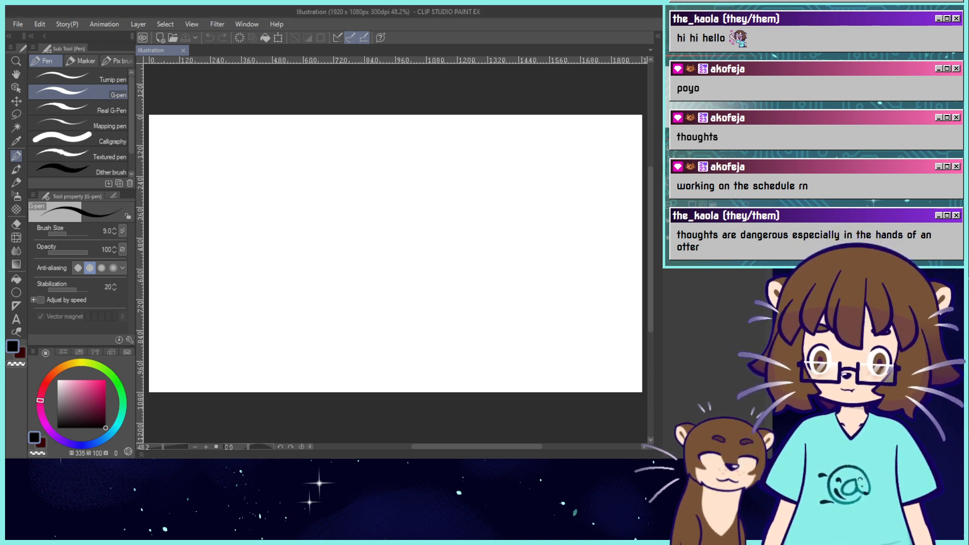
Add a new layer and set the drawing colour to bright blue with hue 227, saturation 100 and brightness 100.
click(691, 204)
key(ctrl+z)
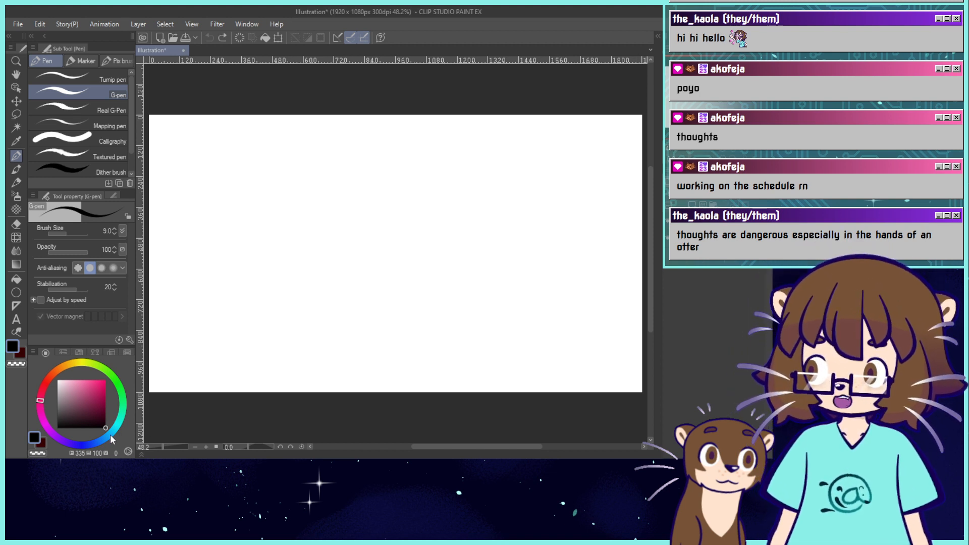
click(91, 444)
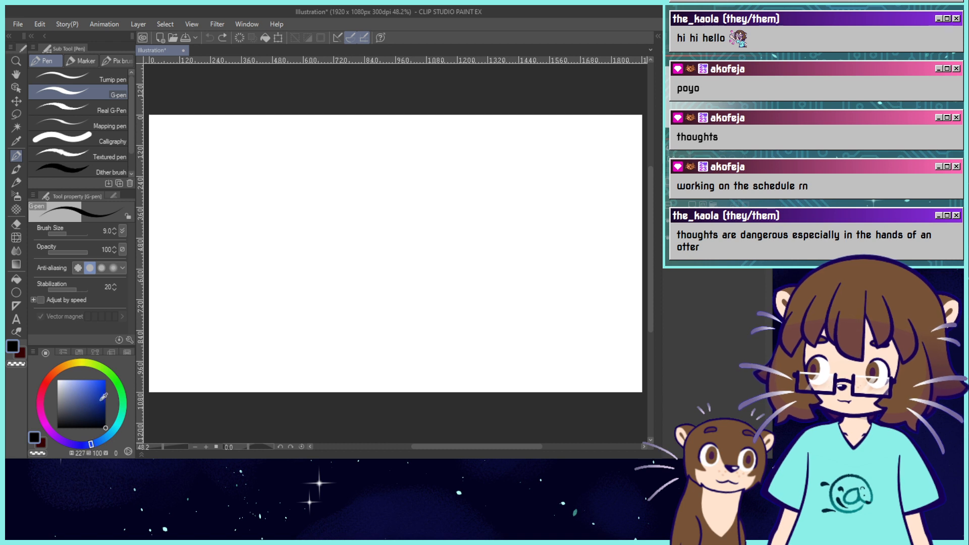
click(105, 379)
Draw an outlined blue rectangle around the whole canvas edge with the Rectangle tool at brush size 26.
click(16, 292)
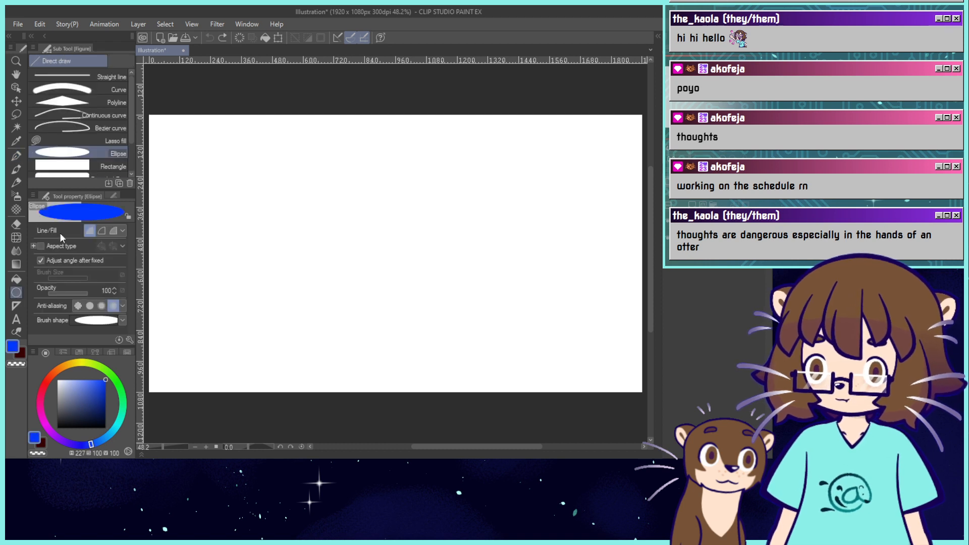
click(92, 165)
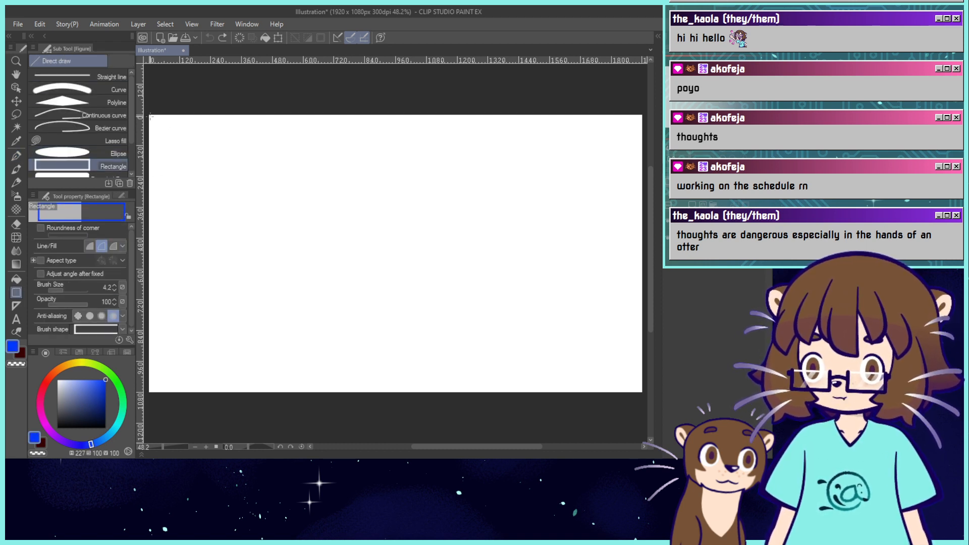
drag(151, 117, 335, 301)
key(ctrl+z)
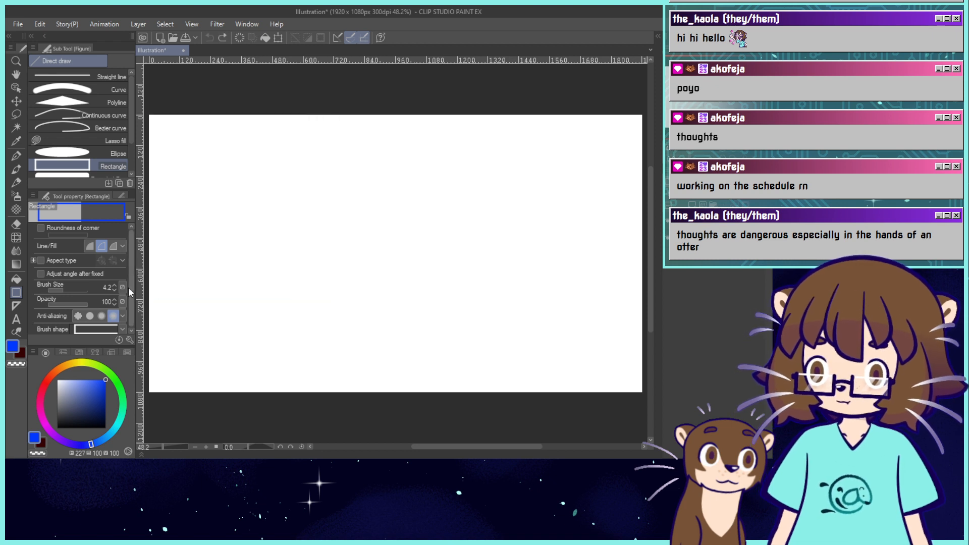
click(114, 284)
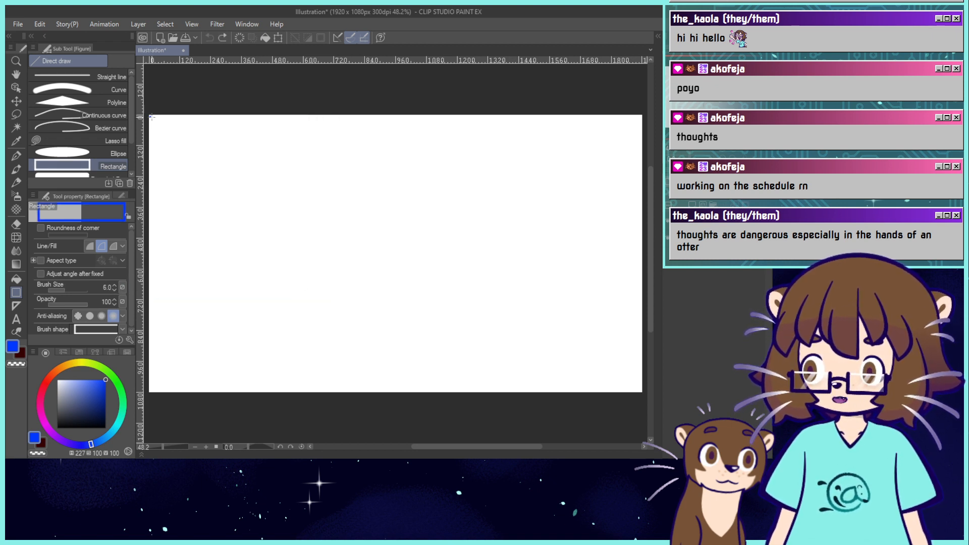
drag(150, 114, 331, 255)
key(ctrl+z)
click(114, 284)
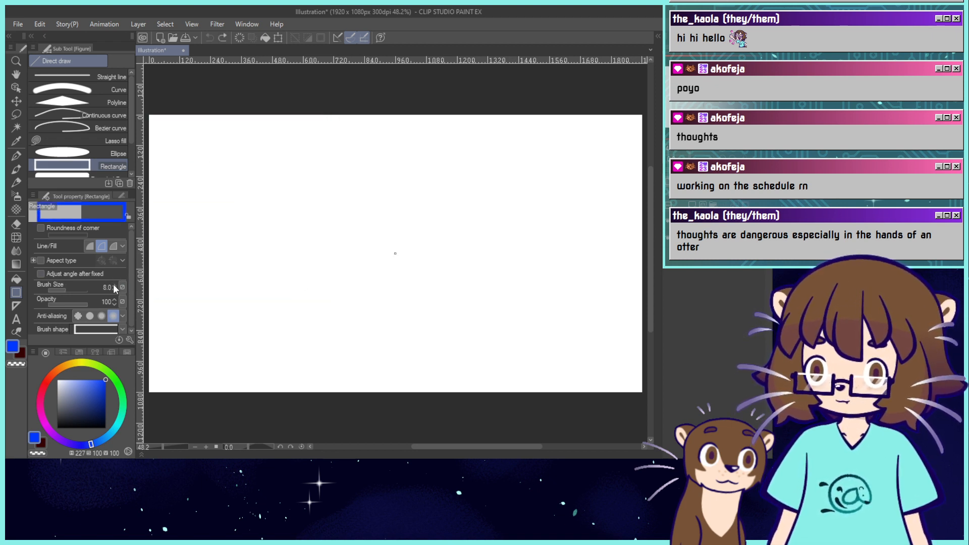
click(114, 285)
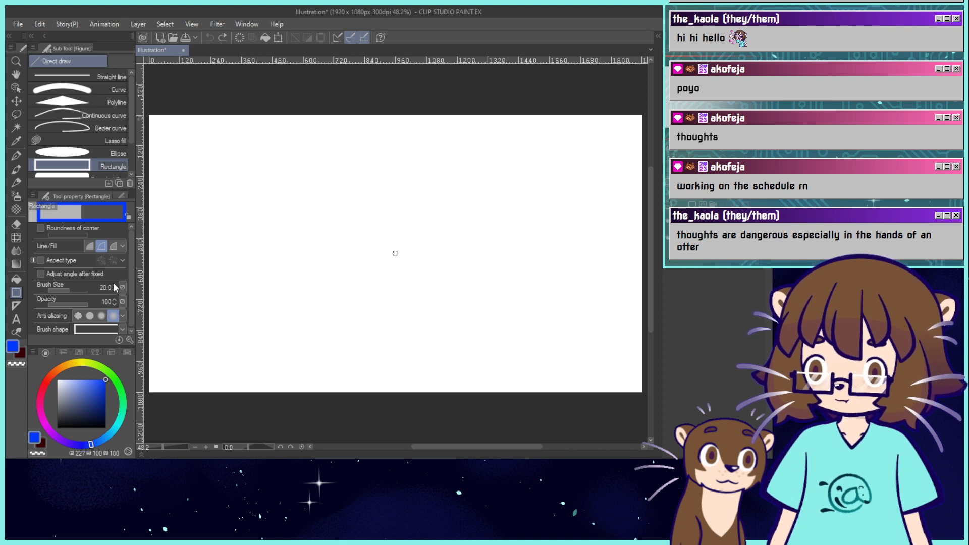
click(114, 285)
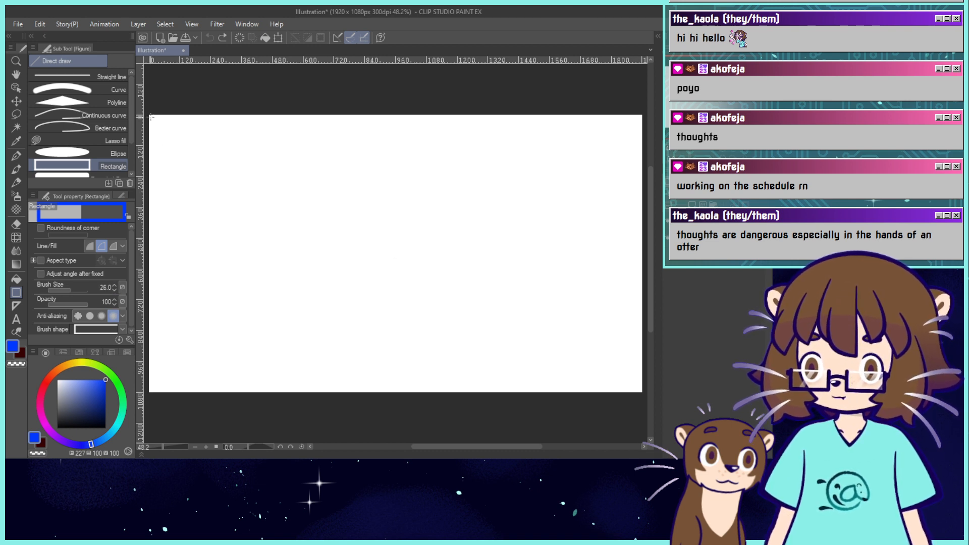
drag(151, 117, 639, 390)
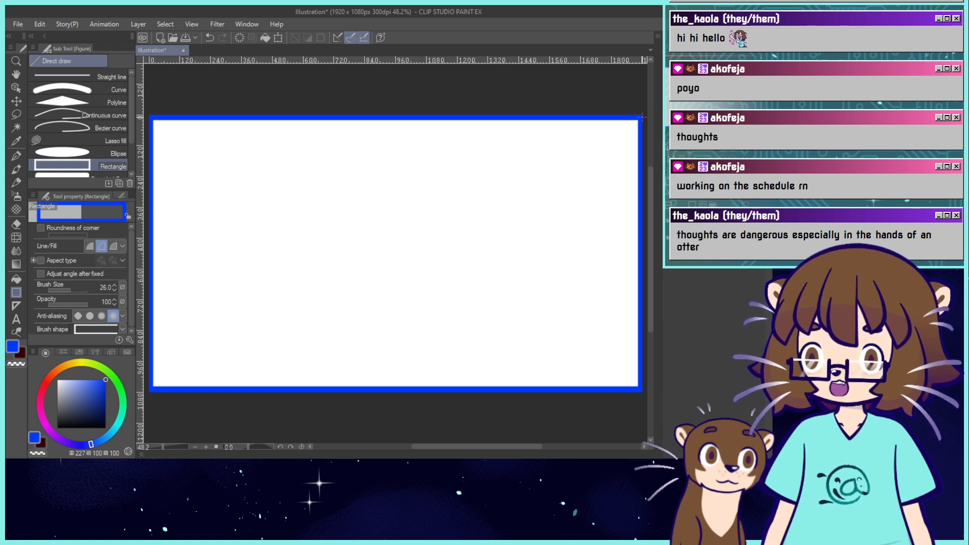
Try a square blue outline in the frame's upper-right corner and undo it.
drag(641, 117, 511, 248)
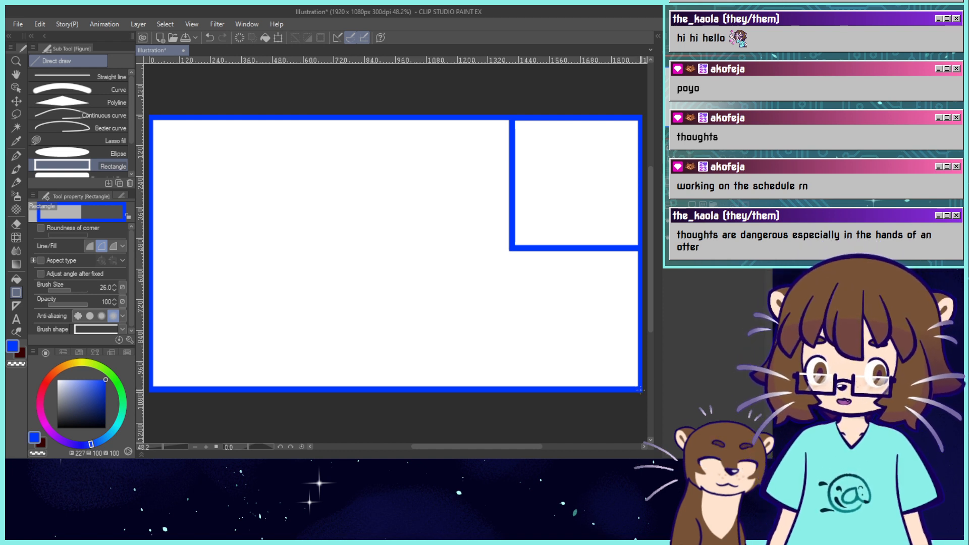
key(ctrl+z)
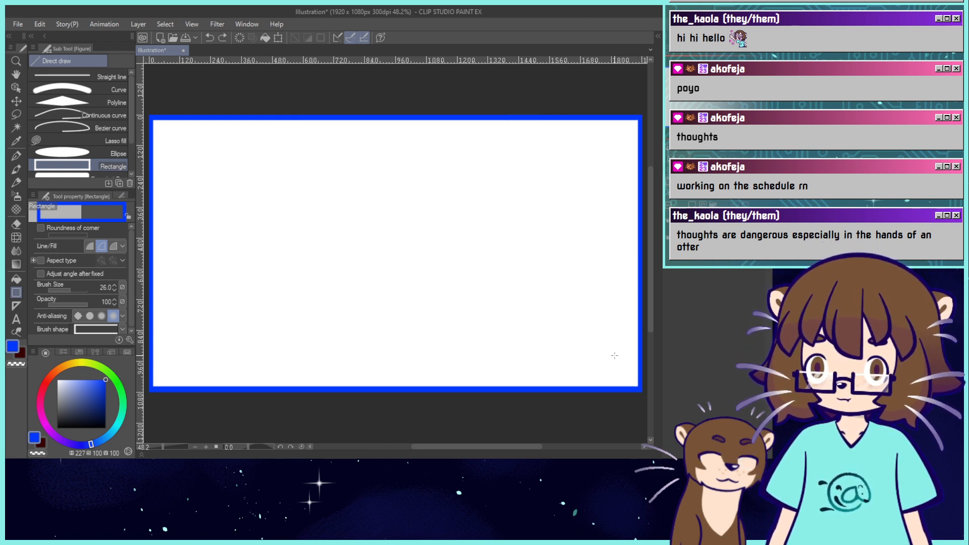
On a new layer, outline a blue tab with a slanted end in the frame's lower-right corner using straight lines.
click(706, 237)
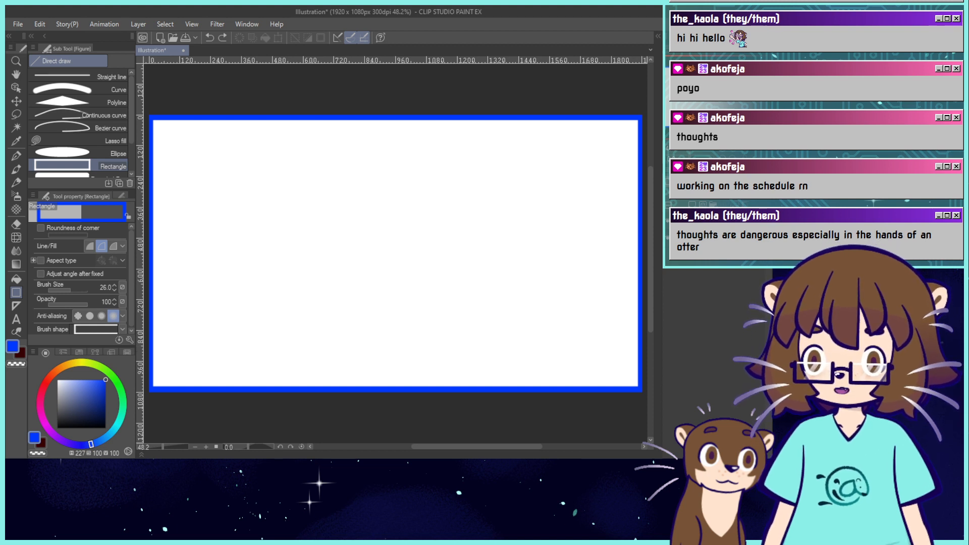
click(693, 204)
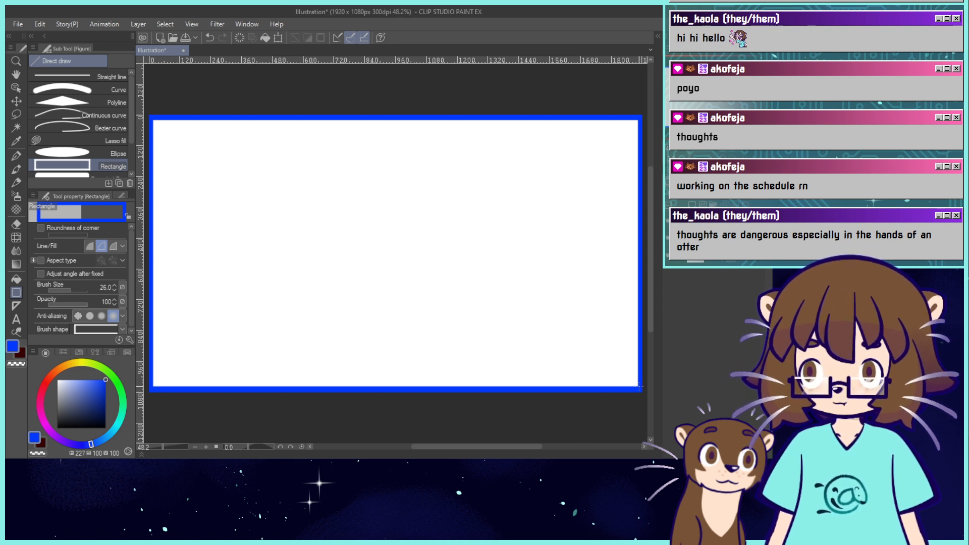
drag(639, 390, 542, 388)
key(ctrl+z)
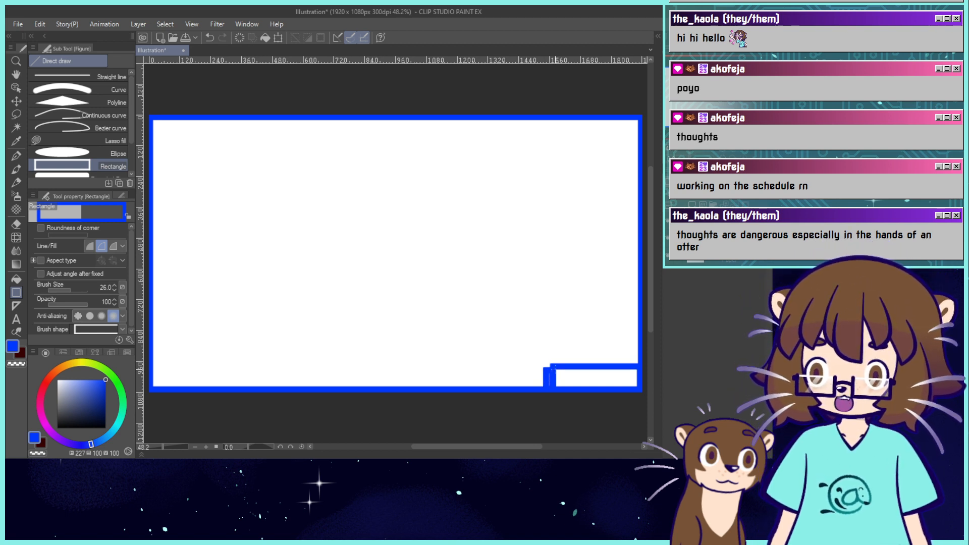
key(ctrl+z)
click(62, 76)
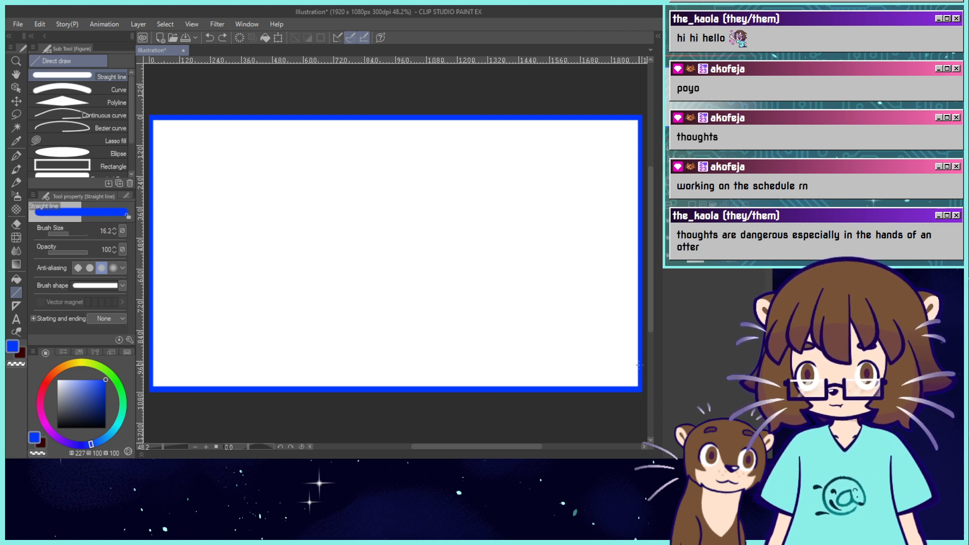
mouse_move(638, 368)
mouse_down()
mouse_move(558, 369)
mouse_move(532, 380)
mouse_move(553, 371)
mouse_move(538, 388)
mouse_up()
key(ctrl+z)
key(ctrl+z)
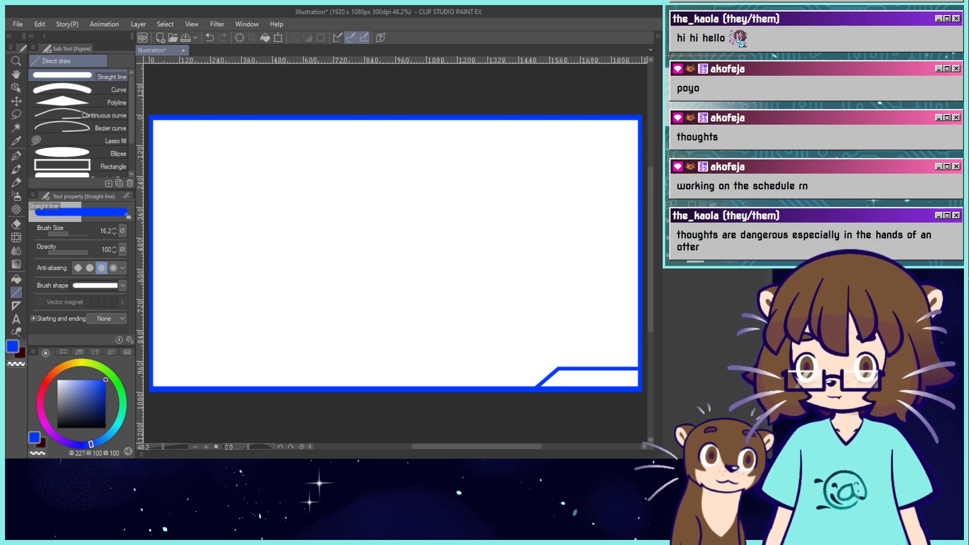
Draw a blue rectangle outline about 550 × 475 px in the frame's upper-right corner and reduce its layer opacity.
click(62, 165)
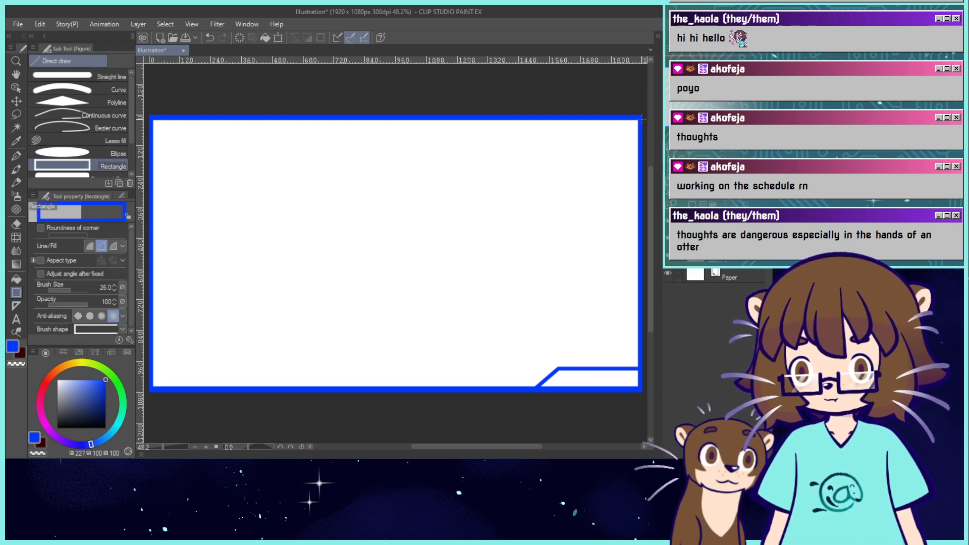
drag(641, 120, 508, 253)
key(ctrl+z)
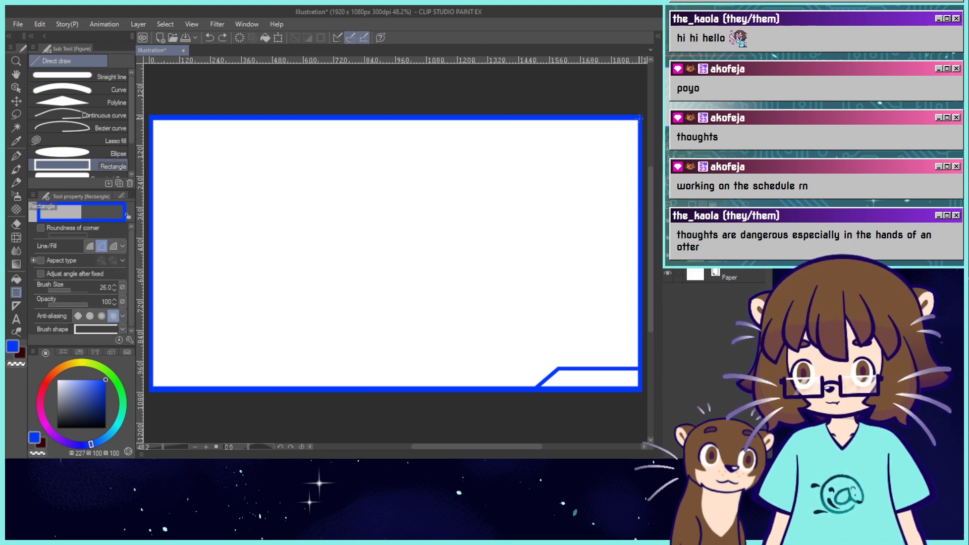
drag(639, 119, 497, 241)
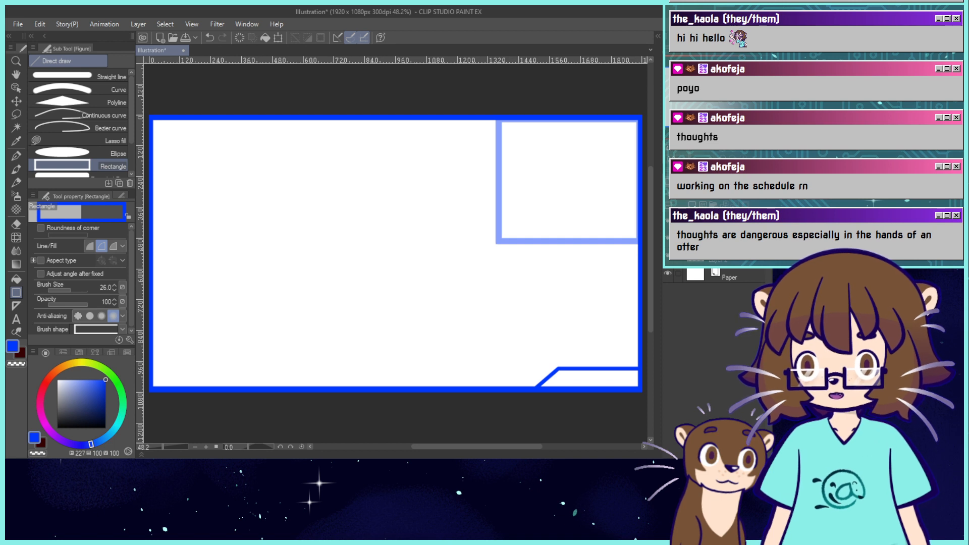
Sketch a red character beneath the corner box with the G-pen, giving it a round eared head, simple face and torso.
click(47, 379)
click(16, 155)
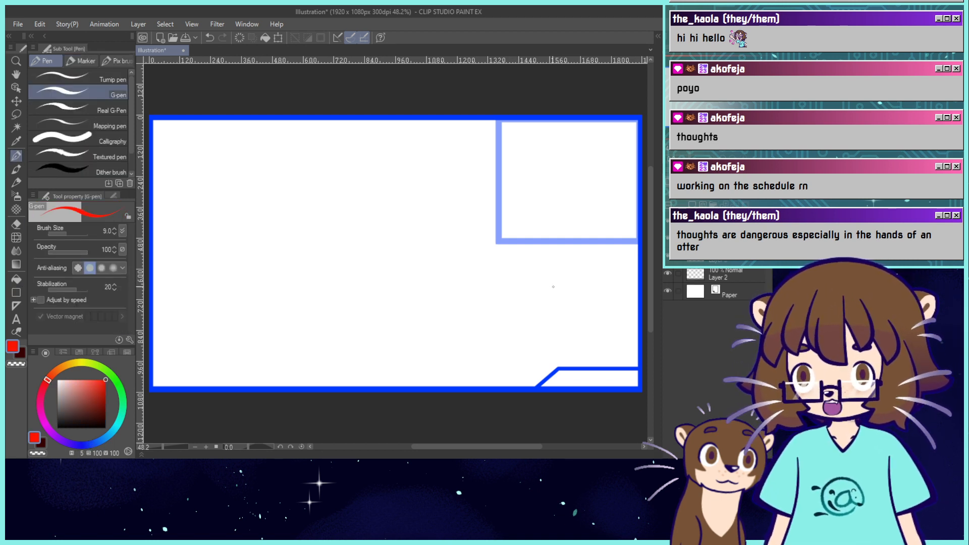
mouse_move(553, 287)
mouse_down()
mouse_move(583, 238)
mouse_move(592, 299)
mouse_move(557, 275)
mouse_move(590, 277)
mouse_move(605, 251)
mouse_move(611, 273)
mouse_up()
click(586, 263)
mouse_move(533, 250)
mouse_down()
mouse_move(542, 246)
mouse_move(529, 263)
mouse_up()
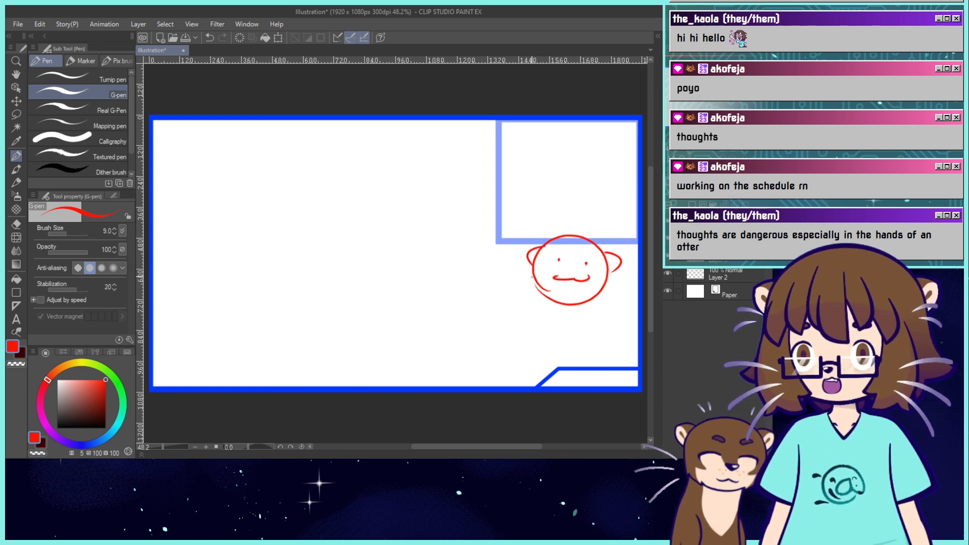
mouse_move(559, 303)
mouse_down()
mouse_move(590, 315)
mouse_move(603, 385)
mouse_up()
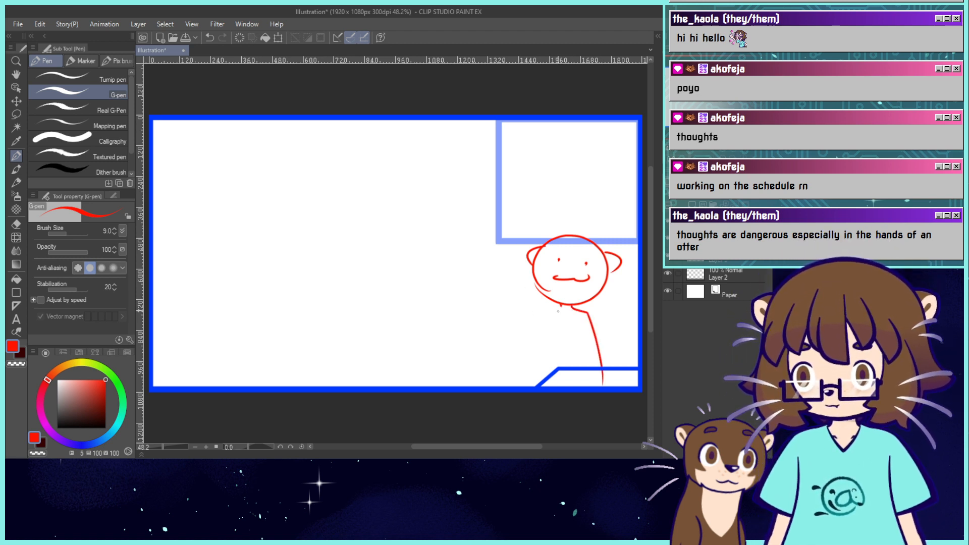
drag(560, 308, 542, 330)
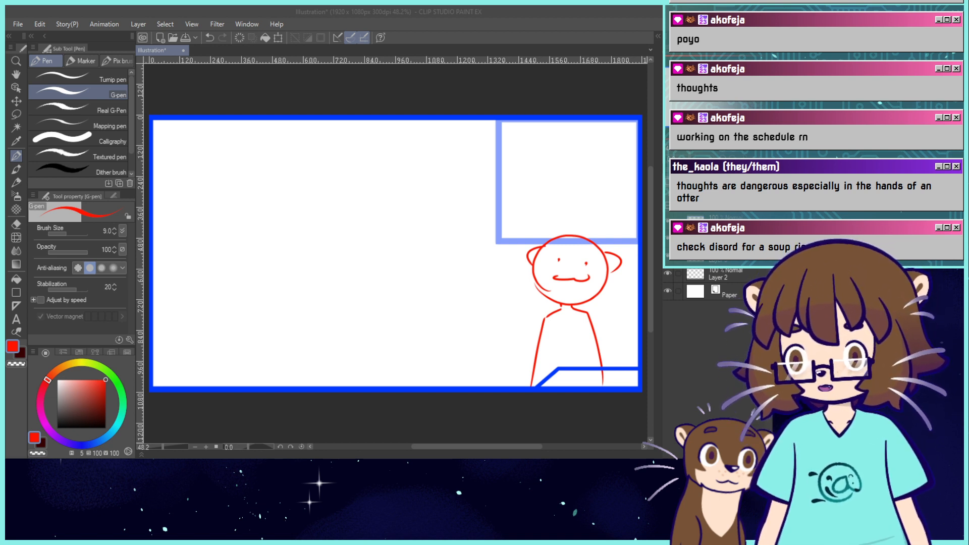
Add spiky side hair, a fringe, glasses, a V-neckline and a spiral chest emblem to the red character.
click(517, 268)
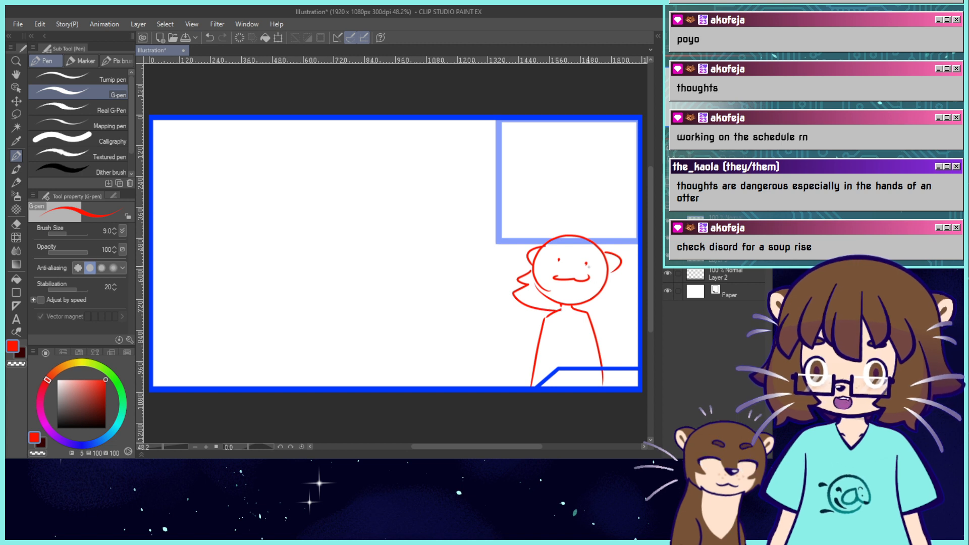
mouse_move(530, 270)
mouse_down()
mouse_move(515, 281)
mouse_move(544, 308)
mouse_up()
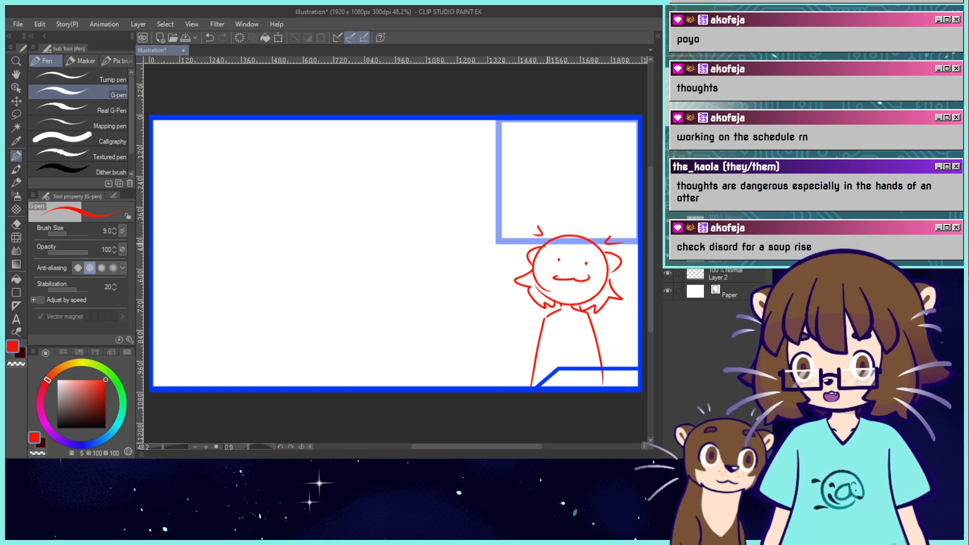
mouse_move(543, 258)
mouse_down()
mouse_move(558, 244)
mouse_move(588, 256)
mouse_up()
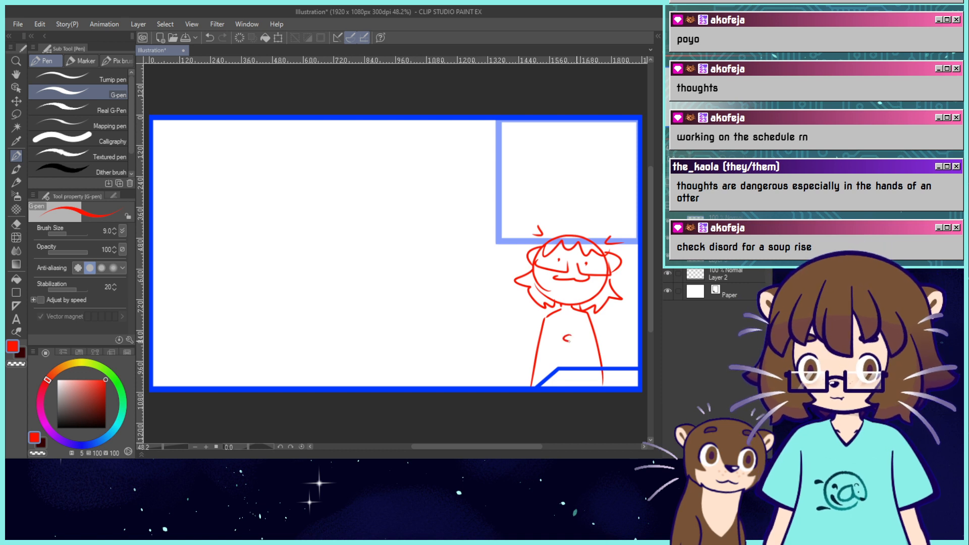
drag(567, 338, 576, 335)
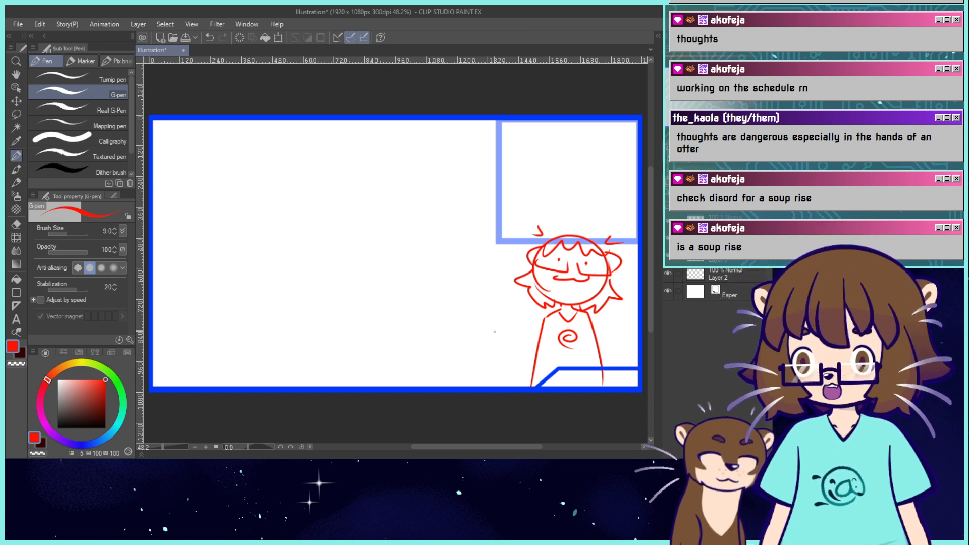
Move the red character sketch's layer slightly to the left.
click(20, 93)
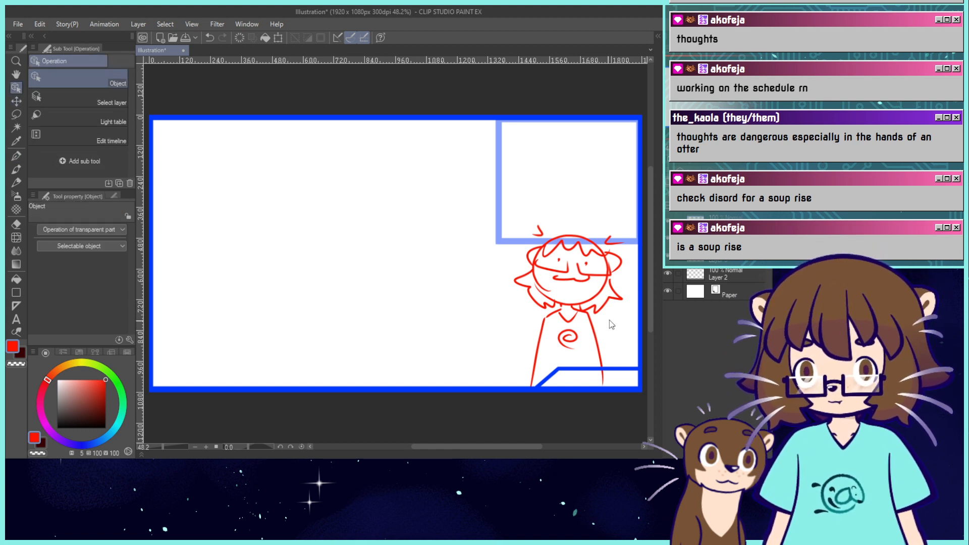
click(16, 101)
drag(581, 311, 574, 314)
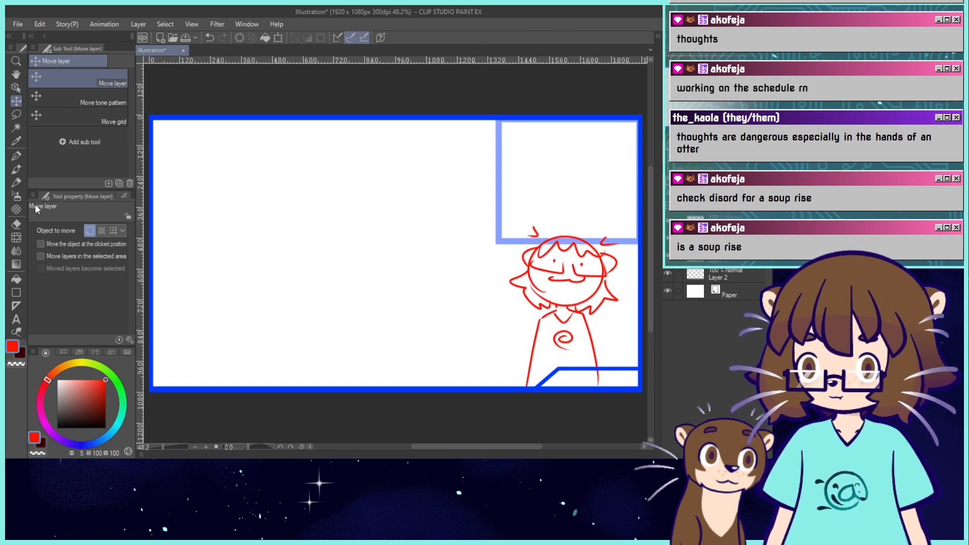
On a new layer above Layer 2, draw a large red rectangle outline from the frame's upper-left corner and set the layer opacity to 30%.
click(17, 156)
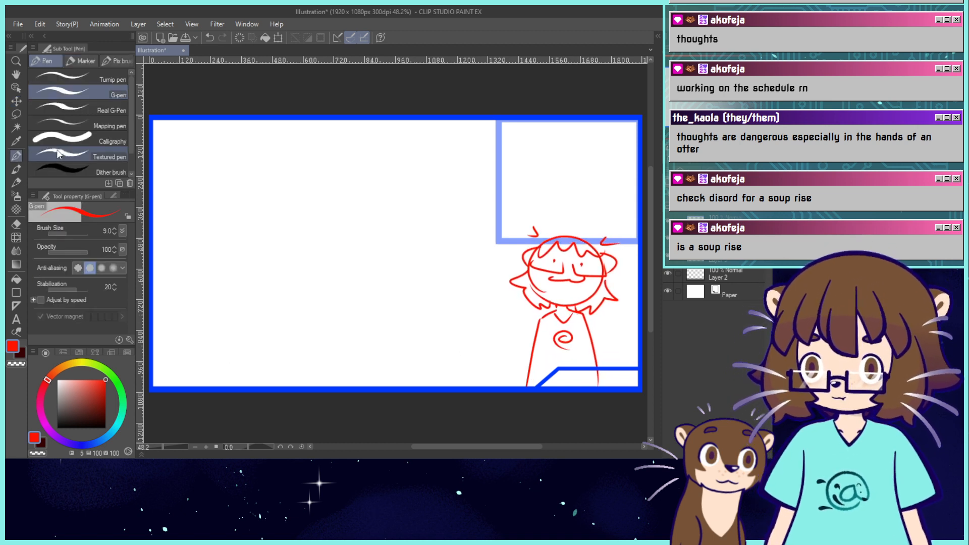
click(729, 272)
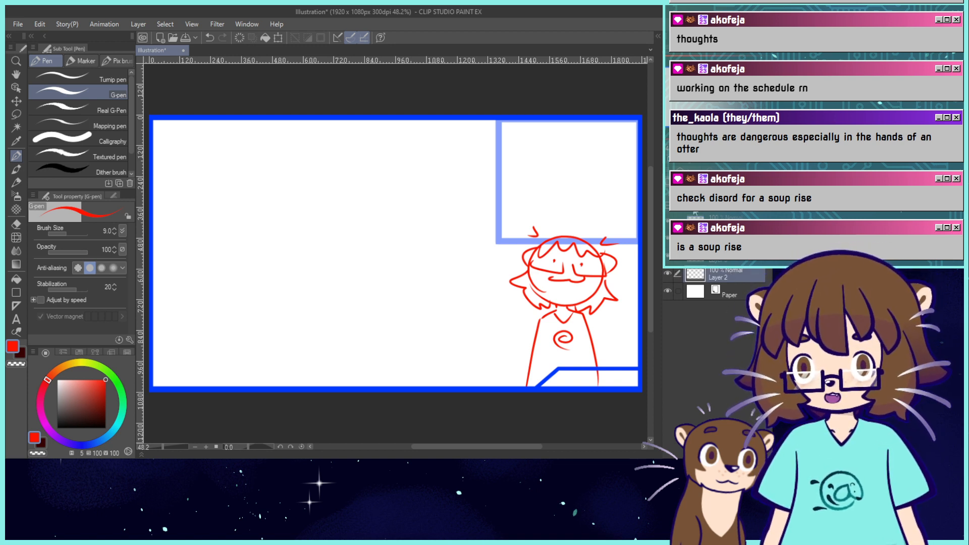
click(680, 205)
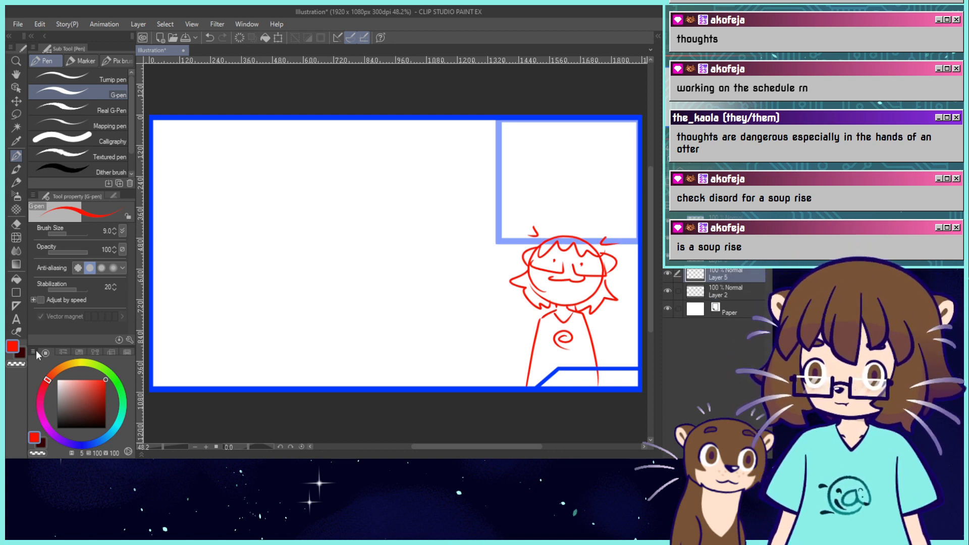
click(16, 293)
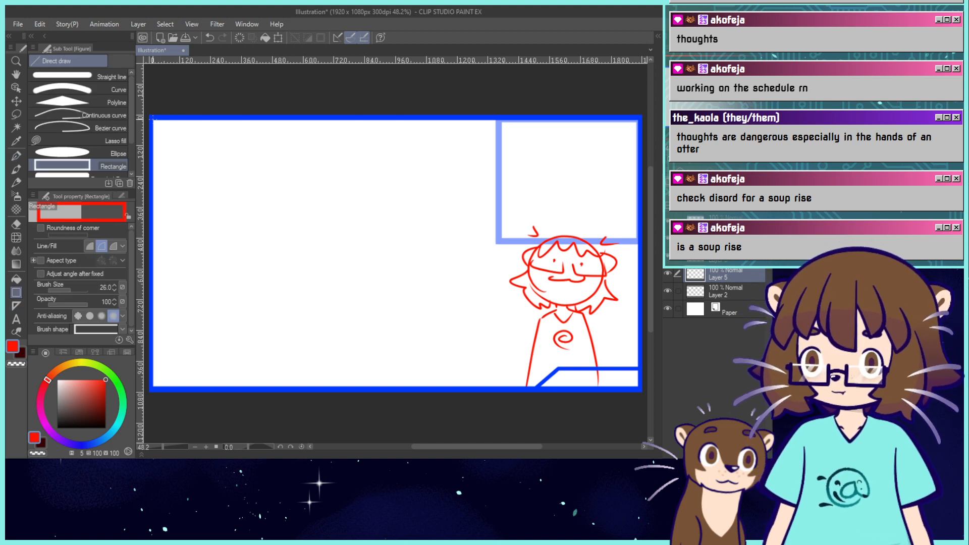
drag(155, 121, 552, 328)
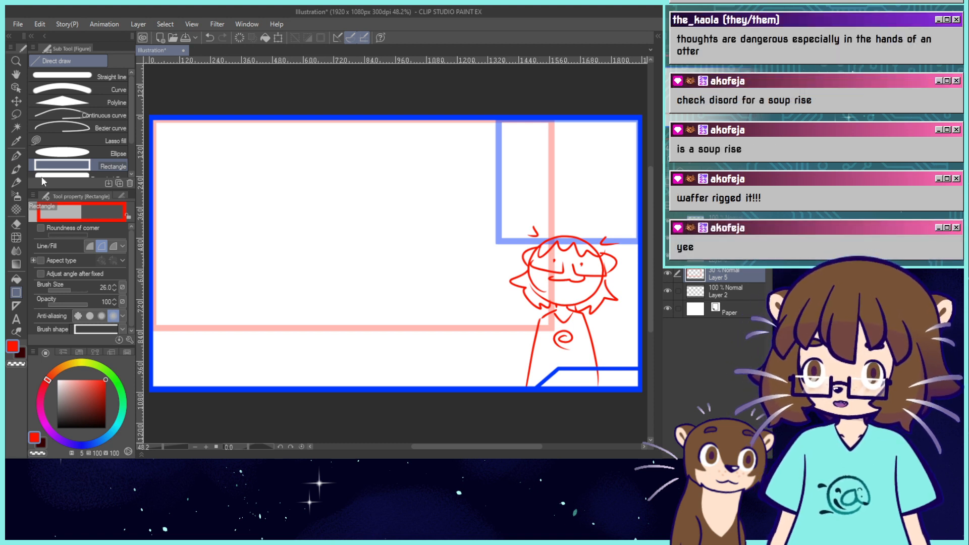
Add a new layer above Layer 5.
key(ctrl+shift+n)
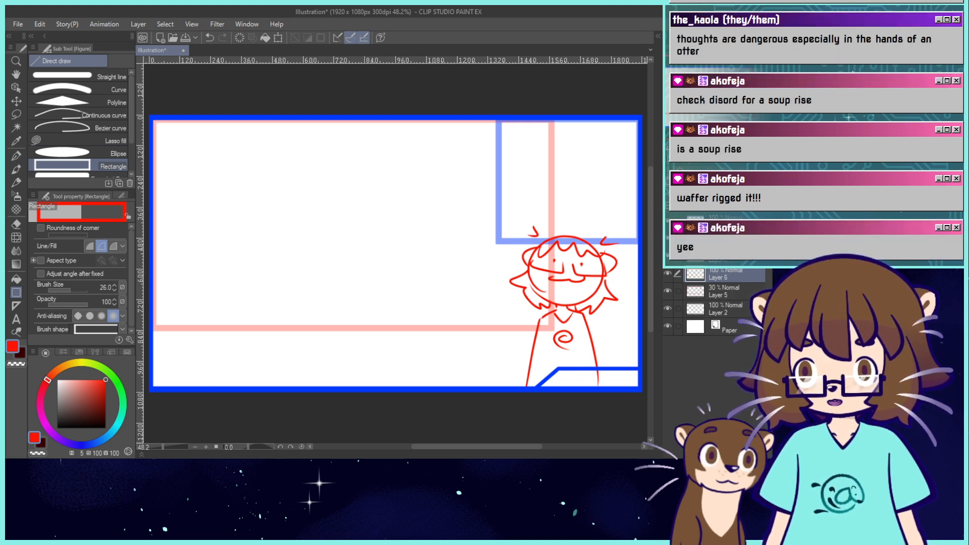
mouse_move(156, 385)
mouse_down()
mouse_move(195, 329)
mouse_move(214, 332)
mouse_up()
drag(227, 382, 273, 331)
key(ctrl+z)
key(ctrl+z)
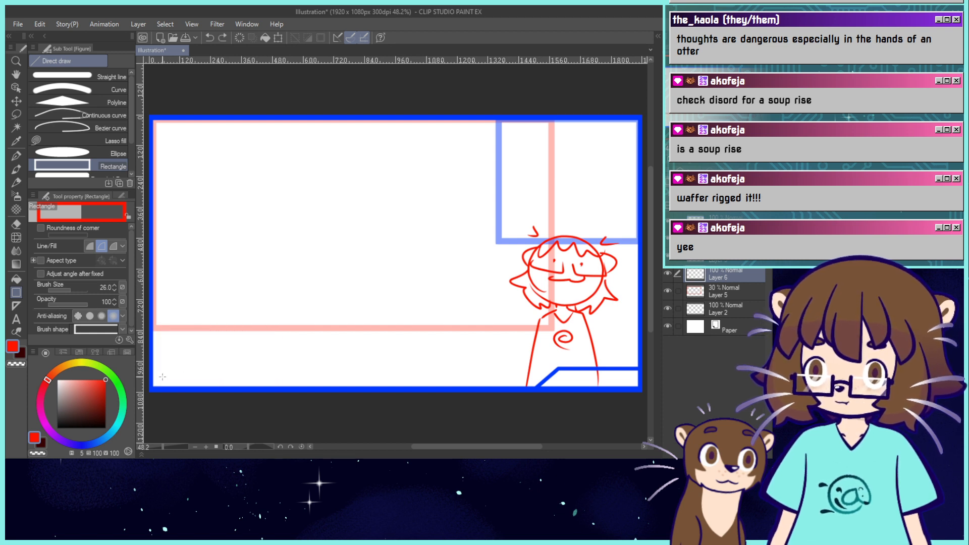
Draw a red square outline in the frame's lower-left corner and duplicate it four times into an evenly spaced row along the lower edge.
mouse_move(162, 377)
mouse_down()
mouse_move(213, 318)
mouse_move(382, 352)
mouse_move(368, 350)
mouse_move(490, 358)
mouse_up()
key(ctrl+j)
click(16, 101)
key(ctrl+j)
key(ctrl+j)
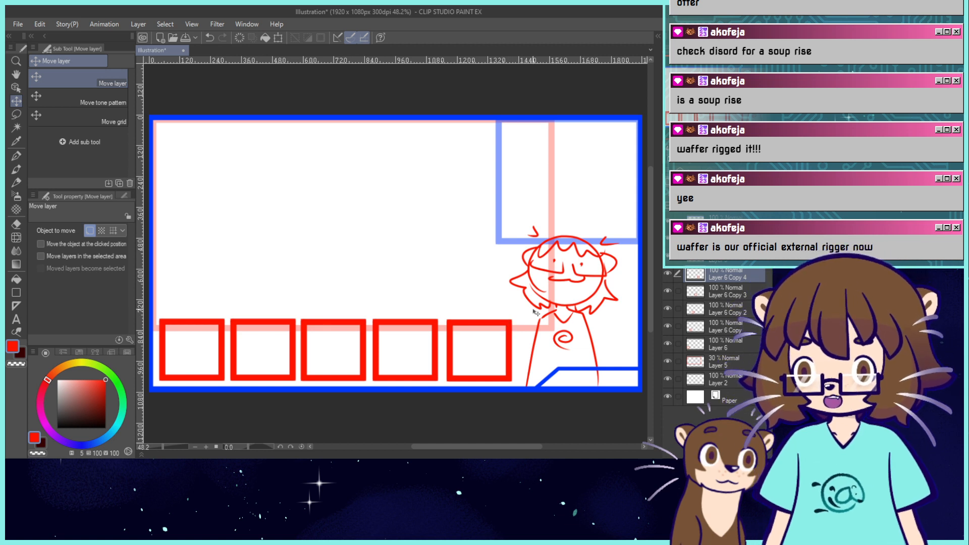
Add a new layer for another rectangle outline and sample the outer frame's blue as the drawing colour.
click(667, 220)
click(667, 220)
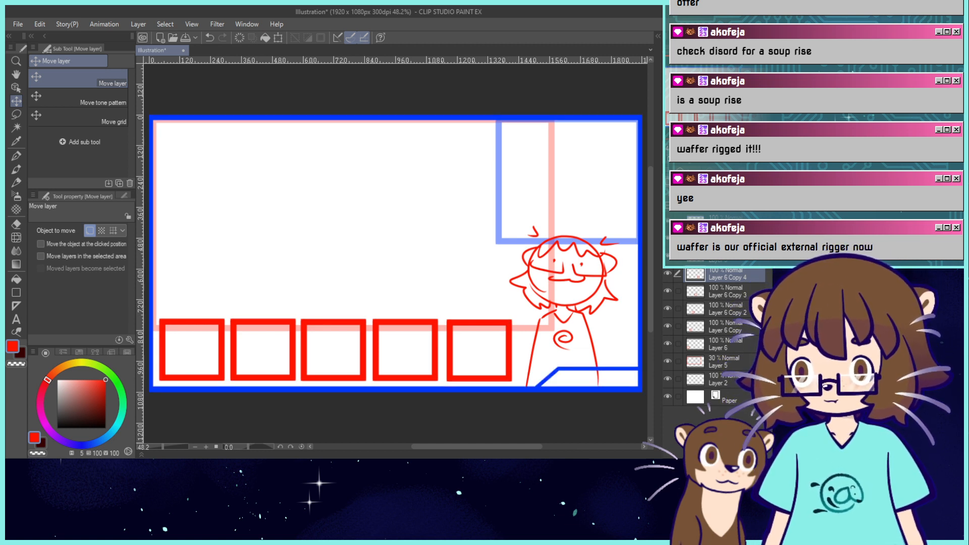
key(ctrl+shift+n)
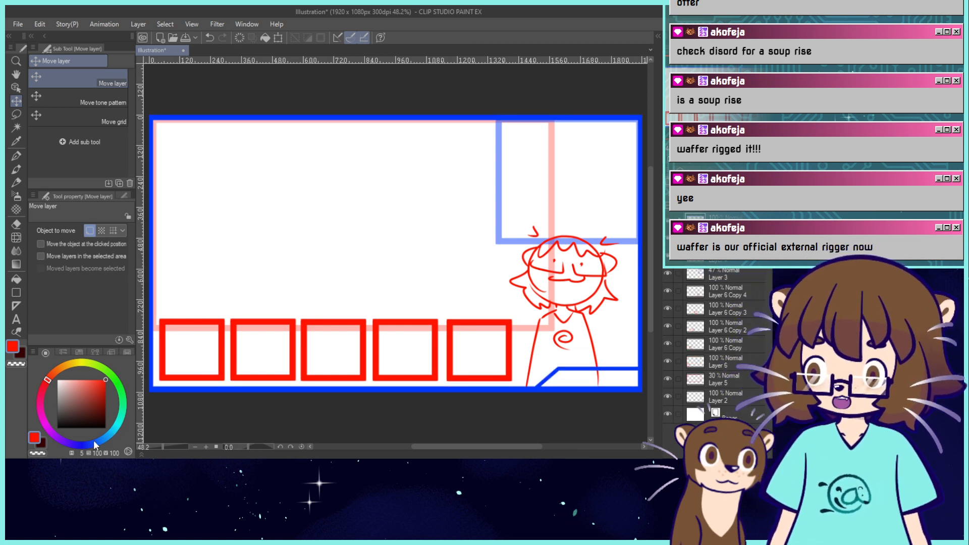
alt+click(481, 118)
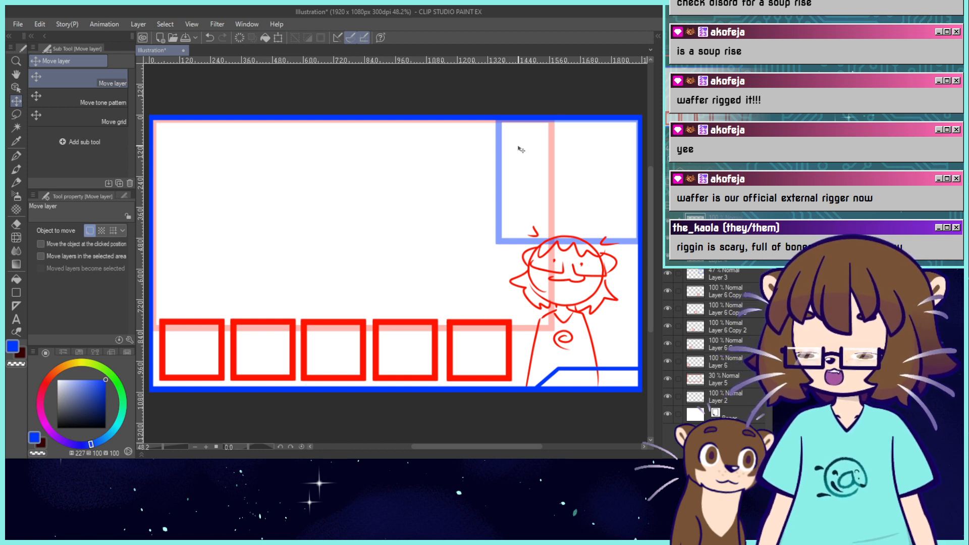
click(16, 292)
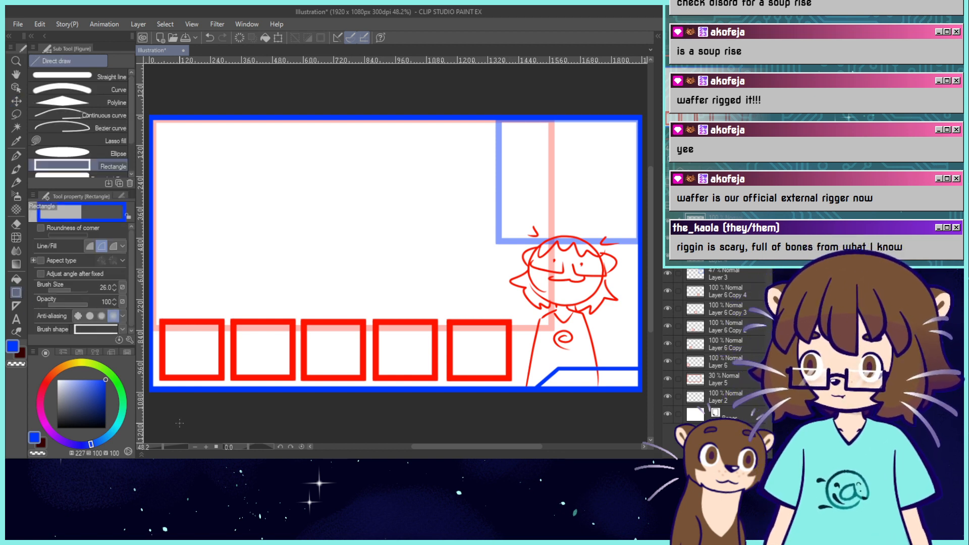
click(18, 158)
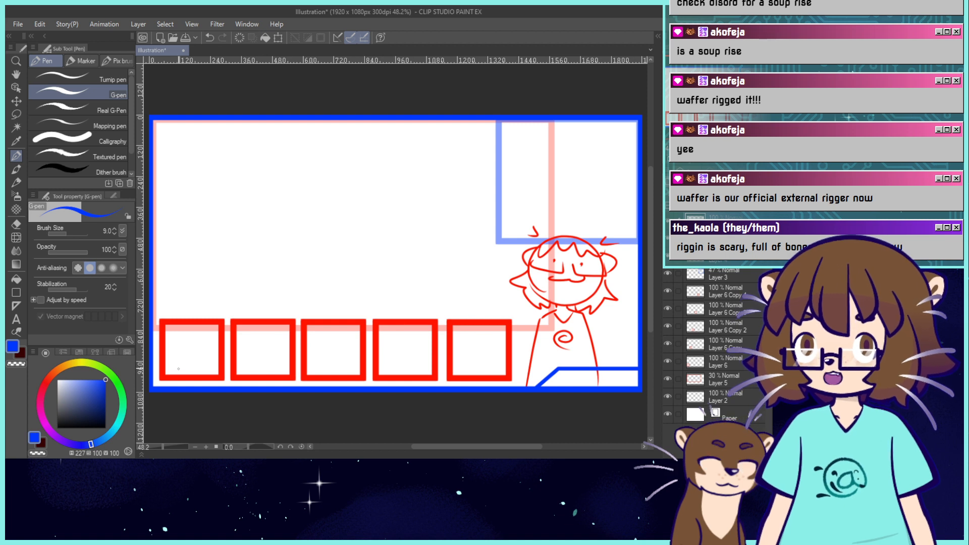
drag(233, 355, 430, 372)
key(ctrl+z)
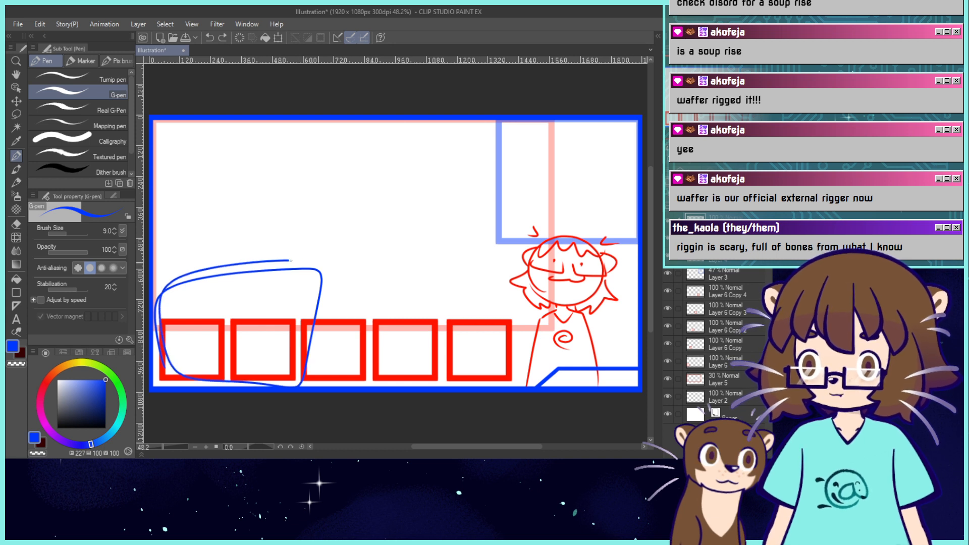
key(ctrl+z)
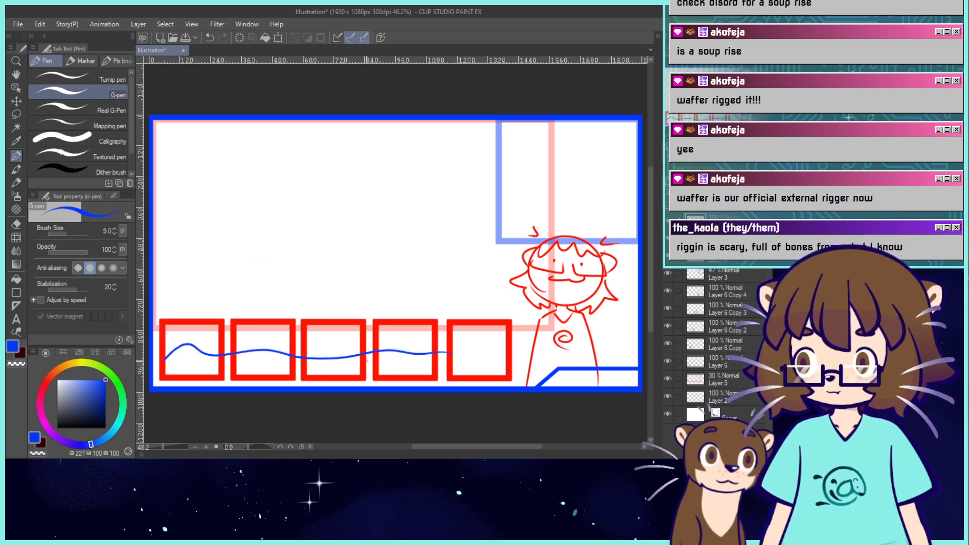
key(ctrl+z)
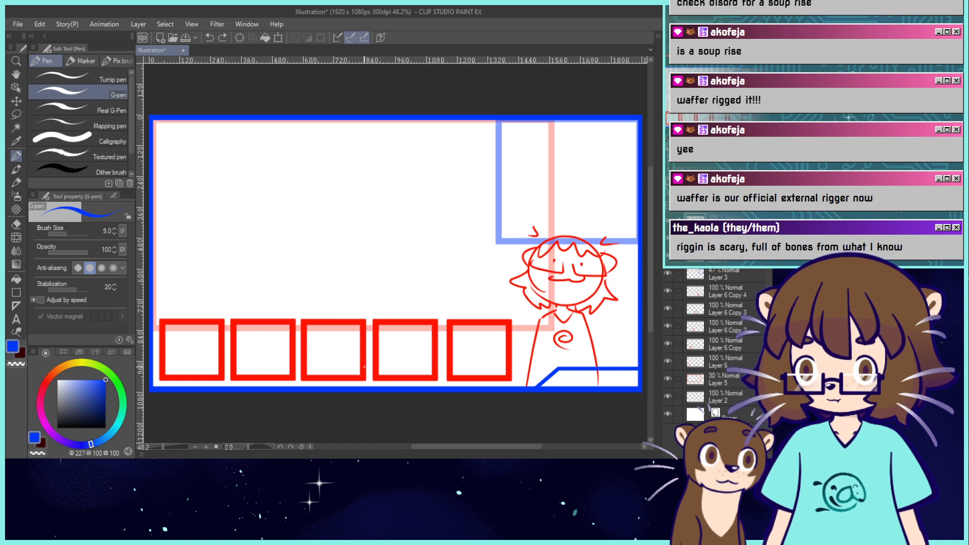
Draw a narrow bar outline along the frame's upper edge up to the corner box, adjust its vertical position and recolour it light blue.
click(16, 292)
drag(150, 117, 460, 140)
click(16, 100)
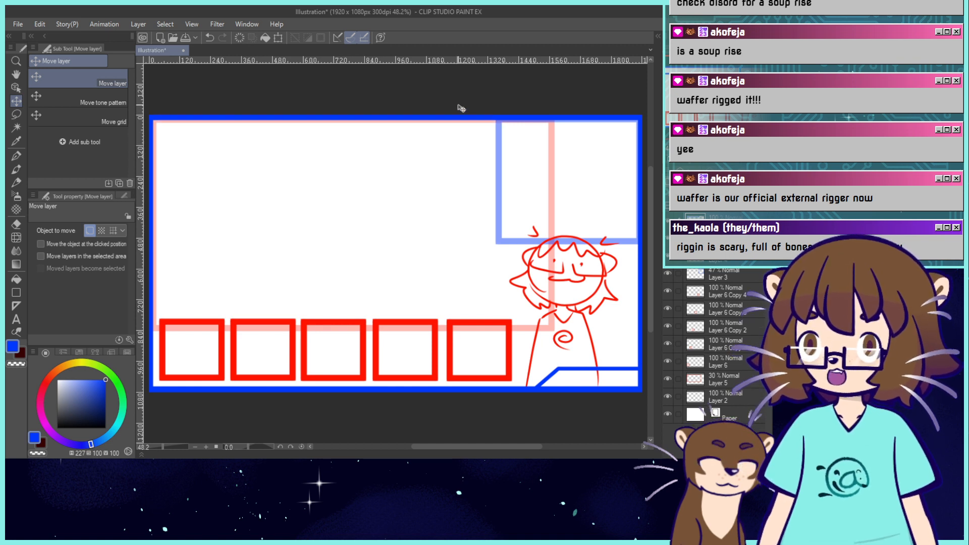
drag(458, 153, 461, 144)
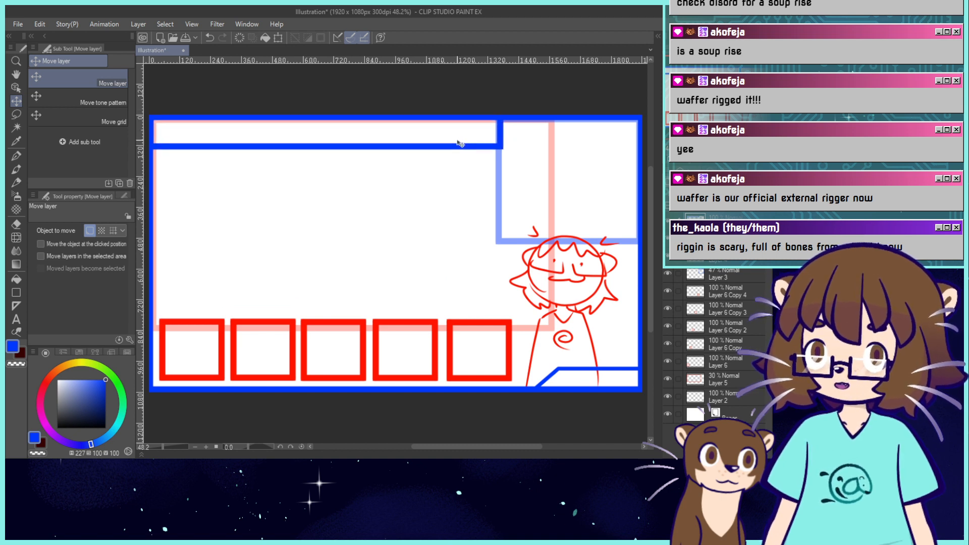
drag(460, 119, 460, 150)
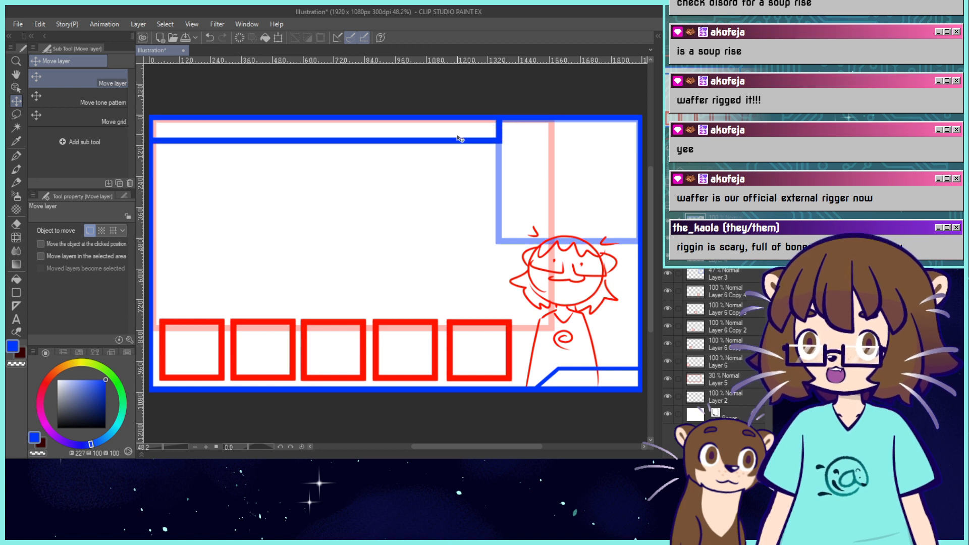
drag(460, 139, 459, 146)
mouse_move(458, 153)
mouse_down()
mouse_move(461, 119)
mouse_move(458, 146)
mouse_up()
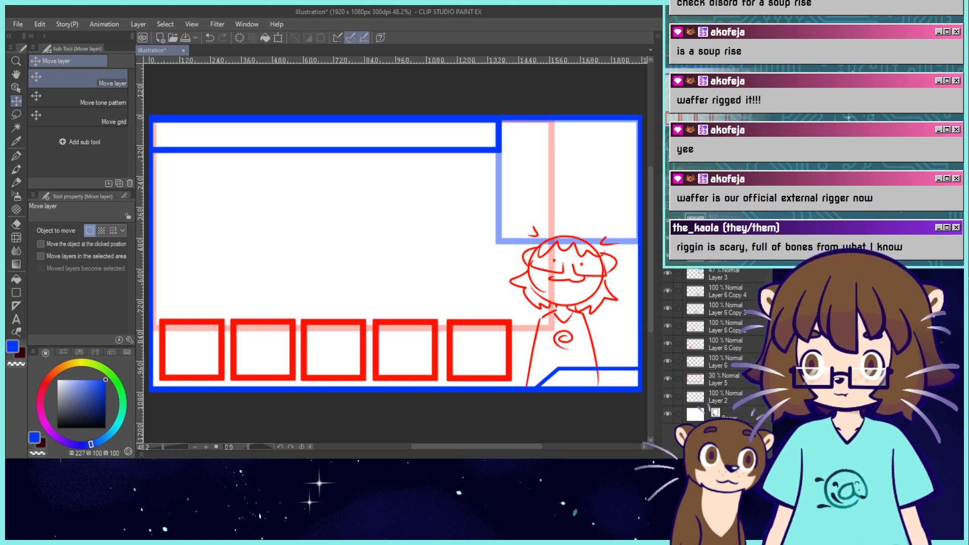
click(111, 431)
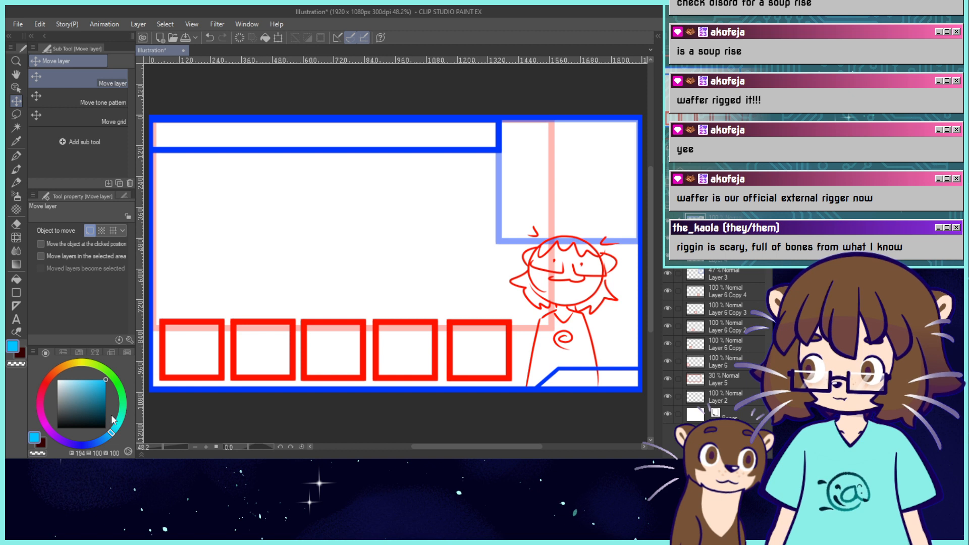
click(266, 36)
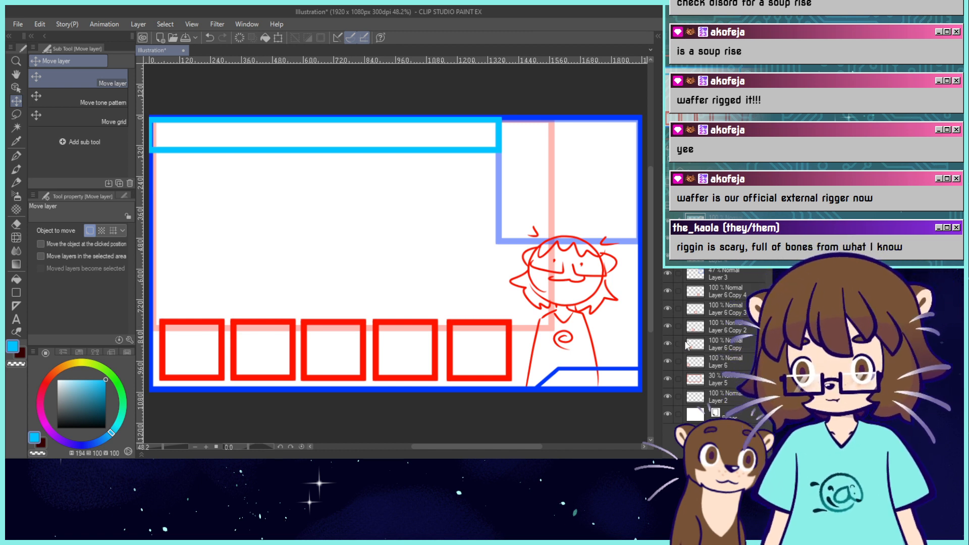
Merge the five red square layers, Layer 6 through Layer 6 Copy 4, into one layer.
click(668, 345)
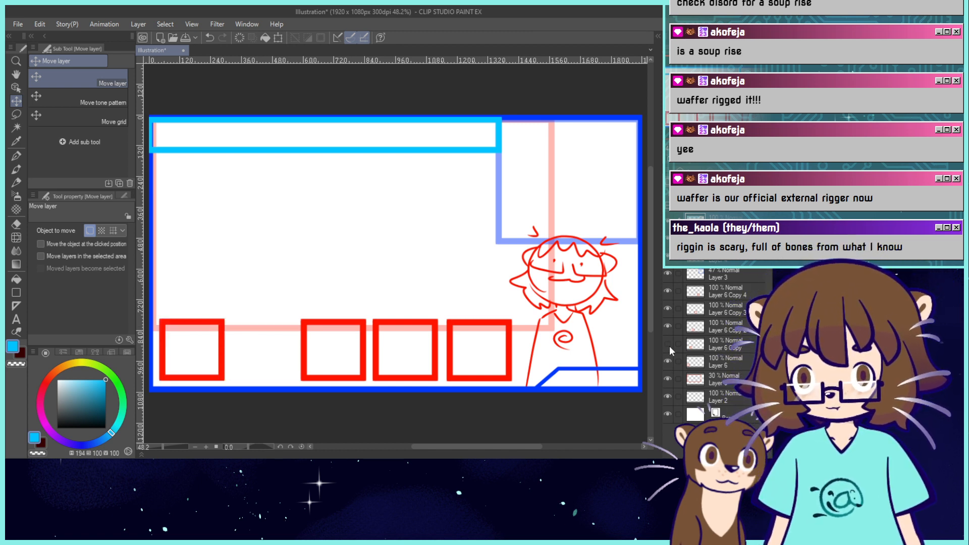
click(669, 345)
click(717, 291)
shift+click(716, 360)
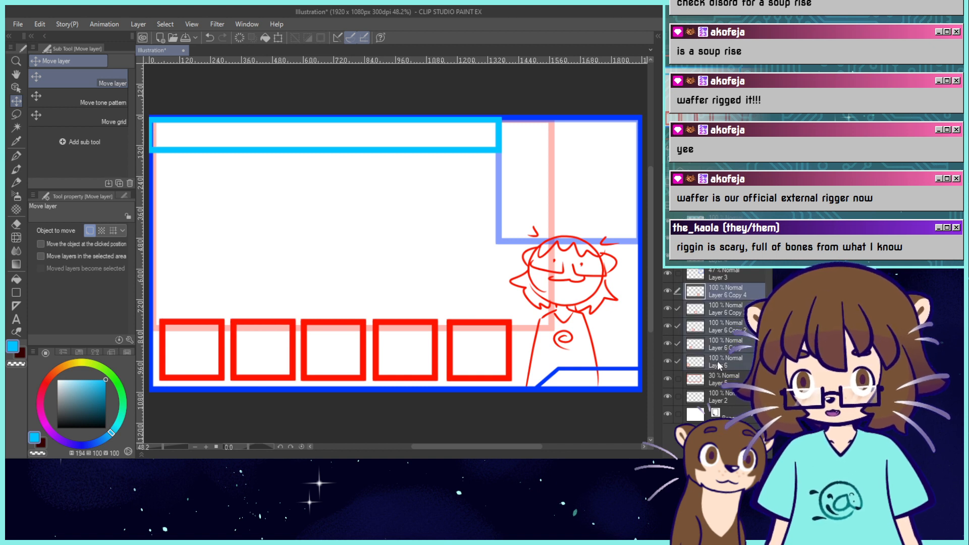
key(alt+shift+e)
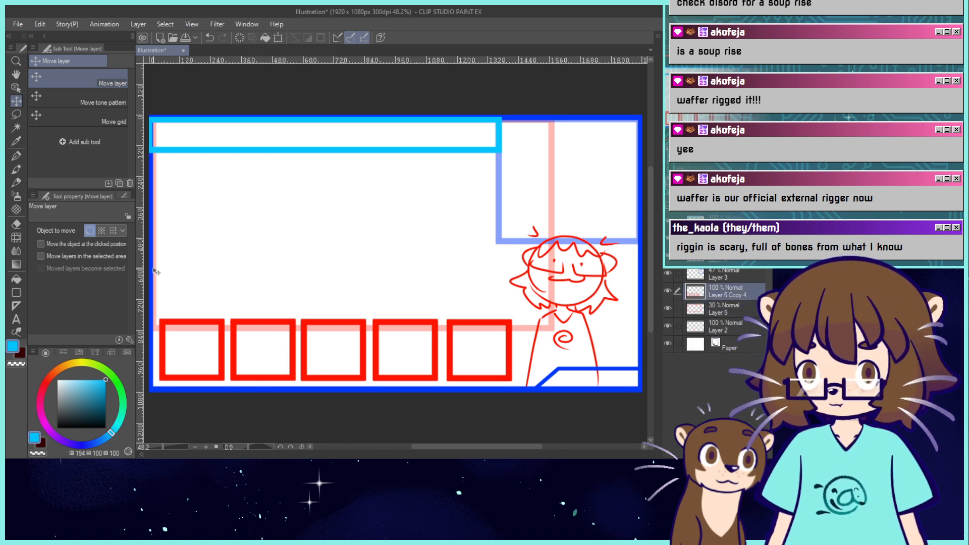
Move the row of red squares slightly down and left so it sits against the frame's lower-left corner.
drag(407, 362, 404, 366)
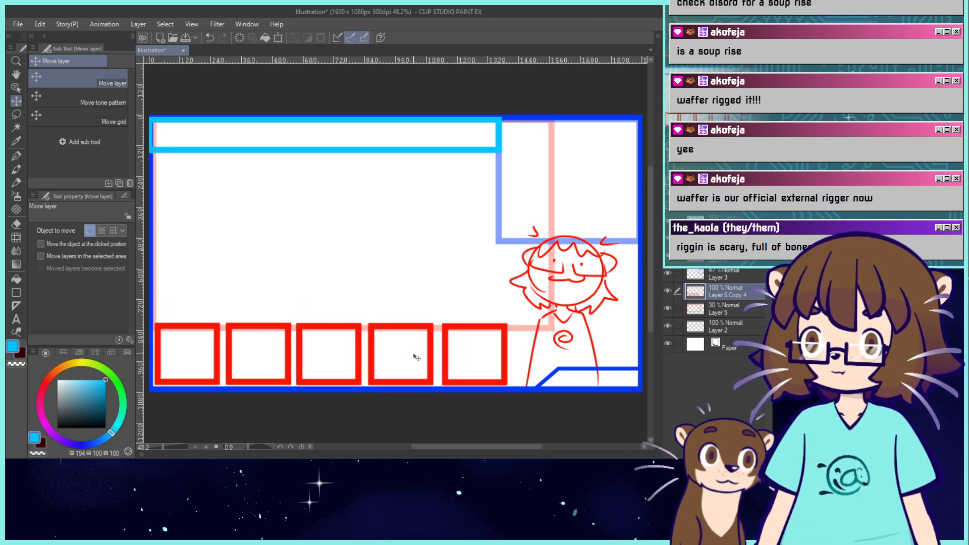
key(Left)
key(Left)
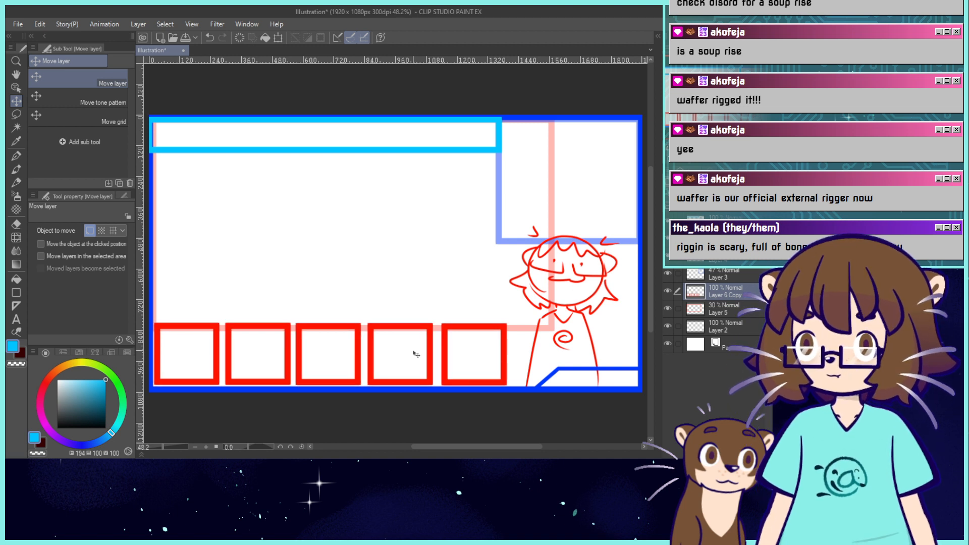
Scale the red character on Layer 4 to 94% and move it right, close to the frame's right edge.
click(709, 255)
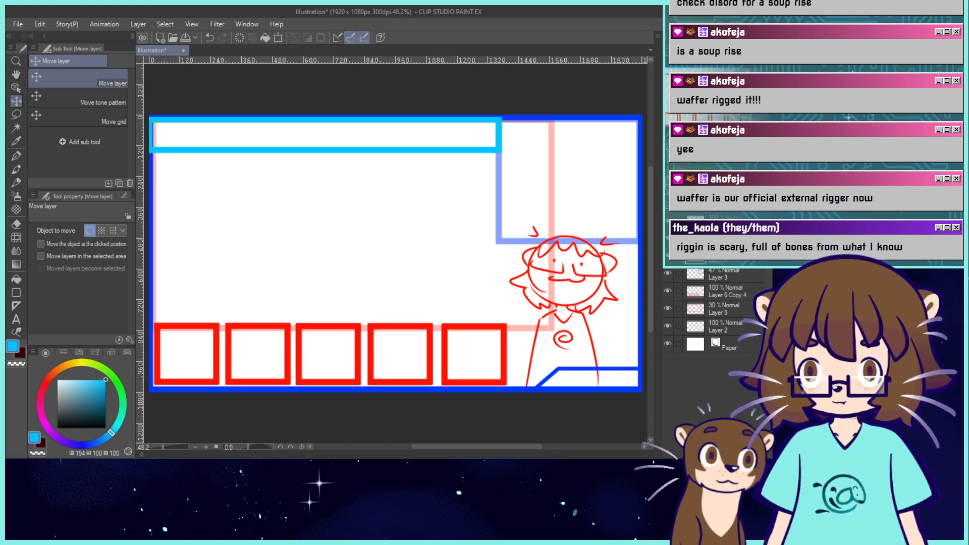
click(277, 38)
drag(509, 225, 515, 235)
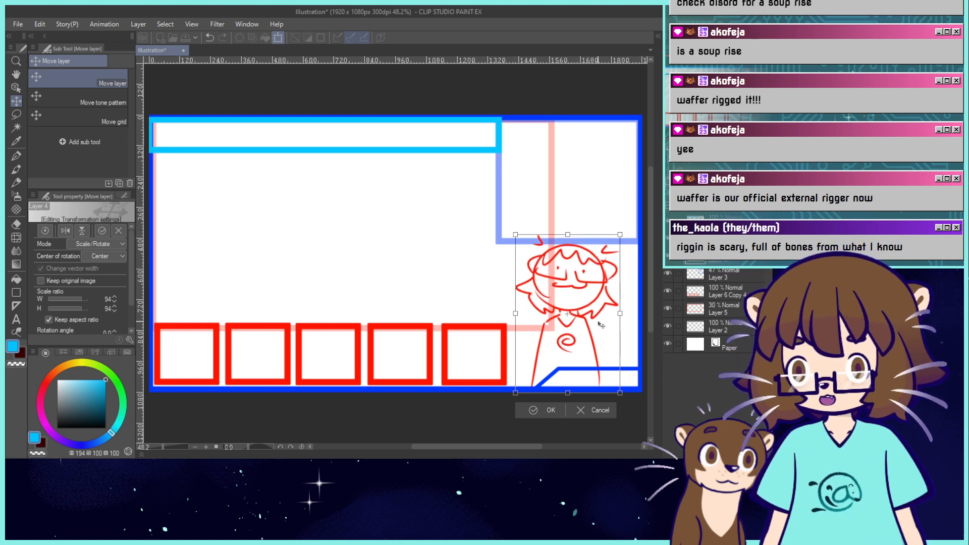
drag(599, 323, 614, 325)
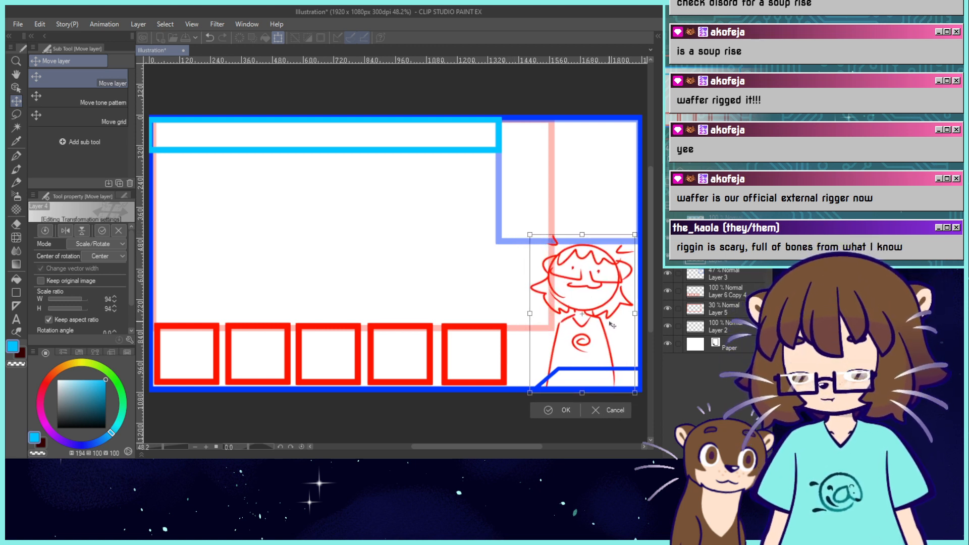
click(543, 411)
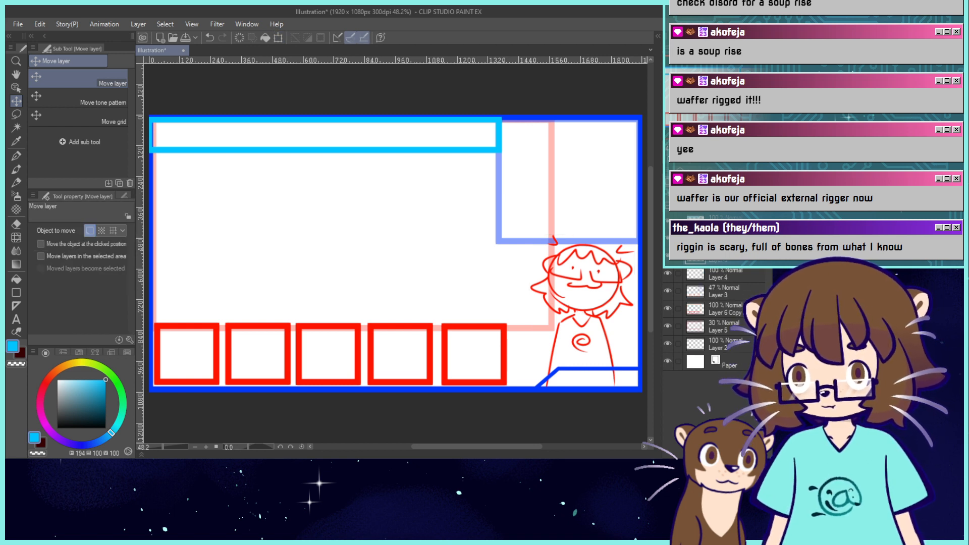
On a new layer above Layer 4, sketch a small light-blue otter with the G-pen between the last red square and the character.
key(p)
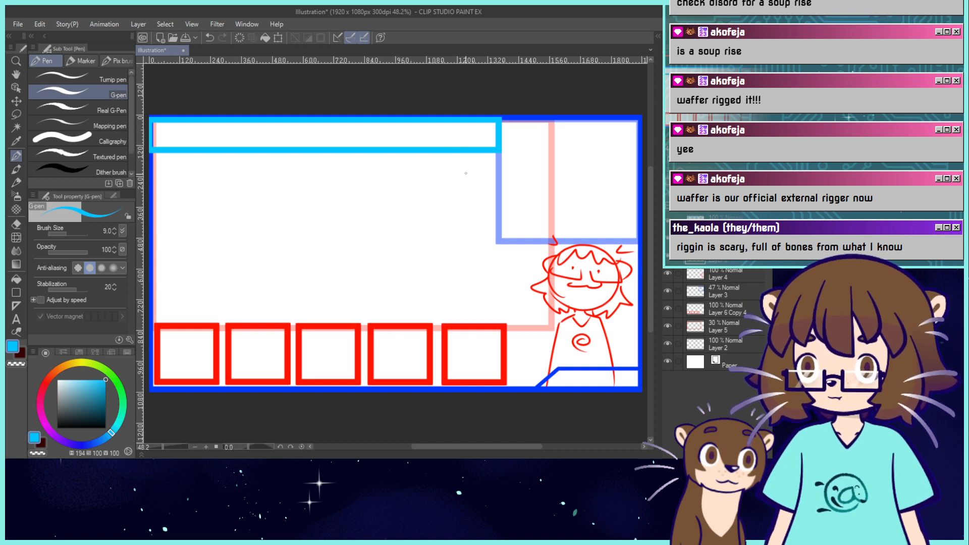
mouse_move(521, 338)
mouse_down()
mouse_move(538, 352)
mouse_move(524, 361)
mouse_move(523, 339)
mouse_up()
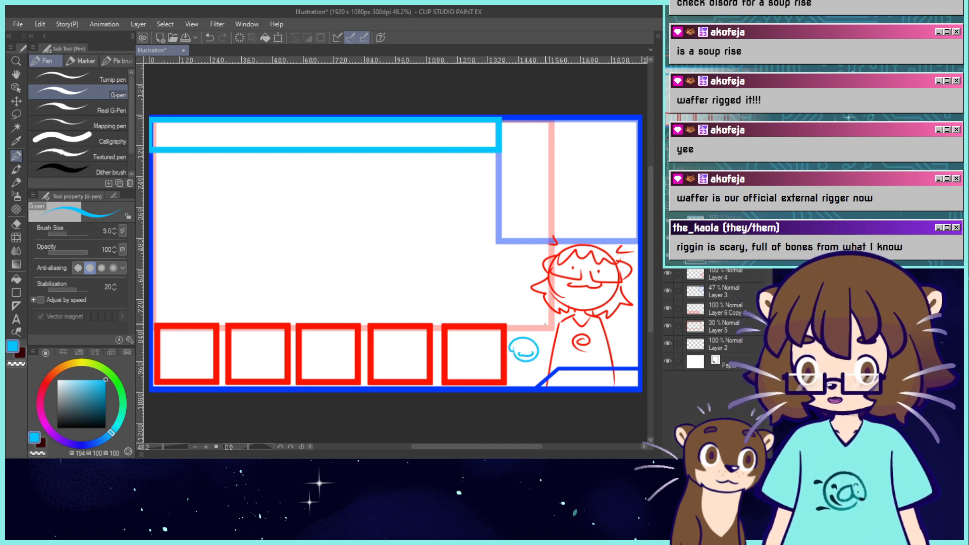
key(ctrl+z)
key(ctrl+z)
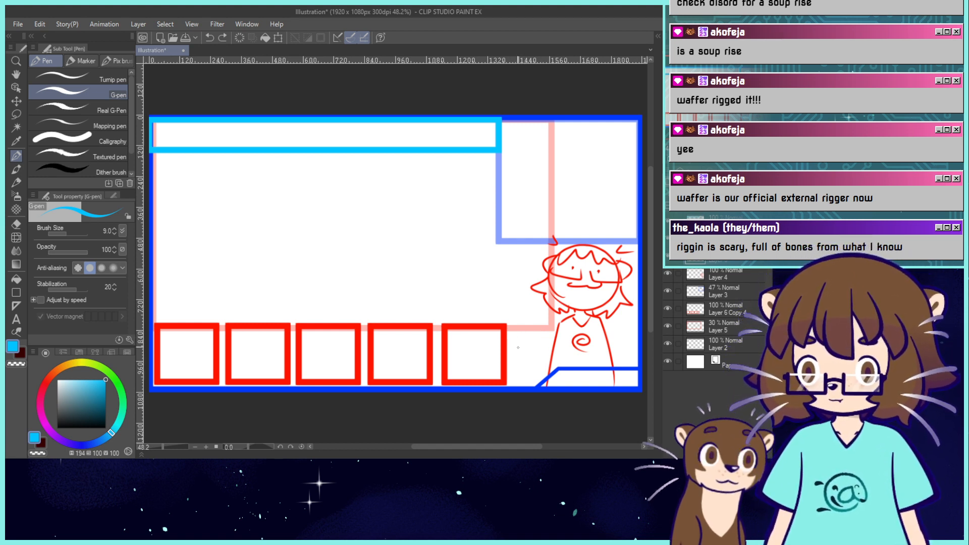
mouse_move(510, 341)
mouse_down()
mouse_move(541, 343)
mouse_move(510, 343)
mouse_up()
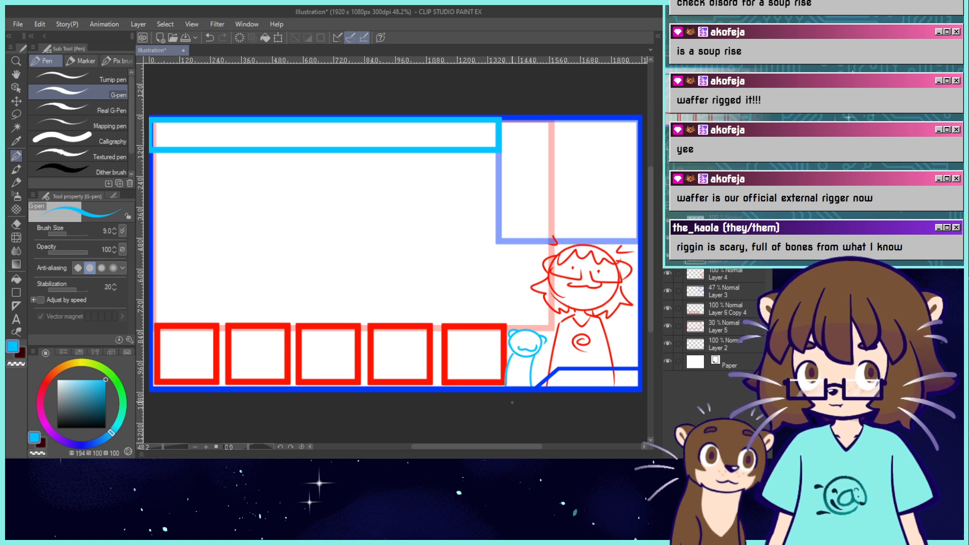
key(ctrl+z)
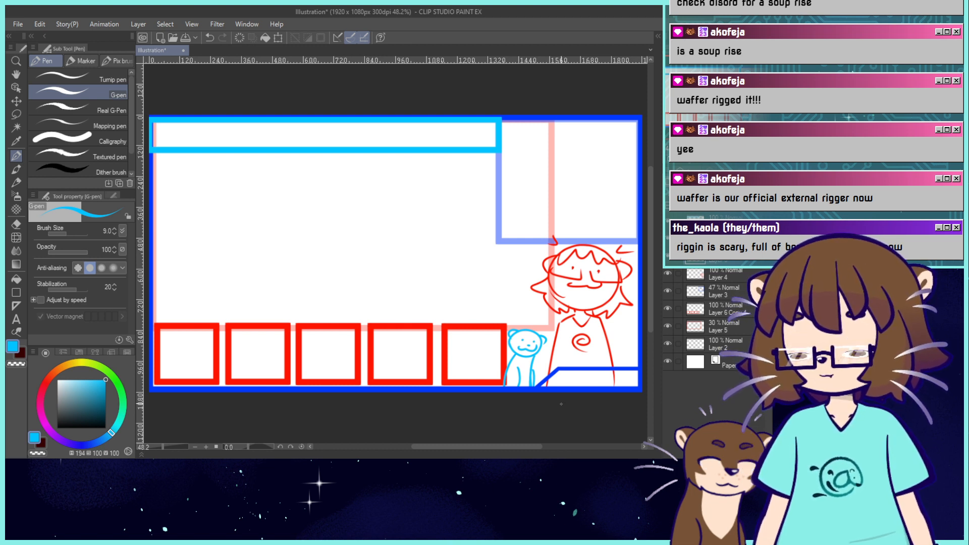
key(ctrl+z)
key(ctrl+y)
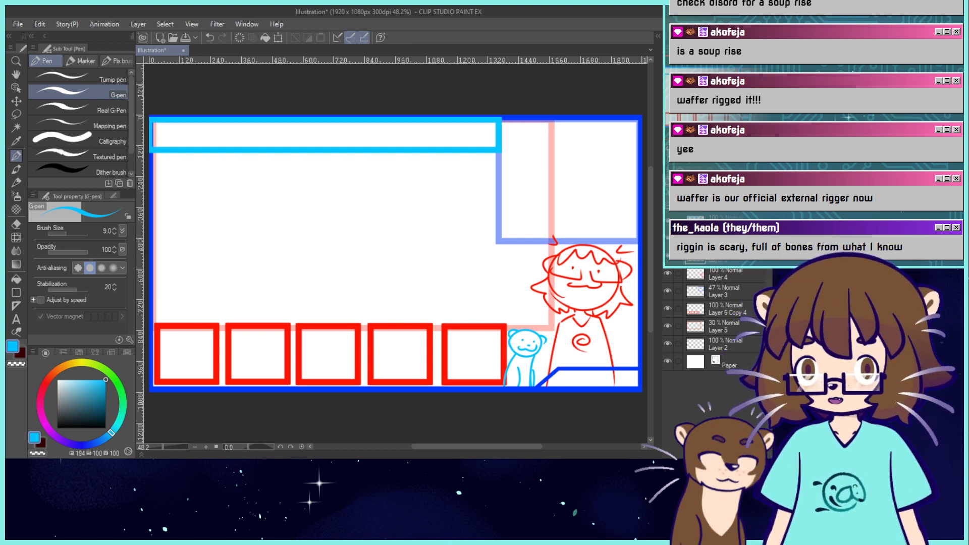
Recolour the bar outline along the frame's upper edge with the outer frame's blue.
alt+click(513, 118)
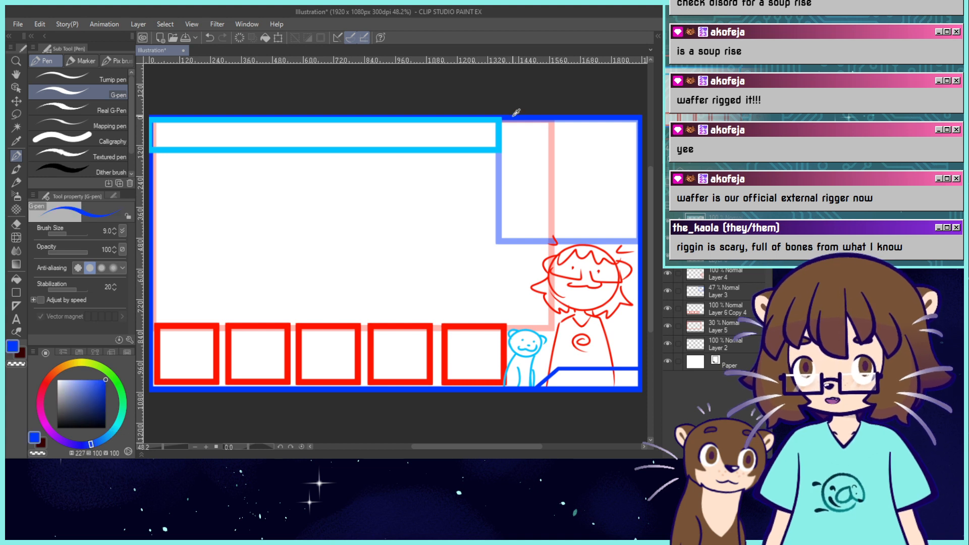
click(265, 38)
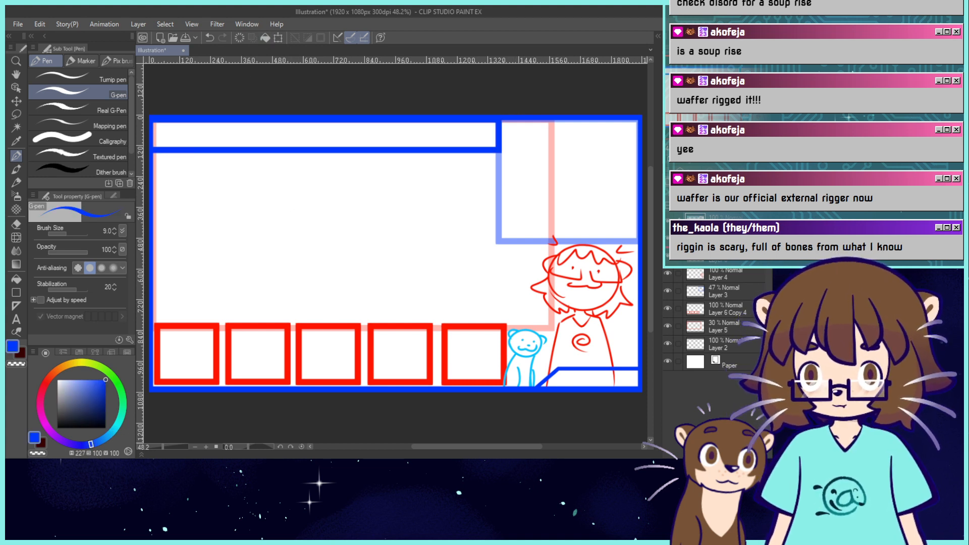
click(668, 256)
click(668, 256)
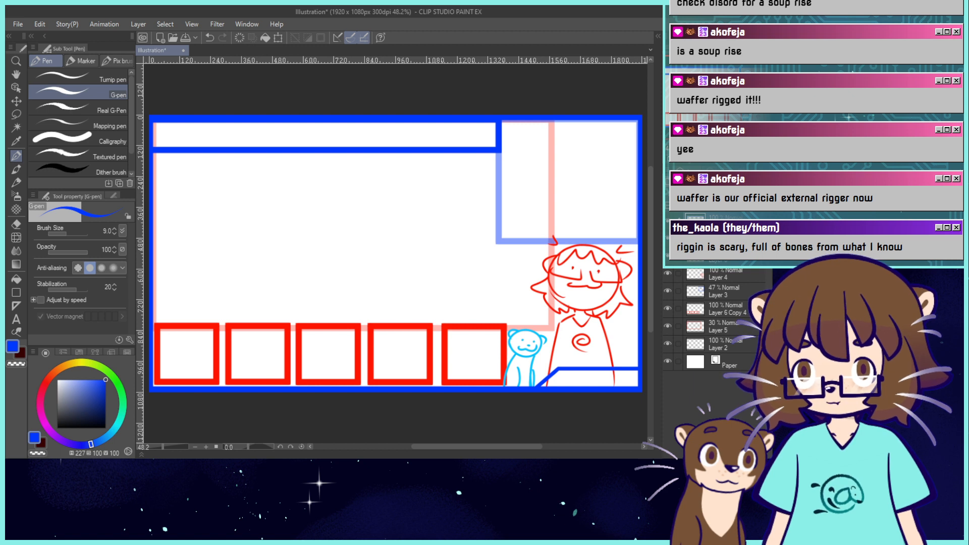
Recolour the outer frame and the slanted box in its lower-right corner light blue (hue 192, saturation 100, value 100).
click(112, 432)
click(237, 40)
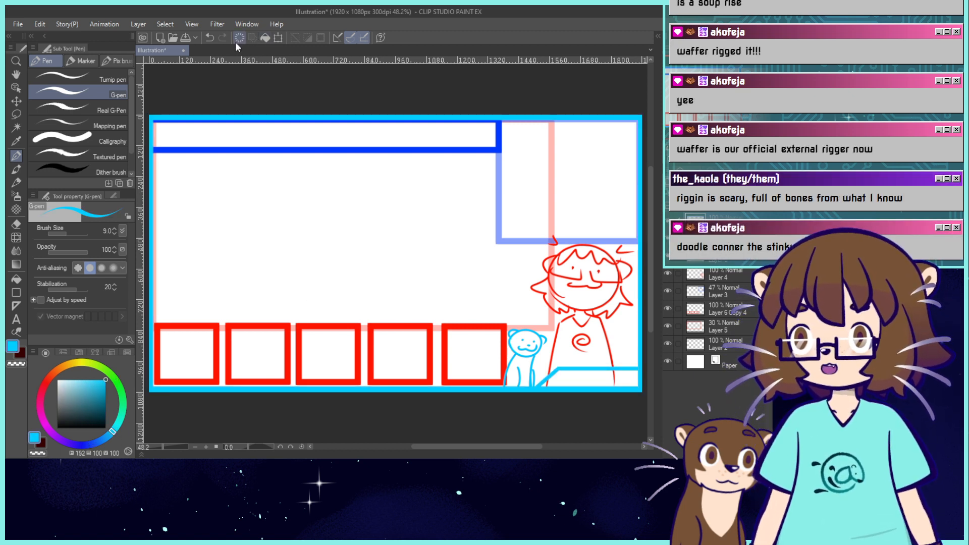
Move the dark-blue upper bar outline slightly up and right so it tucks under the frame's upper edge.
click(667, 239)
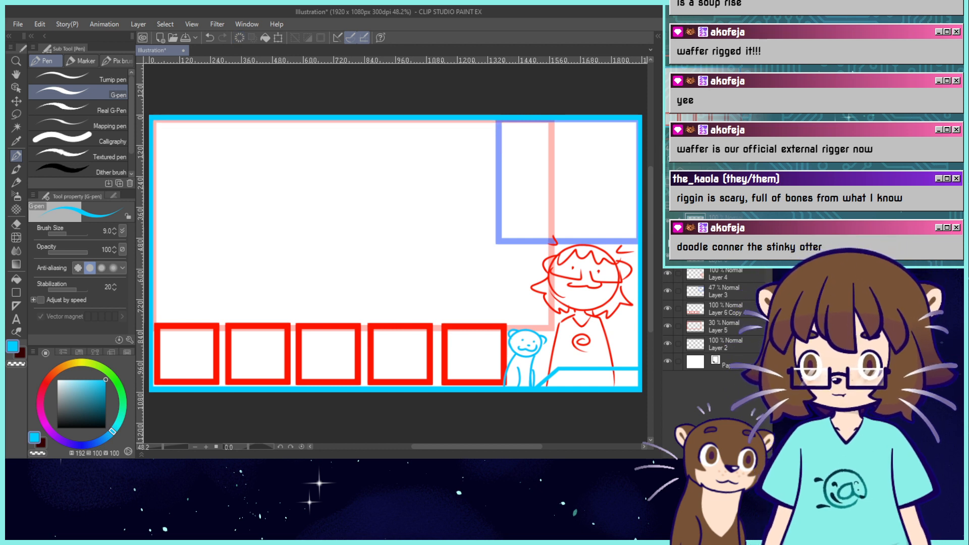
click(667, 239)
click(17, 101)
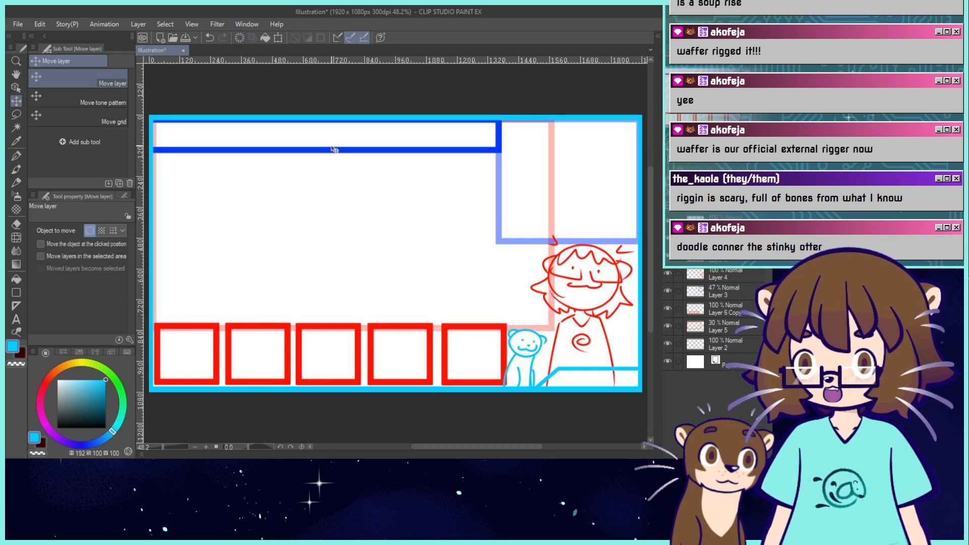
drag(333, 150, 361, 141)
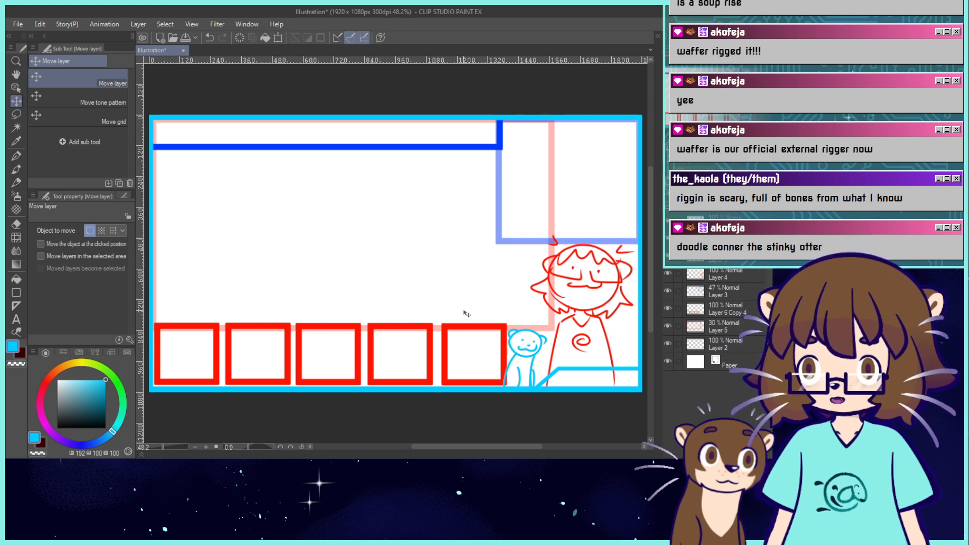
Raise the opacity of Layer 3, which holds the upper-right corner box, to 100%.
click(667, 273)
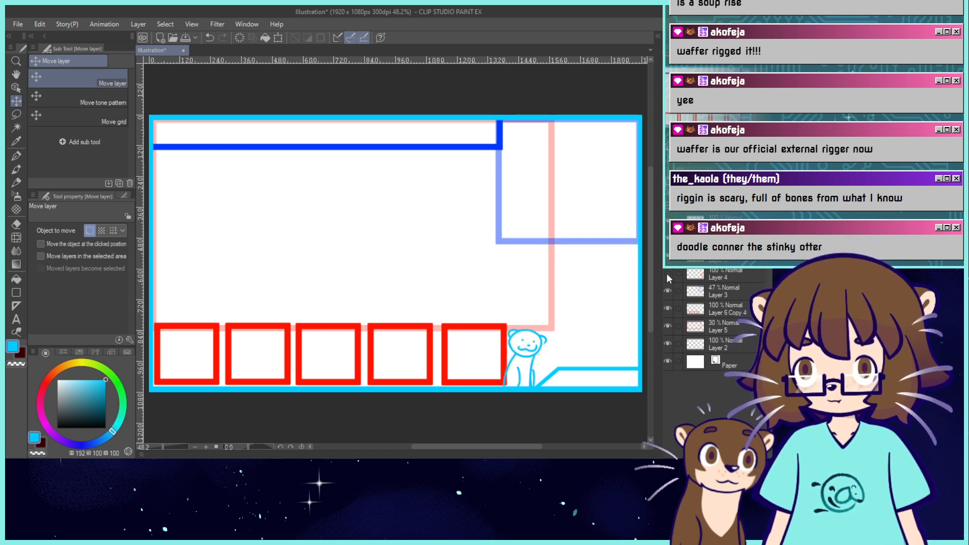
click(667, 273)
click(668, 274)
click(668, 276)
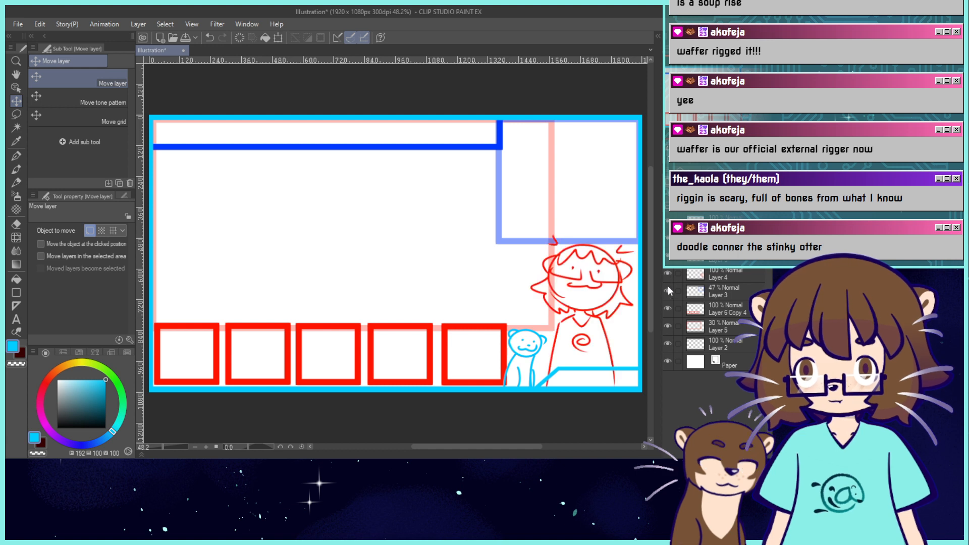
click(667, 288)
click(665, 290)
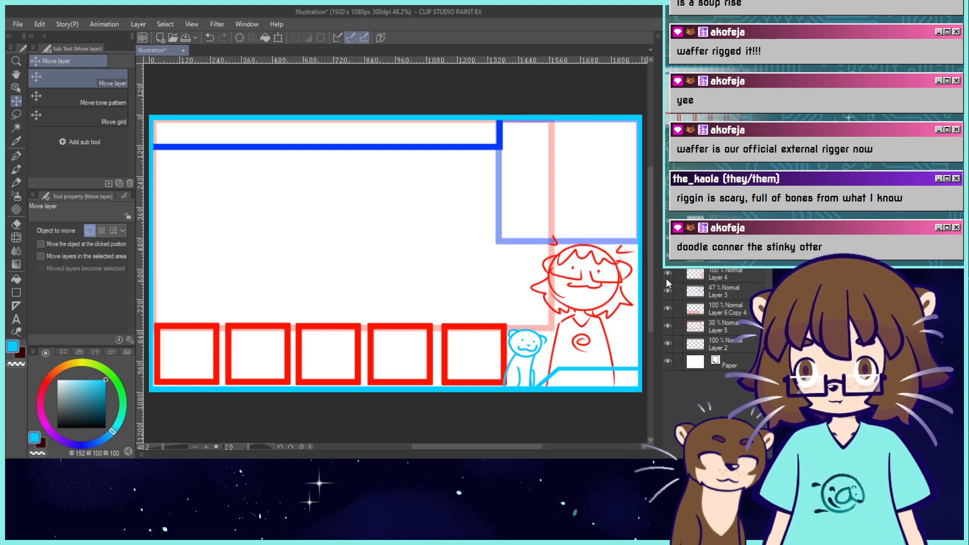
click(665, 291)
click(665, 291)
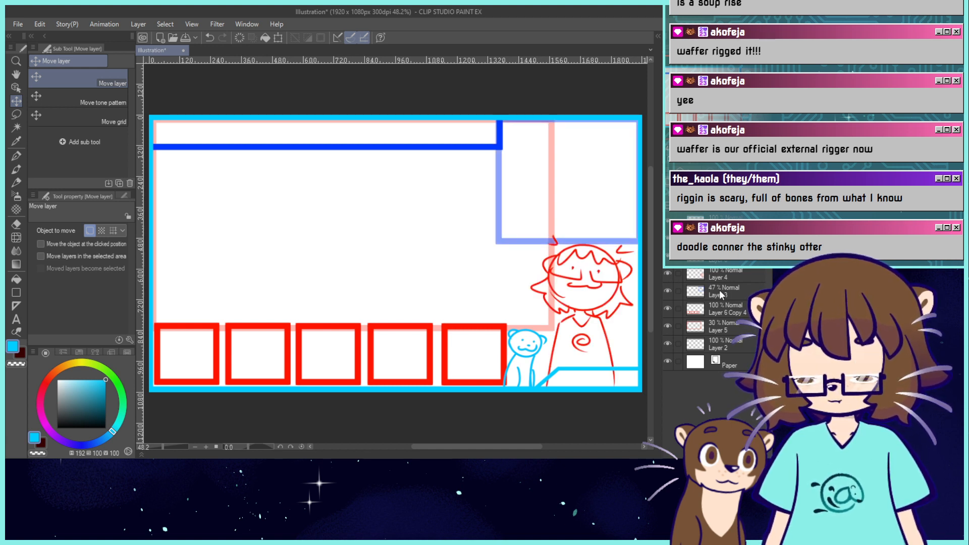
click(719, 290)
Recolour the otter sketch with the dark blue sampled from the upper bar outline.
click(712, 305)
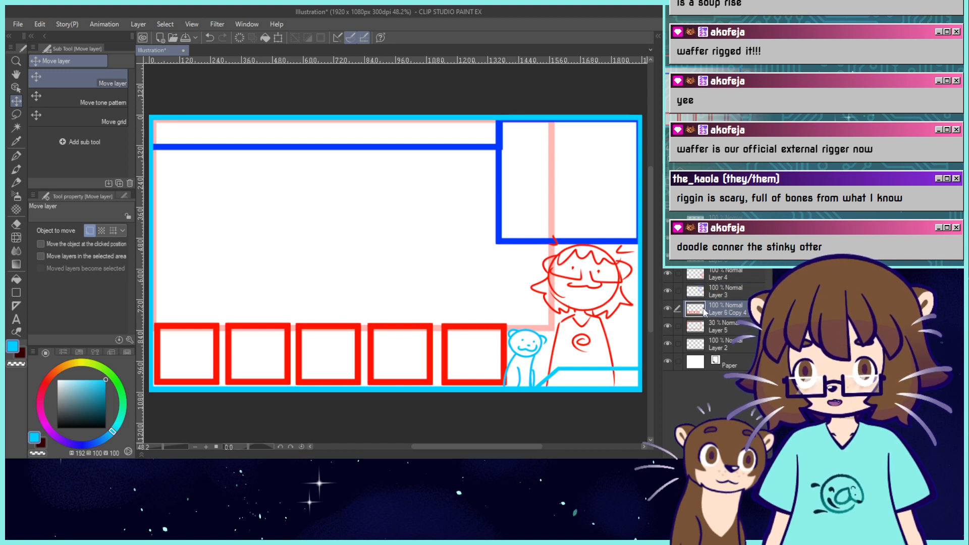
click(720, 261)
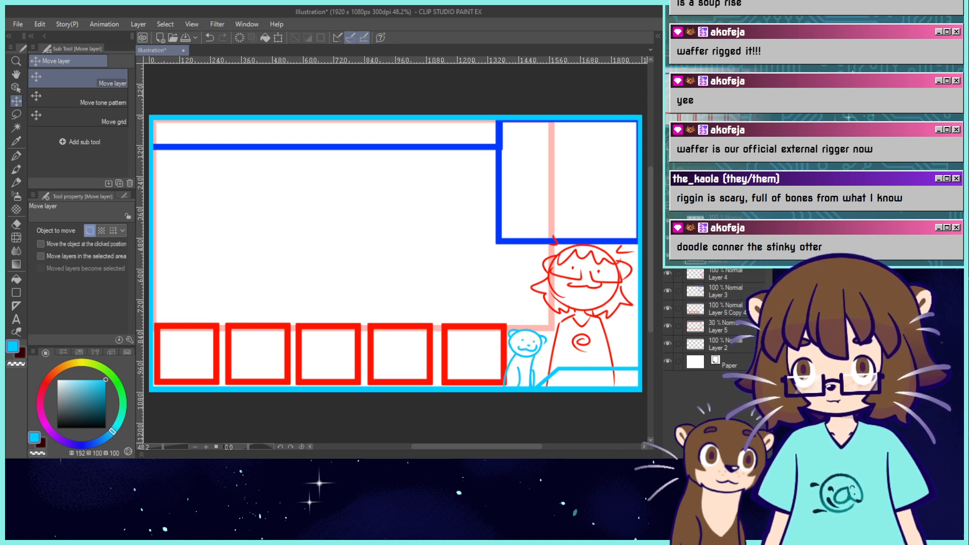
right_click(499, 151)
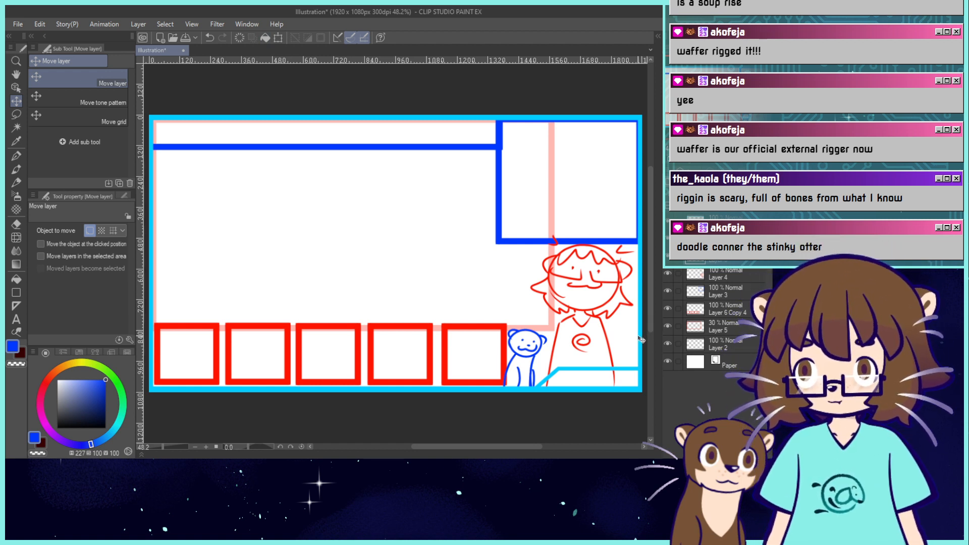
Set the opacity of Layer 5, the red main screen outline, to 100%.
click(716, 325)
click(752, 171)
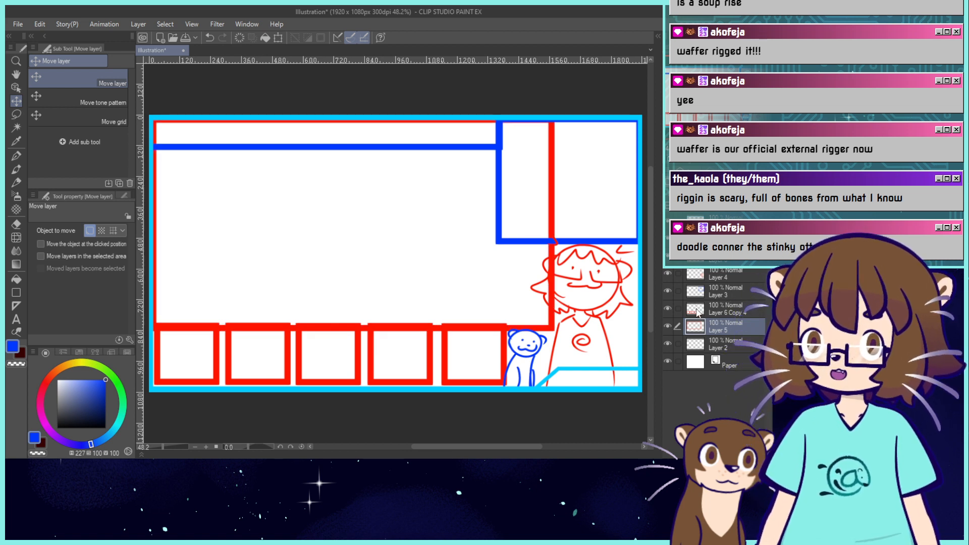
With the G-pen in the frame's light blue, doodle a row of small symbols and a smiley inside the slanted lower-right corner box.
click(699, 220)
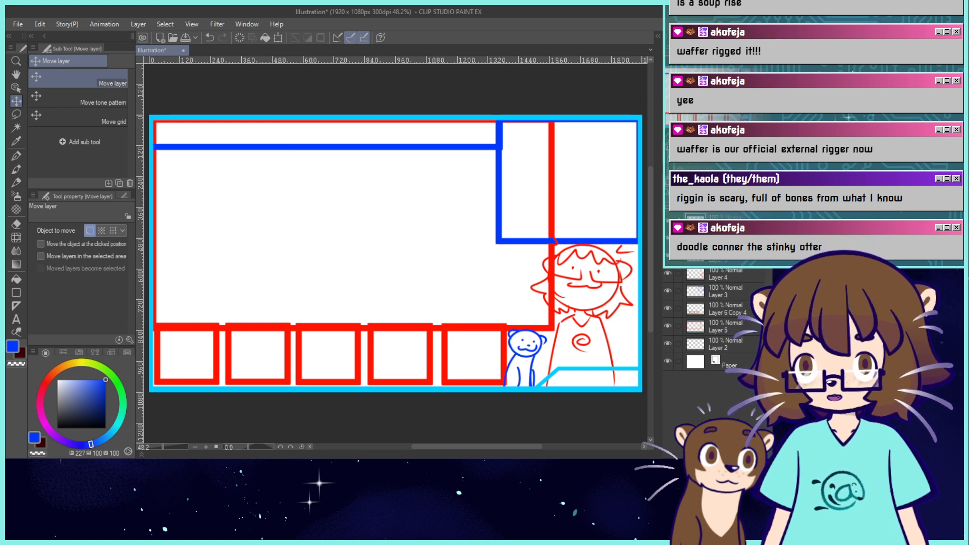
alt+click(175, 386)
alt+click(175, 389)
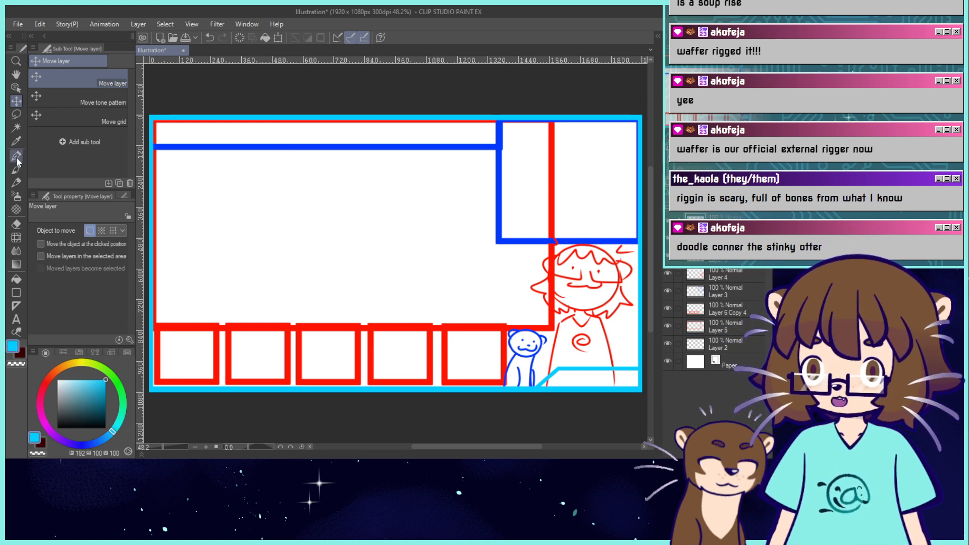
click(16, 158)
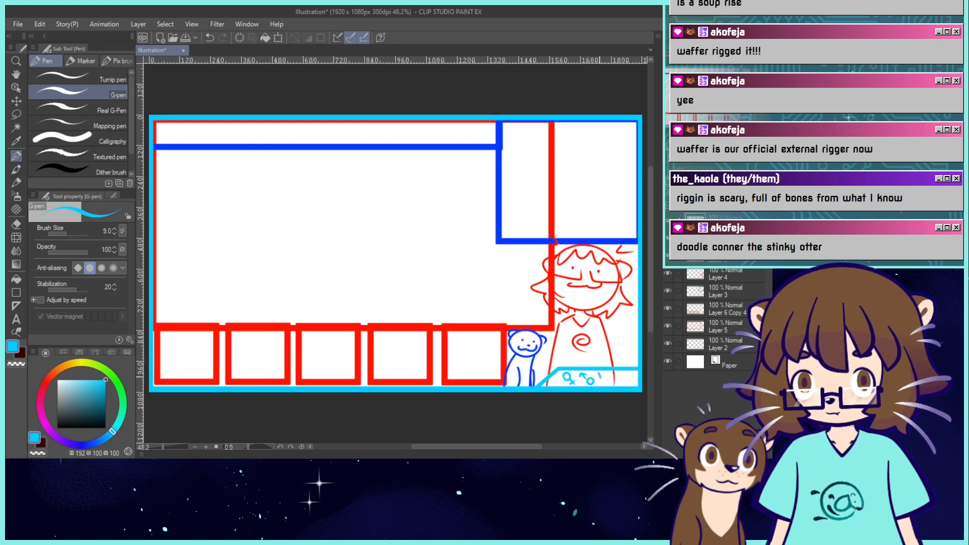
drag(597, 374, 611, 378)
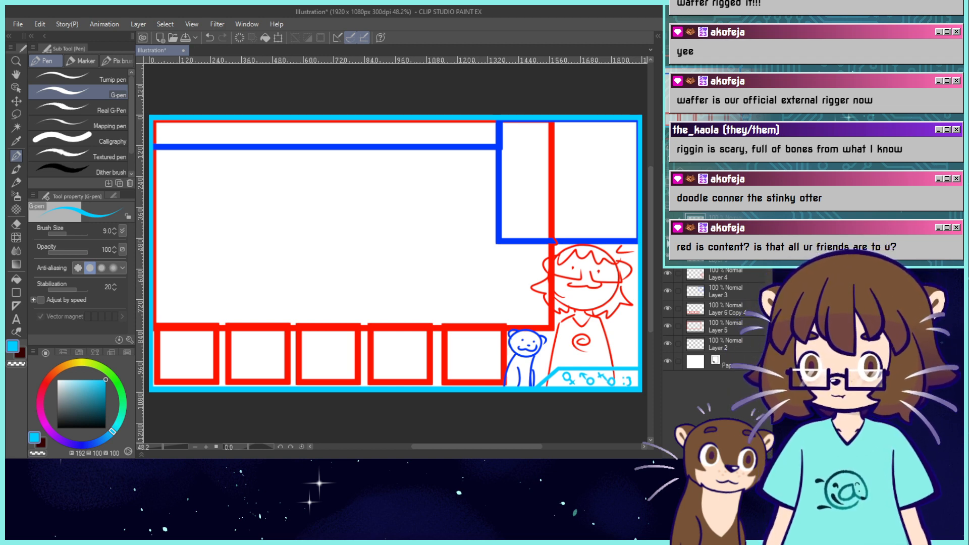
Hide and show Layer 4 and the layers above it to check which overlay element each one holds.
click(666, 241)
click(667, 241)
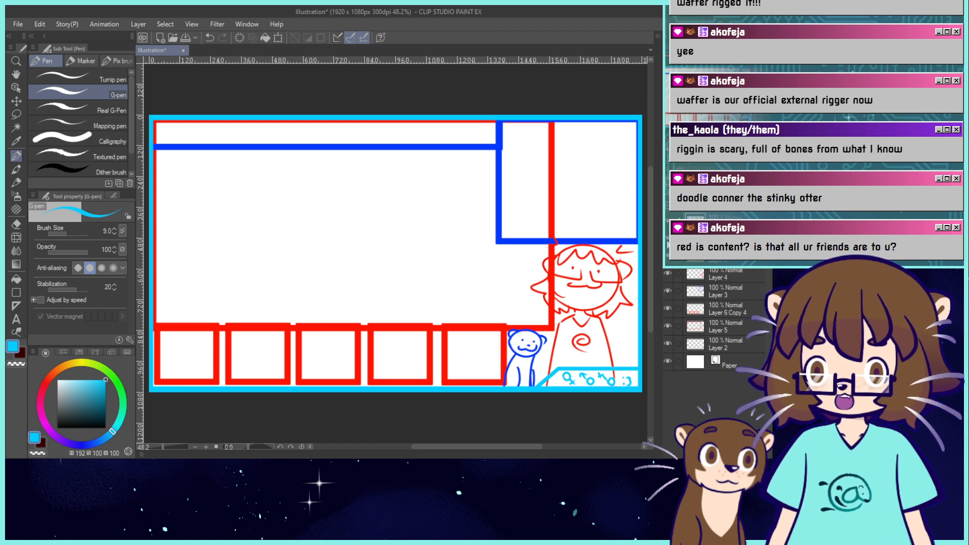
click(667, 240)
click(667, 241)
click(668, 273)
click(668, 273)
click(669, 273)
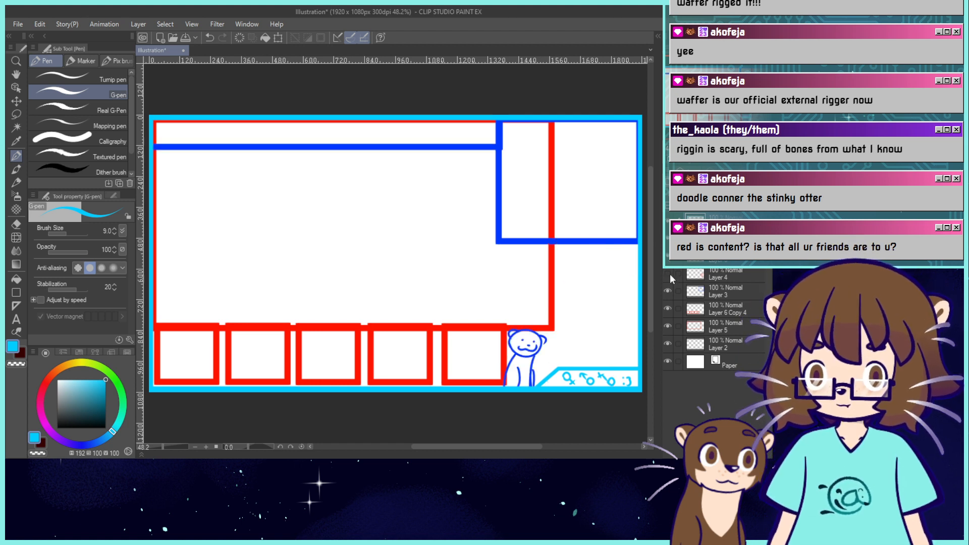
click(669, 274)
click(668, 261)
click(668, 261)
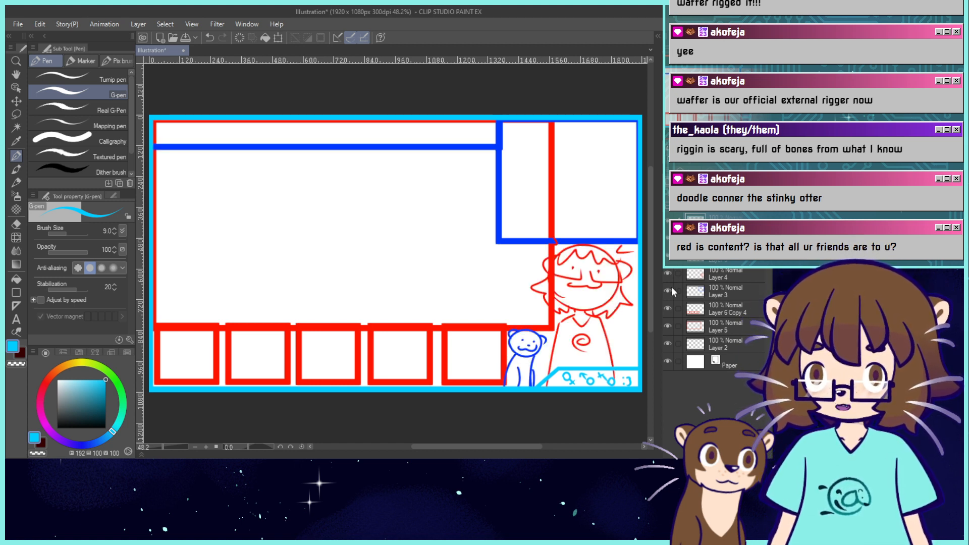
Move Layer 3 with the upper-right corner box above Layer 4 in the layer order.
click(668, 292)
click(668, 292)
drag(714, 277, 716, 273)
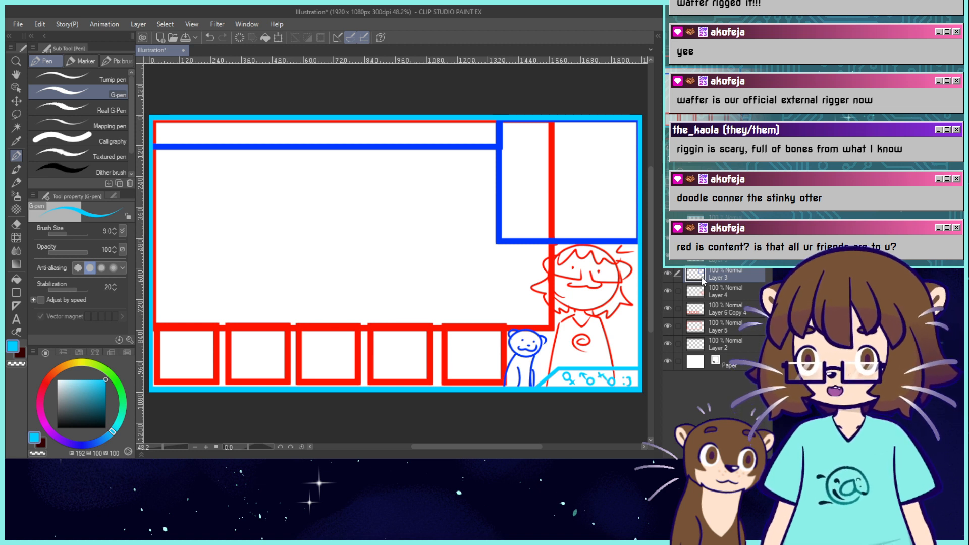
Create a new 1920 × 1080 px, 300 dpi illustration and set the drawing colour to dark blue (hue 236, saturation 100, value 57).
click(161, 37)
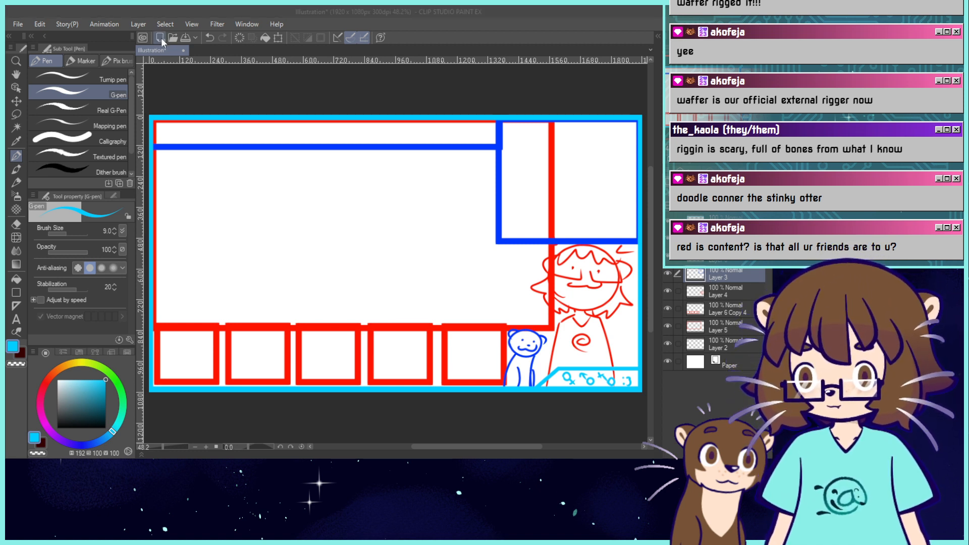
click(507, 90)
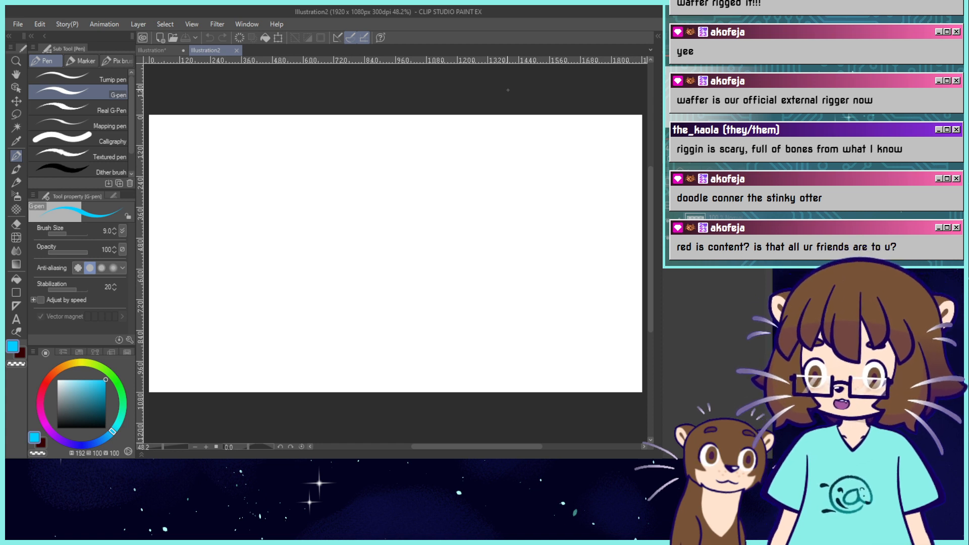
click(151, 51)
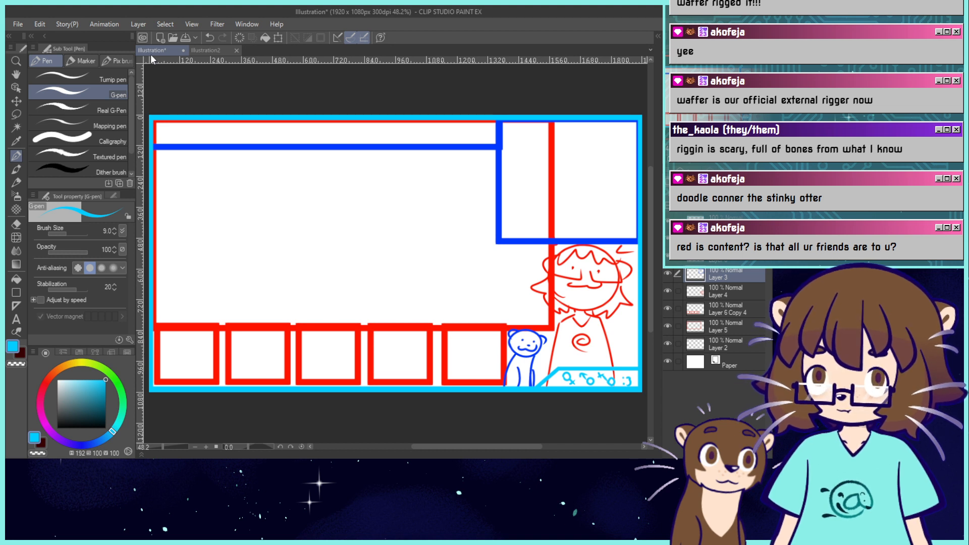
click(200, 52)
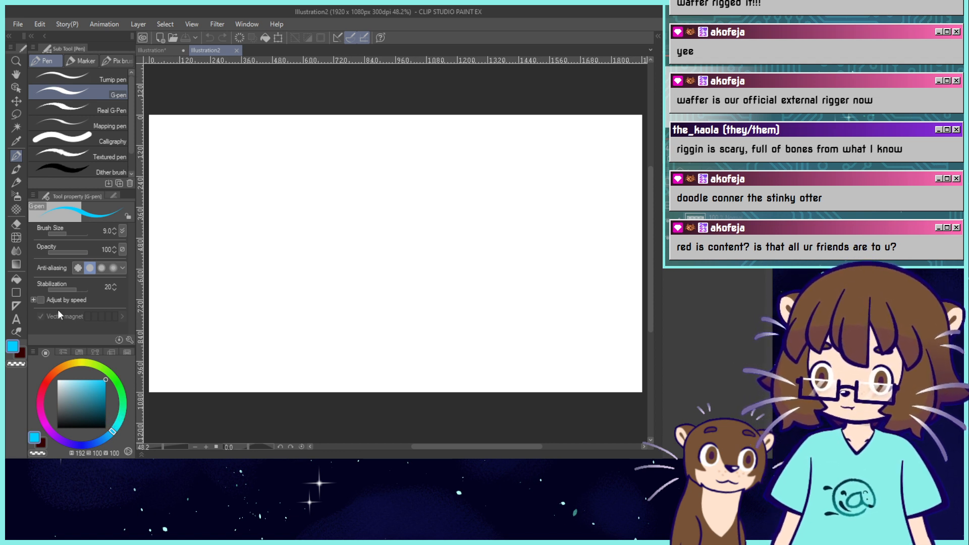
click(84, 444)
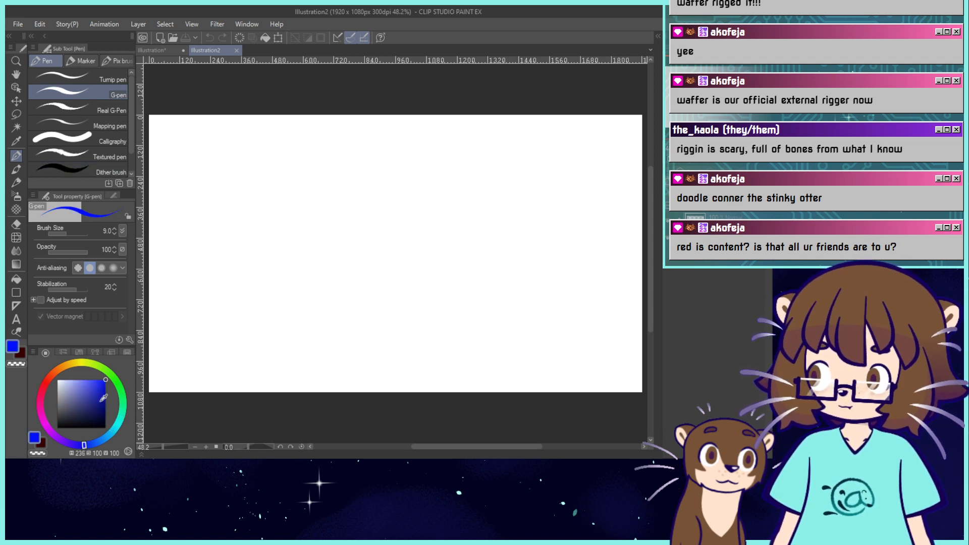
click(104, 399)
mouse_move(239, 178)
mouse_down()
mouse_move(207, 231)
mouse_move(433, 162)
mouse_move(569, 247)
mouse_up()
drag(193, 165, 218, 158)
drag(262, 149, 369, 133)
drag(396, 131, 463, 122)
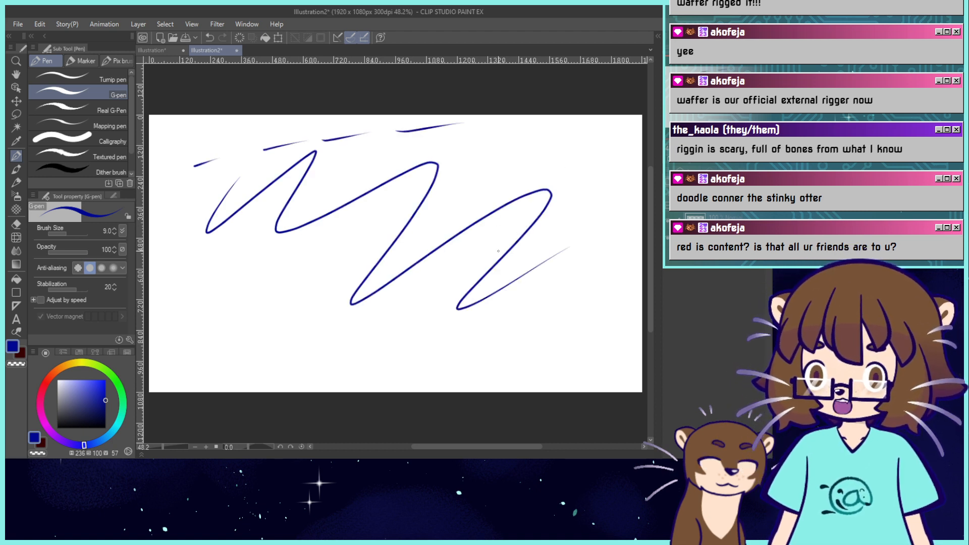
mouse_move(498, 251)
mouse_down()
mouse_move(519, 227)
mouse_move(514, 261)
mouse_move(509, 248)
mouse_move(528, 243)
mouse_up()
click(507, 236)
click(532, 243)
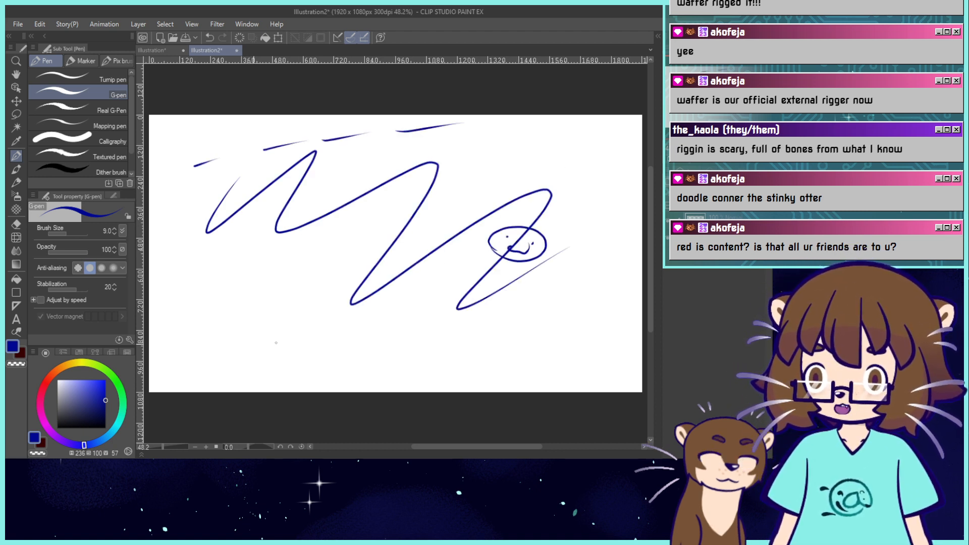
mouse_move(195, 345)
mouse_down()
mouse_move(212, 318)
mouse_move(197, 349)
mouse_move(227, 333)
mouse_up()
click(204, 333)
click(224, 329)
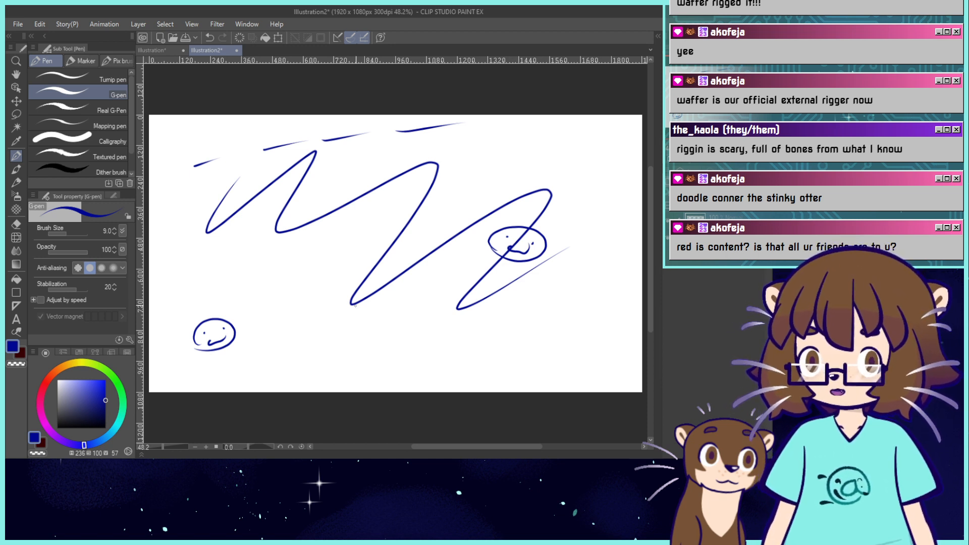
key(ctrl+z)
key(ctrl+z)
key(ctrl+z)
key(ctrl+z)
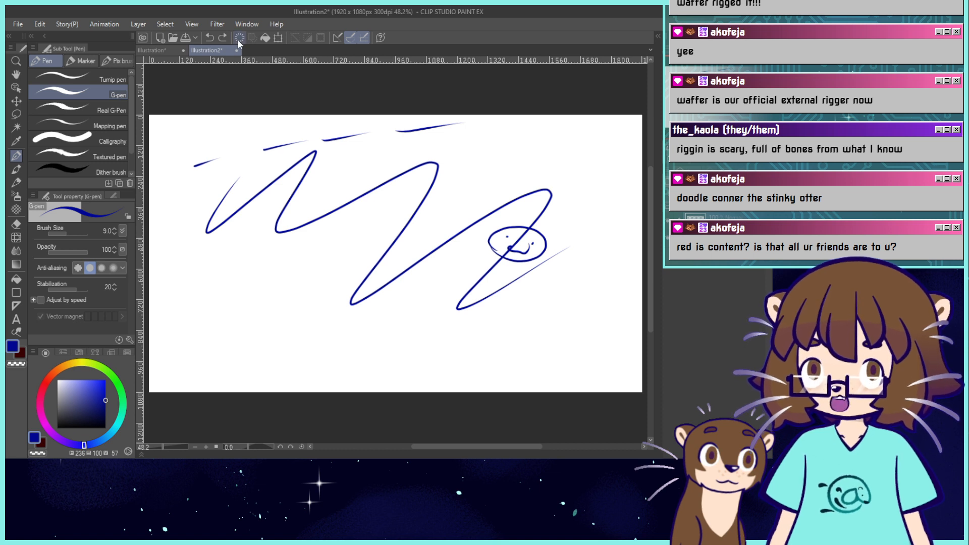
click(238, 38)
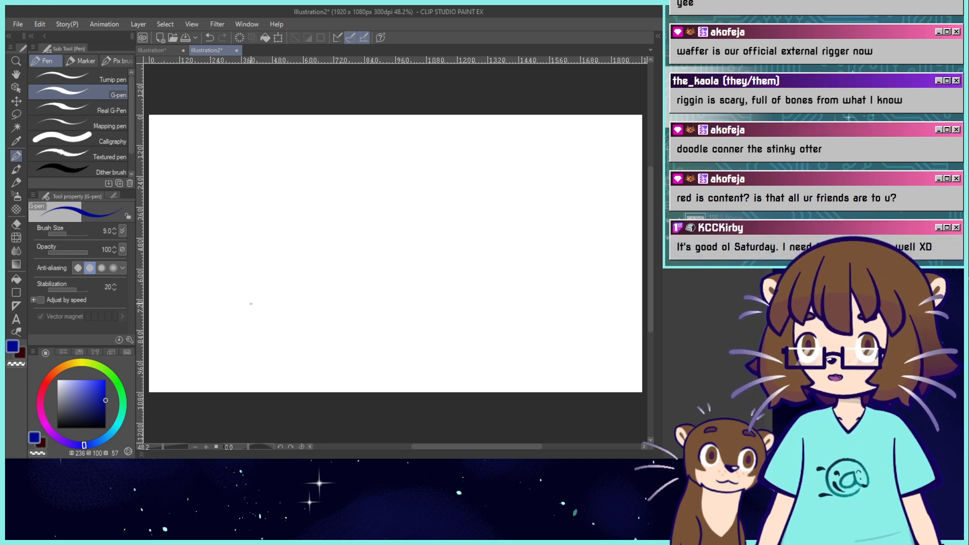
mouse_move(152, 328)
mouse_down()
mouse_move(328, 299)
mouse_move(643, 313)
mouse_up()
key(ctrl+z)
mouse_move(153, 326)
mouse_down()
mouse_move(405, 296)
mouse_move(640, 328)
mouse_up()
key(ctrl+z)
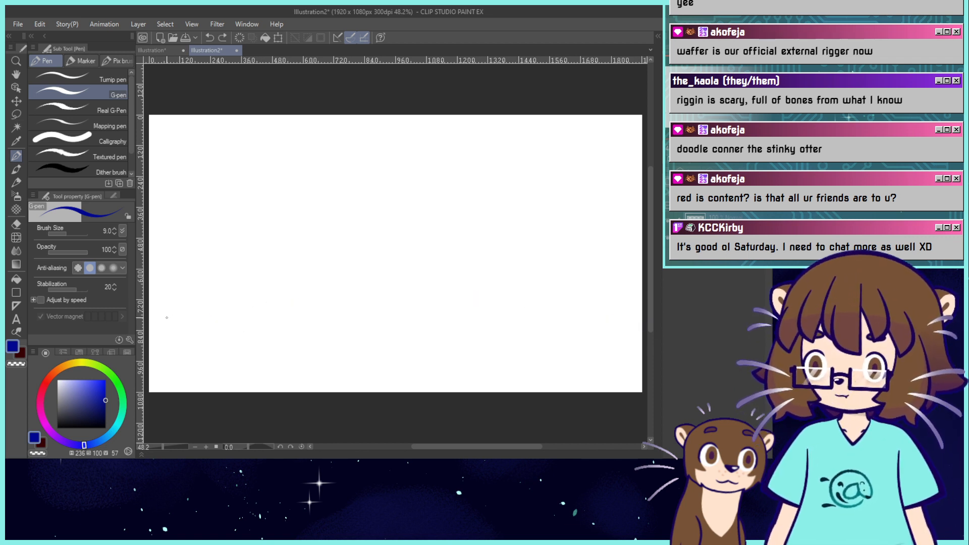
drag(153, 325, 642, 317)
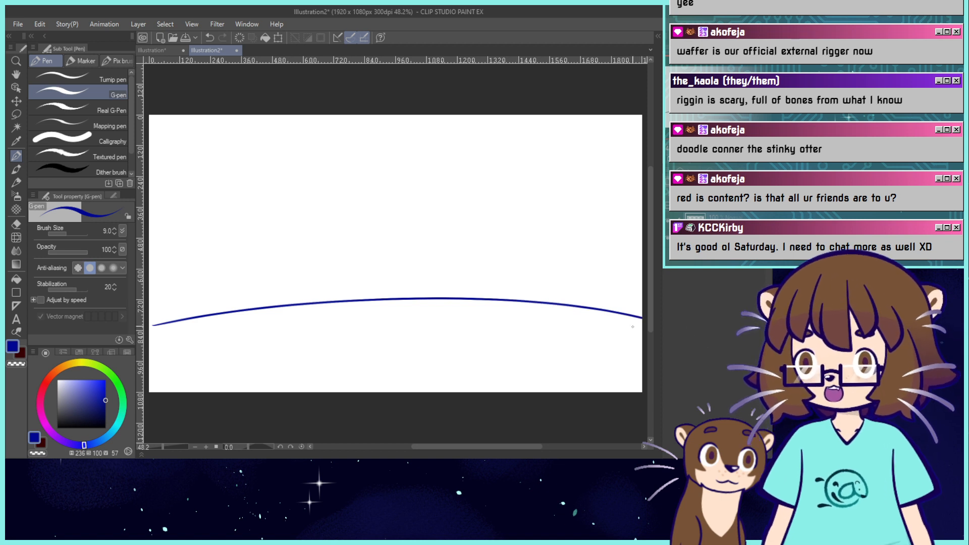
key(ctrl+z)
Draw a shallow dark-blue arc across the full canvas width and a long vertical line crossing it near each end.
mouse_move(150, 320)
mouse_down()
mouse_move(260, 293)
mouse_move(600, 302)
mouse_move(644, 312)
mouse_up()
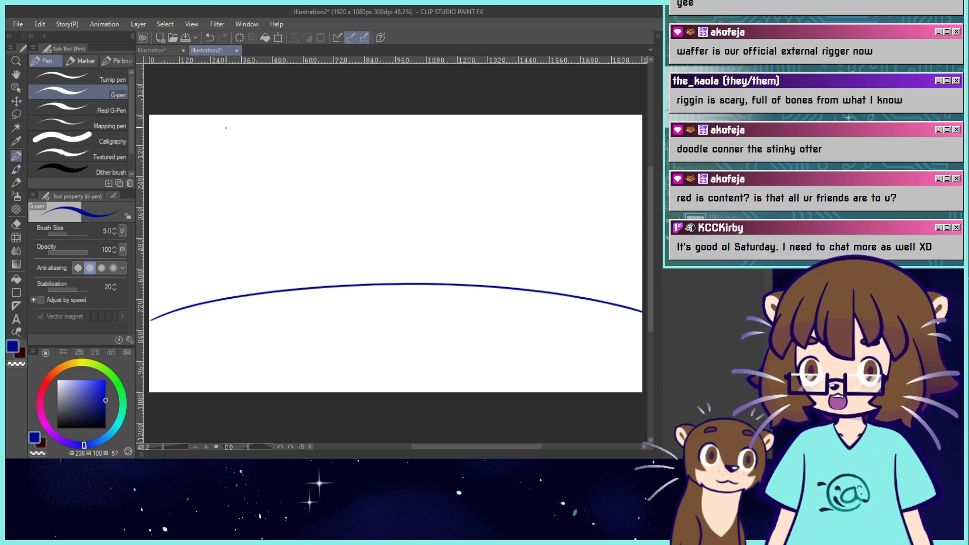
drag(211, 129, 220, 358)
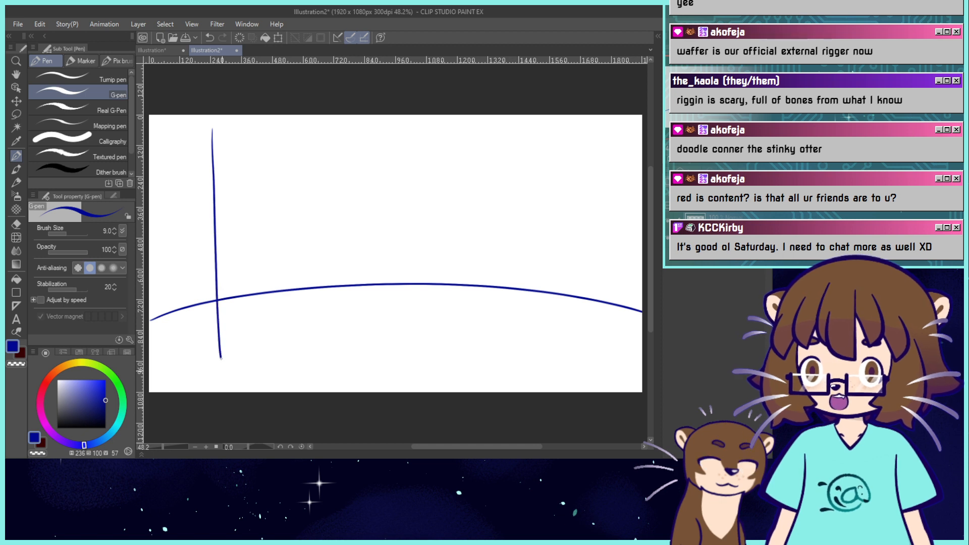
drag(609, 126, 606, 357)
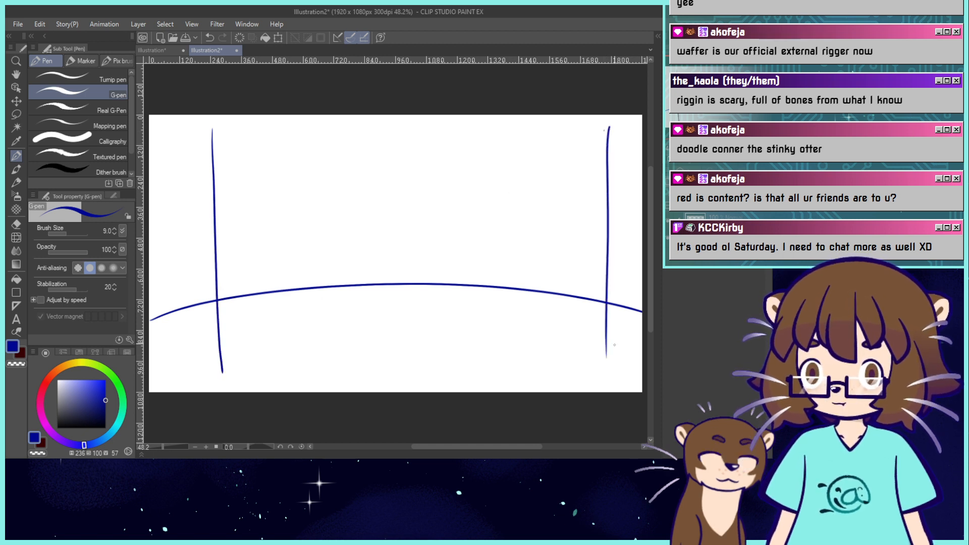
Redraw the vertical line near the canvas's right end as a narrow double line and add a second stroke along the left one.
key(ctrl+z)
mouse_move(600, 129)
mouse_down()
mouse_move(599, 397)
mouse_move(601, 126)
mouse_up()
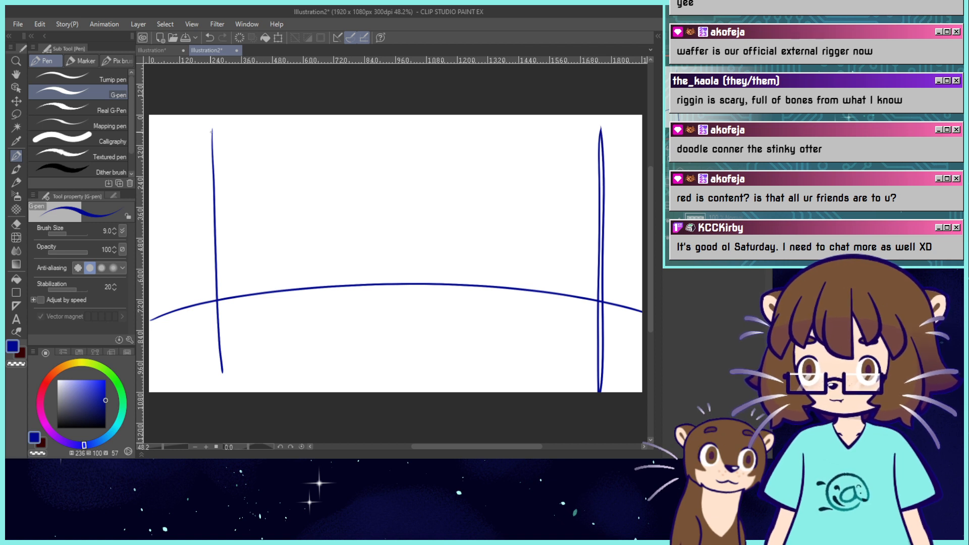
drag(211, 132, 209, 391)
key(ctrl+z)
drag(209, 157, 214, 396)
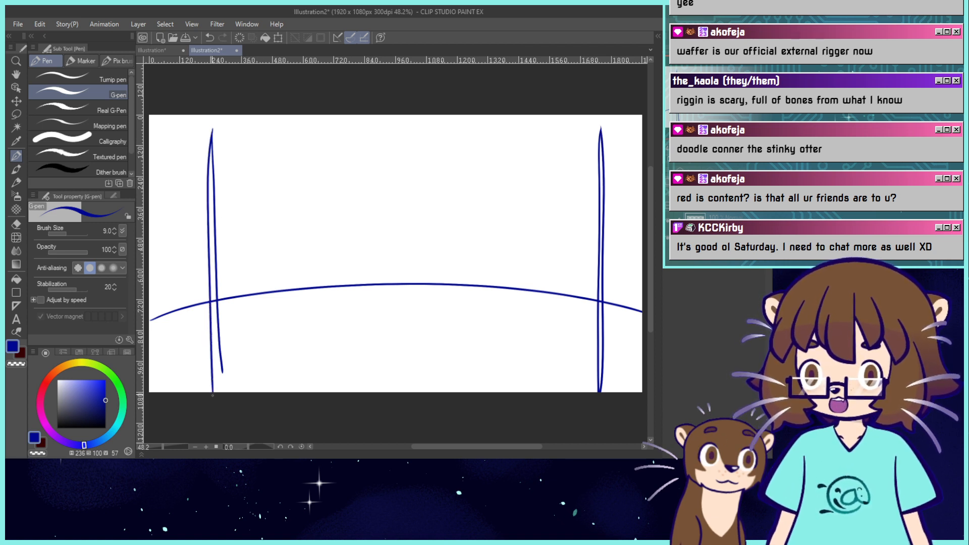
key(ctrl+z)
drag(211, 130, 214, 392)
key(ctrl+z)
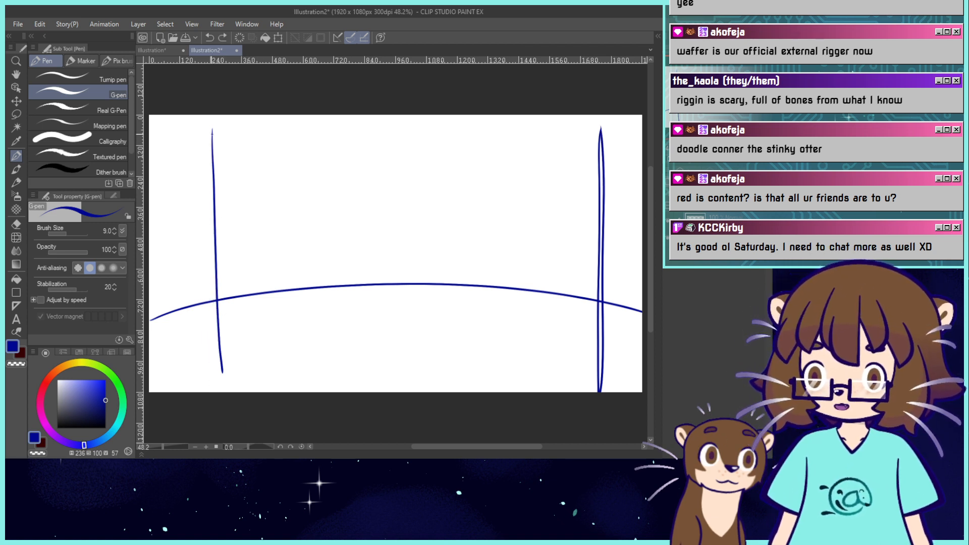
mouse_move(212, 130)
mouse_down()
mouse_move(218, 404)
mouse_move(219, 326)
mouse_up()
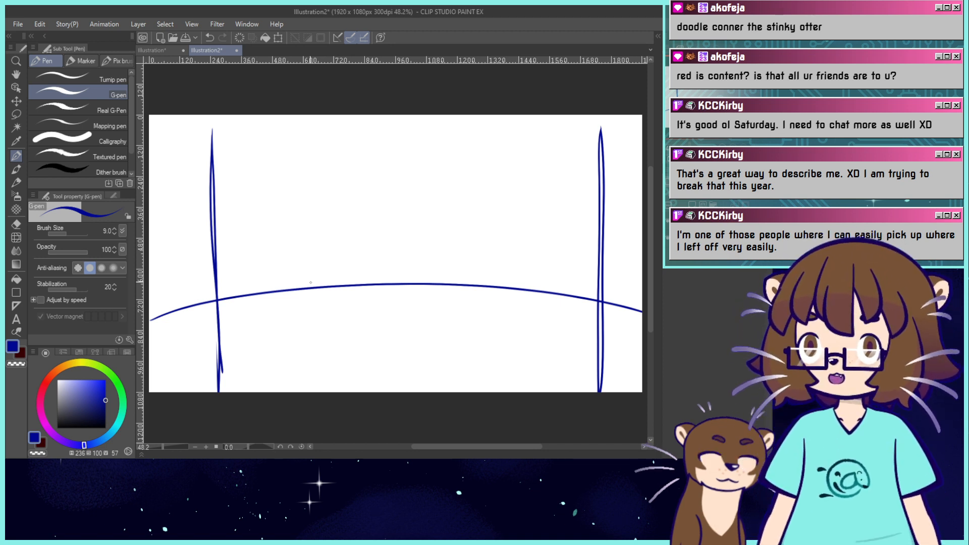
Draw a tilted box beside the left double line at the canvas's upper edge, with doubled lower and right sides.
drag(209, 129, 195, 186)
key(ctrl+z)
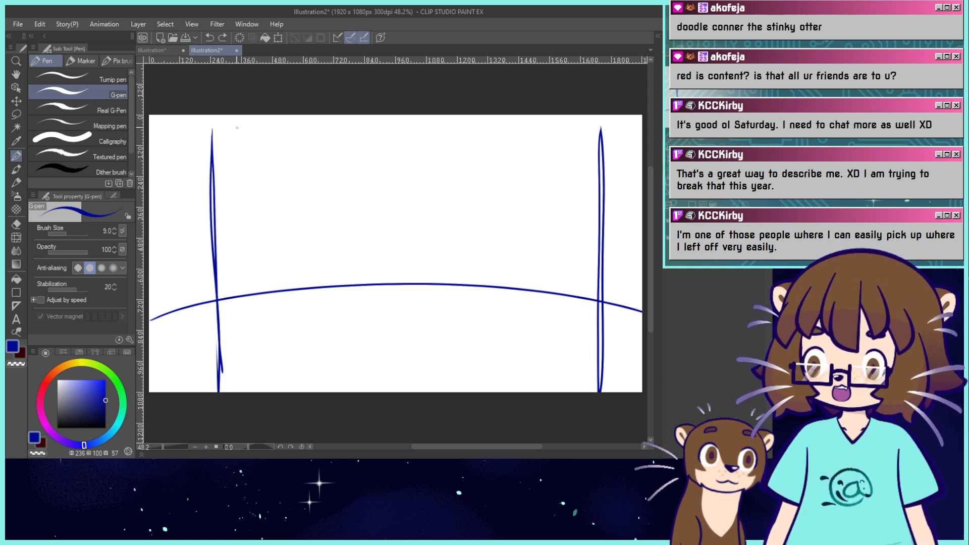
mouse_move(237, 126)
mouse_down()
mouse_move(226, 186)
mouse_move(299, 198)
mouse_move(321, 132)
mouse_move(288, 115)
mouse_up()
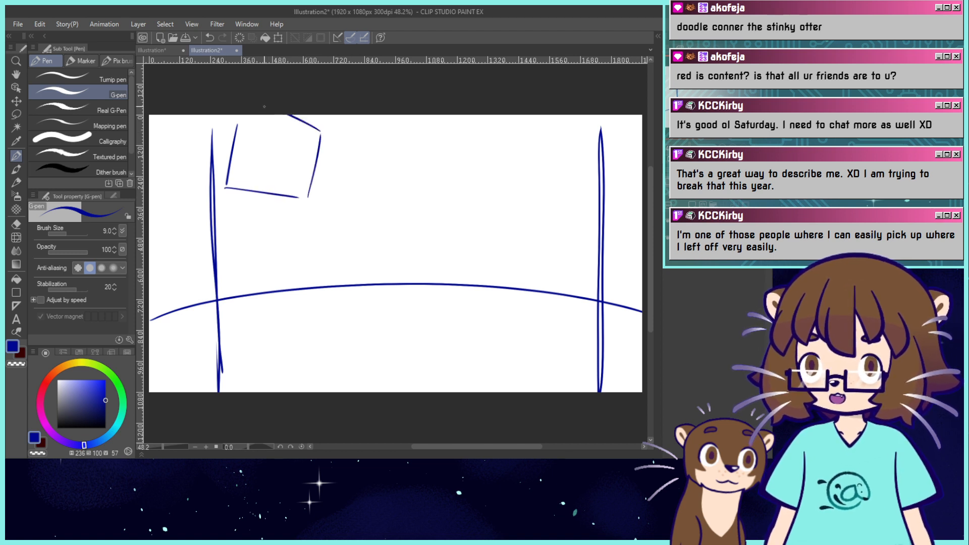
key(ctrl+z)
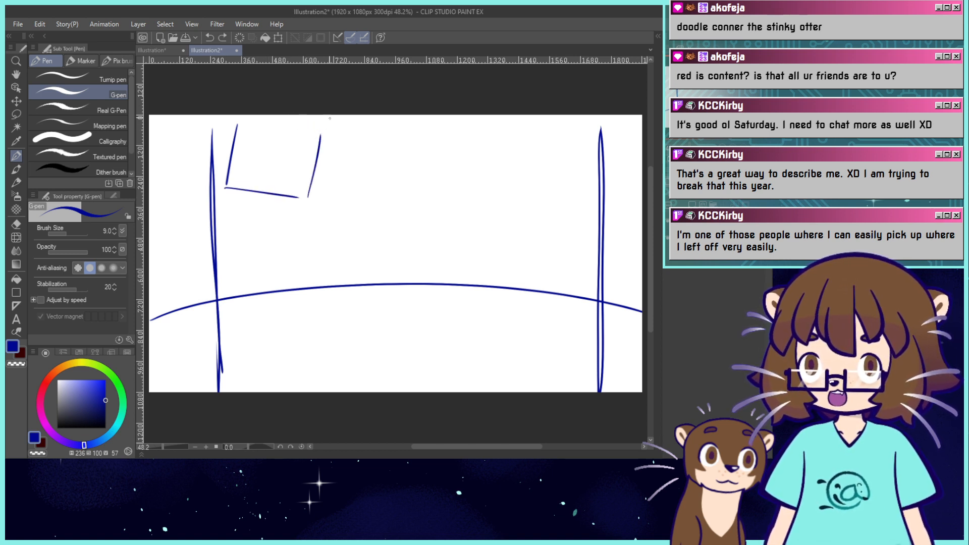
mouse_move(323, 127)
mouse_down()
mouse_move(242, 110)
mouse_move(234, 140)
mouse_up()
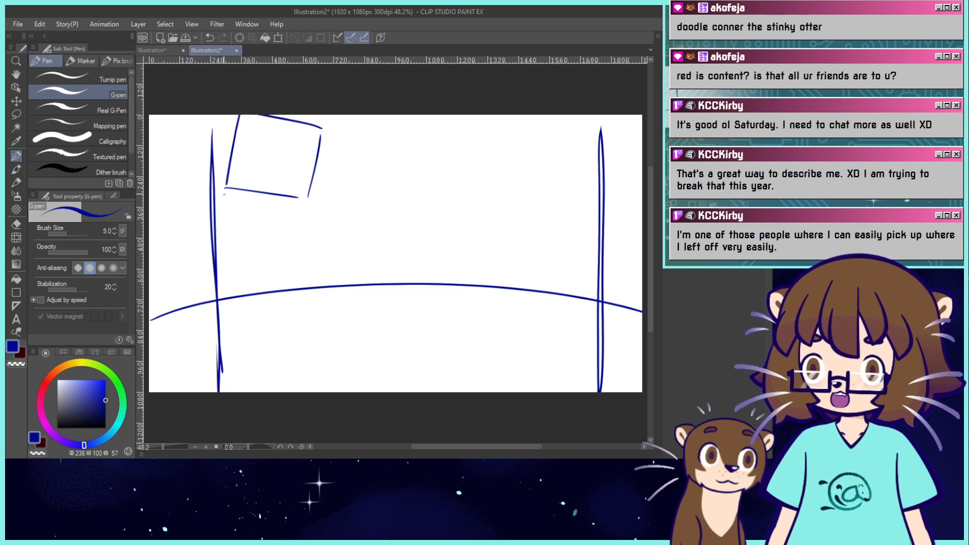
mouse_move(220, 189)
mouse_down()
mouse_move(313, 199)
mouse_move(322, 149)
mouse_move(318, 174)
mouse_up()
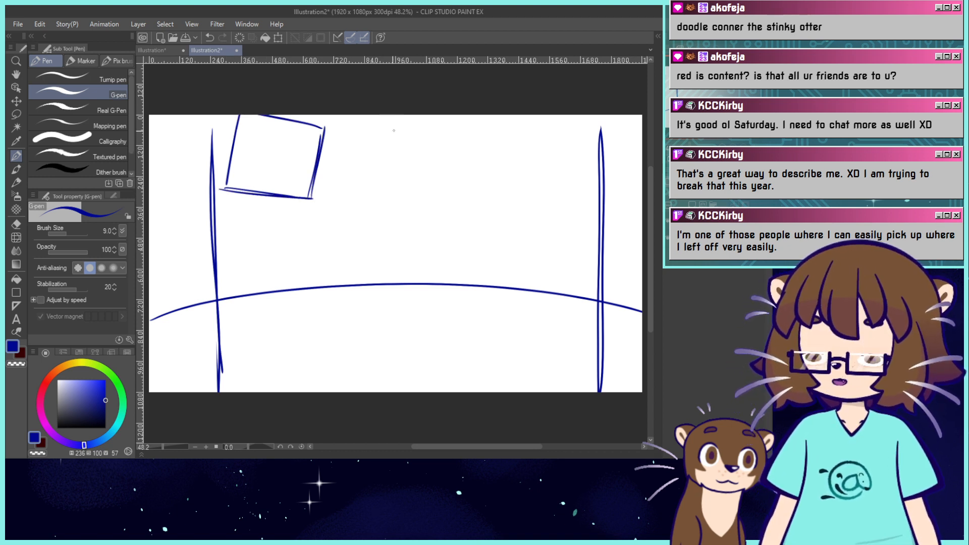
Draw a level box with a heavy left side in the upper middle and a tilted box beside the right double line.
mouse_move(338, 190)
mouse_down()
mouse_move(400, 123)
mouse_move(451, 124)
mouse_move(443, 200)
mouse_move(338, 195)
mouse_up()
mouse_move(334, 129)
mouse_down()
mouse_move(335, 203)
mouse_move(462, 203)
mouse_up()
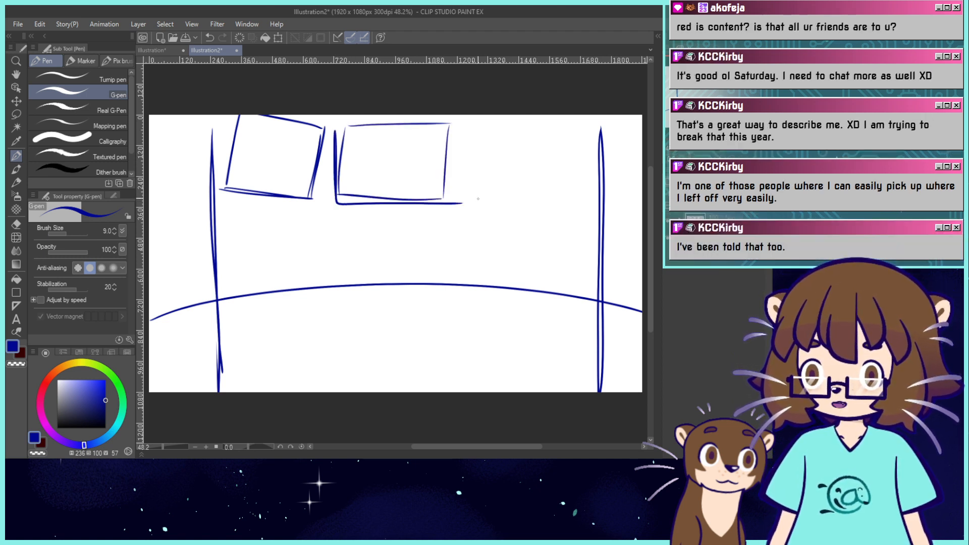
mouse_move(471, 141)
mouse_down()
mouse_move(478, 213)
mouse_move(589, 196)
mouse_up()
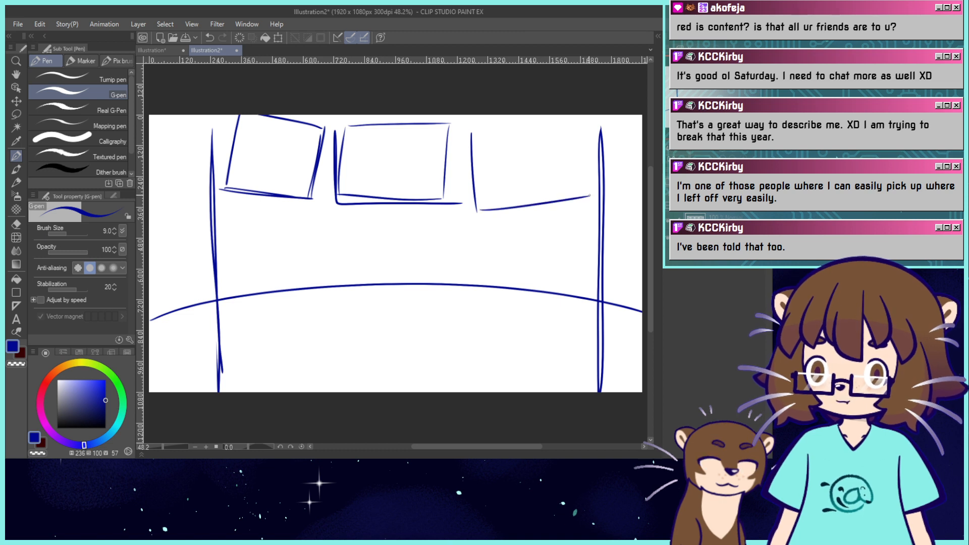
drag(471, 124, 590, 107)
drag(591, 188, 589, 116)
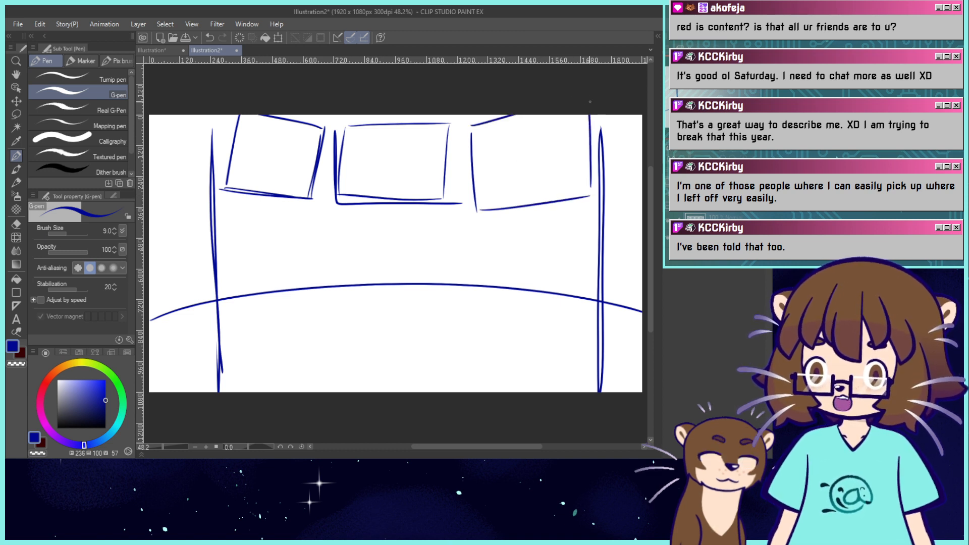
Lasso the right box, tilt it slightly counterclockwise, shrink it to about 86% and centre it in its gap, then deselect.
click(17, 114)
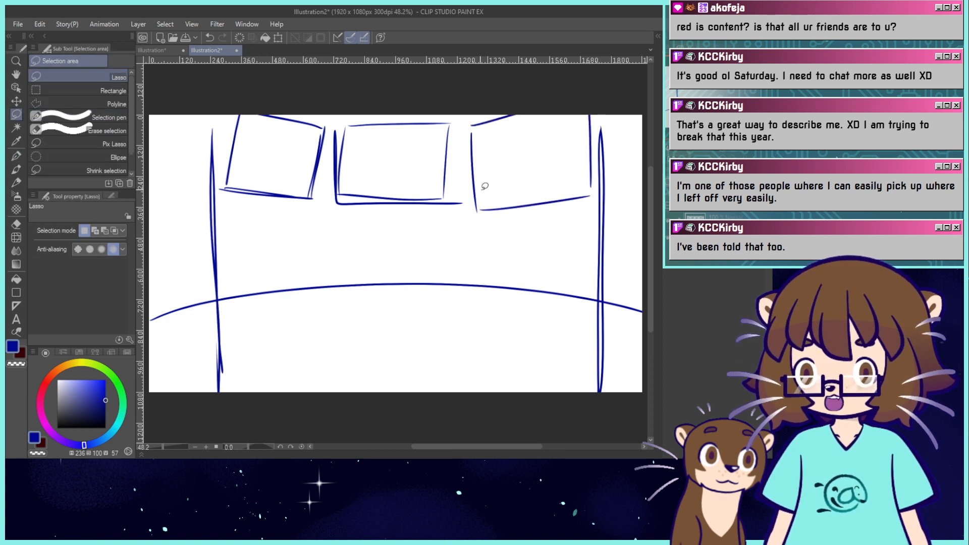
mouse_move(596, 200)
mouse_down()
mouse_move(470, 221)
mouse_move(551, 74)
mouse_move(595, 126)
mouse_move(595, 215)
mouse_up()
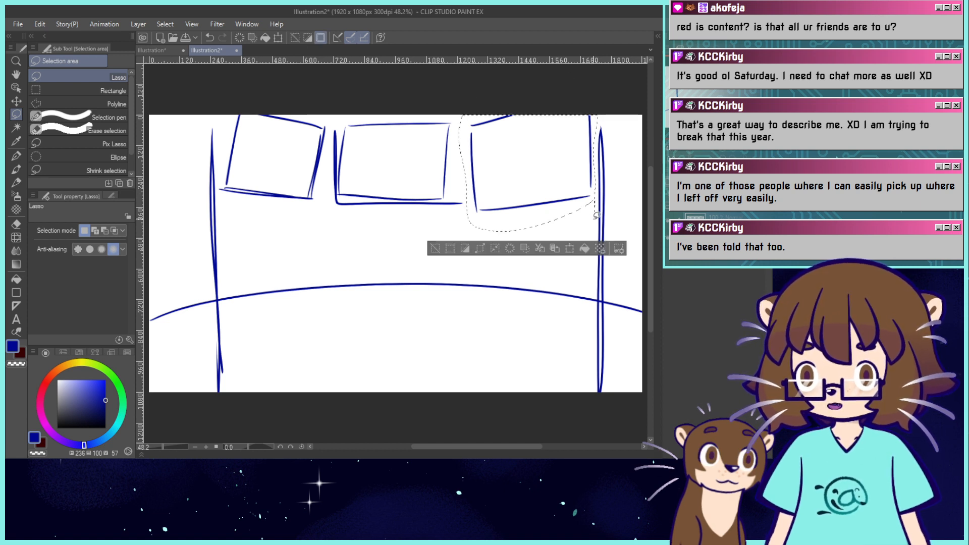
click(569, 248)
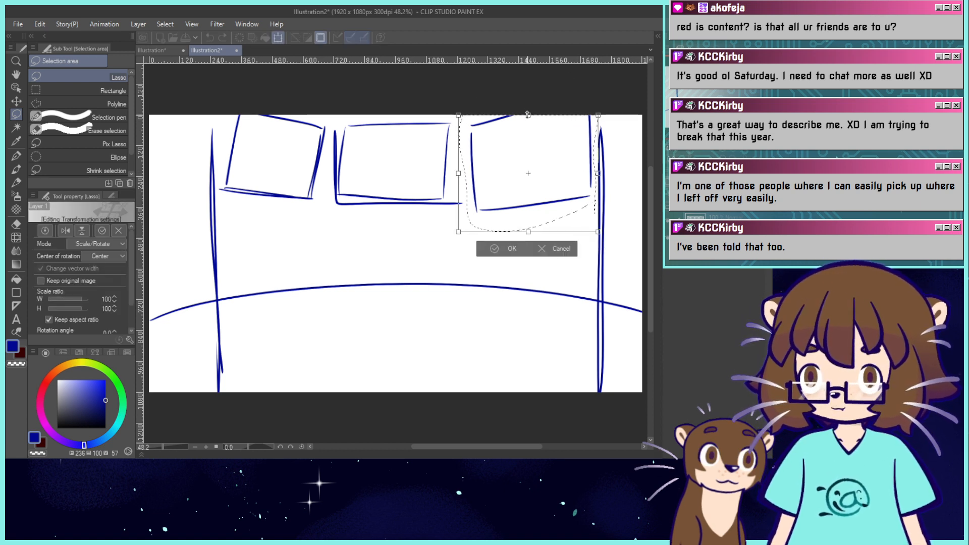
drag(528, 116, 515, 120)
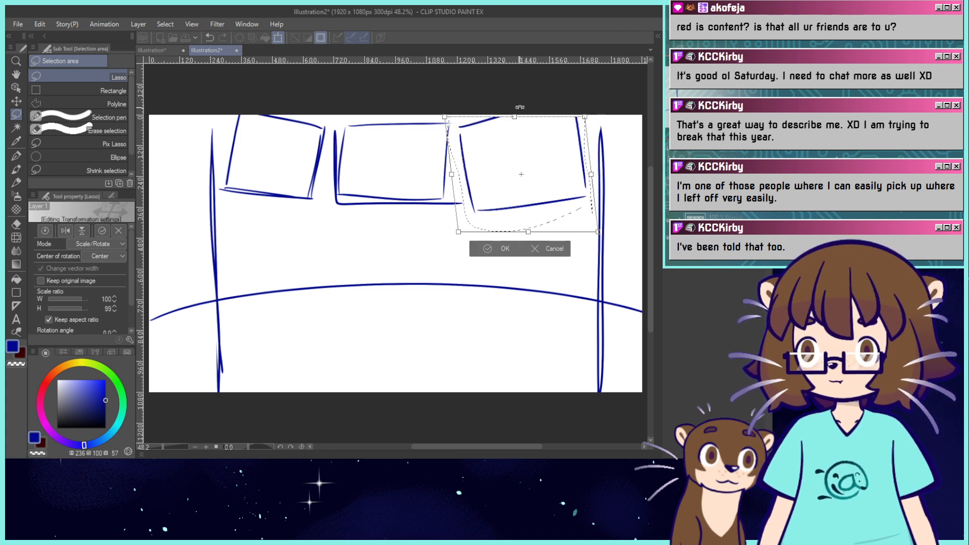
drag(459, 232, 476, 216)
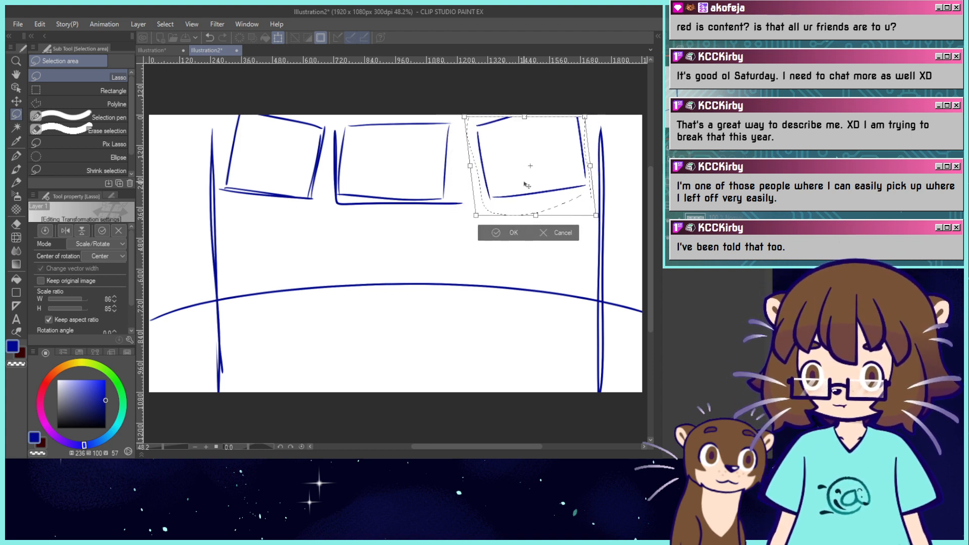
drag(525, 183, 531, 185)
click(498, 234)
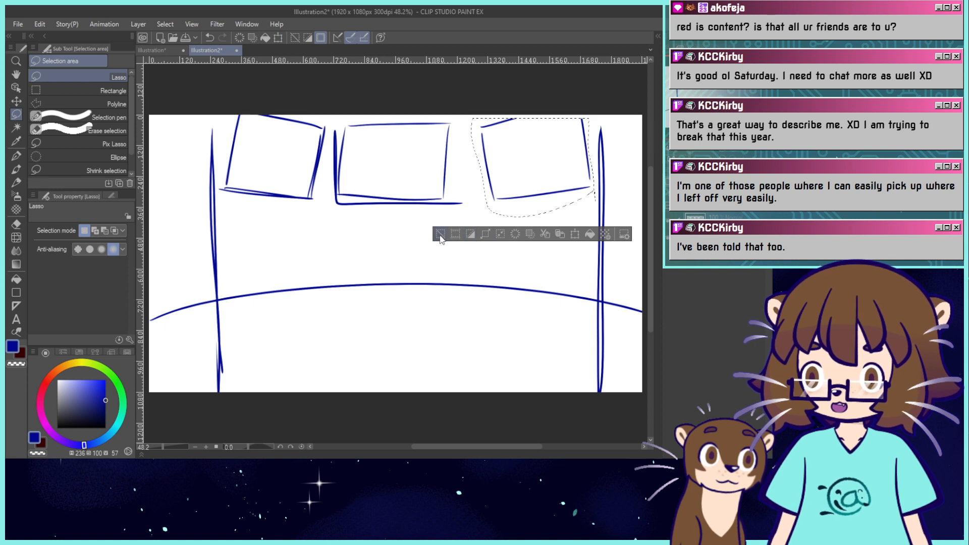
click(439, 234)
Lasso the middle box, shift it slightly to the right to even out the spacing, and clear the selection.
mouse_move(476, 204)
mouse_down()
mouse_move(336, 229)
mouse_move(323, 195)
mouse_move(325, 149)
mouse_move(382, 79)
mouse_move(469, 147)
mouse_move(475, 215)
mouse_move(432, 205)
mouse_up()
click(440, 260)
click(391, 258)
click(319, 201)
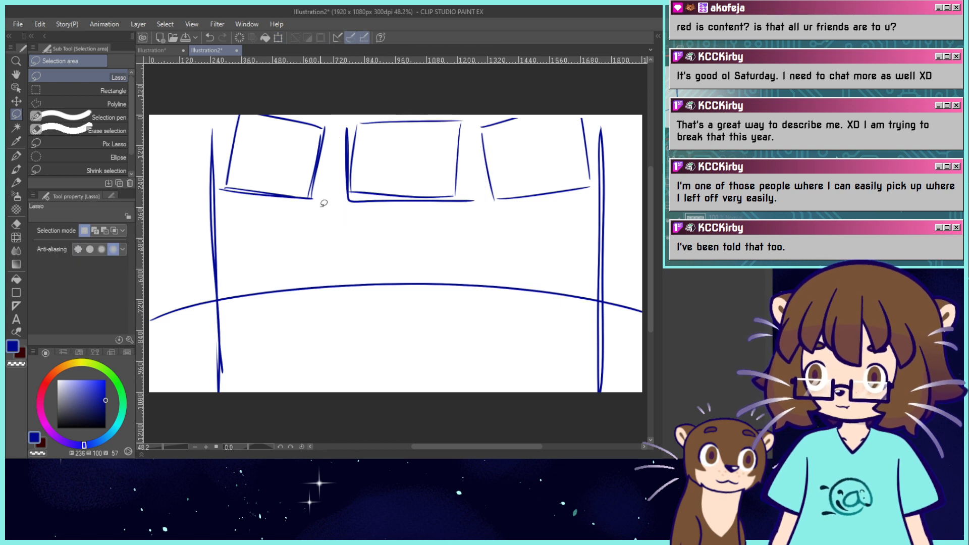
Lasso the left tilted box and stretch its width to 109%.
mouse_move(310, 216)
mouse_down()
mouse_move(246, 96)
mouse_move(222, 142)
mouse_move(215, 198)
mouse_move(309, 226)
mouse_up()
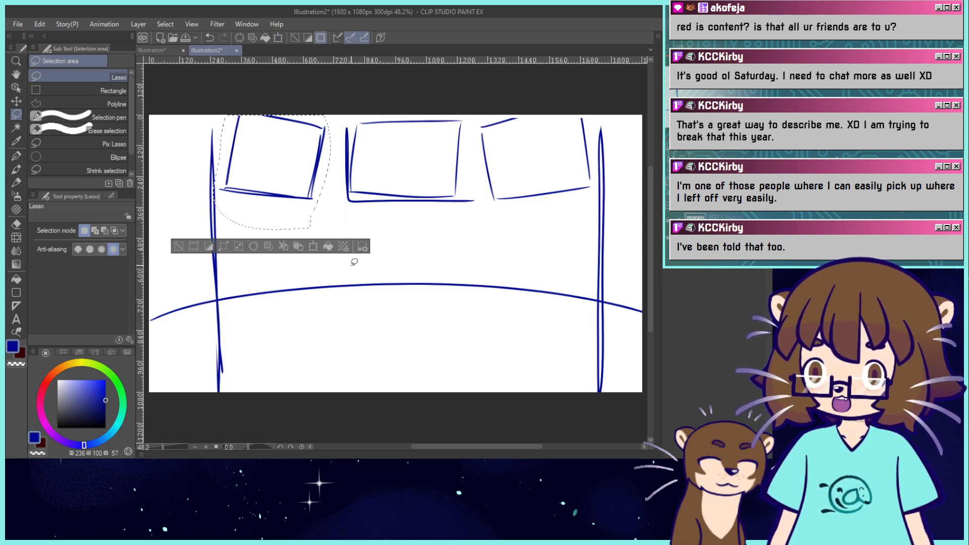
click(321, 246)
drag(333, 173, 341, 173)
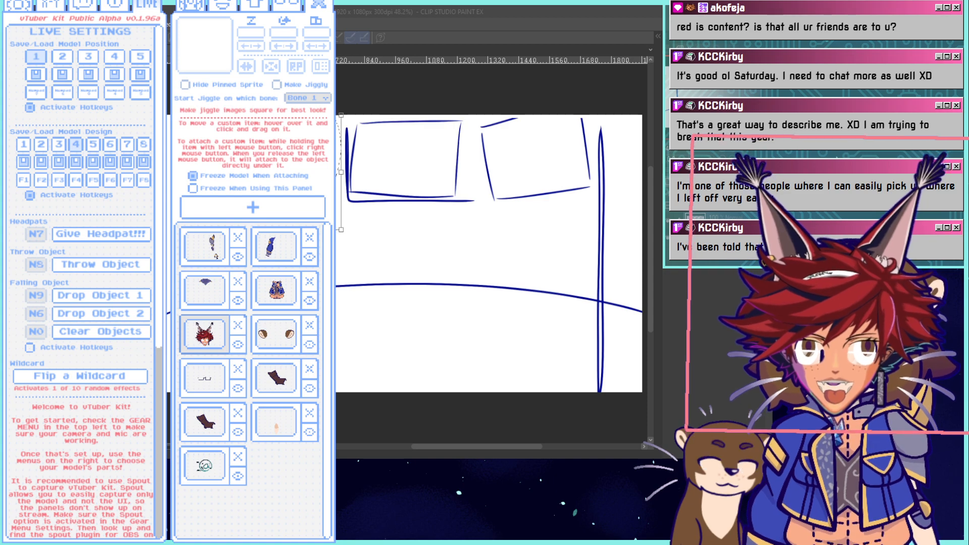
In vTuber Kit, scale the red-haired head item to 1.4, freeze the model when using the panel, and overwrite design save 4.
click(204, 334)
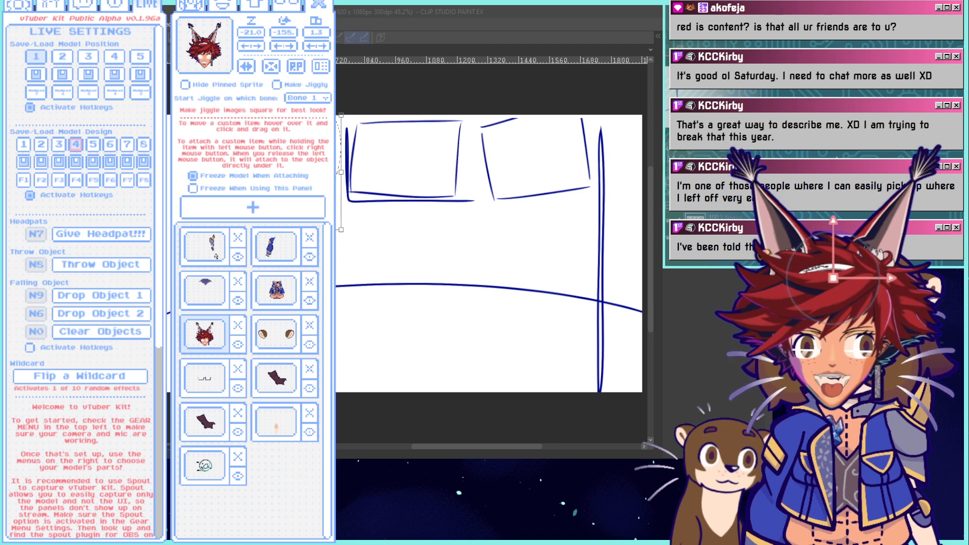
click(192, 188)
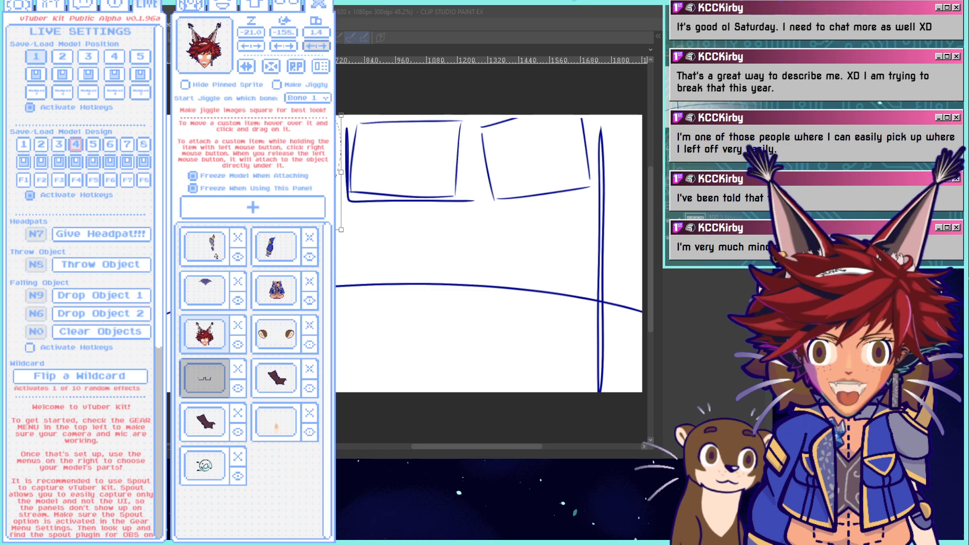
scroll(830, 282, up, 1)
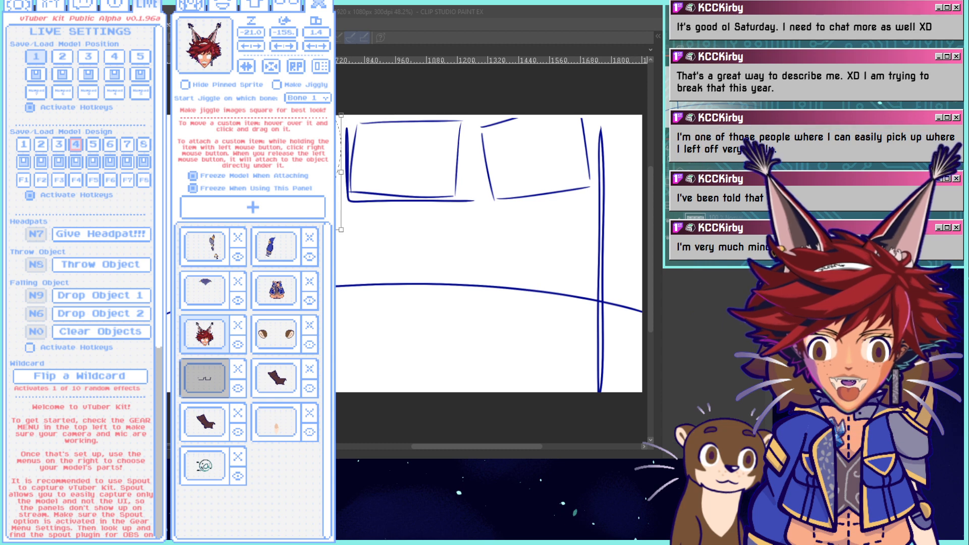
mouse_move(850, 277)
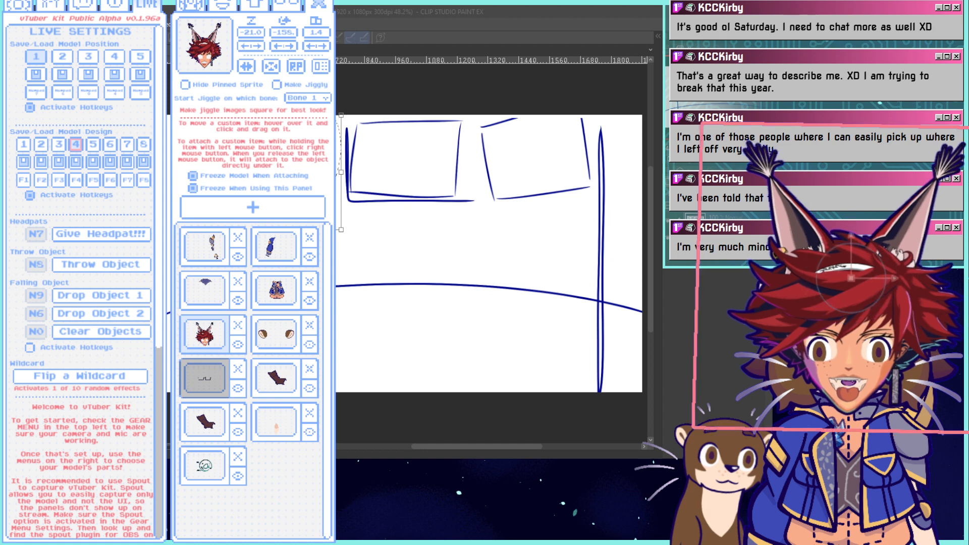
click(75, 162)
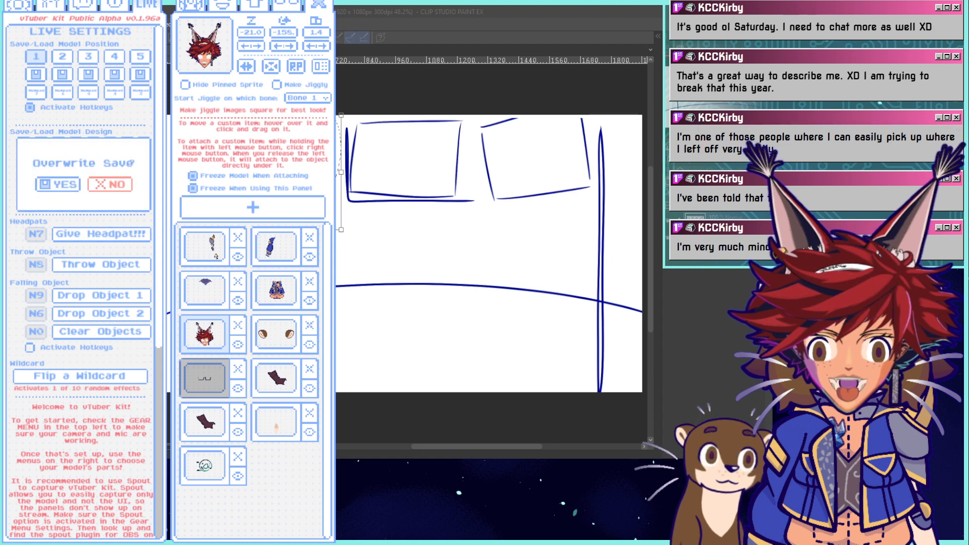
click(57, 184)
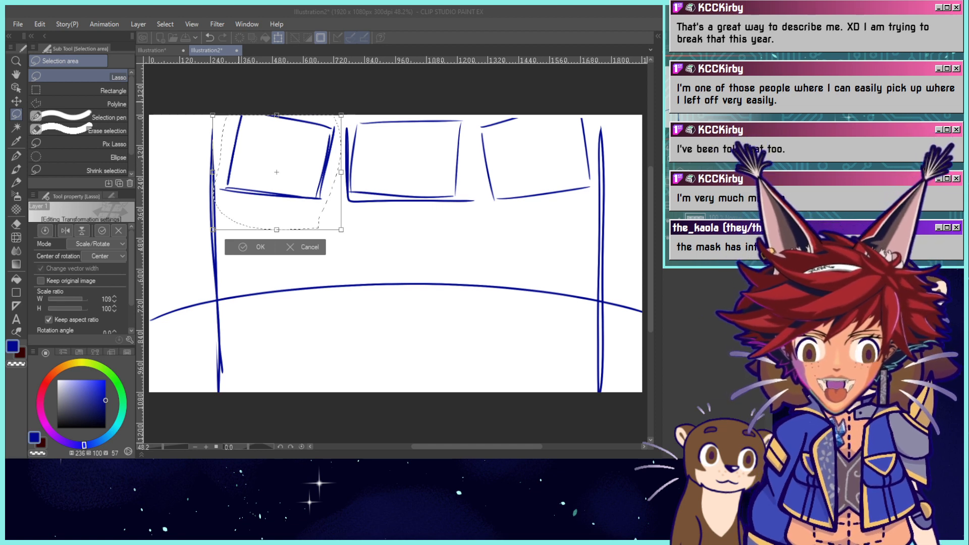
Back in Clip Studio Paint, apply the left box's transformation and clear the selection.
click(252, 247)
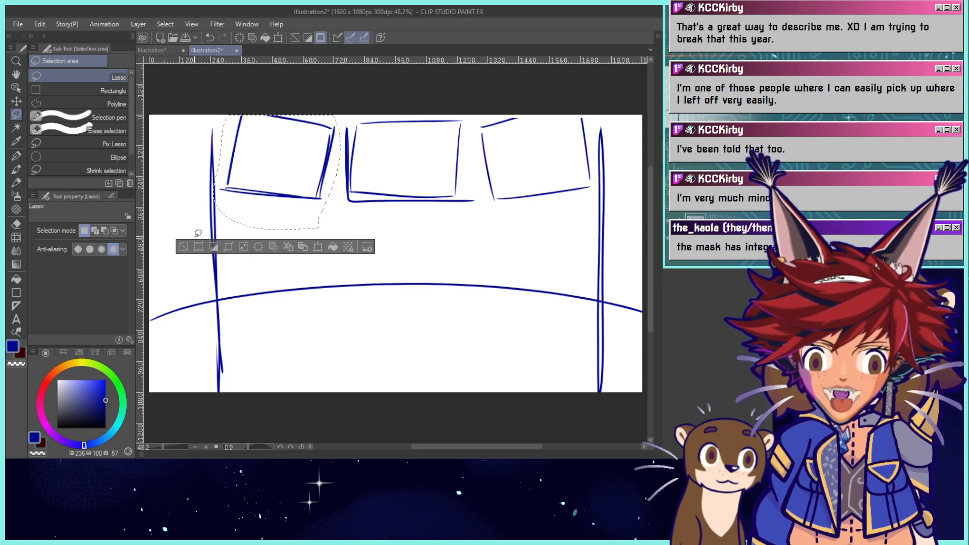
click(179, 248)
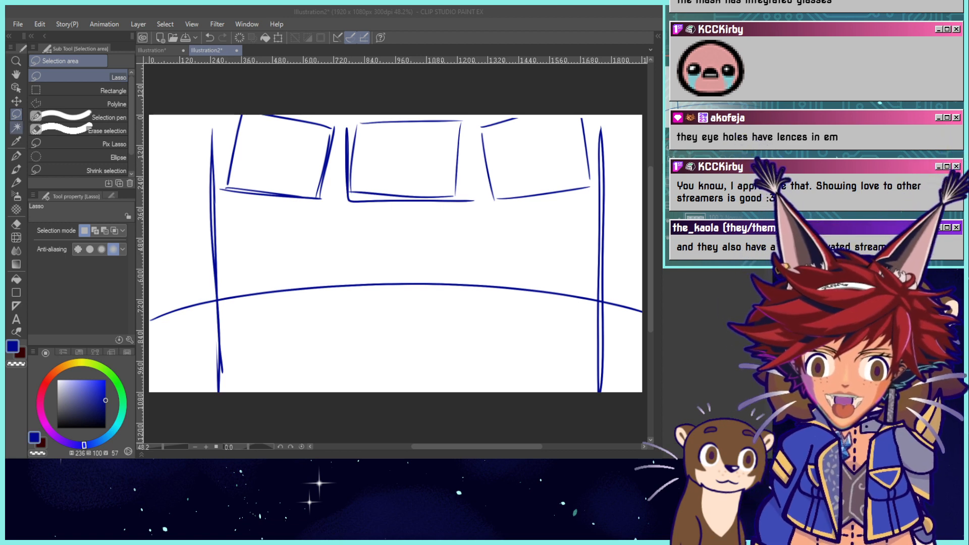
click(16, 128)
click(327, 209)
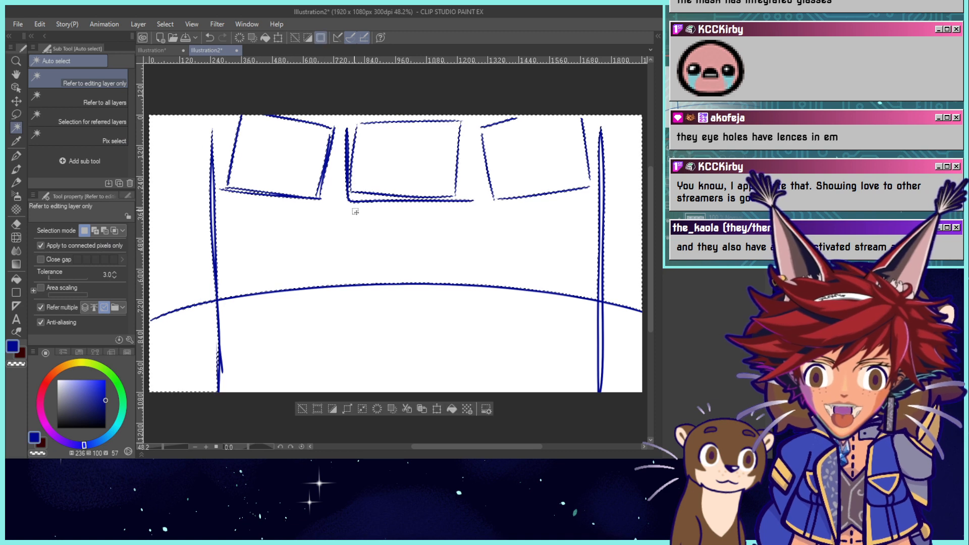
click(16, 115)
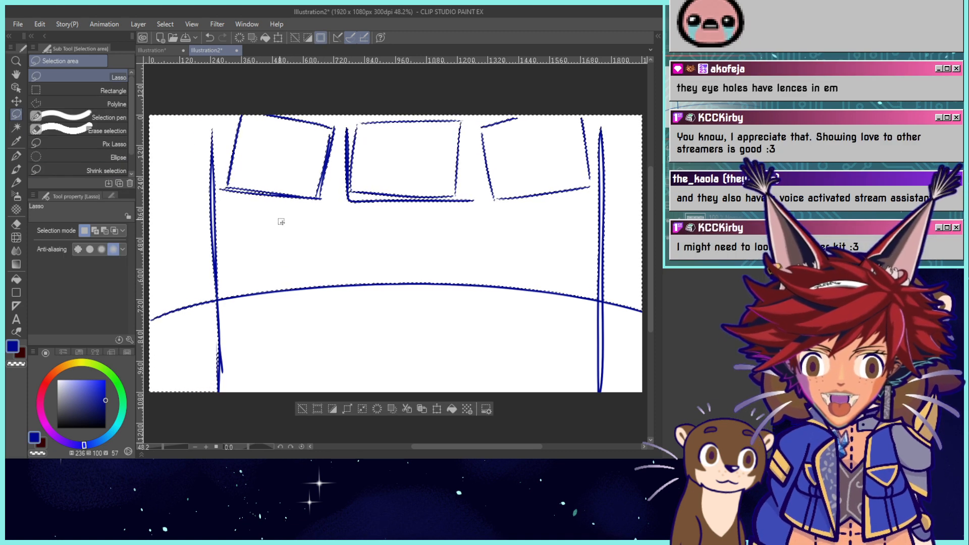
click(304, 410)
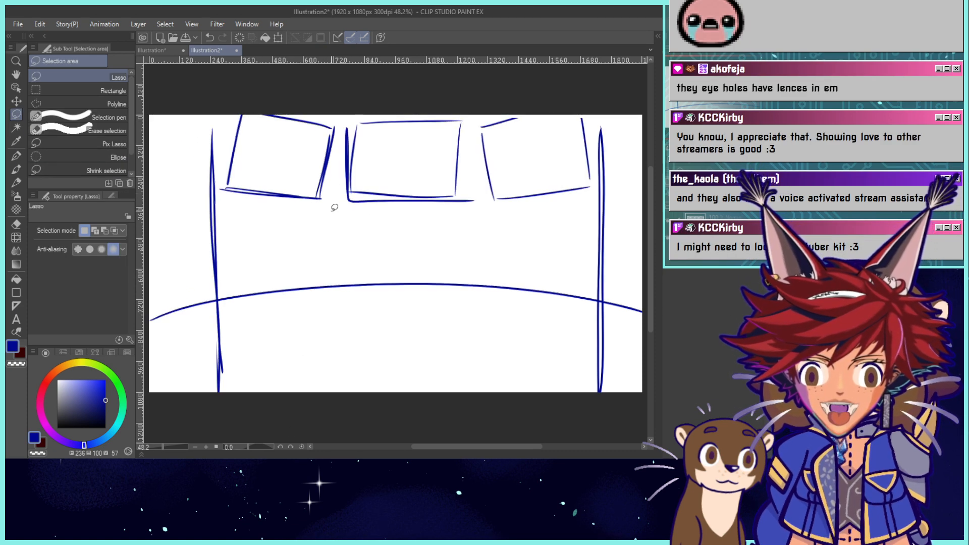
Lasso and delete the middle box's left edge, then redraw it as a straight vertical line with the G-pen.
mouse_move(352, 124)
mouse_down()
mouse_move(343, 139)
mouse_move(353, 210)
mouse_up()
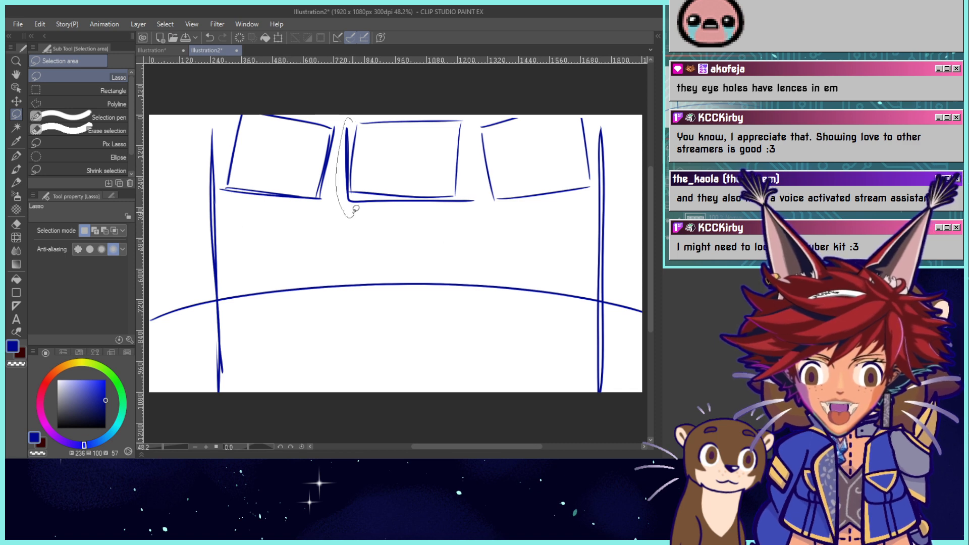
click(331, 242)
click(251, 235)
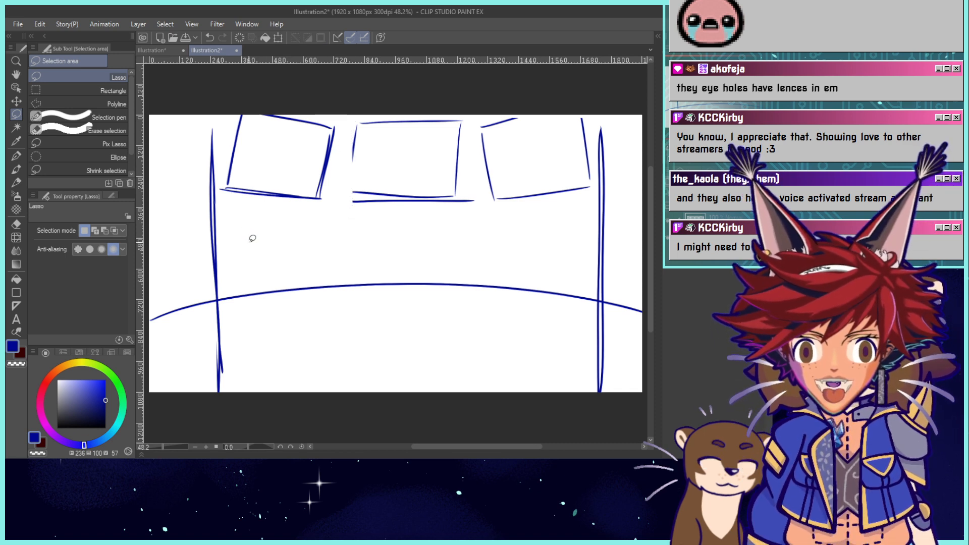
click(16, 155)
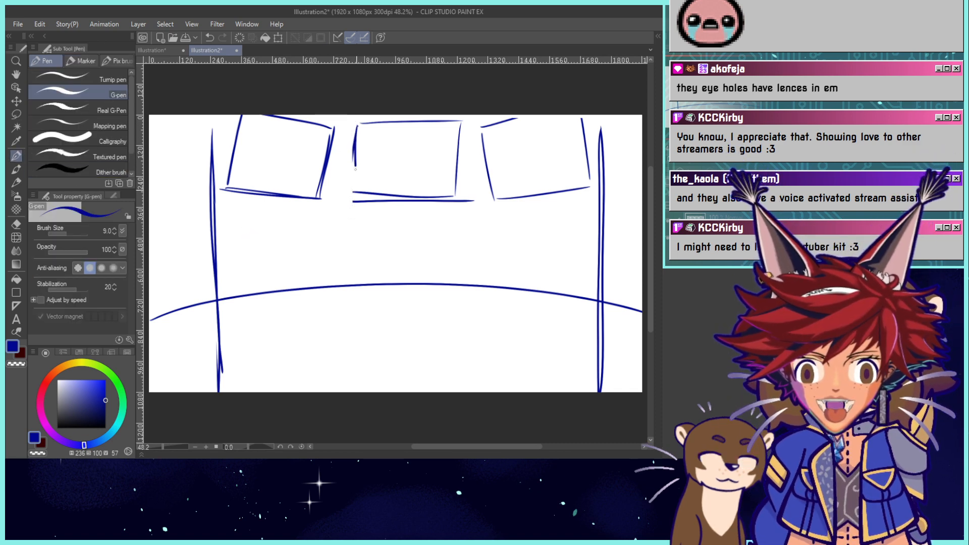
drag(355, 126, 356, 198)
Lasso the left tilted box, stretch its width to 109% with a slight rotation, apply the transformation and clear the selection.
click(16, 114)
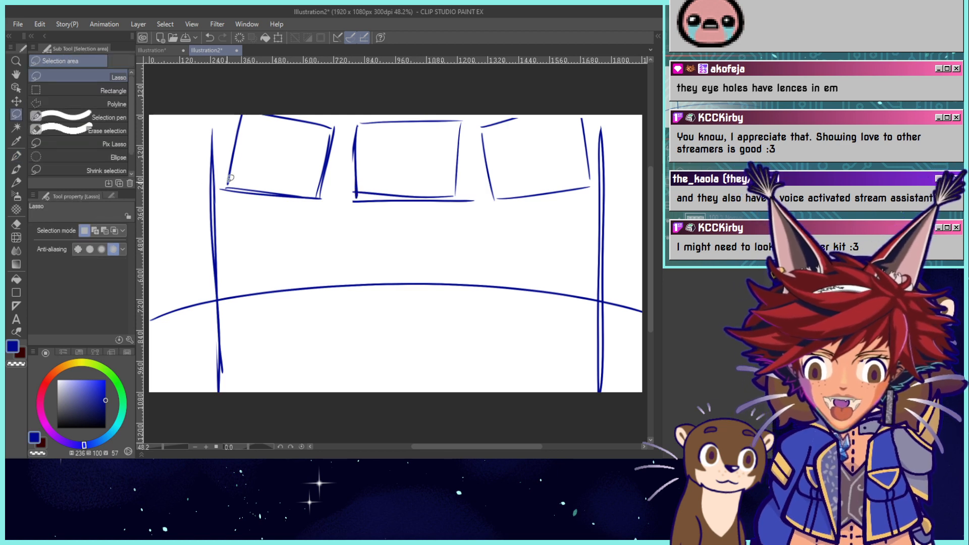
mouse_move(222, 173)
mouse_down()
mouse_move(295, 84)
mouse_move(348, 109)
mouse_move(333, 195)
mouse_move(258, 227)
mouse_move(222, 179)
mouse_up()
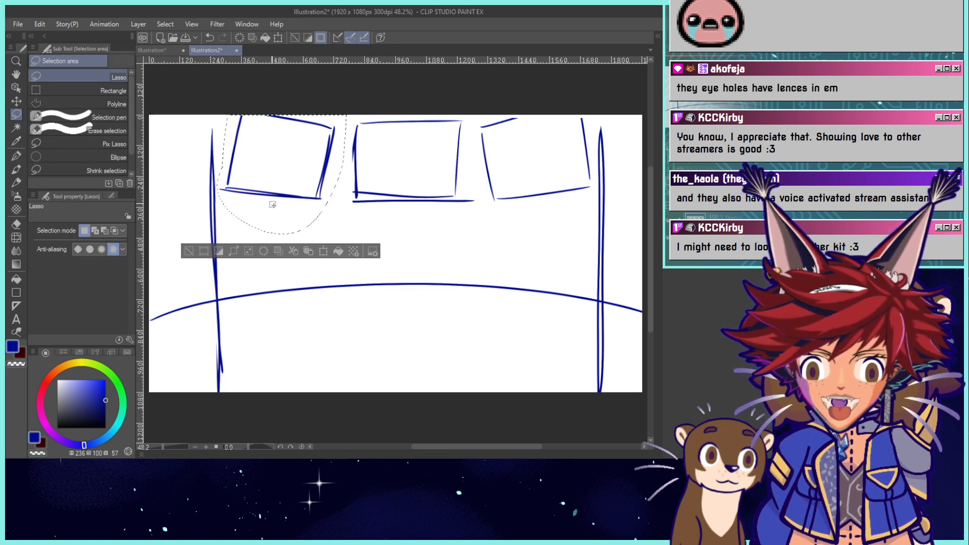
click(338, 251)
key(ctrl+z)
key(ctrl+t)
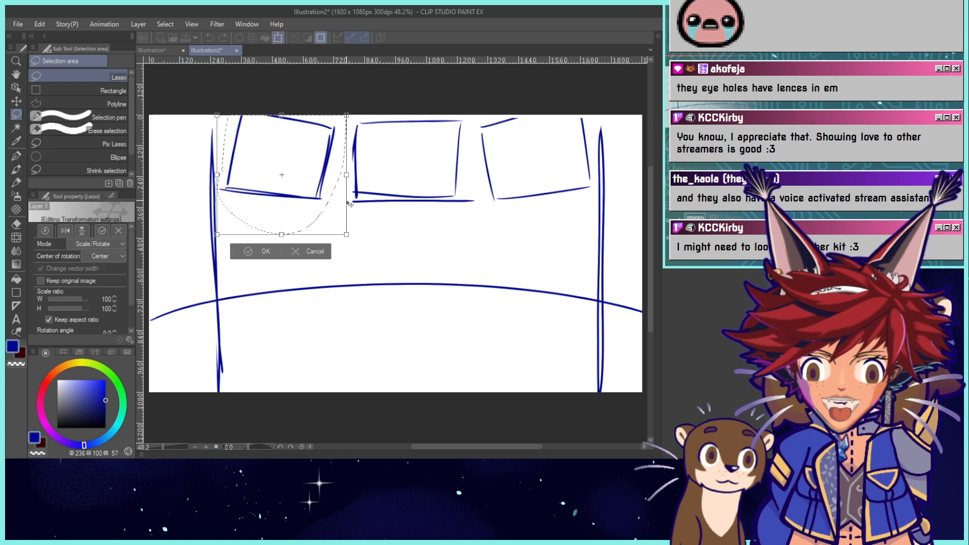
drag(346, 175, 318, 183)
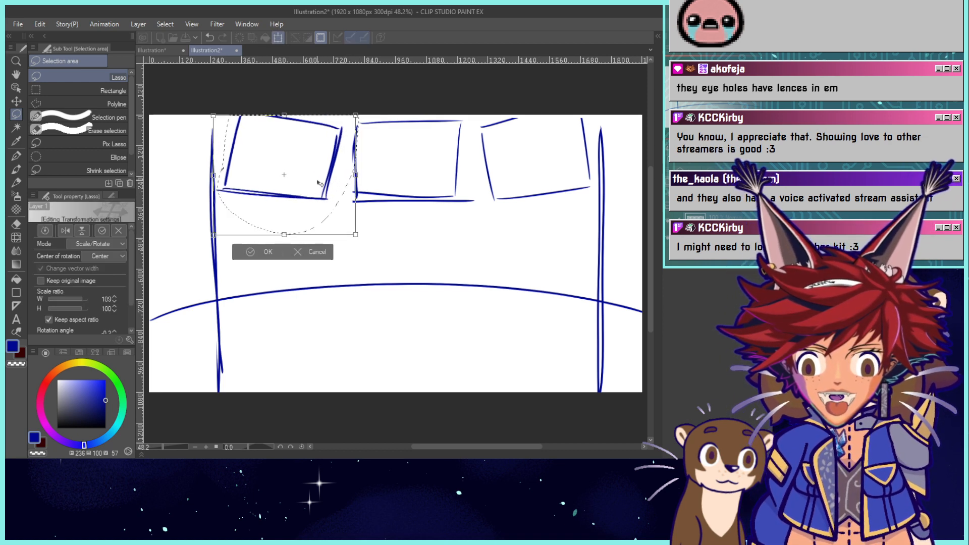
click(244, 255)
click(192, 255)
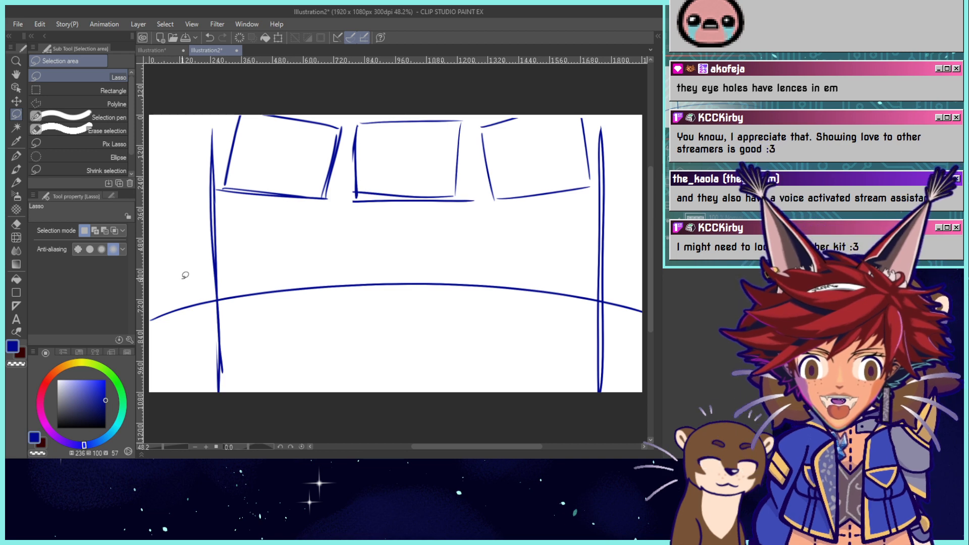
Redraw the top edge of the right tilted box so that it extends up to the canvas's upper edge.
click(16, 156)
drag(493, 124, 535, 114)
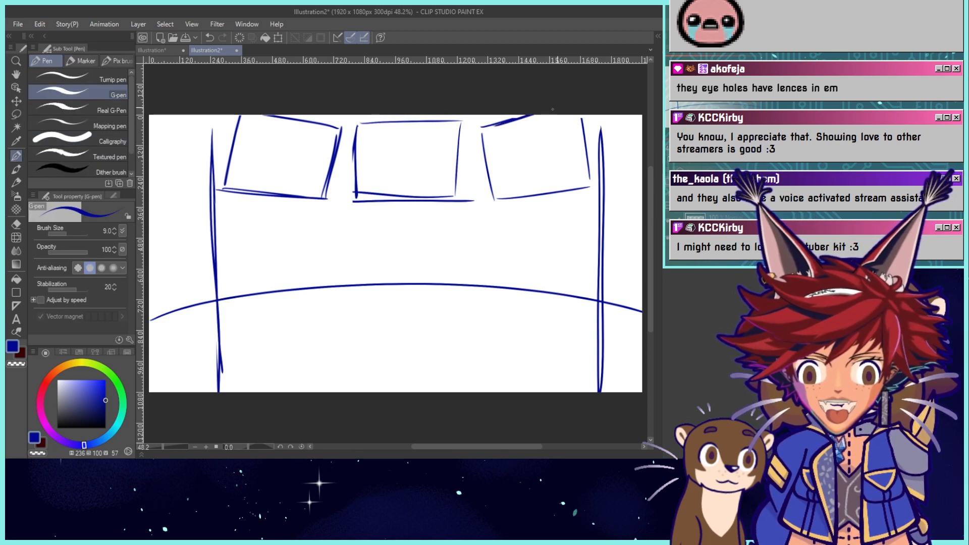
key(ctrl+z)
key(ctrl+z)
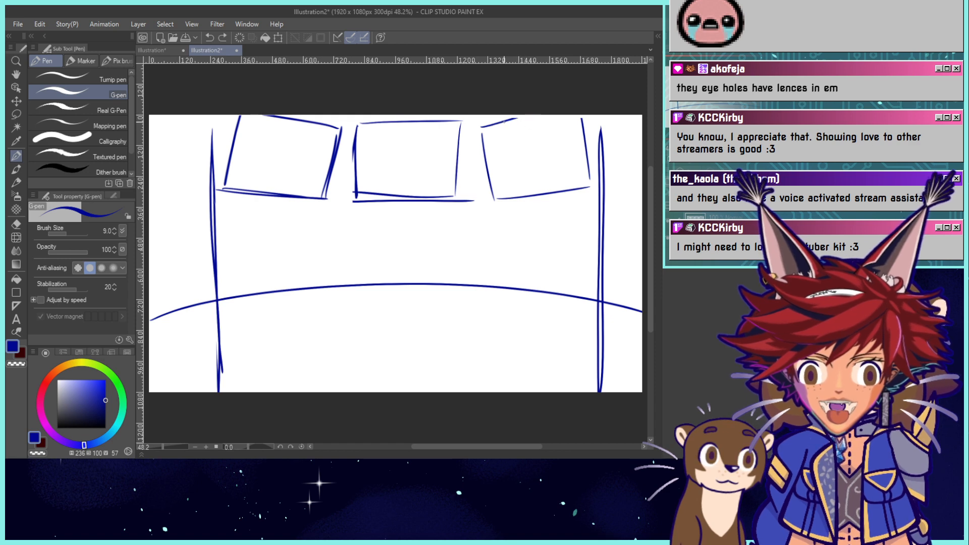
drag(502, 122, 532, 114)
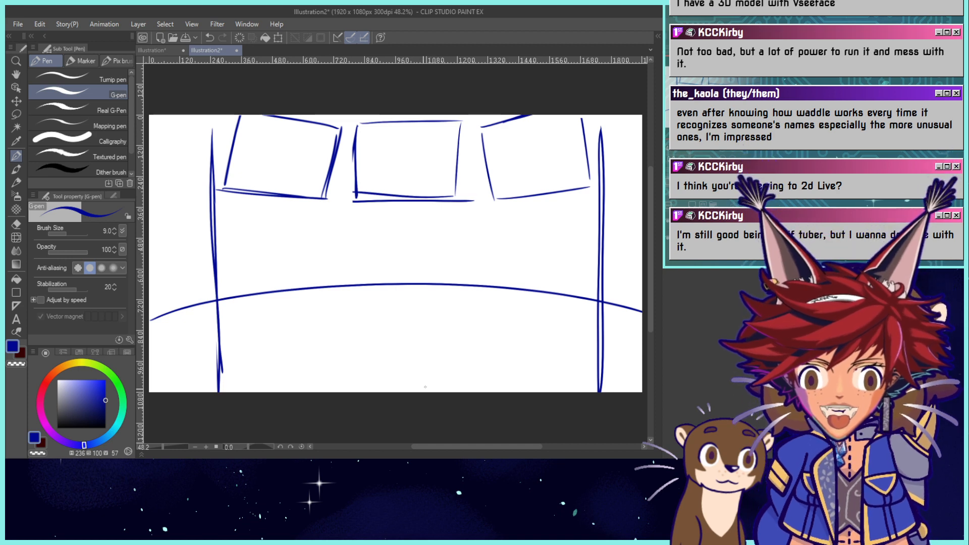
Sketch a curved desk across the lower part of the scene, with an arched front edge and slanted ends outside both posts.
drag(424, 387, 403, 366)
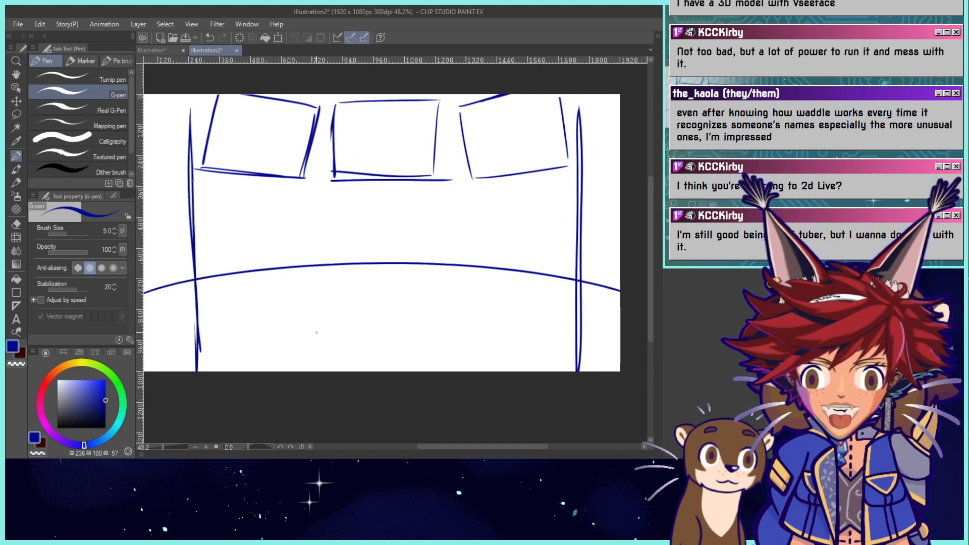
mouse_move(196, 302)
mouse_down()
mouse_move(173, 326)
mouse_move(350, 313)
mouse_move(607, 313)
mouse_up()
mouse_move(194, 303)
mouse_down()
mouse_move(157, 350)
mouse_move(339, 308)
mouse_move(504, 306)
mouse_move(618, 329)
mouse_move(583, 314)
mouse_move(618, 329)
mouse_move(280, 314)
mouse_up()
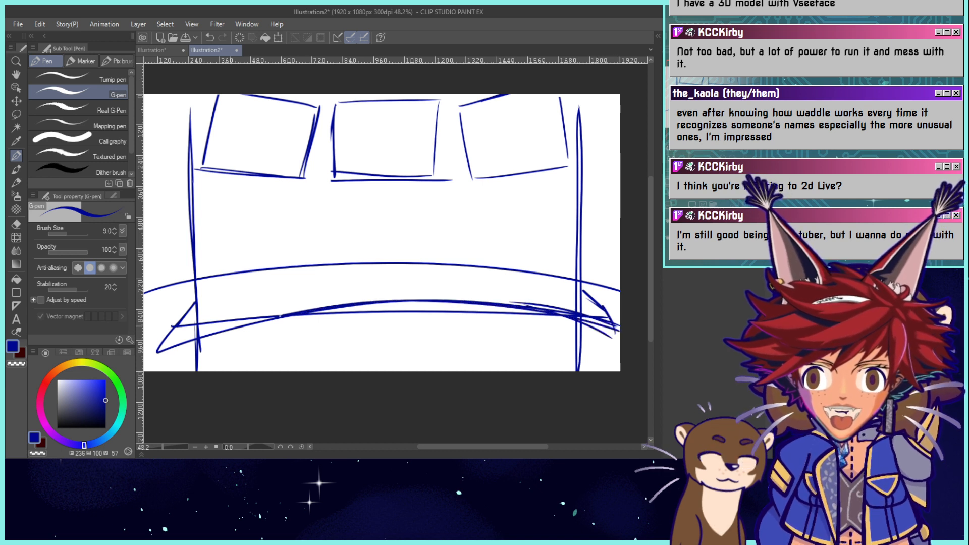
mouse_move(192, 303)
mouse_down()
mouse_move(499, 267)
mouse_move(573, 290)
mouse_move(348, 264)
mouse_move(203, 291)
mouse_move(429, 261)
mouse_move(588, 293)
mouse_up()
Undo the stray strokes and sketch the desk's arched back edge between the two posts.
key(ctrl+z)
key(ctrl+z)
drag(474, 267, 234, 285)
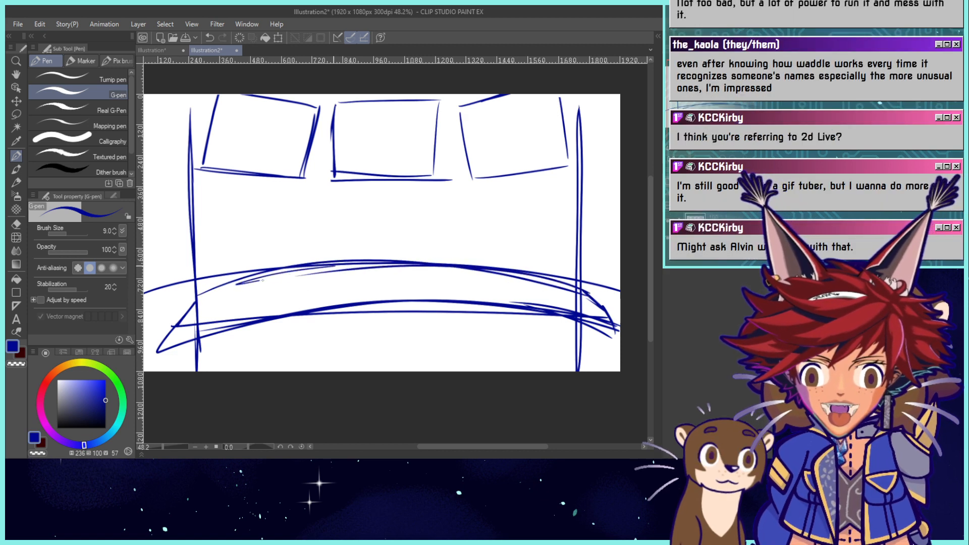
key(ctrl+z)
key(ctrl+z)
drag(580, 292, 352, 260)
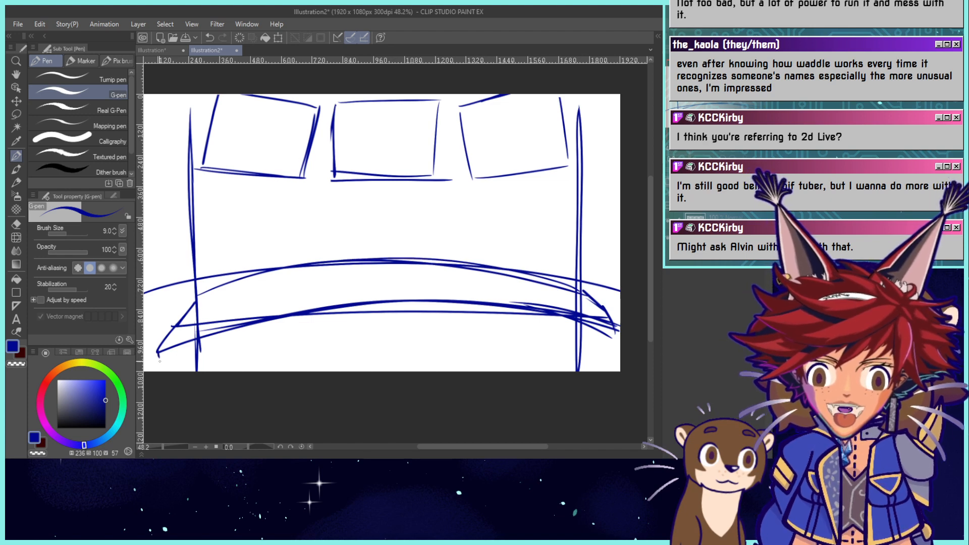
Sketch a second arc below the desk's front edge with a short end line to give the desktop thickness.
mouse_move(159, 360)
mouse_down()
mouse_move(234, 342)
mouse_move(216, 344)
mouse_move(407, 321)
mouse_up()
mouse_move(333, 327)
mouse_down()
mouse_move(399, 320)
mouse_move(519, 330)
mouse_up()
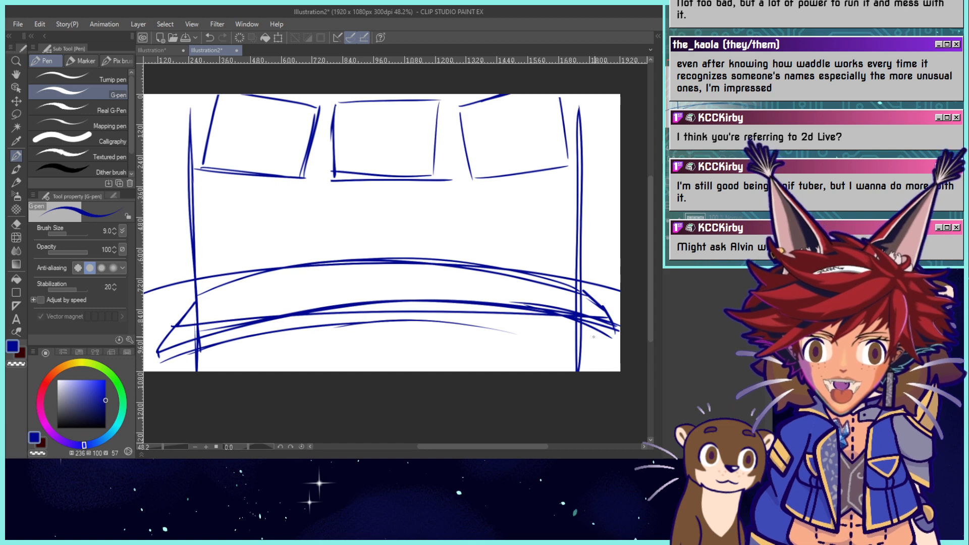
mouse_move(612, 328)
mouse_down()
mouse_move(611, 345)
mouse_move(456, 317)
mouse_up()
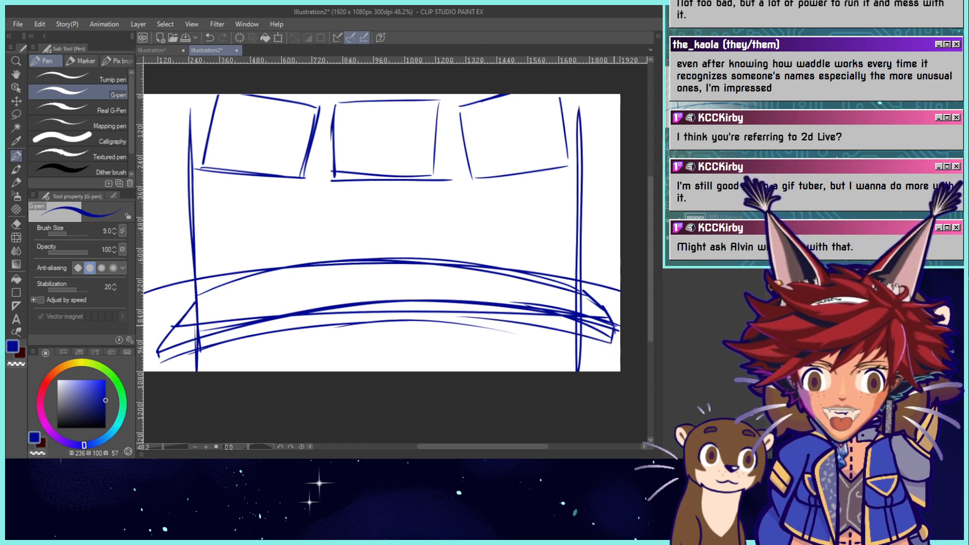
key(ctrl+z)
drag(609, 341, 475, 326)
drag(604, 339, 493, 327)
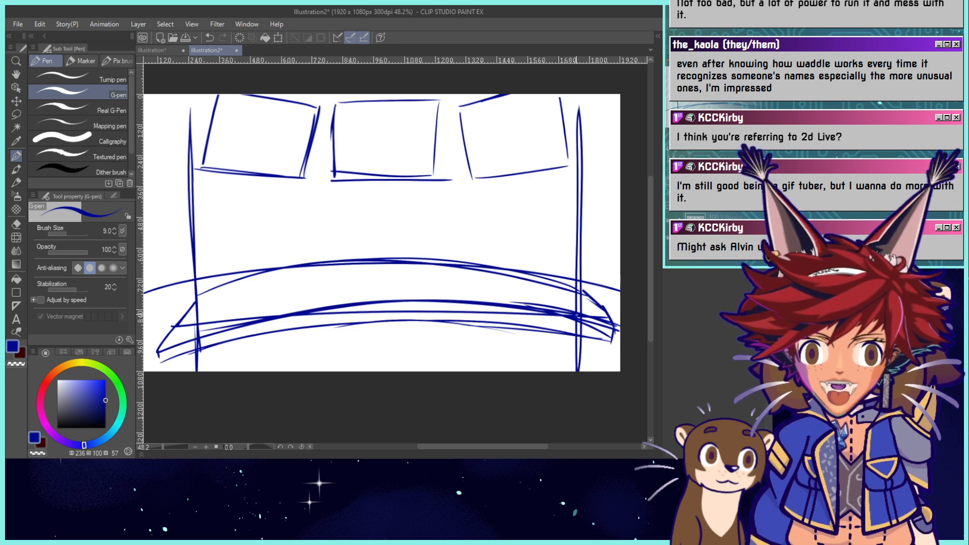
drag(586, 319, 311, 306)
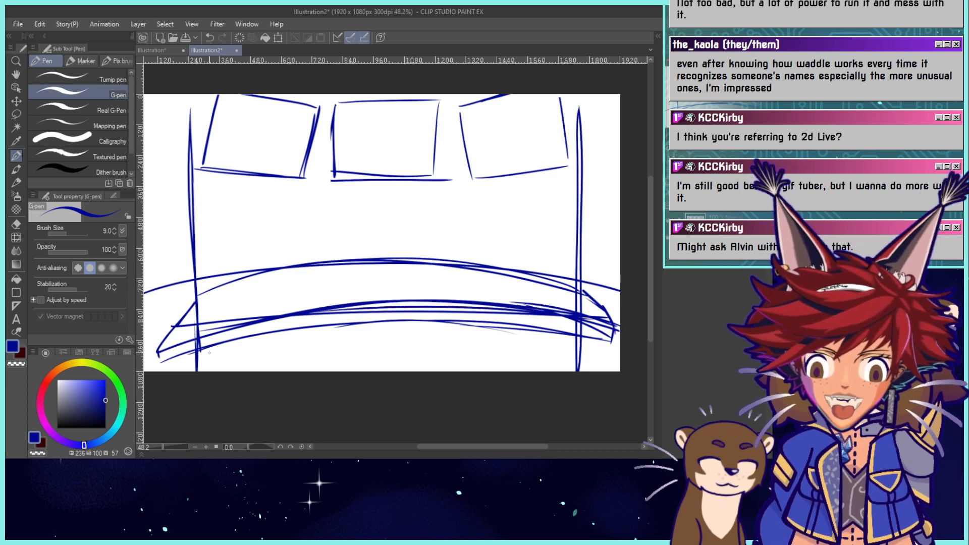
Erase the post lines that cross the desktop at both ends, using the Rough eraser at size 36.1.
click(16, 224)
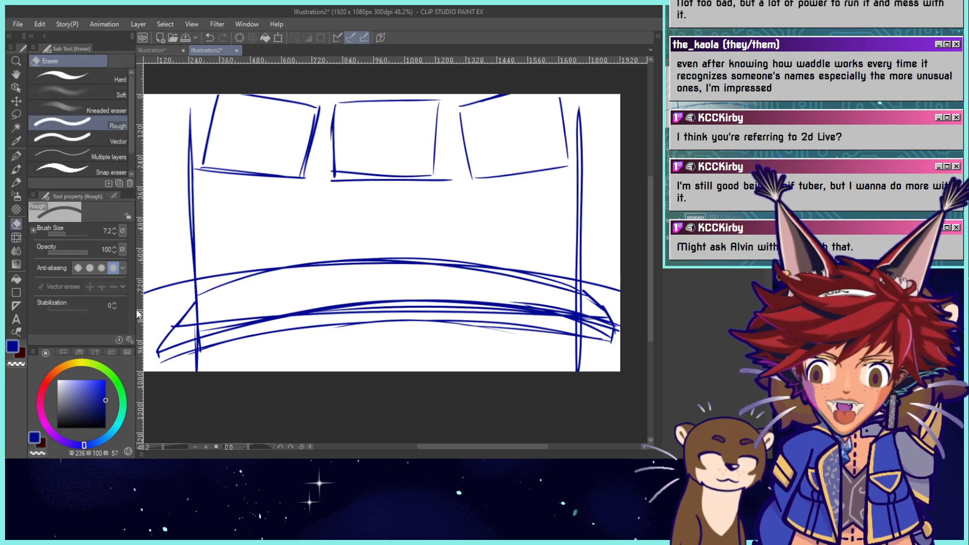
mouse_move(199, 323)
mouse_down()
mouse_move(179, 328)
mouse_move(202, 302)
mouse_move(181, 324)
mouse_up()
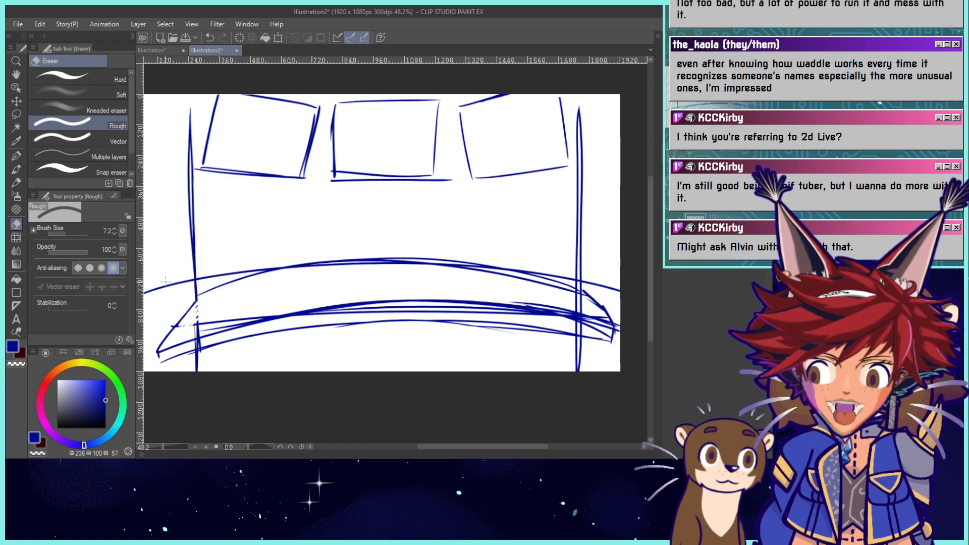
drag(78, 233, 72, 234)
mouse_move(196, 323)
mouse_down()
mouse_move(249, 307)
mouse_move(181, 339)
mouse_up()
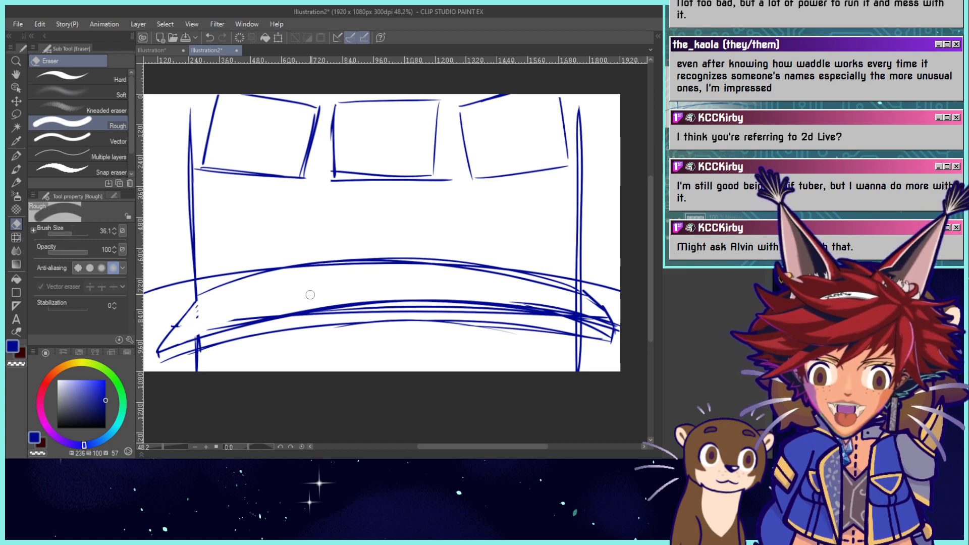
mouse_move(602, 318)
mouse_down()
mouse_move(560, 303)
mouse_move(577, 297)
mouse_move(509, 304)
mouse_up()
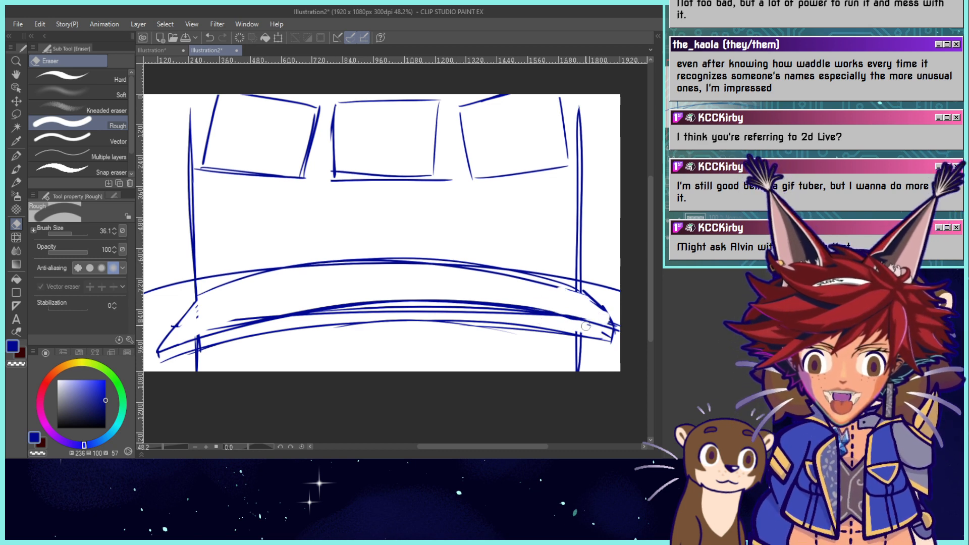
With the G-pen, draw a higher arched back edge for the desk and rework its slanted ends to meet it.
key(b)
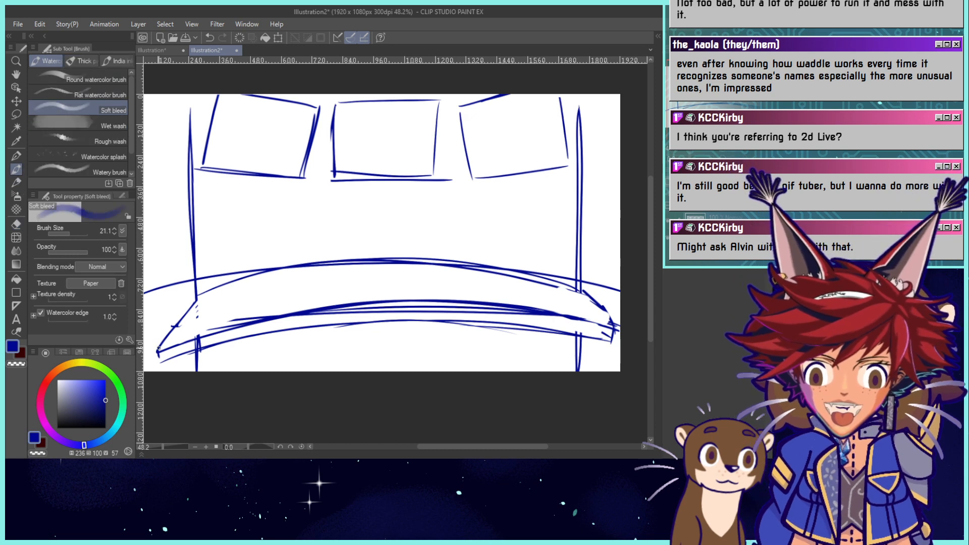
drag(158, 349, 190, 270)
key(p)
key(ctrl+z)
mouse_move(162, 348)
mouse_down()
mouse_move(198, 266)
mouse_move(393, 236)
mouse_move(564, 260)
mouse_move(591, 273)
mouse_move(617, 327)
mouse_up()
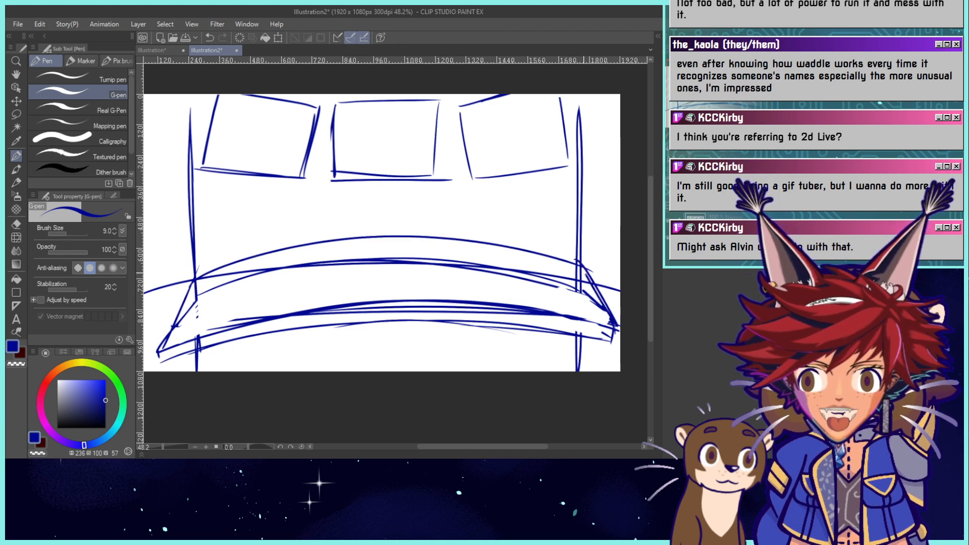
mouse_move(581, 269)
mouse_down()
mouse_move(597, 318)
mouse_move(588, 272)
mouse_up()
mouse_move(589, 325)
mouse_down()
mouse_move(576, 269)
mouse_move(574, 318)
mouse_move(616, 345)
mouse_up()
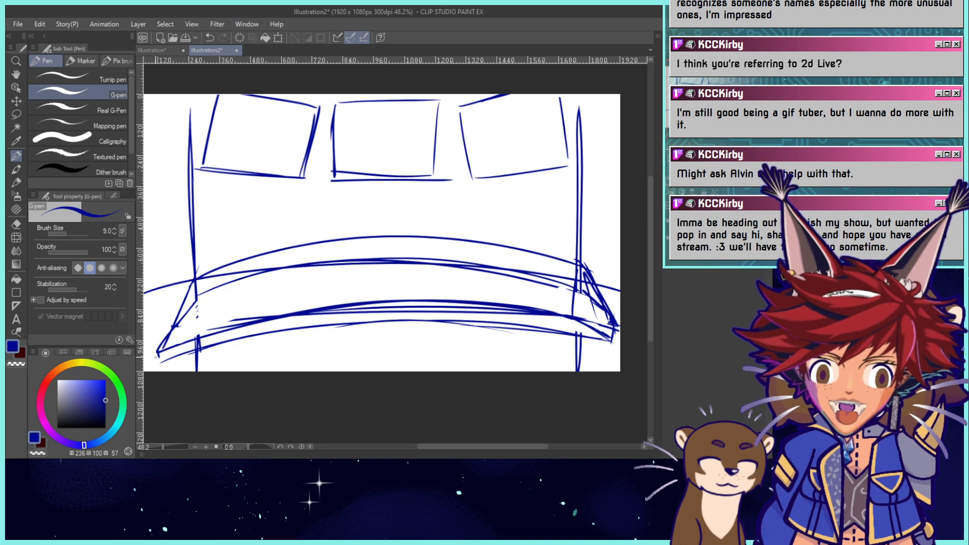
mouse_move(161, 355)
mouse_down()
mouse_move(206, 331)
mouse_move(196, 334)
mouse_move(195, 283)
mouse_up()
drag(158, 337, 194, 291)
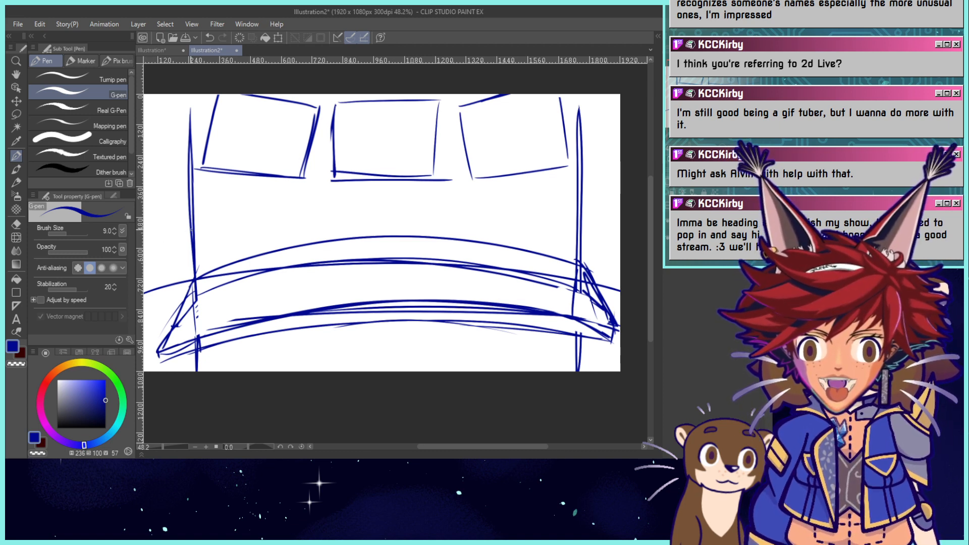
Clear the scene sketch, then draw a tall box on the left half of the canvas and letter "Fart" inside it.
click(238, 39)
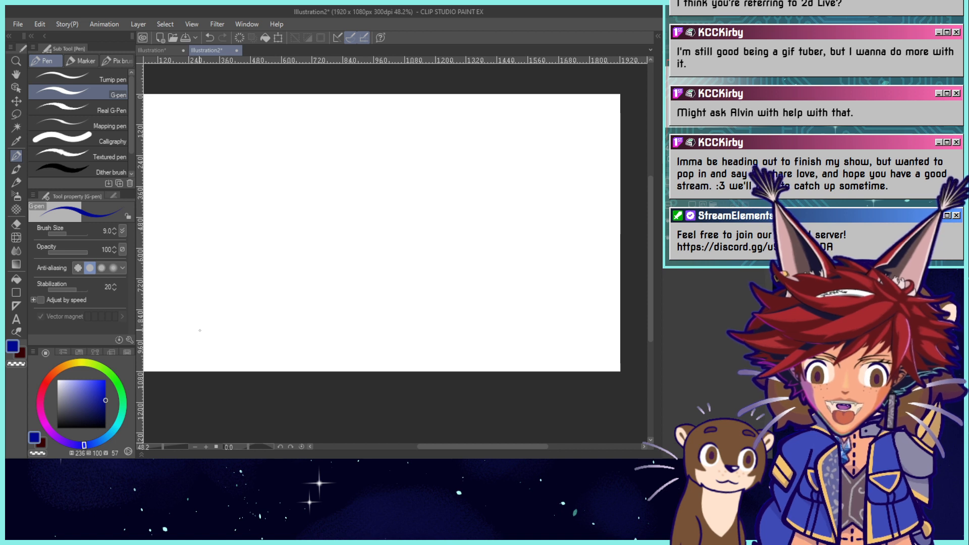
mouse_move(200, 330)
mouse_down()
mouse_move(194, 196)
mouse_move(314, 189)
mouse_move(333, 274)
mouse_move(334, 330)
mouse_move(200, 343)
mouse_move(190, 205)
mouse_move(336, 183)
mouse_move(334, 194)
mouse_up()
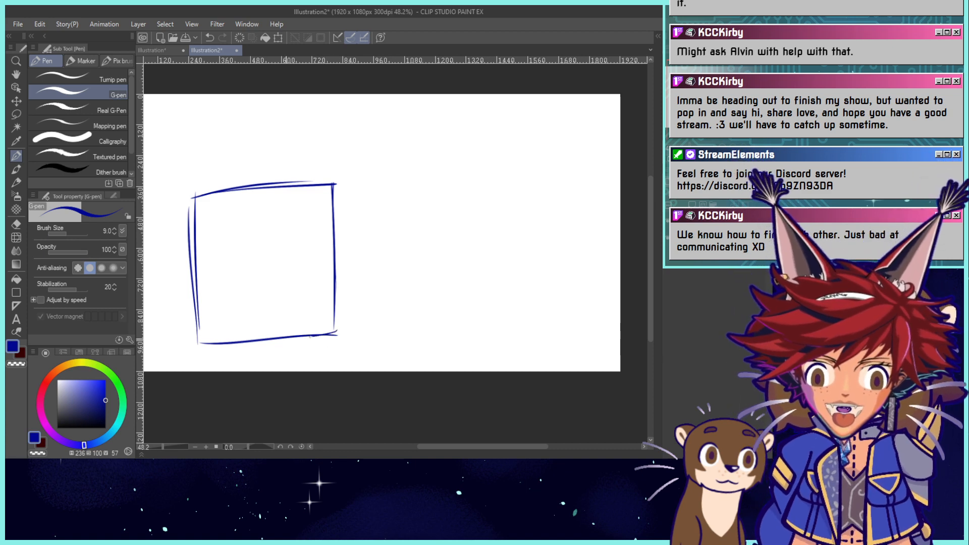
drag(310, 336, 197, 343)
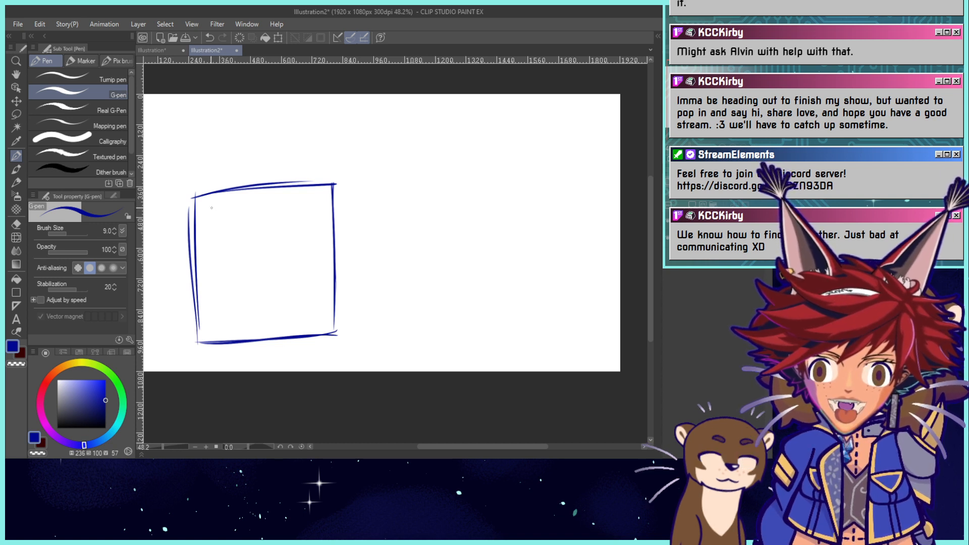
mouse_move(210, 238)
mouse_down()
mouse_move(208, 270)
mouse_move(259, 249)
mouse_move(268, 264)
mouse_up()
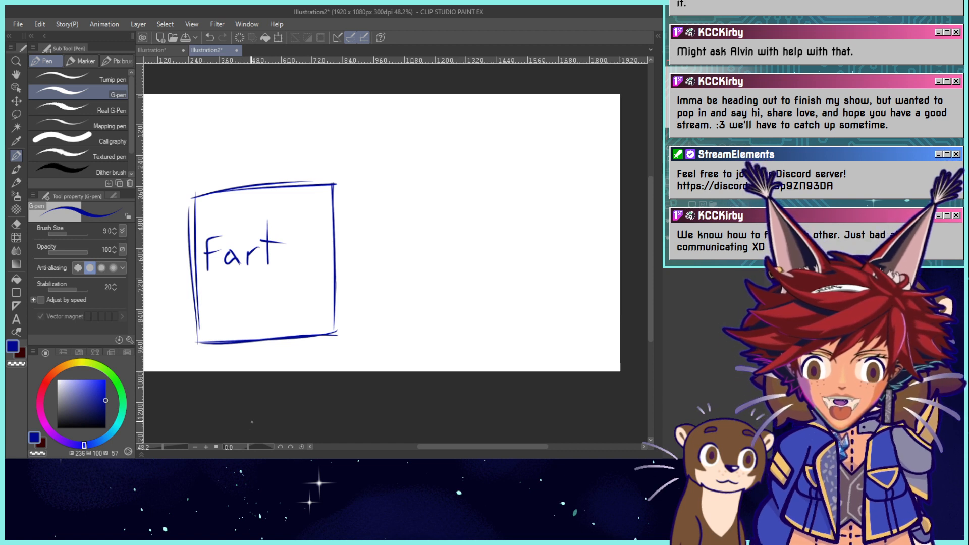
Sketch a larger, wider box above and to the right of the "Fart" box, reinforcing its edges and extending it to the right.
mouse_move(345, 210)
mouse_down()
mouse_move(345, 108)
mouse_move(543, 101)
mouse_move(537, 243)
mouse_up()
key(ctrl+z)
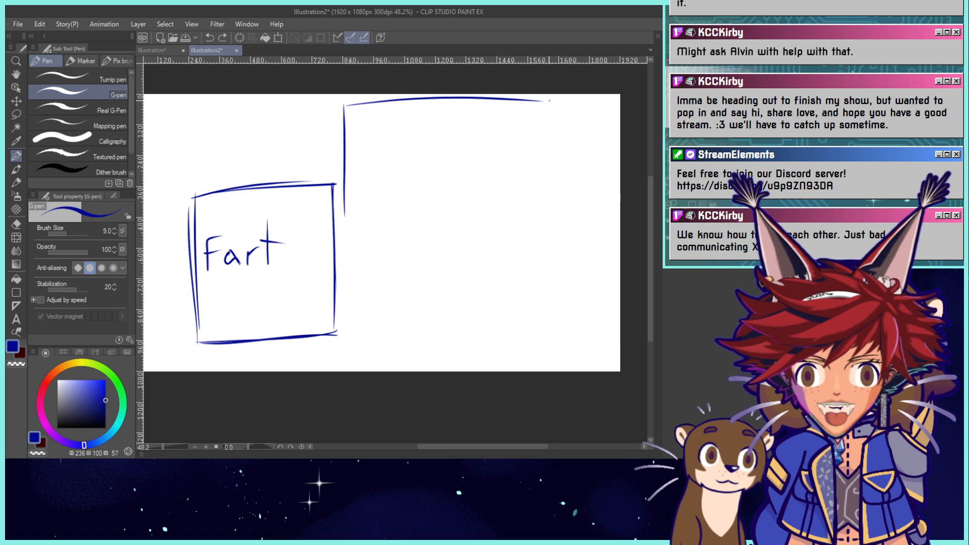
mouse_move(558, 105)
mouse_down()
mouse_move(552, 238)
mouse_move(344, 253)
mouse_up()
drag(345, 154, 346, 259)
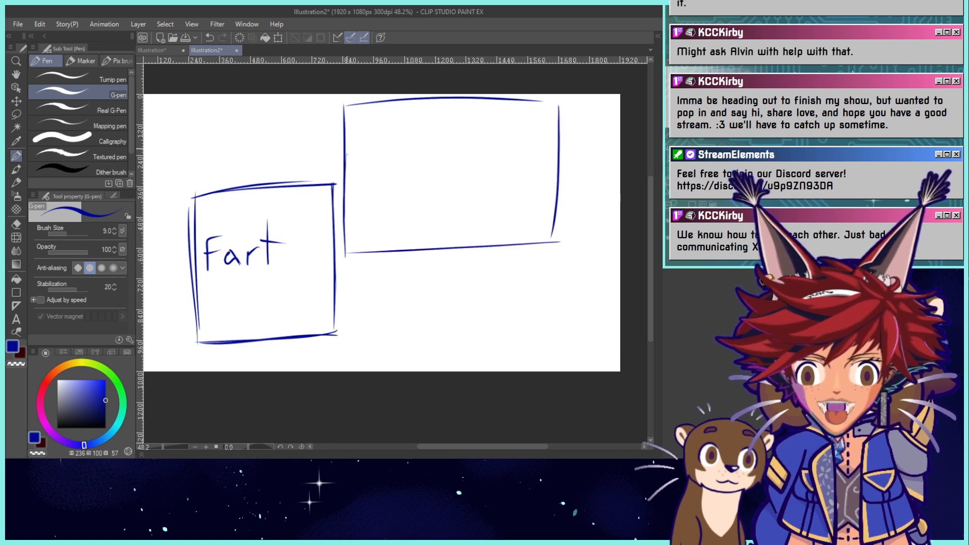
mouse_move(346, 189)
mouse_down()
mouse_move(347, 252)
mouse_move(554, 248)
mouse_move(581, 175)
mouse_move(576, 95)
mouse_move(423, 97)
mouse_up()
drag(348, 142, 346, 254)
drag(346, 255, 576, 246)
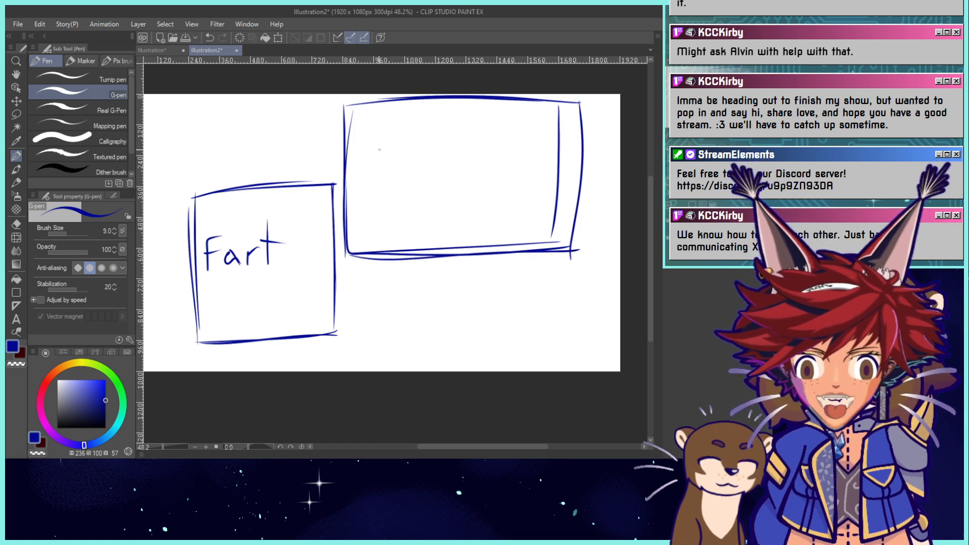
Letter "S.S/BR" inside the larger box, separated by a diagonal slash.
mouse_move(373, 158)
mouse_down()
mouse_move(410, 130)
mouse_move(430, 138)
mouse_move(457, 124)
mouse_up()
drag(417, 185, 500, 126)
mouse_move(444, 213)
mouse_down()
mouse_move(458, 188)
mouse_move(466, 210)
mouse_move(441, 213)
mouse_up()
mouse_move(483, 214)
mouse_down()
mouse_move(492, 175)
mouse_move(500, 191)
mouse_move(485, 192)
mouse_move(507, 221)
mouse_up()
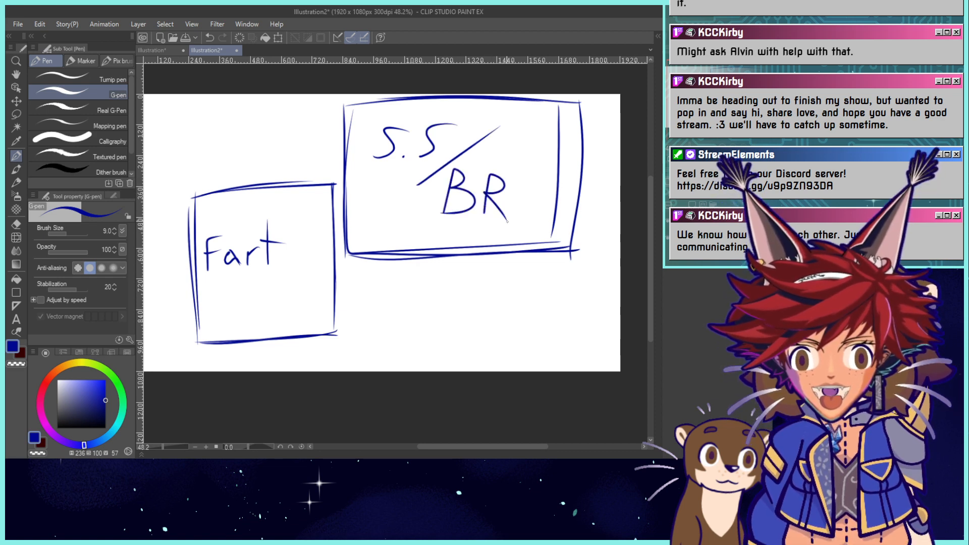
Finish the lettering in the larger box with a final "B" and shift the whole layout slightly left and down with Move layer.
mouse_move(511, 176)
mouse_down()
mouse_move(529, 196)
mouse_move(514, 196)
mouse_move(529, 203)
mouse_move(510, 222)
mouse_up()
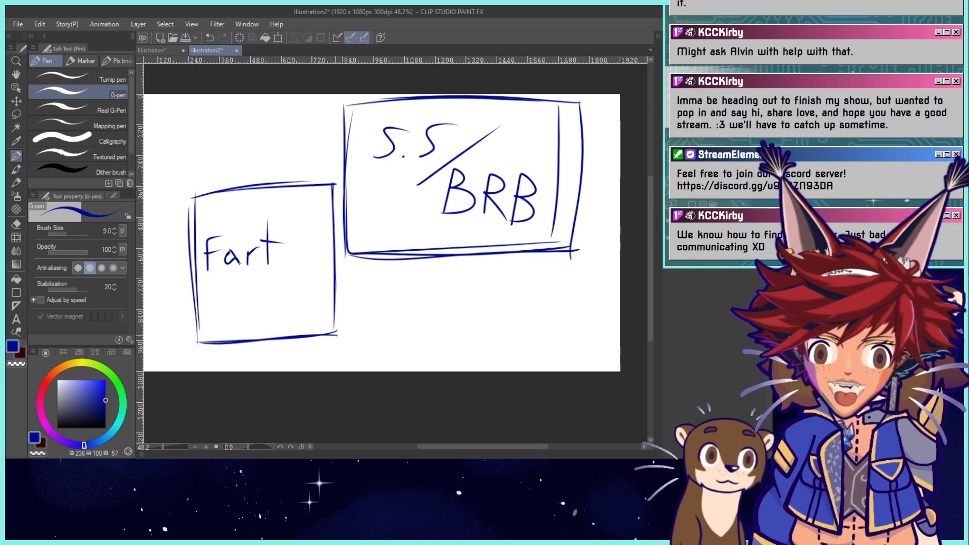
key(k)
drag(415, 226, 395, 237)
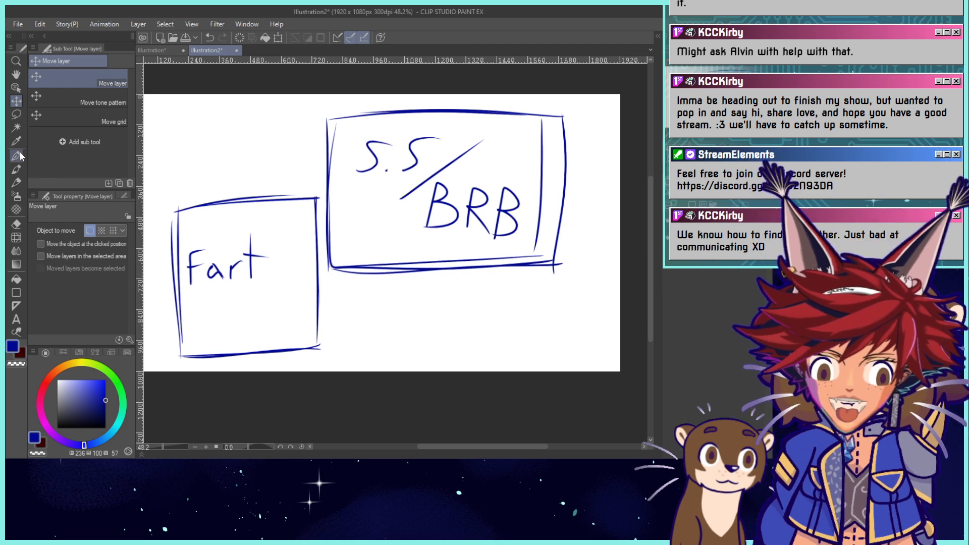
With the G-pen, add a second line along the top of the "Fart" box and draw two small boxes side by side above it.
click(19, 155)
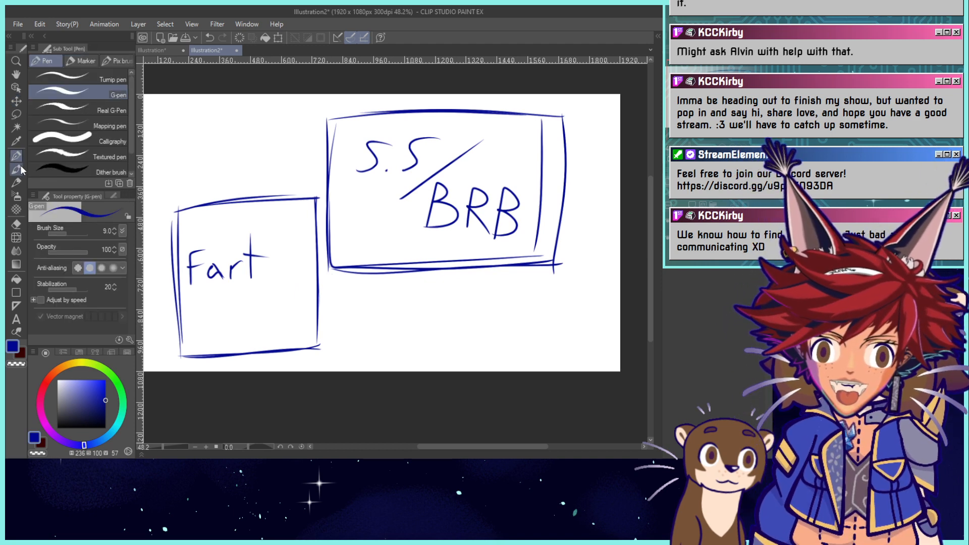
drag(317, 201, 179, 216)
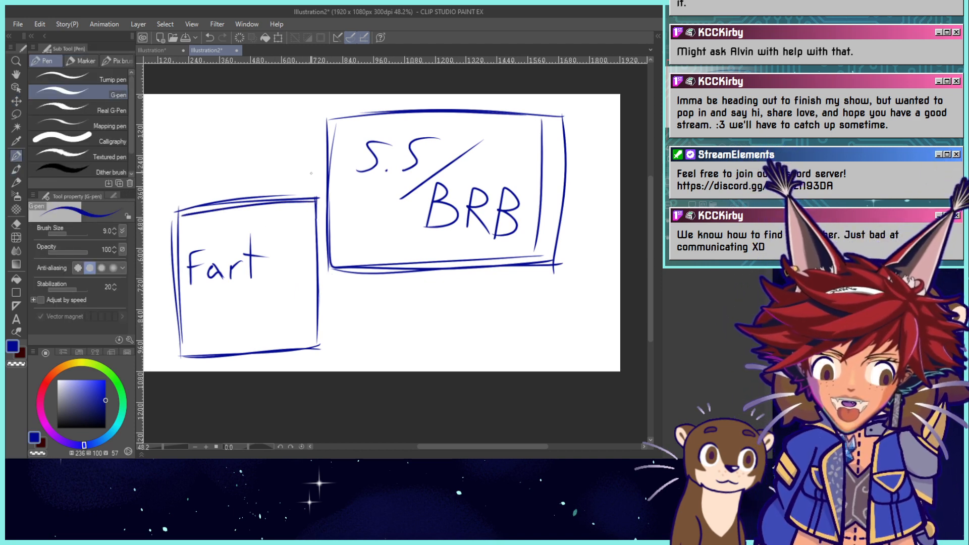
mouse_move(311, 173)
mouse_down()
mouse_move(314, 107)
mouse_move(247, 131)
mouse_move(247, 185)
mouse_move(313, 182)
mouse_up()
Draw a smiling, eared character with shaggy hair and a simple body inside the first small box.
mouse_move(234, 179)
mouse_down()
mouse_move(235, 108)
mouse_move(166, 121)
mouse_move(172, 191)
mouse_move(236, 186)
mouse_move(220, 109)
mouse_move(170, 120)
mouse_move(164, 182)
mouse_move(206, 136)
mouse_up()
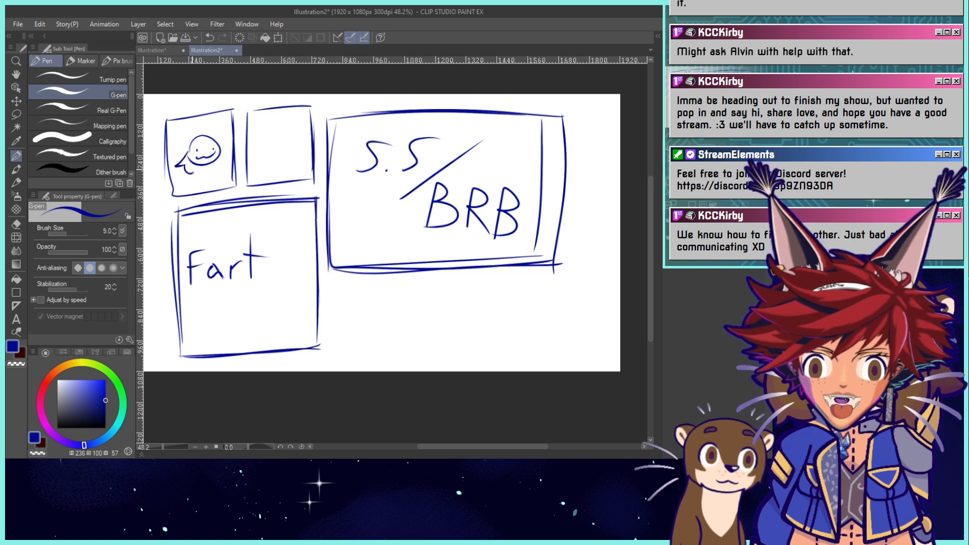
drag(192, 173, 224, 153)
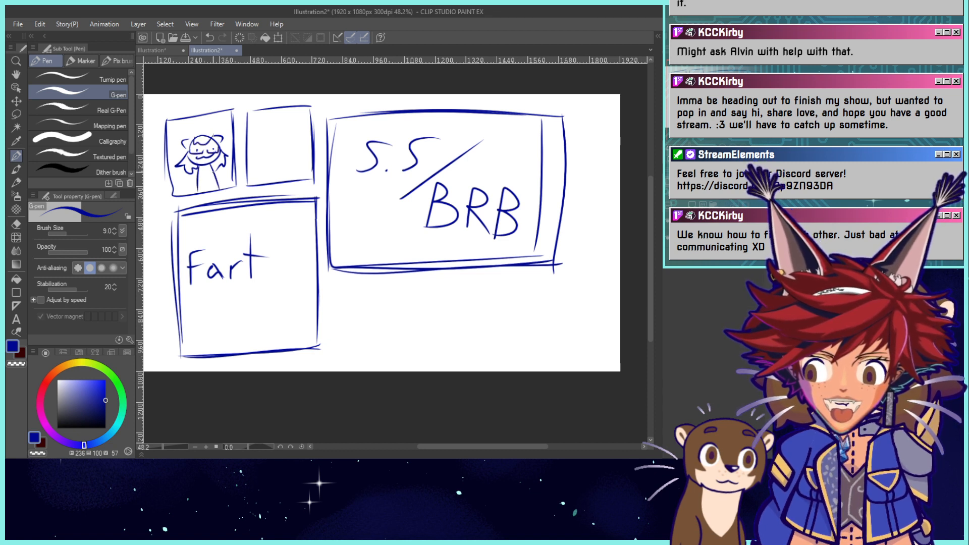
drag(199, 167, 211, 166)
click(205, 182)
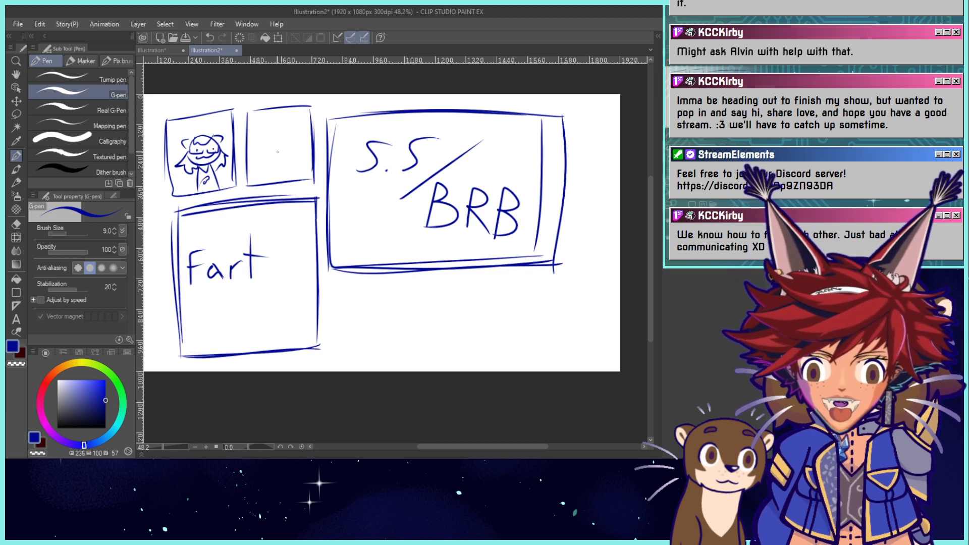
Draw a small round-eared animal with a face and simple body inside the second small box, redoing faulty strokes.
drag(271, 155, 296, 150)
key(ctrl+z)
key(ctrl+z)
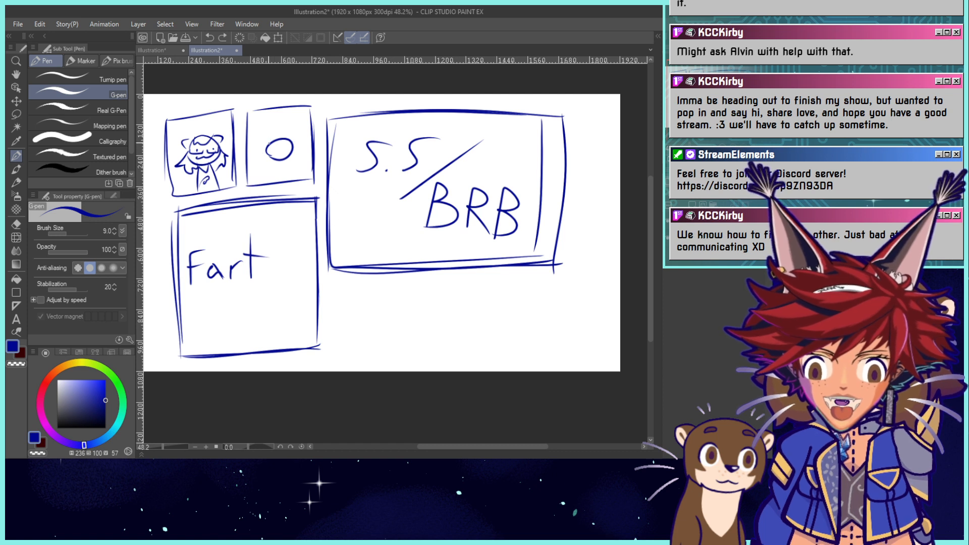
click(280, 146)
drag(274, 152, 280, 181)
key(ctrl+z)
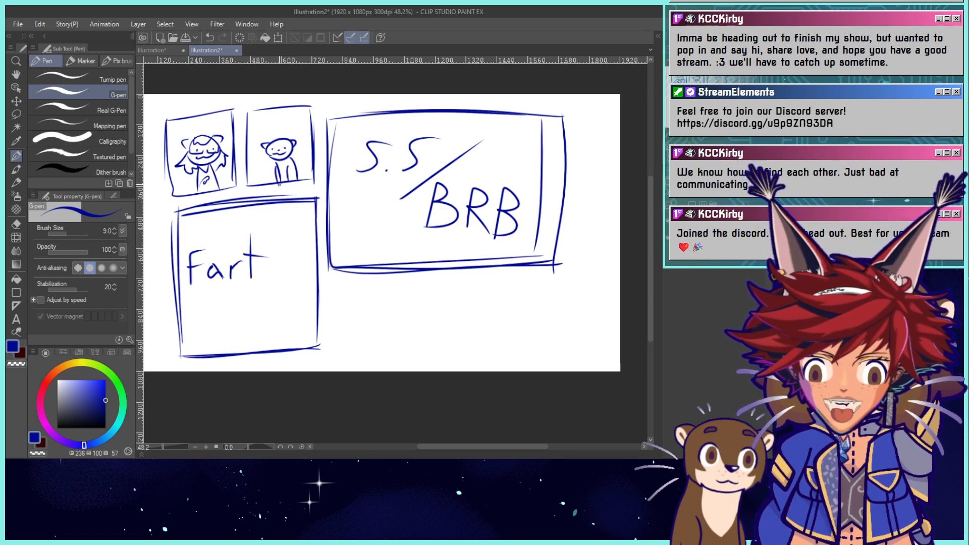
key(ctrl+z)
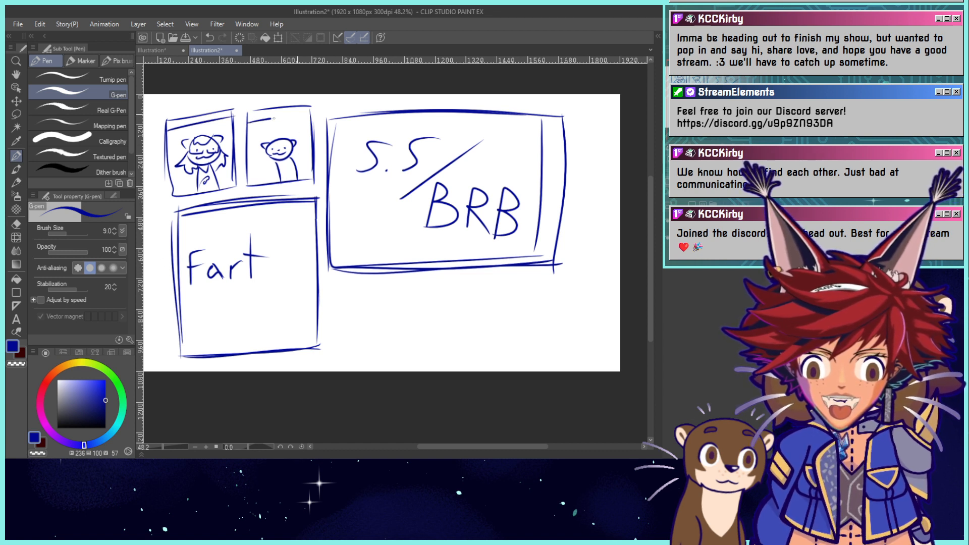
Complete the header lines across the tops of the two small character boxes.
drag(274, 118, 315, 110)
key(ctrl+z)
drag(248, 119, 316, 114)
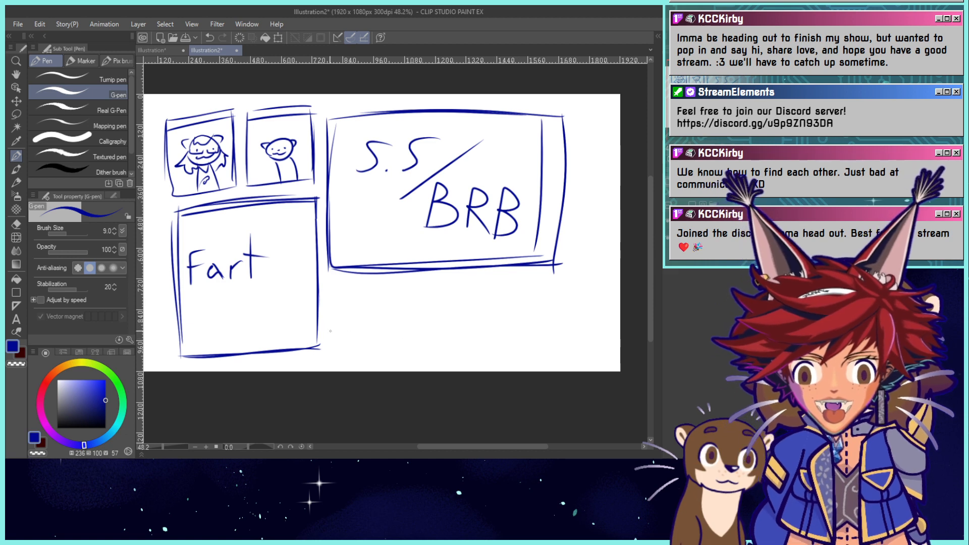
Draw a rectangular box below the "S.S/BRB" box and sketch a fish outline with tail and fins inside it.
mouse_move(425, 273)
mouse_down()
mouse_move(421, 342)
mouse_move(549, 263)
mouse_move(548, 363)
mouse_move(418, 362)
mouse_move(421, 278)
mouse_up()
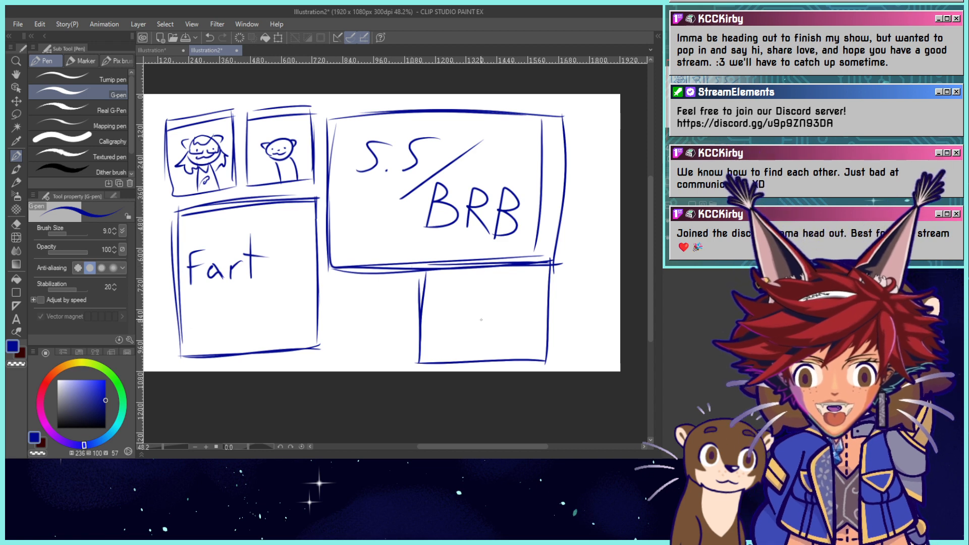
mouse_move(442, 314)
mouse_down()
mouse_move(527, 297)
mouse_move(435, 326)
mouse_up()
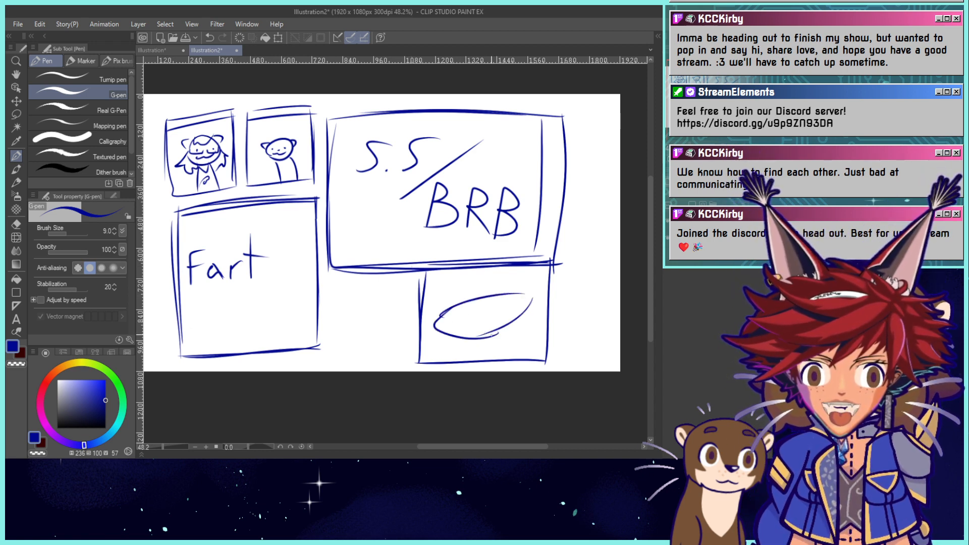
drag(492, 334, 504, 314)
drag(440, 316, 472, 297)
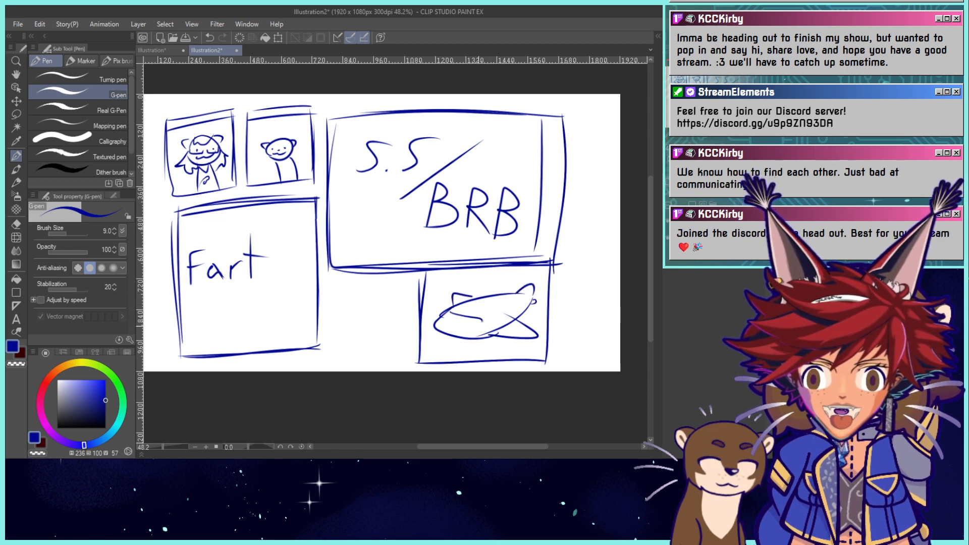
Fill the fish's body and tail with curved cross-hatched scale lines.
mouse_move(446, 315)
mouse_down()
mouse_move(479, 322)
mouse_move(487, 306)
mouse_move(535, 294)
mouse_up()
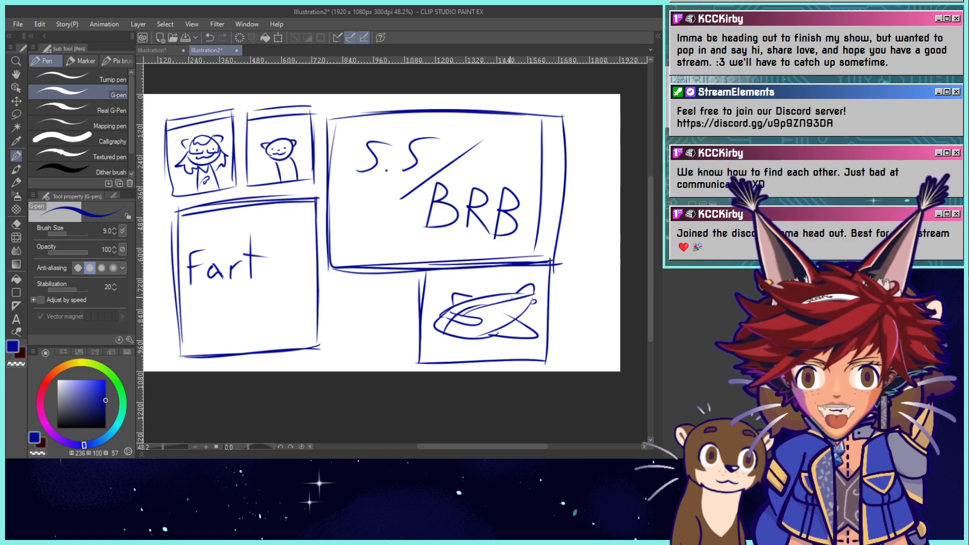
mouse_move(460, 332)
mouse_down()
mouse_move(486, 320)
mouse_move(500, 306)
mouse_move(455, 331)
mouse_move(495, 300)
mouse_move(501, 308)
mouse_move(479, 300)
mouse_move(507, 333)
mouse_up()
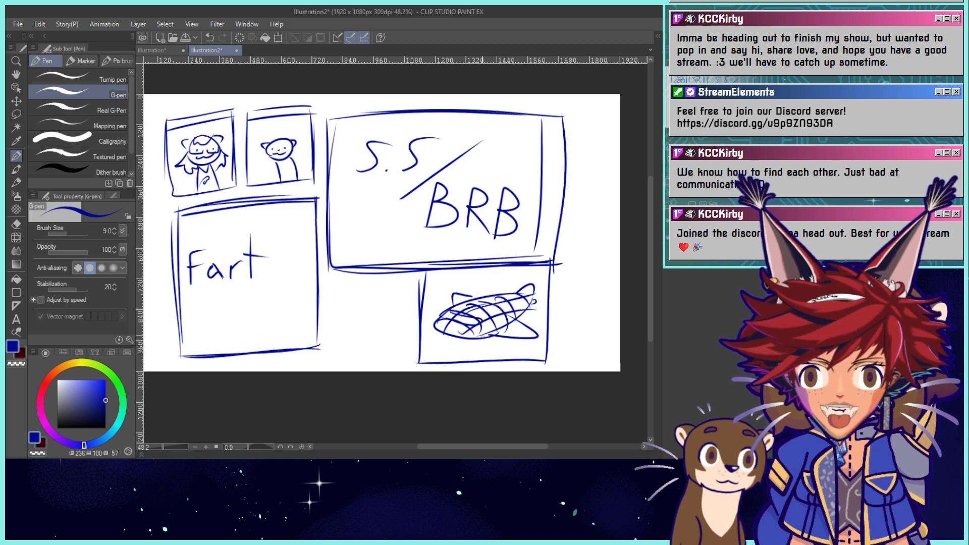
mouse_move(509, 337)
mouse_down()
mouse_move(537, 328)
mouse_move(532, 321)
mouse_up()
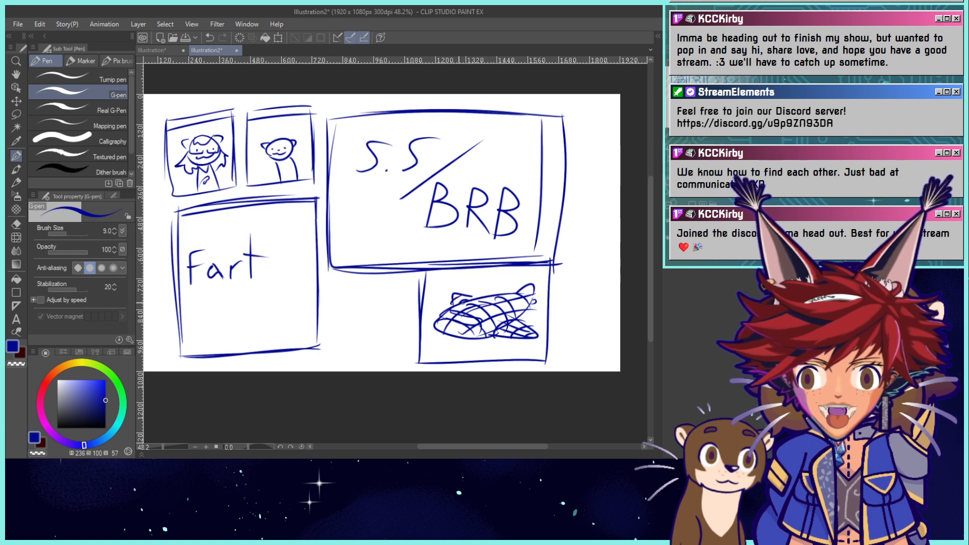
Scatter dots and short marks around the fish, then clean up and redraw the edges where its box meets the "S.S/BRB" box.
drag(445, 295, 464, 305)
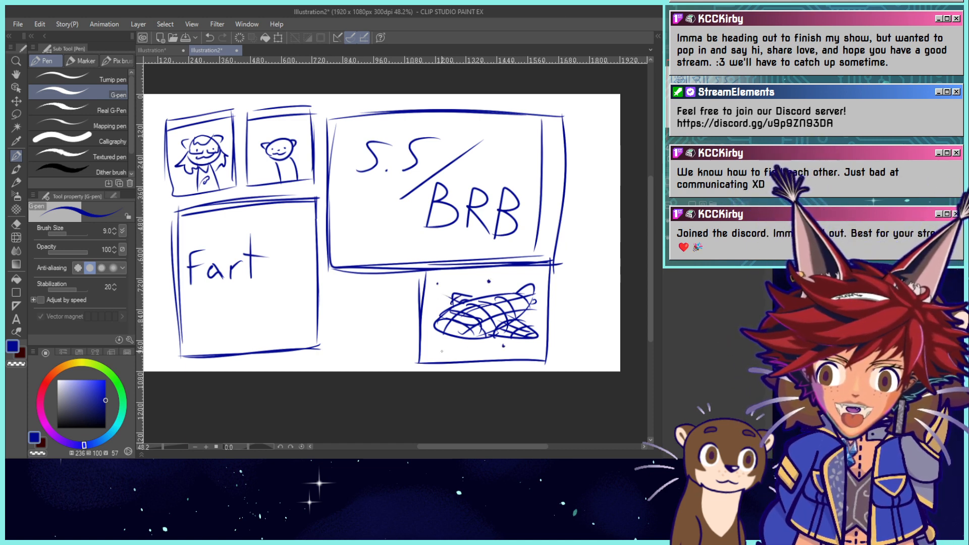
drag(521, 350, 530, 343)
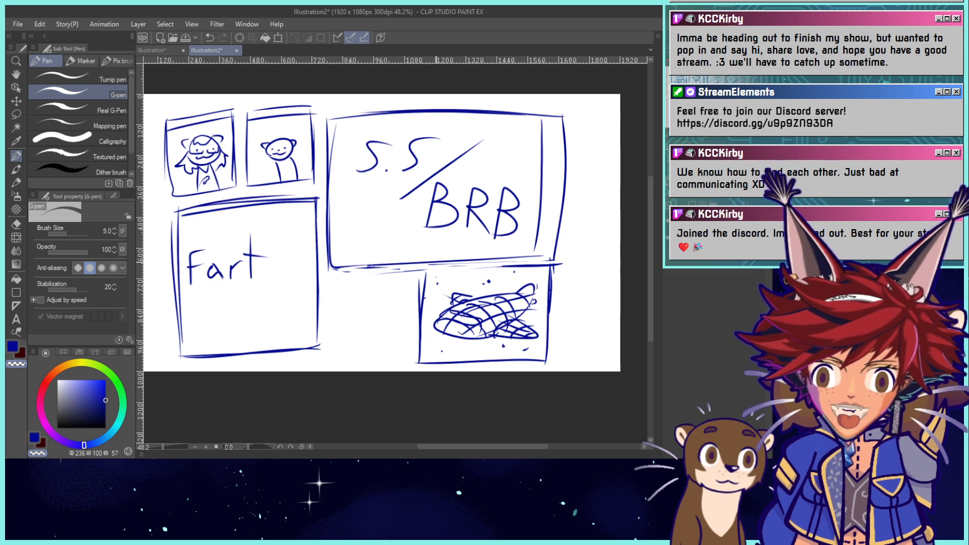
mouse_move(422, 276)
mouse_down()
mouse_move(574, 262)
mouse_move(323, 261)
mouse_move(553, 258)
mouse_up()
key(ctrl+z)
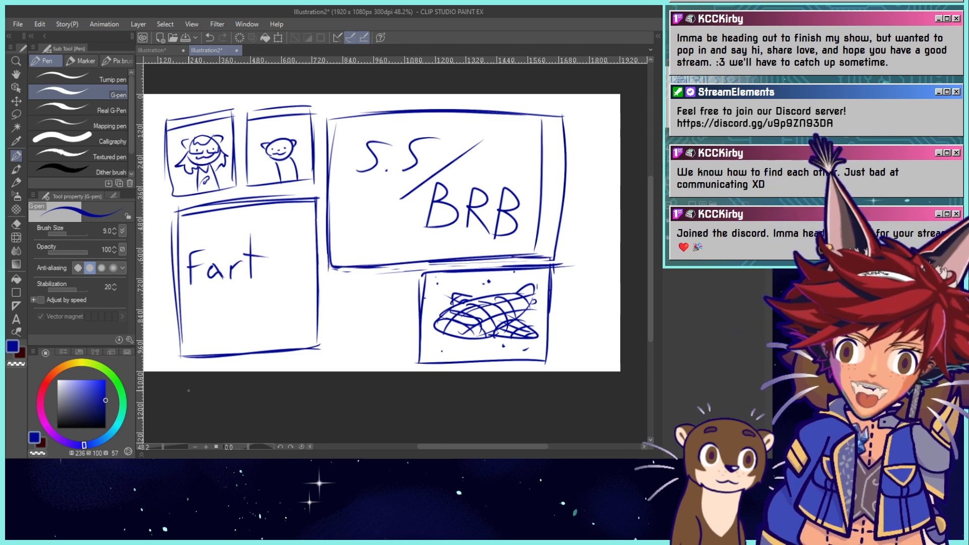
Select the fish box with a rectangular selection, move it horizontally to the right, and deselect it.
key(m)
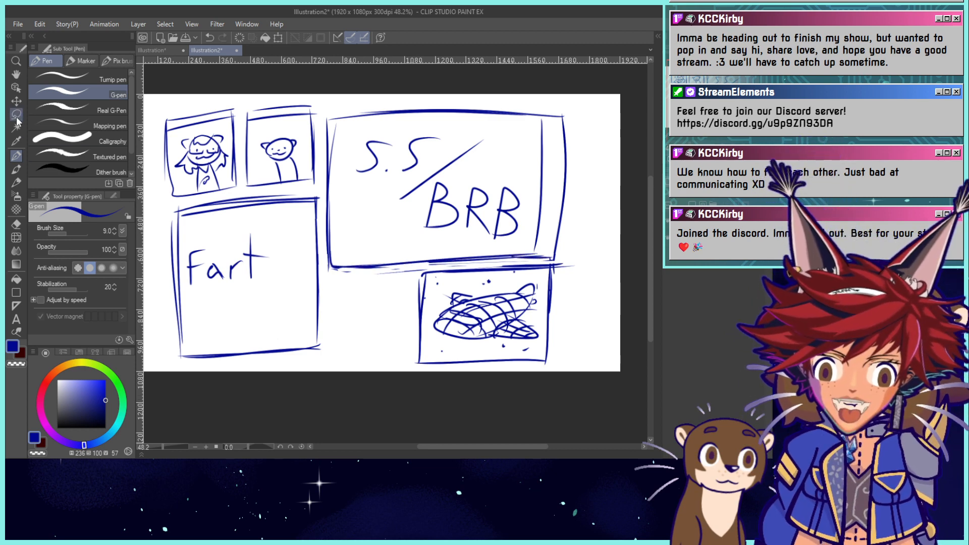
click(76, 91)
drag(563, 385, 389, 262)
click(517, 387)
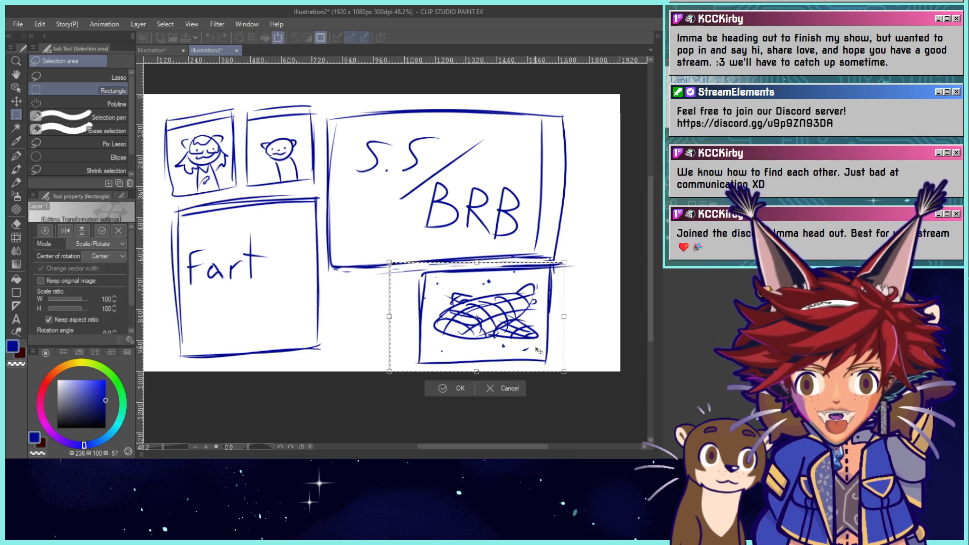
drag(504, 323, 541, 323)
click(481, 388)
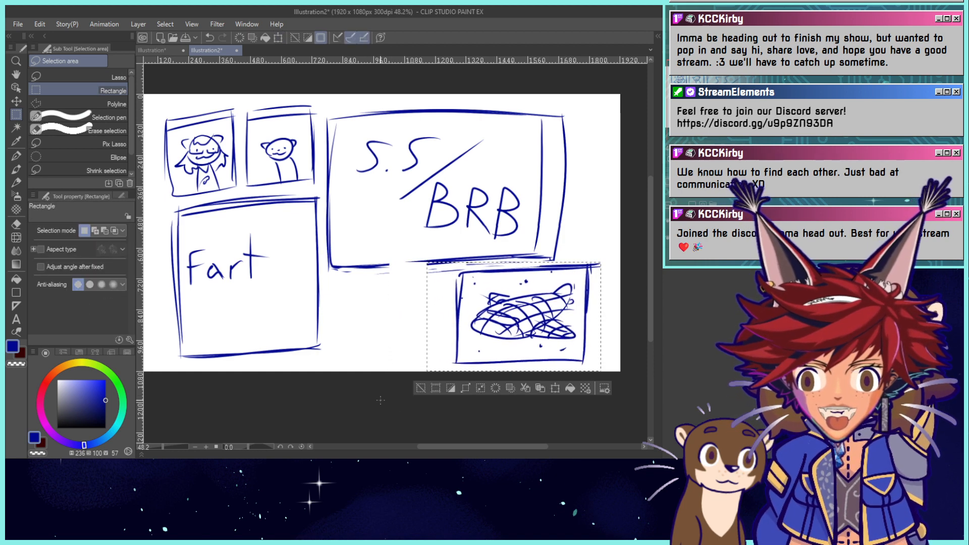
key(ctrl+d)
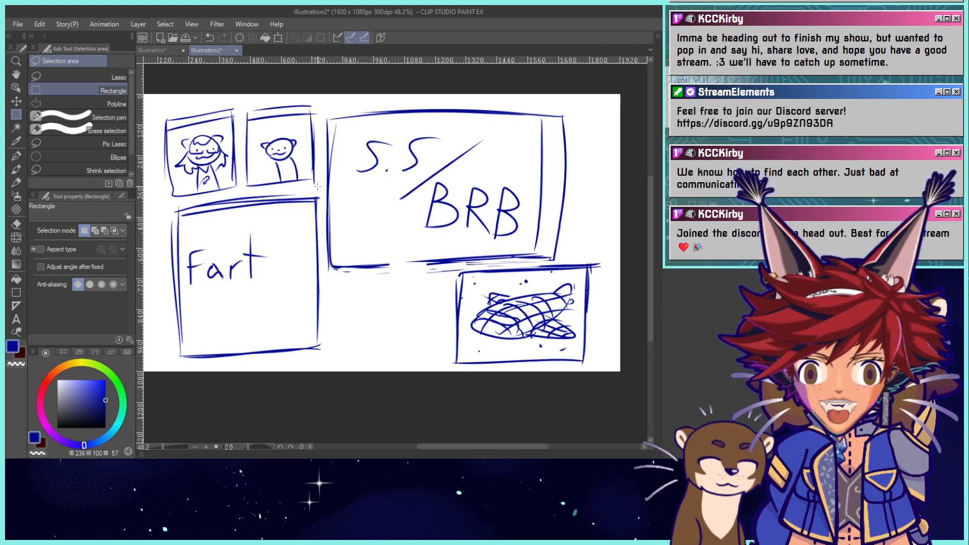
Select both character boxes, scale them to 114%, and position them in the canvas's upper-left area above the "Fart" box.
drag(155, 211, 227, 201)
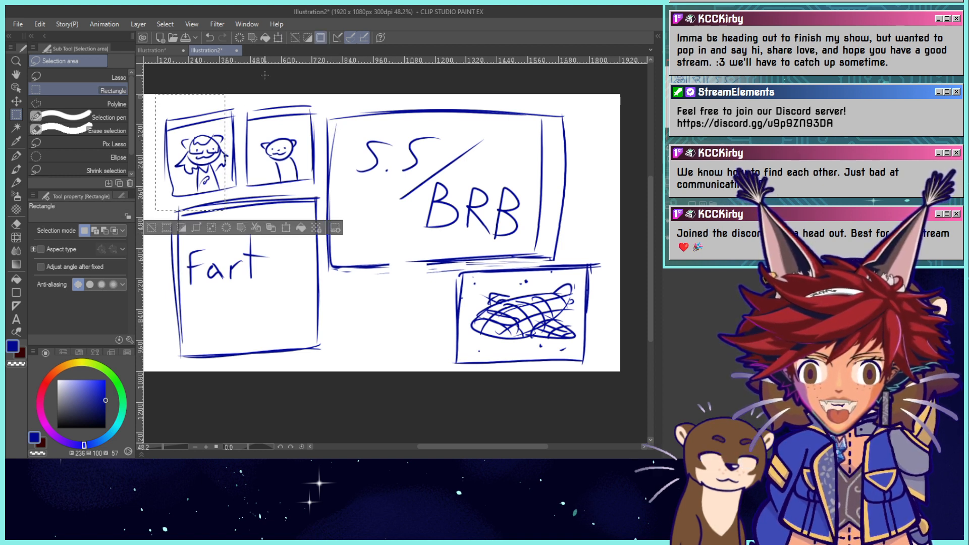
key(ctrl+z)
mouse_move(315, 188)
mouse_down()
mouse_move(230, 130)
mouse_move(129, 101)
mouse_up()
click(81, 76)
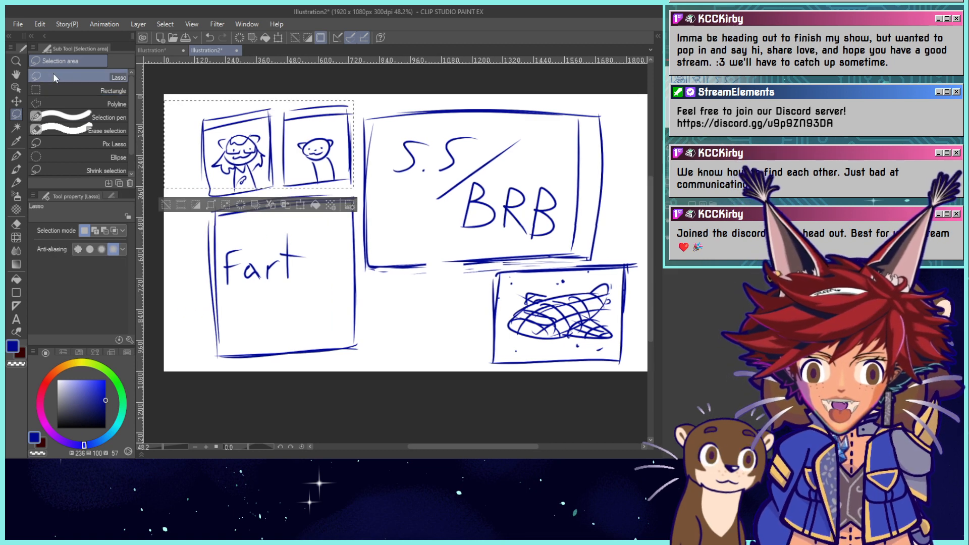
drag(279, 184, 312, 185)
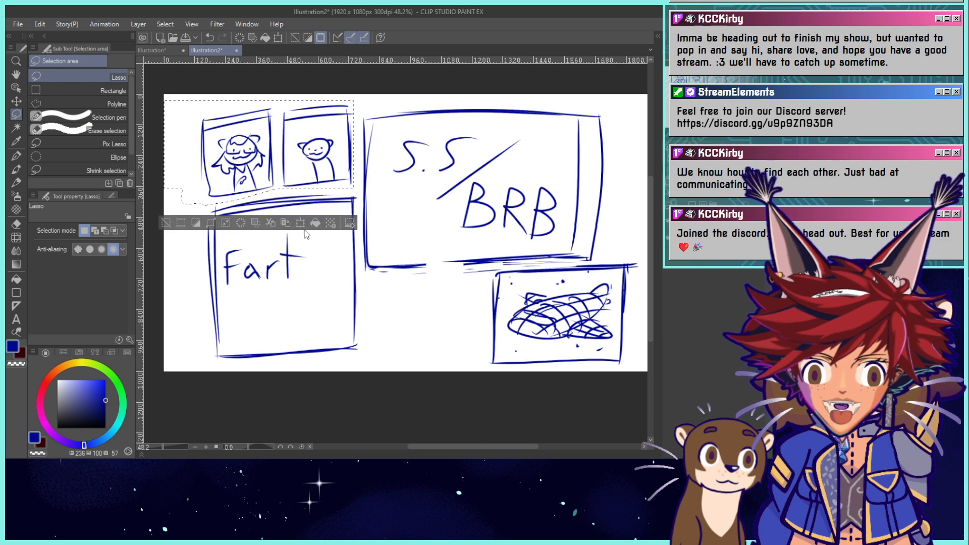
key(ctrl+t)
drag(163, 100, 136, 85)
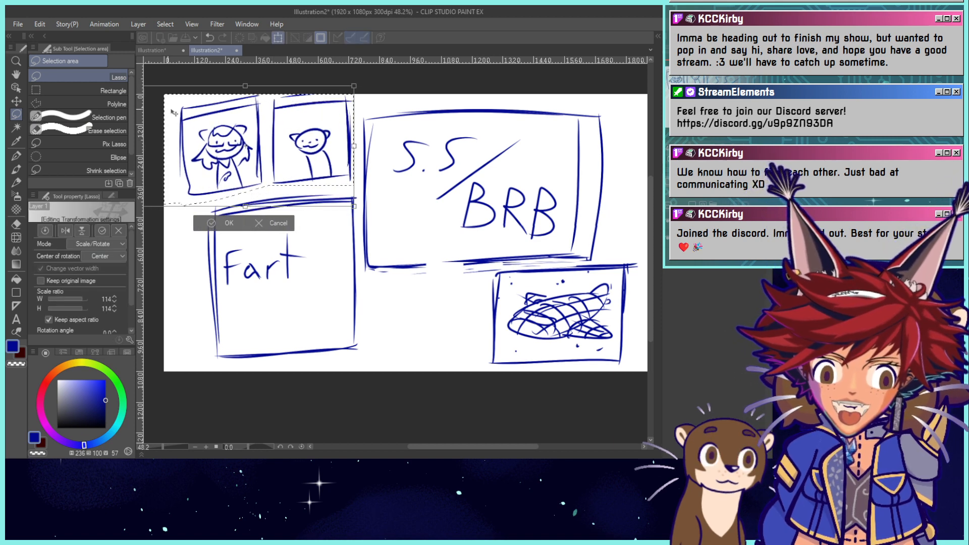
drag(318, 158, 313, 166)
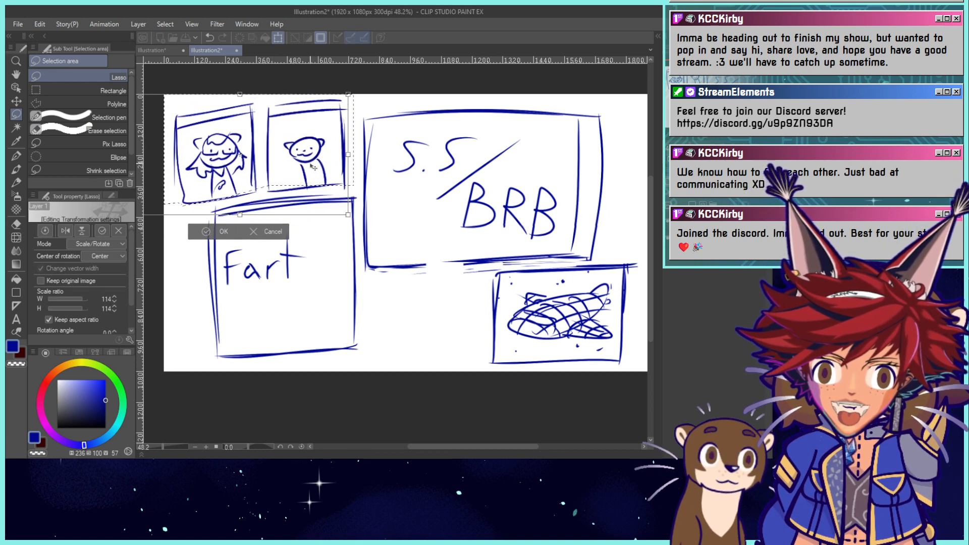
click(201, 232)
click(153, 231)
Lasso the "S.S/BRB" box, transform it to sit slightly closer to the "Fart" box, and deselect it.
mouse_move(360, 225)
mouse_down()
mouse_move(362, 212)
mouse_move(541, 89)
mouse_move(622, 212)
mouse_move(597, 259)
mouse_up()
drag(425, 286, 437, 285)
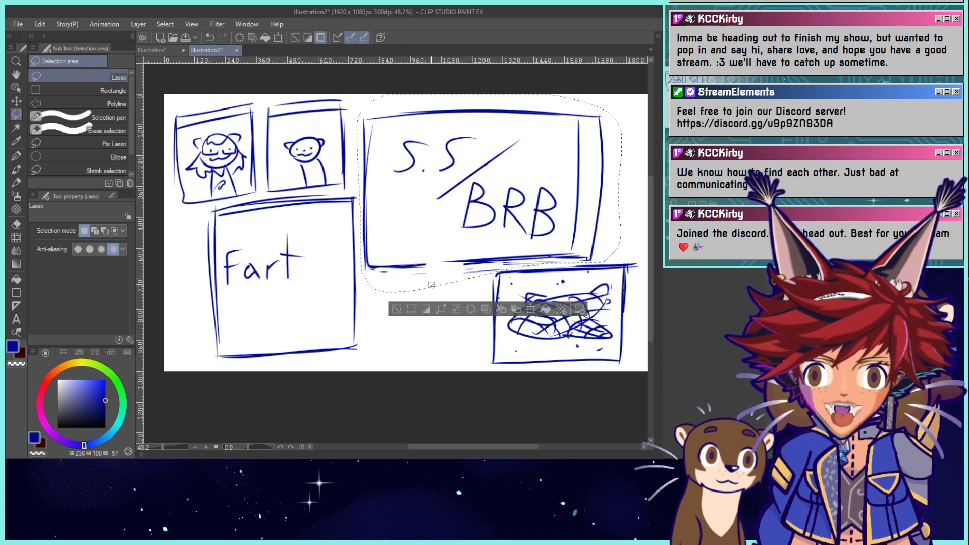
click(535, 309)
drag(564, 247, 552, 248)
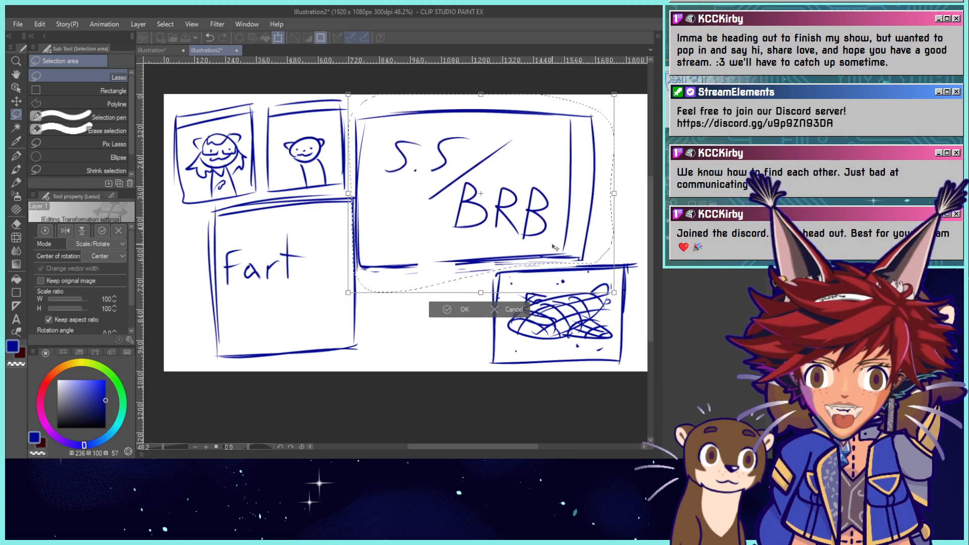
click(450, 309)
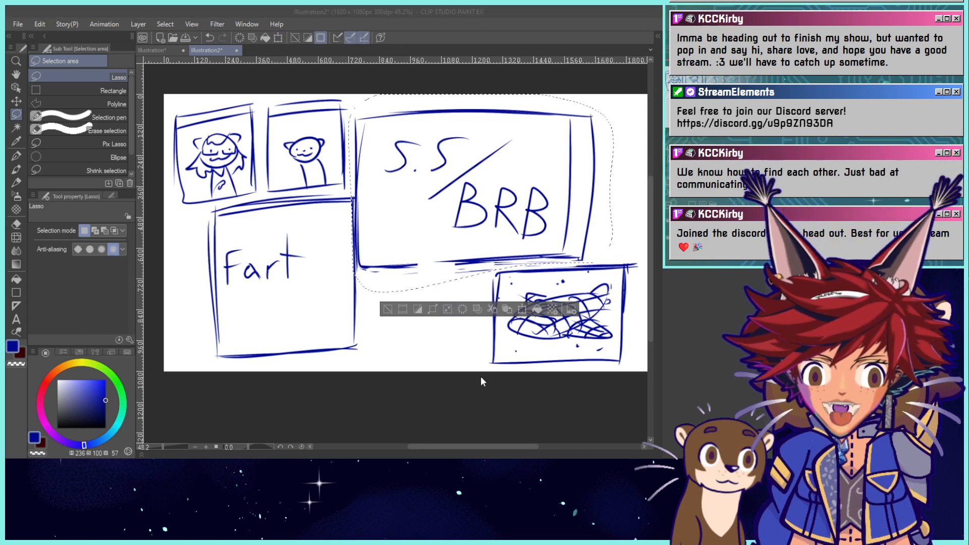
click(383, 301)
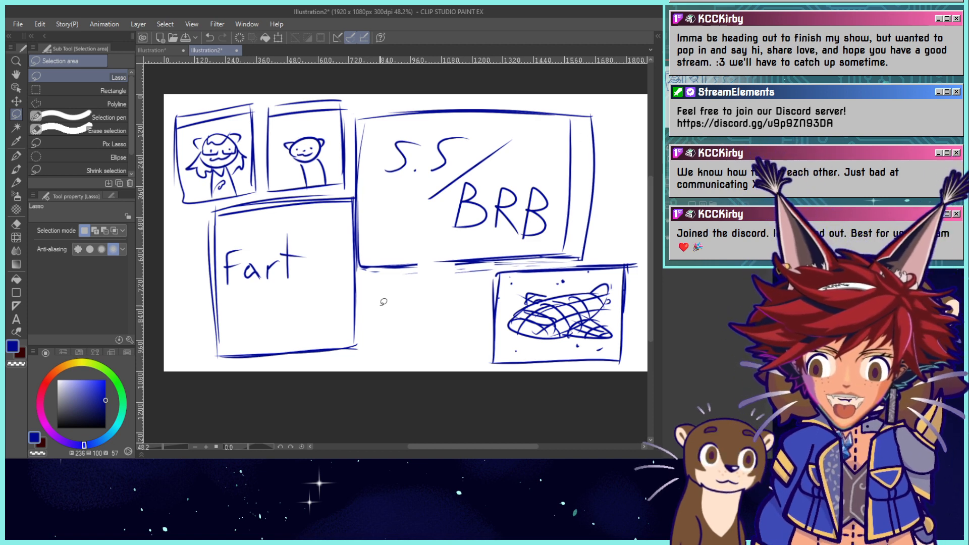
Nudge the whole sketch layer very slightly on the canvas.
click(23, 151)
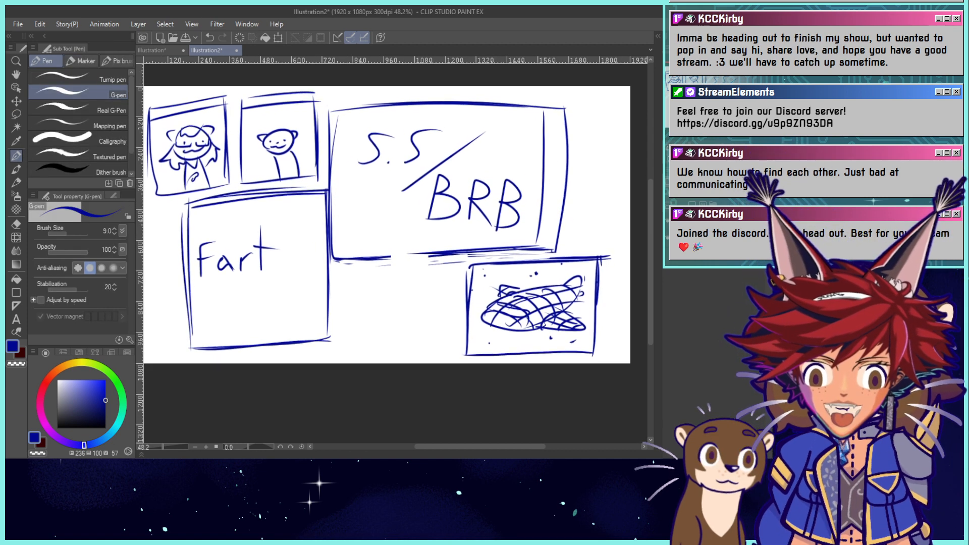
click(17, 100)
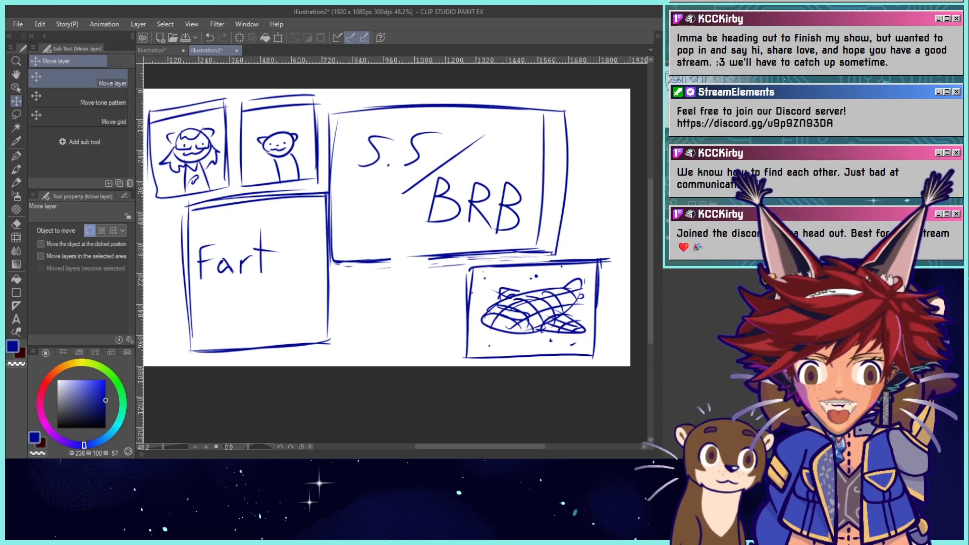
key(ctrl+0)
drag(547, 228, 546, 227)
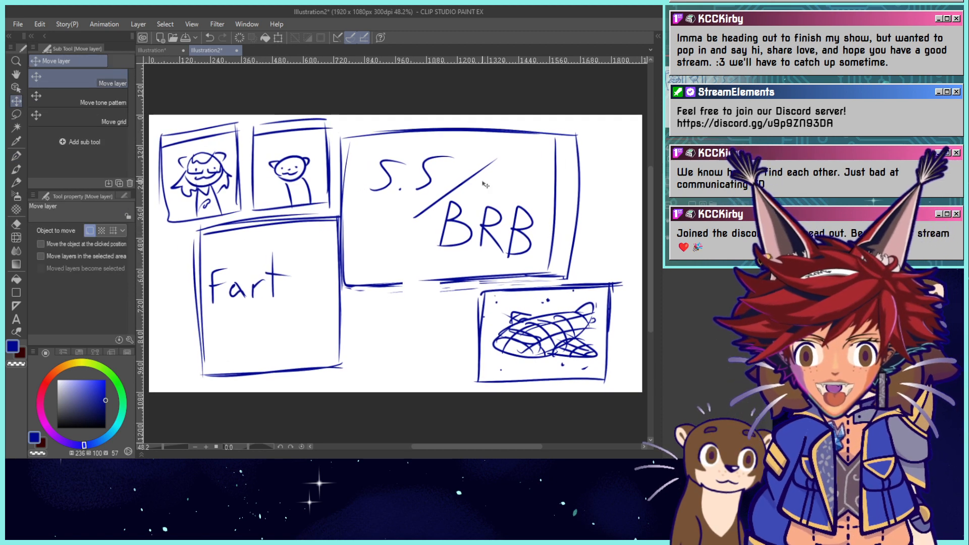
click(16, 155)
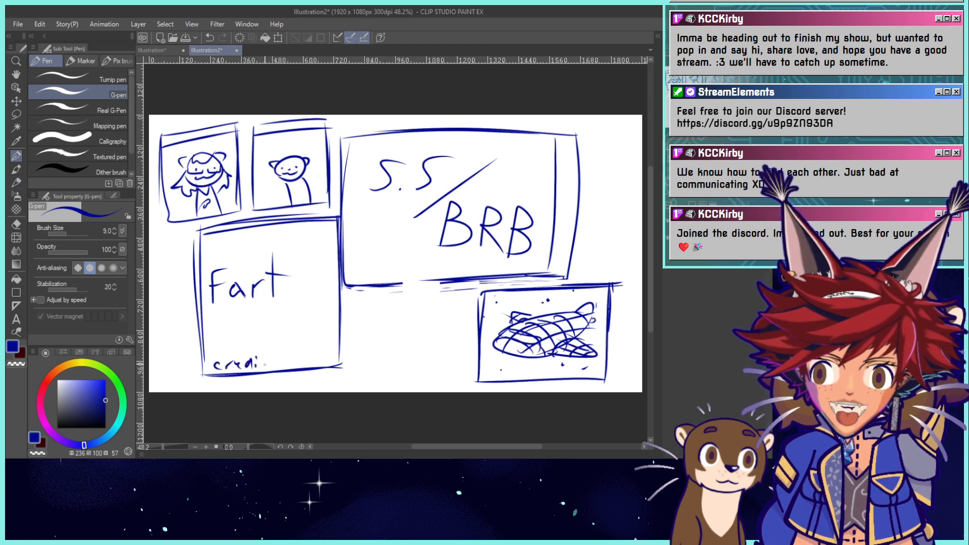
key(ctrl+z)
key(ctrl+z)
key(ctrl+z)
key(ctrl+z)
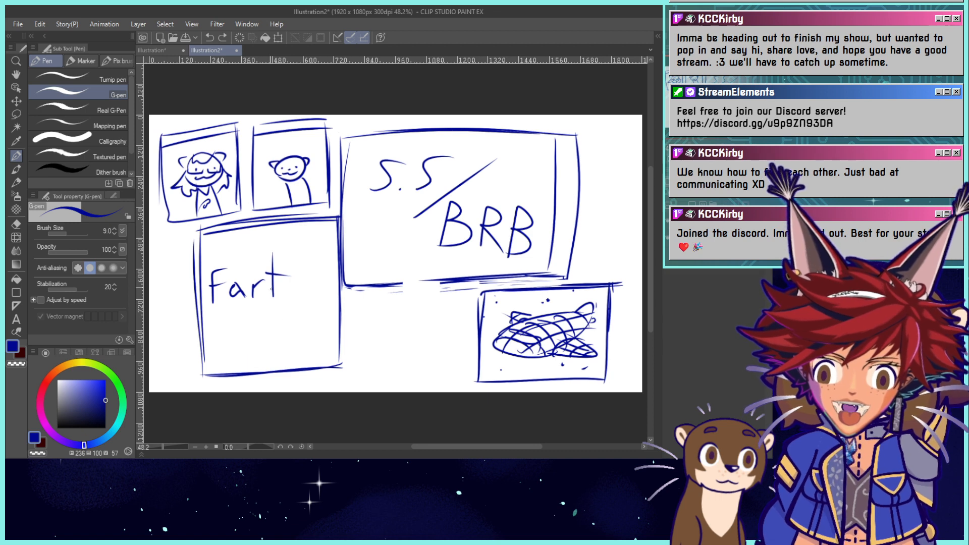
Write "Credit @" along the bottom of the "Fart" box with the Turnip pen, using brush size 8 for the "@", and restroke the fish box's right edge.
click(76, 77)
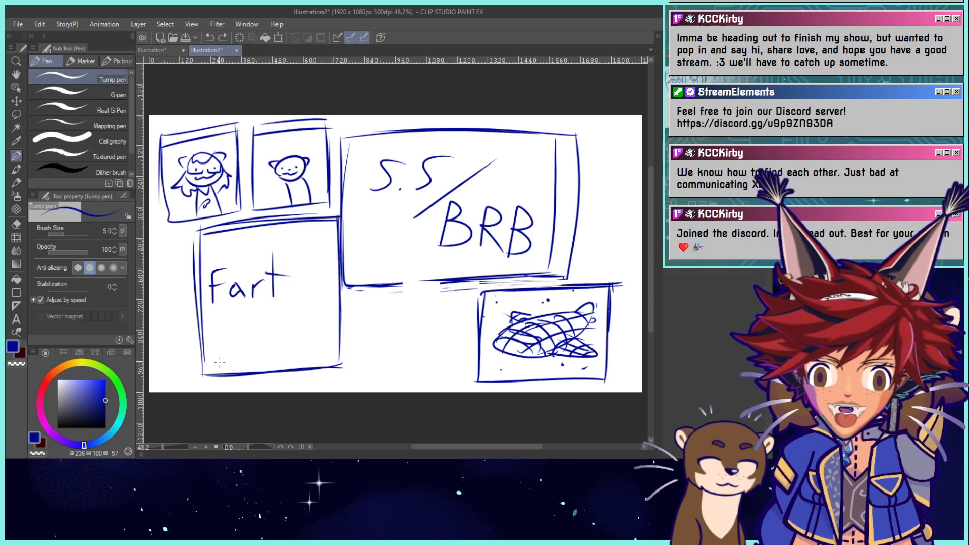
drag(216, 363, 226, 371)
drag(234, 366, 239, 363)
drag(239, 367, 239, 368)
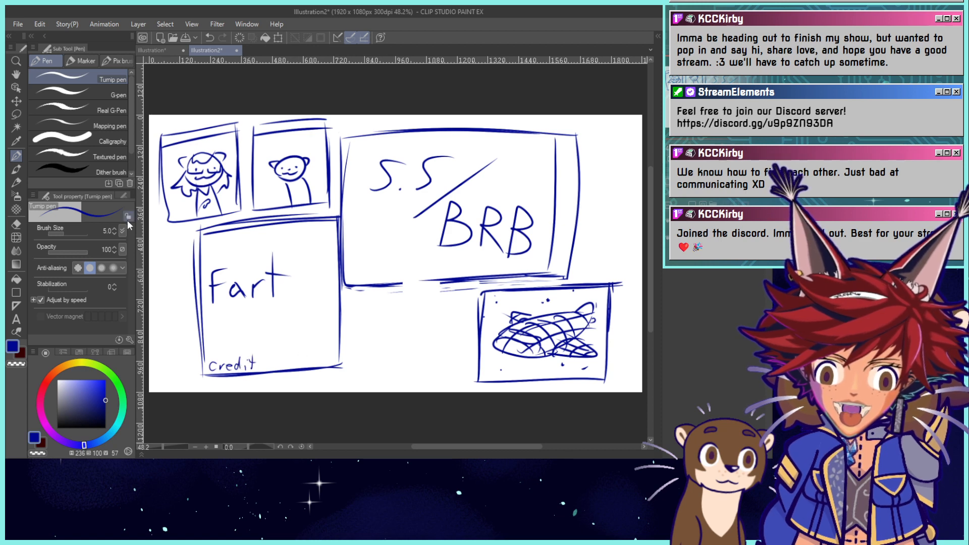
click(114, 228)
click(114, 228)
click(114, 228)
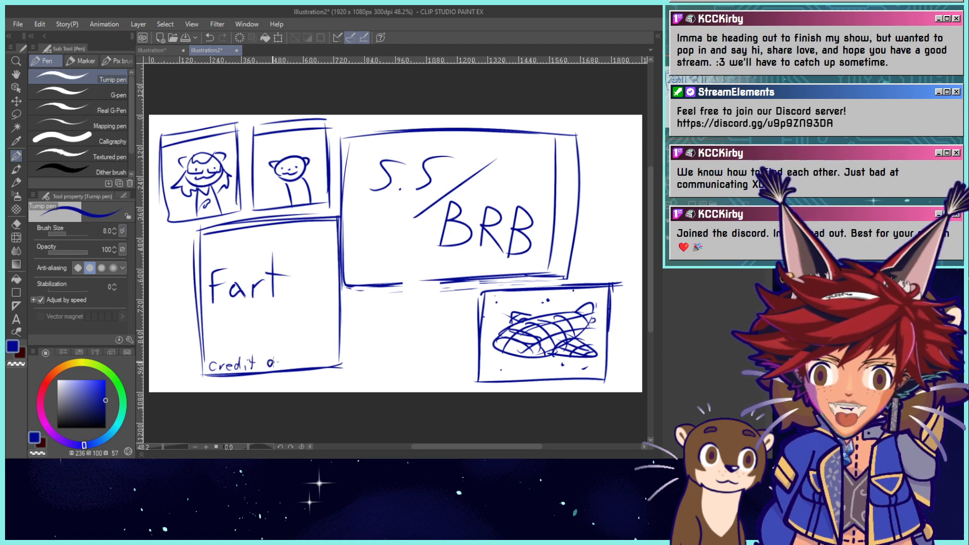
drag(277, 362, 275, 369)
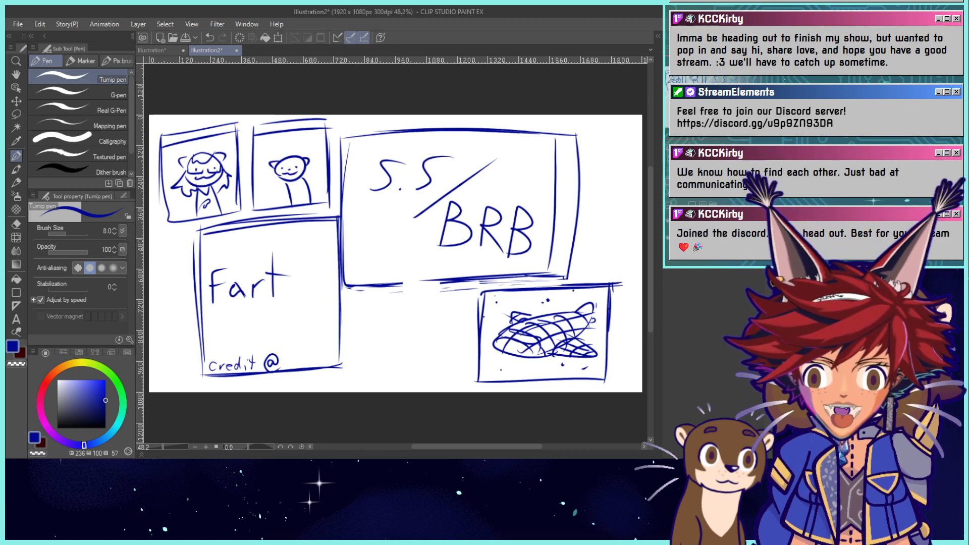
drag(611, 288, 609, 381)
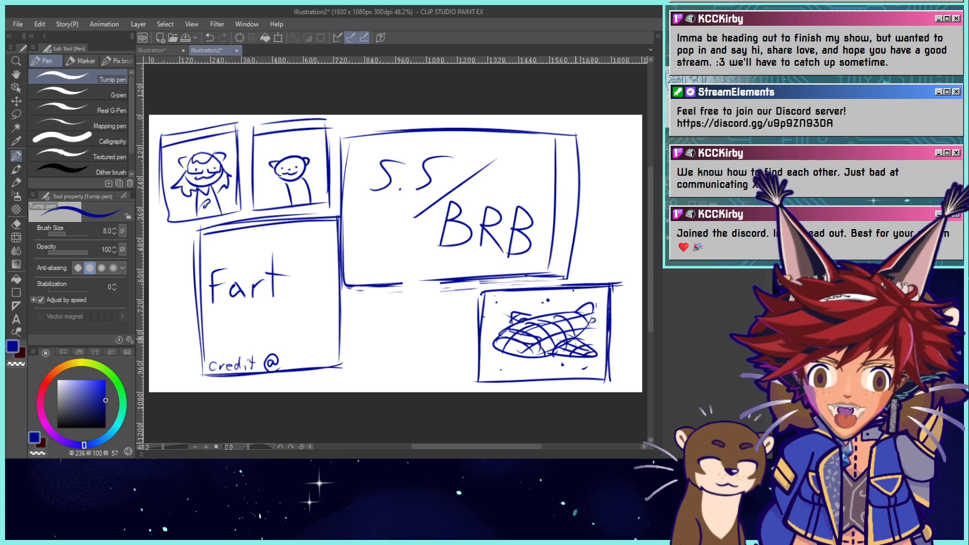
Lasso the "S.S/BRB" box and transform it to sit slightly farther from the "Fart" box.
click(17, 115)
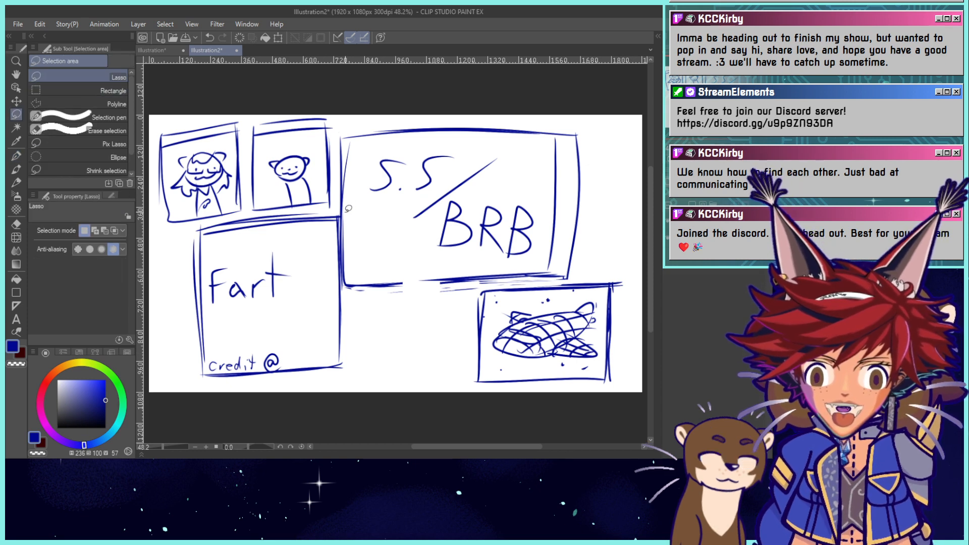
mouse_move(339, 181)
mouse_down()
mouse_move(593, 118)
mouse_move(603, 228)
mouse_move(584, 274)
mouse_move(360, 296)
mouse_up()
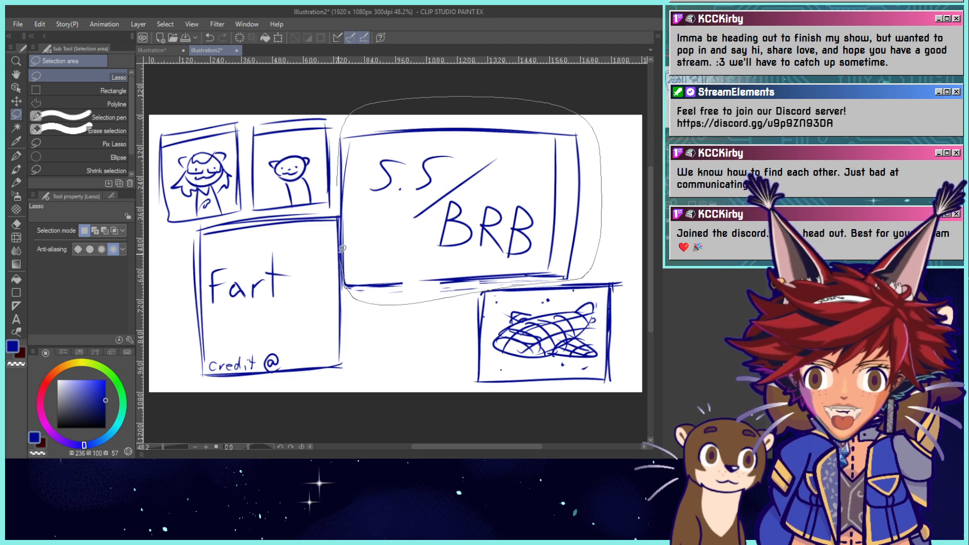
drag(342, 248, 341, 239)
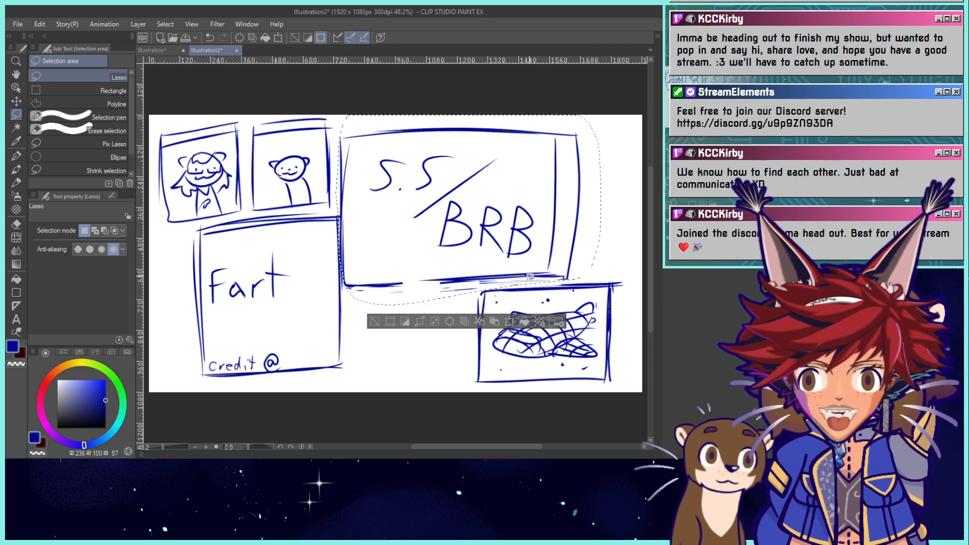
click(510, 322)
drag(527, 268, 534, 265)
click(445, 324)
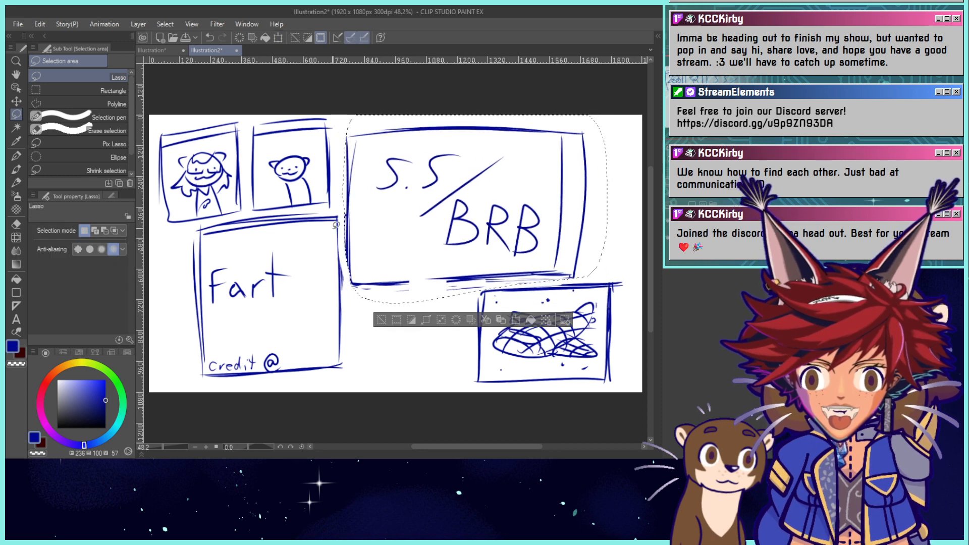
Add the "Fart" box to the lasso selection, shift both boxes right, scale them down slightly together, and deselect.
mouse_move(339, 206)
mouse_down()
mouse_move(190, 221)
mouse_move(348, 386)
mouse_move(379, 303)
mouse_up()
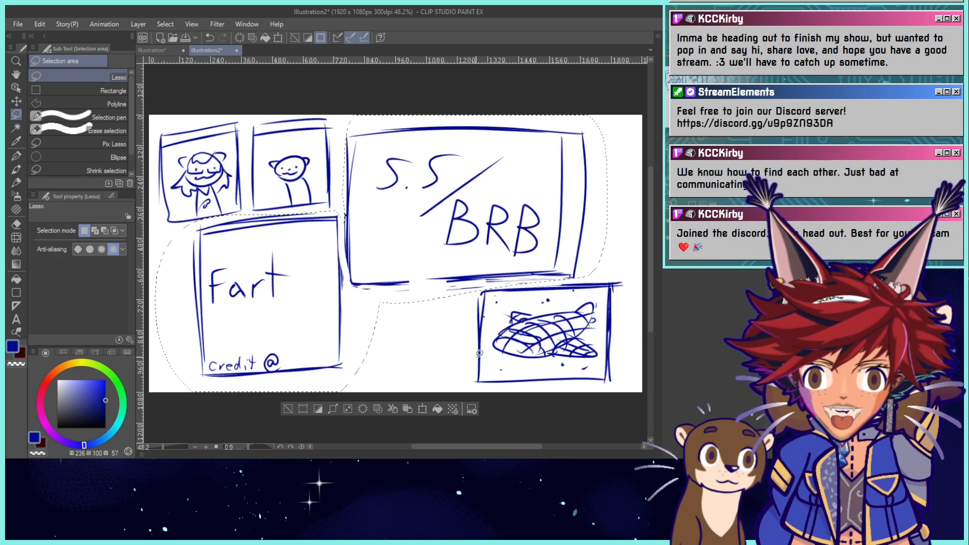
click(423, 408)
drag(519, 268, 533, 267)
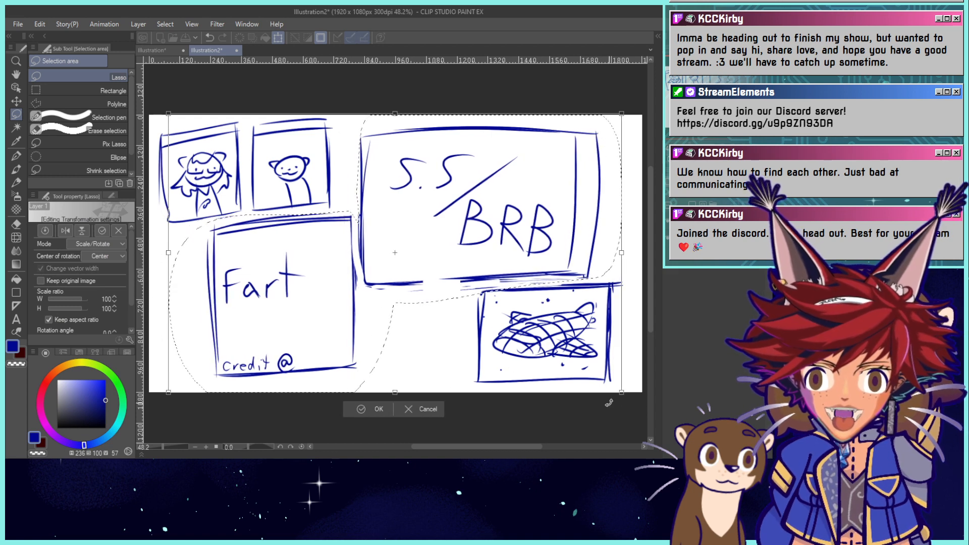
drag(623, 393, 594, 365)
drag(504, 311, 516, 313)
click(358, 396)
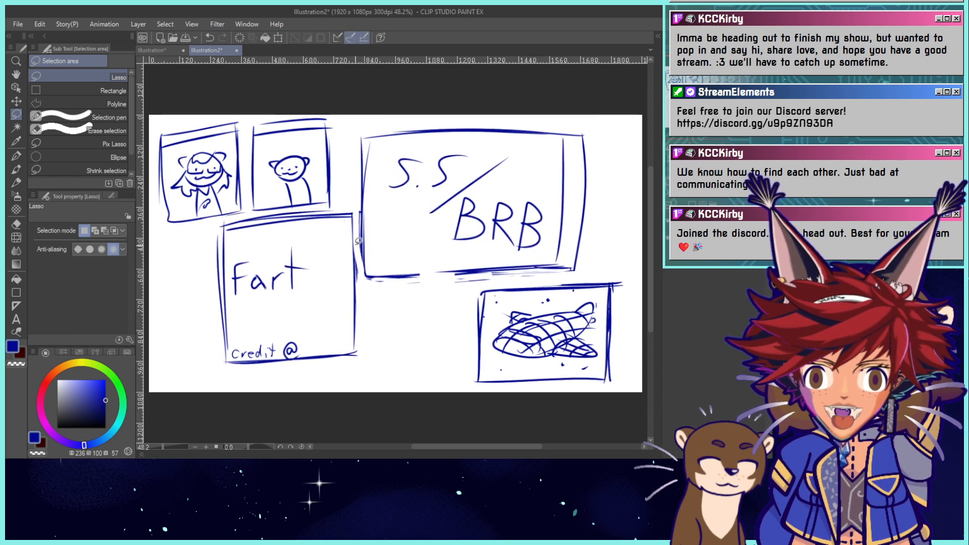
Lasso the "S.S/BRB" box alone, move it slightly down toward the fish box, and deselect it.
drag(356, 230, 617, 200)
drag(518, 283, 365, 292)
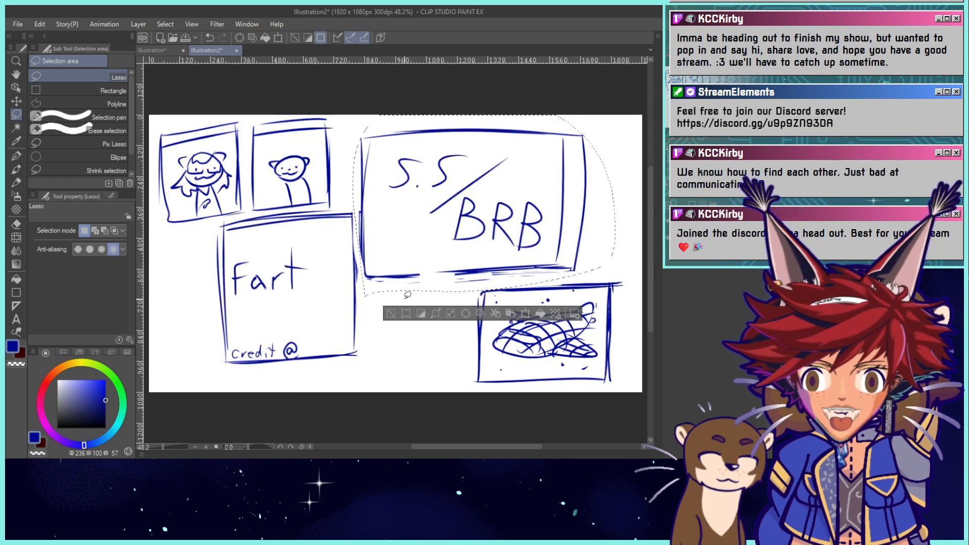
click(525, 313)
drag(454, 283, 452, 288)
click(451, 319)
click(389, 317)
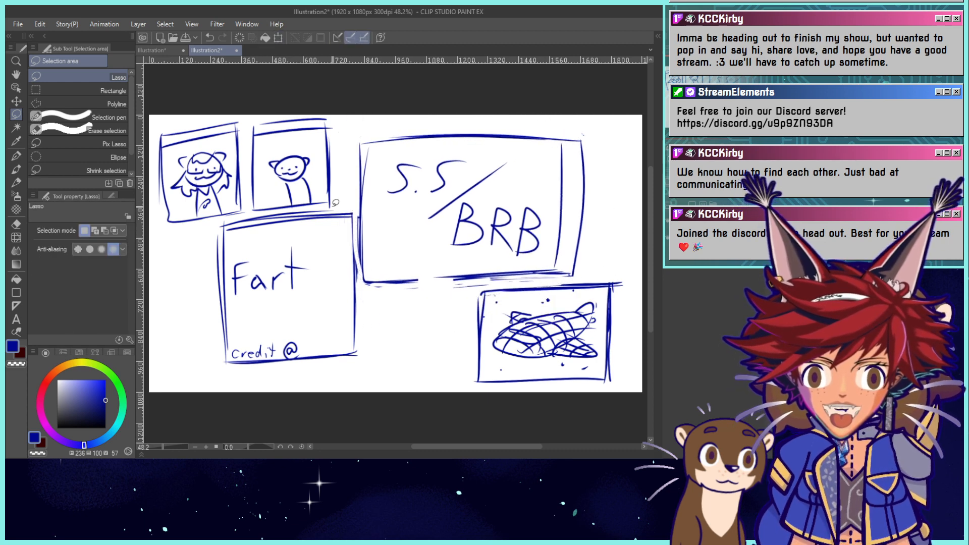
Lasso both character boxes, rotate them clockwise by about 1.8°, and deselect them.
mouse_move(334, 205)
mouse_down()
mouse_move(344, 180)
mouse_move(264, 82)
mouse_move(137, 152)
mouse_move(155, 241)
mouse_move(386, 198)
mouse_up()
click(341, 253)
drag(451, 176, 452, 181)
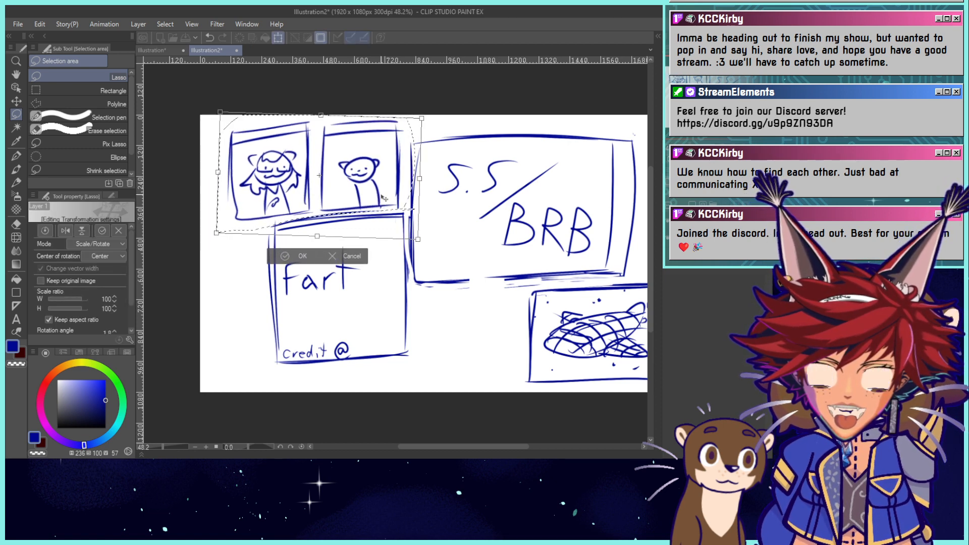
click(285, 260)
click(220, 249)
Draw an empty box beneath the "S.S/BRB" box, just to the left of the fish box, with the Turnip pen.
click(16, 159)
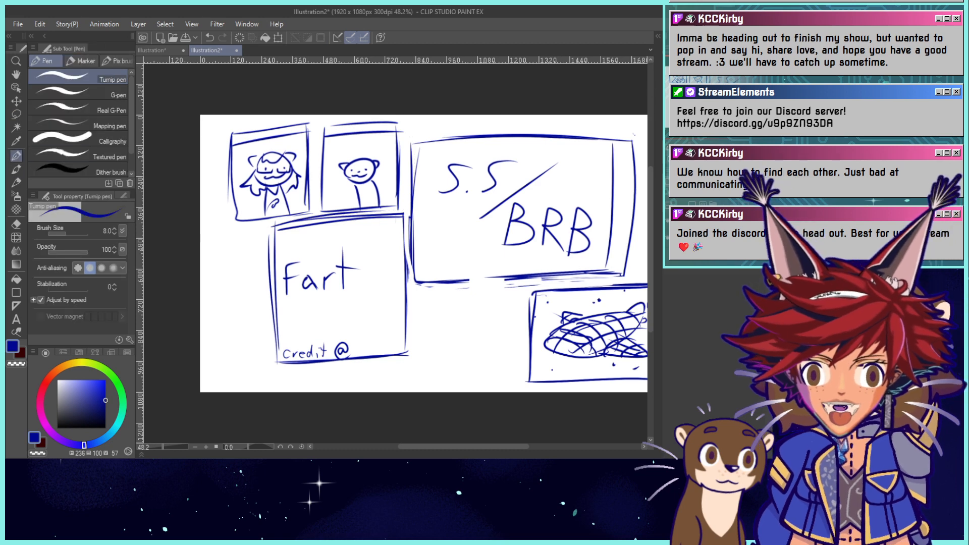
drag(569, 118, 545, 110)
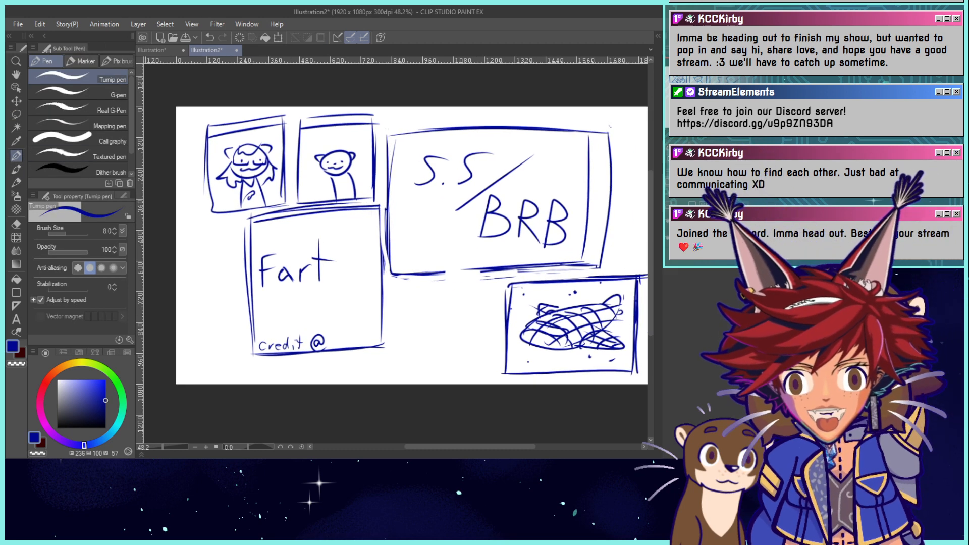
drag(397, 367, 401, 307)
key(ctrl+z)
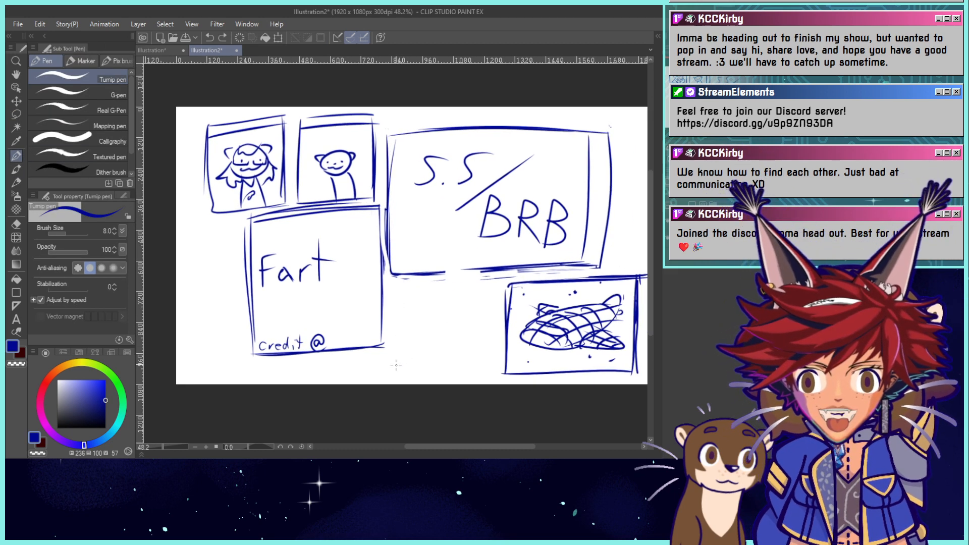
mouse_move(396, 364)
mouse_down()
mouse_move(409, 289)
mouse_move(499, 287)
mouse_move(493, 370)
mouse_move(399, 373)
mouse_up()
Move the whole sketch layer slightly left on the canvas.
key(ctrl+minus)
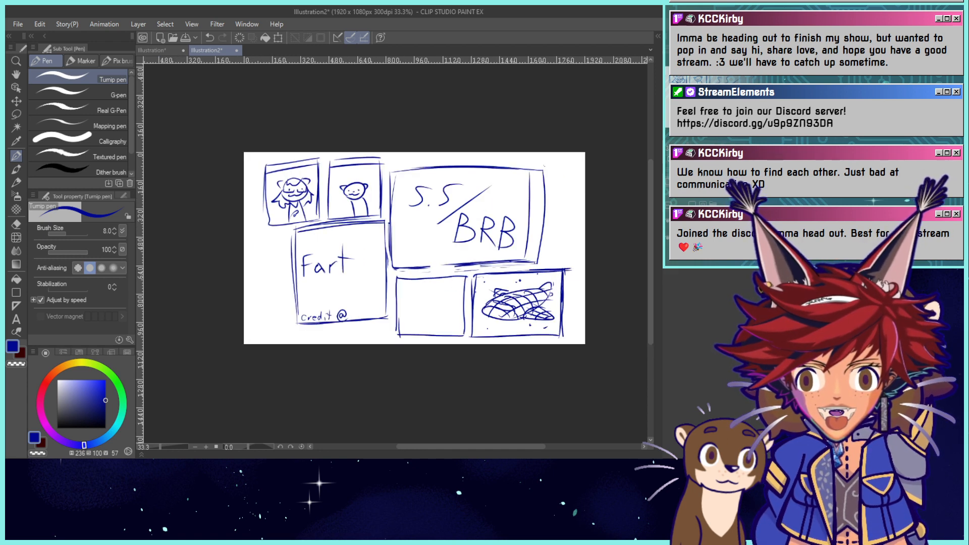
key(k)
drag(423, 243, 415, 242)
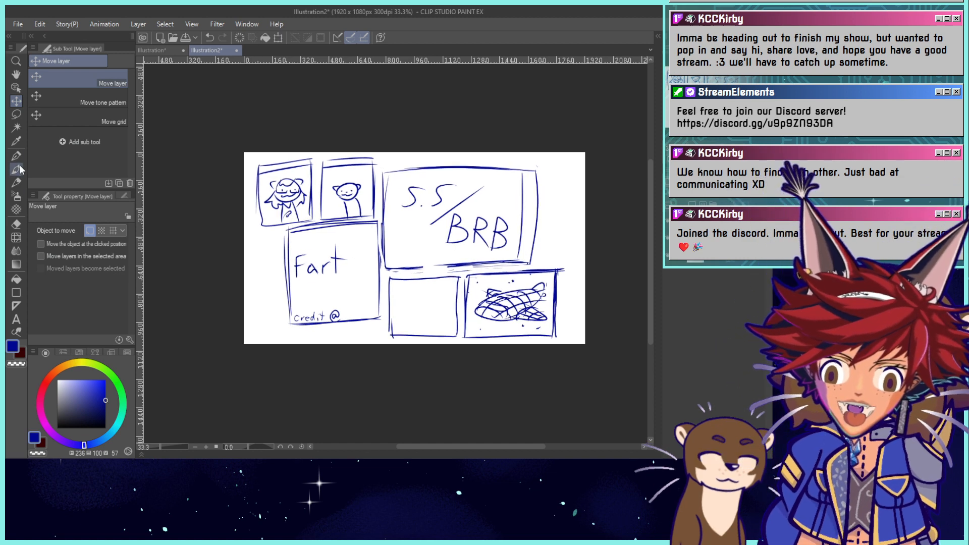
Switch to the Calligraphy pen and enlarge its brush size to about 36.
key(p)
click(88, 140)
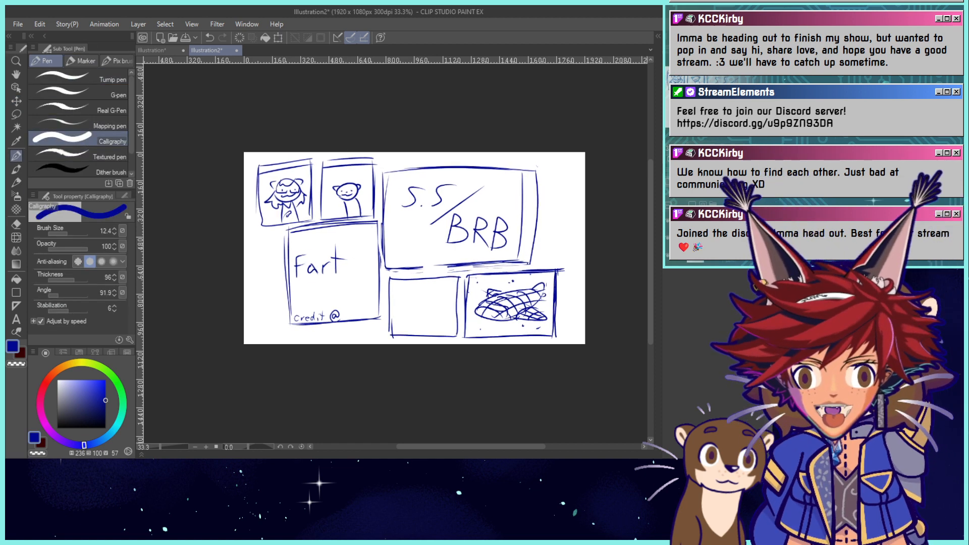
click(72, 235)
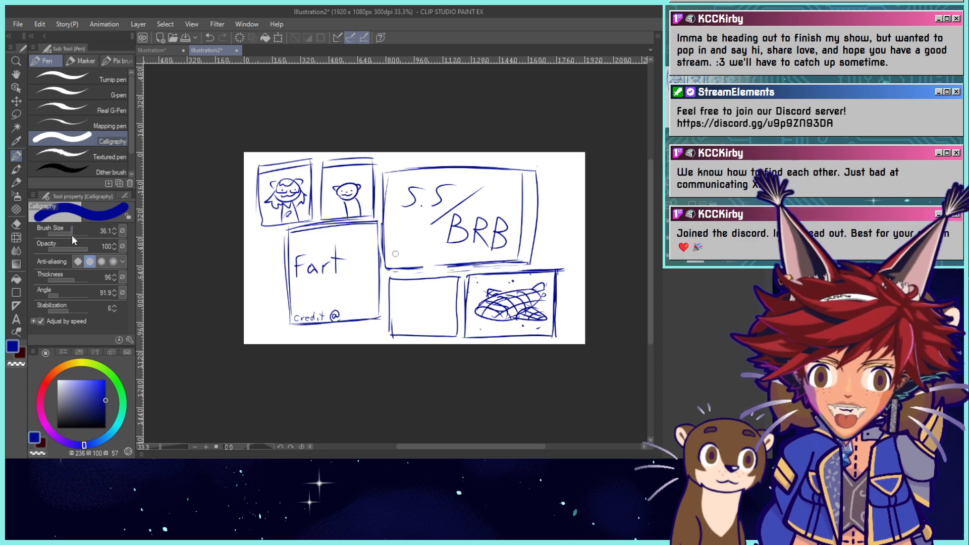
Try thick diagonal bands across the canvas's lower-left and upper-right corners with the Calligraphy pen.
mouse_move(256, 165)
mouse_down()
mouse_move(258, 224)
mouse_move(283, 227)
mouse_up()
key(ctrl+z)
drag(233, 184, 352, 391)
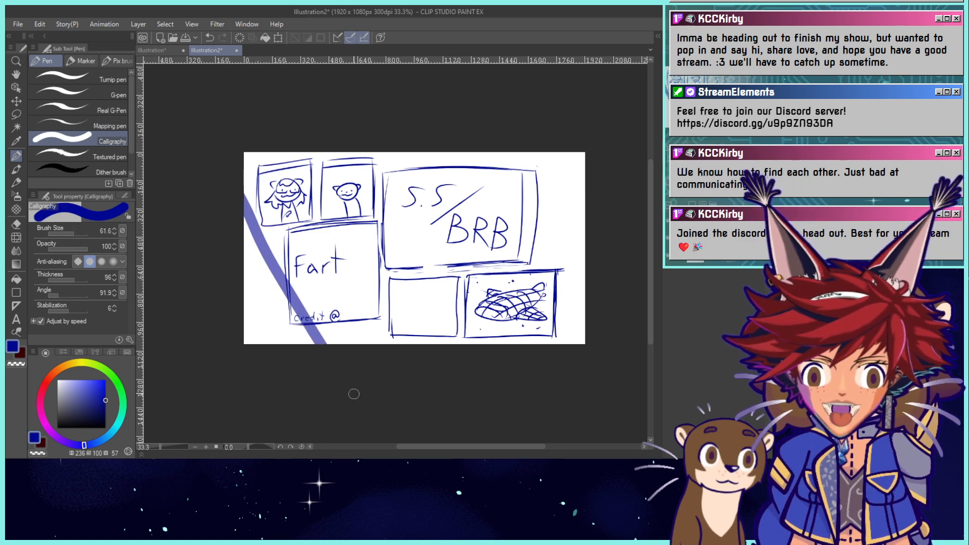
key(ctrl+z)
key(ctrl+y)
drag(427, 130, 568, 261)
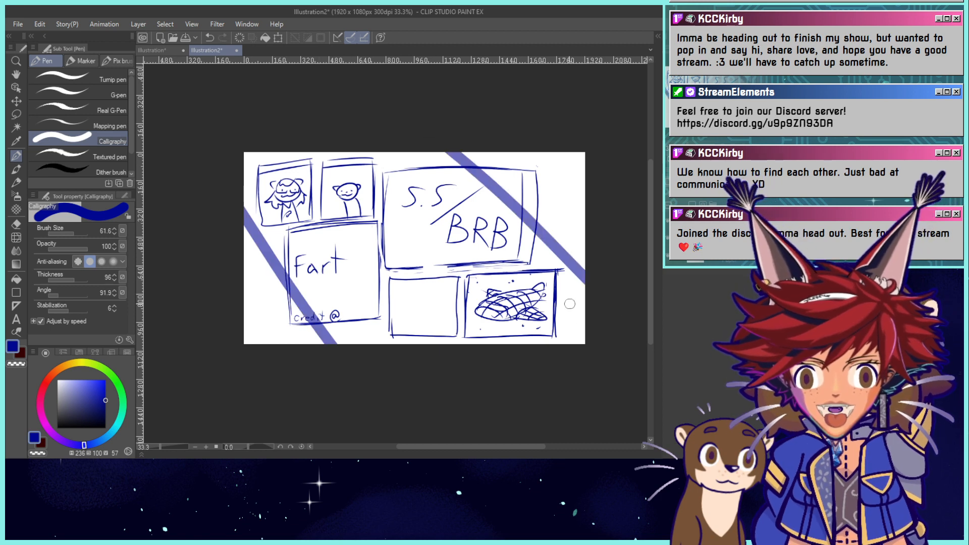
key(ctrl+z)
key(ctrl+z)
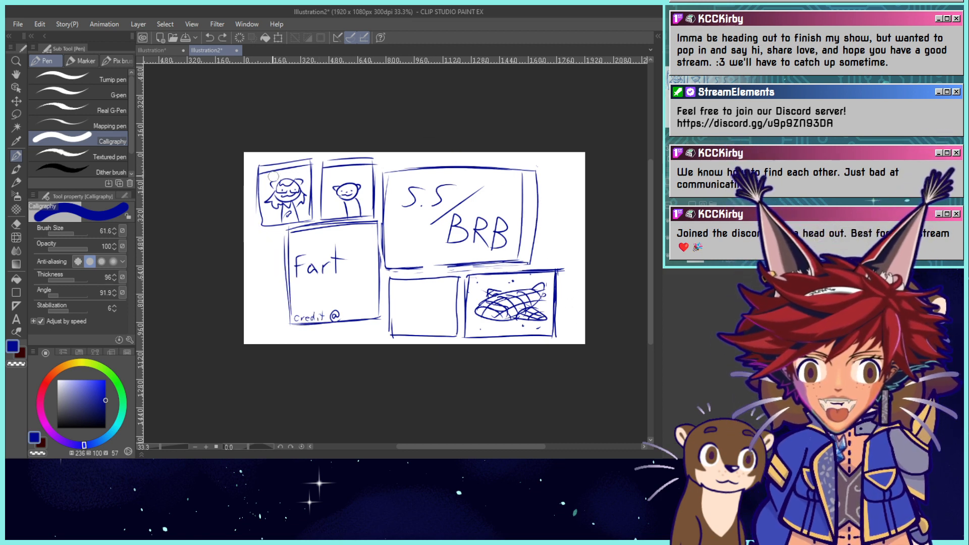
Trace thick frames around the character, "Fart", "S.S/BRB", empty and fish boxes, including their dividers, with the Calligraphy pen at size 61.6.
mouse_move(254, 165)
mouse_down()
mouse_move(255, 227)
mouse_move(255, 179)
mouse_move(259, 227)
mouse_move(379, 185)
mouse_move(379, 161)
mouse_up()
key(ctrl+z)
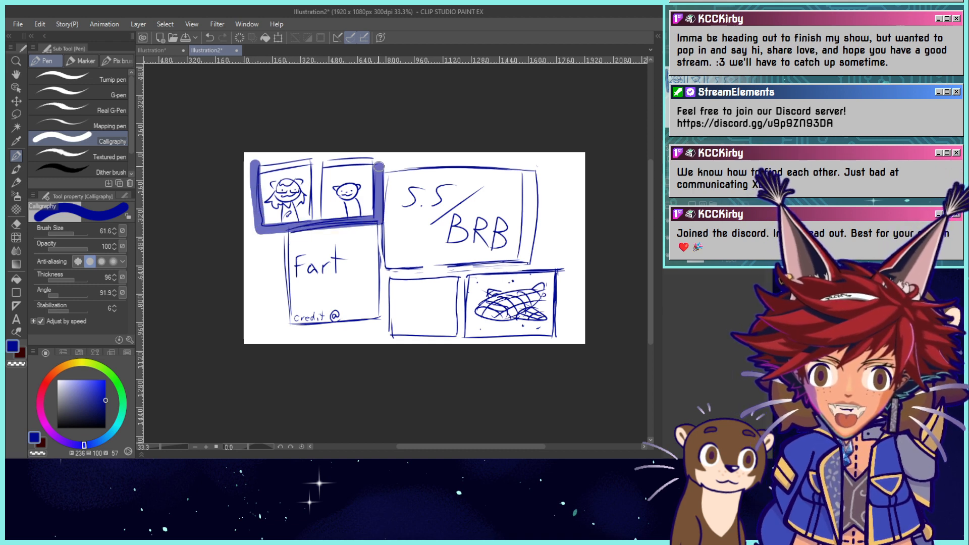
mouse_move(254, 165)
mouse_down()
mouse_move(377, 162)
mouse_move(317, 219)
mouse_move(284, 231)
mouse_move(294, 328)
mouse_move(284, 231)
mouse_move(290, 326)
mouse_move(383, 323)
mouse_move(384, 198)
mouse_up()
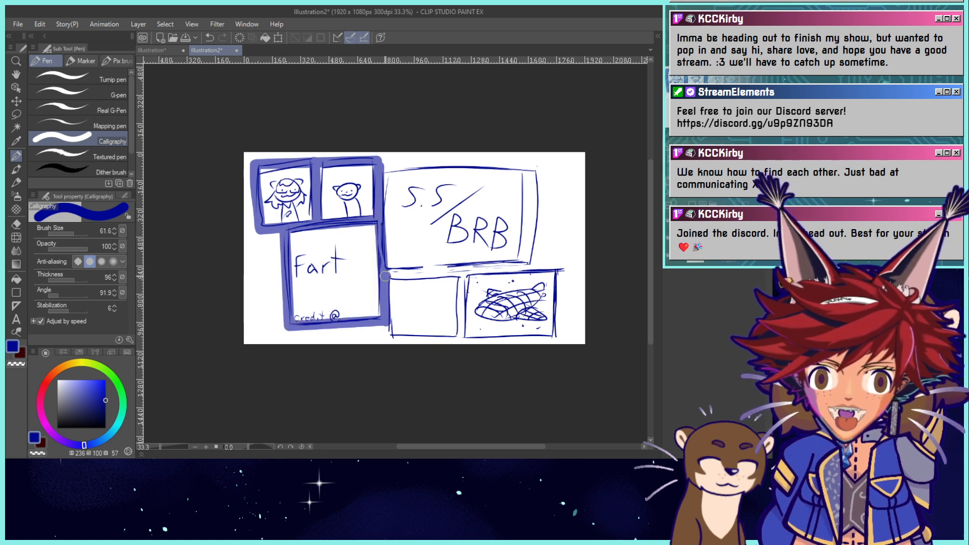
mouse_move(384, 276)
mouse_down()
mouse_move(540, 266)
mouse_move(540, 168)
mouse_move(379, 168)
mouse_up()
mouse_move(534, 267)
mouse_down()
mouse_move(562, 267)
mouse_move(559, 338)
mouse_move(385, 342)
mouse_move(383, 320)
mouse_up()
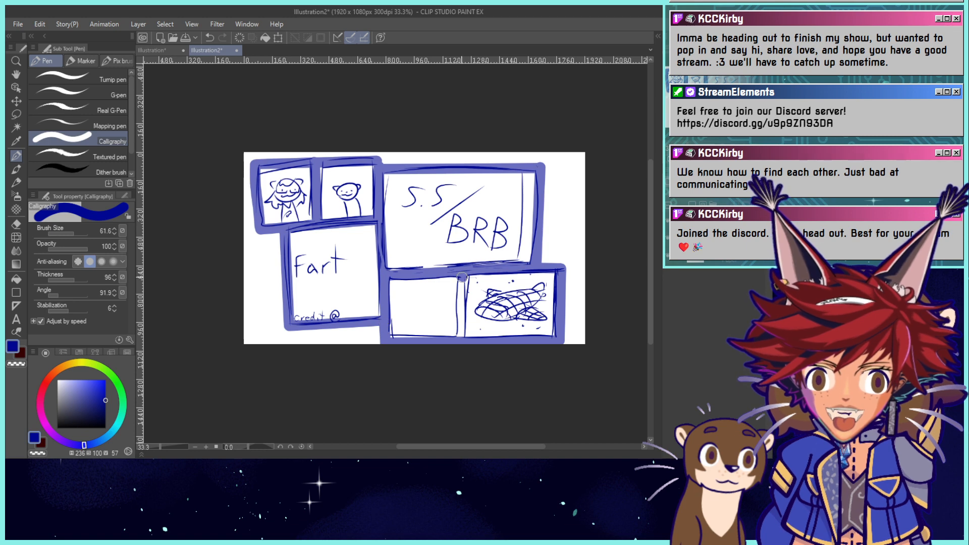
drag(462, 277, 461, 338)
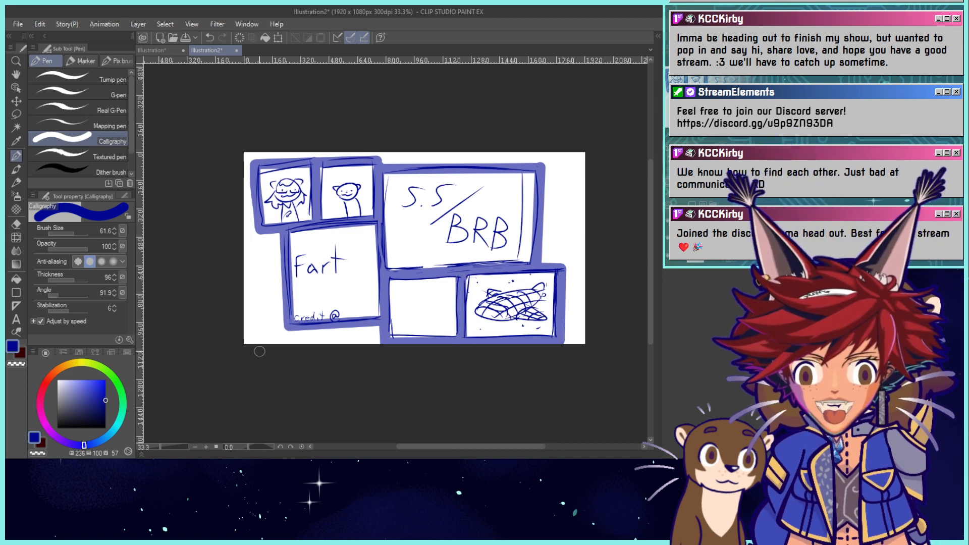
Draw a thick vertical squiggle between the canvas's left edge and the "Fart" box, and undo a trial stroke on the opposite side.
drag(259, 318, 262, 249)
drag(565, 169, 573, 255)
key(ctrl+z)
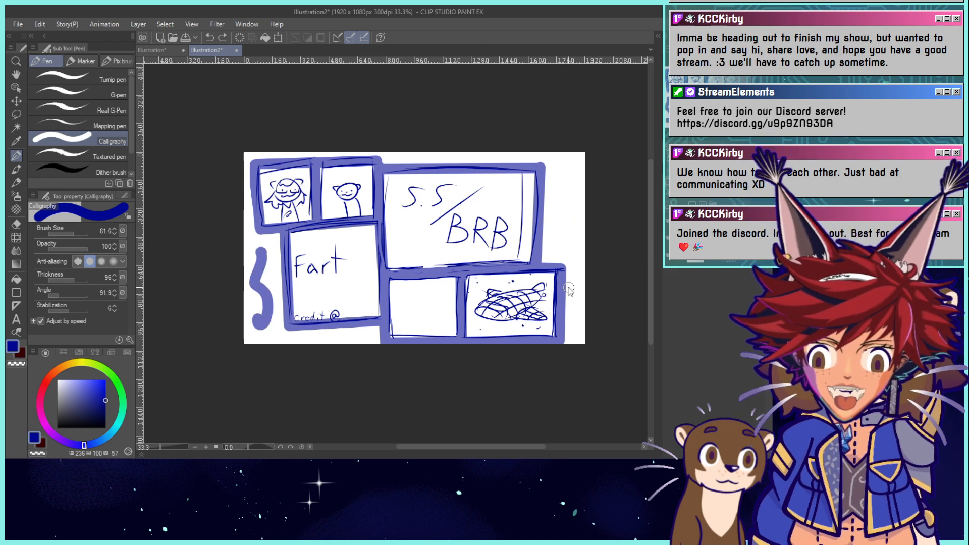
Undo the thick squiggle beside the "Fart" box, and scale the whole box layout down slightly within the canvas.
key(ctrl+z)
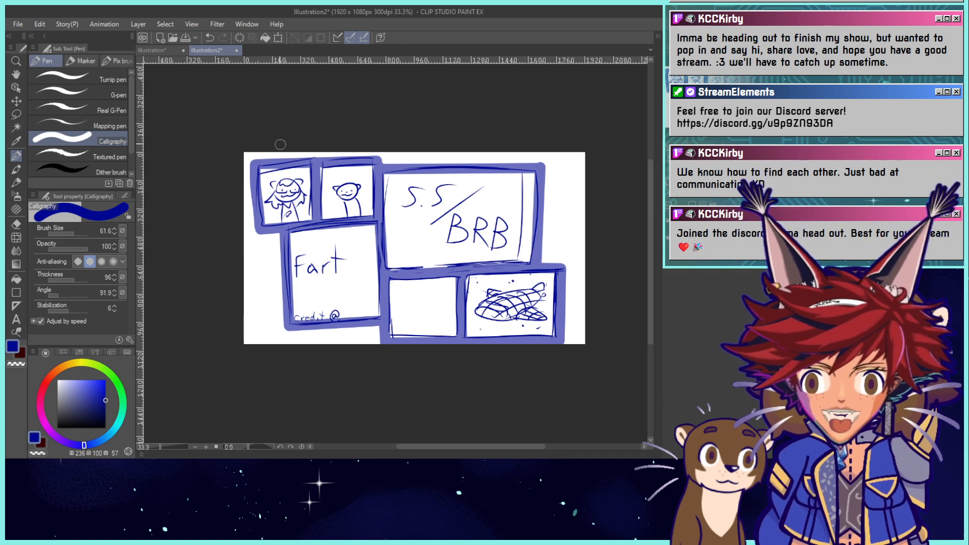
click(278, 38)
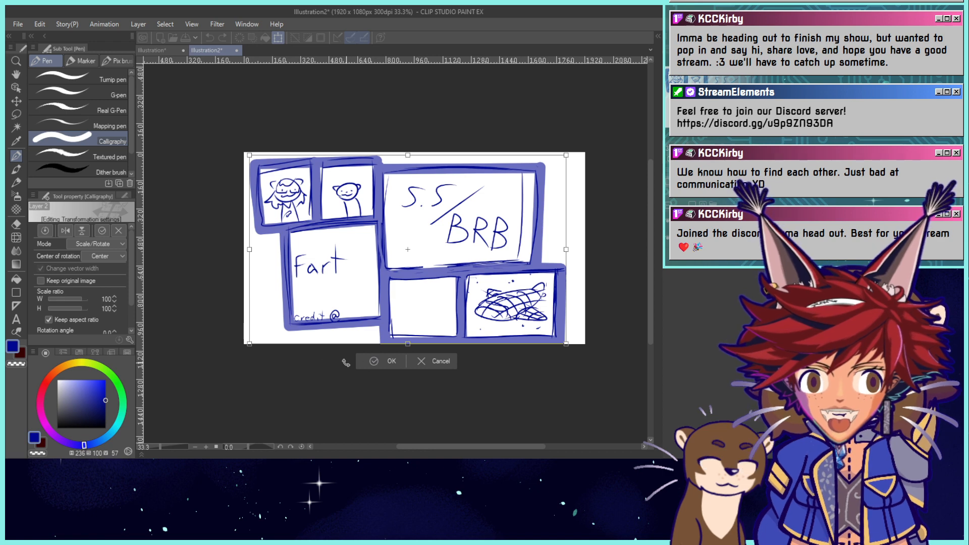
drag(249, 342, 262, 327)
drag(503, 308, 499, 308)
click(372, 353)
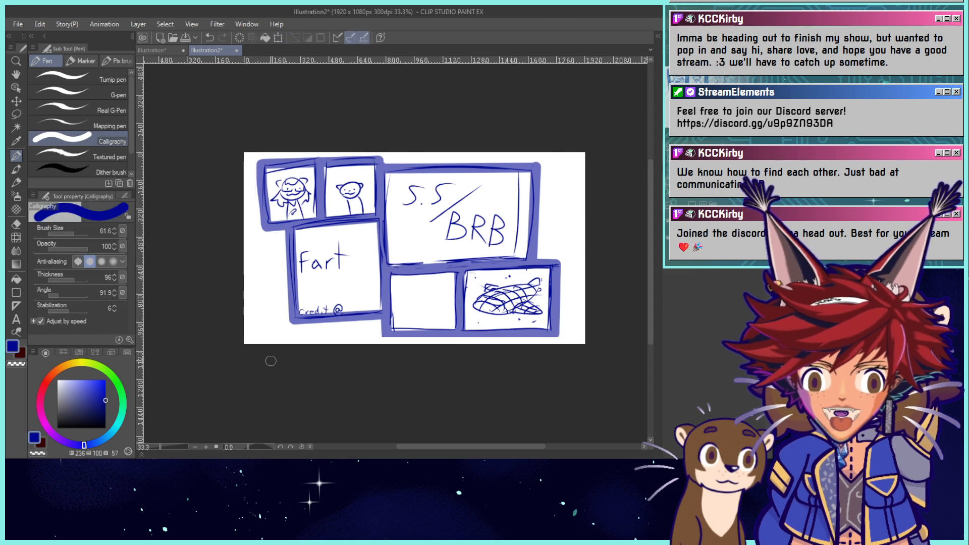
Sample the frames' lighter blue and paint a solid desk surface along the canvas's lower edge, beneath all the boxes.
alt+click(402, 332)
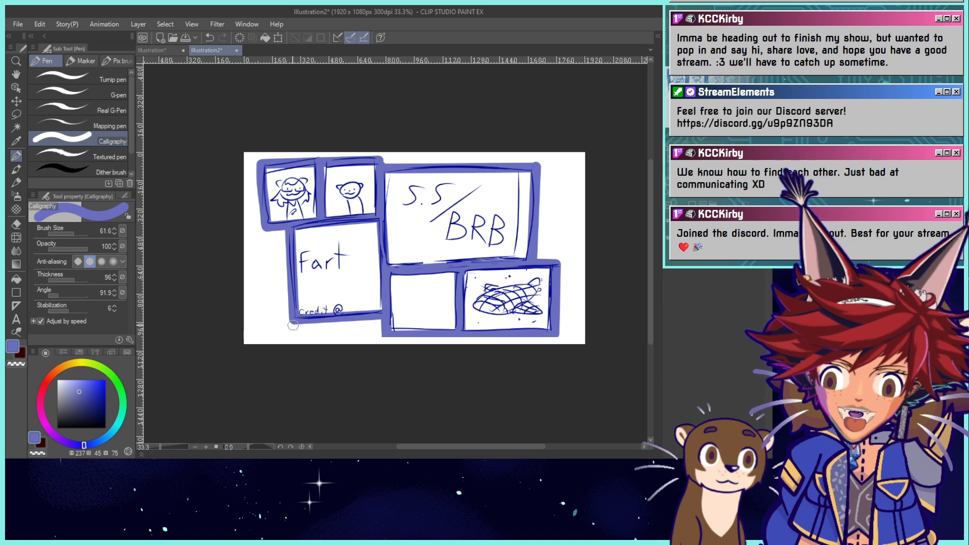
mouse_move(382, 328)
mouse_down()
mouse_move(289, 334)
mouse_move(240, 350)
mouse_move(389, 340)
mouse_move(278, 330)
mouse_move(247, 346)
mouse_move(273, 333)
mouse_up()
key(ctrl+z)
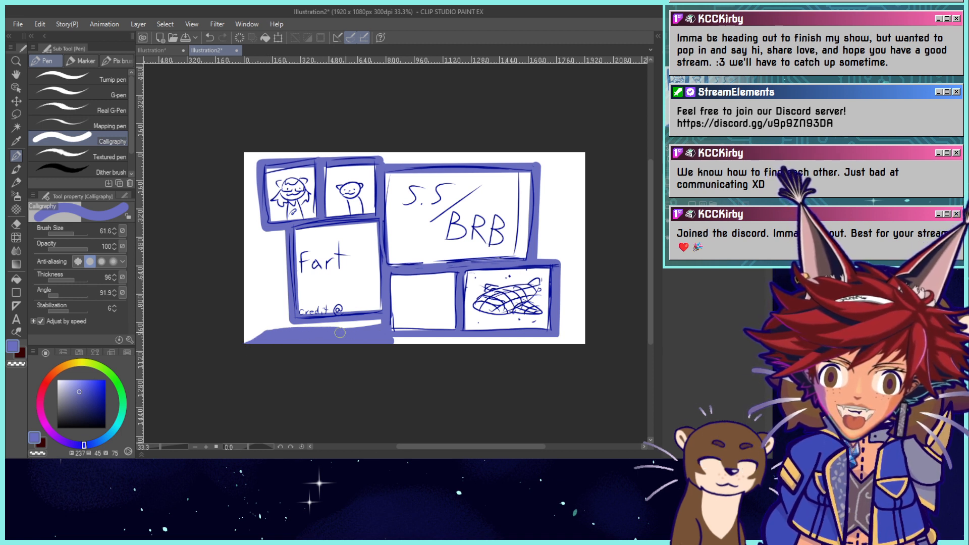
mouse_move(380, 328)
mouse_down()
mouse_move(312, 339)
mouse_move(491, 346)
mouse_move(391, 340)
mouse_move(561, 341)
mouse_move(534, 338)
mouse_move(554, 332)
mouse_move(585, 345)
mouse_up()
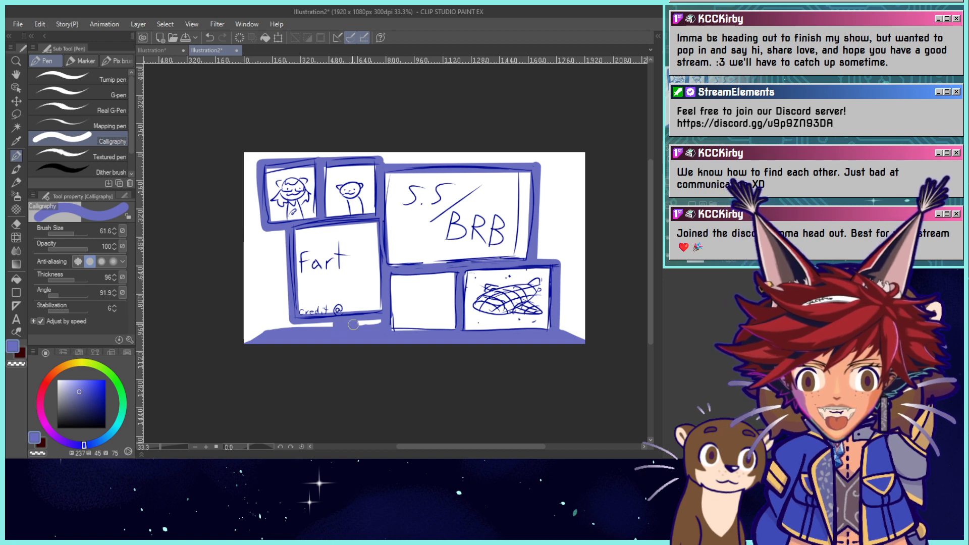
Reduce the Calligraphy brush size to 15 and draw cables hanging from the character boxes' frame along the "Fart" box's outer side.
drag(73, 231, 64, 231)
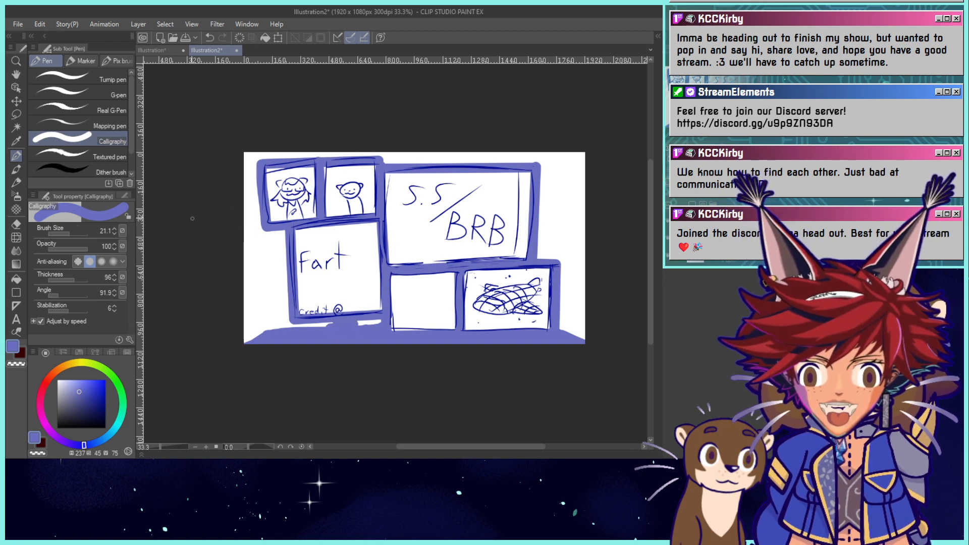
drag(277, 229, 285, 267)
key(ctrl+z)
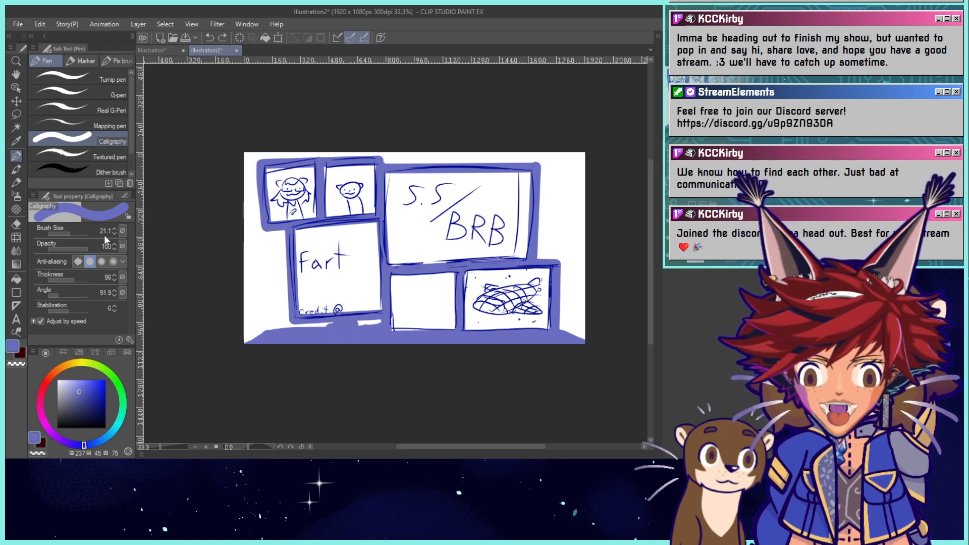
click(113, 234)
click(113, 234)
click(113, 233)
mouse_move(277, 230)
mouse_down()
mouse_move(287, 273)
mouse_move(273, 254)
mouse_move(272, 275)
mouse_up()
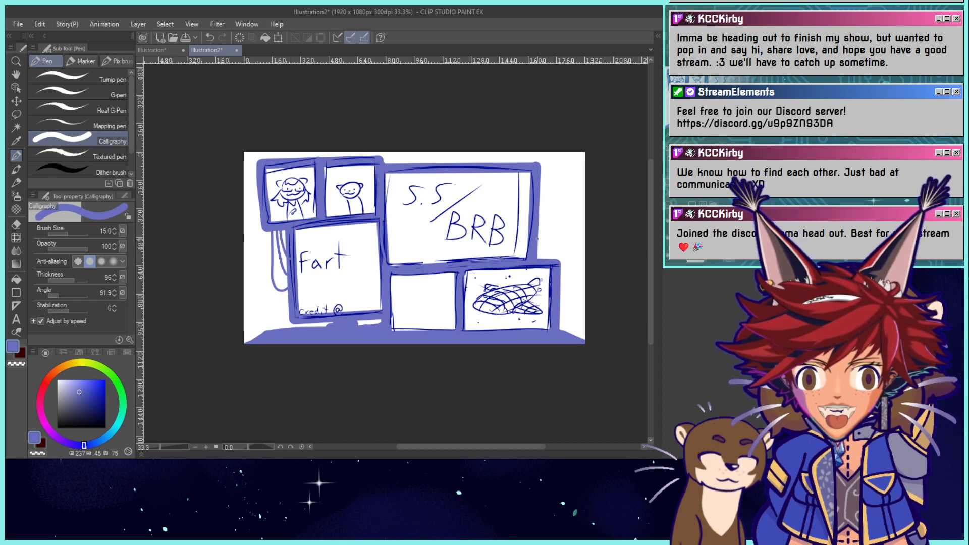
Draw a looping cable from the "S.S/BRB" frame to the fish box, and erase the extra vertical line inside the "S.S/BRB" box.
mouse_move(539, 239)
mouse_down()
mouse_move(568, 277)
mouse_move(540, 256)
mouse_move(563, 289)
mouse_up()
key(ctrl+z)
key(ctrl+z)
mouse_move(537, 252)
mouse_down()
mouse_move(563, 264)
mouse_move(561, 287)
mouse_up()
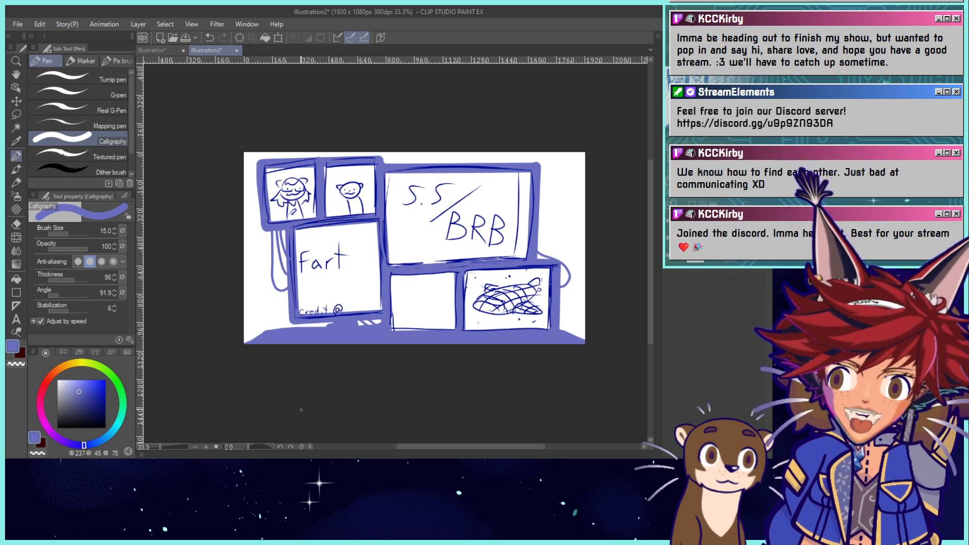
key(e)
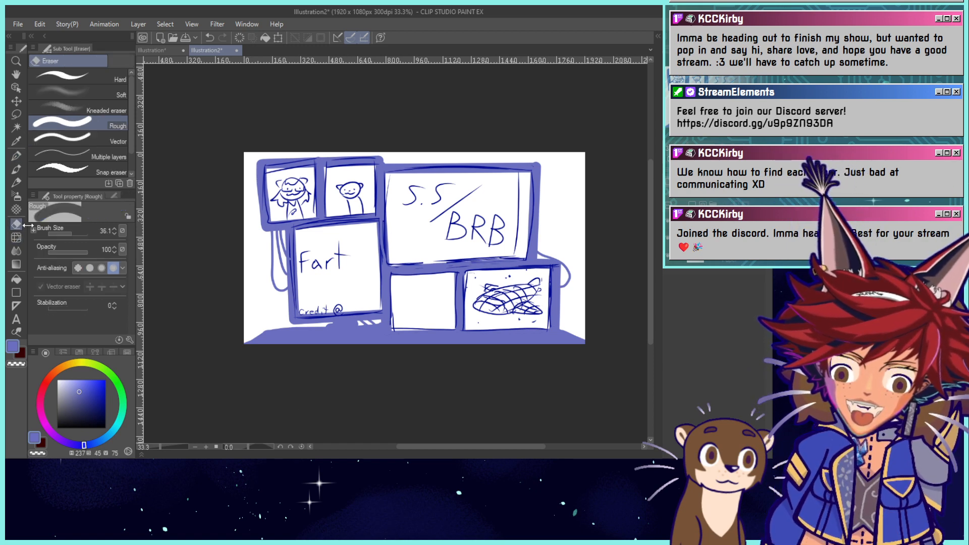
drag(518, 257, 518, 174)
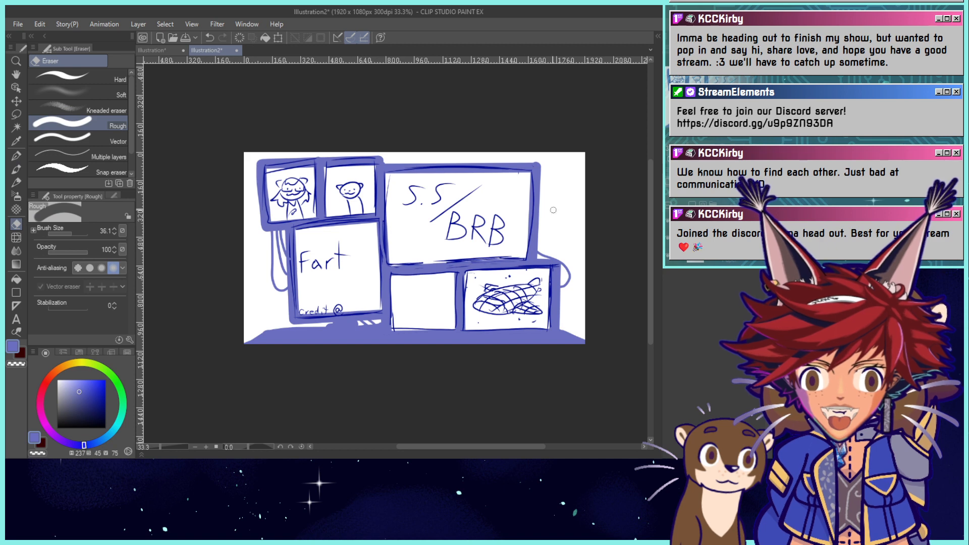
Return to the Calligraphy pen and pick dark blue from the color set, fitting the canvas to the view.
key(p)
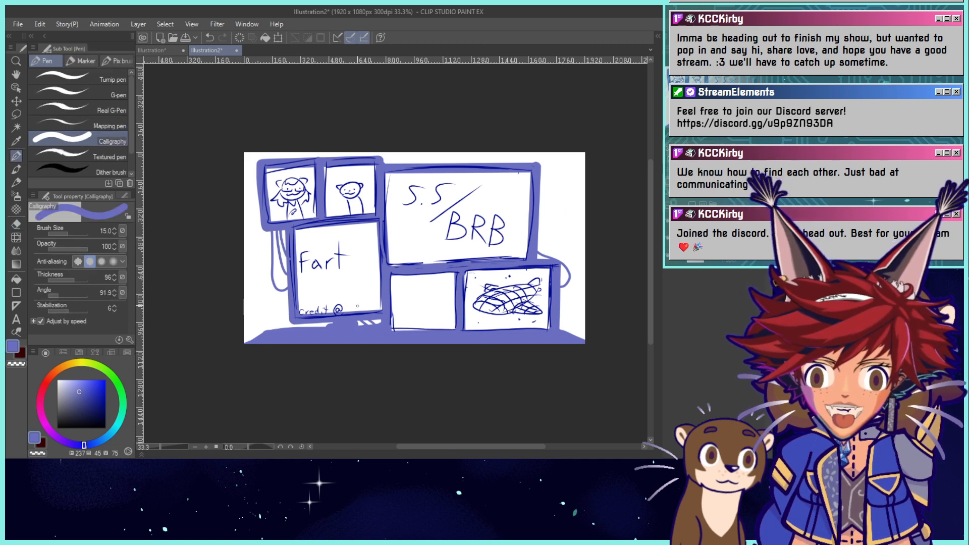
click(62, 352)
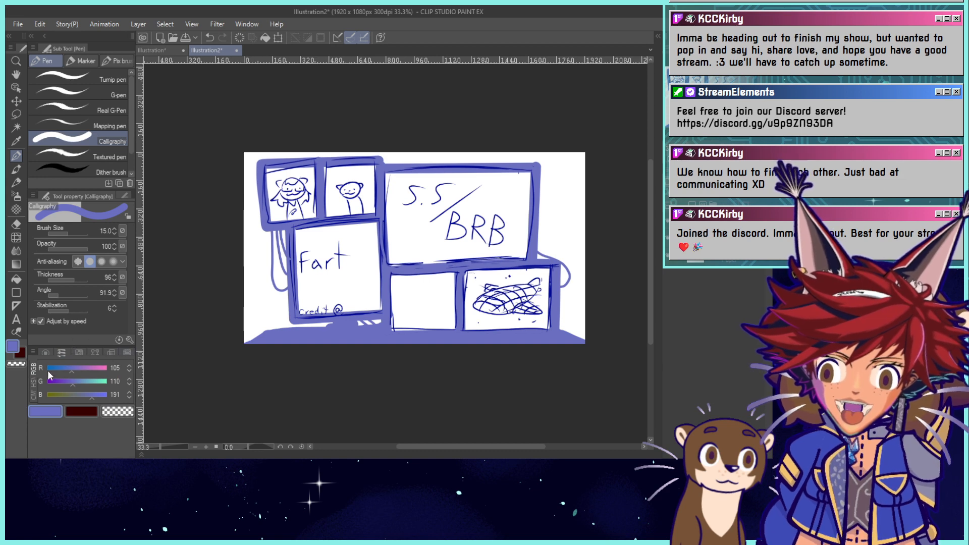
click(127, 352)
click(38, 362)
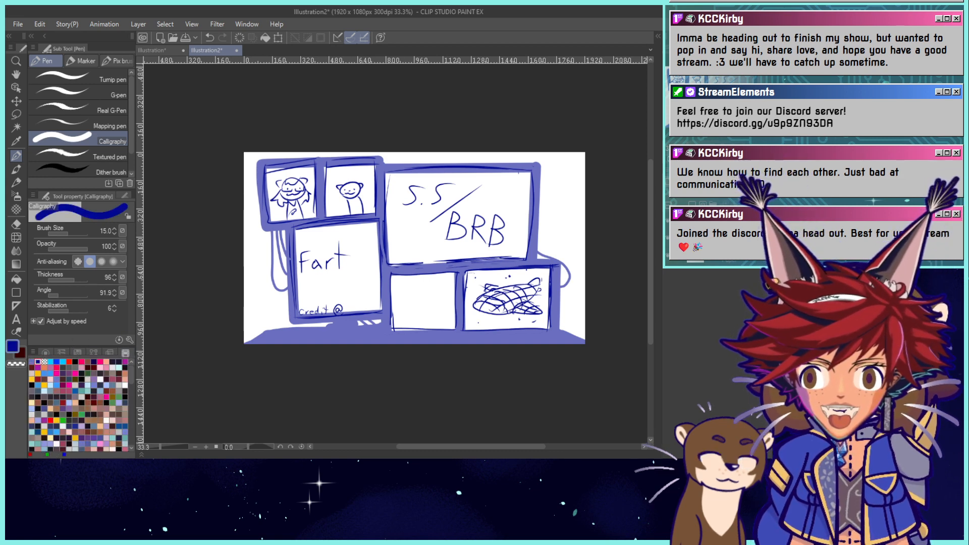
scroll(372, 312, up, 1)
drag(371, 312, 353, 305)
key(ctrl+0)
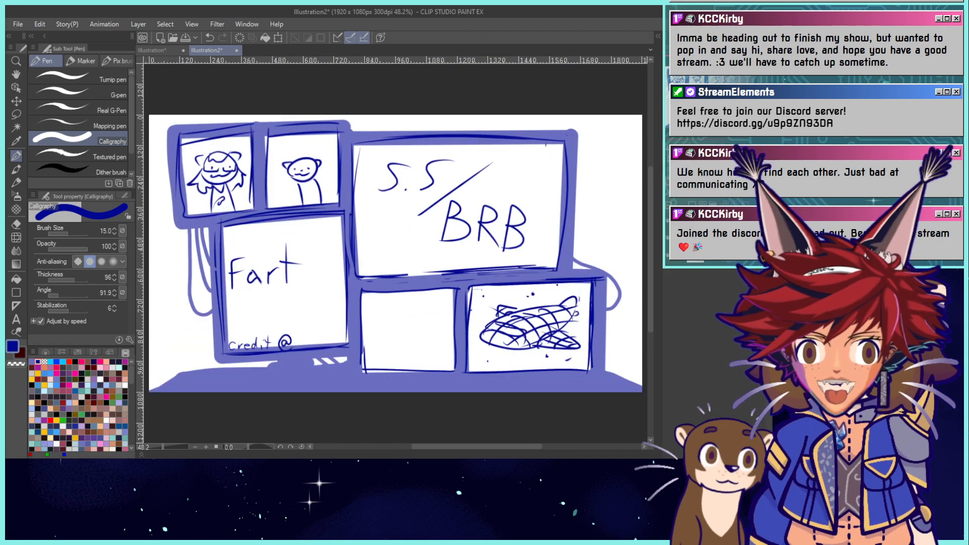
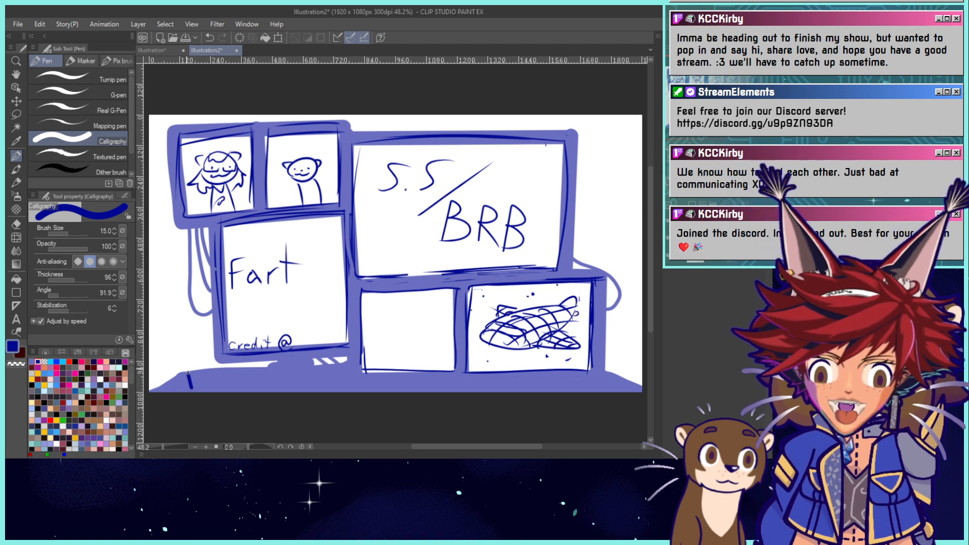
Try to sketch a lidded cup with a straw on the desk beside the "Fart" box.
mouse_move(188, 373)
mouse_down()
mouse_move(216, 335)
mouse_move(192, 388)
mouse_up()
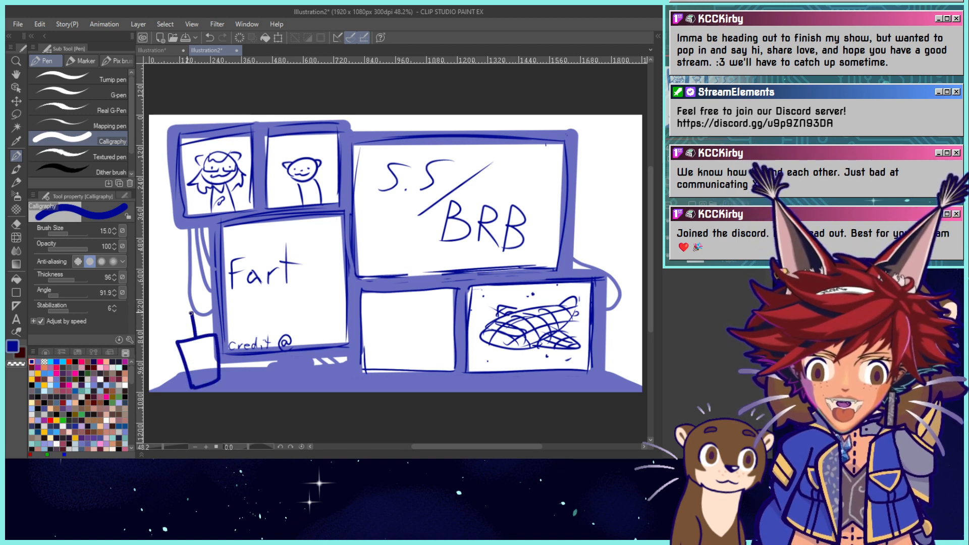
mouse_move(191, 313)
mouse_down()
mouse_move(180, 351)
mouse_move(221, 341)
mouse_up()
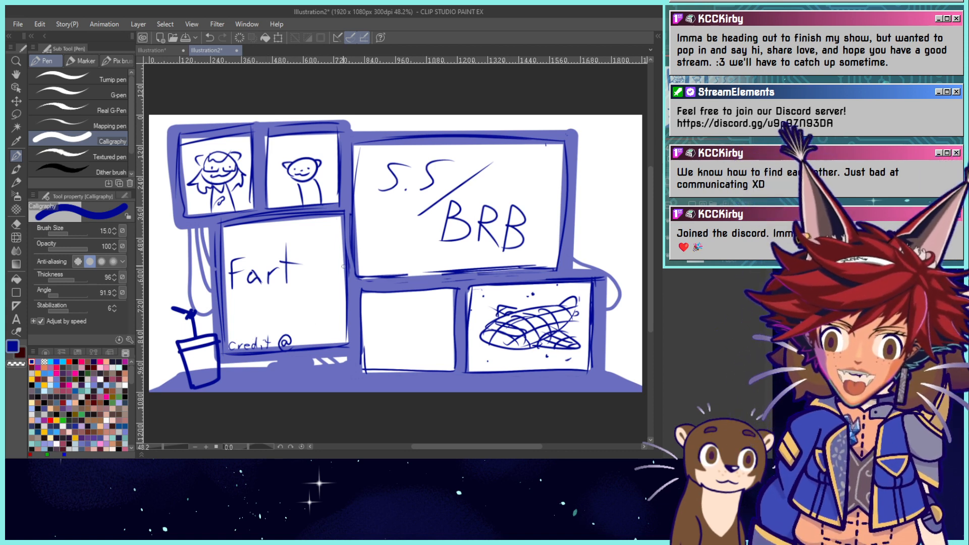
key(ctrl+z)
key(ctrl+z)
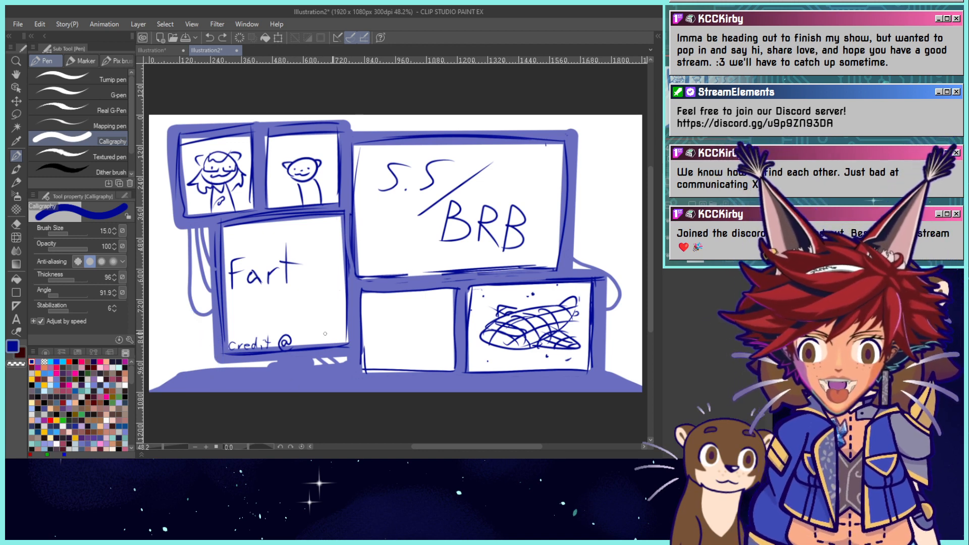
Outline the stand under the "Fart" monitor and the lower edge of the empty and fish boxes in dark blue, touching up with lighter blue.
mouse_move(278, 361)
mouse_down()
mouse_move(255, 372)
mouse_move(327, 368)
mouse_move(264, 382)
mouse_move(330, 355)
mouse_move(387, 380)
mouse_move(607, 377)
mouse_up()
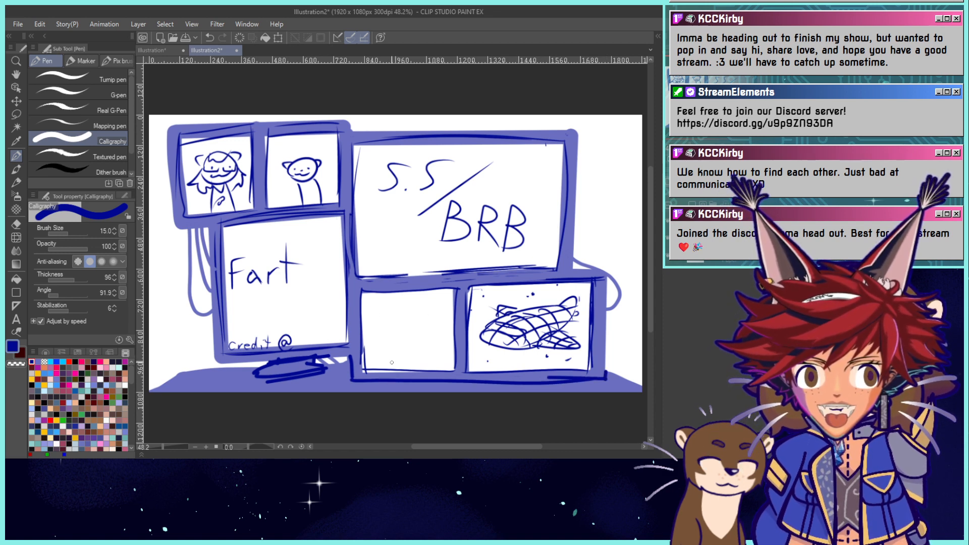
mouse_move(308, 356)
mouse_down()
mouse_move(274, 365)
mouse_move(333, 350)
mouse_move(256, 362)
mouse_move(332, 353)
mouse_up()
alt+click(332, 348)
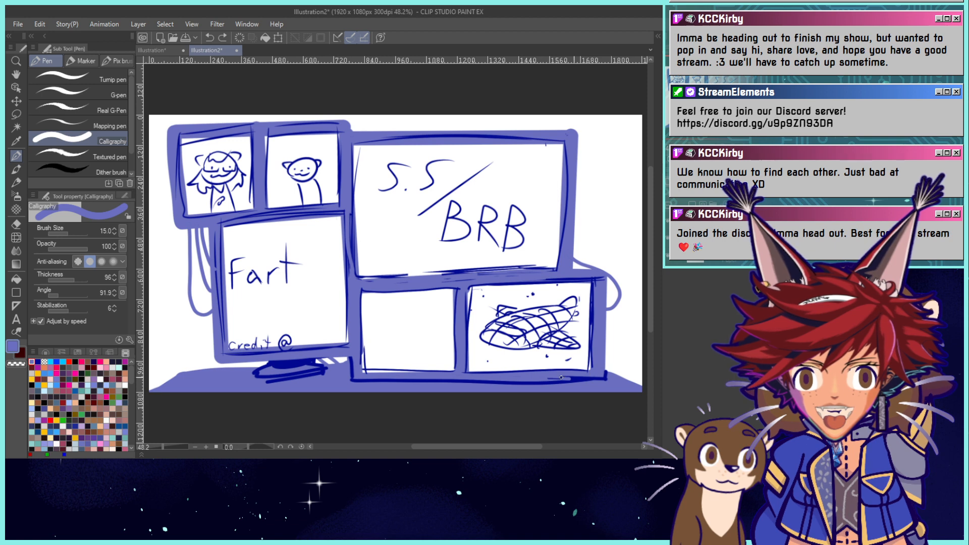
drag(561, 377, 594, 379)
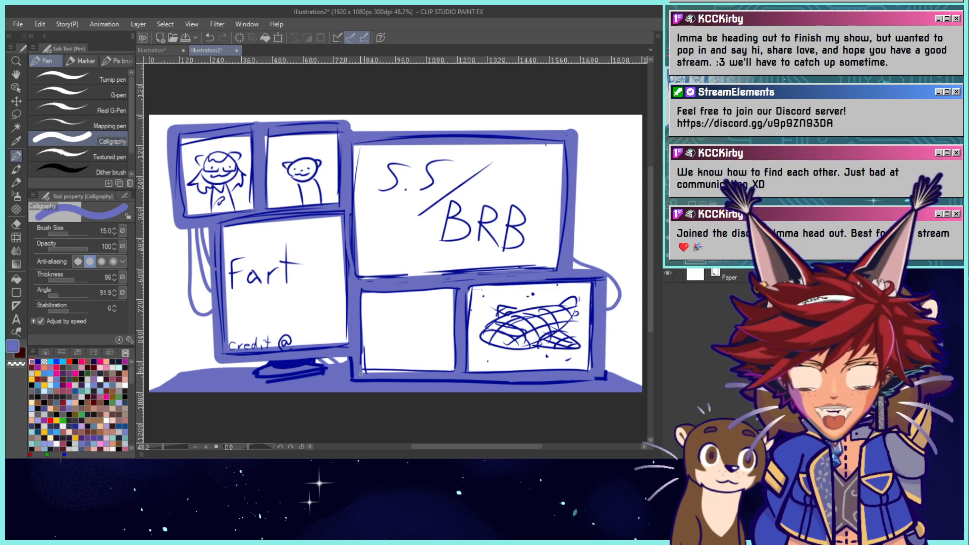
Fill the background layer with dark blue and lower its opacity to about 66%.
click(32, 362)
click(266, 38)
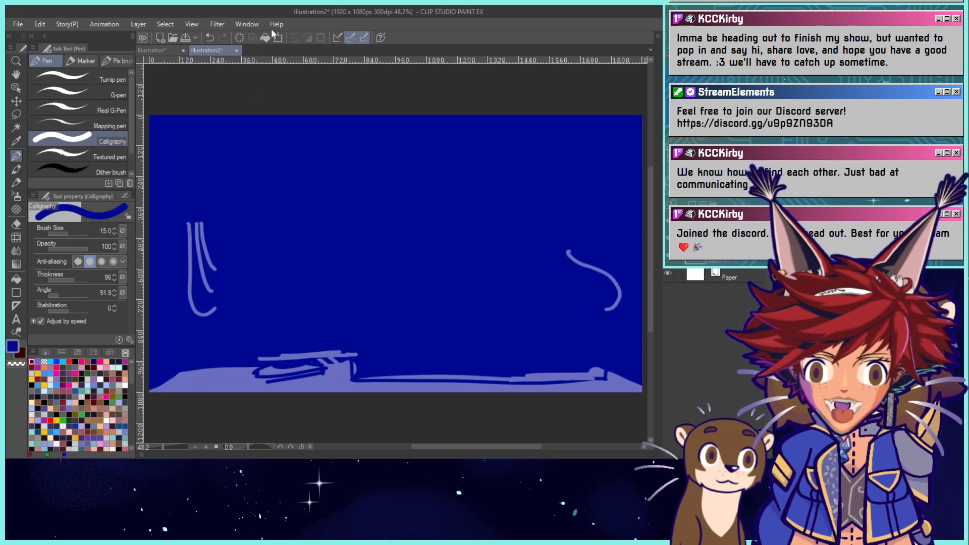
drag(747, 180, 731, 181)
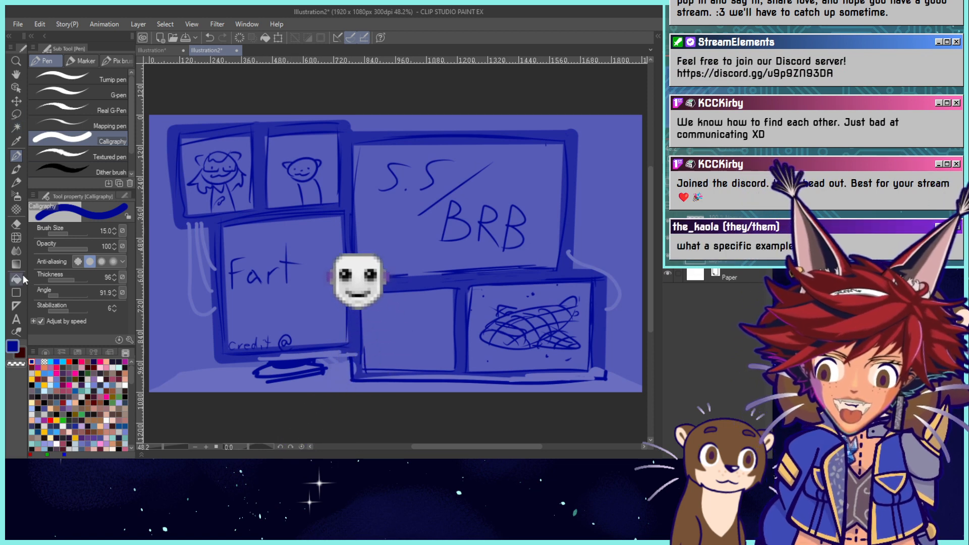
Select the area of both character boxes with a rectangular selection and clear the blue tint inside it.
click(19, 278)
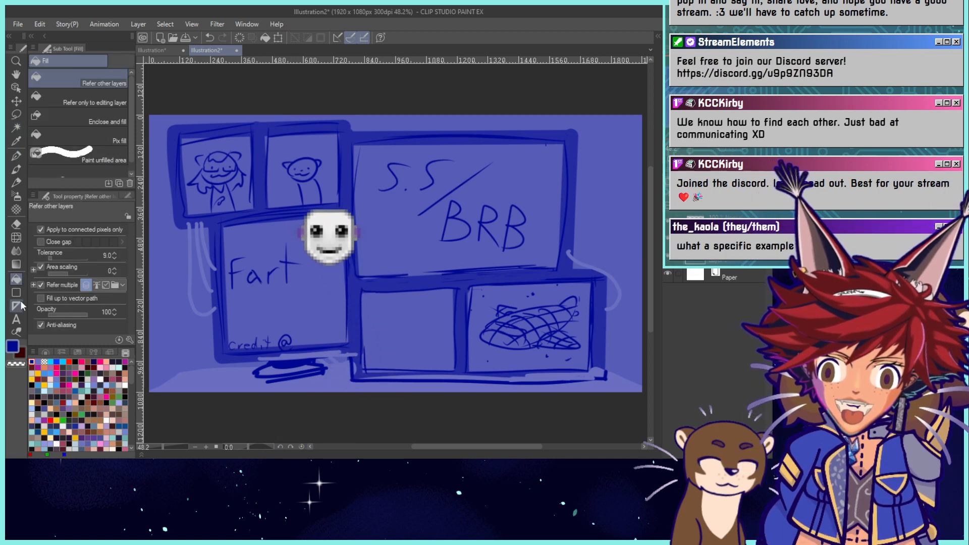
click(16, 114)
click(50, 89)
drag(178, 130, 345, 217)
click(245, 234)
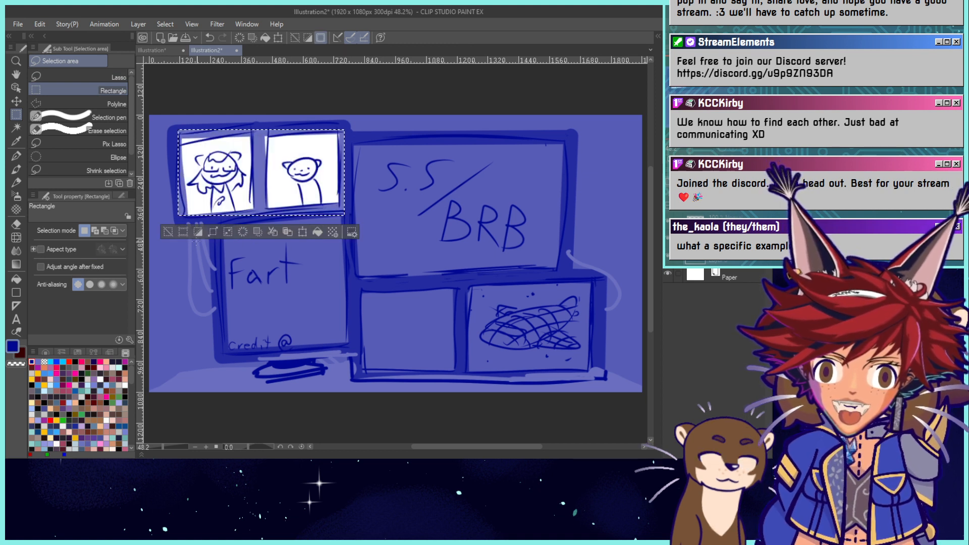
Clear the blue tint from the "Fart" box with a rectangular selection, and deselect.
click(223, 250)
drag(219, 220, 351, 349)
click(269, 365)
click(194, 369)
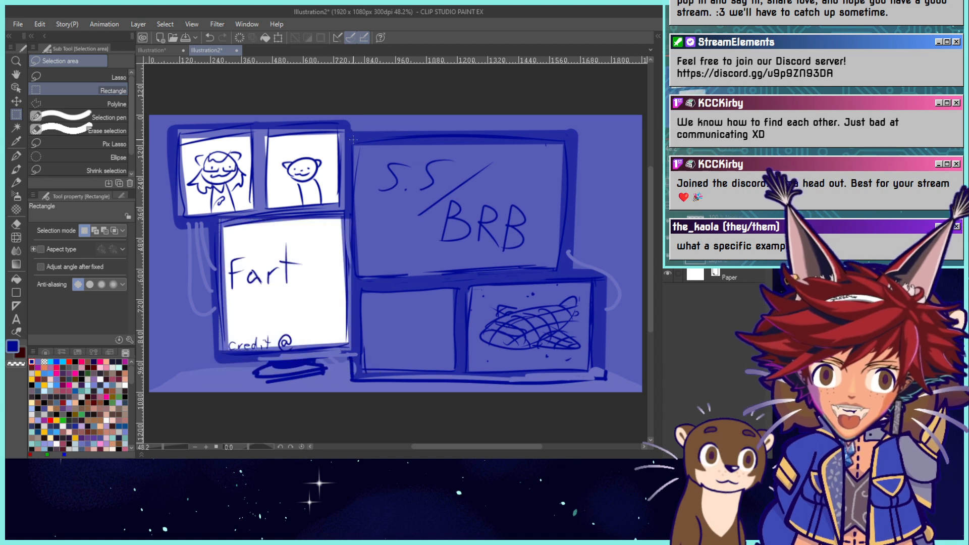
Try a rectangular selection around the "S.S/BRB" box, and undo the tint clearing in the "Fart" and character boxes.
drag(350, 139, 564, 280)
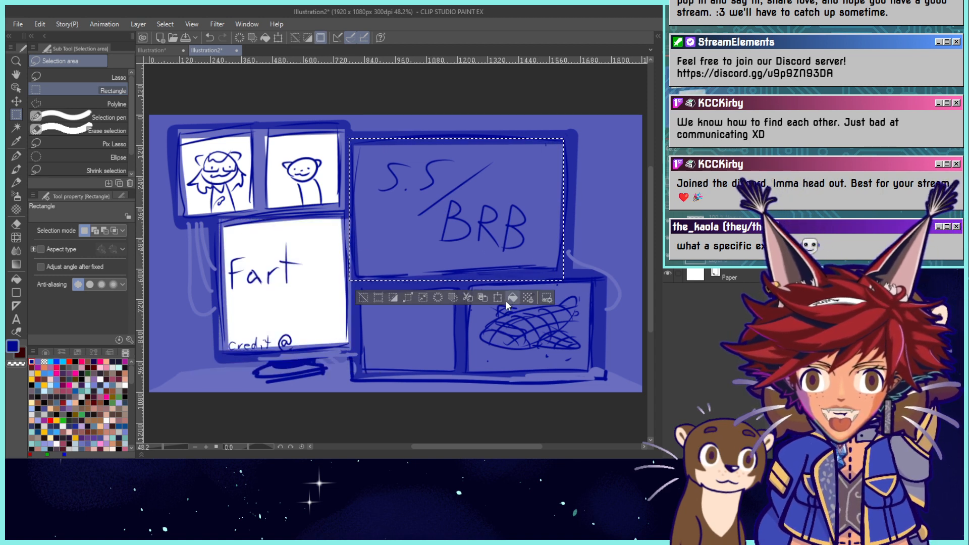
click(369, 298)
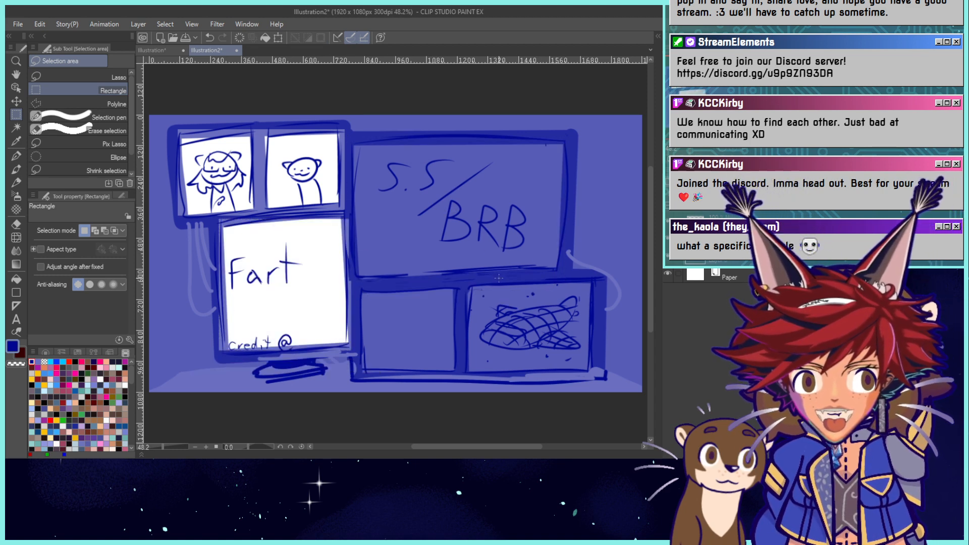
key(ctrl+z)
key(ctrl+z)
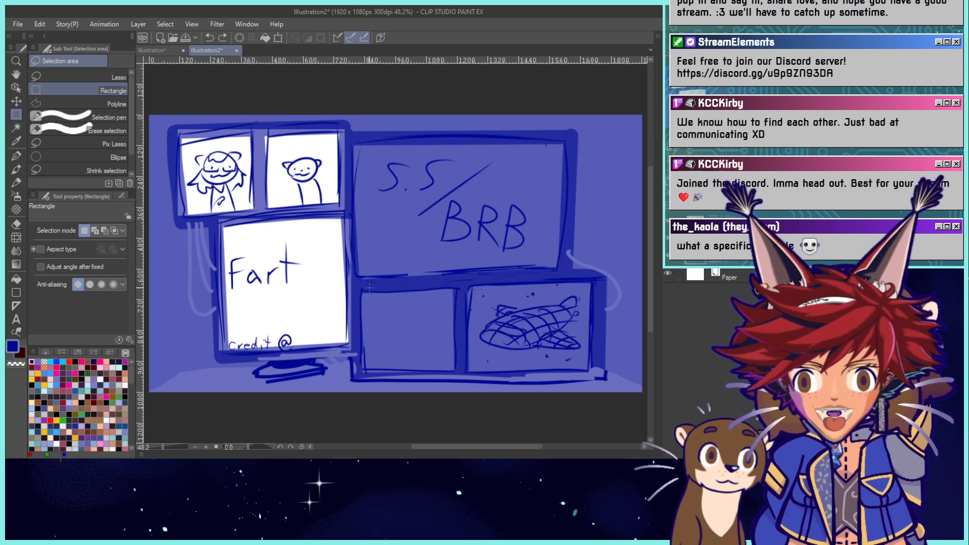
key(ctrl+z)
key(ctrl+z)
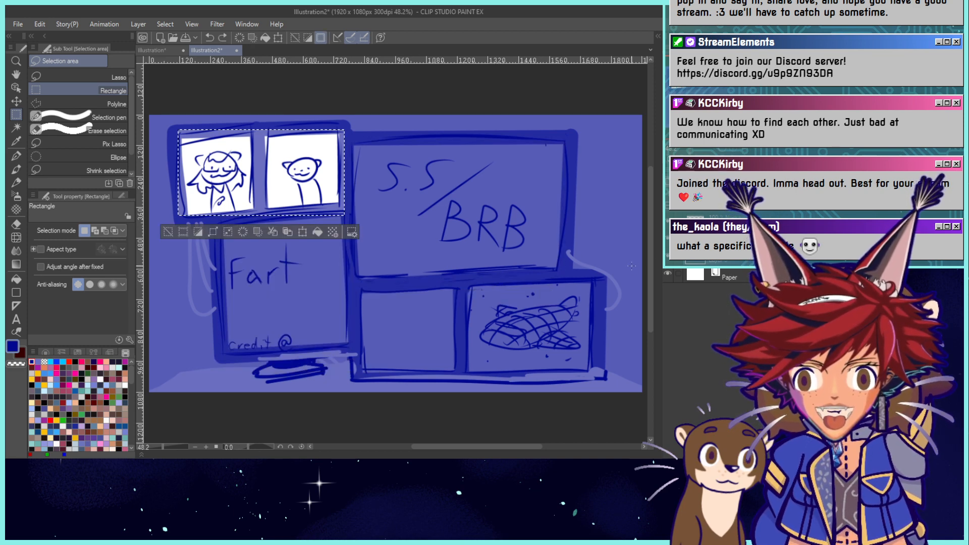
click(621, 294)
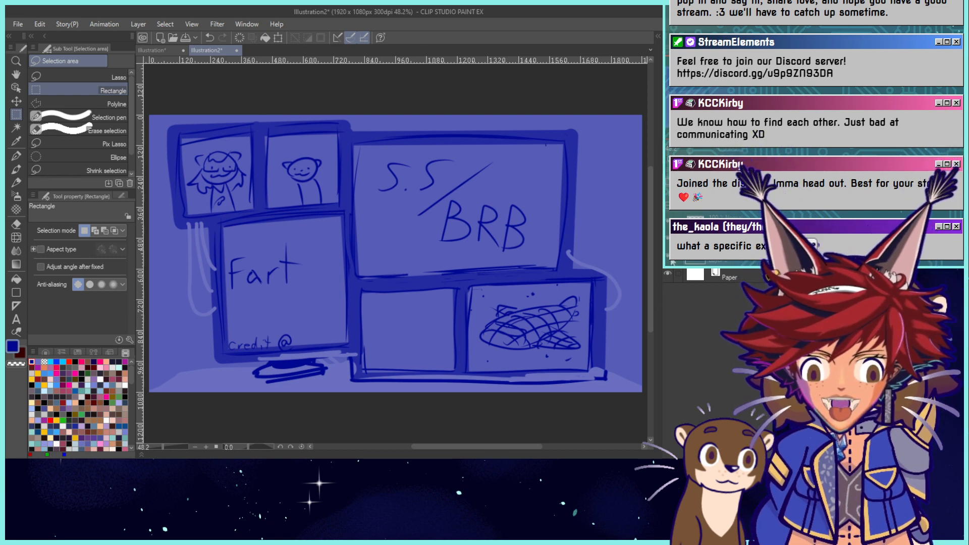
Hide the dark blue fill layer and add a new layer above it.
key(ctrl+z)
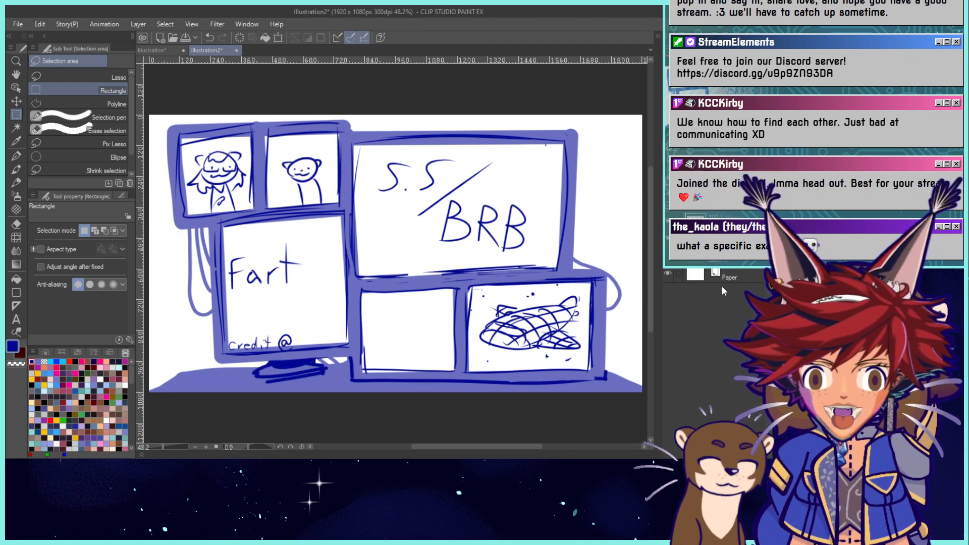
key(ctrl+shift+n)
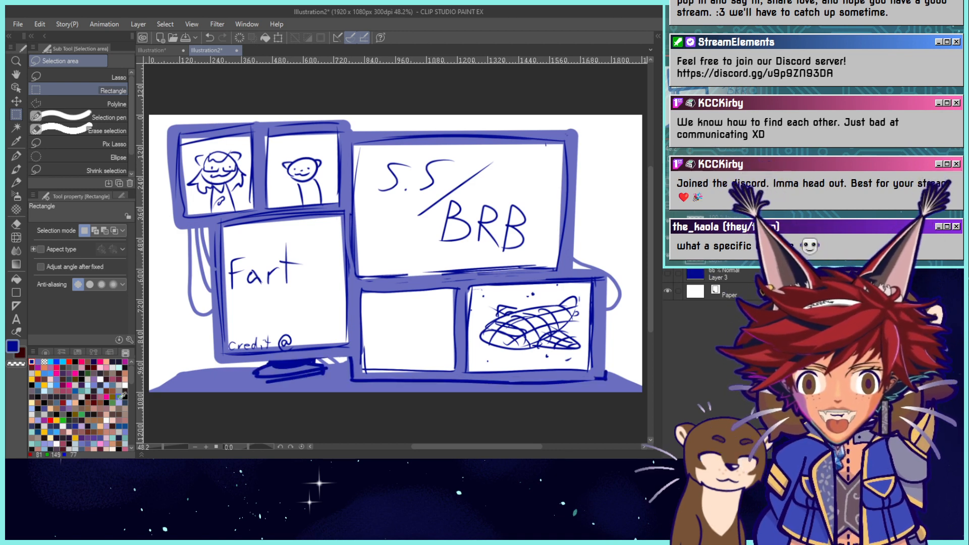
Clear the white around the monitors, inside the cable gaps and beside the monitor stand with a transparent fill.
click(46, 351)
drag(75, 398, 34, 294)
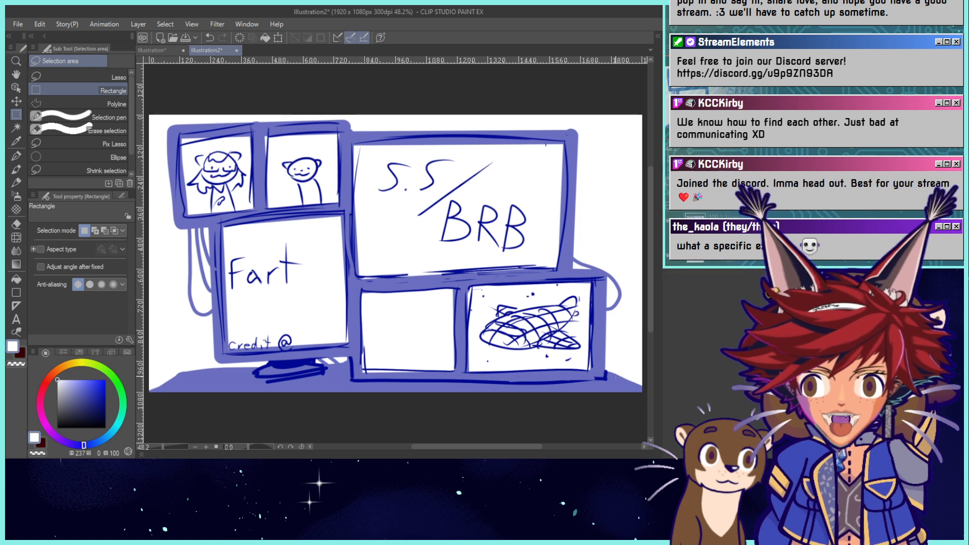
click(20, 363)
click(16, 279)
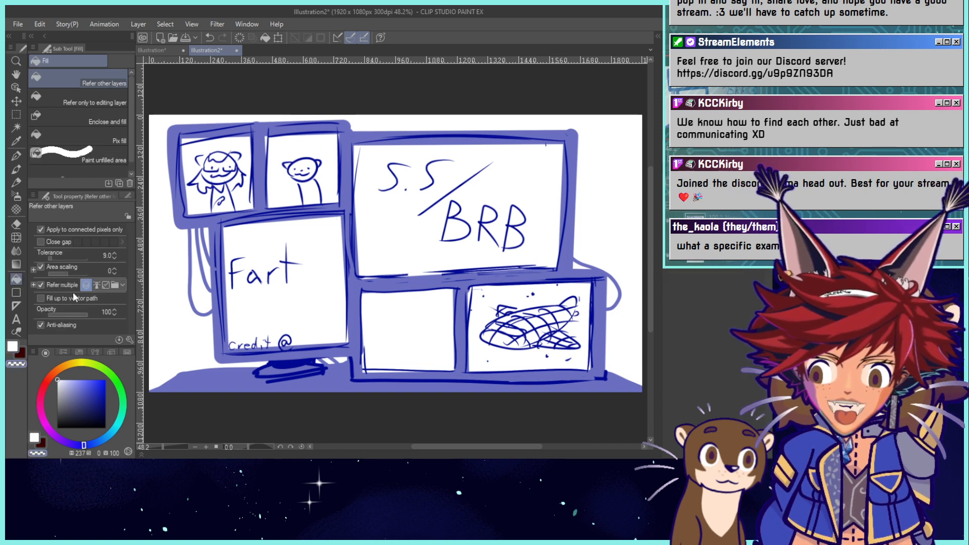
click(621, 225)
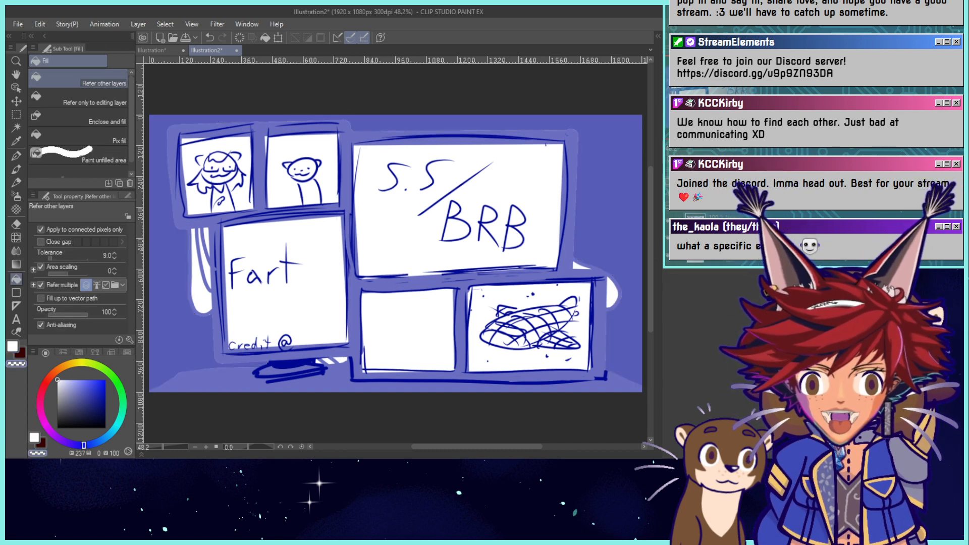
click(614, 286)
click(583, 264)
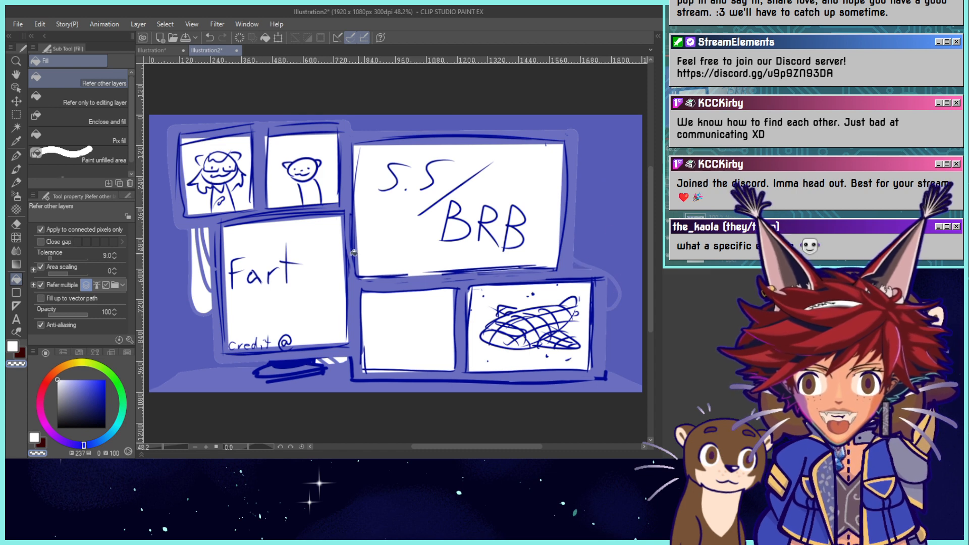
click(209, 265)
click(209, 230)
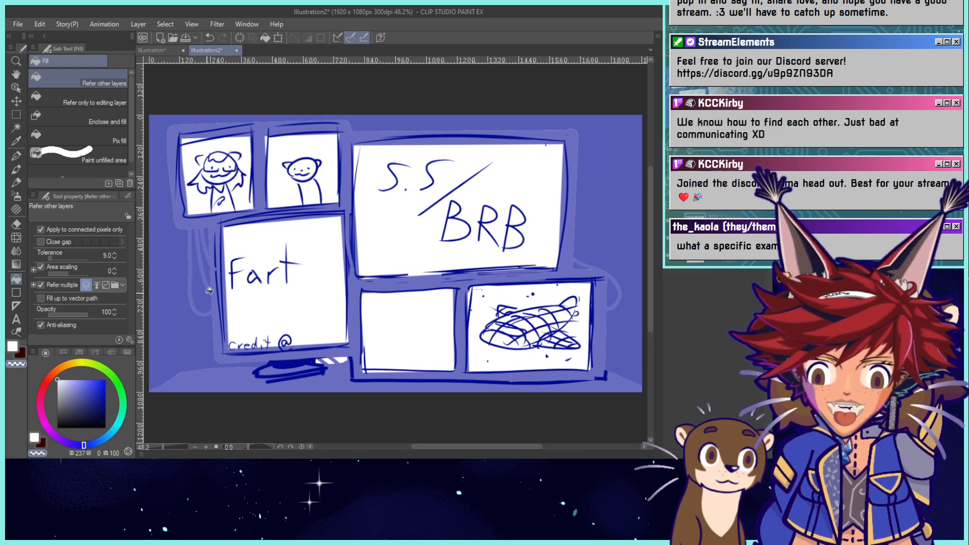
click(319, 360)
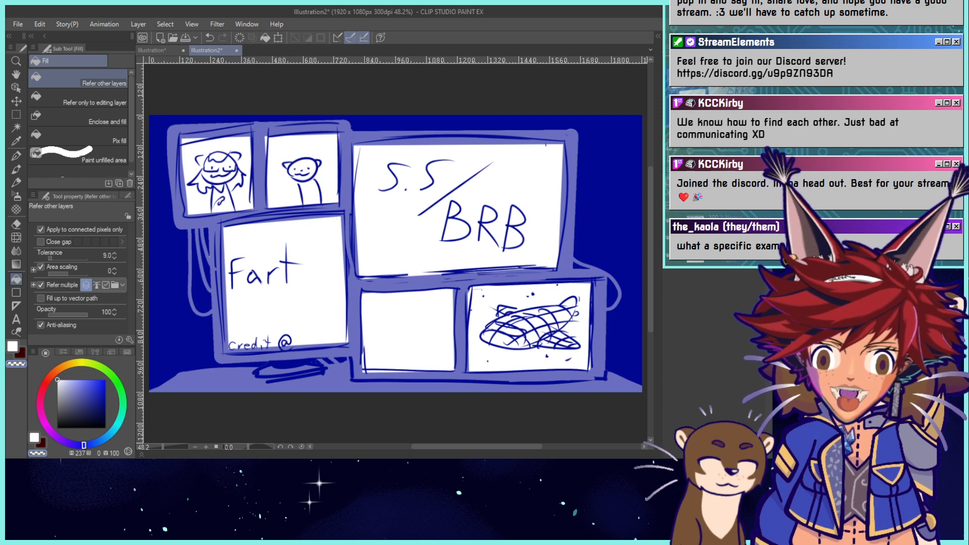
Dot small white stars over the dark blue background around the monitors with the Calligraphy pen at size 15.
scroll(395, 253, down, 2)
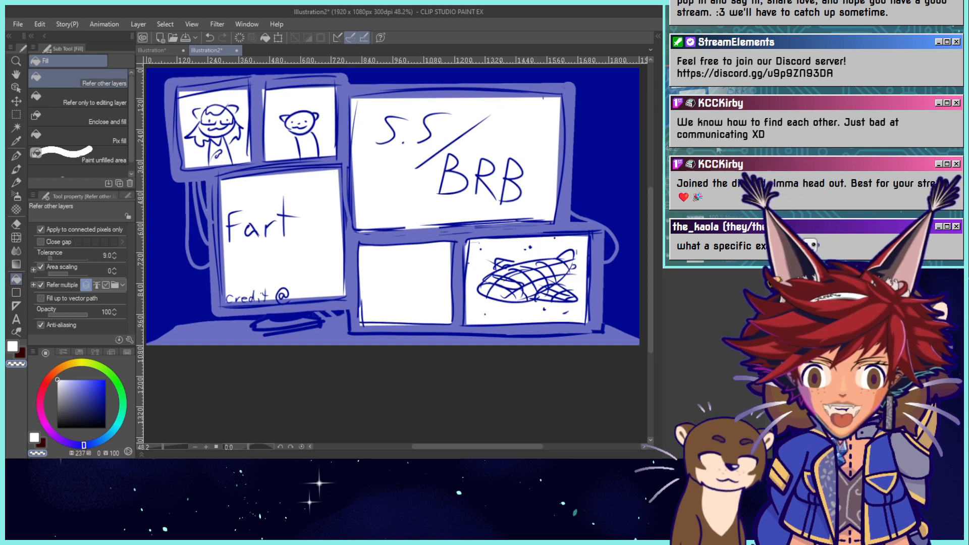
key(ctrl+minus)
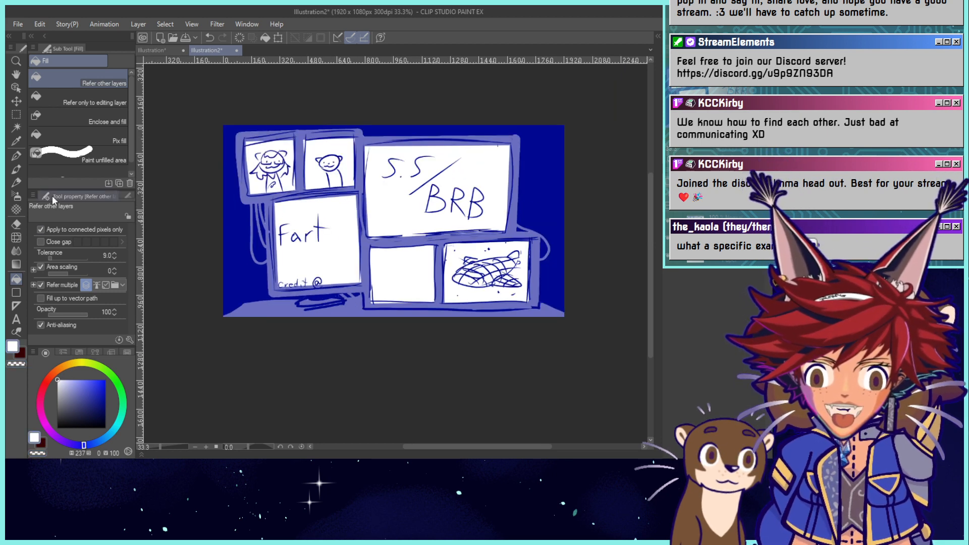
key(p)
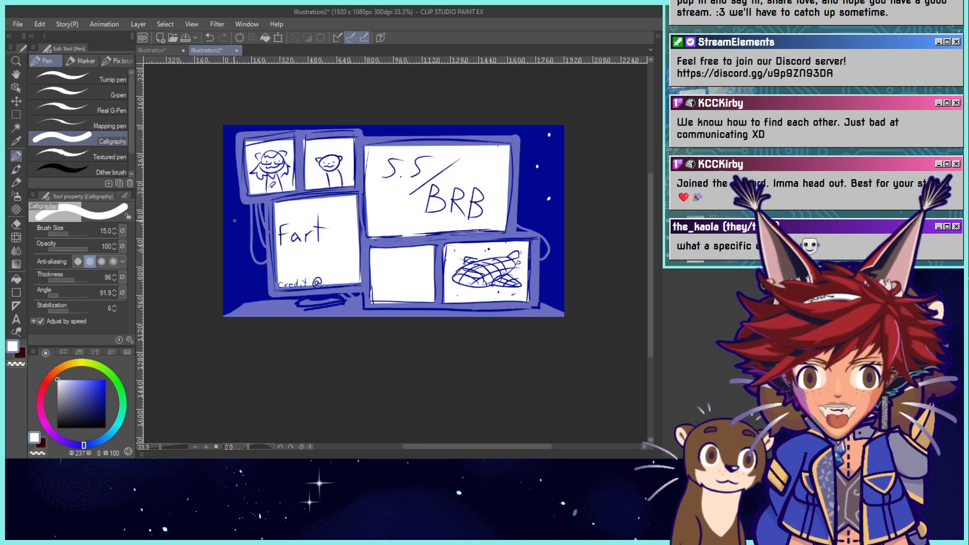
click(229, 236)
click(245, 225)
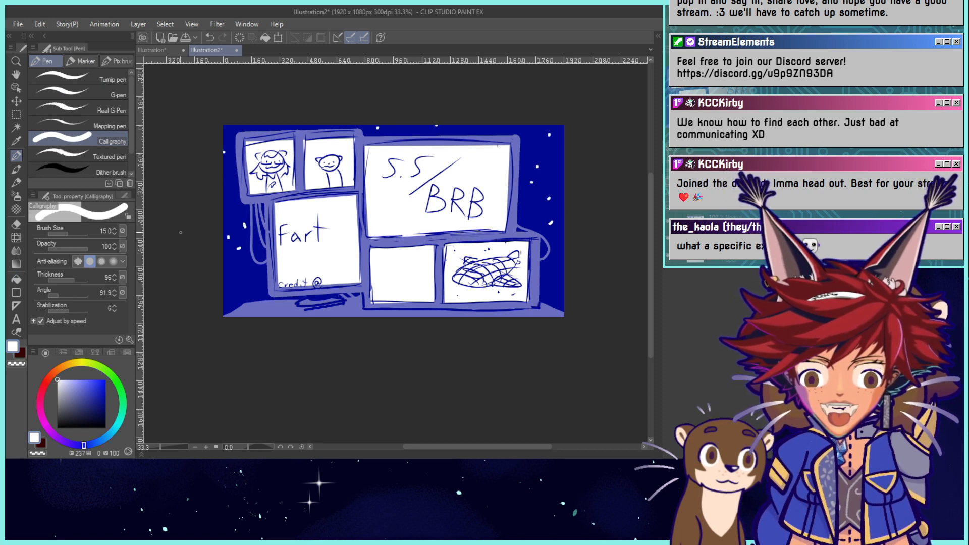
Paint a light blue horizontal band behind the desk across the full canvas width with the Calligraphy pen at size 268.7.
alt+click(273, 300)
click(71, 379)
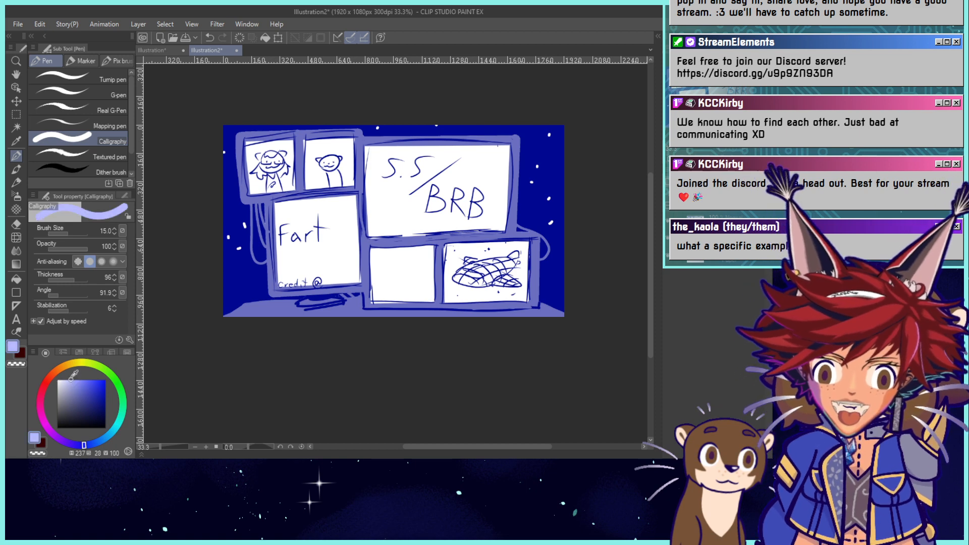
click(78, 234)
mouse_move(230, 294)
mouse_down()
mouse_move(216, 295)
mouse_move(619, 299)
mouse_up()
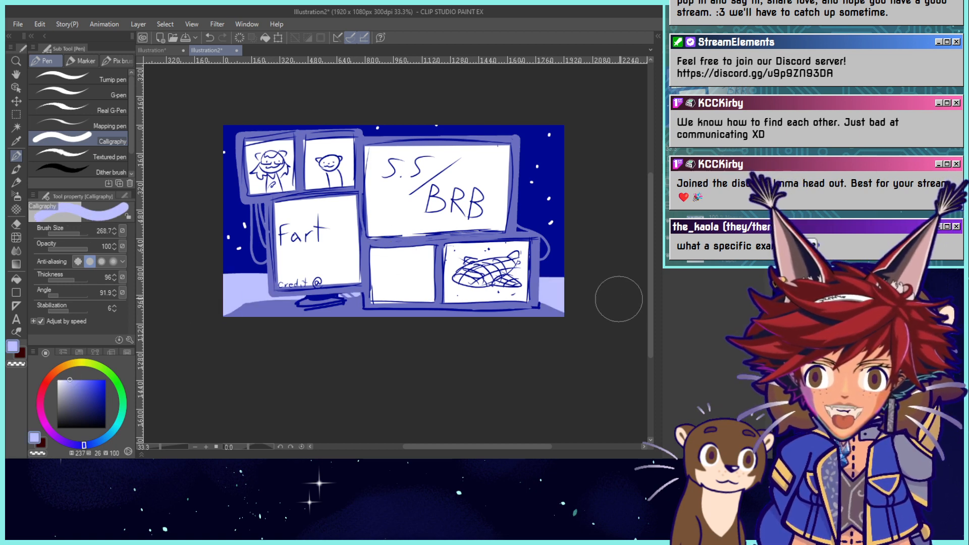
key(ctrl+z)
mouse_move(206, 303)
mouse_down()
mouse_move(607, 298)
mouse_move(192, 298)
mouse_move(573, 301)
mouse_up()
key(ctrl+z)
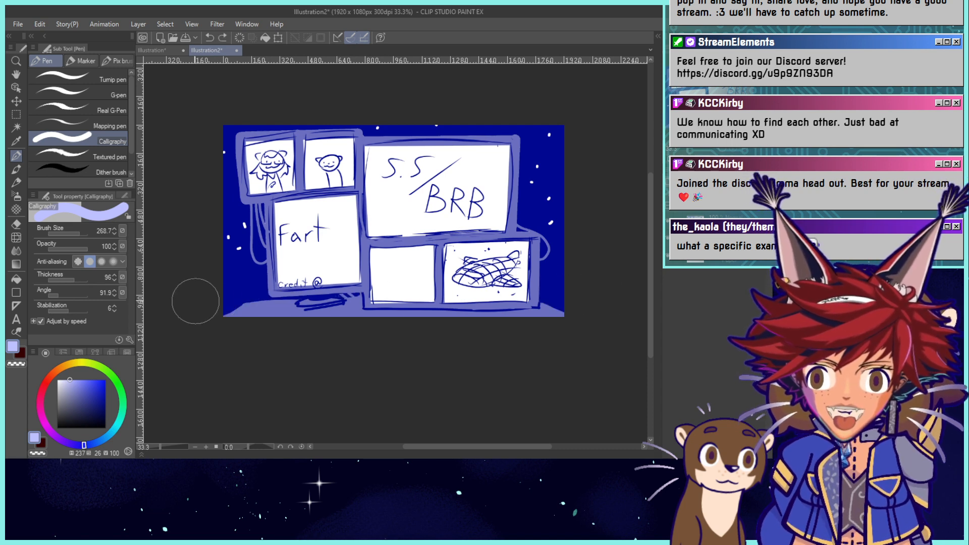
mouse_move(195, 301)
mouse_down()
mouse_move(529, 293)
mouse_move(227, 303)
mouse_move(568, 301)
mouse_up()
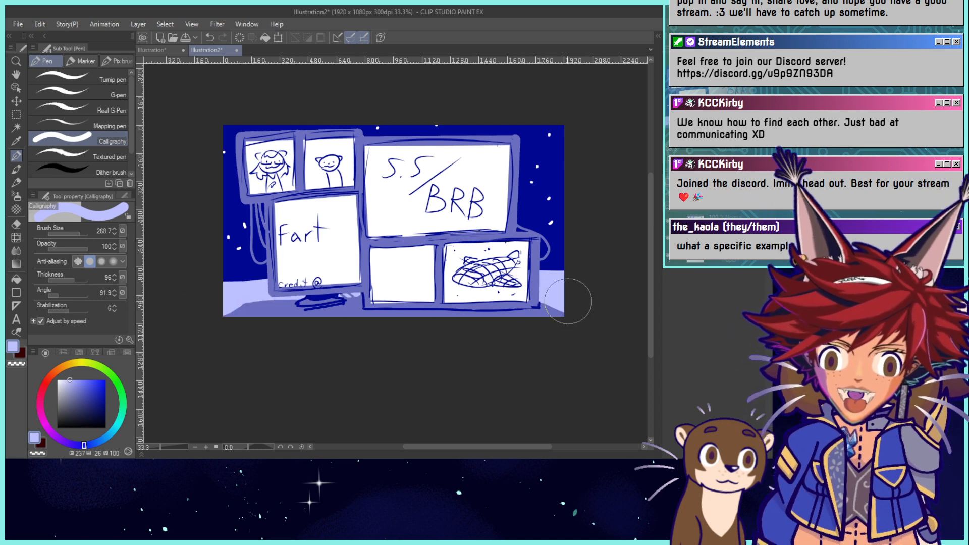
Paint a vertical light blue window bar on each side of the monitors with the Calligraphy pen at size 61.6.
drag(80, 233, 74, 233)
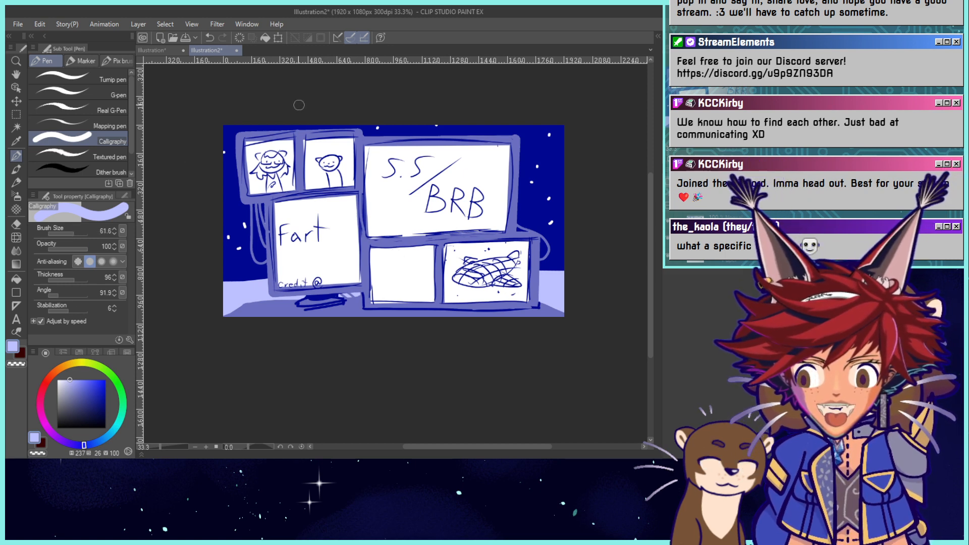
drag(300, 120, 301, 174)
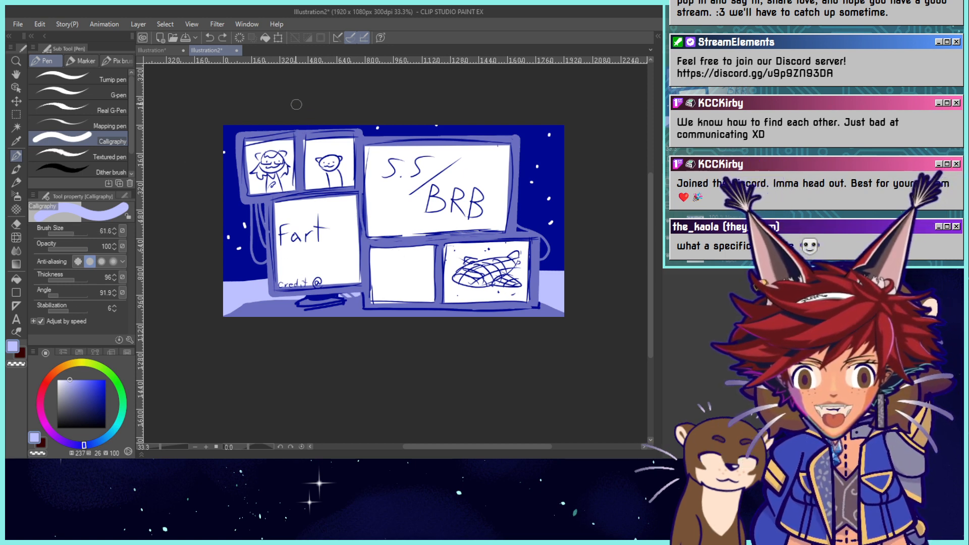
mouse_move(246, 120)
mouse_down()
mouse_move(258, 231)
mouse_move(256, 257)
mouse_move(239, 108)
mouse_move(244, 294)
mouse_move(248, 118)
mouse_move(245, 290)
mouse_up()
key(ctrl+z)
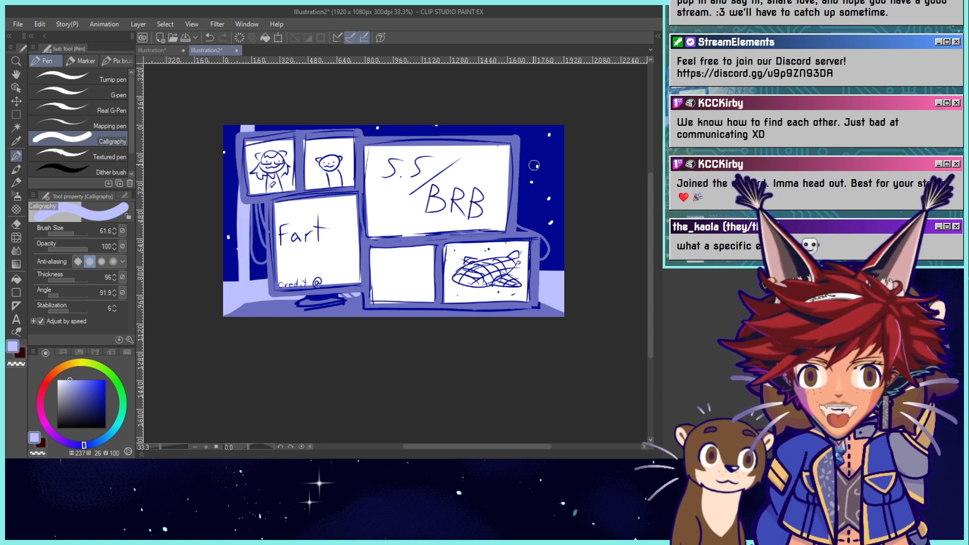
drag(541, 122, 538, 273)
mouse_move(538, 272)
mouse_down()
mouse_move(542, 107)
mouse_move(531, 320)
mouse_up()
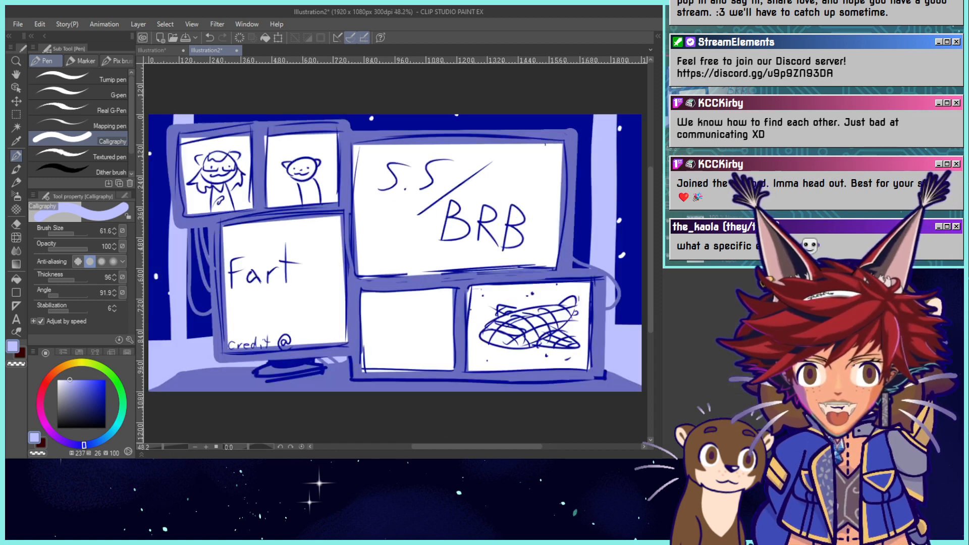
key(ctrl+0)
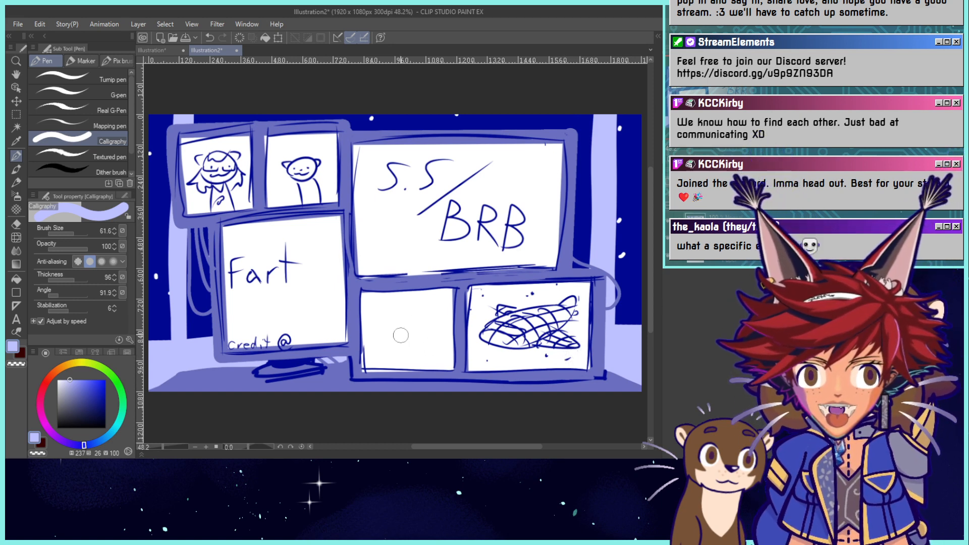
Sample the dark blue line colour from the sketch and set the Calligraphy pen size to 9.
alt+click(530, 330)
alt+click(529, 331)
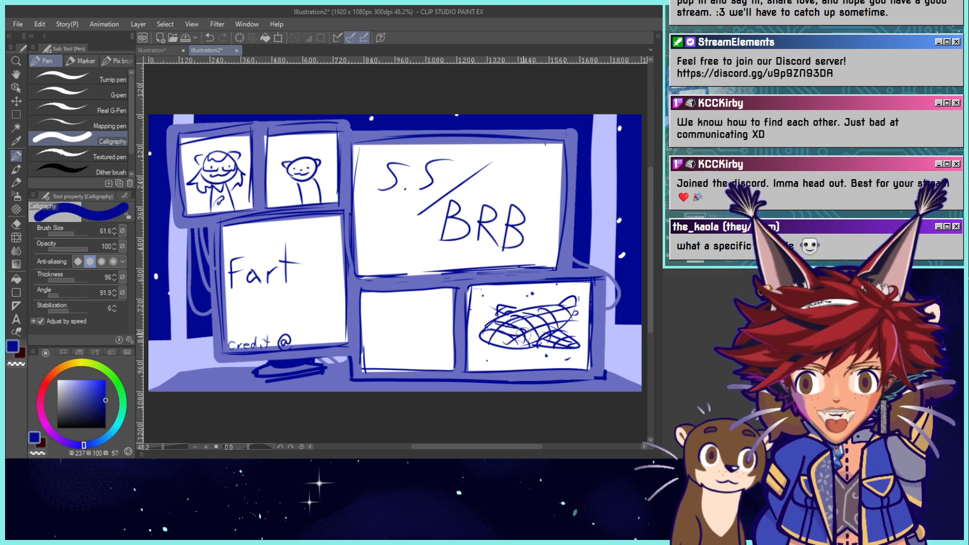
drag(72, 234, 65, 236)
click(114, 232)
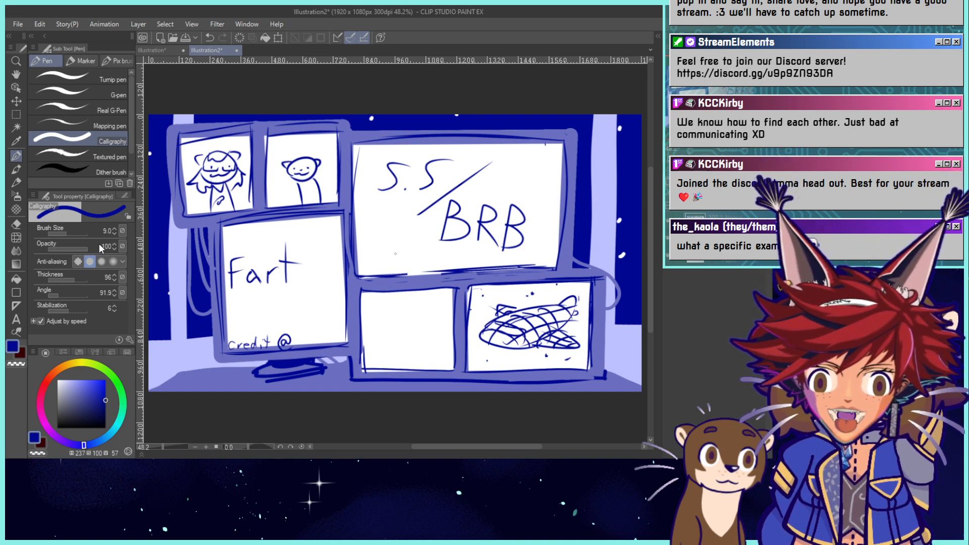
click(674, 217)
click(674, 217)
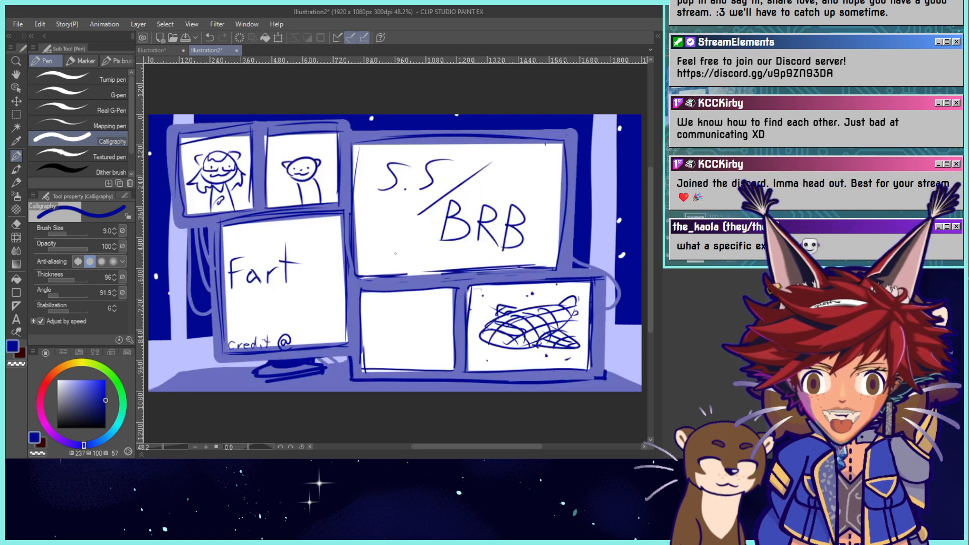
Select the two lower monitors with a rectangular selection, flip them horizontally, and deselect.
click(16, 115)
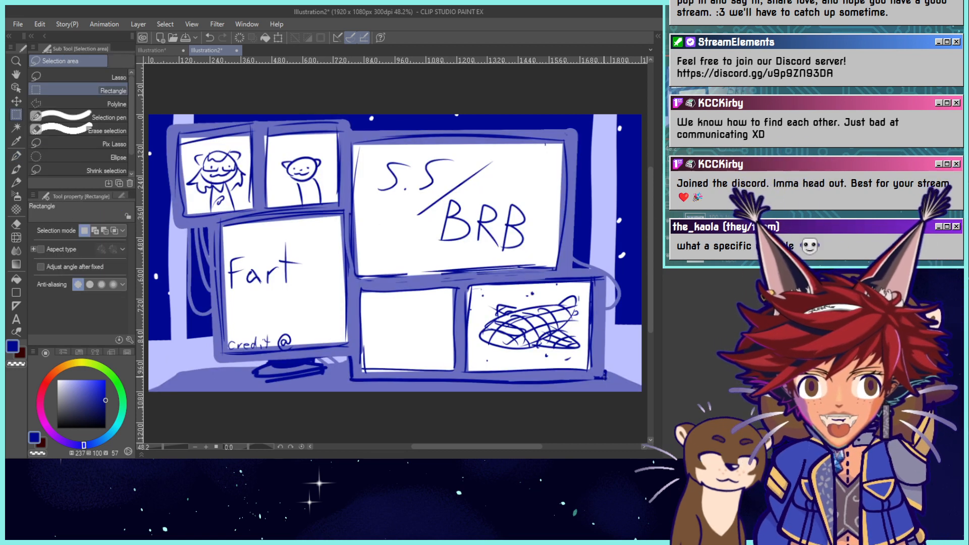
drag(602, 377, 531, 338)
click(454, 394)
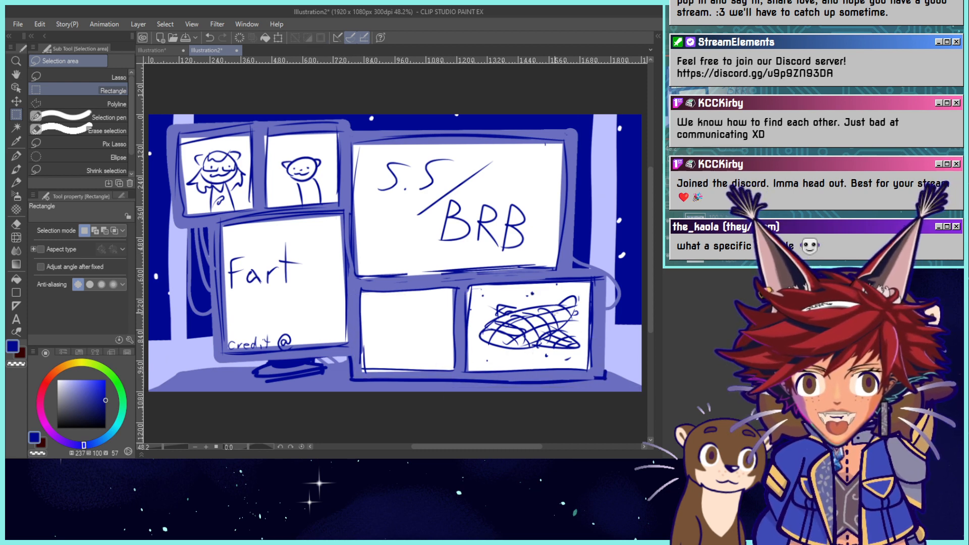
drag(603, 377, 350, 277)
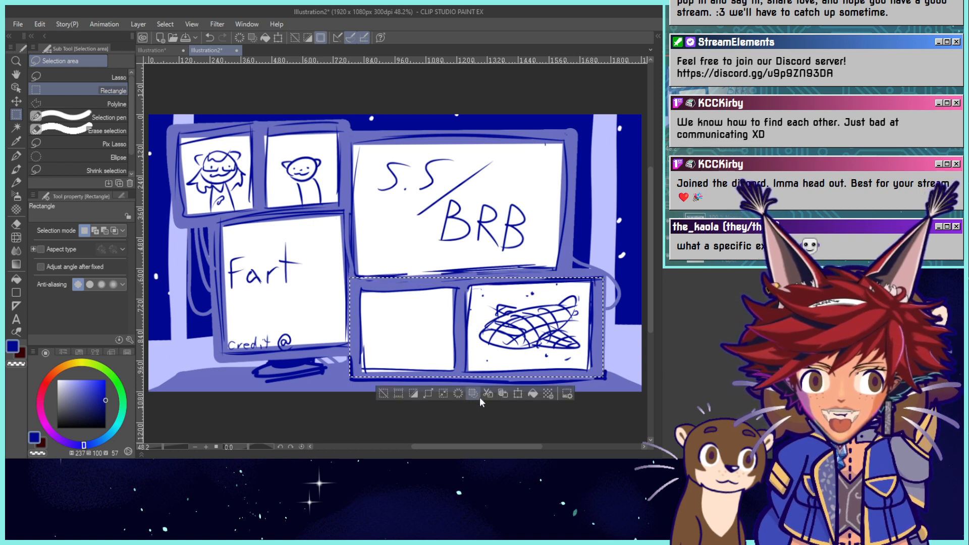
click(518, 393)
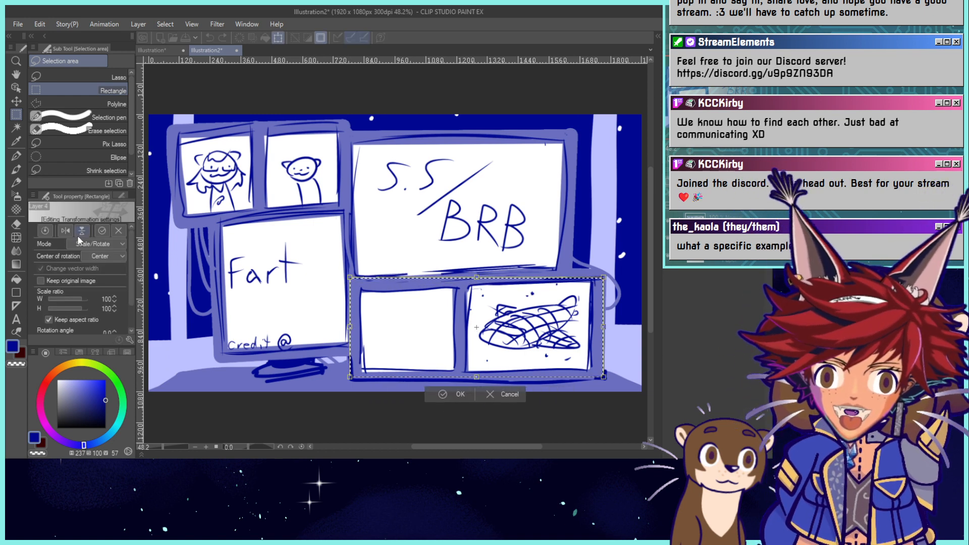
click(66, 230)
click(431, 394)
click(416, 394)
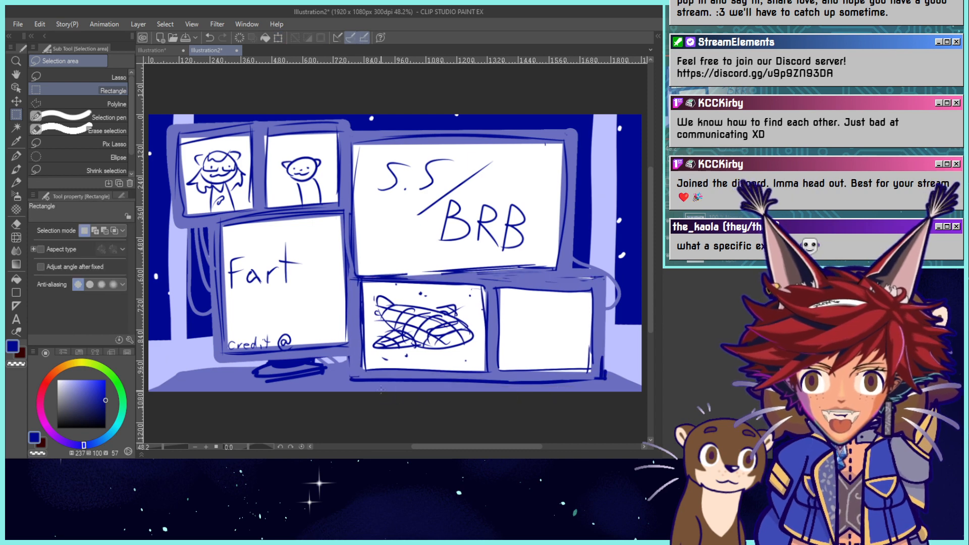
Select the scribbled screen, flip it back horizontally, and move and shrink it to fit the smaller lower monitor.
drag(364, 285, 483, 369)
click(468, 383)
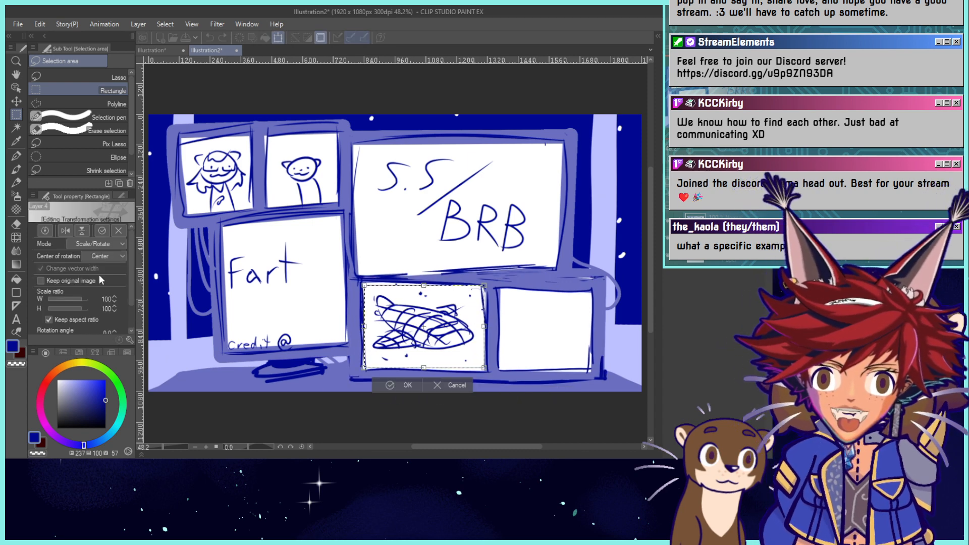
click(66, 230)
drag(436, 345, 551, 342)
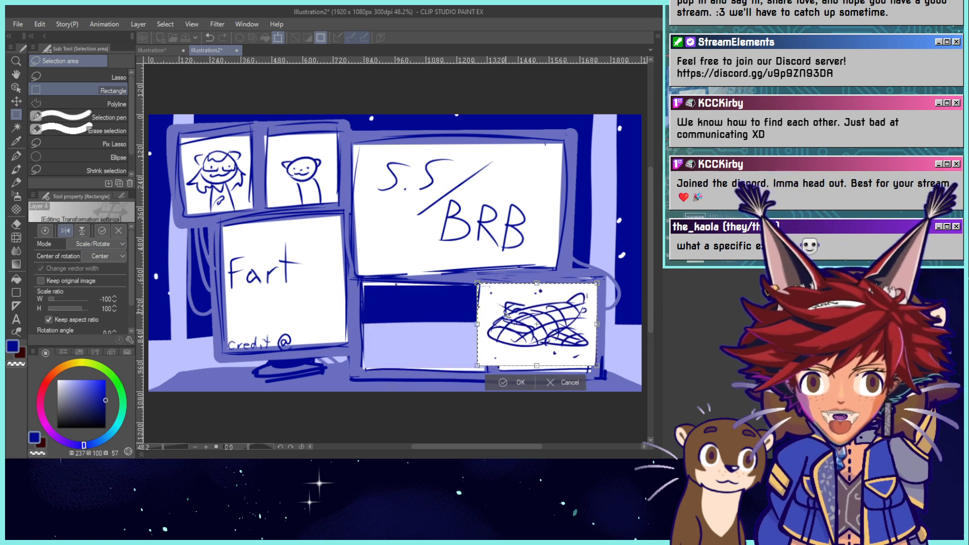
mouse_move(480, 285)
mouse_down()
mouse_move(508, 304)
mouse_move(553, 310)
mouse_move(547, 305)
mouse_up()
click(511, 381)
click(452, 377)
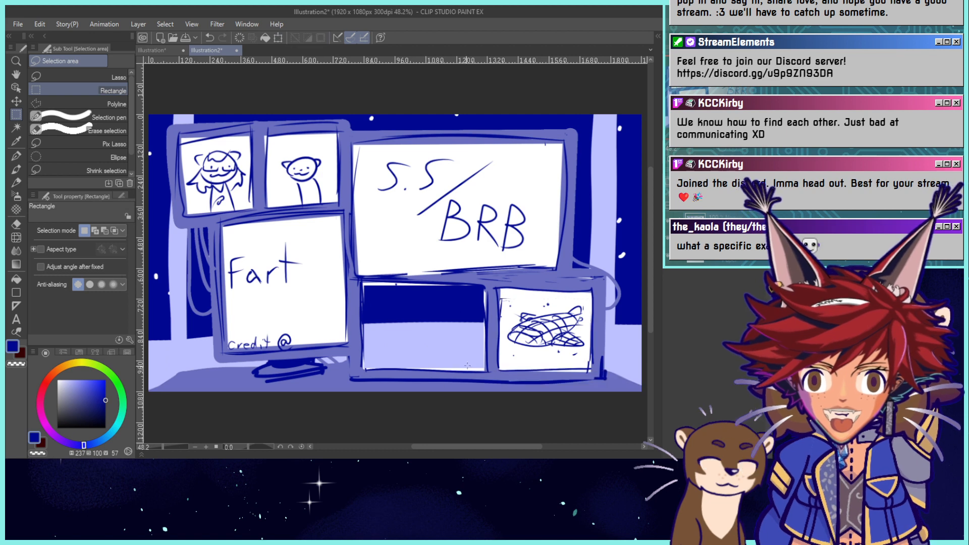
Fill the emptied larger lower monitor with white and recolour it dark blue, referring only to the editing layer.
right_click(530, 361)
click(16, 280)
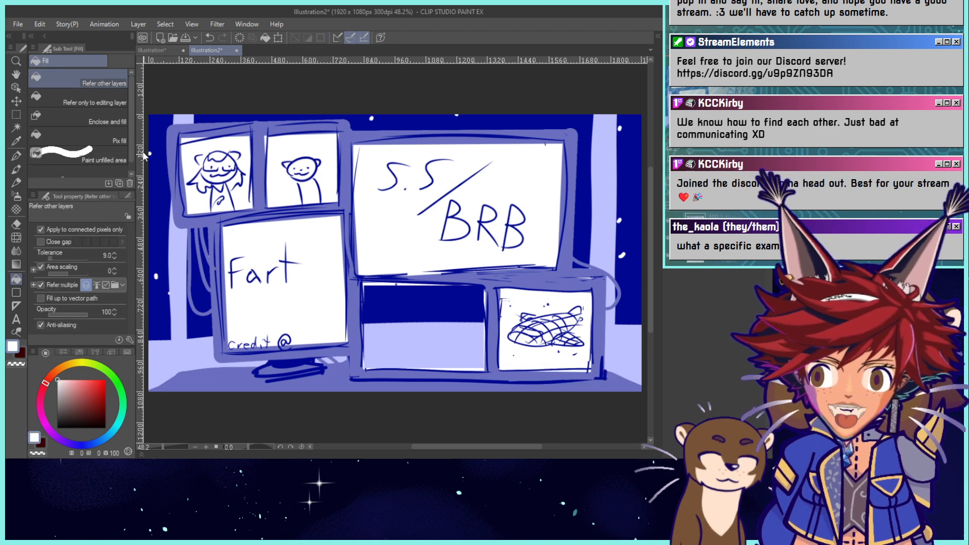
click(116, 99)
click(417, 332)
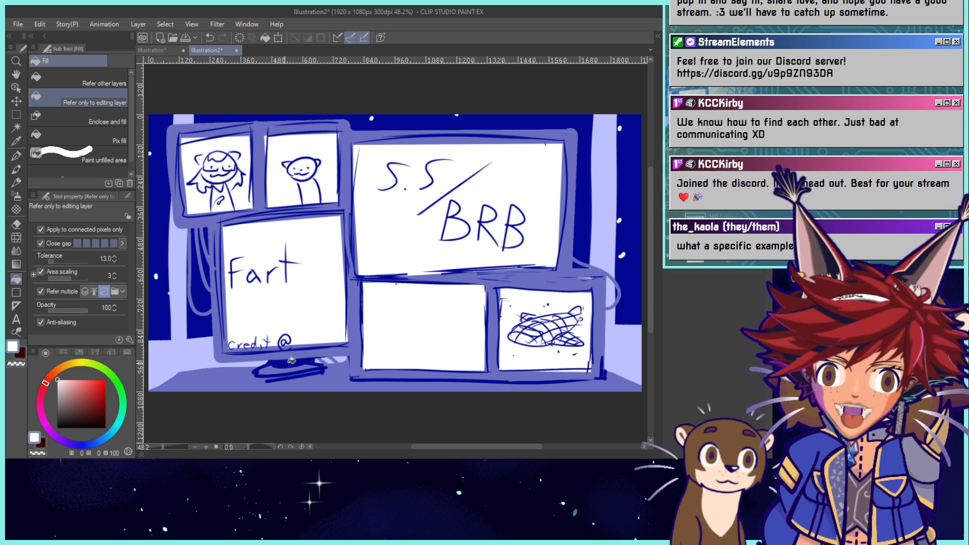
alt+click(319, 384)
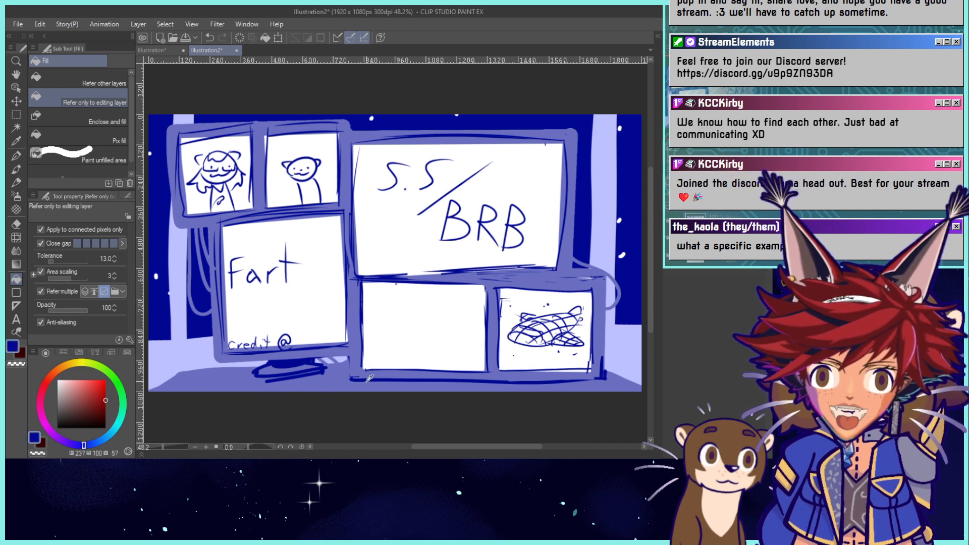
click(373, 369)
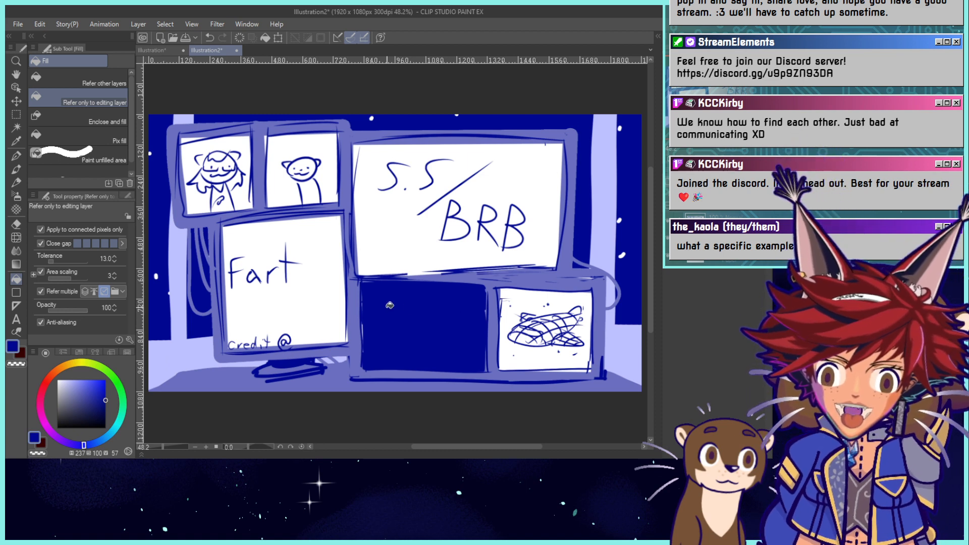
Write "meem :)" in white with the Calligraphy pen on the dark blue lower monitor.
alt+click(333, 279)
key(p)
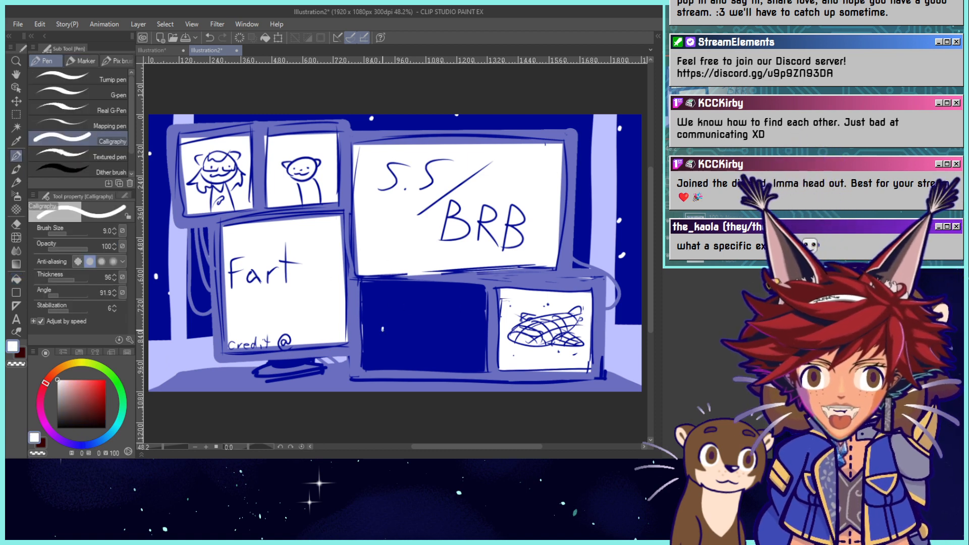
mouse_move(381, 319)
mouse_down()
mouse_move(382, 332)
mouse_move(465, 342)
mouse_up()
click(417, 328)
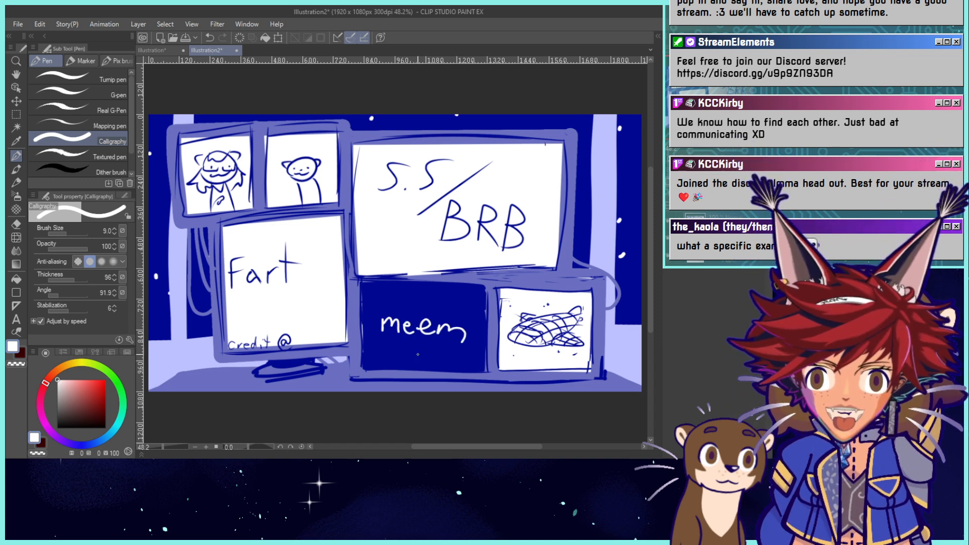
click(417, 347)
click(417, 358)
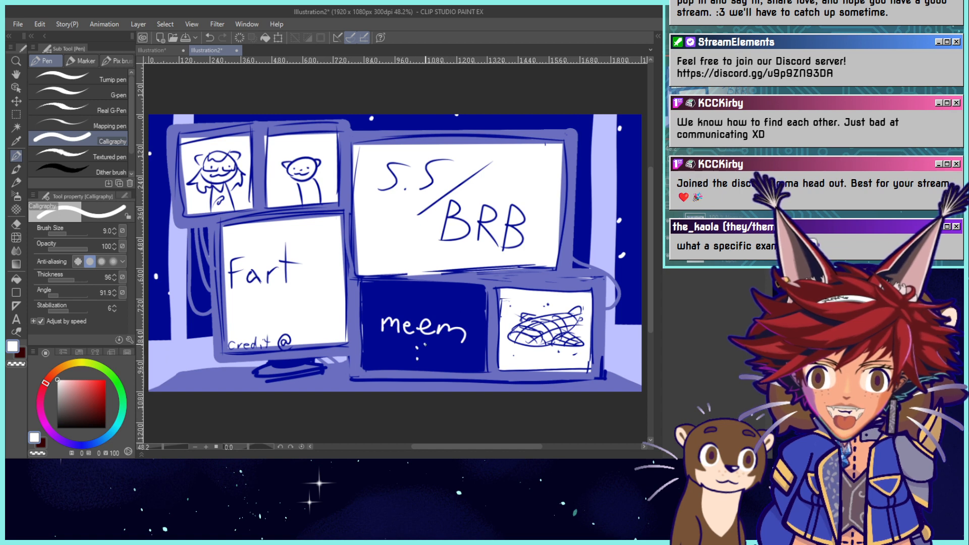
drag(424, 345, 425, 365)
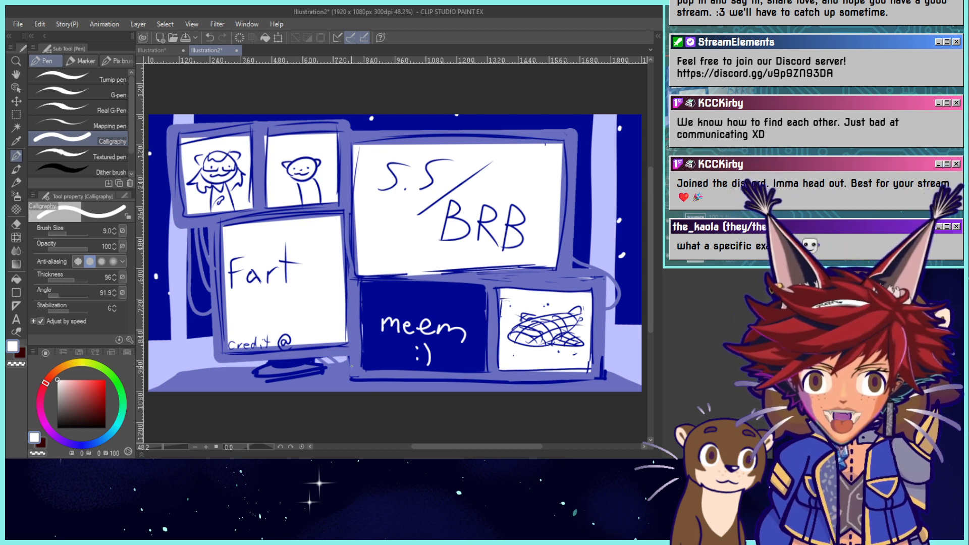
Touch up the frame strip between the large monitor and the meem screen with the sampled mid-blue frame colour.
alt+click(372, 285)
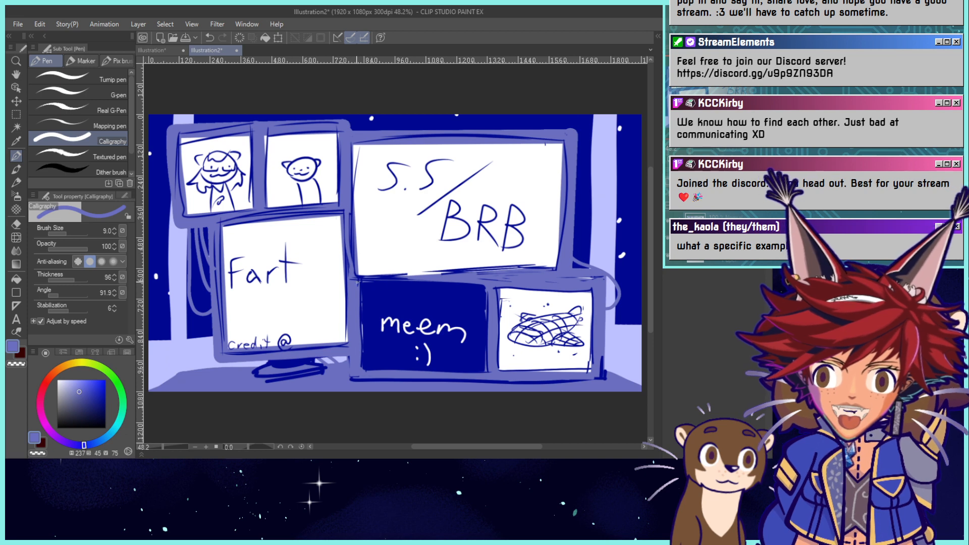
mouse_move(358, 284)
mouse_down()
mouse_move(417, 279)
mouse_move(360, 285)
mouse_up()
mouse_move(456, 282)
mouse_down()
mouse_move(361, 286)
mouse_move(415, 284)
mouse_up()
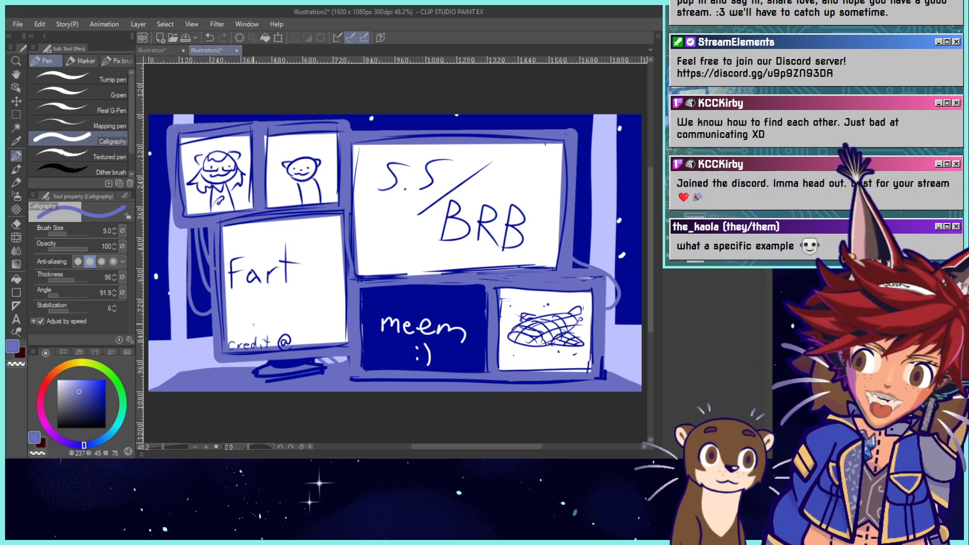
Reinforce the large monitor's lower and upper screen edges in dark blue and retouch its top frame in mid-blue.
alt+click(444, 308)
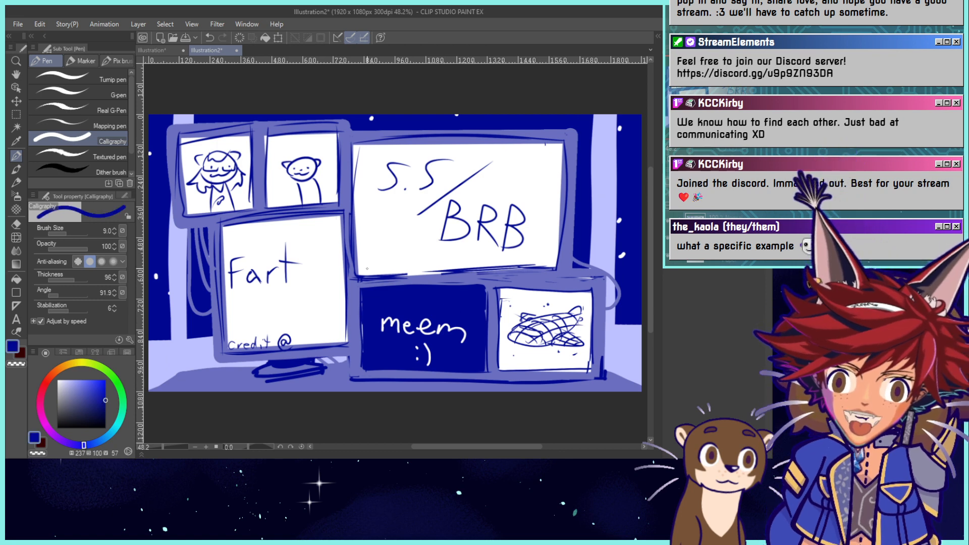
key(ctrl+z)
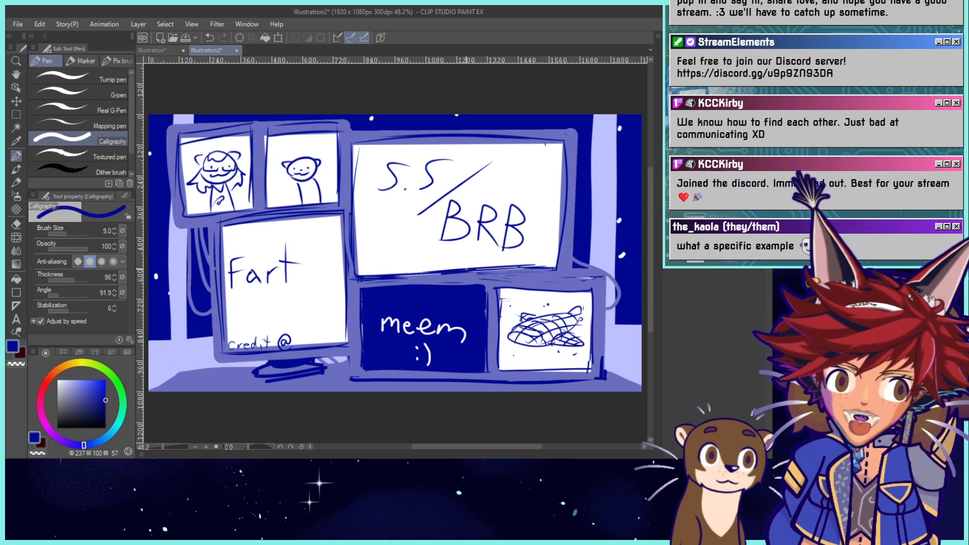
mouse_move(427, 273)
mouse_down()
mouse_move(375, 275)
mouse_move(442, 273)
mouse_up()
mouse_move(353, 145)
mouse_down()
mouse_move(560, 143)
mouse_move(419, 139)
mouse_move(547, 138)
mouse_up()
alt+click(472, 137)
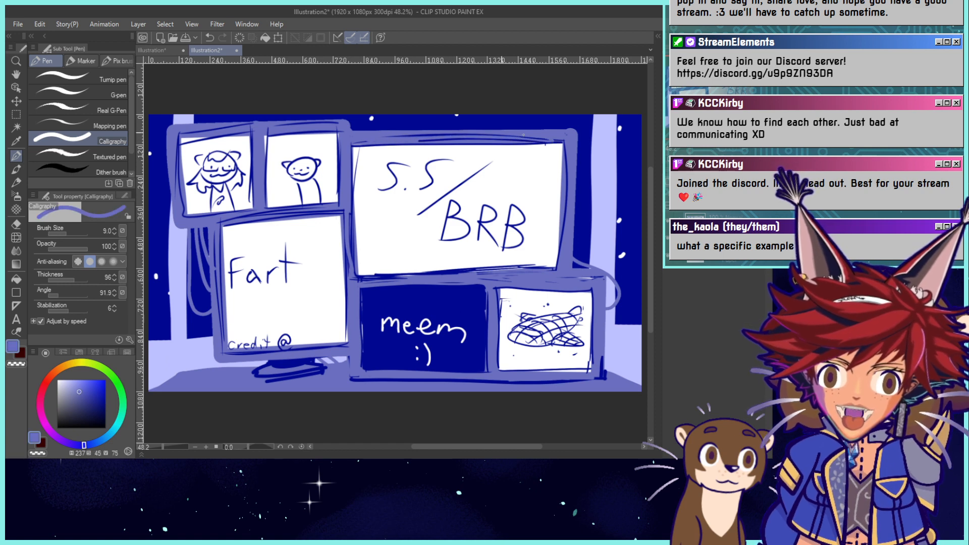
mouse_move(462, 135)
mouse_down()
mouse_move(424, 134)
mouse_move(544, 138)
mouse_up()
Draw a dark blue dividing line across the Fart monitor just above the credit text.
alt+click(376, 345)
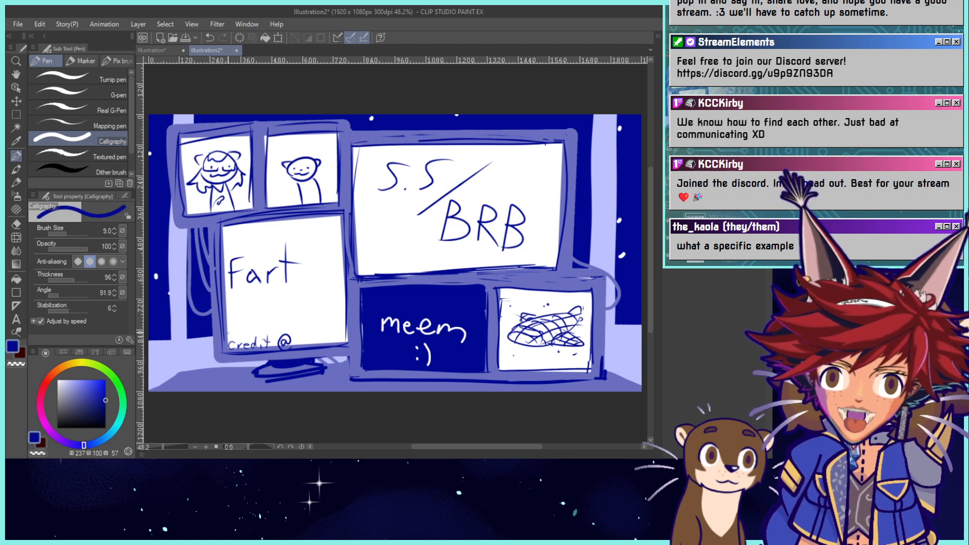
drag(225, 333, 347, 320)
key(ctrl+z)
mouse_move(232, 334)
mouse_down()
mouse_move(345, 327)
mouse_move(255, 339)
mouse_up()
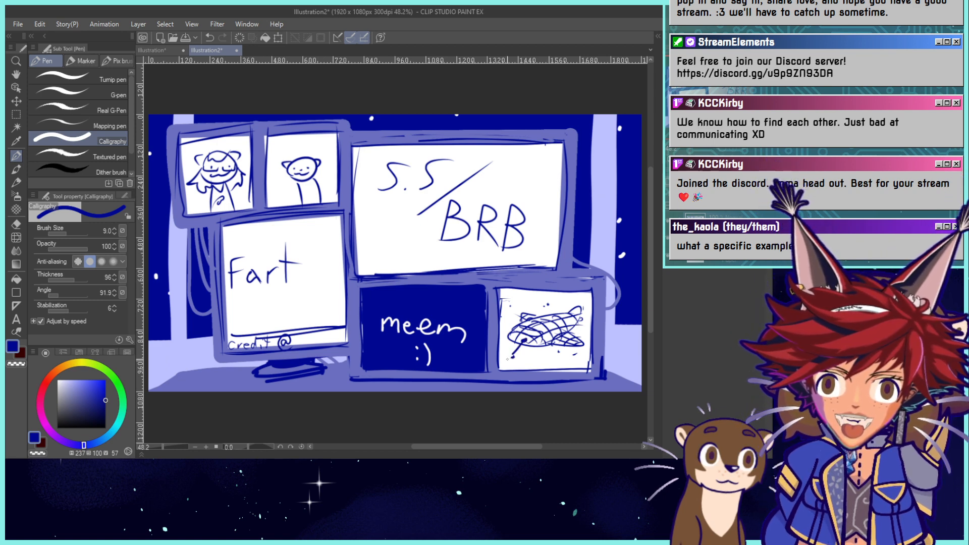
Add short dark blue lines above and below the scribble on the small lower monitor.
drag(504, 359, 576, 356)
drag(536, 297, 580, 299)
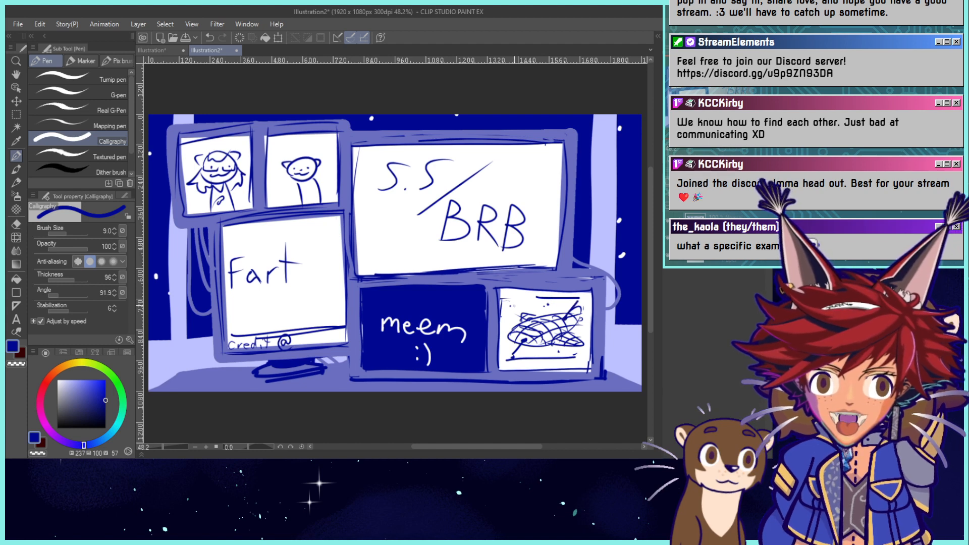
mouse_move(512, 305)
mouse_down()
mouse_move(554, 308)
mouse_move(549, 319)
mouse_up()
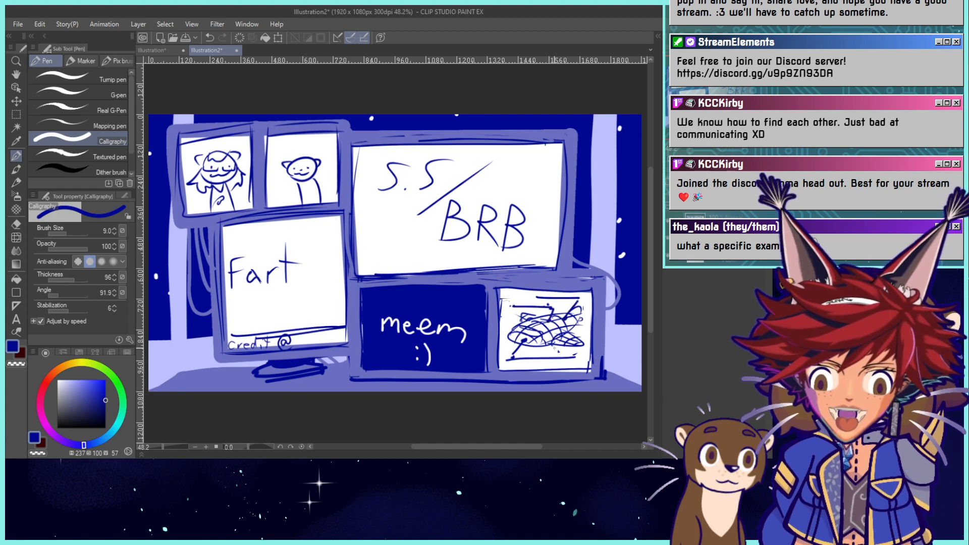
drag(544, 365, 584, 363)
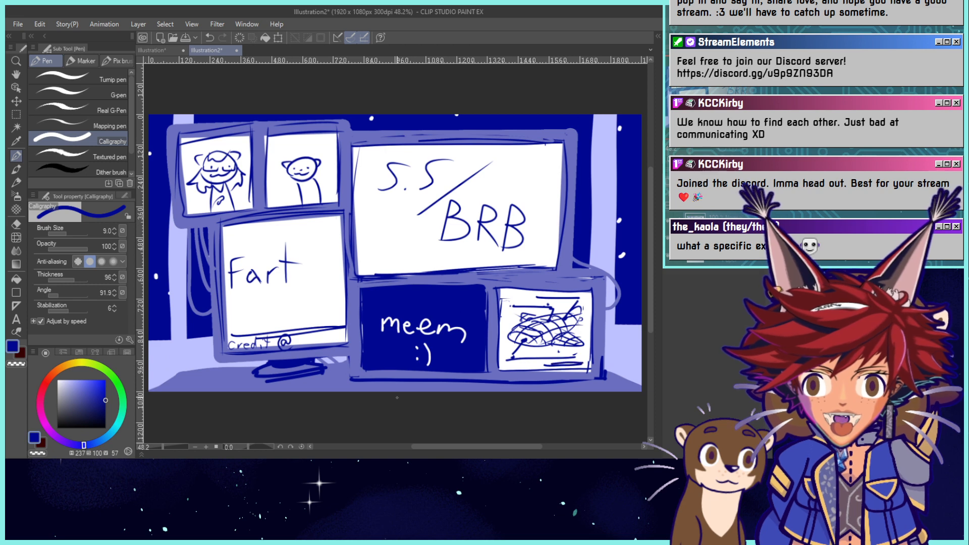
key(ctrl+z)
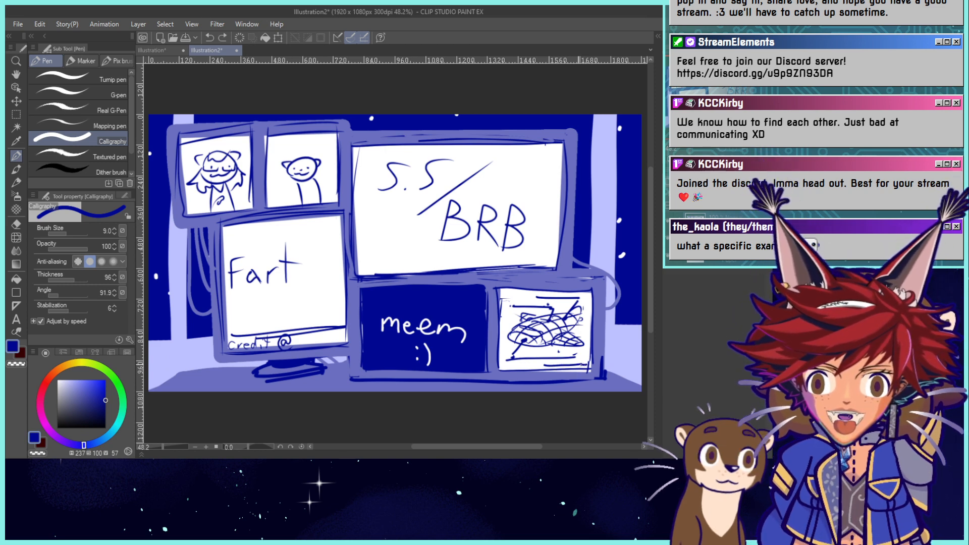
key(ctrl+y)
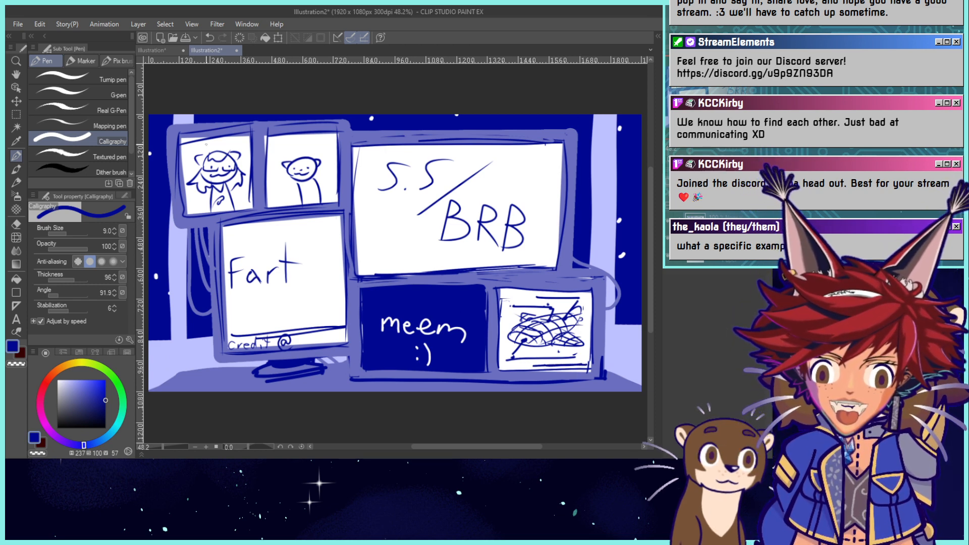
Draw title bars across the two upper character monitors and label them "Stinky" and "Smelly" in dark blue.
alt+click(207, 144)
drag(186, 139, 338, 140)
alt+click(389, 323)
mouse_move(251, 139)
mouse_down()
mouse_move(181, 146)
mouse_move(188, 135)
mouse_move(186, 145)
mouse_move(214, 143)
mouse_up()
drag(219, 137, 208, 154)
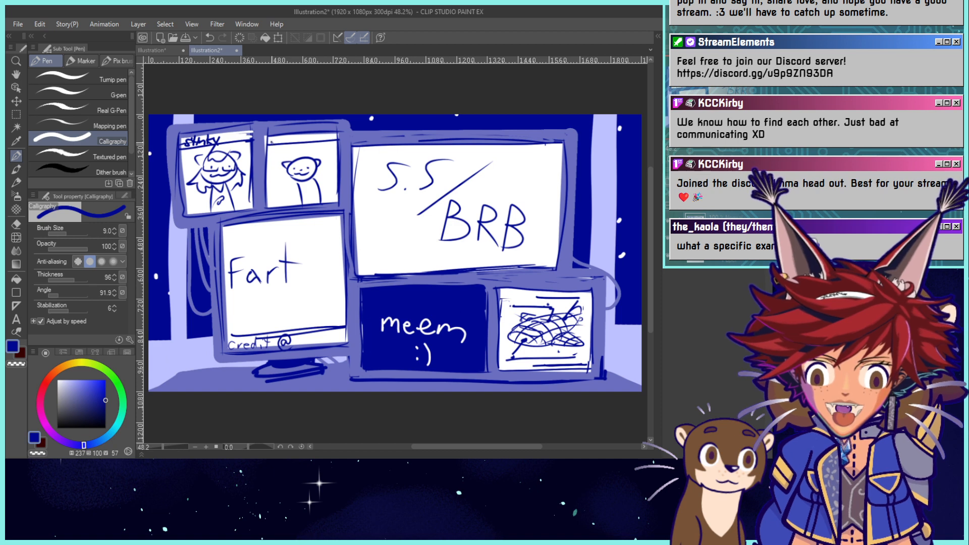
drag(283, 143, 301, 155)
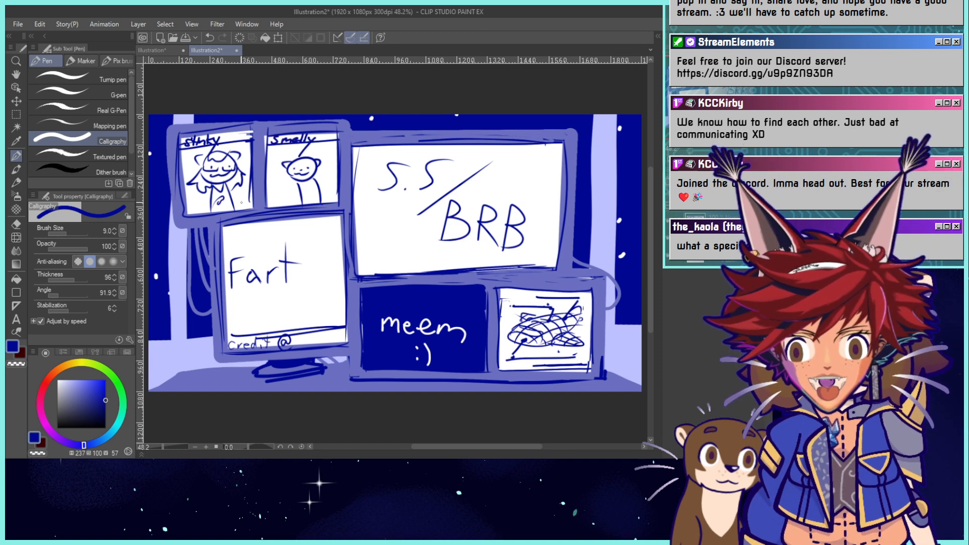
Select the "Fart" lettering with a rectangular selection, move it to the middle of its monitor, and deselect.
key(m)
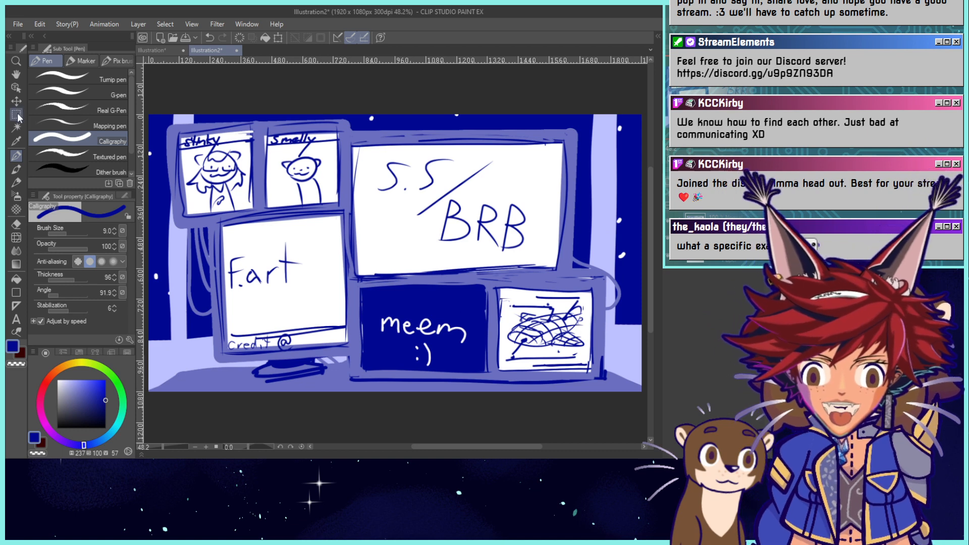
drag(273, 263, 227, 295)
drag(270, 273, 326, 291)
click(314, 319)
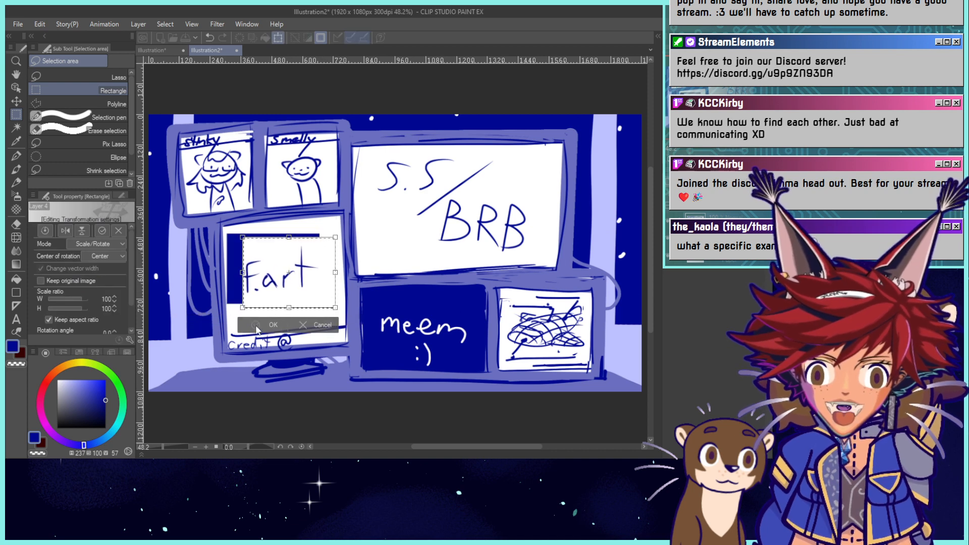
click(255, 325)
click(241, 323)
Sample white and fill the dark gap left by the moved lettering, referring only to the editing layer.
right_click(240, 315)
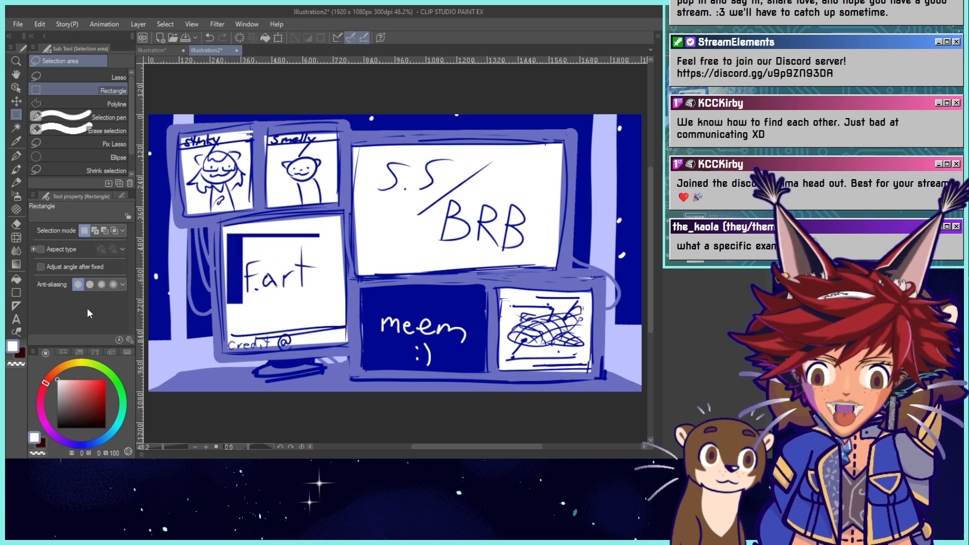
click(16, 293)
click(16, 279)
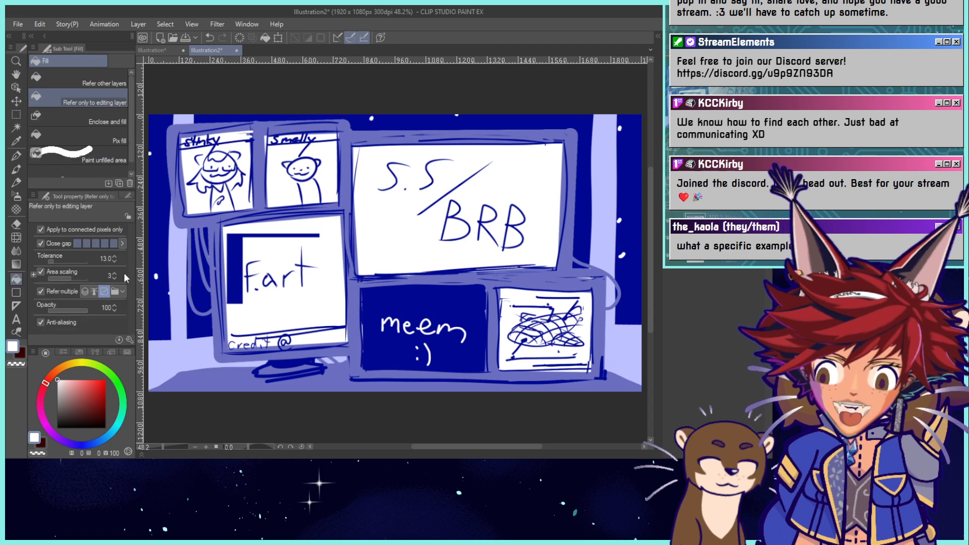
click(234, 270)
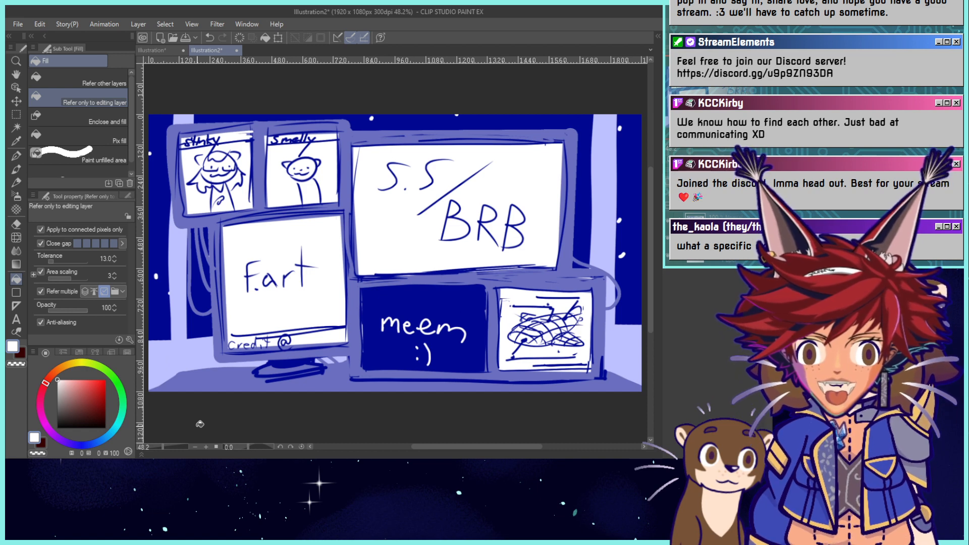
alt+click(603, 329)
key(p)
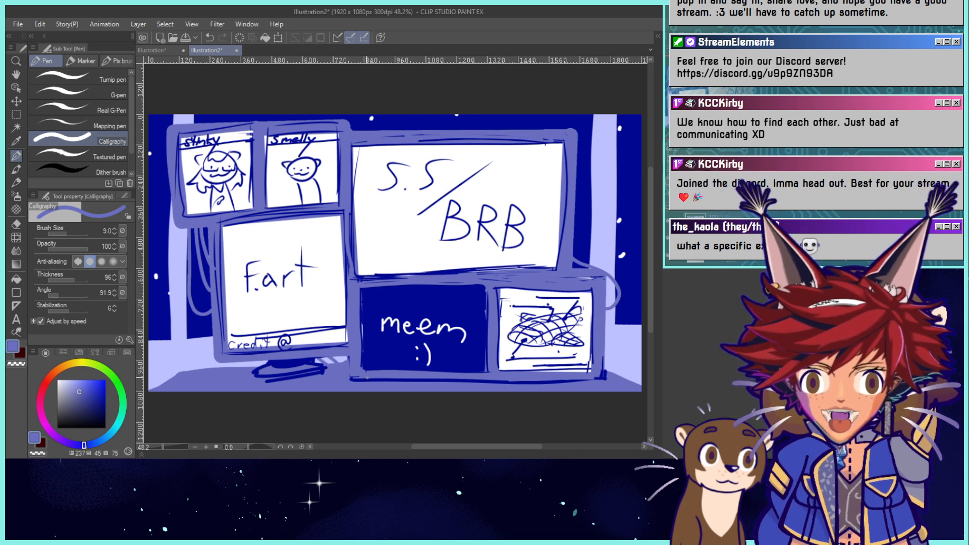
alt+click(353, 376)
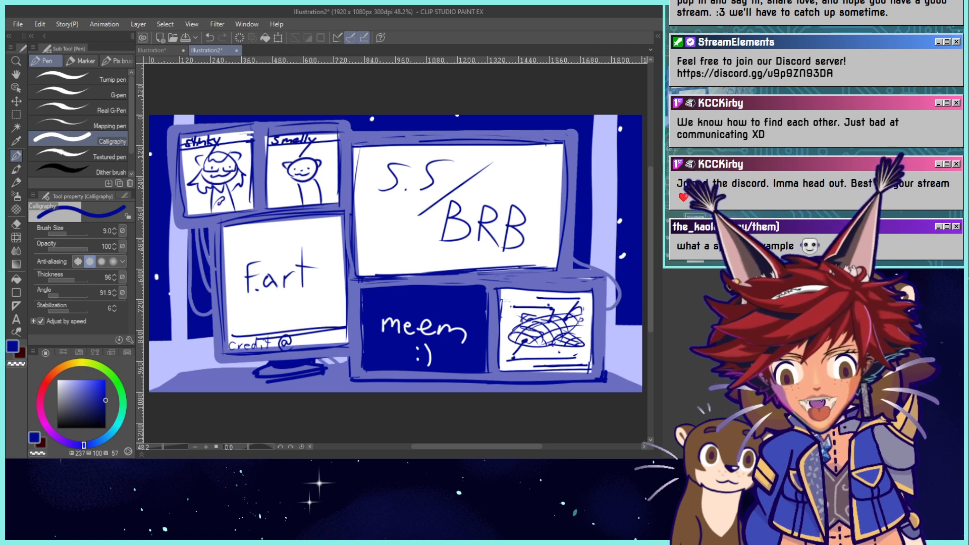
drag(523, 175, 506, 213)
key(ctrl+z)
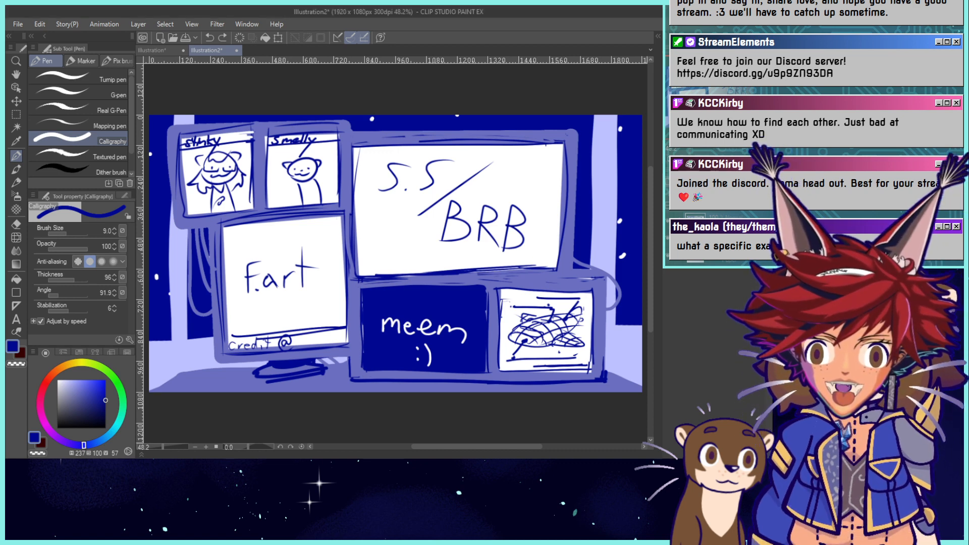
Switch to the other open illustration with the stream overlay layout.
key(ctrl+minus)
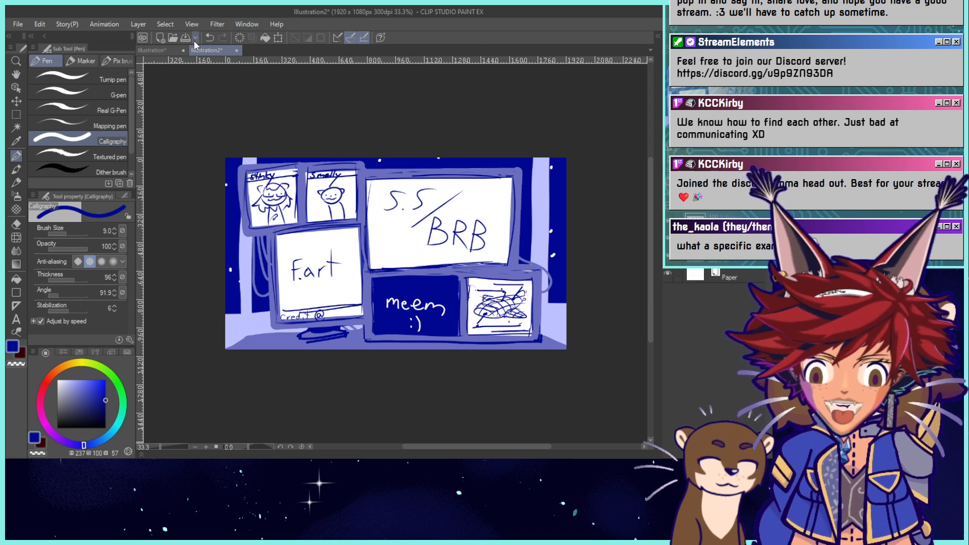
click(167, 50)
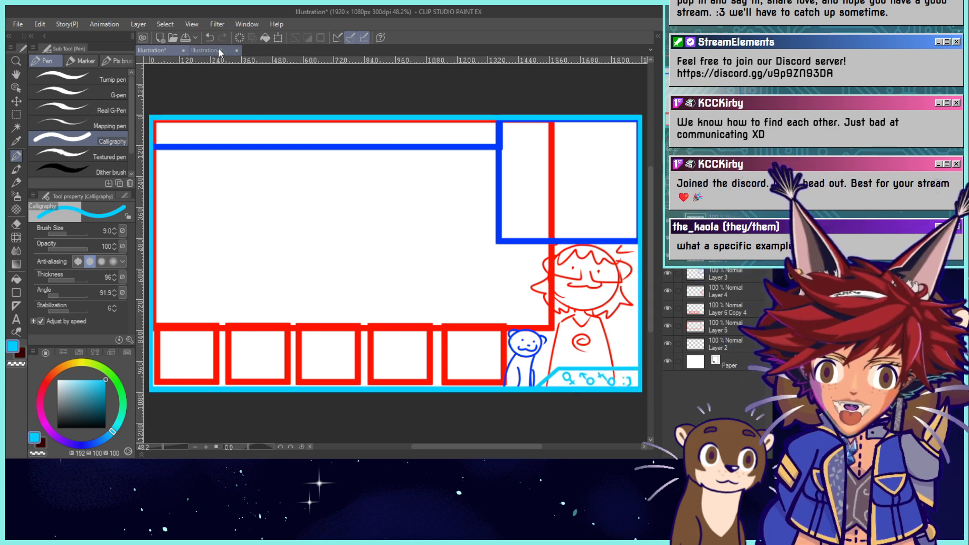
Switch to the second illustration and delete the cyan outlined box with its doodles from the lower-right corner of the scene.
click(218, 51)
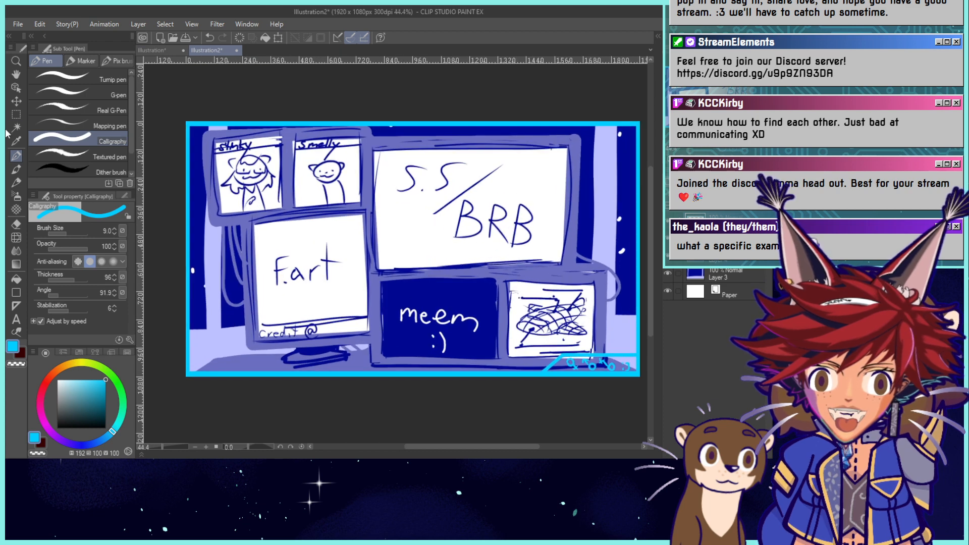
click(16, 114)
drag(525, 327, 624, 371)
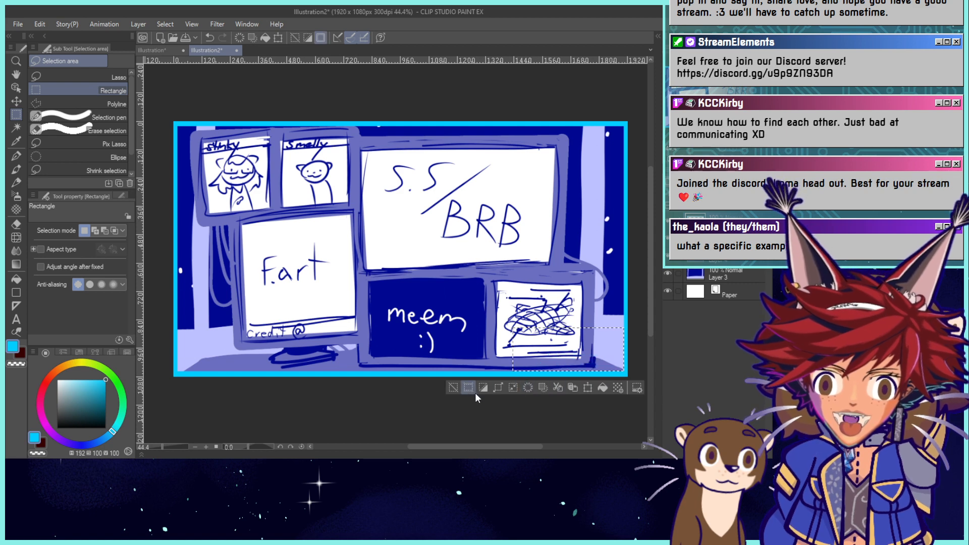
click(454, 387)
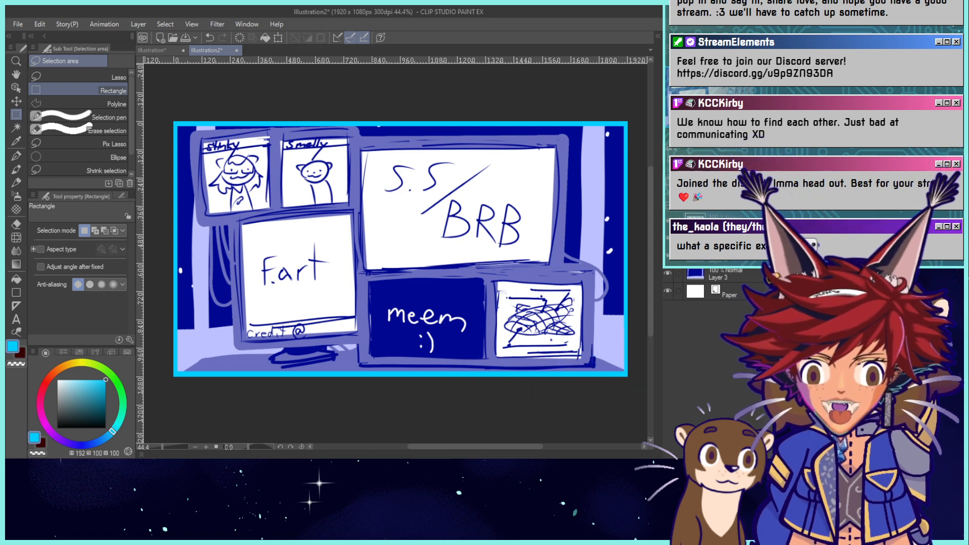
Compare the monitor scene with and without its cyan border and leave the border removed.
scroll(462, 198, up, 1)
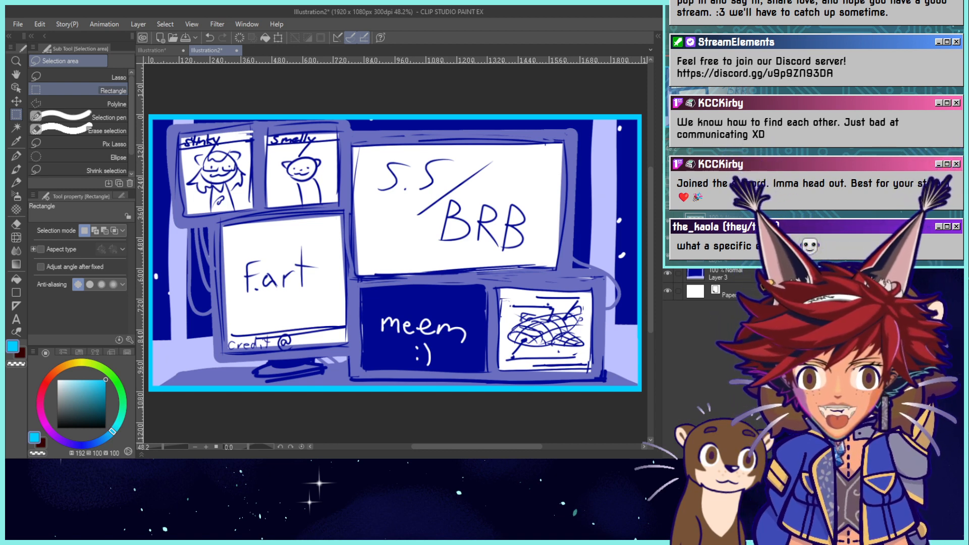
key(ctrl+d)
key(ctrl+a)
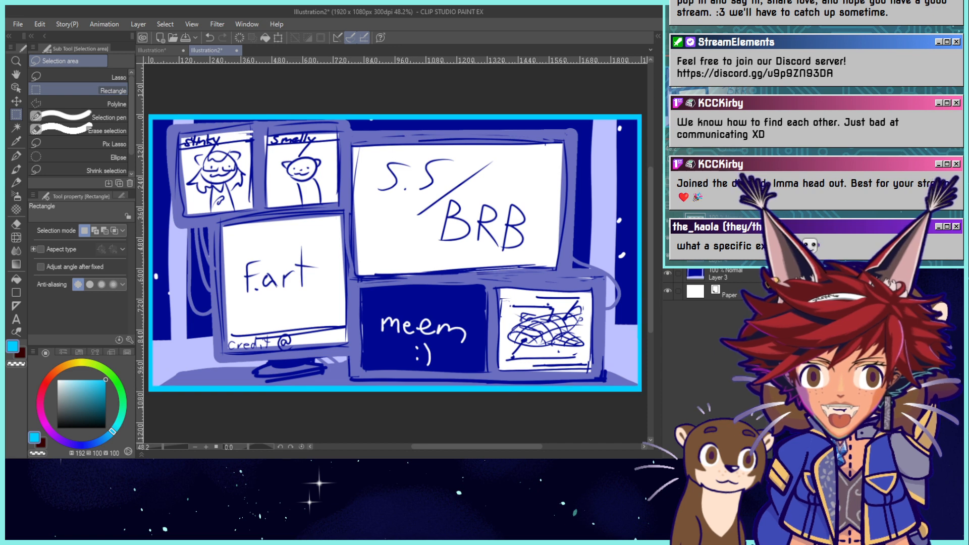
key(ctrl+d)
key(ctrl+a)
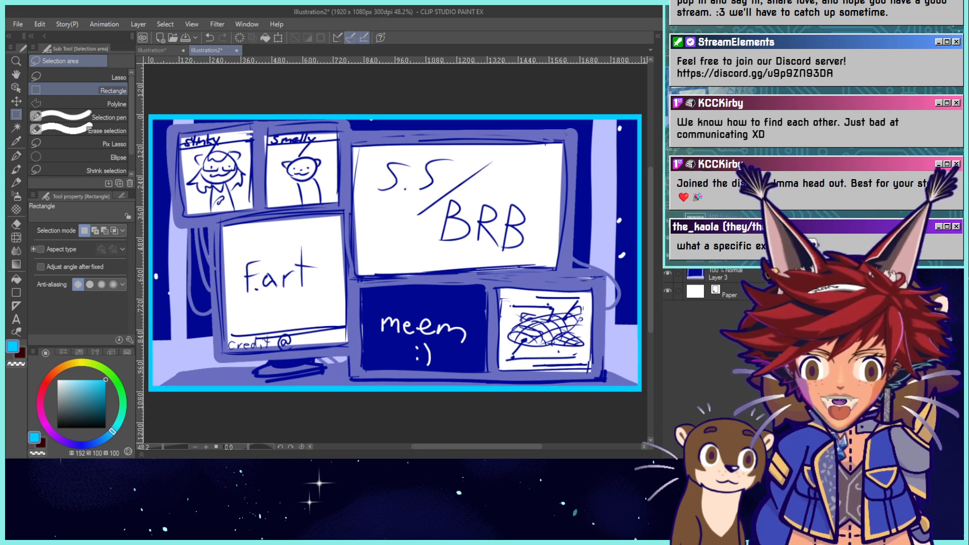
key(ctrl+z)
key(ctrl+y)
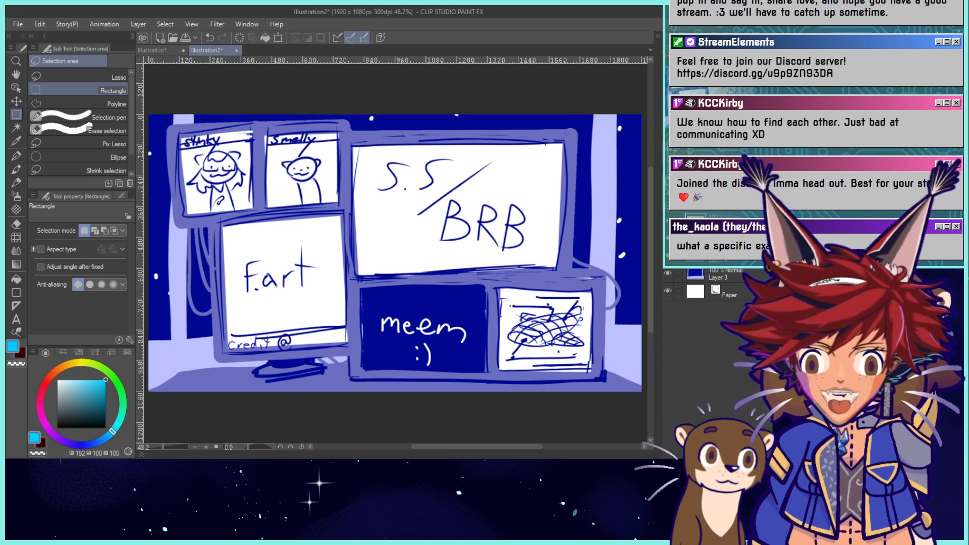
key(ctrl+d)
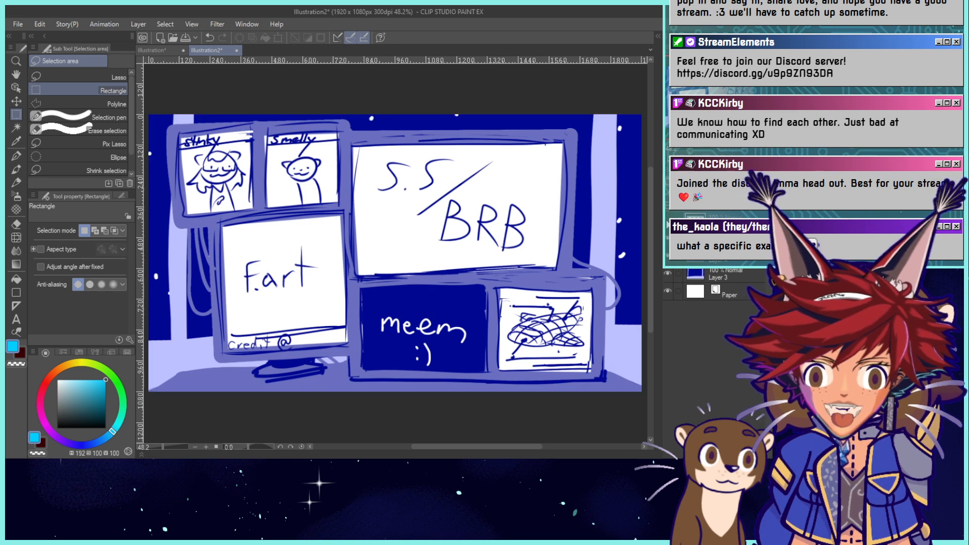
key(ctrl+a)
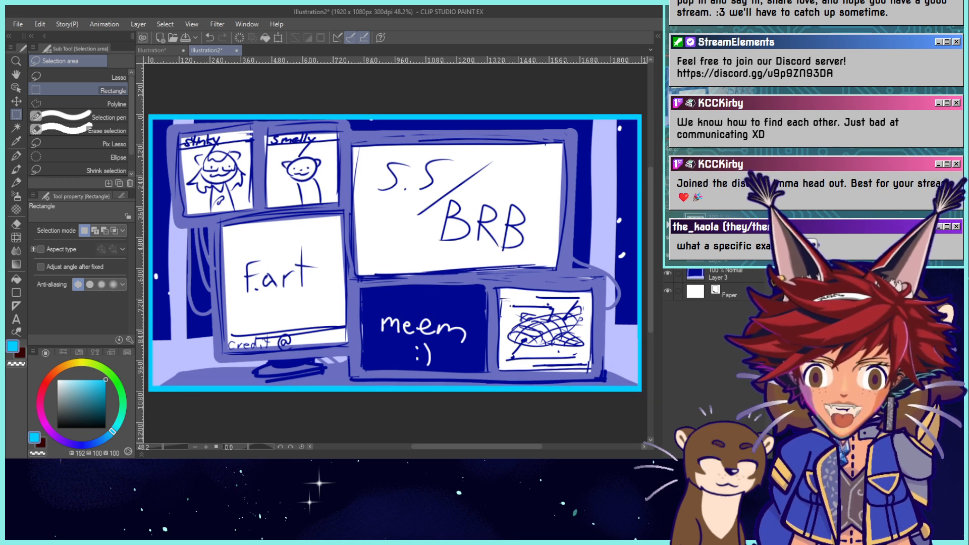
key(ctrl+d)
key(ctrl+a)
key(ctrl+d)
key(ctrl+a)
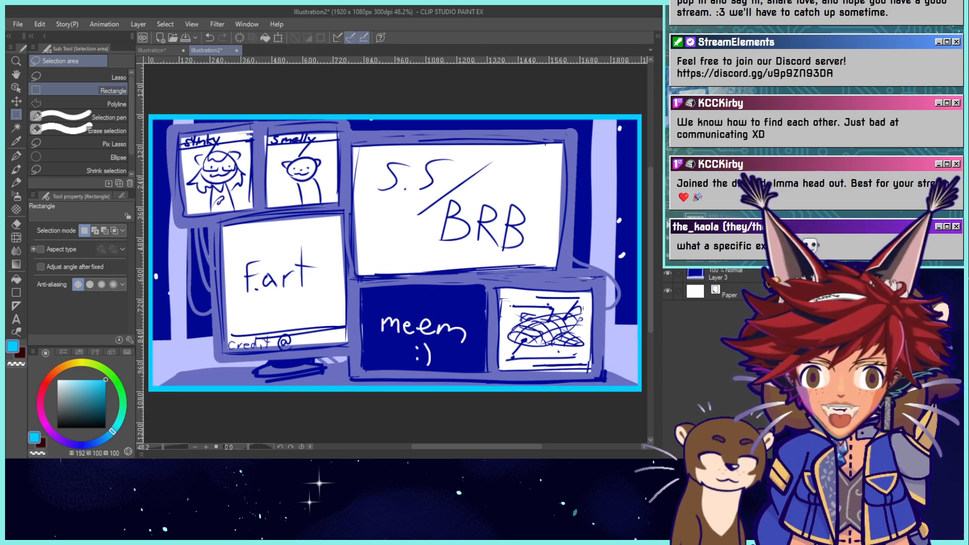
key(ctrl+d)
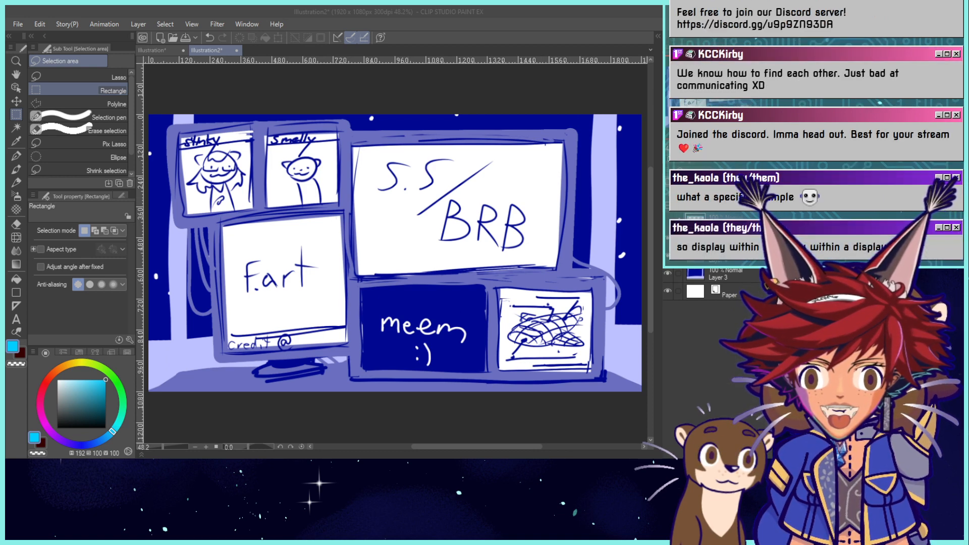
click(667, 256)
click(668, 255)
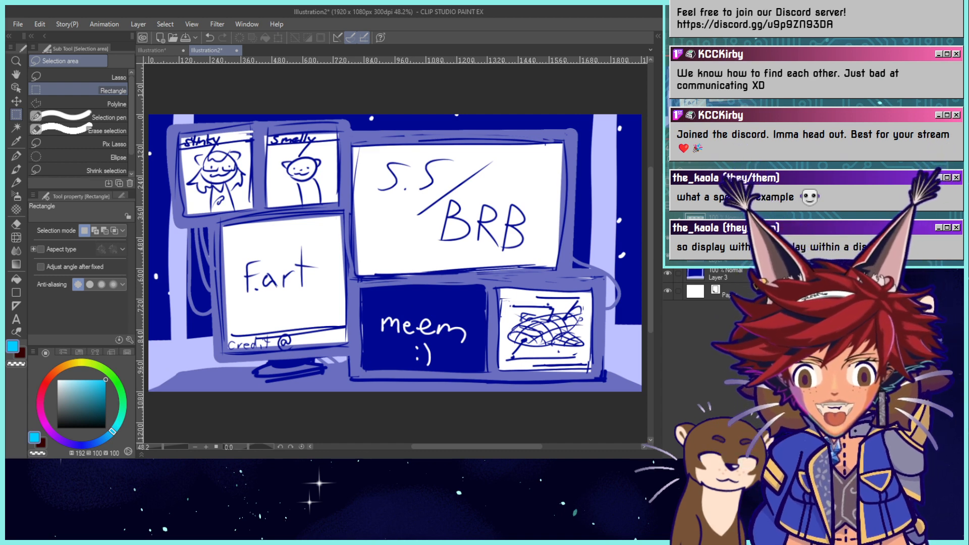
Cover the "meem :)" screen with a filled dark blue rectangle and draw a slightly smaller filled white rectangle over it.
alt+click(302, 303)
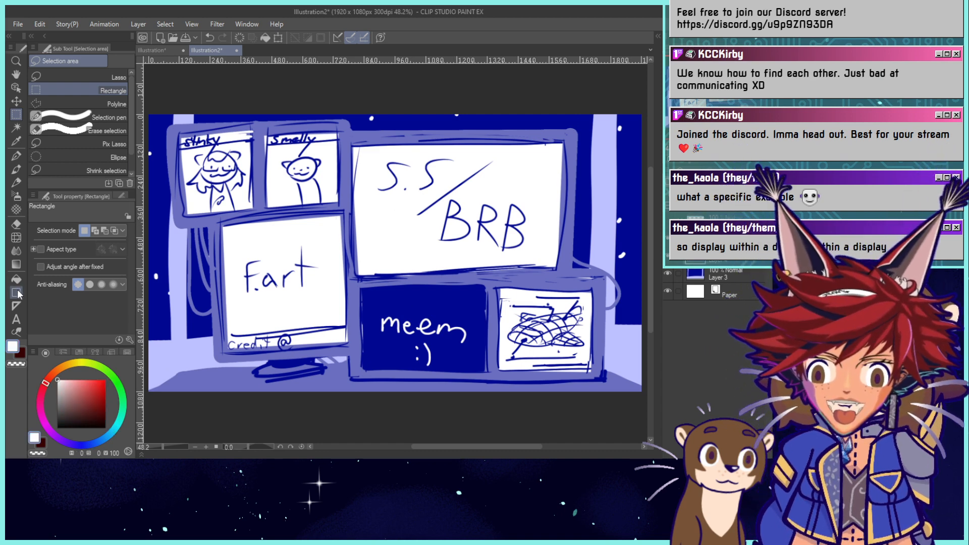
click(16, 292)
alt+click(364, 295)
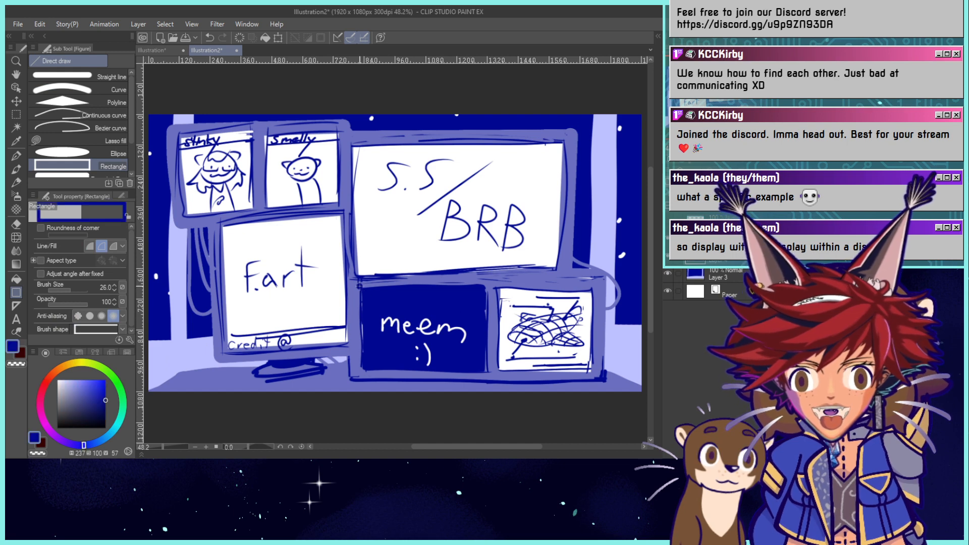
drag(359, 285, 485, 370)
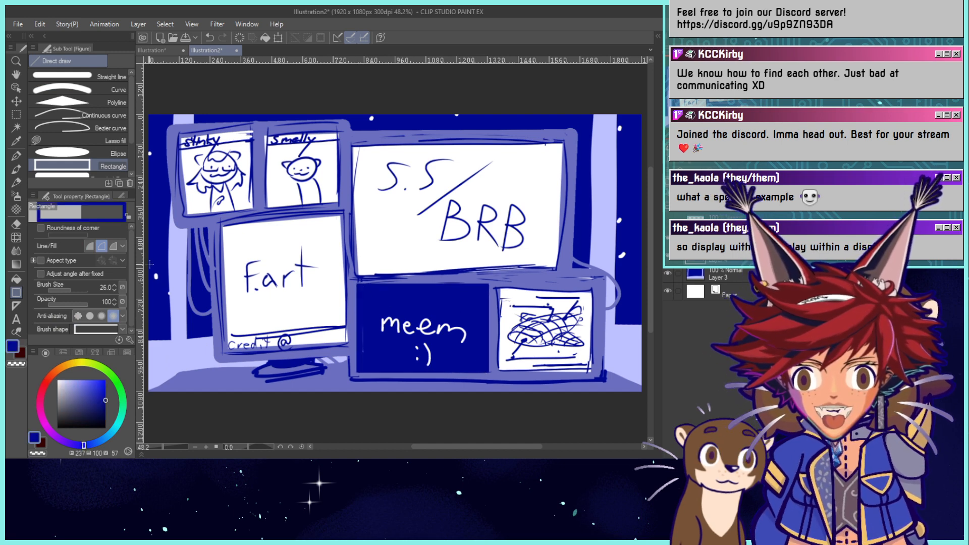
click(89, 245)
key(ctrl+z)
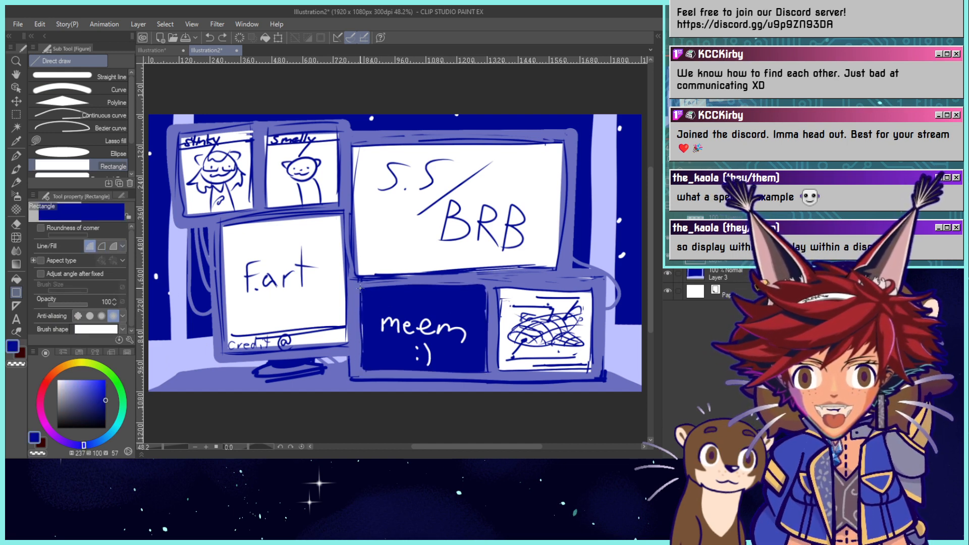
drag(360, 288, 489, 374)
alt+click(405, 238)
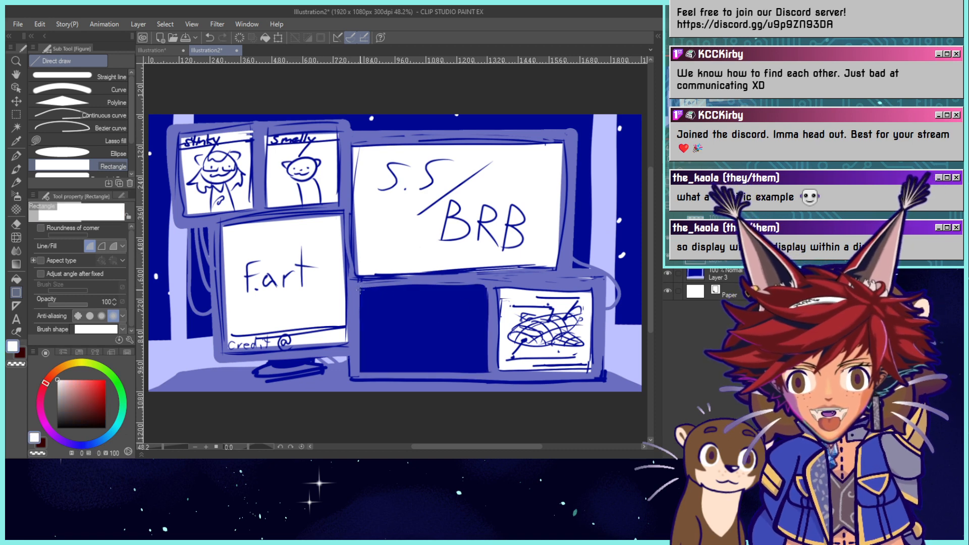
drag(362, 291, 486, 374)
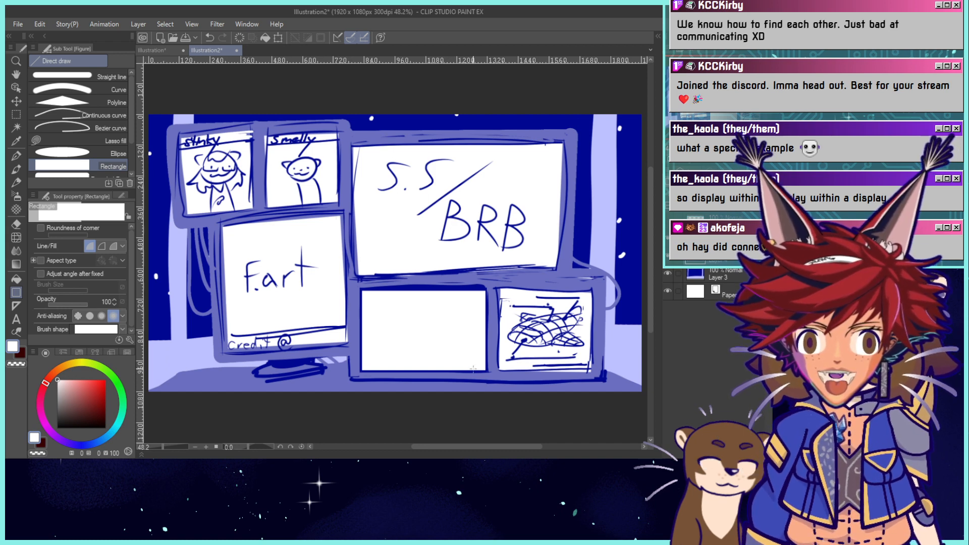
Tidy the frame above the blank screen with periwinkle and straighten the top edges of the scribbled and S.S/BRB screens with dark blue bars.
alt+click(494, 276)
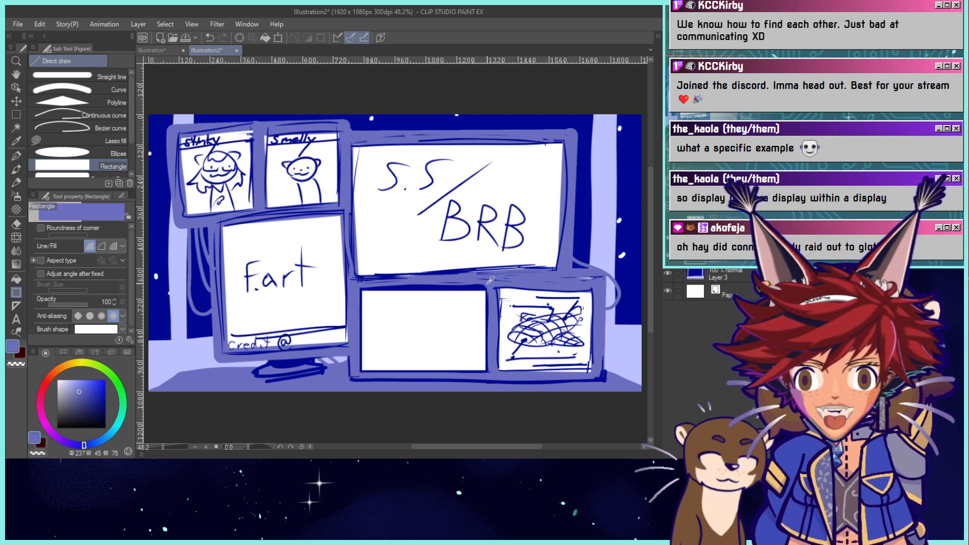
drag(352, 283, 491, 285)
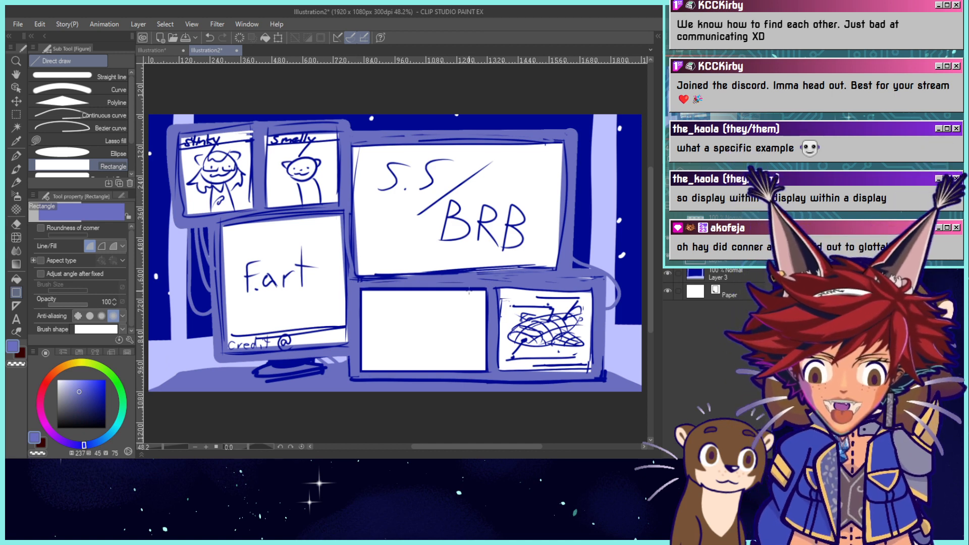
alt+click(529, 265)
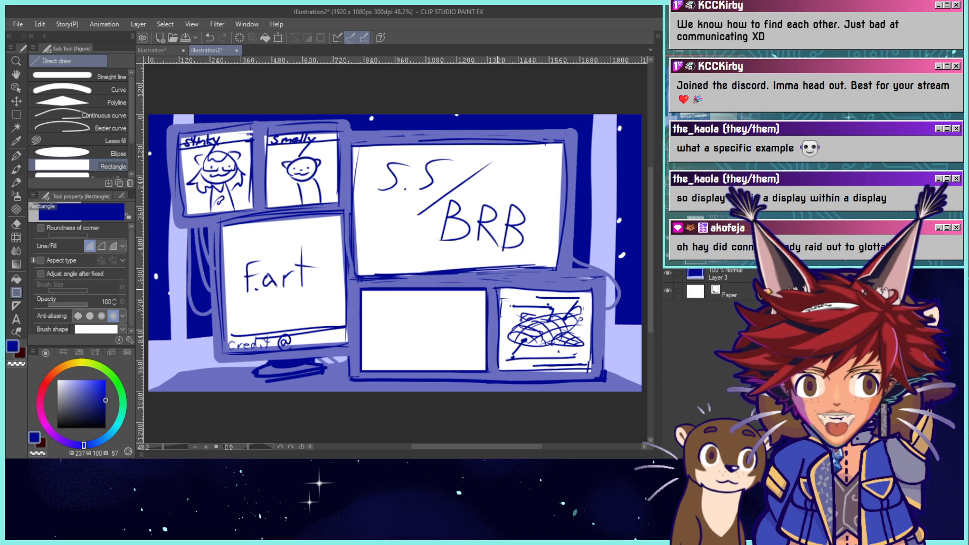
drag(498, 290, 593, 292)
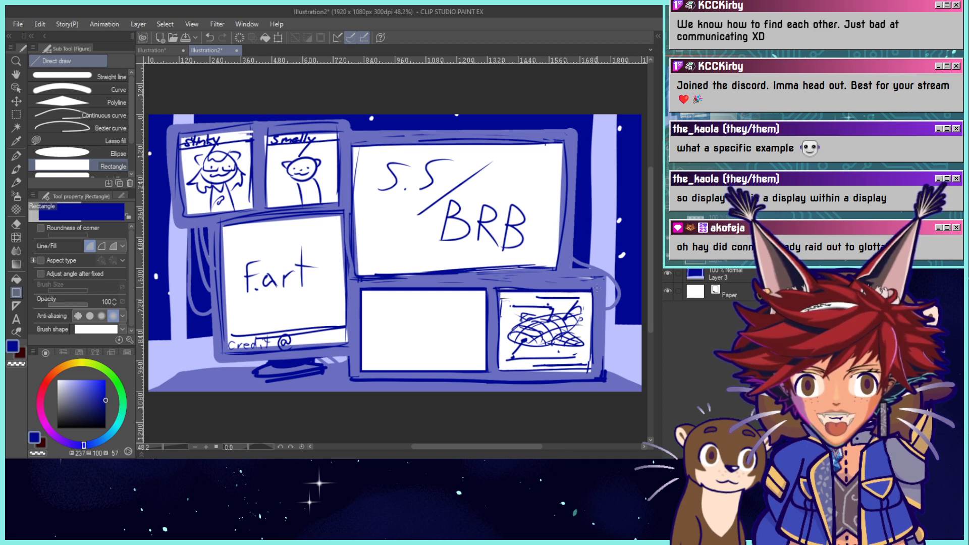
drag(351, 144, 564, 147)
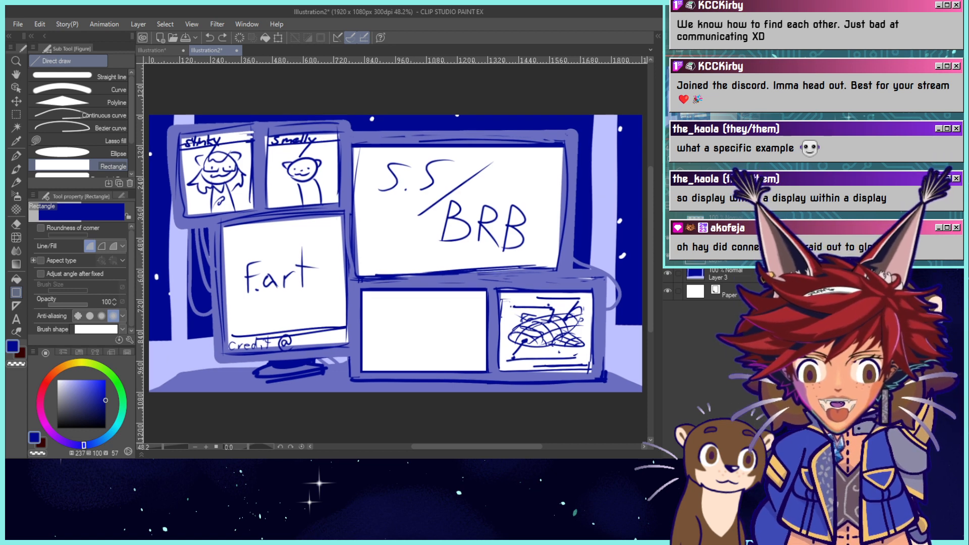
Clean up the rough edges of the S.S/BRB screen around its lower-left corner with filled white rectangles.
key(ctrl+minus)
key(ctrl+minus)
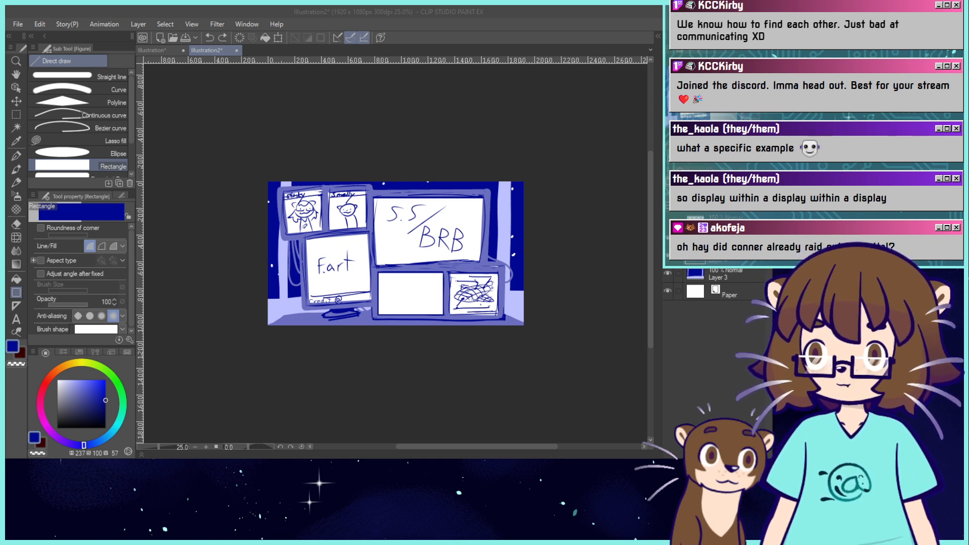
key(ctrl+alt+0)
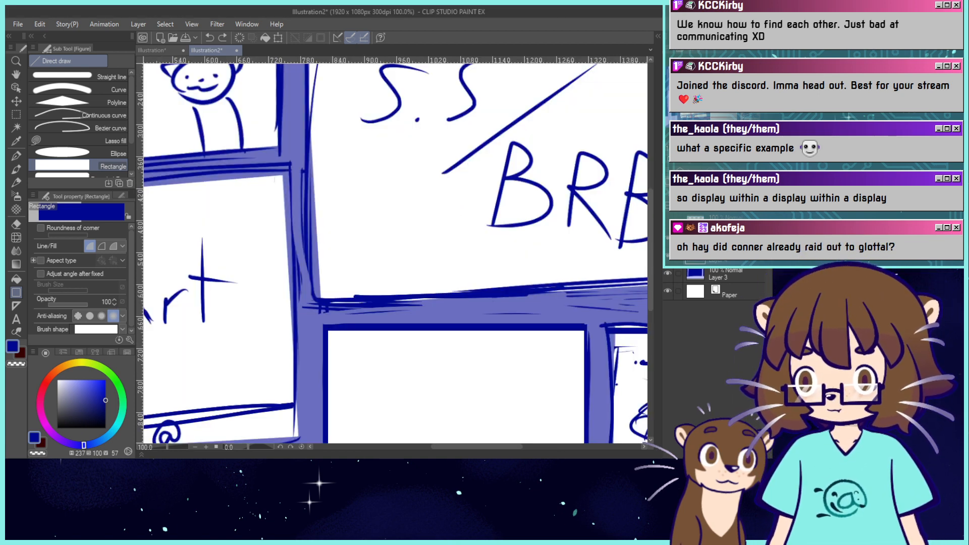
key(ctrl+minus)
key(ctrl+minus)
key(ctrl+minus)
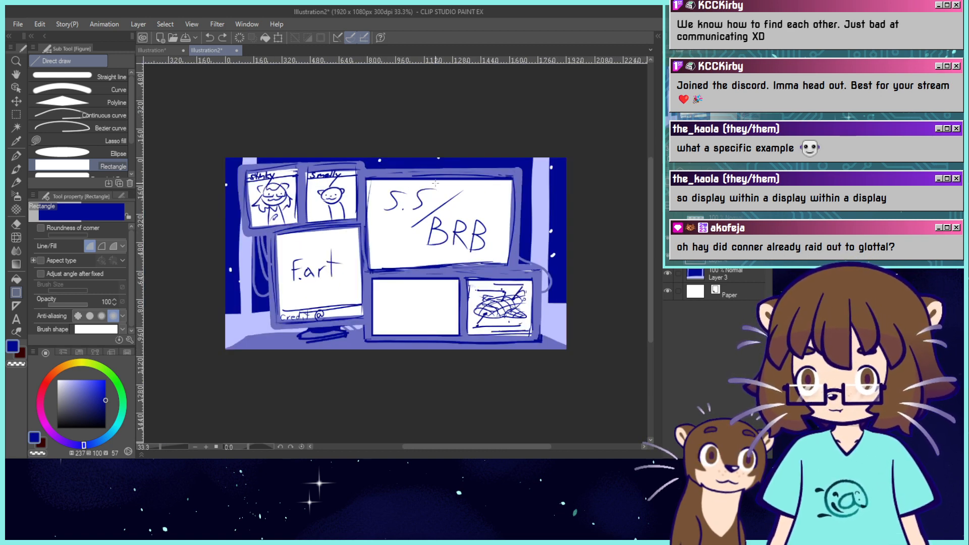
alt+click(295, 182)
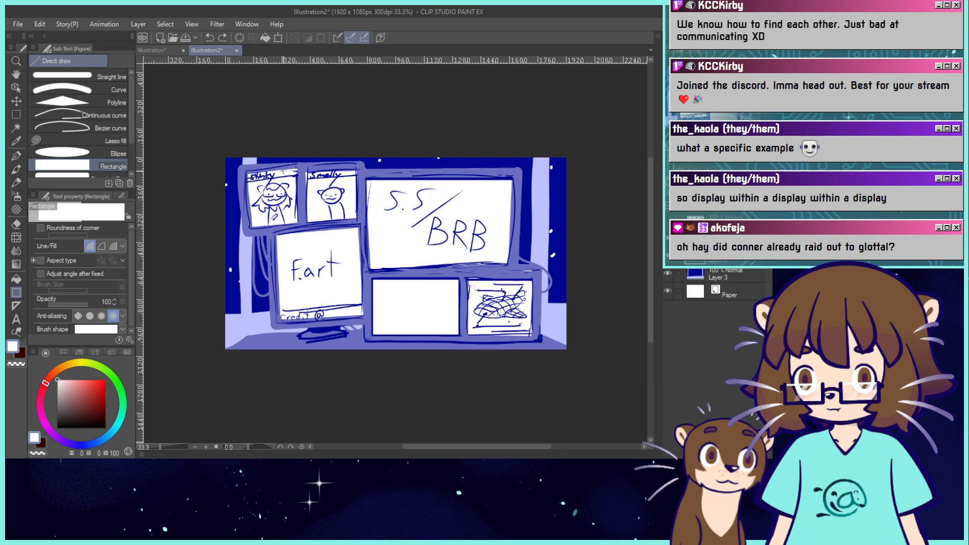
drag(296, 174, 299, 175)
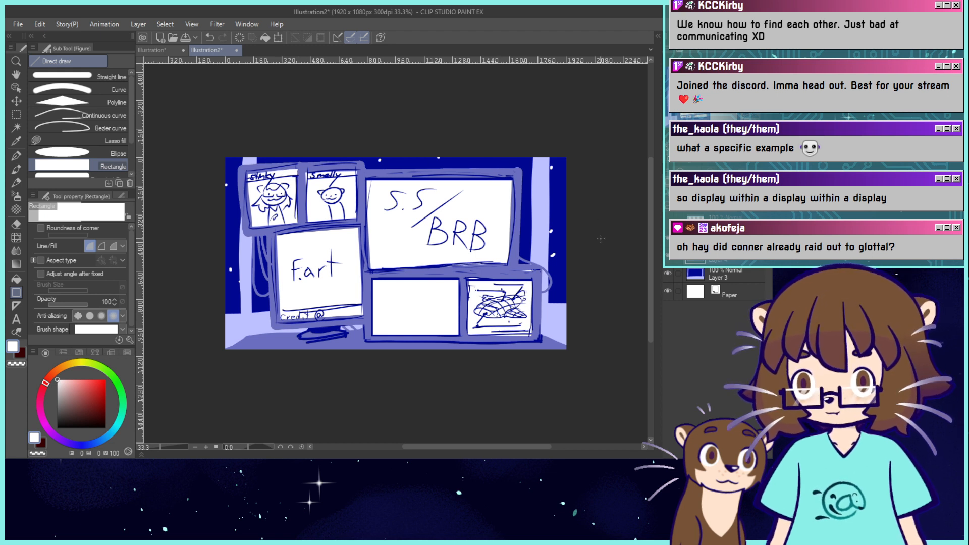
alt+click(512, 259)
alt+click(504, 256)
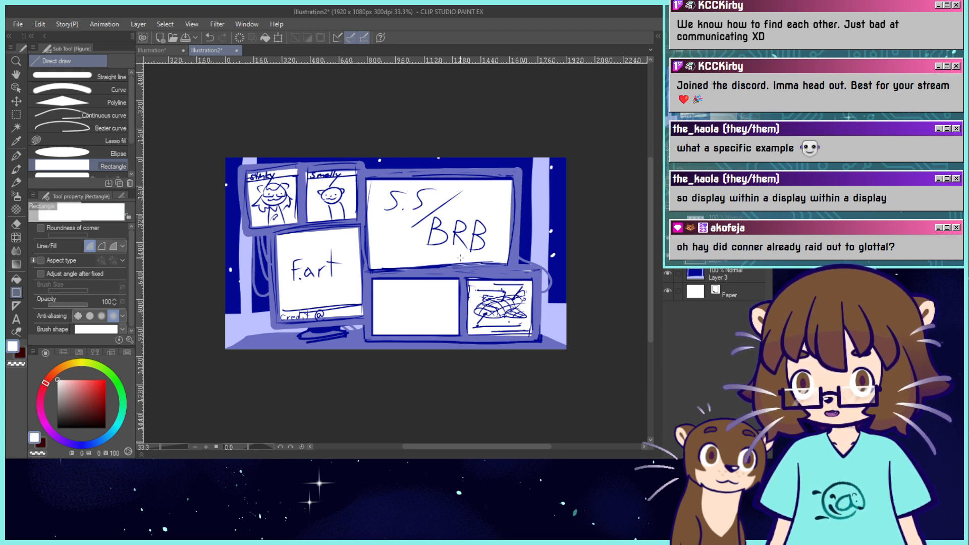
mouse_move(386, 254)
mouse_down()
mouse_move(508, 267)
mouse_move(416, 281)
mouse_move(368, 272)
mouse_up()
alt+click(529, 275)
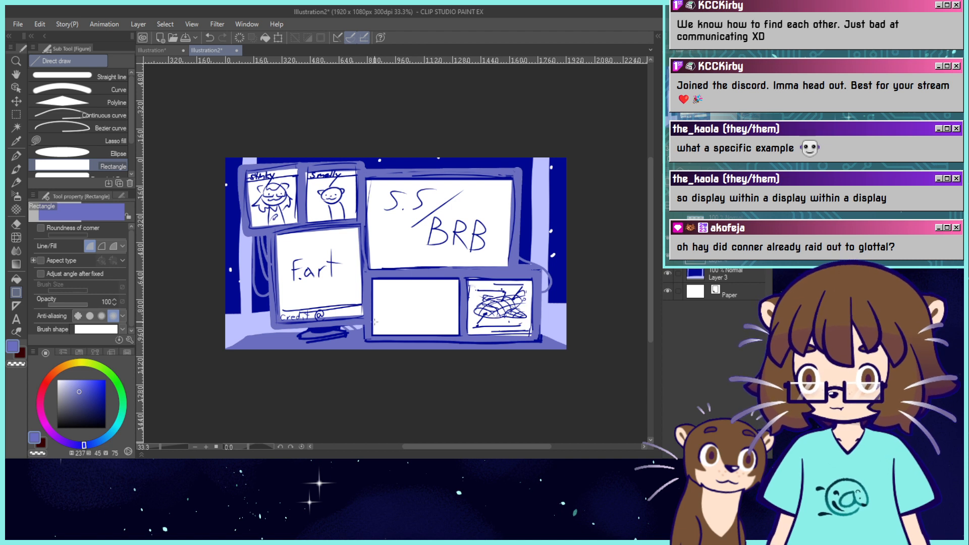
drag(362, 218, 250, 233)
key(ctrl+z)
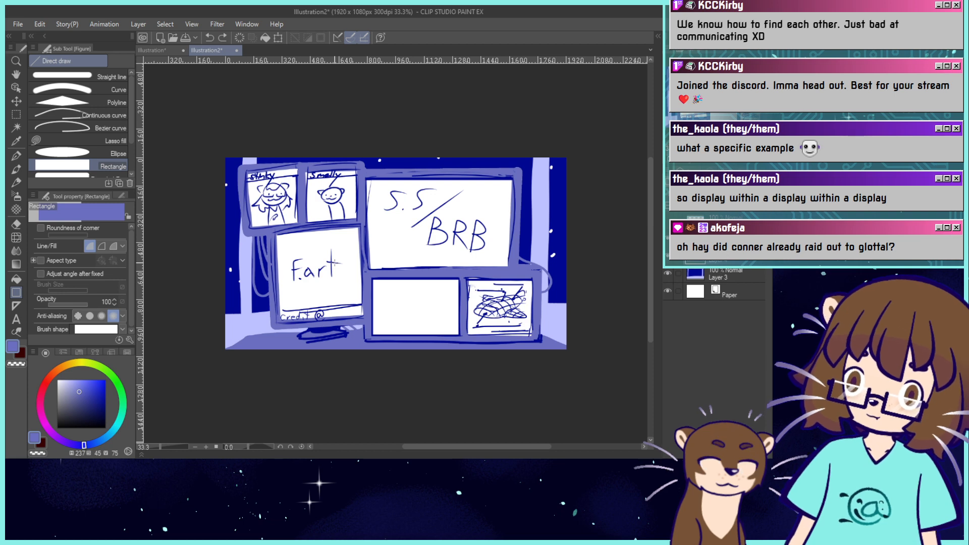
Handwrite "Alerts/" in dark blue with the Turnip pen across the middle of the blank lower screen.
alt+click(552, 215)
click(16, 155)
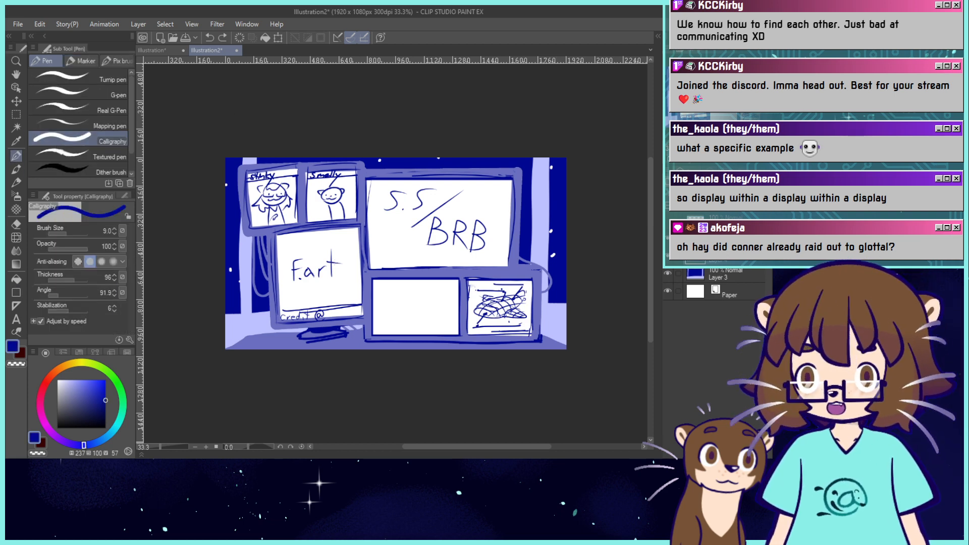
key(ctrl+plus)
key(ctrl+plus)
drag(395, 252, 386, 177)
click(78, 79)
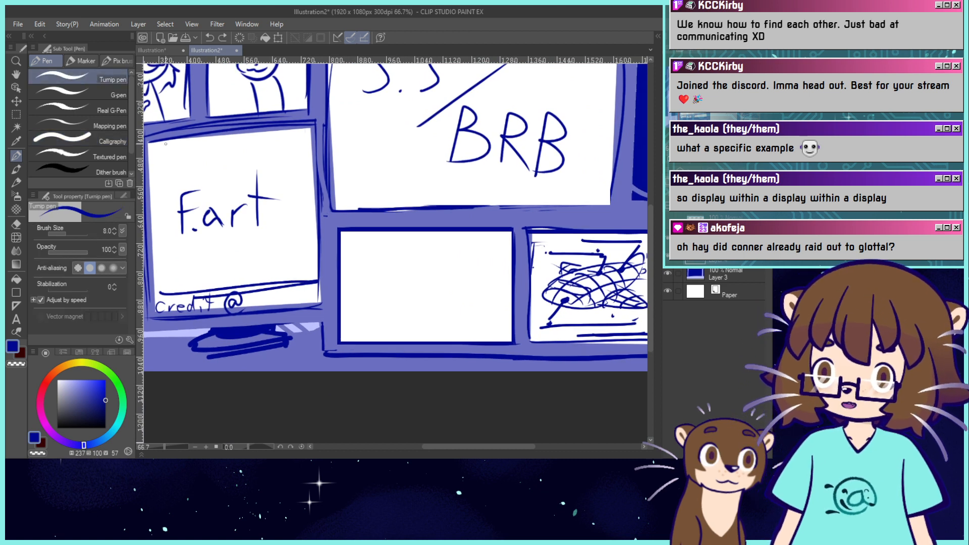
mouse_move(354, 284)
mouse_down()
mouse_move(366, 283)
mouse_move(363, 272)
mouse_move(373, 282)
mouse_up()
drag(376, 276, 401, 271)
mouse_move(407, 250)
mouse_down()
mouse_move(405, 284)
mouse_move(417, 267)
mouse_up()
mouse_move(419, 283)
mouse_down()
mouse_move(437, 266)
mouse_move(460, 269)
mouse_up()
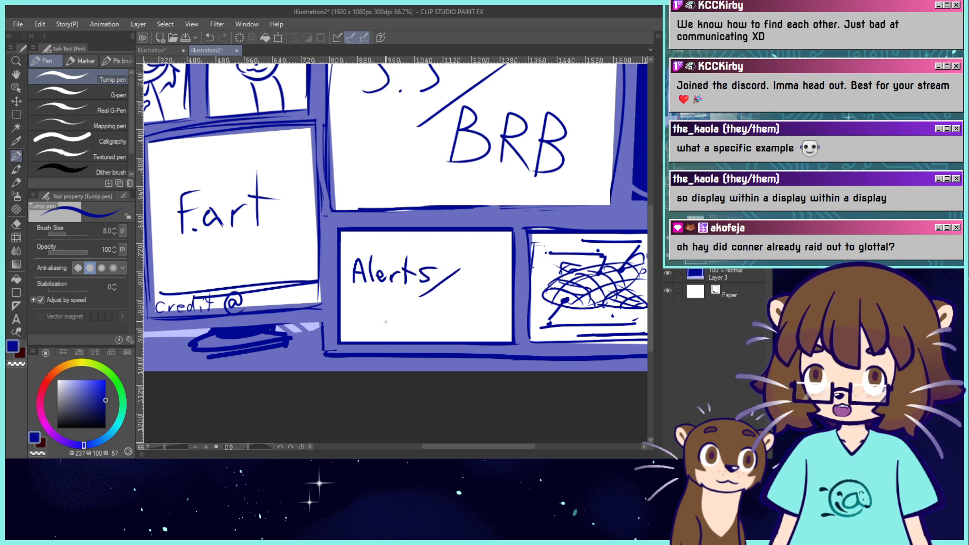
Handwrite "memes?" below the "Alerts/" lettering on the same screen.
mouse_move(384, 314)
mouse_down()
mouse_move(382, 333)
mouse_move(423, 331)
mouse_up()
mouse_move(426, 317)
mouse_down()
mouse_move(427, 332)
mouse_move(471, 332)
mouse_up()
mouse_move(494, 304)
mouse_down()
mouse_move(503, 310)
mouse_move(498, 323)
mouse_up()
click(497, 332)
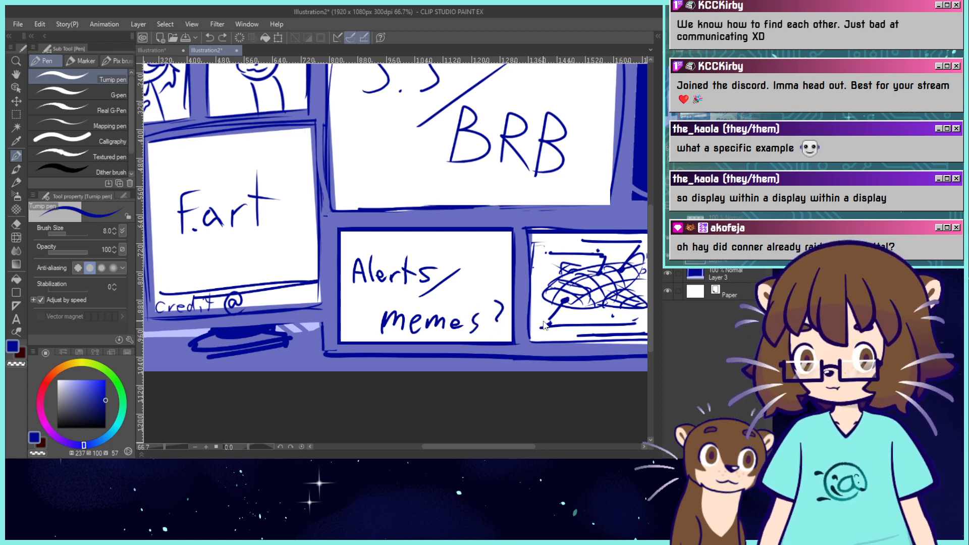
key(ctrl+0)
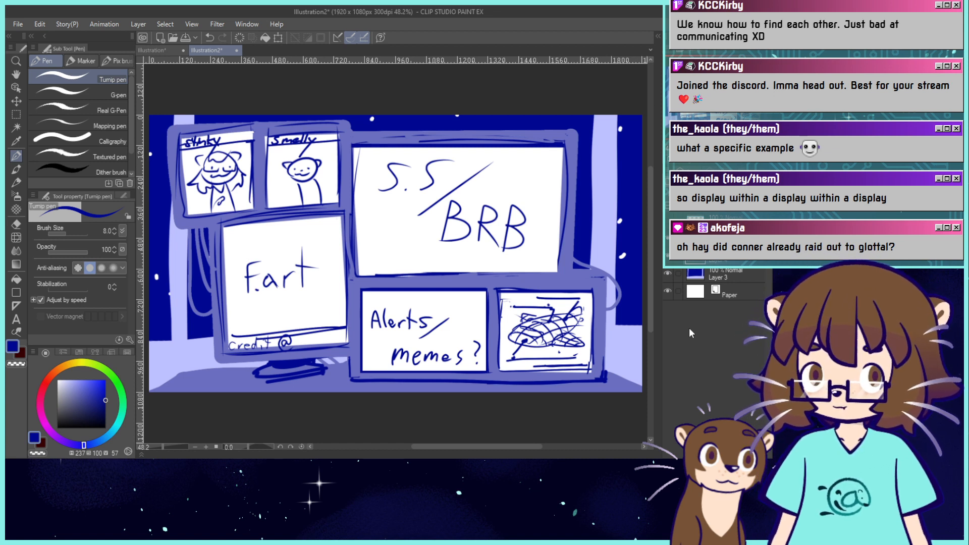
alt+click(598, 353)
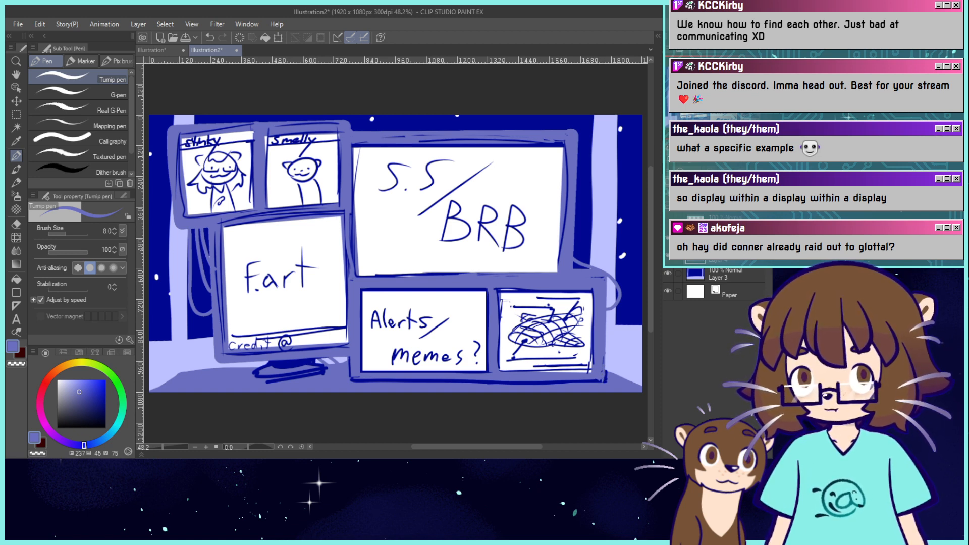
key(ctrl+minus)
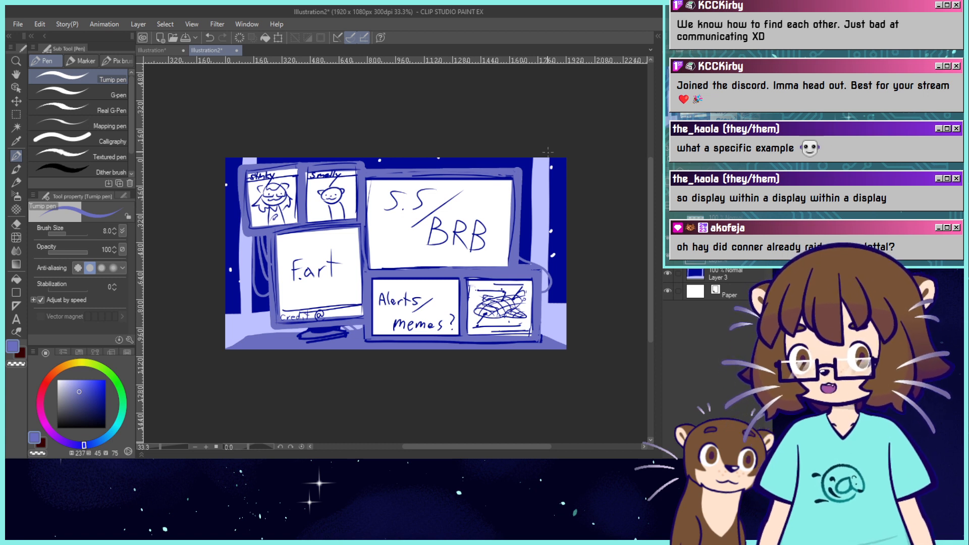
Open the Layout-Justchatting2023 illustration and show its desk, character and translucent chat panel layers.
click(171, 36)
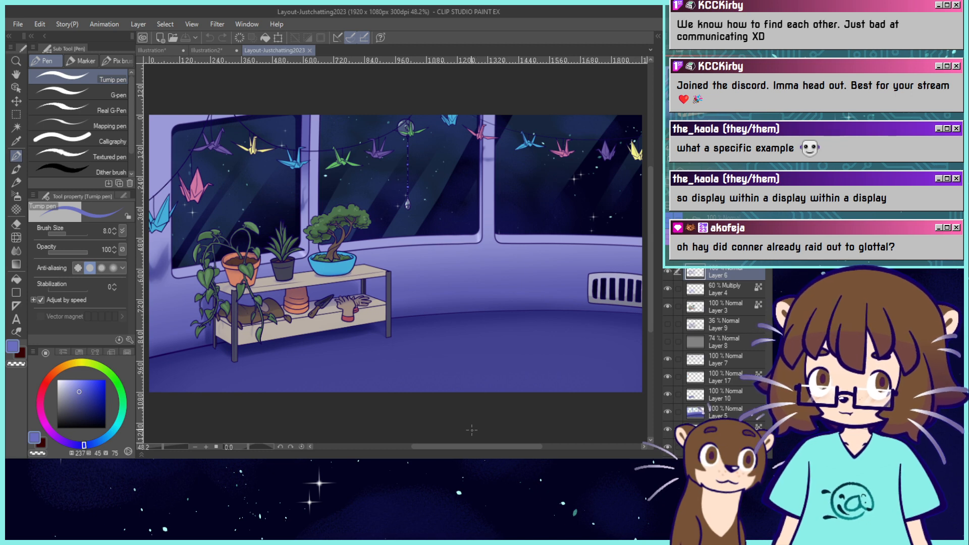
key(ctrl+v)
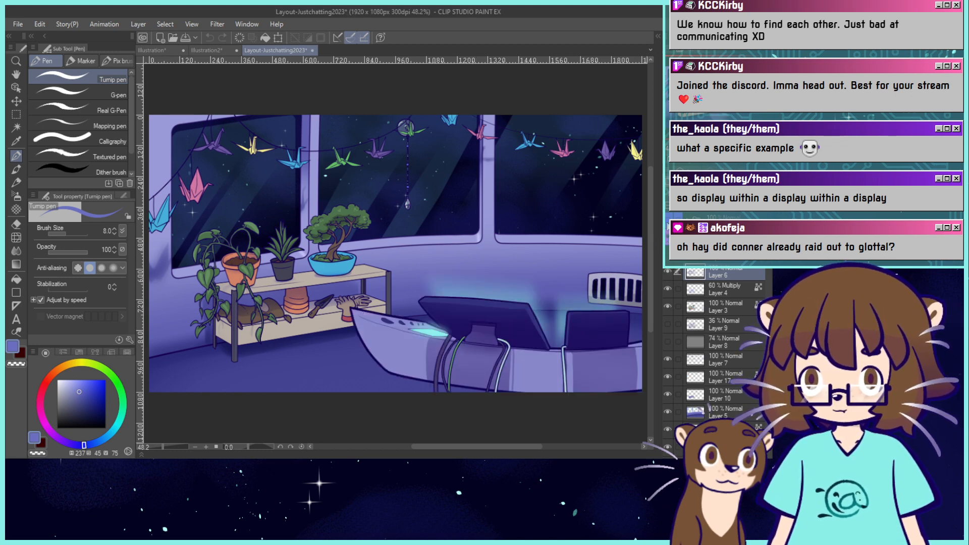
click(667, 226)
click(667, 253)
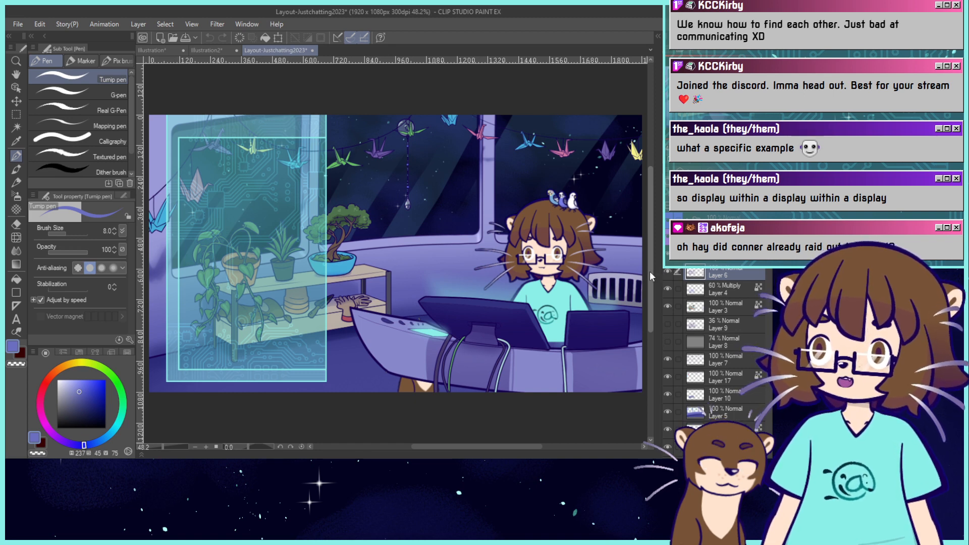
Add a new layer to the just-chatting layout and set the drawing colour to bright red.
click(724, 219)
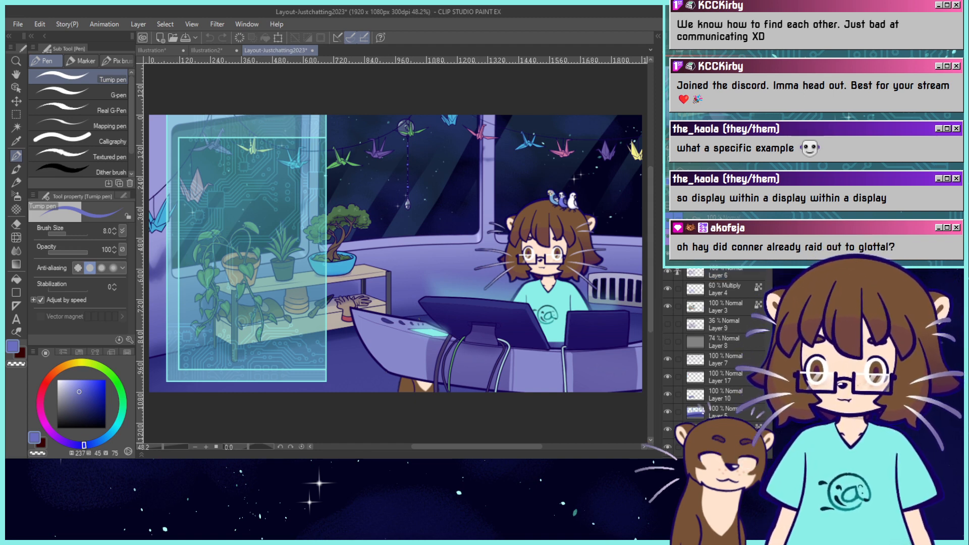
key(ctrl+shift+n)
key(ctrl+minus)
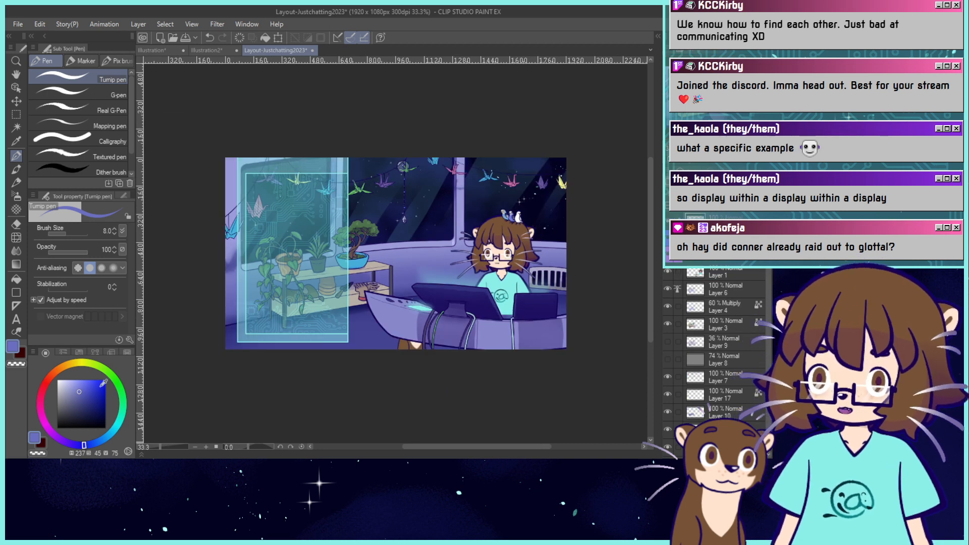
click(45, 384)
click(105, 380)
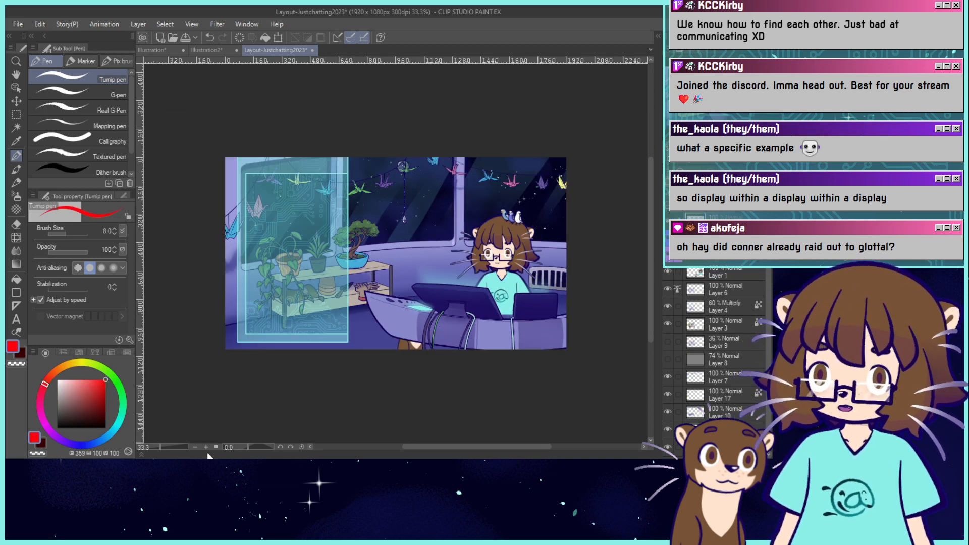
Try marking the inner edge of the chat panel with red vertical lines, and undo them.
mouse_move(348, 152)
mouse_down()
mouse_move(345, 386)
mouse_move(345, 142)
mouse_move(341, 353)
mouse_up()
key(ctrl+z)
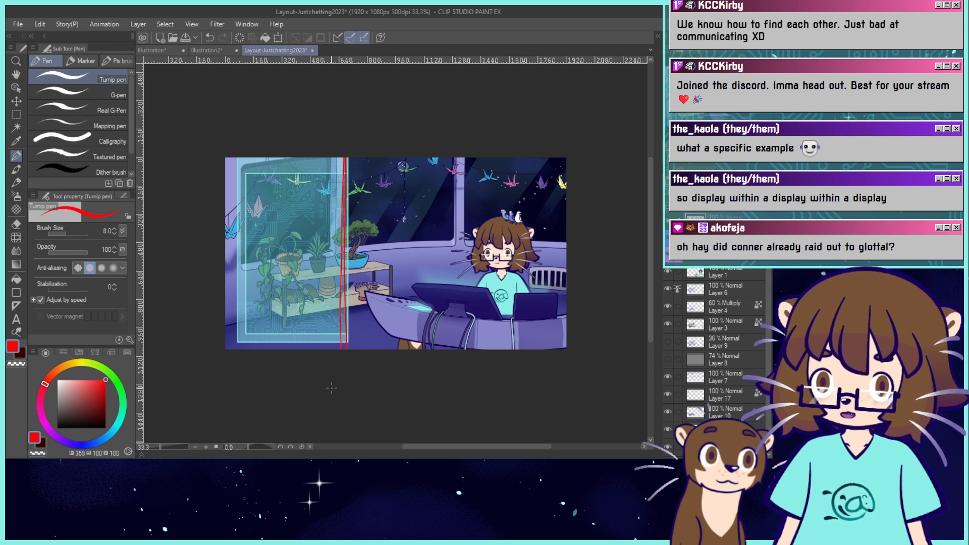
key(ctrl+z)
key(ctrl+z)
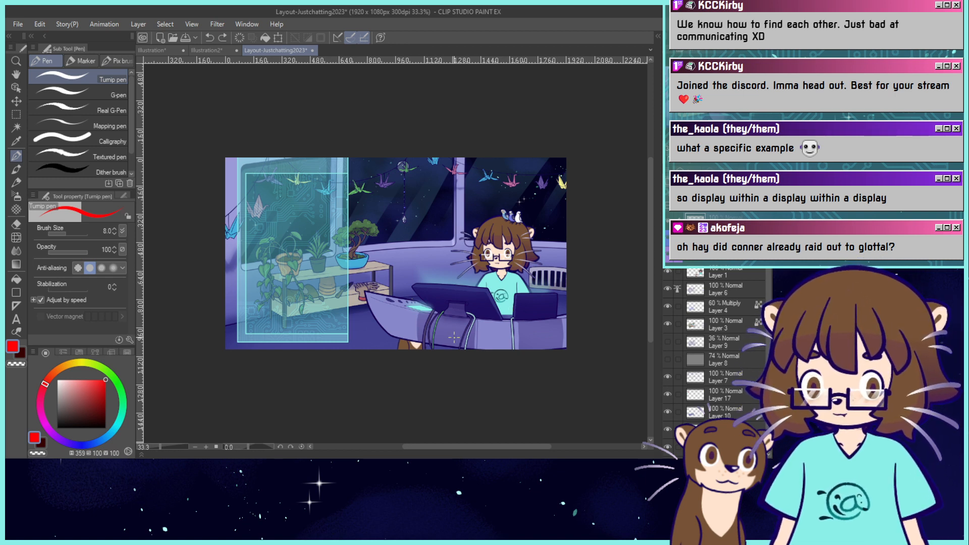
Try outlining and hatching the area between the chat panel and the character in red, and undo all the strokes.
drag(426, 356, 525, 141)
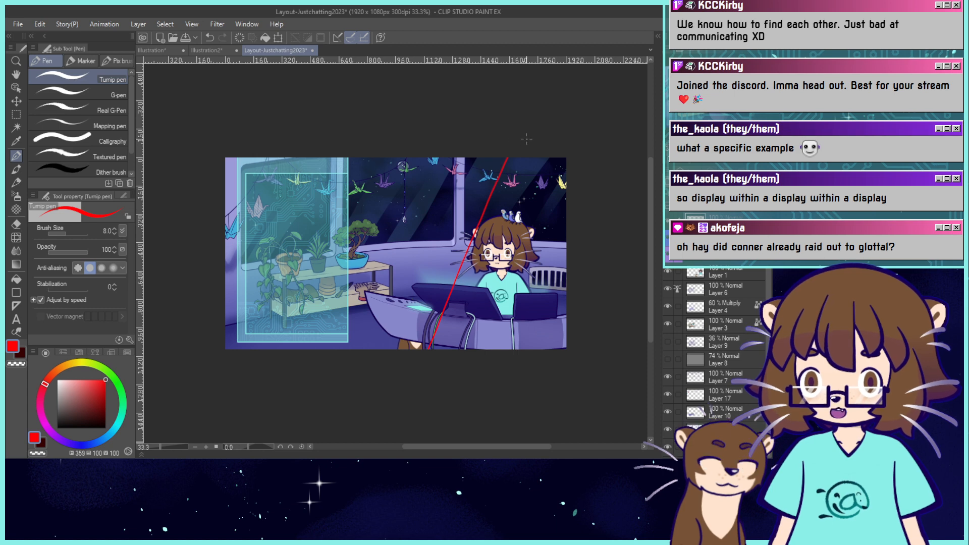
key(ctrl+z)
drag(435, 354, 518, 159)
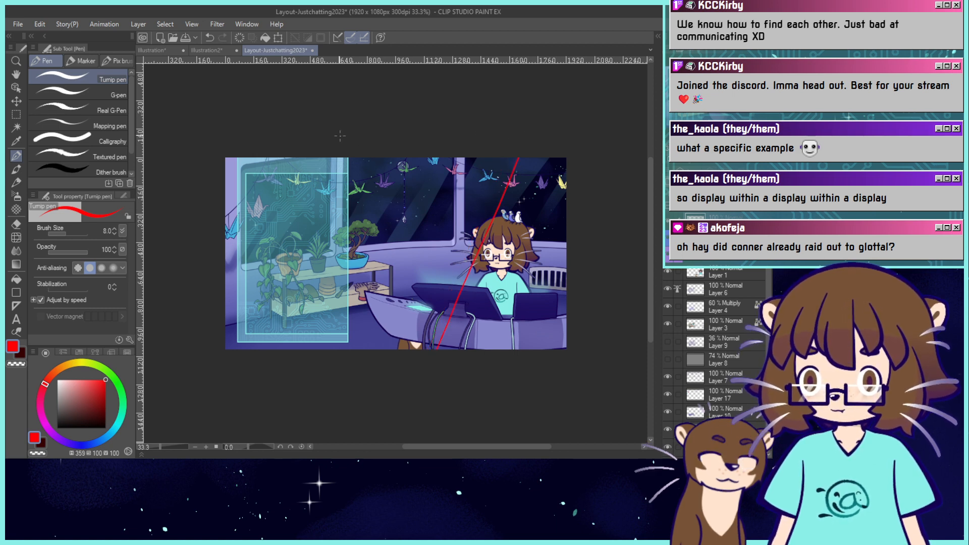
drag(348, 159, 344, 323)
mouse_move(347, 242)
mouse_down()
mouse_move(404, 172)
mouse_move(505, 166)
mouse_move(444, 283)
mouse_up()
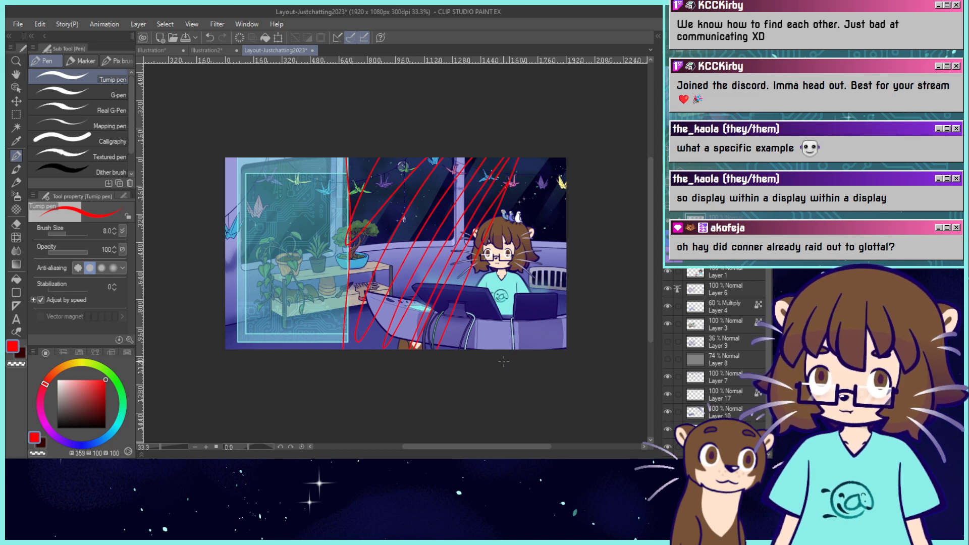
key(ctrl+z)
key(ctrl+z)
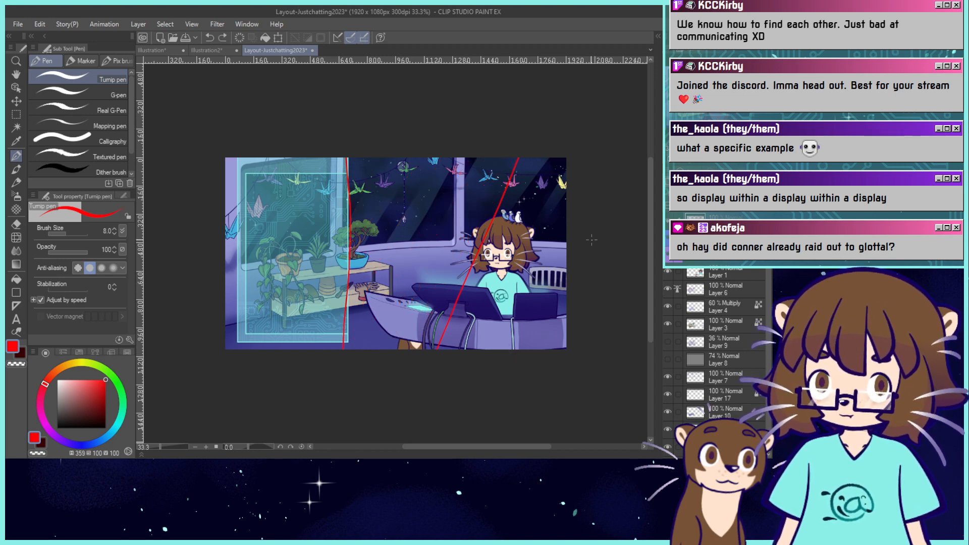
key(ctrl+z)
key(ctrl+z)
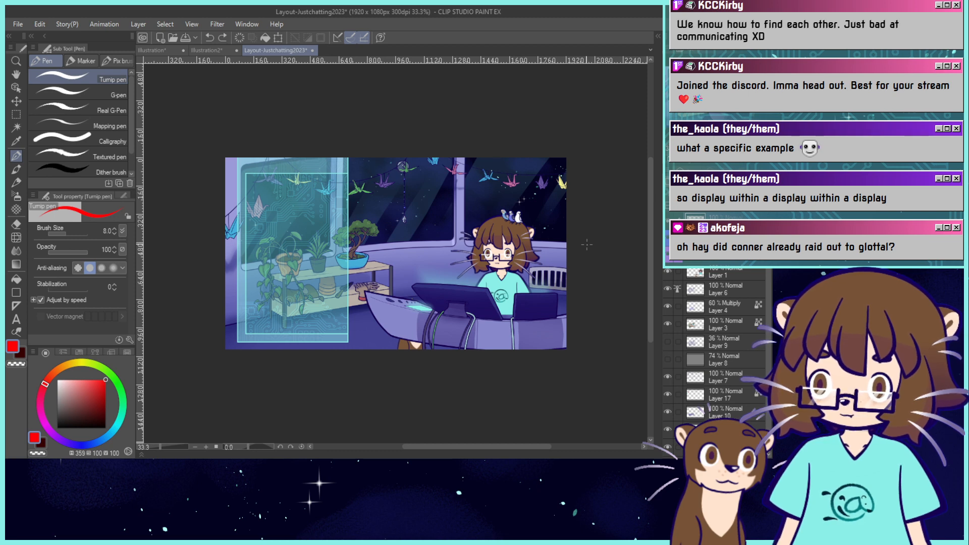
Copy the merged monitor sketch from Illustration2, leaving its layers unmerged, and paste it into Layout-Justchatting2023.
click(206, 50)
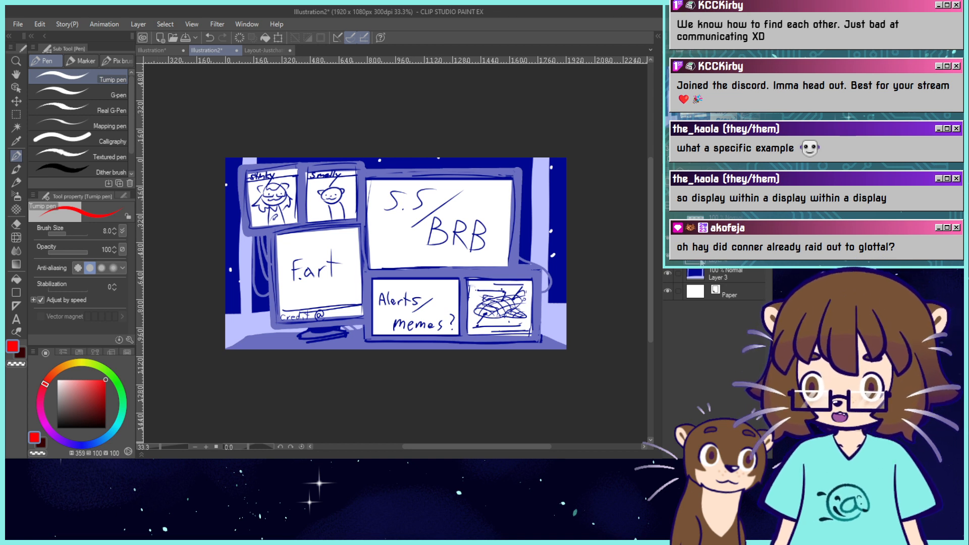
key(ctrl+shift+e)
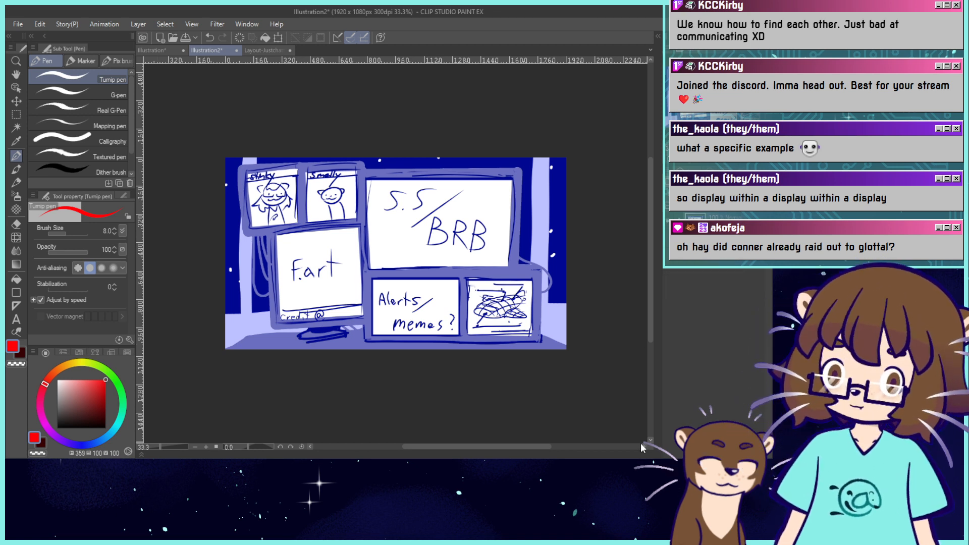
key(ctrl+z)
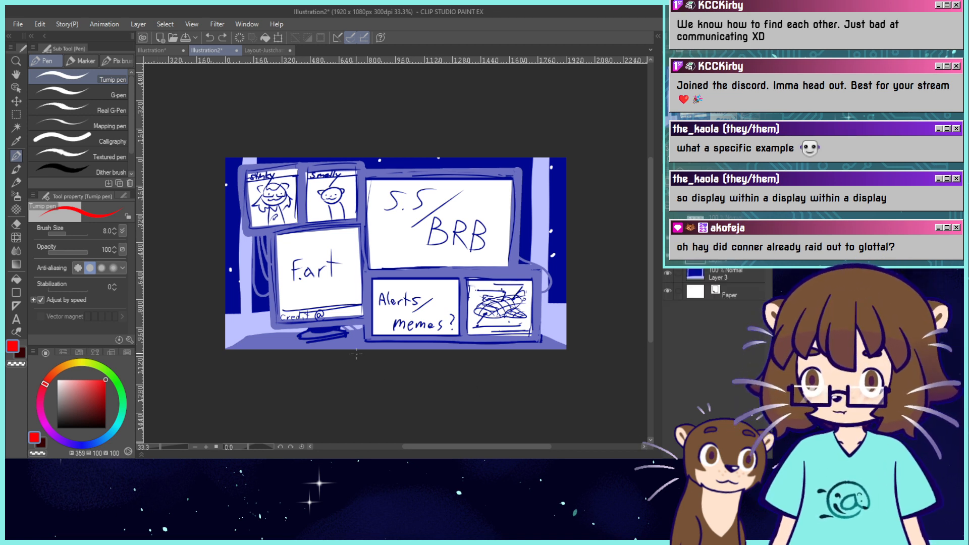
click(261, 49)
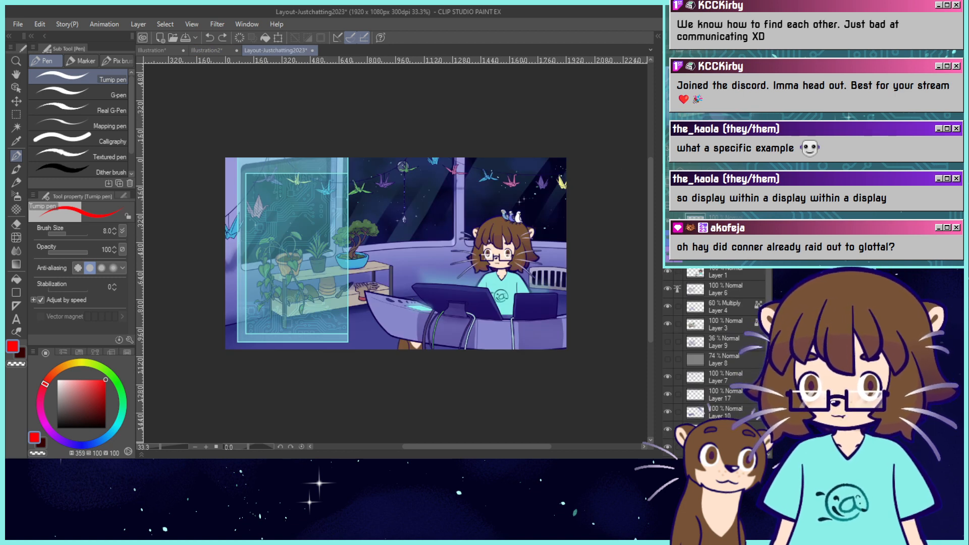
key(ctrl+v)
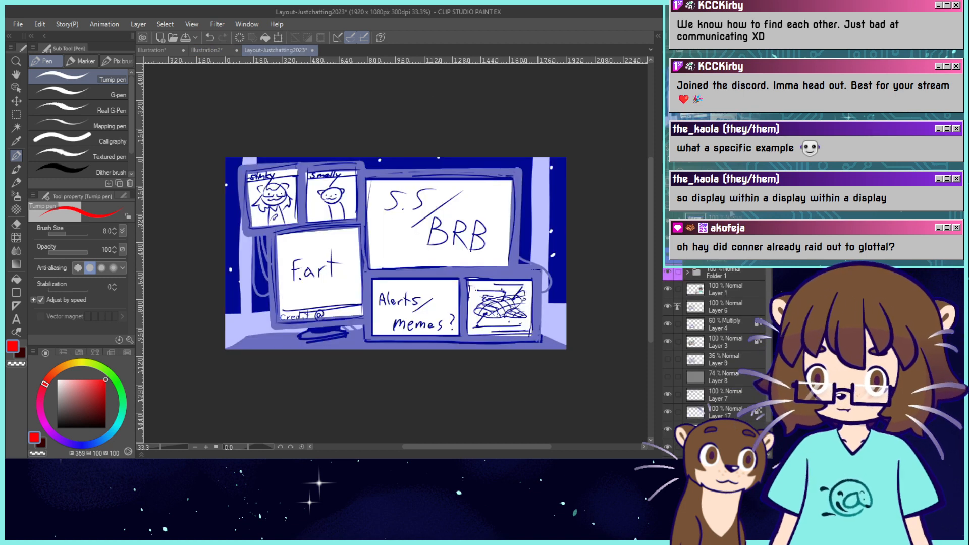
Shrink and distort the pasted monitor sketch to fit between the chat panel and the character, and place its layer below Layer 1.
click(277, 38)
mouse_move(570, 261)
mouse_down()
mouse_move(383, 230)
mouse_move(299, 191)
mouse_move(433, 211)
mouse_move(438, 204)
mouse_up()
mouse_move(505, 183)
mouse_down()
mouse_move(489, 189)
mouse_move(498, 180)
mouse_up()
mouse_move(424, 185)
mouse_down()
mouse_move(412, 201)
mouse_move(406, 183)
mouse_up()
drag(456, 203, 459, 206)
click(394, 282)
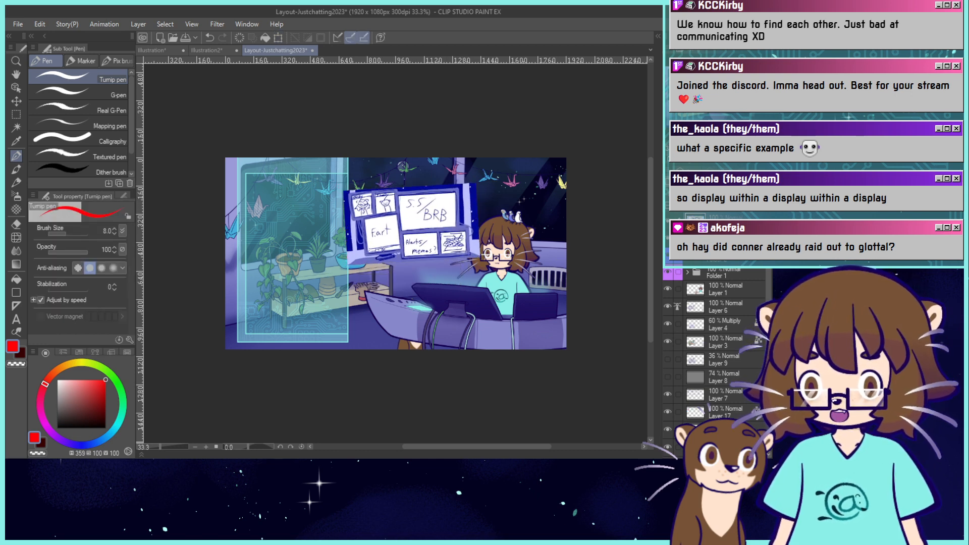
drag(726, 254, 730, 296)
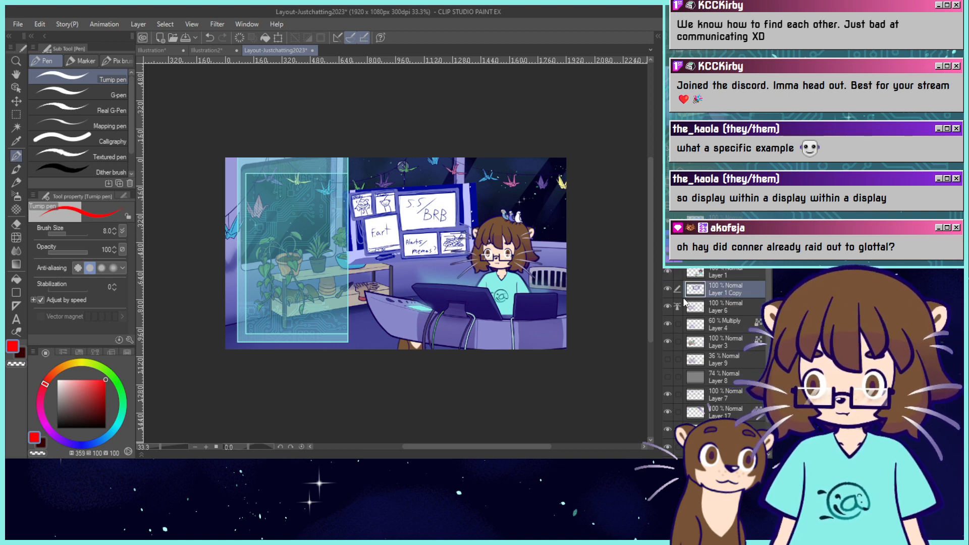
Shift the monitor sketch slightly left behind the chat panel's edge and enlarge it to 104%.
click(16, 101)
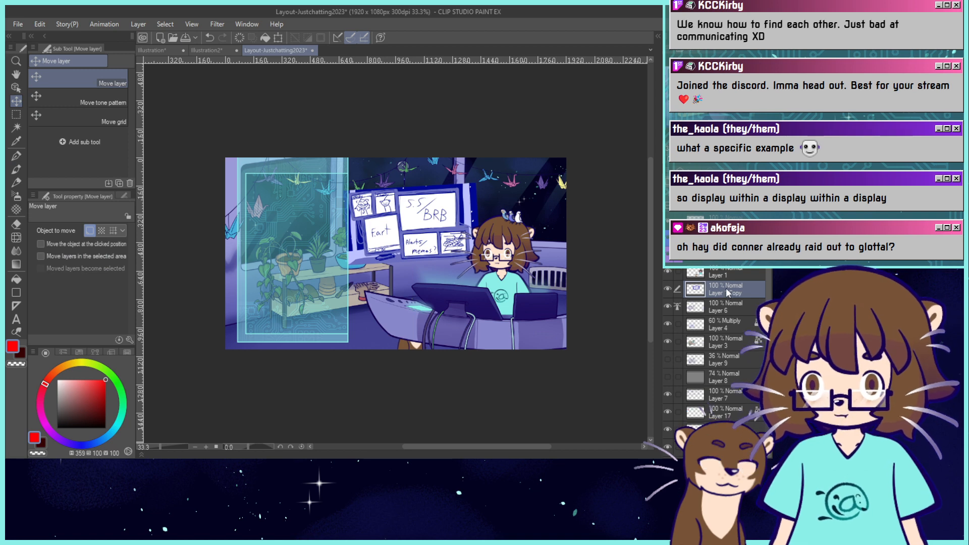
drag(469, 271, 462, 273)
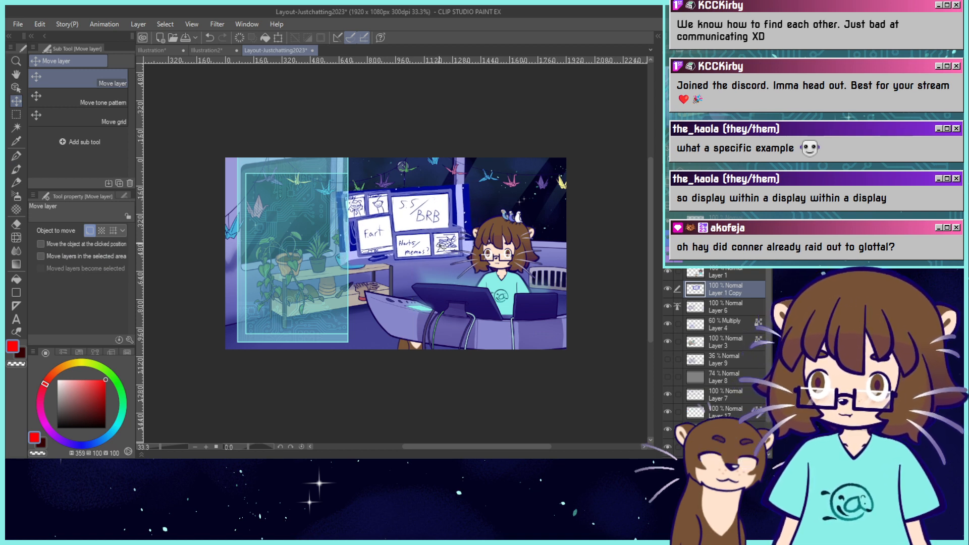
click(278, 38)
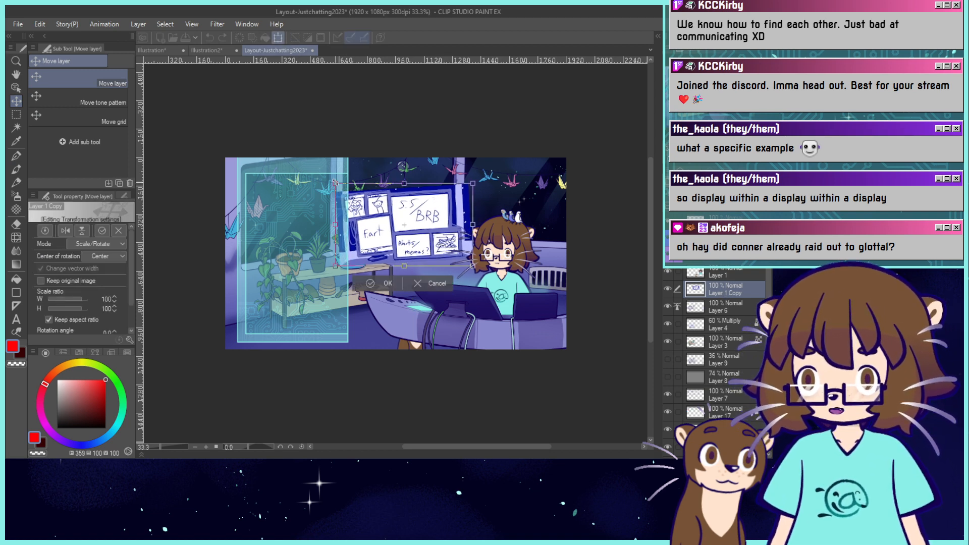
drag(331, 178, 329, 177)
drag(468, 180, 470, 179)
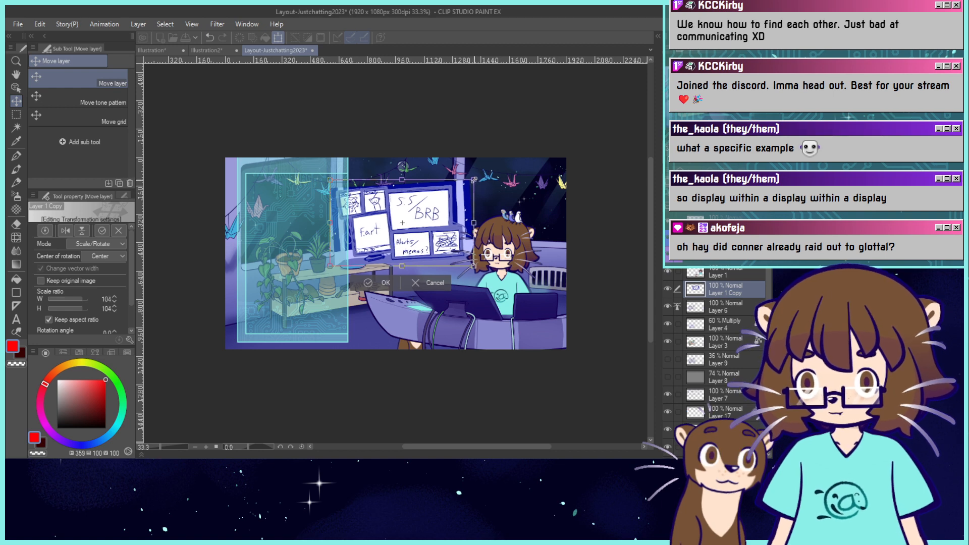
key(Return)
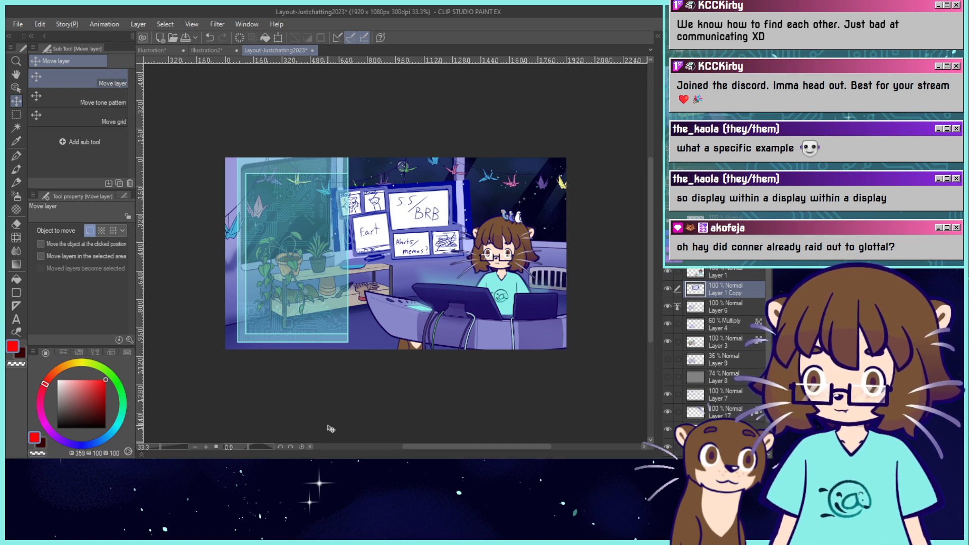
Enlarge the character and otter on Layer 1 to 129% and shift them slightly to the right behind the desk.
click(718, 274)
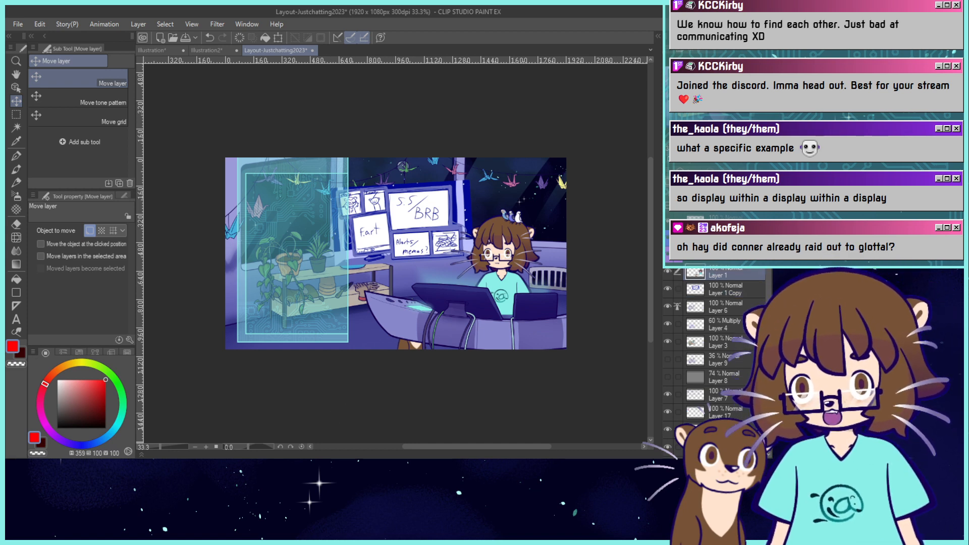
click(278, 37)
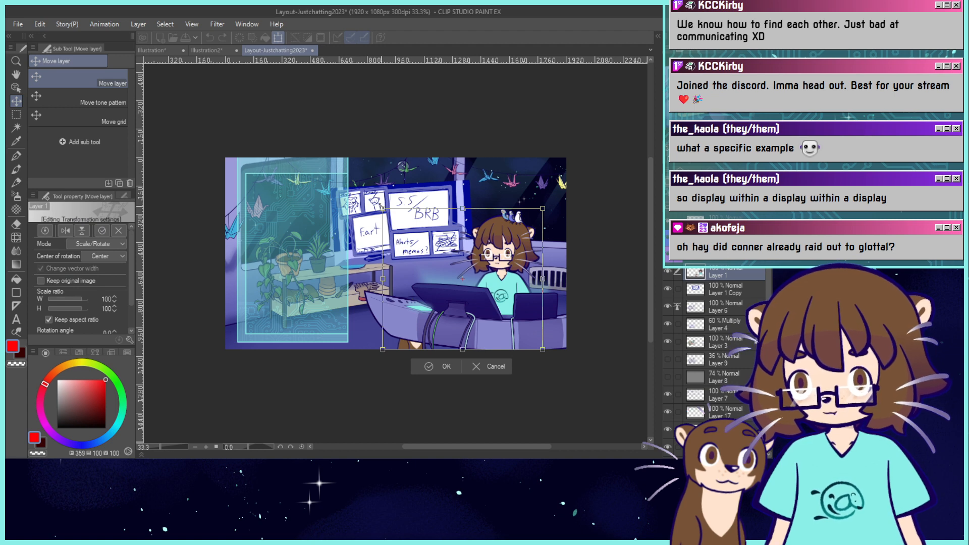
drag(366, 182, 336, 156)
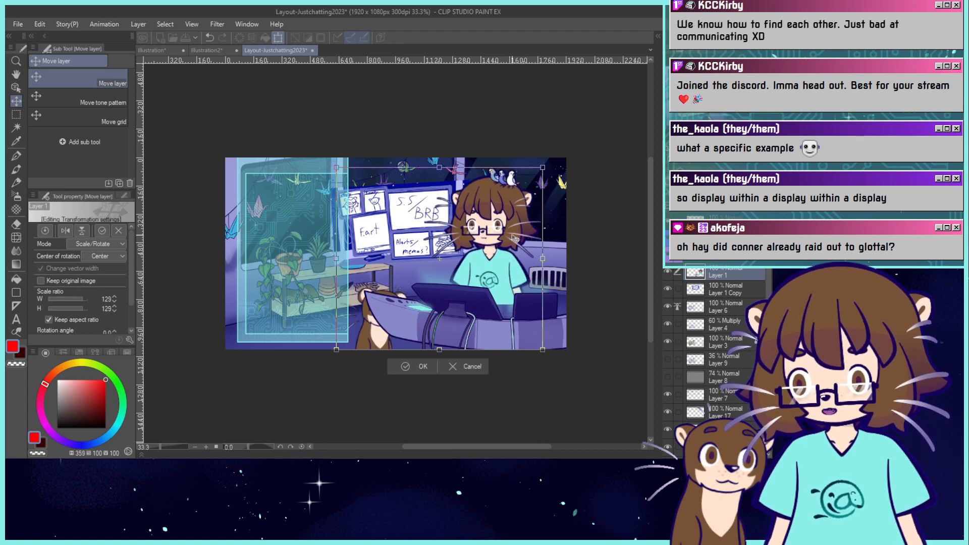
mouse_move(516, 240)
mouse_down()
mouse_move(522, 246)
mouse_move(520, 226)
mouse_up()
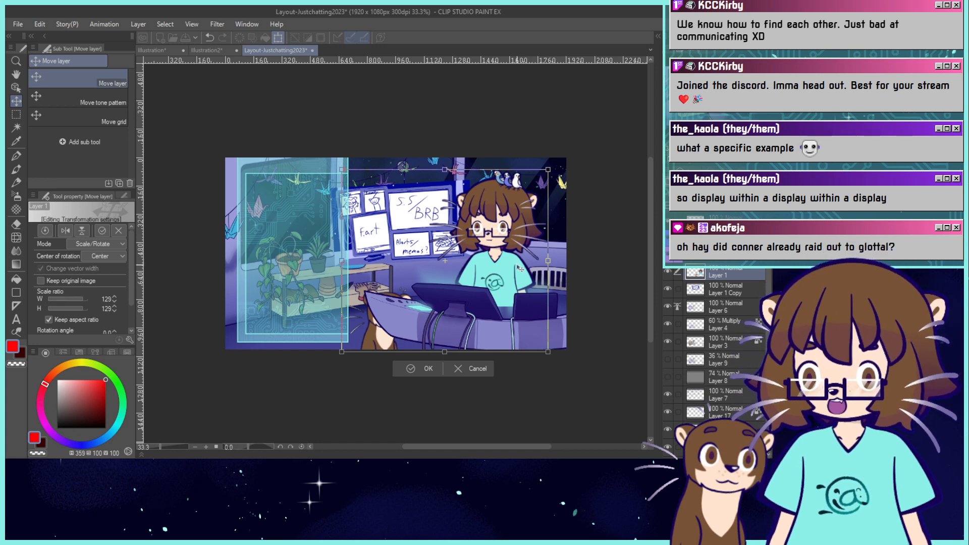
click(403, 369)
Delete the otter from the character layer using a rectangular selection, and return to the Illustration2 document.
key(m)
drag(444, 232, 279, 349)
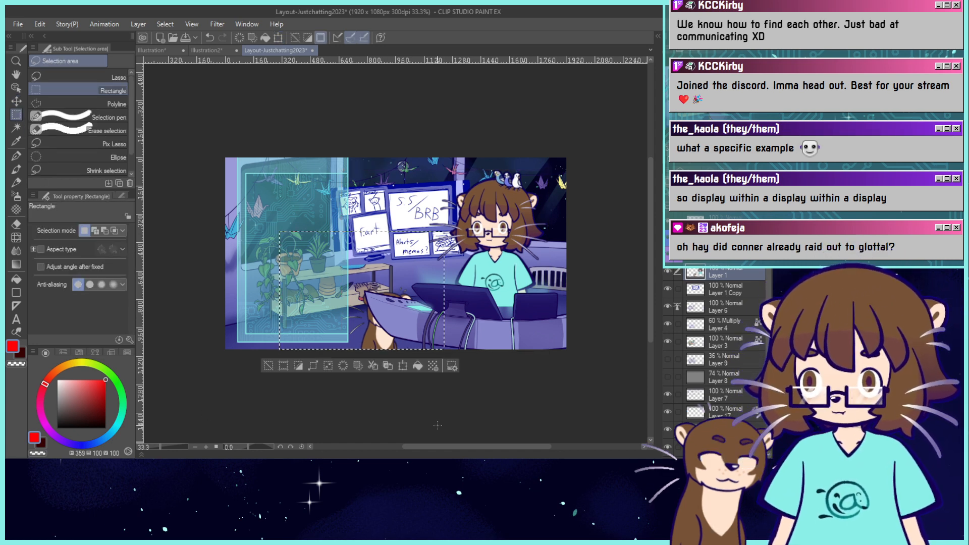
click(268, 366)
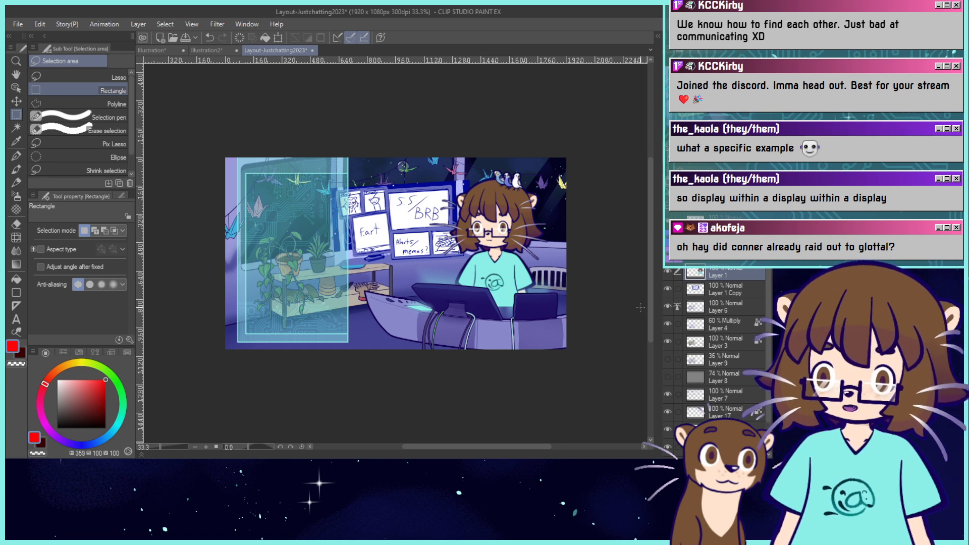
click(222, 49)
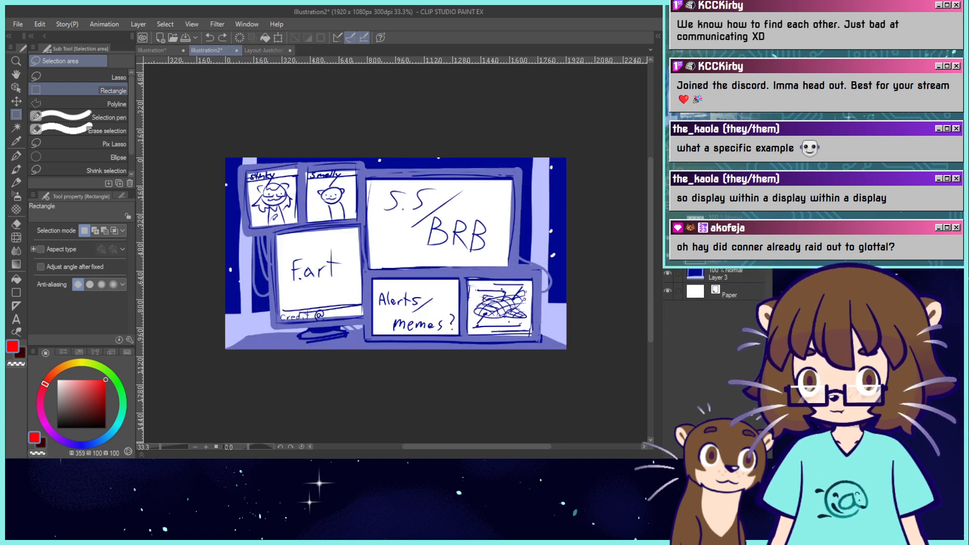
Paste the cyan border frame around the canvas in both the Illustration2 and Layout-Justchatting2023 documents.
key(ctrl+a)
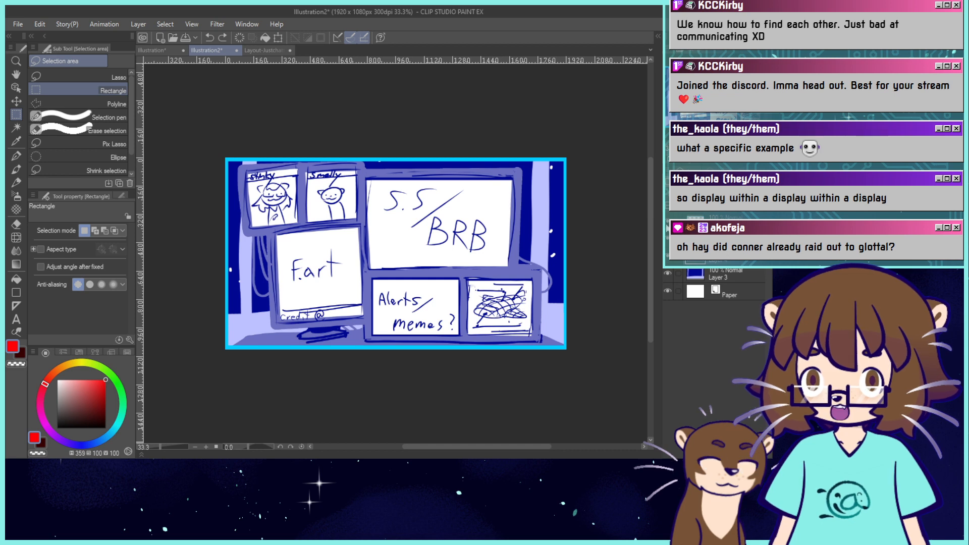
click(263, 50)
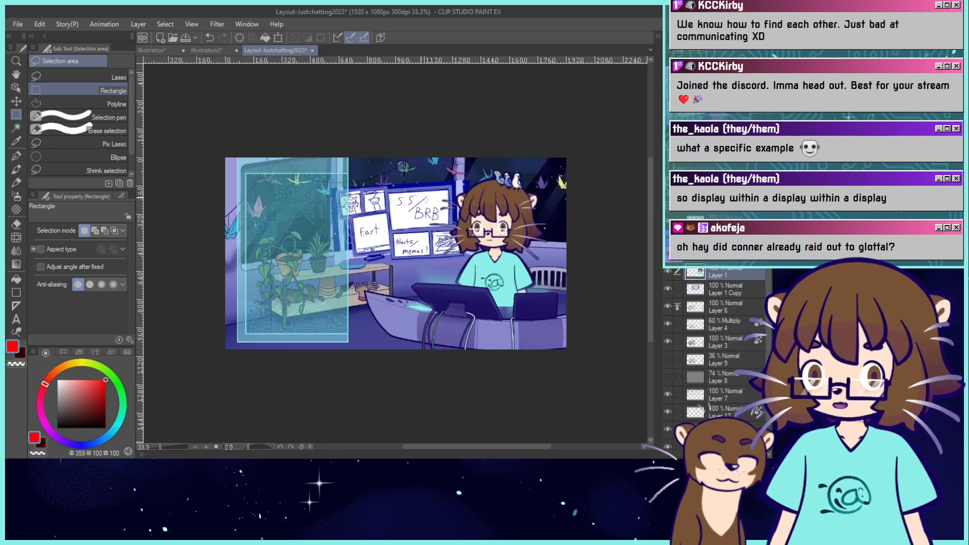
key(ctrl+v)
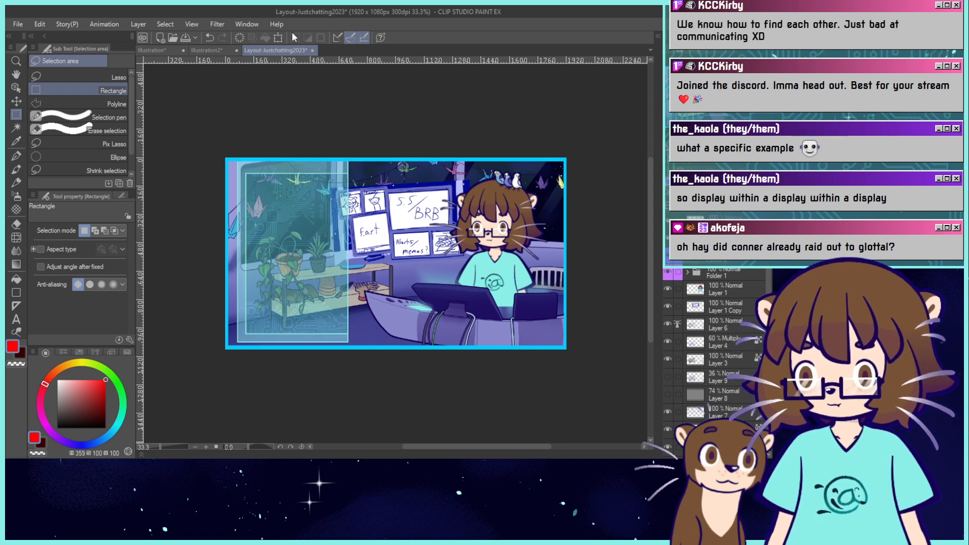
Transform the translucent chat panel folder into a shorter, much wider panel covering the upper half of the scene up to the largest monitor.
key(ctrl+t)
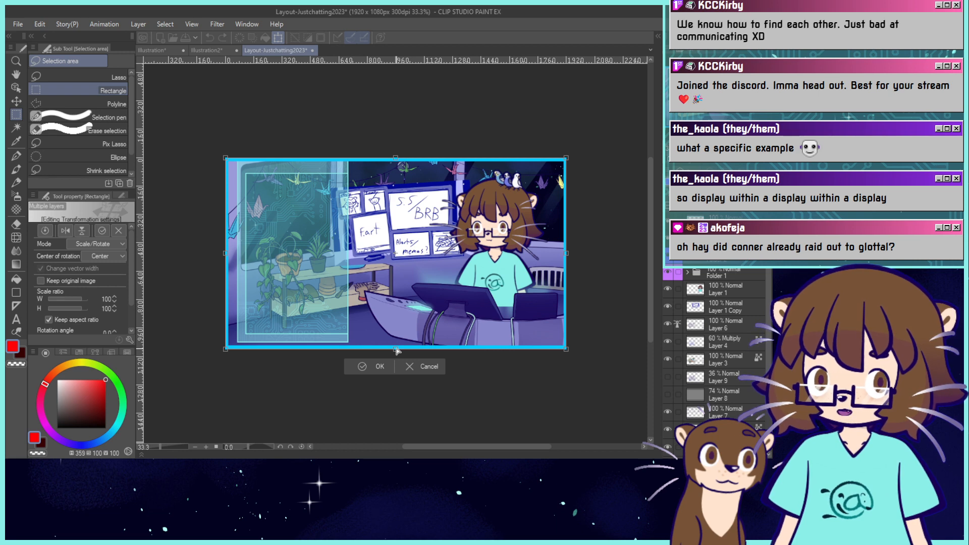
drag(397, 350, 395, 312)
drag(566, 235, 681, 235)
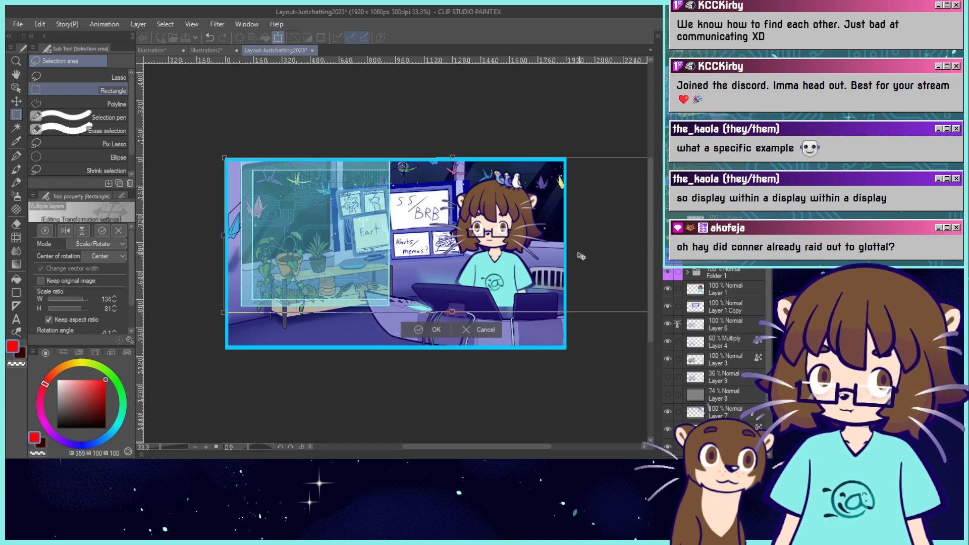
mouse_move(580, 252)
mouse_down()
mouse_move(566, 252)
mouse_move(583, 251)
mouse_move(579, 245)
mouse_up()
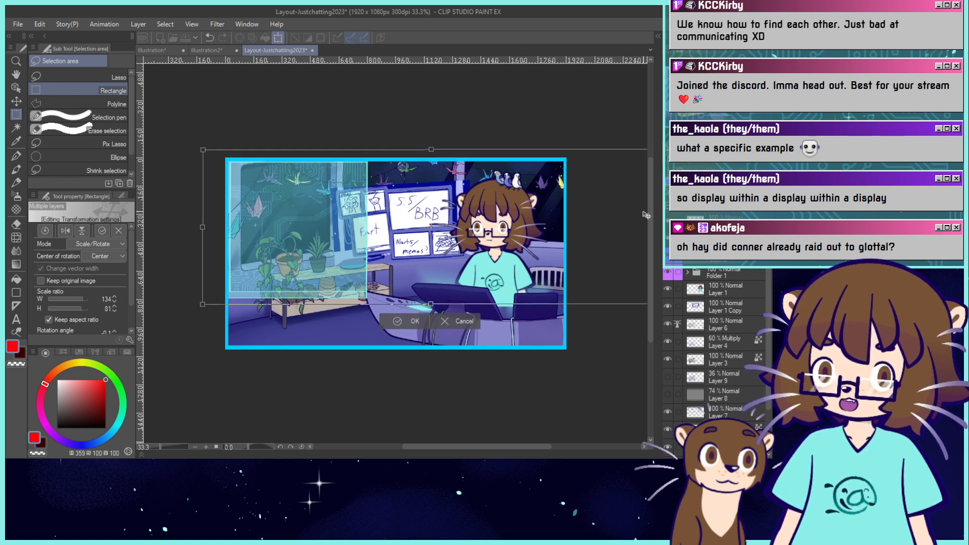
drag(645, 213, 735, 208)
key(Return)
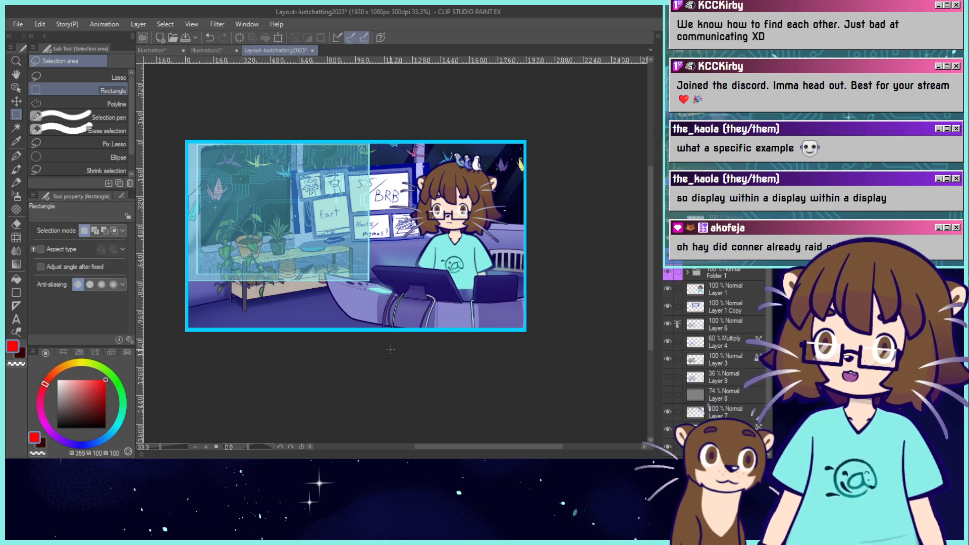
Using the Turnip pen in the border's cyan, sketch a low box outline in the scene's lower-right corner and scribble over the strip beneath the chat panel.
key(p)
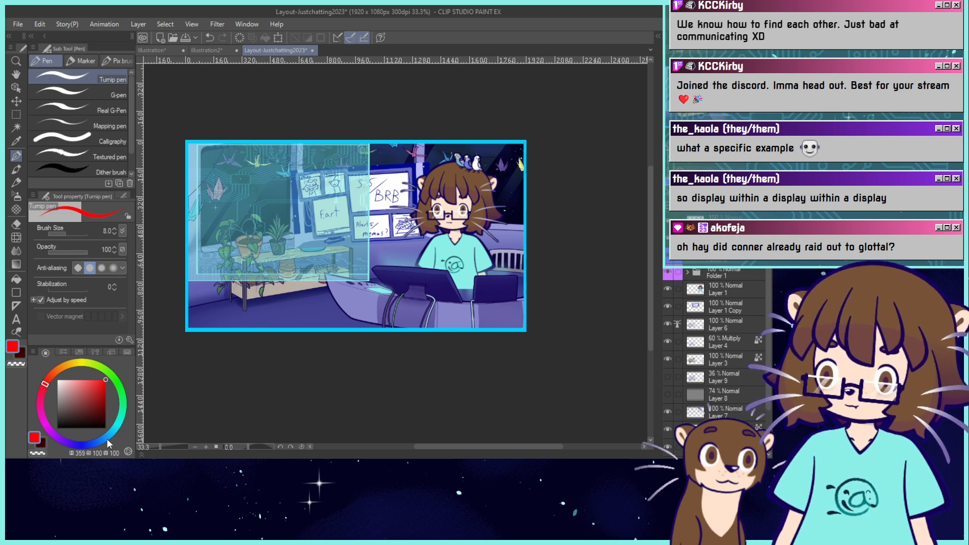
alt+click(321, 322)
alt+click(315, 330)
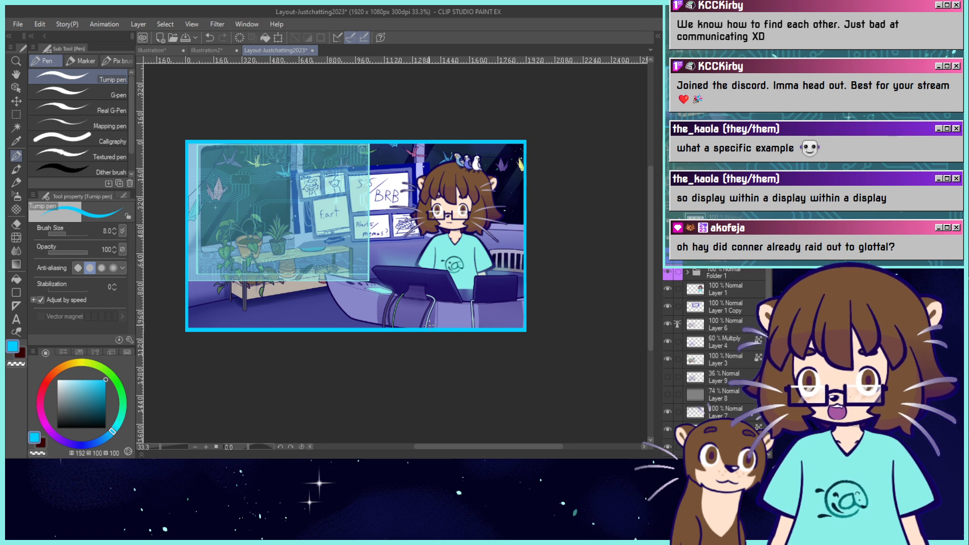
drag(444, 313, 522, 310)
key(ctrl+z)
drag(445, 312, 523, 310)
drag(450, 312, 522, 309)
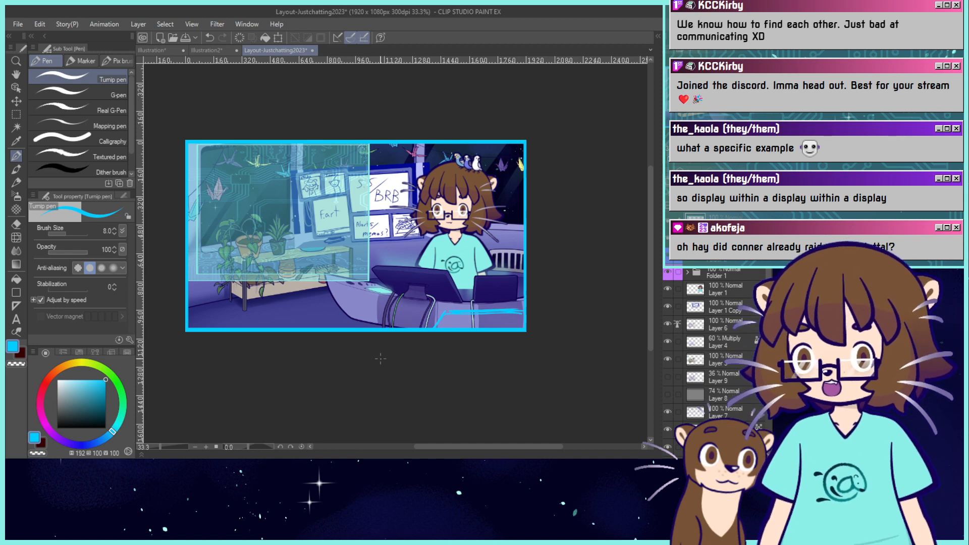
mouse_move(189, 317)
mouse_down()
mouse_move(206, 283)
mouse_move(242, 322)
mouse_move(362, 285)
mouse_up()
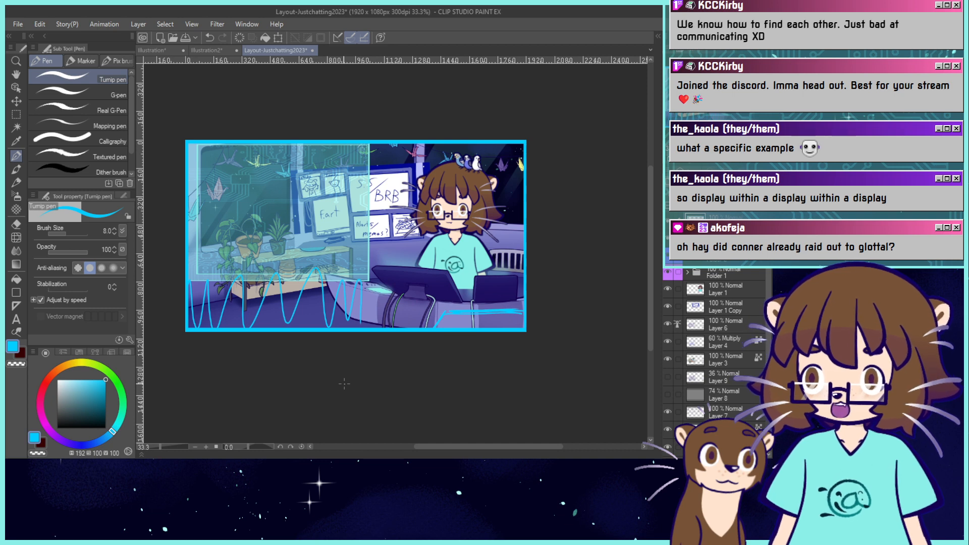
mouse_move(194, 318)
mouse_down()
mouse_move(235, 292)
mouse_move(345, 318)
mouse_move(368, 278)
mouse_up()
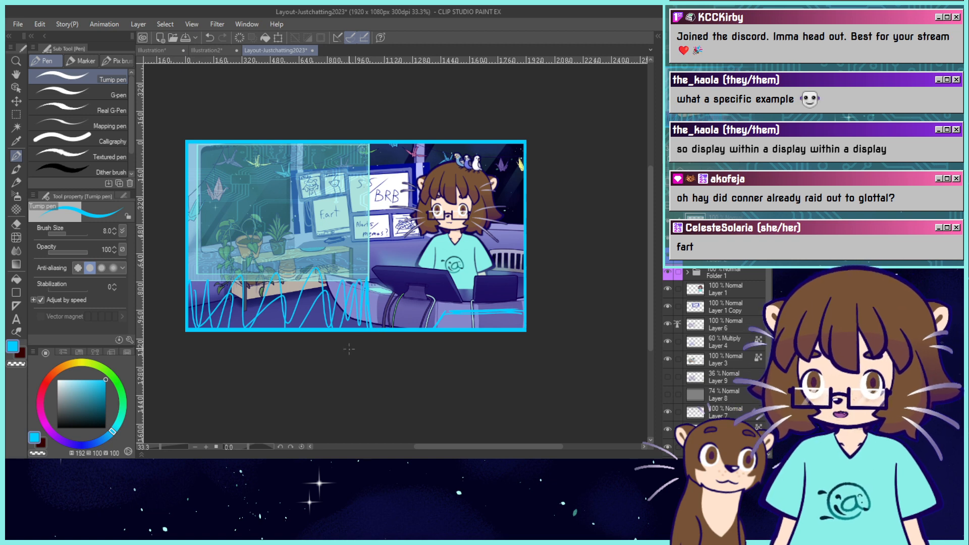
Compare the layouts in the Illustration2 and Illustration documents, and return to Layout-Justchatting2023.
click(204, 50)
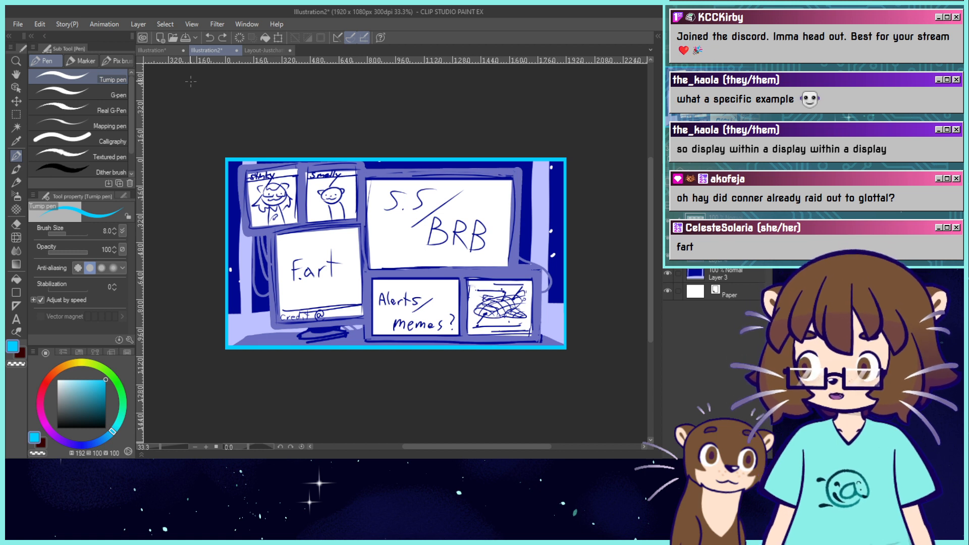
click(162, 52)
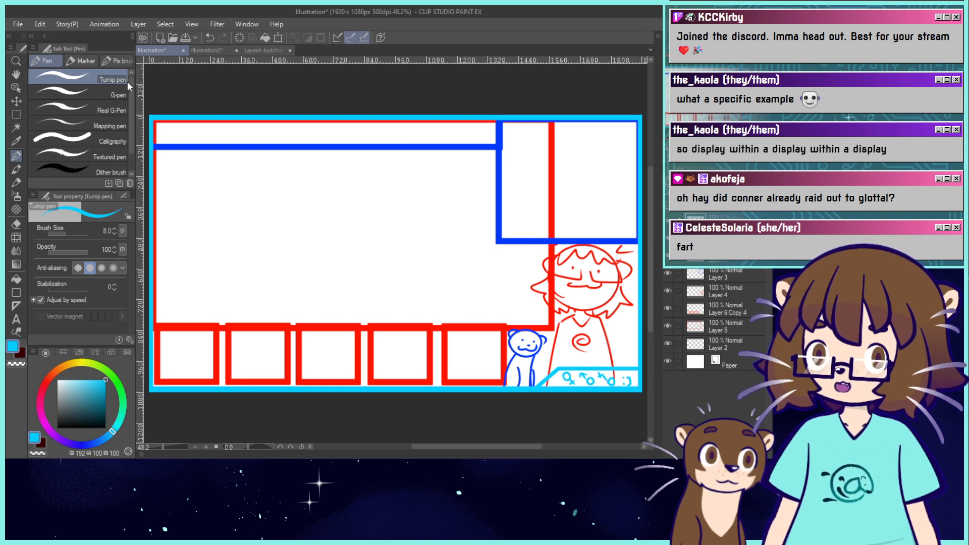
click(210, 50)
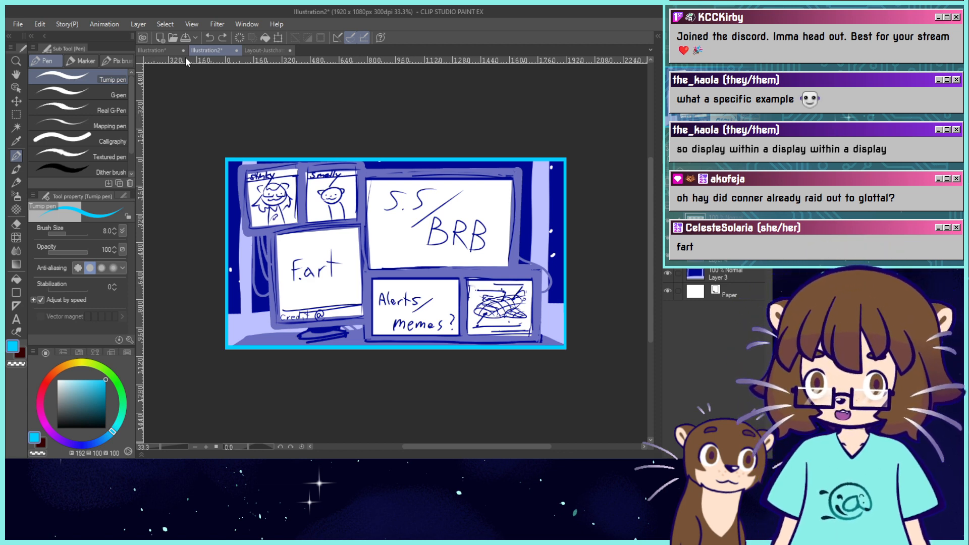
click(265, 49)
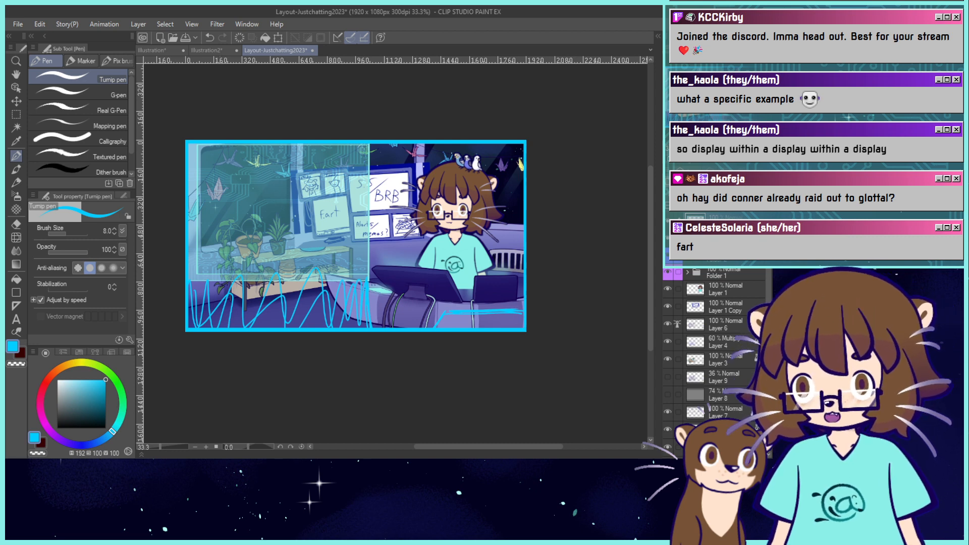
Hide the chat panel and the cyan border with its scribbles from the scene.
drag(220, 85, 225, 99)
click(668, 257)
click(668, 258)
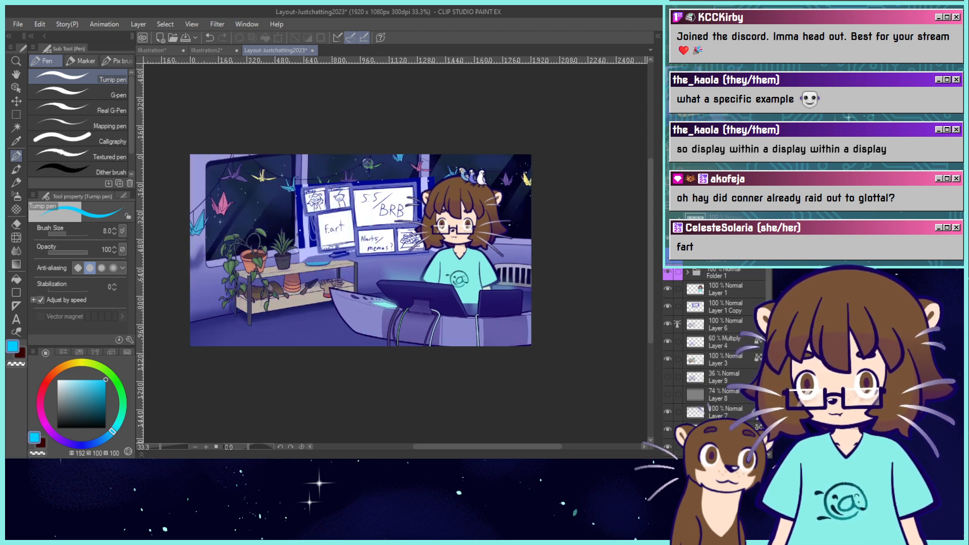
Toggle the monitor sketch off and on to identify its layer, and make Layer 1 Copy the active layer.
scroll(360, 250, up, 1)
key(ctrl+plus)
key(ctrl+plus)
click(667, 306)
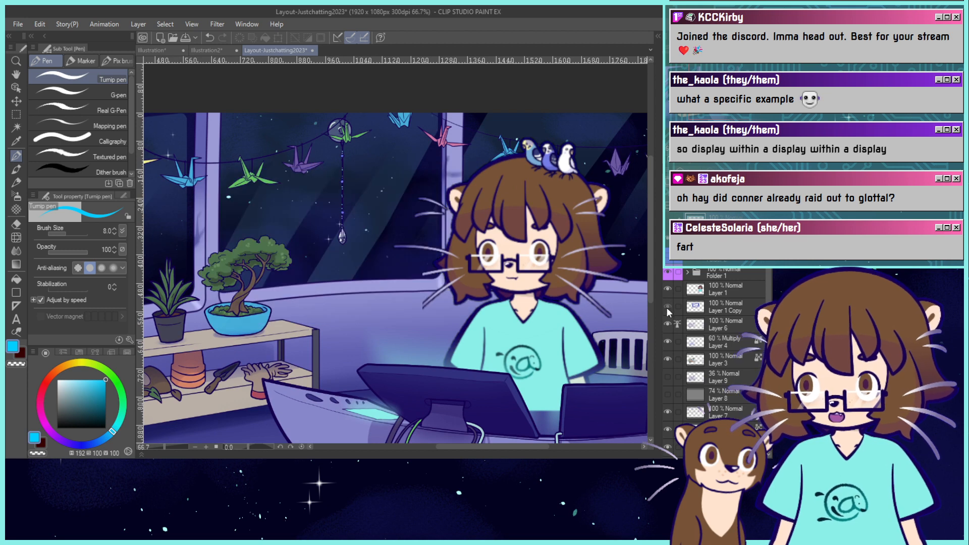
click(667, 306)
click(726, 306)
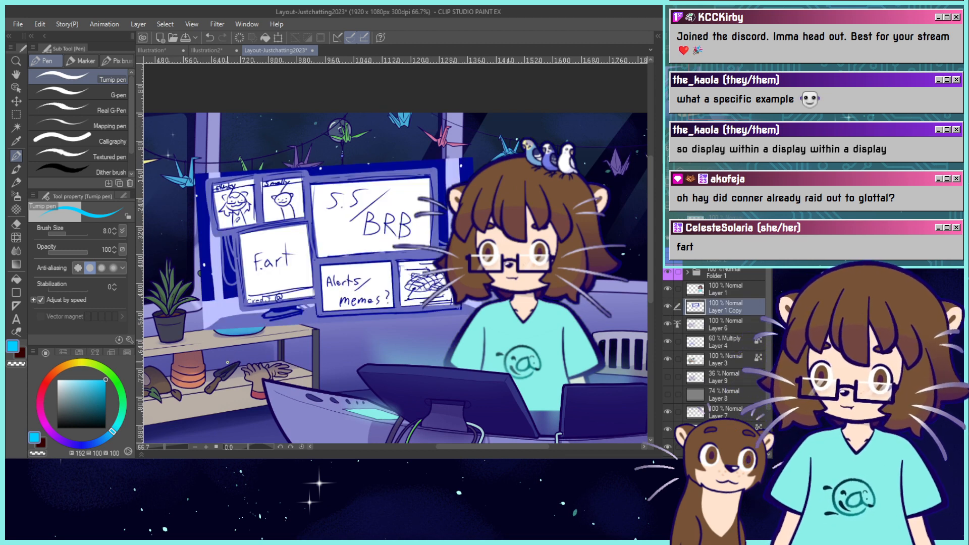
Try to cover the Fart monitor's screen with a filled dark blue rectangle.
click(84, 445)
click(106, 400)
click(16, 305)
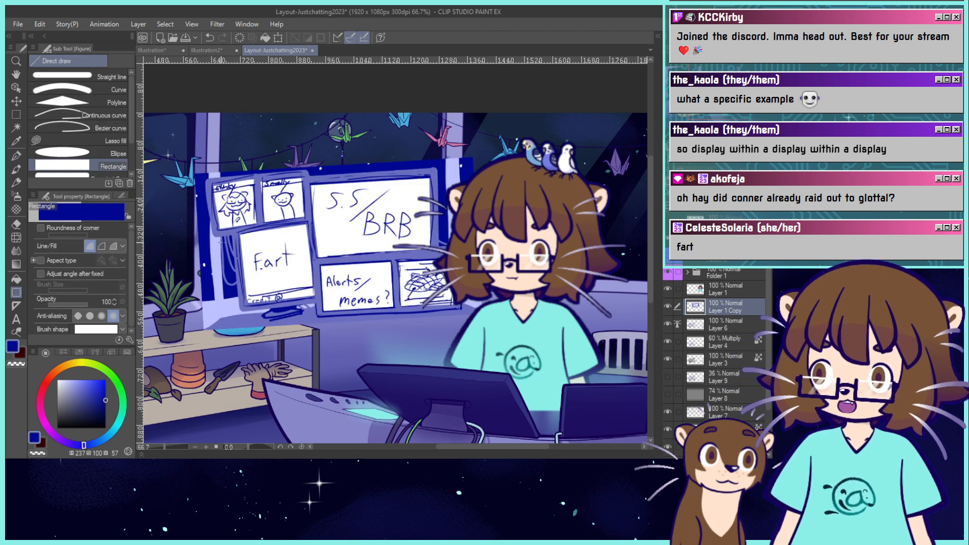
drag(240, 233, 310, 298)
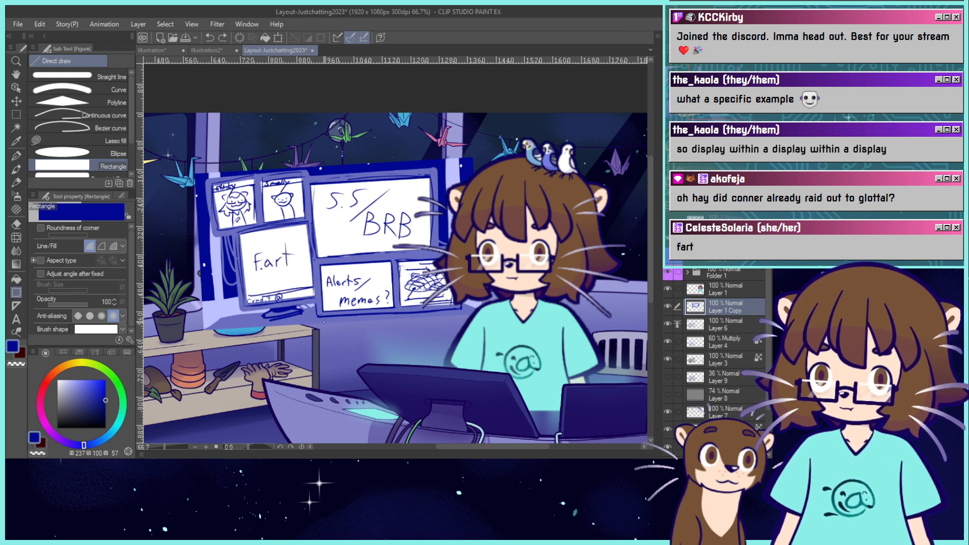
Try to cover the writing on the S.S/BRB screen with a filled white rectangle.
alt+click(317, 196)
drag(312, 185, 407, 251)
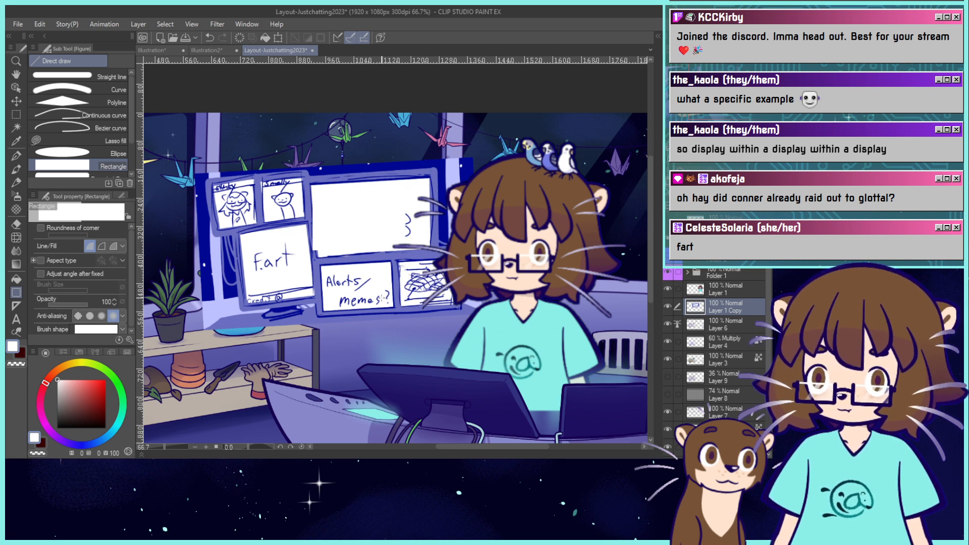
key(ctrl+z)
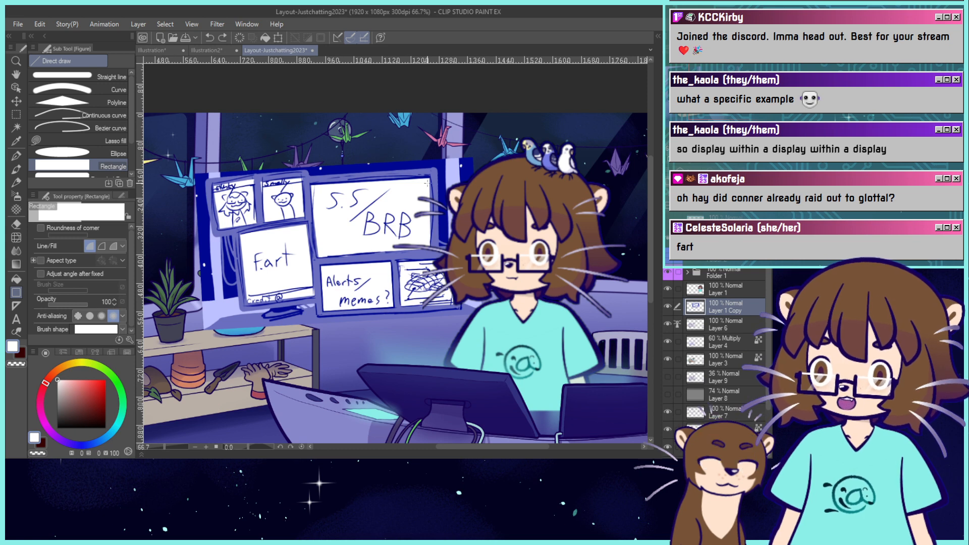
drag(430, 177, 319, 253)
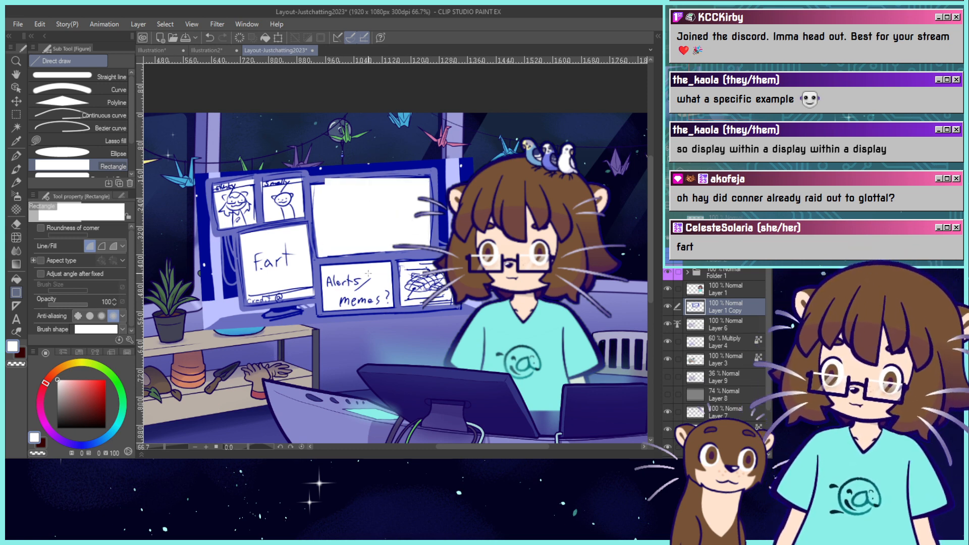
key(ctrl+z)
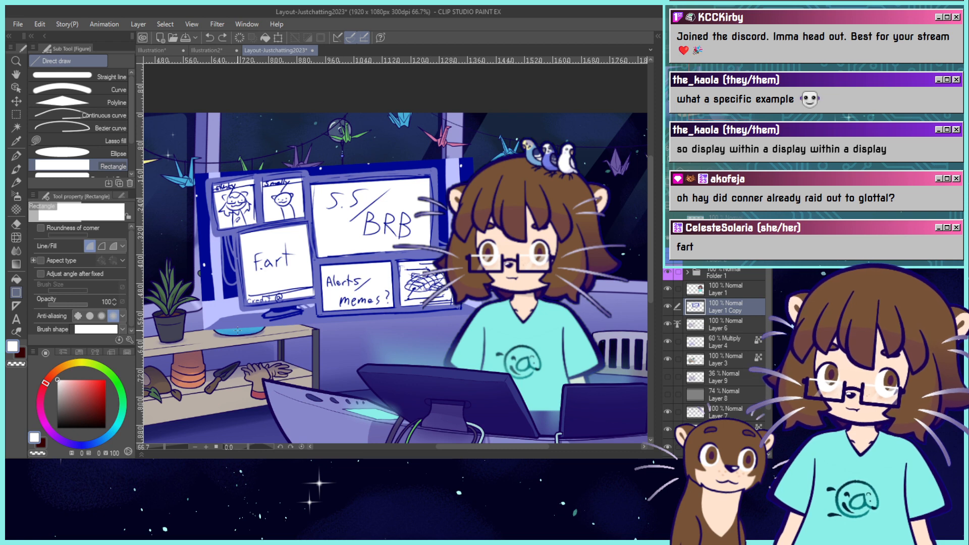
Try to cover the two small character screens in the monitor sketch with filled dark blue rectangles.
alt+click(203, 232)
drag(212, 184, 256, 225)
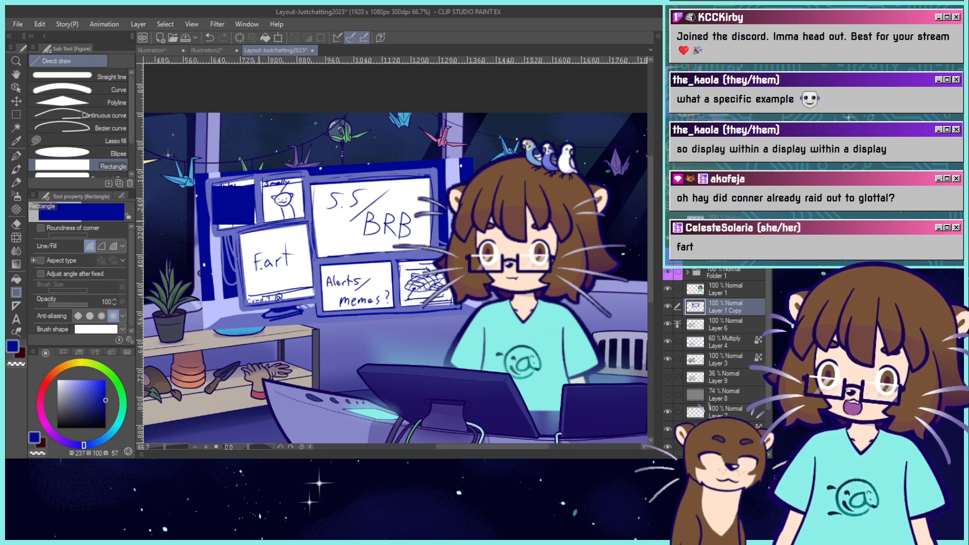
drag(262, 182, 305, 220)
key(ctrl+z)
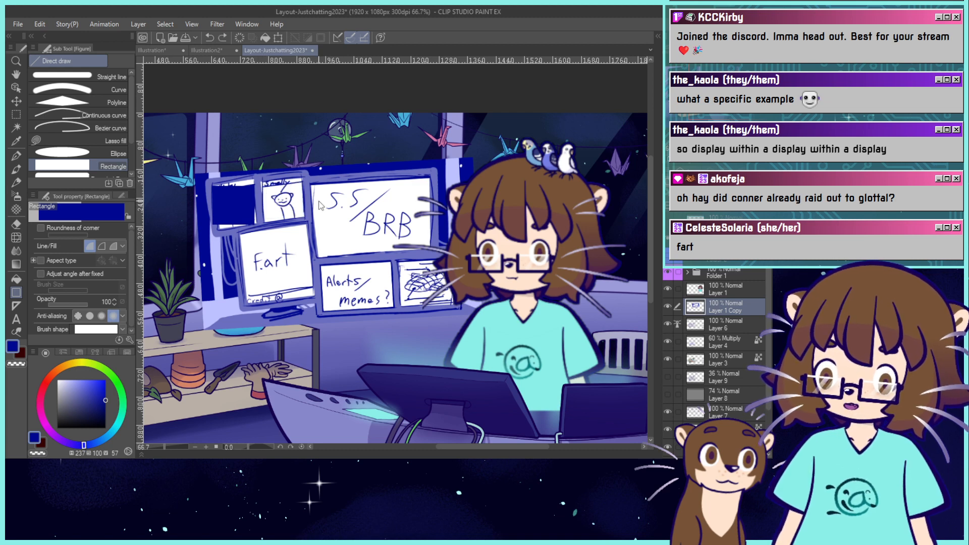
key(ctrl+z)
Try to fill the S.S/BRB screen with dark blue by tracing its four corners with the Polyline tool.
click(89, 101)
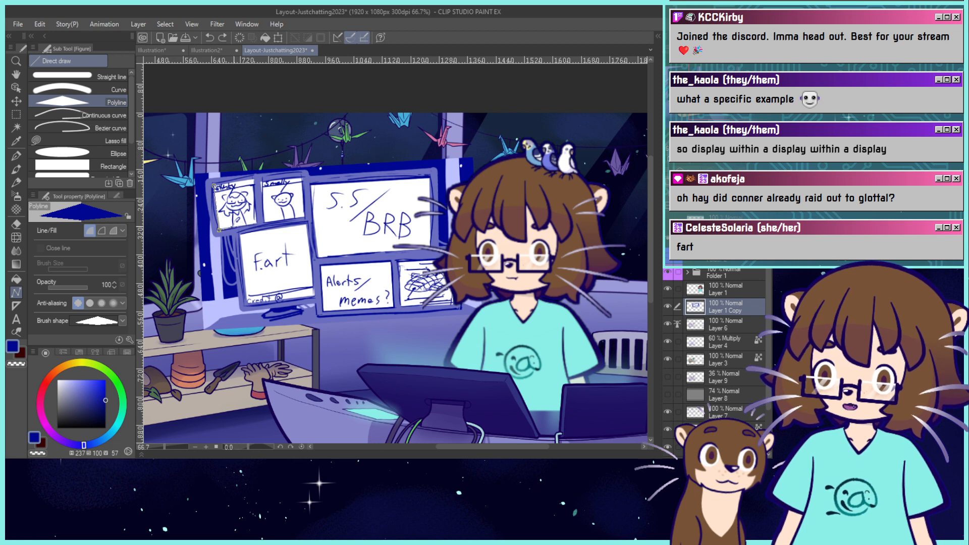
click(311, 184)
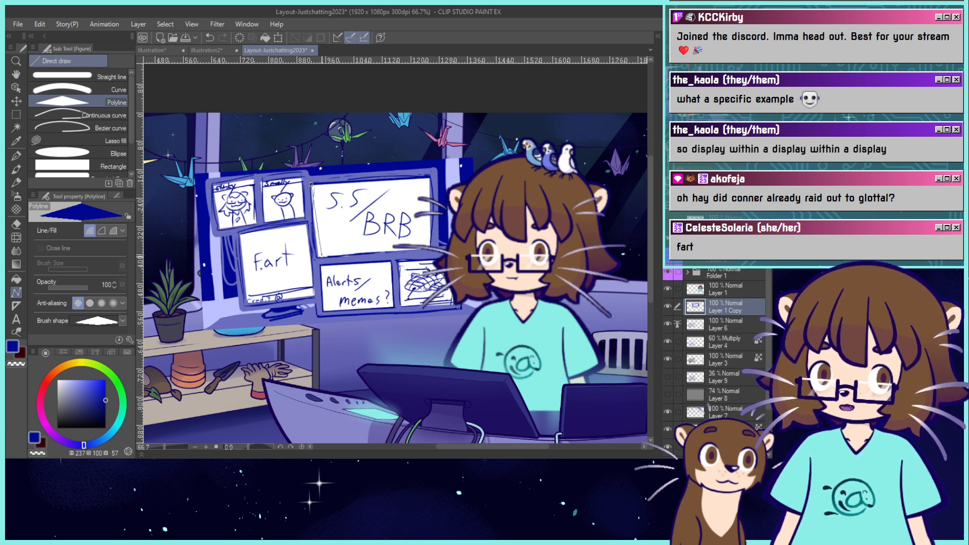
click(318, 260)
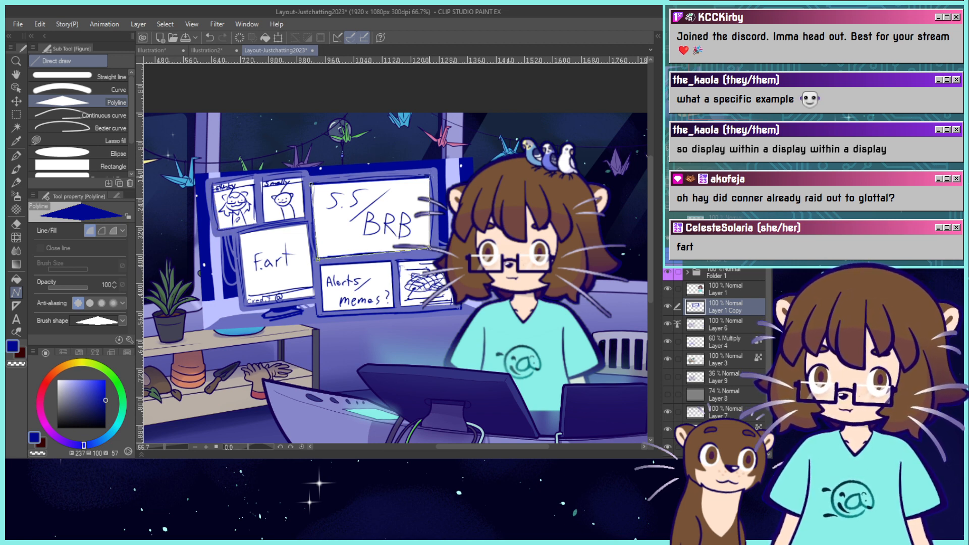
click(428, 176)
click(312, 184)
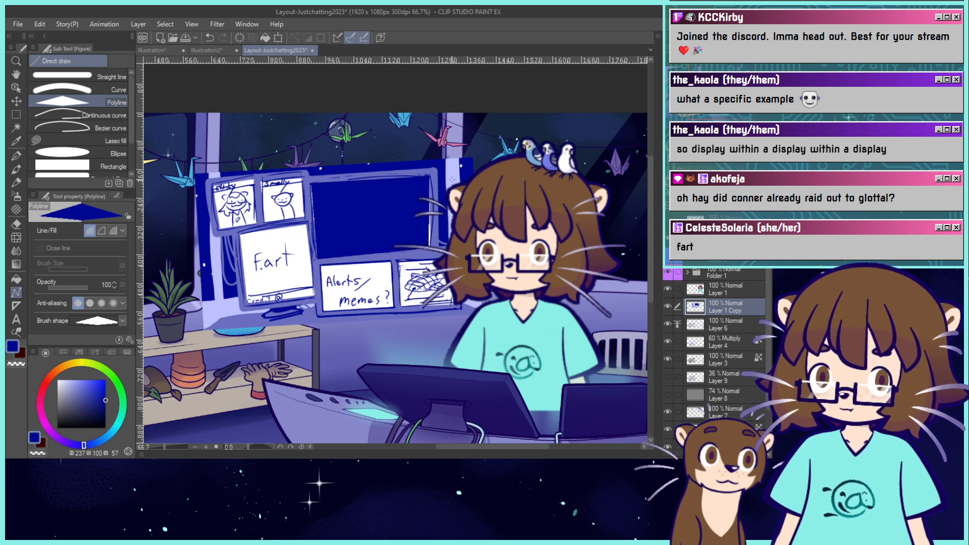
Fill the S.S/BRB screen with a white polyline shape traced along its corners to cover the writing.
alt+click(331, 220)
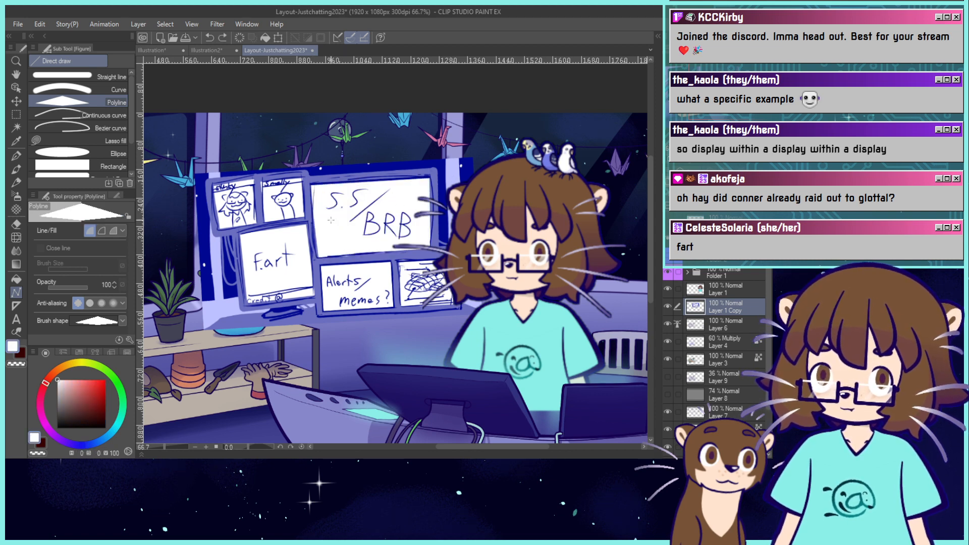
click(313, 185)
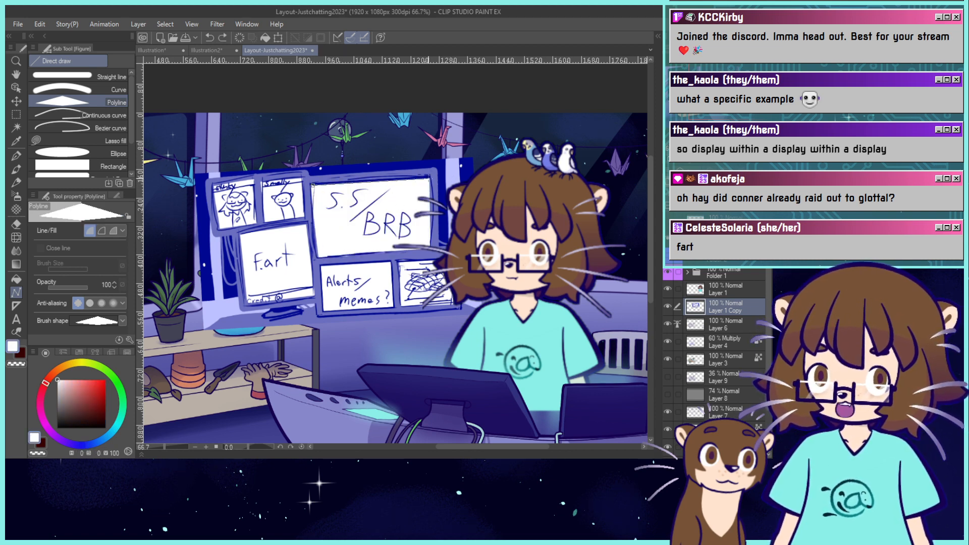
click(315, 259)
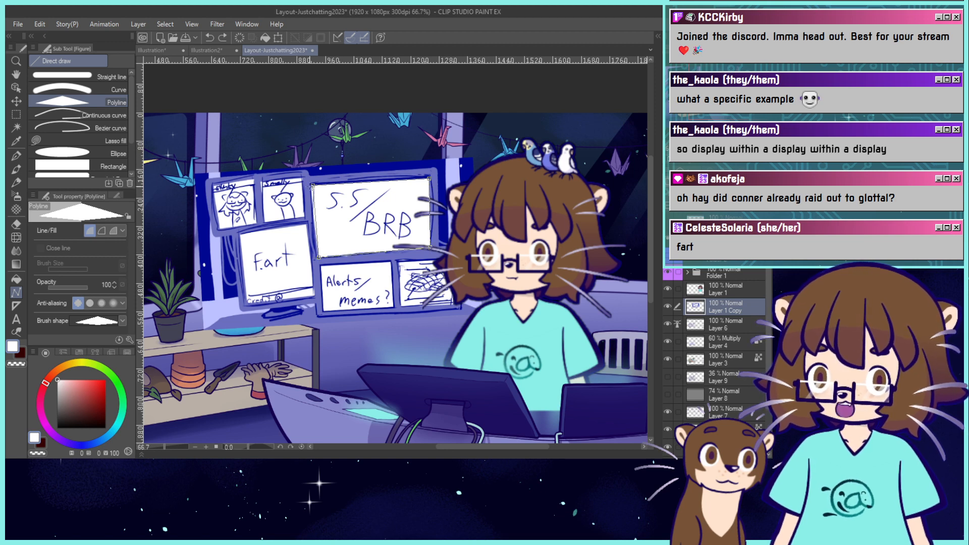
click(313, 186)
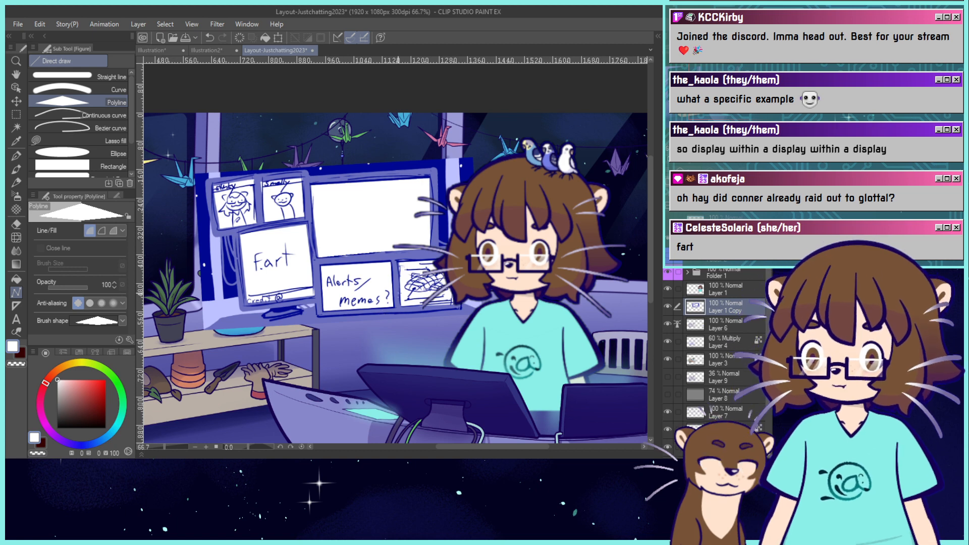
Try to cover the Alerts/memes screen with a dark blue polyline shape traced along its corners.
alt+click(443, 161)
click(391, 262)
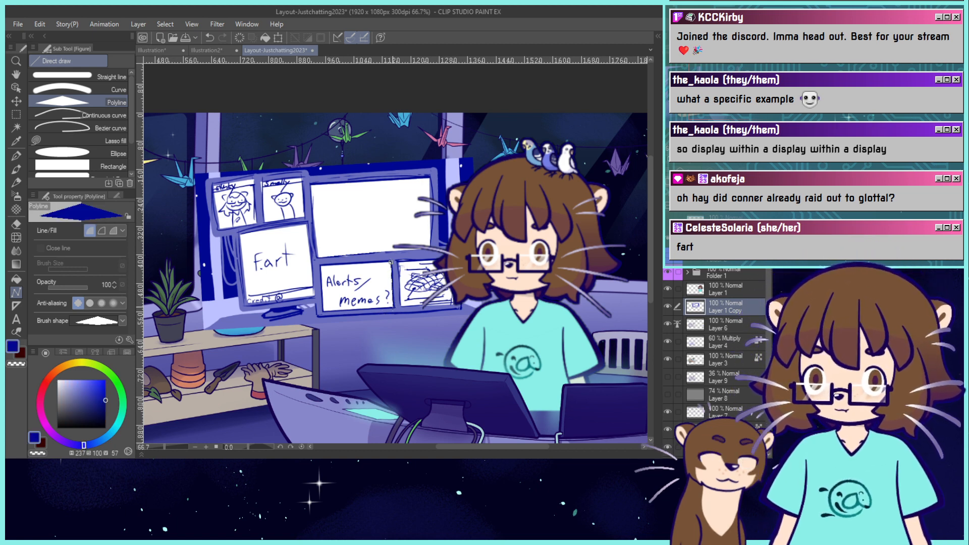
click(394, 307)
click(320, 262)
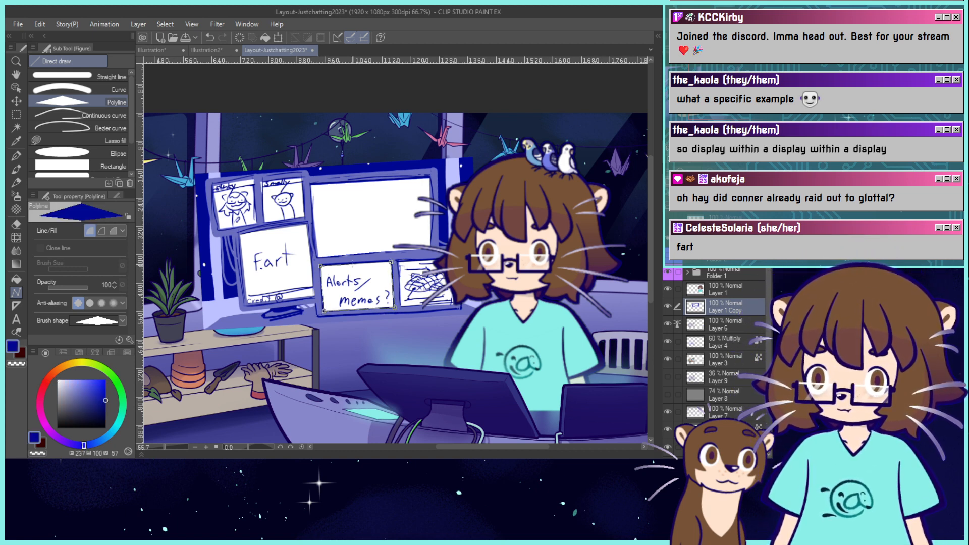
click(391, 262)
Try writing "Memes" in dark blue on the large blank monitor screen with the Turnip pen.
key(p)
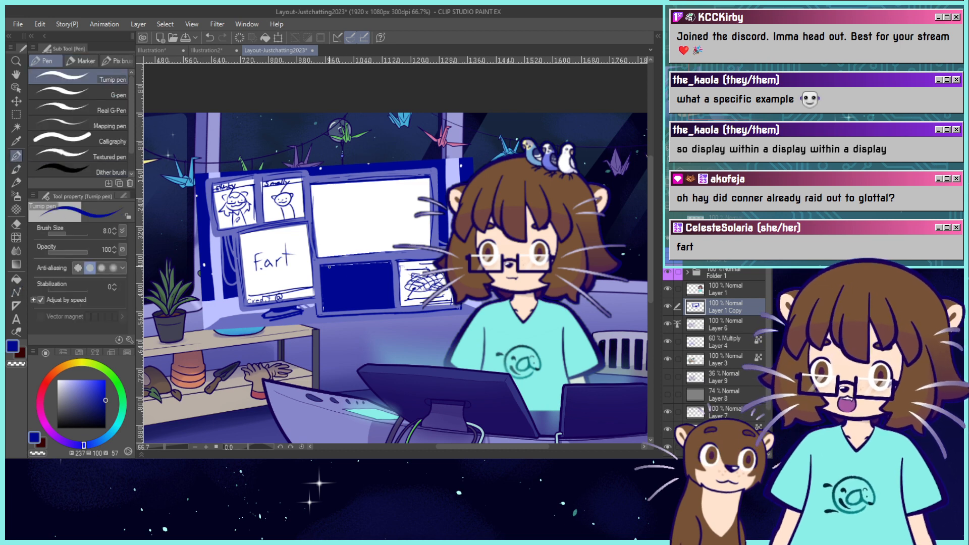
drag(338, 215, 350, 214)
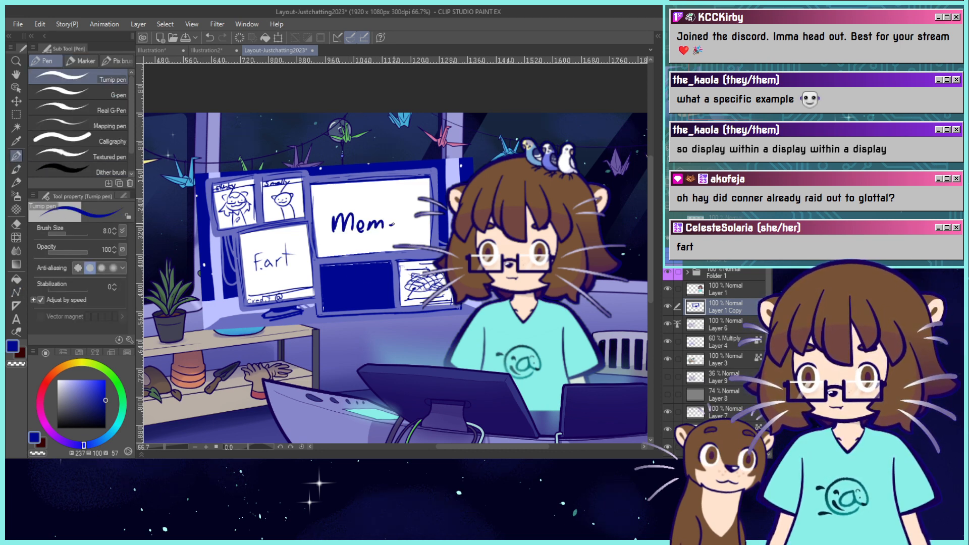
drag(405, 220, 400, 231)
Show the bright blue layout sketch and the translucent circuit panel over the whole scene.
key(ctrl+0)
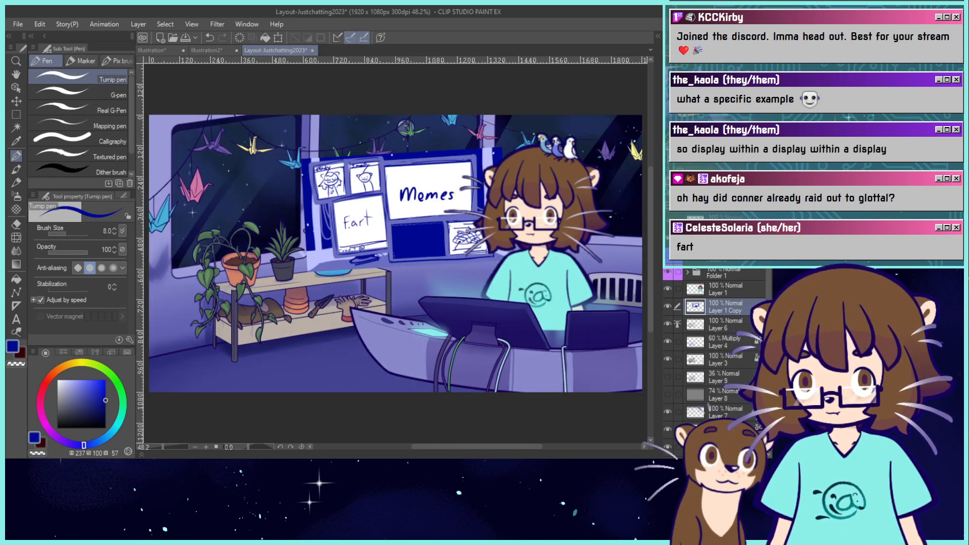
click(668, 237)
click(667, 254)
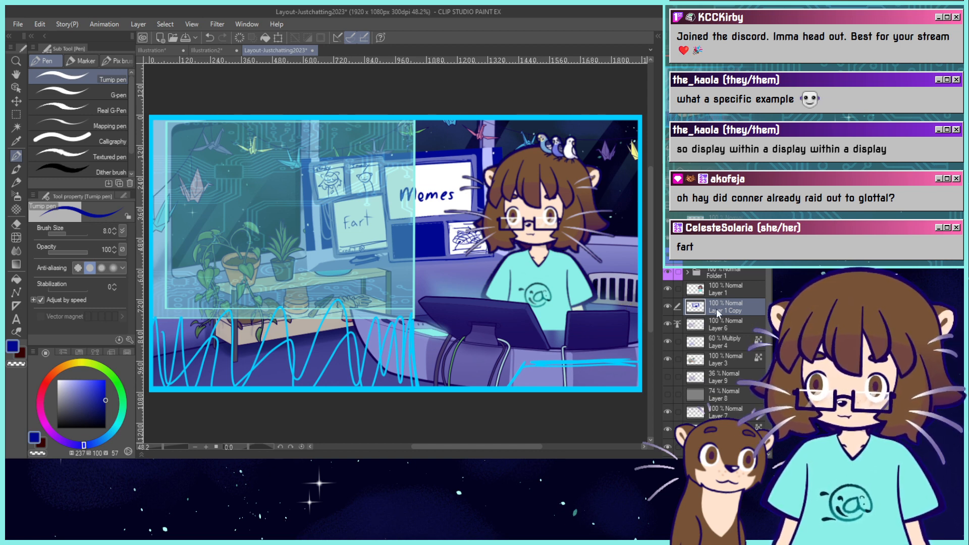
Undo the Memes lettering, the dark blue fill and the white fill to restore the S.S/BRB and Alerts/memes screens.
key(ctrl+z)
key(ctrl+z)
key(ctrl+z)
key(ctrl+z)
key(ctrl+z)
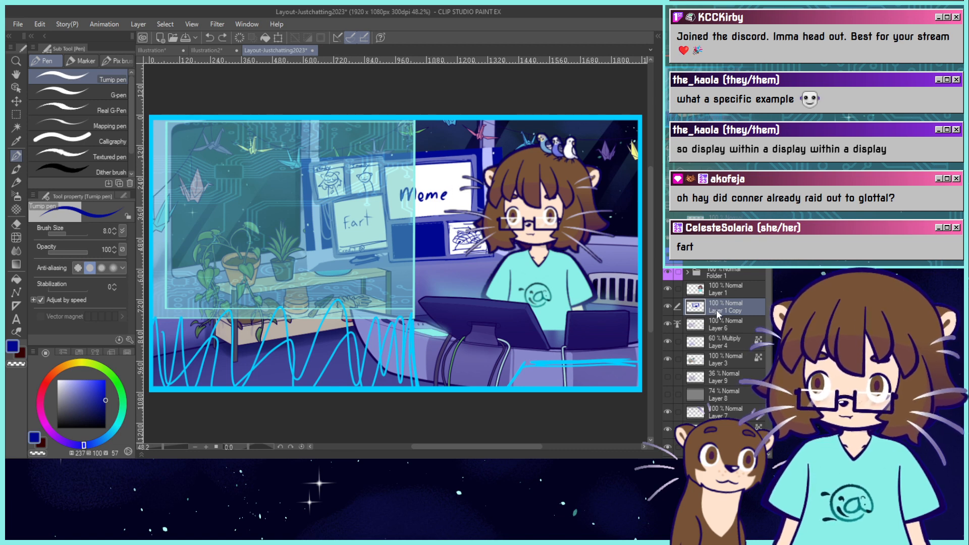
key(ctrl+z)
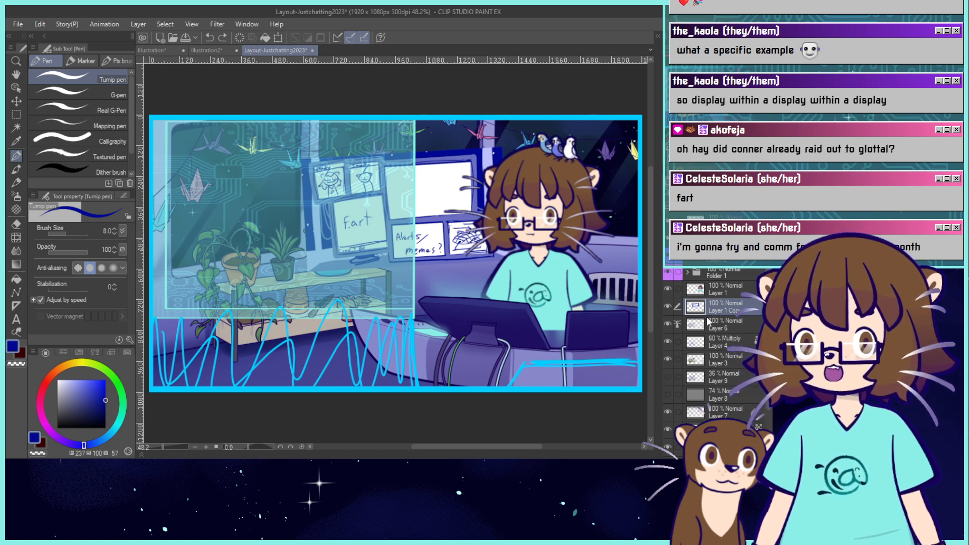
key(ctrl+z)
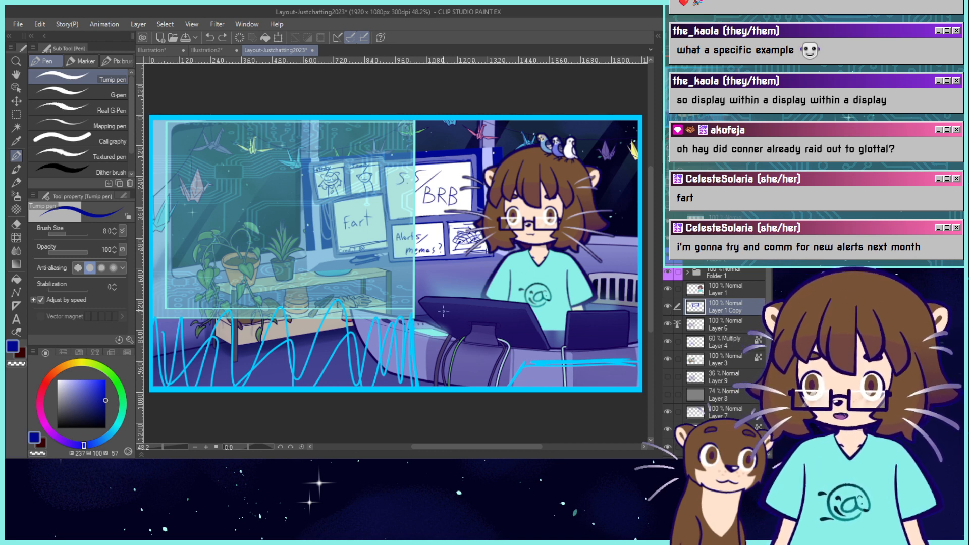
Sketch a dark blue desk extension over the shelf's right half below the monitors, using the sampled monitor frame colour.
alt+click(477, 167)
alt+click(479, 166)
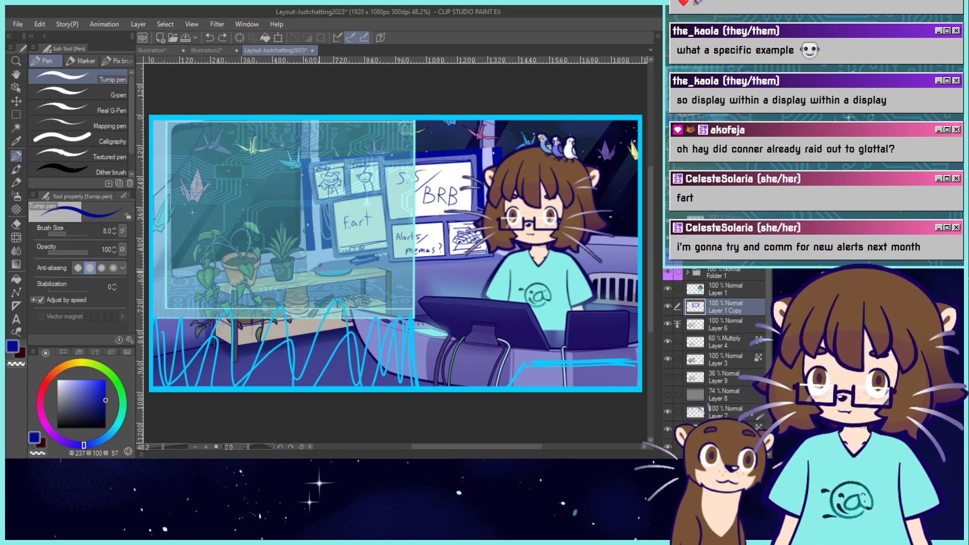
mouse_move(320, 266)
mouse_down()
mouse_move(335, 289)
mouse_move(480, 280)
mouse_move(368, 291)
mouse_move(509, 278)
mouse_move(369, 291)
mouse_move(419, 286)
mouse_up()
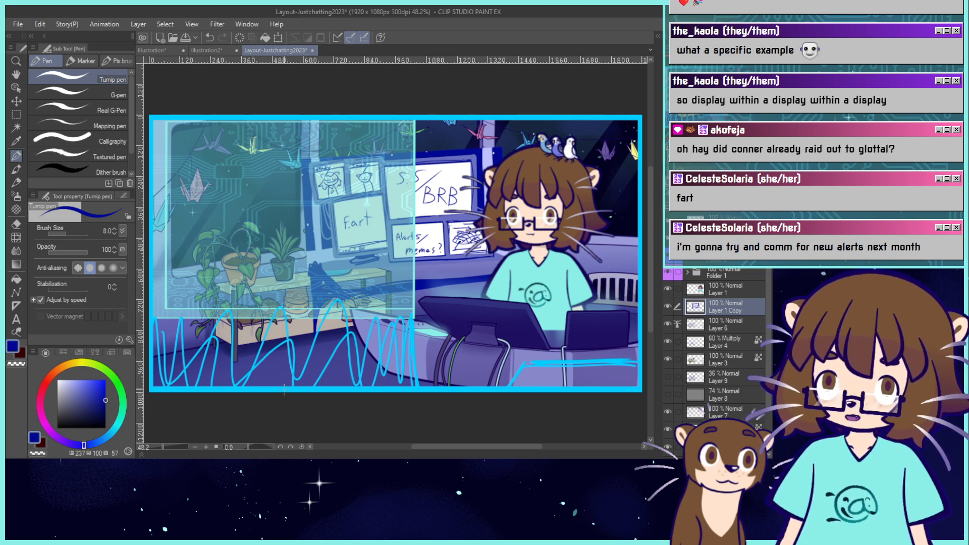
Paint over the shelf's right half with sampled background purples using the Calligraphy pen at size 47.2.
alt+click(421, 299)
click(81, 143)
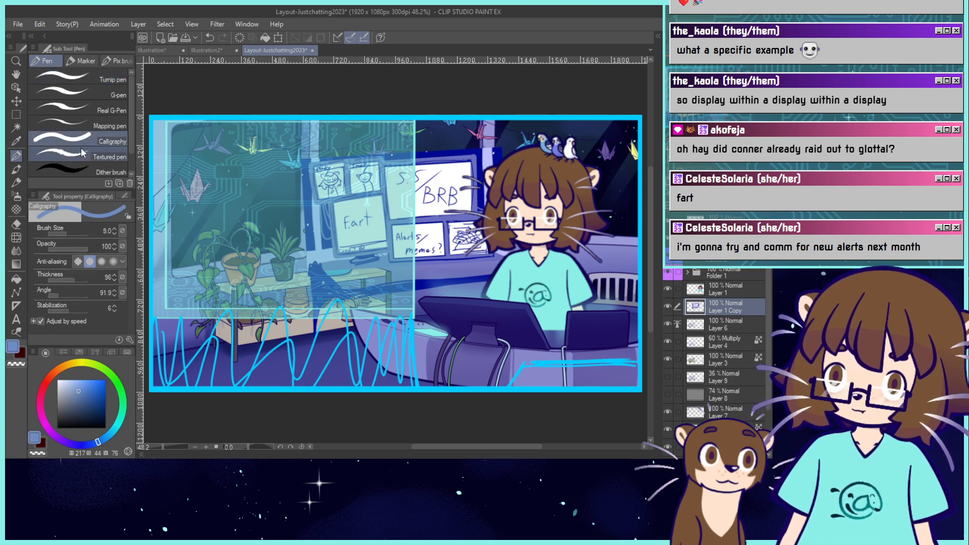
alt+click(419, 299)
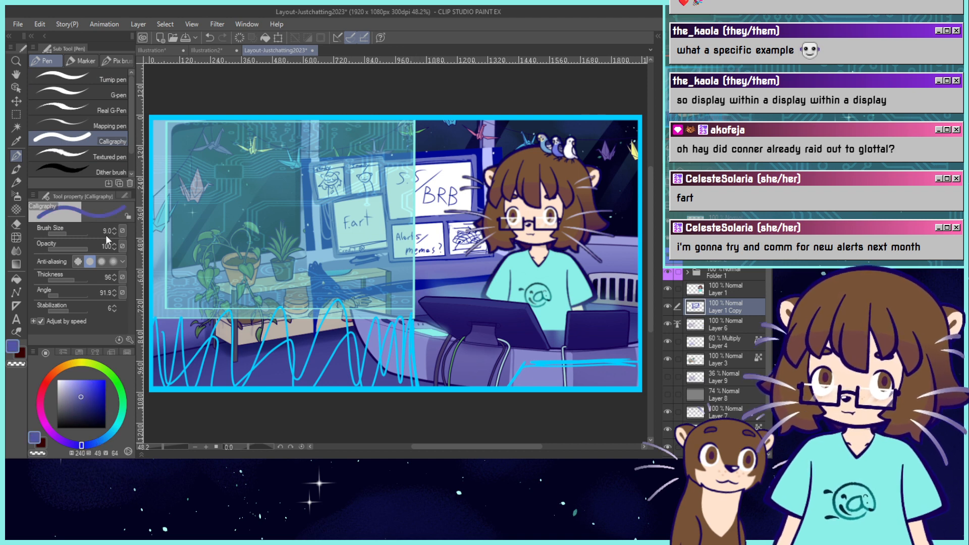
click(73, 231)
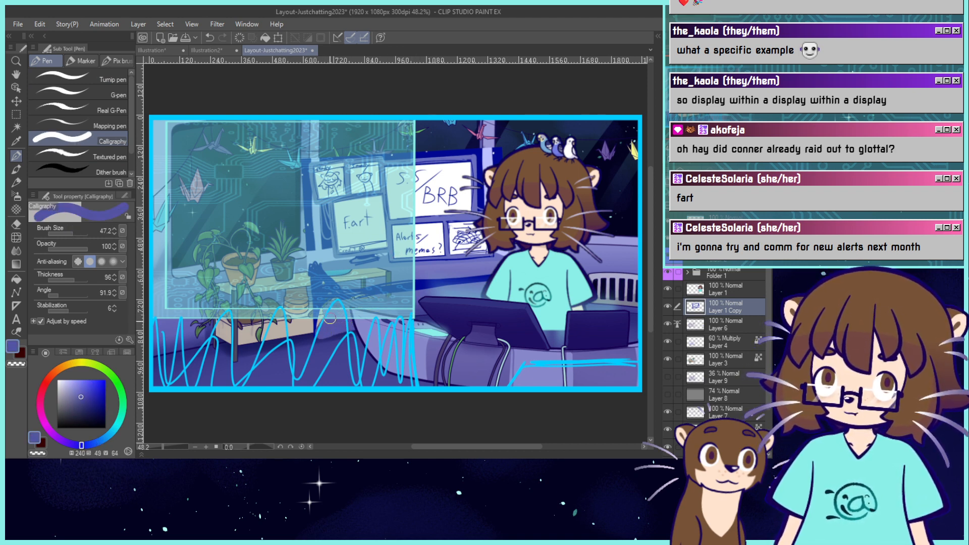
alt+click(326, 343)
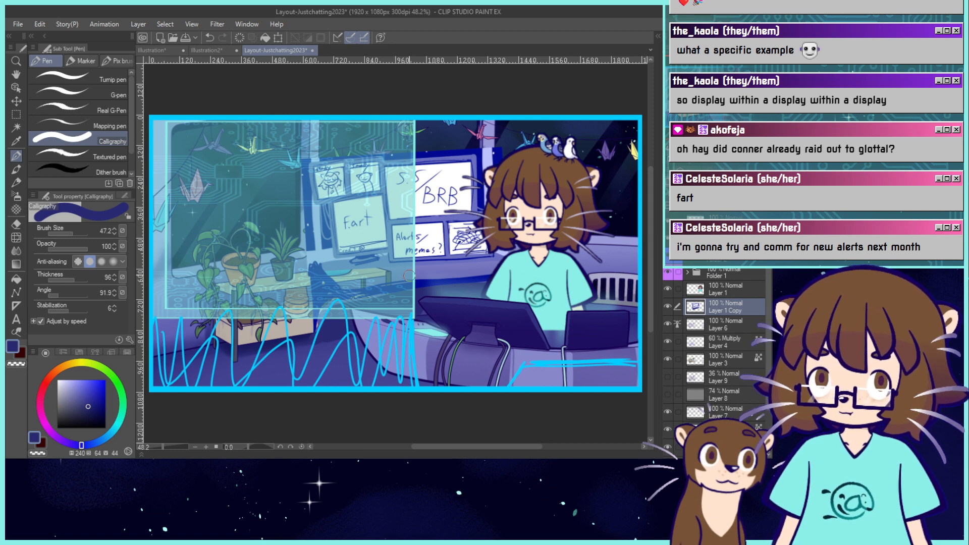
Paint the extended desk's surface below the monitors in lighter purples sampled from the existing desk.
alt+click(608, 243)
drag(385, 273, 345, 273)
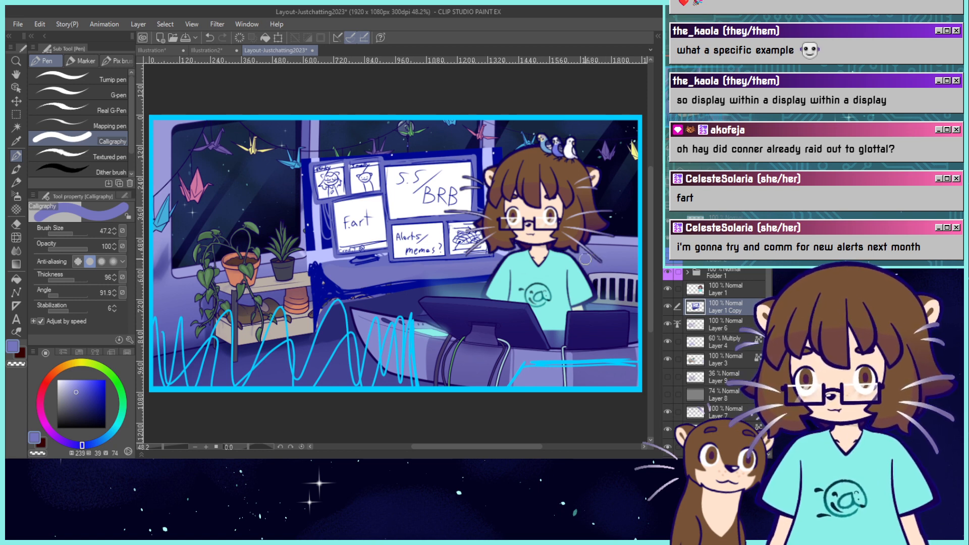
alt+click(629, 248)
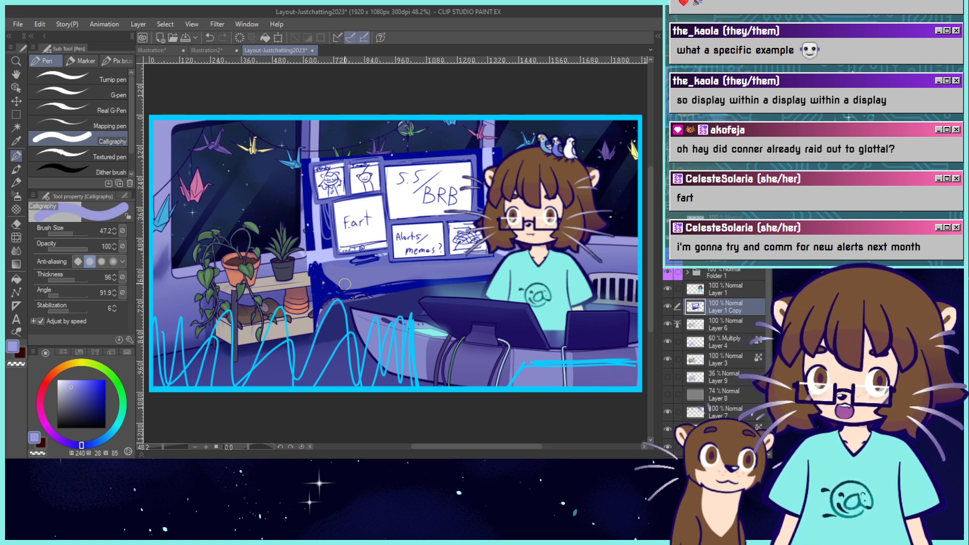
drag(345, 285, 497, 266)
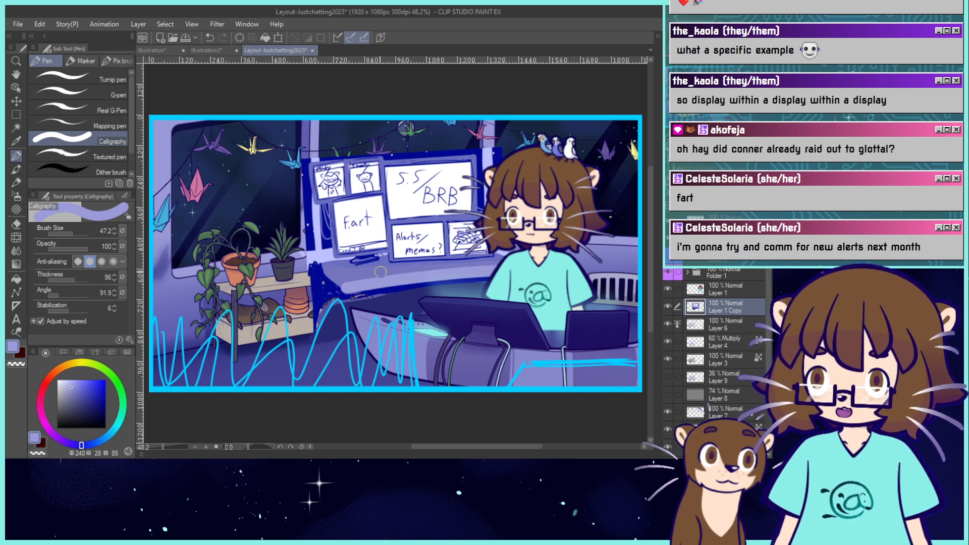
key(ctrl+z)
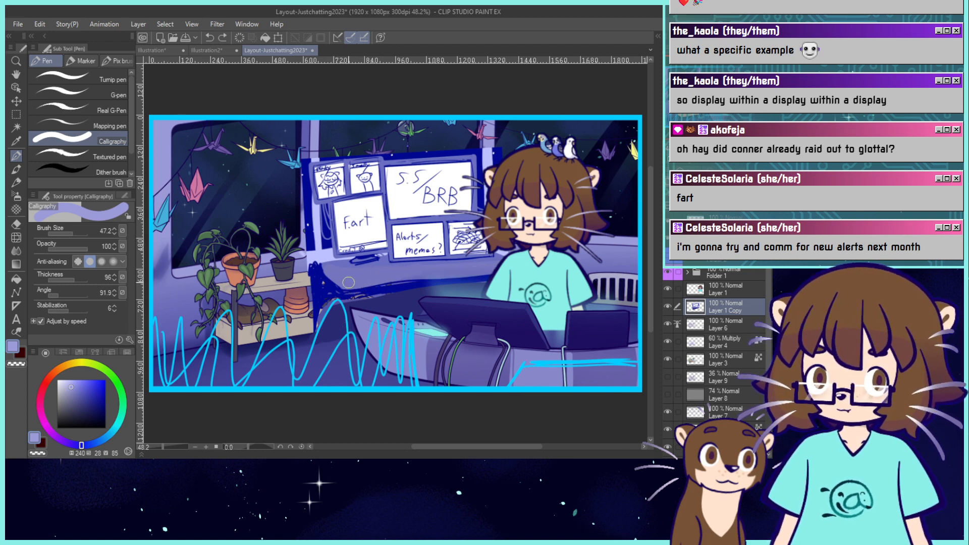
drag(349, 282, 502, 266)
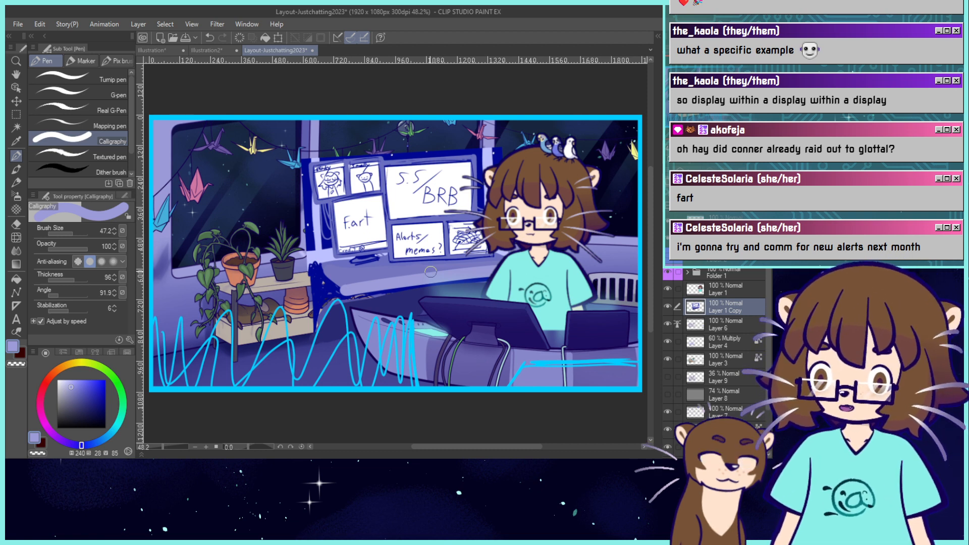
Touch up the extended desk's end beside the shelf with sampled wall and desk purples.
alt+click(340, 273)
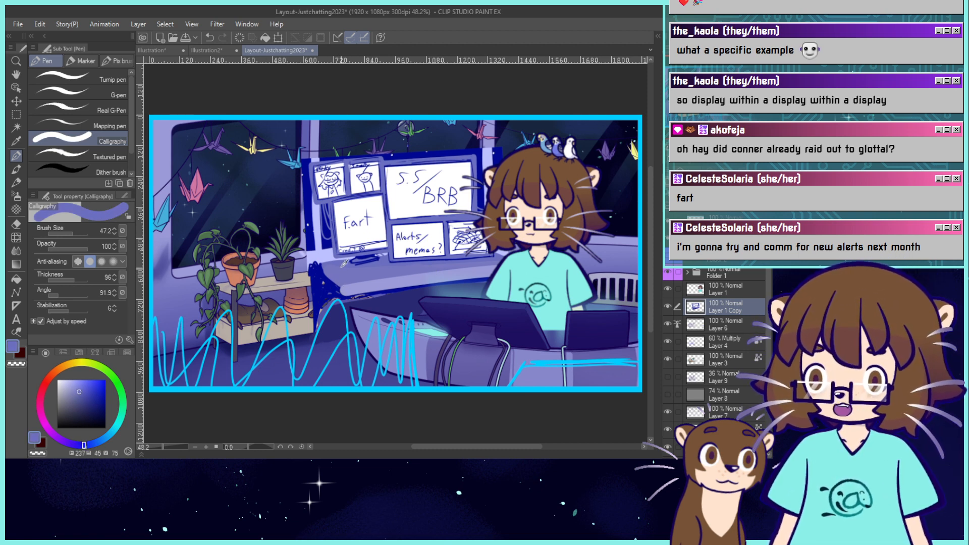
alt+click(166, 268)
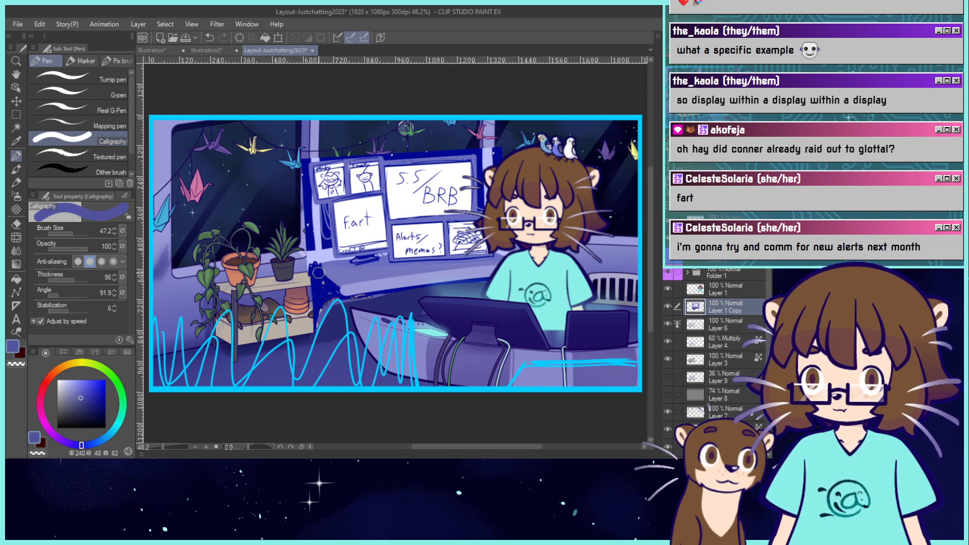
alt+click(363, 273)
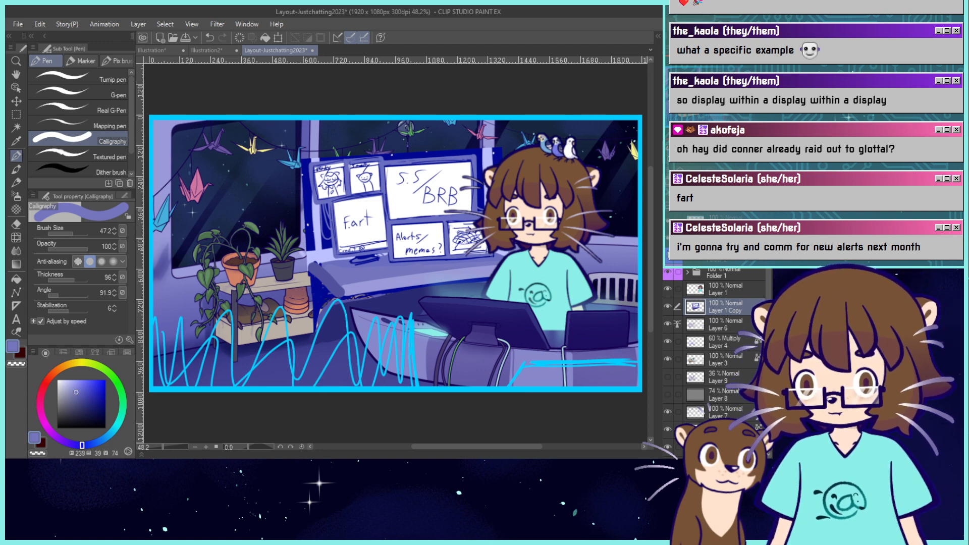
Hide the bright blue layout sketch and the translucent circuit panel overlay.
click(716, 261)
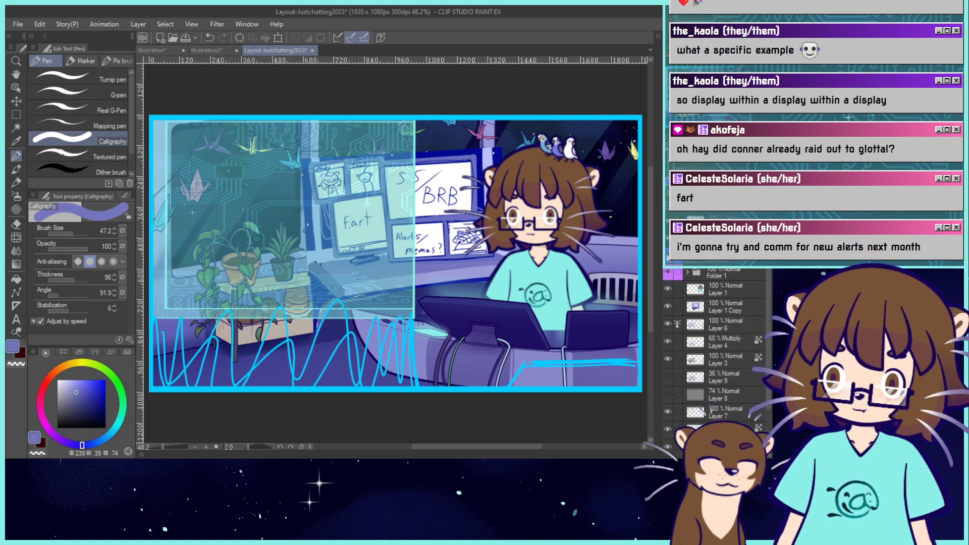
click(667, 237)
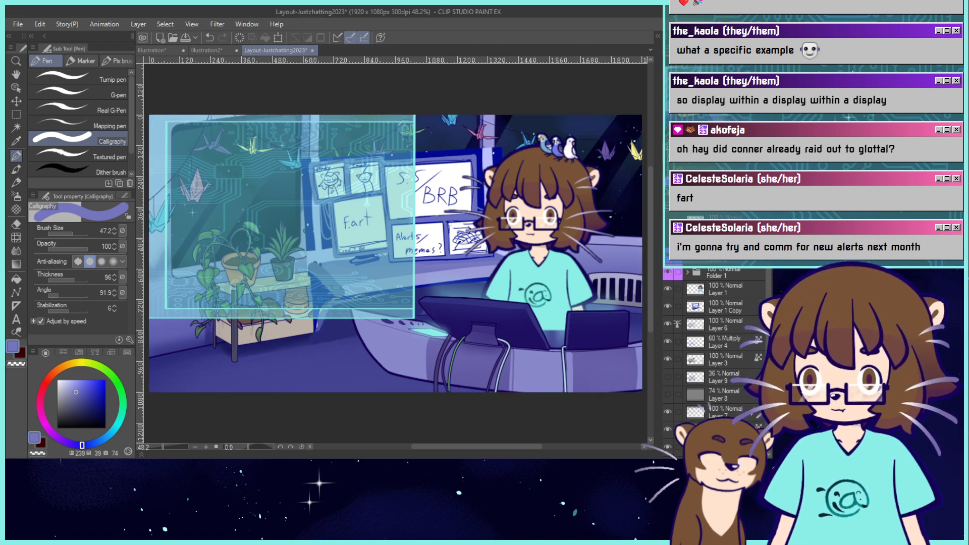
click(668, 258)
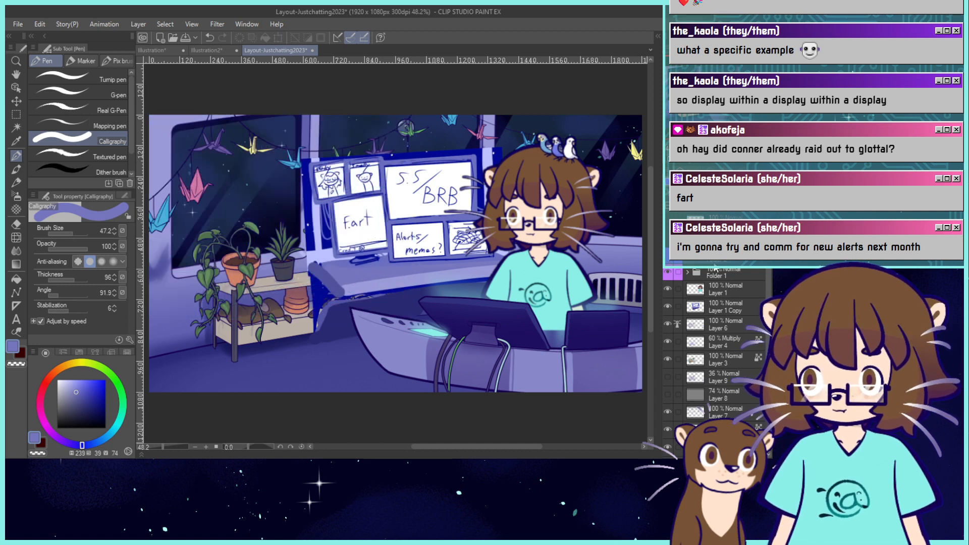
scroll(671, 275, up, 1)
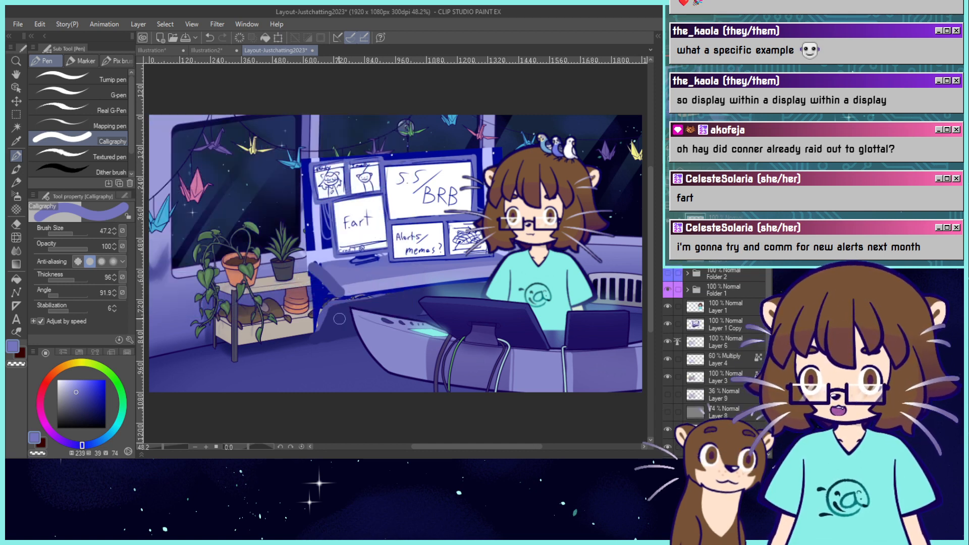
Draw an unfilled rectangle frame along the canvas edges in the aqua sampled from the character's shirt.
click(116, 426)
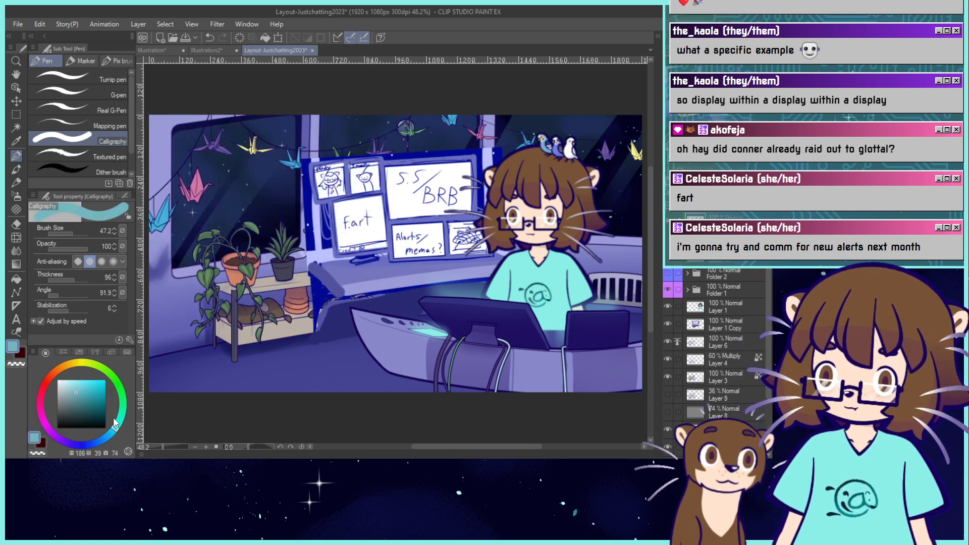
click(18, 319)
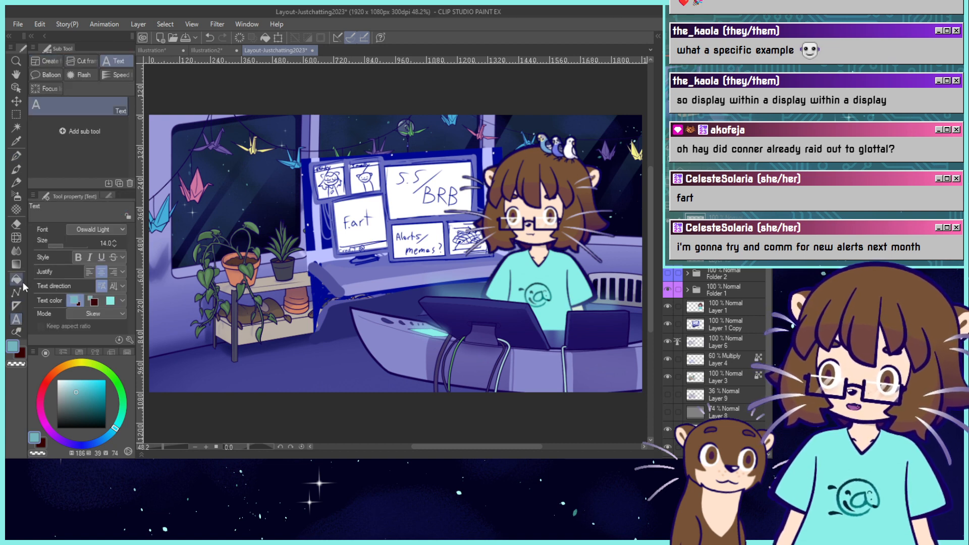
click(16, 291)
click(91, 166)
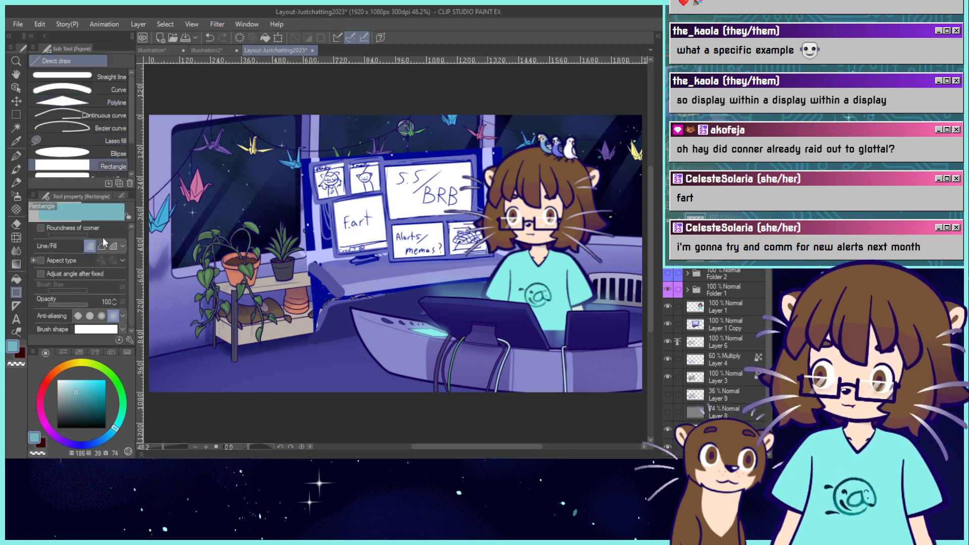
click(101, 245)
alt+click(557, 266)
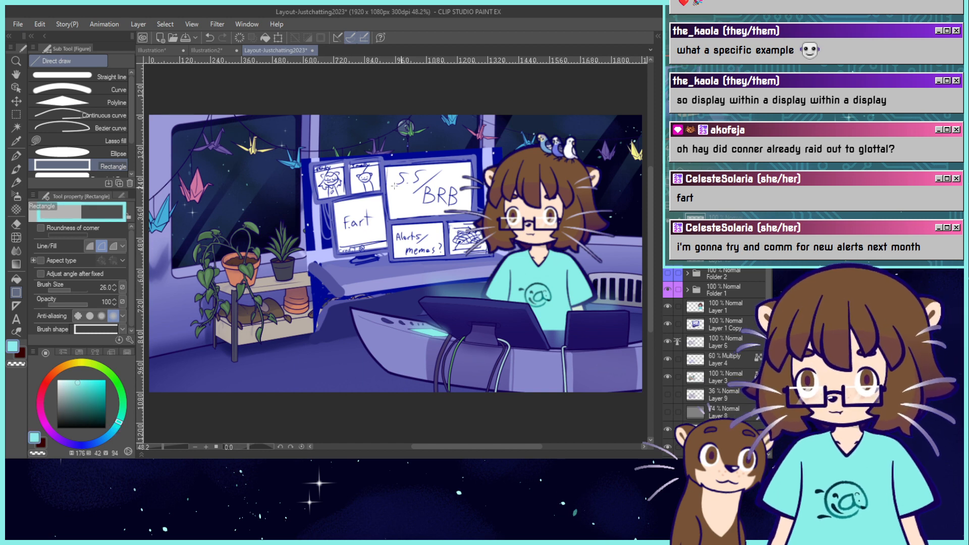
mouse_move(151, 117)
mouse_down()
mouse_move(474, 332)
mouse_move(639, 390)
mouse_up()
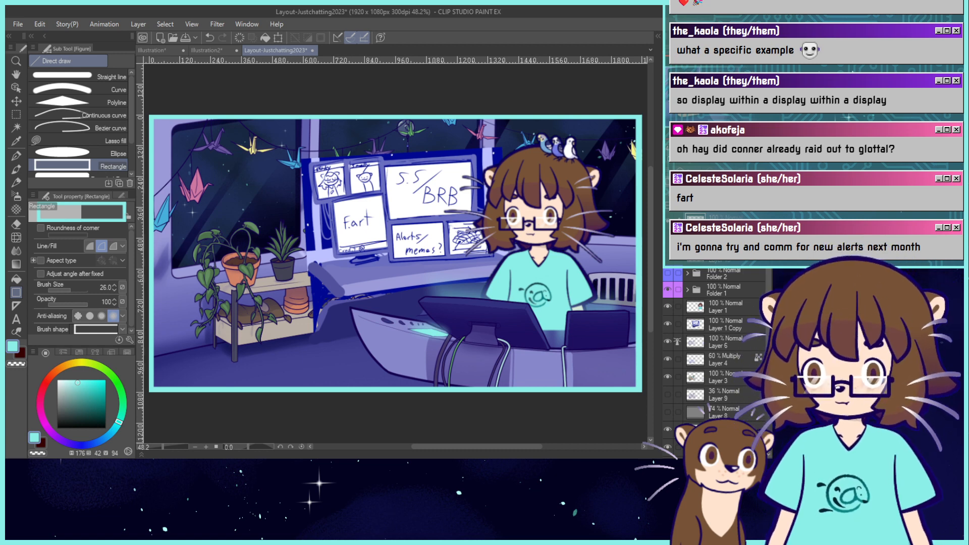
Add a new layer and draw aqua rectangle frames around the area left of the character and across its upper part.
key(ctrl+shift+n)
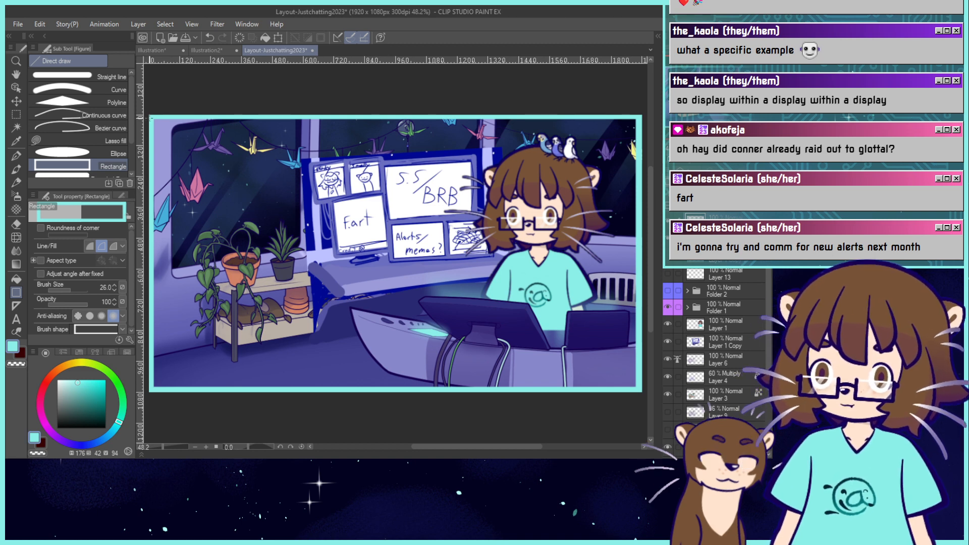
mouse_move(150, 117)
mouse_down()
mouse_move(345, 359)
mouse_move(455, 389)
mouse_up()
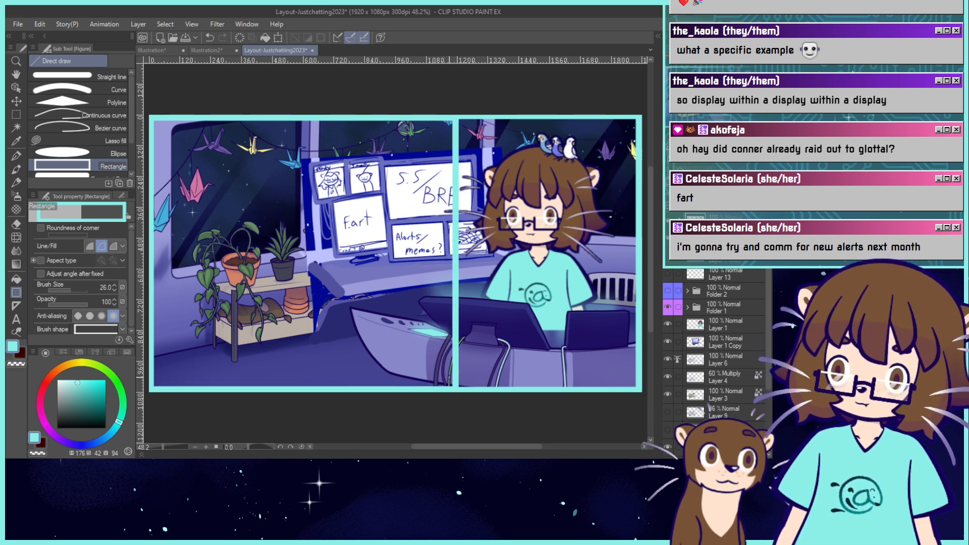
drag(151, 118, 448, 202)
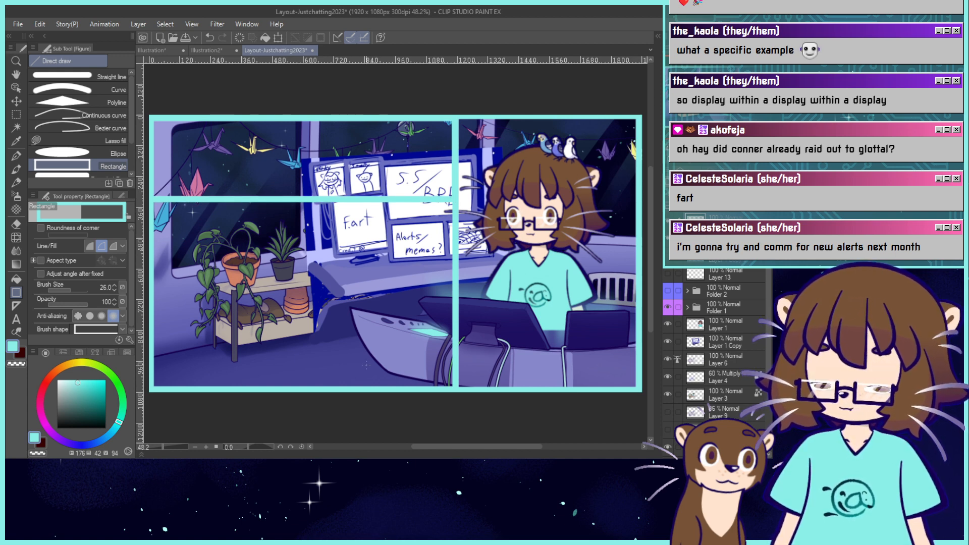
key(ctrl+z)
drag(456, 367, 153, 216)
key(ctrl+z)
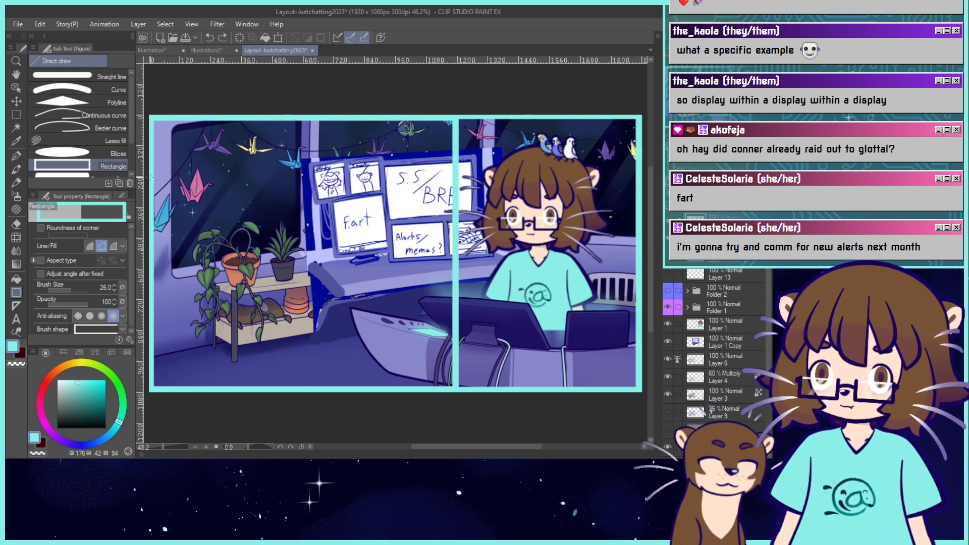
drag(150, 173, 458, 343)
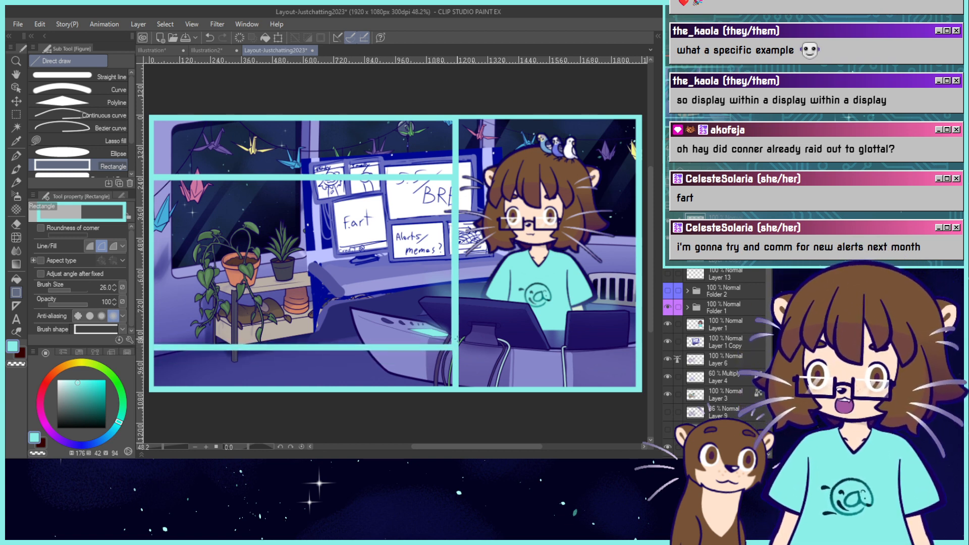
key(ctrl+z)
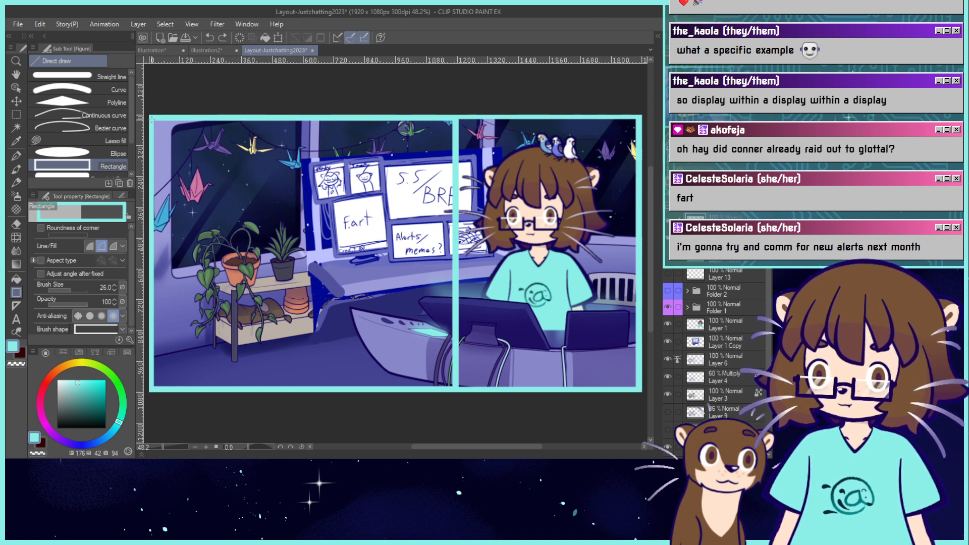
Replace the frame left of the character with a wider one ending above the canvas's lower edge, and frame a narrow strip across its upper part.
key(ctrl+z)
drag(150, 116, 472, 336)
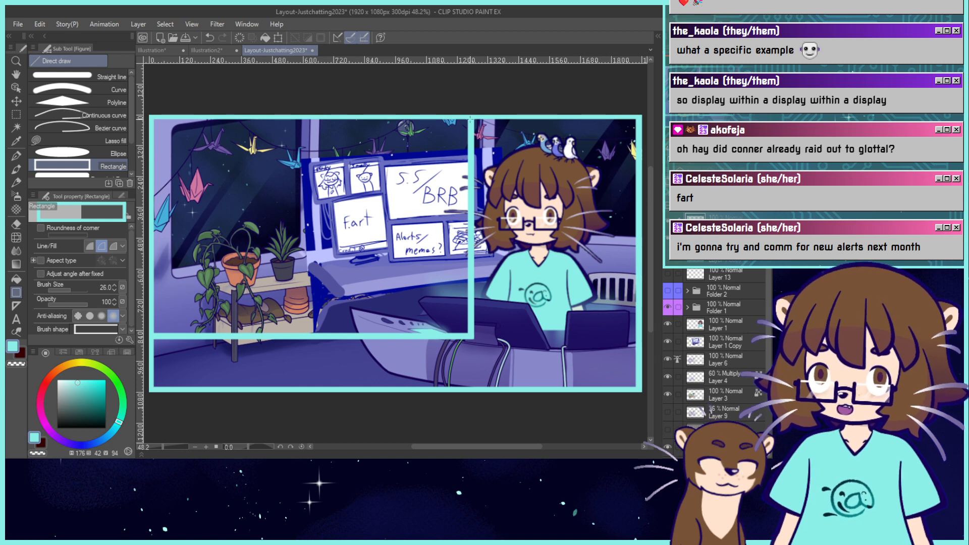
drag(472, 118, 150, 160)
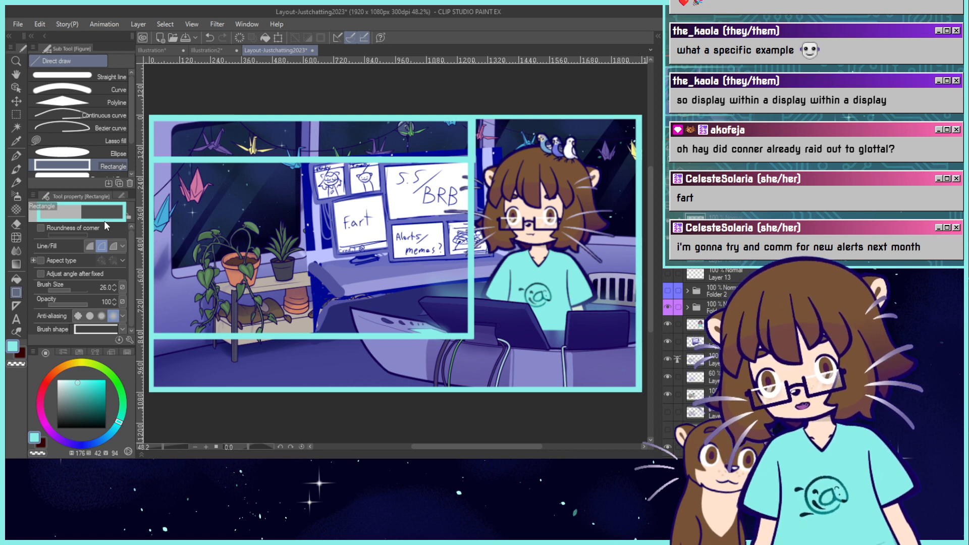
Fill the large framed panel and the narrow strip above it with aqua at 28% opacity.
click(16, 278)
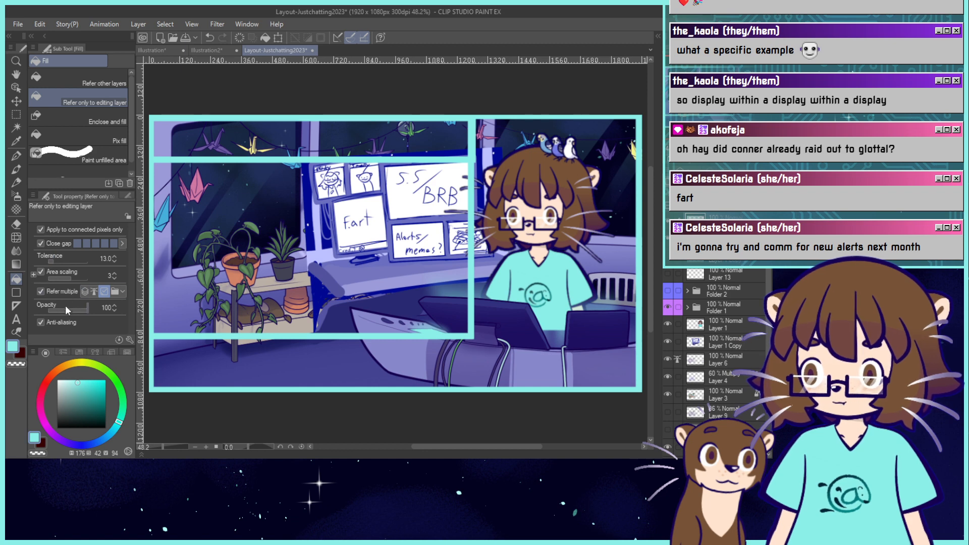
drag(62, 310, 58, 310)
click(255, 277)
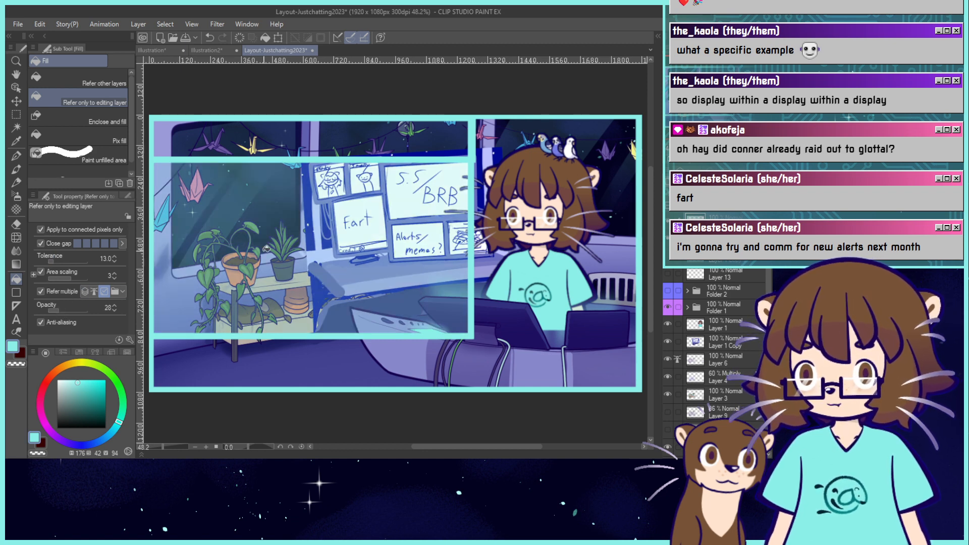
click(324, 139)
click(325, 133)
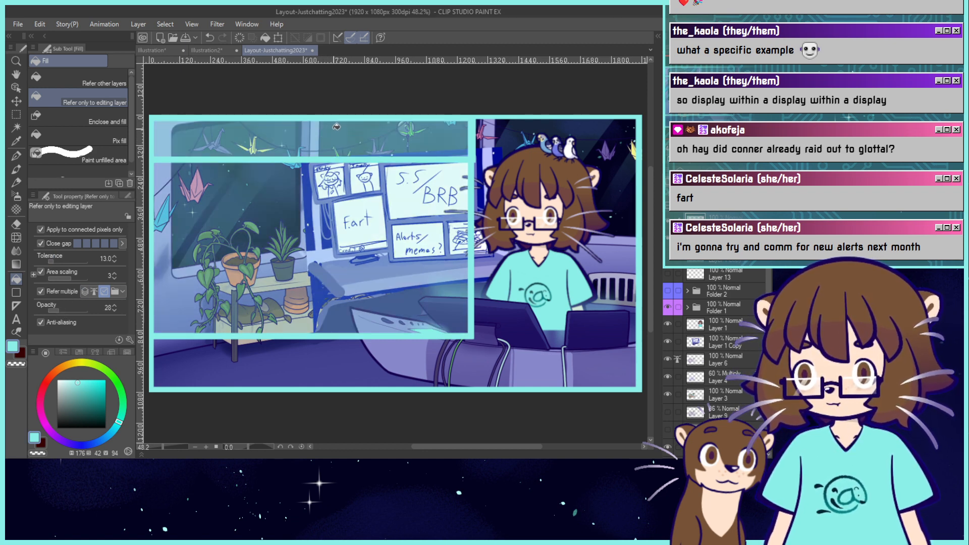
Layer further translucent aqua fills over the large panel and the strip, undoing the excess passes.
key(ctrl+z)
click(294, 218)
click(299, 227)
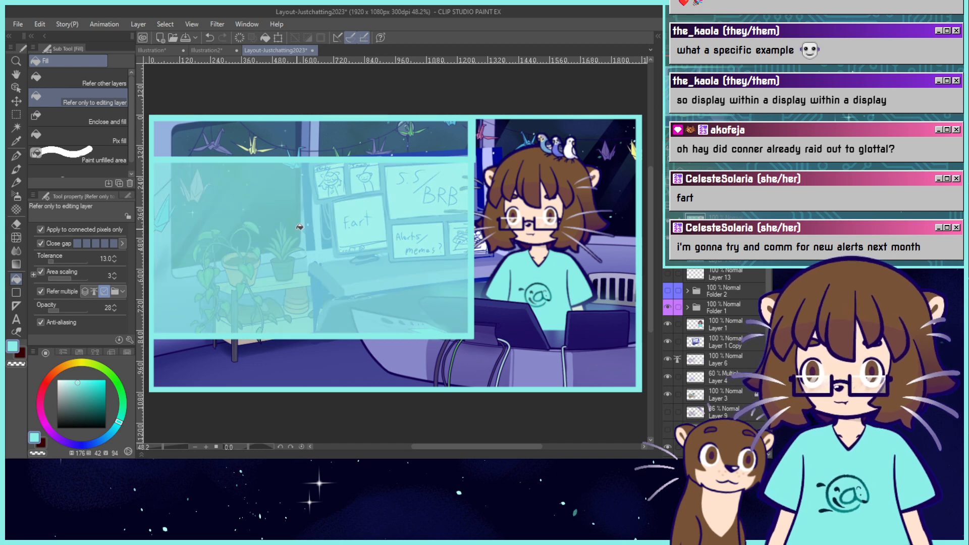
key(ctrl+z)
key(ctrl+z)
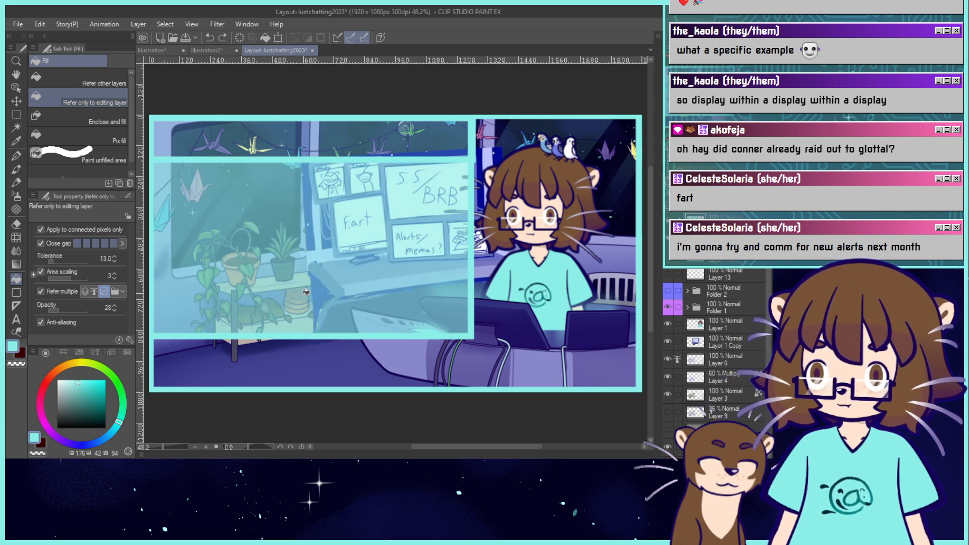
click(392, 134)
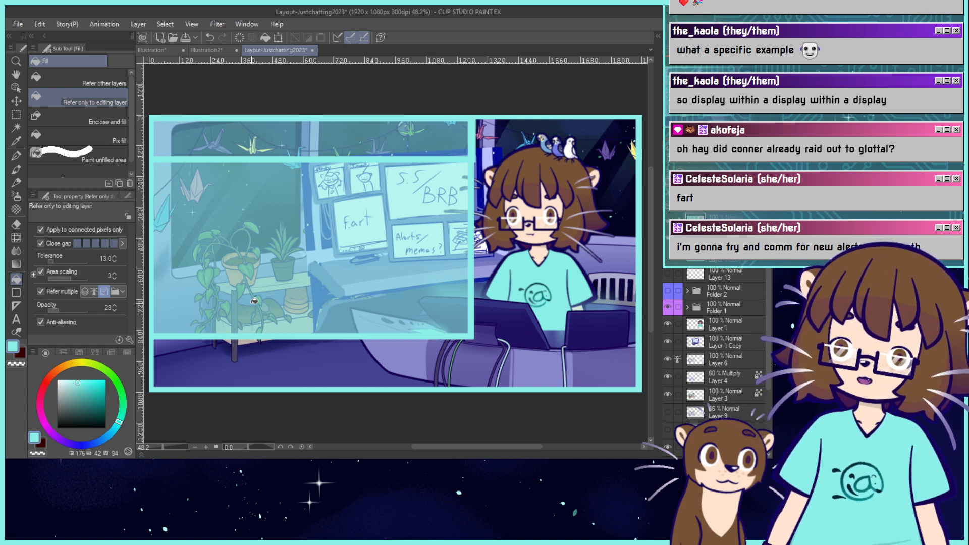
key(ctrl+z)
key(ctrl+z)
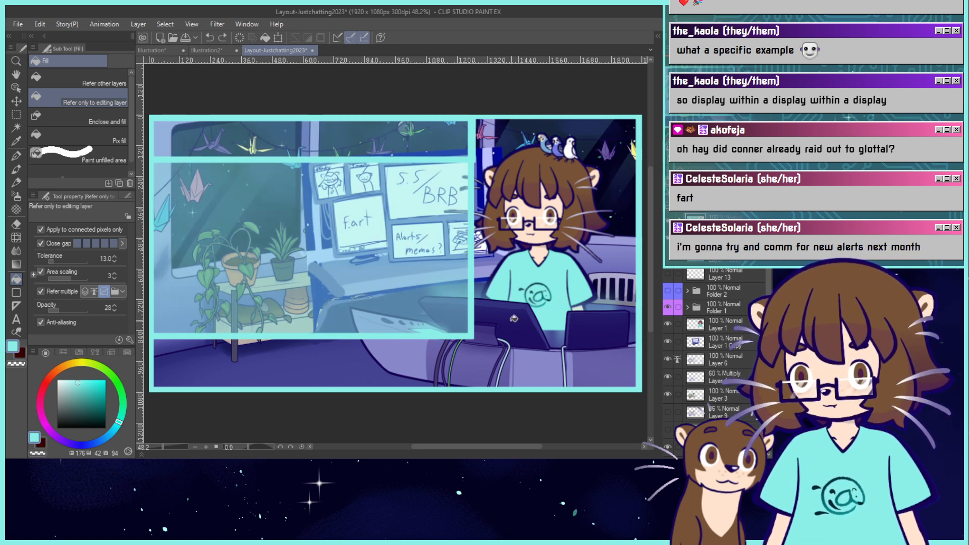
click(437, 139)
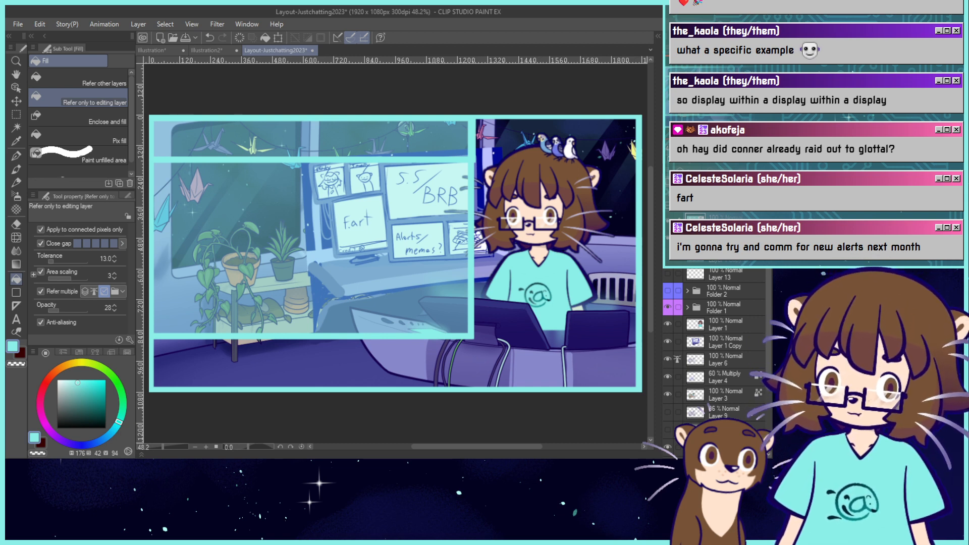
Shift the framed panels left, away from the character, and draw a thick wavy aqua line through the space beneath them.
click(20, 102)
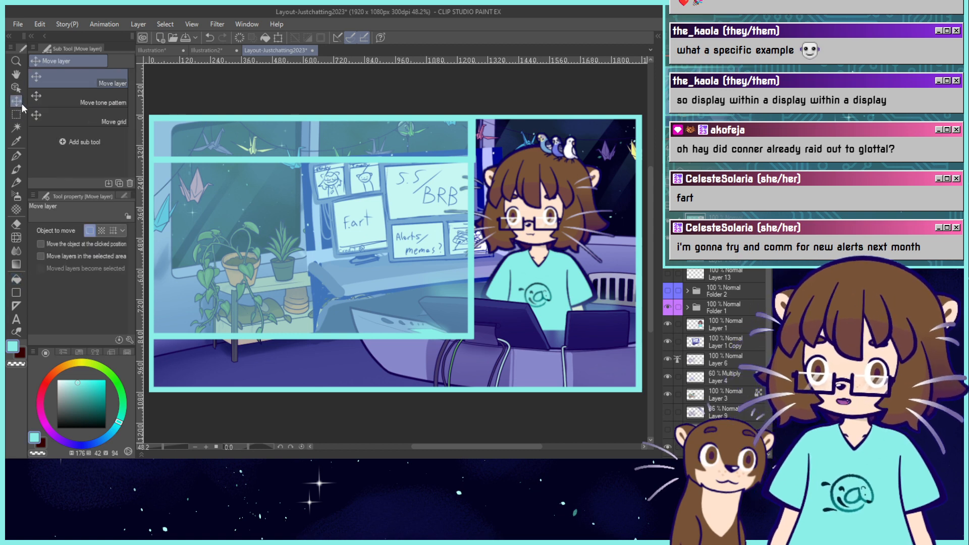
drag(471, 319, 455, 319)
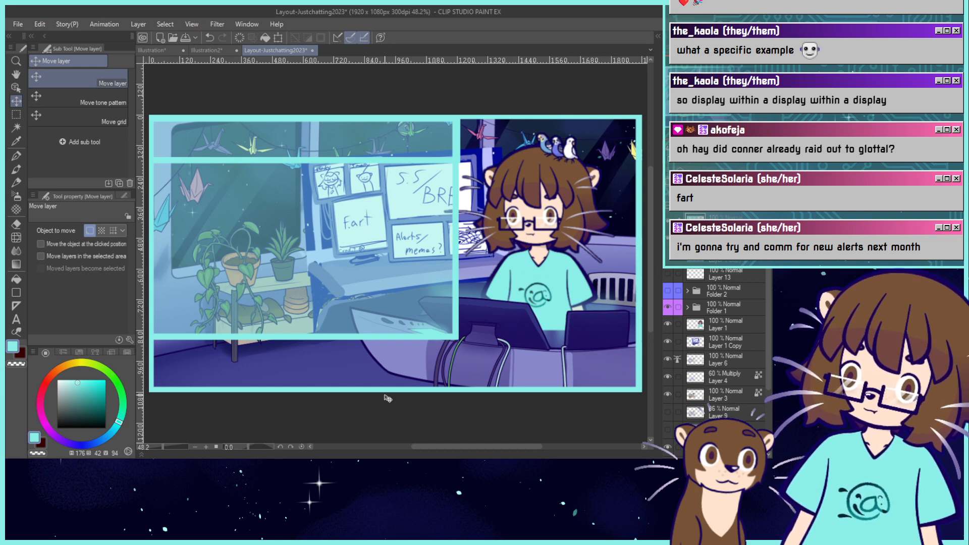
key(p)
drag(173, 370, 363, 369)
key(ctrl+z)
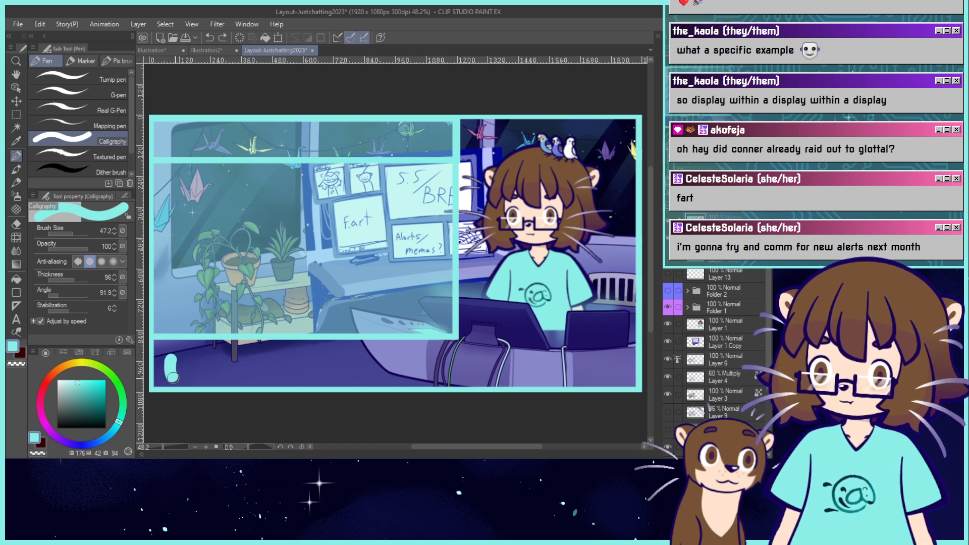
mouse_move(172, 377)
mouse_down()
mouse_move(237, 362)
mouse_move(431, 369)
mouse_up()
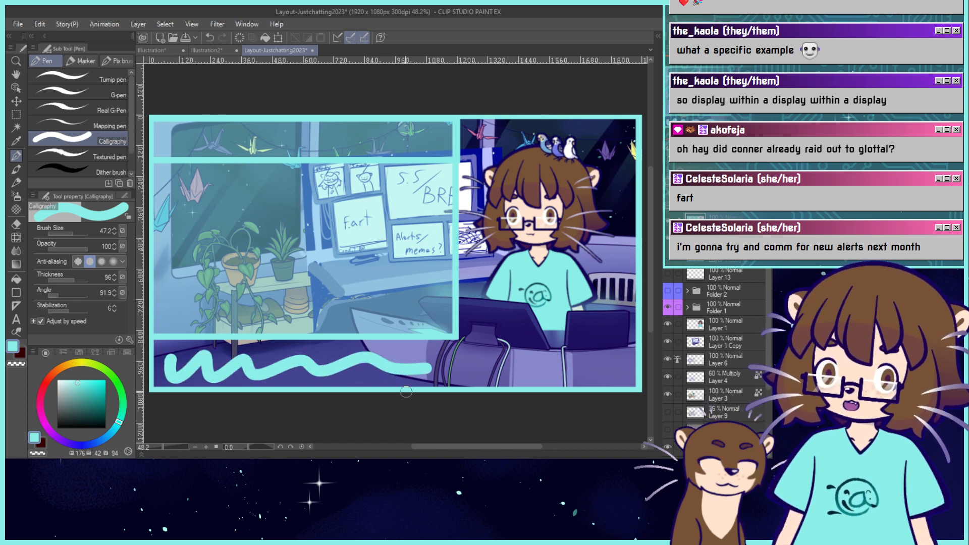
Sketch a slanted aqua corner box below the character, reaching the canvas's right edge, with a brush size of 12.4.
drag(72, 232, 67, 231)
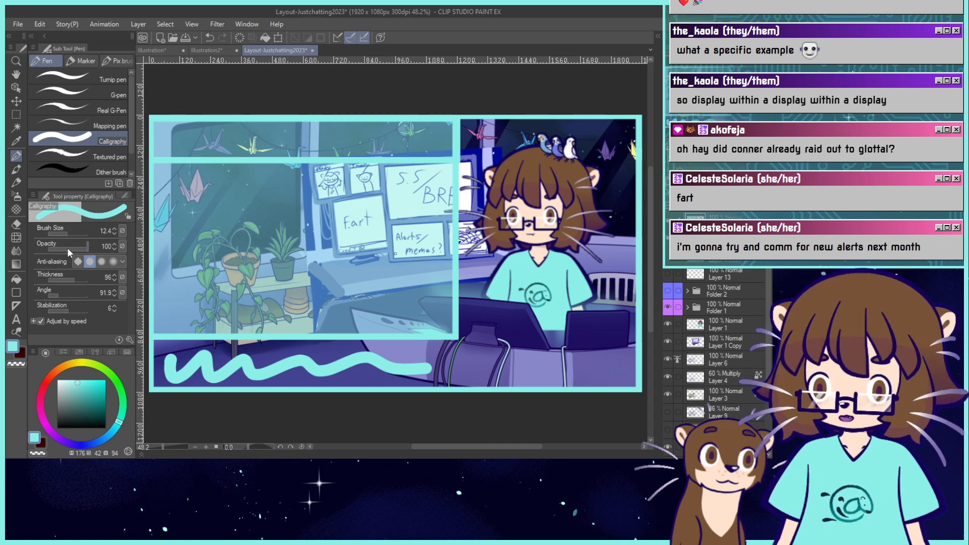
mouse_move(520, 388)
mouse_down()
mouse_move(536, 365)
mouse_move(637, 359)
mouse_up()
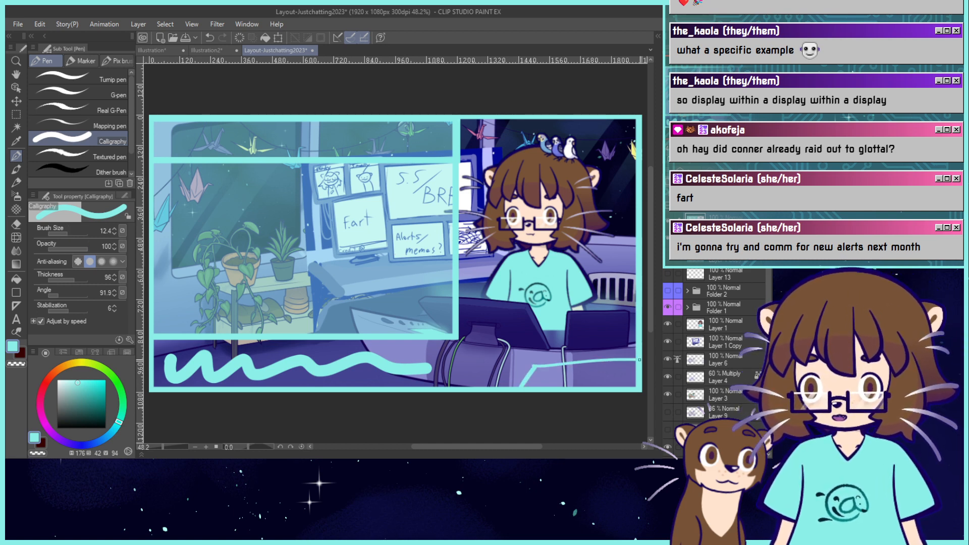
drag(559, 364, 637, 364)
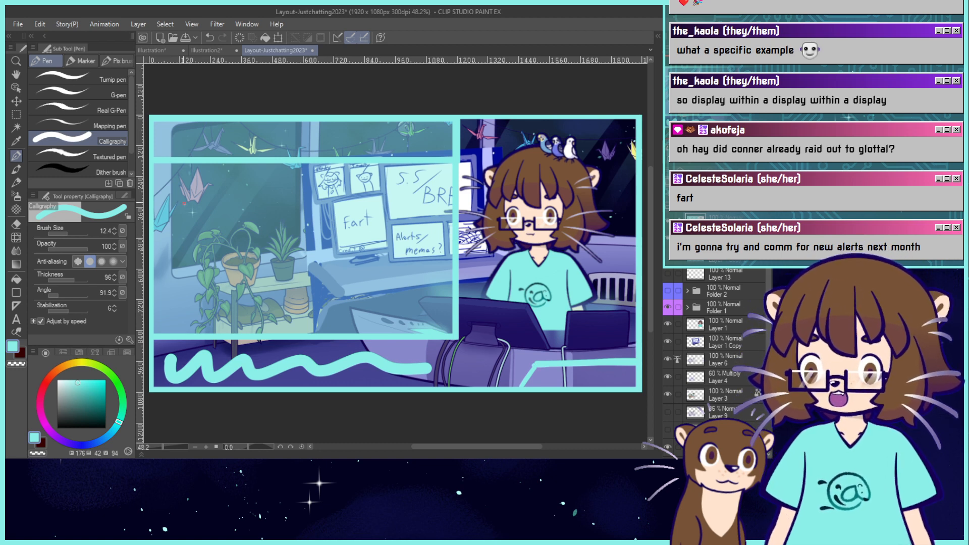
Switch to the first Illustration sketch and erase the cyan corner box with its symbols beneath the red character, clearing the selection.
click(207, 50)
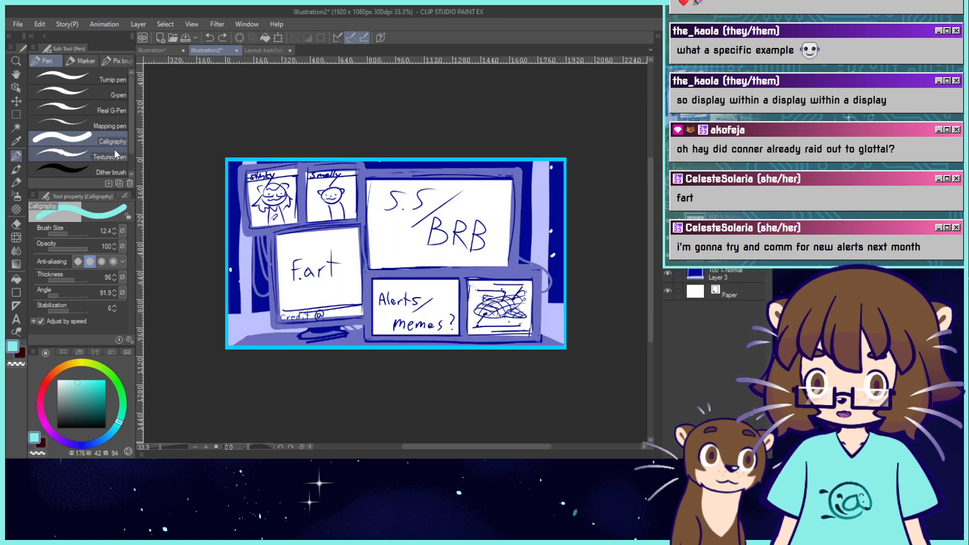
click(165, 50)
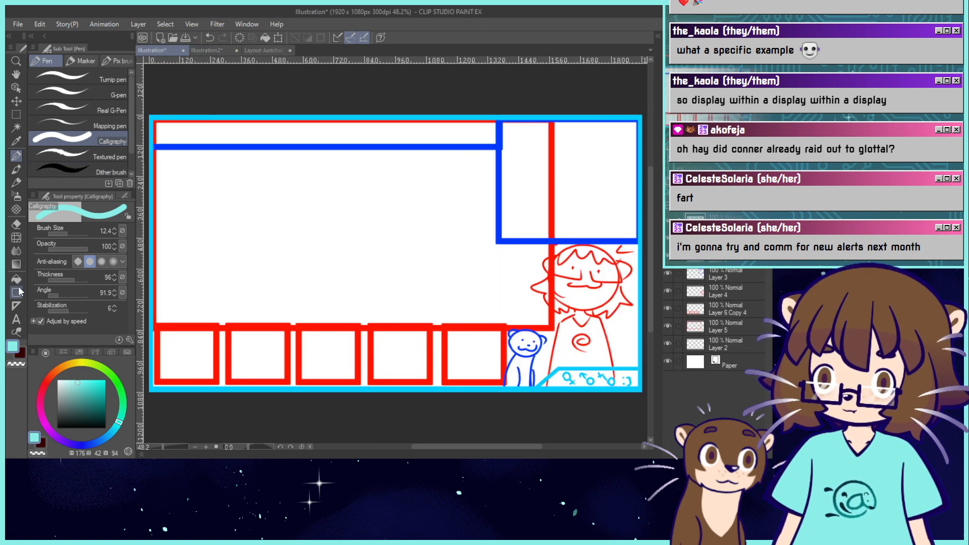
click(16, 114)
drag(476, 290, 637, 386)
click(543, 402)
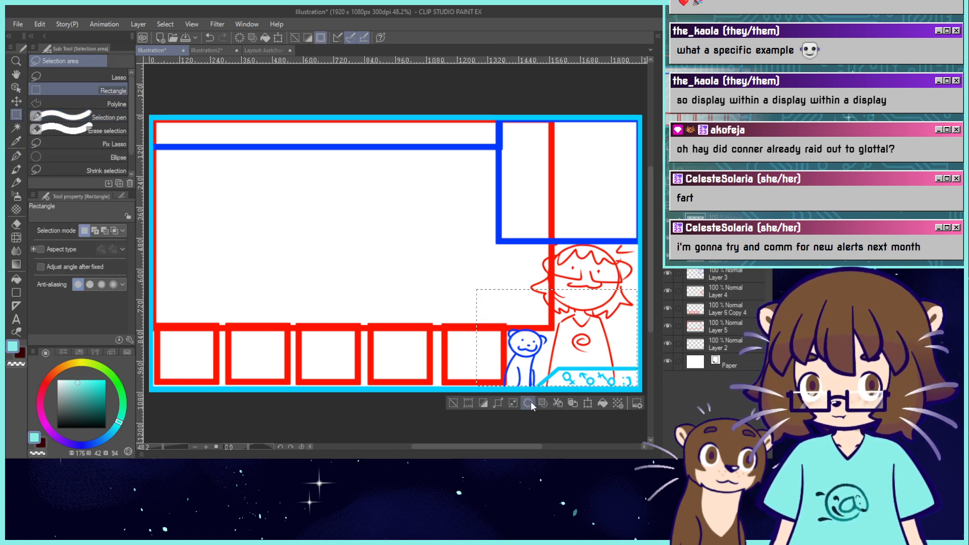
click(453, 402)
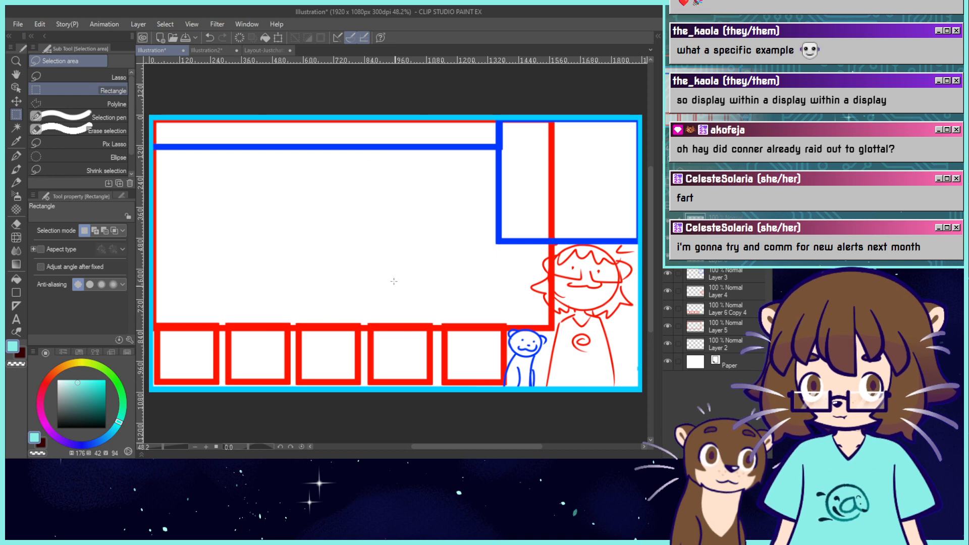
Return to the Layout-Justchatting2023 document and erase the aqua corner box below the character, clearing the selection.
click(259, 51)
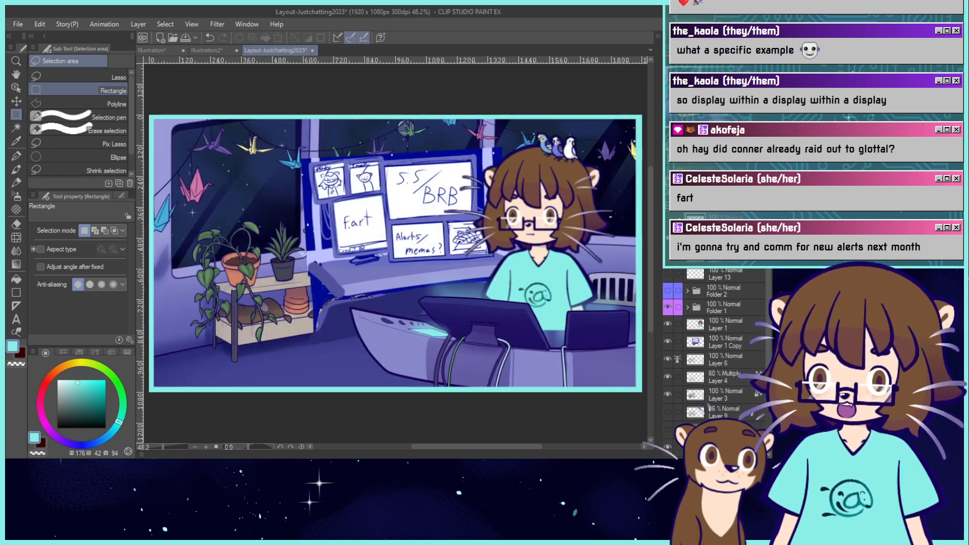
drag(502, 286, 637, 414)
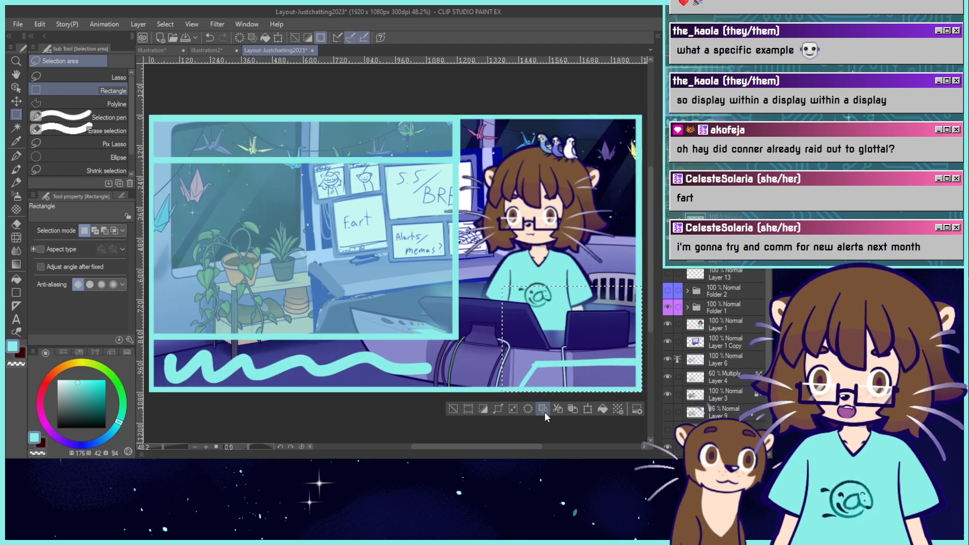
click(544, 412)
click(447, 406)
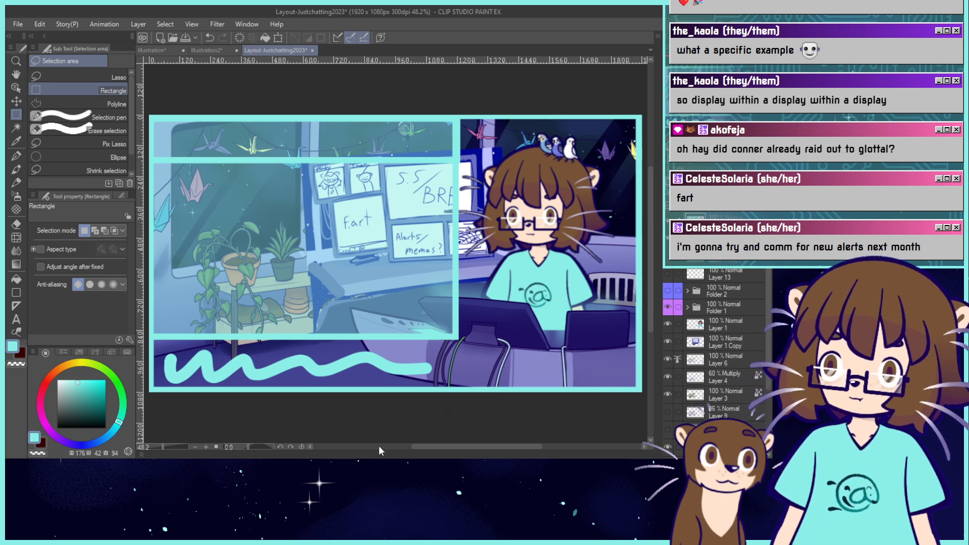
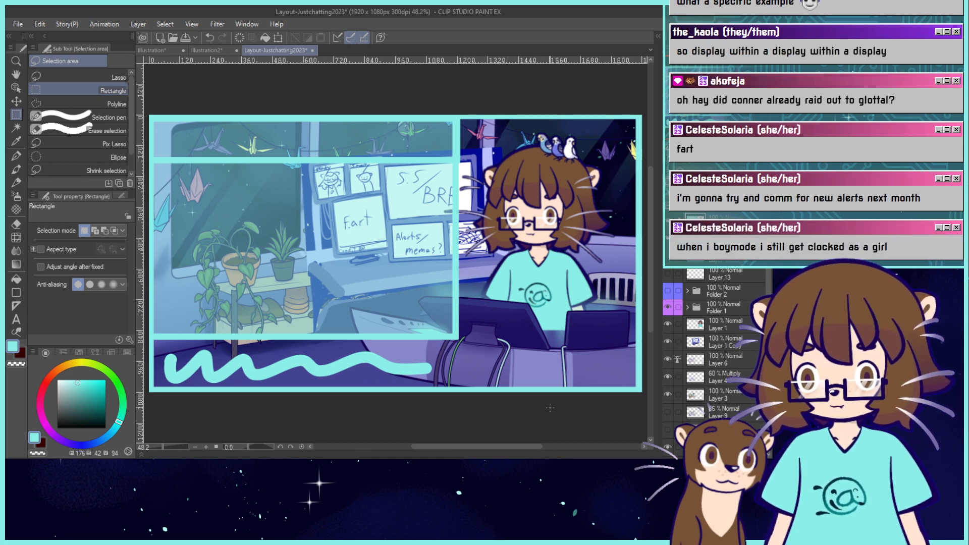
Paint over the slatted railing beside the character with purple sampled from the background, using brush size 80.6.
right_click(617, 256)
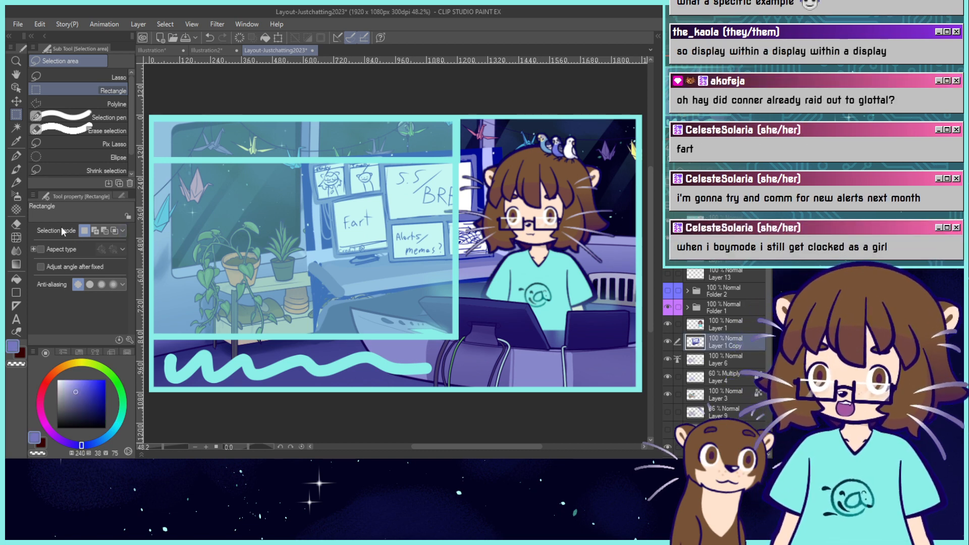
key(p)
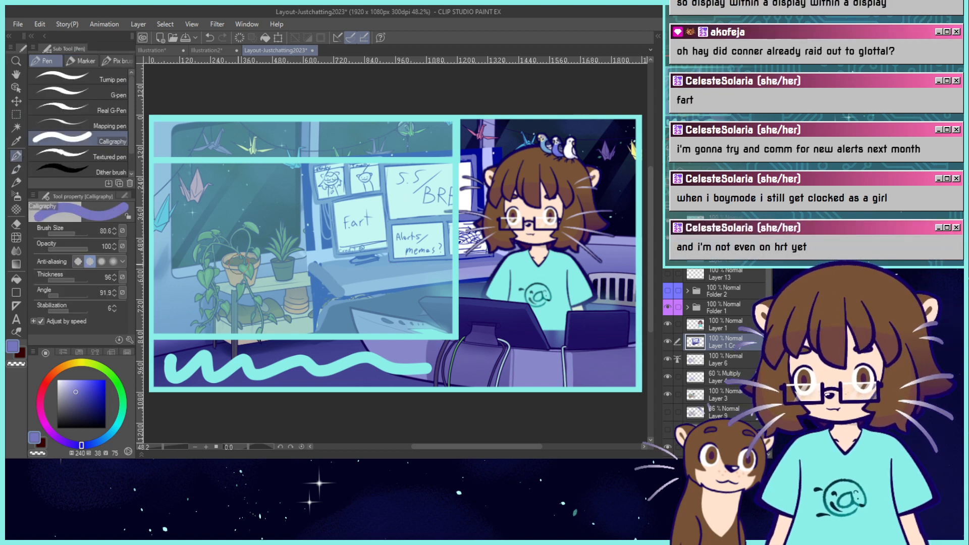
drag(635, 296, 596, 296)
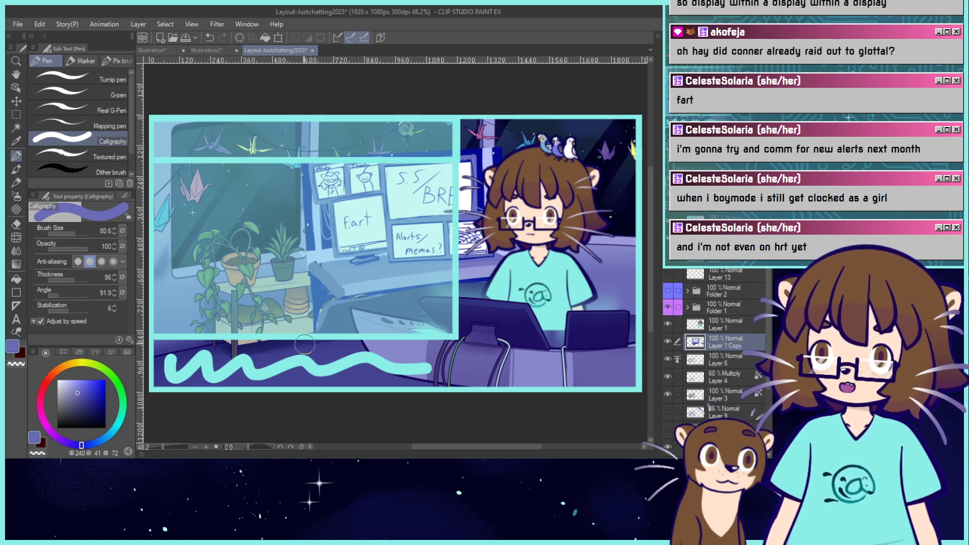
Sketch a small rounded animal in dark navy on the purple area beside the character, using brush size 7.2.
click(68, 232)
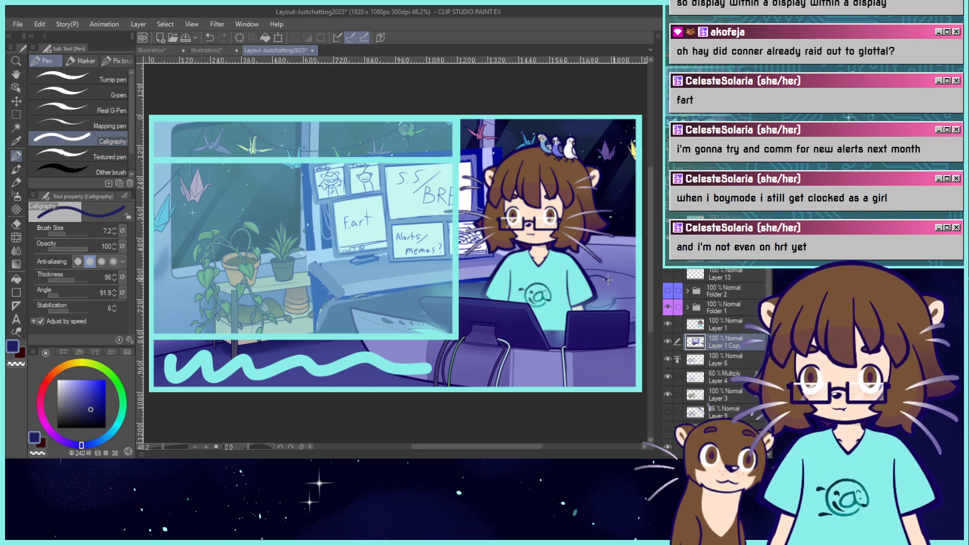
drag(608, 280, 636, 281)
key(ctrl+z)
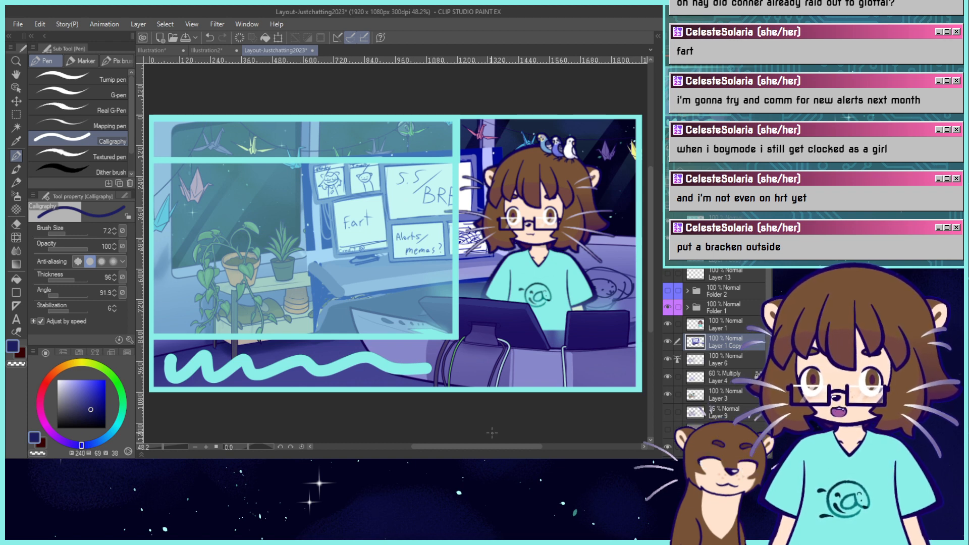
Select Layer 1 and move the character slightly left, closer to the framed panels.
key(alt+bracketright)
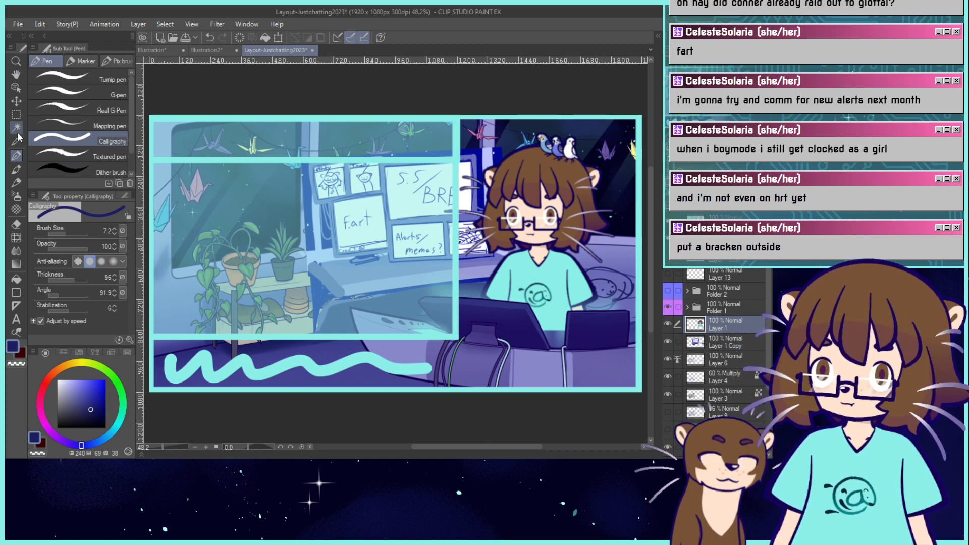
key(v)
drag(549, 308, 538, 306)
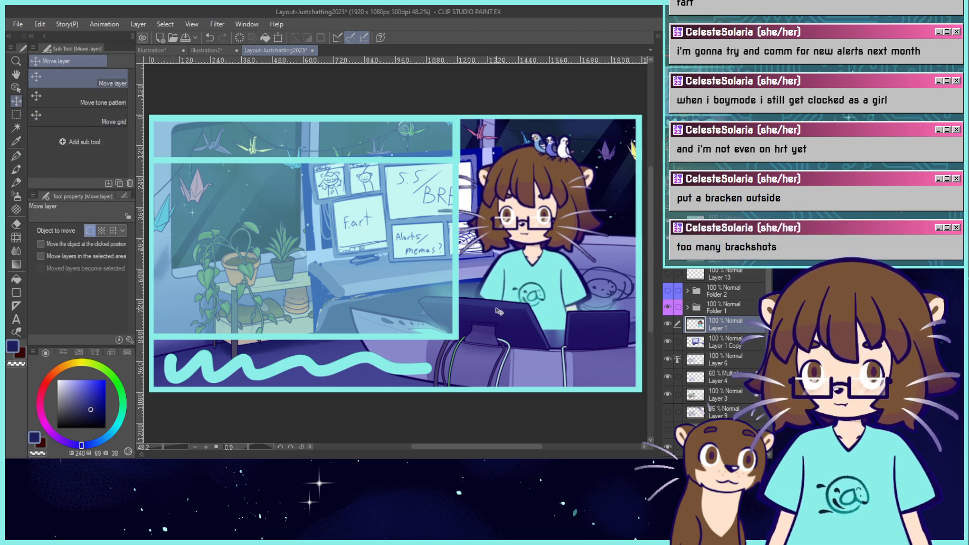
Nudge the character slightly left and raise Layer 1 above the folders and aqua panel layers in the layer stack.
drag(375, 355, 370, 355)
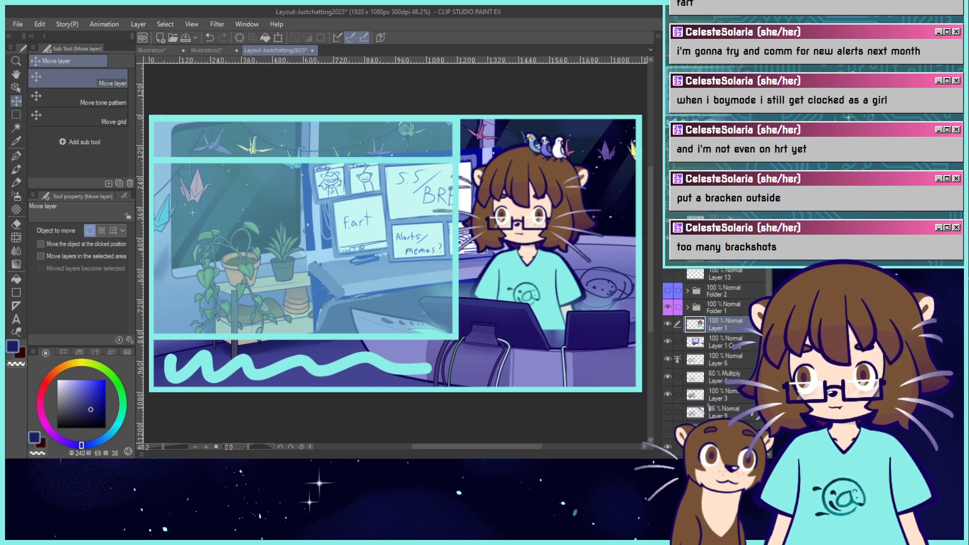
drag(716, 324, 716, 217)
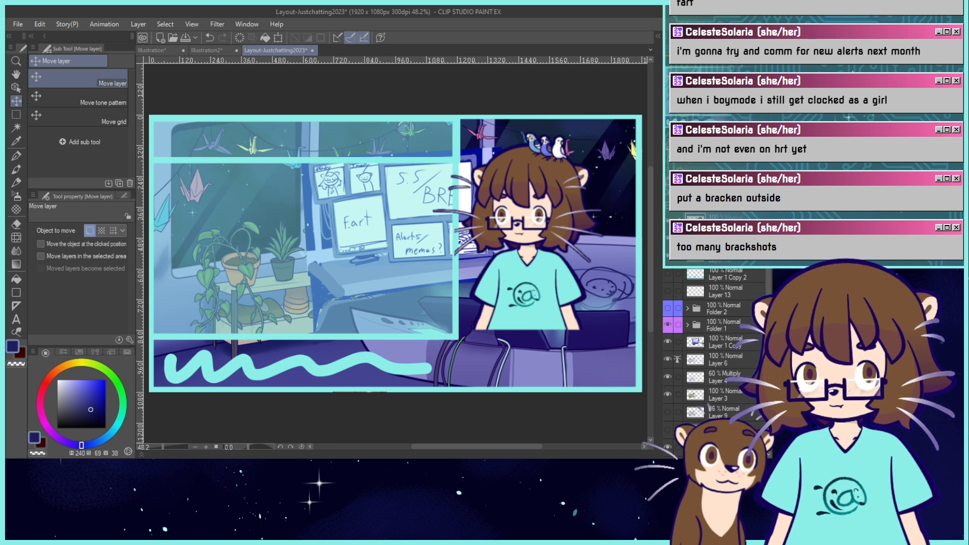
Toggle the visibility of the background layers to check what each contains, undoing and redoing the Layer 1 reorder.
scroll(675, 395, down, 3)
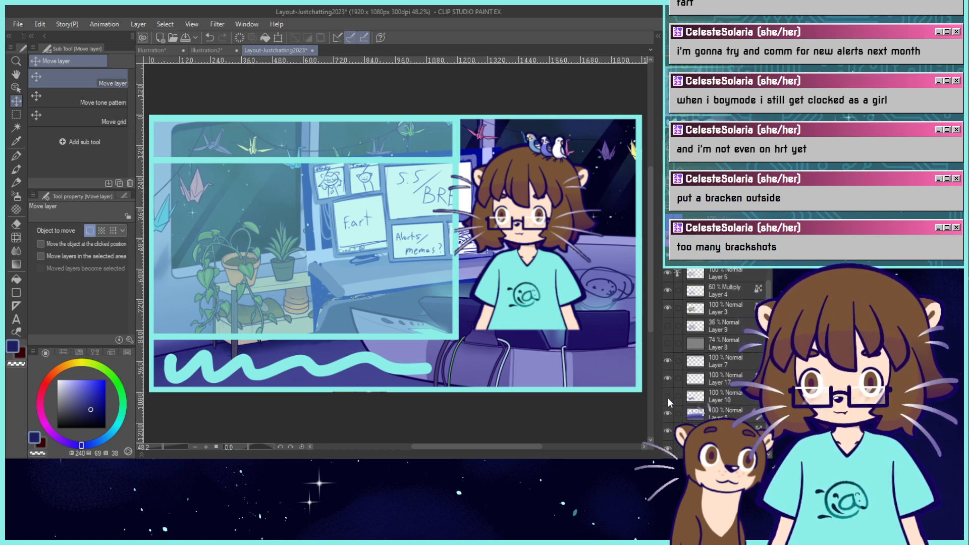
click(668, 273)
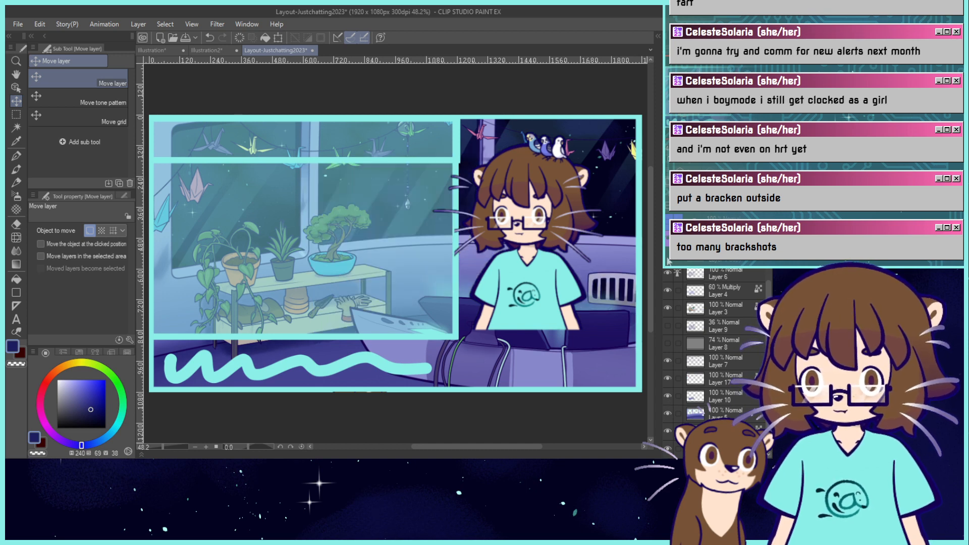
click(668, 272)
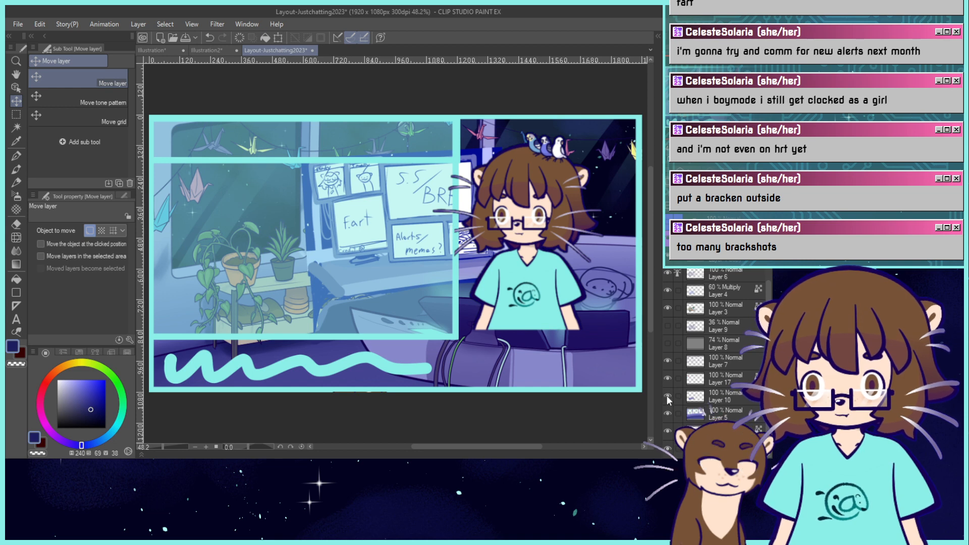
scroll(757, 362, up, 2)
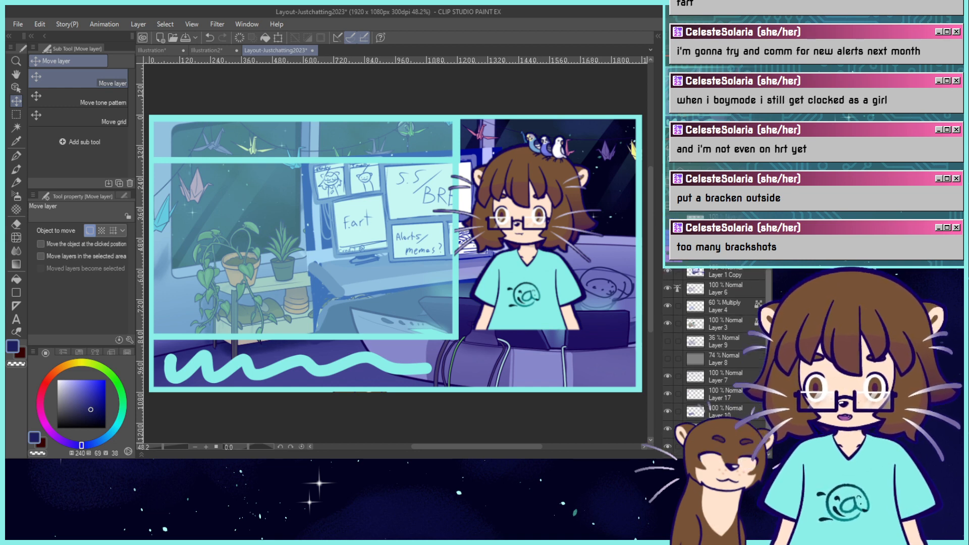
key(ctrl+z)
click(668, 248)
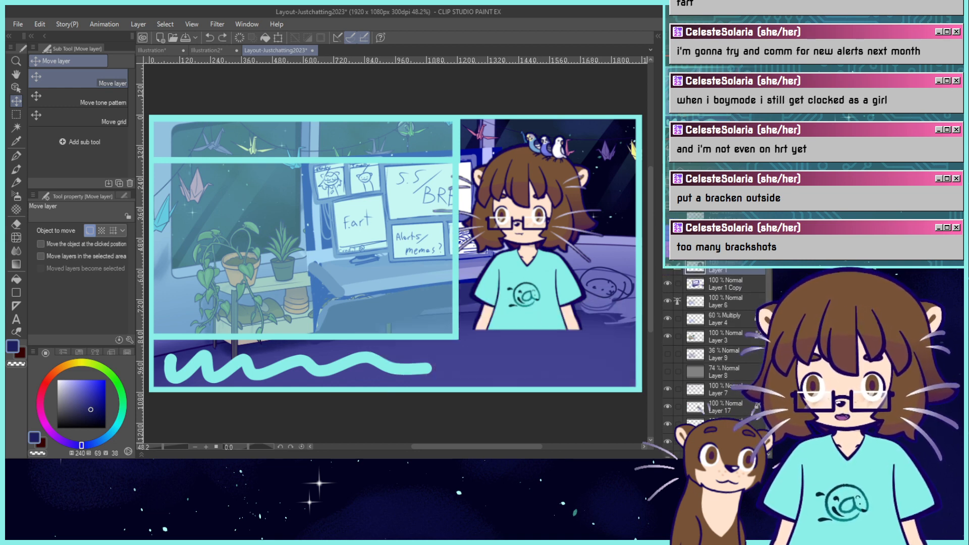
click(667, 249)
scroll(762, 284, up, 3)
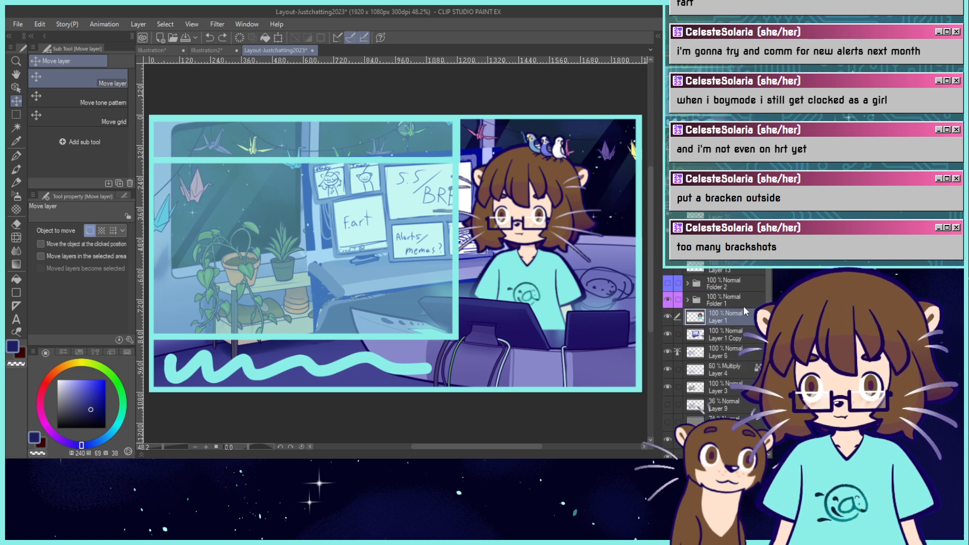
scroll(762, 284, up, 1)
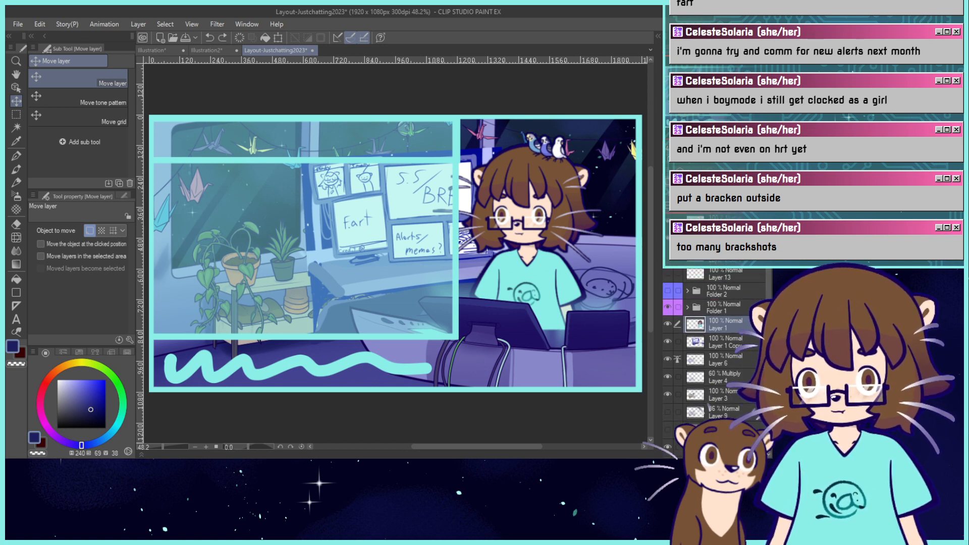
key(ctrl+y)
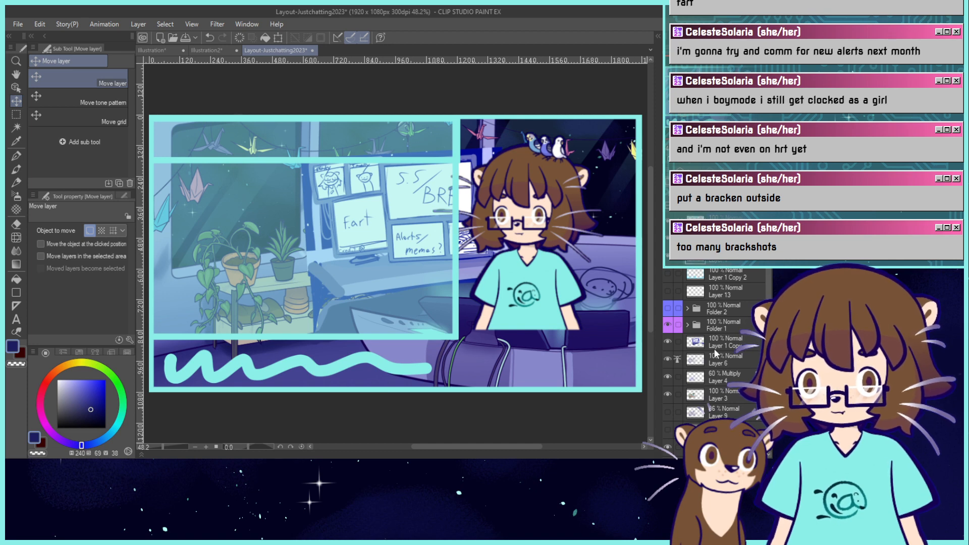
Move Folder 1 with the console desk above the character and the aqua panels in the layer stack.
drag(713, 349, 721, 255)
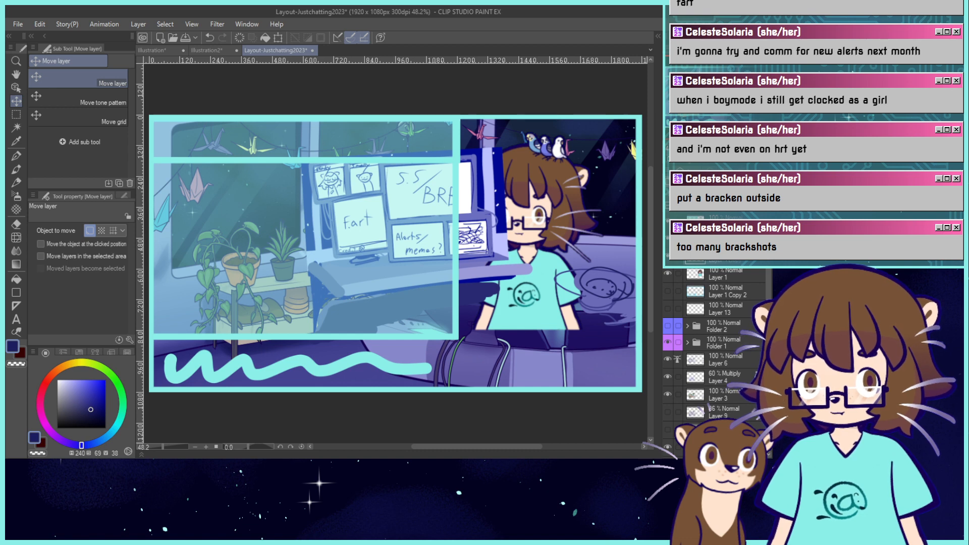
key(ctrl+z)
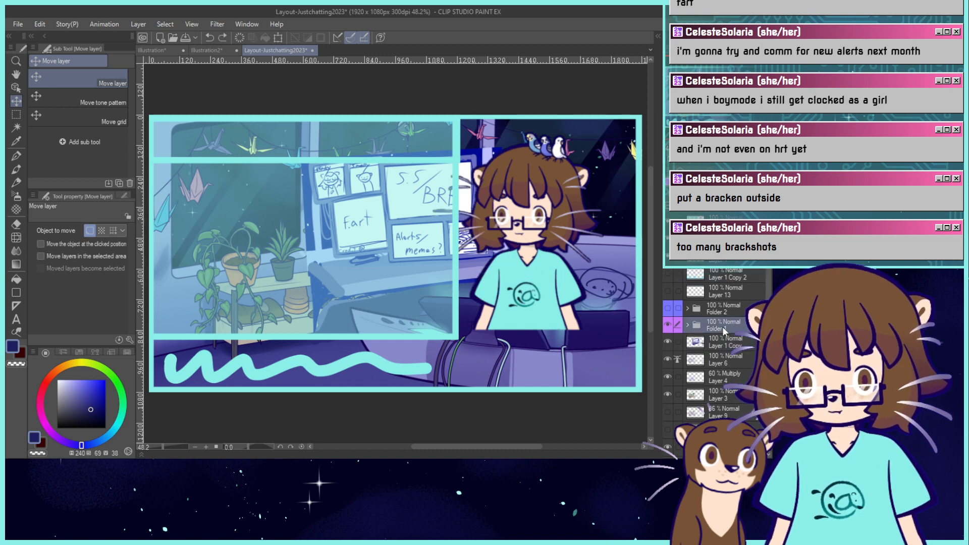
drag(722, 326, 721, 255)
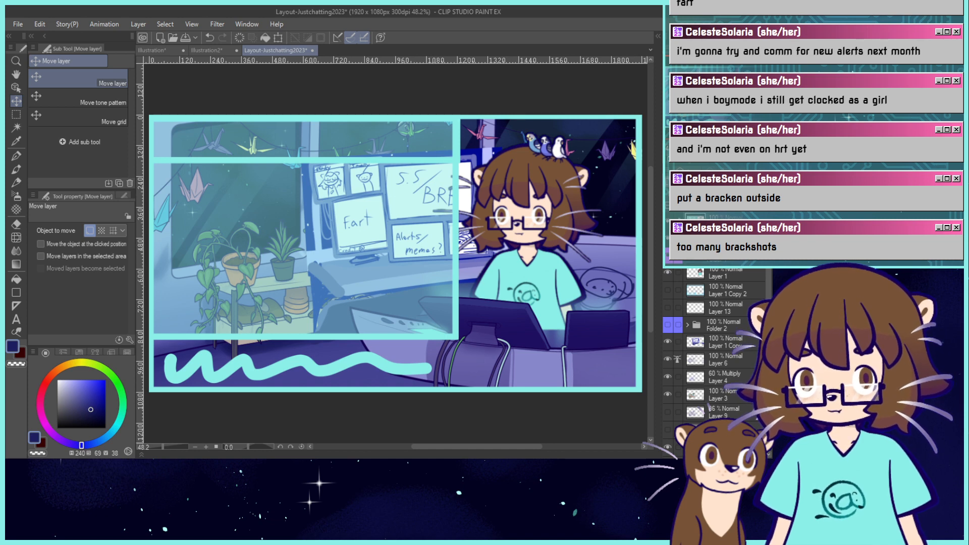
drag(722, 255, 728, 281)
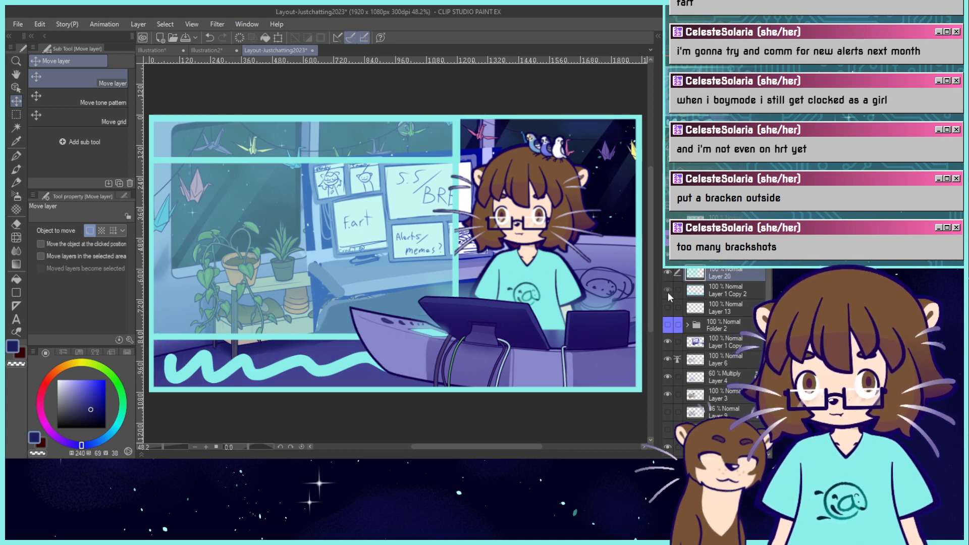
Delete the hidden layers Layer 1 Copy 2 and Layer 13.
click(734, 294)
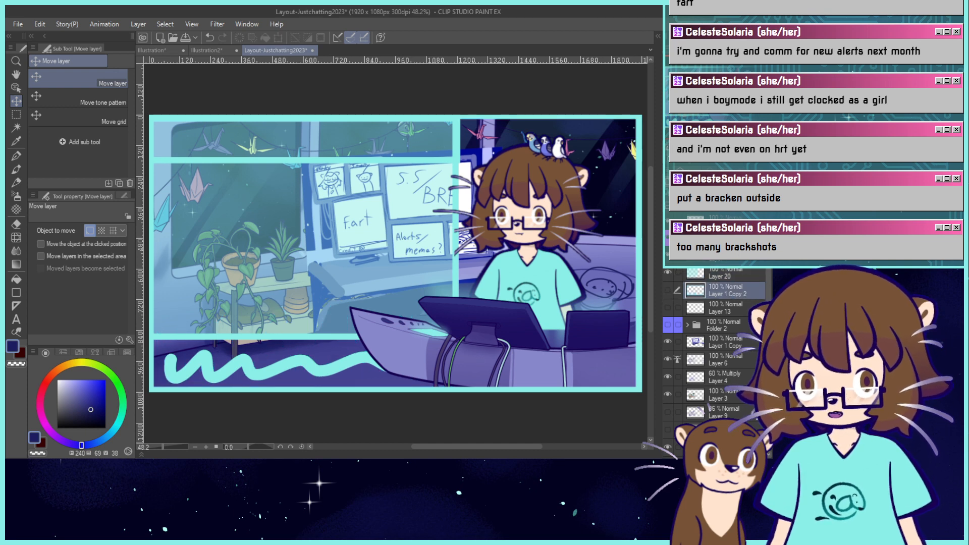
key(Delete)
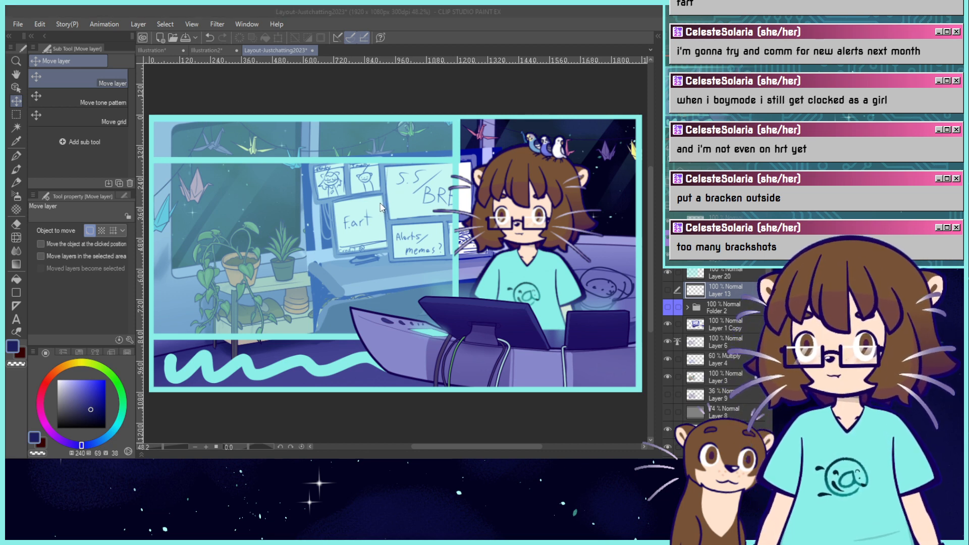
click(388, 183)
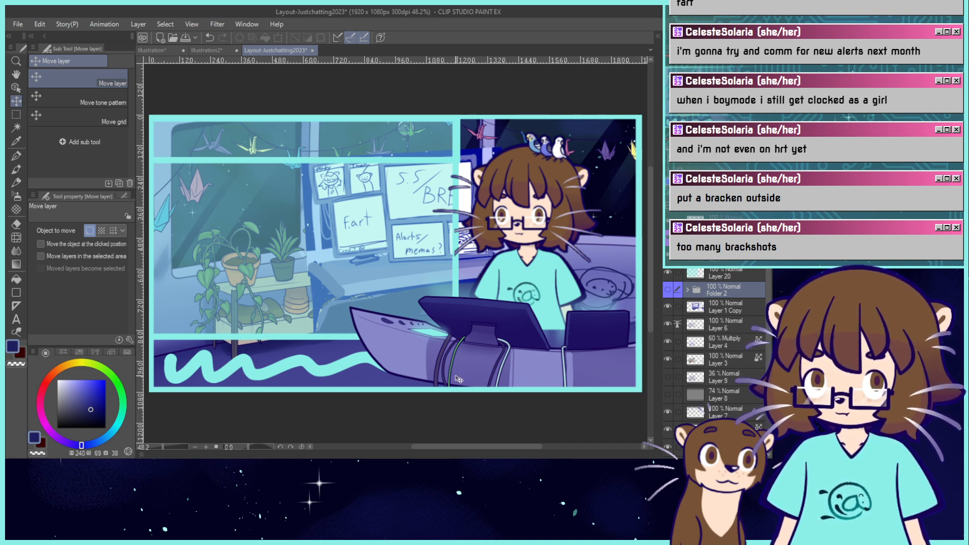
Try moving the monitor desk on Layer 1 Copy left into the large aqua panel, and undo the move.
click(703, 308)
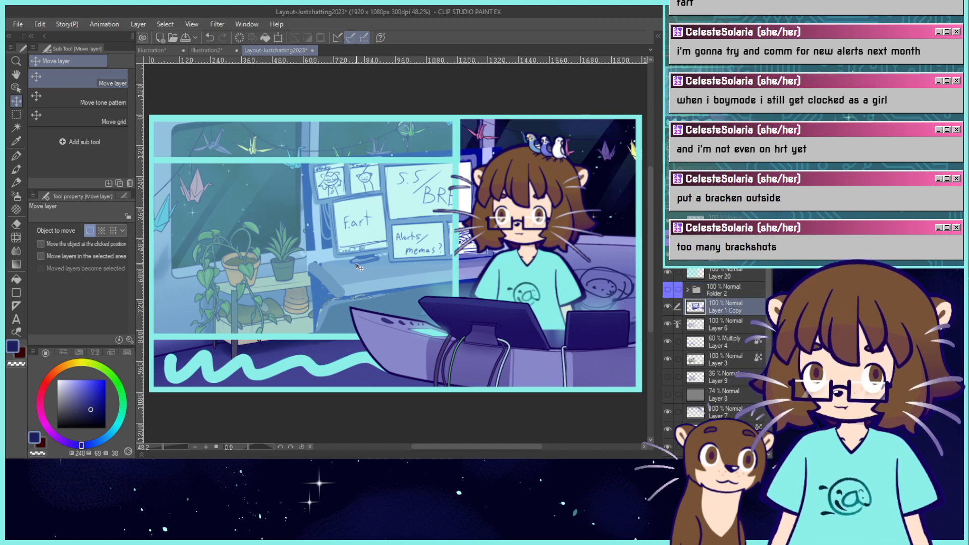
drag(489, 272, 366, 292)
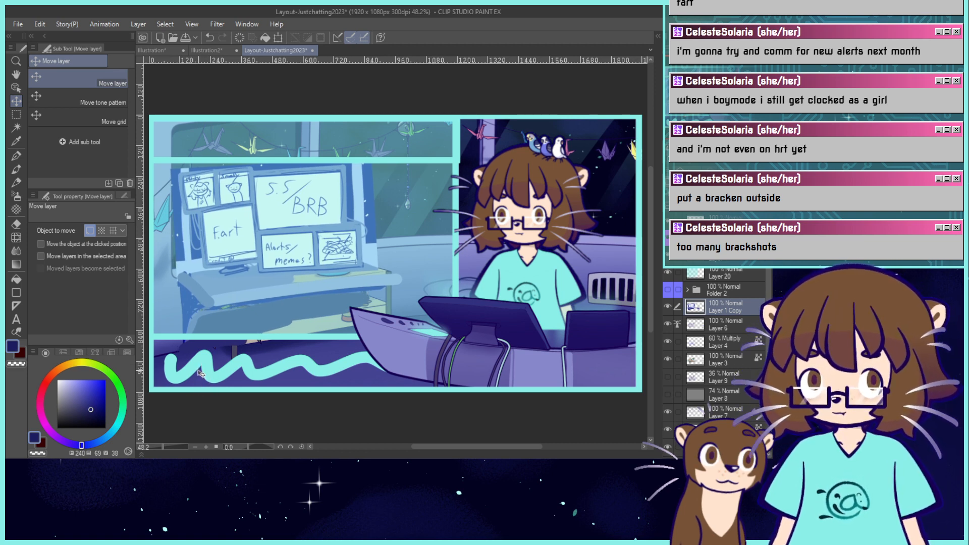
click(209, 38)
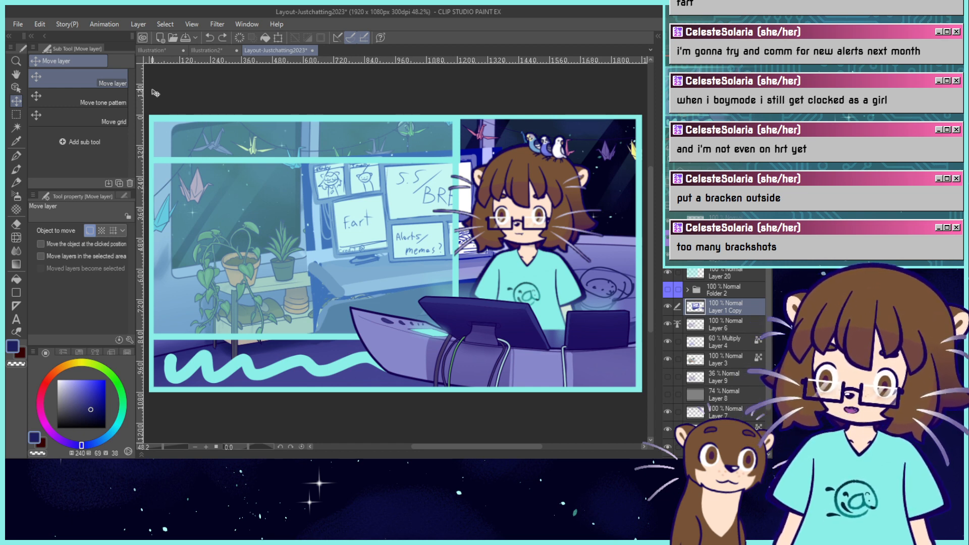
Merge Layer 1 Copy with all the background layers beneath it into a single layer.
scroll(745, 321, down, 3)
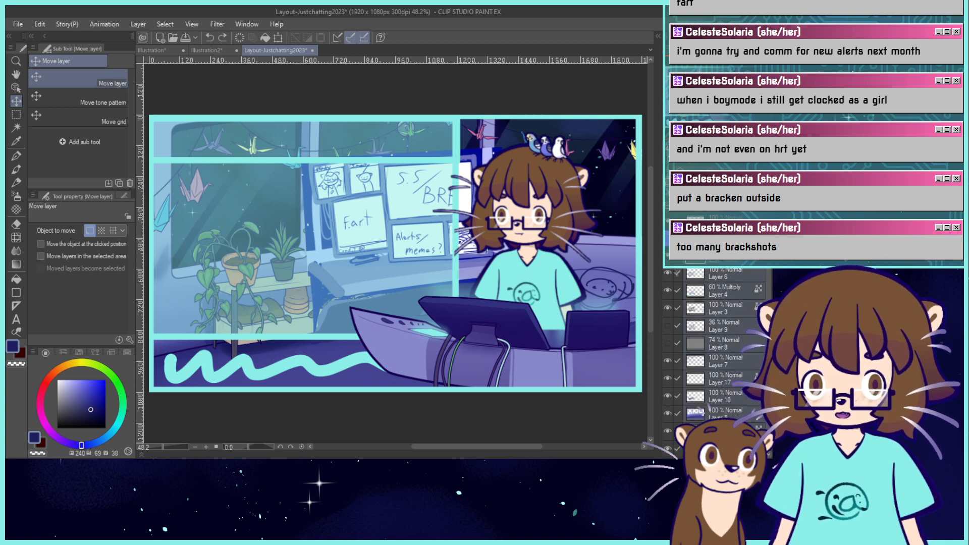
key(ctrl+shift+e)
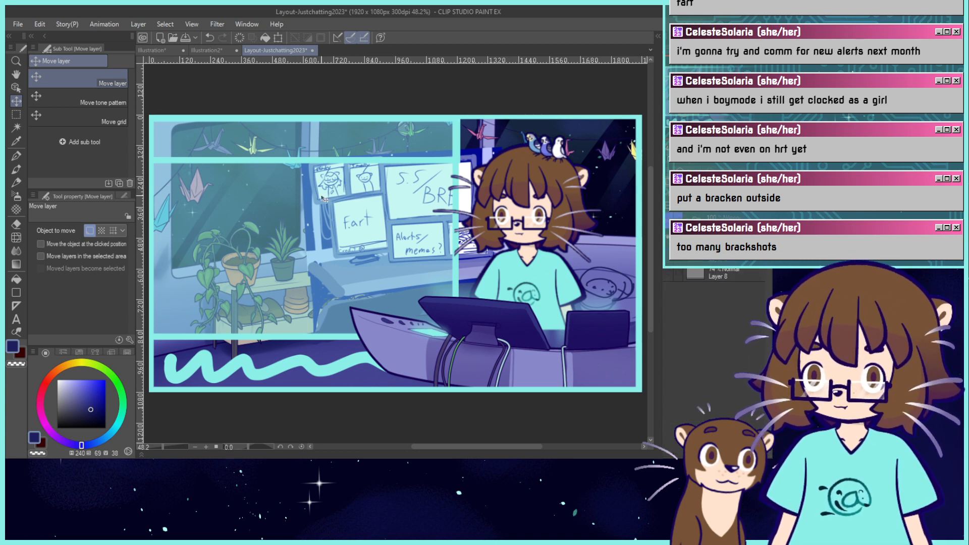
key(ctrl+z)
scroll(709, 363, down, 2)
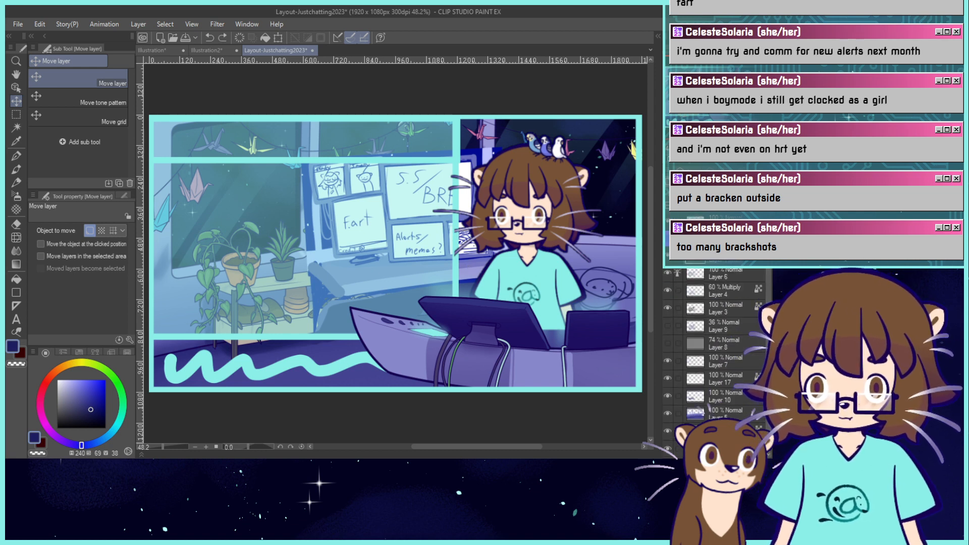
shift+click(709, 443)
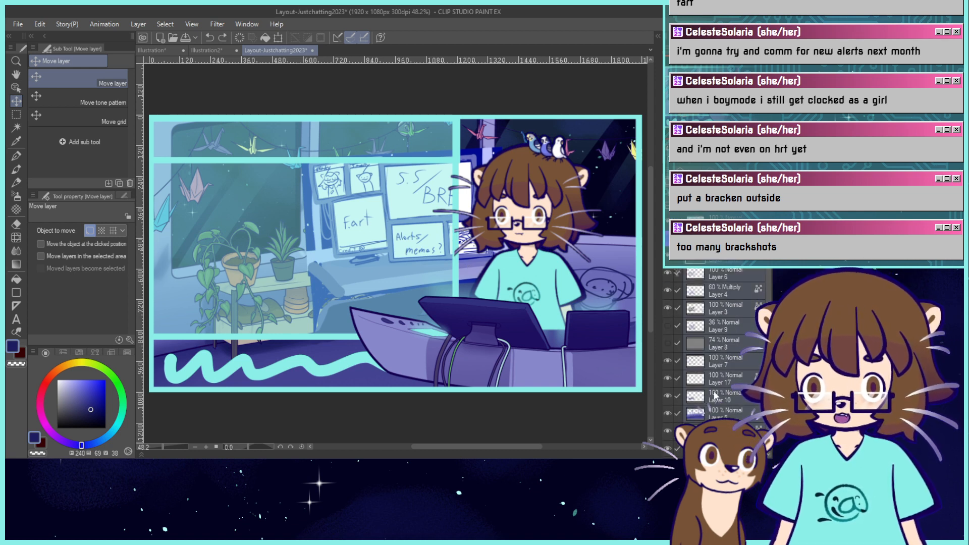
key(ctrl+shift+e)
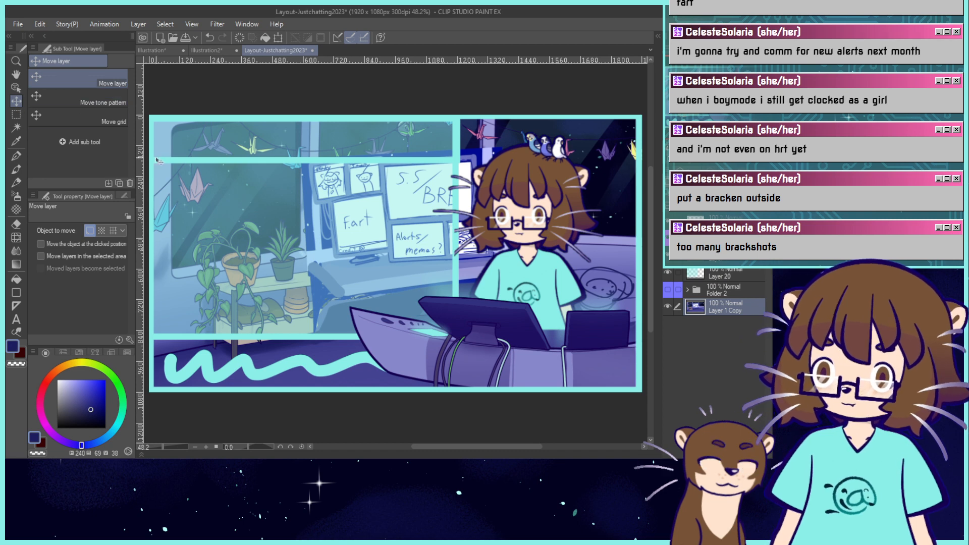
Try shifting the merged background sideways beneath the panels and character, and undo the moves.
drag(438, 261, 334, 270)
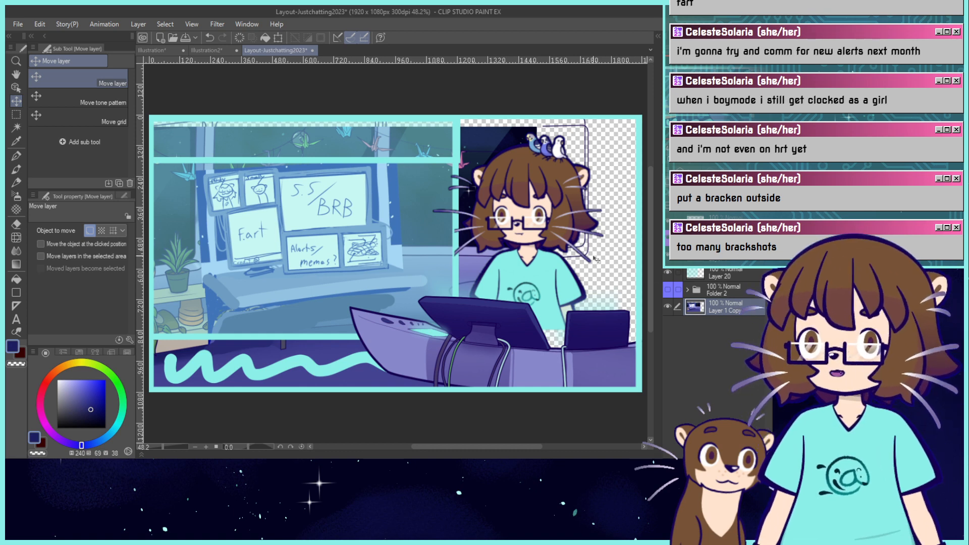
key(ctrl+minus)
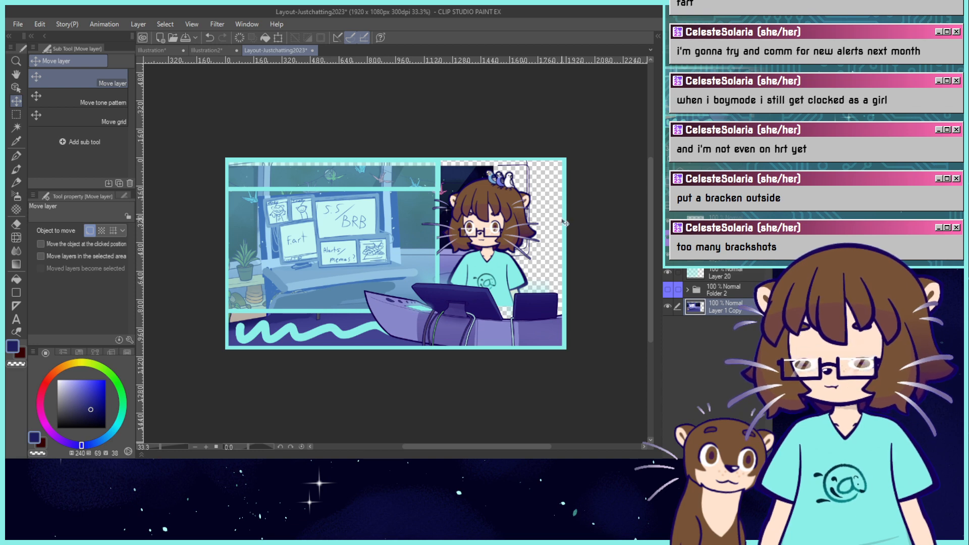
drag(494, 261, 599, 250)
key(ctrl+z)
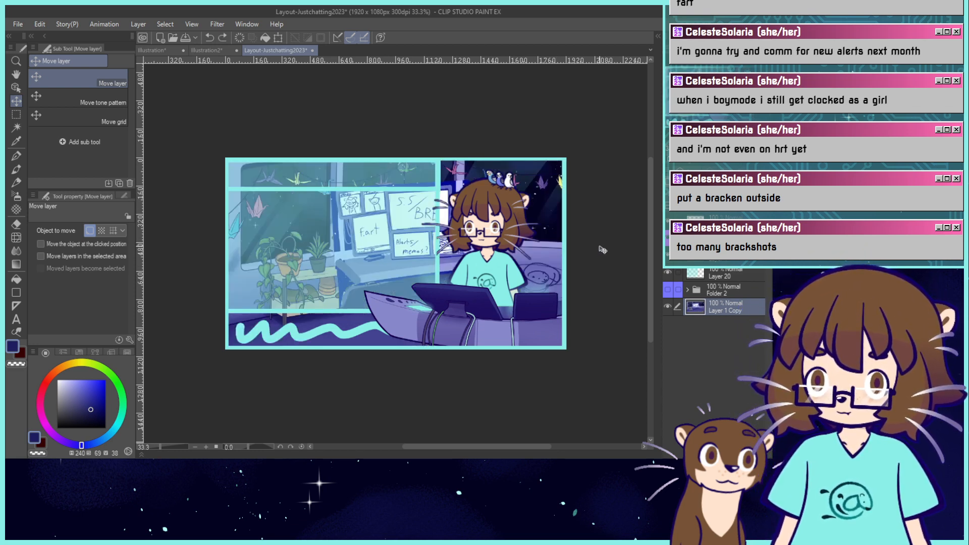
Try flipping the merged background horizontally and repositioning it behind the character, and cancel the transformation.
click(278, 38)
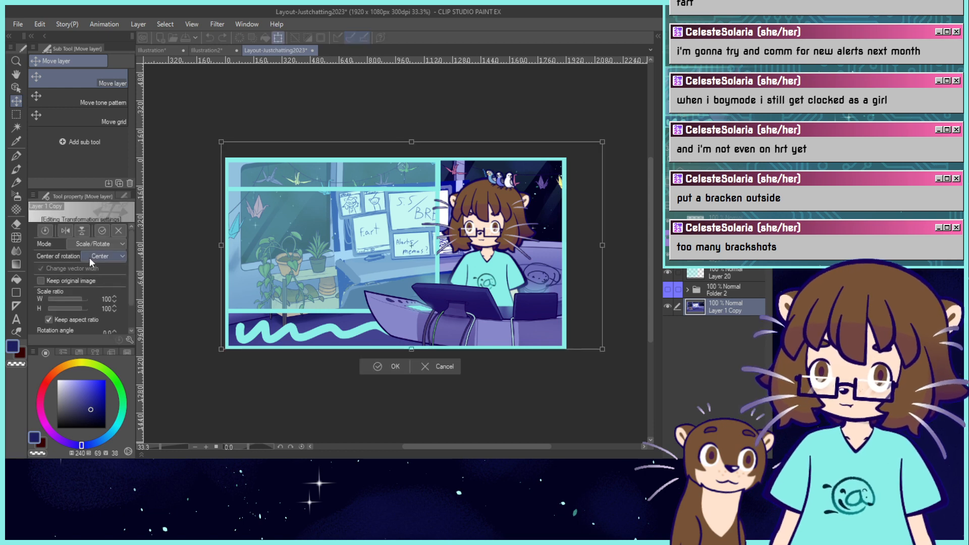
click(65, 230)
drag(555, 287, 604, 298)
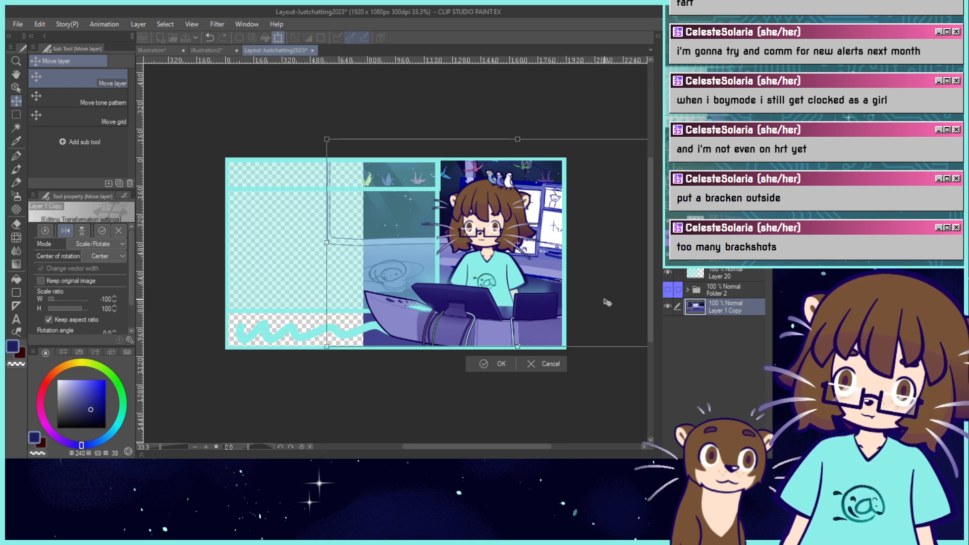
drag(591, 299, 485, 302)
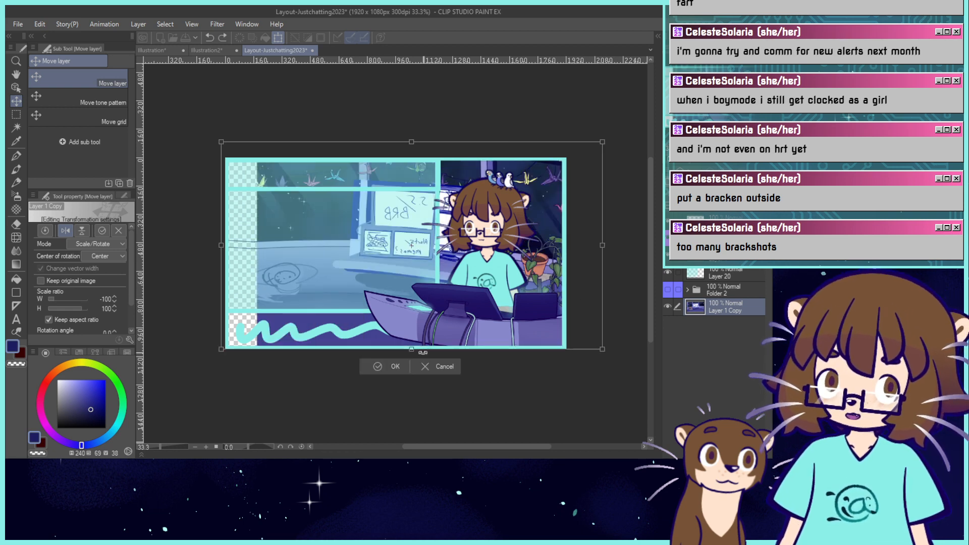
click(422, 367)
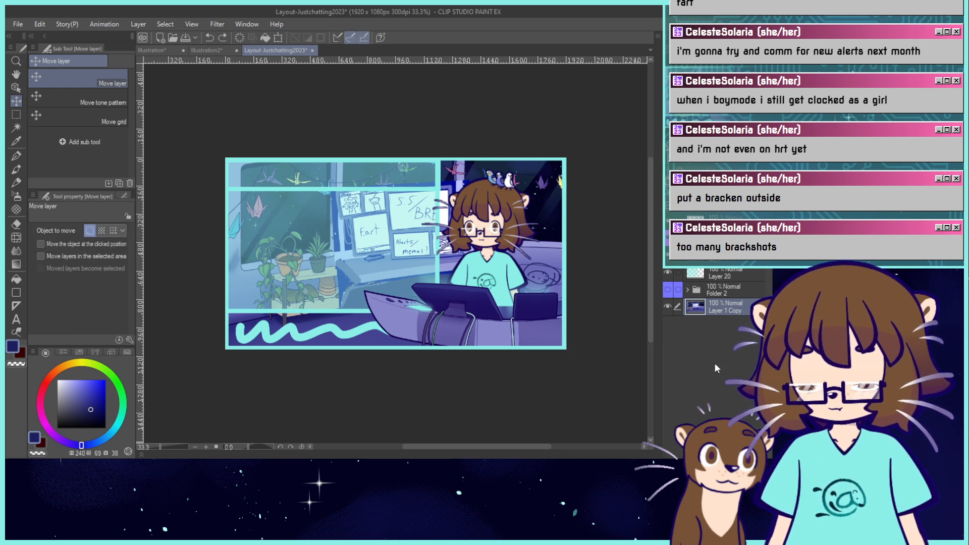
Flip the merged monitor background on Layer 1 Copy horizontally and shift it right so the monitors sit behind the character.
click(278, 37)
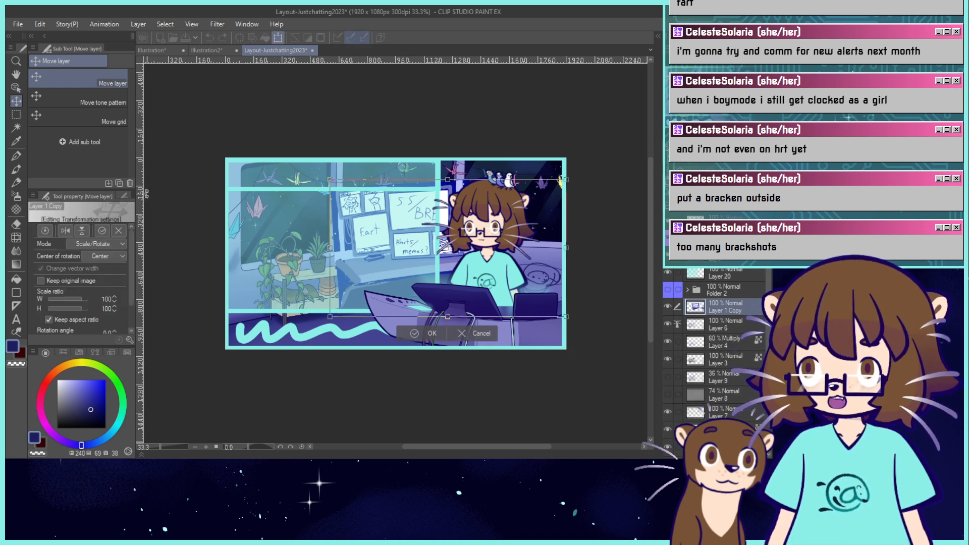
click(67, 231)
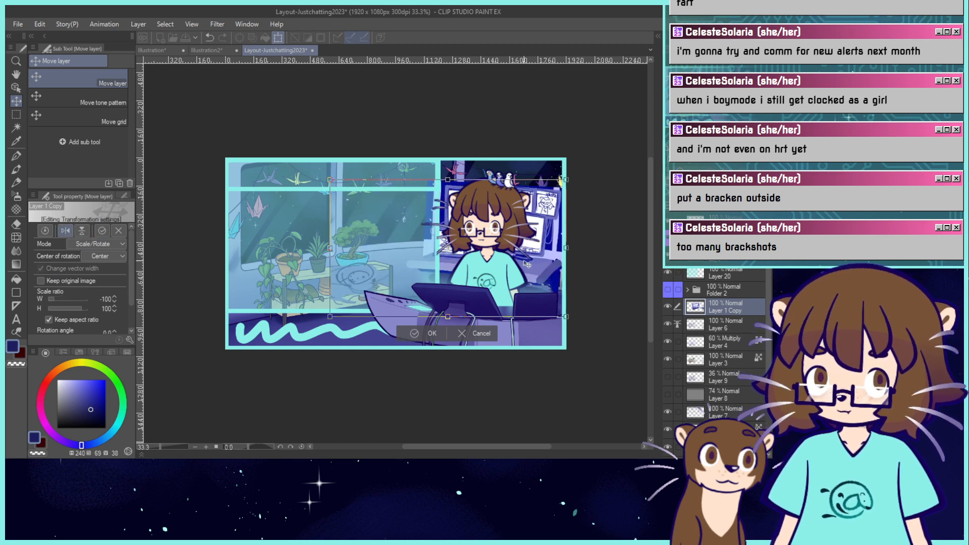
key(ctrl+z)
drag(412, 268, 513, 263)
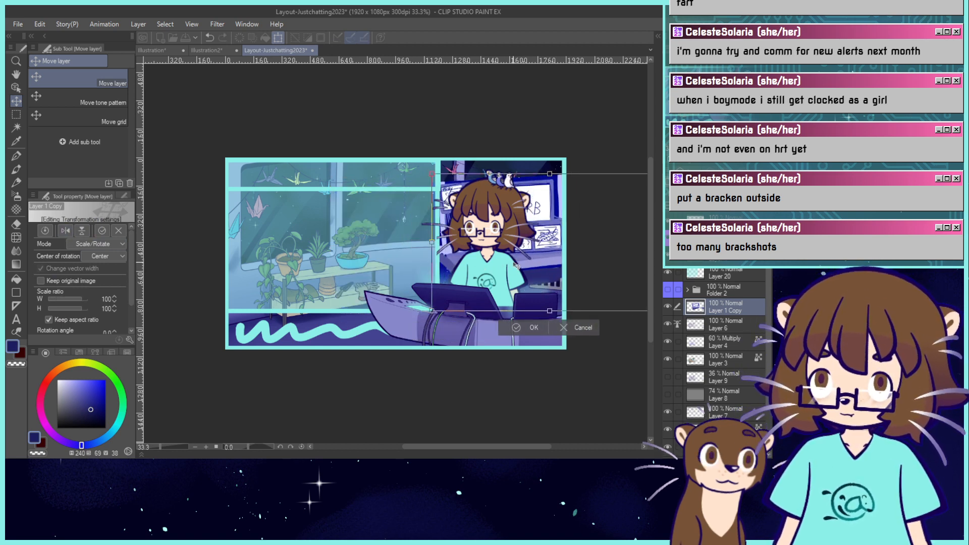
Try rotating the flipped background clockwise by about 12 degrees, and undo the rotation.
drag(618, 337, 597, 374)
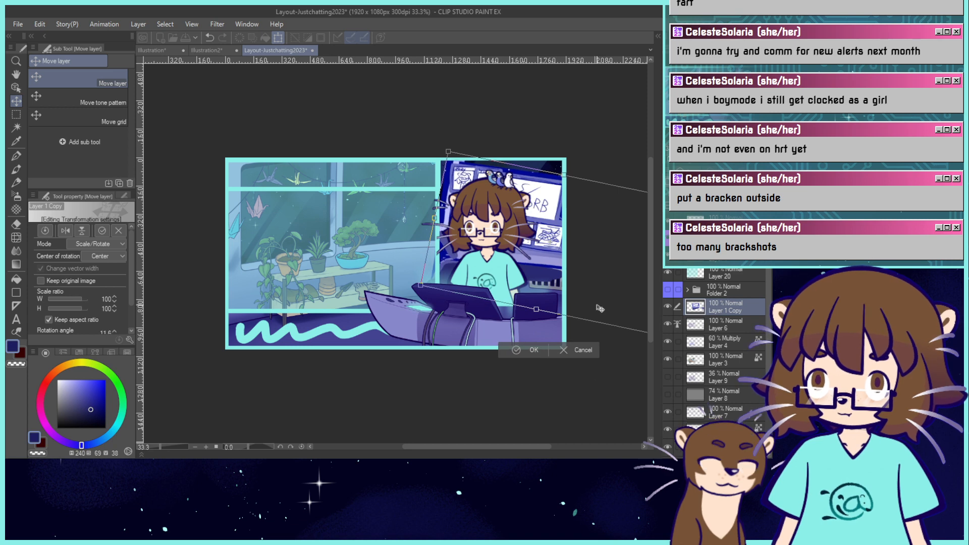
drag(596, 305, 583, 307)
key(ctrl+z)
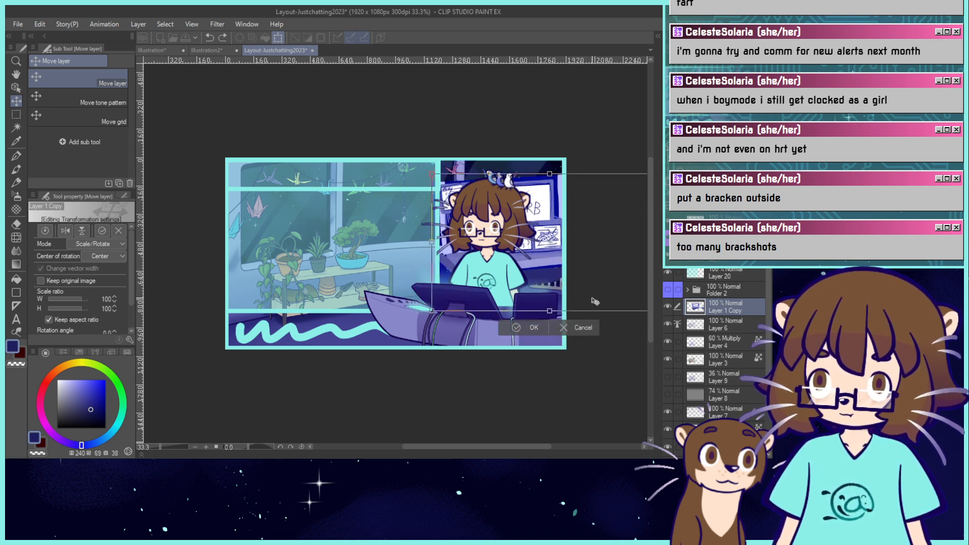
Rotate the flipped background slightly clockwise, reposition it farther right and down behind the character, and apply the transformation.
drag(431, 242, 434, 215)
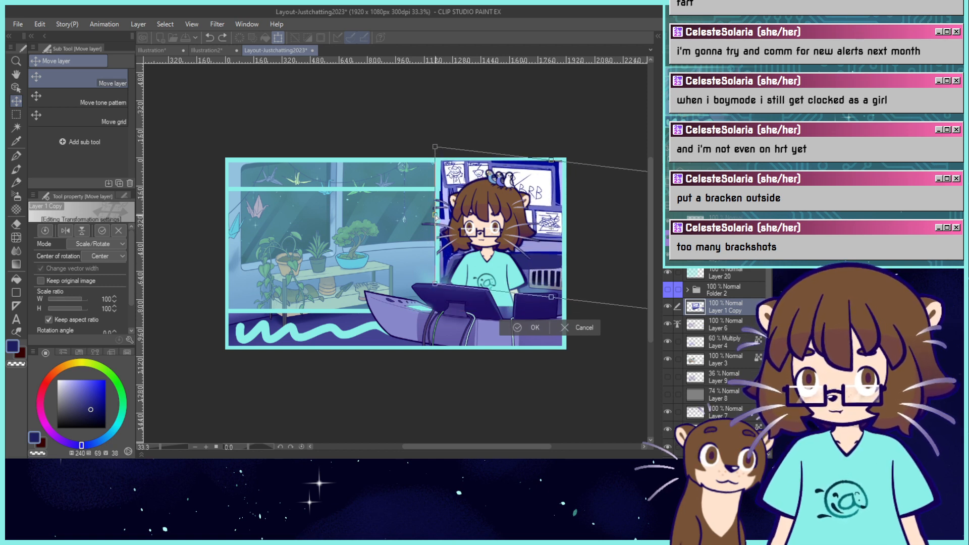
drag(560, 227, 578, 247)
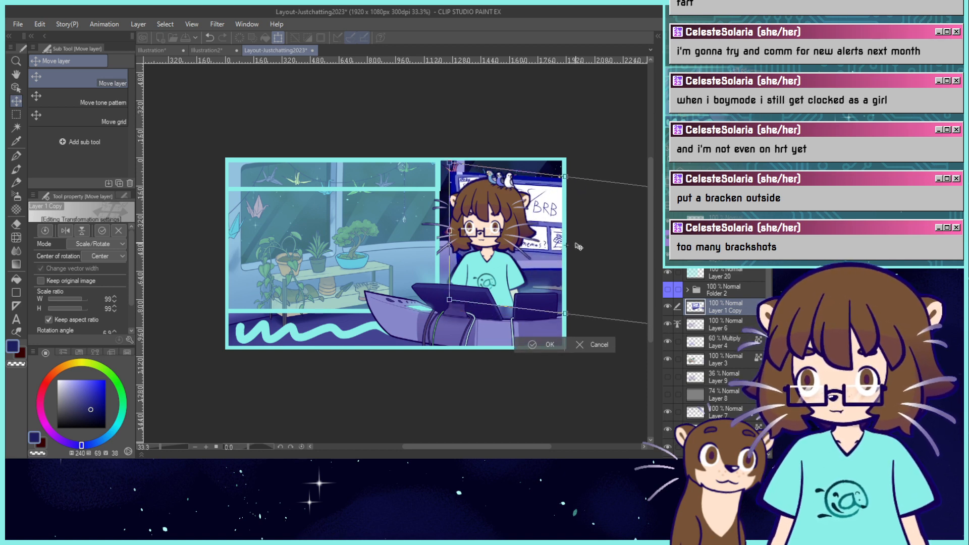
click(538, 345)
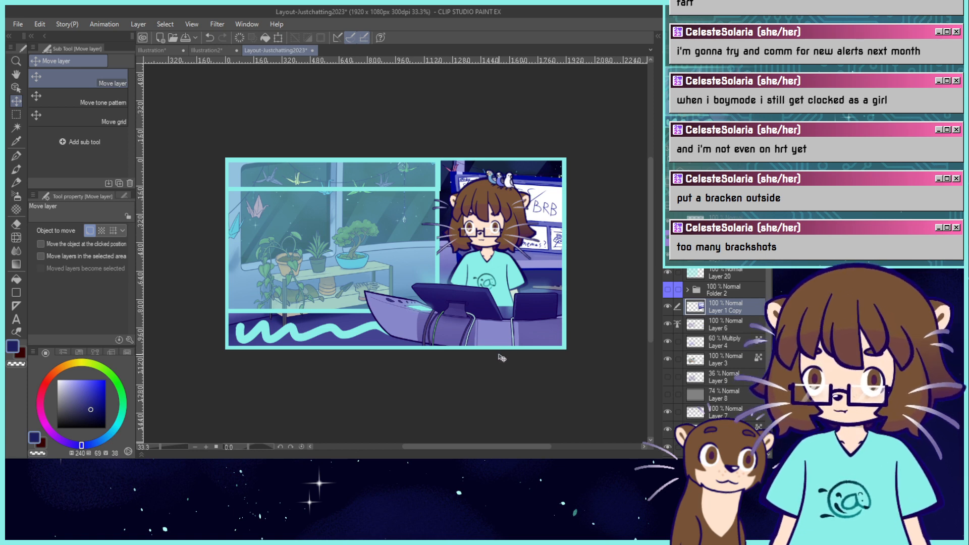
Extend the purple desk bands behind the character with the Calligraphy pen at size 36.1, using colours sampled from the background.
click(16, 156)
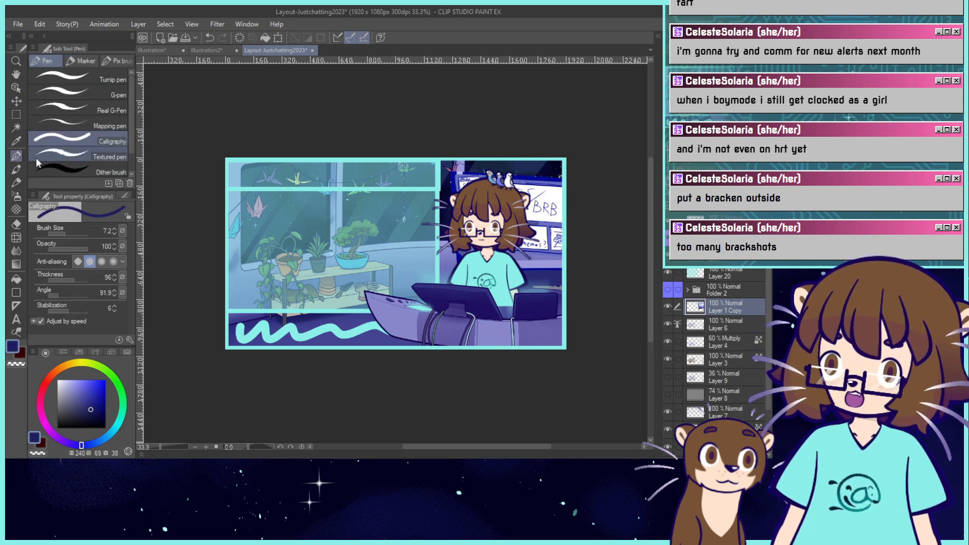
drag(72, 229, 72, 229)
drag(555, 138, 525, 106)
key(ctrl+plus)
alt+click(442, 233)
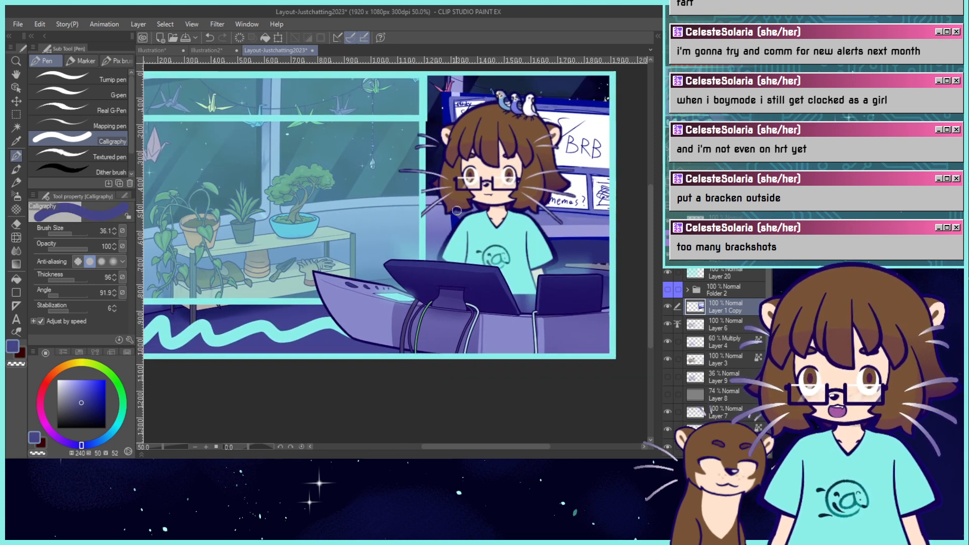
mouse_move(449, 221)
mouse_down()
mouse_move(565, 232)
mouse_move(447, 234)
mouse_move(475, 212)
mouse_move(558, 218)
mouse_move(461, 218)
mouse_move(582, 222)
mouse_up()
alt+click(565, 232)
alt+click(574, 219)
alt+click(445, 232)
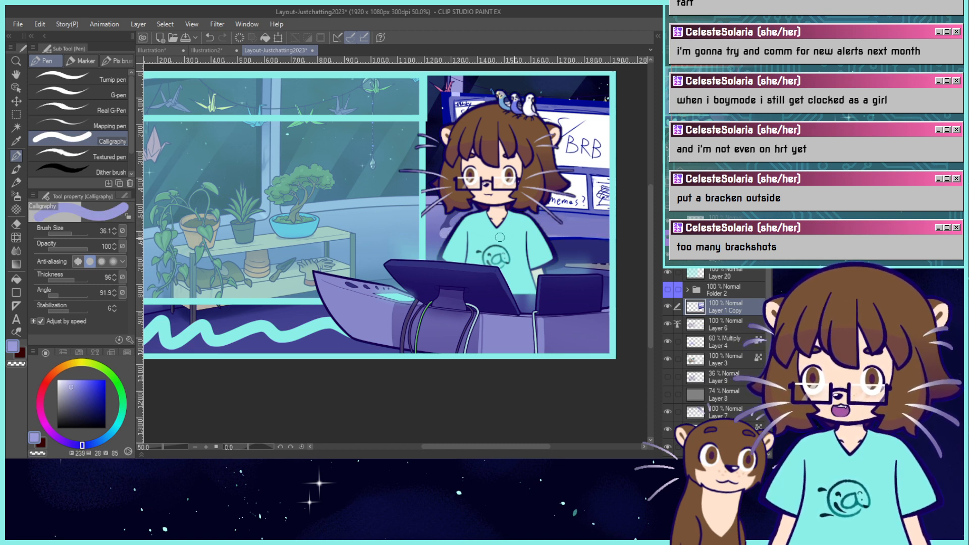
Paint the light desk edge and the dark area beneath it beside the character with sampled colours, and undo the last strokes.
drag(500, 237, 626, 242)
alt+click(551, 257)
mouse_move(554, 259)
mouse_down()
mouse_move(636, 269)
mouse_move(535, 269)
mouse_up()
alt+click(583, 254)
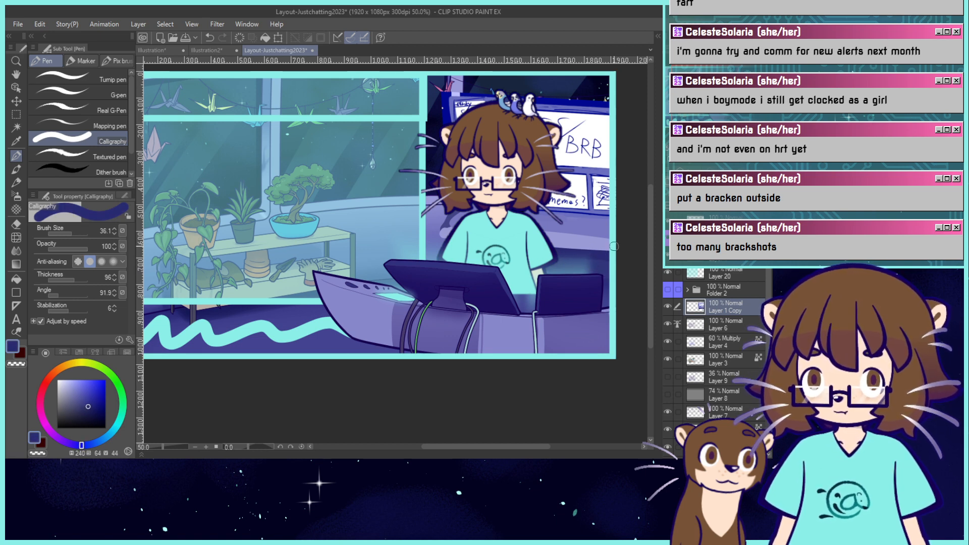
key(ctrl+z)
key(ctrl+z)
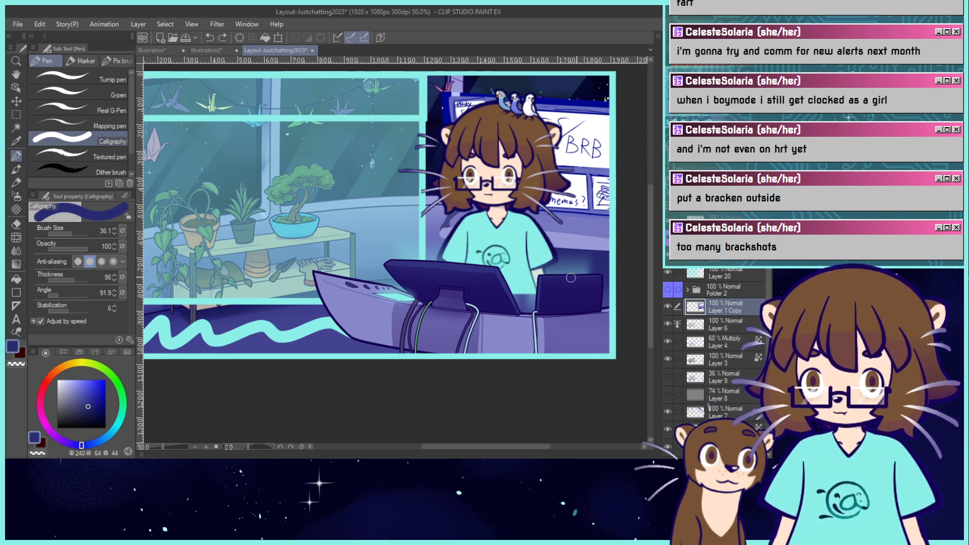
Retouch the background gaps on both sides of the character with sampled light and mid purples and blue.
alt+click(454, 222)
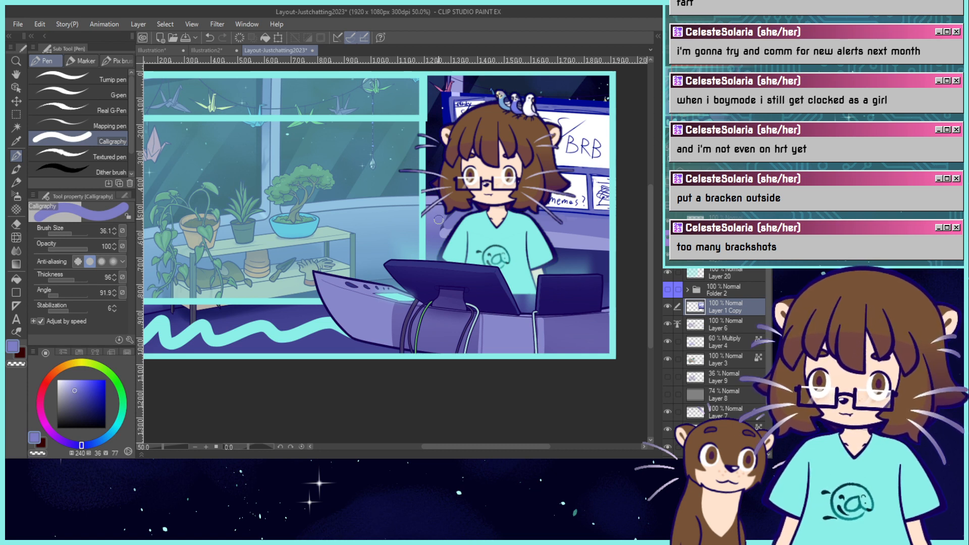
alt+click(558, 239)
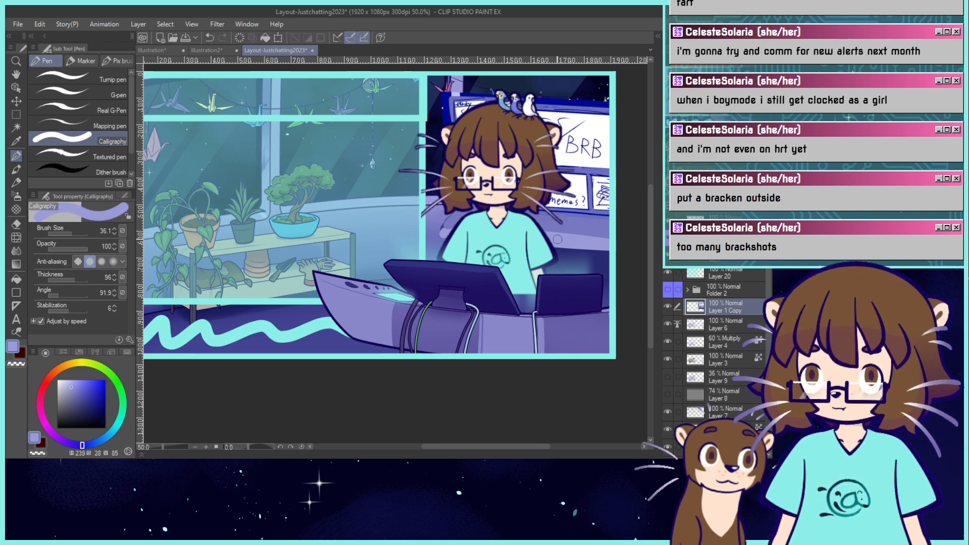
alt+click(572, 227)
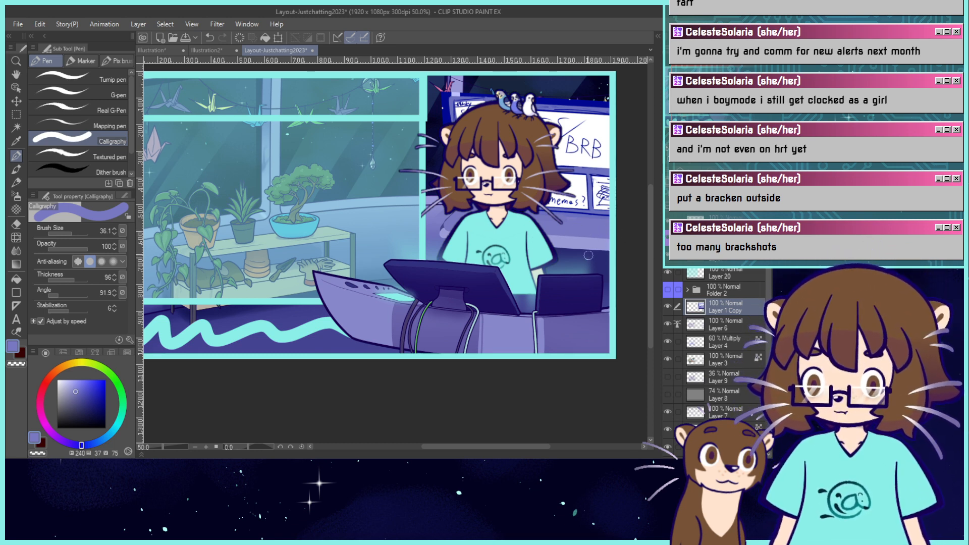
alt+click(442, 218)
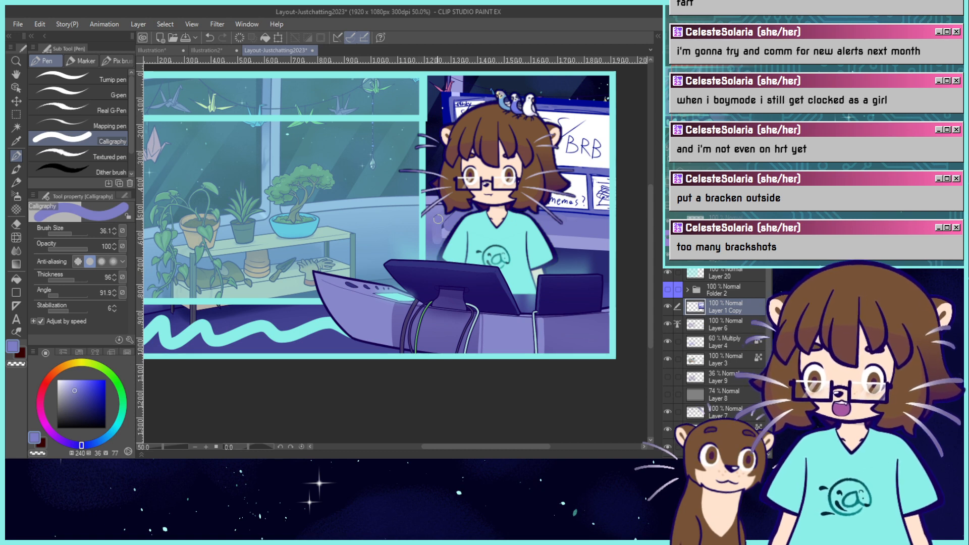
alt+click(429, 246)
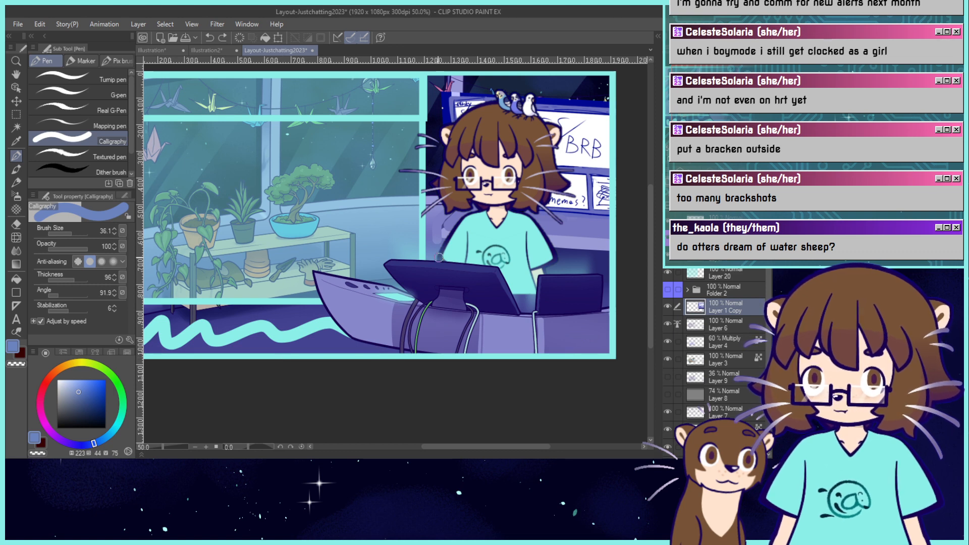
Set the Calligraphy pen to size 9.5, test a black stroke beside the bonsai, and undo it.
alt+click(499, 305)
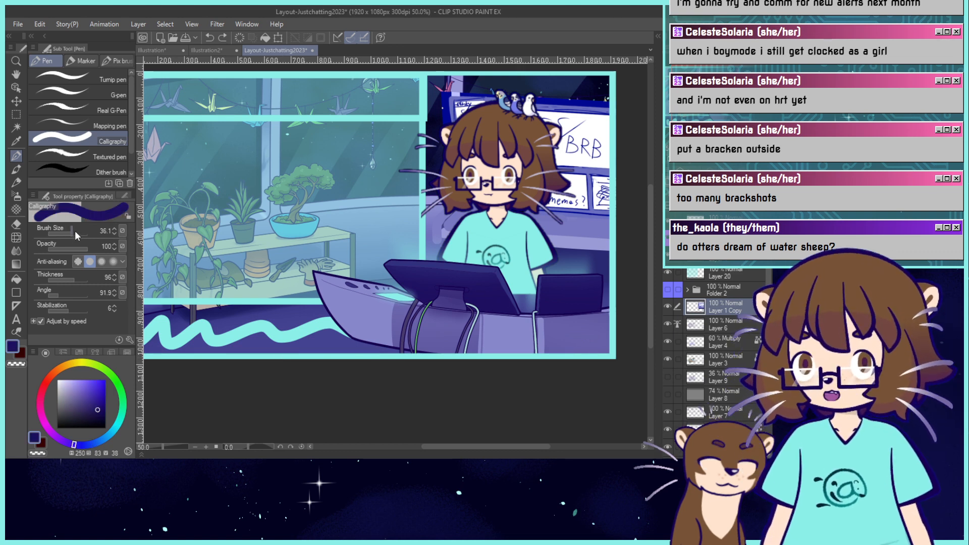
drag(75, 229, 65, 229)
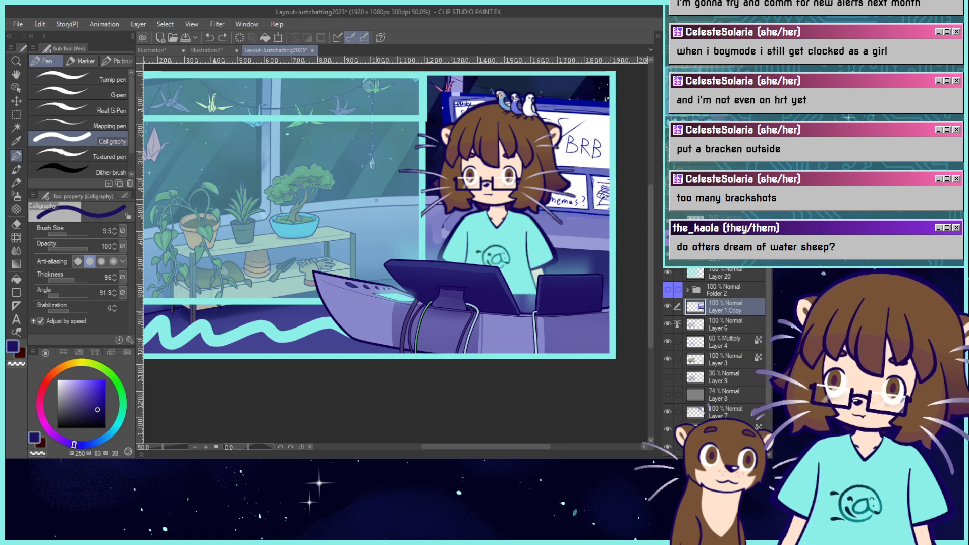
drag(346, 189, 425, 183)
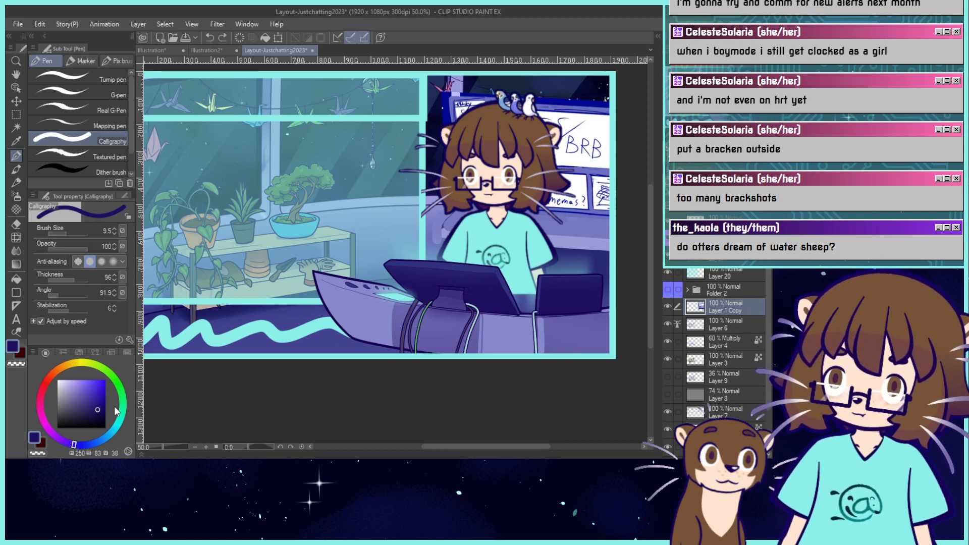
click(105, 428)
drag(347, 225, 433, 169)
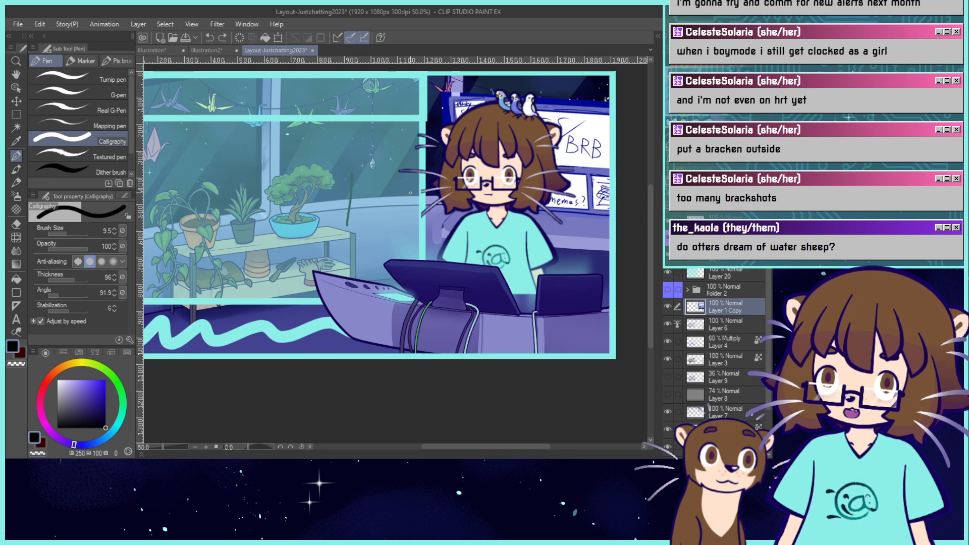
key(ctrl+z)
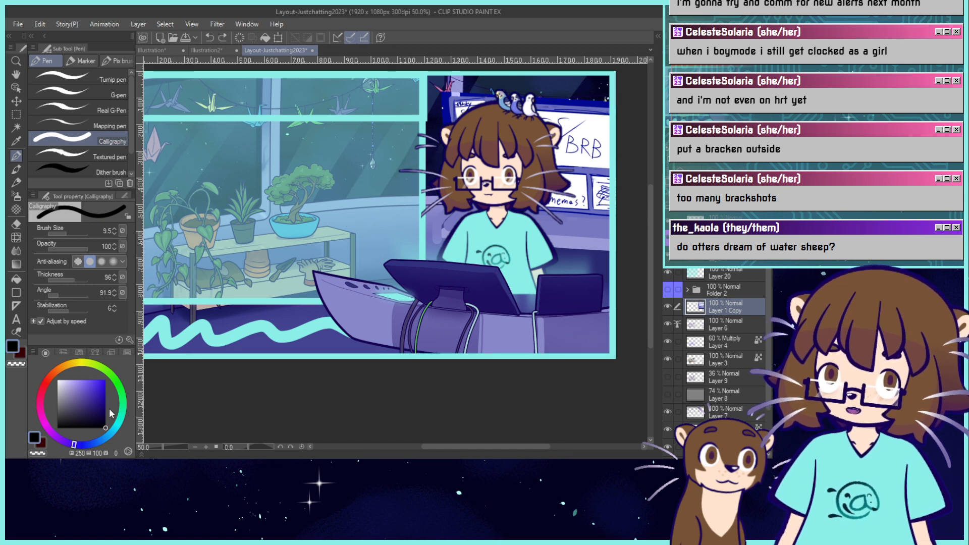
Set the pen colour to a dark navy, try sketching strokes between the bonsai and the character, and undo them.
click(105, 411)
drag(330, 211, 403, 161)
mouse_move(415, 236)
mouse_down()
mouse_move(462, 213)
mouse_move(455, 221)
mouse_up()
key(ctrl+z)
key(ctrl+z)
key(ctrl+z)
key(ctrl+z)
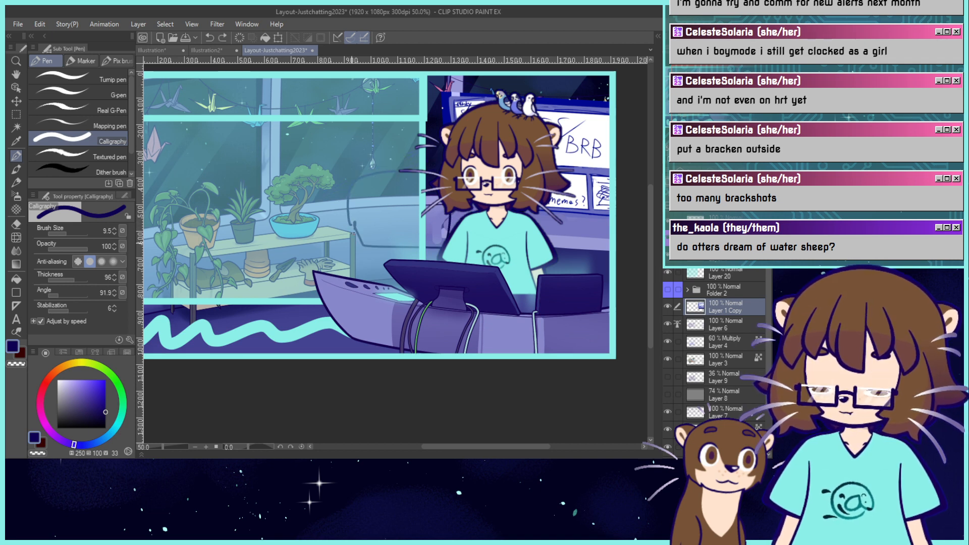
Try sketching a rounded, scribbled shape beside the plant shelf, and undo the strokes.
drag(353, 229, 369, 275)
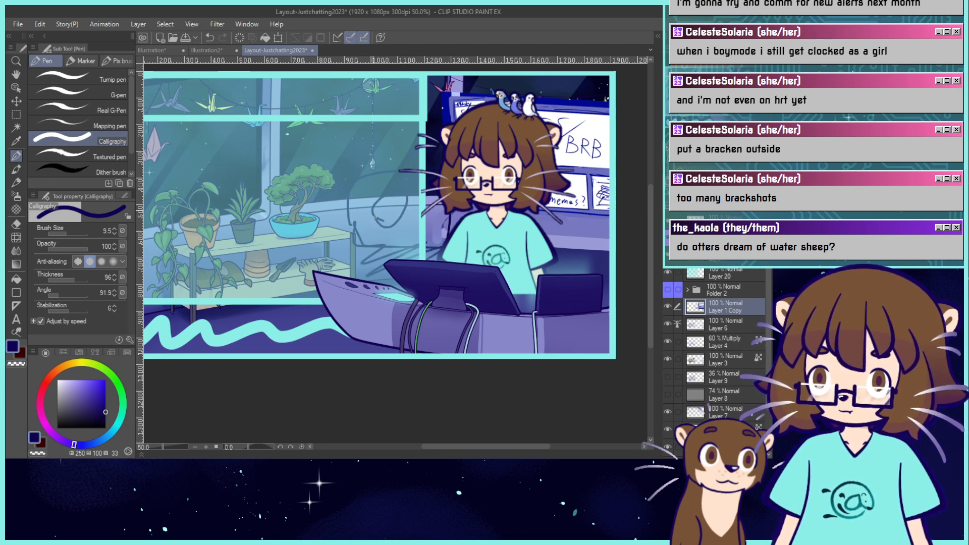
key(ctrl+z)
key(ctrl+z)
key(ctrl+z)
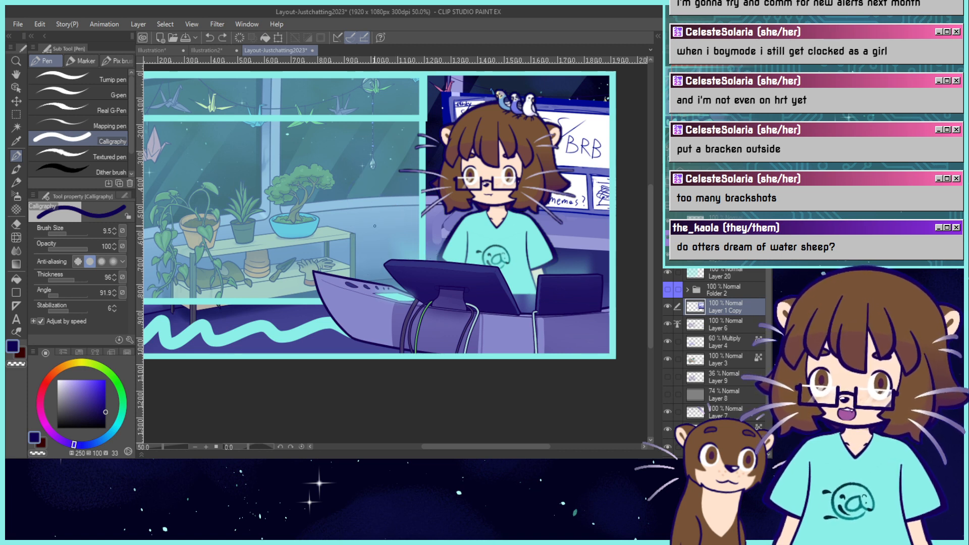
Sketch a rough dark navy scribbled object between the plant shelf and the character, across the aqua panel's edge.
drag(361, 209, 439, 215)
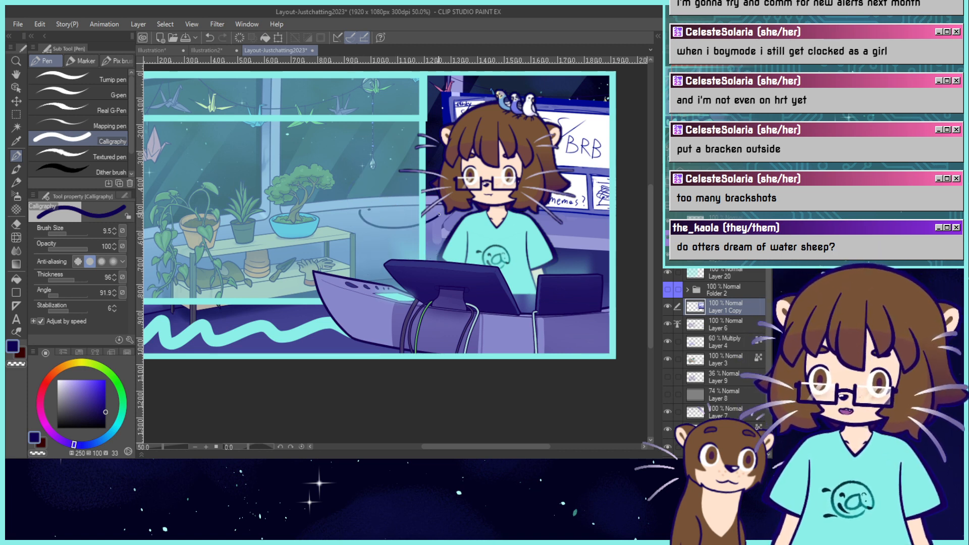
key(ctrl+z)
drag(372, 216, 372, 260)
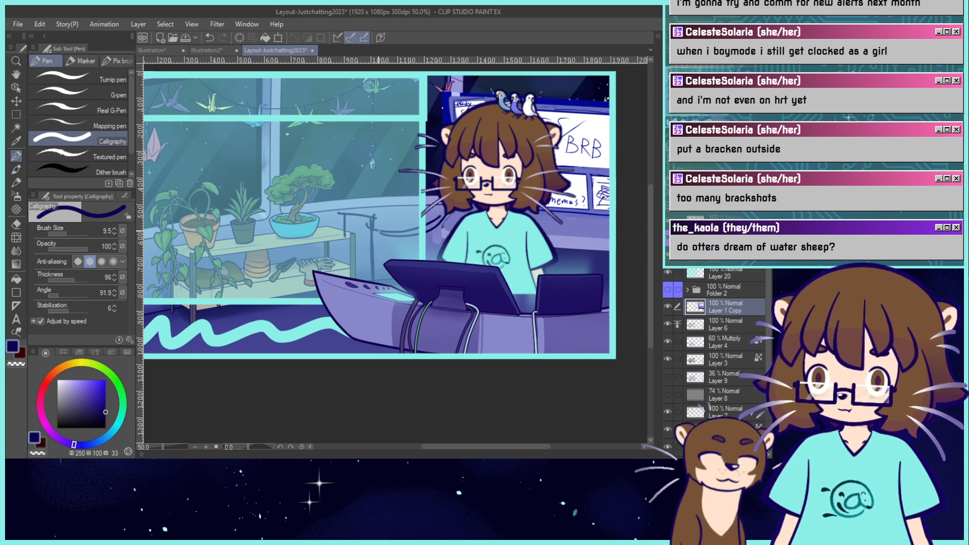
drag(416, 237, 347, 230)
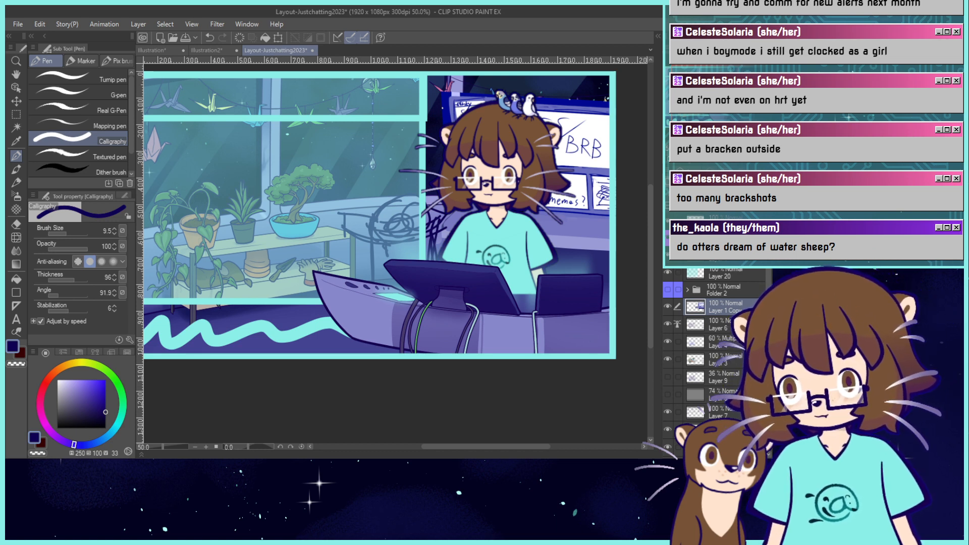
Move the character and console desk together slightly to the right.
key(ctrl+0)
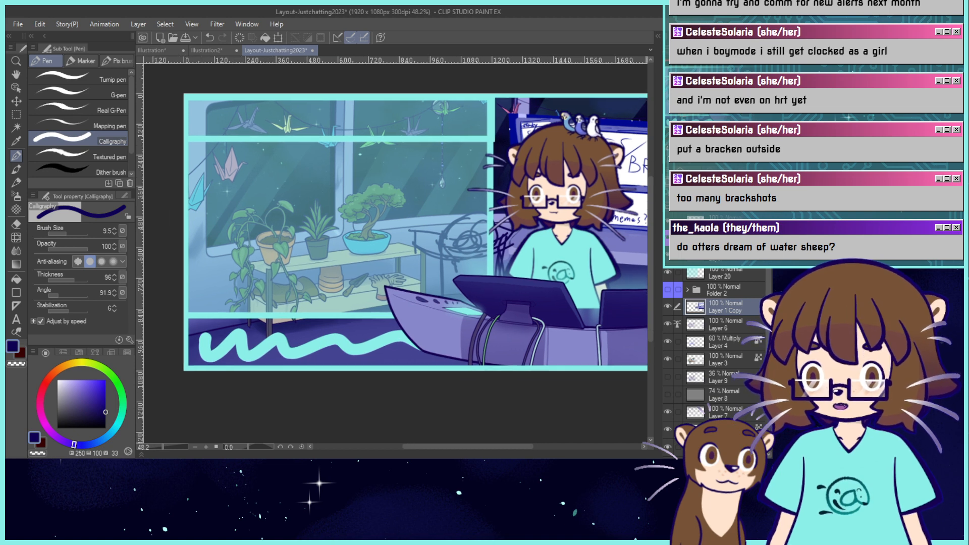
click(718, 259)
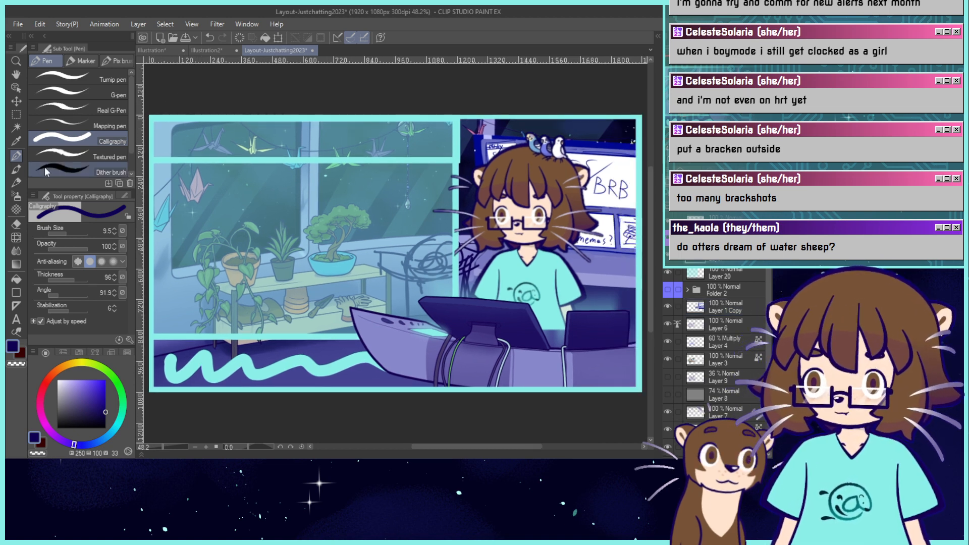
click(22, 102)
drag(578, 357, 603, 361)
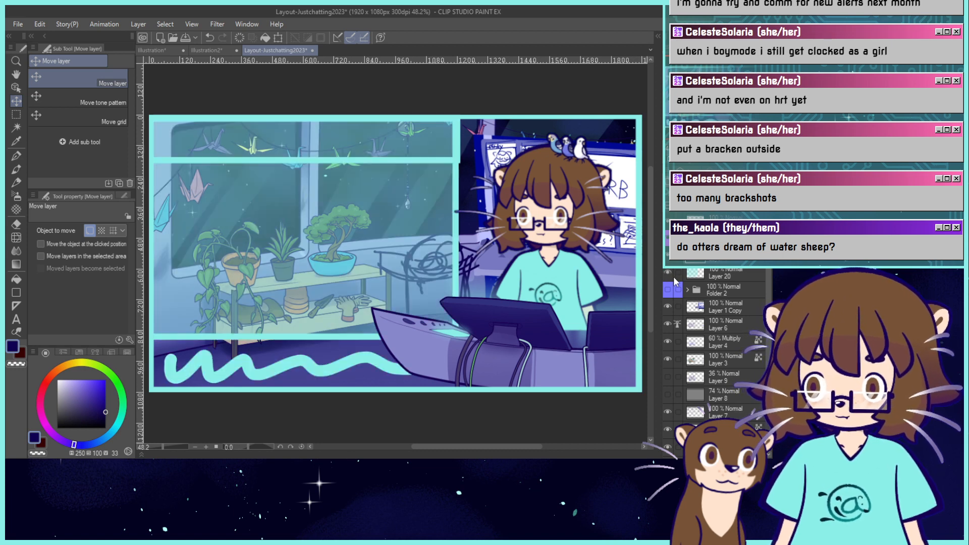
Shift the aqua panel divider and squiggle on Layer 20 slightly left, and move the console desk right and down.
click(674, 278)
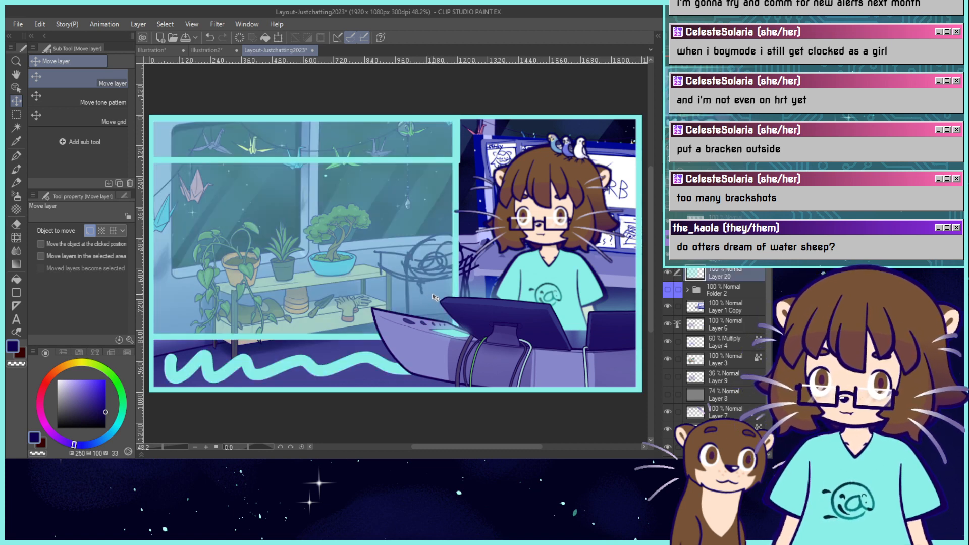
drag(437, 298, 428, 301)
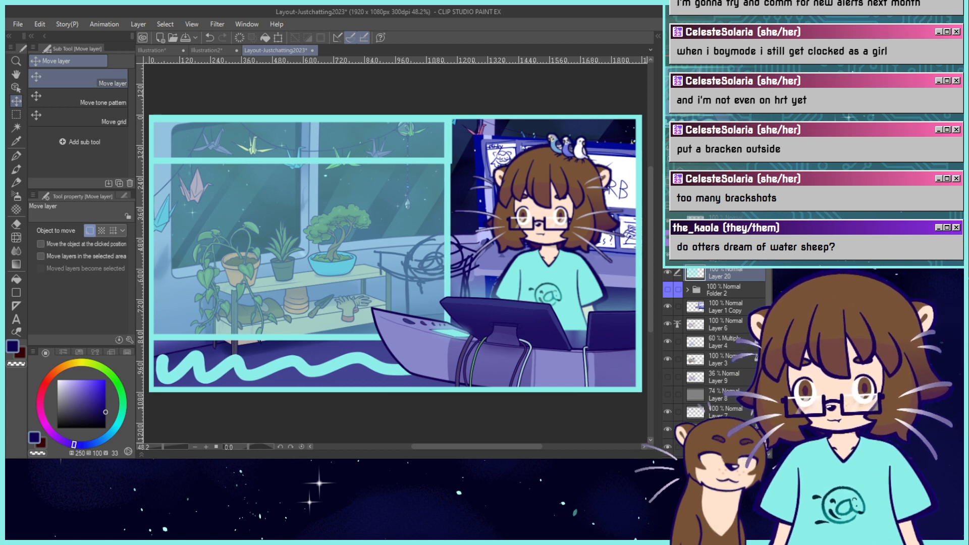
drag(565, 358, 596, 370)
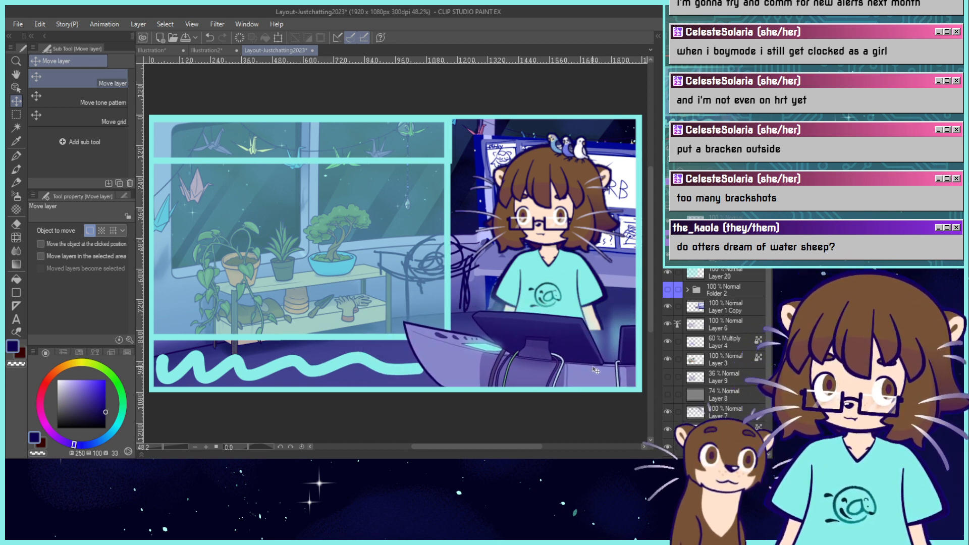
Narrow the aqua panels and squiggle on Layer 20 to 90% width, keeping them aligned with the canvas's left edge.
click(711, 275)
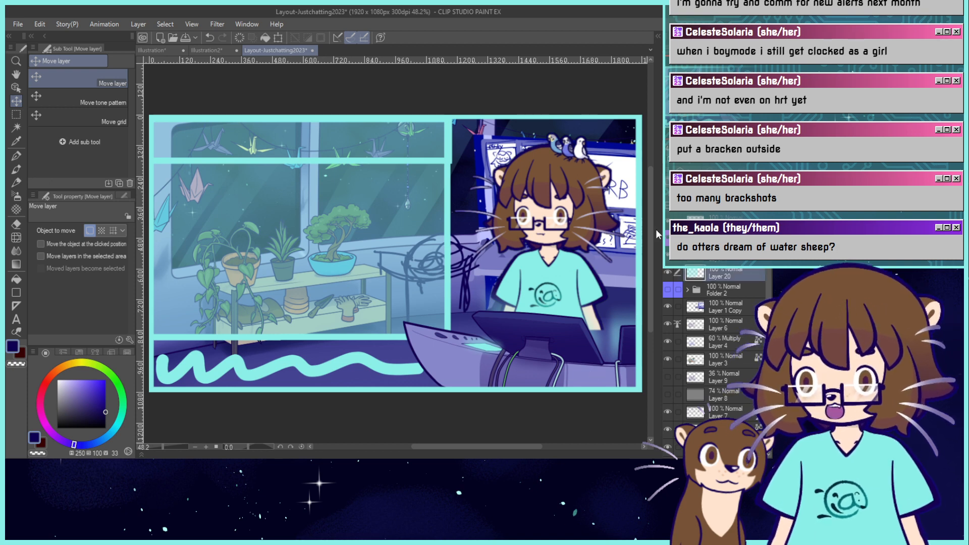
click(280, 38)
mouse_move(450, 251)
mouse_down()
mouse_move(437, 250)
mouse_move(448, 232)
mouse_up()
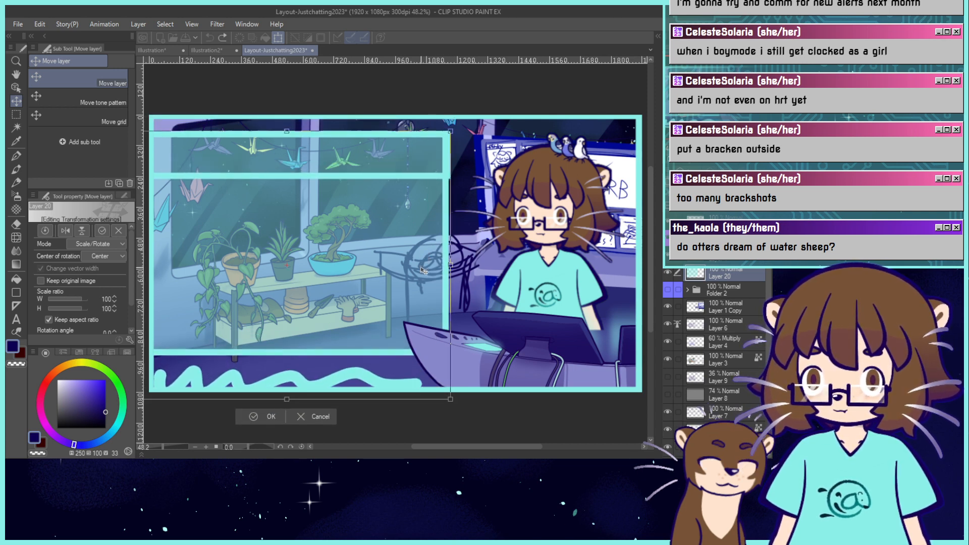
drag(451, 262, 420, 252)
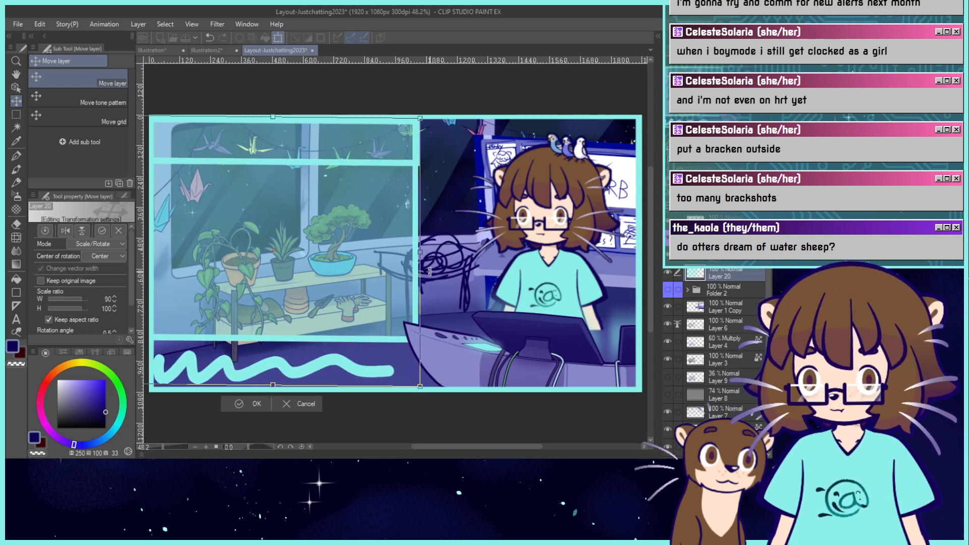
click(233, 404)
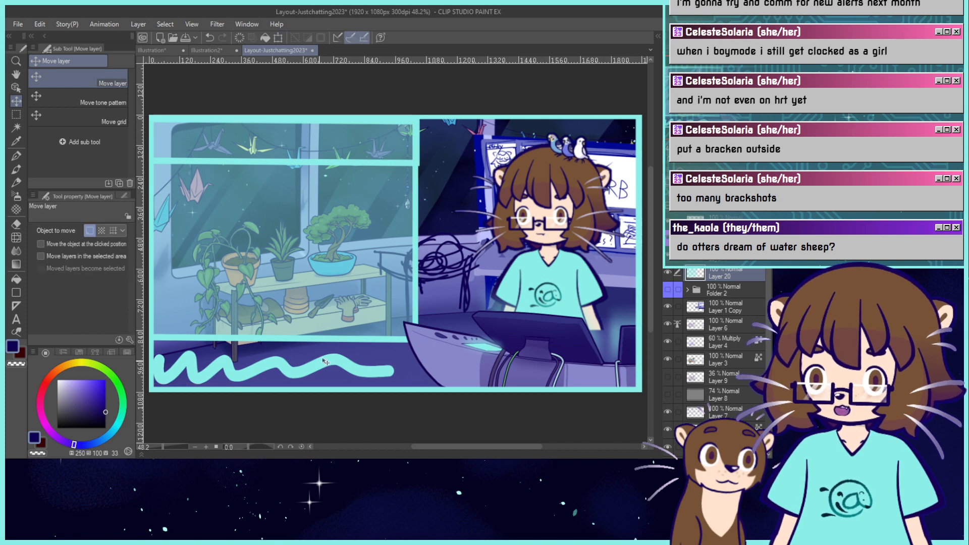
Paint a curled brown otter with a cream underside beside the aqua panel on Layer 1 Copy, using the Calligraphy pen at size 27.6.
click(16, 155)
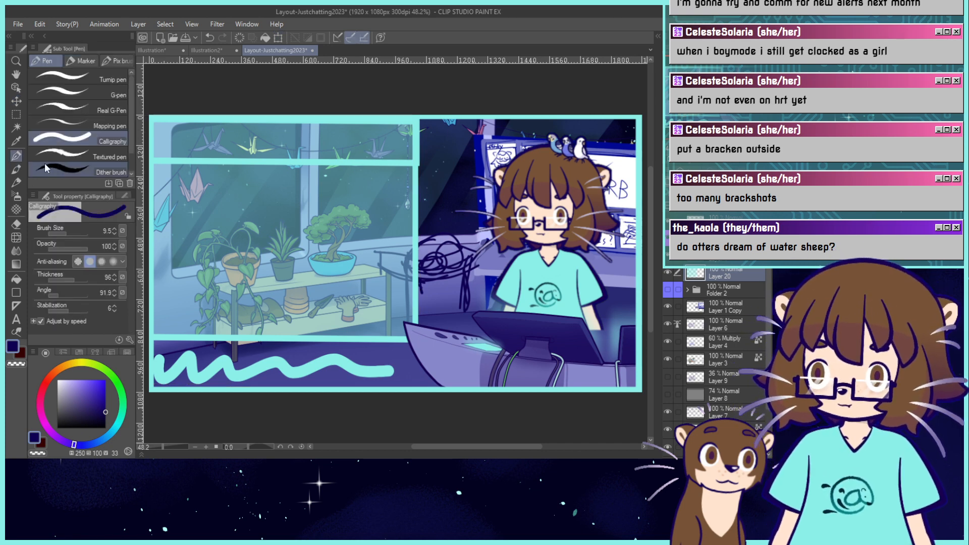
click(711, 309)
alt+click(550, 174)
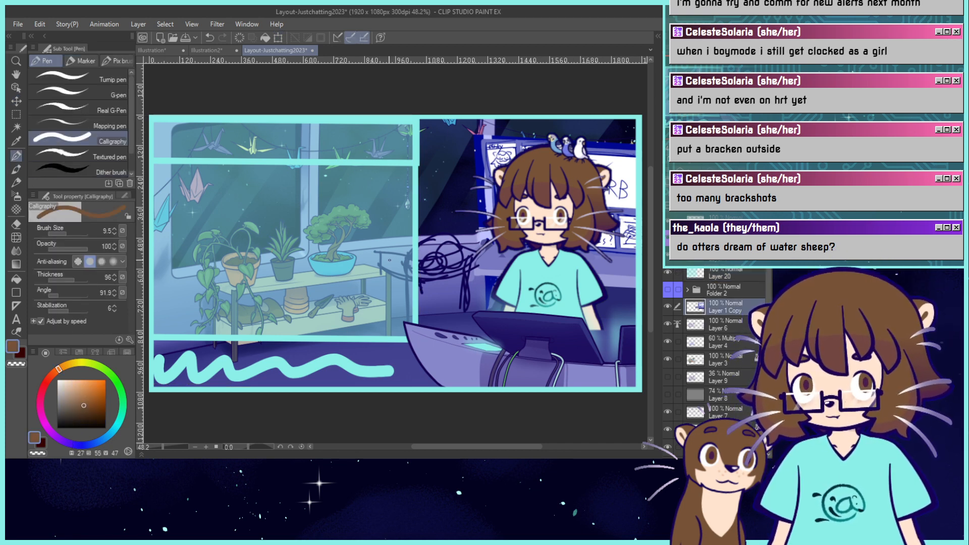
click(71, 232)
mouse_move(422, 290)
mouse_down()
mouse_move(413, 262)
mouse_move(416, 271)
mouse_move(440, 243)
mouse_move(439, 253)
mouse_move(419, 253)
mouse_move(452, 252)
mouse_move(438, 270)
mouse_move(453, 248)
mouse_move(418, 257)
mouse_move(439, 237)
mouse_move(457, 247)
mouse_move(453, 264)
mouse_move(458, 249)
mouse_move(421, 252)
mouse_move(418, 264)
mouse_move(429, 251)
mouse_move(449, 252)
mouse_move(449, 264)
mouse_move(462, 259)
mouse_move(446, 241)
mouse_up()
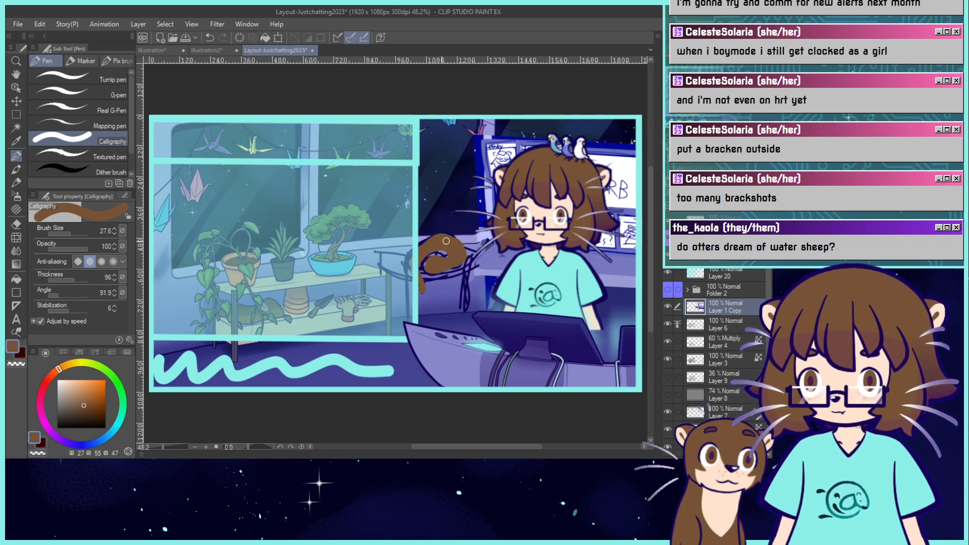
alt+click(547, 236)
mouse_move(428, 273)
mouse_down()
mouse_move(464, 262)
mouse_move(434, 269)
mouse_up()
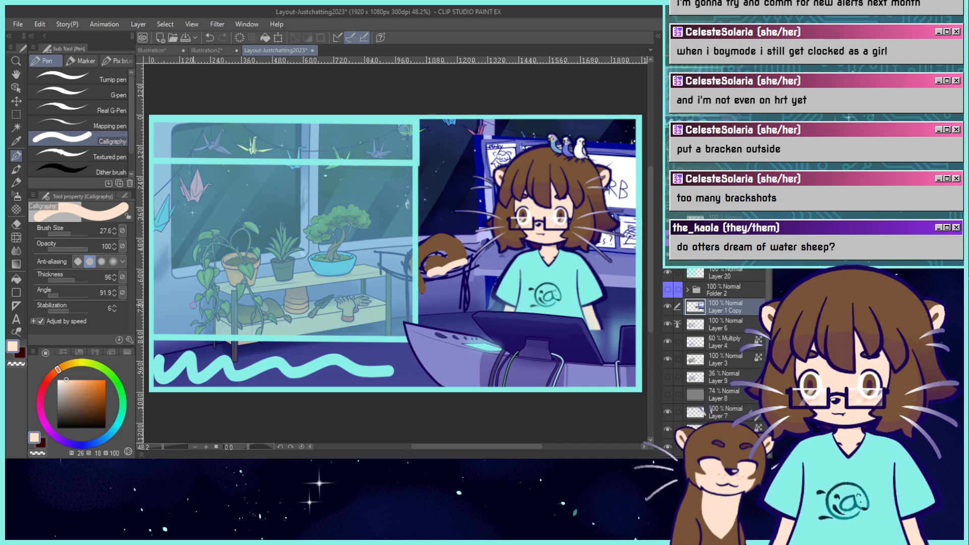
Draw the curled otter's face and body details in dark navy with a 7.2 brush, undoing one stray stroke.
drag(84, 247, 64, 232)
alt+click(500, 282)
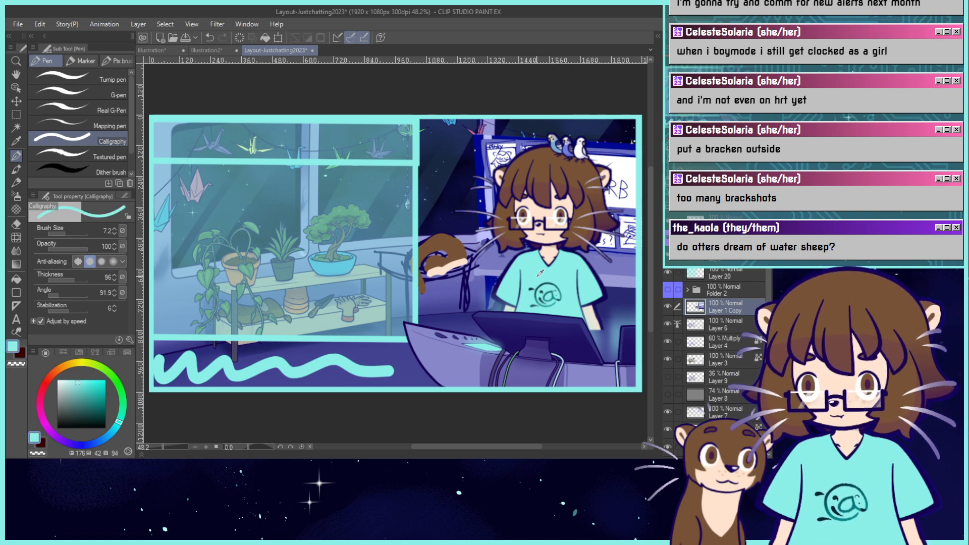
alt+click(477, 275)
alt+click(465, 268)
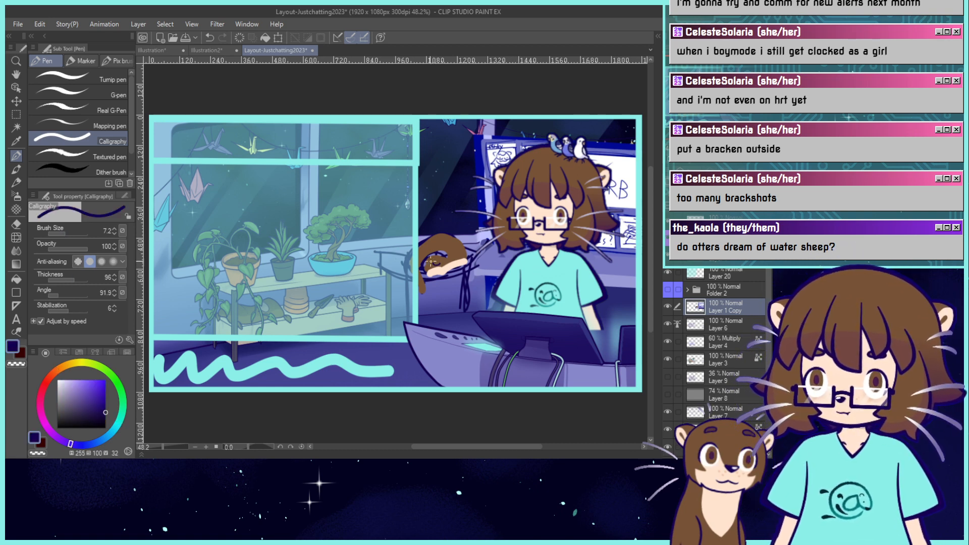
drag(431, 262, 427, 270)
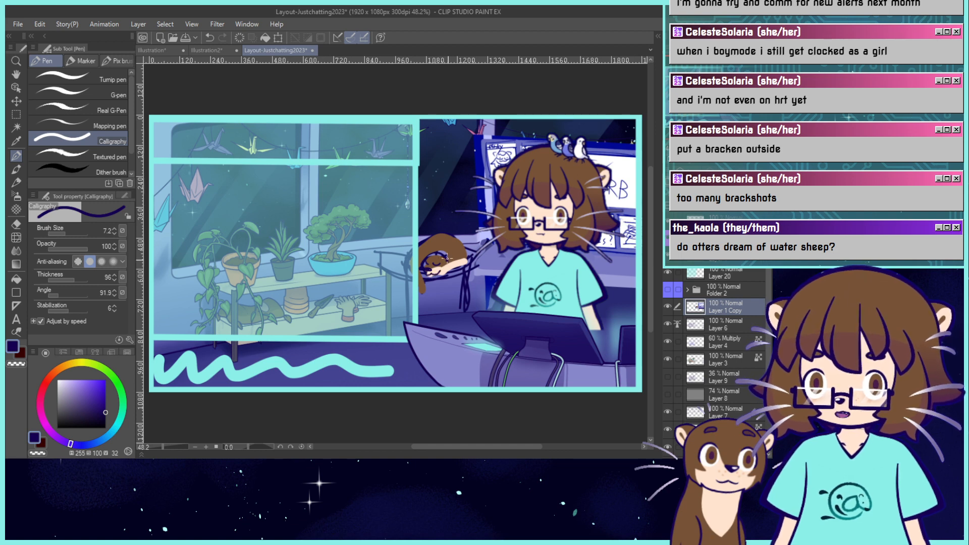
key(ctrl+z)
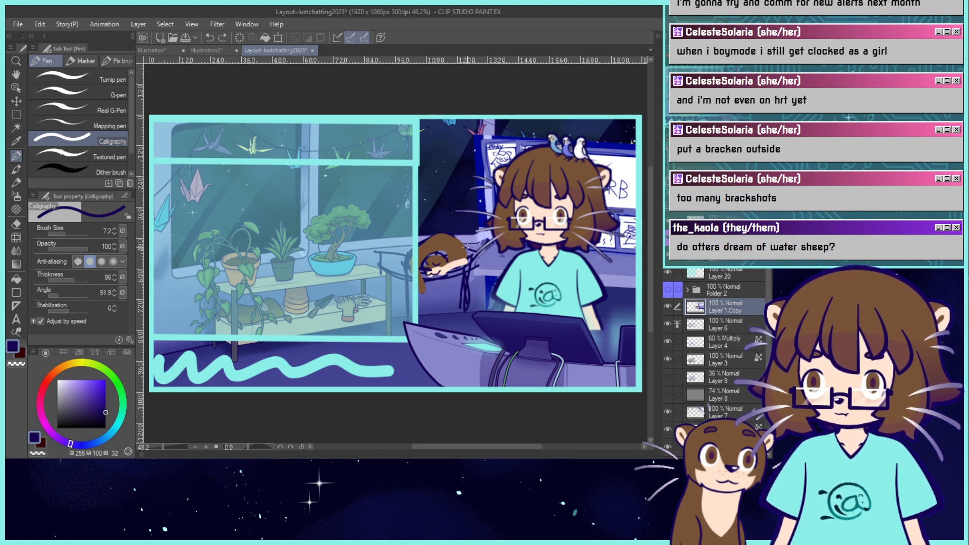
drag(447, 252, 424, 254)
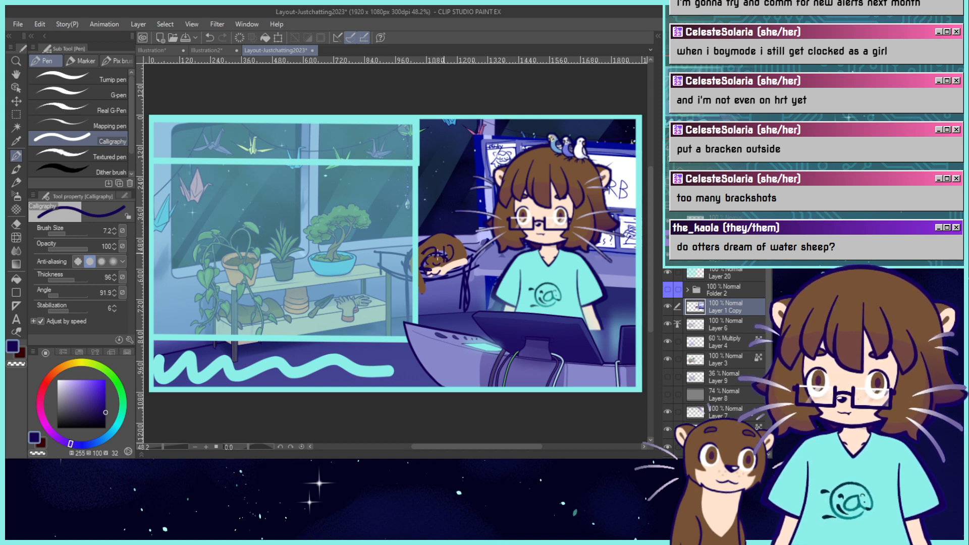
Touch up the curled otter's head and lower edge using brown and navy sampled from the drawing.
alt+click(438, 261)
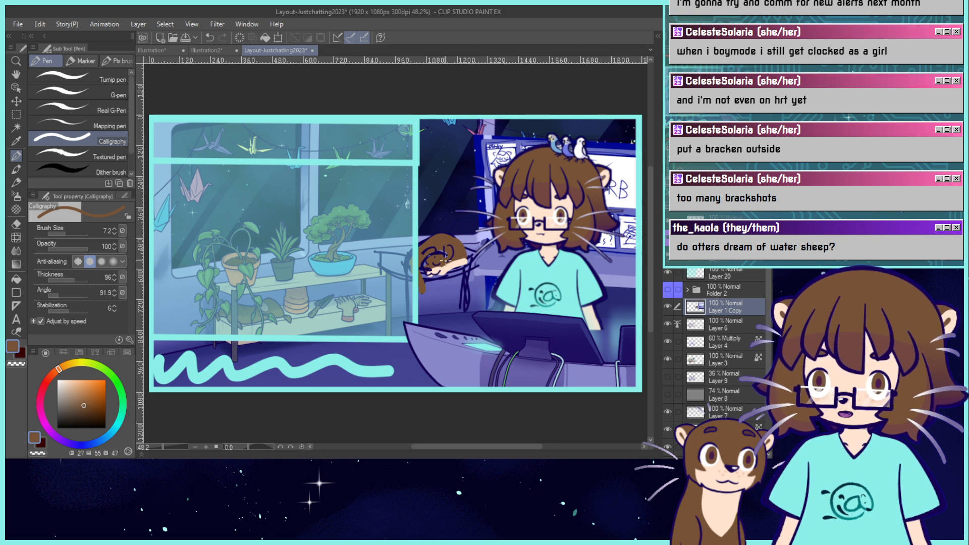
alt+click(446, 251)
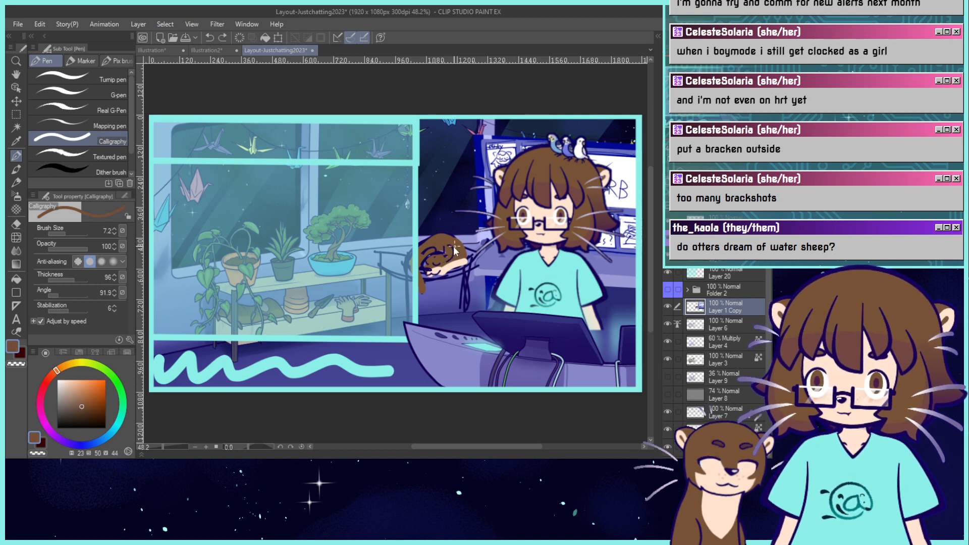
alt+click(444, 254)
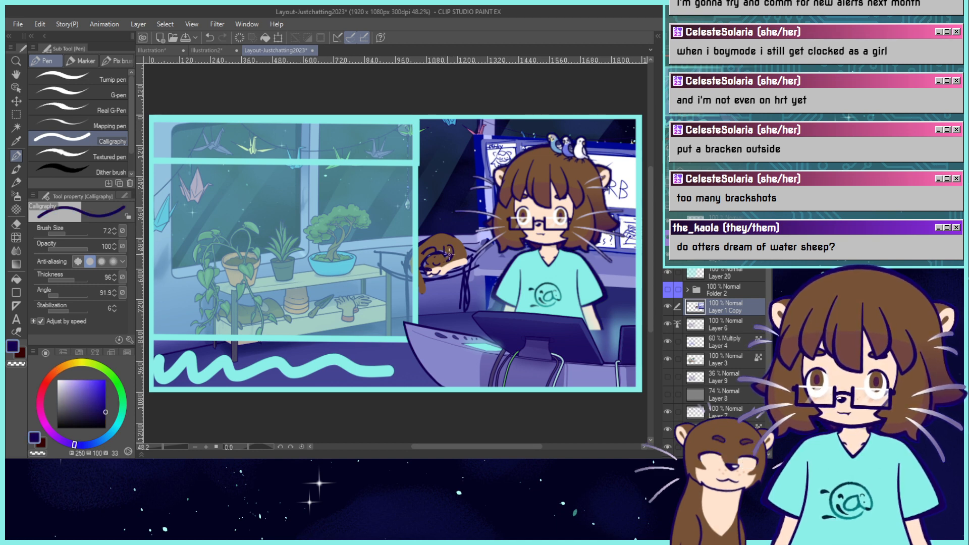
alt+click(442, 246)
drag(422, 270, 424, 282)
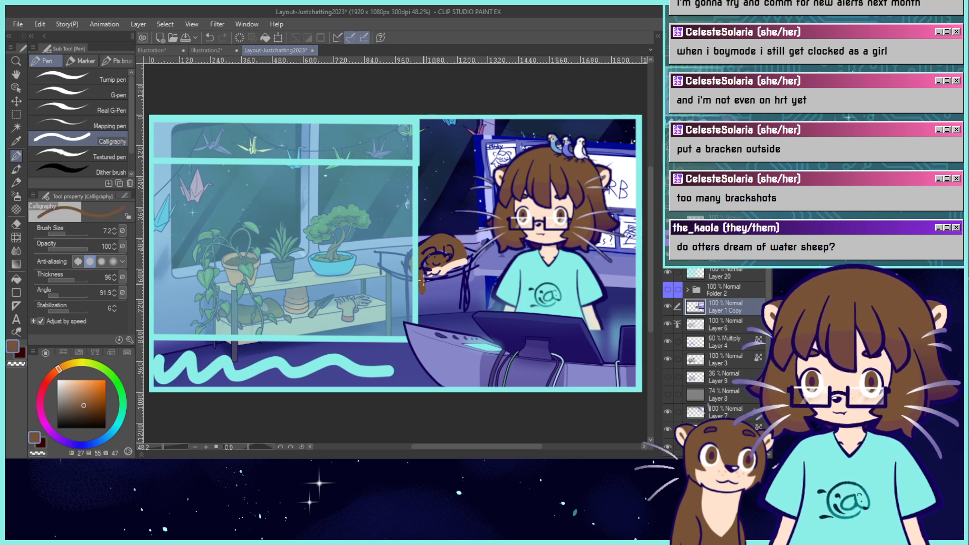
Sketch dark navy curved lines around and below the curled otter, extending across the aqua panel's edge.
alt+click(433, 255)
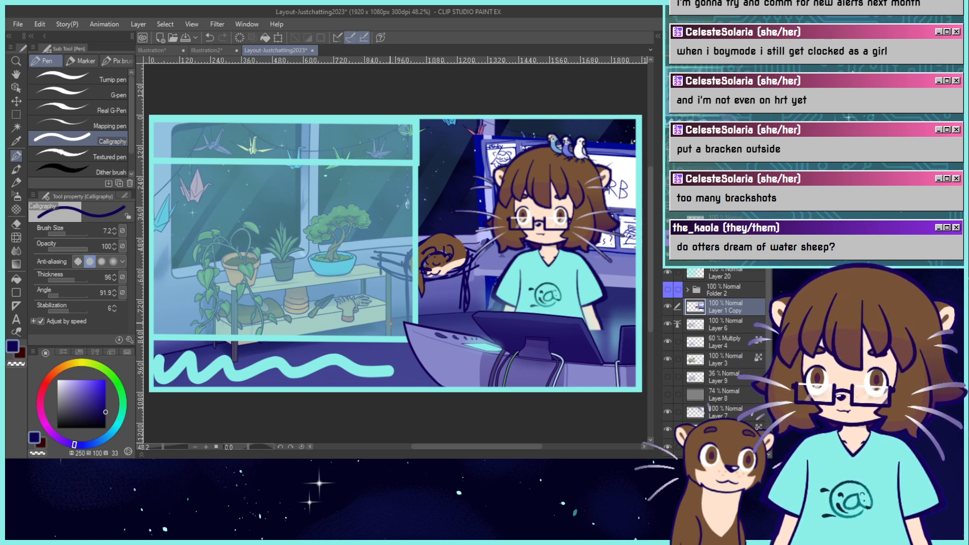
mouse_move(475, 275)
mouse_down()
mouse_move(474, 337)
mouse_move(460, 309)
mouse_up()
mouse_move(415, 282)
mouse_down()
mouse_move(452, 285)
mouse_move(468, 268)
mouse_move(426, 277)
mouse_up()
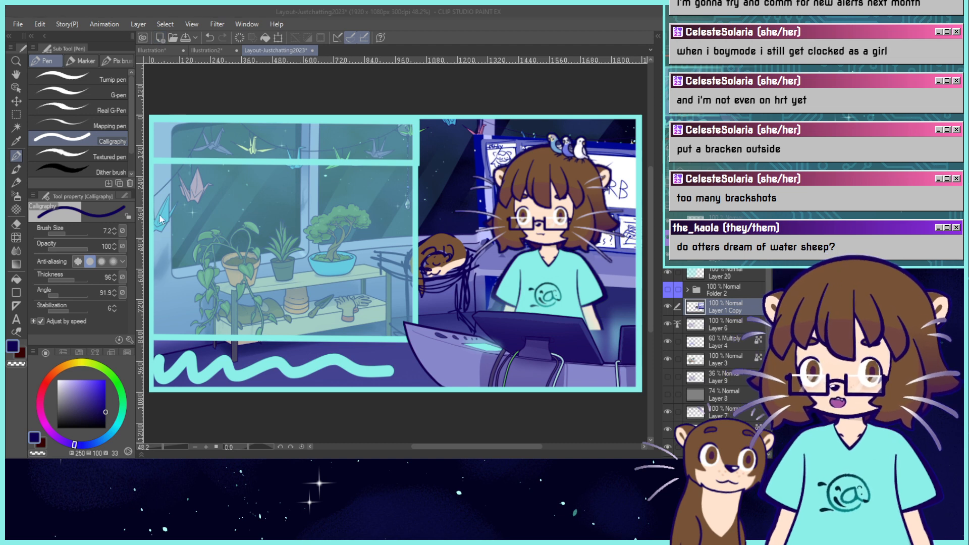
Paste the standing otter image onto a new 1920 x 1080 px canvas and scale it to 144% along the left edge.
click(499, 100)
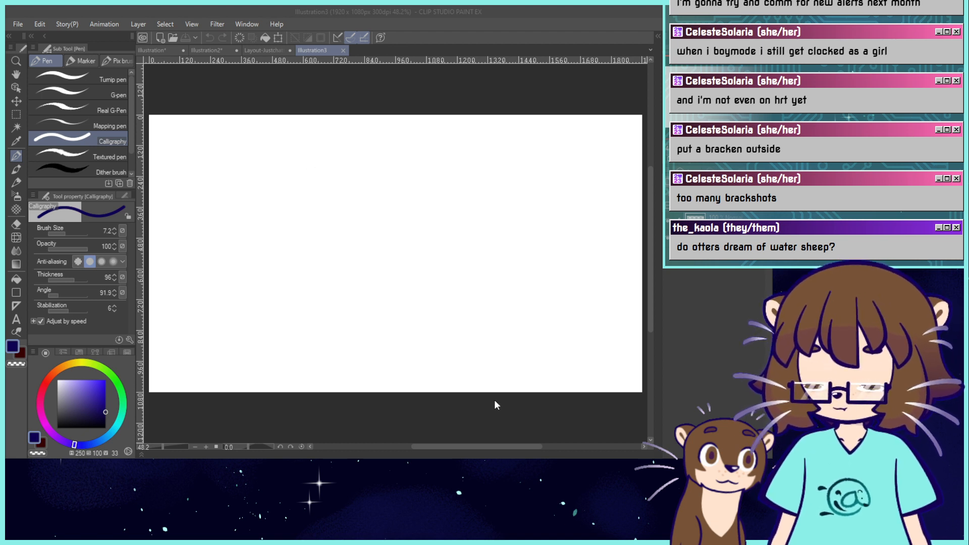
key(ctrl+v)
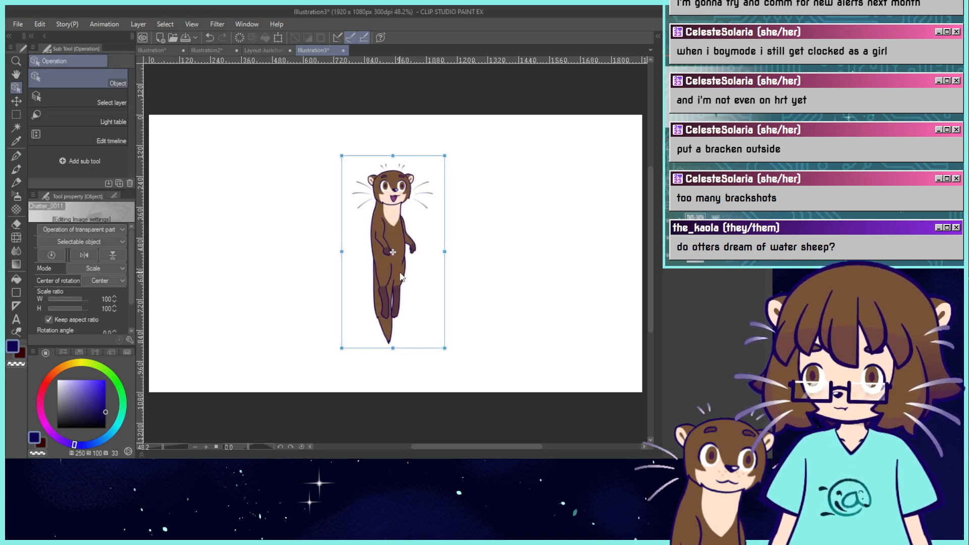
drag(401, 280, 236, 284)
drag(280, 259, 245, 275)
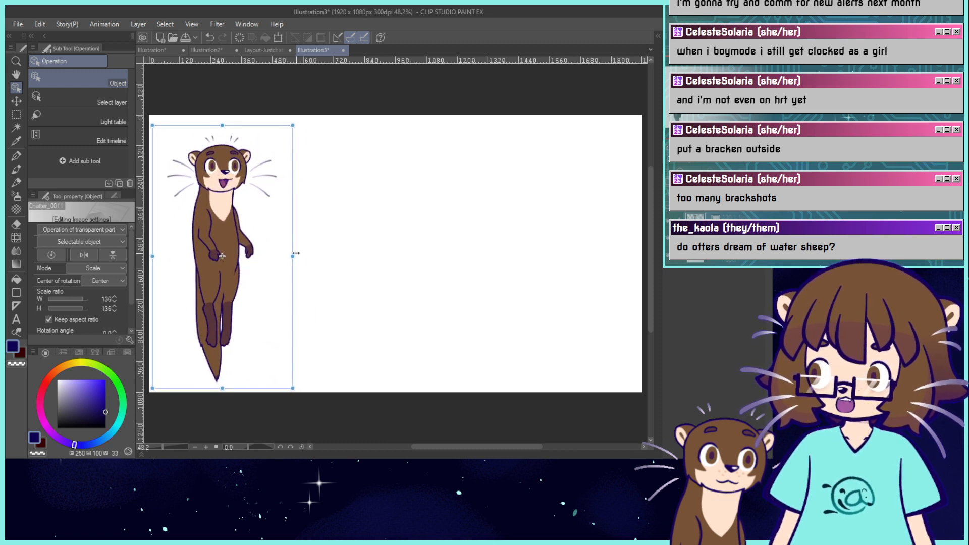
drag(294, 256, 298, 257)
drag(227, 282, 223, 279)
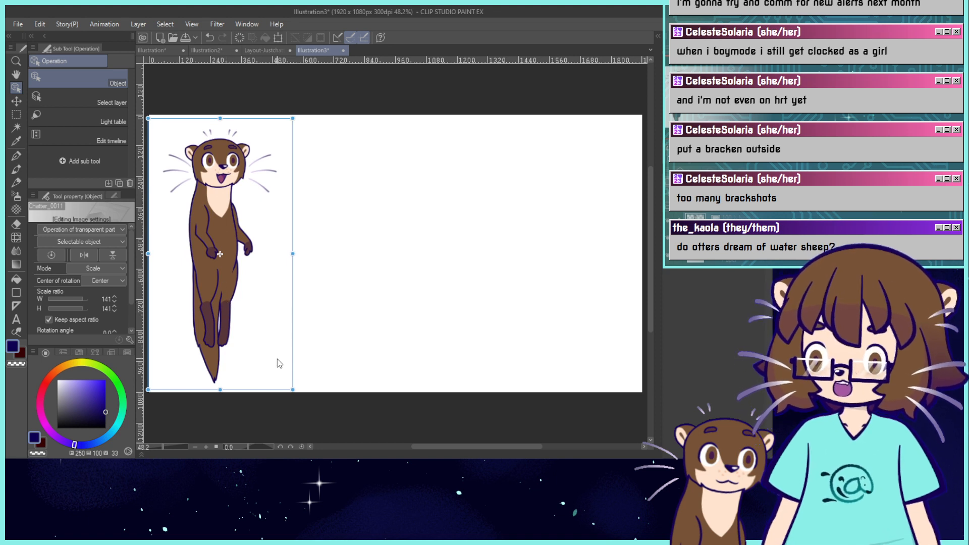
drag(292, 254, 295, 253)
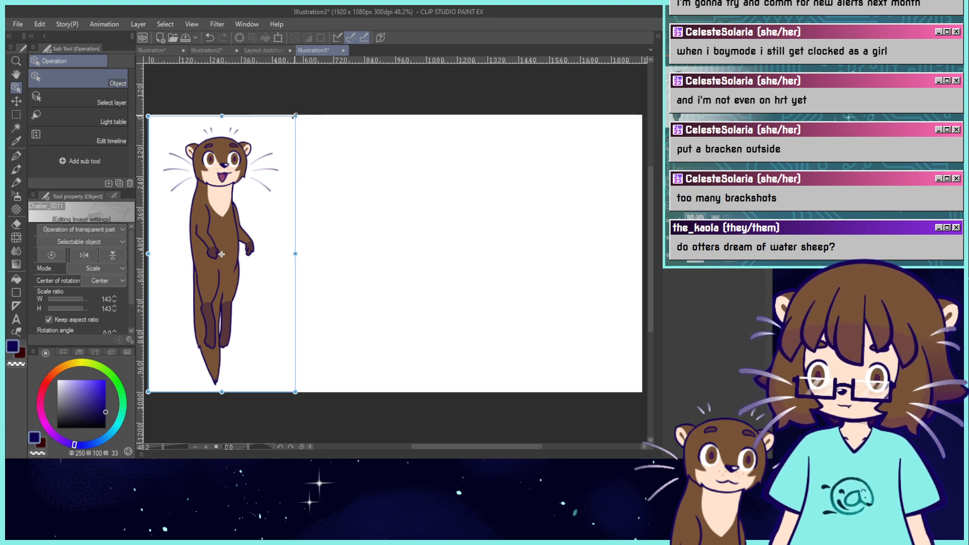
drag(295, 117, 298, 115)
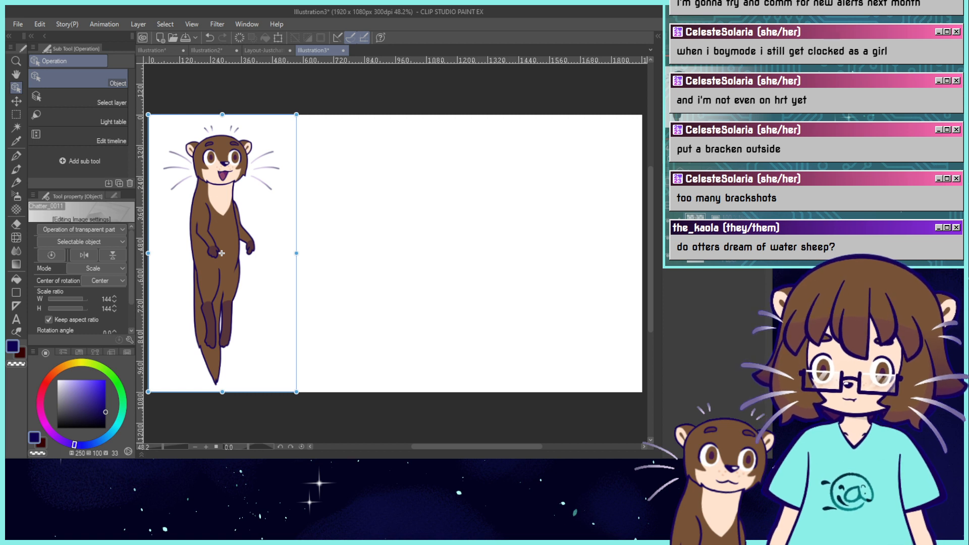
key(Return)
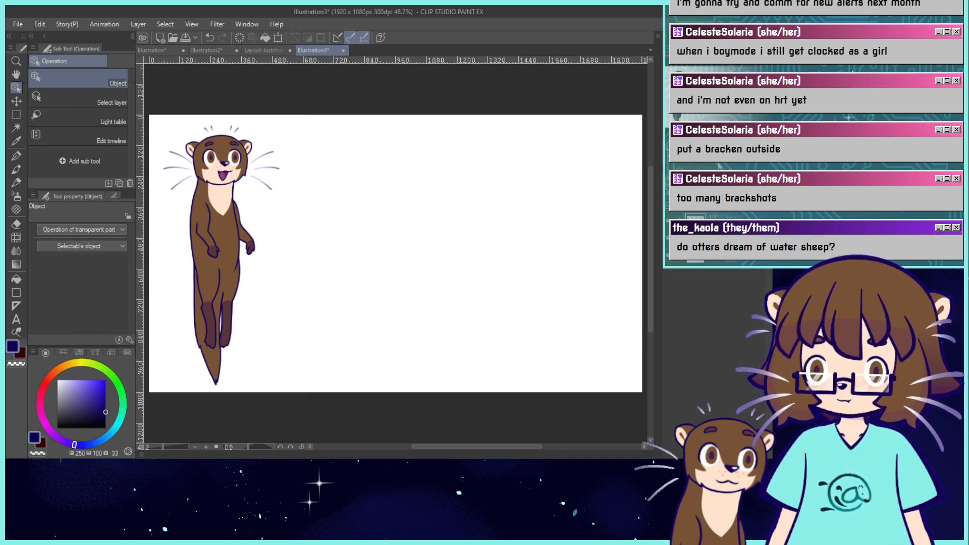
Try sketching a brown circle beside the standing otter with the Turnip pen at size 7.0, and undo the strokes.
key(ctrl+plus)
drag(395, 251, 451, 264)
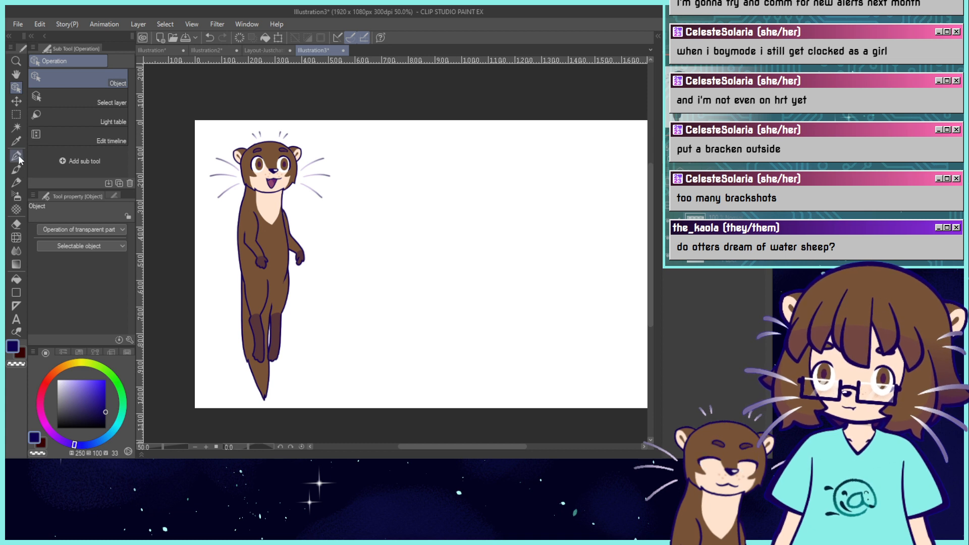
key(p)
alt+click(276, 236)
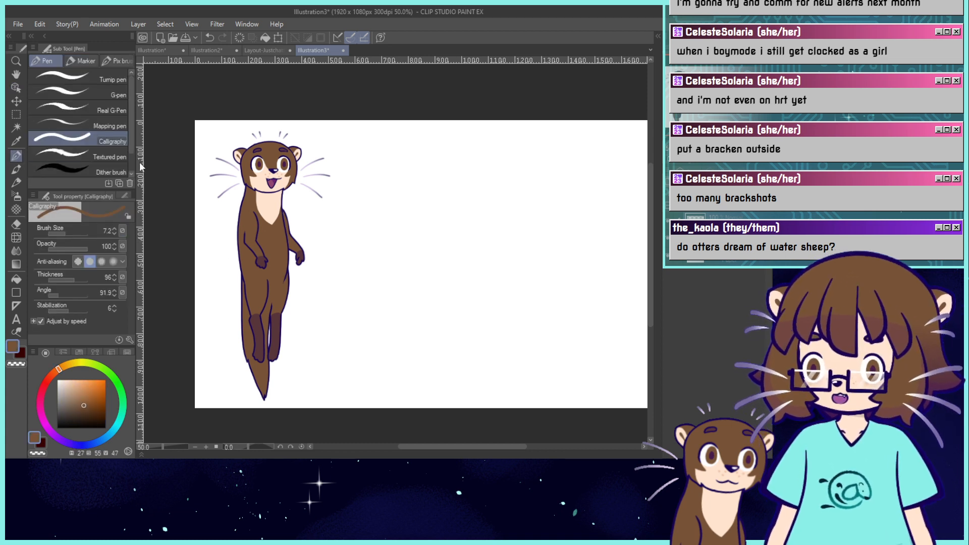
click(61, 77)
click(113, 233)
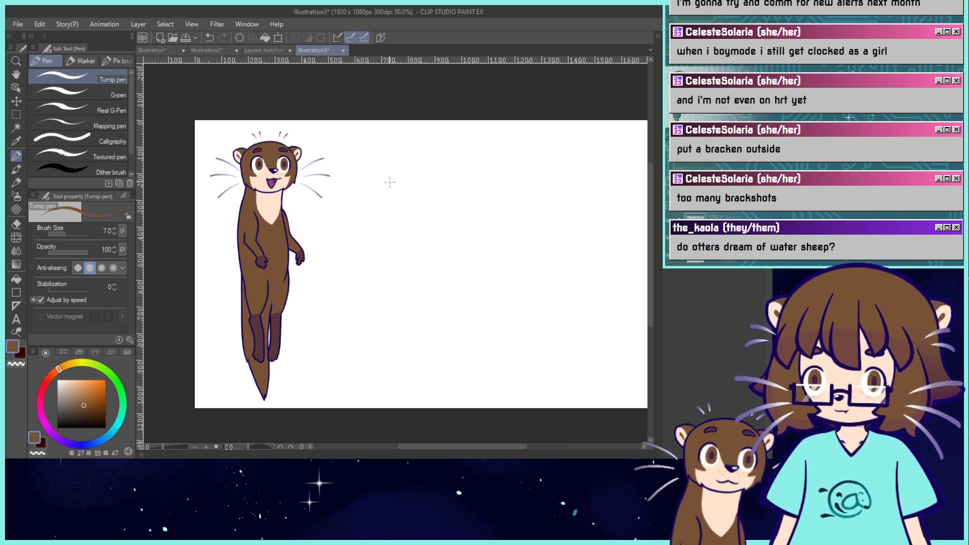
mouse_move(387, 178)
mouse_down()
mouse_move(449, 197)
mouse_move(403, 199)
mouse_up()
key(ctrl+z)
mouse_move(371, 162)
mouse_down()
mouse_move(392, 148)
mouse_move(362, 169)
mouse_up()
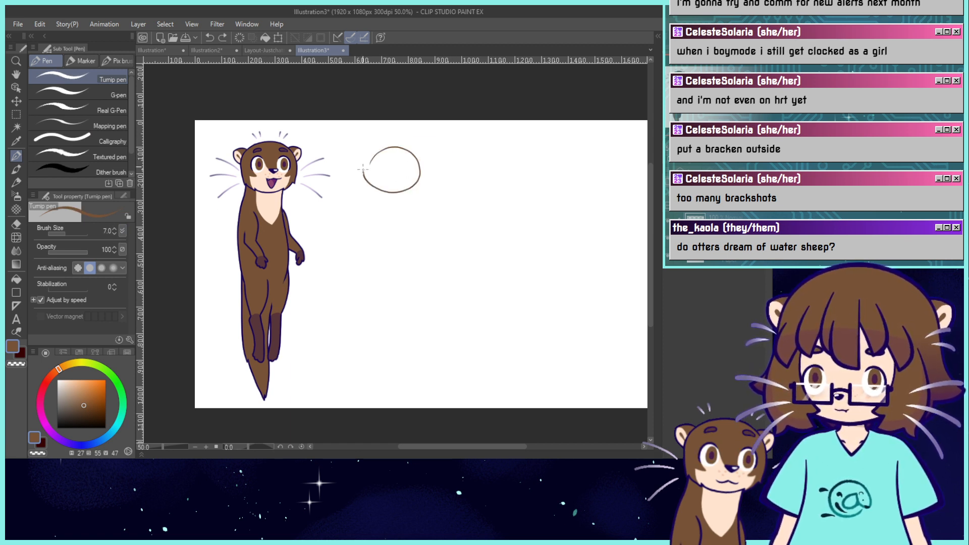
key(ctrl+z)
Change the pen colour to light blue and scribble a zigzag test stroke beside the otter's head.
click(100, 438)
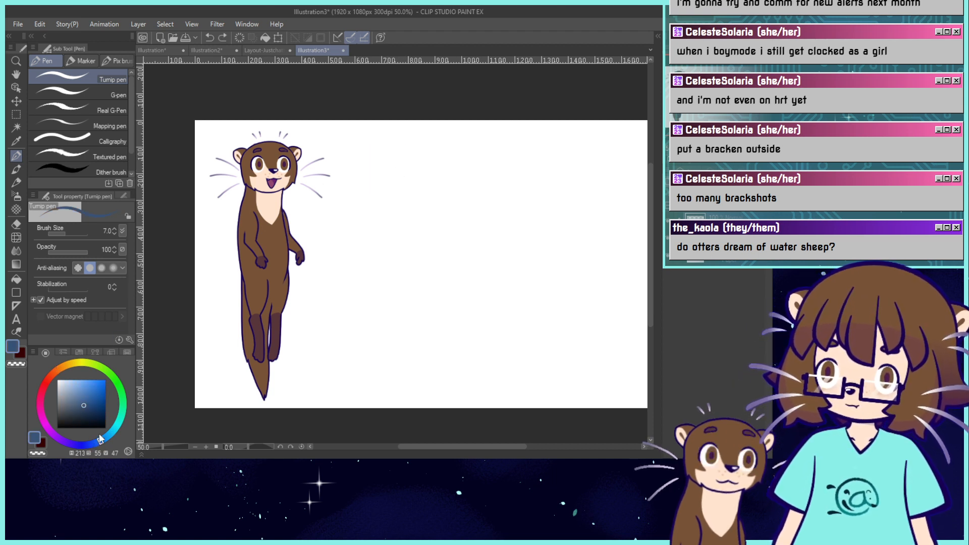
click(81, 392)
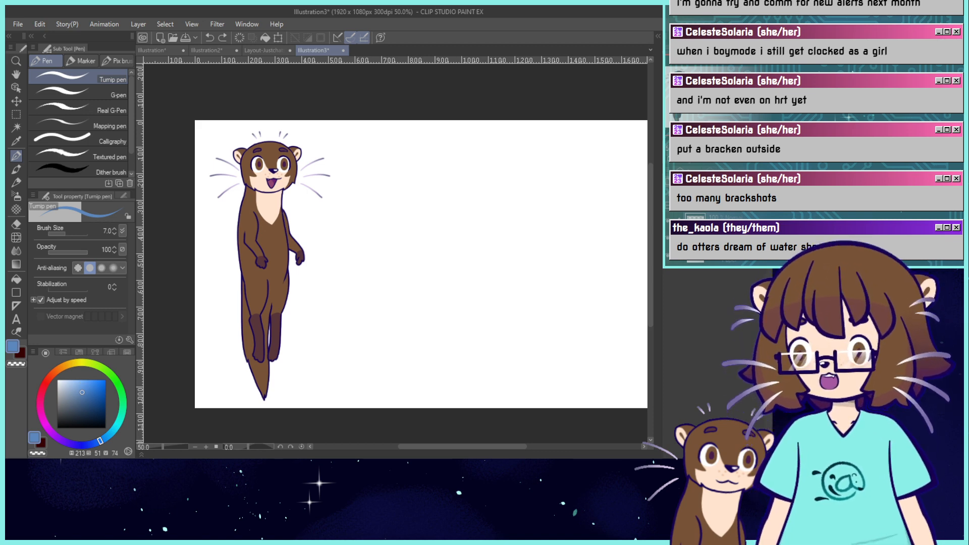
key(ctrl+plus)
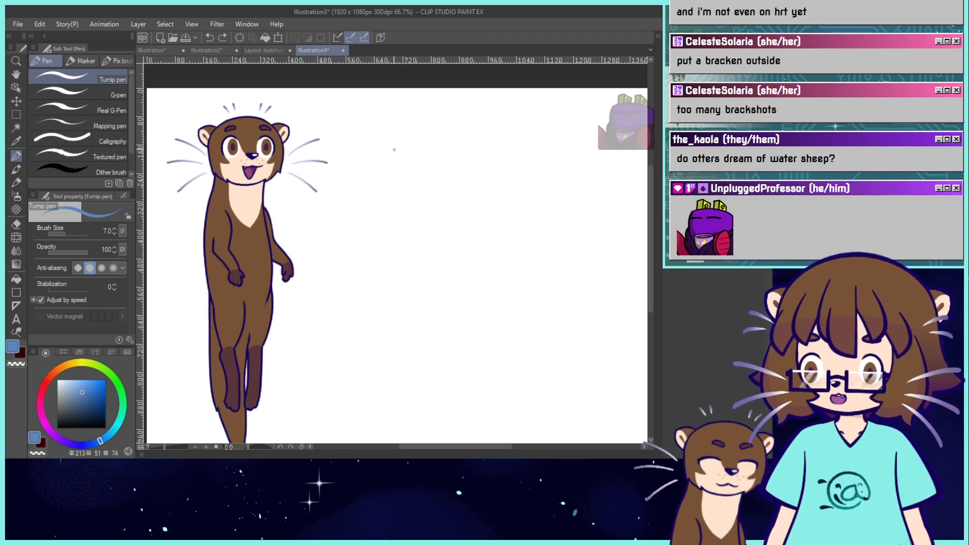
mouse_move(357, 163)
mouse_down()
mouse_move(419, 134)
mouse_move(506, 166)
mouse_up()
key(ctrl+z)
click(81, 385)
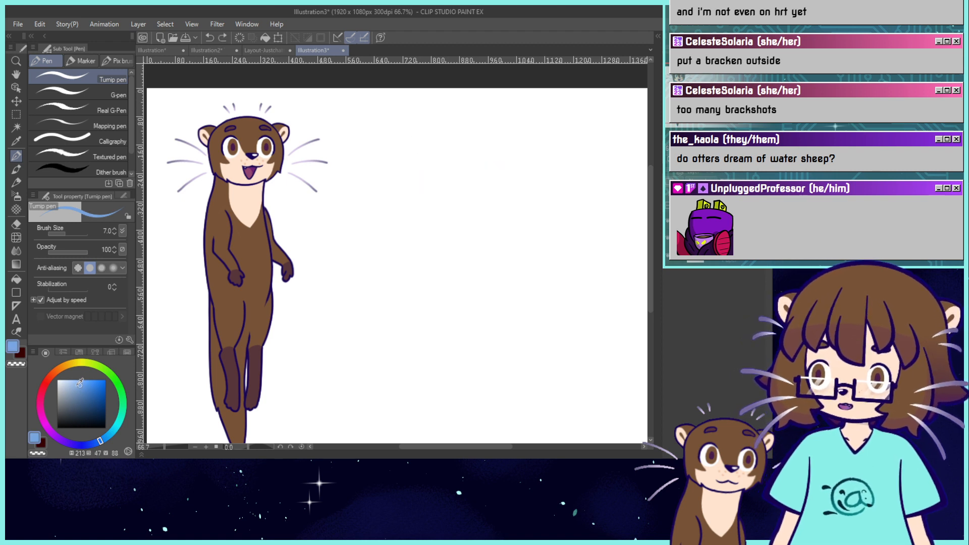
mouse_move(369, 163)
mouse_down()
mouse_move(461, 176)
mouse_move(500, 166)
mouse_up()
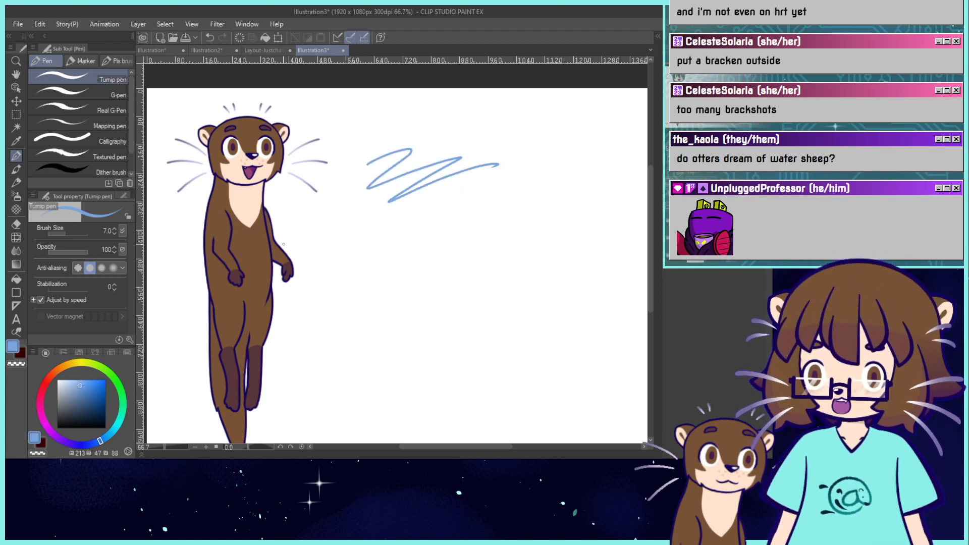
Undo the zigzag stroke and shift the pen colour to a sky blue with hue 193, undoing a short test stroke.
key(ctrl+z)
click(112, 434)
mouse_move(356, 177)
mouse_down()
mouse_move(455, 167)
mouse_move(368, 240)
mouse_up()
key(ctrl+z)
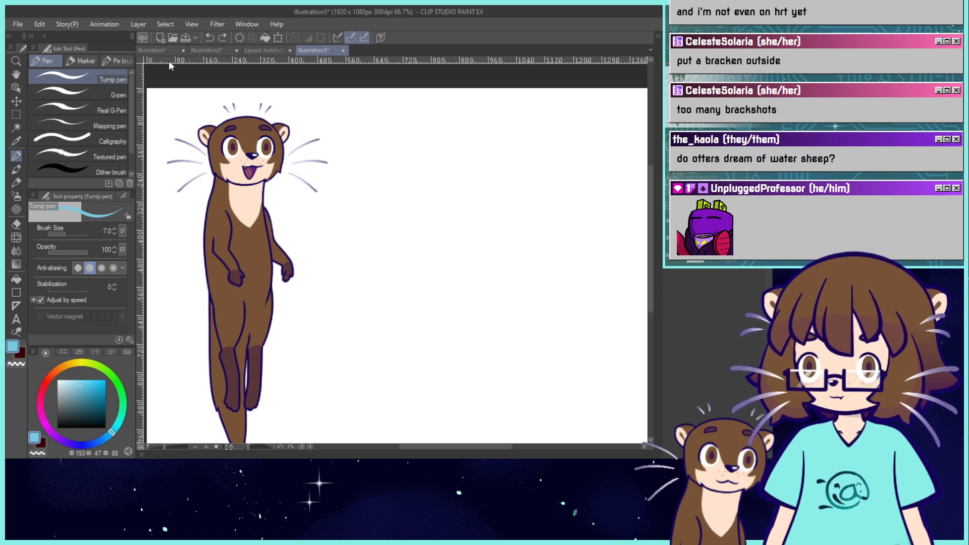
Look over the Illustration2 and Layout-Justchatting2023 documents, and return to Illustration3.
click(205, 50)
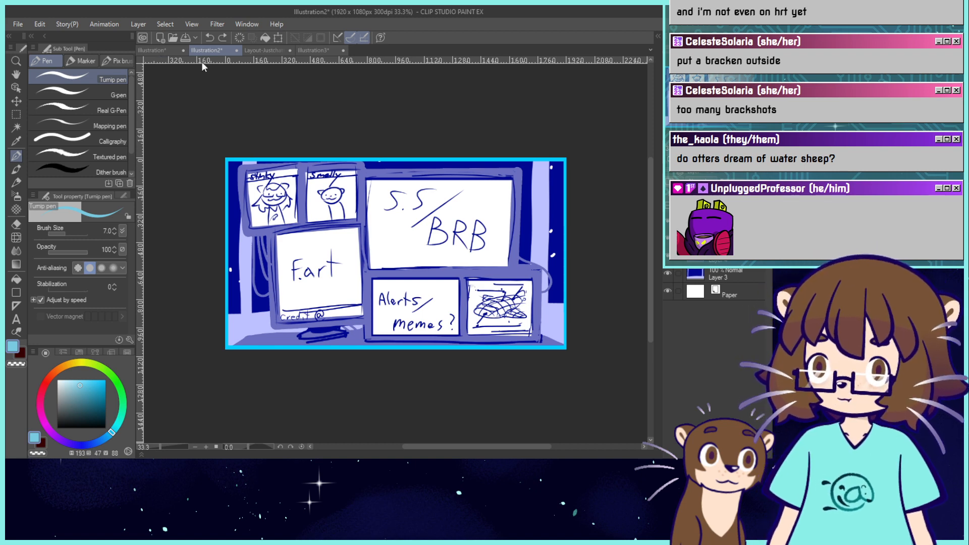
click(264, 50)
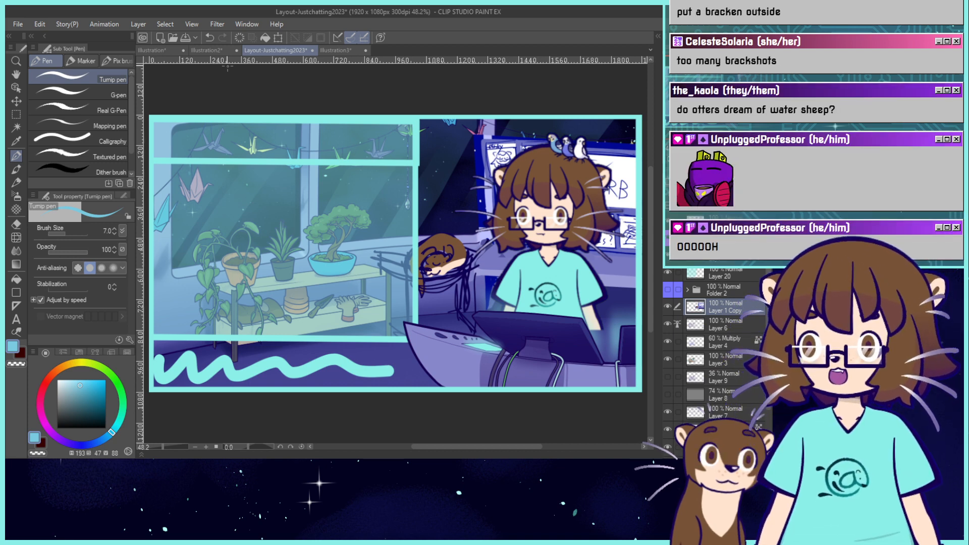
click(336, 50)
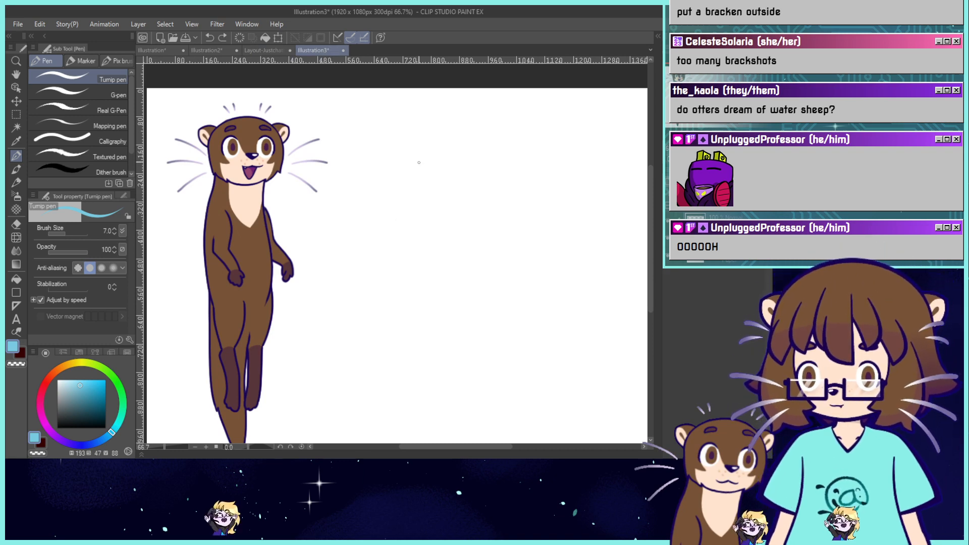
Sketch a new otter head beside the standing otter: a circle with rounded ears, a wide jaw and a filled nose.
mouse_move(382, 167)
mouse_down()
mouse_move(401, 121)
mouse_move(380, 162)
mouse_move(463, 167)
mouse_move(383, 176)
mouse_move(450, 133)
mouse_move(386, 165)
mouse_move(383, 146)
mouse_up()
key(ctrl+z)
key(ctrl+z)
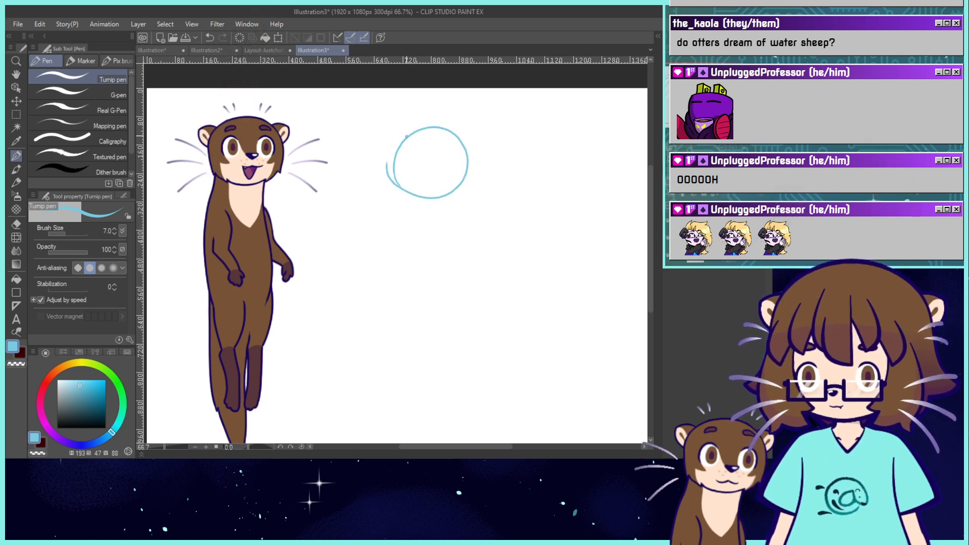
mouse_move(461, 136)
mouse_down()
mouse_move(452, 201)
mouse_move(462, 188)
mouse_move(404, 196)
mouse_move(401, 186)
mouse_move(445, 203)
mouse_up()
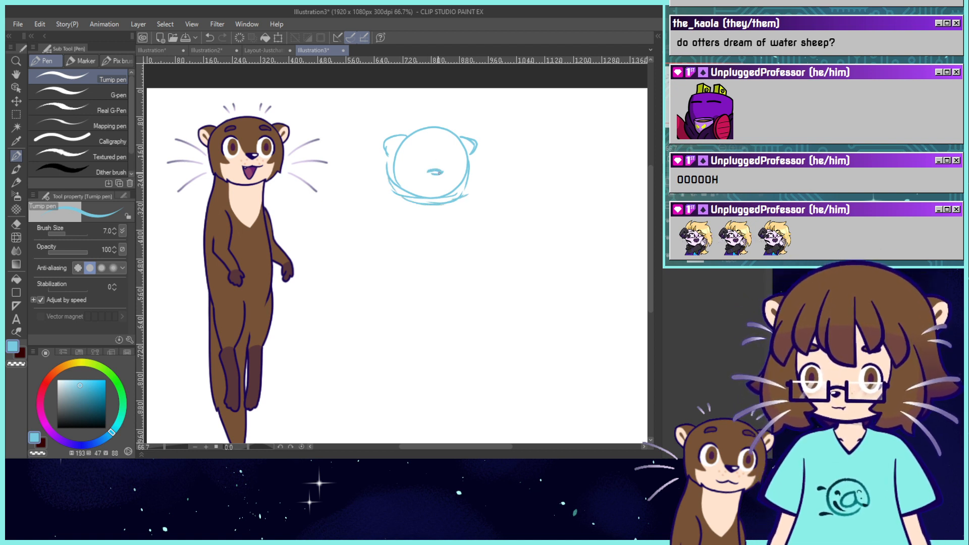
drag(441, 172, 437, 176)
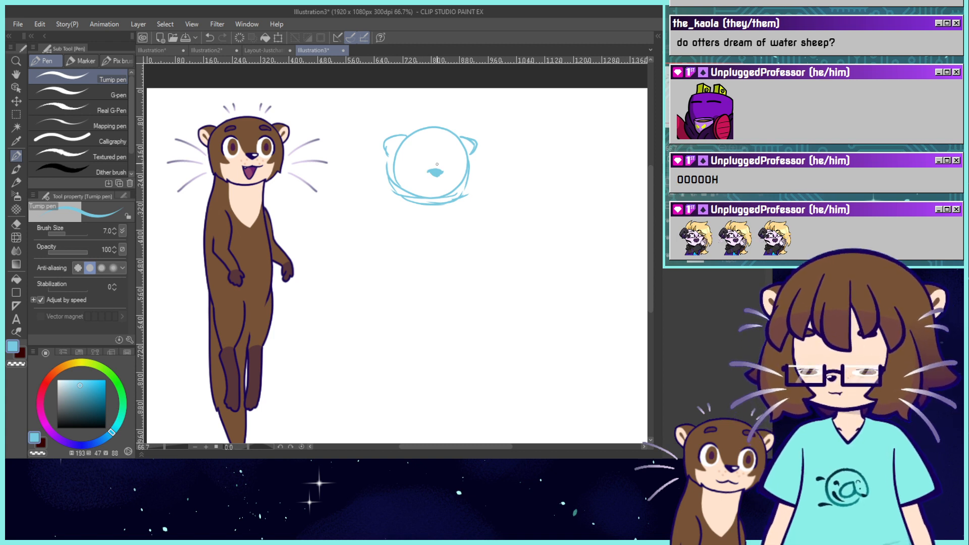
Sketch curved face markings, small oval eyebrows and upright oval eyes on the otter head.
drag(426, 167, 410, 145)
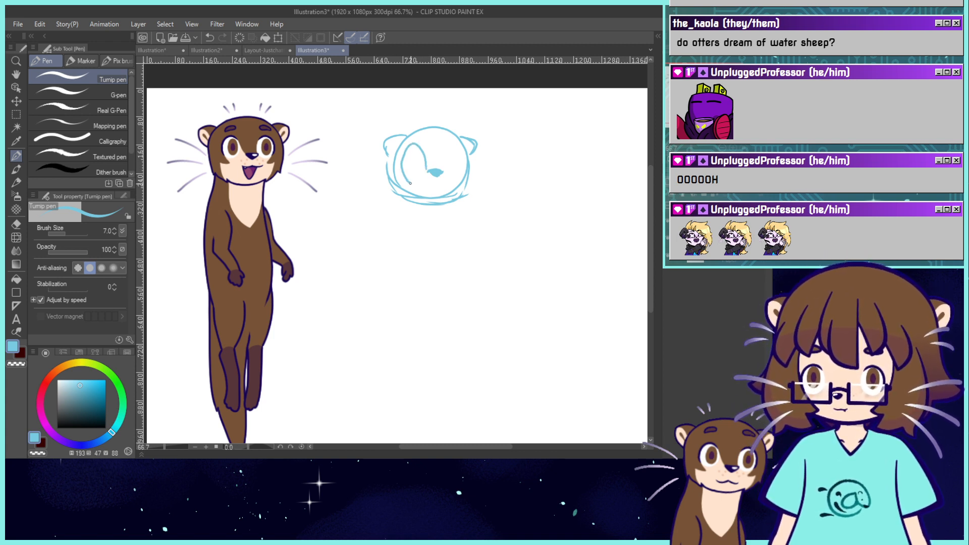
mouse_move(412, 186)
mouse_down()
mouse_move(401, 182)
mouse_move(403, 195)
mouse_move(464, 167)
mouse_up()
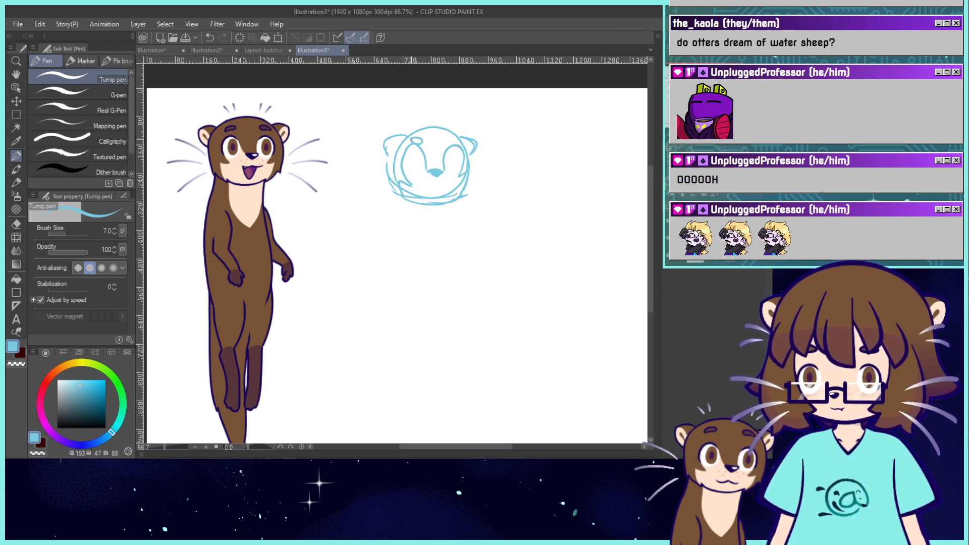
drag(457, 142, 447, 142)
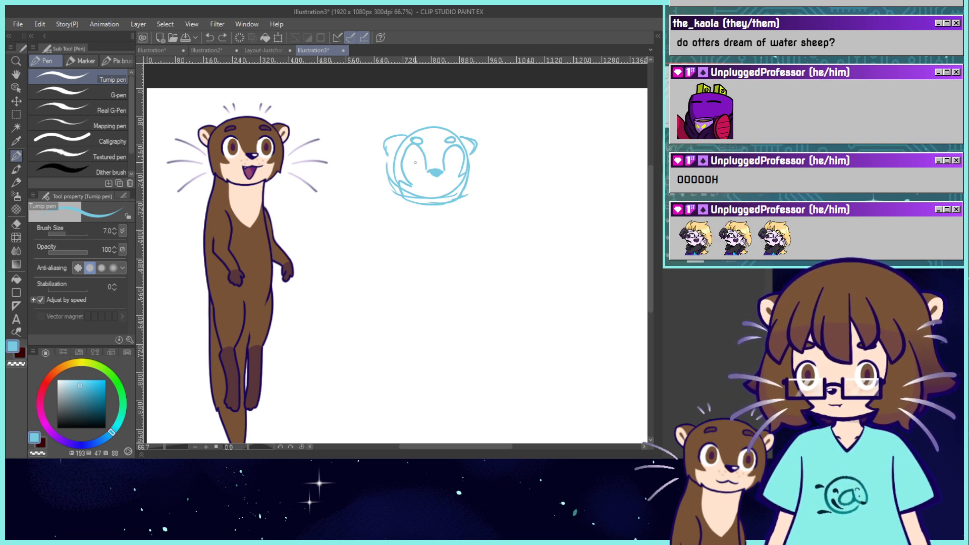
drag(415, 157, 449, 162)
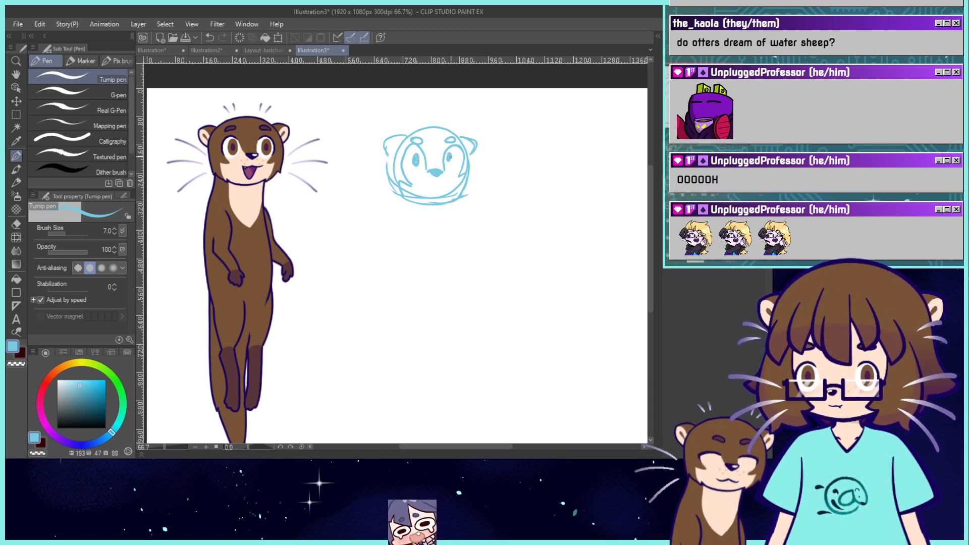
drag(449, 155, 451, 162)
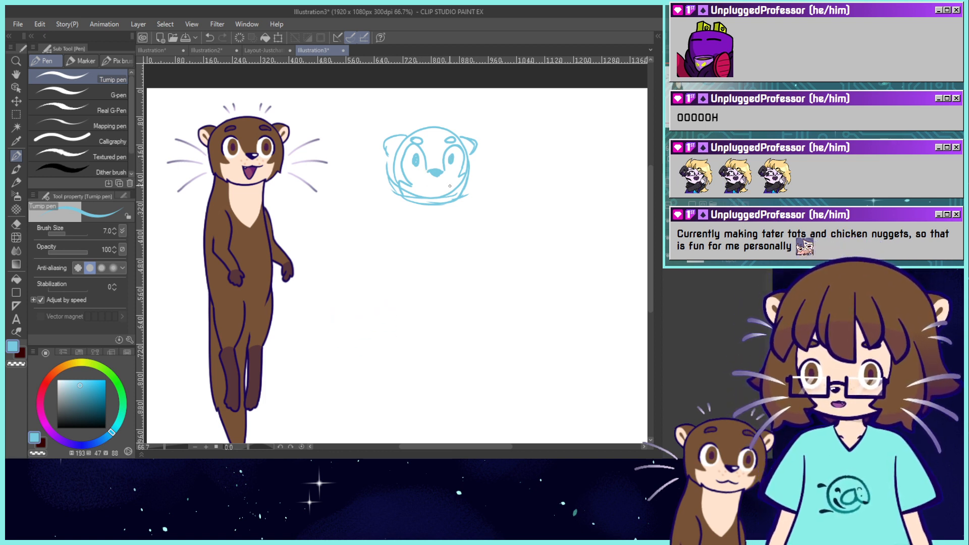
Sketch a wavy smiling mouth under the nose, undoing the first version and redrawing it.
mouse_move(451, 189)
mouse_down()
mouse_move(421, 191)
mouse_move(450, 188)
mouse_up()
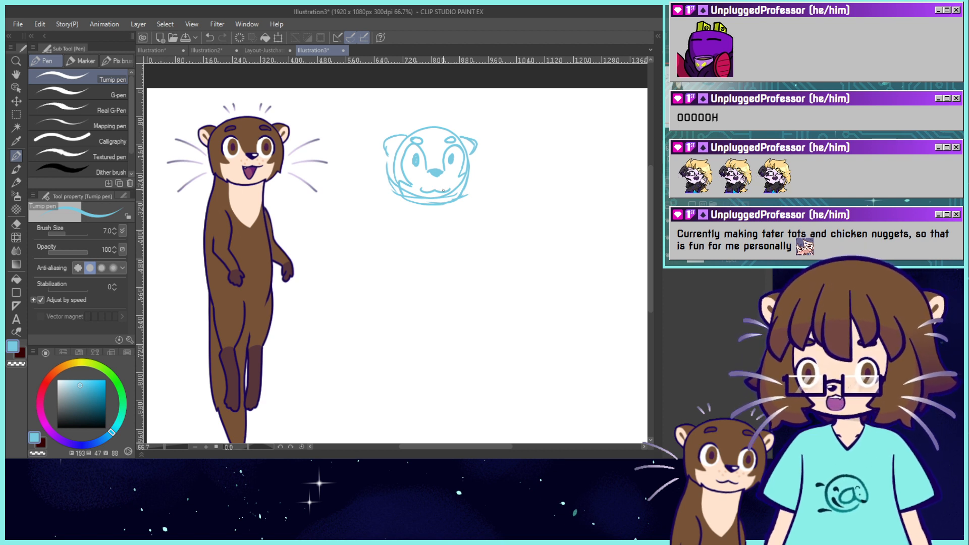
key(ctrl+z)
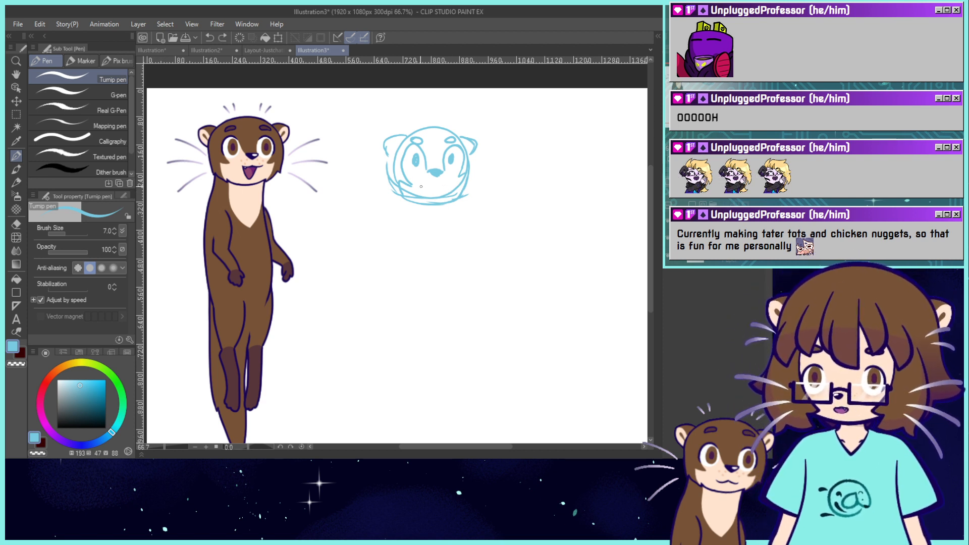
drag(439, 187, 452, 183)
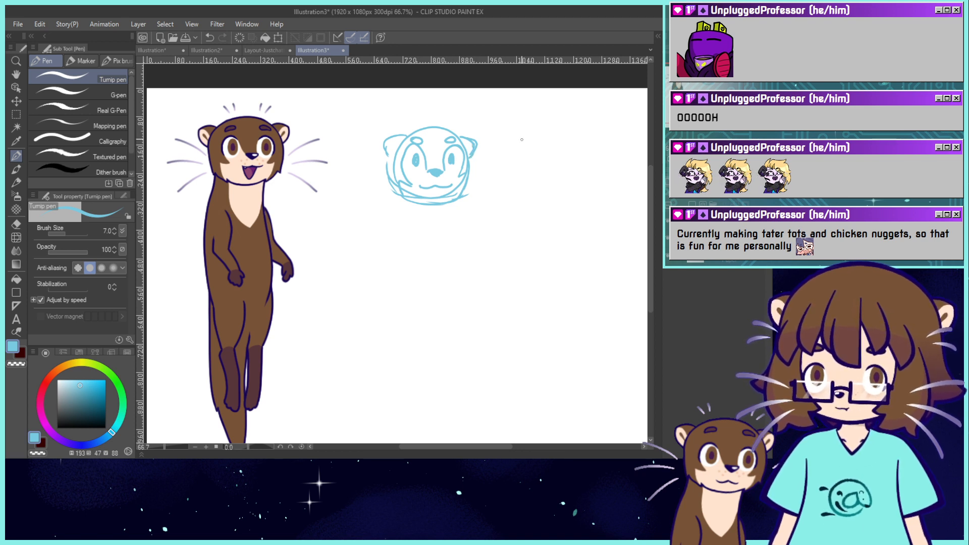
Sketch the neck below the head with a collar band and a round swirl tag on its front, undoing misplaced strokes.
drag(412, 201, 412, 214)
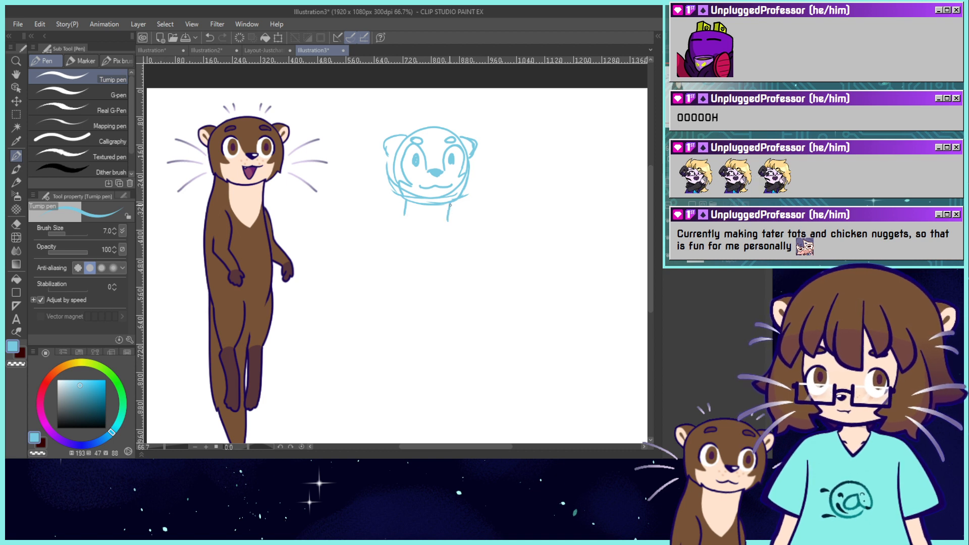
drag(450, 204, 456, 232)
mouse_move(400, 223)
mouse_down()
mouse_move(435, 235)
mouse_move(387, 226)
mouse_move(407, 211)
mouse_move(407, 234)
mouse_move(387, 221)
mouse_move(405, 206)
mouse_move(413, 226)
mouse_up()
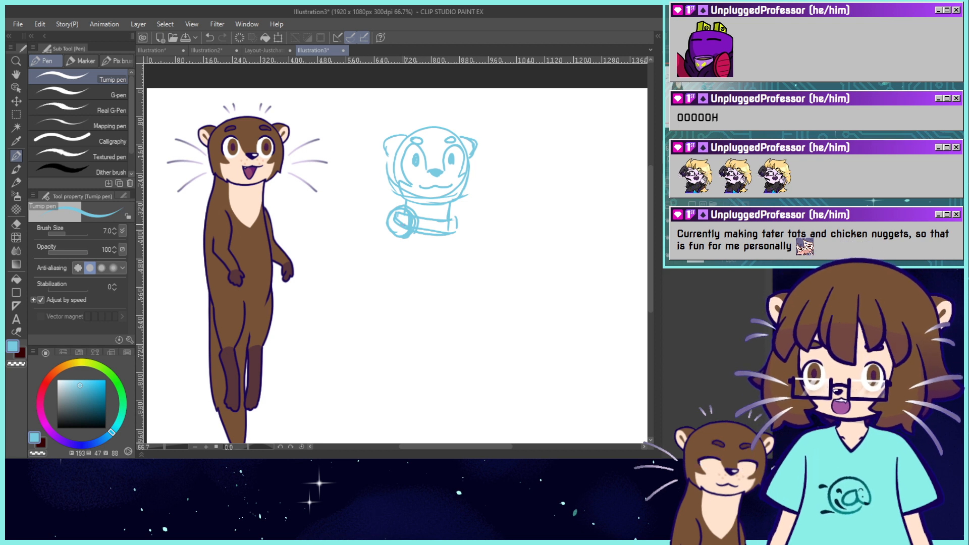
key(ctrl+z)
key(ctrl+z)
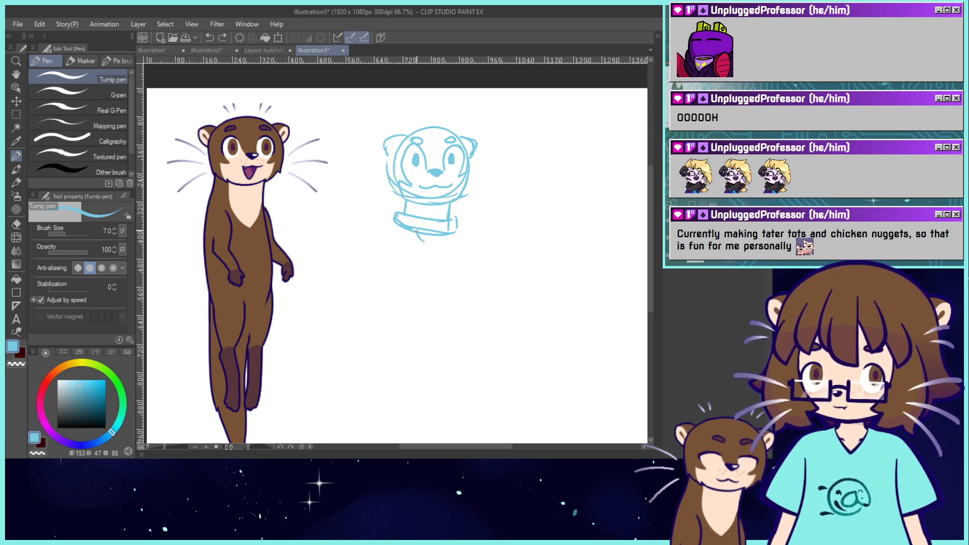
mouse_move(424, 242)
mouse_down()
mouse_move(452, 237)
mouse_move(437, 246)
mouse_move(418, 234)
mouse_move(440, 248)
mouse_move(420, 237)
mouse_move(428, 218)
mouse_move(445, 244)
mouse_move(427, 247)
mouse_move(442, 233)
mouse_move(432, 243)
mouse_move(443, 241)
mouse_up()
key(ctrl+z)
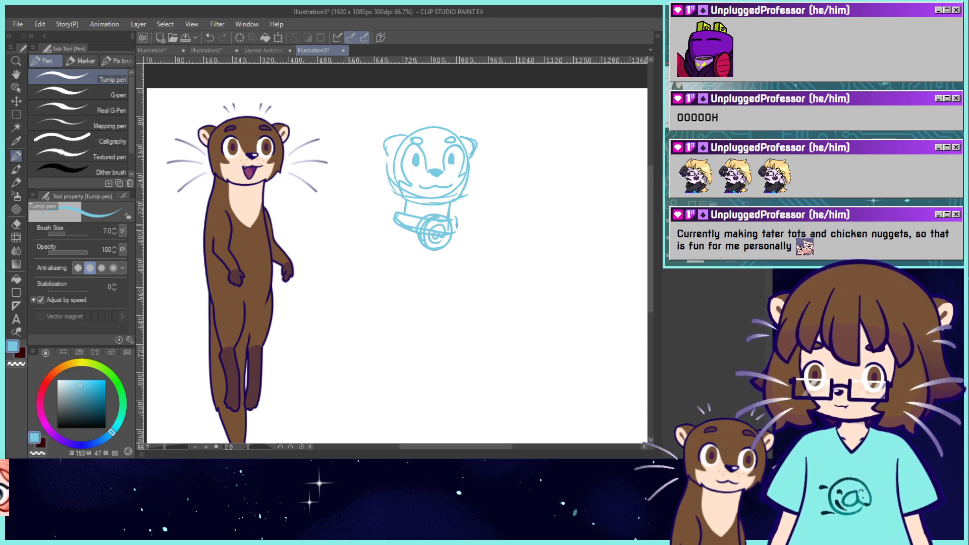
drag(401, 205, 454, 218)
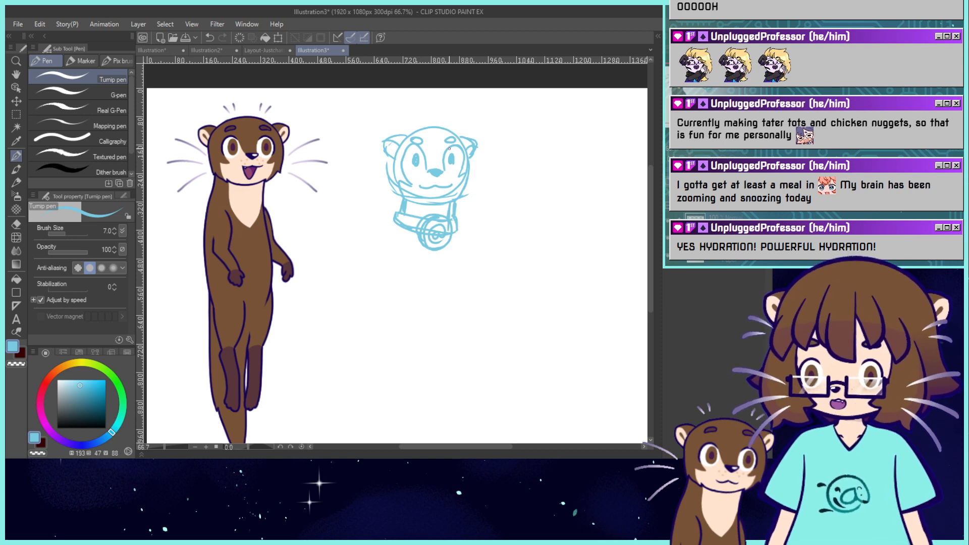
Sketch the otter's rounded, pear-shaped body outline from the collar down to the belly.
drag(394, 218, 382, 257)
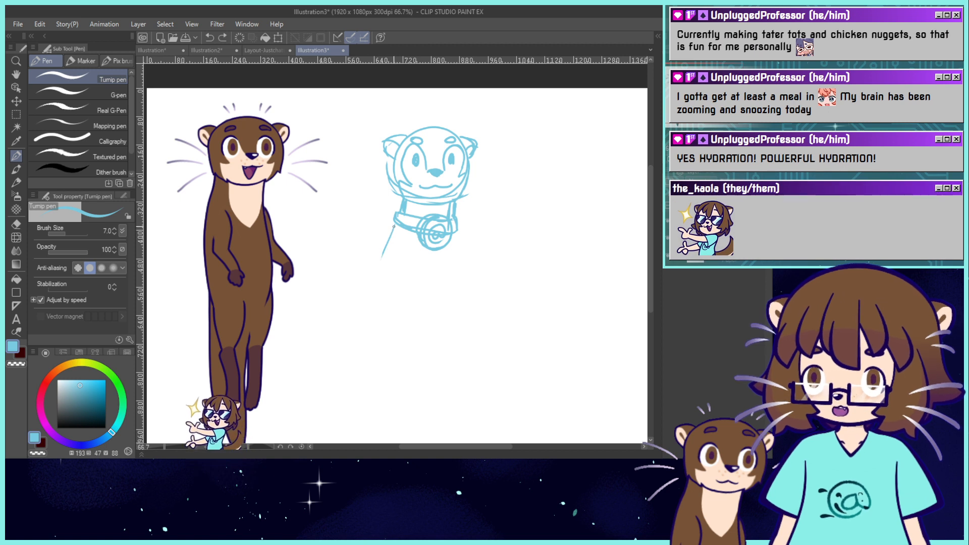
drag(395, 225, 366, 315)
drag(374, 260, 374, 334)
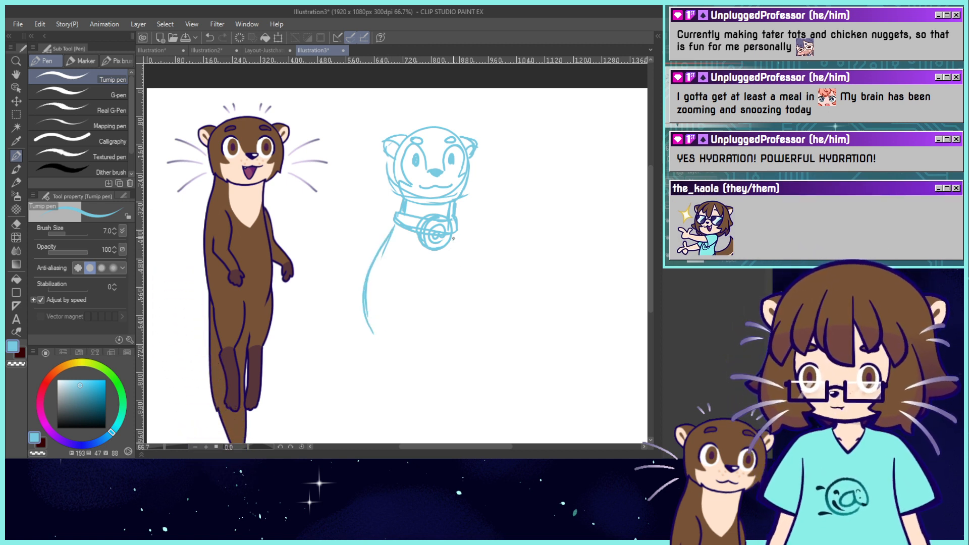
mouse_move(441, 288)
mouse_down()
mouse_move(437, 323)
mouse_move(446, 326)
mouse_move(409, 353)
mouse_up()
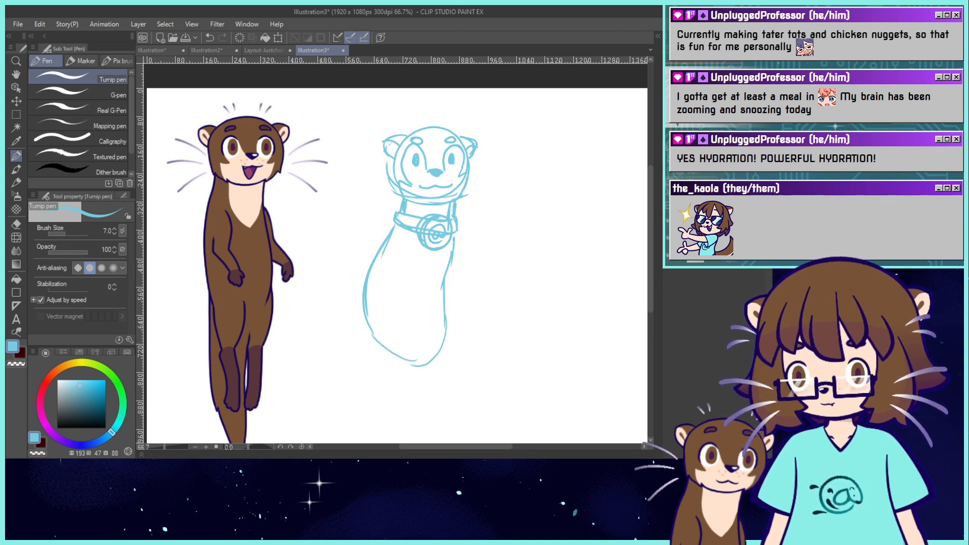
key(ctrl+minus)
drag(456, 267, 462, 255)
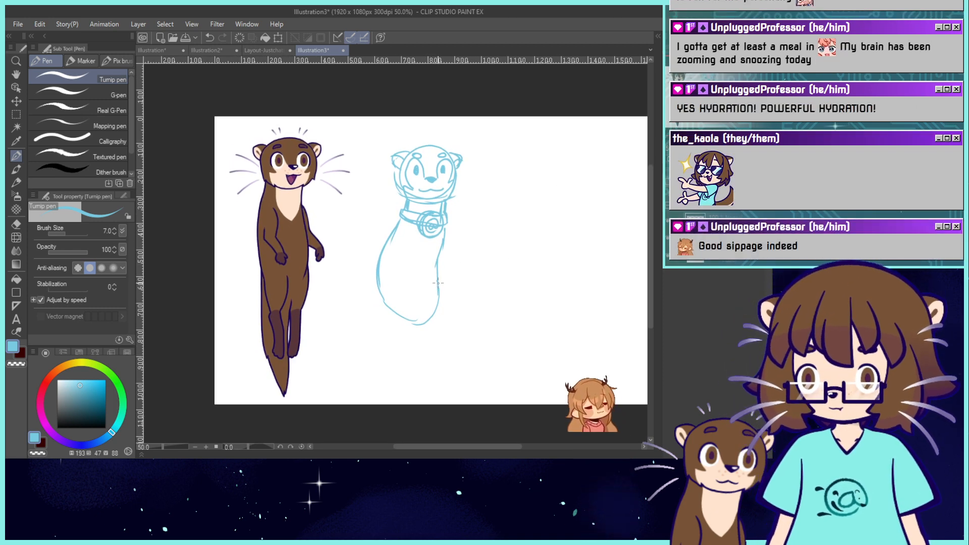
Add a curved tail below the body, front legs and bent hind legs with feet to the sitting otter sketch.
mouse_move(404, 318)
mouse_down()
mouse_move(427, 351)
mouse_move(410, 387)
mouse_move(456, 336)
mouse_move(437, 288)
mouse_move(460, 348)
mouse_up()
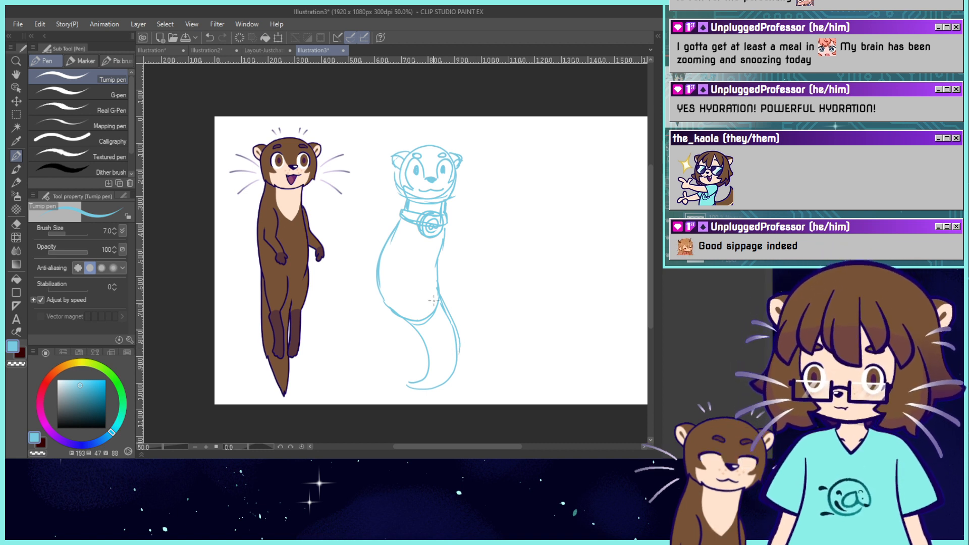
drag(437, 389, 416, 382)
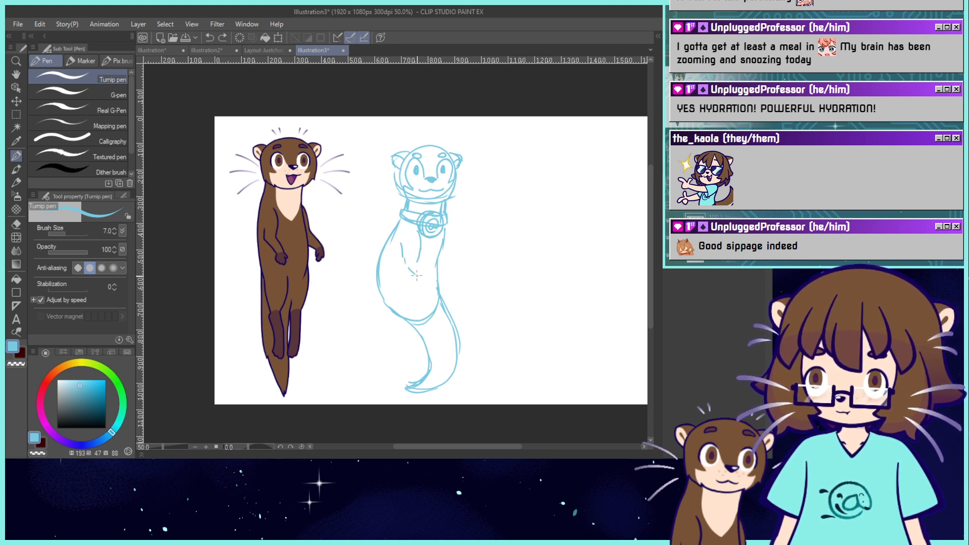
drag(416, 276, 424, 282)
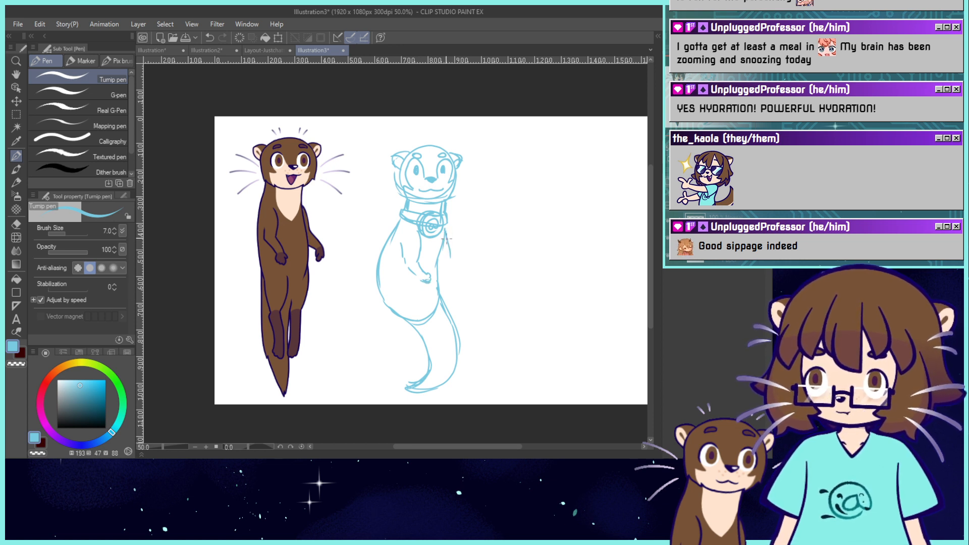
mouse_move(450, 278)
mouse_down()
mouse_move(444, 238)
mouse_move(450, 262)
mouse_move(399, 279)
mouse_move(426, 302)
mouse_move(432, 290)
mouse_move(461, 294)
mouse_move(442, 319)
mouse_move(430, 315)
mouse_move(452, 292)
mouse_move(480, 287)
mouse_move(448, 309)
mouse_up()
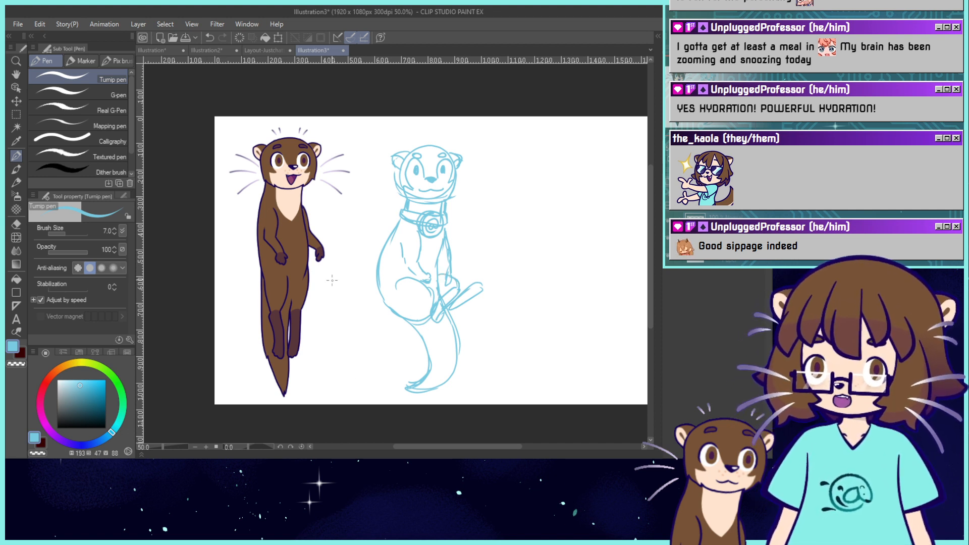
mouse_move(346, 223)
mouse_down()
mouse_move(346, 285)
mouse_move(359, 252)
mouse_move(366, 293)
mouse_move(342, 368)
mouse_up()
key(ctrl+z)
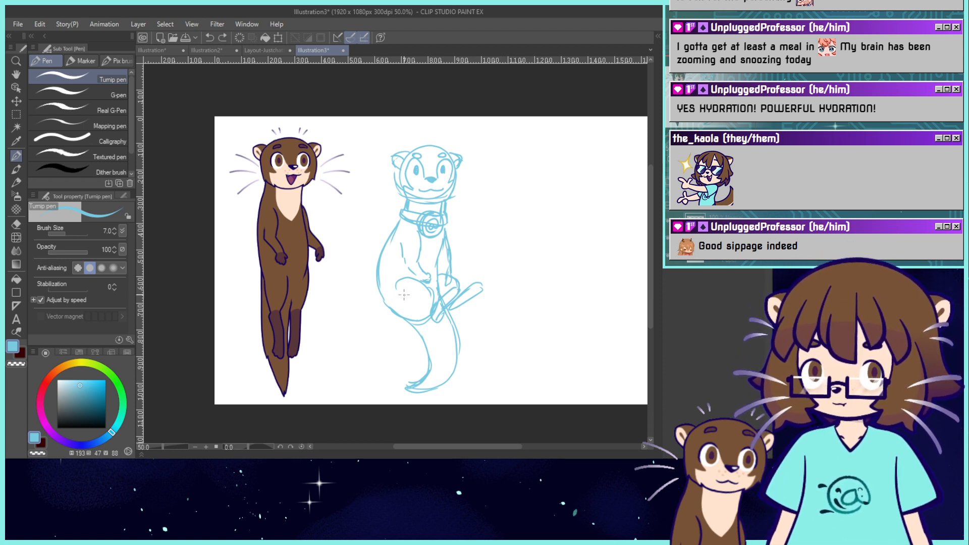
Check the curled otter in the stream layout and sketch a small sleeping otter head with closed eye and ear beside the sitting otter.
click(264, 50)
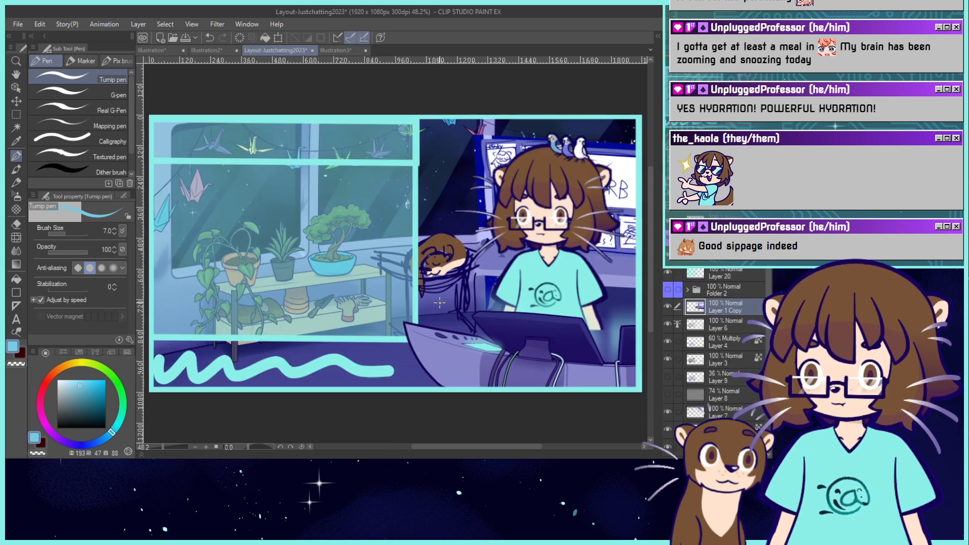
click(318, 51)
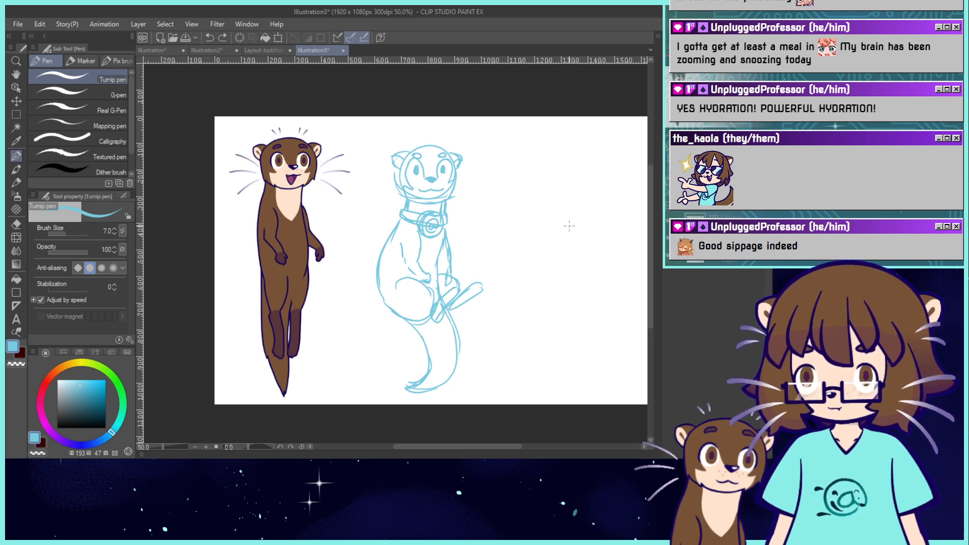
mouse_move(517, 213)
mouse_down()
mouse_move(540, 224)
mouse_move(536, 210)
mouse_up()
key(ctrl+z)
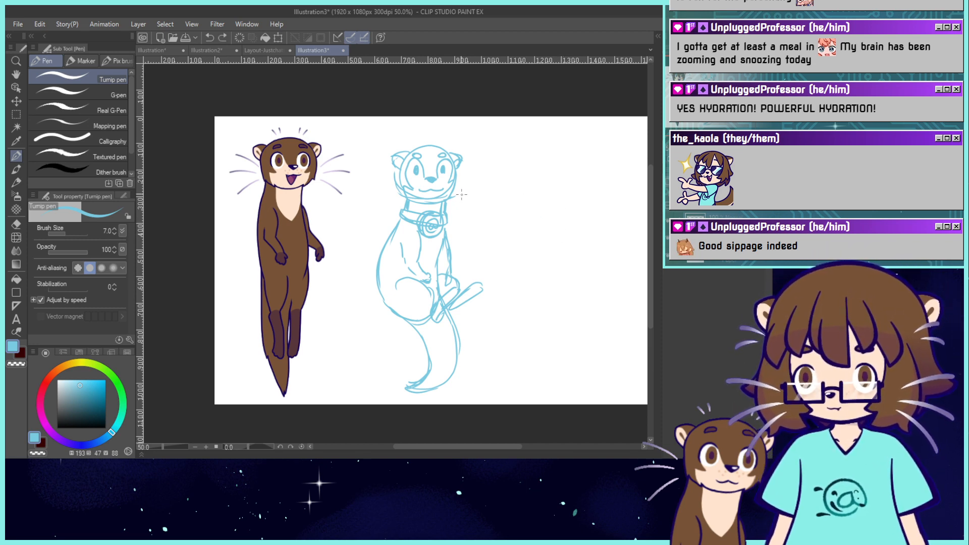
click(267, 51)
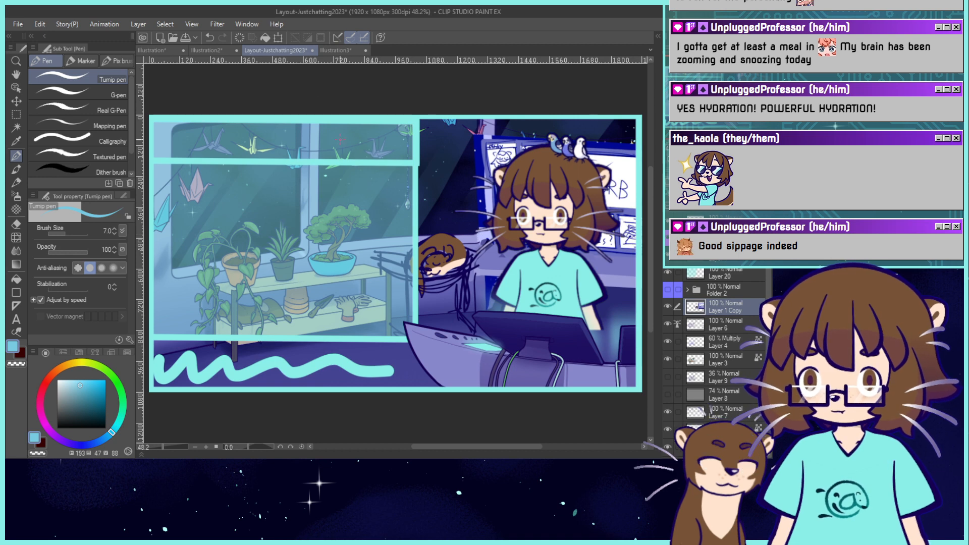
click(325, 50)
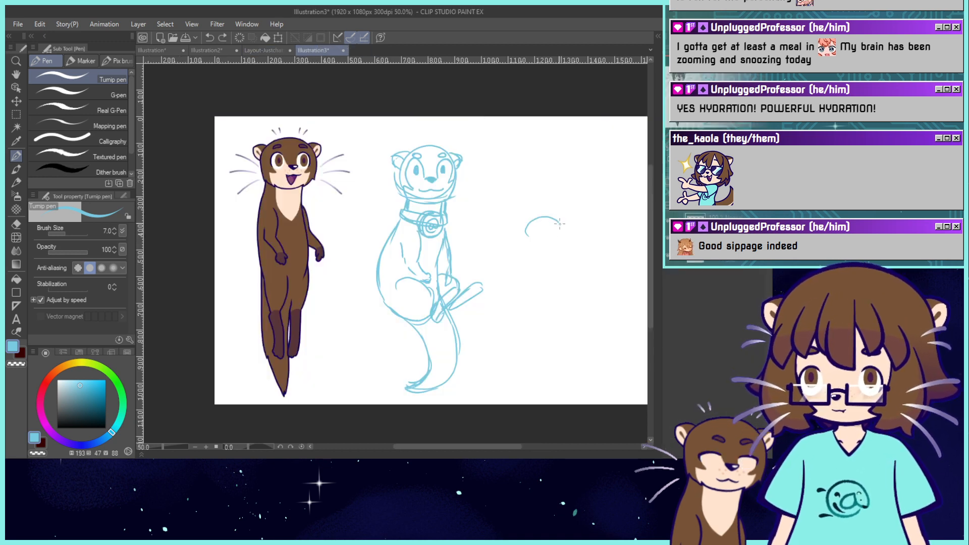
mouse_move(561, 236)
mouse_down()
mouse_move(524, 241)
mouse_move(538, 219)
mouse_move(536, 249)
mouse_up()
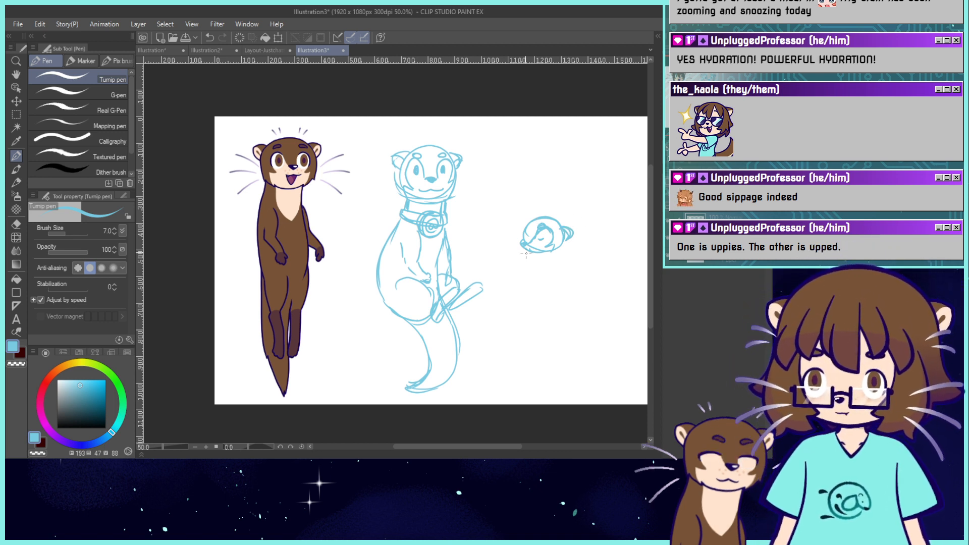
mouse_move(362, 299)
mouse_down()
mouse_move(375, 281)
mouse_move(374, 307)
mouse_move(402, 281)
mouse_move(408, 301)
mouse_move(389, 314)
mouse_up()
mouse_move(426, 305)
mouse_down()
mouse_move(389, 313)
mouse_move(412, 337)
mouse_up()
mouse_move(461, 277)
mouse_down()
mouse_move(453, 266)
mouse_move(464, 254)
mouse_move(494, 268)
mouse_move(499, 297)
mouse_up()
mouse_move(505, 305)
mouse_down()
mouse_move(457, 308)
mouse_move(502, 306)
mouse_move(499, 325)
mouse_move(453, 324)
mouse_move(484, 348)
mouse_up()
drag(487, 348, 453, 341)
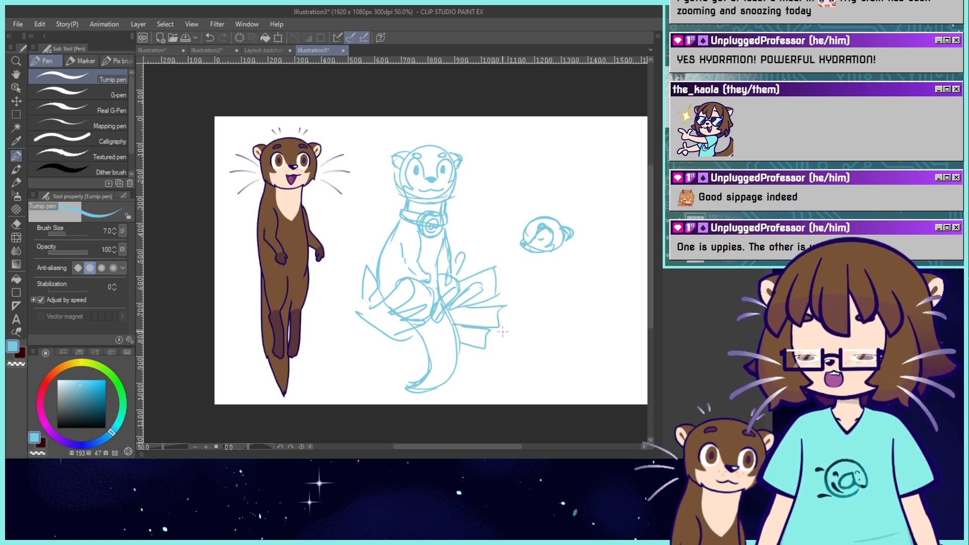
key(ctrl+z)
key(ctrl+z)
key(ctrl+z)
key(ctrl+z)
key(ctrl+z)
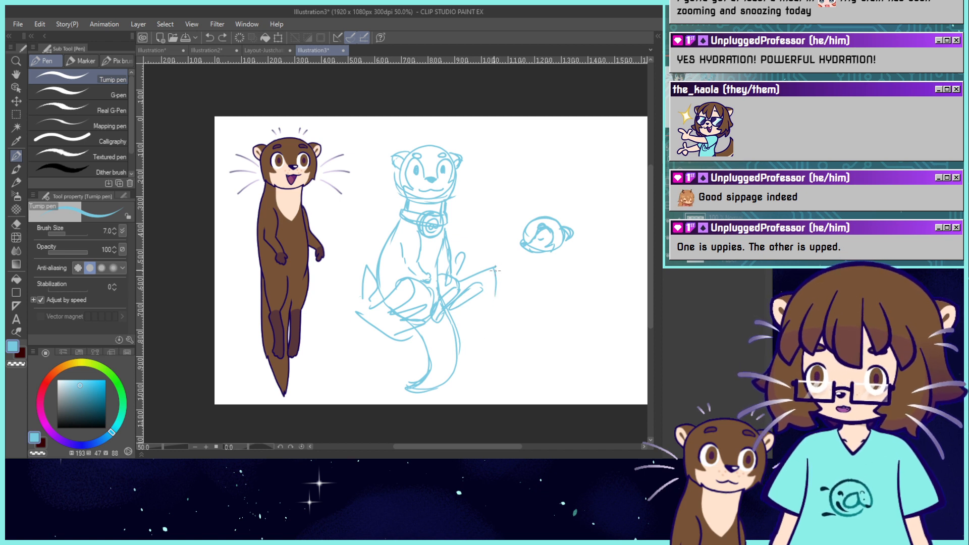
mouse_move(498, 271)
mouse_down()
mouse_move(475, 293)
mouse_move(495, 297)
mouse_move(456, 316)
mouse_up()
drag(485, 310, 463, 325)
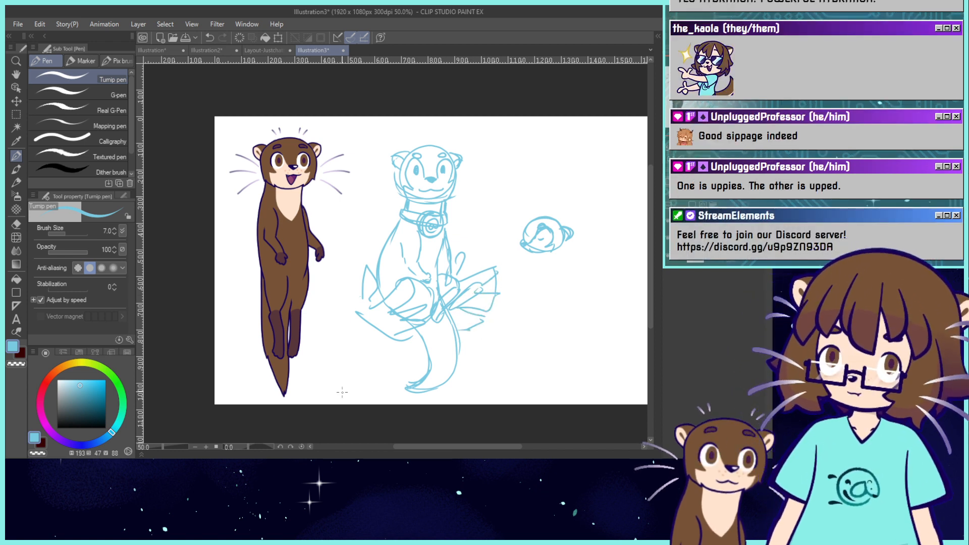
key(ctrl+z)
key(ctrl+z)
key(ctrl+z)
key(ctrl+z)
key(ctrl+z)
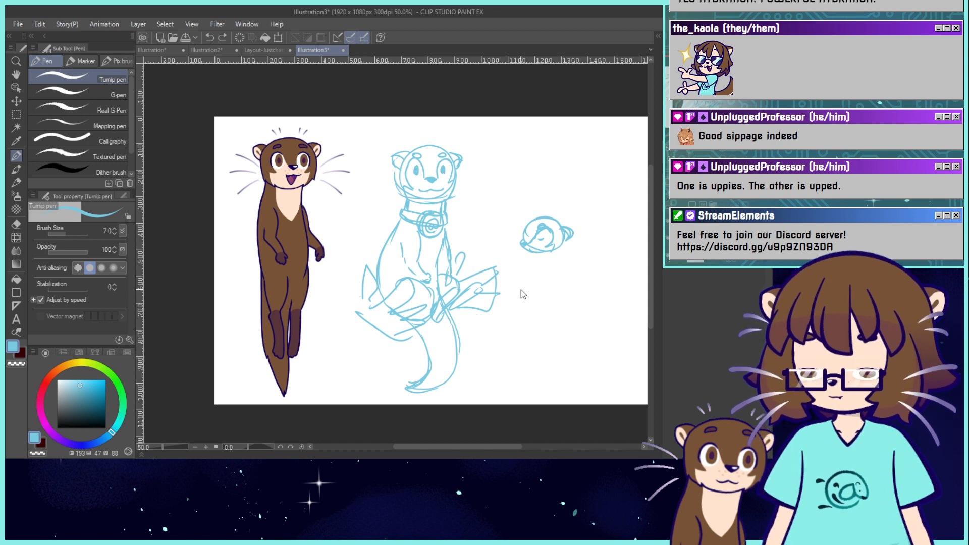
key(ctrl+z)
key(ctrl+z)
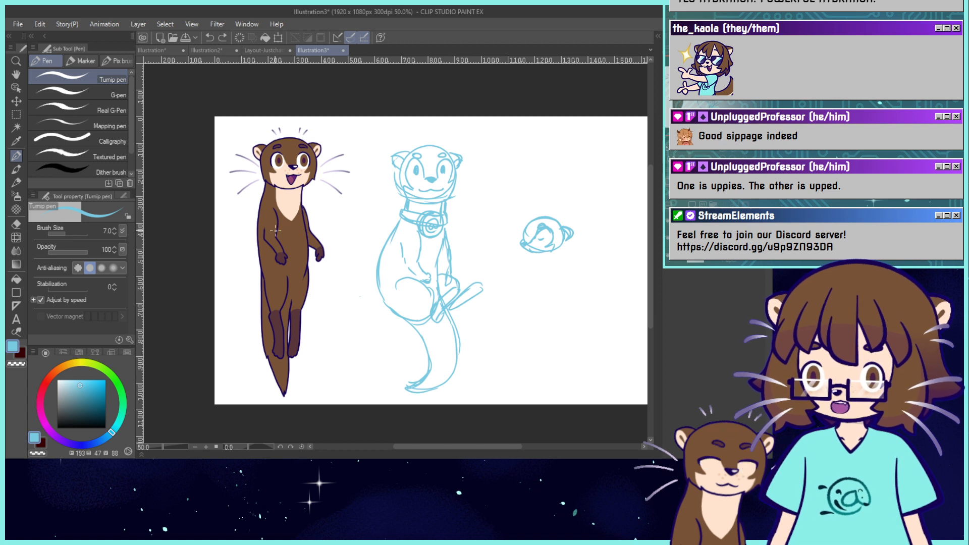
mouse_move(276, 230)
mouse_down()
mouse_move(284, 240)
mouse_move(256, 222)
mouse_move(270, 272)
mouse_move(265, 253)
mouse_move(275, 246)
mouse_up()
mouse_move(308, 214)
mouse_down()
mouse_move(318, 202)
mouse_move(304, 238)
mouse_move(310, 258)
mouse_up()
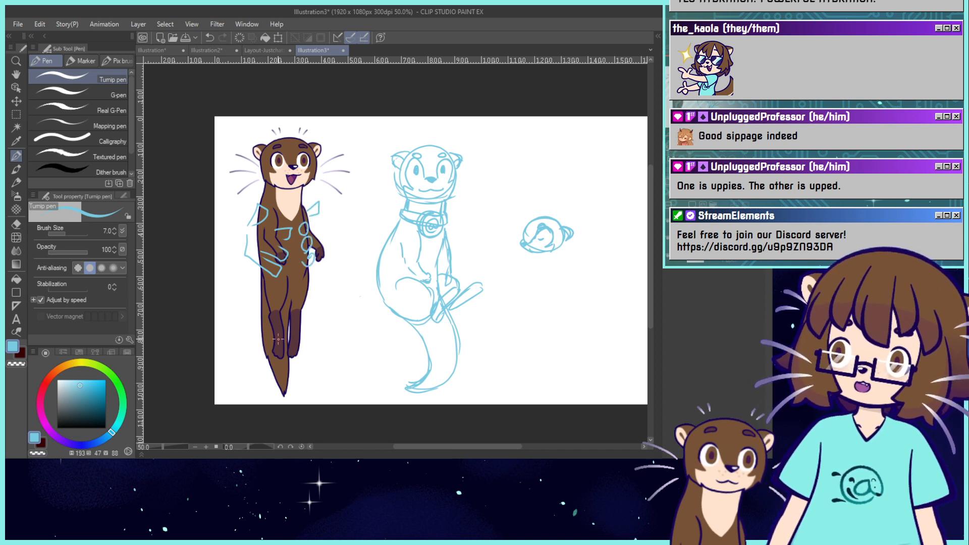
key(ctrl+z)
key(ctrl+z)
key(ctrl+z)
key(ctrl+z)
key(ctrl+z)
key(ctrl+z)
key(ctrl+z)
key(ctrl+z)
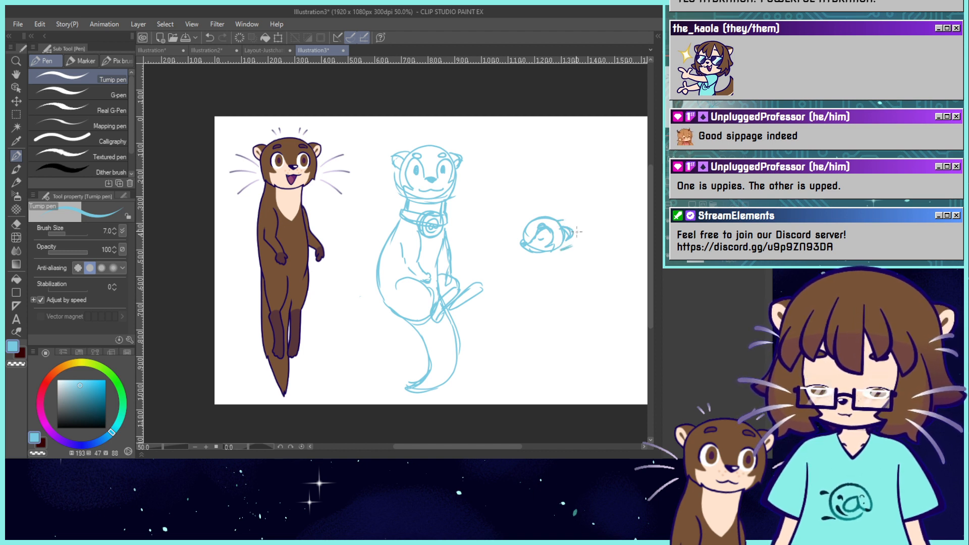
Sketch the sleeping otter's tucked body and legs next to its head, with a rounded back arching over them.
drag(568, 218, 584, 249)
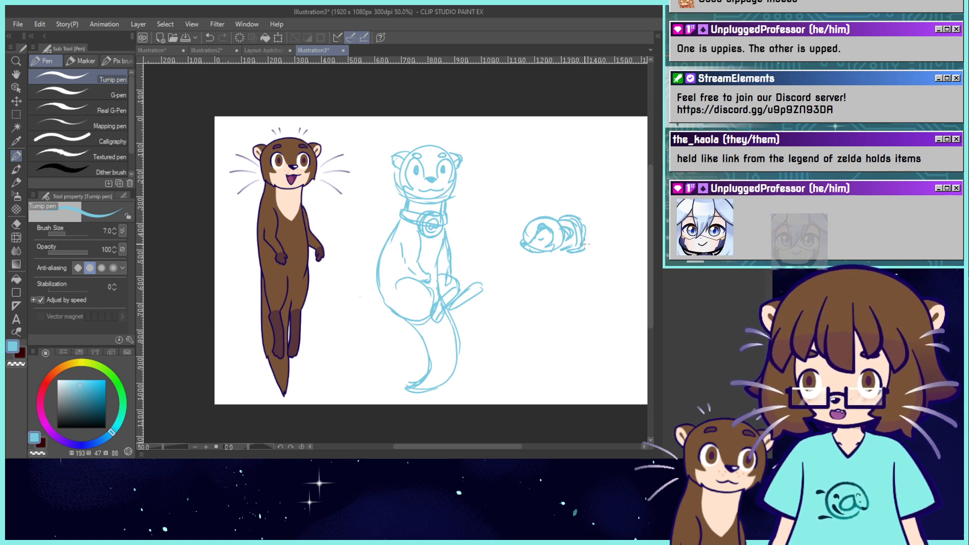
drag(597, 226, 586, 245)
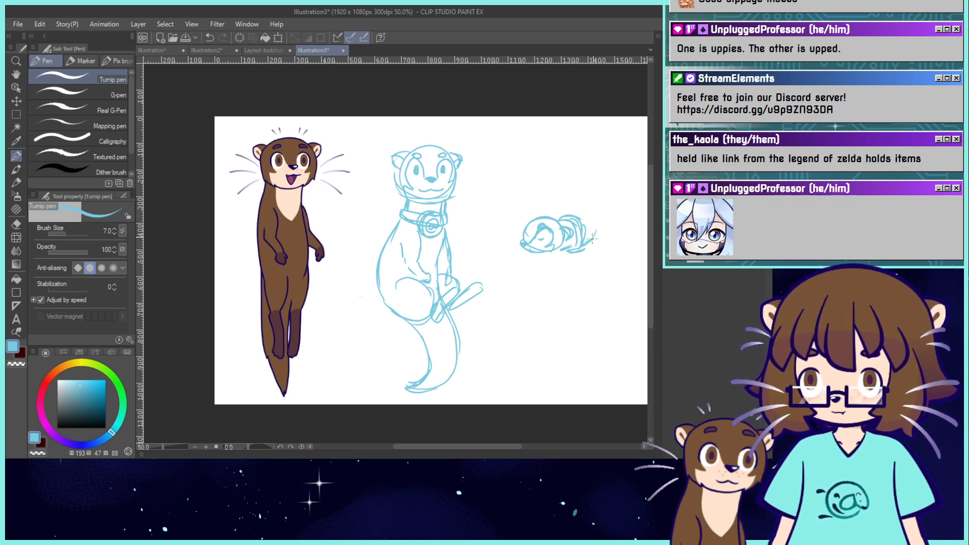
mouse_move(529, 207)
mouse_down()
mouse_move(580, 199)
mouse_move(544, 191)
mouse_up()
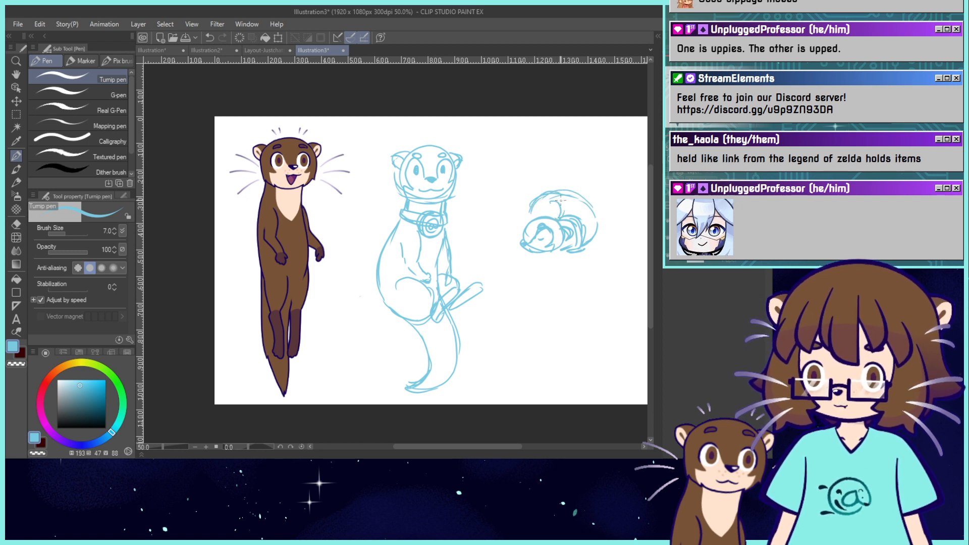
Sketch a tail curling around the sleeping otter's head and a foot on the opposite side, undoing stray strokes and reinforcing the back outline.
mouse_move(533, 203)
mouse_down()
mouse_move(517, 226)
mouse_move(519, 213)
mouse_move(503, 253)
mouse_move(519, 258)
mouse_move(531, 205)
mouse_move(493, 241)
mouse_move(545, 257)
mouse_up()
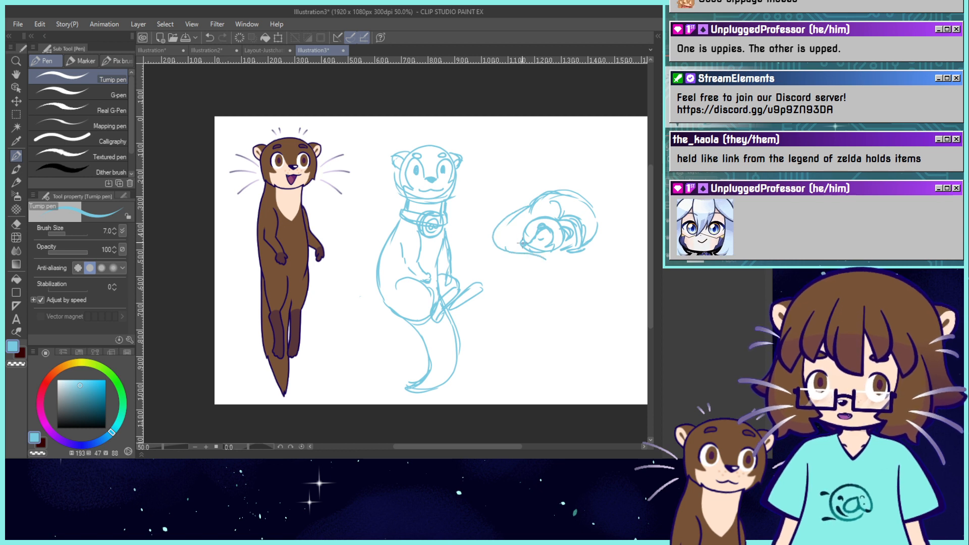
key(ctrl+z)
key(ctrl+z)
mouse_move(511, 221)
mouse_down()
mouse_move(513, 255)
mouse_move(550, 276)
mouse_move(504, 246)
mouse_up()
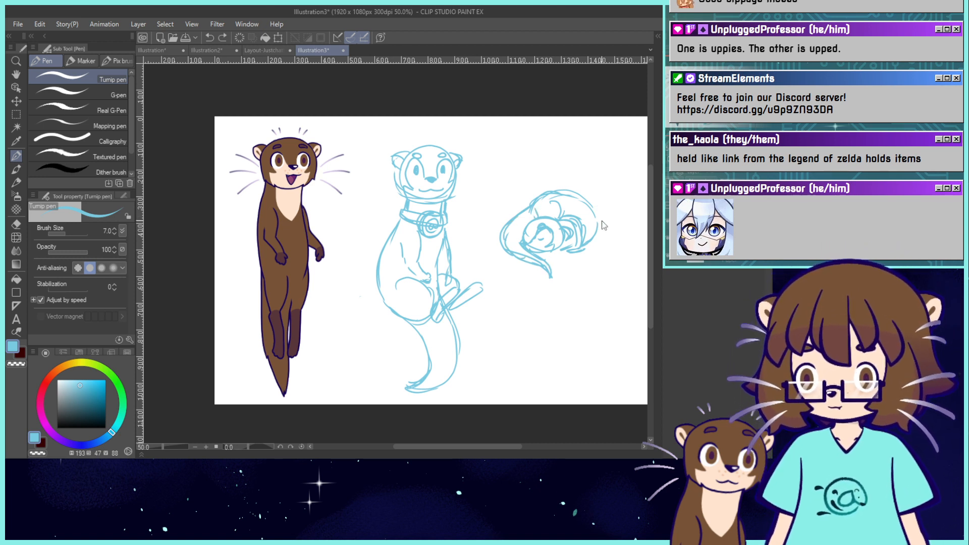
mouse_move(602, 208)
mouse_down()
mouse_move(596, 244)
mouse_move(583, 227)
mouse_move(608, 241)
mouse_up()
key(ctrl+z)
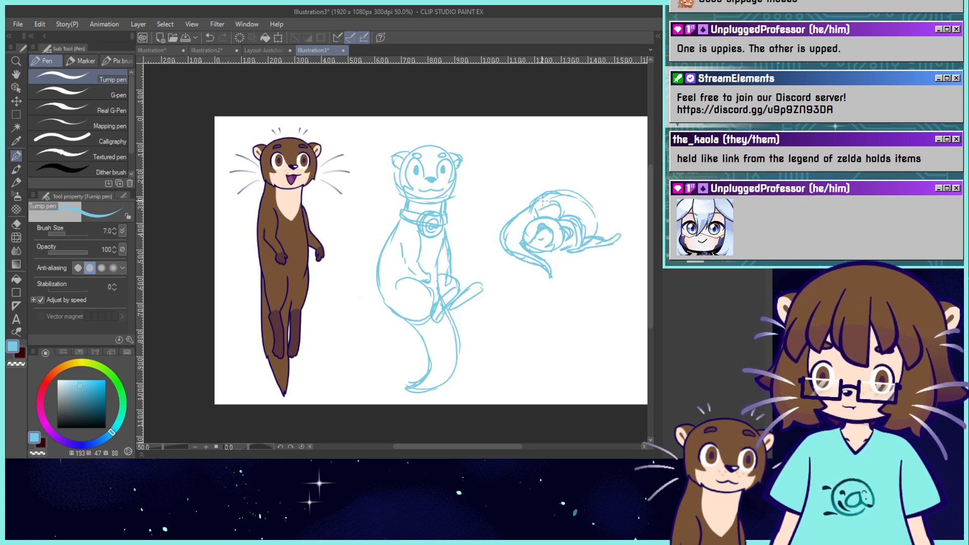
mouse_move(561, 200)
mouse_down()
mouse_move(587, 203)
mouse_move(558, 194)
mouse_up()
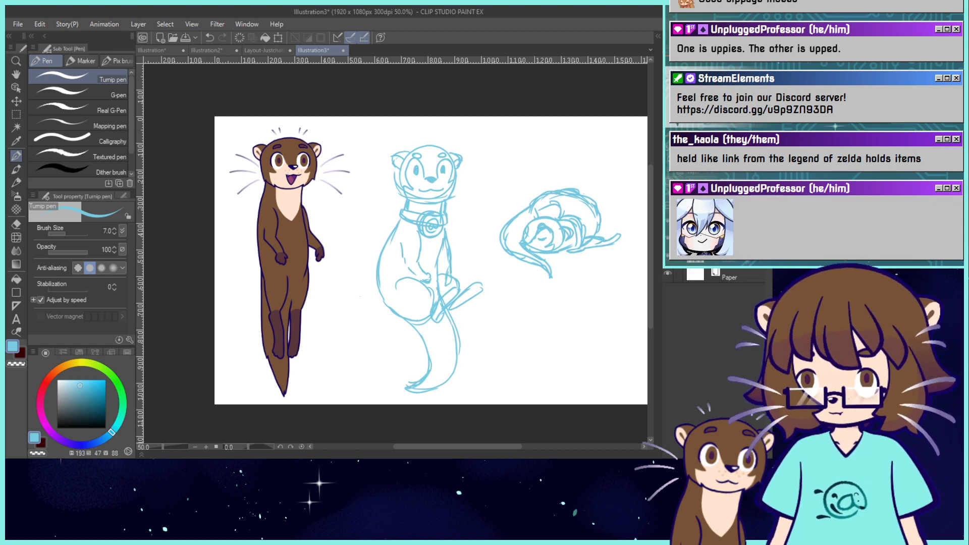
Duplicate the sleeping otter sketch and place the copy directly below the original.
click(18, 113)
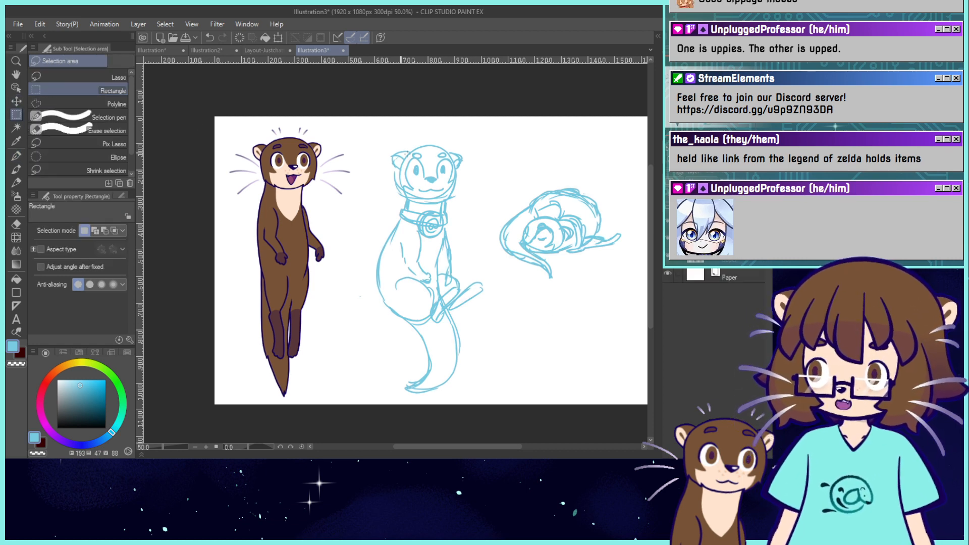
drag(502, 169, 634, 316)
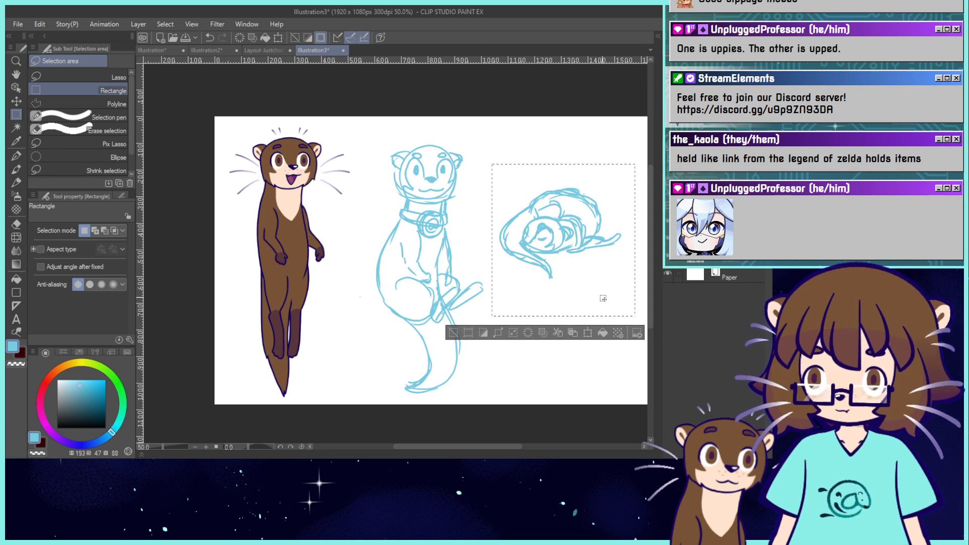
click(587, 332)
drag(595, 271, 594, 380)
click(528, 433)
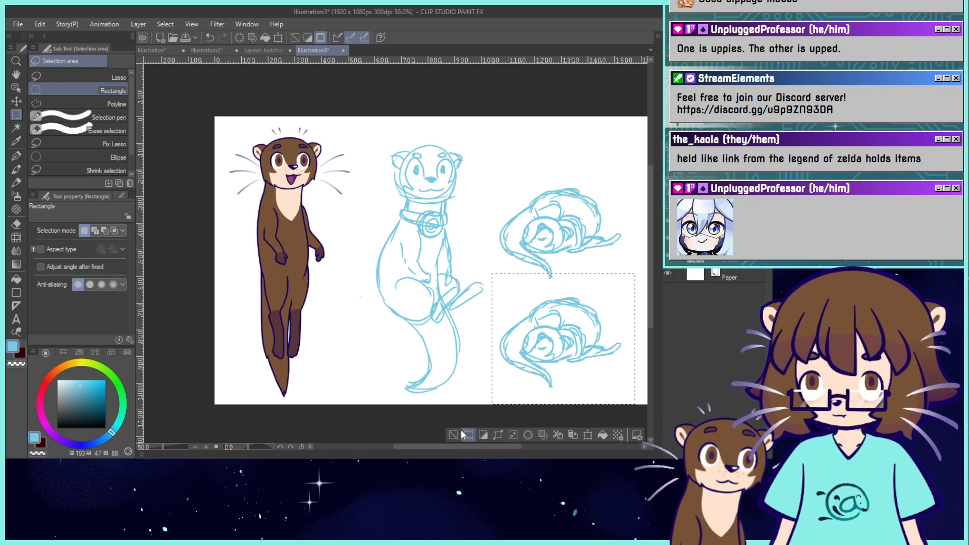
click(587, 433)
key(ctrl+z)
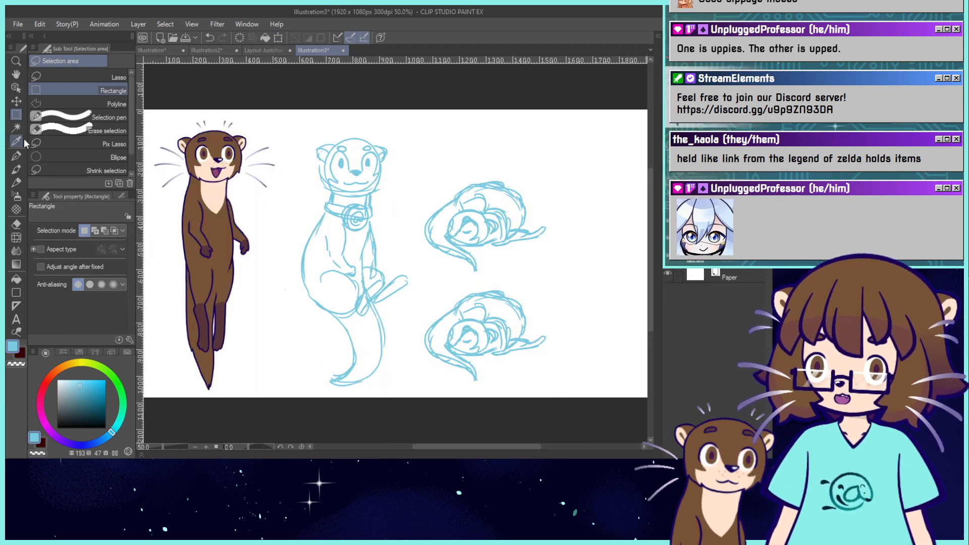
Lasso and delete the head, inner body lines and upper back of the lower otter copy, keeping its tail, rear outline and foot.
click(62, 77)
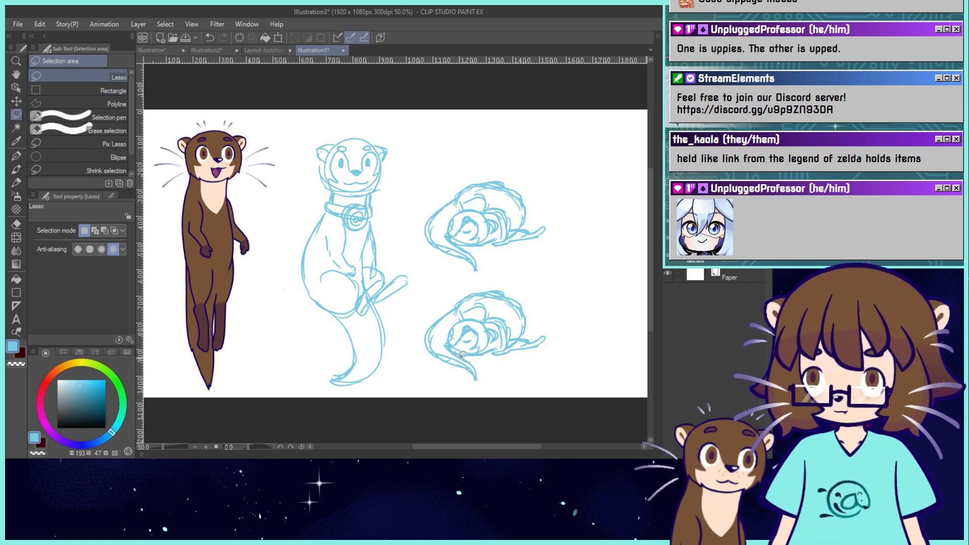
mouse_move(510, 354)
mouse_down()
mouse_move(501, 313)
mouse_move(459, 318)
mouse_move(464, 354)
mouse_up()
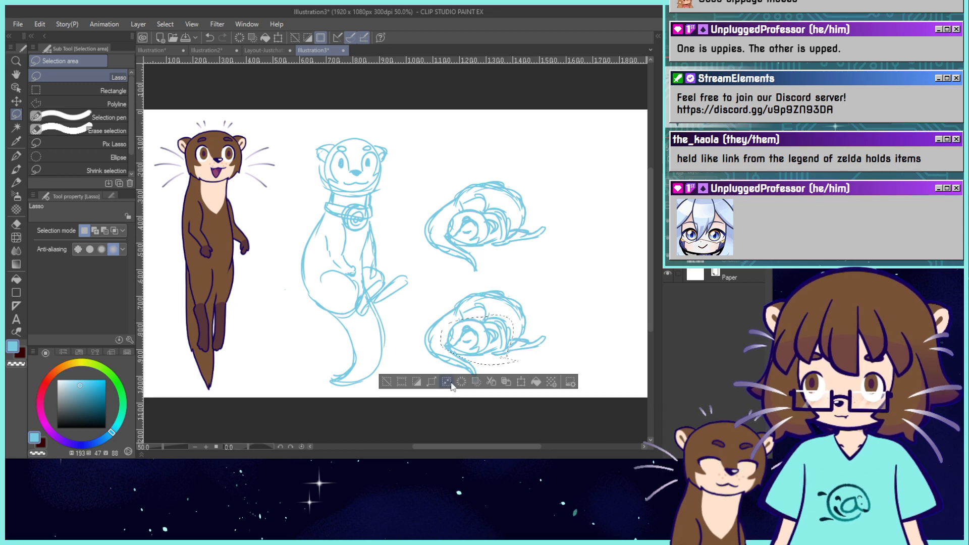
click(461, 381)
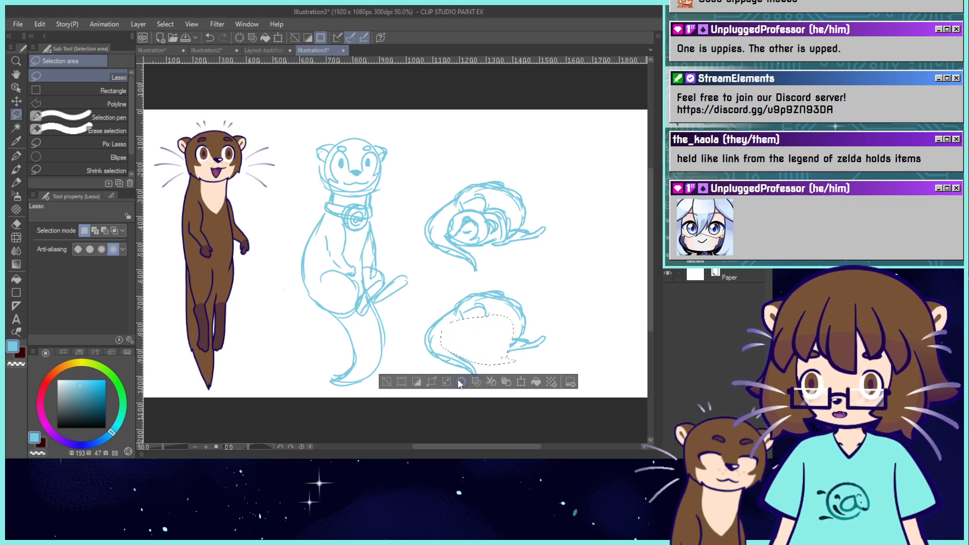
click(387, 381)
drag(503, 315, 504, 327)
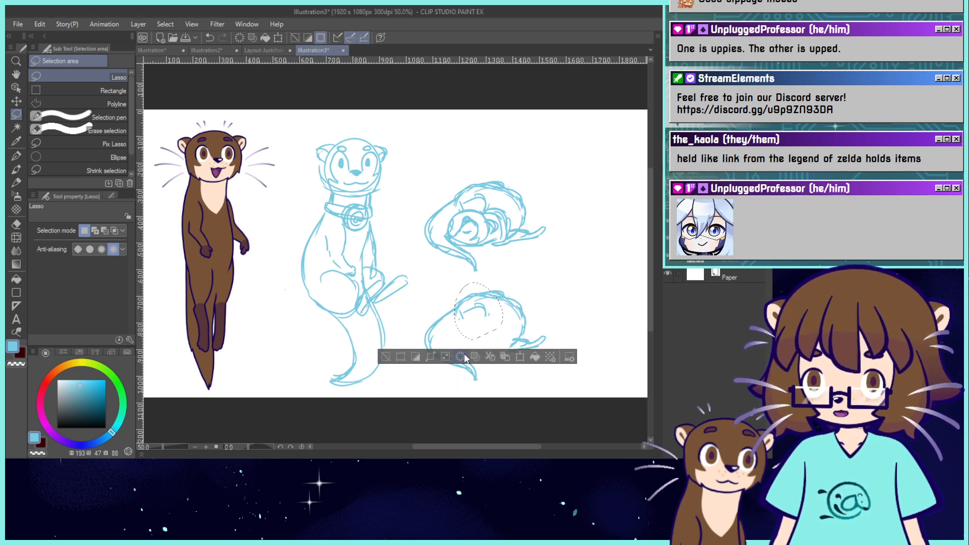
click(459, 357)
click(385, 356)
Sketch a new paw and leg curve inside the lower otter copy, near its foot, with the Turnip pen.
click(16, 156)
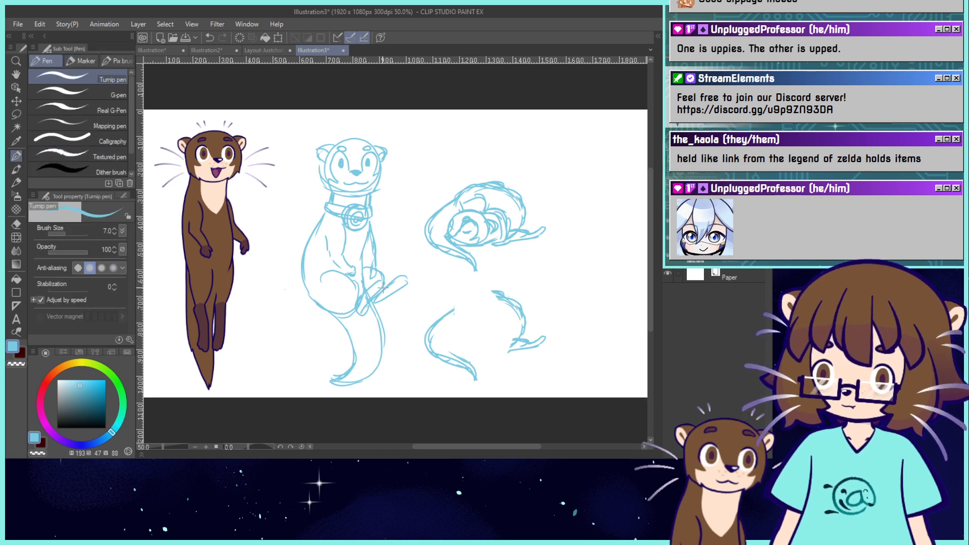
mouse_move(500, 335)
mouse_down()
mouse_move(494, 351)
mouse_move(482, 348)
mouse_move(502, 356)
mouse_up()
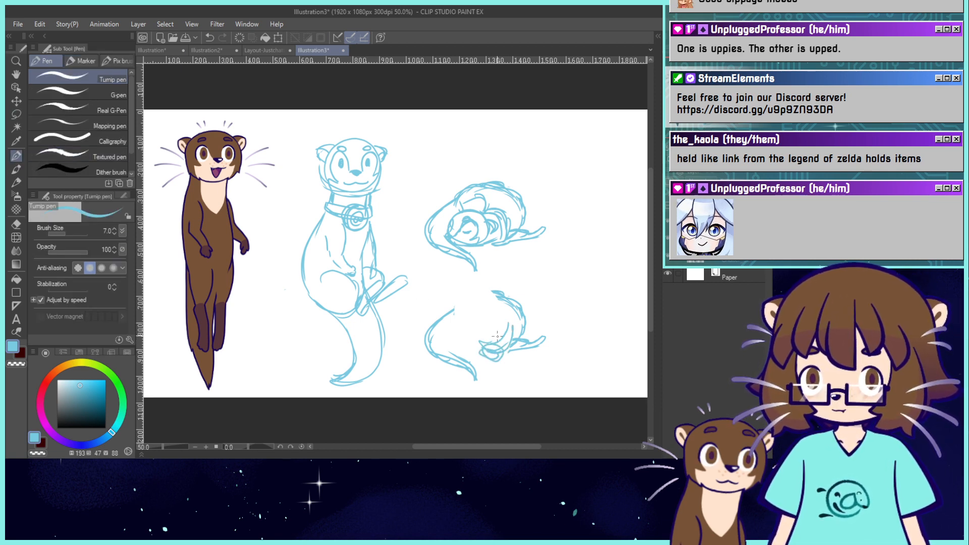
Sketch the head, closed-eye face and chest outline of the lower curled otter.
mouse_move(502, 290)
mouse_down()
mouse_move(467, 300)
mouse_move(483, 339)
mouse_up()
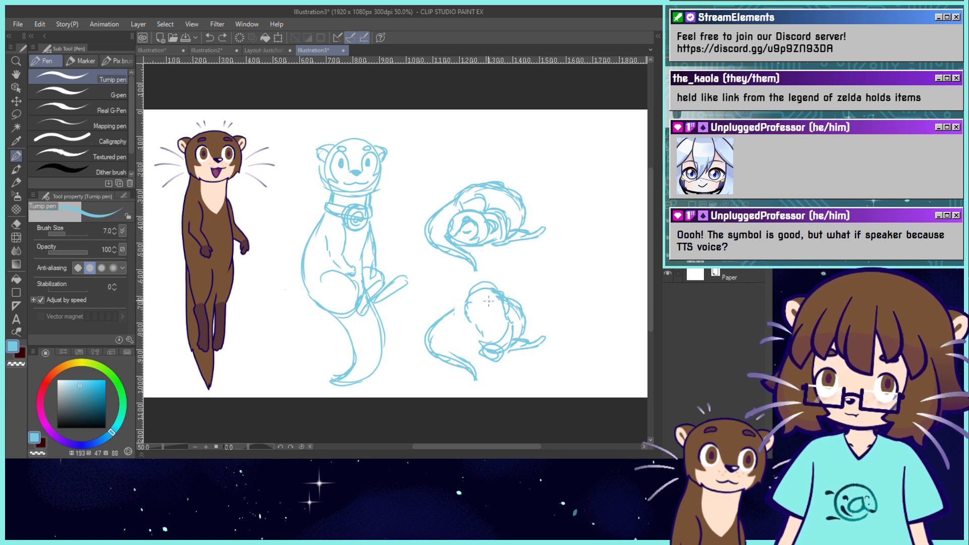
drag(469, 298, 484, 306)
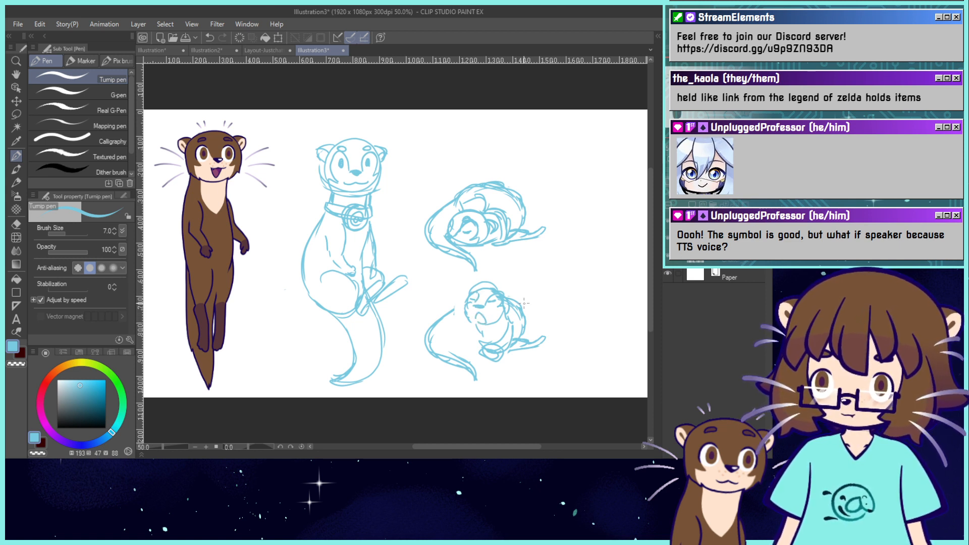
drag(473, 329, 478, 340)
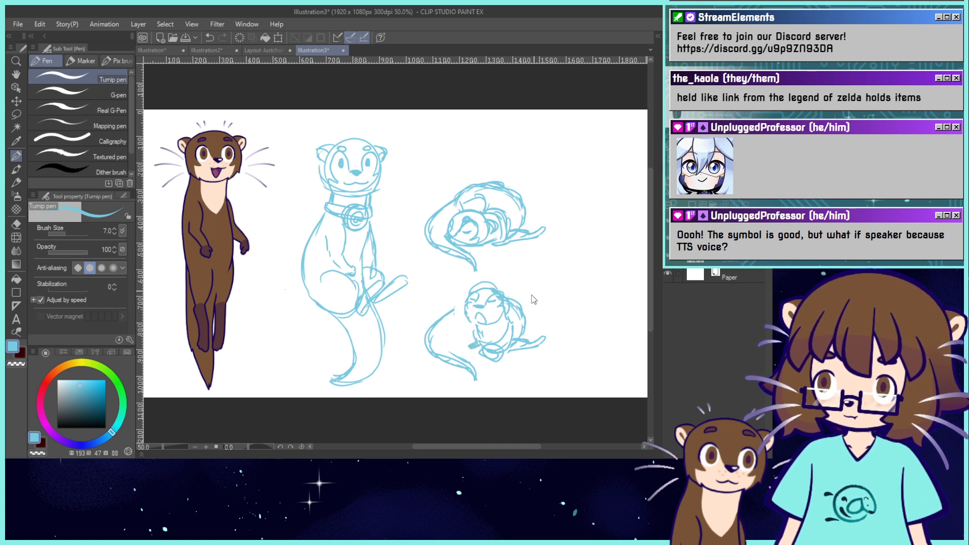
Undo the last strokes on the lower curled otter and redraw its front paws, inner tail line and back contour.
key(ctrl+z)
key(ctrl+z)
drag(476, 334, 482, 353)
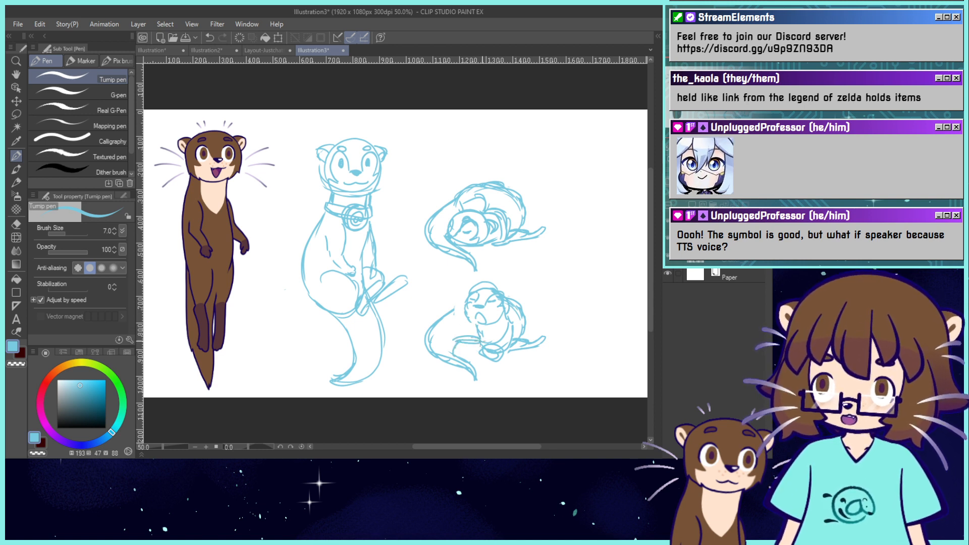
drag(469, 310, 476, 326)
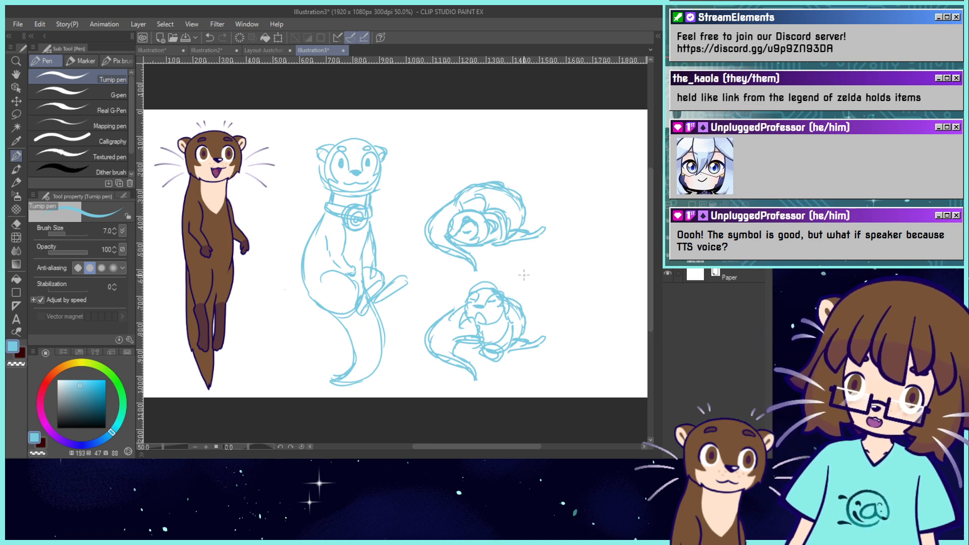
drag(503, 292, 506, 306)
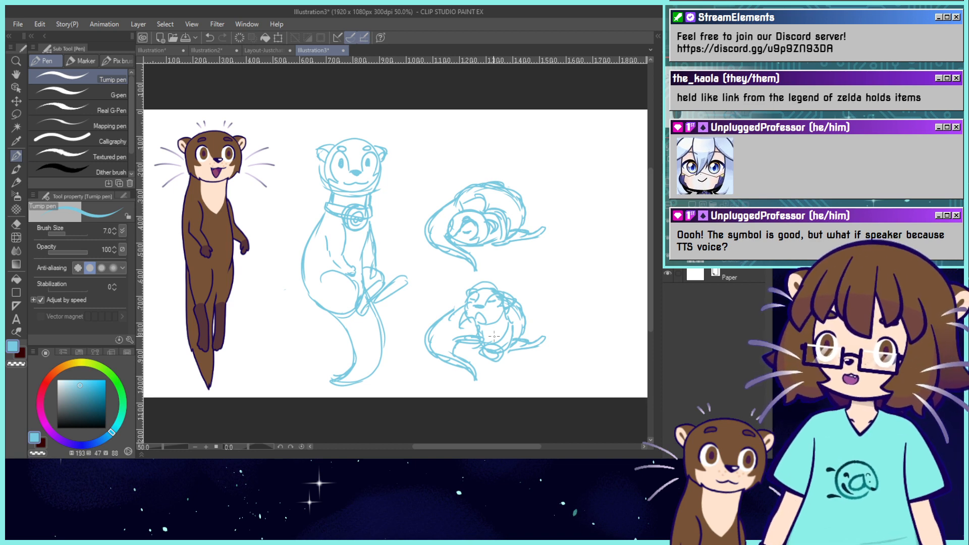
Draw an @ symbol in the blank area at the canvas's upper right and refine the collar of the sitting otter.
mouse_move(577, 158)
mouse_down()
mouse_move(588, 162)
mouse_move(580, 174)
mouse_up()
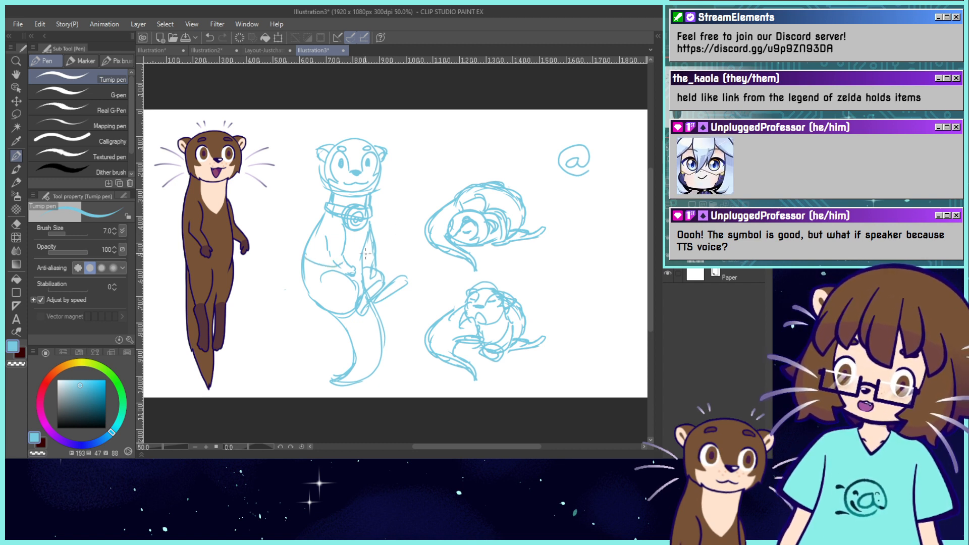
mouse_move(364, 256)
mouse_down()
mouse_move(337, 267)
mouse_move(308, 262)
mouse_up()
key(ctrl+z)
key(ctrl+z)
key(ctrl+z)
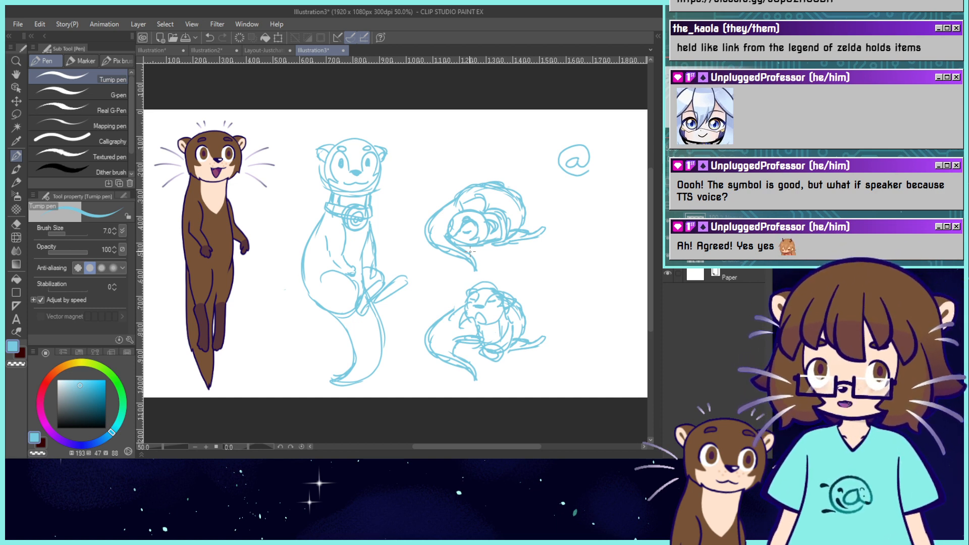
Add short accent strokes above both ears and whiskers on both cheeks of the sitting otter, undoing the bad strokes.
drag(379, 137, 391, 142)
drag(326, 134, 317, 143)
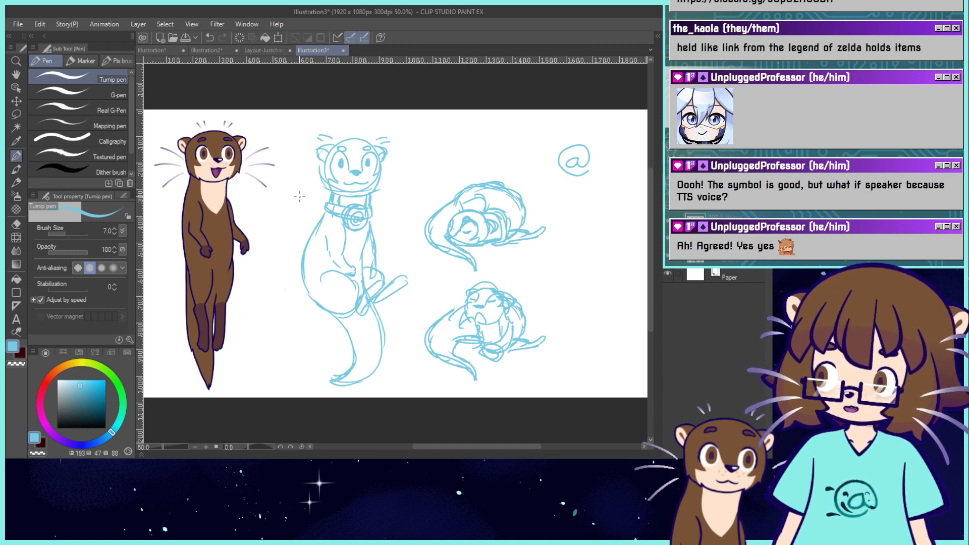
mouse_move(322, 185)
mouse_down()
mouse_move(299, 195)
mouse_move(319, 181)
mouse_move(325, 189)
mouse_move(321, 171)
mouse_up()
key(ctrl+z)
key(ctrl+z)
drag(292, 180, 325, 188)
drag(387, 166, 408, 165)
mouse_move(388, 175)
mouse_down()
mouse_move(413, 173)
mouse_move(404, 197)
mouse_up()
key(ctrl+z)
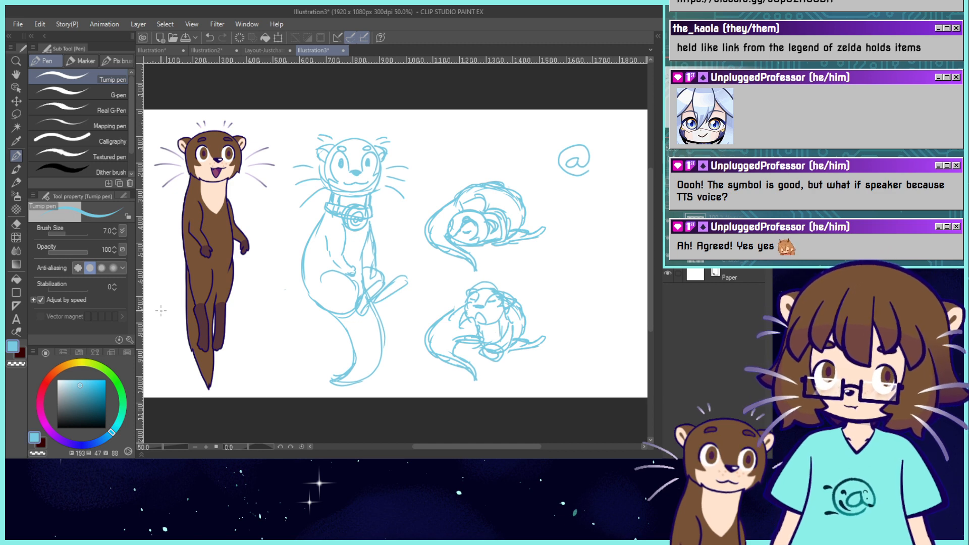
key(m)
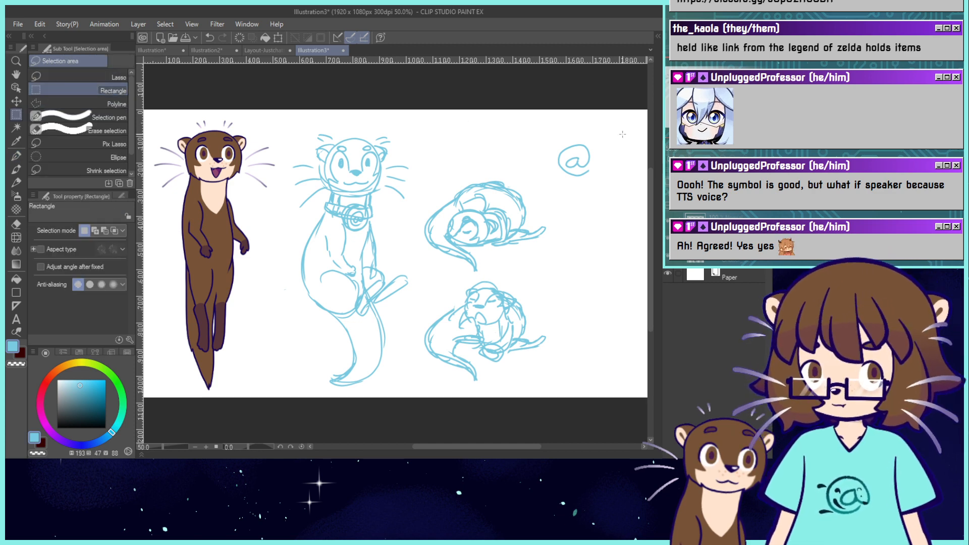
drag(625, 133, 585, 179)
drag(436, 289, 494, 373)
key(ctrl+z)
drag(407, 403, 647, 111)
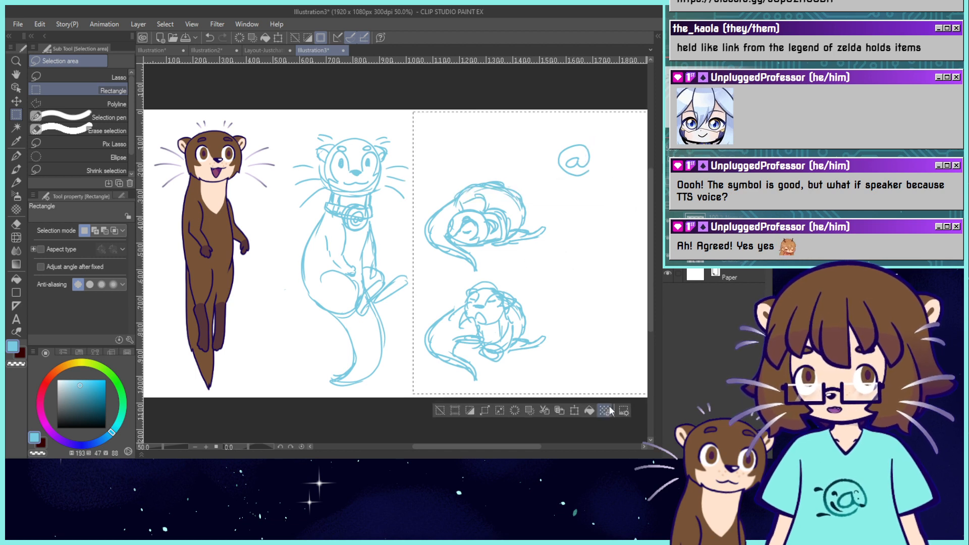
click(608, 407)
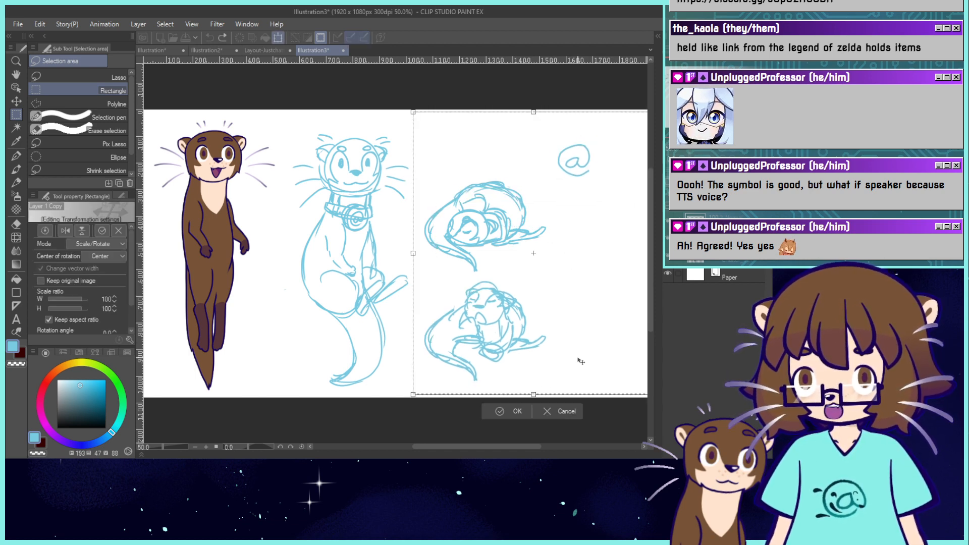
click(499, 411)
click(441, 406)
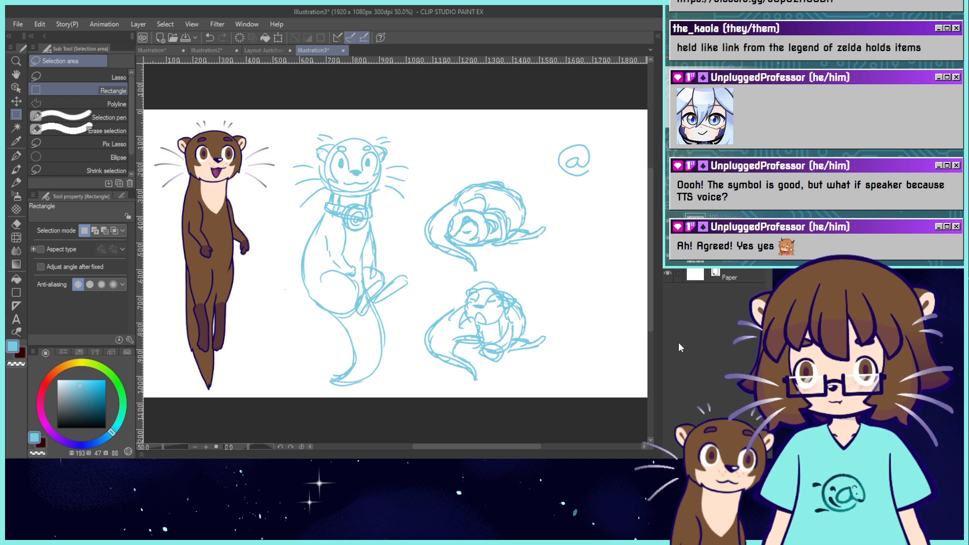
Select both curled otters with the @ symbol and shift them up and to the right on the canvas.
mouse_move(623, 130)
mouse_down()
mouse_move(560, 198)
mouse_move(418, 407)
mouse_up()
click(564, 401)
drag(565, 347, 605, 323)
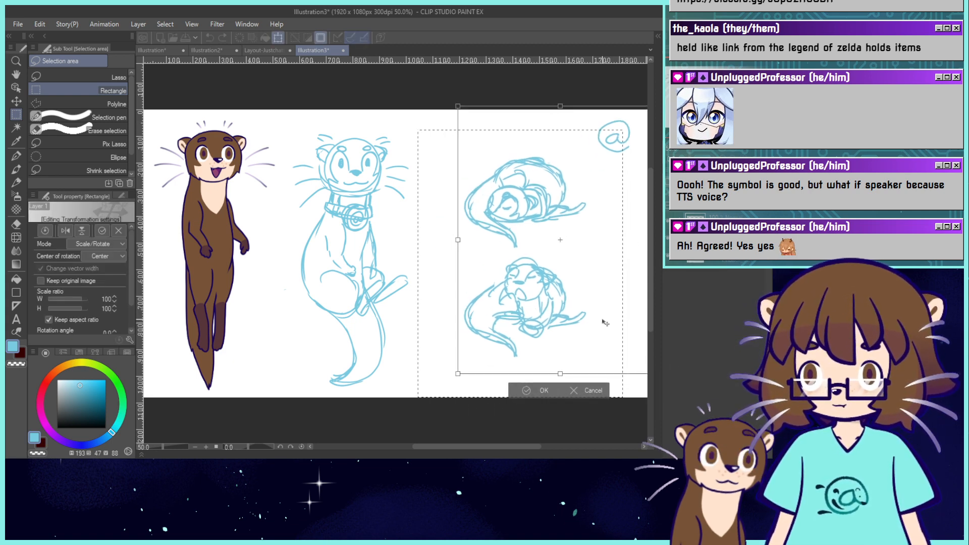
key(Return)
key(ctrl+d)
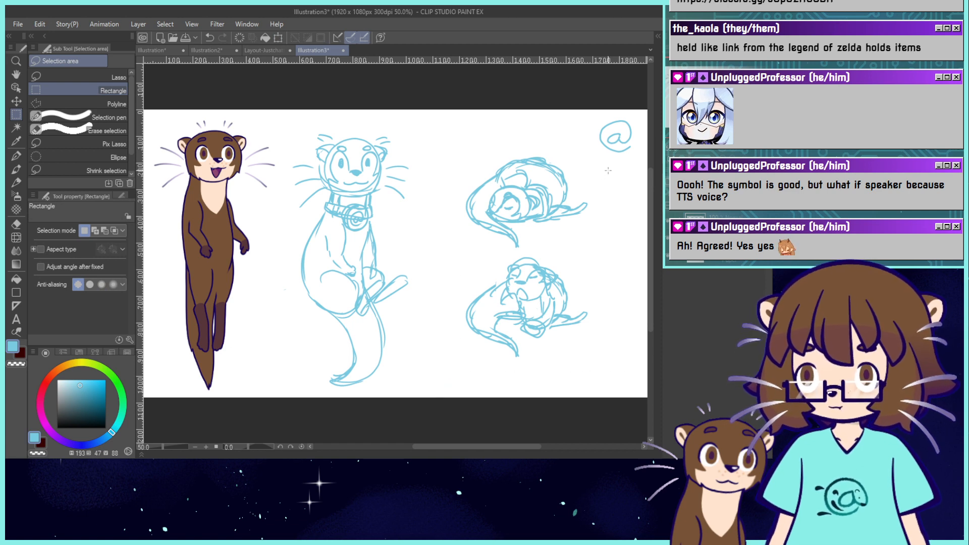
Select only the two curled otters, scale them up to 123% and reposition them between the sitting otter and the @ symbol.
mouse_move(612, 166)
mouse_down()
mouse_move(460, 332)
mouse_move(434, 393)
mouse_up()
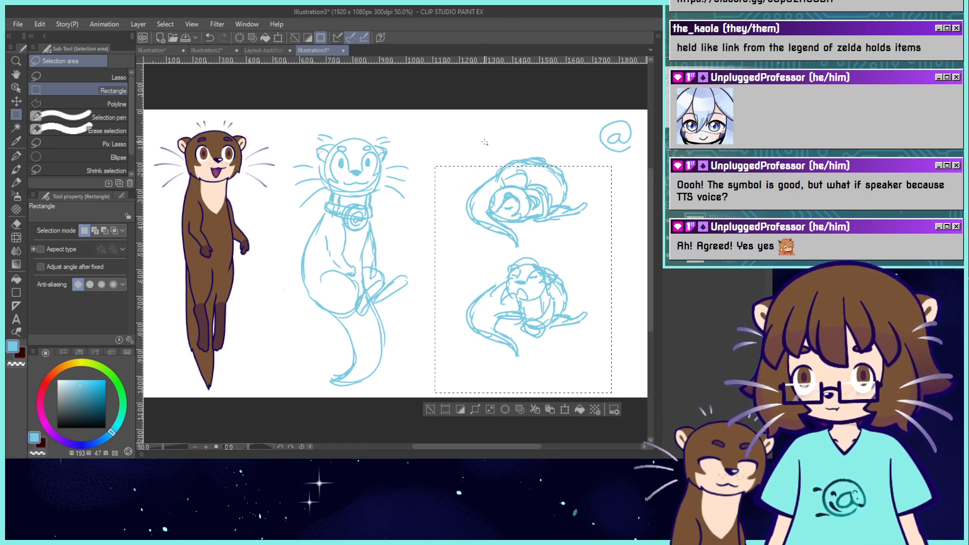
drag(484, 142, 578, 235)
click(565, 409)
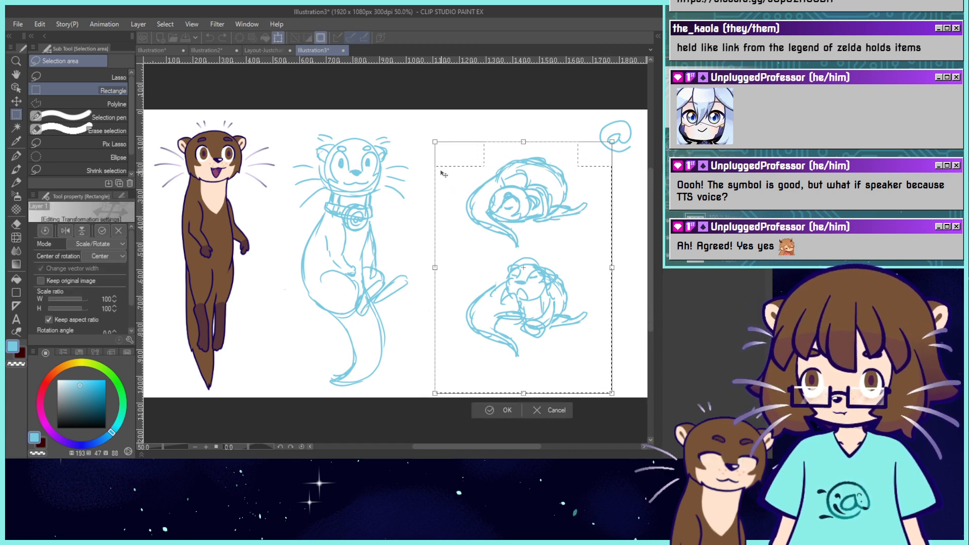
drag(435, 142, 409, 103)
drag(550, 230, 549, 246)
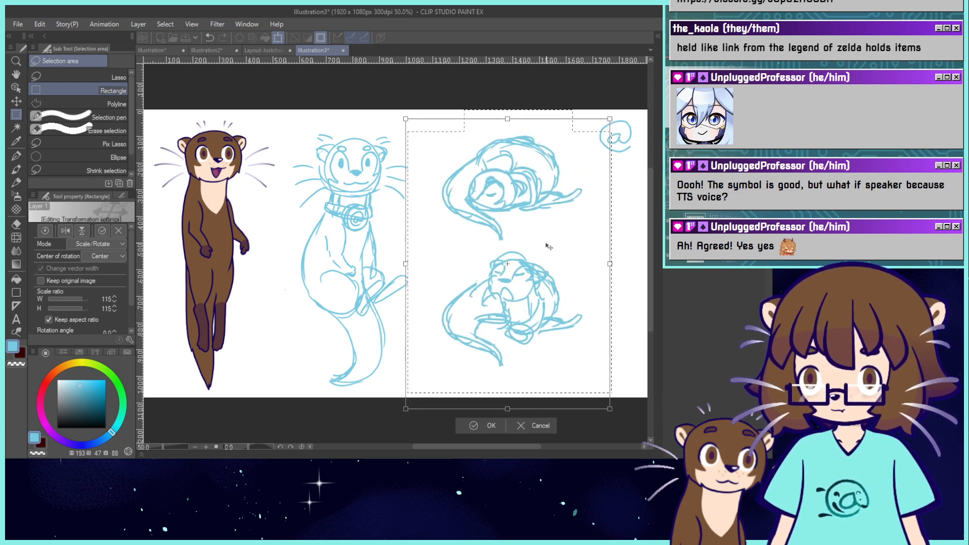
drag(415, 126, 400, 105)
drag(547, 233, 554, 249)
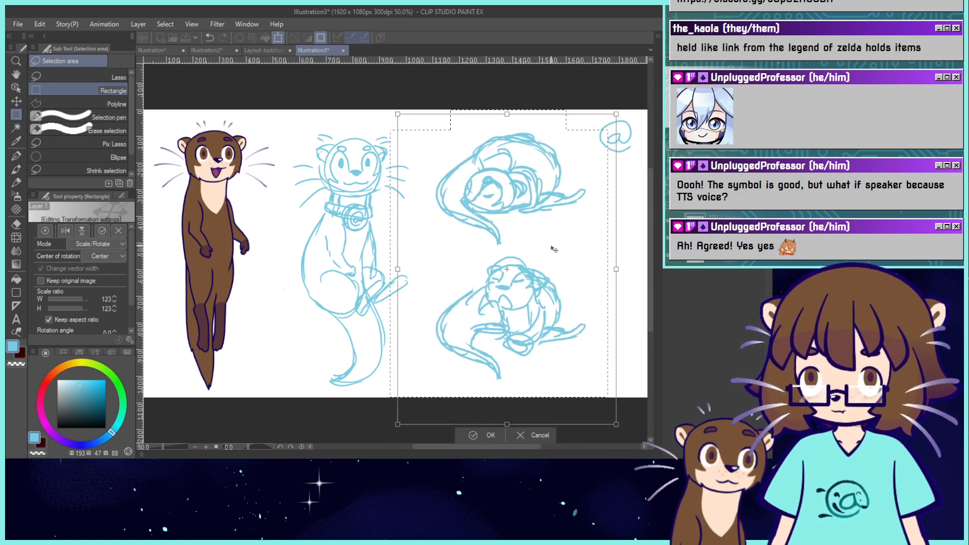
click(472, 434)
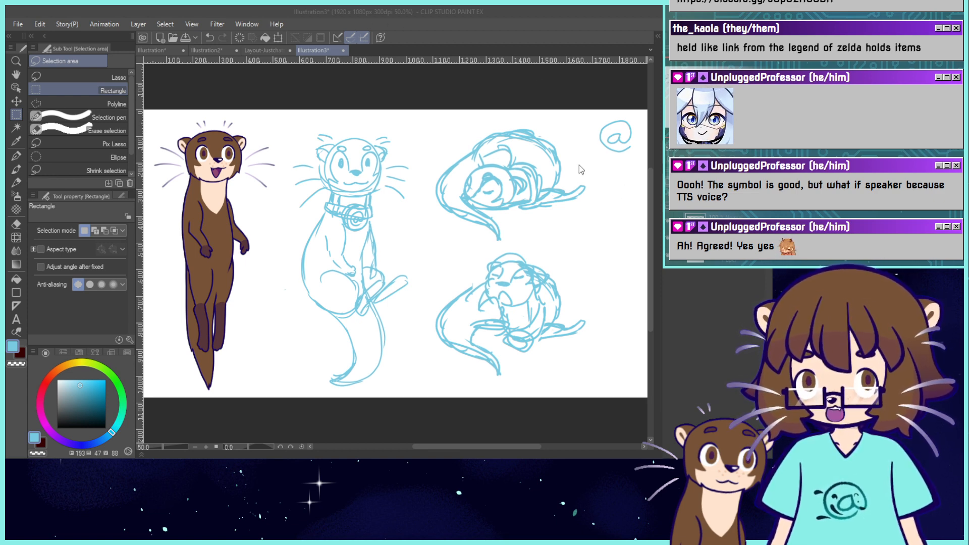
Open the MakeItRain animation and display its timeline.
click(539, 417)
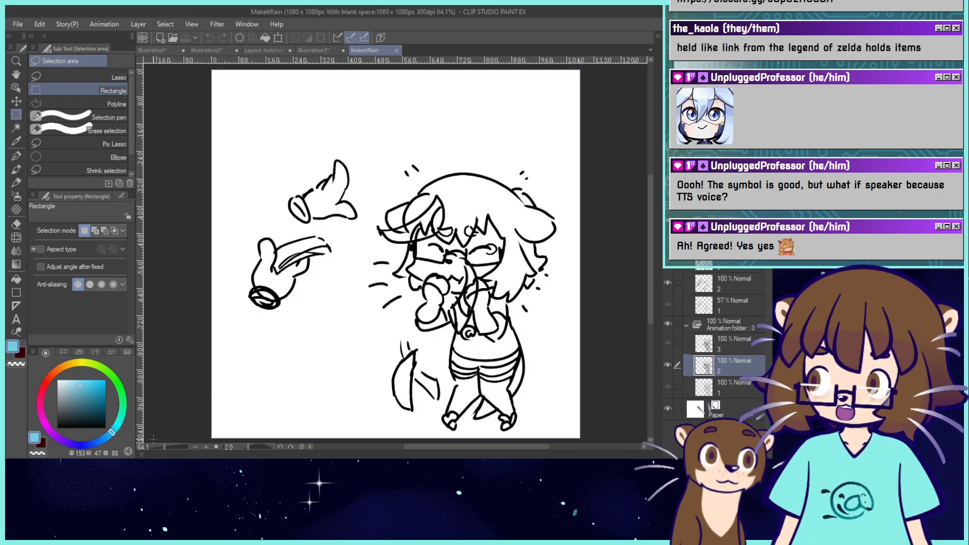
click(142, 454)
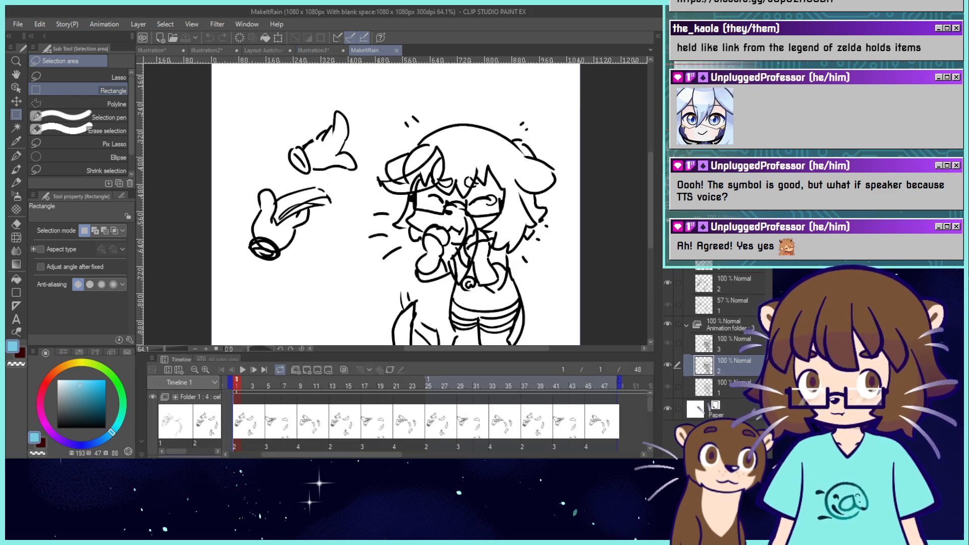
key(ctrl+0)
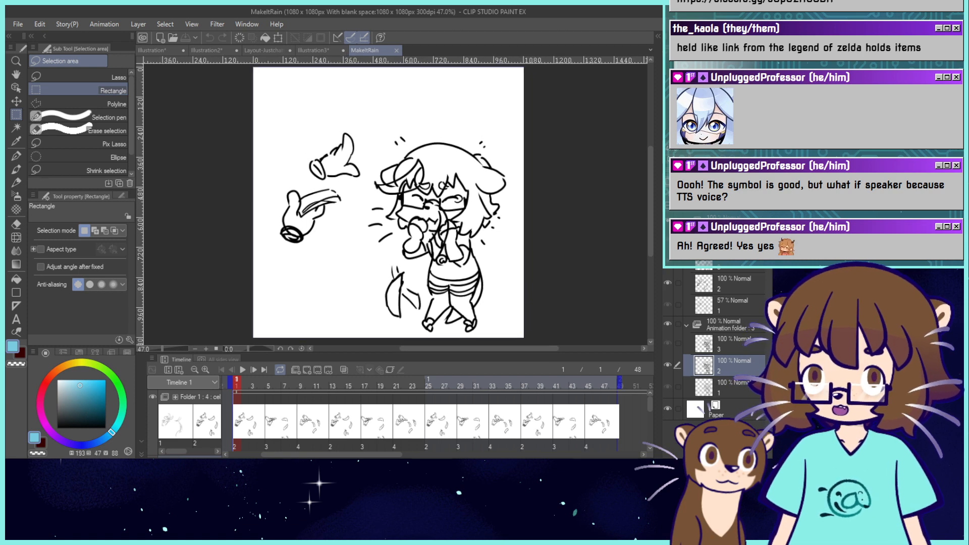
Play back the MakeItRain animation, check its last frame, replay it and stop playback.
click(242, 369)
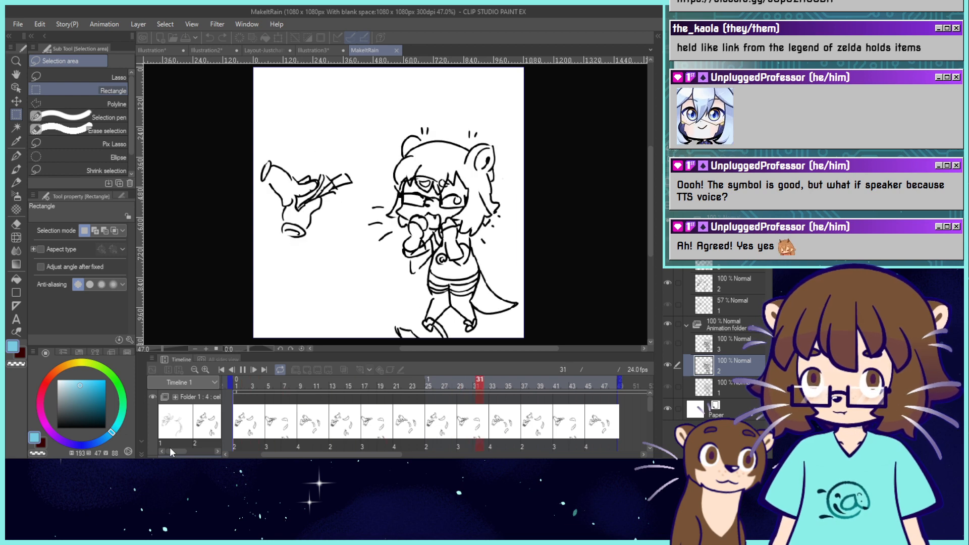
click(242, 369)
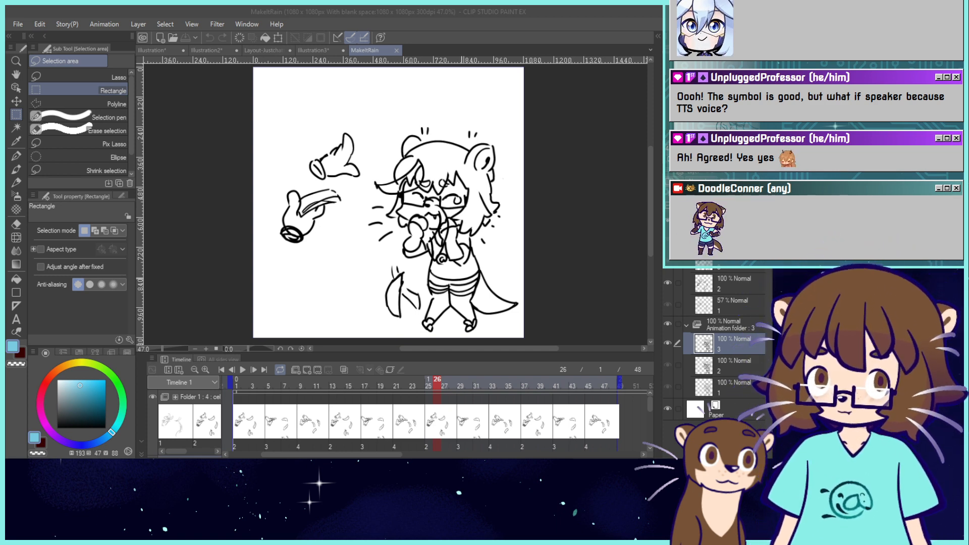
click(613, 385)
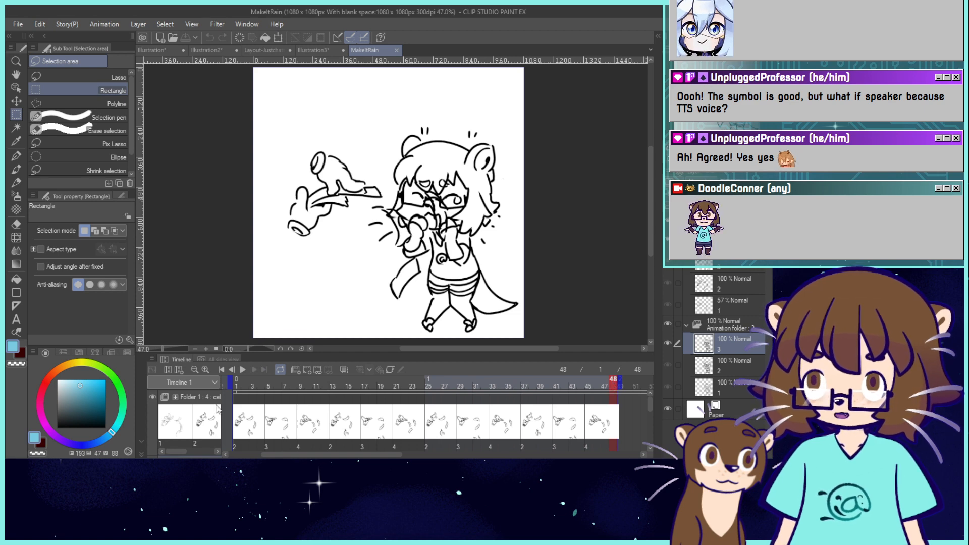
click(241, 370)
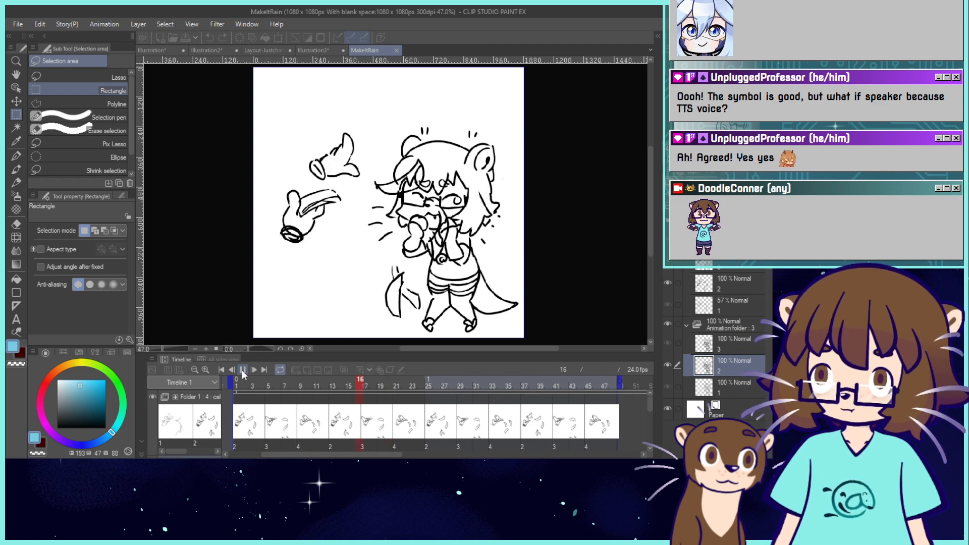
click(242, 371)
Extend the end of the animation timeline to frame 60.
drag(318, 454, 424, 454)
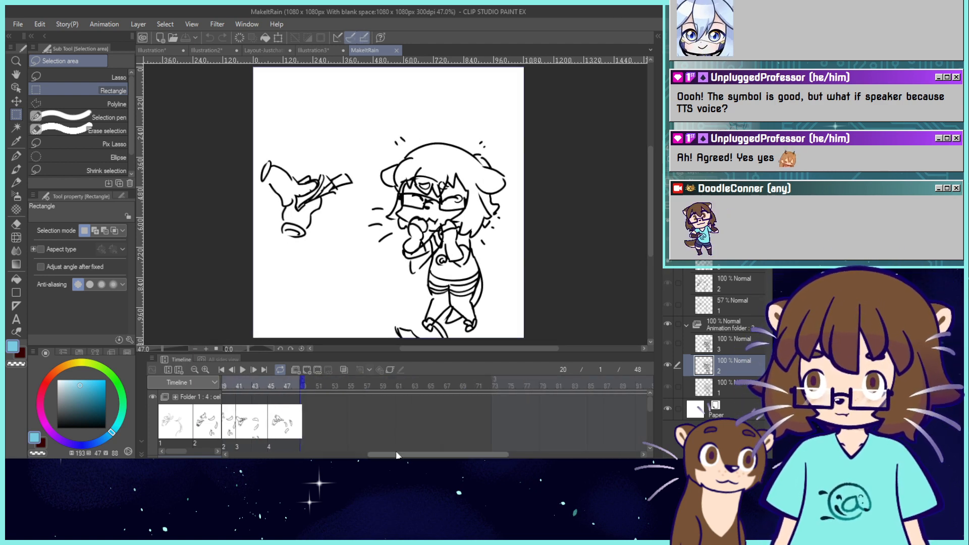
drag(302, 383, 399, 422)
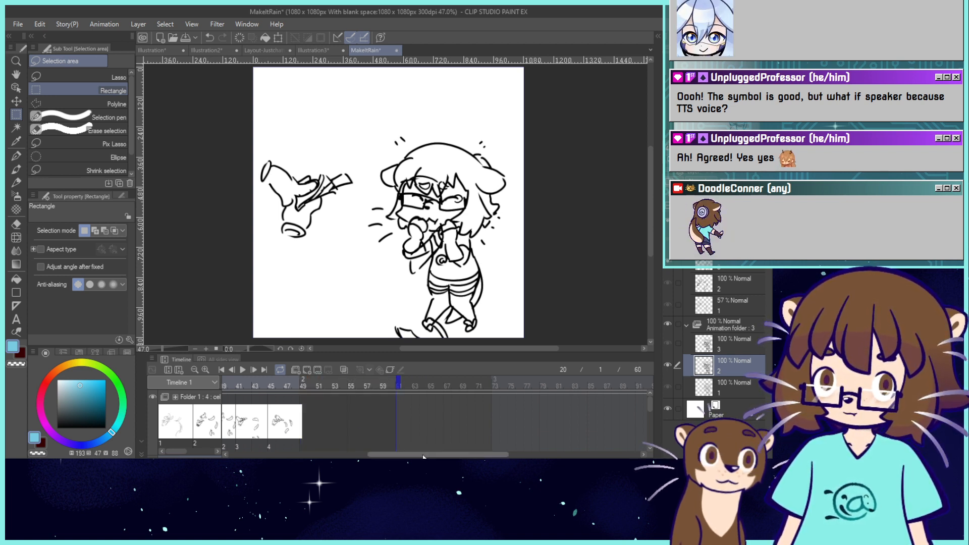
drag(423, 457, 366, 457)
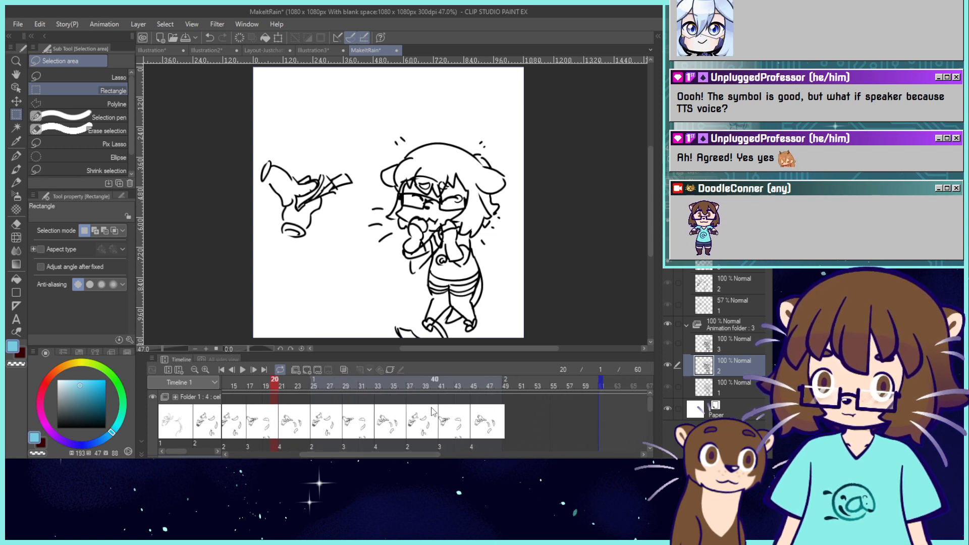
Duplicate the last three cels of the Folder 1 track by copying them and pasting them at frame 49.
scroll(431, 411, down, 2)
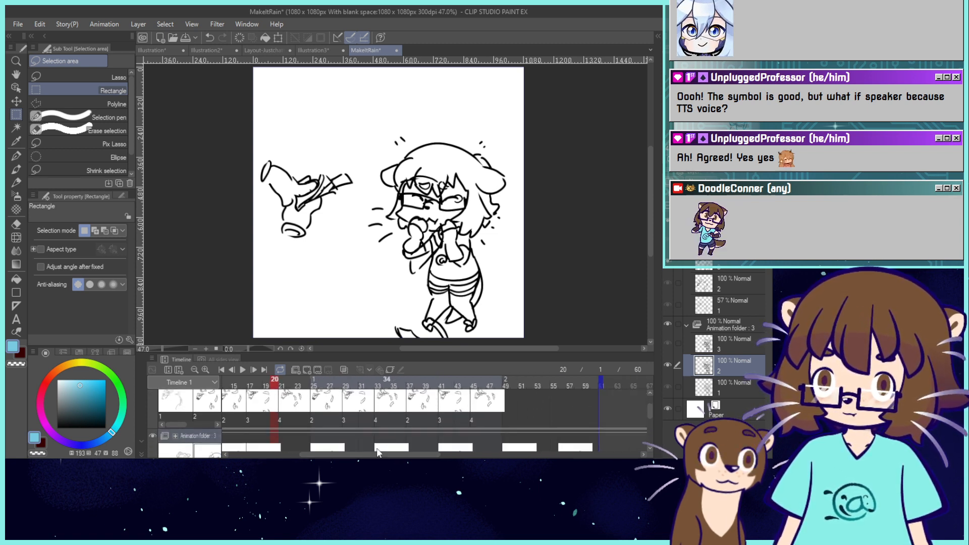
drag(375, 454, 416, 423)
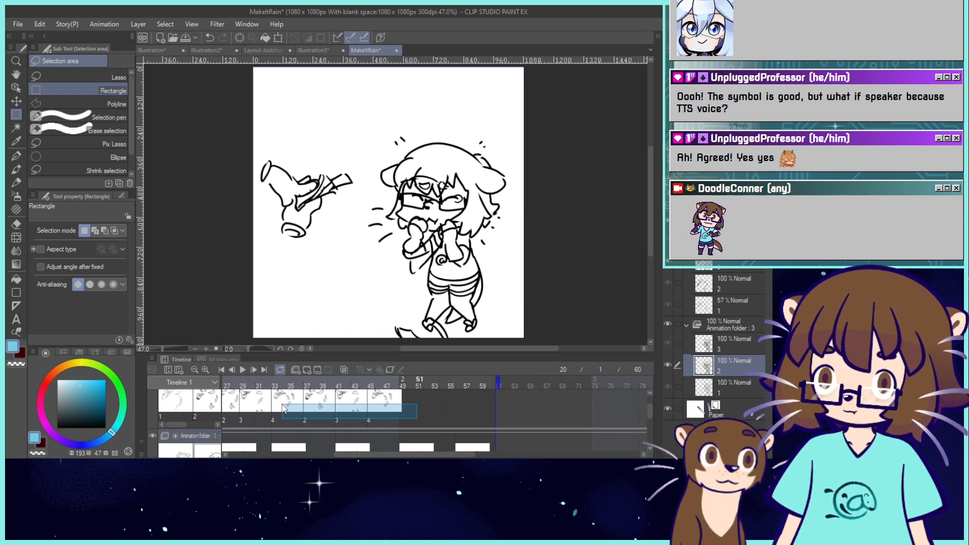
click(299, 406)
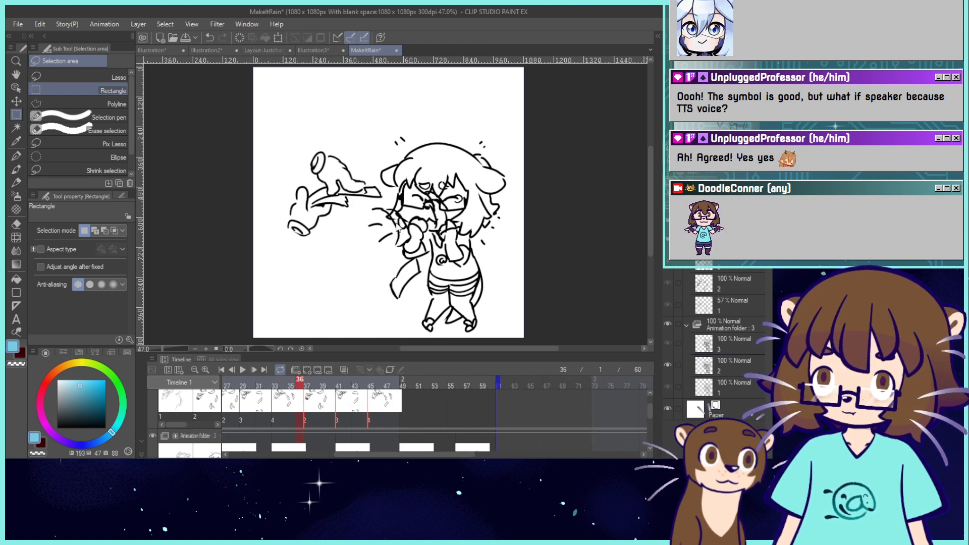
click(404, 407)
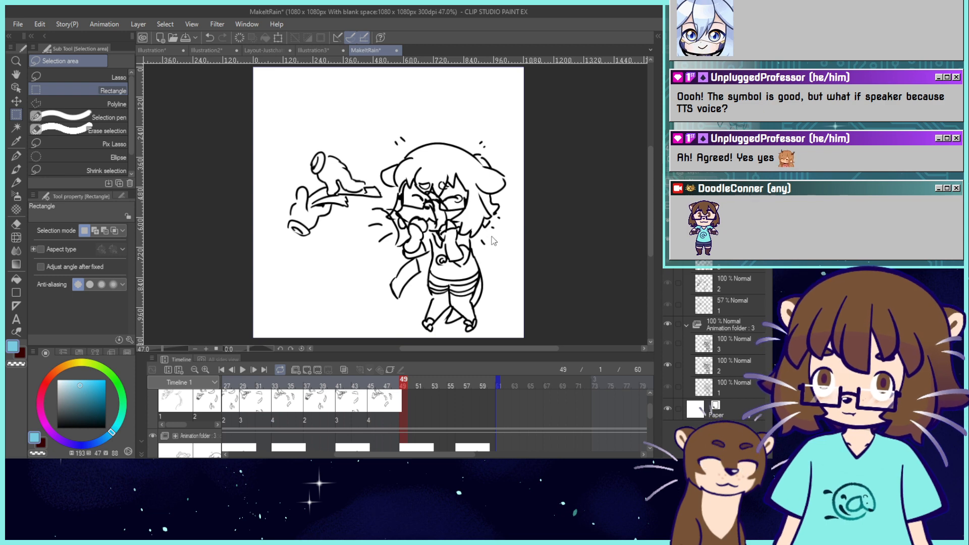
key(ctrl+v)
scroll(447, 347, down, 3)
scroll(475, 436, down, 2)
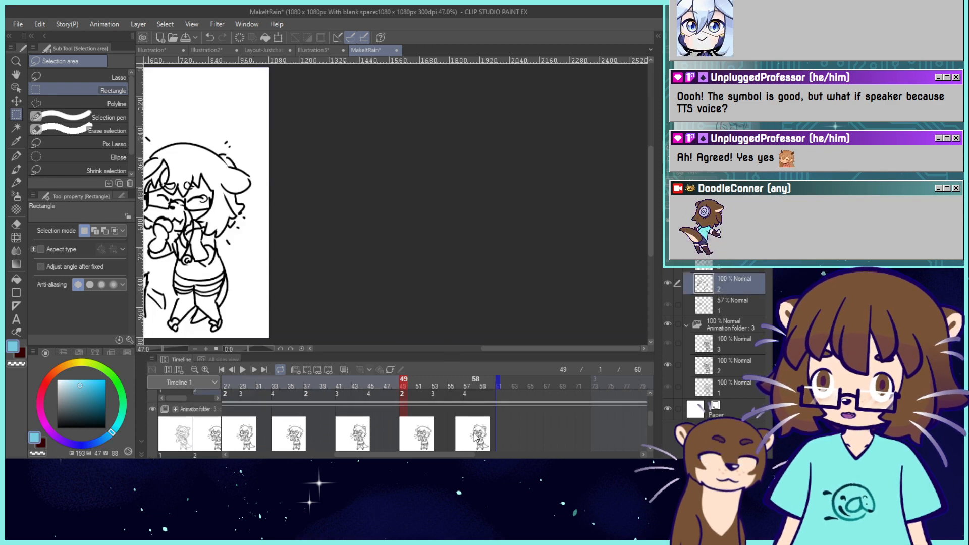
scroll(477, 436, down, 1)
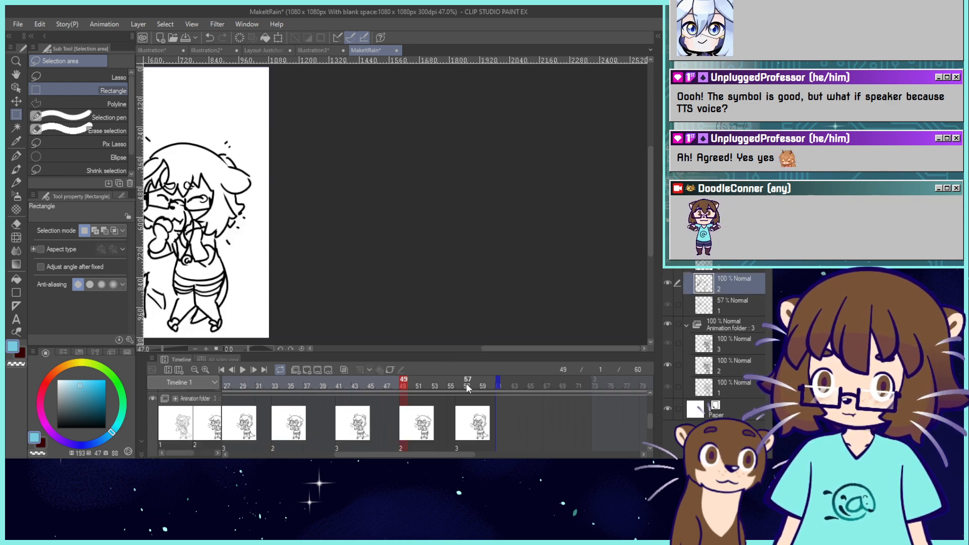
Recentre the canvas, play the extended animation from its first frame and stop playback.
drag(482, 346, 381, 346)
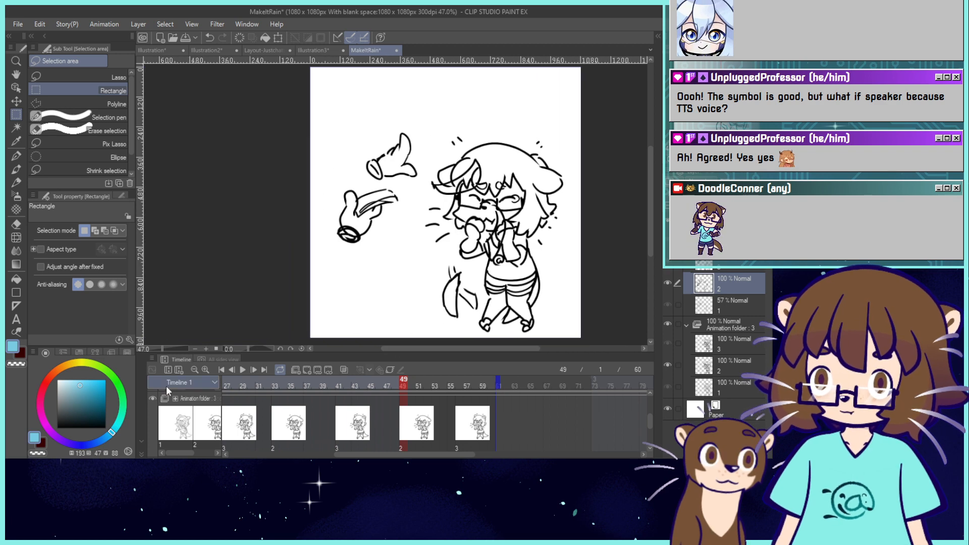
click(221, 370)
click(242, 369)
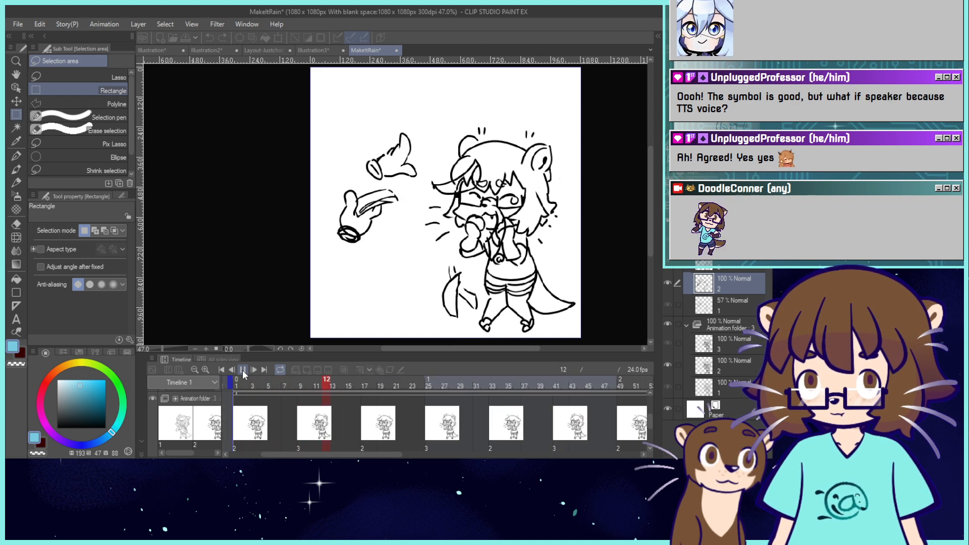
click(242, 371)
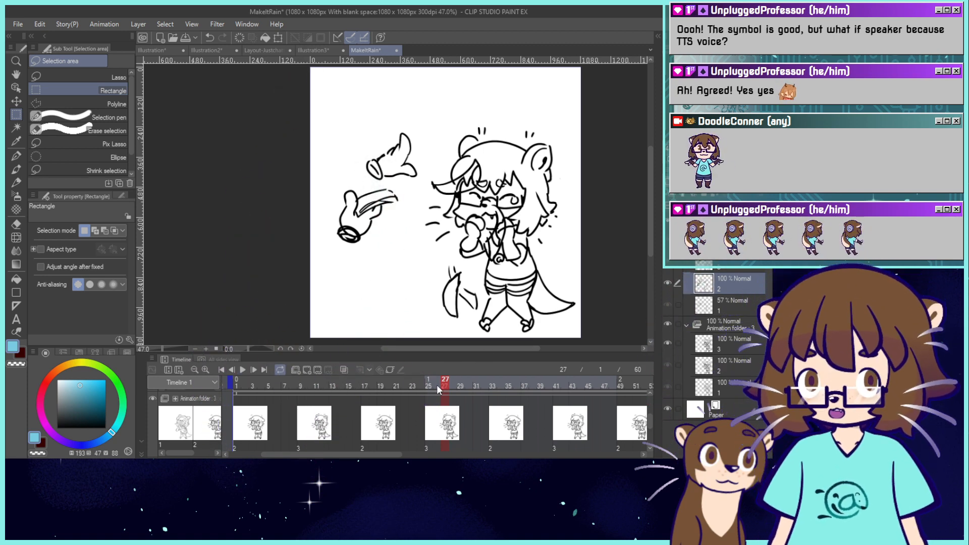
Scrub through the timeline and compare how the cels of the two animation folders line up.
drag(447, 385, 678, 376)
drag(546, 377, 241, 418)
drag(514, 419, 536, 404)
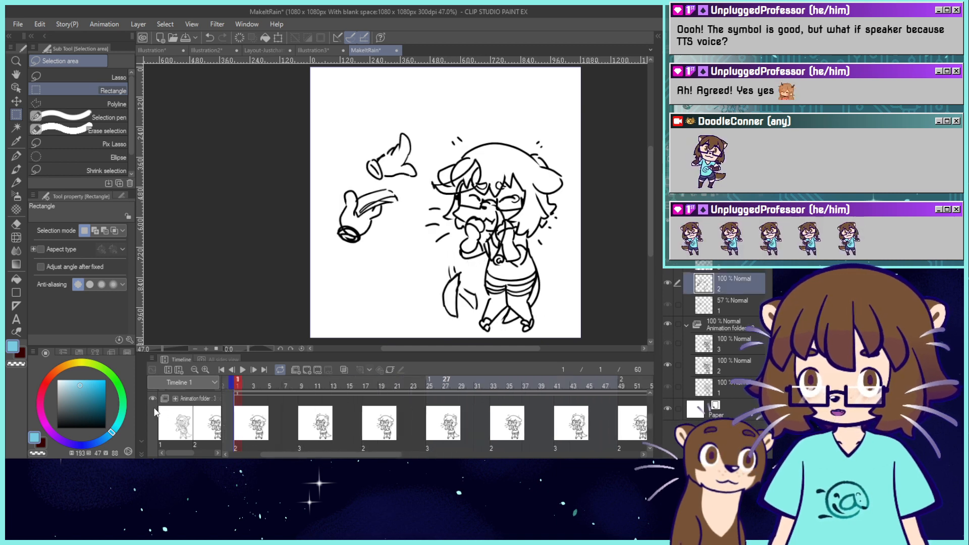
scroll(284, 408, up, 5)
click(437, 408)
drag(436, 402, 410, 441)
scroll(419, 428, down, 1)
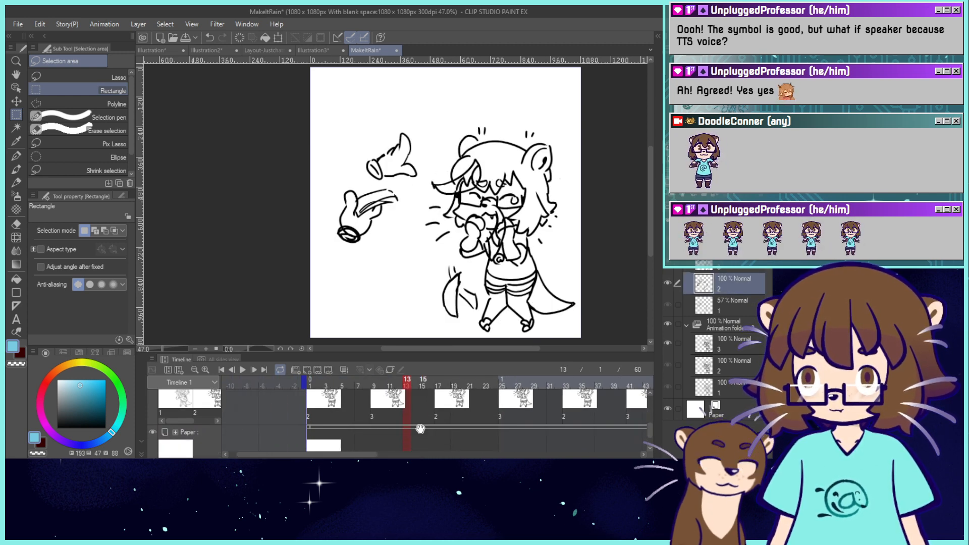
scroll(430, 419, up, 2)
scroll(430, 422, down, 1)
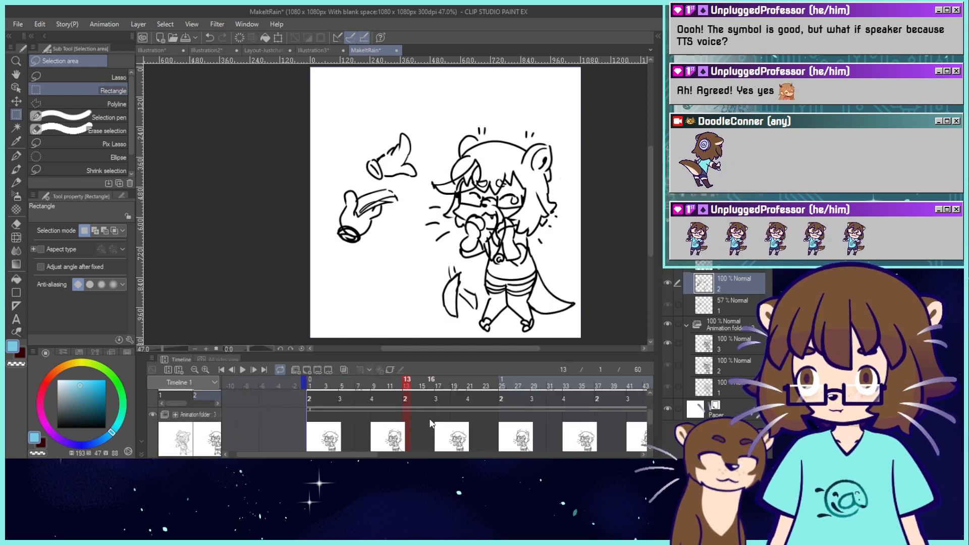
Shorten the animation's end to frame 24 and play the shorter loop from the start.
click(337, 385)
drag(338, 385, 503, 404)
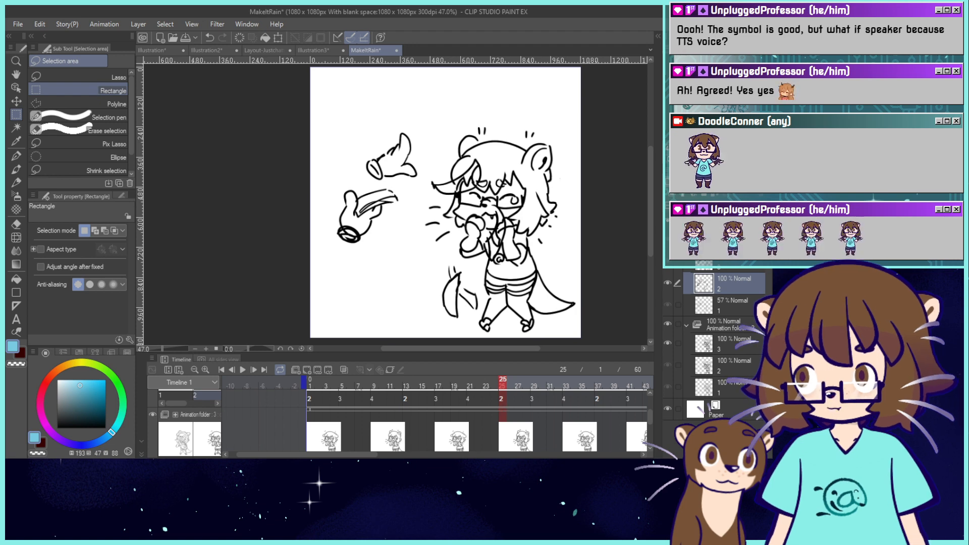
drag(353, 454, 417, 454)
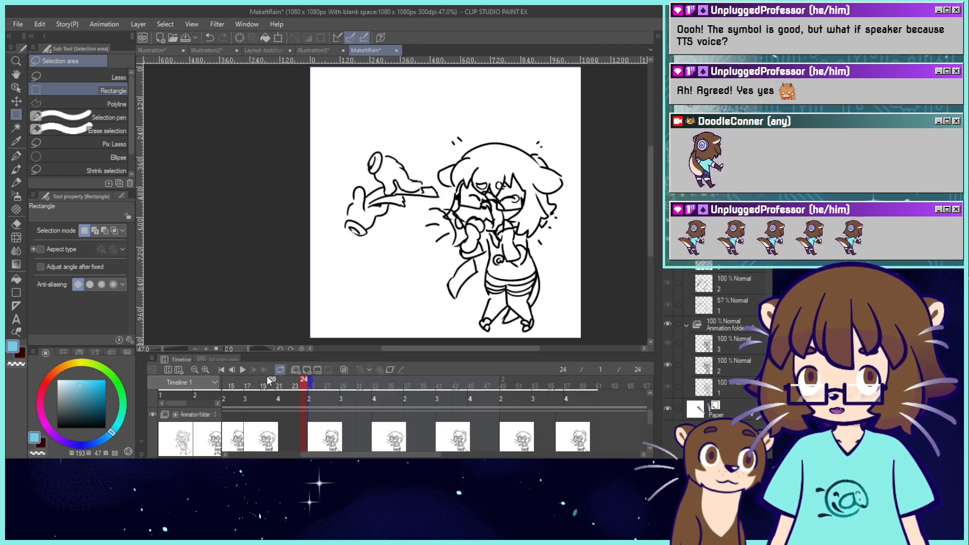
click(222, 372)
click(239, 372)
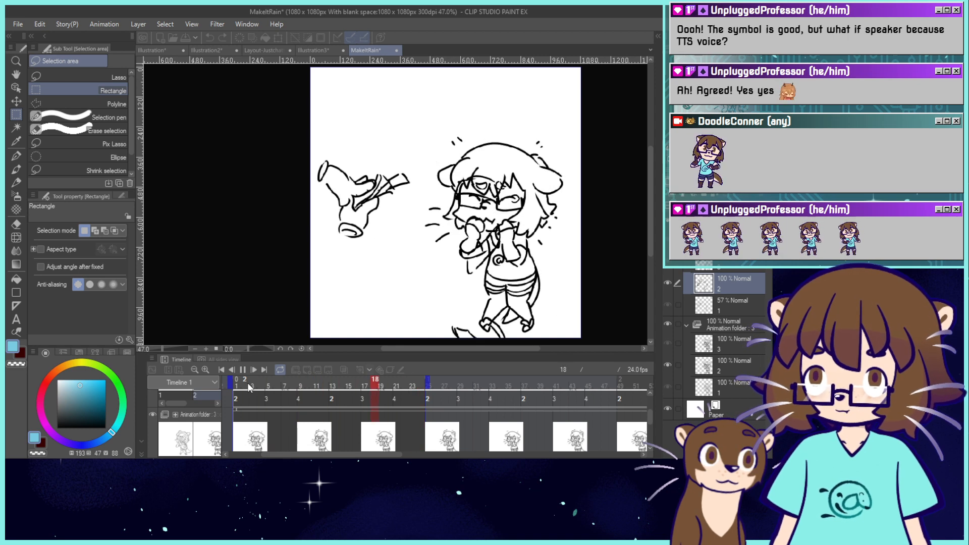
click(243, 371)
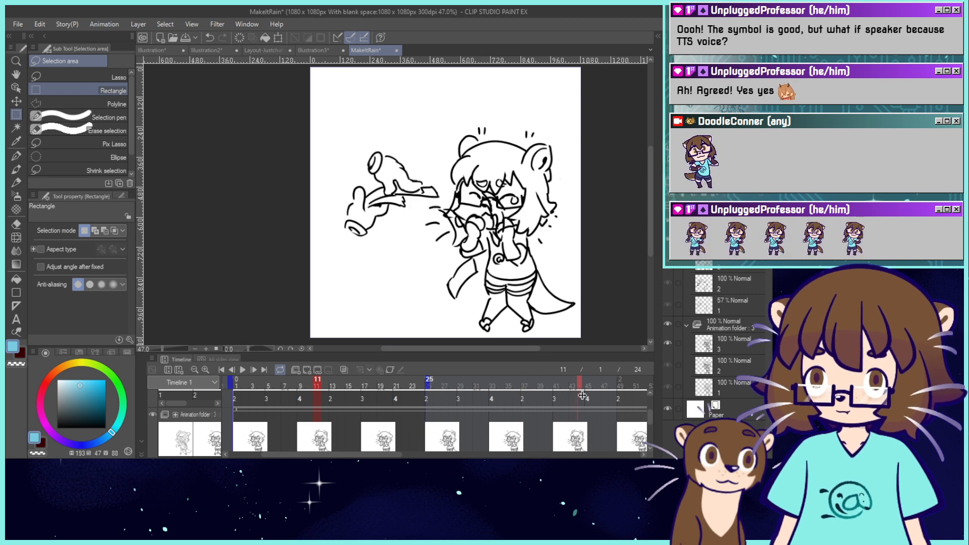
Set the animation's end to frame 48 and play the loop from the first frame.
drag(615, 399, 619, 399)
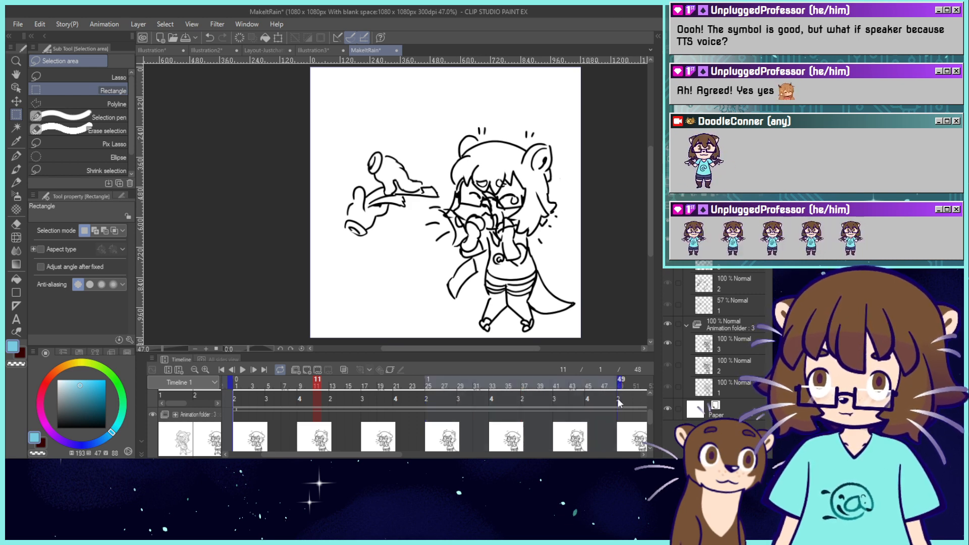
click(221, 370)
click(242, 370)
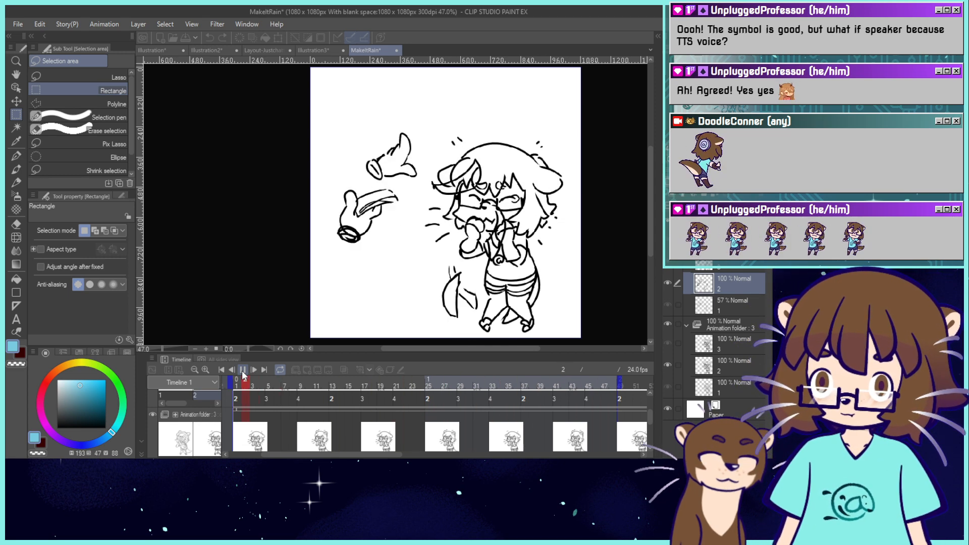
click(242, 370)
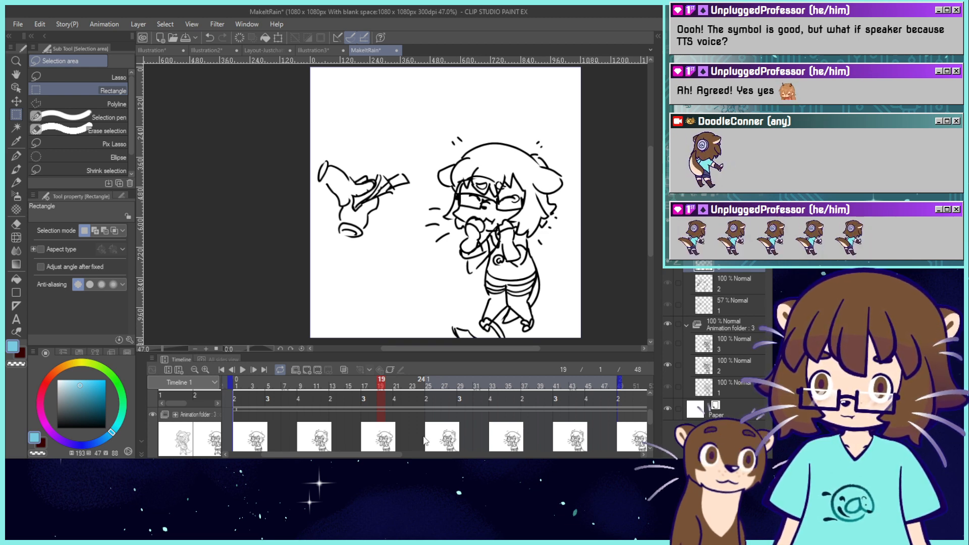
Review the timing of both cel tracks and replay the 48-frame loop.
scroll(424, 441, down, 1)
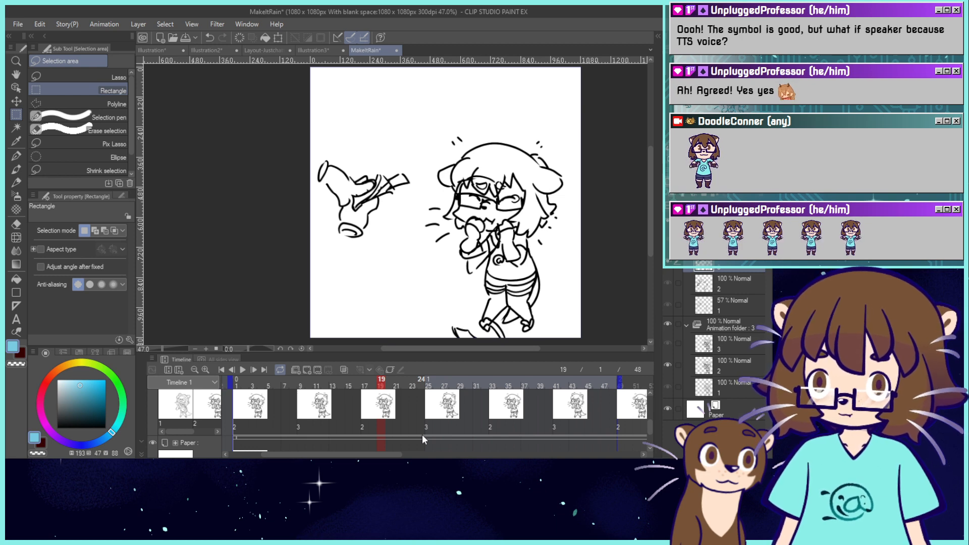
scroll(422, 434, up, 1)
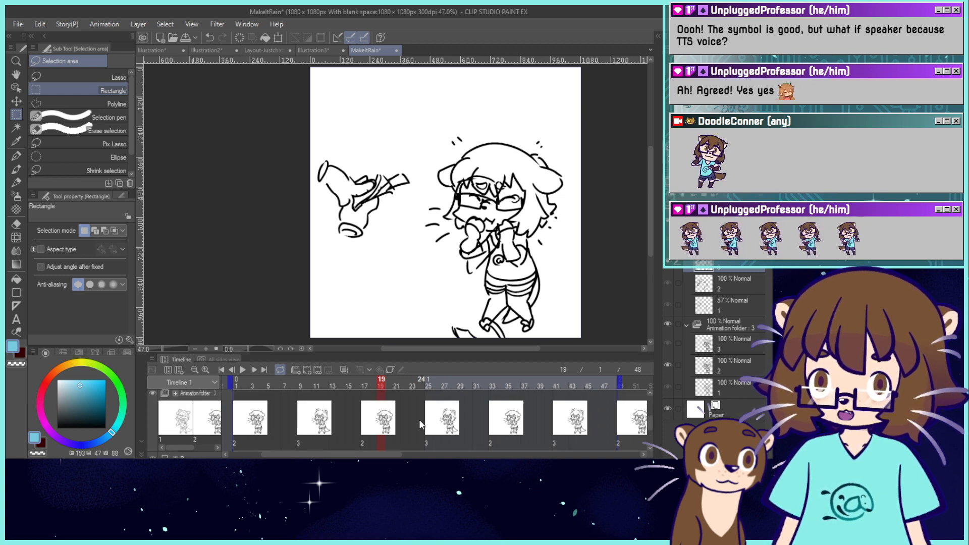
mouse_move(379, 457)
mouse_down()
mouse_move(444, 456)
mouse_move(361, 453)
mouse_move(379, 454)
mouse_up()
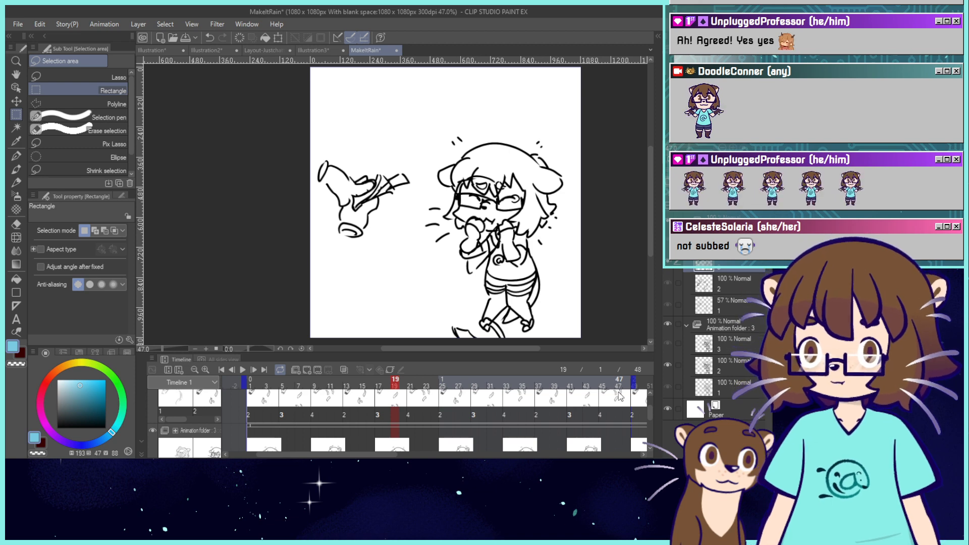
click(242, 371)
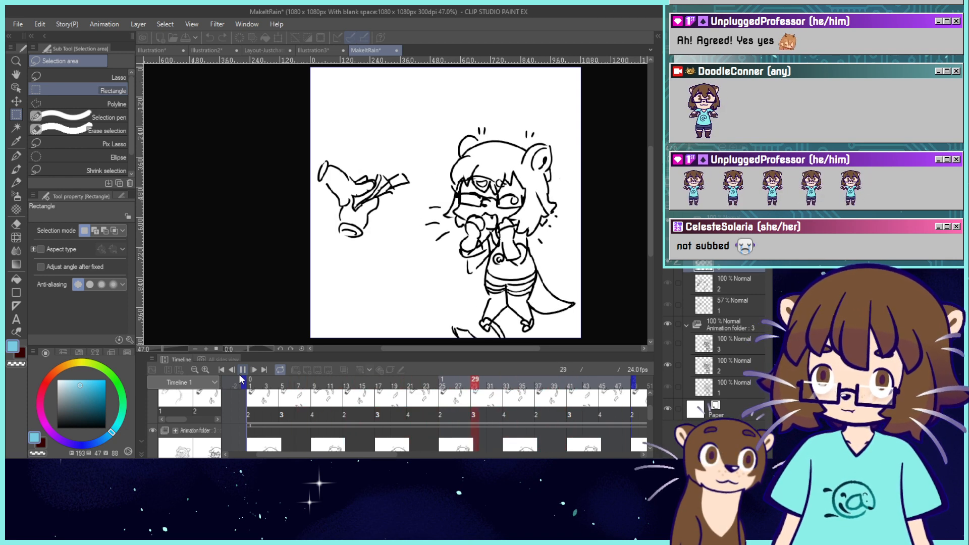
click(243, 370)
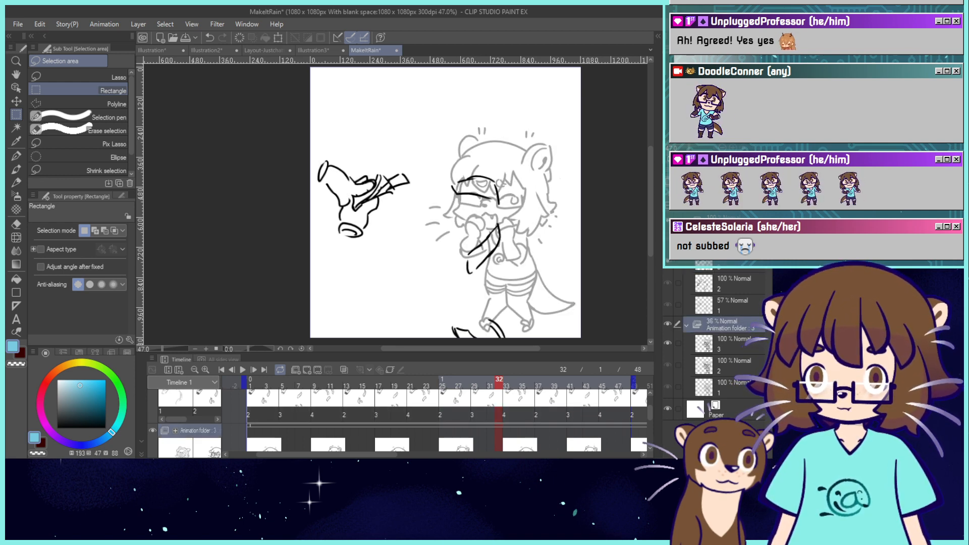
Lower the character animation folder's opacity to 10% and fade the hands and money folder as tracing guides.
click(727, 221)
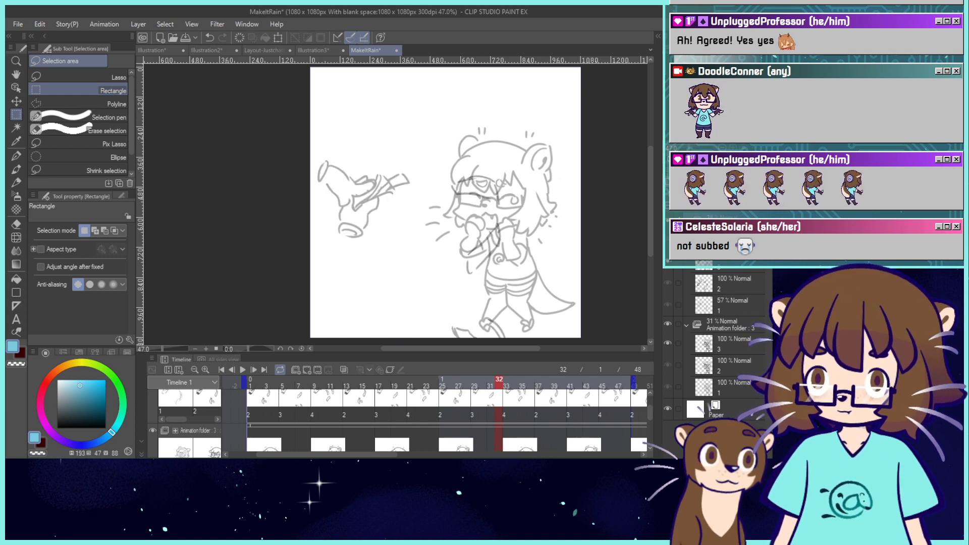
click(721, 328)
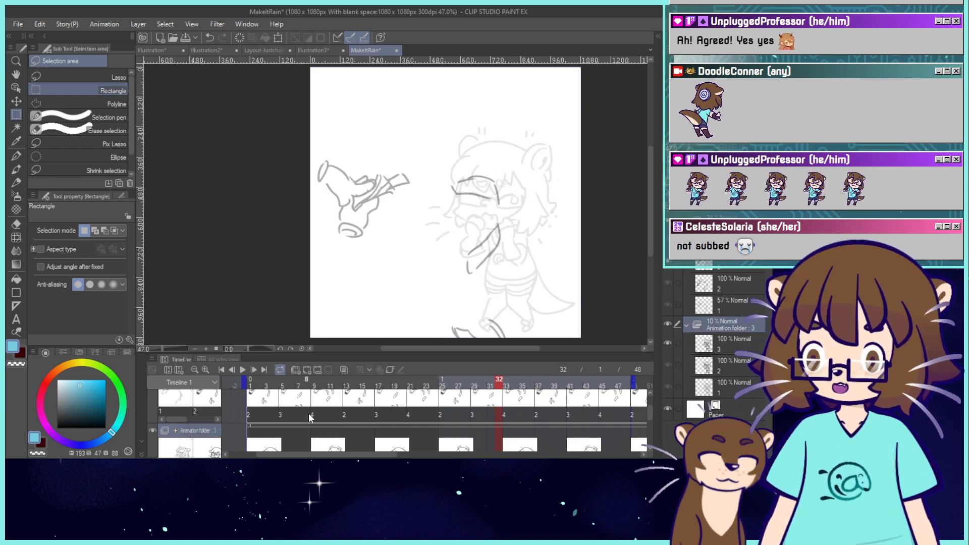
Add a new animation folder above Folder 1 and create its first blank cel at frame 1.
scroll(268, 412, up, 1)
scroll(267, 411, up, 1)
click(250, 403)
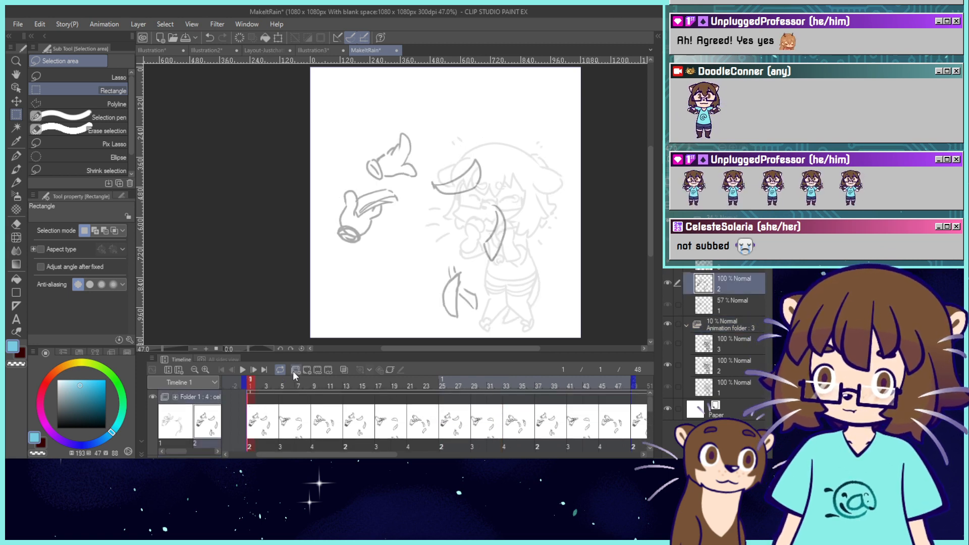
scroll(254, 408, up, 1)
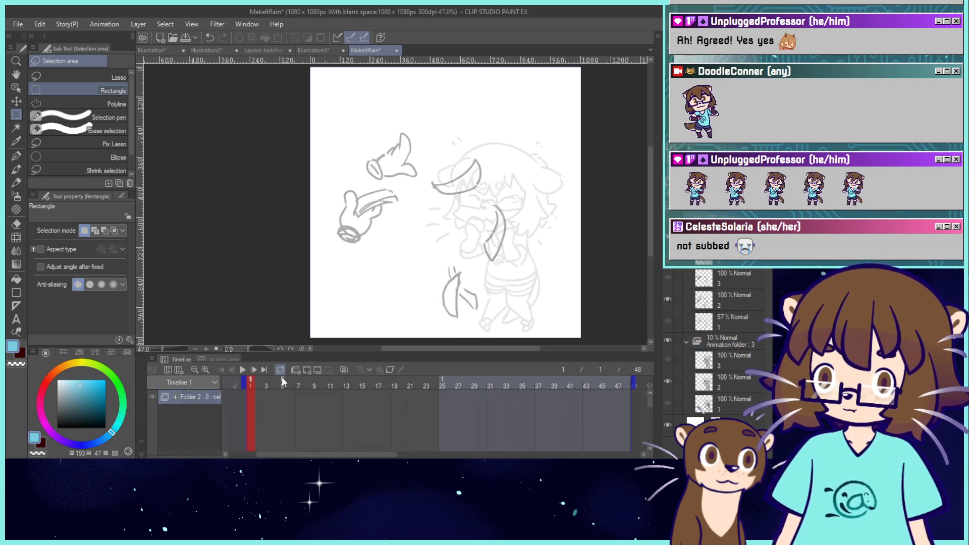
click(297, 371)
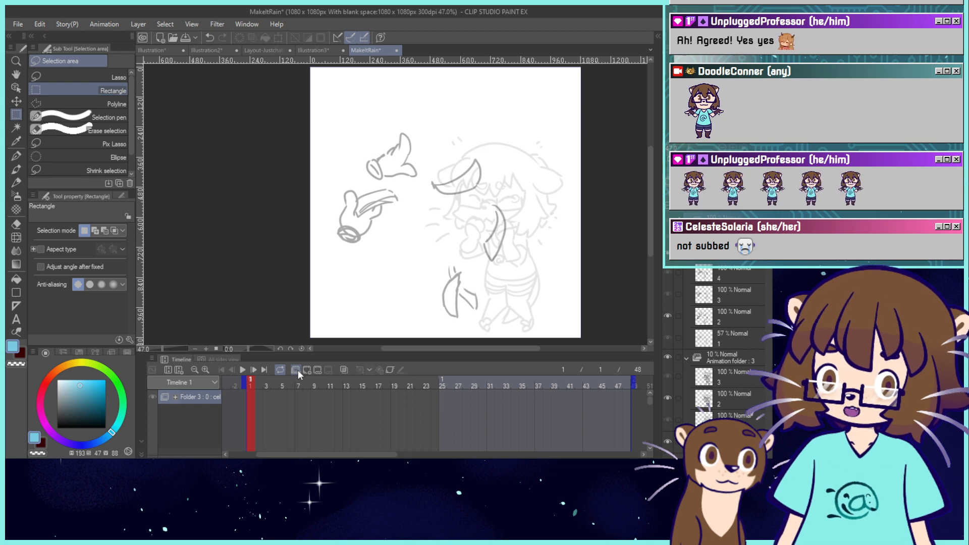
click(307, 369)
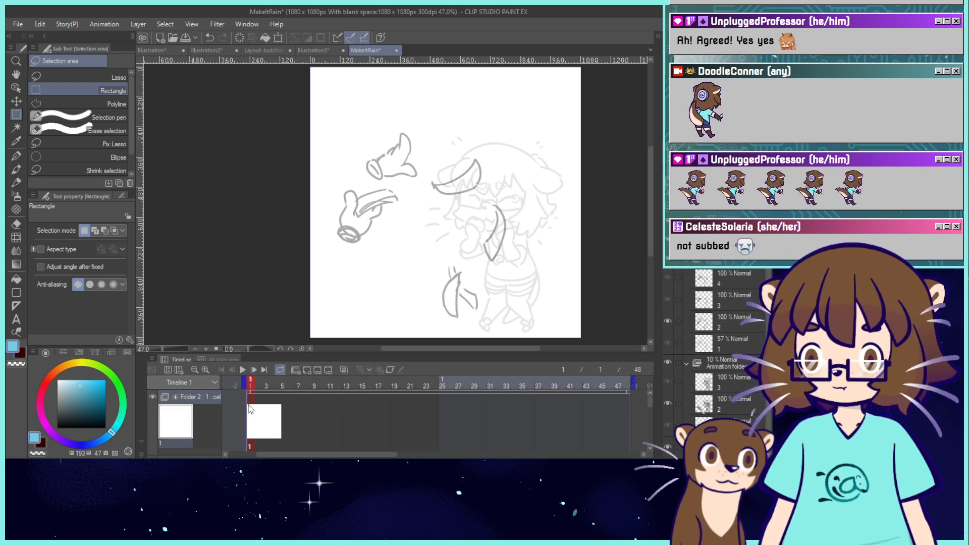
Set the drawing colour to black and choose the Turnip pen, with the view zoomed to 100% on the hands.
key(ctrl+plus)
key(ctrl+plus)
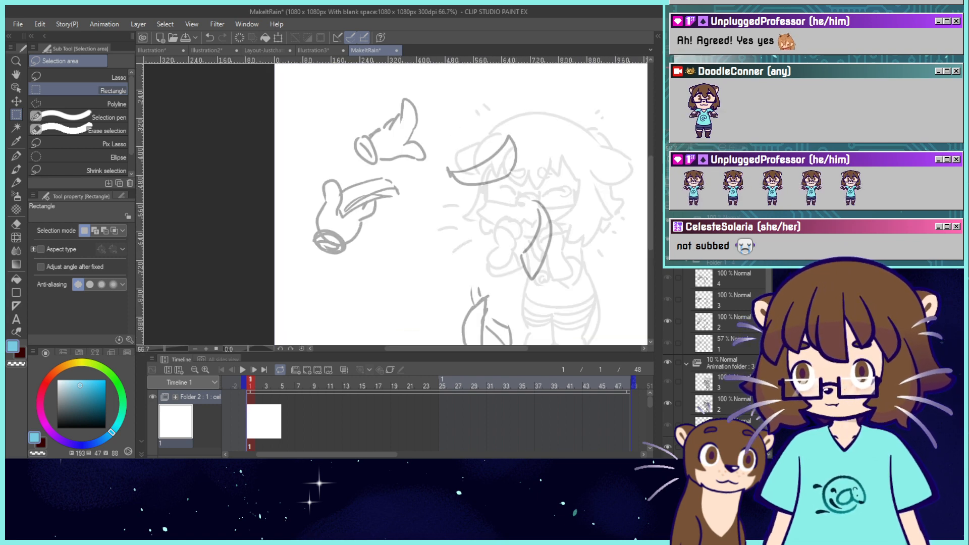
key(ctrl+plus)
drag(353, 201, 394, 260)
click(102, 406)
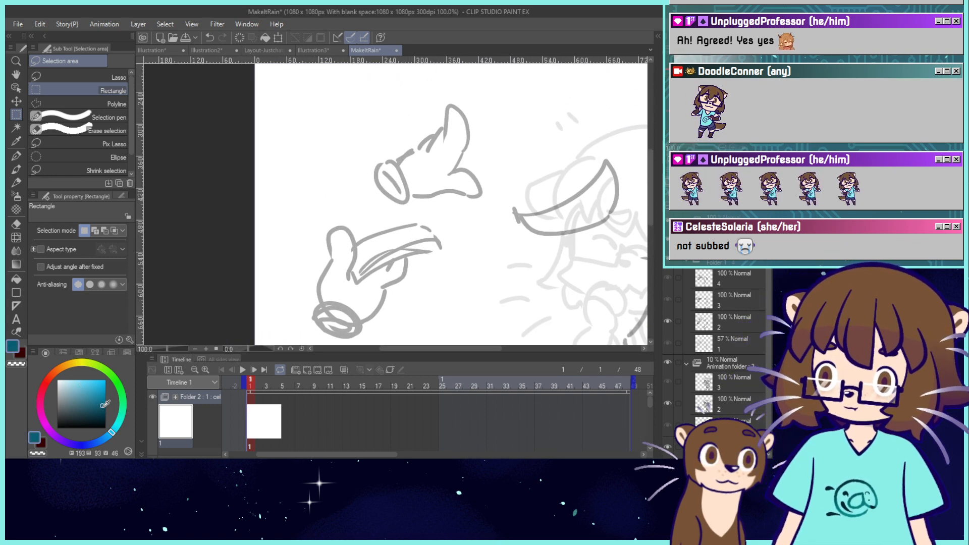
drag(276, 384, 250, 401)
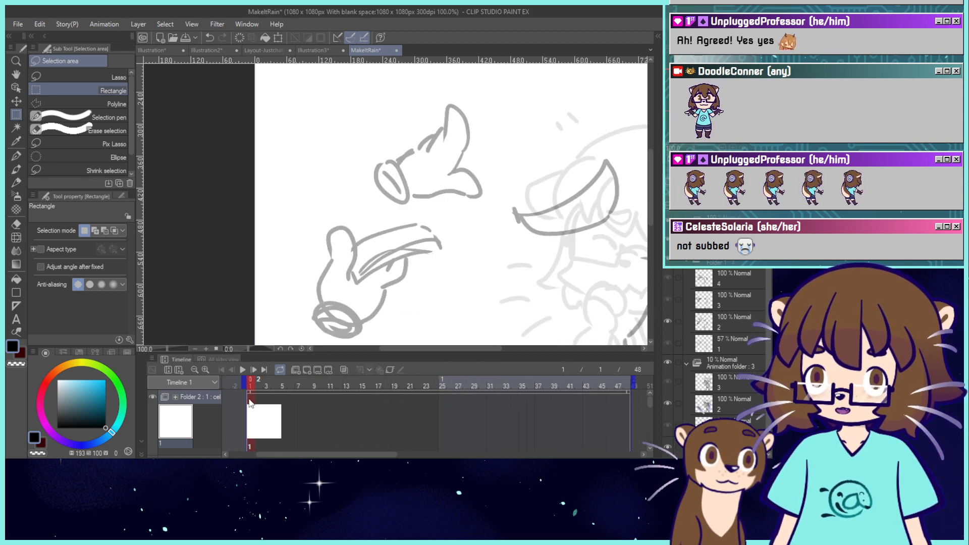
drag(303, 303, 325, 240)
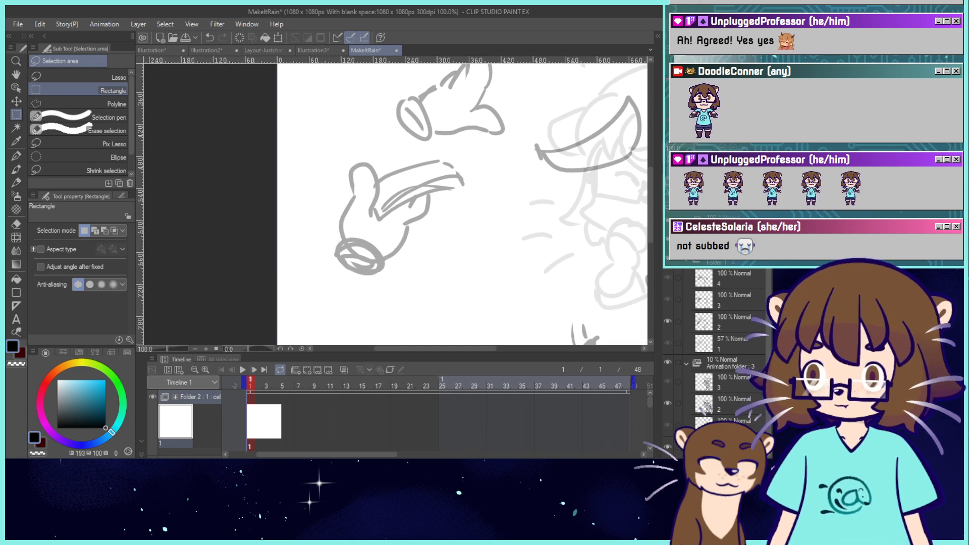
click(18, 156)
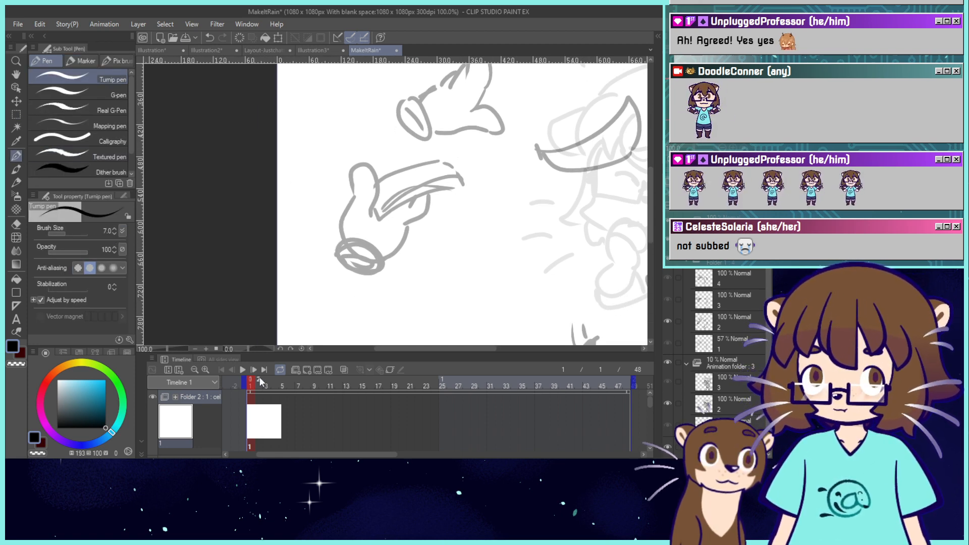
Ink the gloved hand's cuff, thumb and palm in black over the lower sketched hand on frame 1.
mouse_move(260, 381)
mouse_down()
mouse_move(346, 382)
mouse_move(553, 355)
mouse_move(256, 383)
mouse_up()
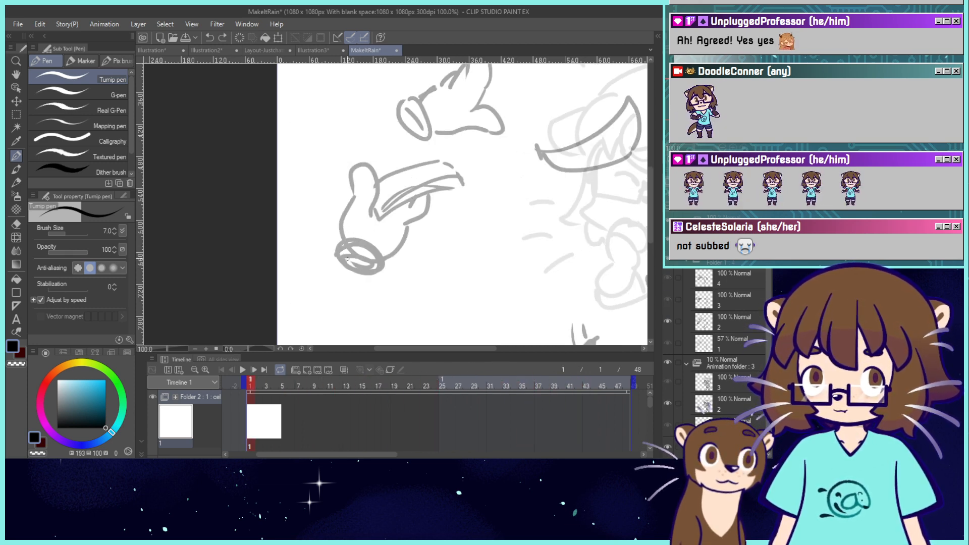
drag(362, 255, 374, 267)
key(ctrl+z)
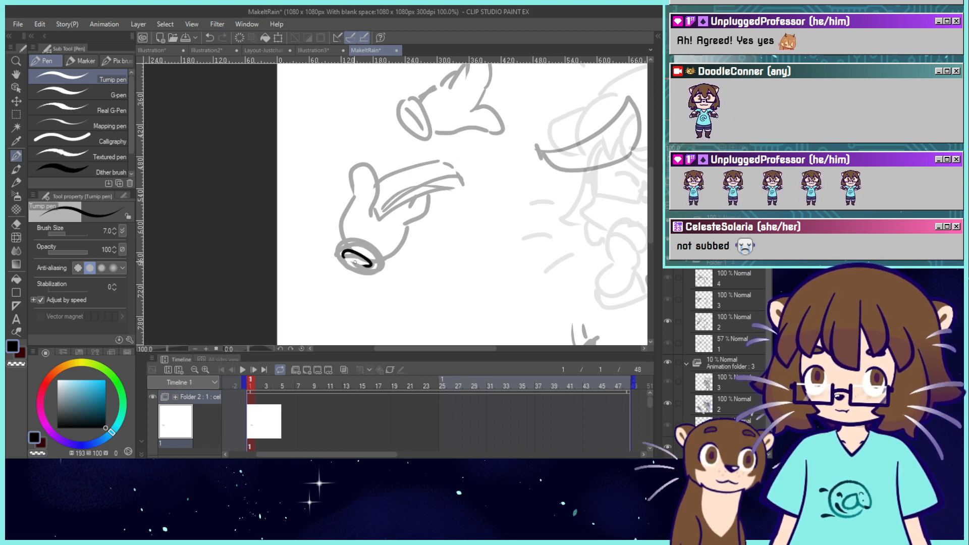
mouse_move(337, 258)
mouse_down()
mouse_move(381, 260)
mouse_move(368, 276)
mouse_up()
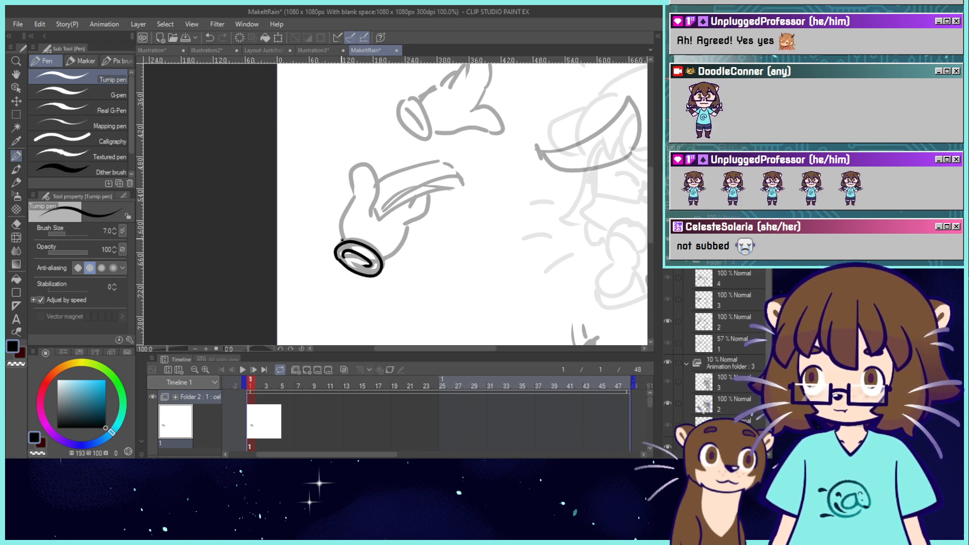
mouse_move(353, 191)
mouse_down()
mouse_move(359, 162)
mouse_move(369, 165)
mouse_move(372, 218)
mouse_up()
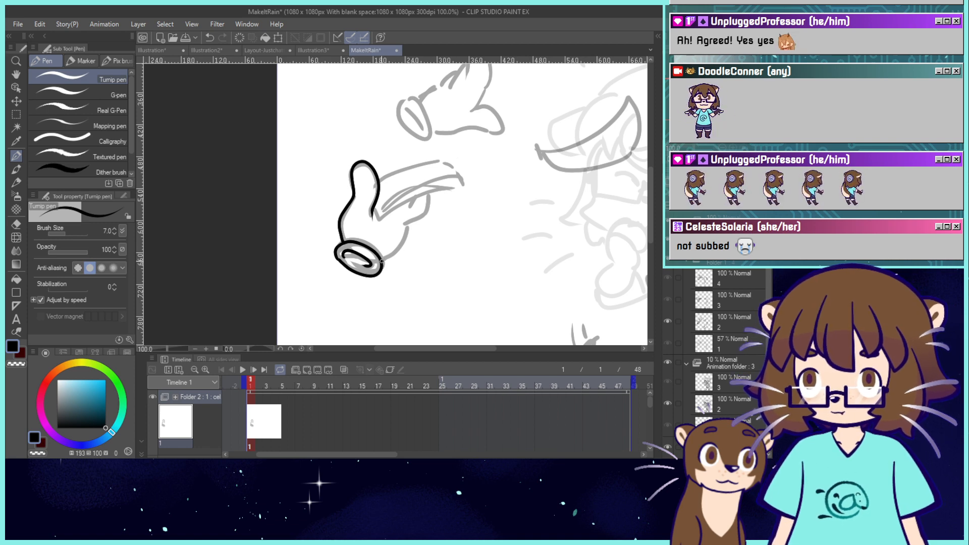
drag(414, 220, 431, 207)
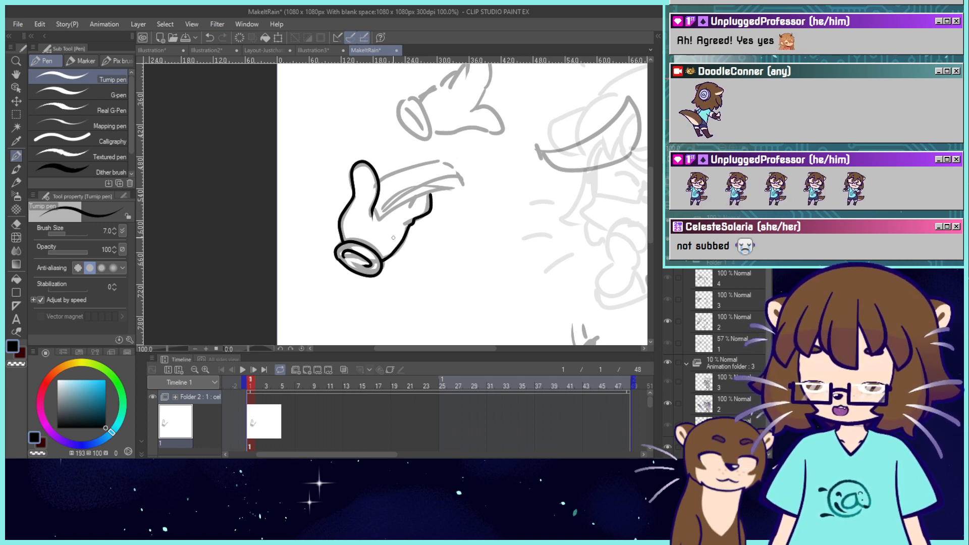
Ink the outline of the bill held between the thumb and fingers, following the faded sketch.
mouse_move(264, 385)
mouse_down()
mouse_move(346, 388)
mouse_move(257, 385)
mouse_up()
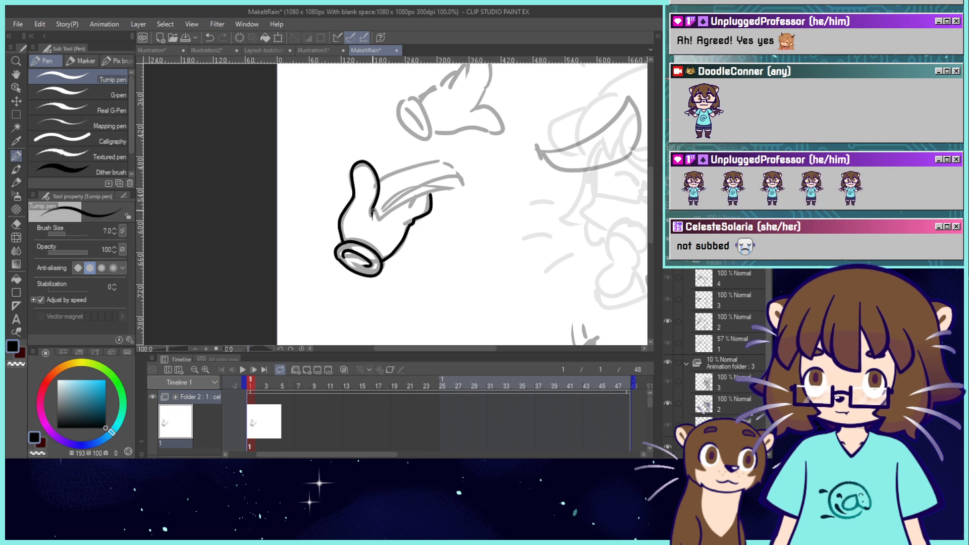
mouse_move(379, 219)
mouse_down()
mouse_move(463, 185)
mouse_move(442, 167)
mouse_move(389, 185)
mouse_move(440, 165)
mouse_up()
key(ctrl+z)
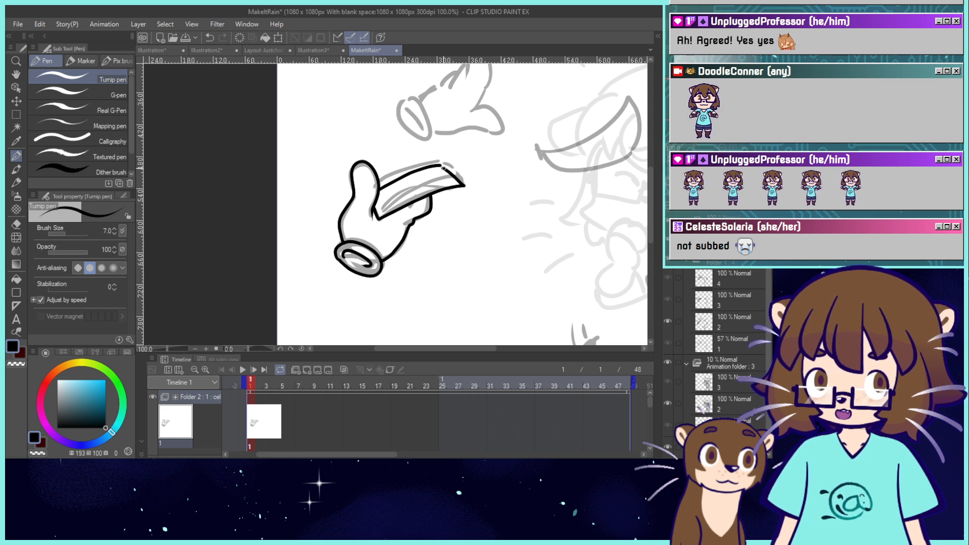
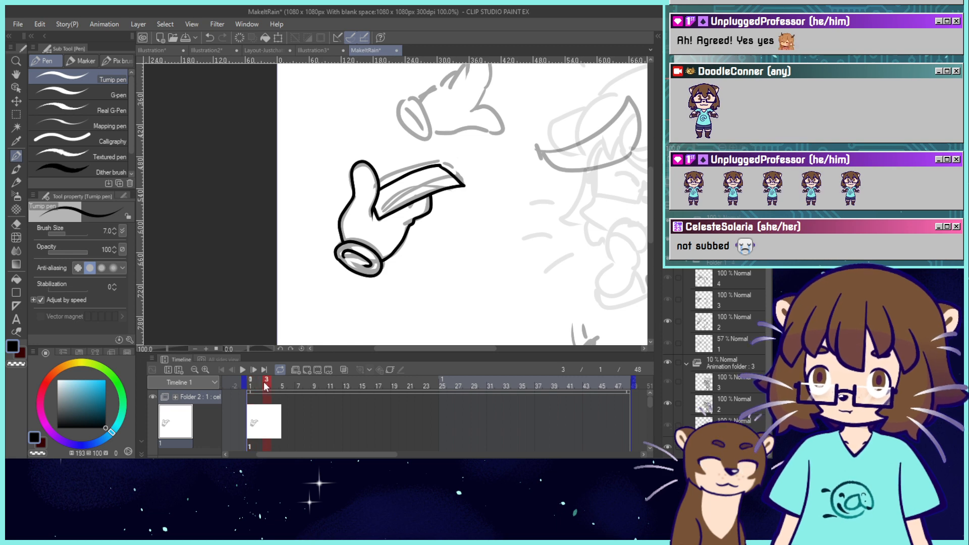
Paste five copies of the inked hand cel into the new animation folder, giving cels 1 to 6.
mouse_move(280, 383)
mouse_down()
mouse_move(347, 386)
mouse_move(250, 382)
mouse_up()
mouse_move(649, 395)
mouse_down()
mouse_move(651, 422)
mouse_move(652, 403)
mouse_up()
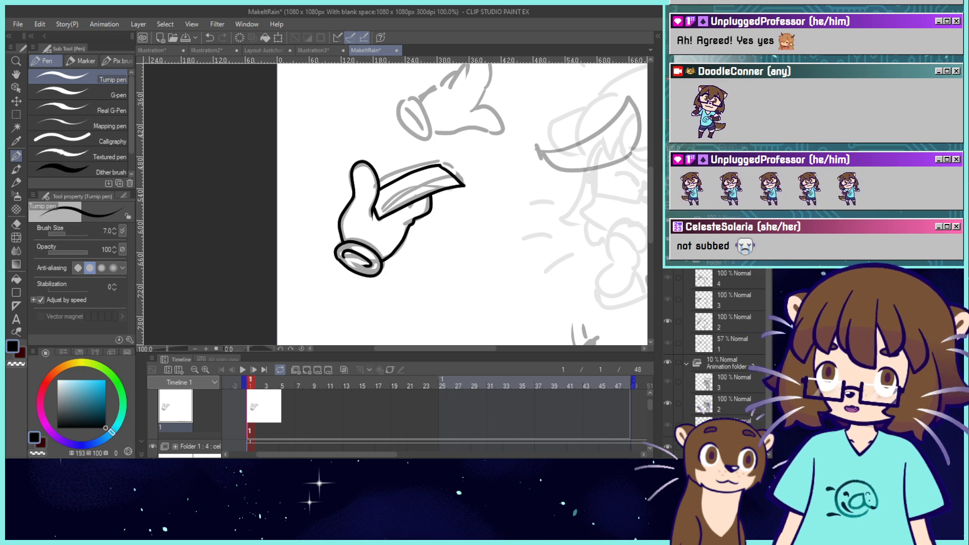
key(ctrl+v)
key(ctrl+v)
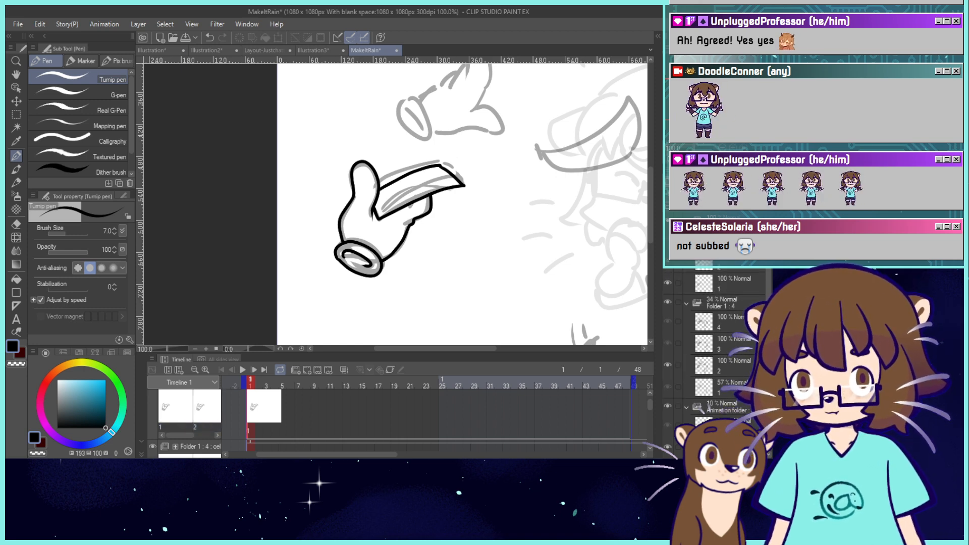
key(ctrl+v)
key(ctrl+v)
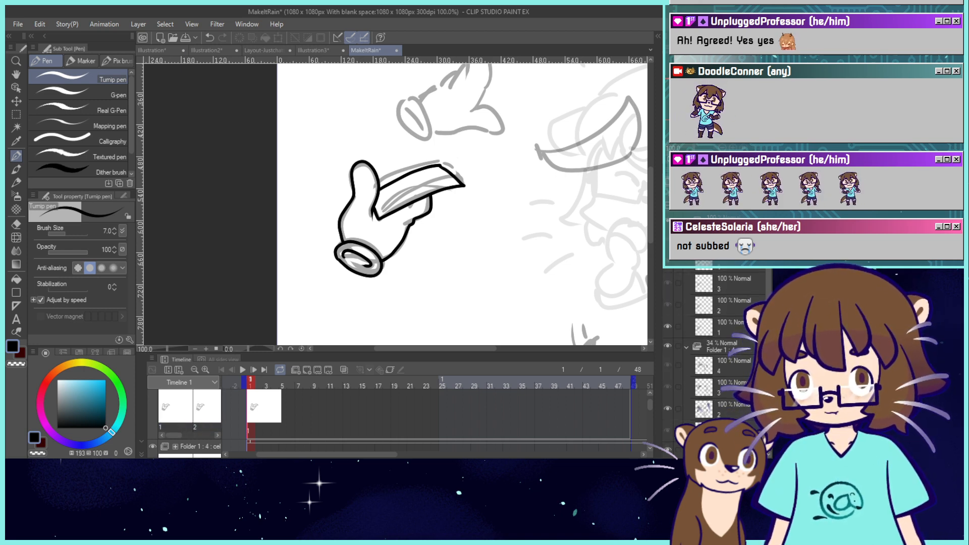
key(ctrl+v)
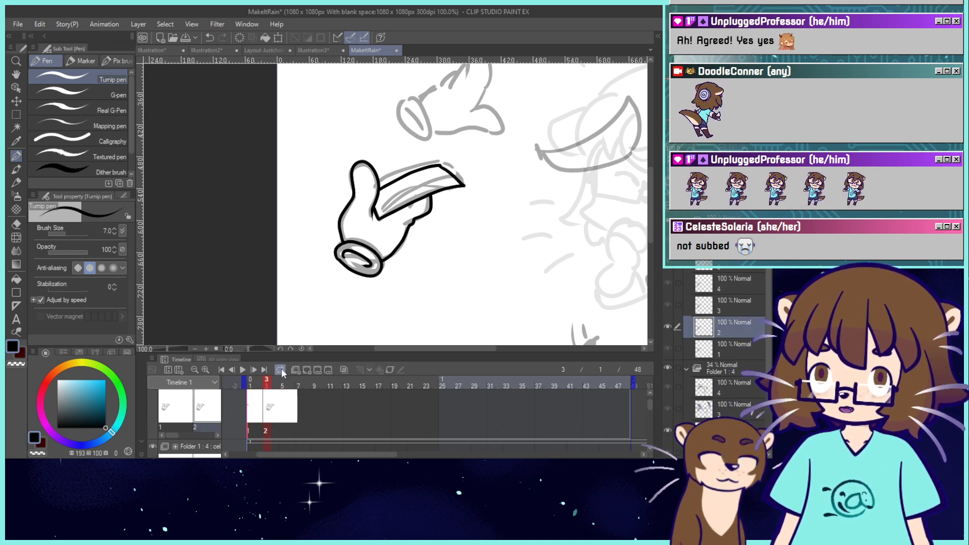
Assign cel 2 to frame 3 and cel 3 to frame 5 on the new folder's track.
click(283, 430)
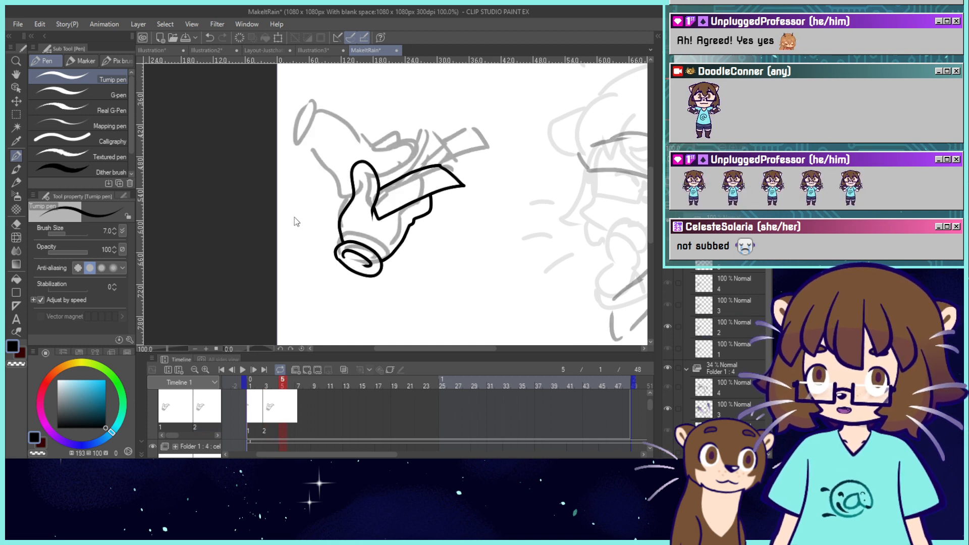
key(.)
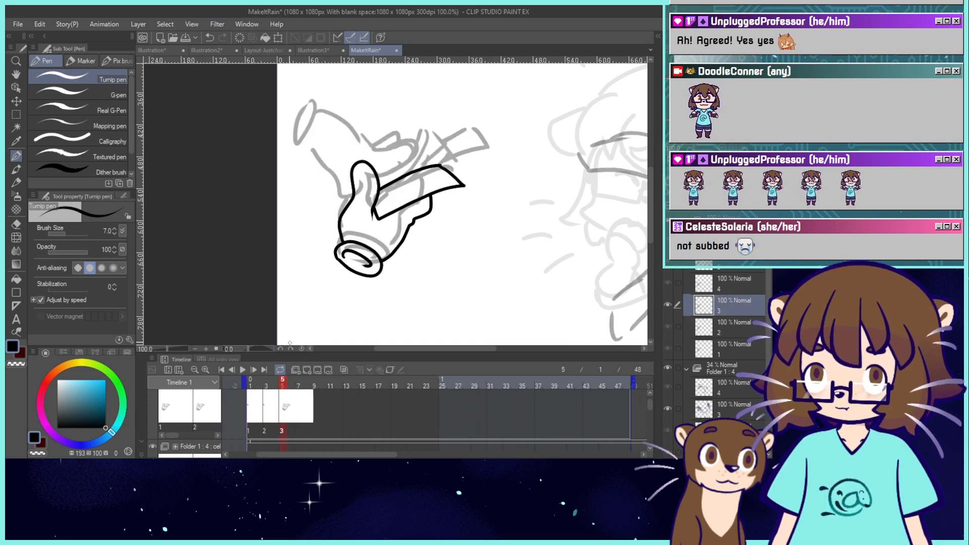
click(274, 379)
click(283, 383)
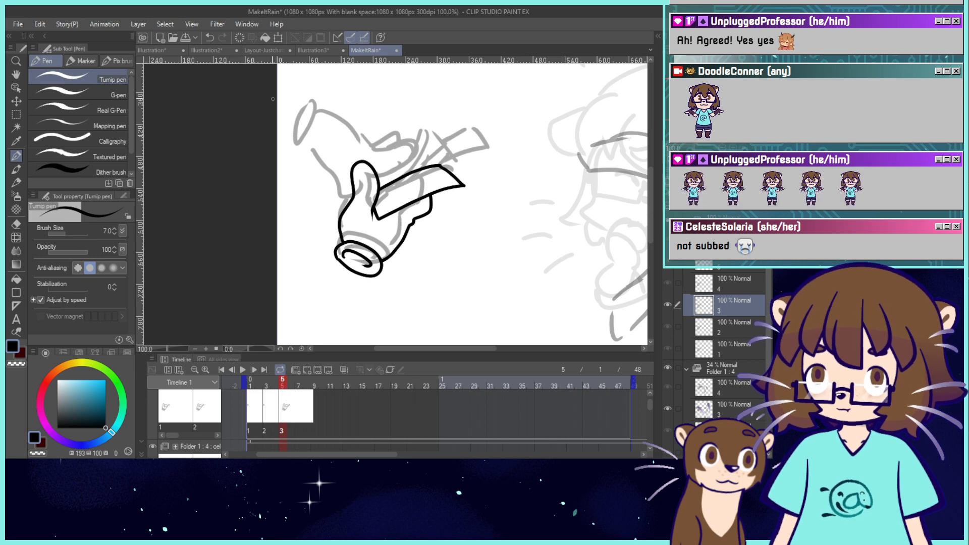
Transform the hand on cel 3, rotating it slightly counterclockwise and shifting it up and to the left.
click(277, 37)
mouse_move(500, 160)
mouse_down()
mouse_move(493, 147)
mouse_move(476, 155)
mouse_up()
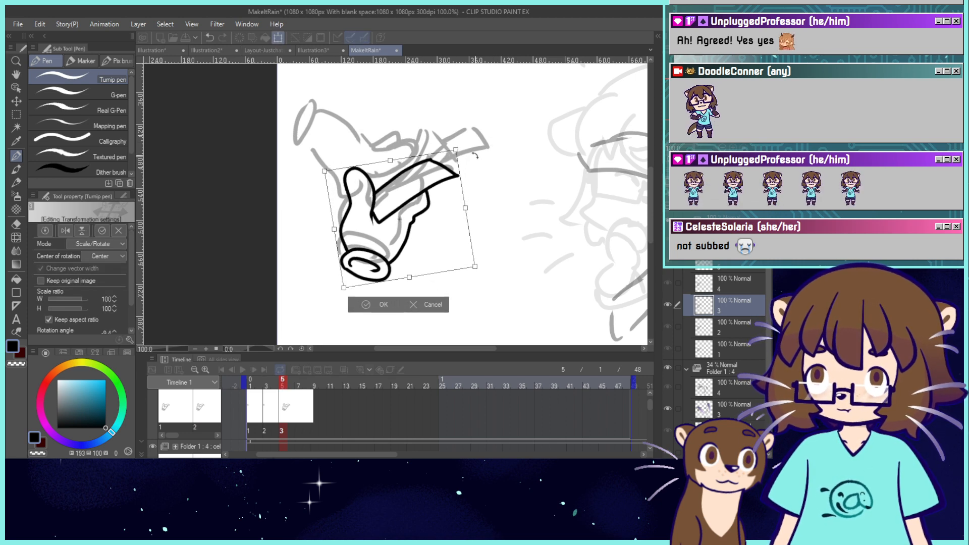
drag(437, 229, 430, 217)
click(364, 294)
Enable onion skin at frame 3 and rotate and shift cel 2's hand to sit between the neighbouring poses.
click(268, 407)
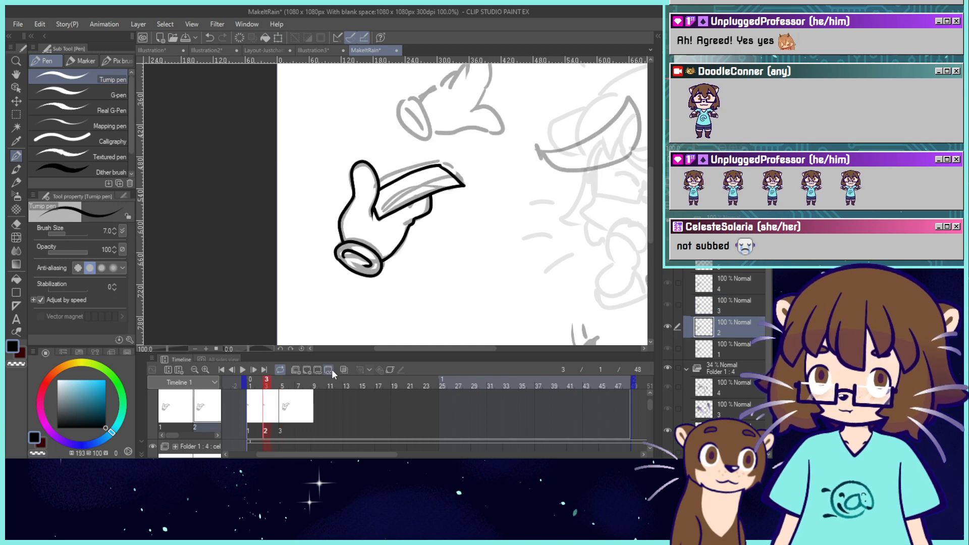
click(343, 370)
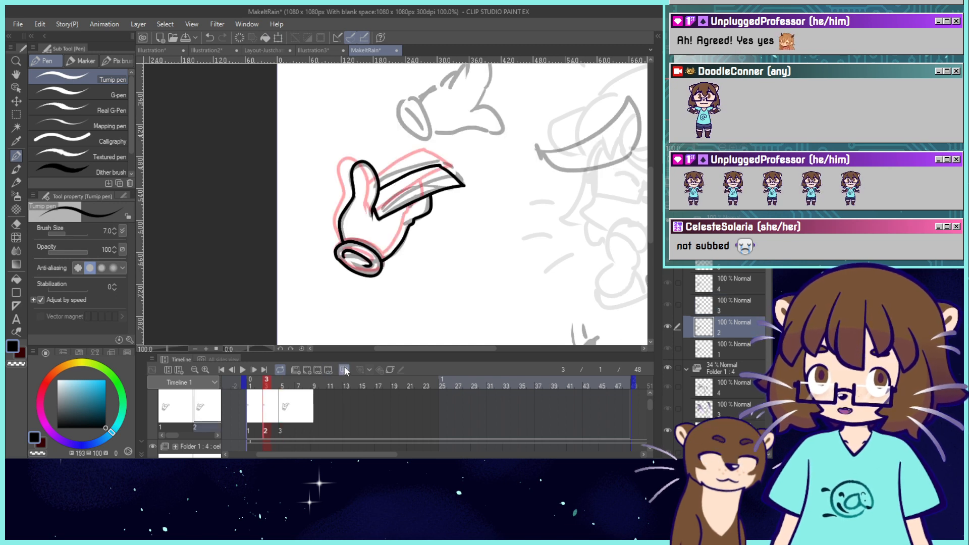
click(277, 38)
drag(502, 178, 499, 171)
drag(423, 232, 417, 227)
drag(477, 197, 448, 208)
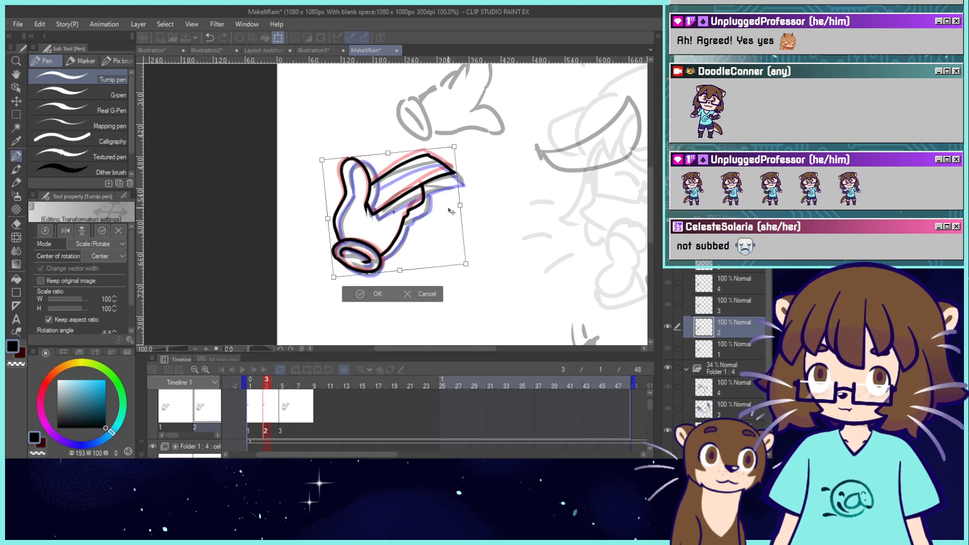
click(362, 295)
Check the motion from frame 3 to 5, and assign cel 4 to frame 7 and cel 5 to frame 9.
drag(268, 378, 282, 399)
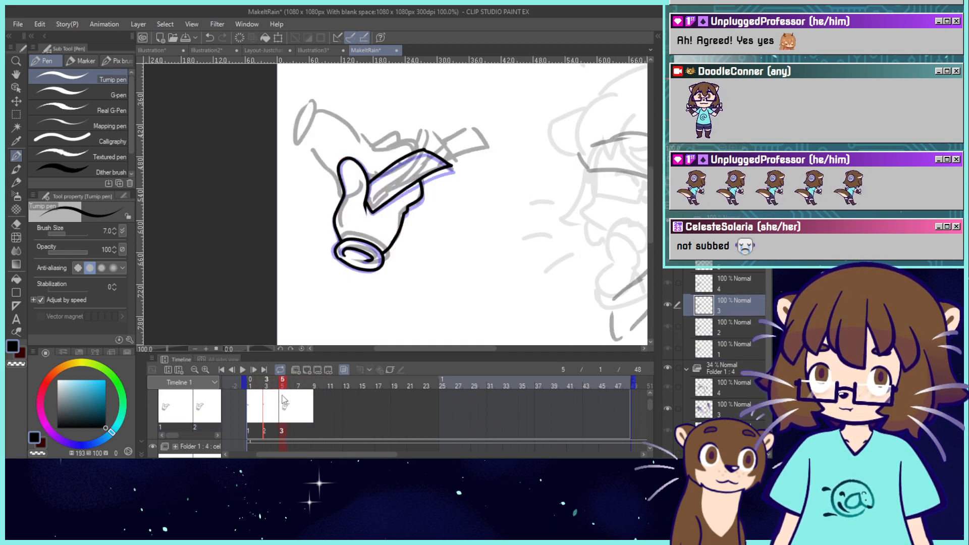
right_click(297, 428)
click(306, 210)
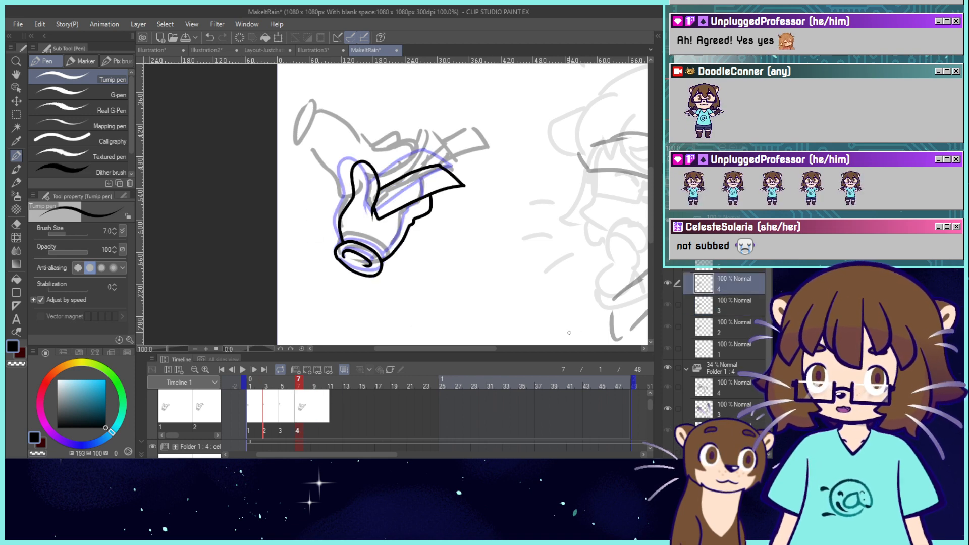
click(313, 429)
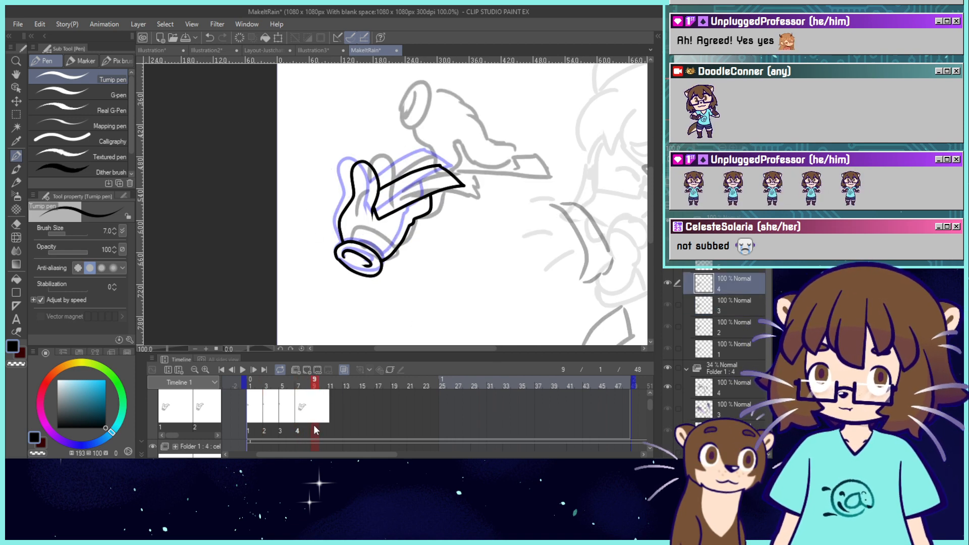
click(326, 226)
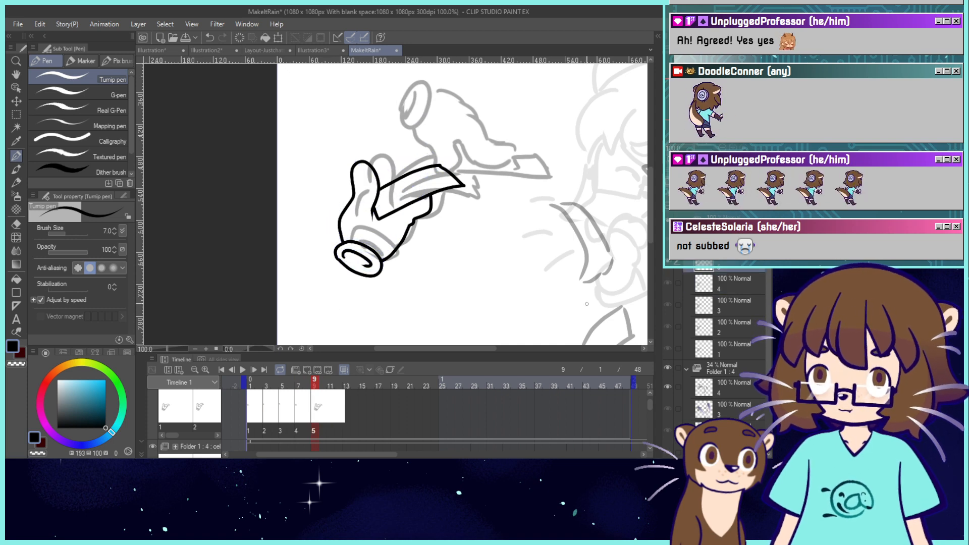
Assign cel 6 to frame 11 and repeat cel 1 at frame 13, checking against the sketch track's timing.
scroll(650, 410, down, 3)
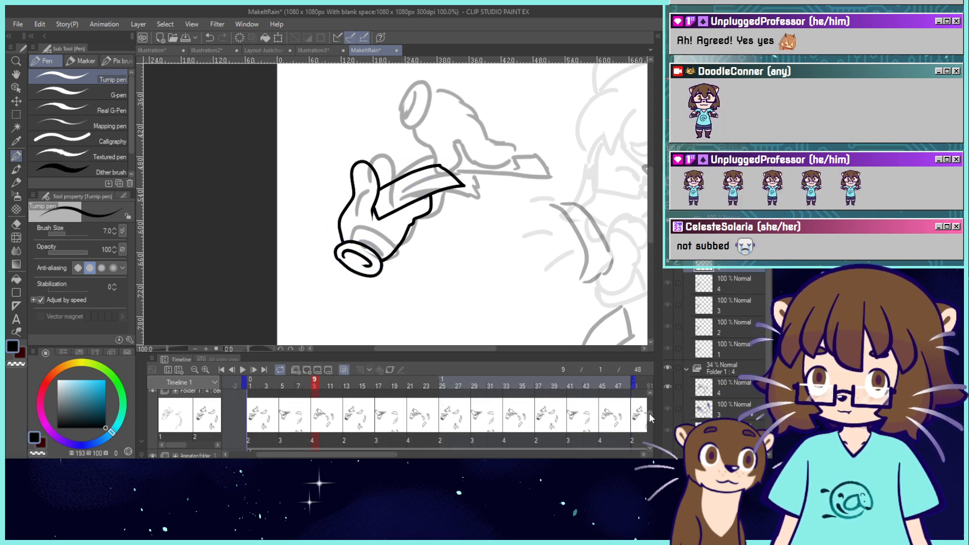
scroll(649, 413, up, 3)
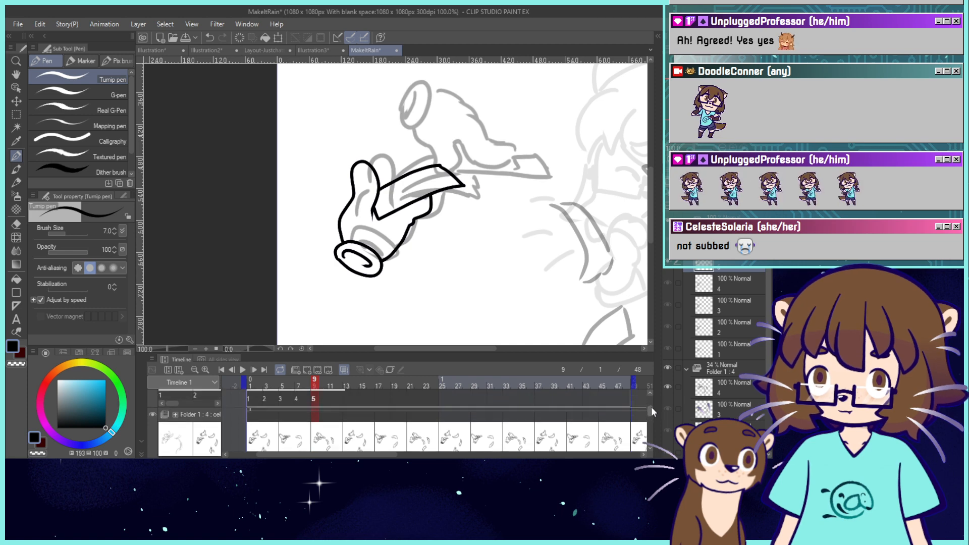
scroll(651, 407, up, 2)
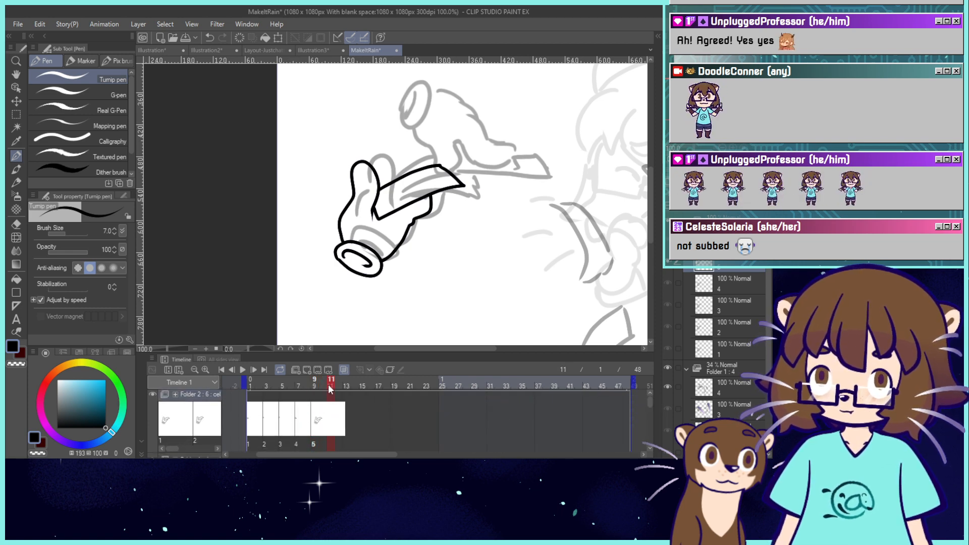
drag(334, 385, 347, 386)
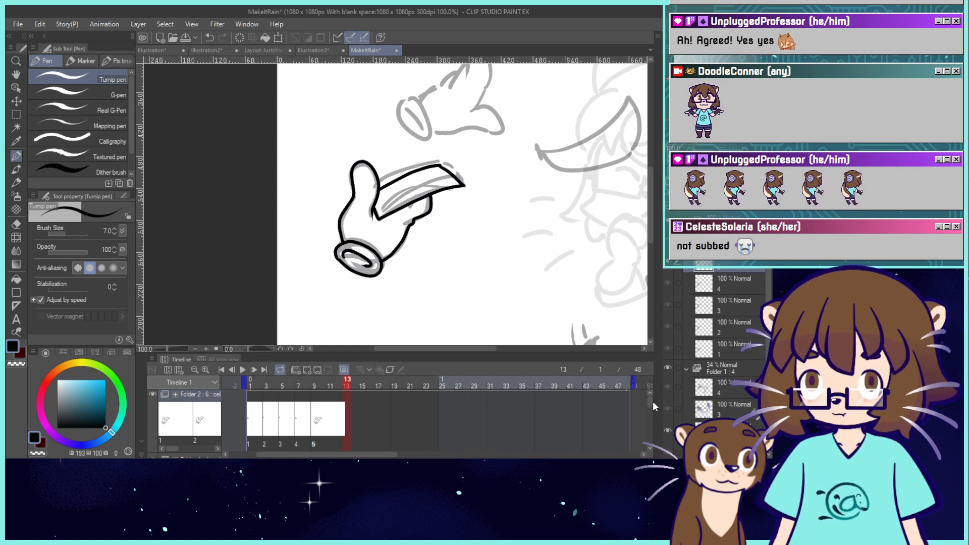
scroll(650, 405, down, 2)
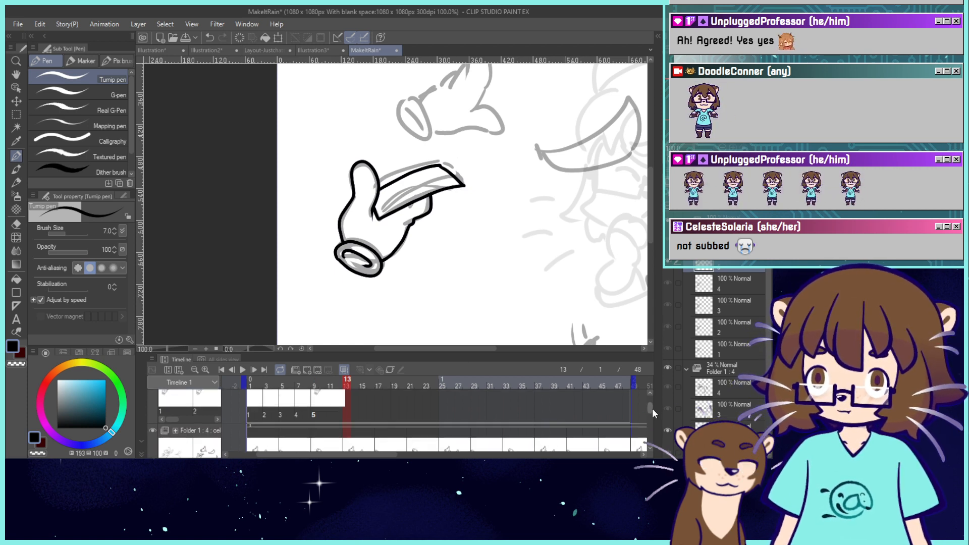
click(332, 408)
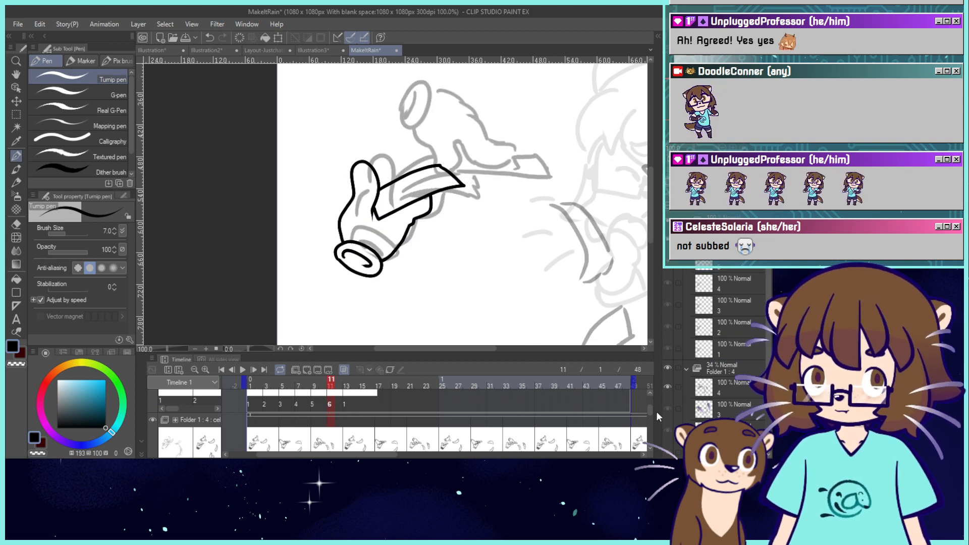
scroll(651, 409, up, 2)
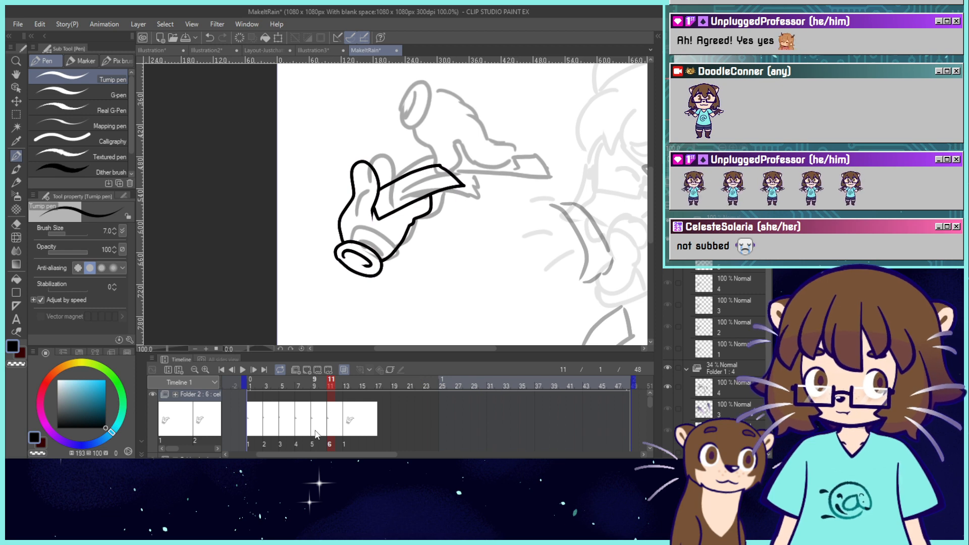
Compare the placed hand cels, and on frame 9 rotate cel 5's hand clockwise and move it up and to the right.
click(315, 433)
click(300, 433)
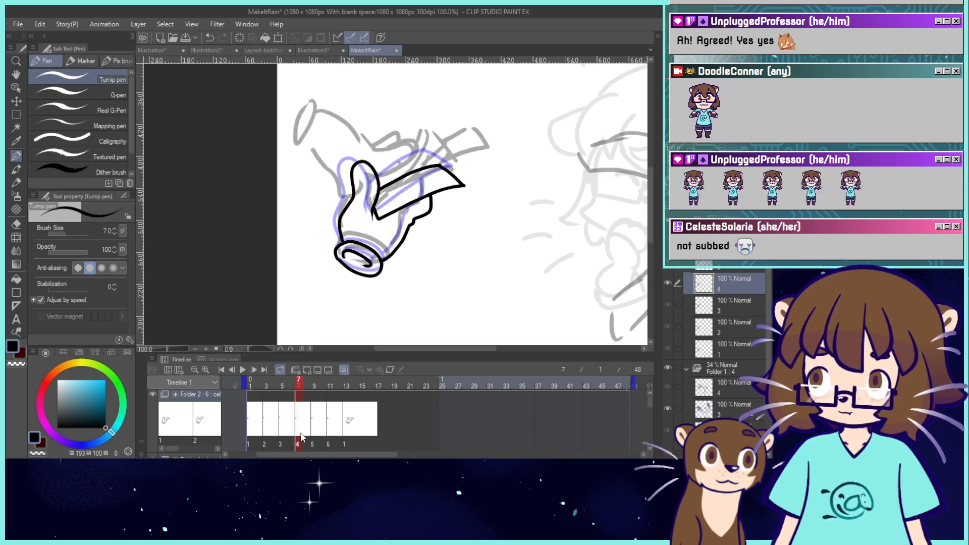
click(254, 435)
click(270, 432)
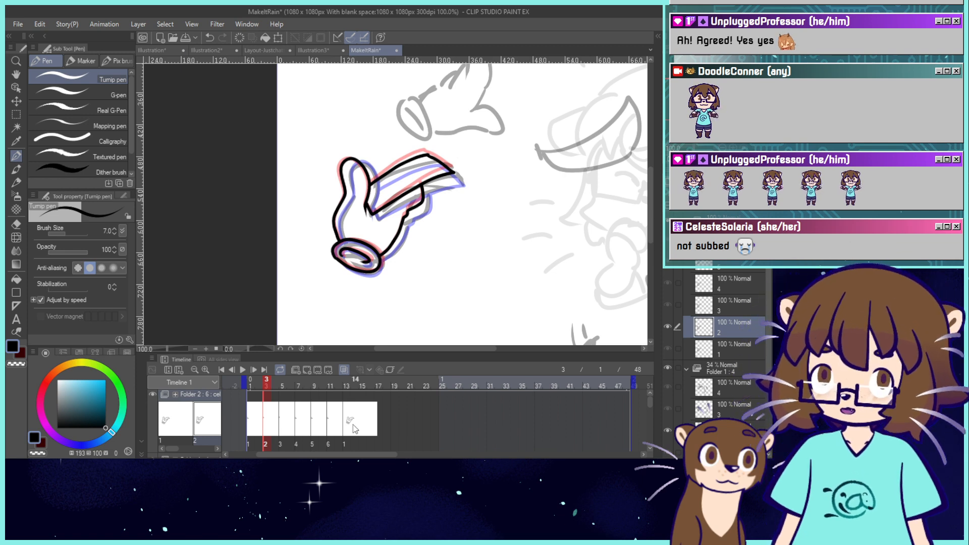
click(284, 434)
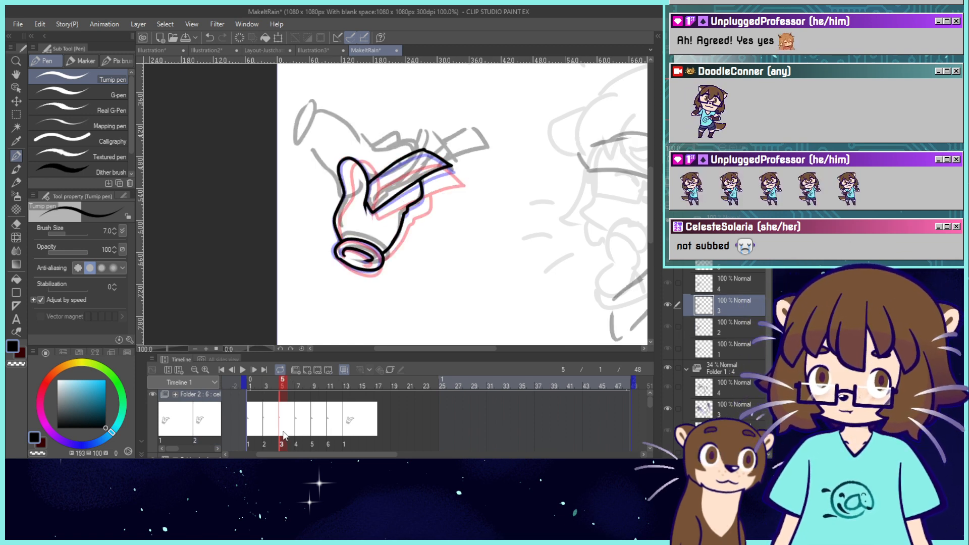
click(313, 438)
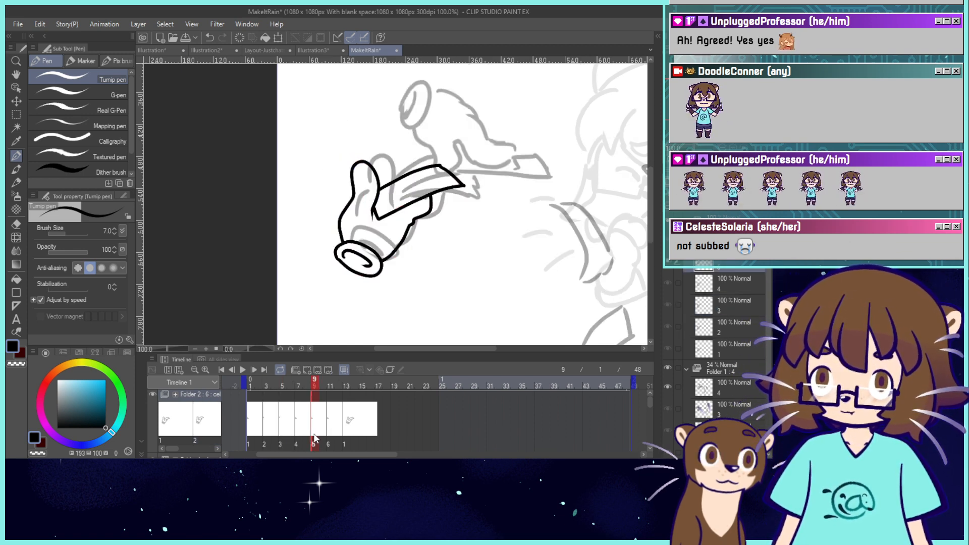
click(275, 39)
drag(504, 180, 510, 201)
drag(407, 226, 425, 221)
drag(500, 199, 502, 196)
click(387, 298)
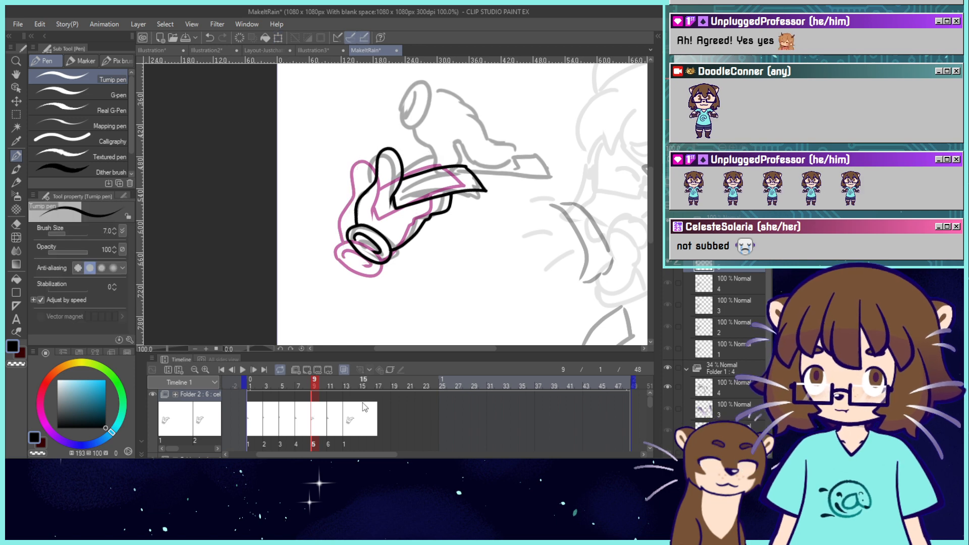
On frame 11, rotate cel 6's hand slightly clockwise and shift it up and to the right, between cel 5 and cel 1.
click(347, 427)
click(327, 432)
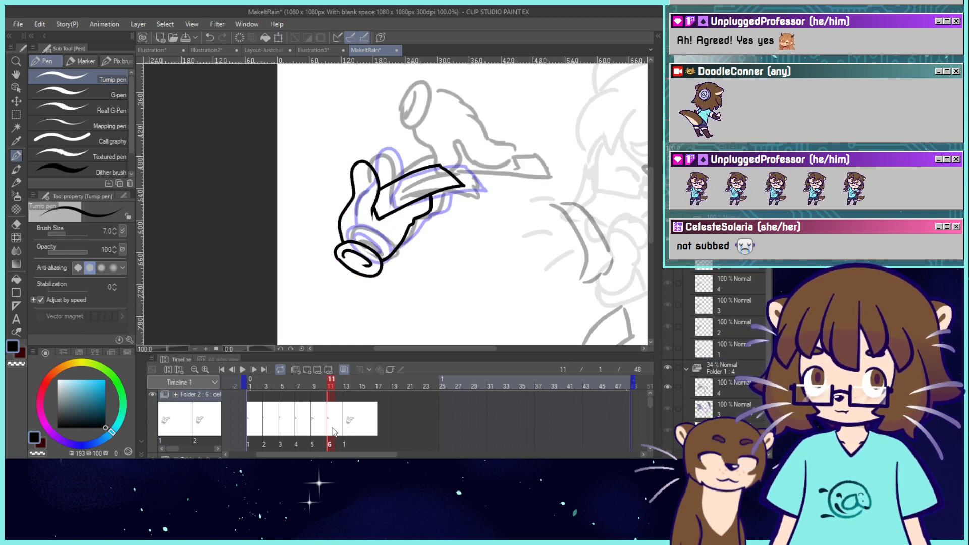
click(279, 40)
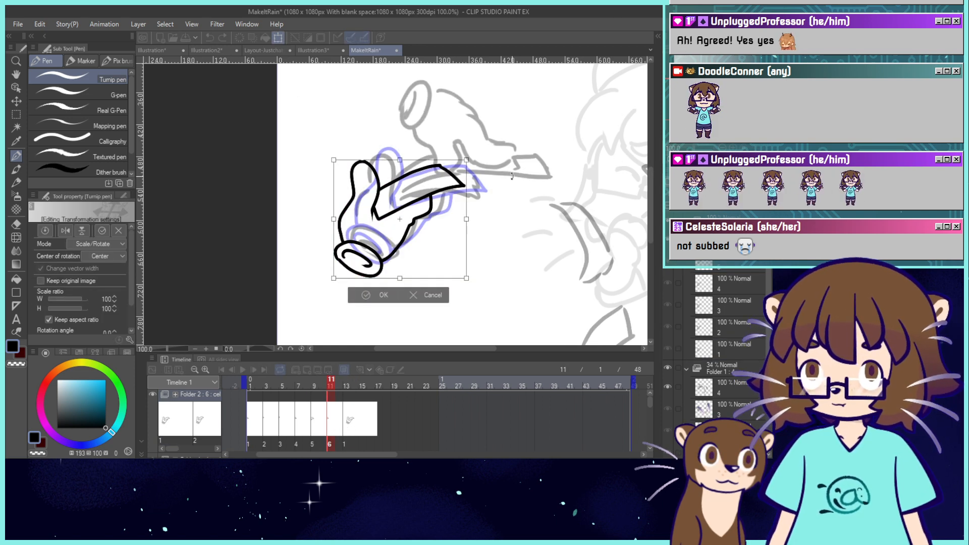
drag(432, 230, 437, 226)
drag(488, 207, 486, 212)
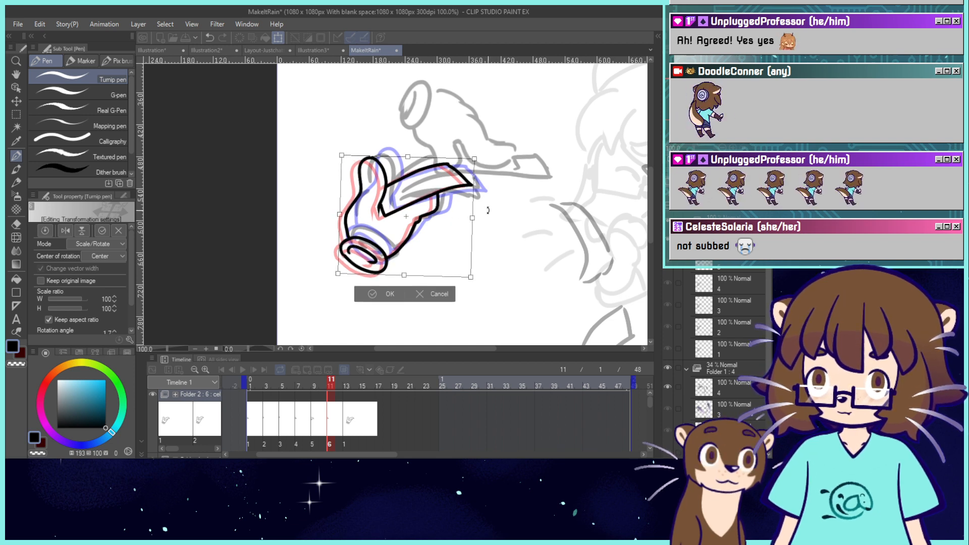
click(373, 293)
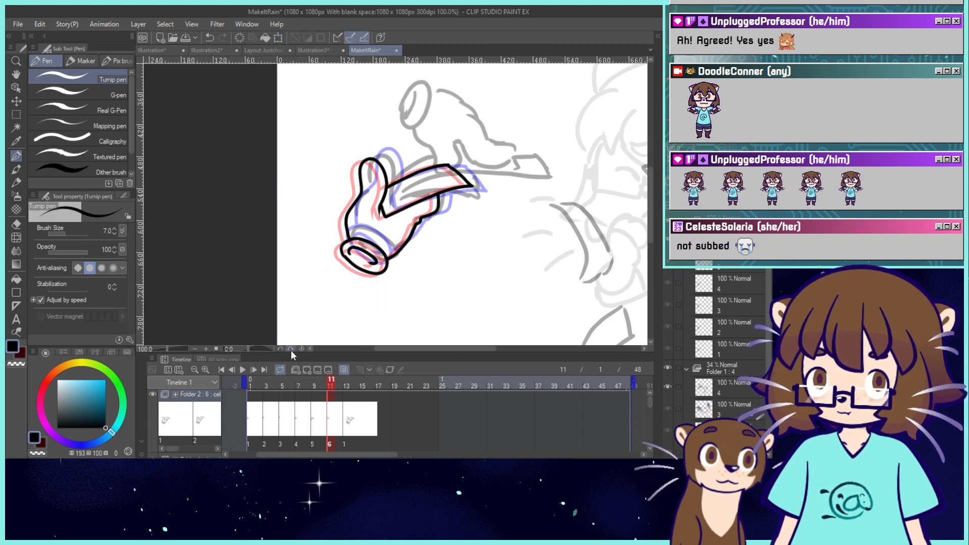
Step back and forth through the hand cels on frames 5 to 11 and compare their spacing with the onion skin.
click(319, 430)
click(306, 431)
click(292, 433)
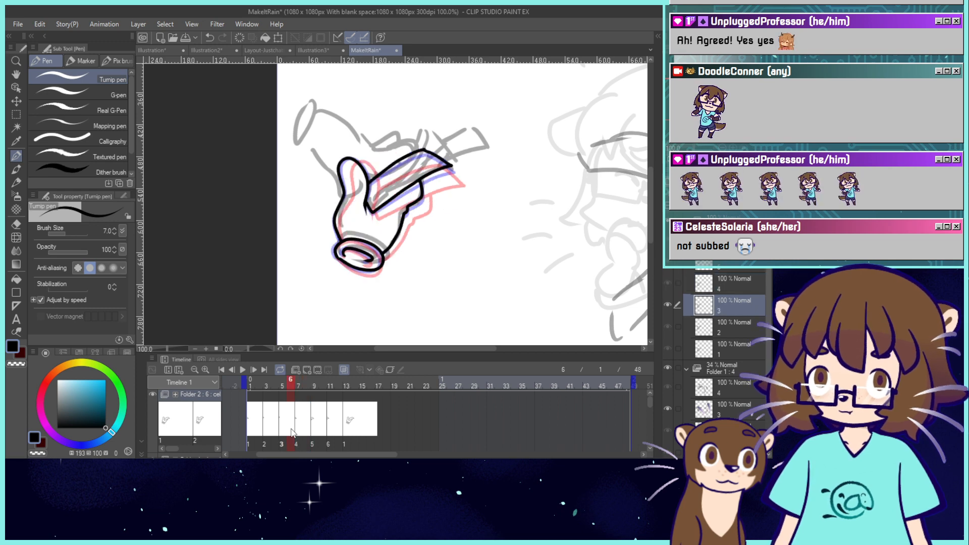
click(302, 432)
click(286, 432)
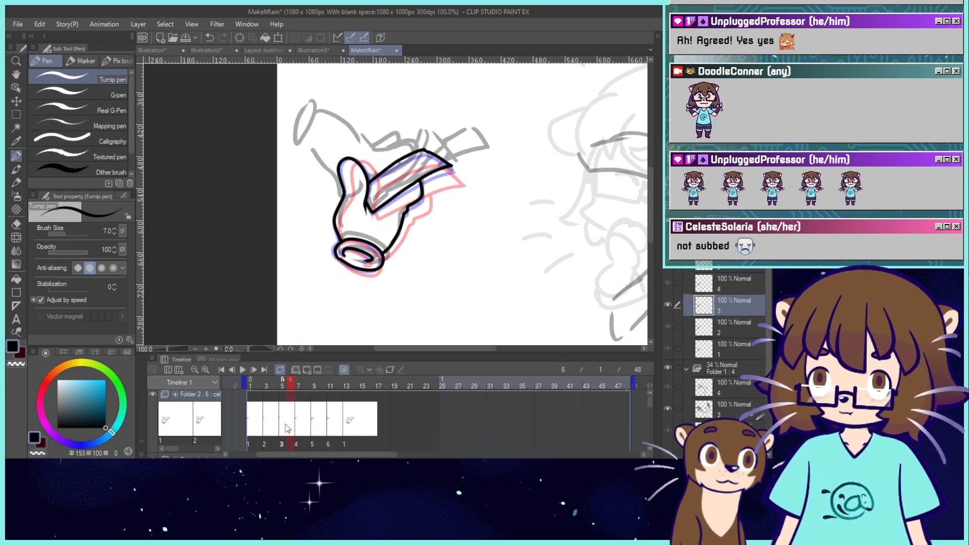
click(277, 426)
click(288, 428)
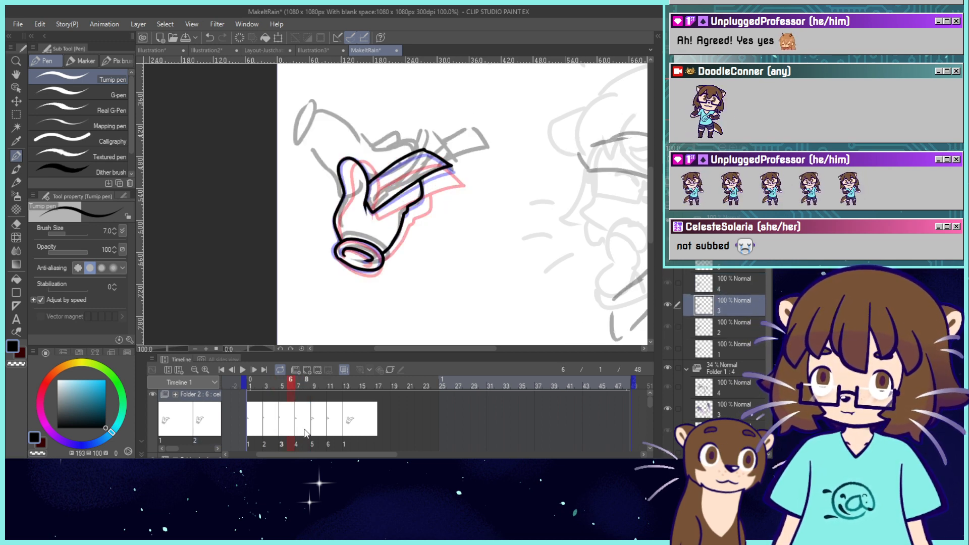
click(301, 429)
click(314, 429)
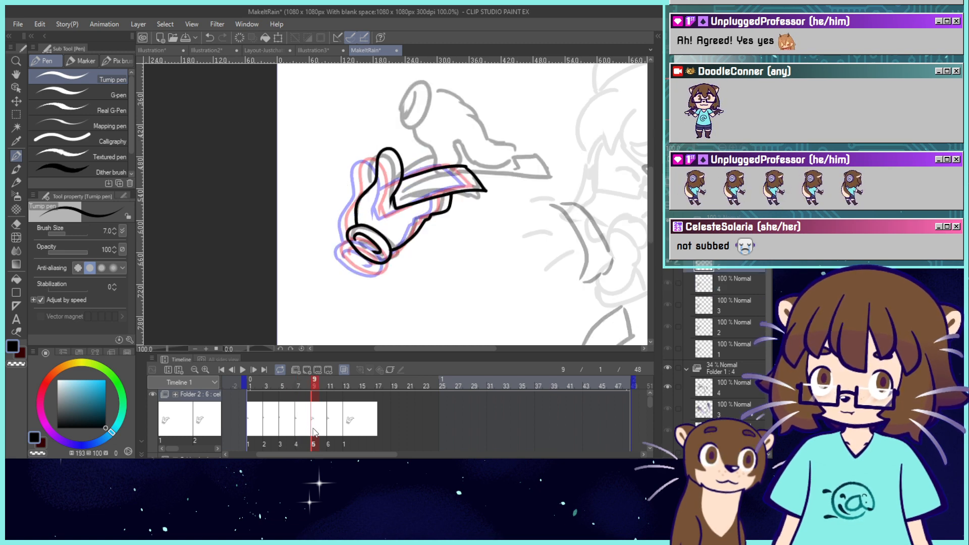
click(332, 430)
click(316, 430)
click(304, 429)
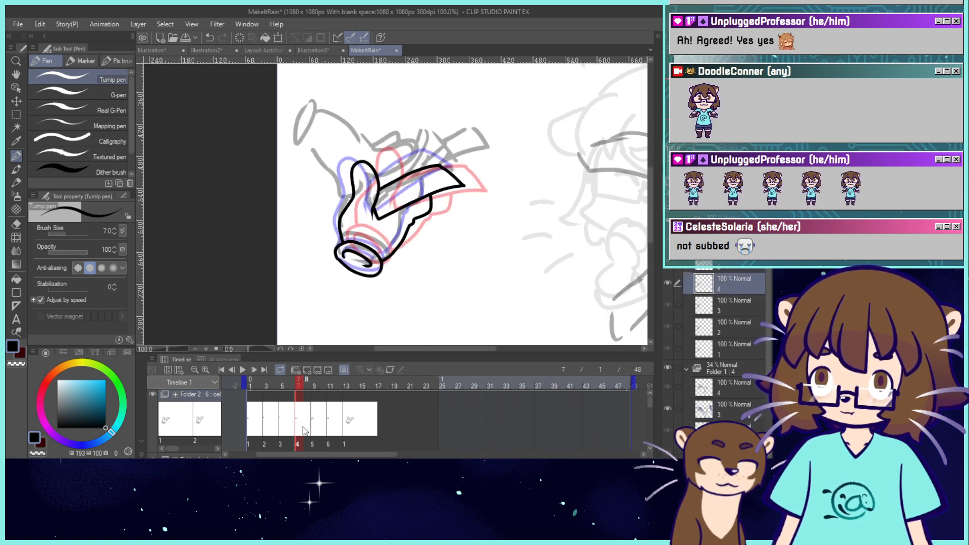
Nudge cel 4's hand slightly upward on frame 8.
click(319, 435)
click(304, 432)
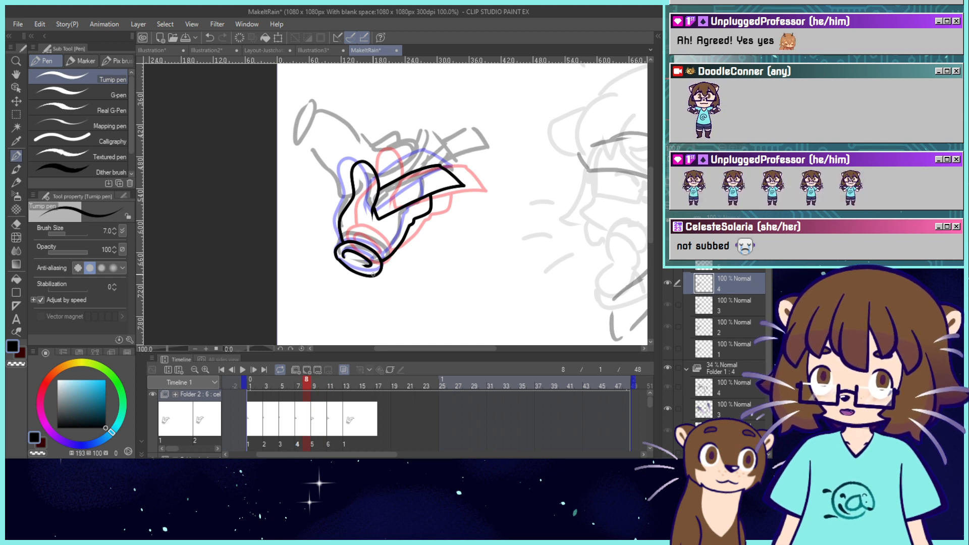
click(276, 38)
drag(410, 223, 413, 219)
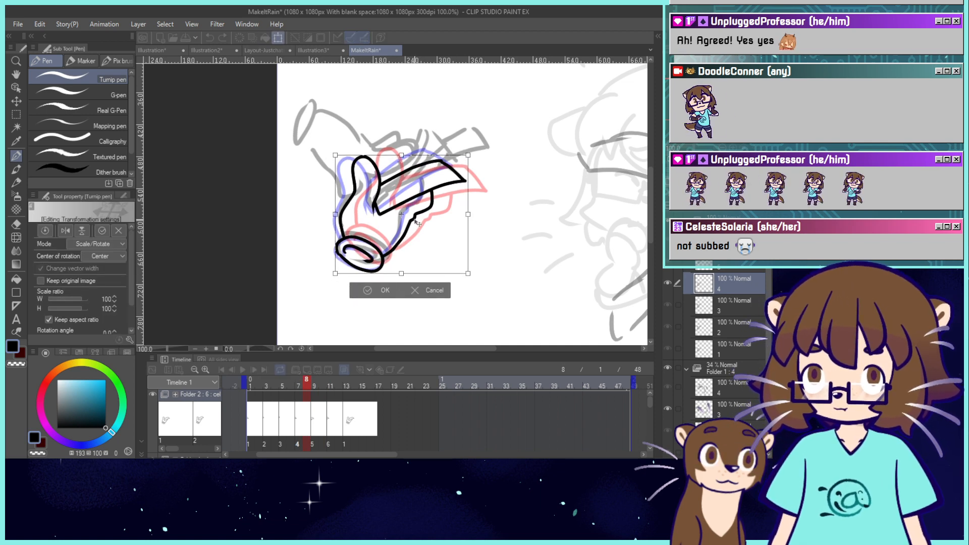
click(368, 292)
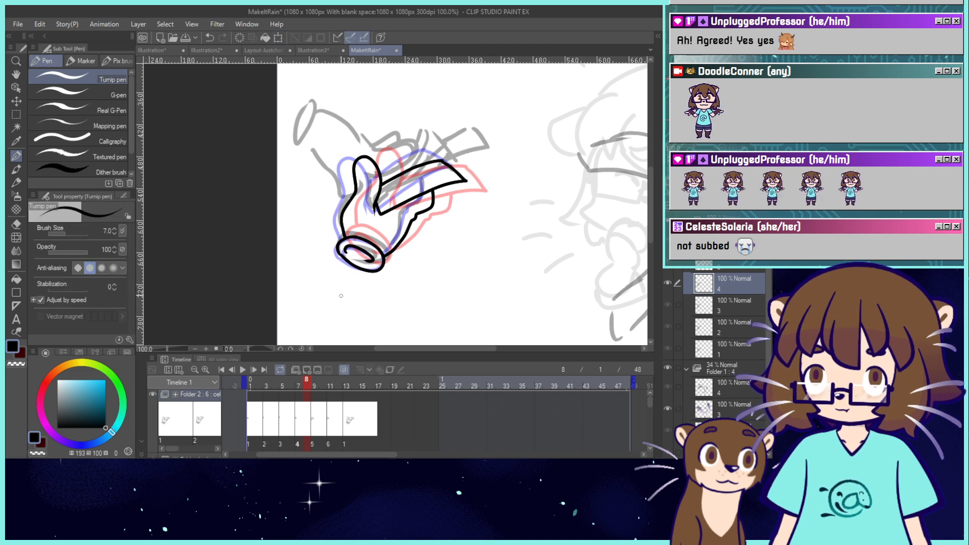
Play back the hand animation to check the motion of the six cels.
drag(310, 384, 357, 401)
click(246, 371)
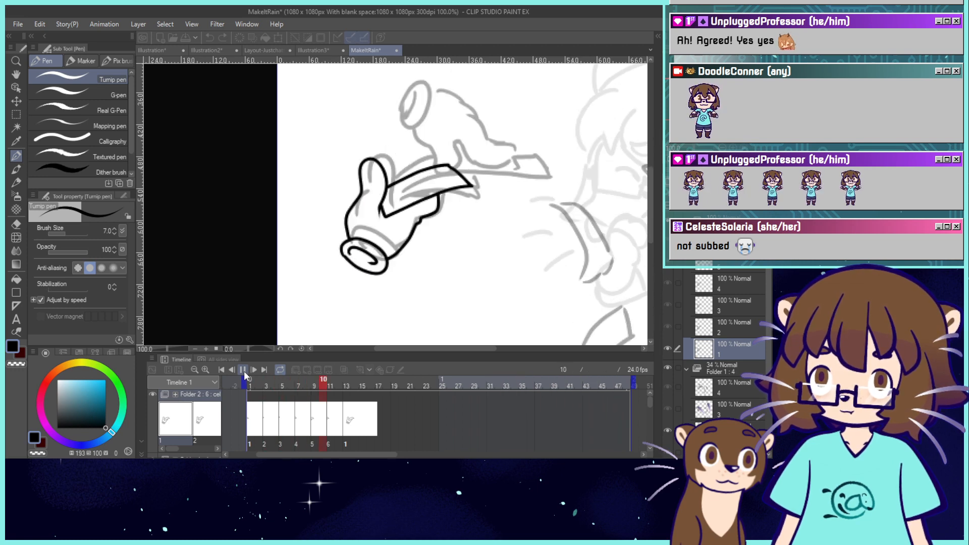
click(243, 371)
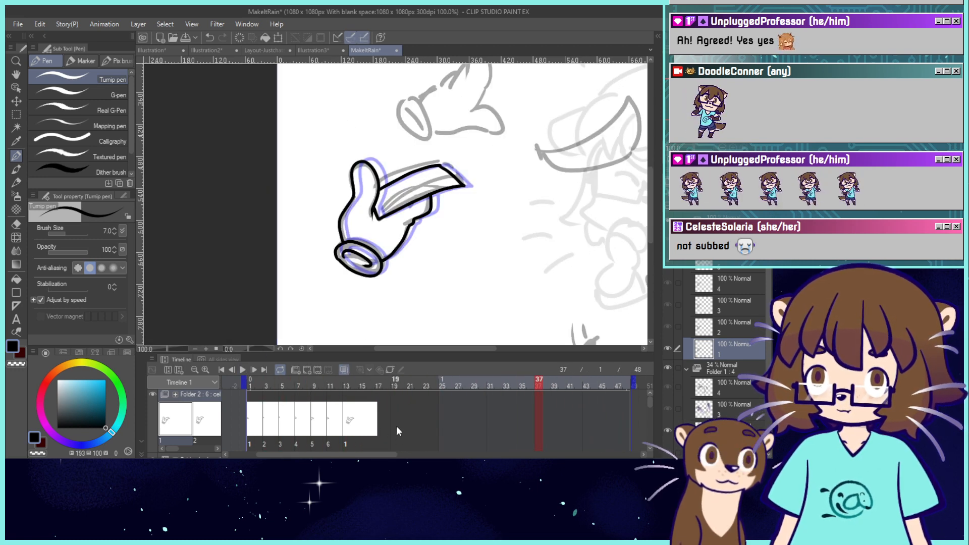
Remove the repeated cel 1 from frame 13 of the hand track.
drag(396, 426, 247, 426)
click(348, 430)
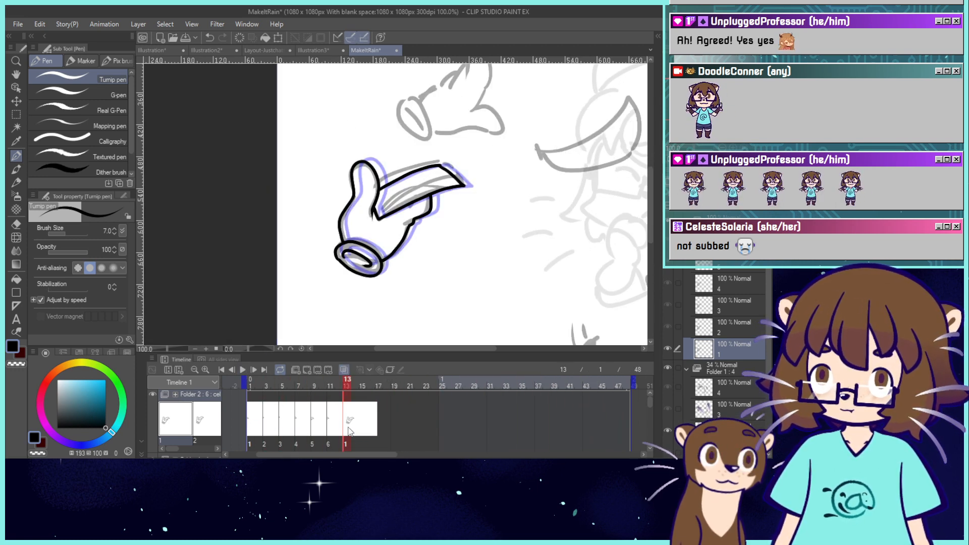
click(327, 370)
Copy the sequence of cels 1 to 6 on frames 1 to 11 and paste it at frames 13, 25 and 37.
drag(357, 438, 238, 415)
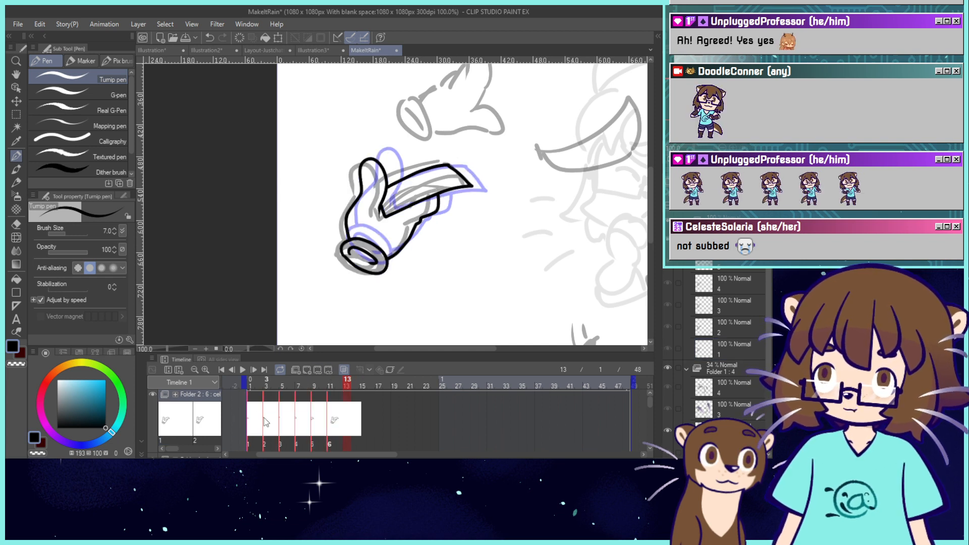
click(264, 421)
click(345, 437)
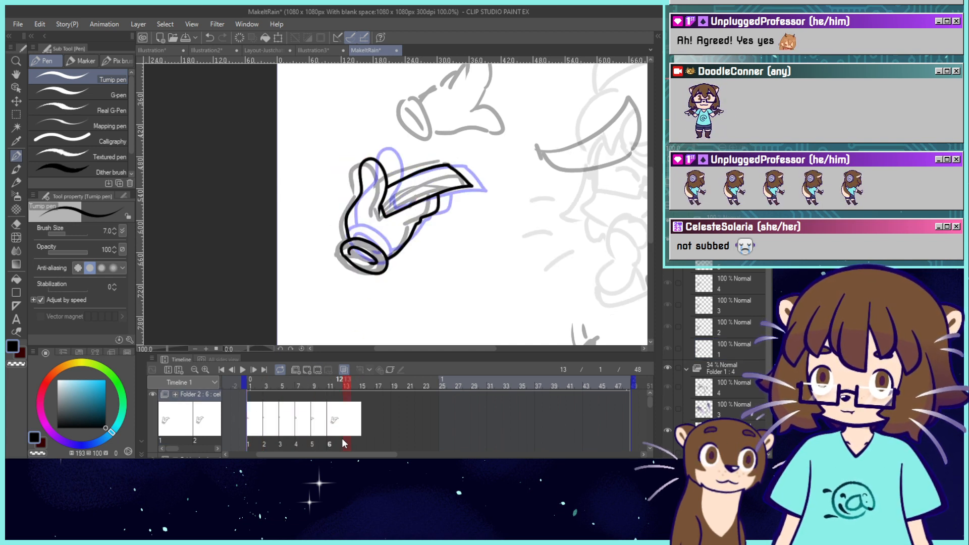
key(ctrl+v)
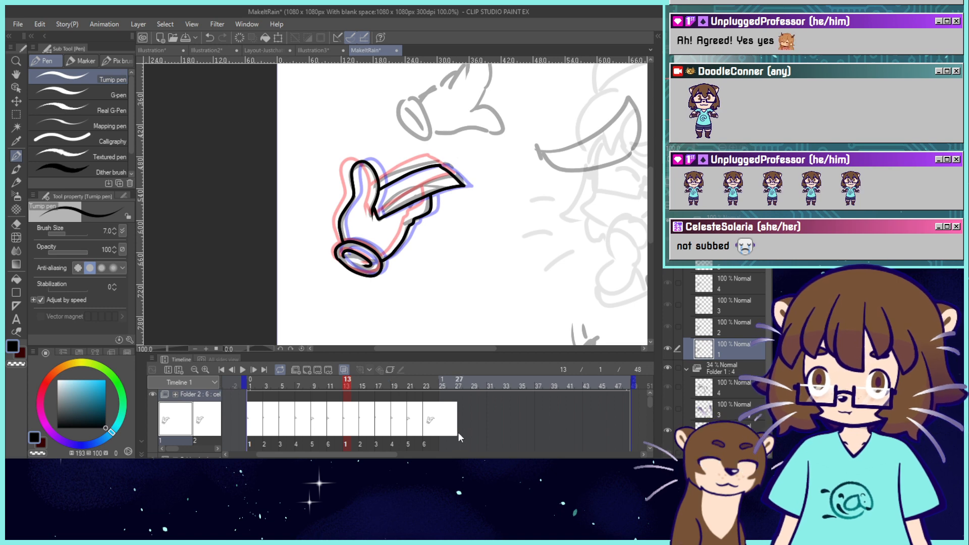
click(443, 442)
key(ctrl+v)
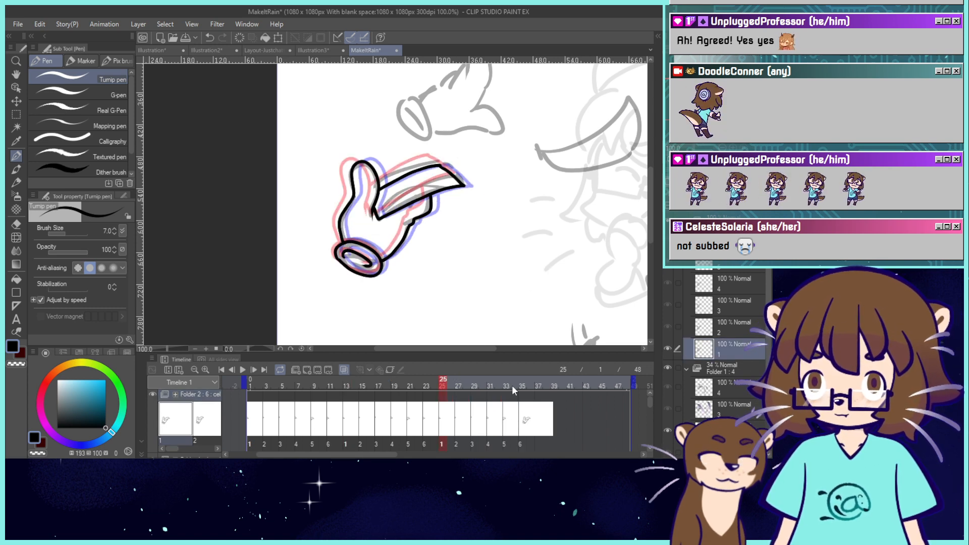
click(539, 442)
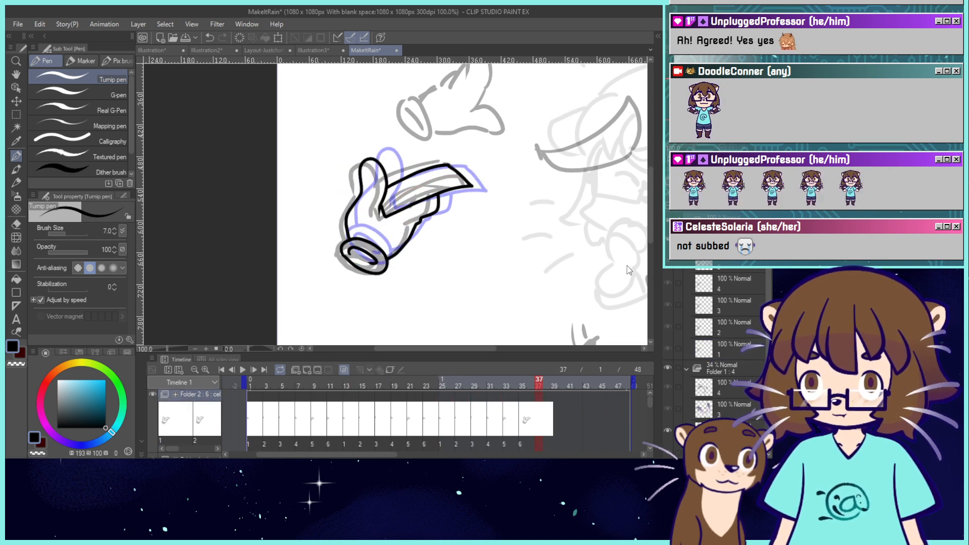
key(ctrl+v)
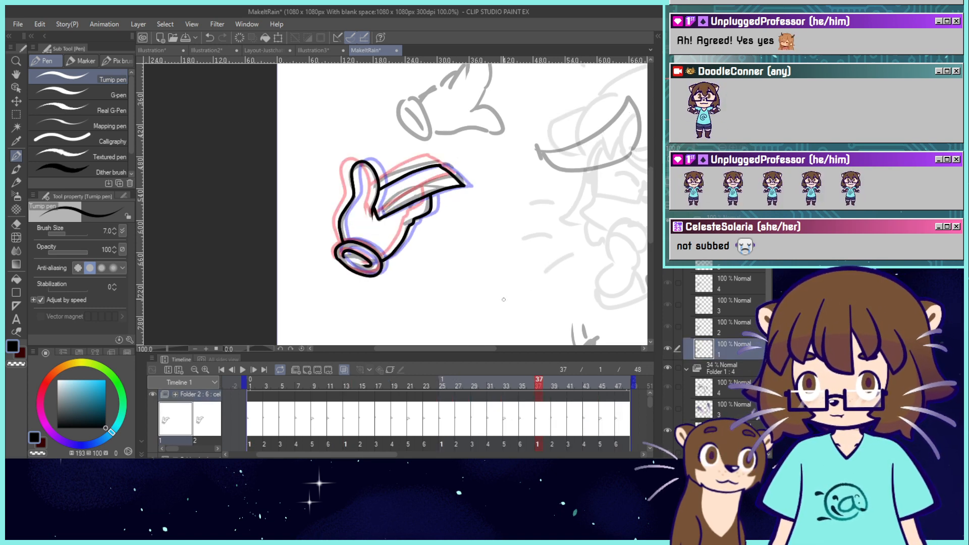
Play the full 48-frame loop and check the hand motion against the whole canvas.
click(242, 370)
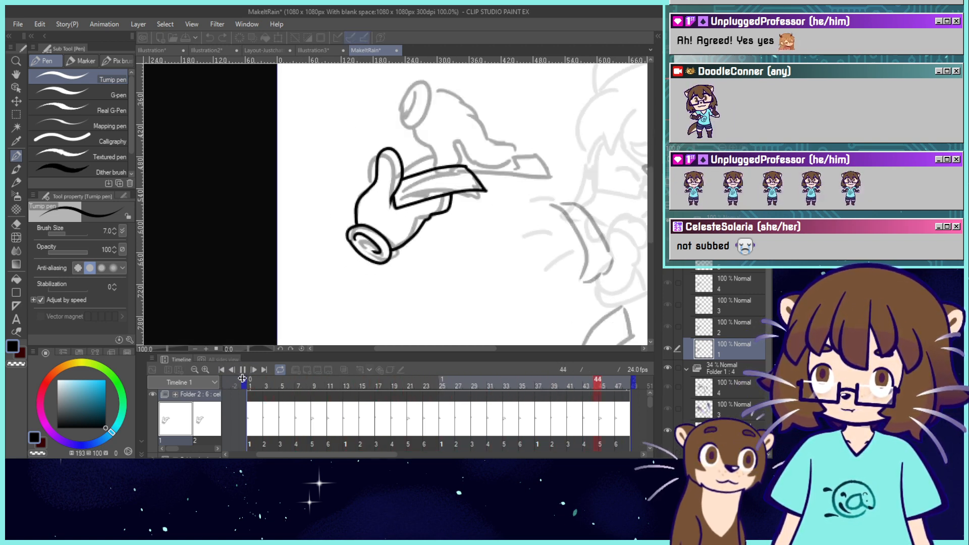
key(ctrl+0)
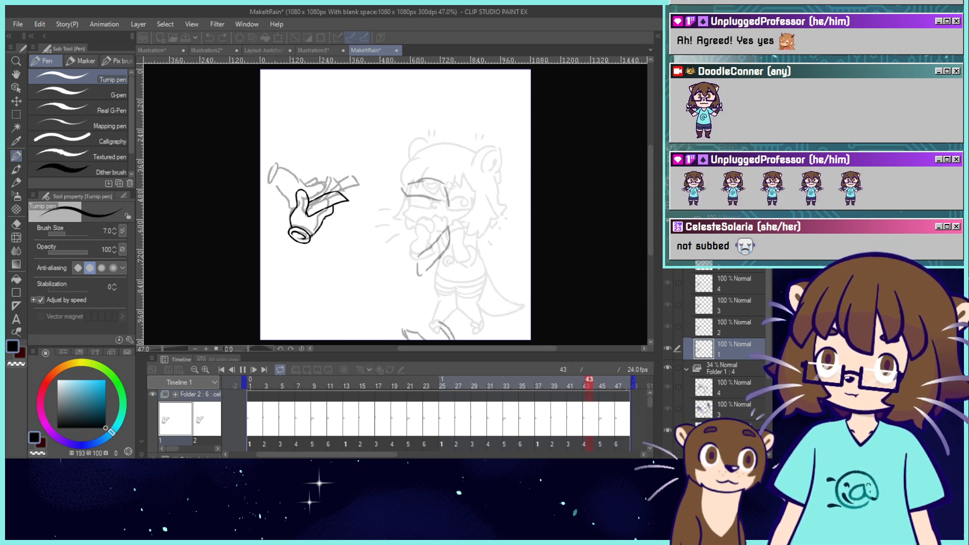
click(244, 370)
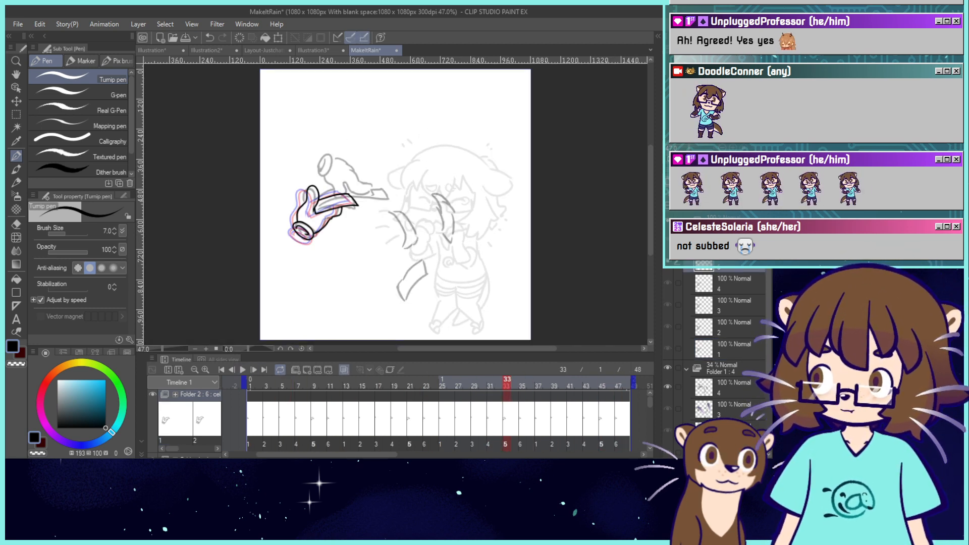
On frame 11, rotate cel 6's hand about 7° clockwise and move it up and to the right, close to cel 5's pose.
key(ctrl+plus)
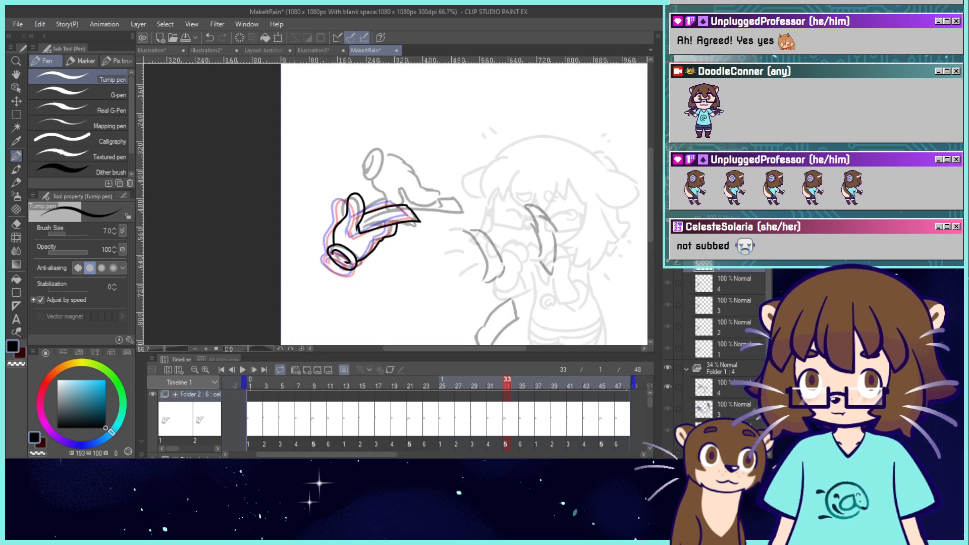
drag(395, 203, 410, 182)
click(331, 430)
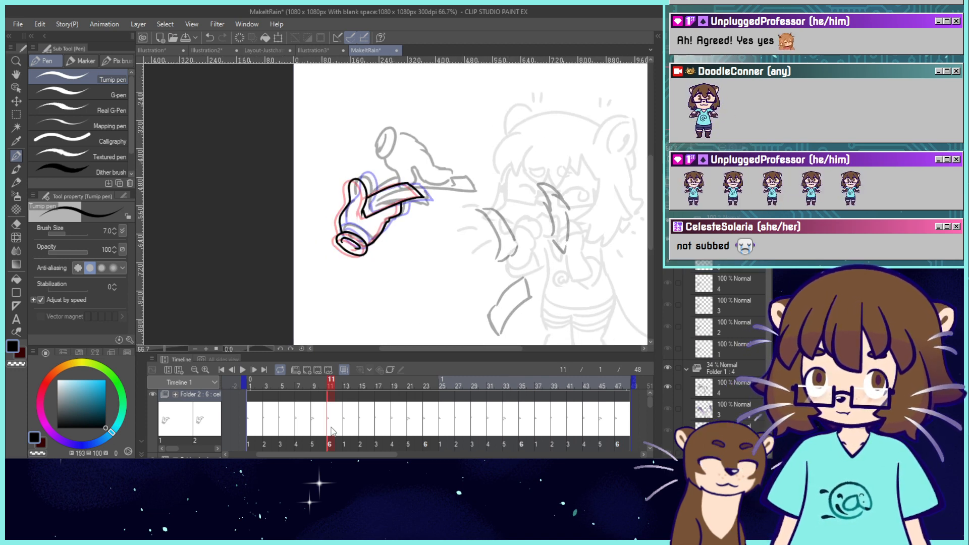
click(316, 432)
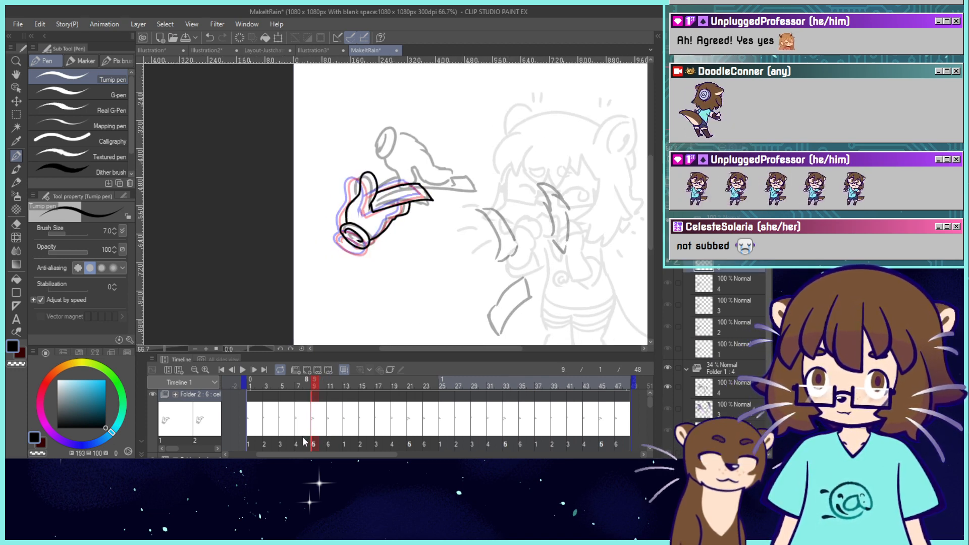
click(304, 434)
click(315, 433)
click(329, 432)
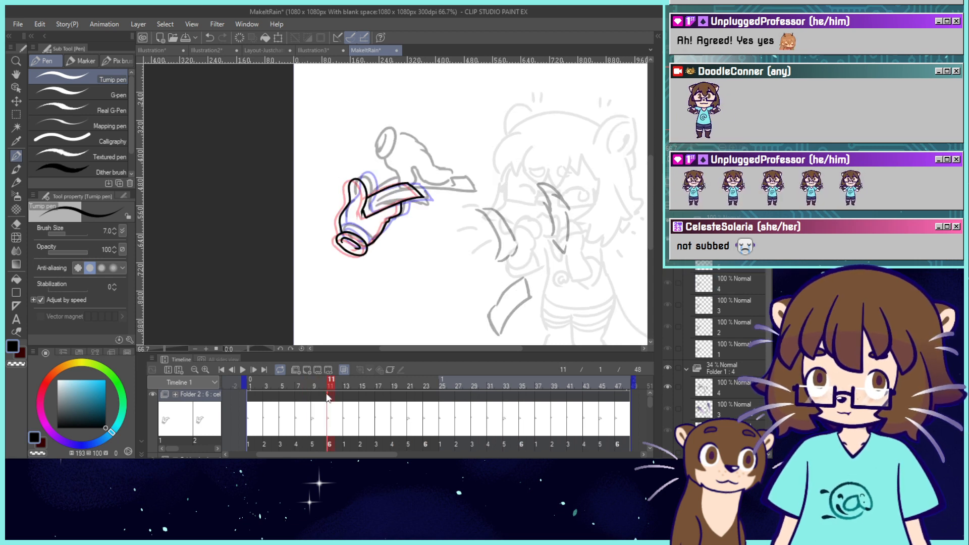
key(ctrl+t)
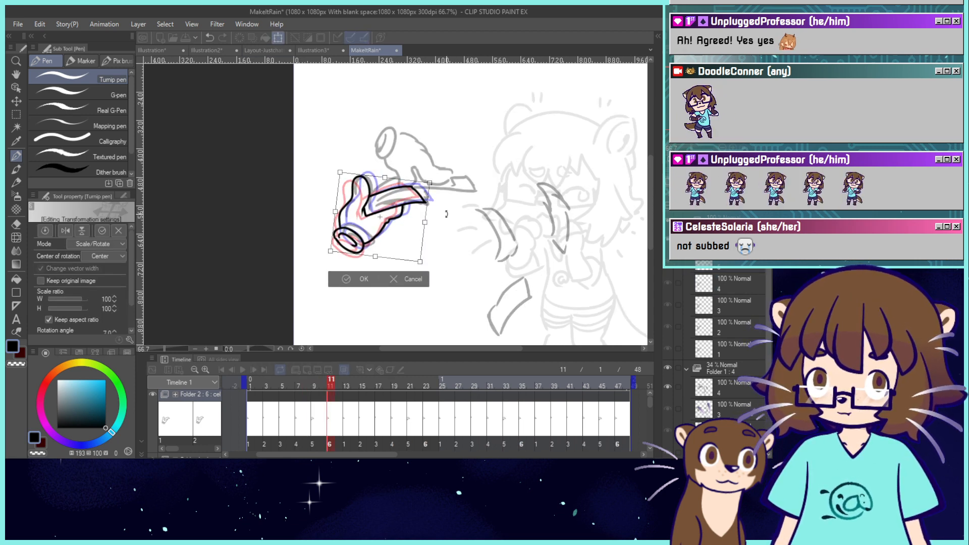
drag(388, 231, 393, 231)
drag(393, 232, 394, 232)
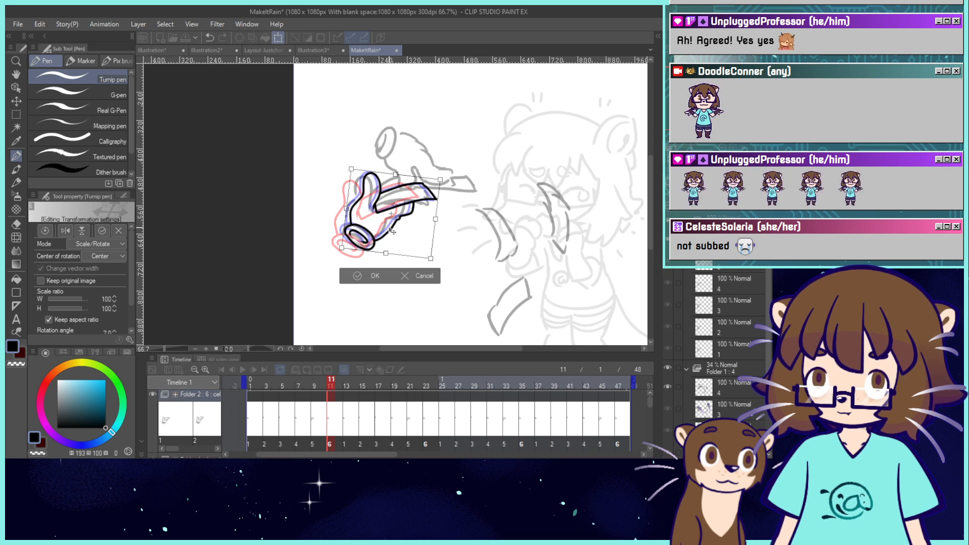
click(356, 276)
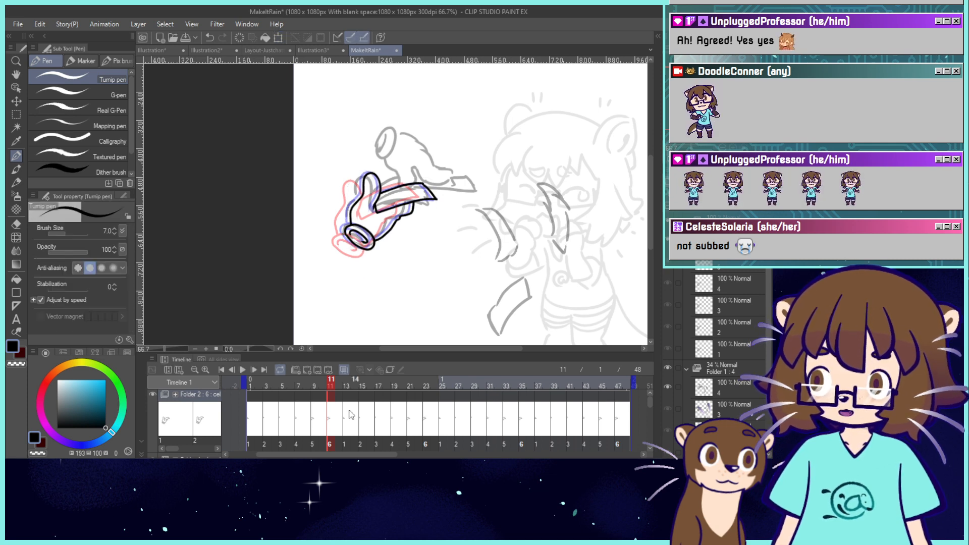
With the Move layer tool, nudge cel 1's hand on frame 13 slightly up and adjust cel 3's hand slightly down and to the left.
click(348, 427)
click(364, 426)
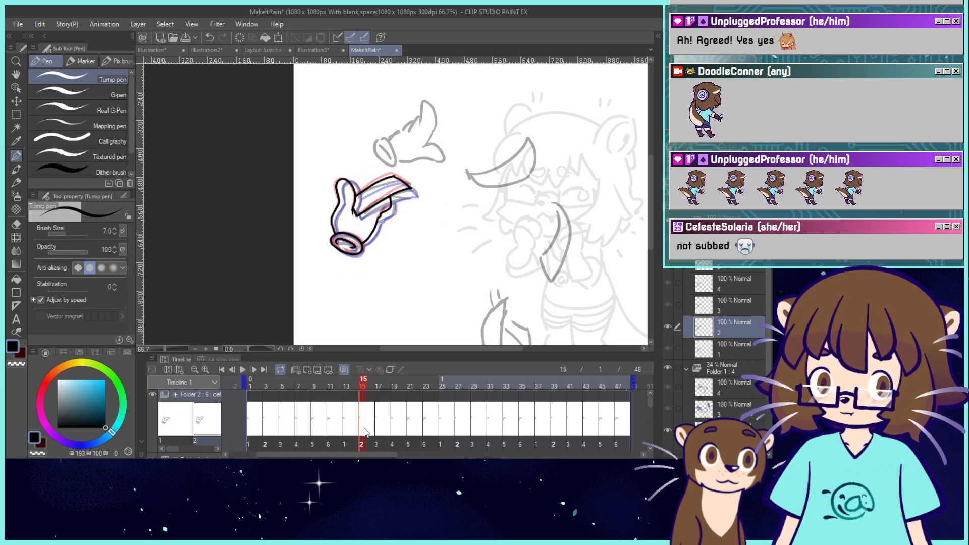
click(348, 431)
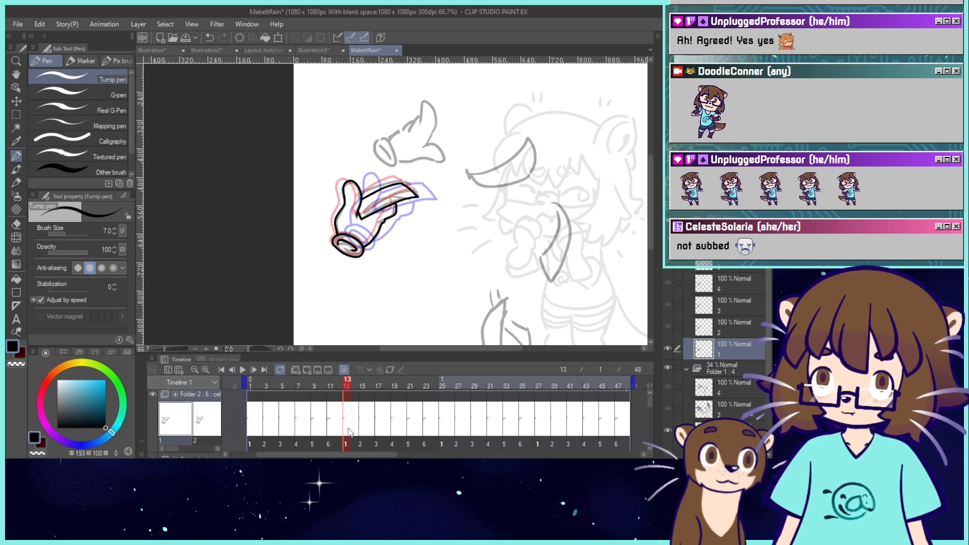
drag(27, 106, 26, 106)
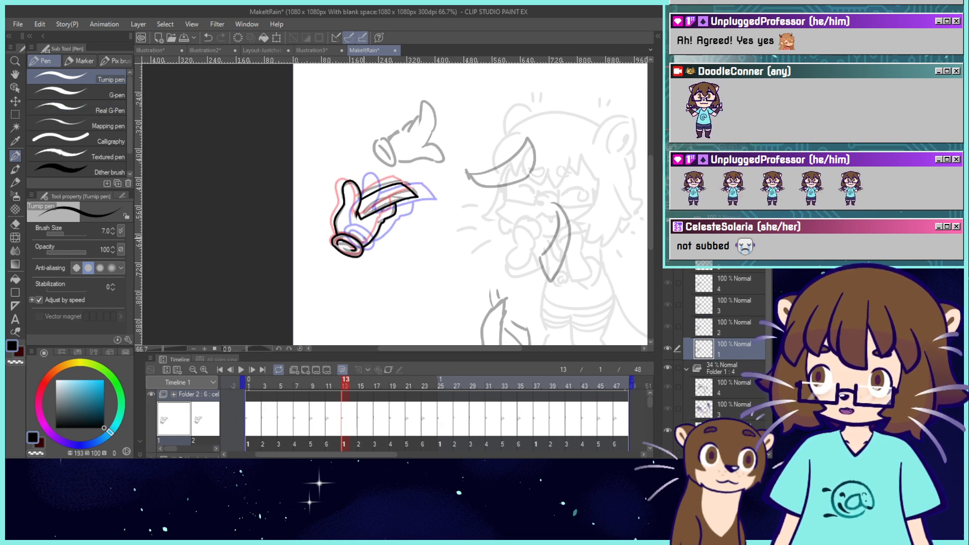
key(ctrl+z)
click(15, 101)
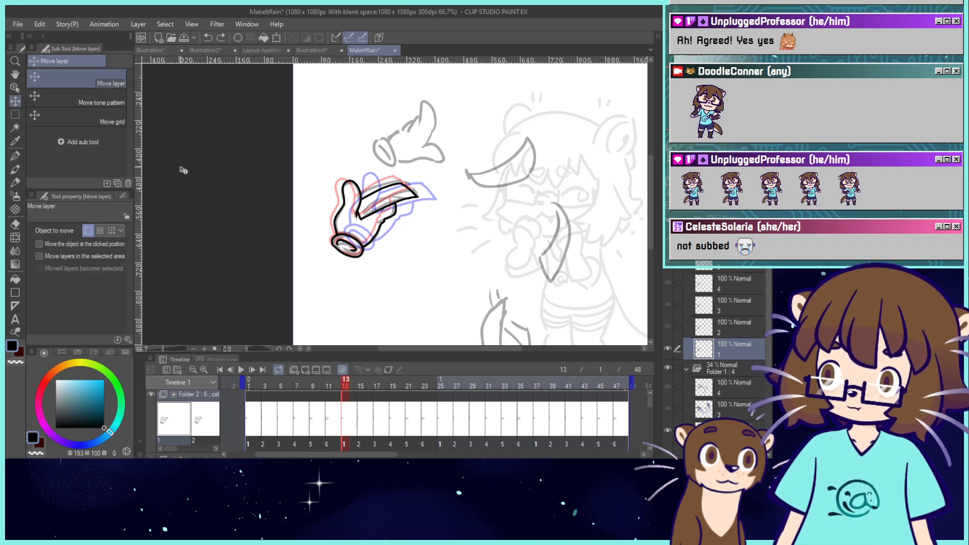
drag(366, 216, 367, 213)
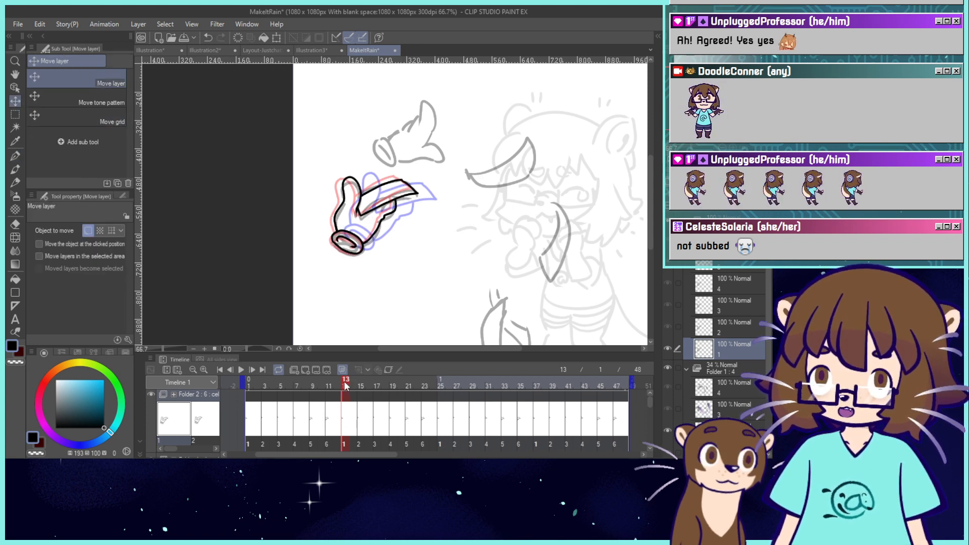
drag(356, 383, 383, 391)
drag(362, 241, 361, 242)
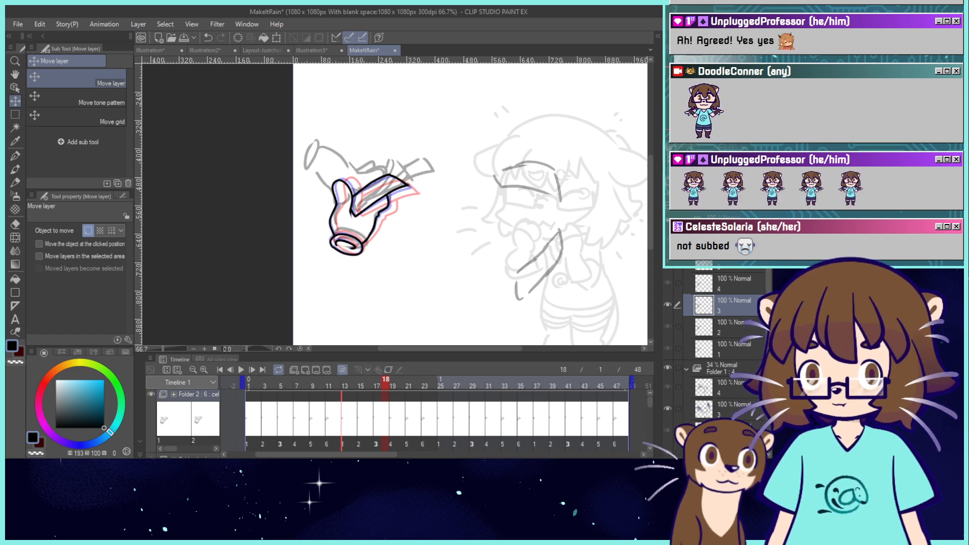
Play the hand loop over the full canvas with the rough sketch Folder 1 shown and again with it hidden, leaving the sketch shown.
key(ctrl+0)
click(220, 370)
click(241, 370)
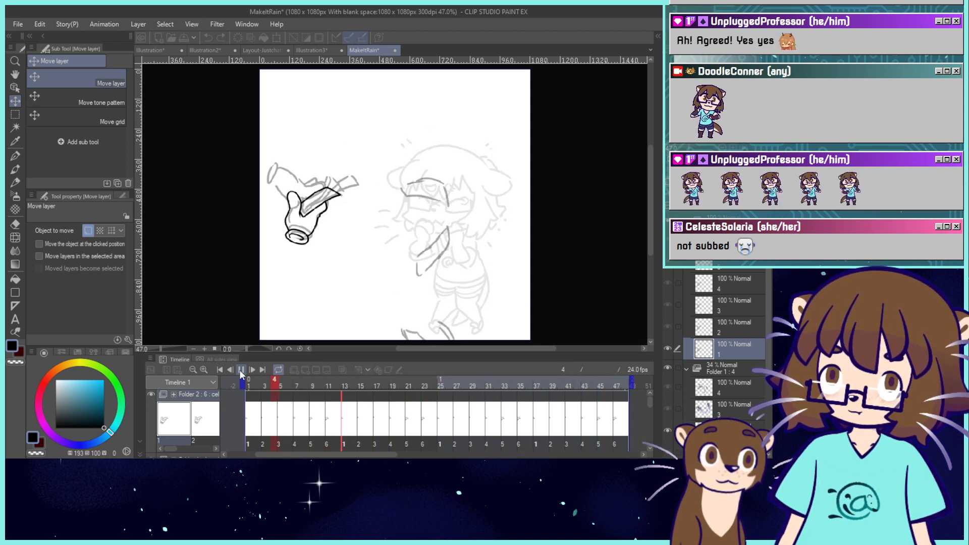
click(668, 369)
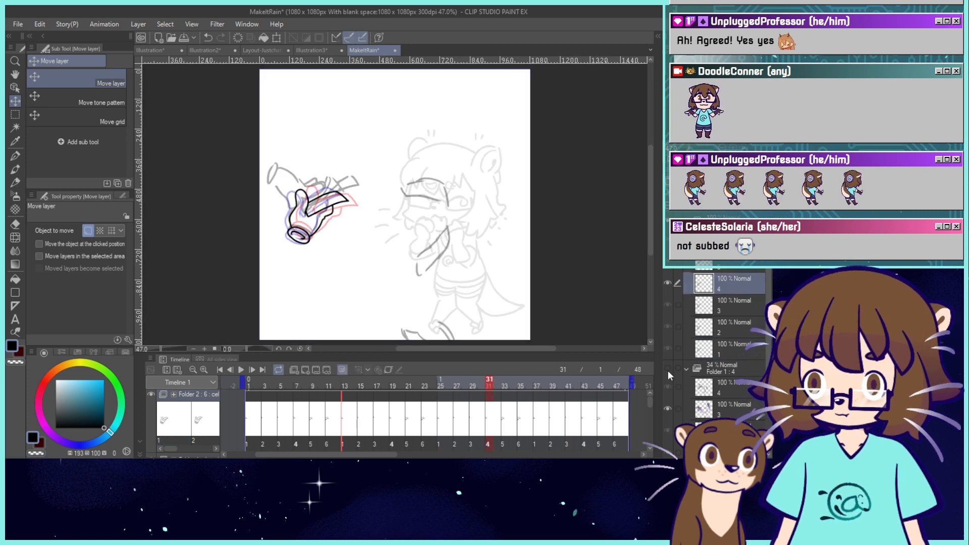
click(667, 369)
click(221, 370)
click(241, 370)
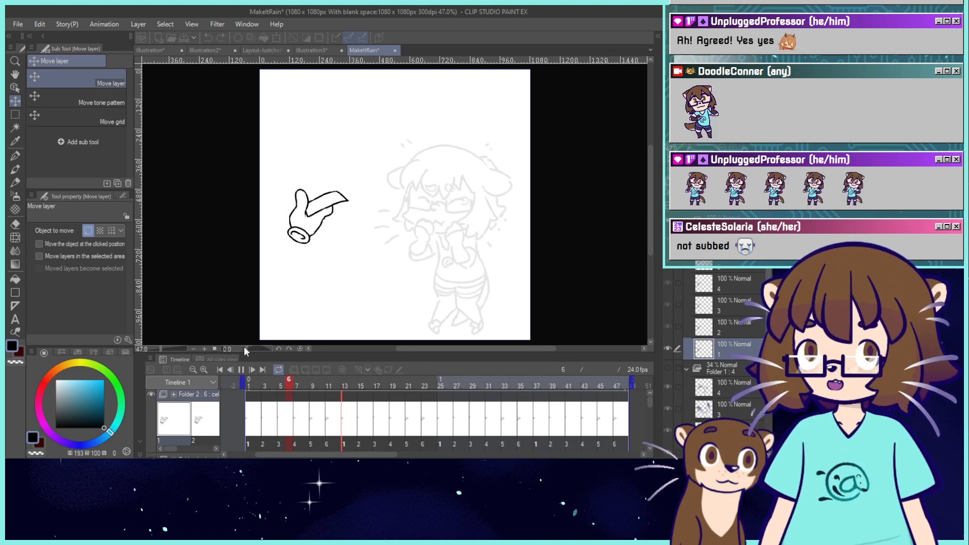
click(242, 370)
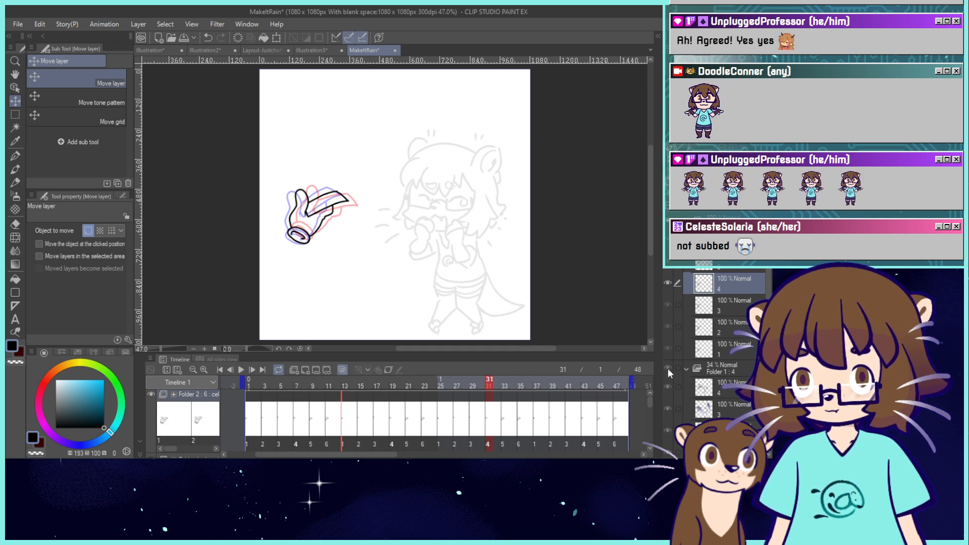
click(667, 369)
Create a new animation folder, Folder 3, above the inked hand track and add its first blank cel on frame 1.
click(324, 382)
drag(324, 380, 247, 439)
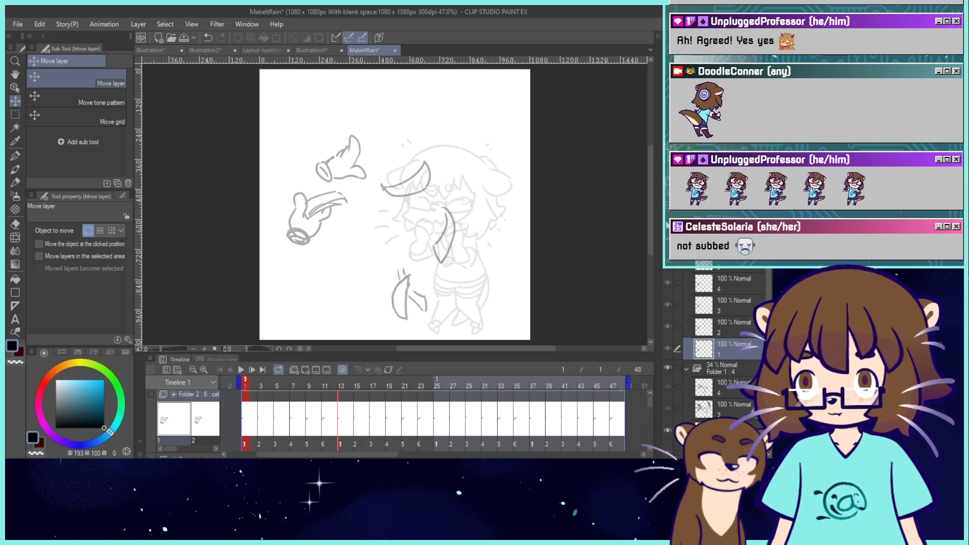
click(667, 218)
mouse_move(251, 383)
mouse_down()
mouse_move(358, 383)
mouse_move(240, 388)
mouse_up()
click(293, 371)
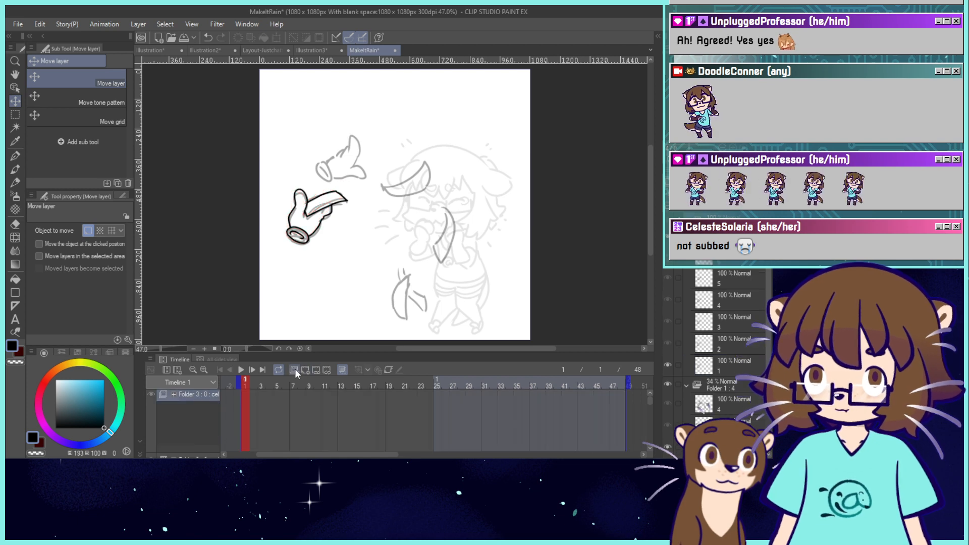
click(304, 371)
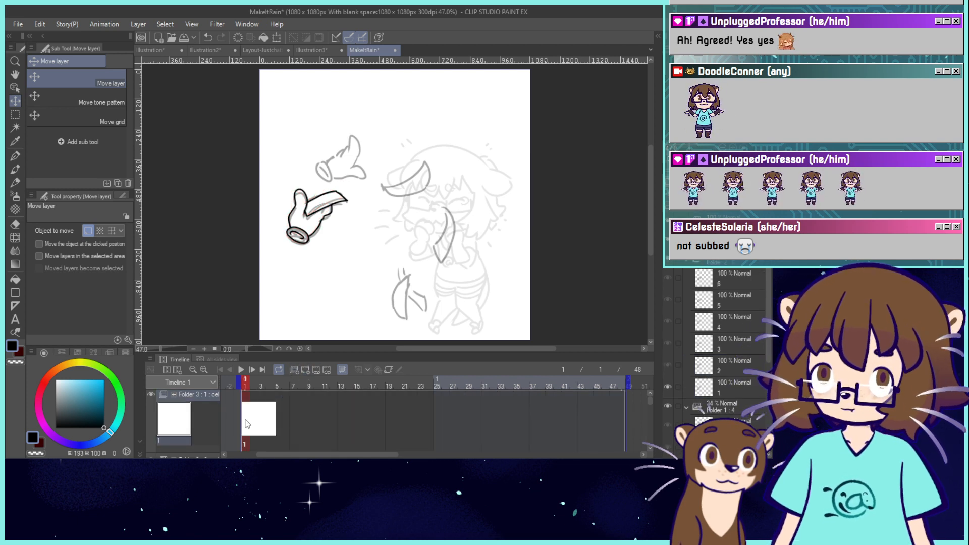
With the Turnip pen, ink the open upper hand and its cuff over the sketch in Folder 3's cel 1 on frame 1.
click(15, 156)
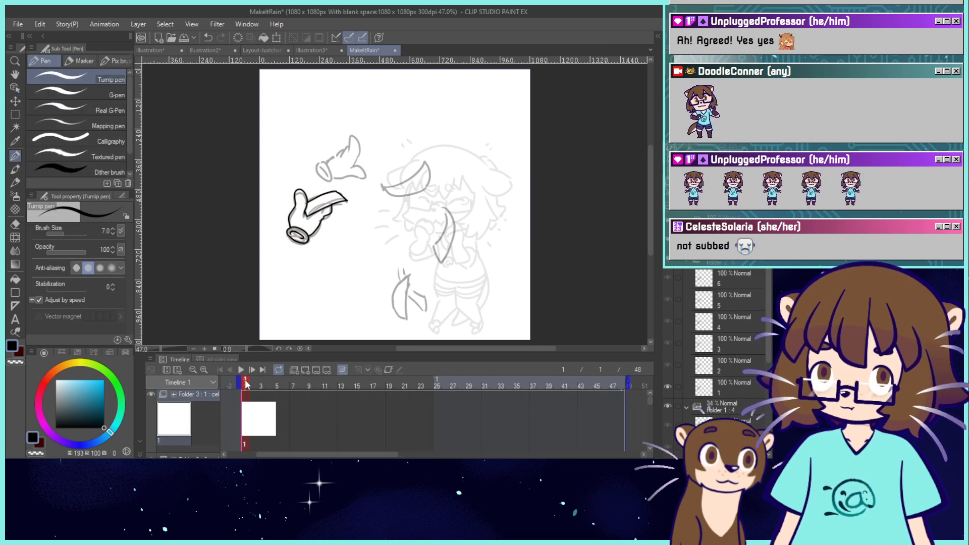
click(262, 383)
mouse_move(262, 383)
mouse_down()
mouse_move(295, 386)
mouse_move(285, 385)
mouse_up()
drag(346, 308, 380, 324)
click(731, 261)
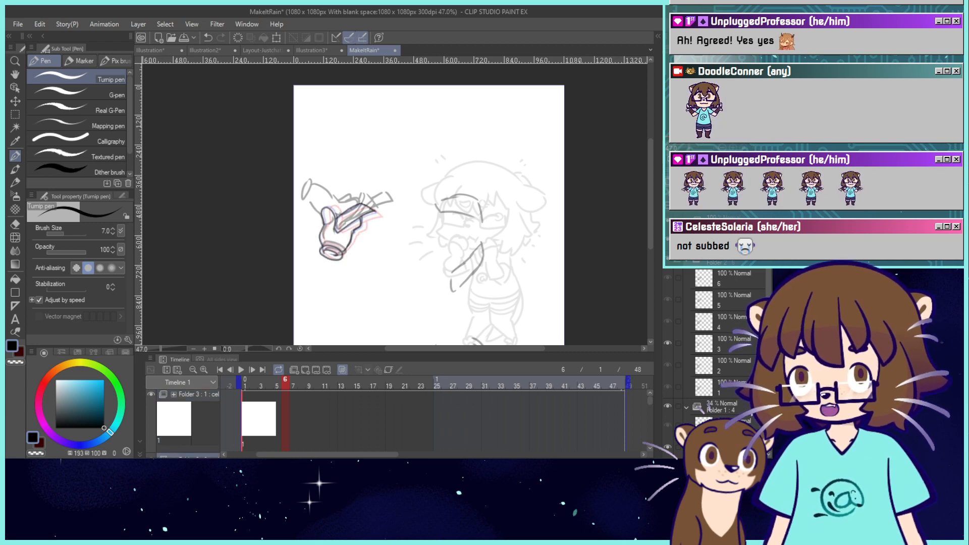
click(173, 423)
drag(394, 204, 412, 206)
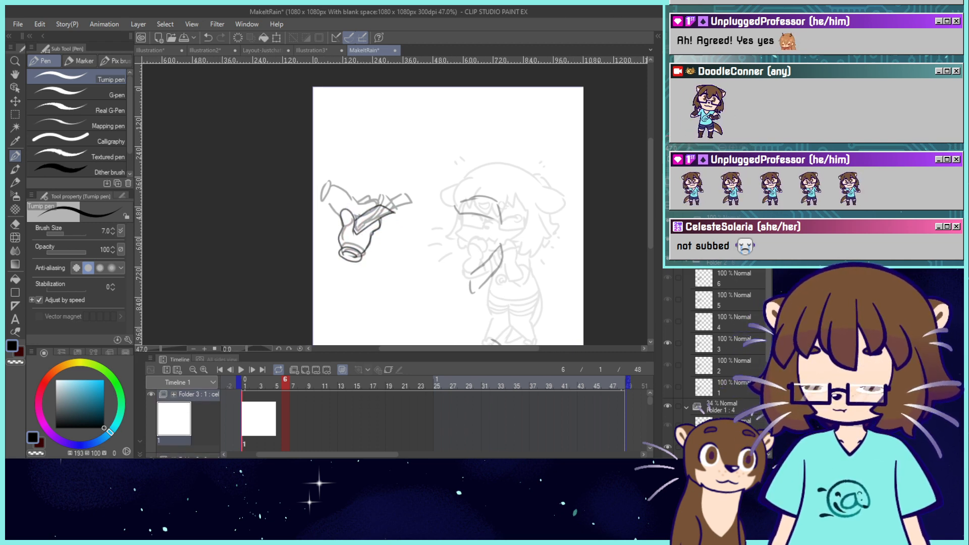
key(ctrl+plus)
click(249, 383)
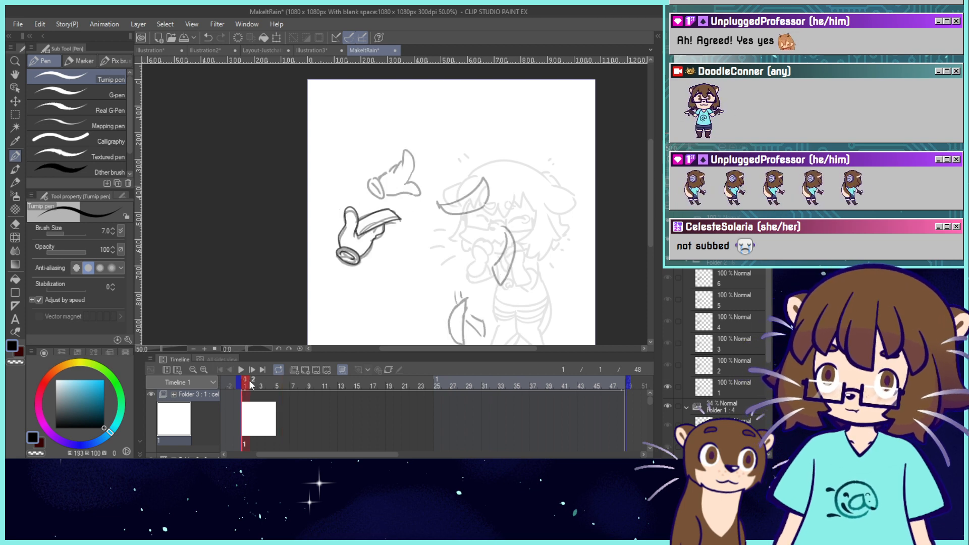
key(ctrl+plus)
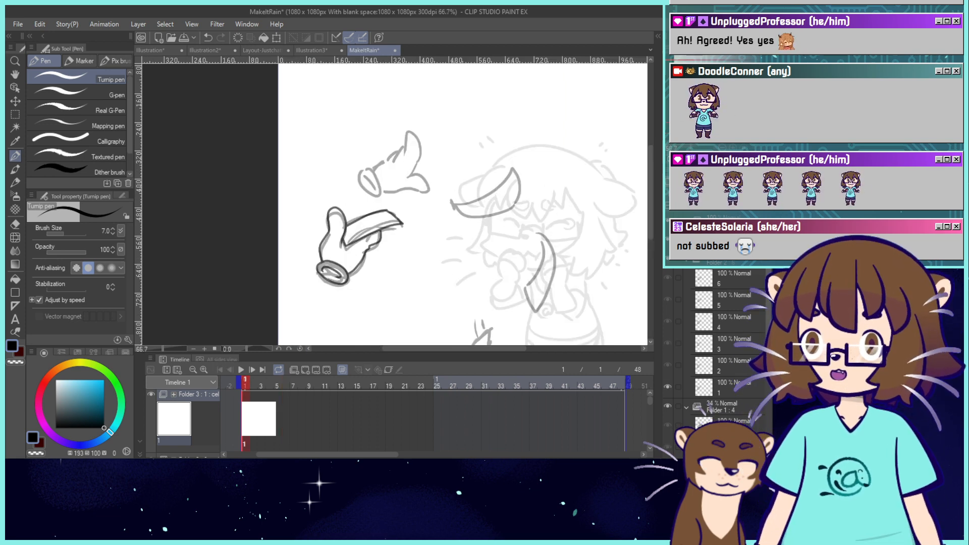
drag(374, 179, 379, 193)
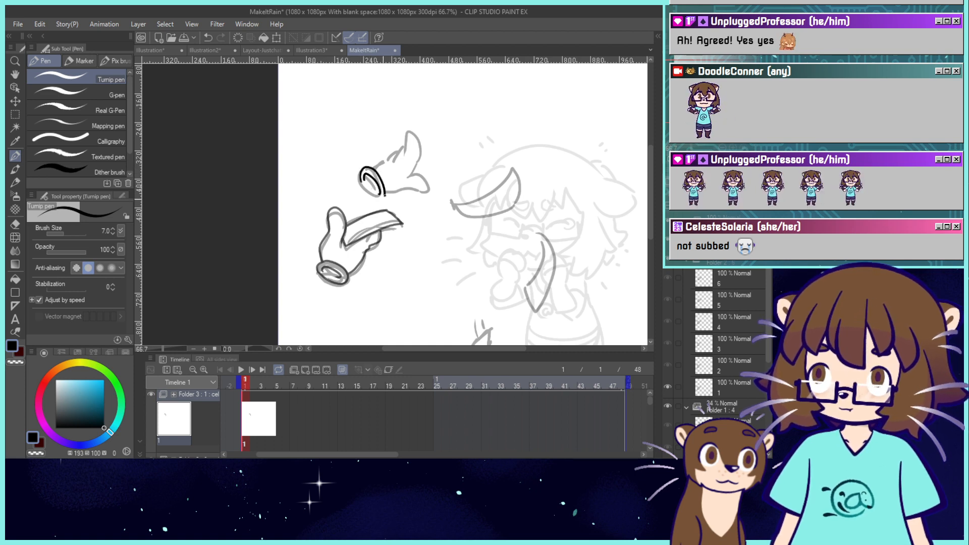
key(ctrl+z)
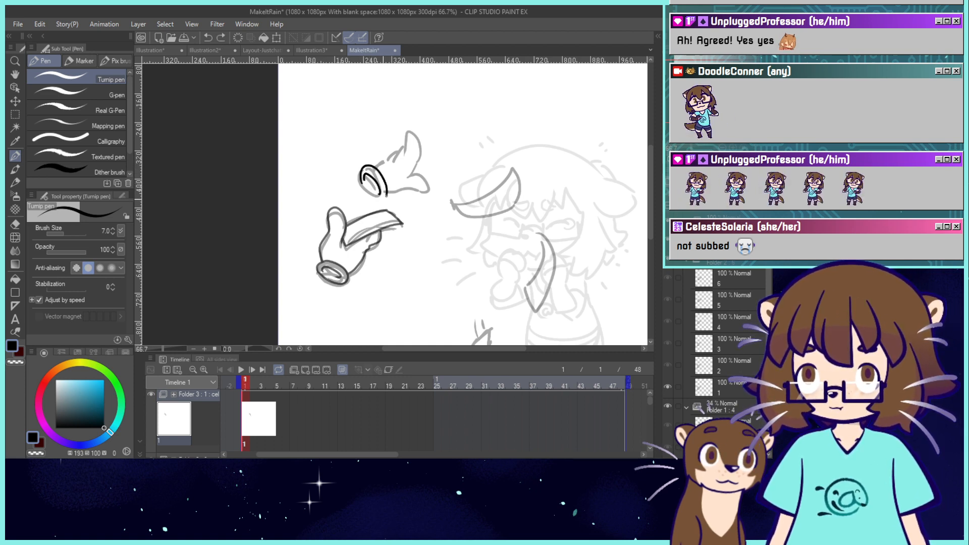
drag(386, 193, 376, 167)
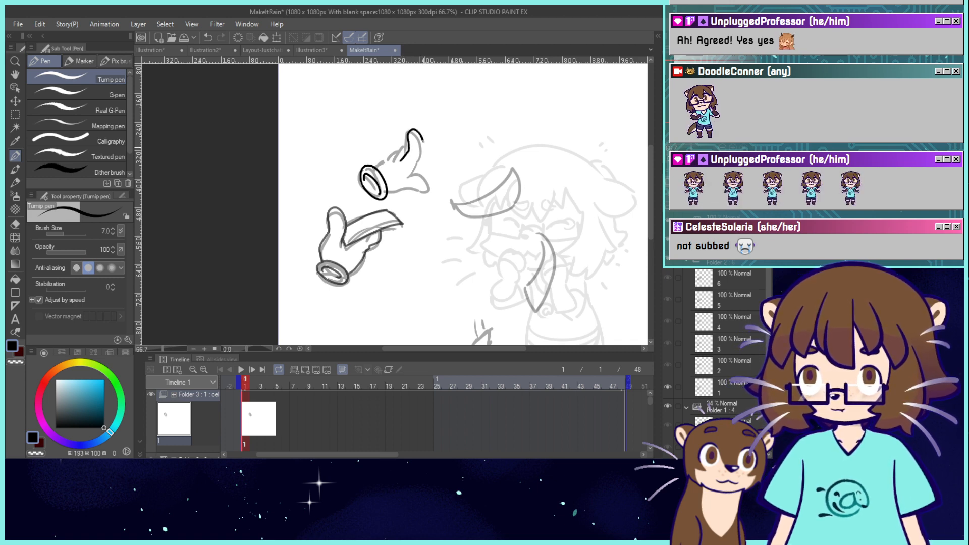
drag(424, 156, 418, 167)
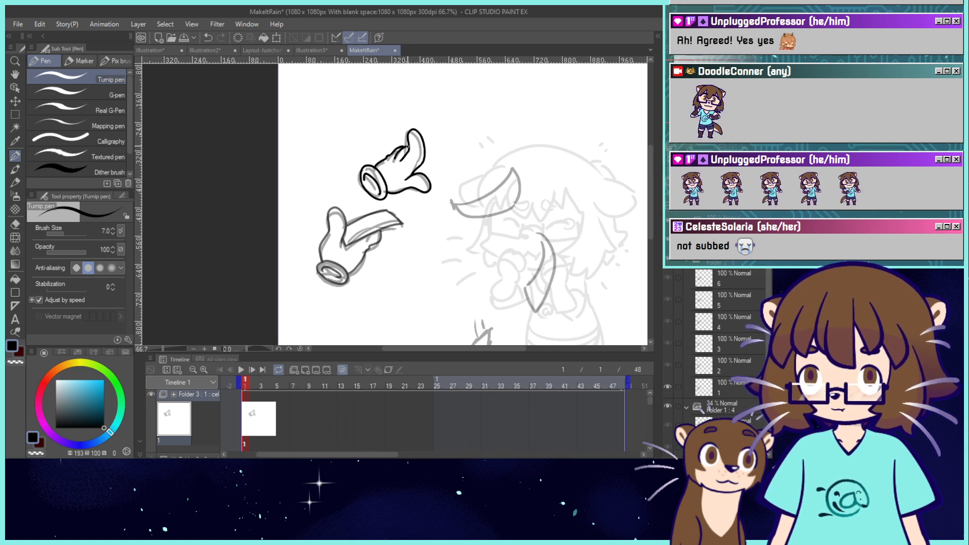
Duplicate Folder 3's inked cel 1 as cel 2 and compare the sketched hand poses on frames 2 to 5.
click(260, 384)
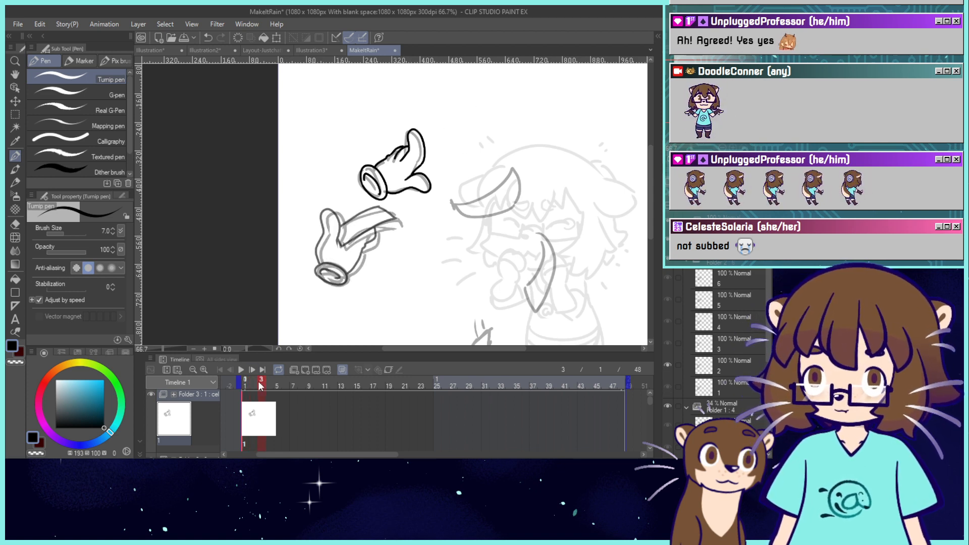
click(256, 385)
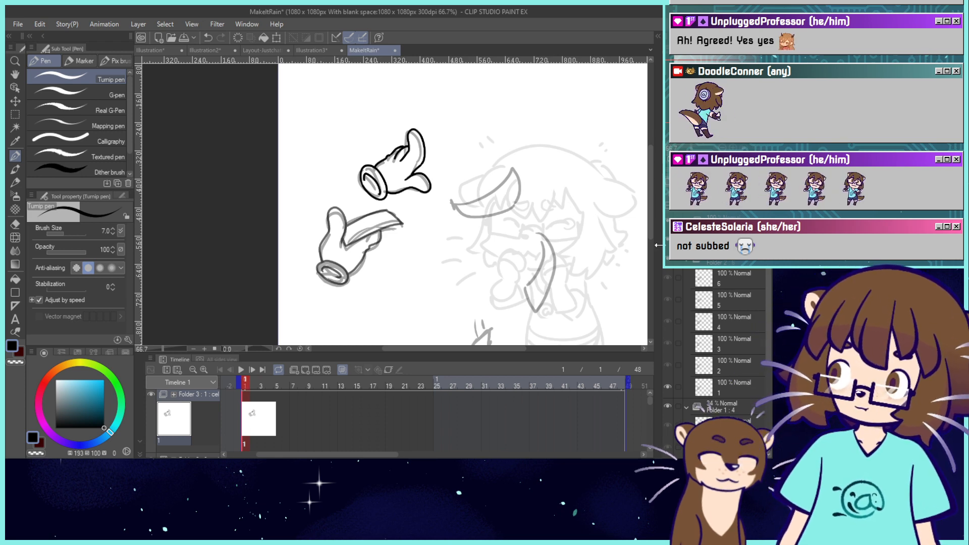
key(ctrl+v)
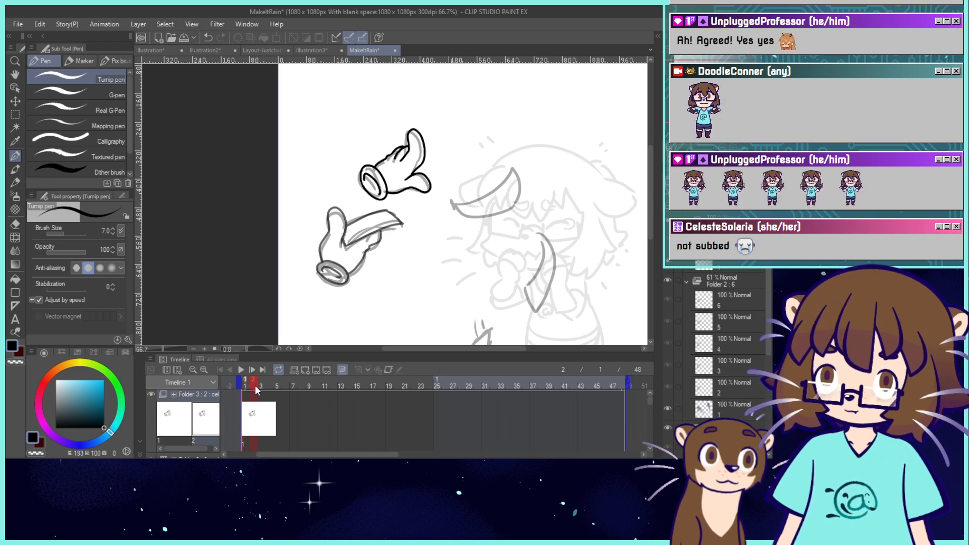
click(262, 384)
click(276, 386)
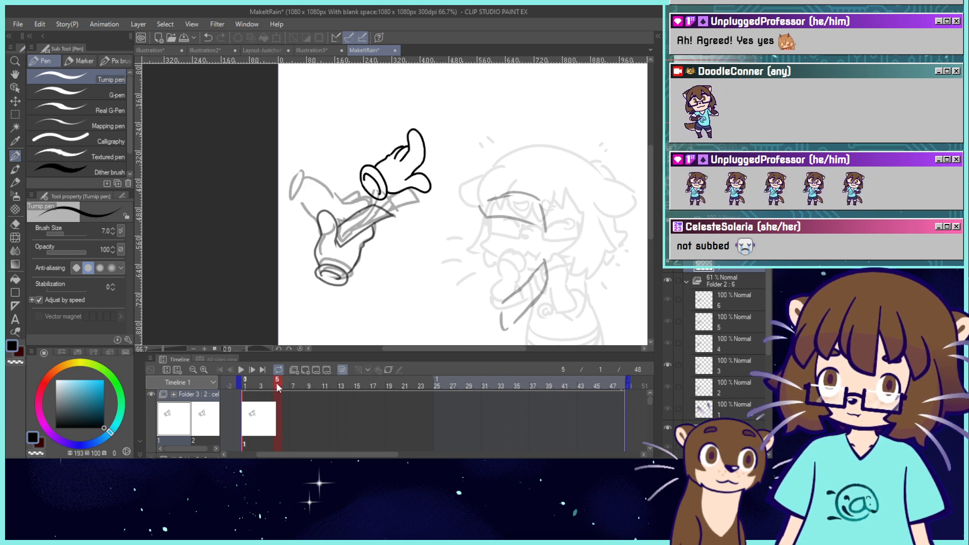
click(271, 383)
click(273, 385)
click(271, 383)
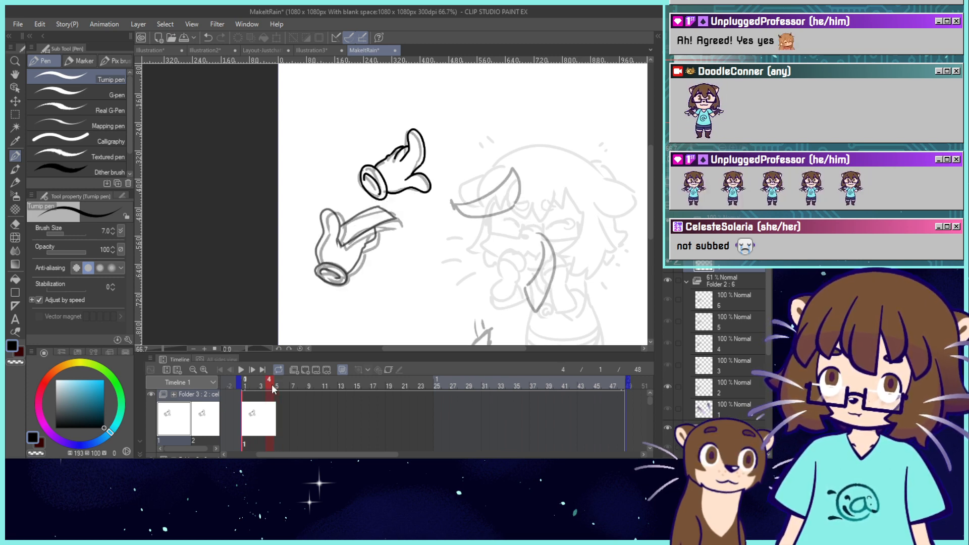
click(272, 386)
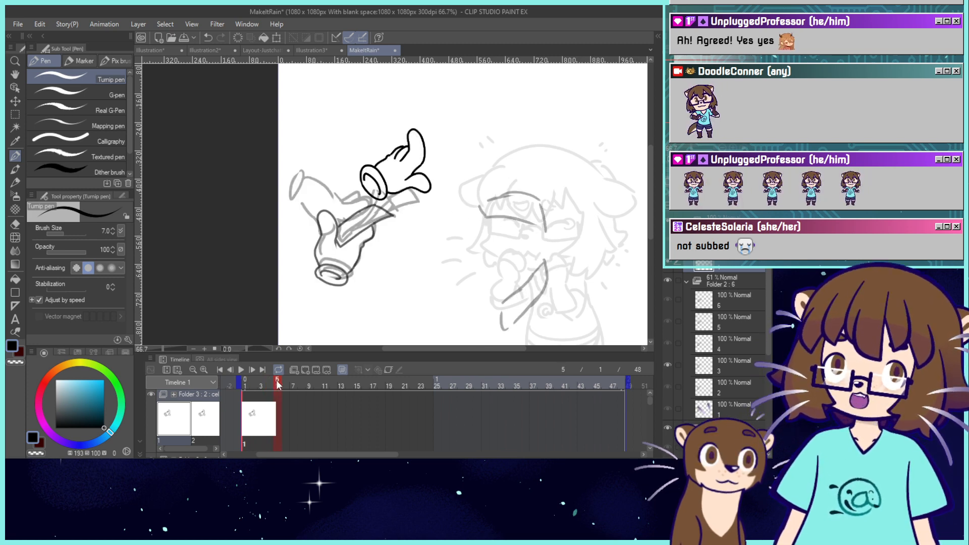
Undo the blank cel added on frame 5 of Folder 3 and assign the duplicated cel 2 to frame 3.
click(306, 369)
click(261, 440)
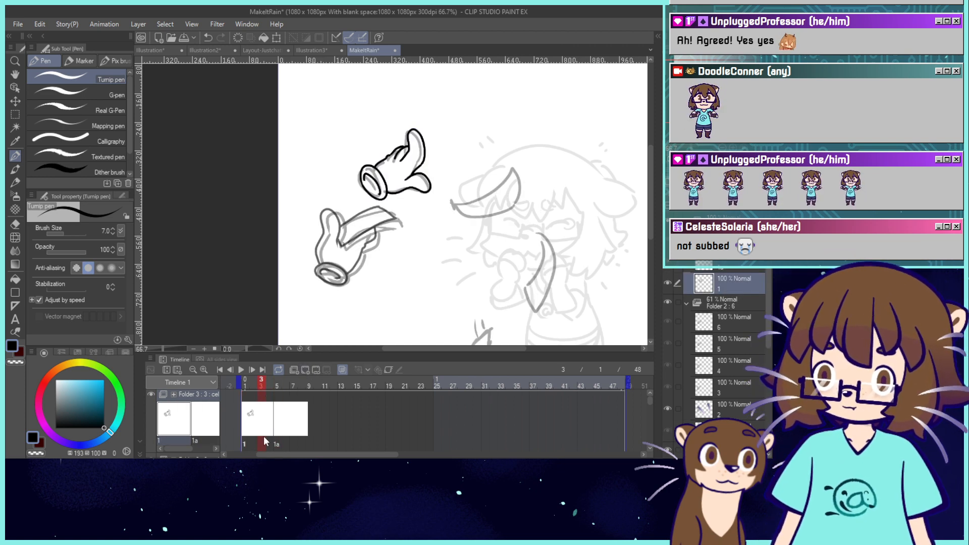
key(ctrl+z)
key(ctrl+z)
key(ctrl+z)
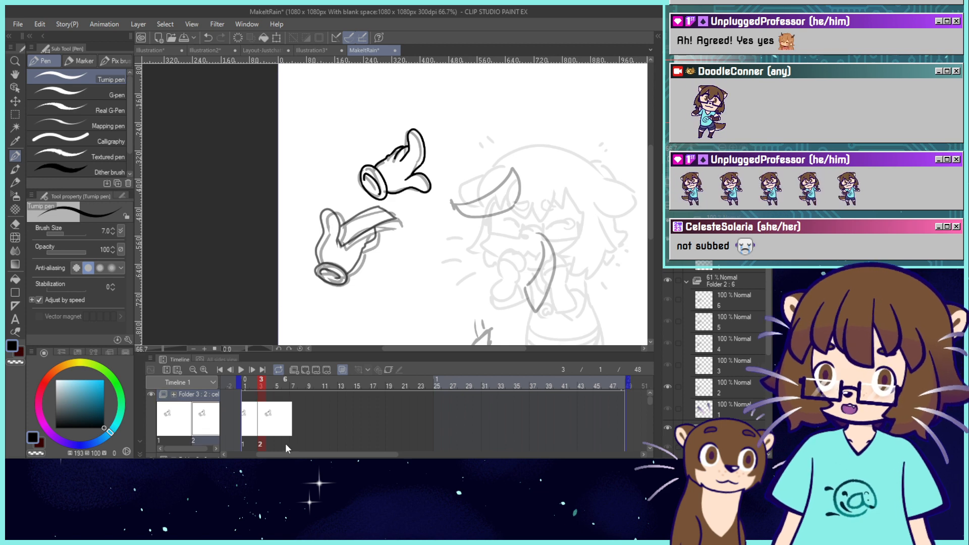
Add a blank cel 3 on frame 5 of Folder 3 and check the hand poses on frames 5 to 7.
click(276, 443)
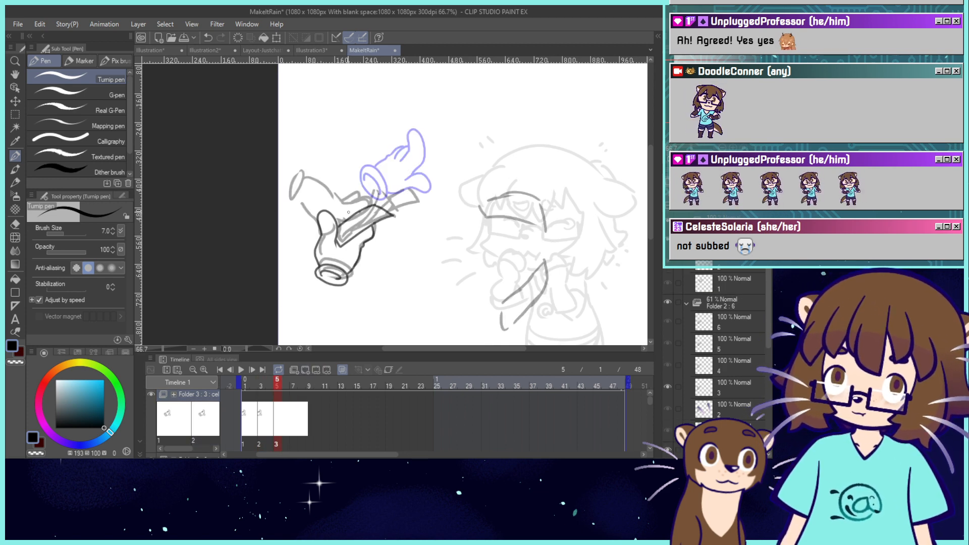
click(294, 383)
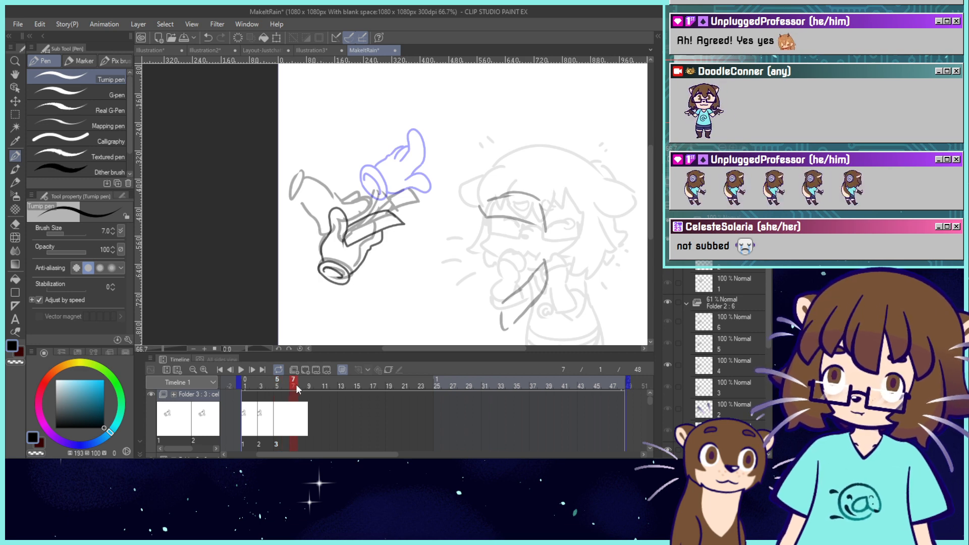
click(285, 383)
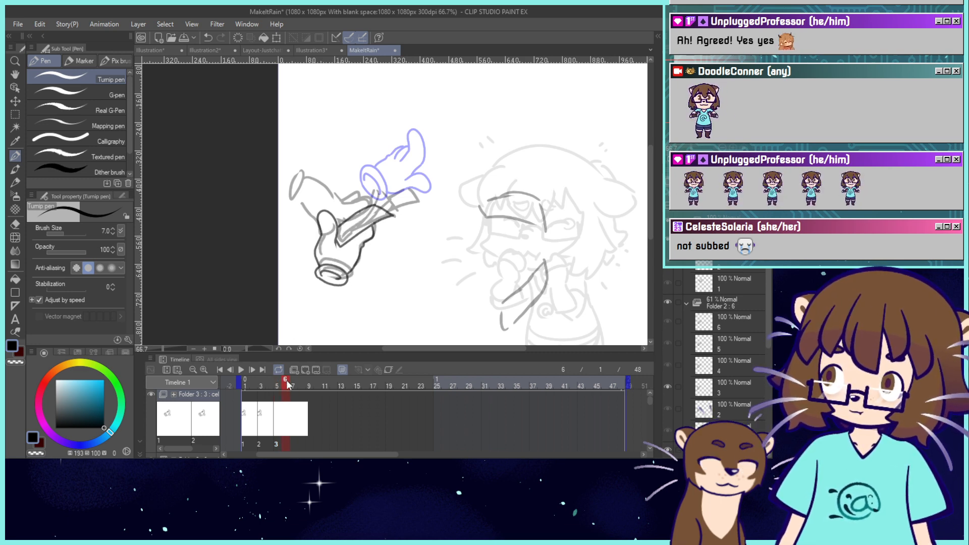
mouse_move(287, 383)
mouse_down()
mouse_move(319, 383)
mouse_move(269, 385)
mouse_move(276, 383)
mouse_up()
Transform the lower money hand in Folder 2's cel 4 on frame 7 so it sits close to cel 3's pose.
drag(404, 242, 413, 210)
drag(650, 401, 648, 415)
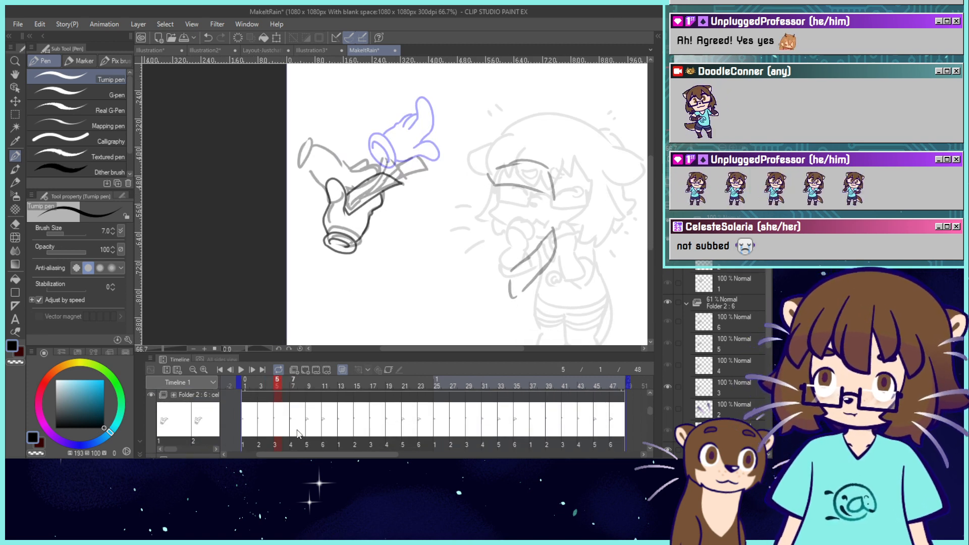
click(295, 427)
click(276, 38)
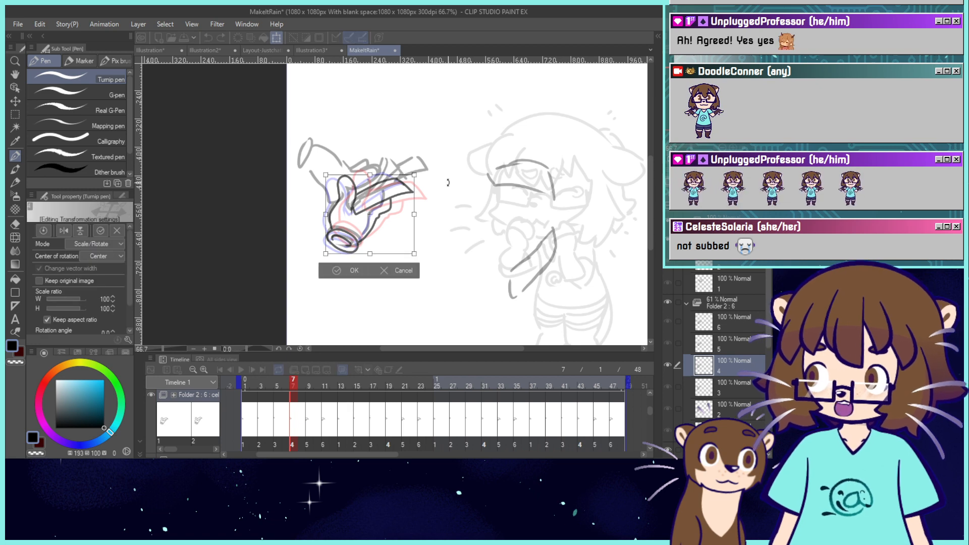
mouse_move(380, 230)
mouse_down()
mouse_move(427, 213)
mouse_move(380, 219)
mouse_up()
click(328, 276)
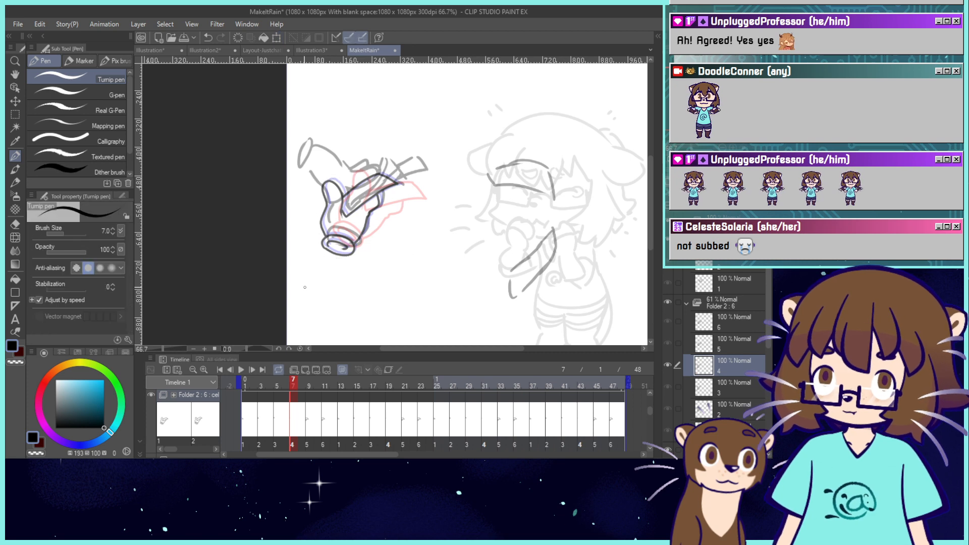
Play back the loop to check the motion and return to Folder 3's cel 3 on frame 5.
click(242, 370)
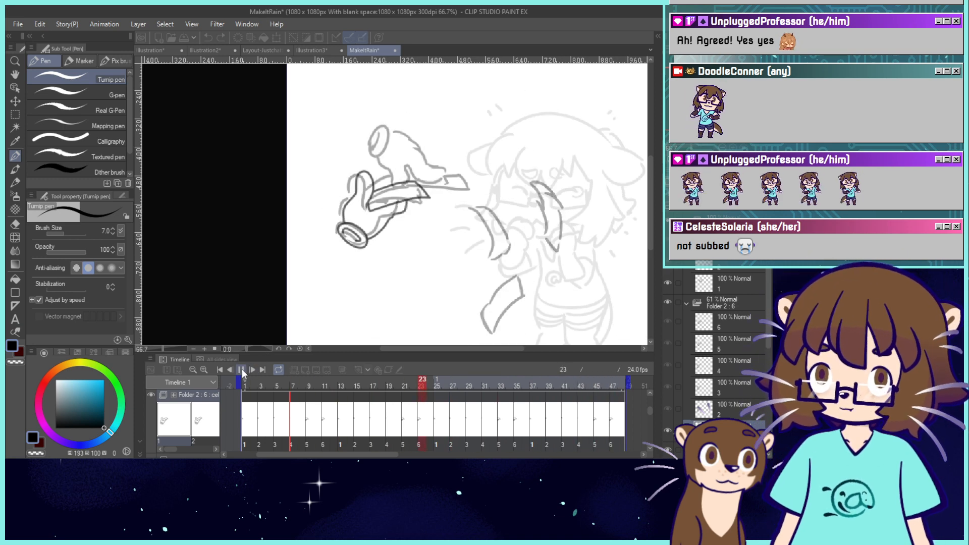
click(241, 369)
drag(650, 410, 650, 401)
mouse_move(294, 383)
mouse_down()
mouse_move(271, 393)
mouse_move(276, 386)
mouse_up()
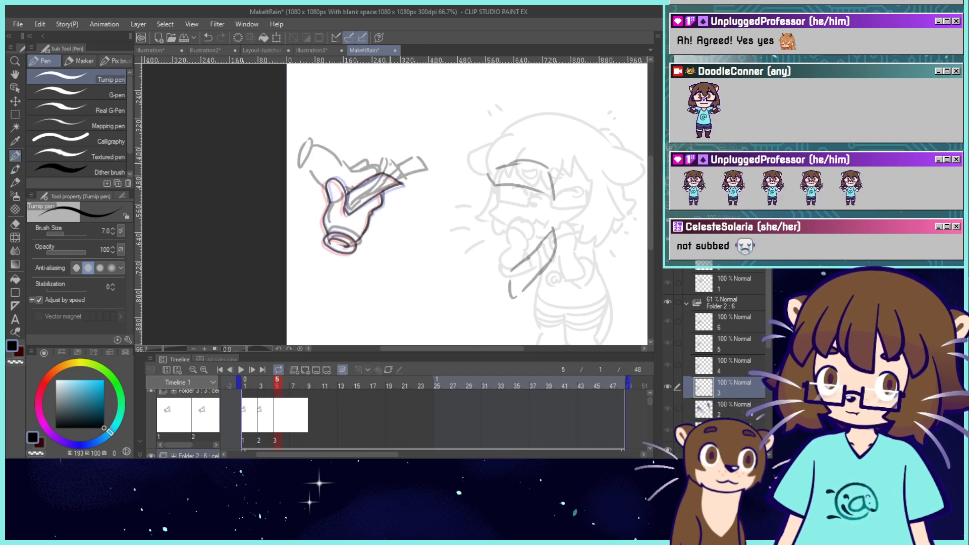
key(ctrl+z)
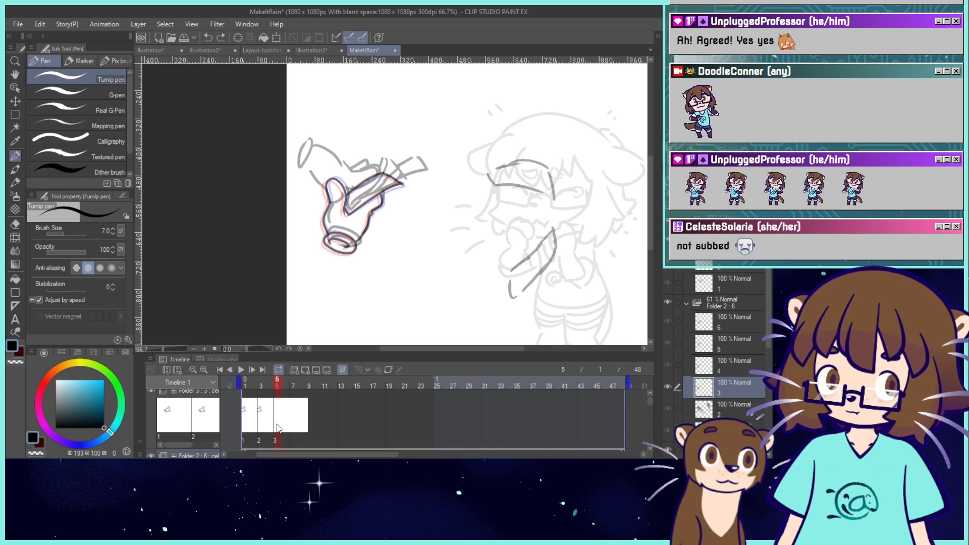
click(276, 424)
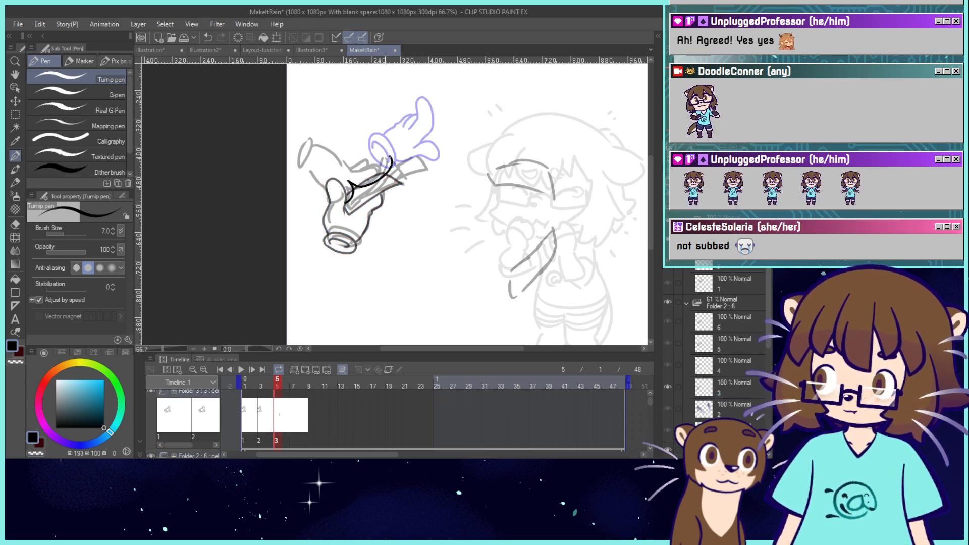
drag(373, 162, 362, 167)
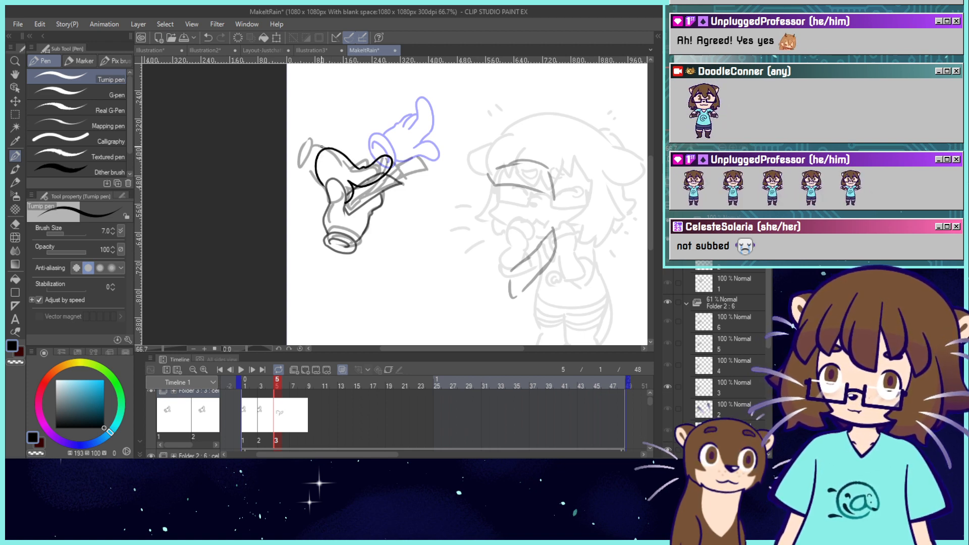
drag(323, 148, 307, 146)
key(ctrl+z)
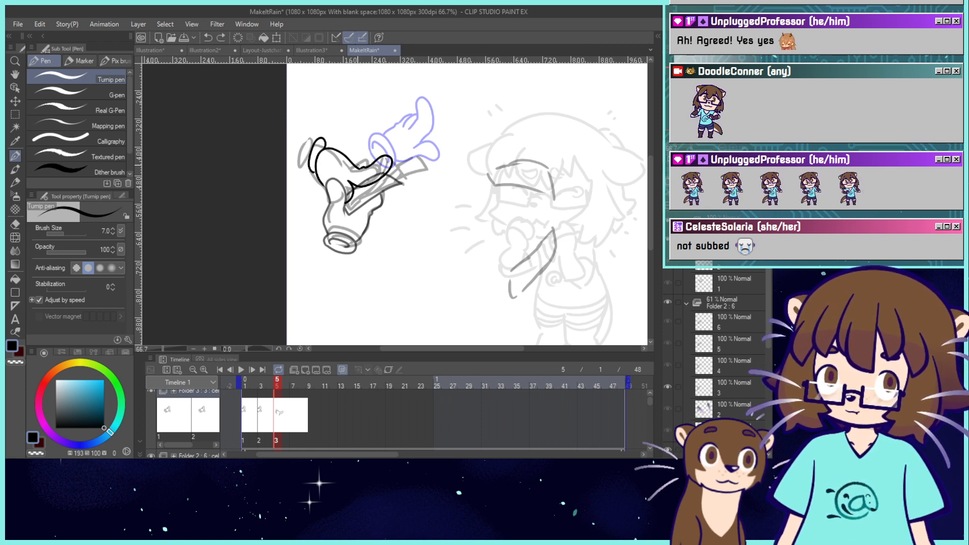
drag(358, 166, 370, 161)
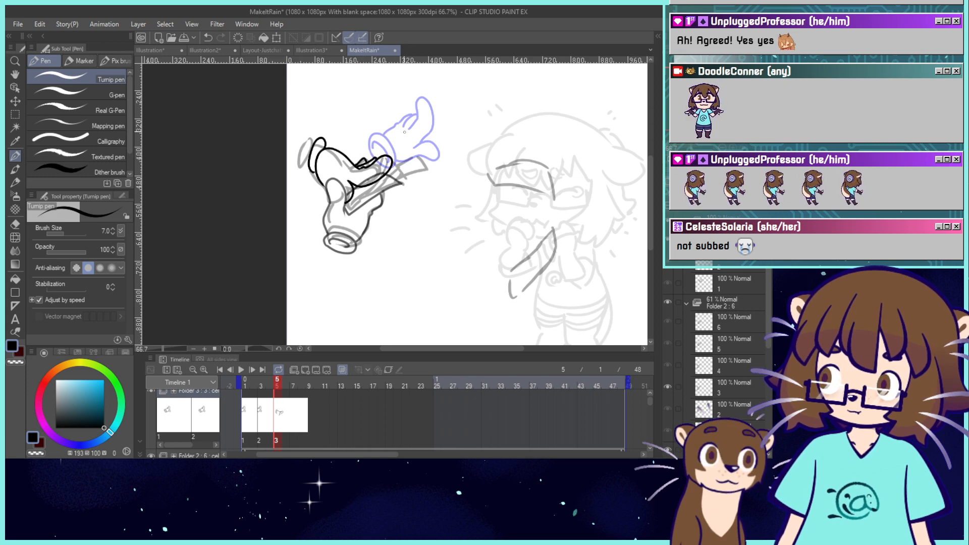
key(ctrl+z)
key(ctrl+z)
key(ctrl+z)
key(ctrl+z)
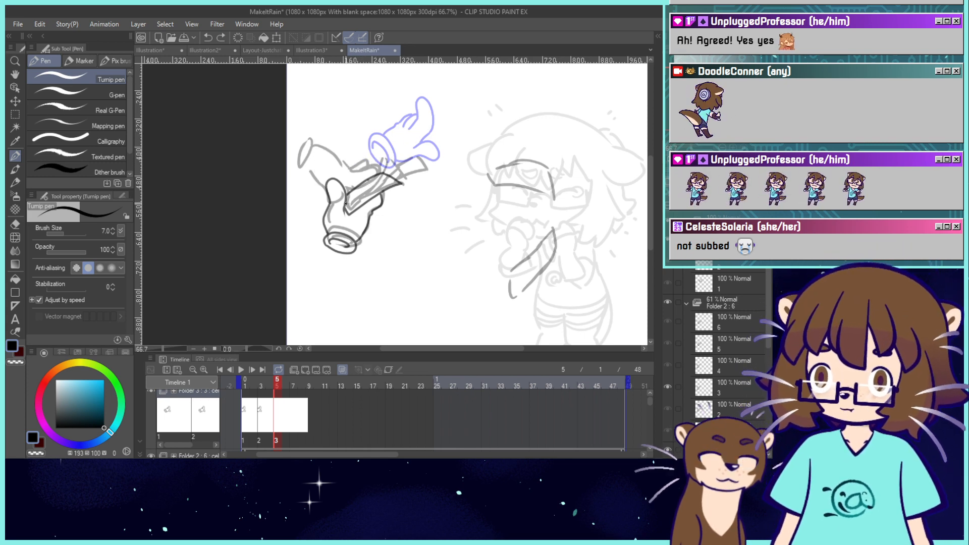
With the Turnip pen, ink the upper hand's fingers, palm and cuff over the sketch in Folder 3's cel 3 on frame 5.
drag(346, 200, 345, 184)
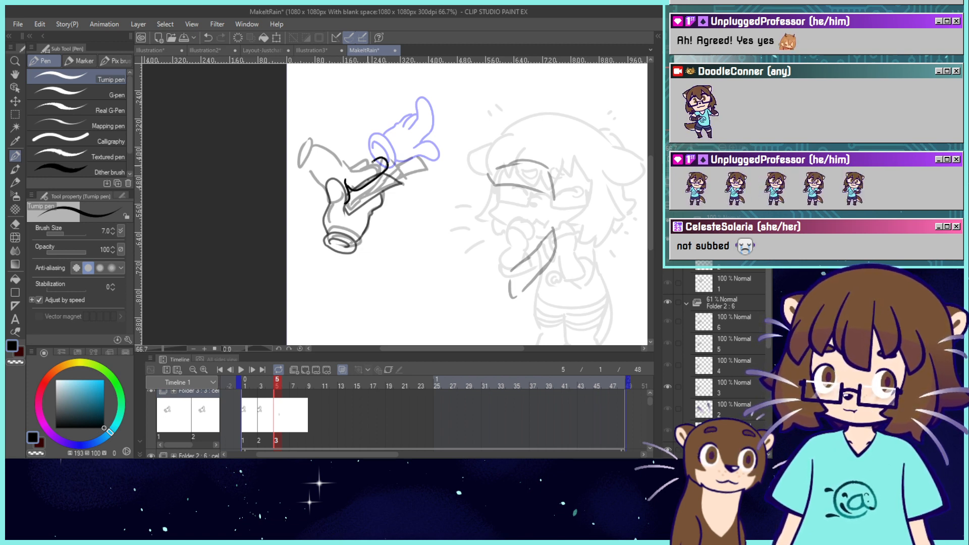
drag(372, 162, 353, 171)
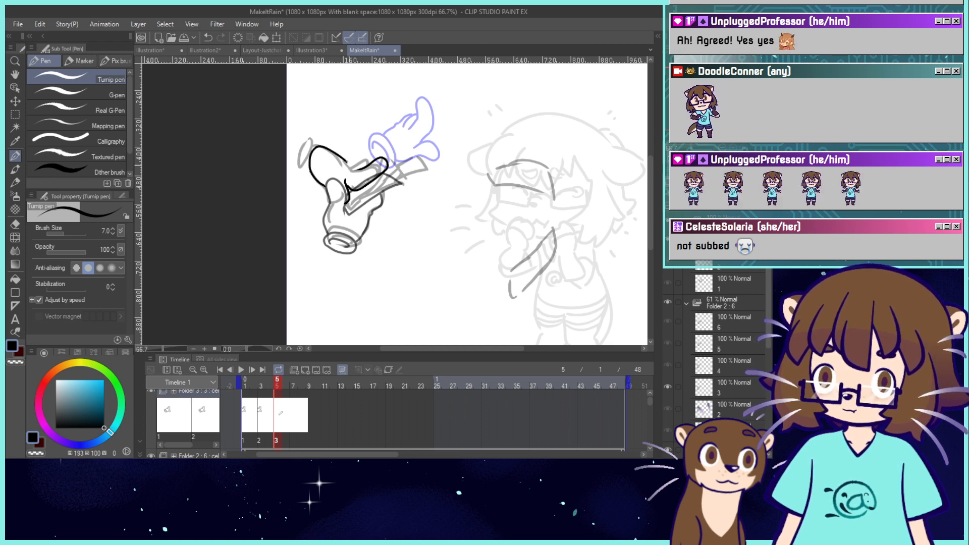
drag(364, 160, 350, 168)
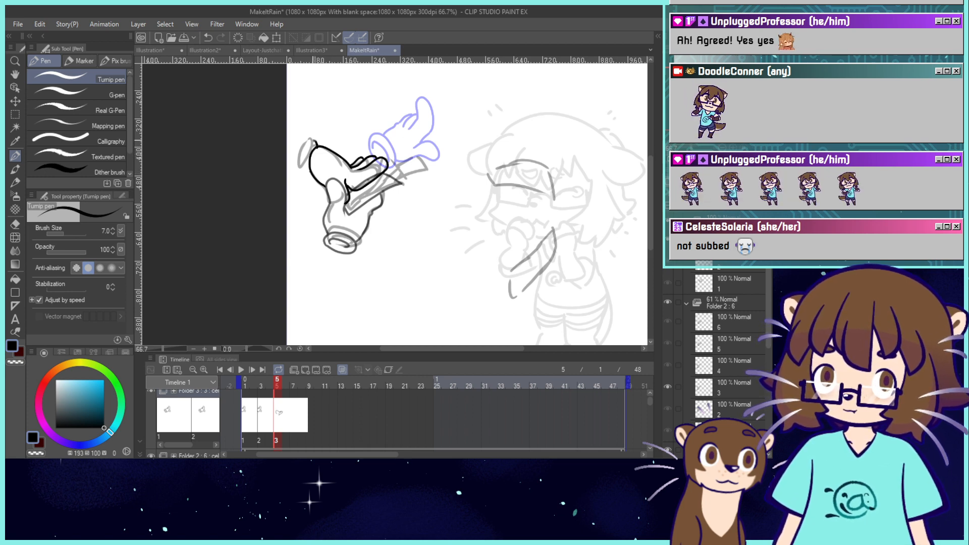
key(ctrl+z)
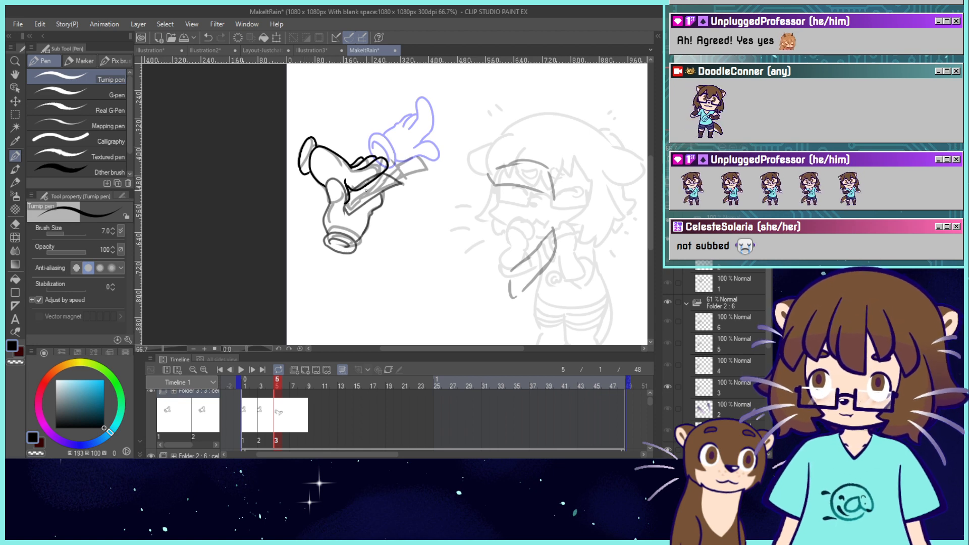
Compare the hand poses on frames 4 to 6 and ink the money stack under the hand in Folder 3's cel 3.
click(269, 380)
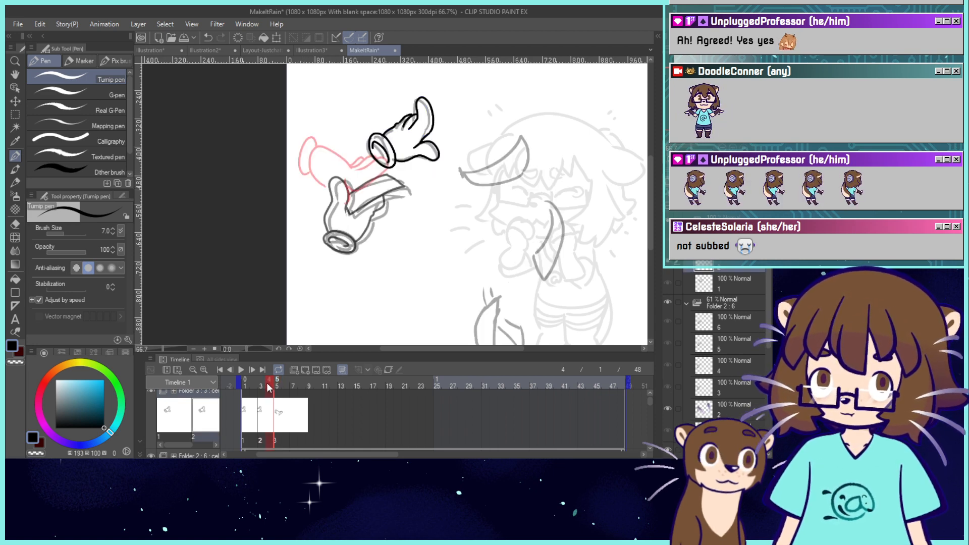
click(276, 386)
drag(279, 384, 286, 387)
click(270, 384)
click(276, 386)
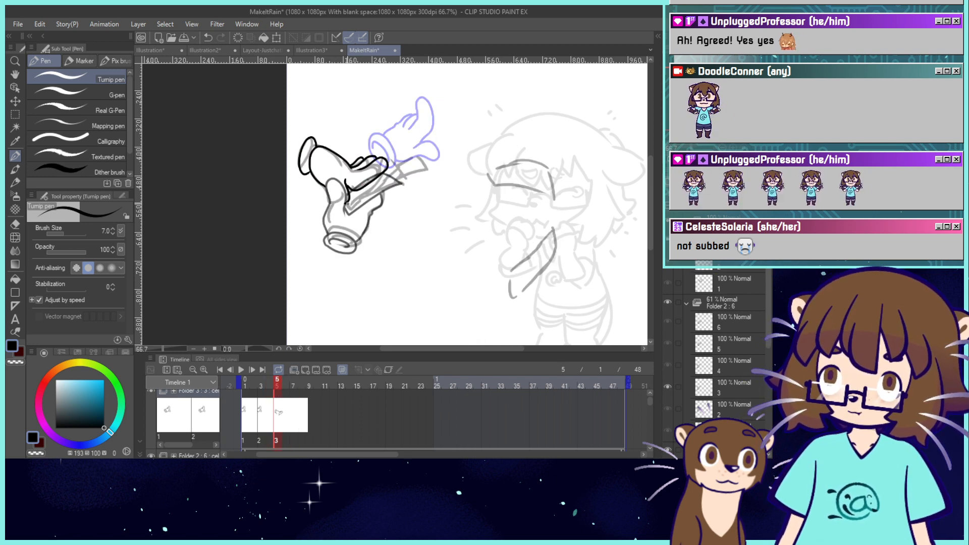
drag(361, 199, 404, 176)
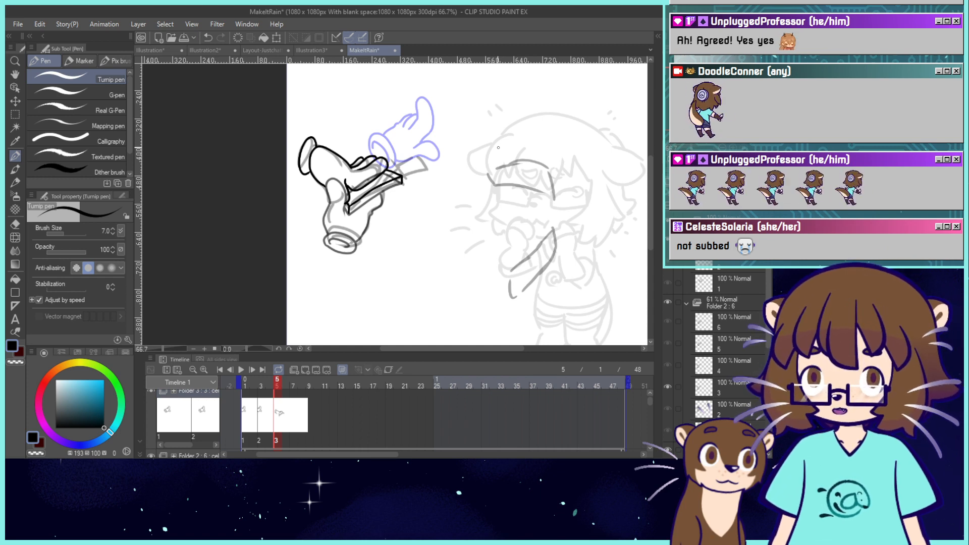
Duplicate Folder 3's inked cel 3 as cel 4 on frame 7.
click(294, 386)
drag(293, 381, 292, 383)
click(280, 421)
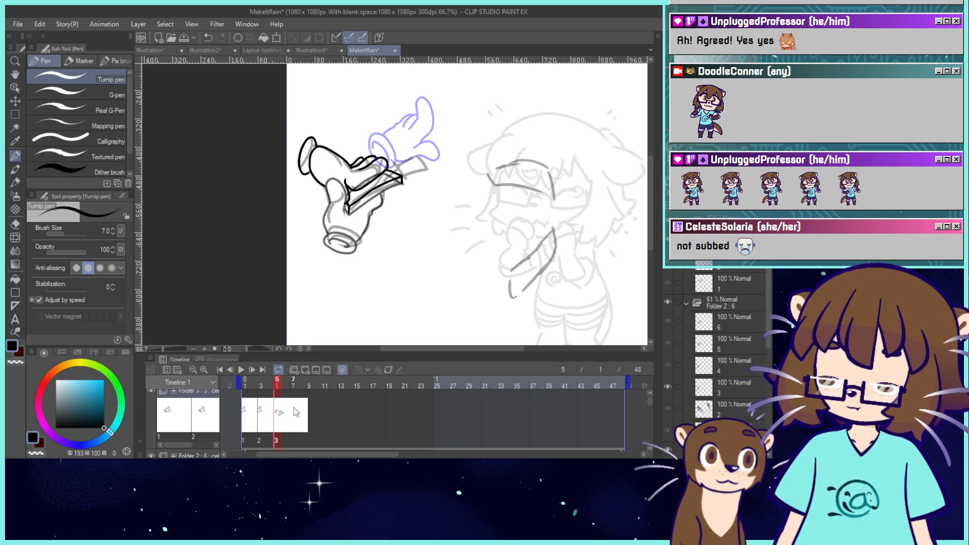
key(ctrl+shift+n)
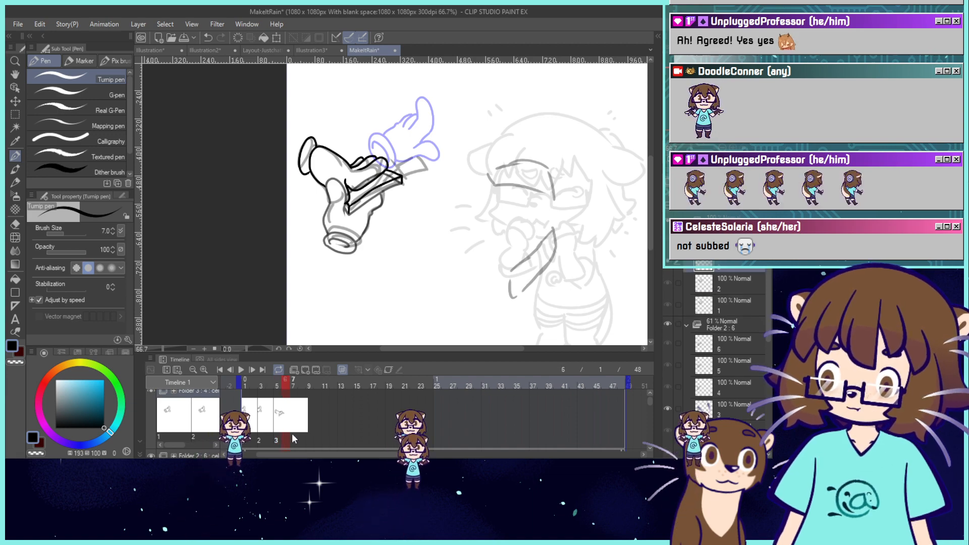
click(293, 435)
key(ctrl+v)
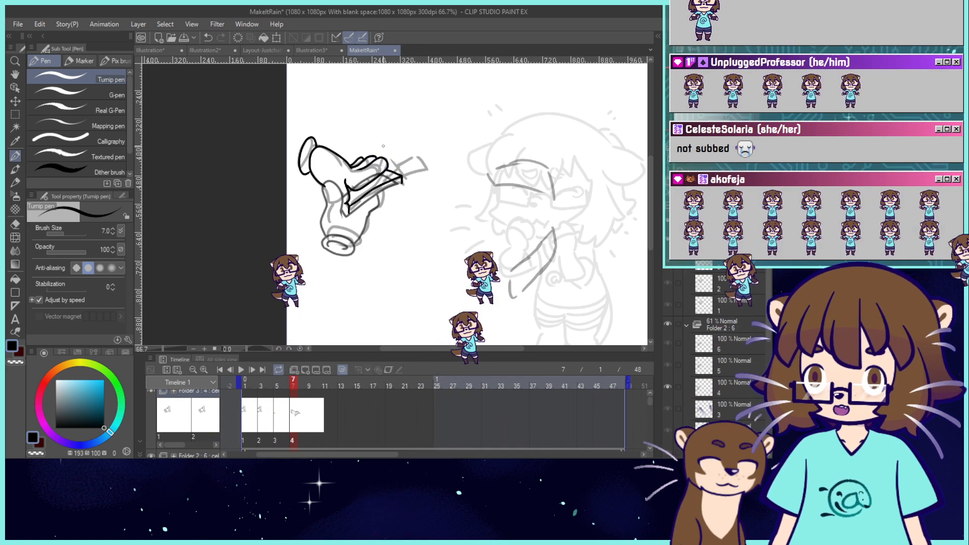
Rotate the drawing in Folder 3's cel 4 slightly clockwise and erase the palm outline where it crosses the lower hand's thumb.
click(276, 38)
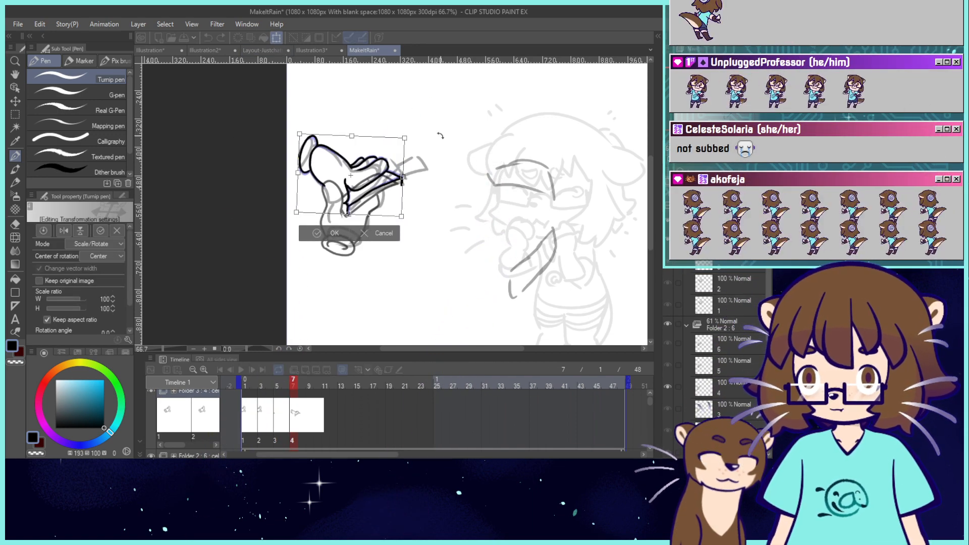
drag(439, 134, 442, 139)
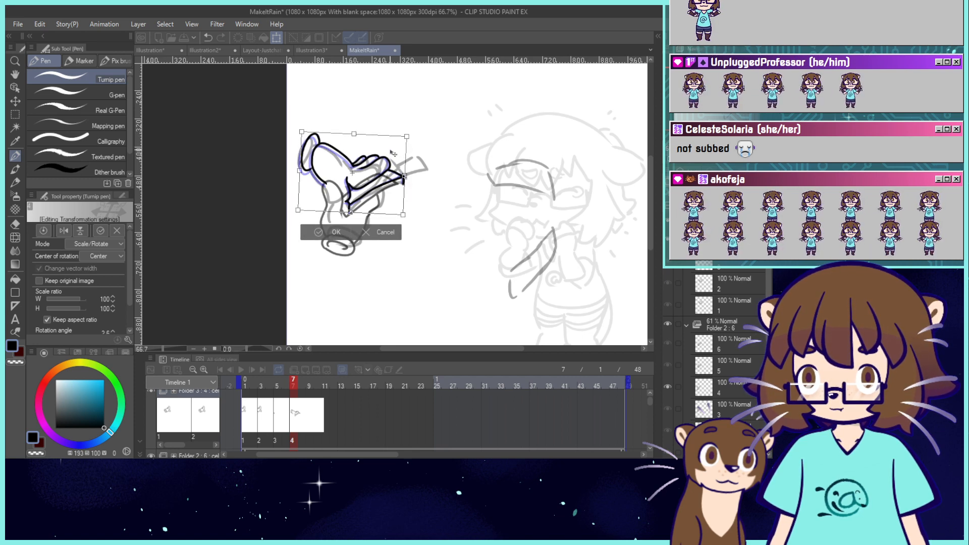
click(323, 232)
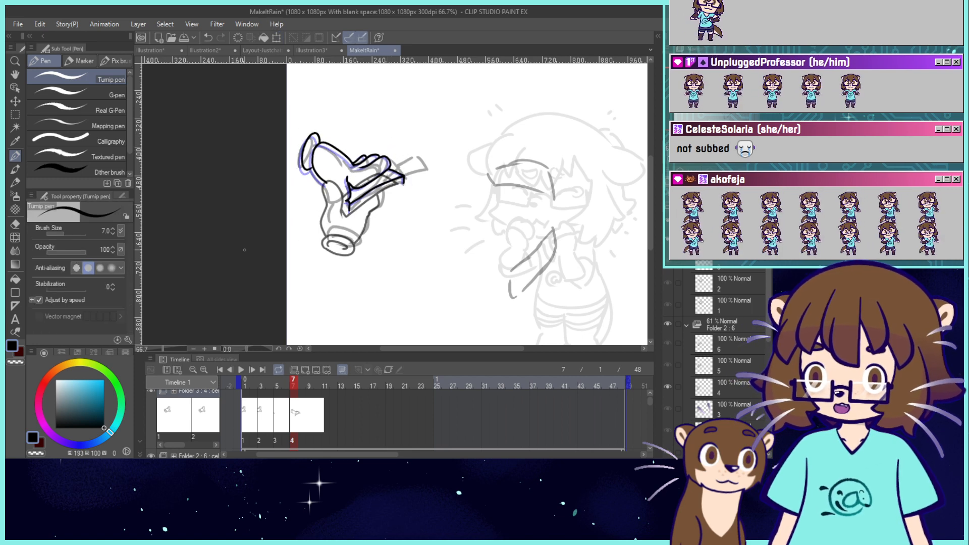
click(19, 226)
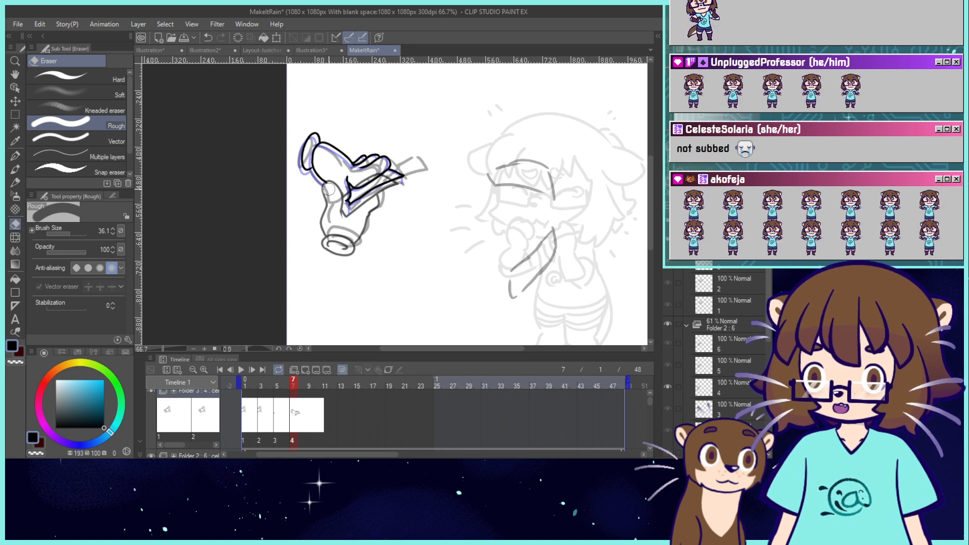
key(p)
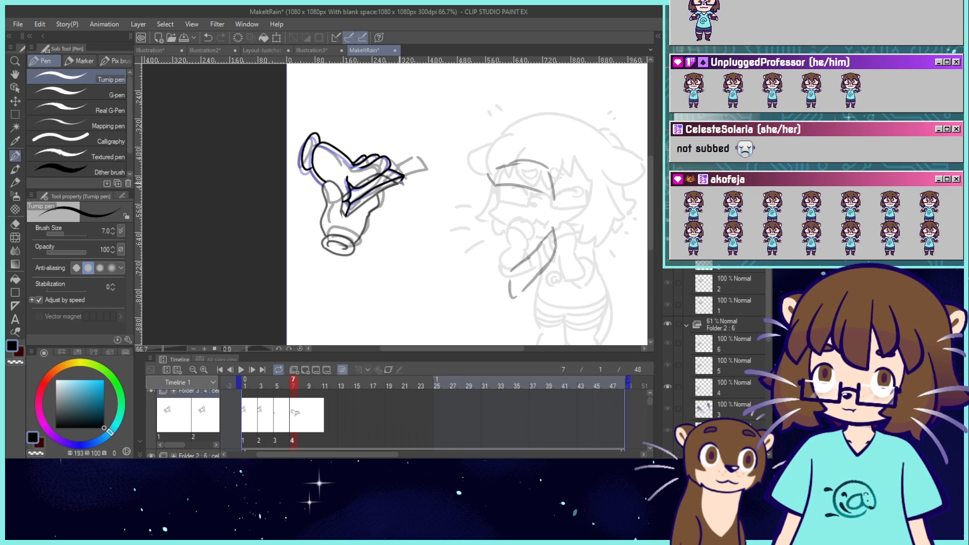
Add a blank cel 5 on frame 9 of Folder 3 and check the hand poses up to frame 13.
click(308, 385)
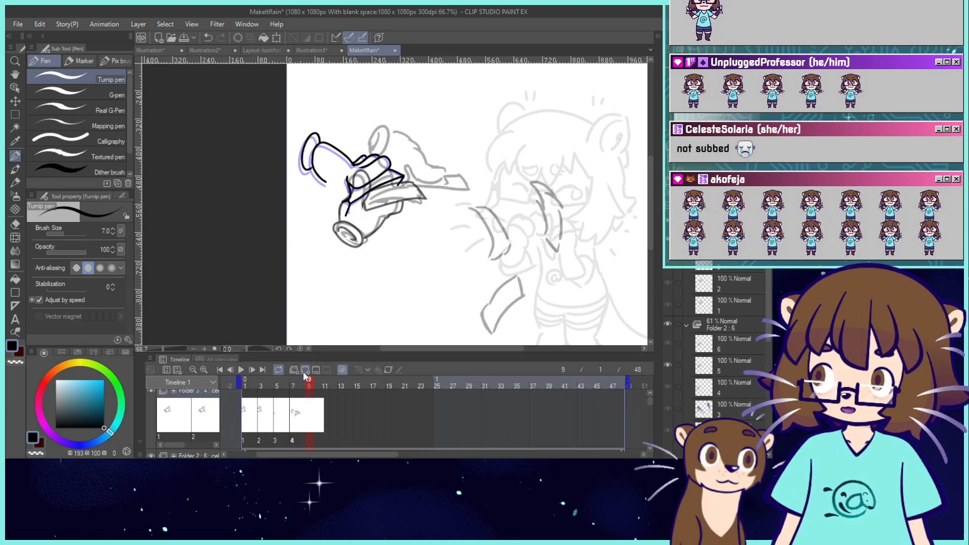
click(304, 371)
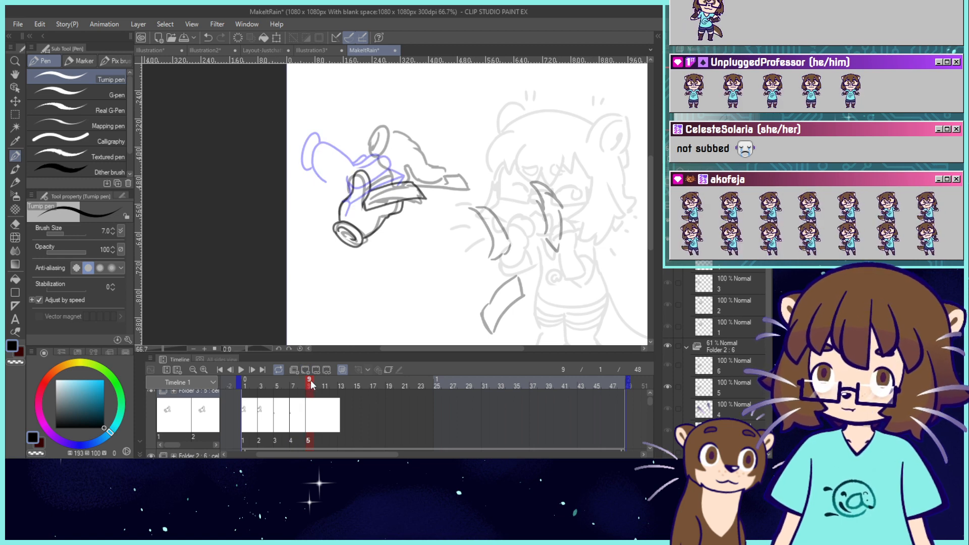
mouse_move(311, 385)
mouse_down()
mouse_move(368, 381)
mouse_move(243, 401)
mouse_move(346, 412)
mouse_move(339, 423)
mouse_up()
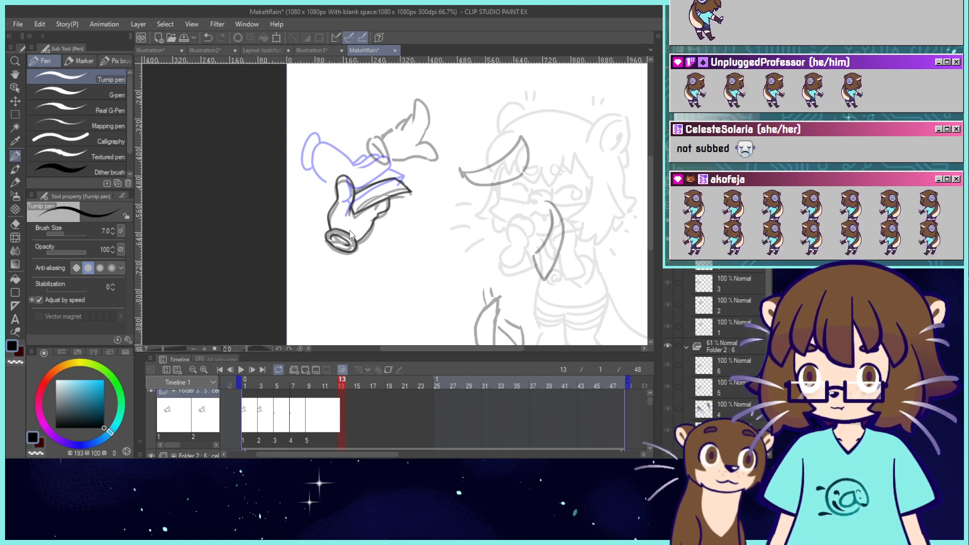
key(ctrl+v)
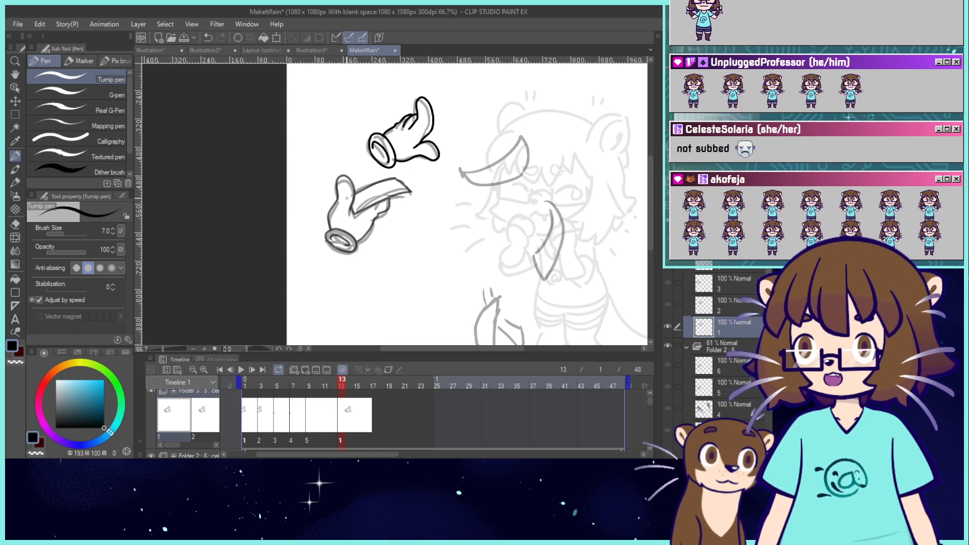
click(323, 403)
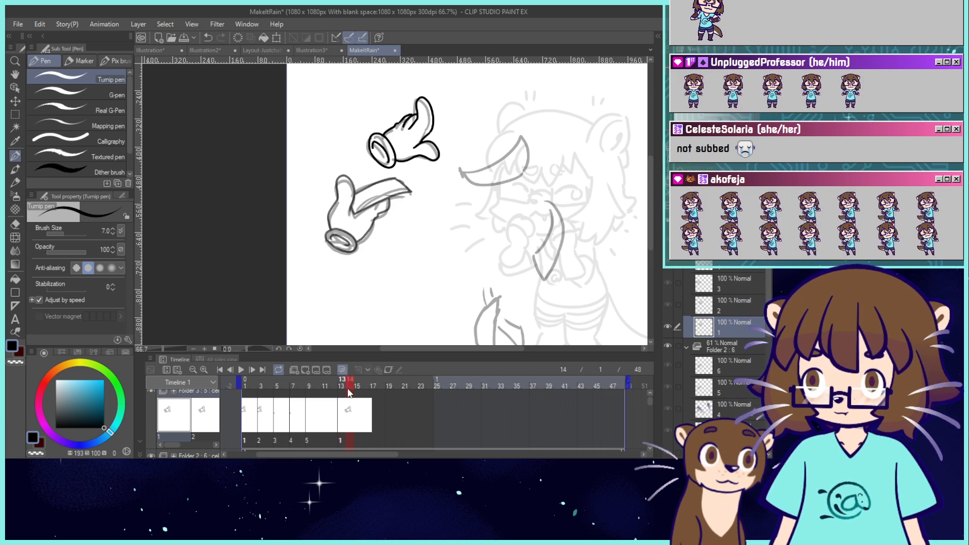
click(337, 385)
key(Delete)
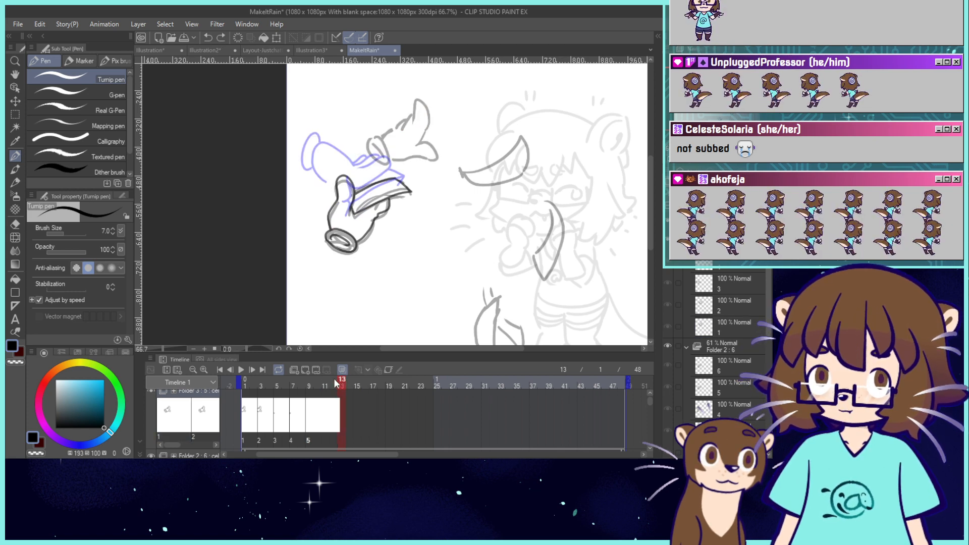
click(324, 387)
click(306, 370)
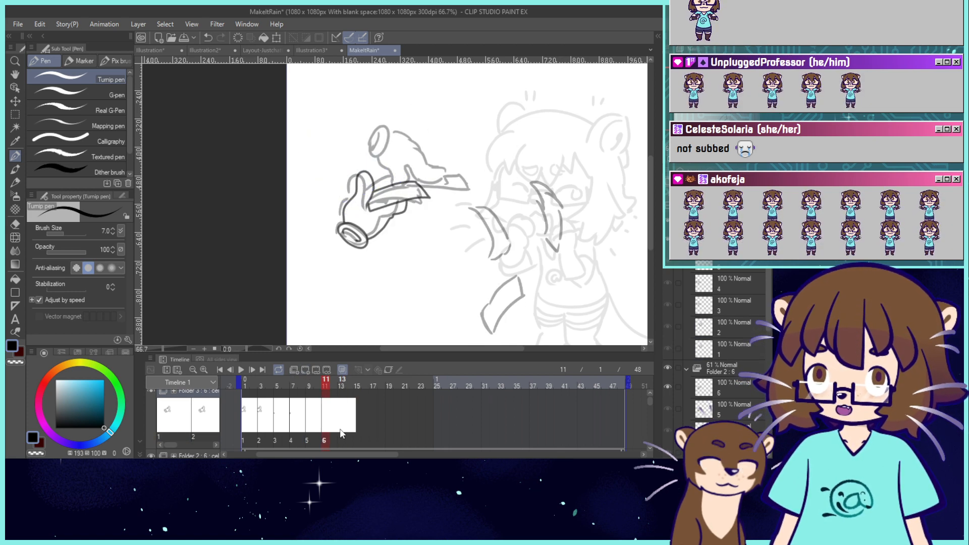
click(340, 436)
click(308, 436)
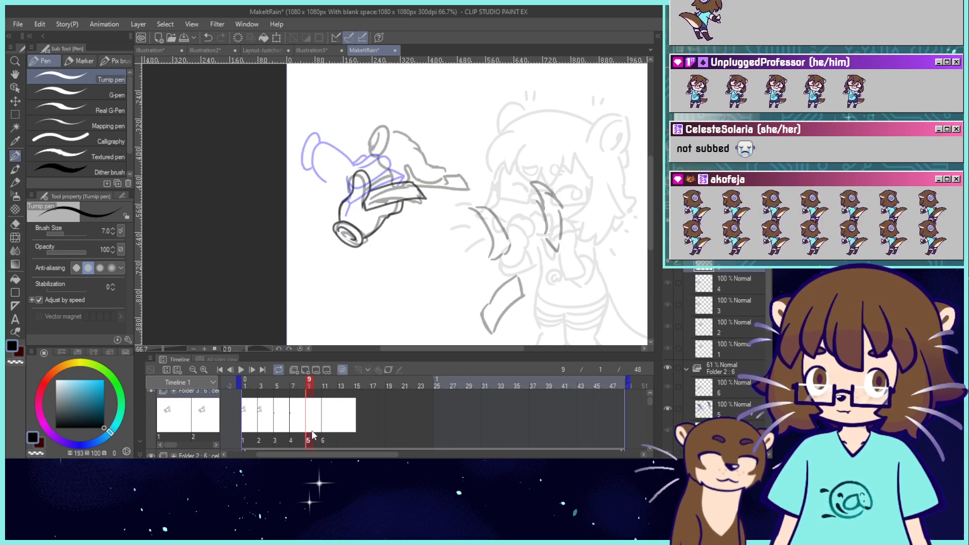
key(ctrl+z)
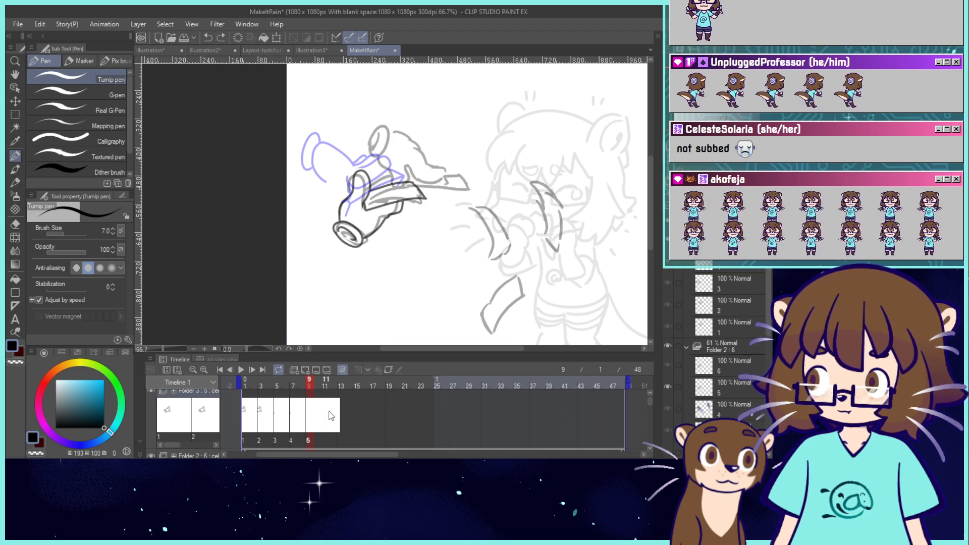
Ink the upper hand's cuff, thumb, fingers and top outline in Folder 3's cel 5 on frame 9, checking the pose against frame 1.
click(294, 435)
click(307, 439)
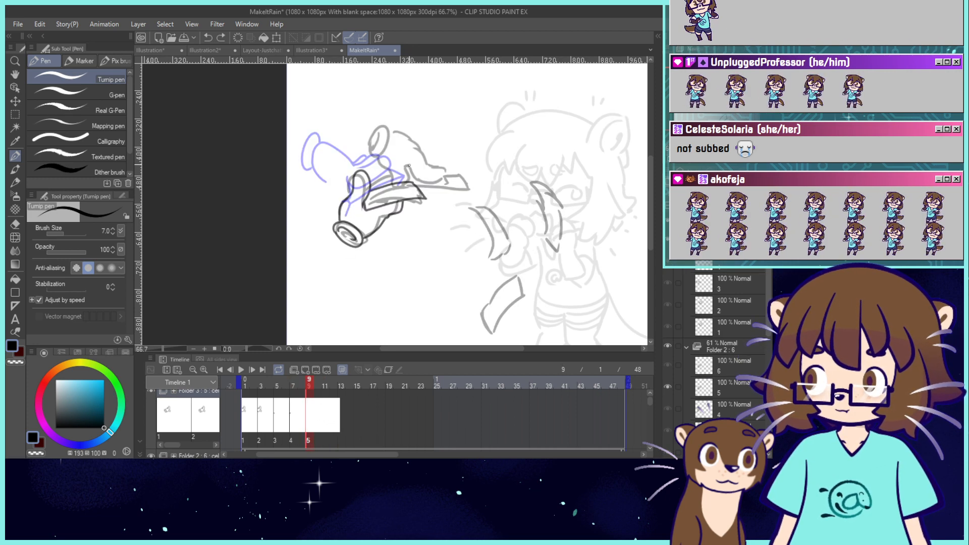
mouse_move(409, 163)
mouse_down()
mouse_move(391, 191)
mouse_move(371, 151)
mouse_up()
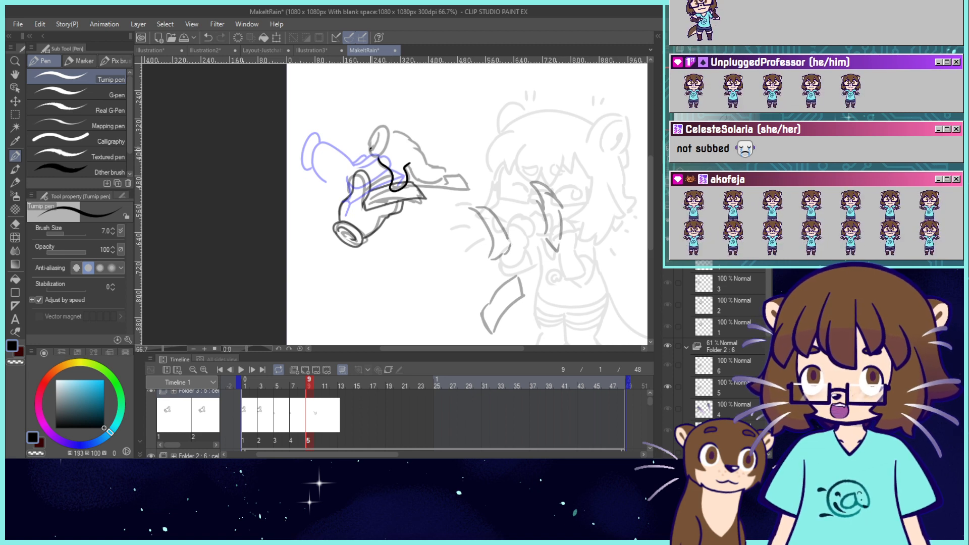
click(245, 438)
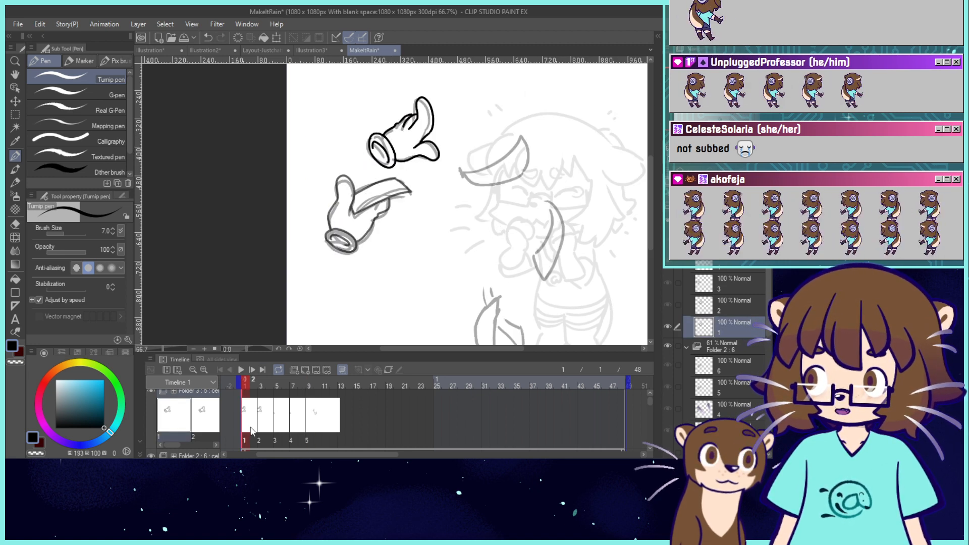
click(292, 437)
click(309, 437)
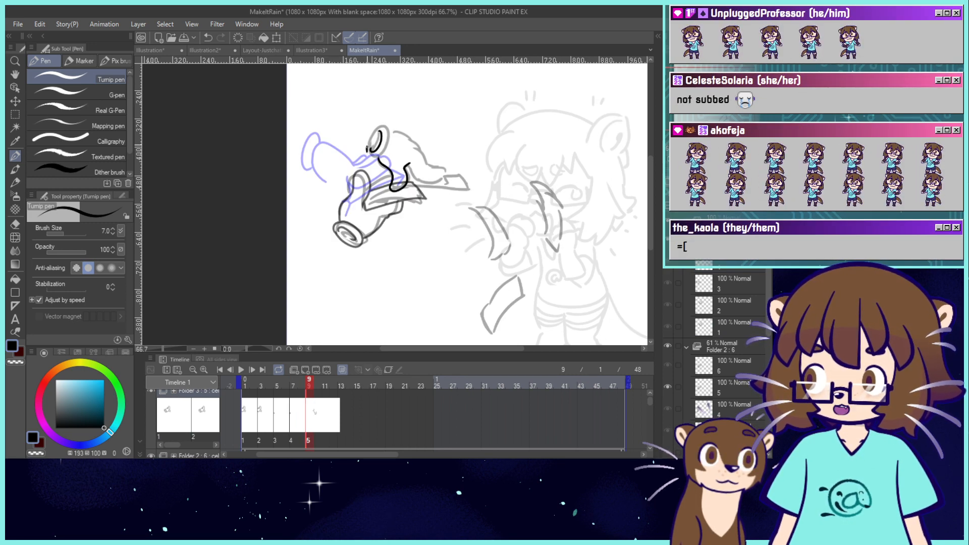
mouse_move(367, 151)
mouse_down()
mouse_move(384, 123)
mouse_move(387, 144)
mouse_move(370, 156)
mouse_move(408, 165)
mouse_move(416, 179)
mouse_move(444, 175)
mouse_move(422, 152)
mouse_up()
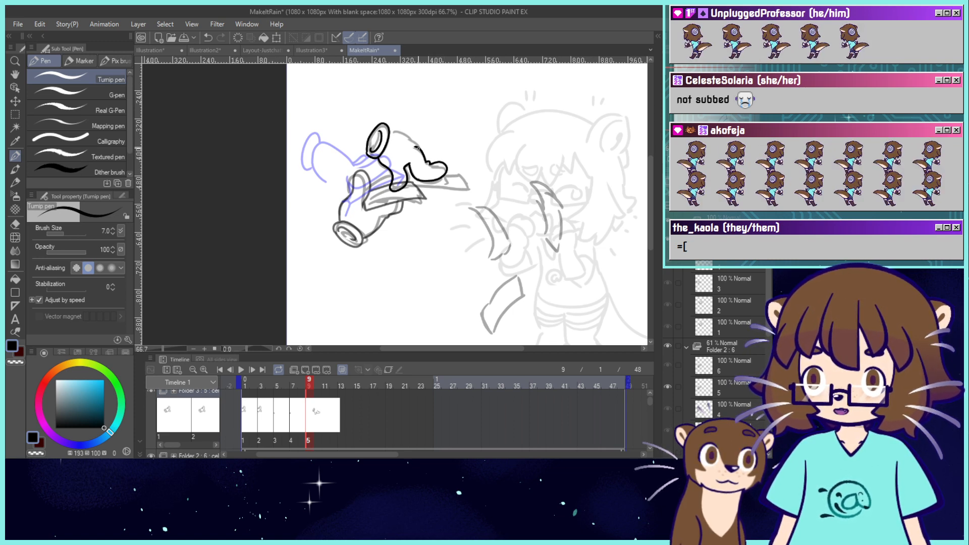
key(ctrl+z)
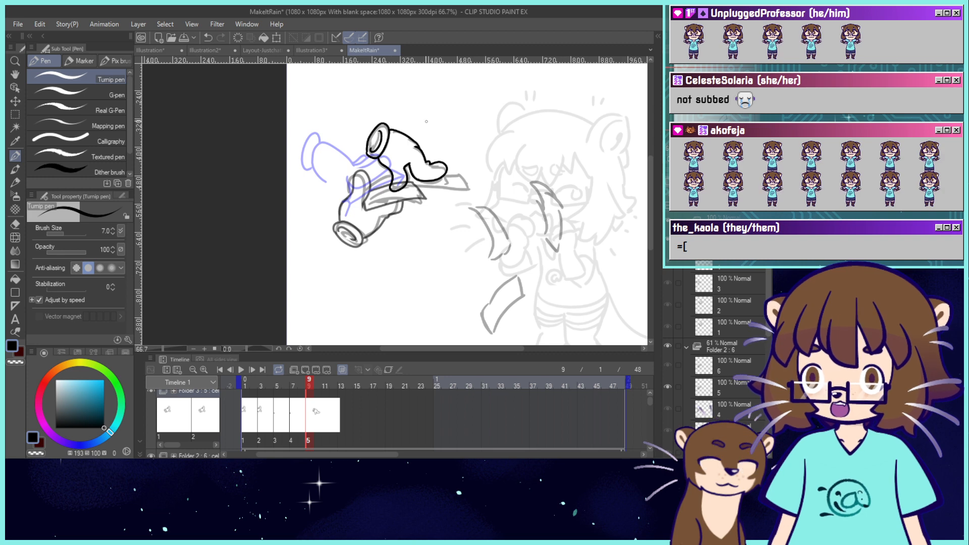
Refine cel 5's hand outline and clean up the lines beside the cuff using the transparent colour.
drag(403, 138, 390, 133)
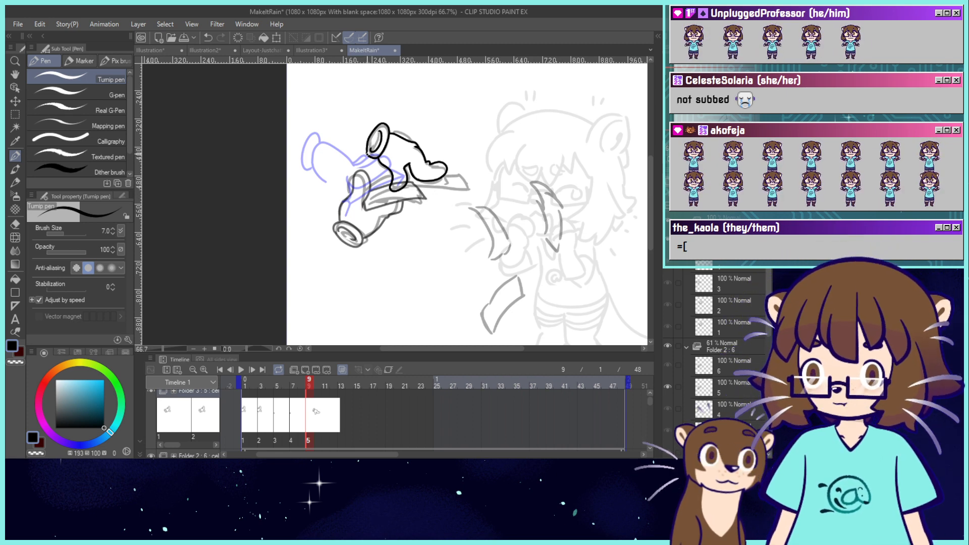
key(ctrl+z)
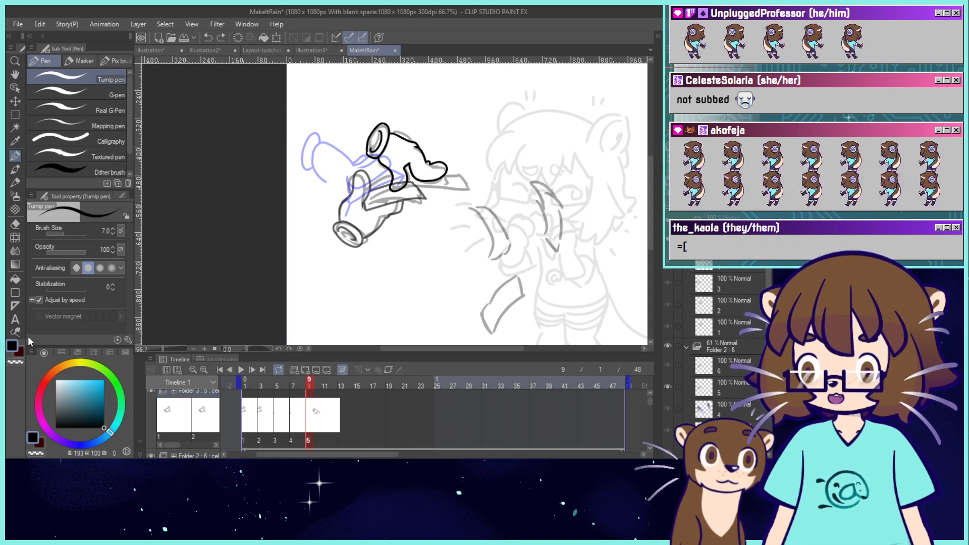
click(16, 363)
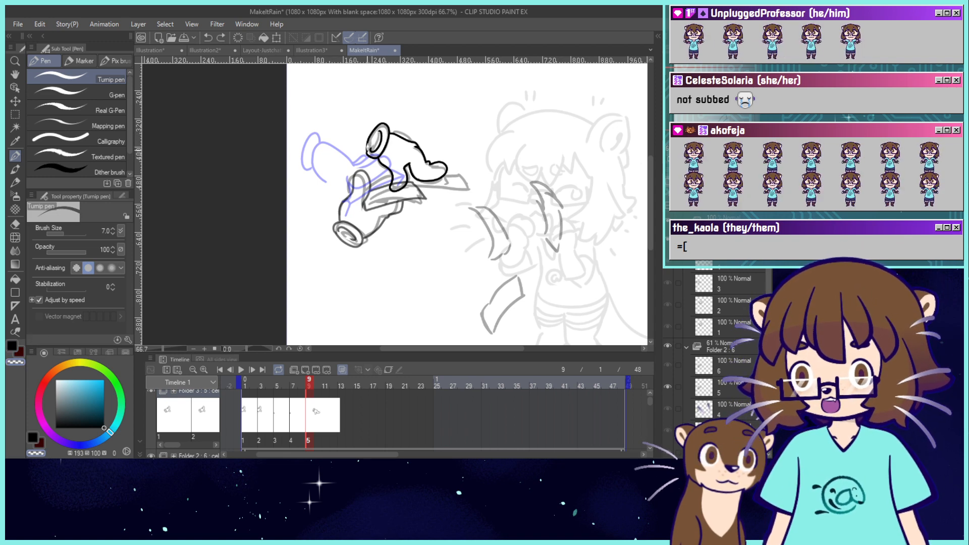
drag(368, 147, 371, 154)
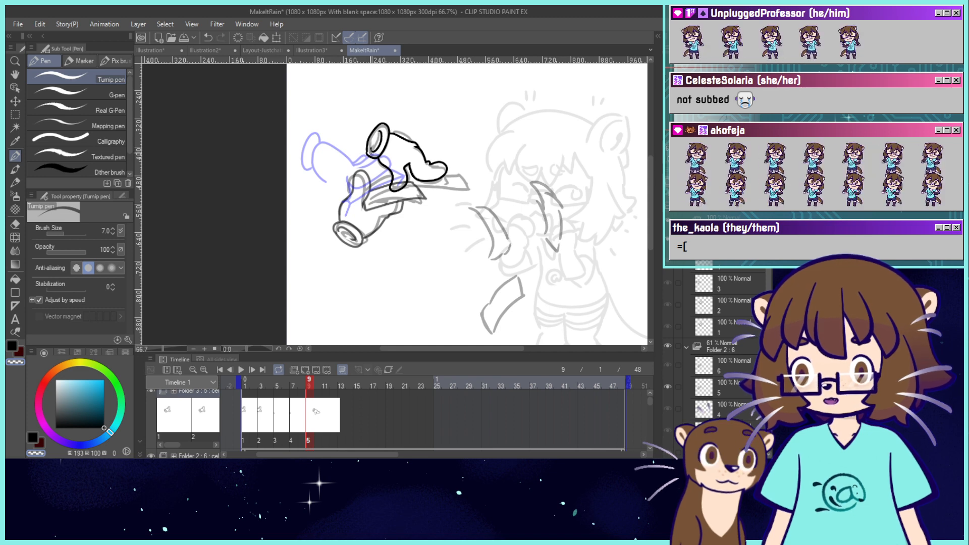
key(ctrl+z)
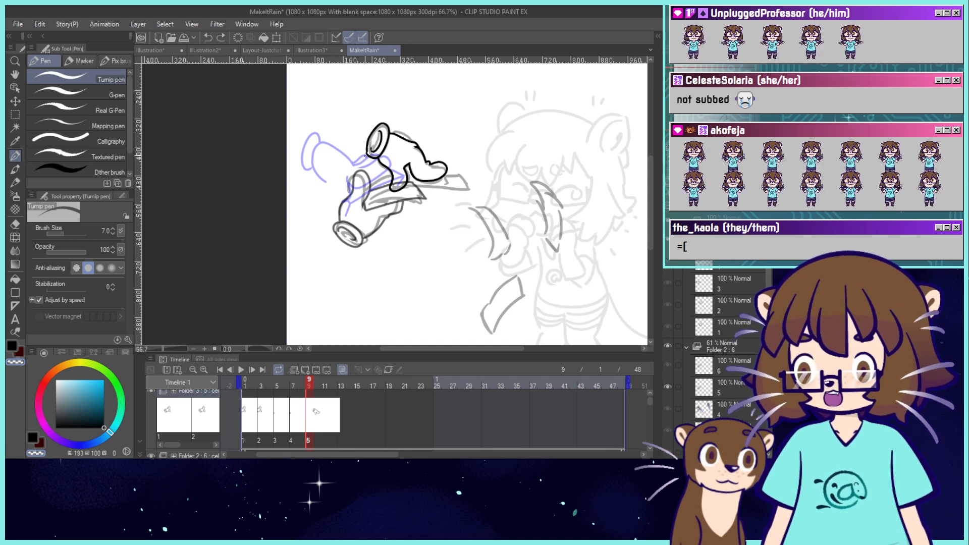
drag(369, 153, 375, 143)
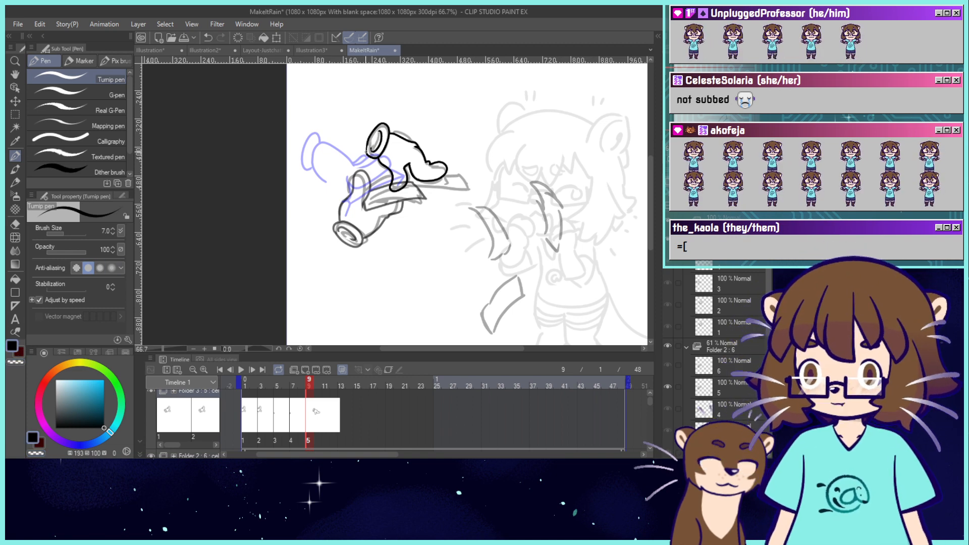
key(ctrl+z)
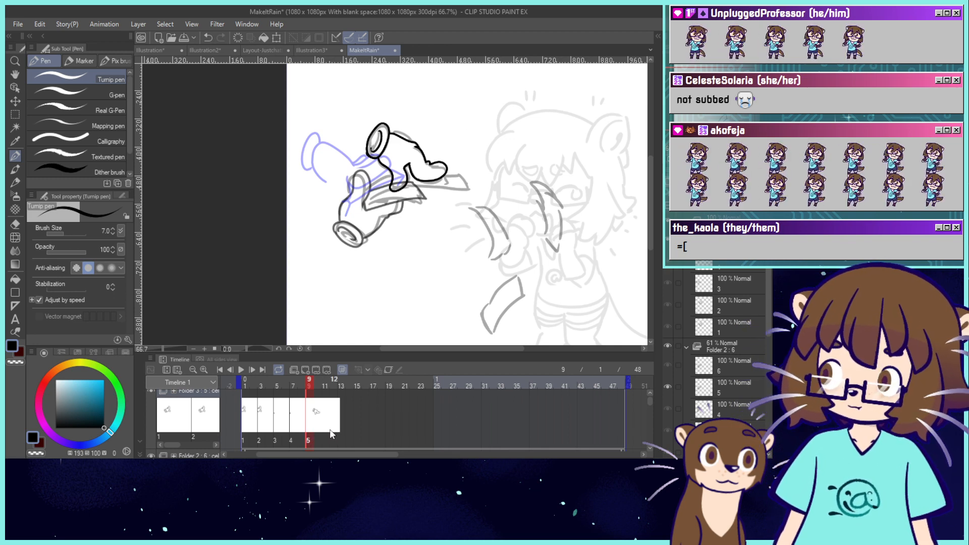
Rotate the hand in Folder 3's cel 2 on frame 3 slightly clockwise and shift it a little left.
mouse_move(301, 385)
mouse_down()
mouse_move(286, 387)
mouse_move(286, 398)
mouse_move(298, 399)
mouse_move(263, 409)
mouse_up()
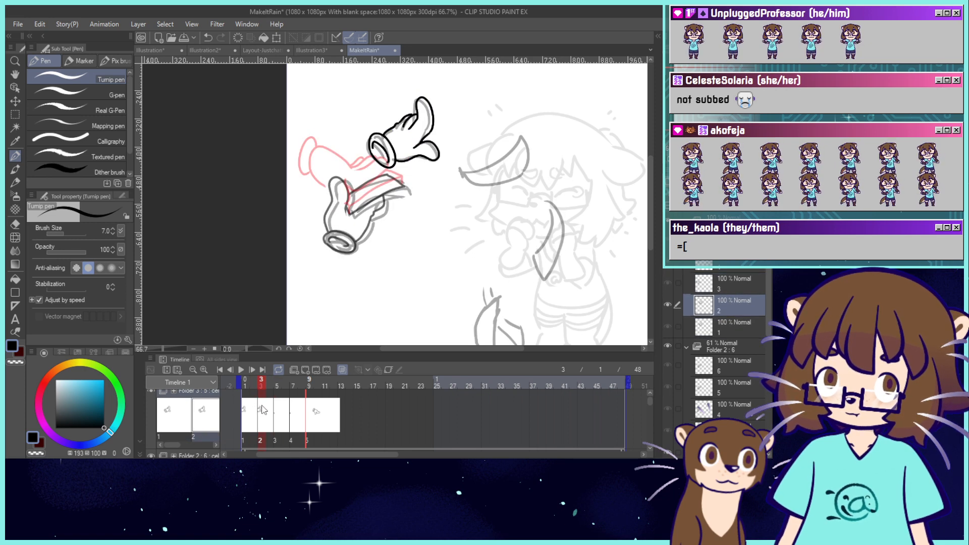
click(276, 38)
mouse_move(469, 123)
mouse_down()
mouse_move(477, 139)
mouse_move(466, 169)
mouse_move(404, 157)
mouse_up()
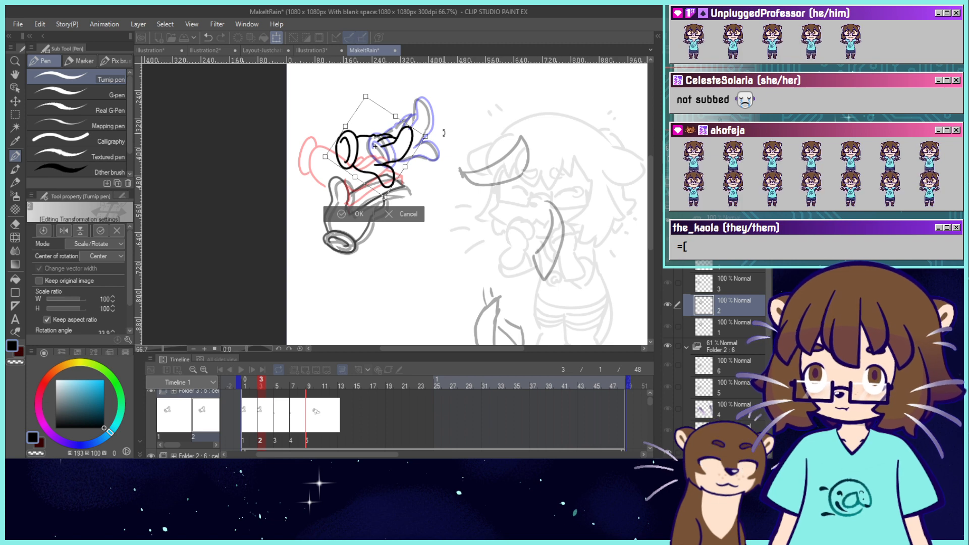
mouse_move(410, 151)
mouse_down()
mouse_move(439, 136)
mouse_move(458, 145)
mouse_move(413, 162)
mouse_up()
click(359, 204)
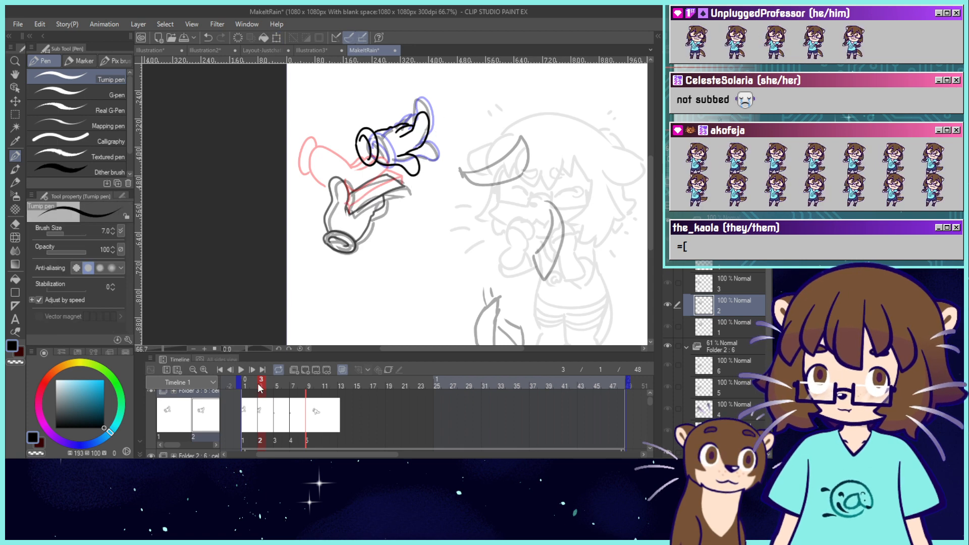
Add a blank cel 6 on frame 11 of Folder 3 and assign cel 1 to frame 13.
mouse_move(258, 384)
mouse_down()
mouse_move(248, 384)
mouse_move(334, 437)
mouse_move(325, 443)
mouse_up()
click(343, 437)
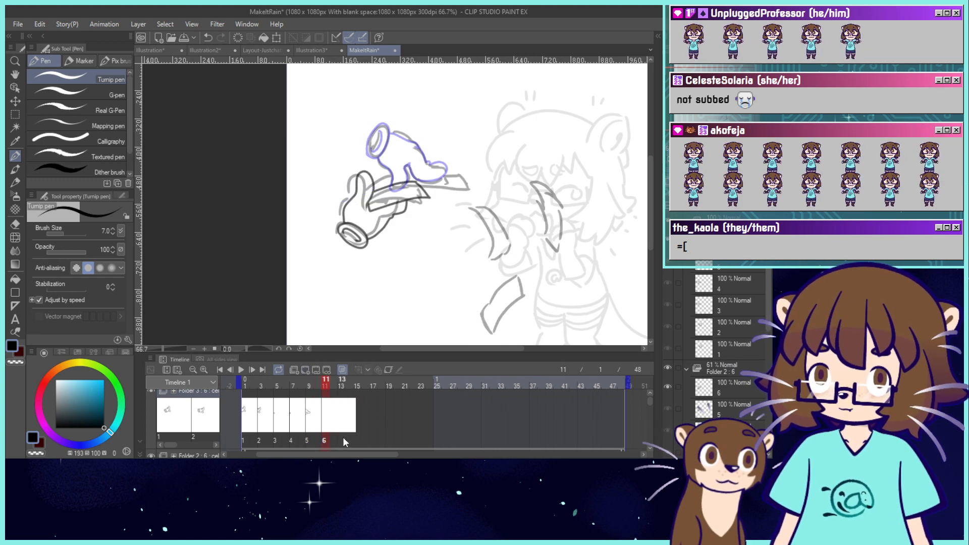
key(1)
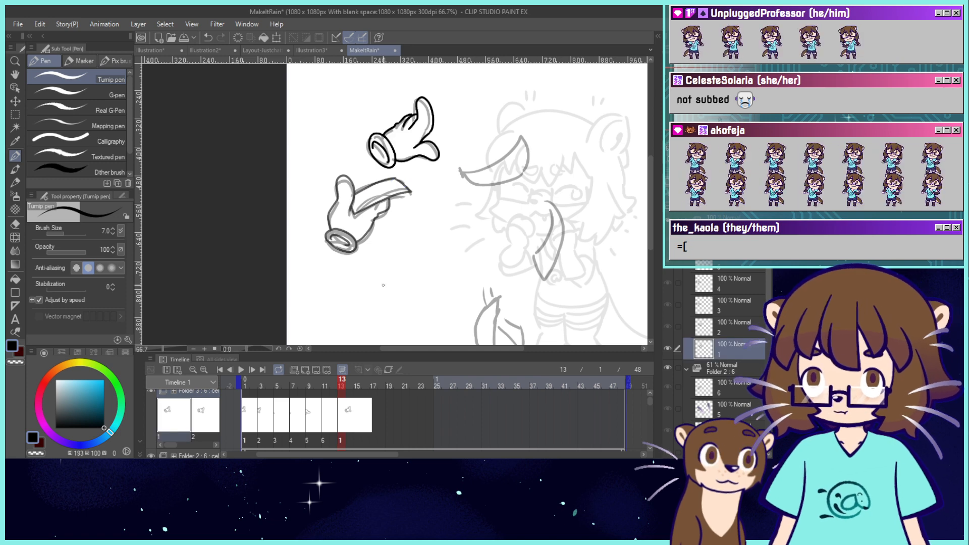
Ink the upper hand opening with spread fingers in Folder 3's cel 6 on frame 11, using the neighbouring poses as a guide.
click(327, 434)
click(325, 437)
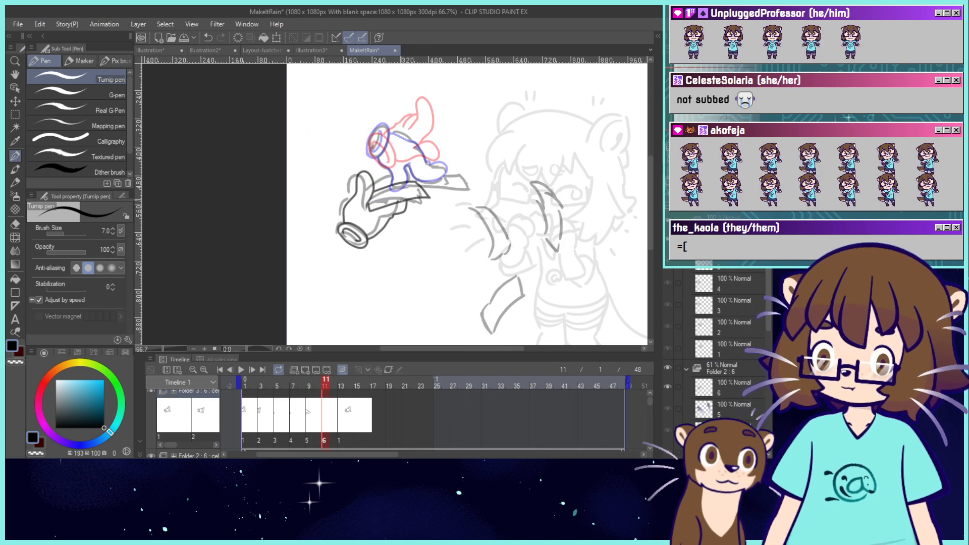
drag(387, 160, 402, 157)
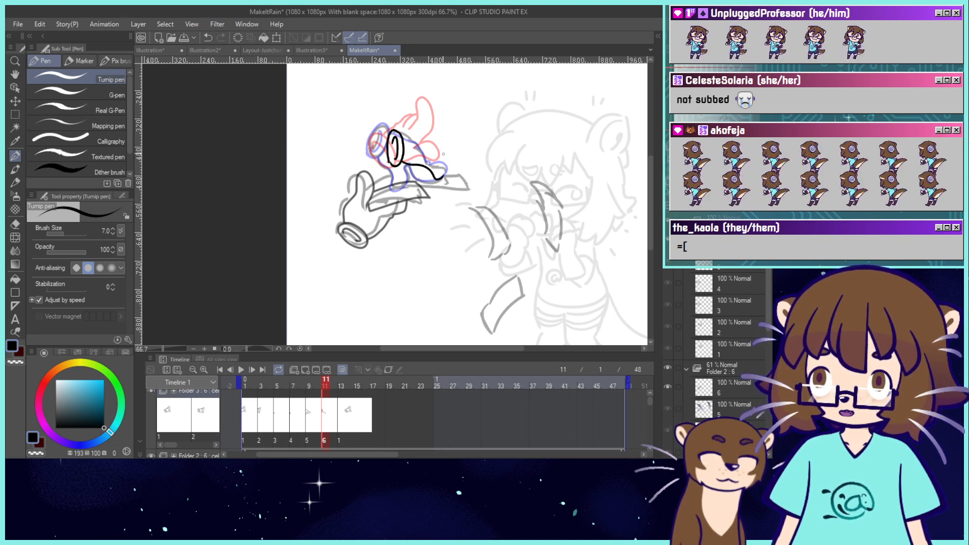
key(ctrl+z)
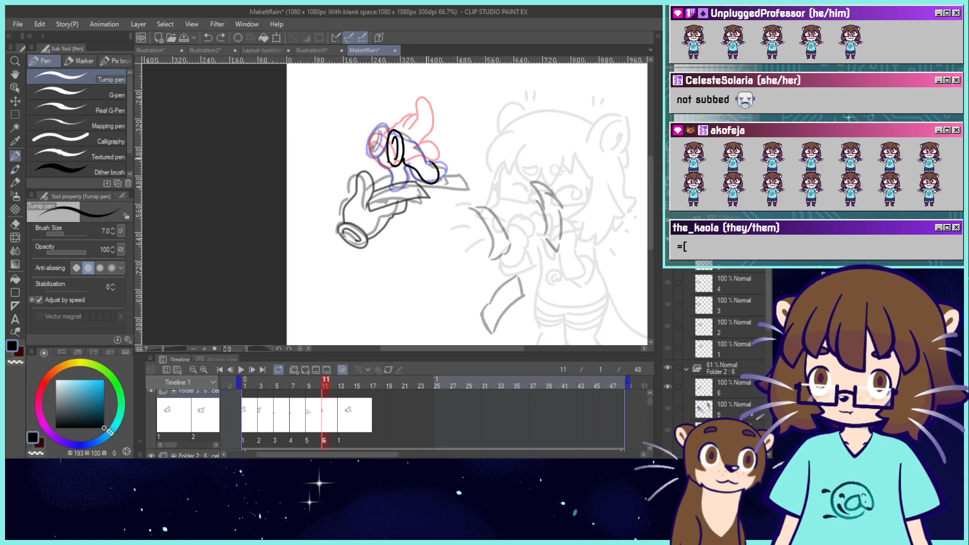
mouse_move(427, 154)
mouse_down()
mouse_move(431, 163)
mouse_move(449, 155)
mouse_move(472, 141)
mouse_move(464, 134)
mouse_up()
key(ctrl+z)
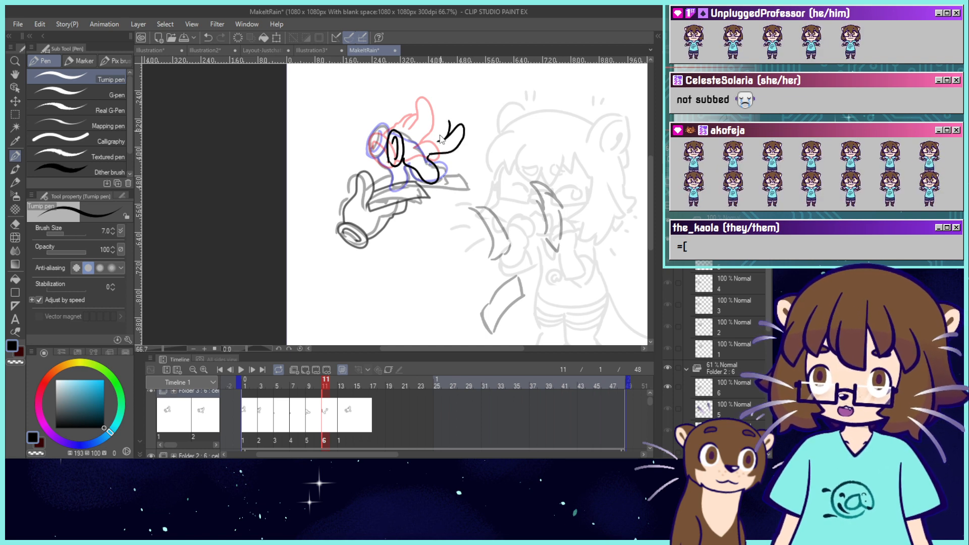
key(ctrl+z)
mouse_move(437, 139)
mouse_down()
mouse_move(443, 108)
mouse_move(411, 133)
mouse_move(430, 110)
mouse_up()
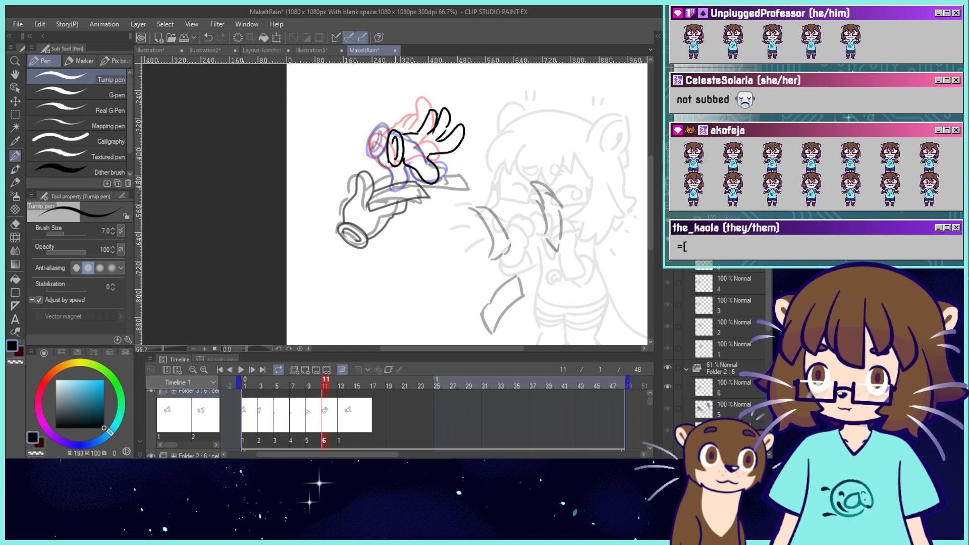
Play the animation from frame 1 and compare the hand poses on frames 11 and 13.
click(242, 382)
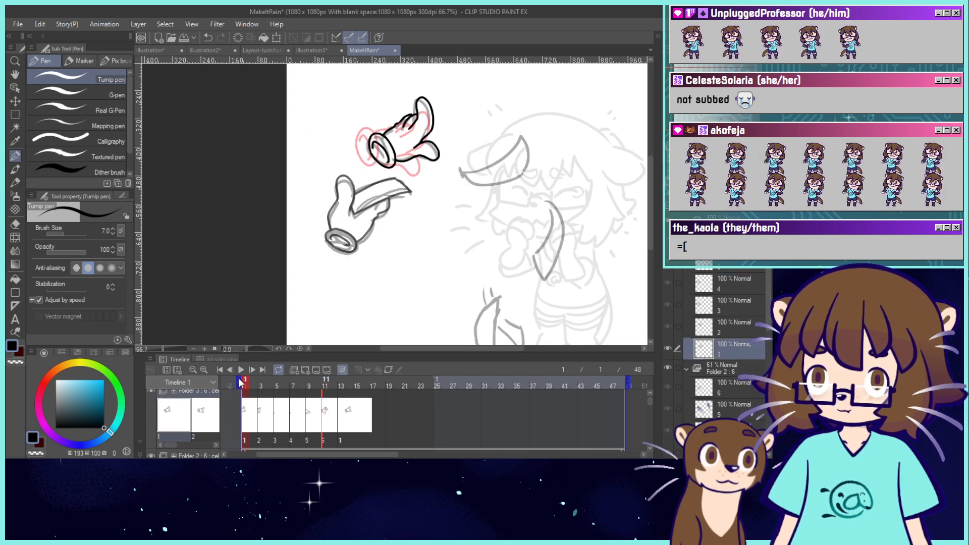
click(241, 370)
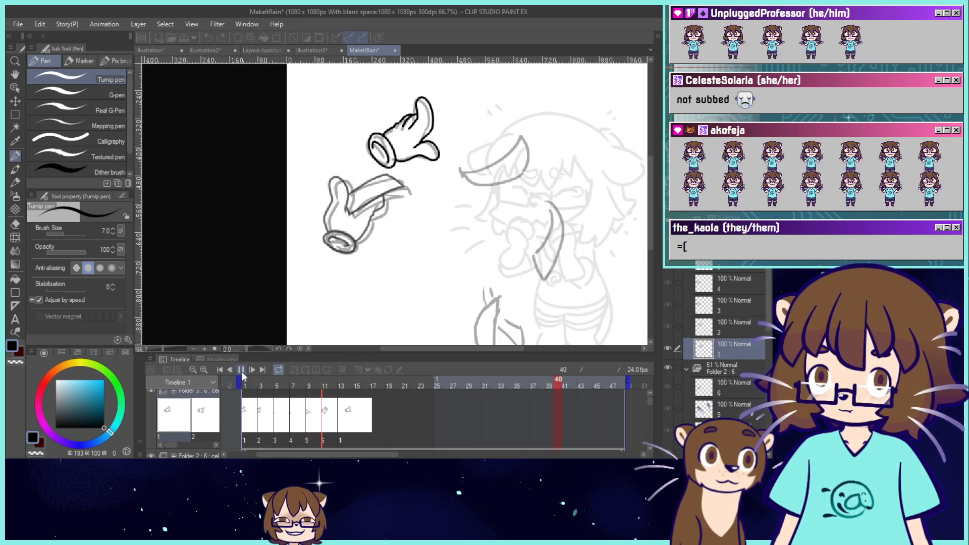
click(241, 370)
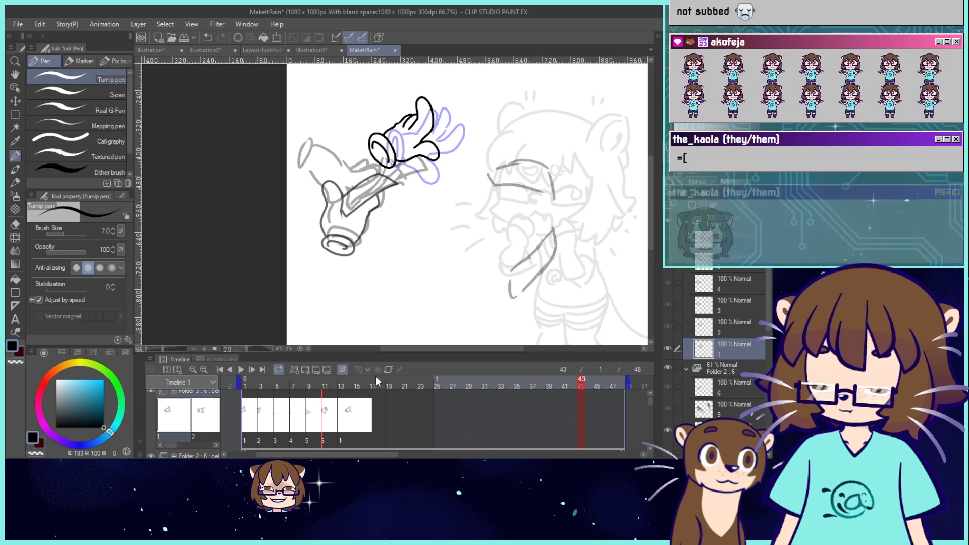
click(345, 431)
click(327, 432)
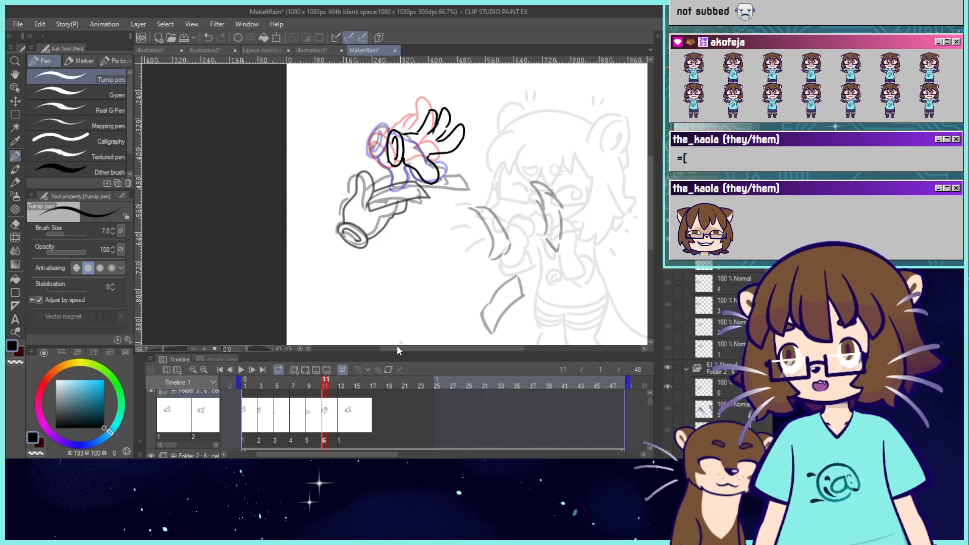
Remove cel 1 from frame 13 of Folder 3 and copy the six cels on frames 1 to 11.
click(340, 432)
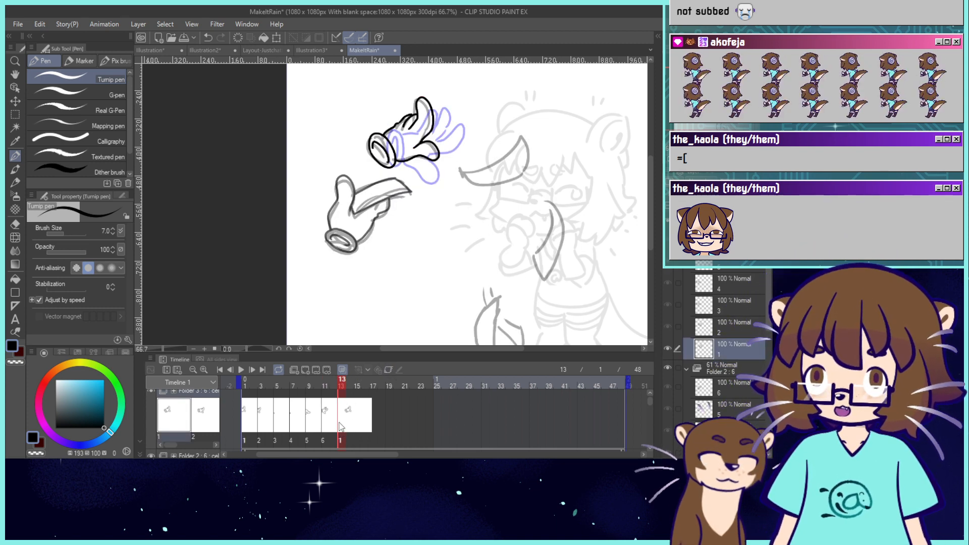
click(328, 369)
drag(361, 433, 224, 419)
click(260, 419)
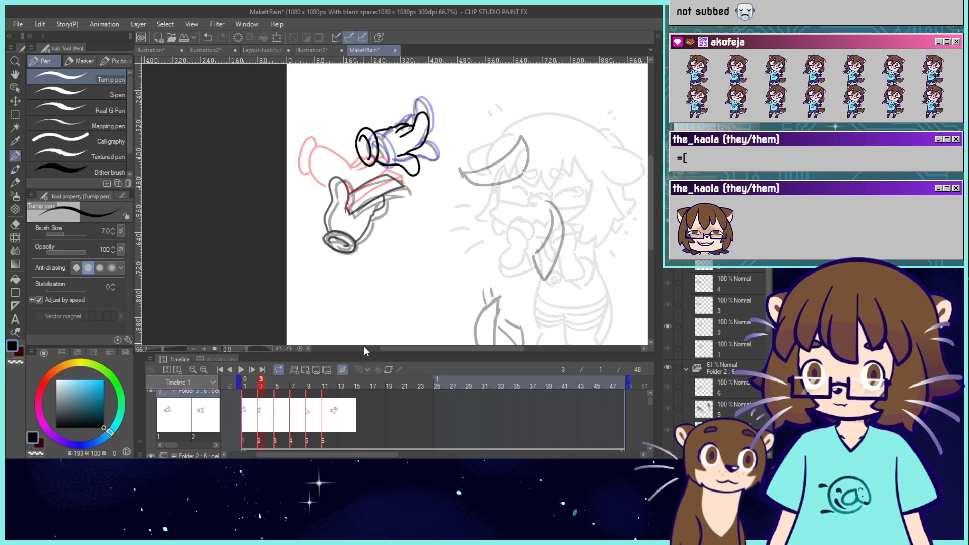
Paste the six-cel hand sequence on Folder 3's track at frames 13, 25 and 37.
click(337, 435)
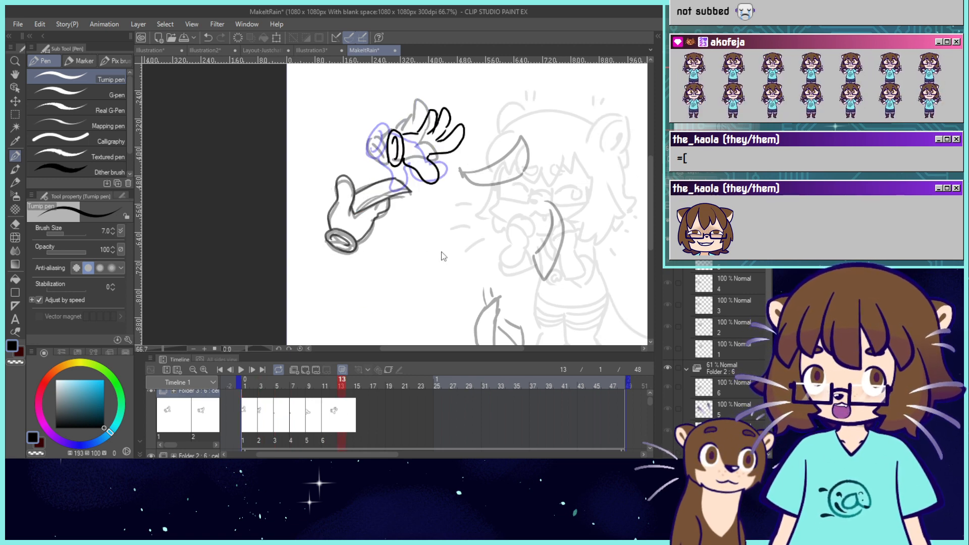
key(ctrl+v)
click(437, 438)
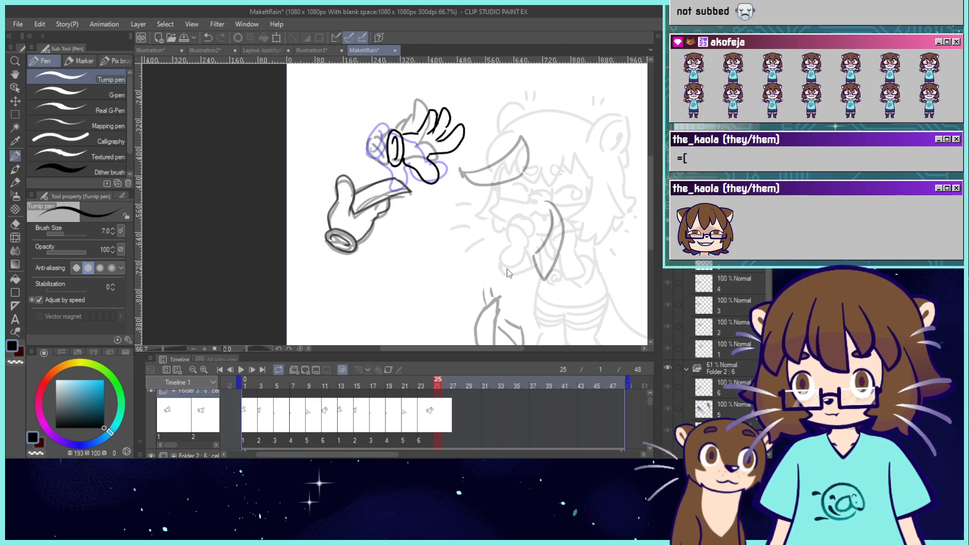
key(ctrl+v)
click(533, 437)
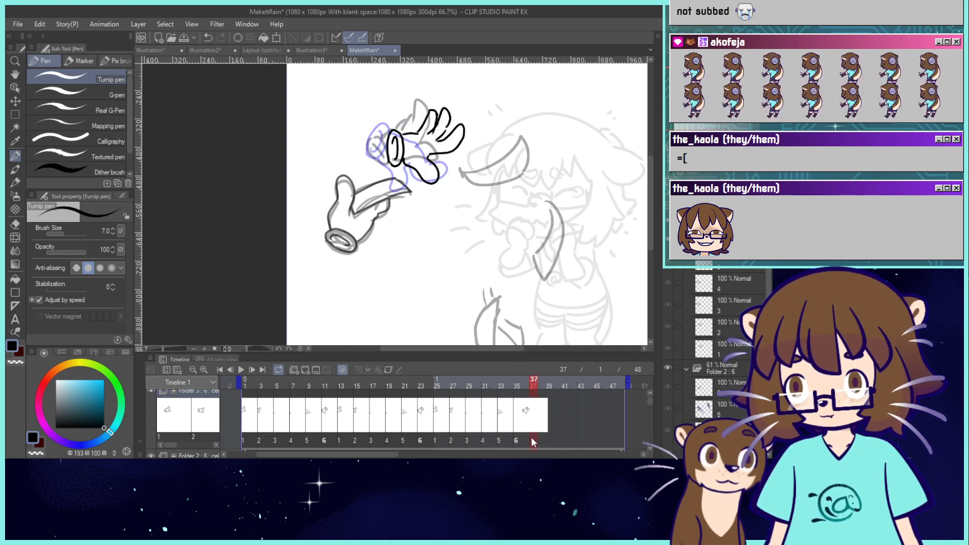
key(ctrl+v)
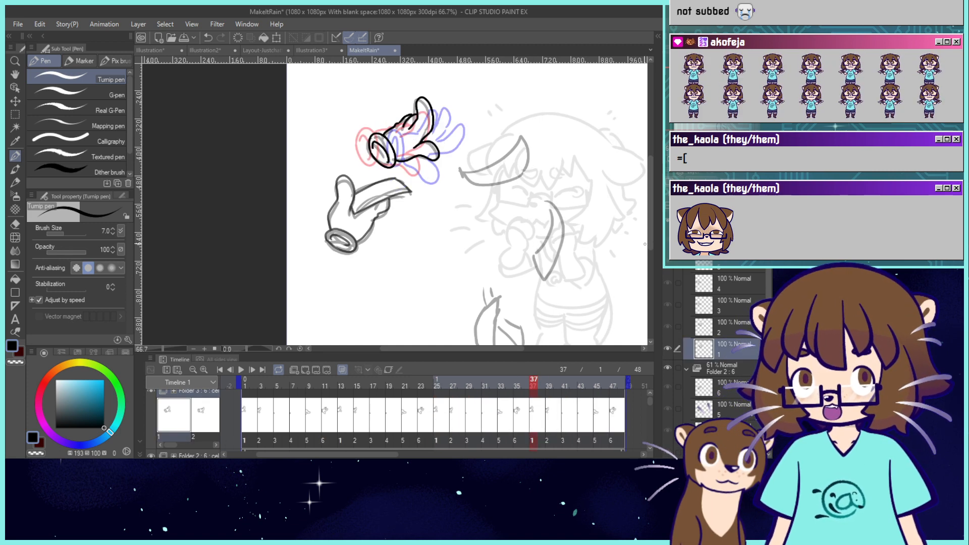
Play the loop from the first frame with the whole canvas fitted in view.
click(221, 371)
click(240, 370)
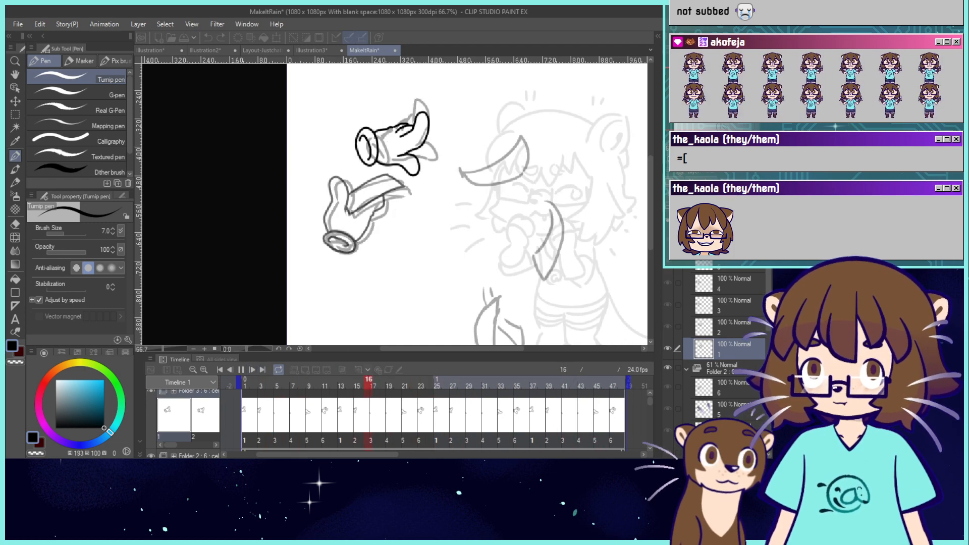
key(ctrl+0)
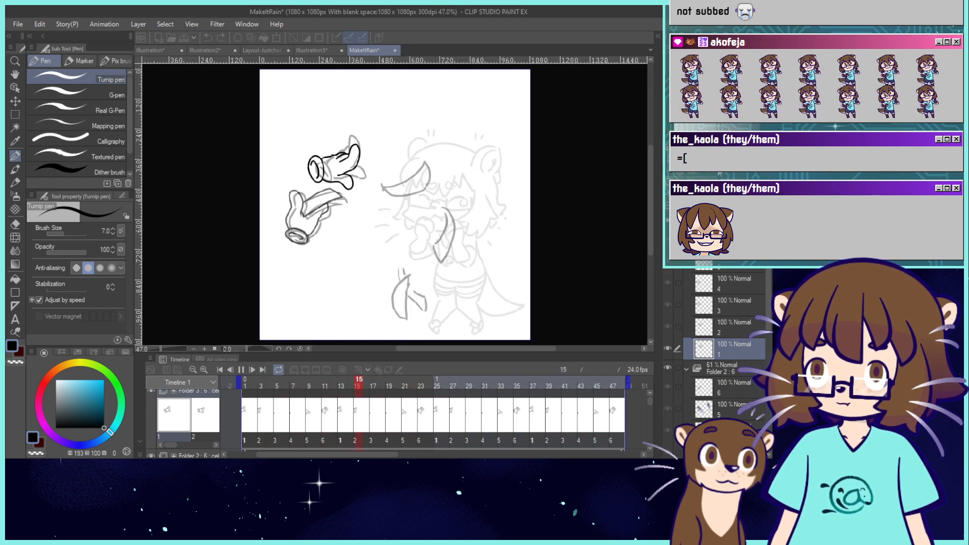
Stop playback and compare the upper hand's poses on frames 1 to 3 with those on frames 13 to 15.
click(242, 369)
click(264, 427)
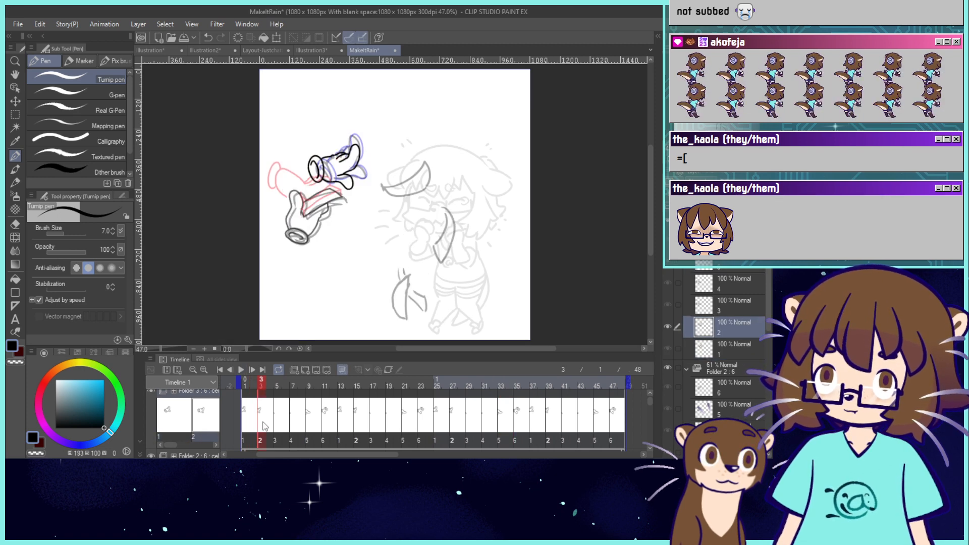
click(254, 426)
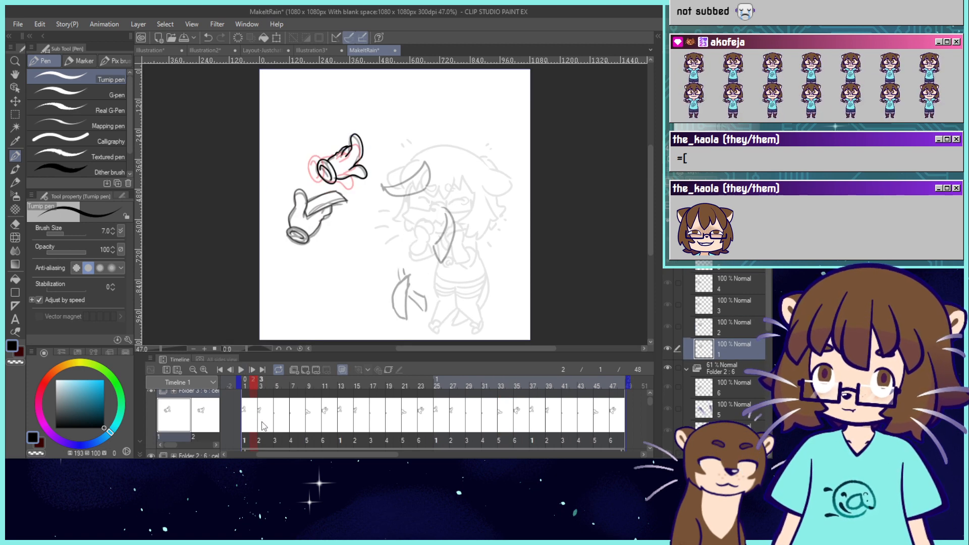
click(349, 428)
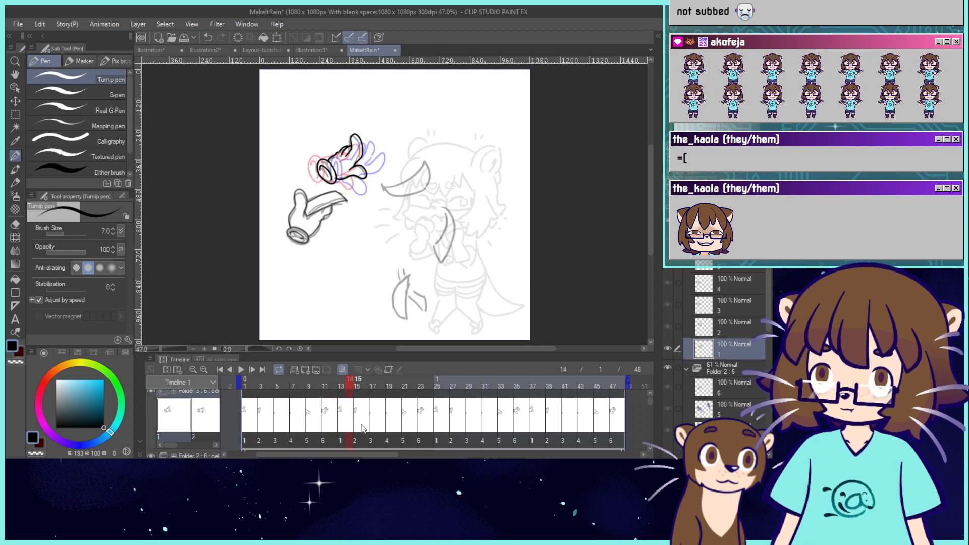
click(361, 428)
click(343, 429)
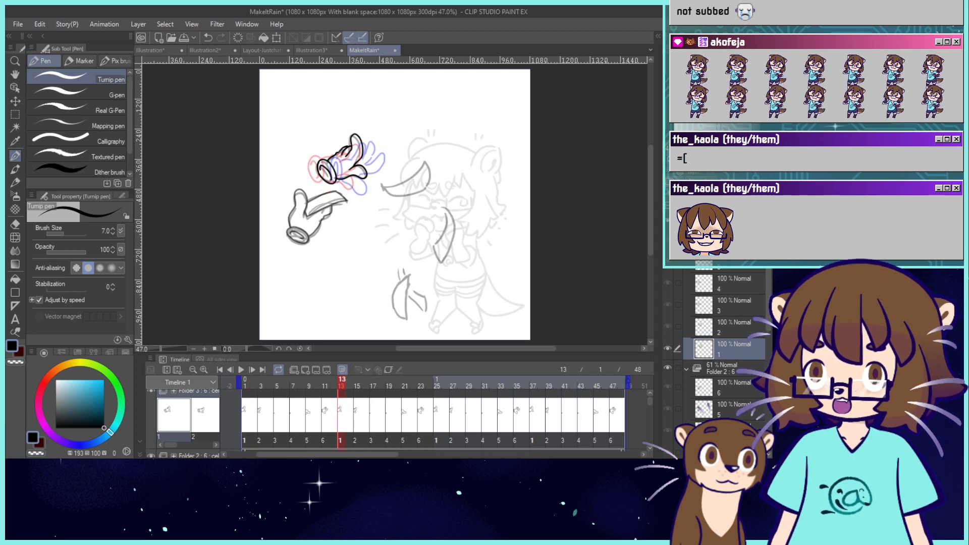
Clear the upper hand drawing from cel 1 at frame 13, then collapse Folder 2 and hide its rough sketches.
drag(354, 167, 375, 216)
key(ctrl+plus)
key(ctrl+plus)
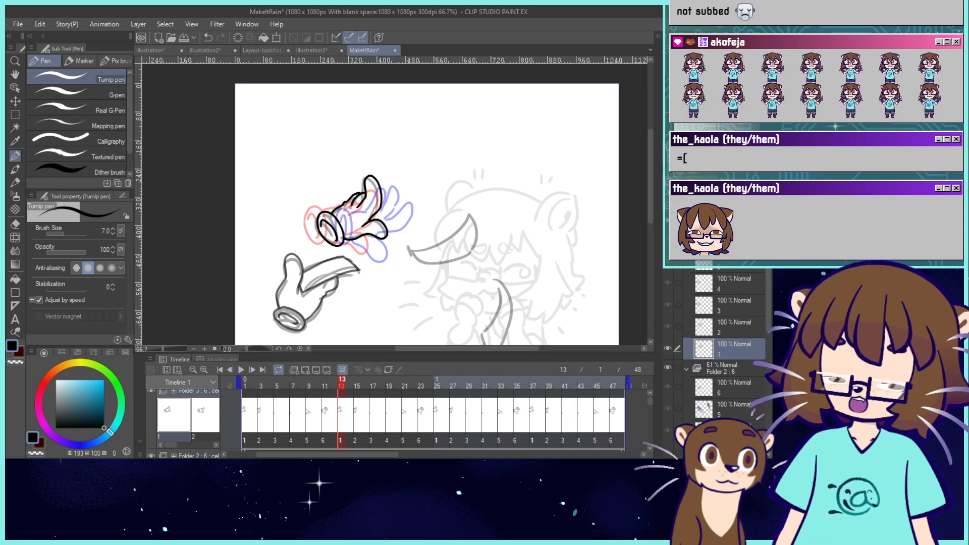
click(238, 38)
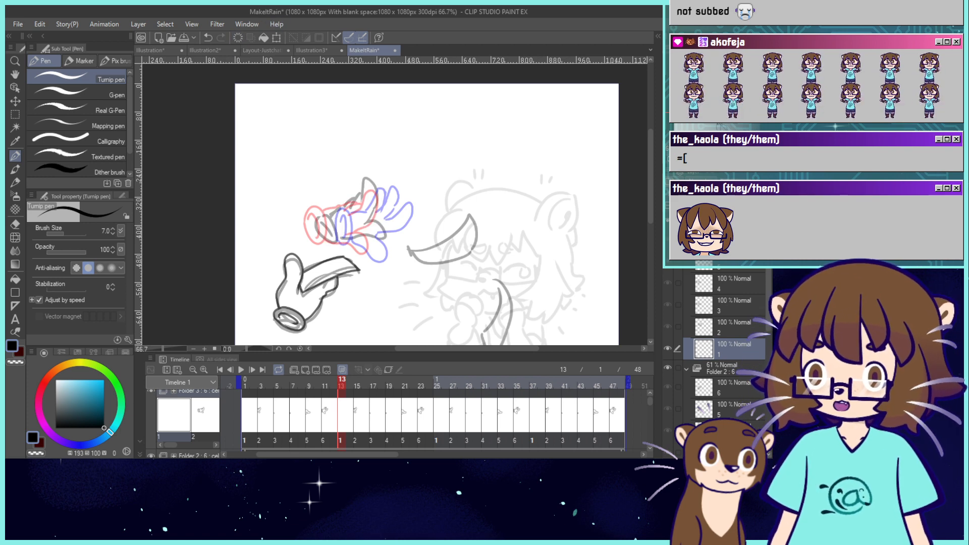
click(669, 368)
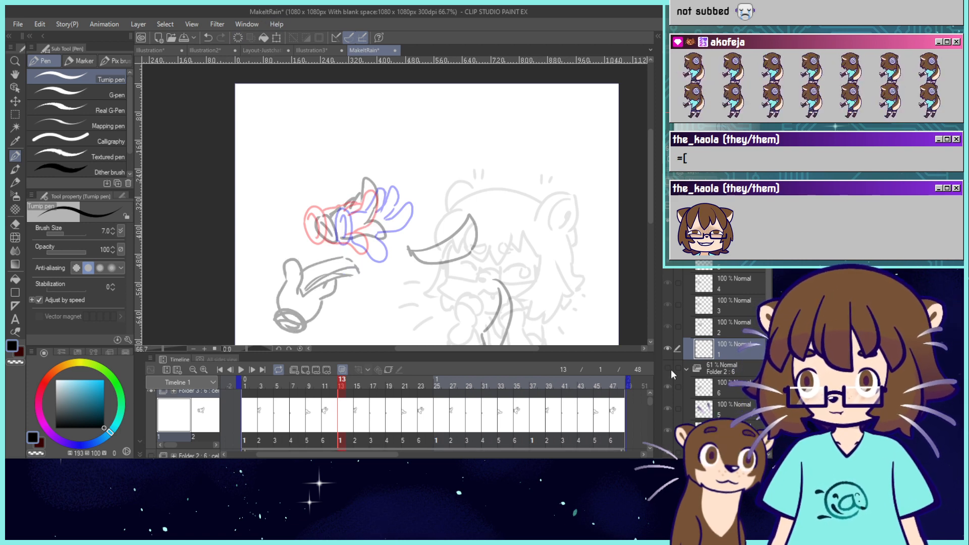
click(669, 368)
click(693, 369)
click(669, 384)
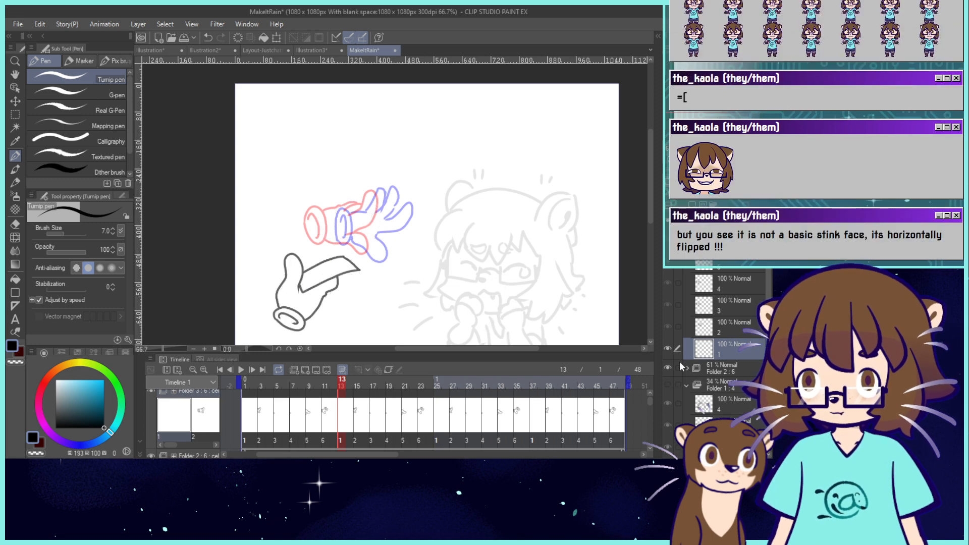
Ink the upper hand's cuff, thumb and large outer finger on cel 1, placed between the red and blue neighbouring poses.
key(ctrl+plus)
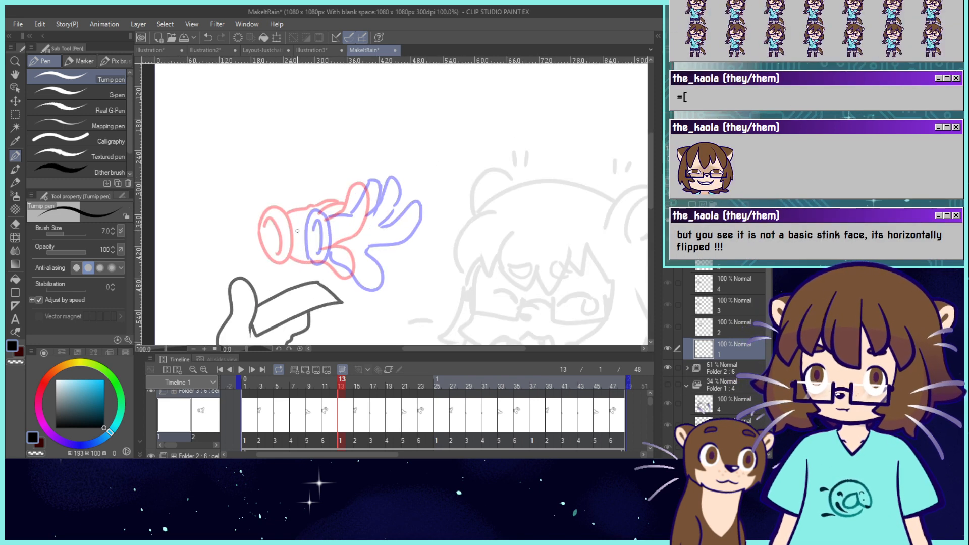
drag(294, 222, 298, 214)
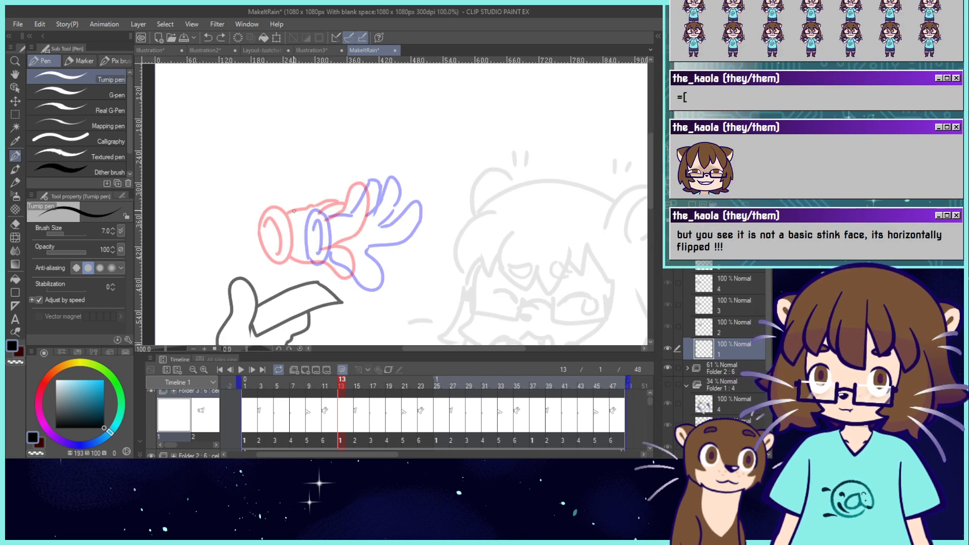
mouse_move(294, 258)
mouse_down()
mouse_move(305, 204)
mouse_move(318, 238)
mouse_move(299, 256)
mouse_move(301, 205)
mouse_move(316, 238)
mouse_move(285, 224)
mouse_move(300, 207)
mouse_move(314, 224)
mouse_move(314, 250)
mouse_move(299, 259)
mouse_move(354, 284)
mouse_move(364, 283)
mouse_move(361, 260)
mouse_up()
key(ctrl+z)
key(ctrl+z)
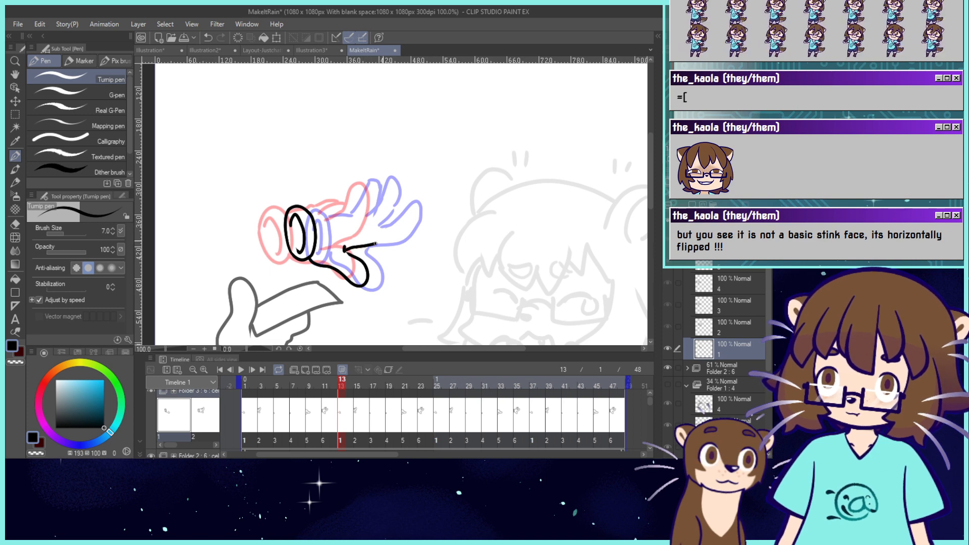
key(ctrl+z)
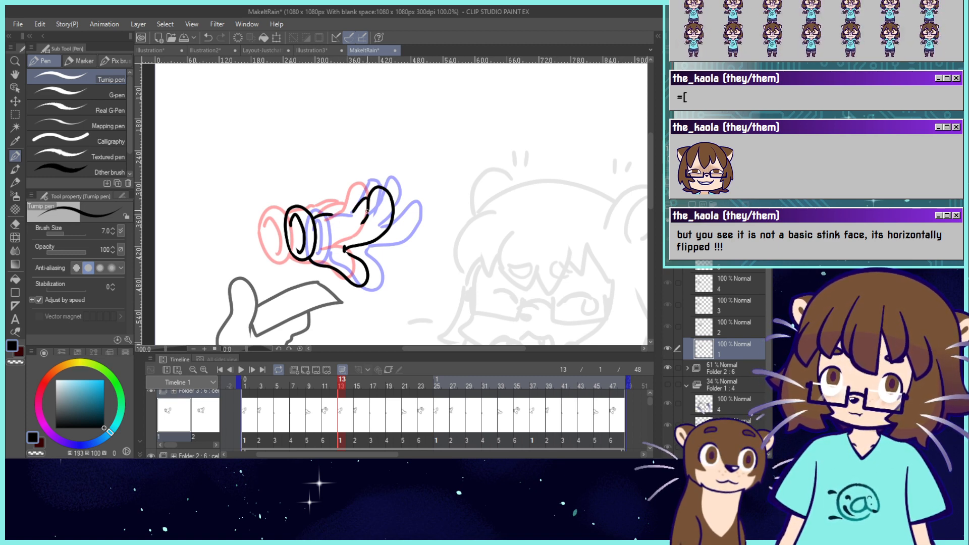
Ink the curled fingers along the upper edge of the hand on cel 1, redoing the strokes that miss.
mouse_move(367, 212)
mouse_down()
mouse_move(334, 212)
mouse_move(353, 203)
mouse_up()
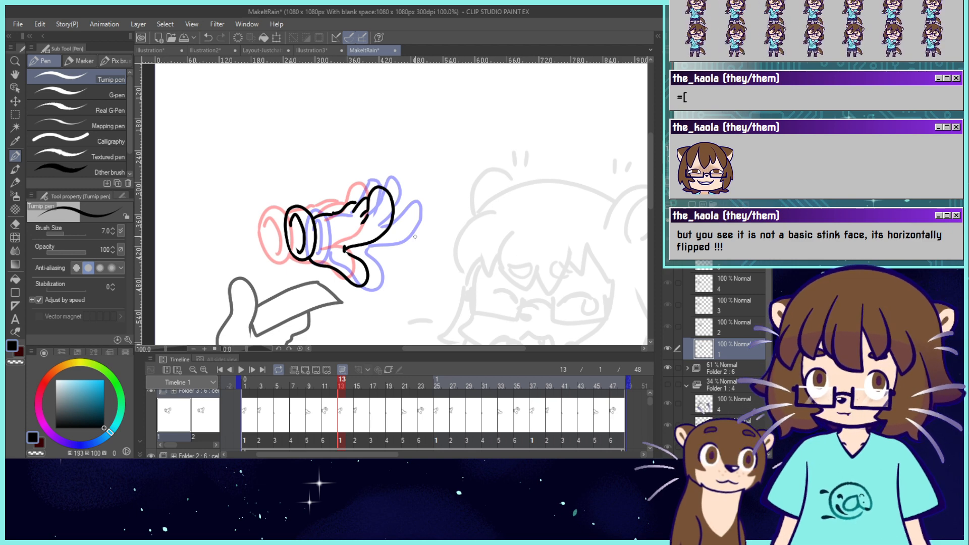
key(ctrl+z)
key(ctrl+z)
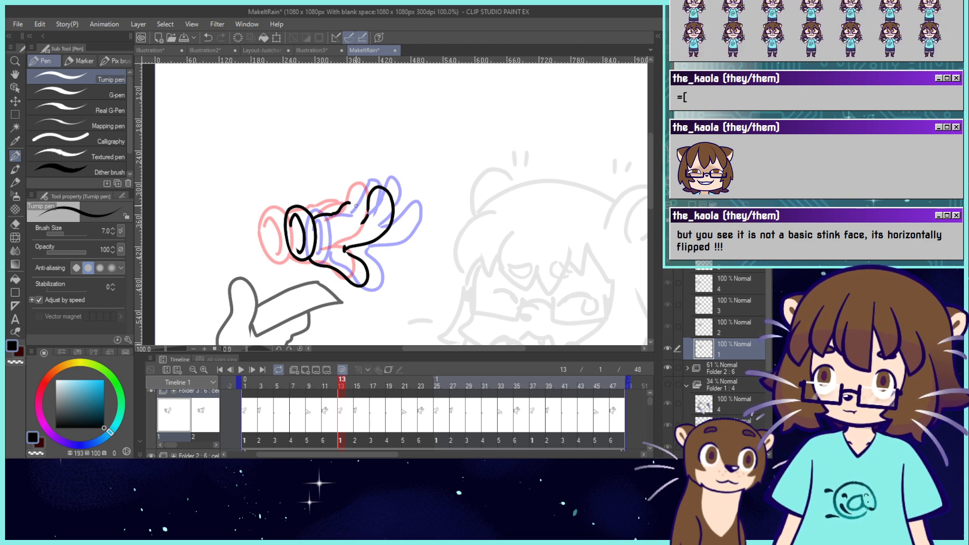
drag(365, 205, 350, 215)
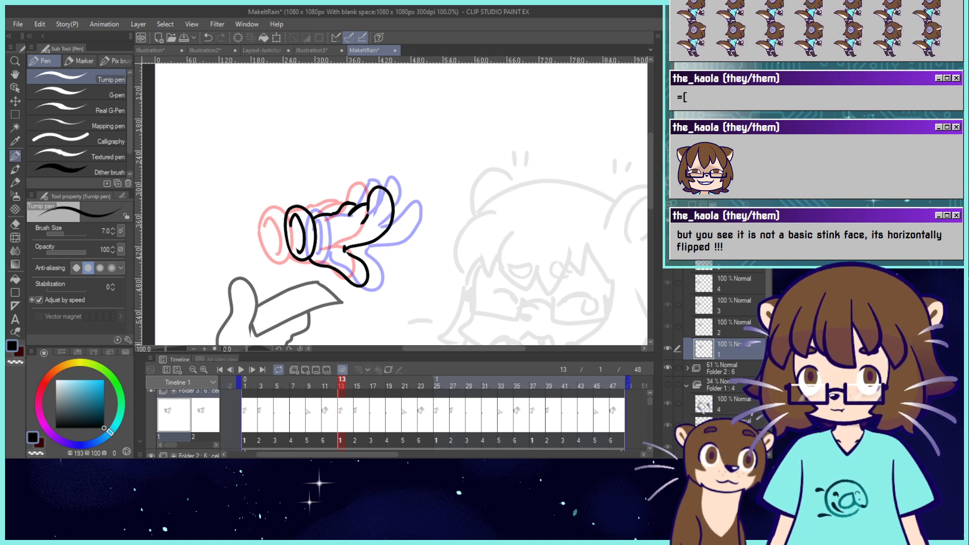
Play the loop from the first frame with the whole canvas in view, then scrub between frames to check the hand motion.
key(ctrl+0)
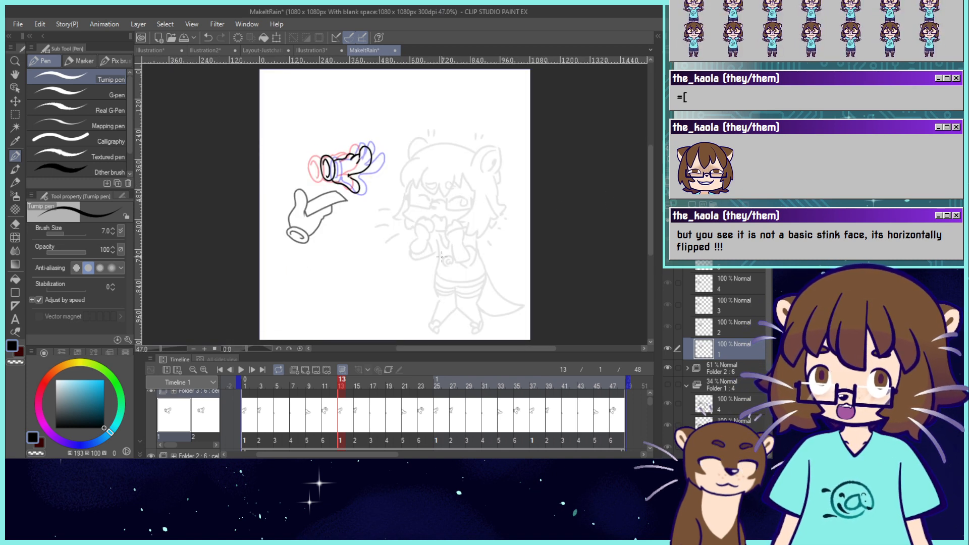
click(220, 370)
click(241, 370)
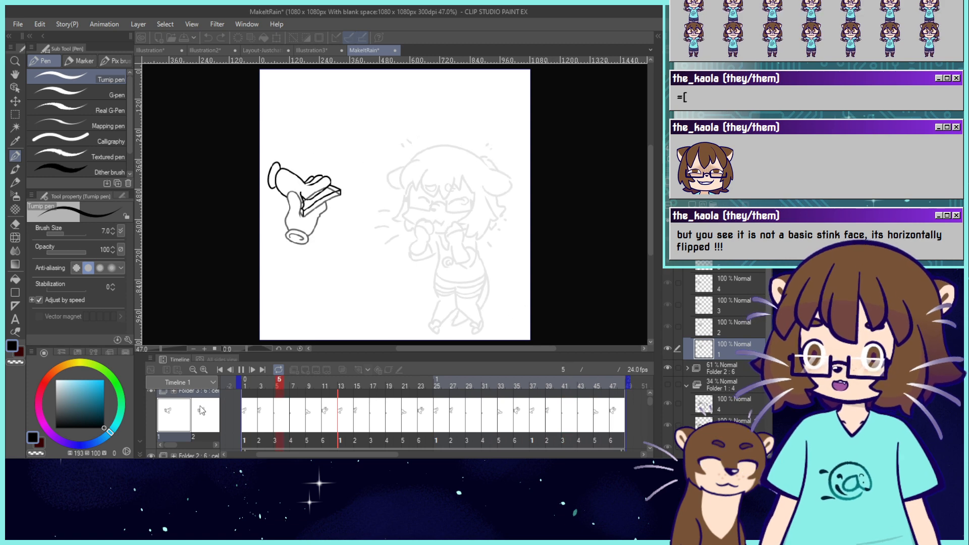
click(241, 371)
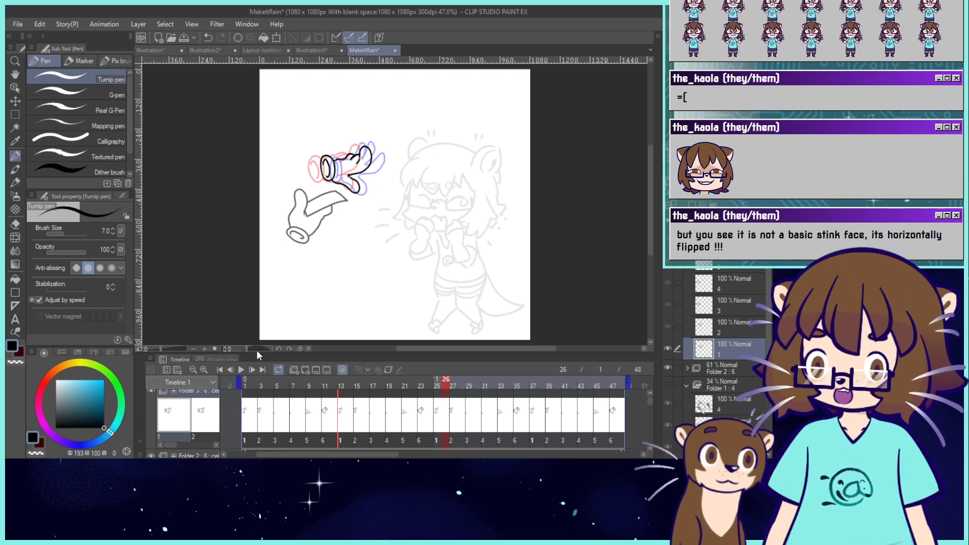
drag(309, 380, 382, 386)
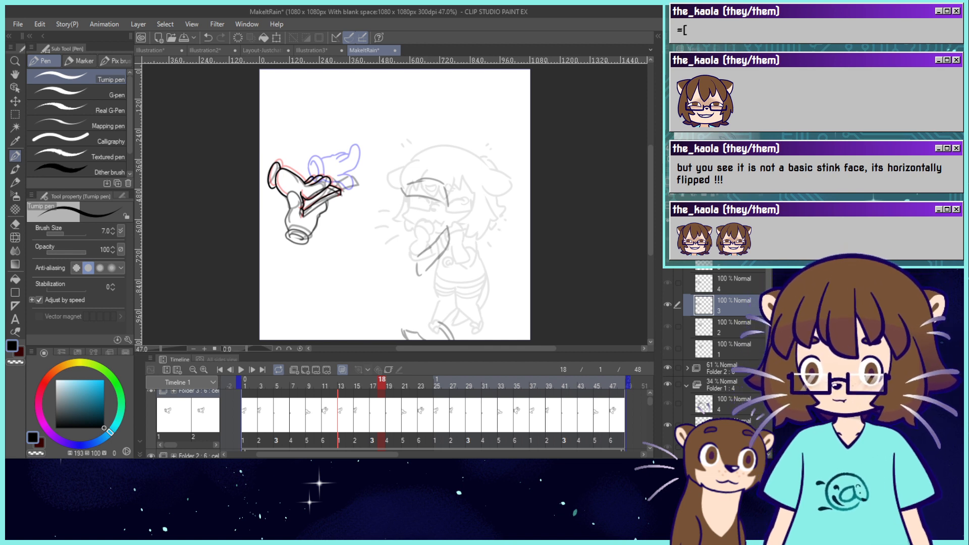
Ink the banknotes between the two hands on cel 5 at frame 9, with overlapping bills and pointed far corners.
key(ctrl+plus)
drag(341, 384, 309, 394)
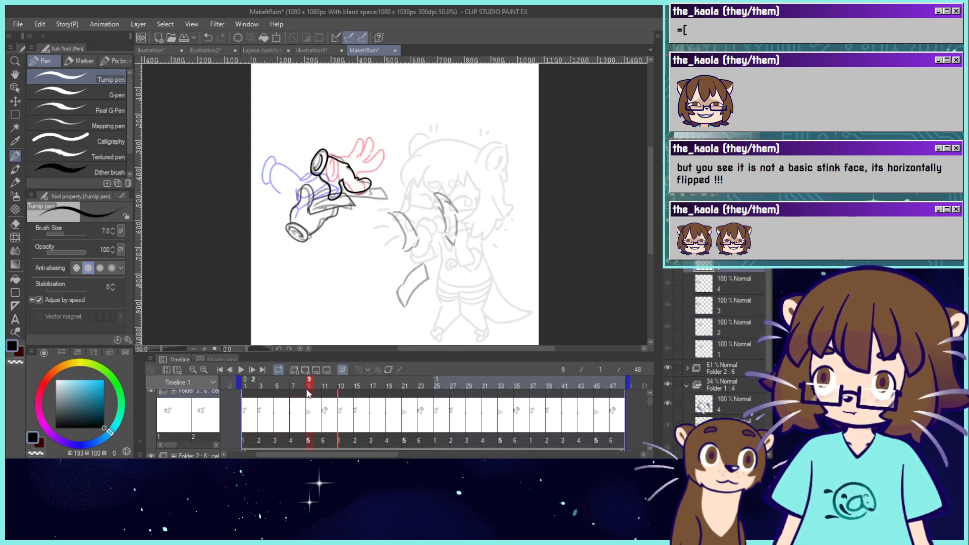
key(ctrl+plus)
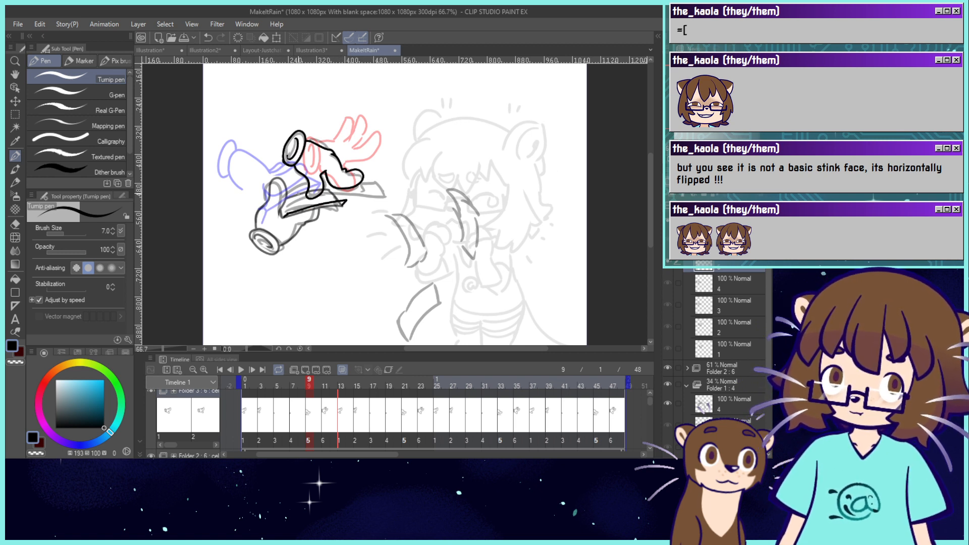
drag(292, 208, 311, 205)
key(ctrl+z)
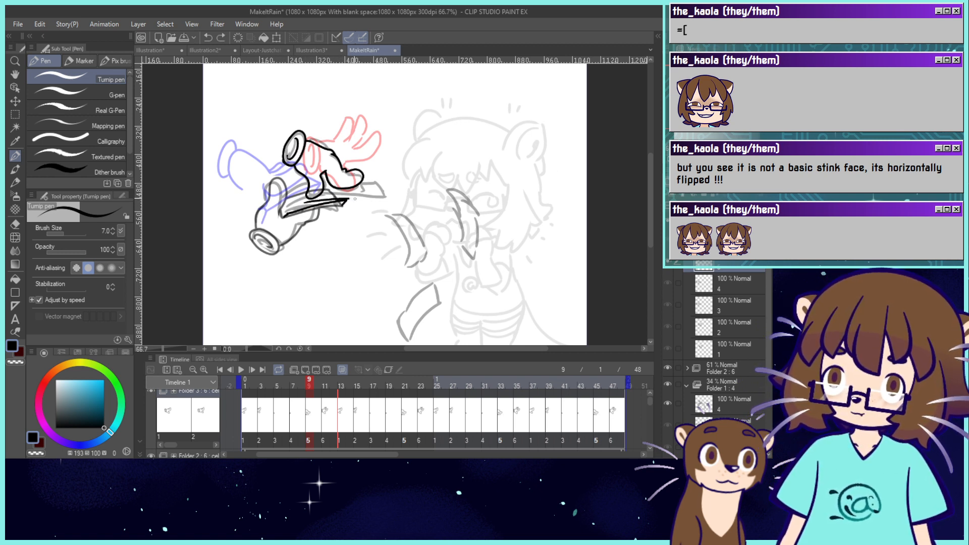
key(ctrl+z)
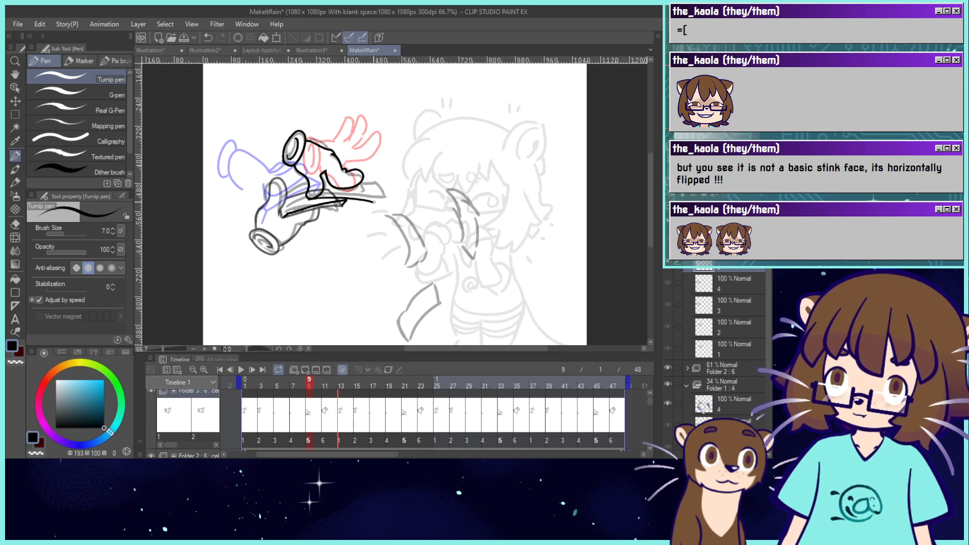
key(ctrl+z)
mouse_move(306, 200)
mouse_down()
mouse_move(388, 185)
mouse_move(313, 205)
mouse_move(378, 179)
mouse_move(327, 185)
mouse_up()
key(ctrl+z)
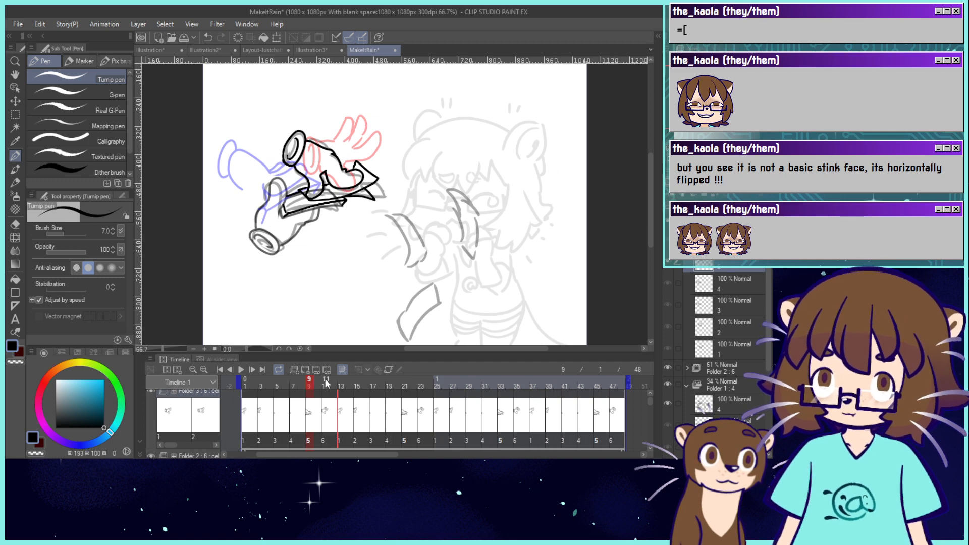
Erase the far corner of the middle banknote on cel 5, reducing the eraser to size 18.5, and redraw it with the Turnip pen.
mouse_move(326, 384)
mouse_down()
mouse_move(302, 382)
mouse_move(317, 389)
mouse_up()
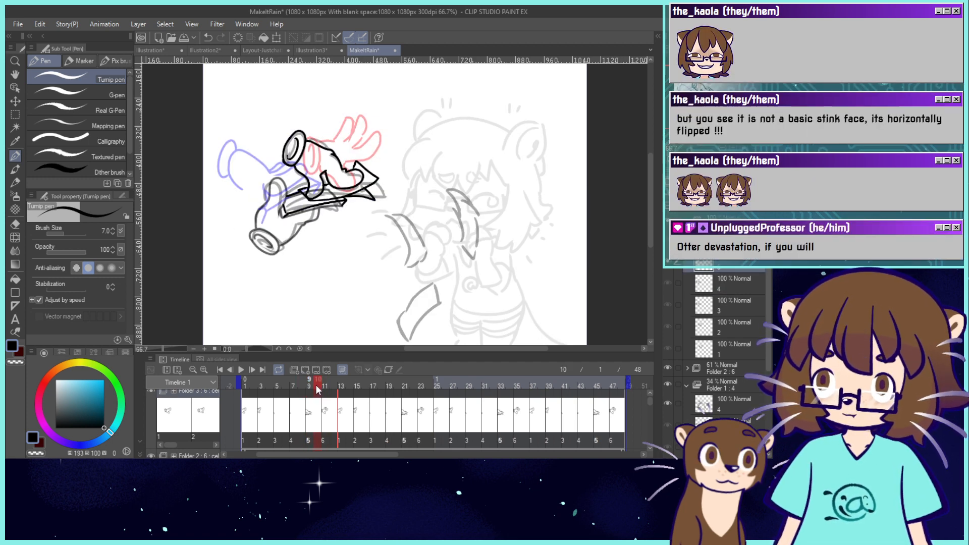
key(ctrl+z)
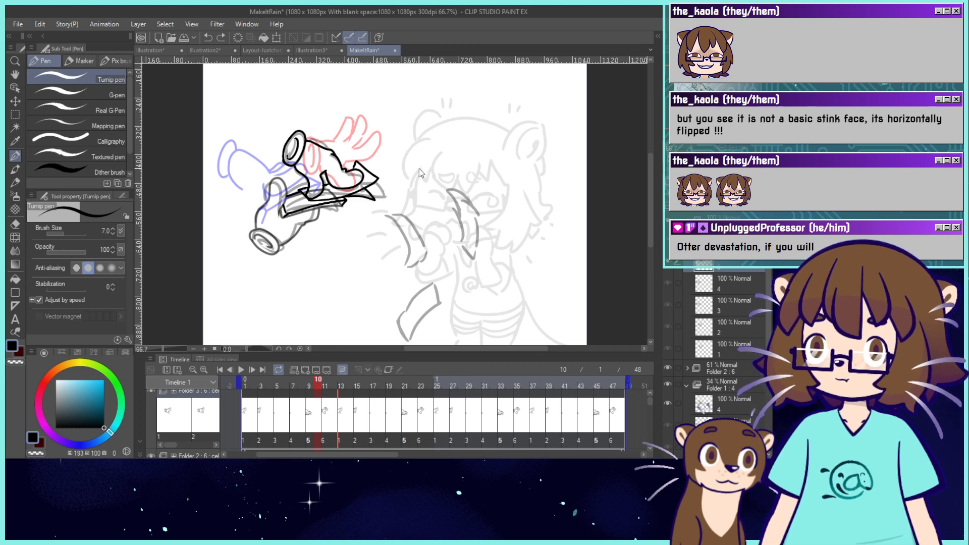
key(e)
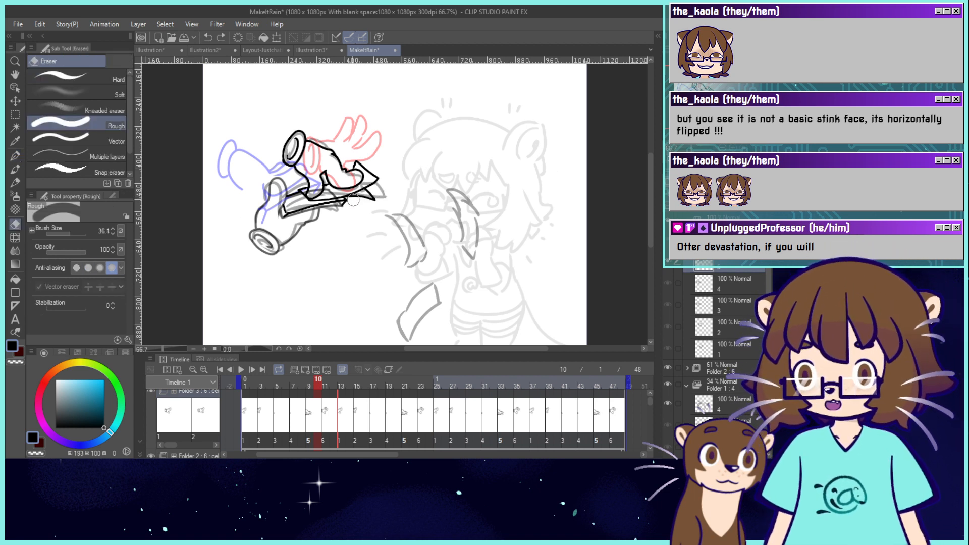
drag(364, 196, 377, 199)
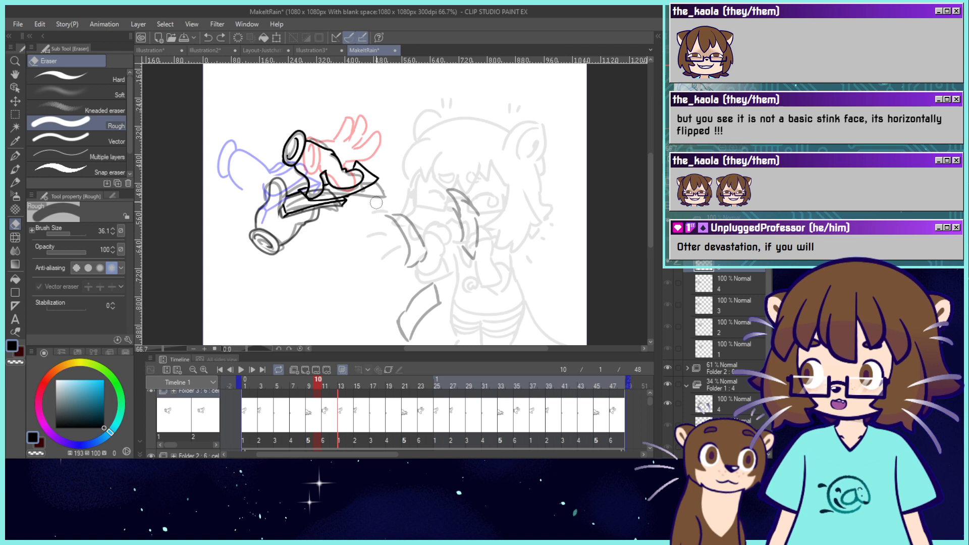
click(67, 232)
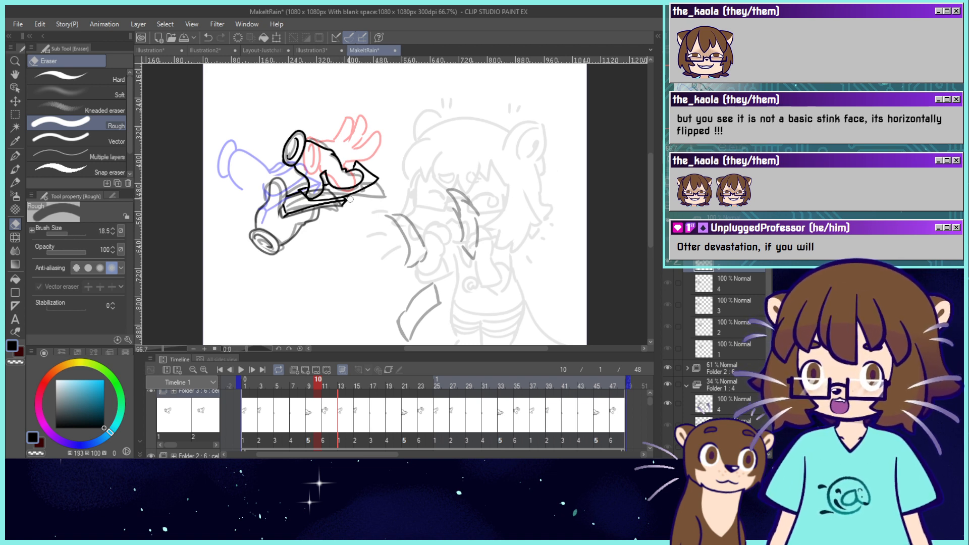
click(15, 155)
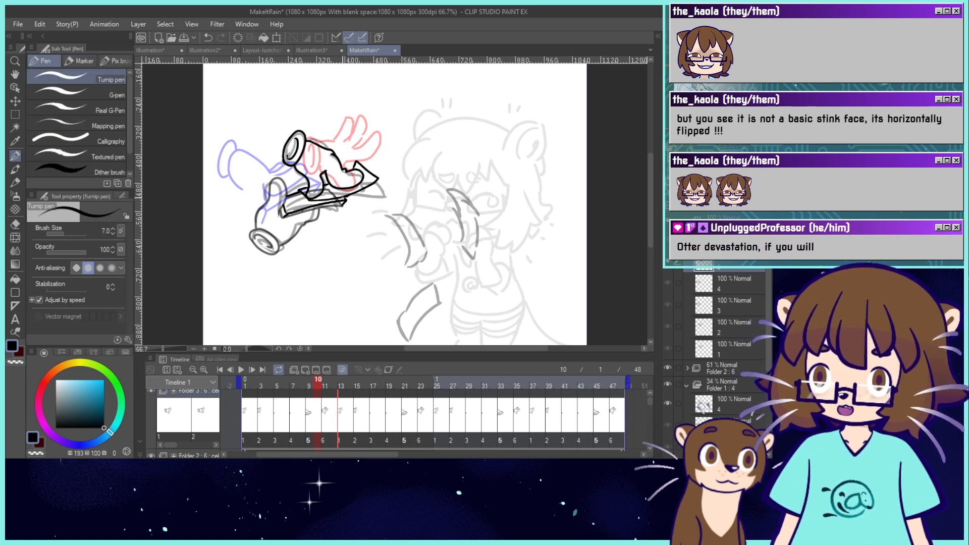
drag(340, 199, 361, 202)
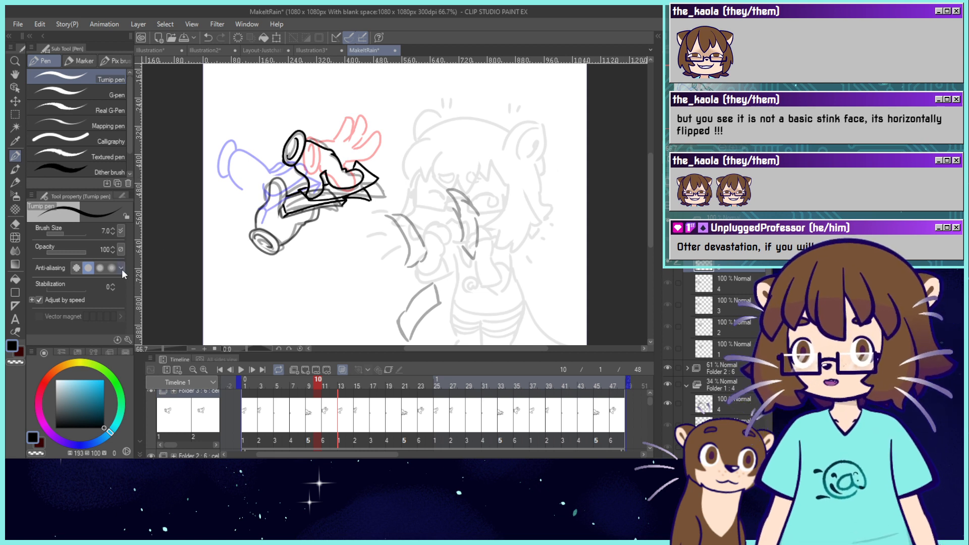
Ink the remaining edge lines of the lower banknote stack on cel 5 with the dark main color.
click(15, 361)
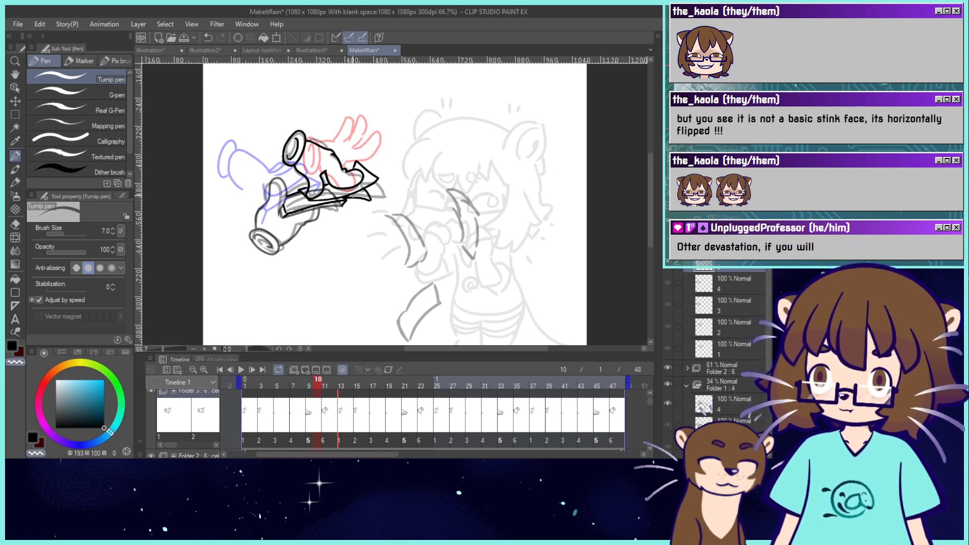
click(12, 345)
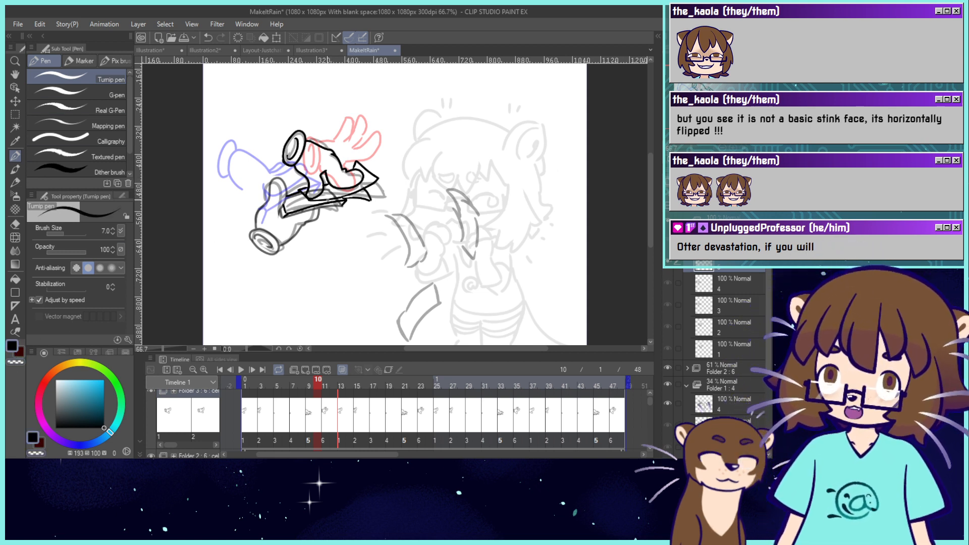
drag(327, 202, 345, 199)
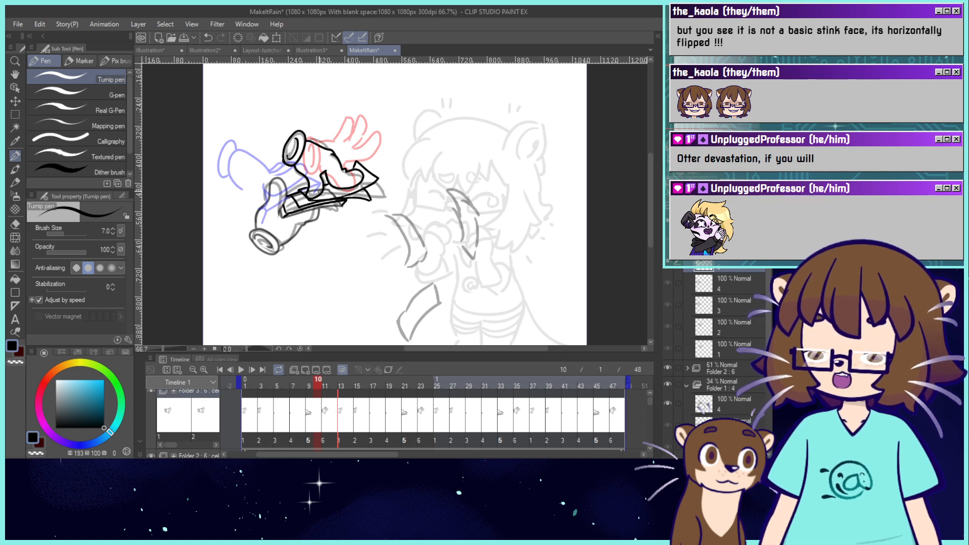
Ink the edges of the banknote stack in the lower hand on cel 2 at frame 15 with the Turnip pen.
click(327, 382)
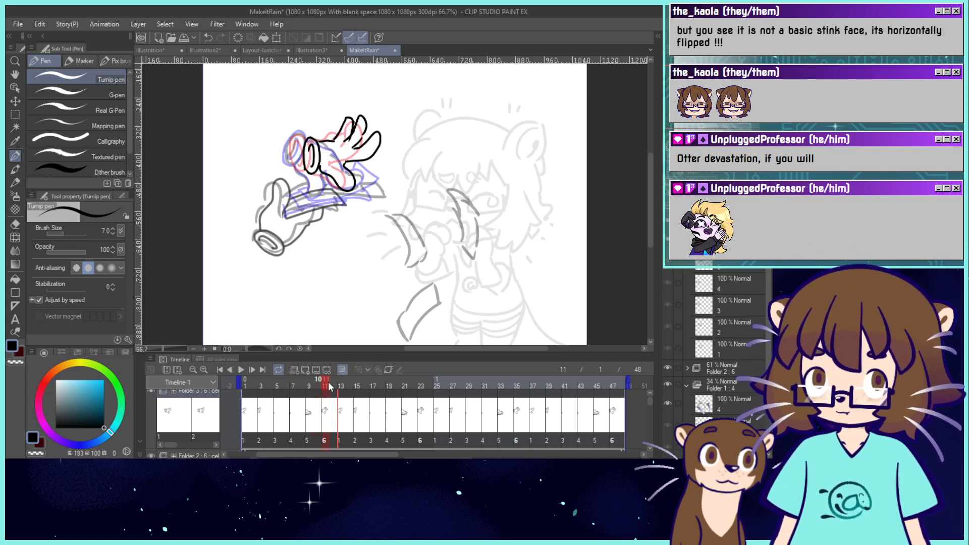
mouse_move(327, 381)
mouse_down()
mouse_move(319, 382)
mouse_move(341, 384)
mouse_move(295, 386)
mouse_move(284, 403)
mouse_move(376, 396)
mouse_move(368, 395)
mouse_up()
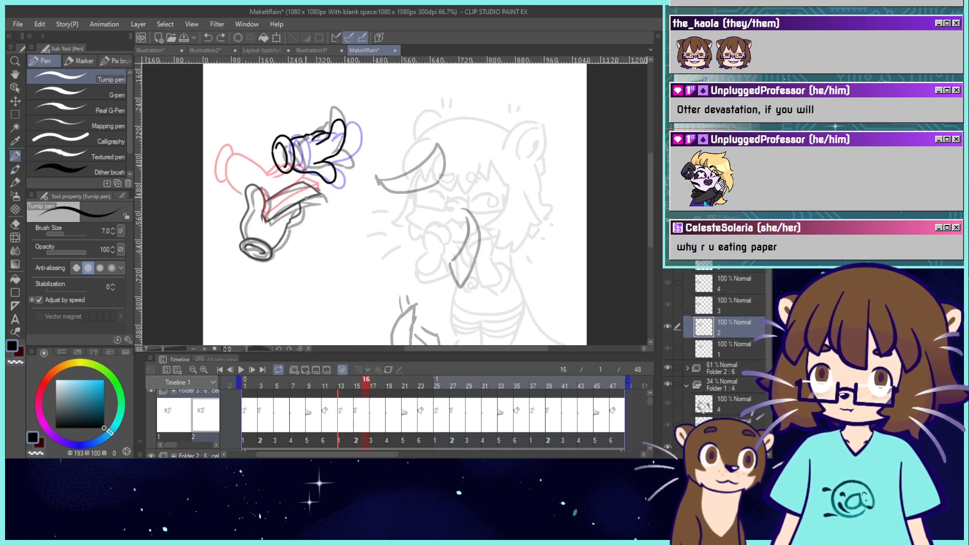
click(374, 385)
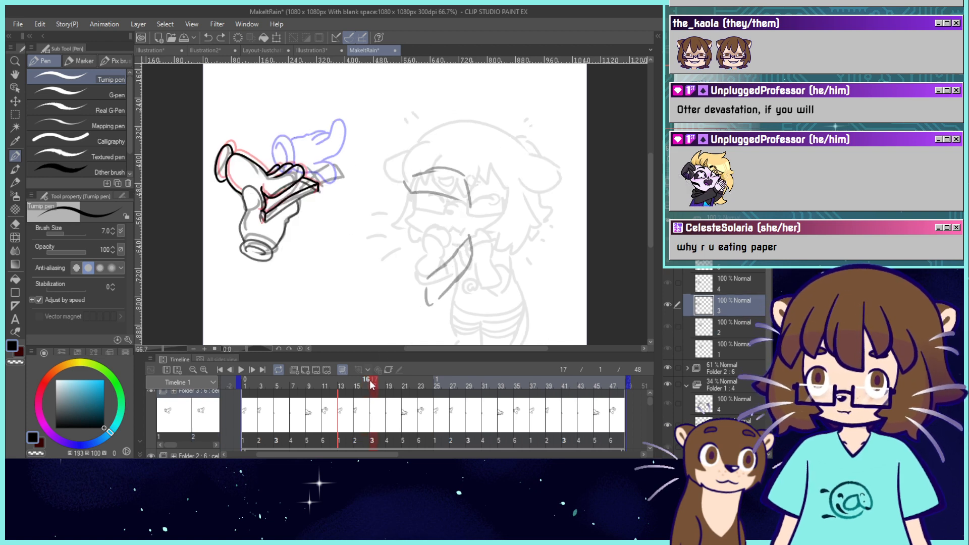
click(367, 385)
drag(357, 386, 357, 385)
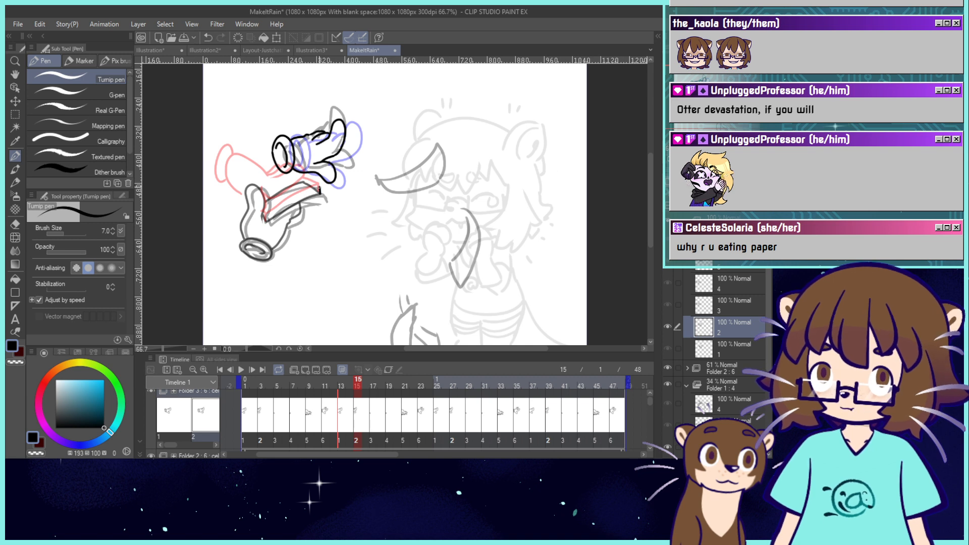
drag(320, 191, 267, 210)
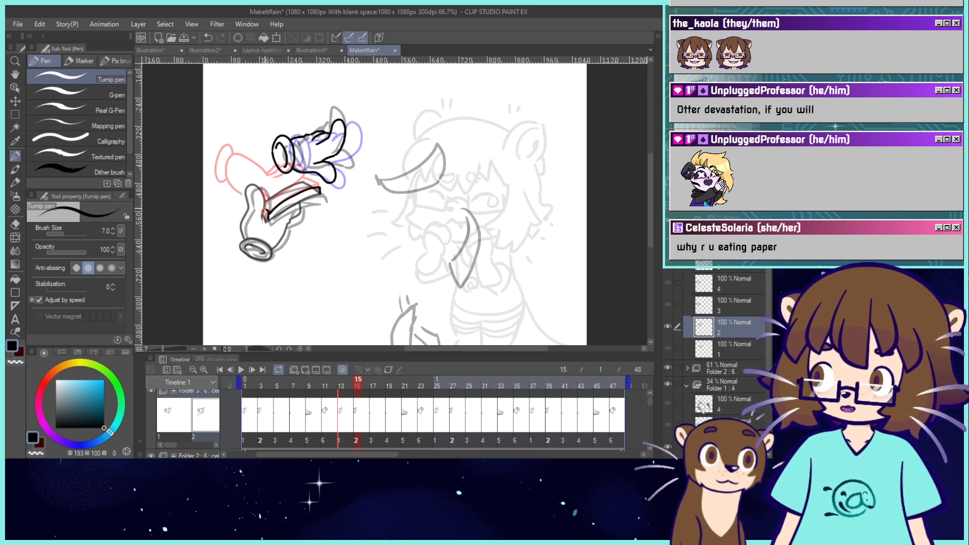
mouse_move(320, 186)
mouse_down()
mouse_move(264, 199)
mouse_move(302, 180)
mouse_up()
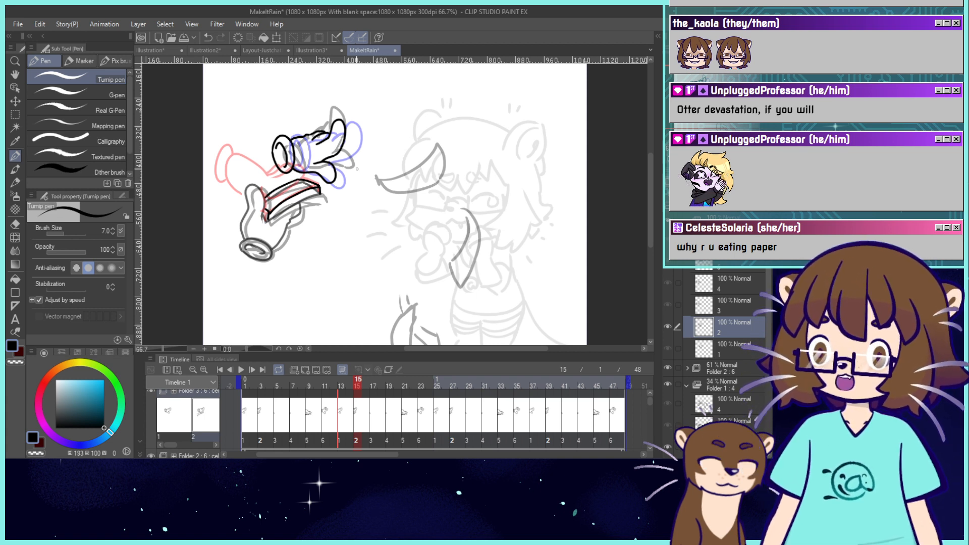
Play the loop with the whole canvas in view to check the banknote inking.
click(241, 370)
key(ctrl+0)
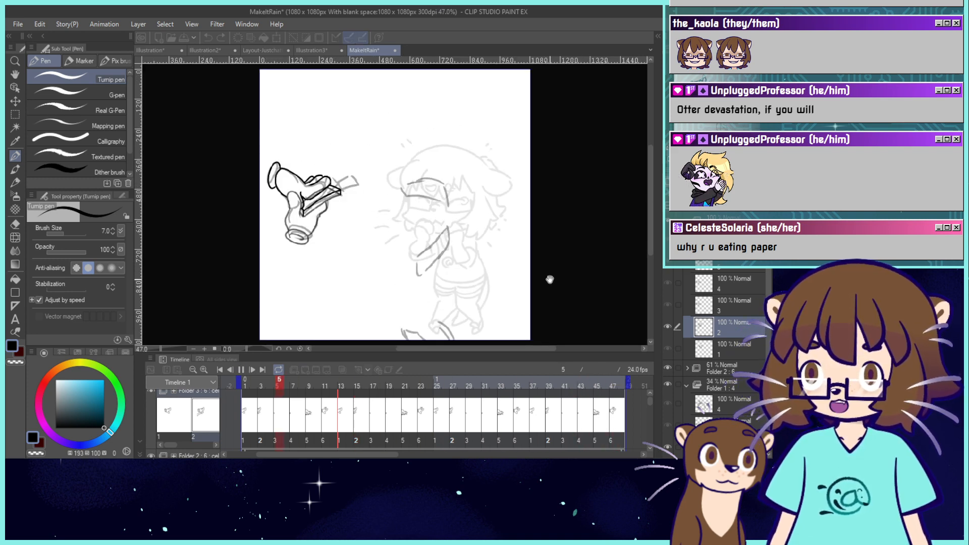
key(space)
Set the opacity of Folder 1 and of the character's animation folder 3 to 44%, and collapse Folder 1.
click(726, 388)
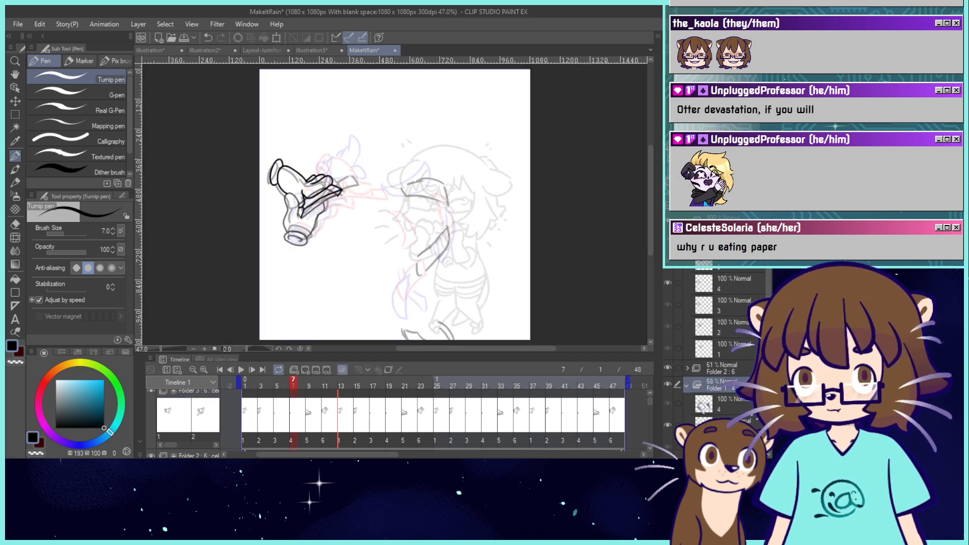
drag(747, 198, 728, 198)
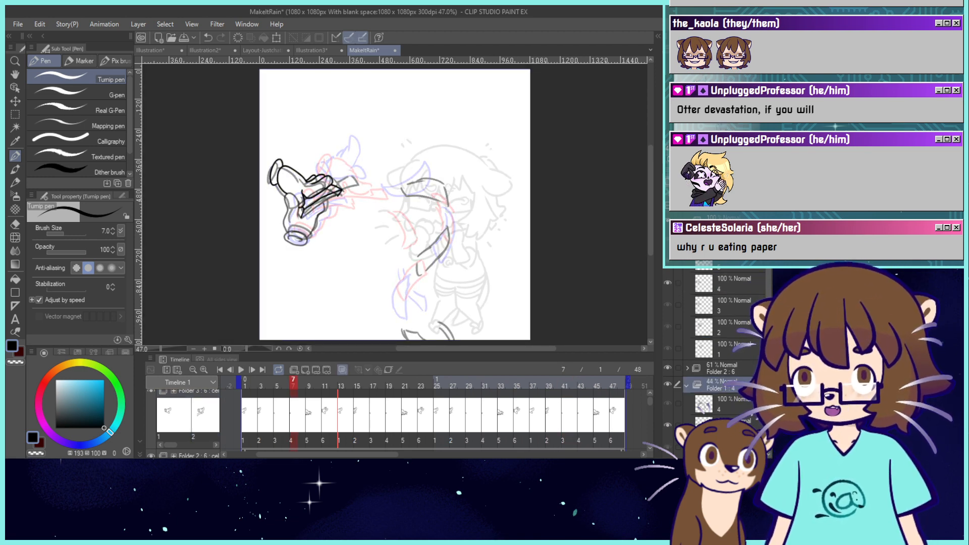
click(687, 385)
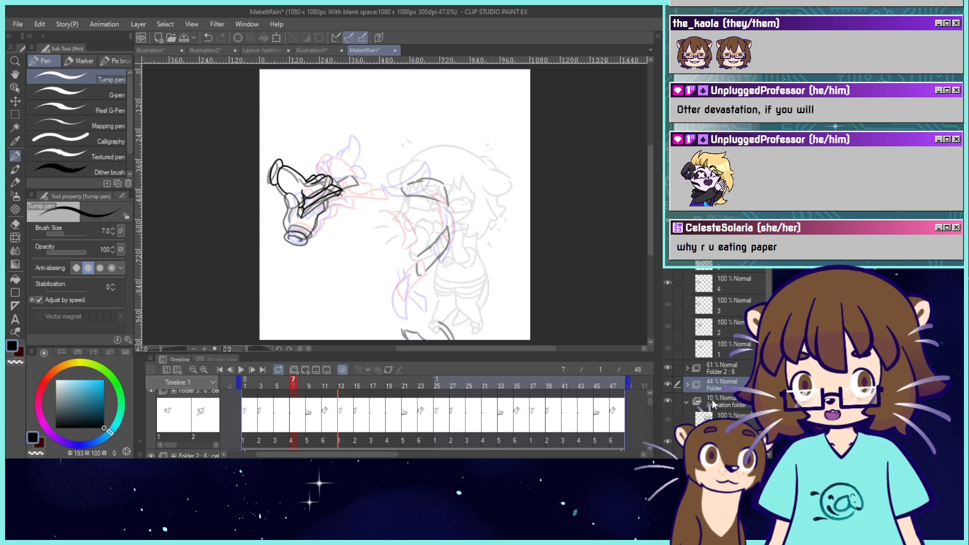
click(713, 401)
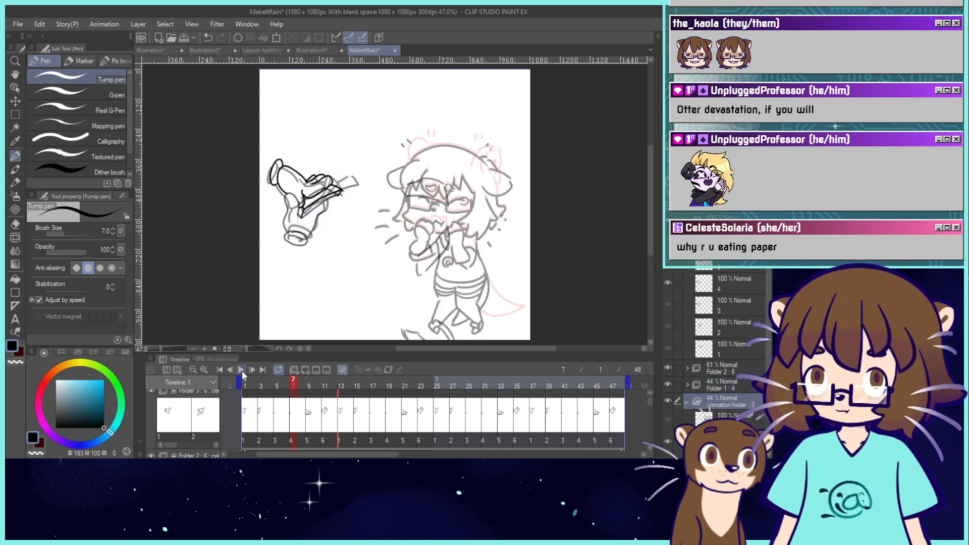
Play the loop with the darker character sketch, then step through frames 13 to 27 to examine how hands and banknotes move.
click(241, 369)
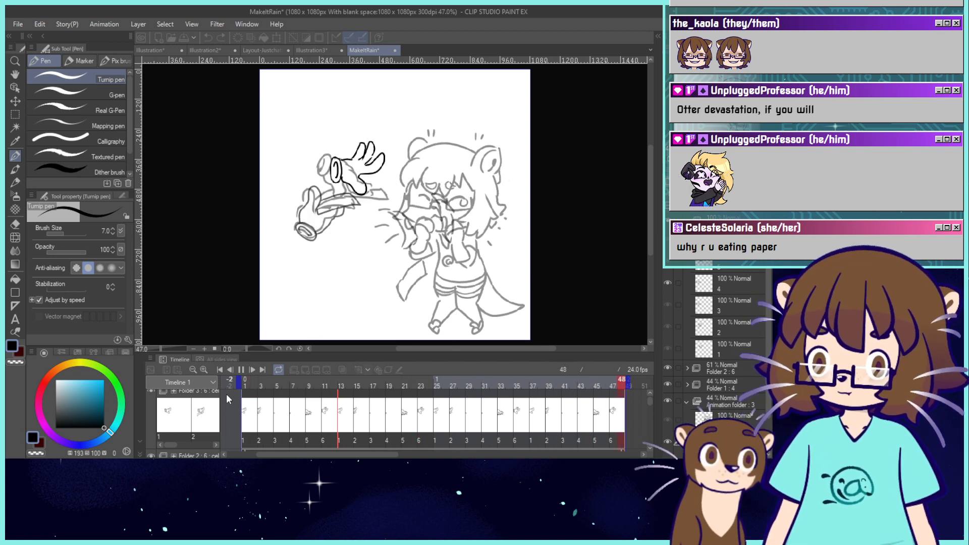
click(735, 353)
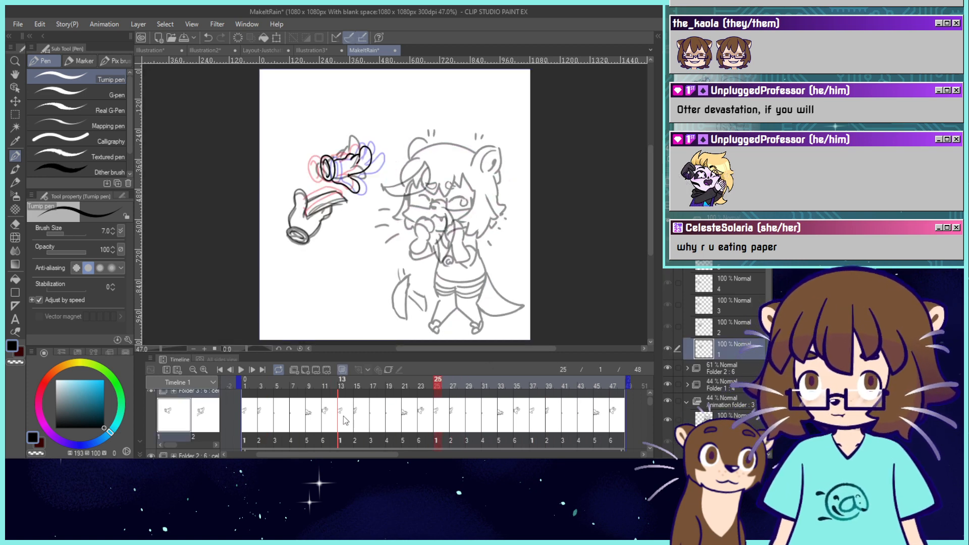
click(361, 425)
click(373, 426)
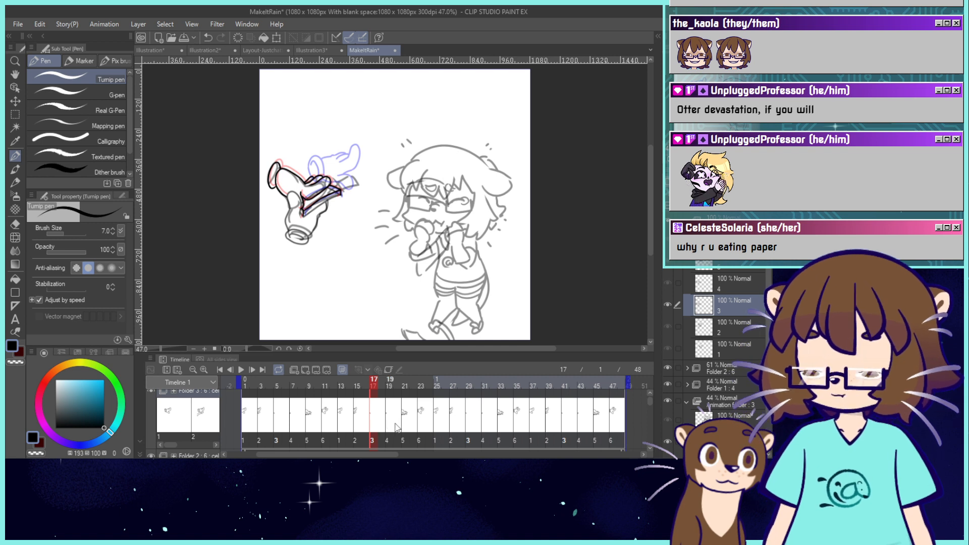
click(391, 423)
click(405, 425)
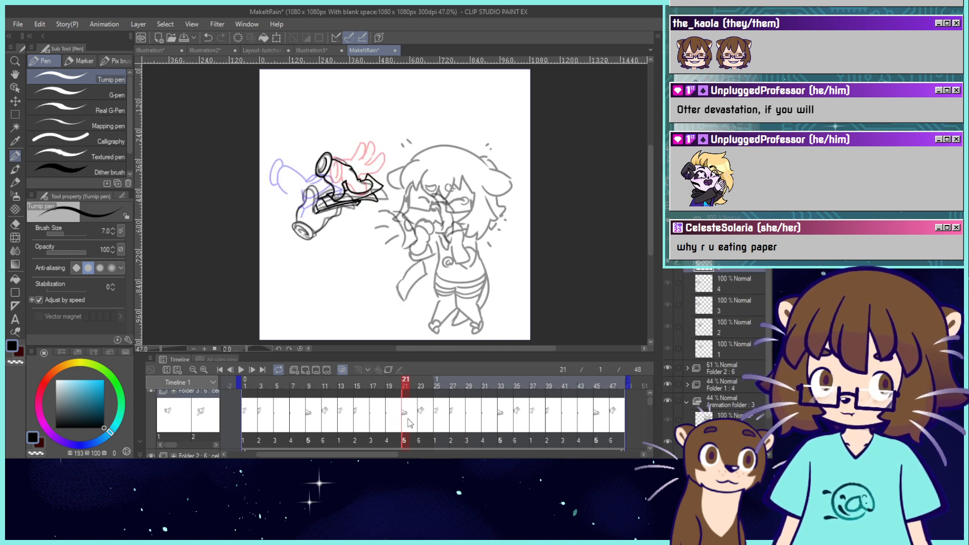
click(420, 427)
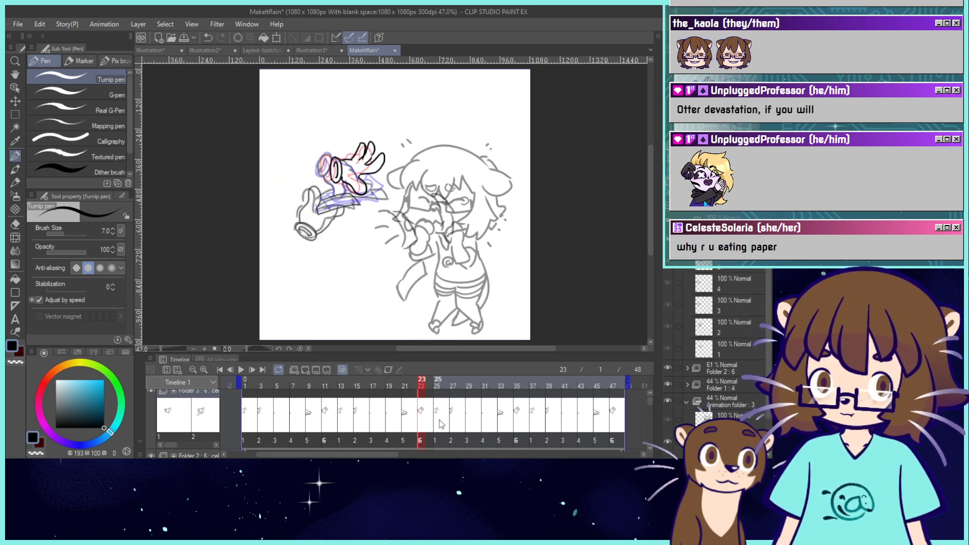
click(437, 424)
click(453, 427)
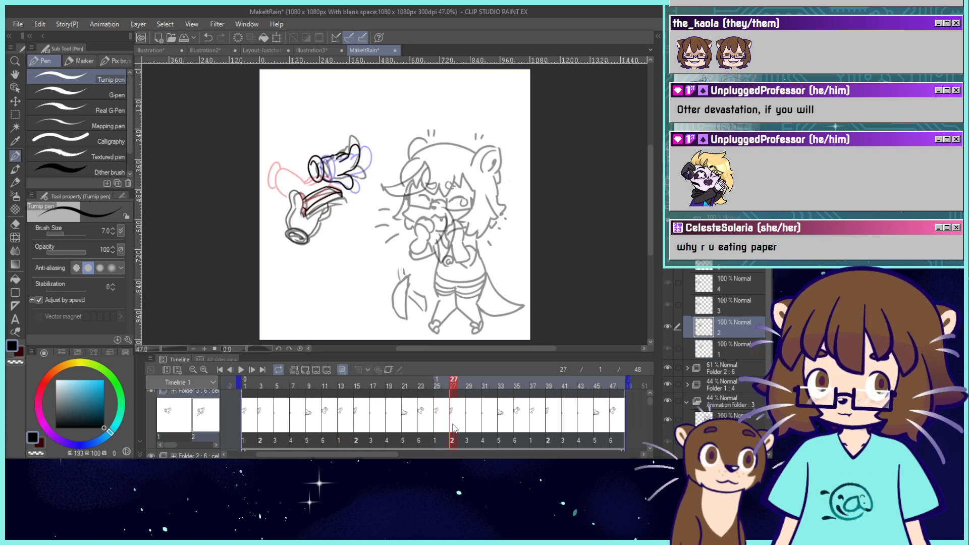
click(437, 429)
click(427, 429)
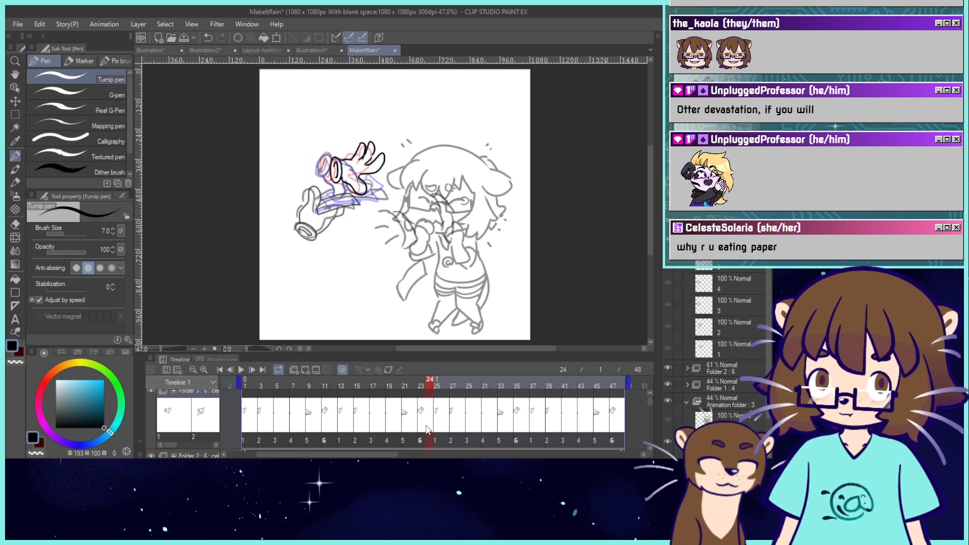
Step through frames 1 to 13 at 66.7% zoom, comparing the hand poses with the flying banknote sketches.
key(ctrl+plus)
key(ctrl+plus)
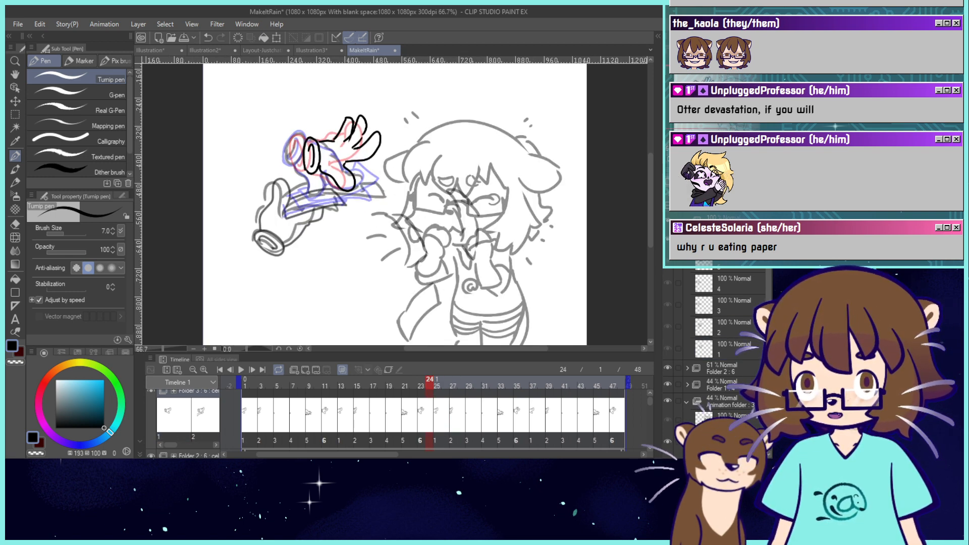
drag(405, 383, 246, 399)
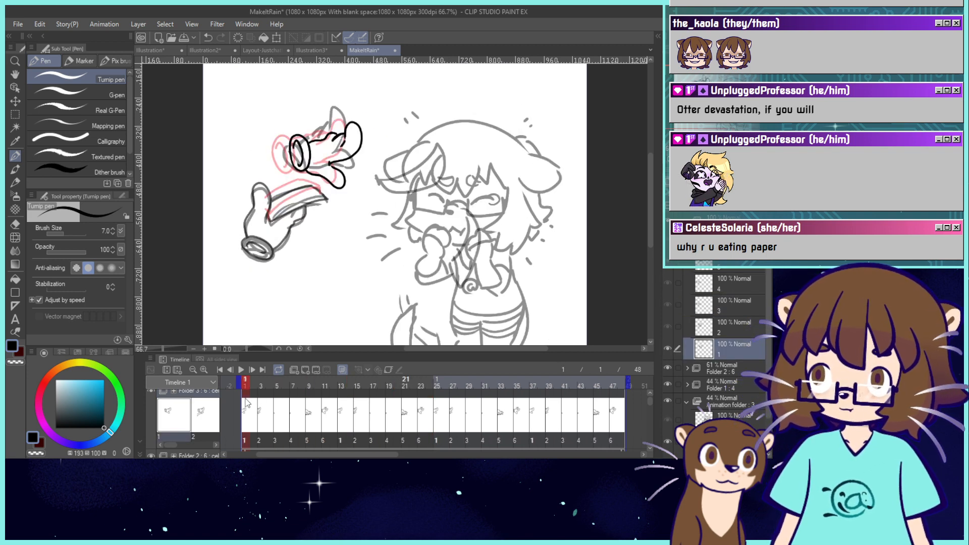
click(263, 406)
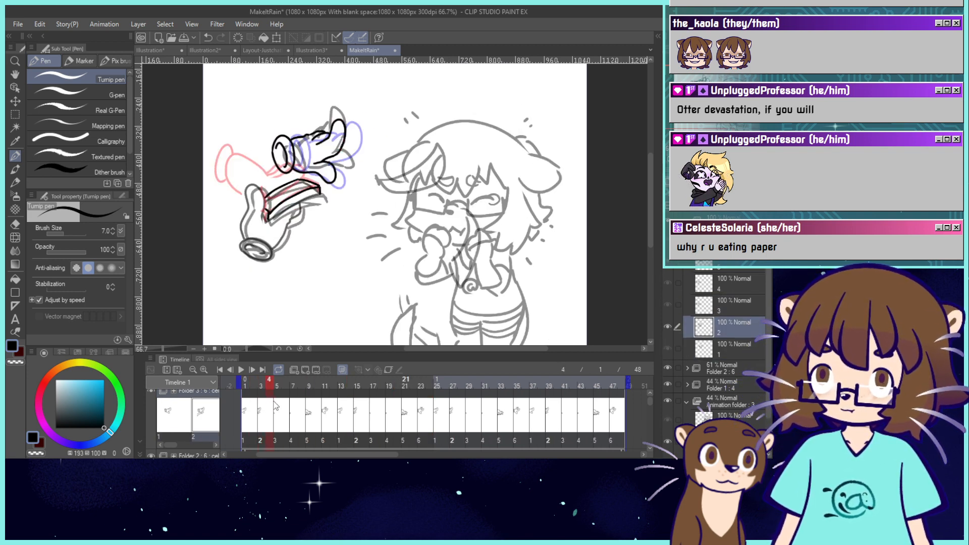
click(275, 406)
click(297, 405)
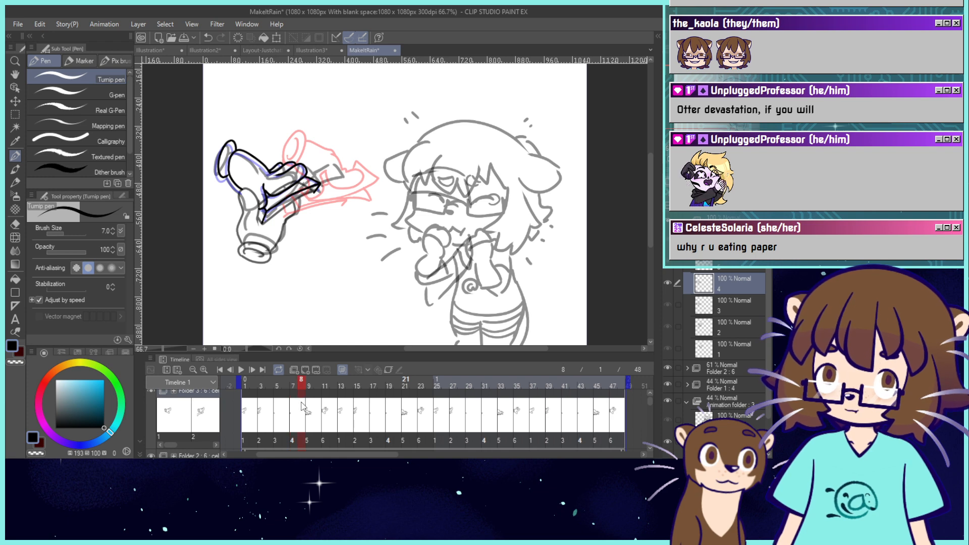
click(283, 404)
click(266, 406)
click(279, 406)
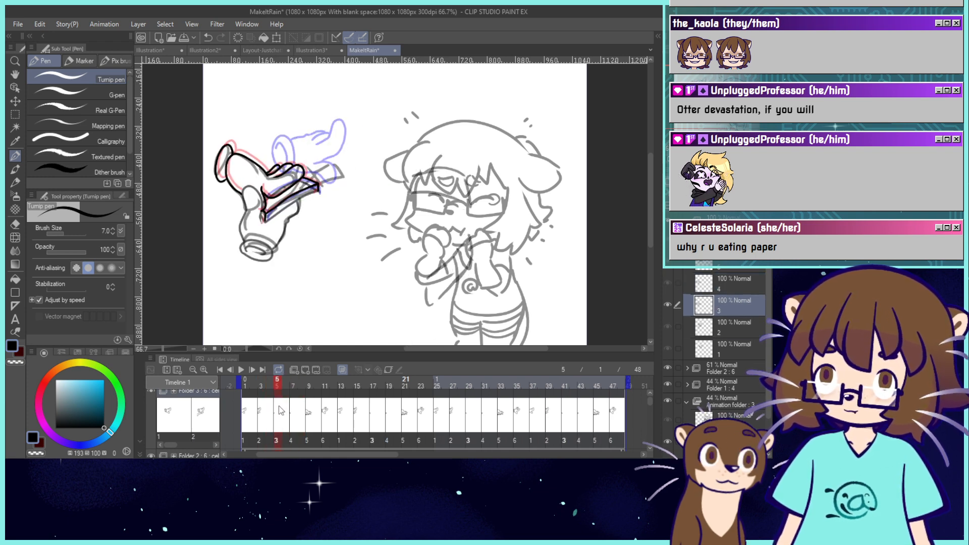
click(295, 406)
click(308, 408)
click(324, 407)
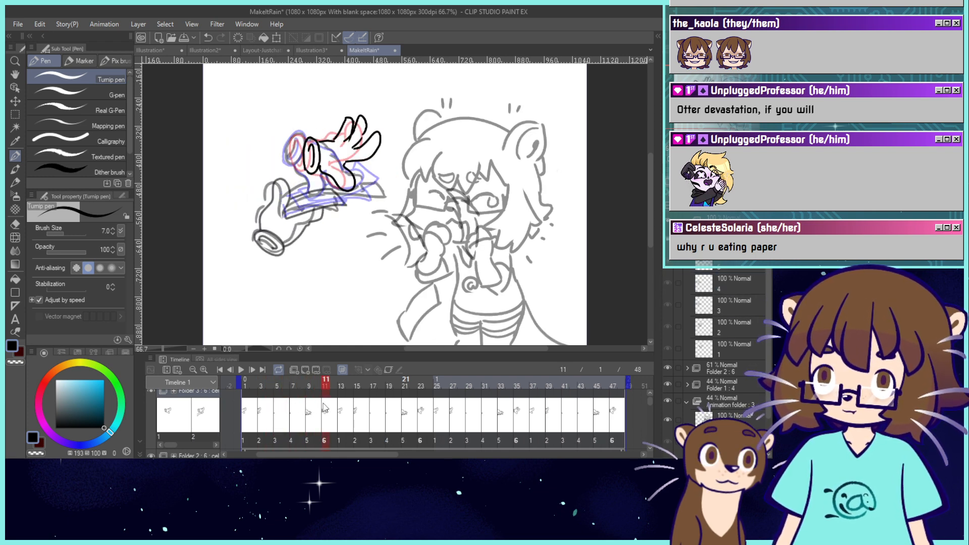
click(318, 405)
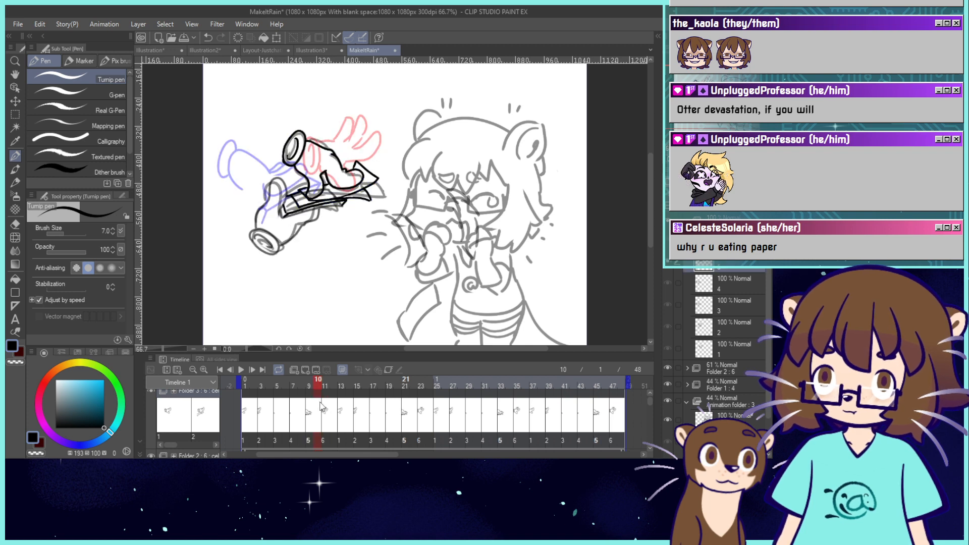
click(324, 407)
click(333, 407)
click(341, 409)
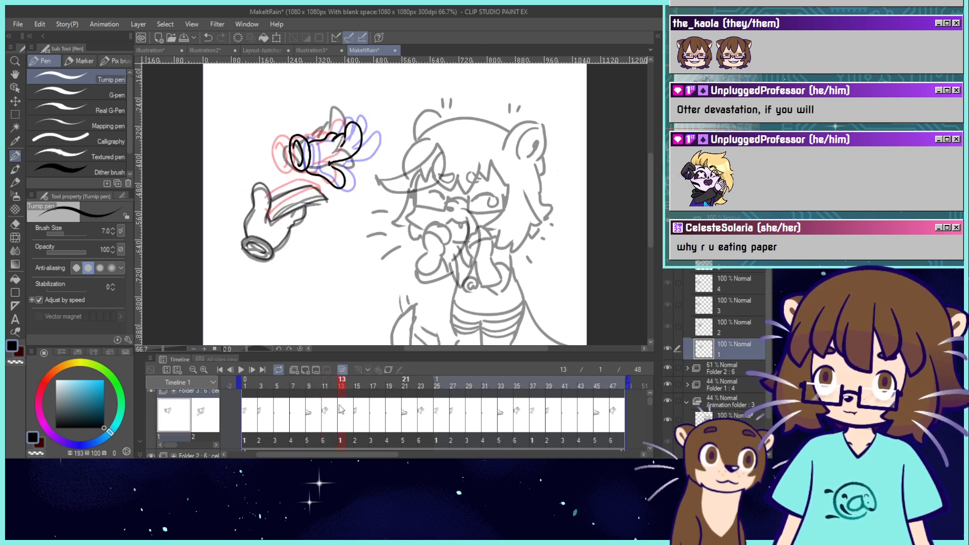
click(333, 407)
click(340, 409)
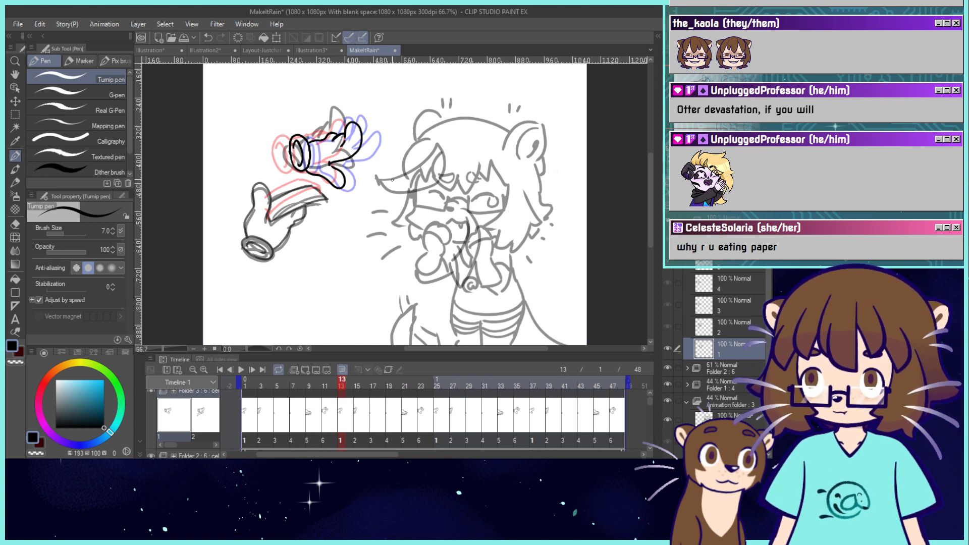
Try inking a curved flying banknote over the character's hair on cel 1 at frame 13, compare it with frame 11, and undo it.
mouse_move(392, 179)
mouse_down()
mouse_move(402, 199)
mouse_move(440, 183)
mouse_move(440, 146)
mouse_up()
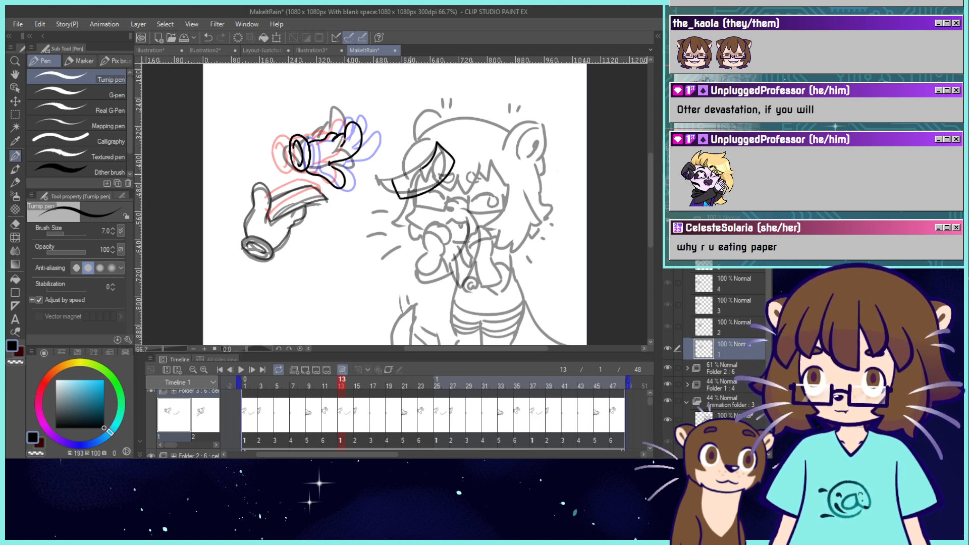
mouse_move(400, 197)
mouse_down()
mouse_move(435, 184)
mouse_move(441, 145)
mouse_up()
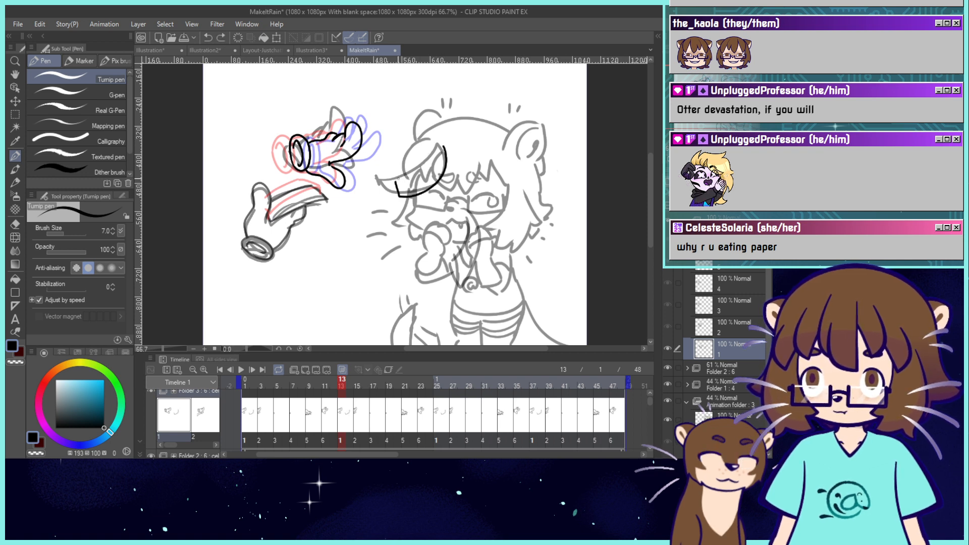
key(ctrl+z)
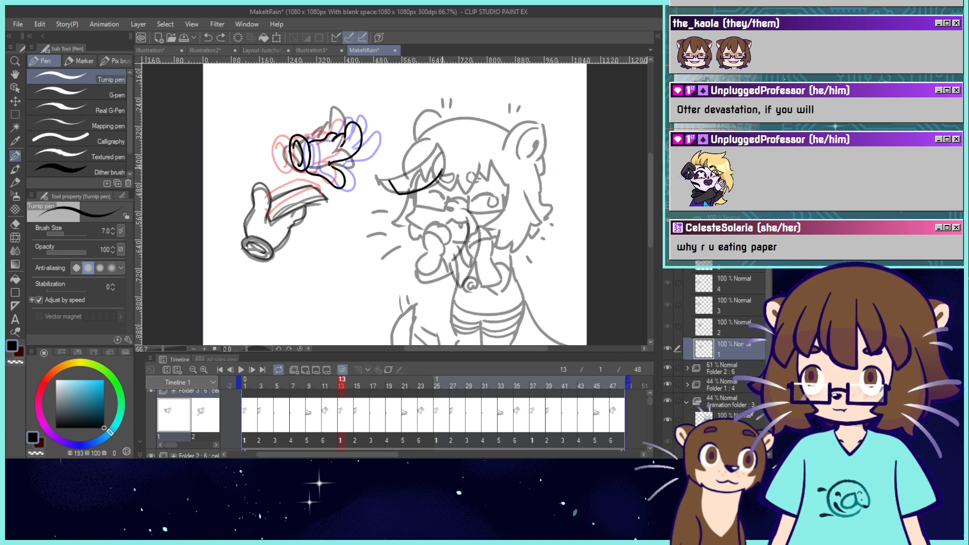
mouse_move(442, 170)
mouse_down()
mouse_move(428, 149)
mouse_move(420, 164)
mouse_up()
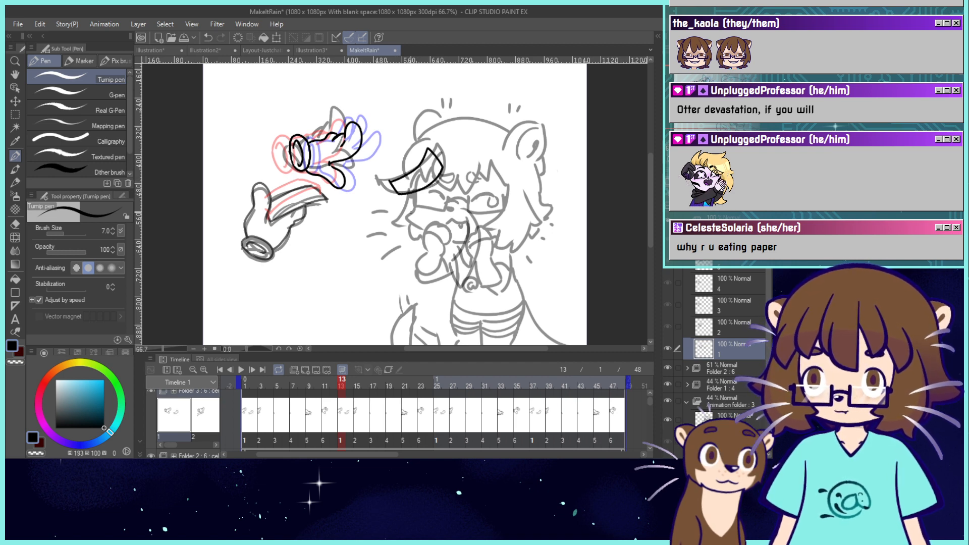
mouse_move(343, 386)
mouse_down()
mouse_move(331, 387)
mouse_move(343, 385)
mouse_move(334, 387)
mouse_move(342, 396)
mouse_move(320, 398)
mouse_move(330, 401)
mouse_up()
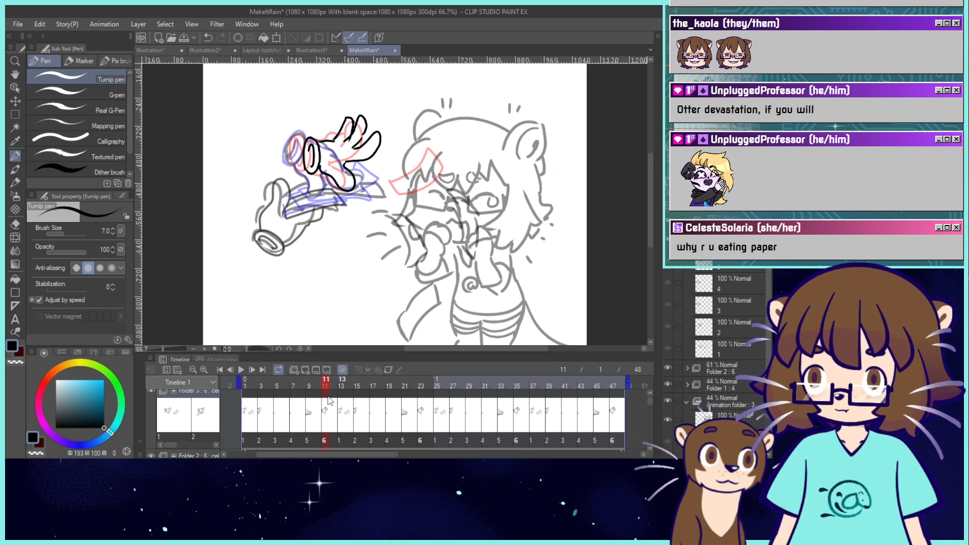
click(345, 386)
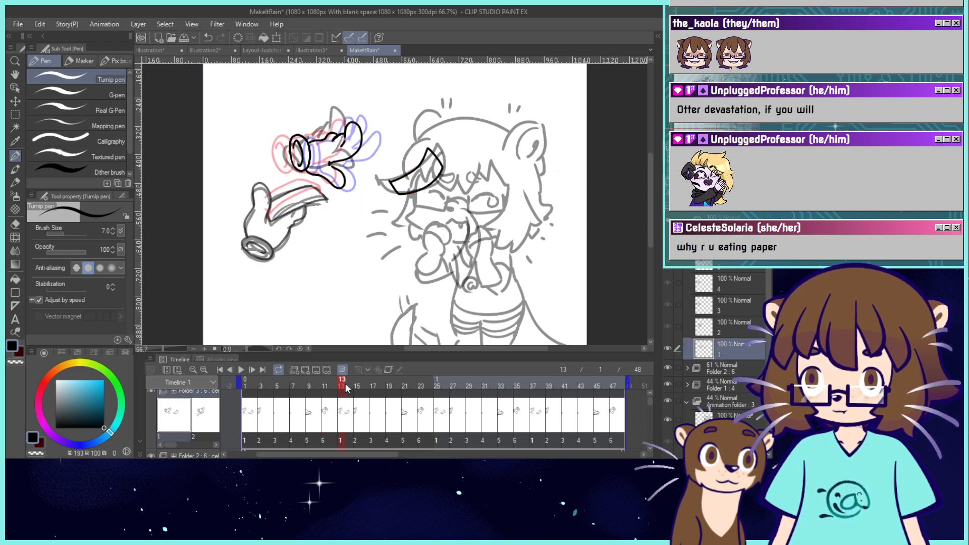
key(ctrl+z)
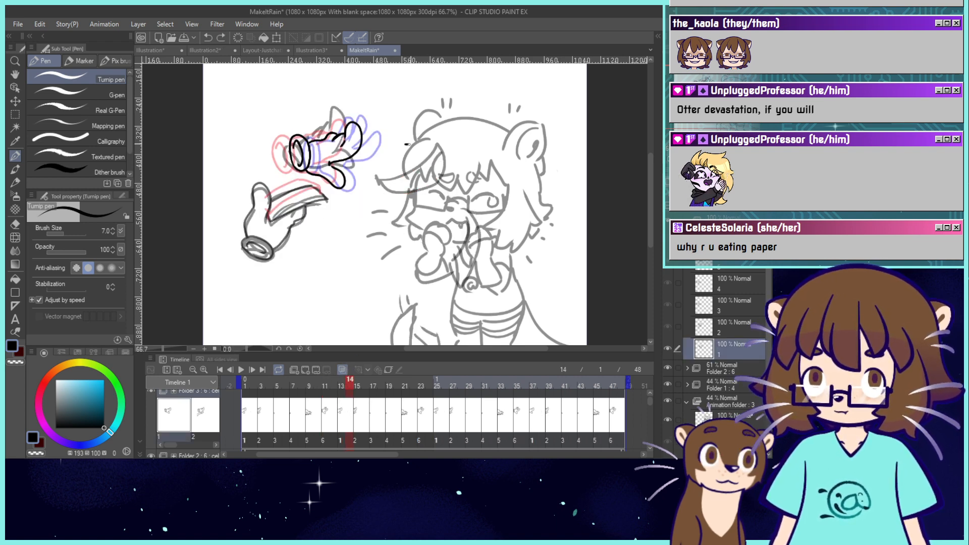
Ink a shorter, more upright curved banknote over the character's hair on cel 1 at frame 14.
drag(407, 144, 428, 145)
drag(396, 177, 403, 194)
mouse_move(427, 146)
mouse_down()
mouse_move(427, 172)
mouse_move(404, 195)
mouse_move(404, 146)
mouse_up()
key(ctrl+z)
key(ctrl+z)
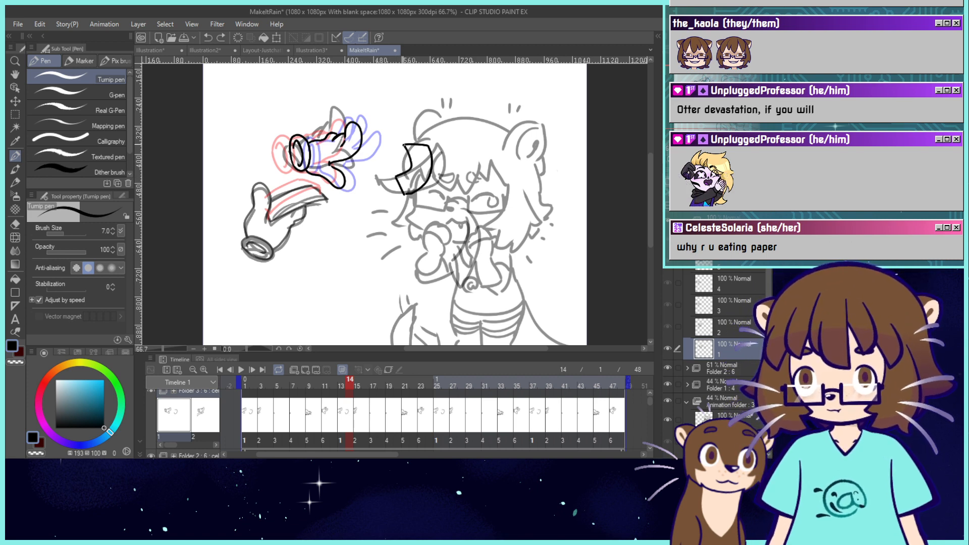
Ink a long curved banknote from below the upper hand toward the character's hair on cel 6 at frame 11.
click(326, 428)
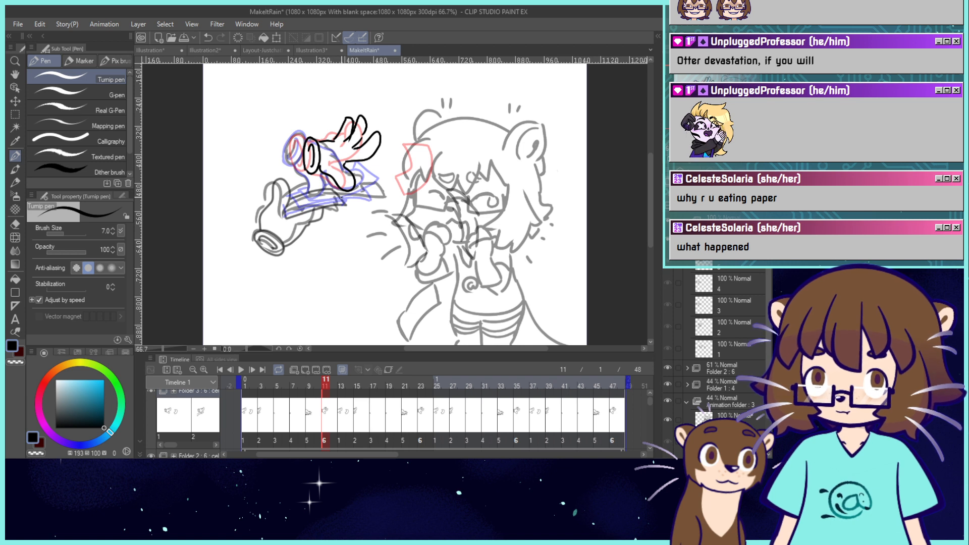
drag(339, 198, 411, 185)
drag(355, 196, 422, 183)
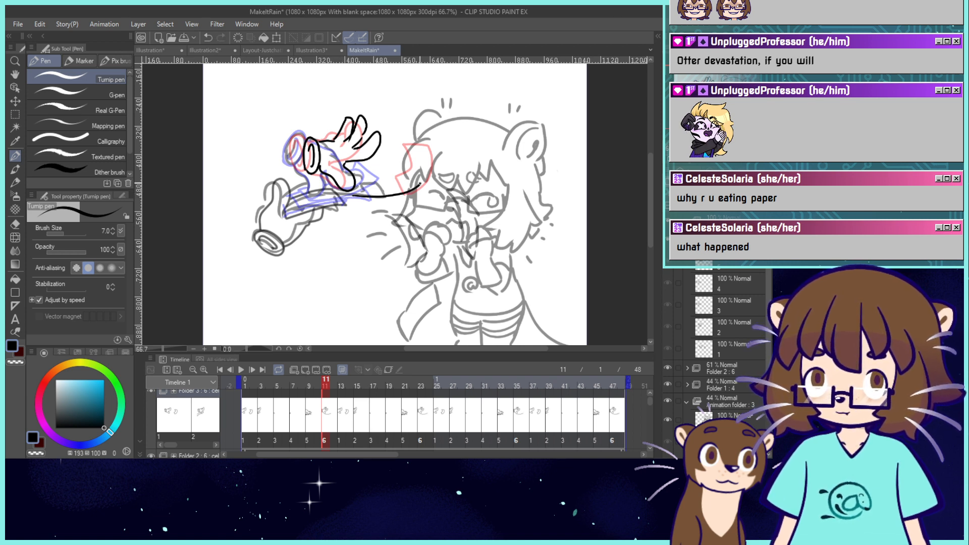
key(ctrl+z)
mouse_move(366, 196)
mouse_down()
mouse_move(425, 176)
mouse_move(391, 196)
mouse_move(420, 176)
mouse_move(391, 171)
mouse_move(365, 179)
mouse_move(361, 192)
mouse_up()
key(ctrl+z)
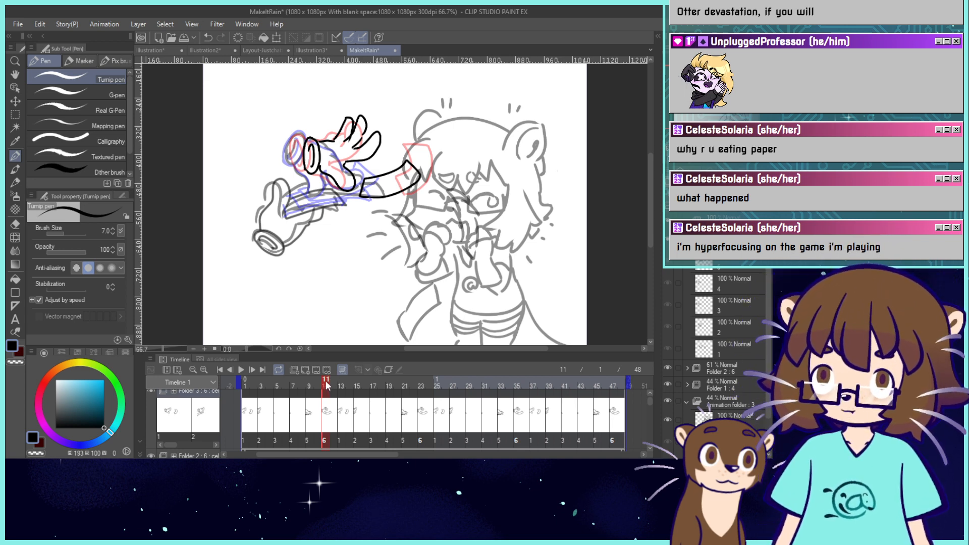
drag(325, 385, 326, 392)
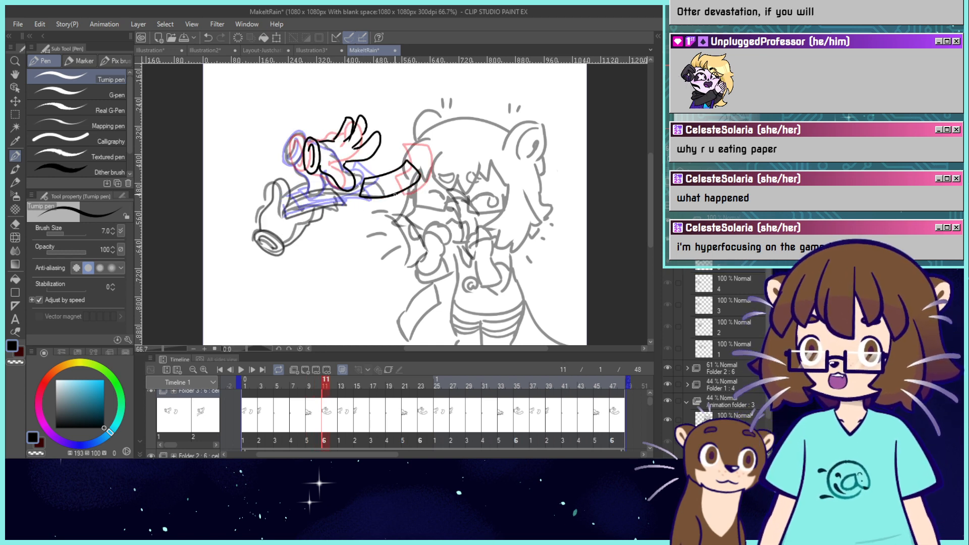
Ink a cupped banknote over the character's hands on cel 3 at frame 17 and a higher one by the glasses on cel 2.
mouse_move(327, 386)
mouse_down()
mouse_move(309, 385)
mouse_move(364, 383)
mouse_move(372, 400)
mouse_up()
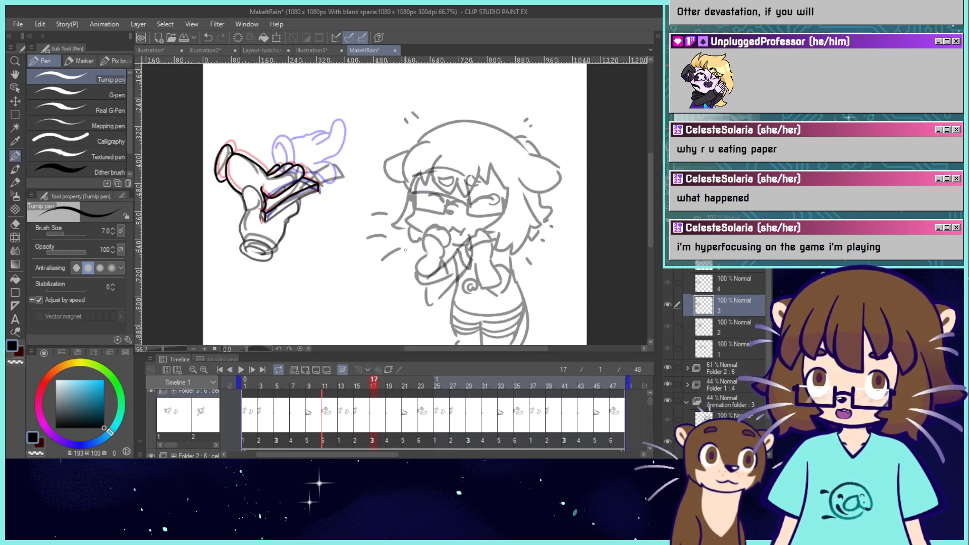
mouse_move(414, 230)
mouse_down()
mouse_move(456, 244)
mouse_move(409, 246)
mouse_up()
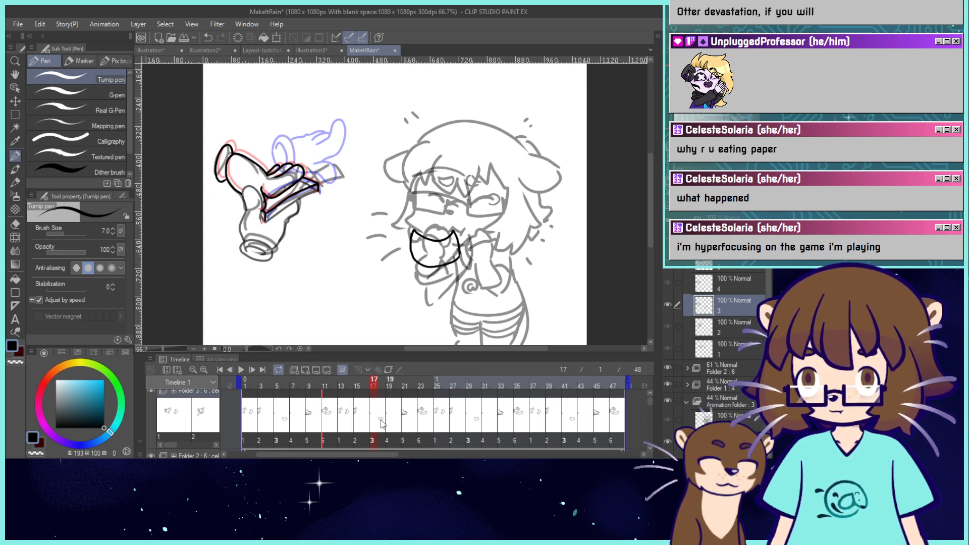
click(356, 399)
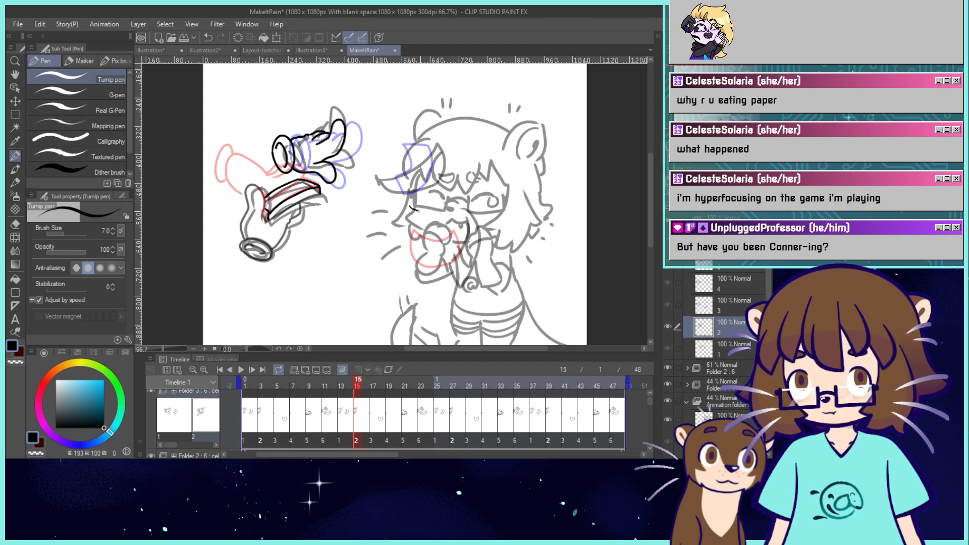
mouse_move(406, 201)
mouse_down()
mouse_move(429, 206)
mouse_move(443, 187)
mouse_up()
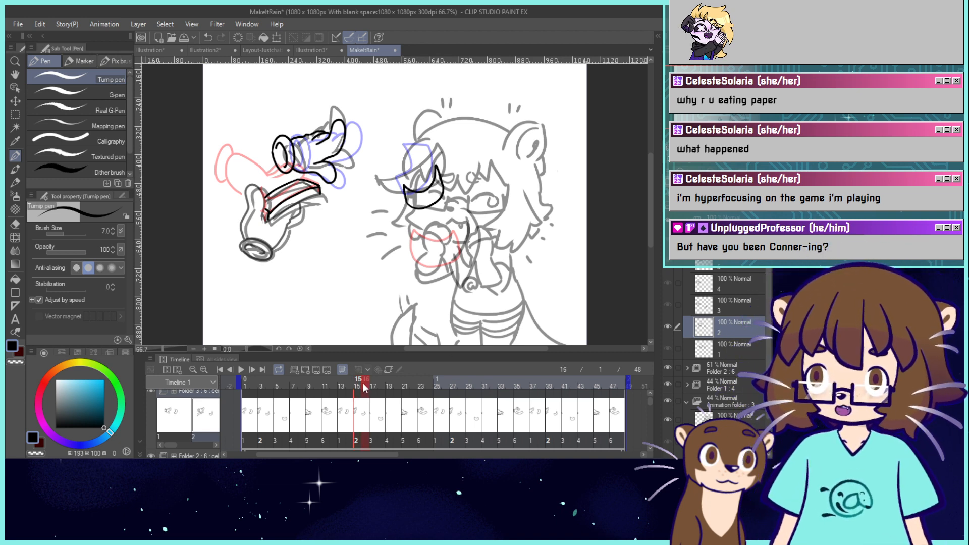
Ink a tilted, curved banknote below the character's hands on cel 4 at frame 19.
click(375, 384)
click(389, 388)
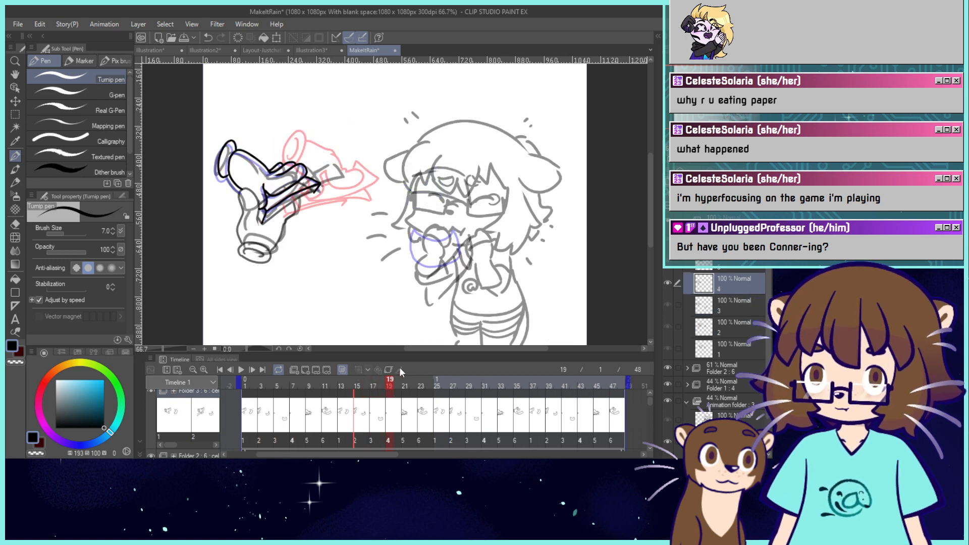
drag(394, 205, 392, 173)
mouse_move(389, 389)
mouse_down()
mouse_move(374, 383)
mouse_move(389, 386)
mouse_up()
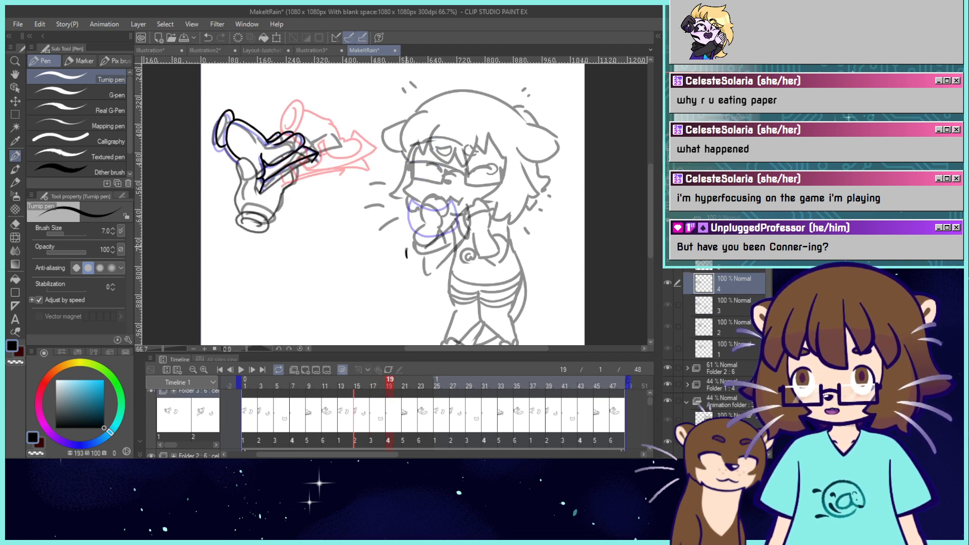
drag(406, 257, 454, 277)
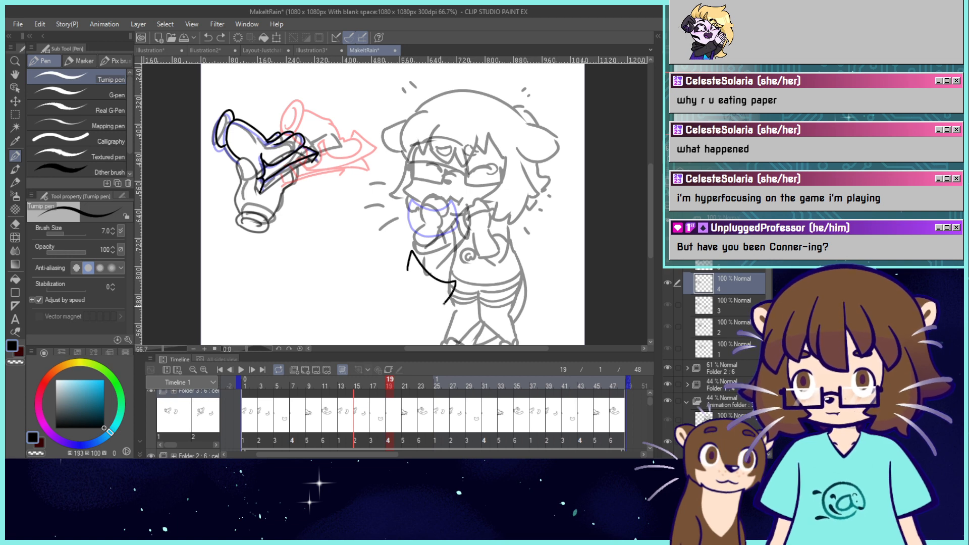
mouse_move(443, 304)
mouse_down()
mouse_move(415, 289)
mouse_move(406, 230)
mouse_up()
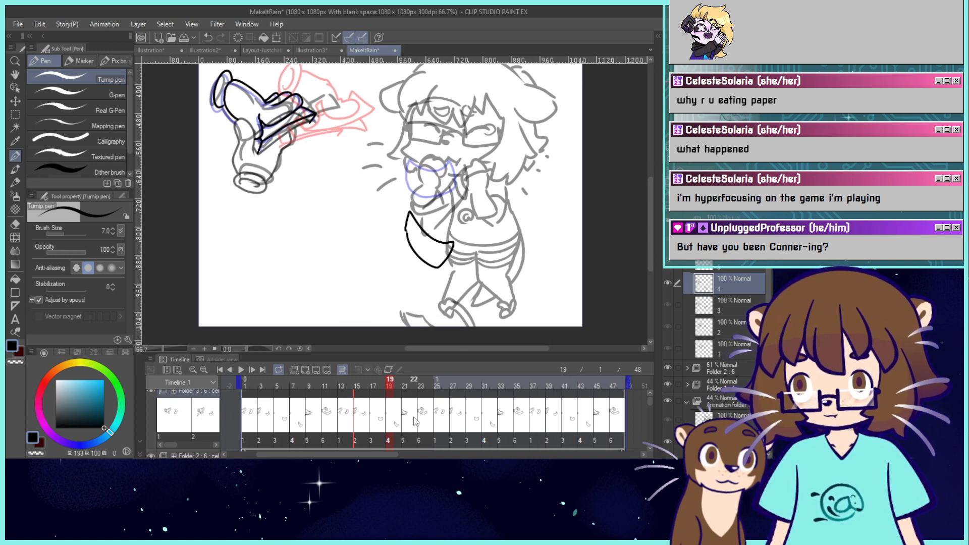
Ink a narrow upright banknote falling beside the character's leg on cel 5 at frame 21, redoing the first outline.
click(407, 427)
drag(446, 264, 447, 235)
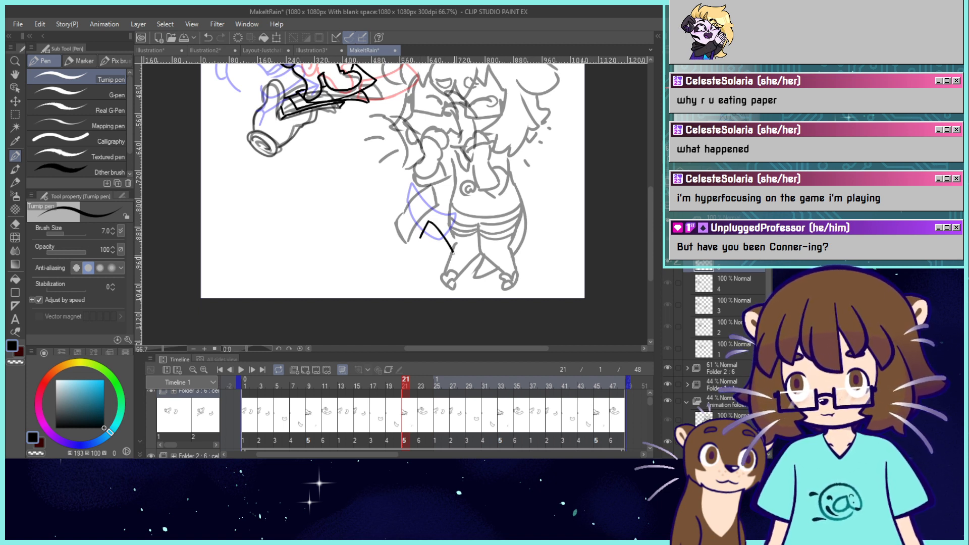
drag(453, 253, 456, 298)
key(ctrl+z)
drag(438, 231, 438, 287)
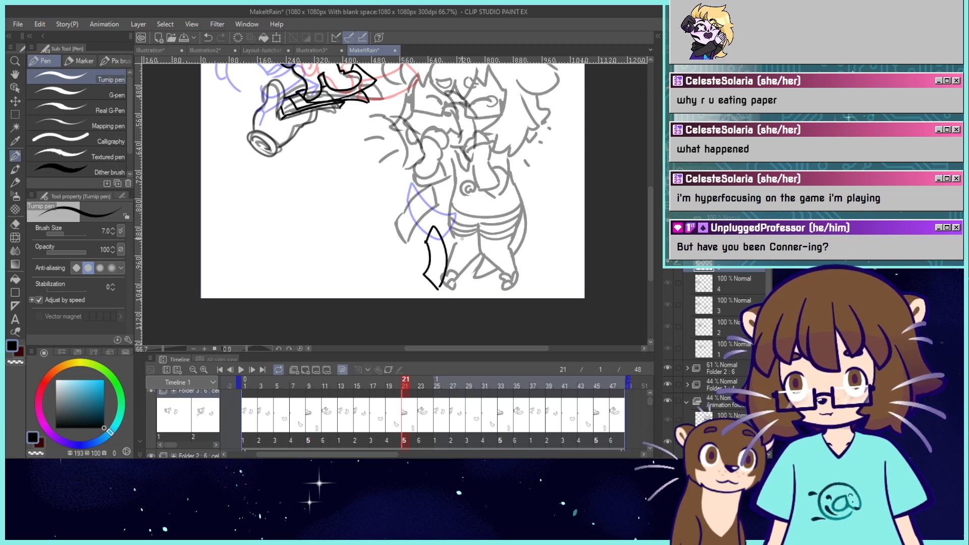
Ink the banknote dropping off the canvas's lower edge beside the character's foot on cel 6 at frame 23.
click(424, 430)
click(437, 430)
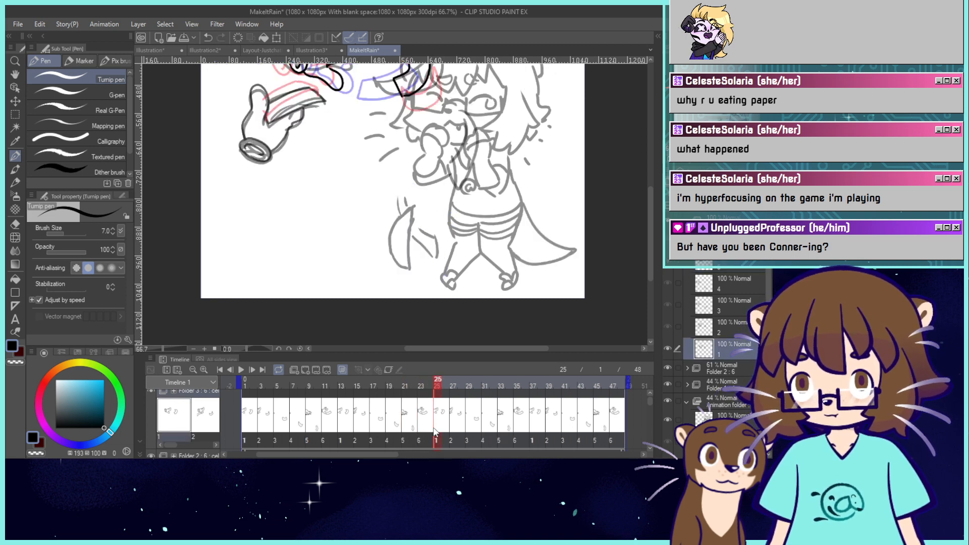
click(421, 430)
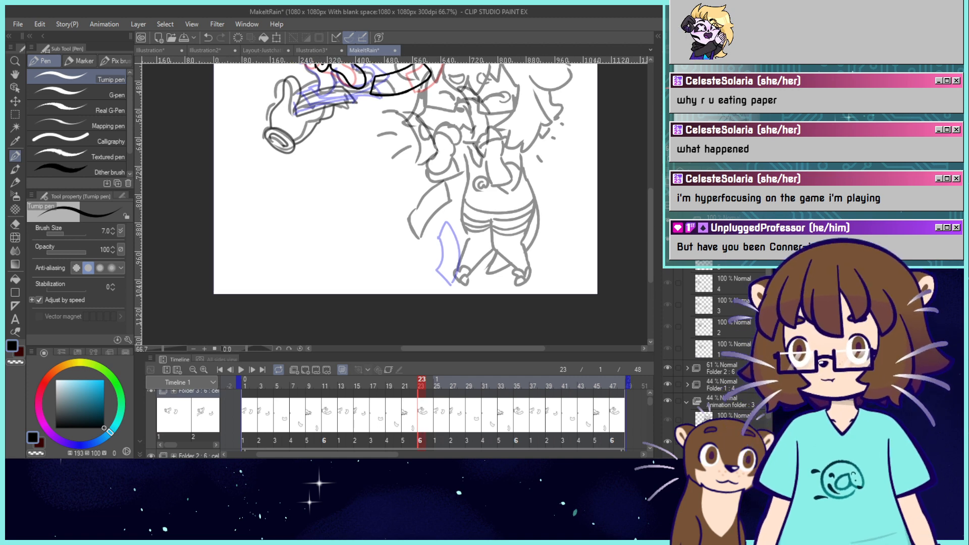
drag(403, 202, 415, 242)
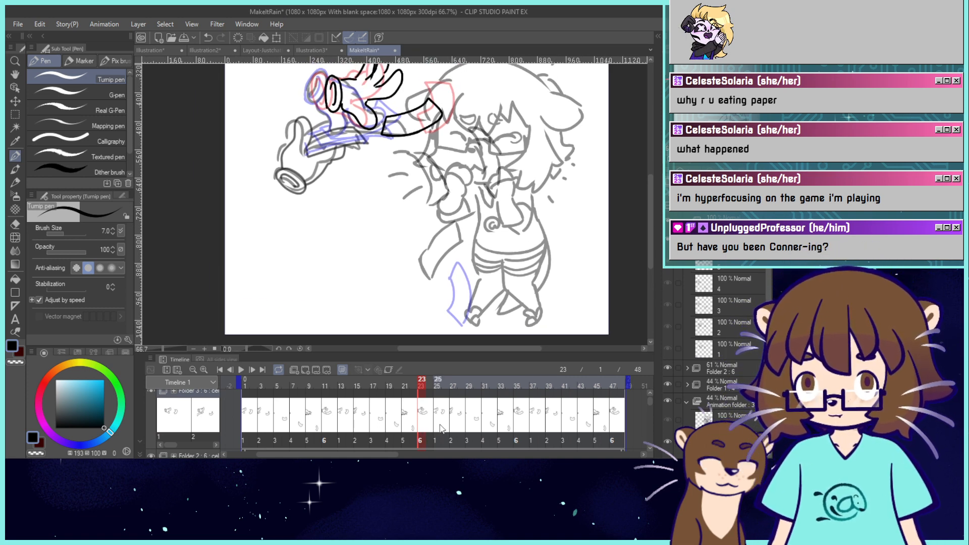
click(378, 385)
mouse_move(384, 393)
mouse_down()
mouse_move(444, 406)
mouse_move(408, 406)
mouse_move(434, 409)
mouse_move(415, 413)
mouse_move(422, 414)
mouse_up()
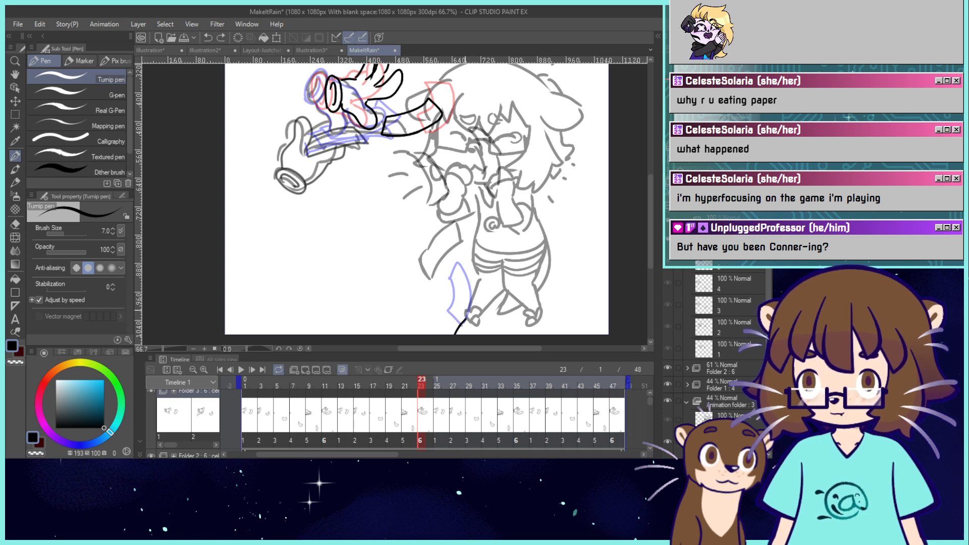
drag(465, 318, 441, 327)
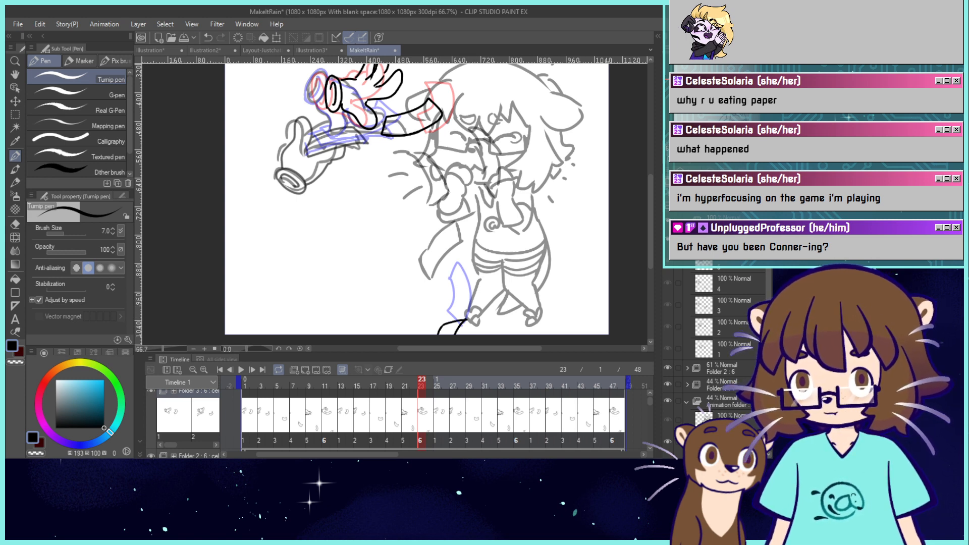
Play the whole loop with the full canvas in view to review the falling banknote.
scroll(600, 229, down, 2)
drag(403, 381, 242, 381)
click(241, 369)
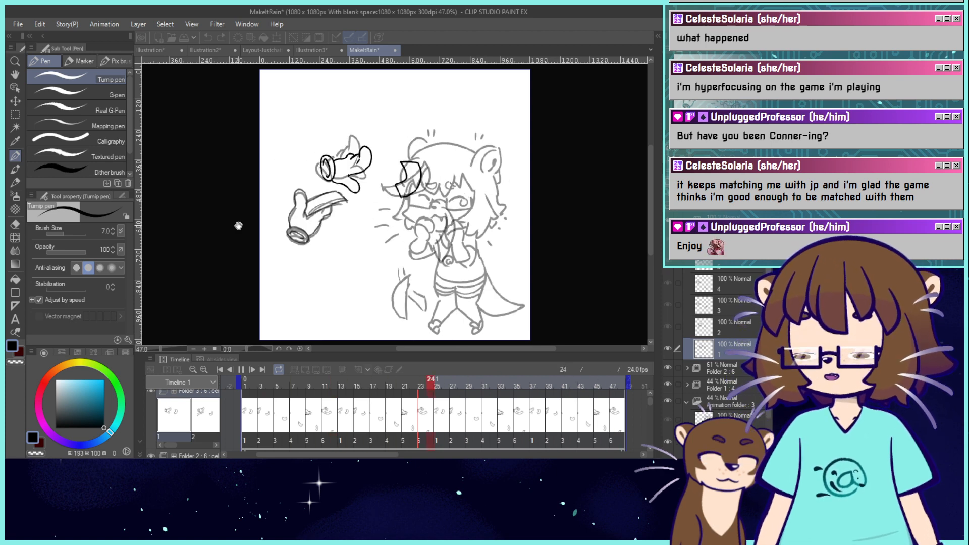
click(241, 370)
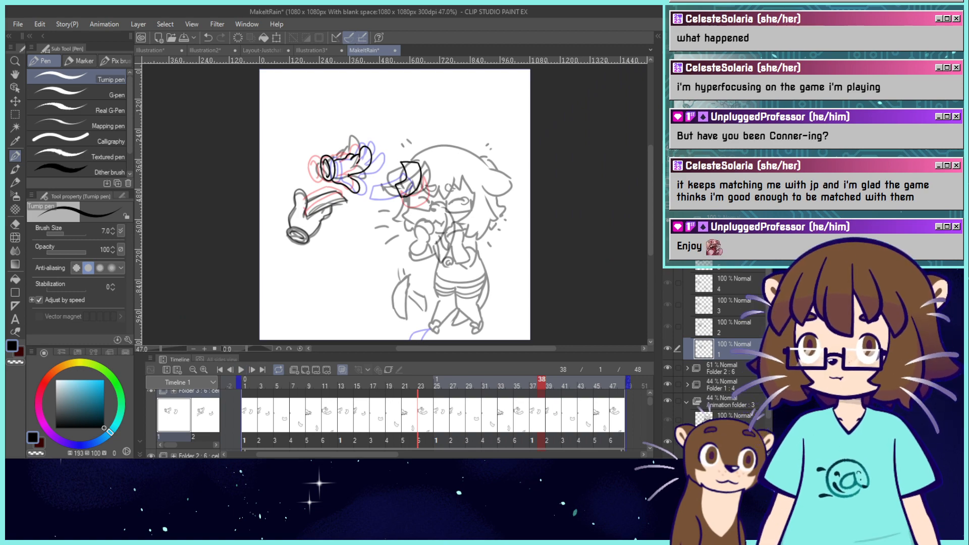
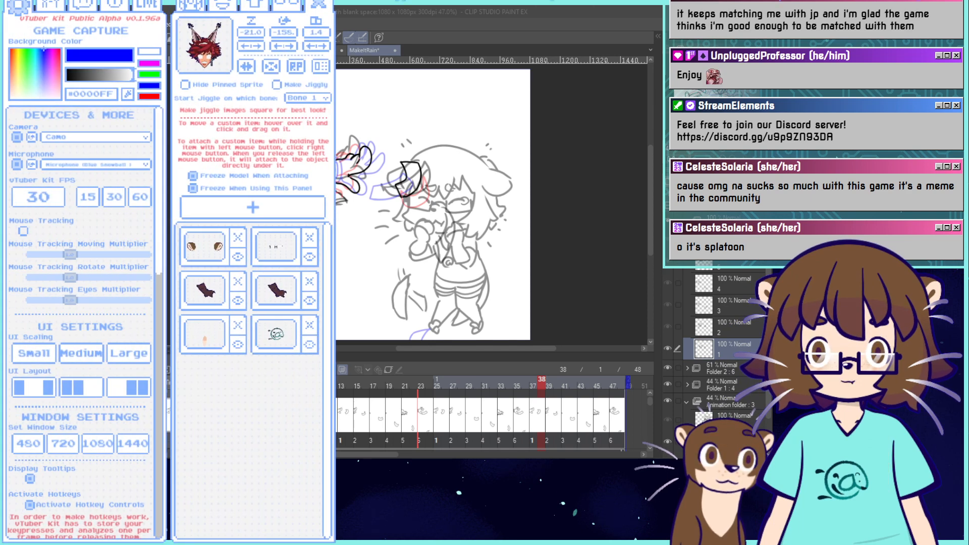
Switch from the VTuber Kit settings back to Clip Studio Paint and step through frames 8 to 15 to examine the banknote's path.
click(191, 4)
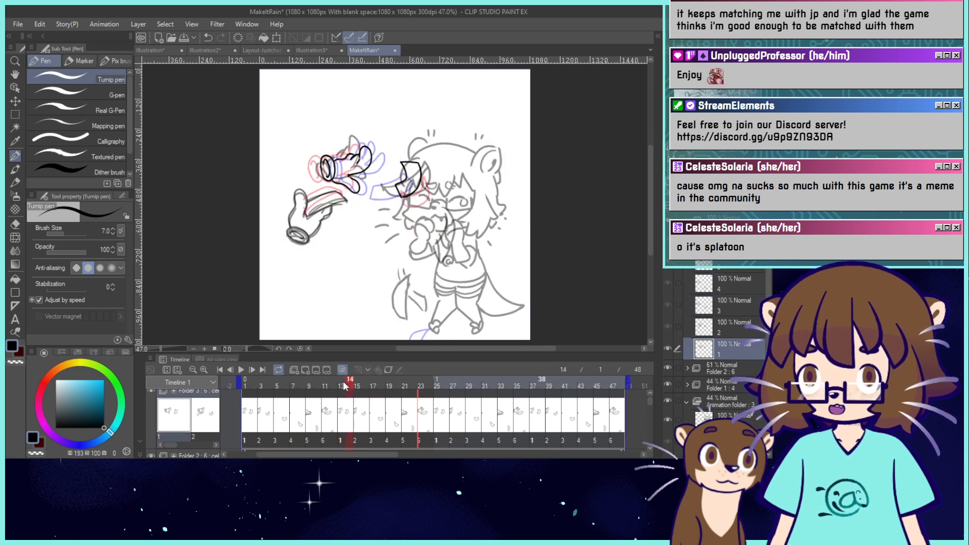
click(300, 388)
drag(300, 387, 334, 385)
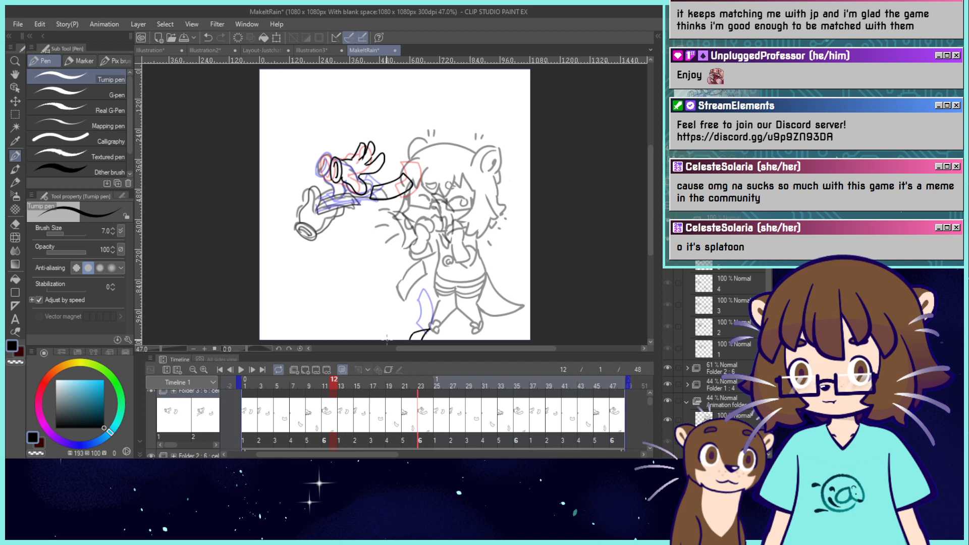
click(346, 383)
click(356, 382)
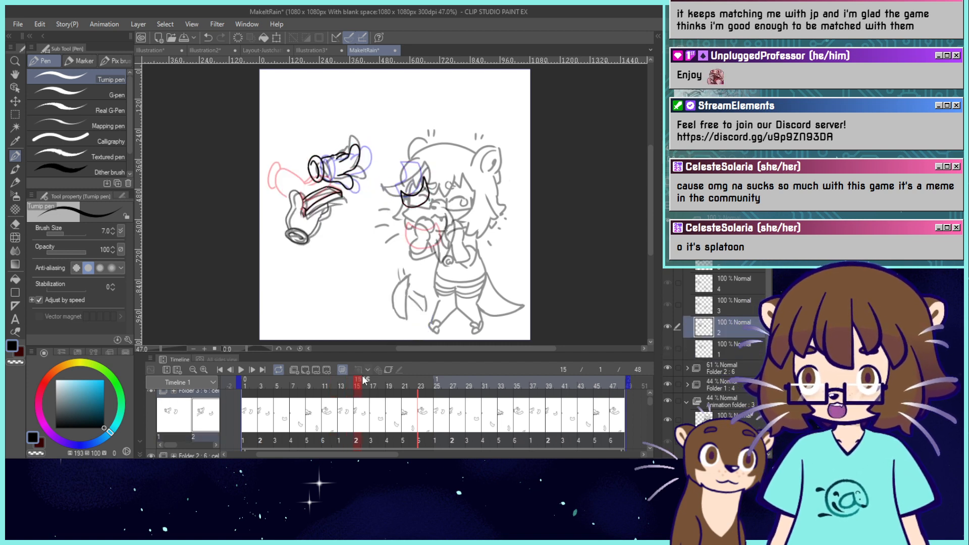
Undo the falling banknotes inked on cels 2 to 5 and the lower one on cel 6, checking frames 18 to 26.
key(ctrl+z)
key(ctrl+z)
key(ctrl+z)
key(ctrl+z)
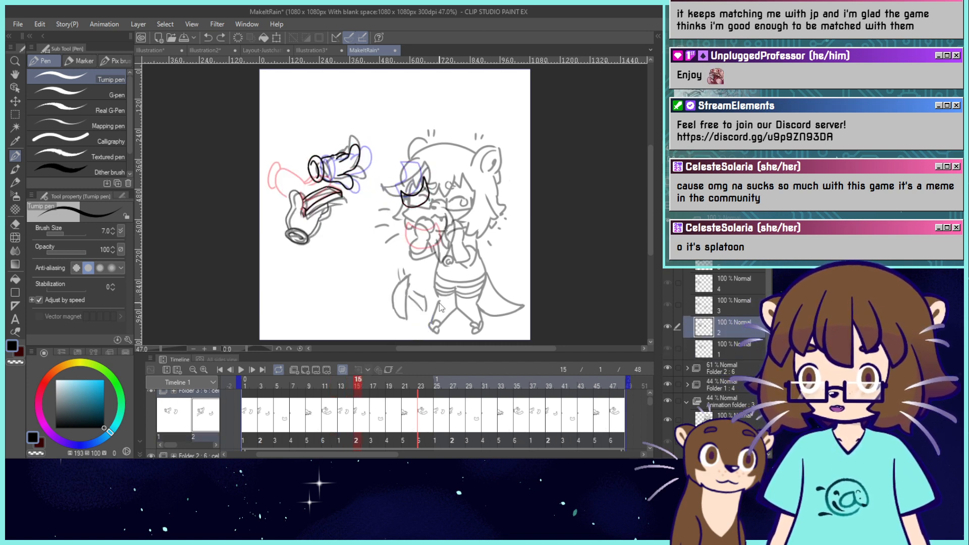
click(382, 384)
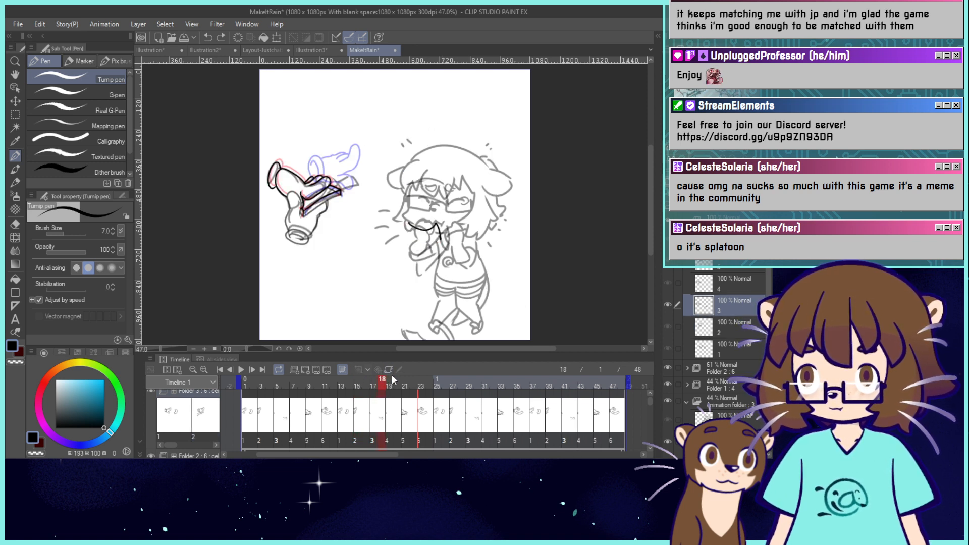
drag(387, 386, 443, 394)
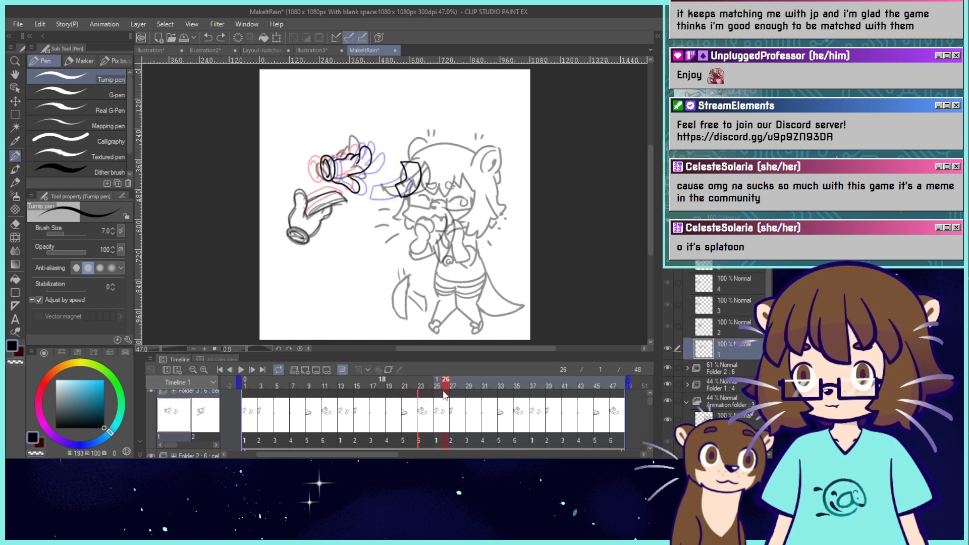
Play the loop in short bursts to review the motion with only the upper banknotes.
click(242, 371)
click(241, 371)
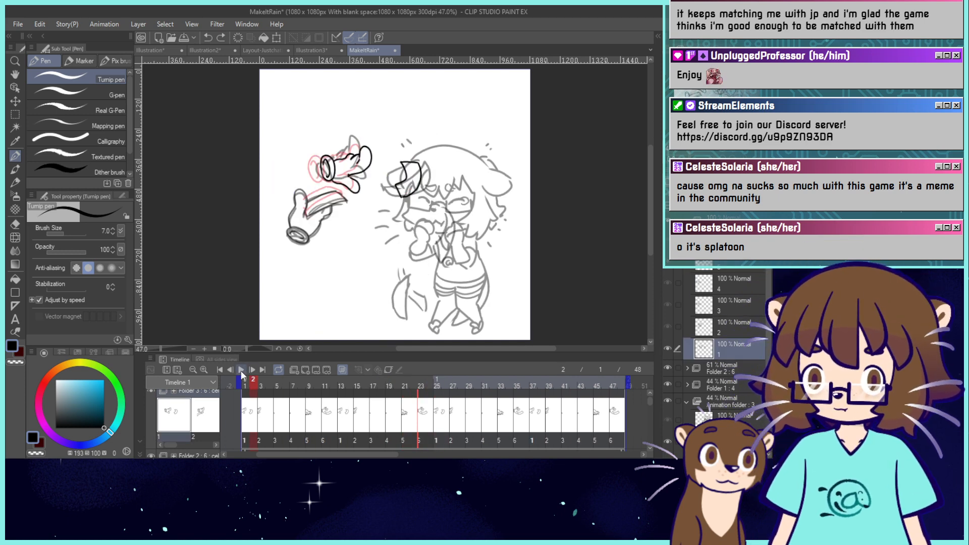
click(241, 371)
click(241, 371)
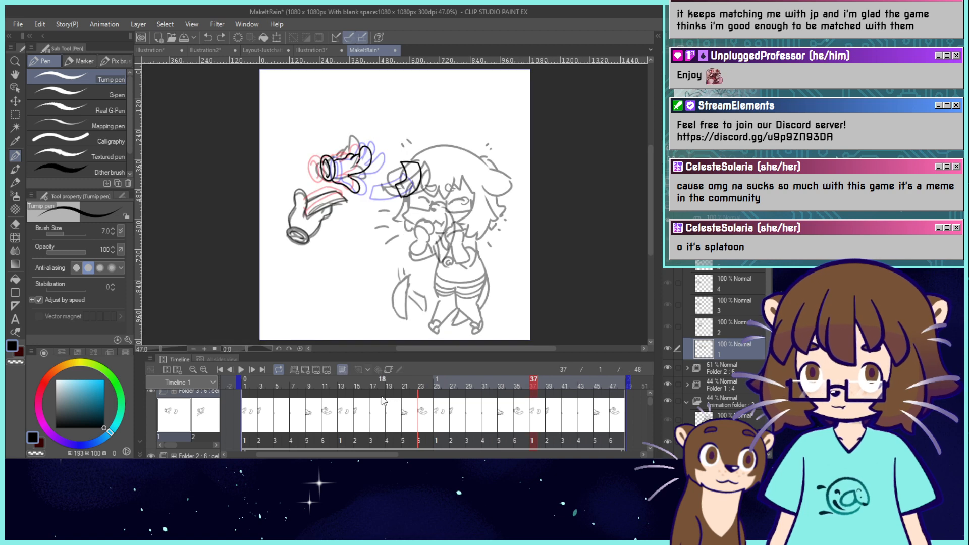
Bring up cel 2 at frame 15 at 100% zoom, framing the hands and the character's hair for inking.
click(377, 383)
click(350, 386)
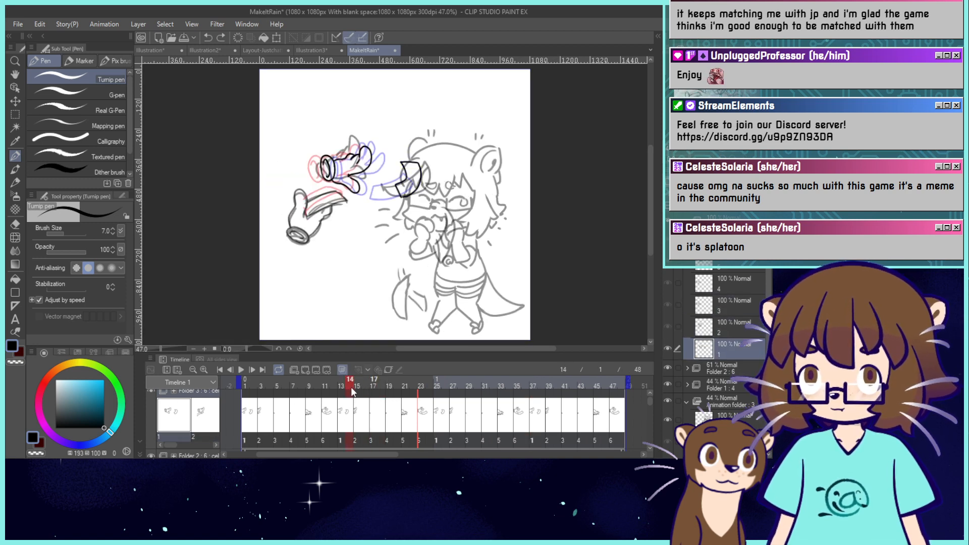
drag(352, 387, 360, 391)
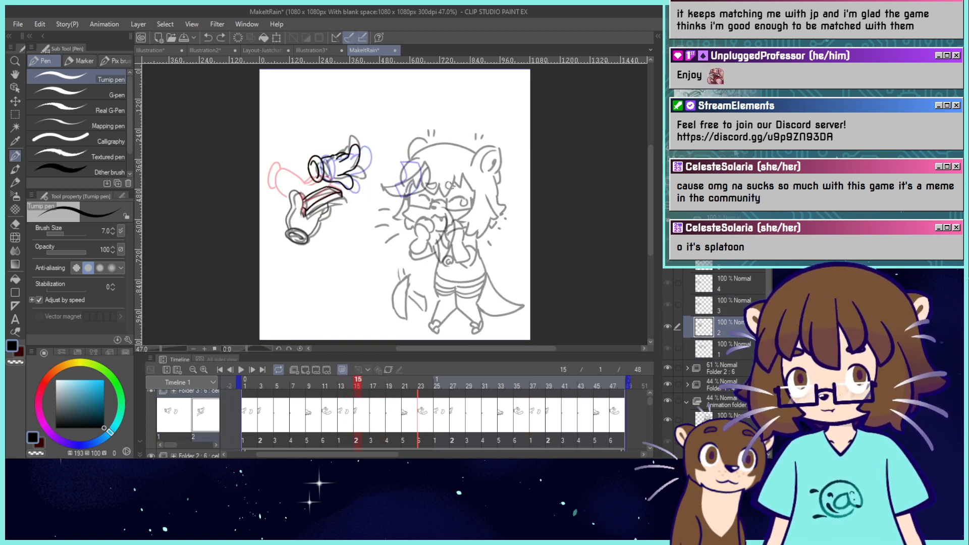
key(ctrl+plus)
key(ctrl+plus)
key(ctrl+plus)
drag(394, 204, 413, 230)
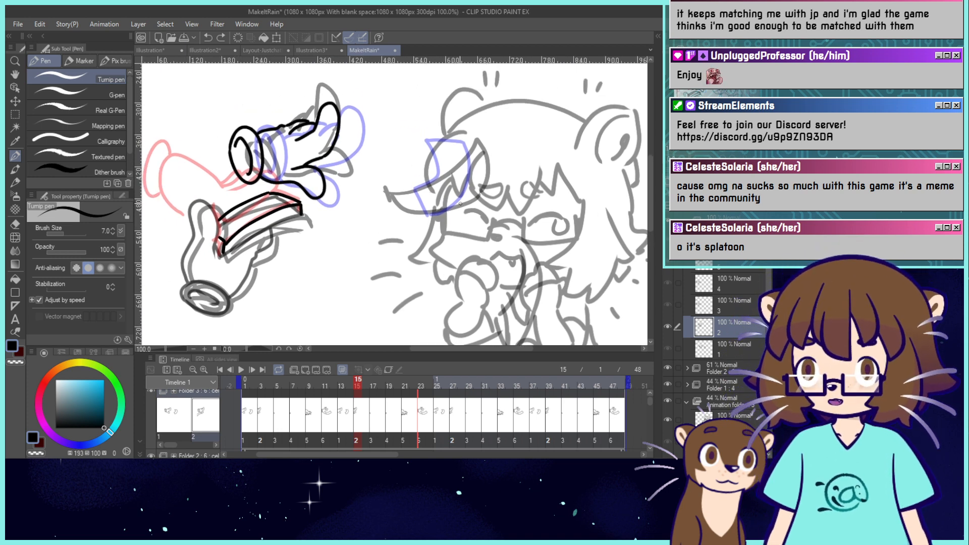
Sketch an arched, curled banknote on frame 15 over the blue onion-skin bill beside the character's hair.
mouse_move(461, 212)
mouse_down()
mouse_move(444, 173)
mouse_move(428, 174)
mouse_move(399, 224)
mouse_move(417, 176)
mouse_up()
key(ctrl+z)
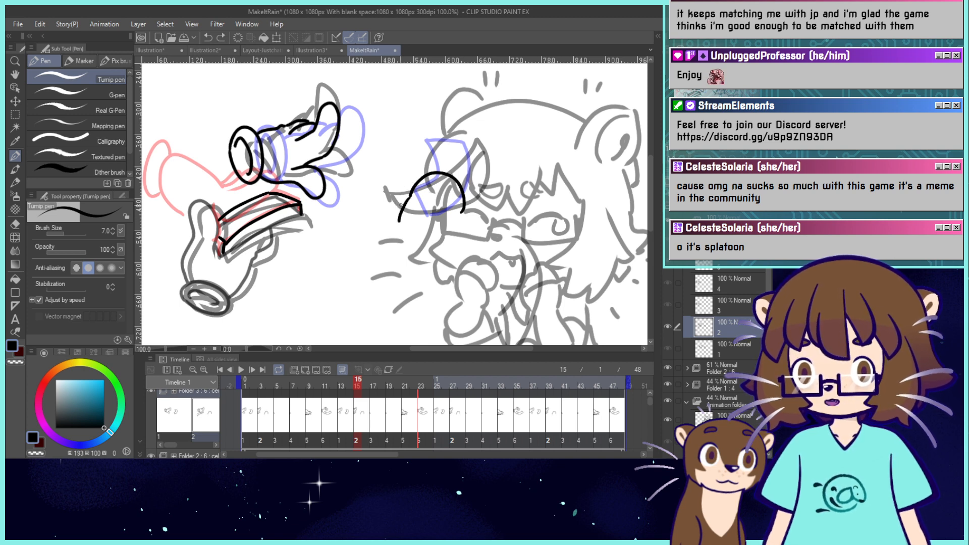
mouse_move(397, 221)
mouse_down()
mouse_move(404, 194)
mouse_move(423, 174)
mouse_up()
mouse_move(402, 214)
mouse_down()
mouse_move(435, 196)
mouse_move(450, 219)
mouse_move(441, 225)
mouse_move(411, 203)
mouse_move(430, 205)
mouse_move(407, 210)
mouse_move(417, 199)
mouse_move(435, 207)
mouse_move(413, 193)
mouse_up()
key(ctrl+z)
key(ctrl+z)
key(ctrl+z)
key(ctrl+z)
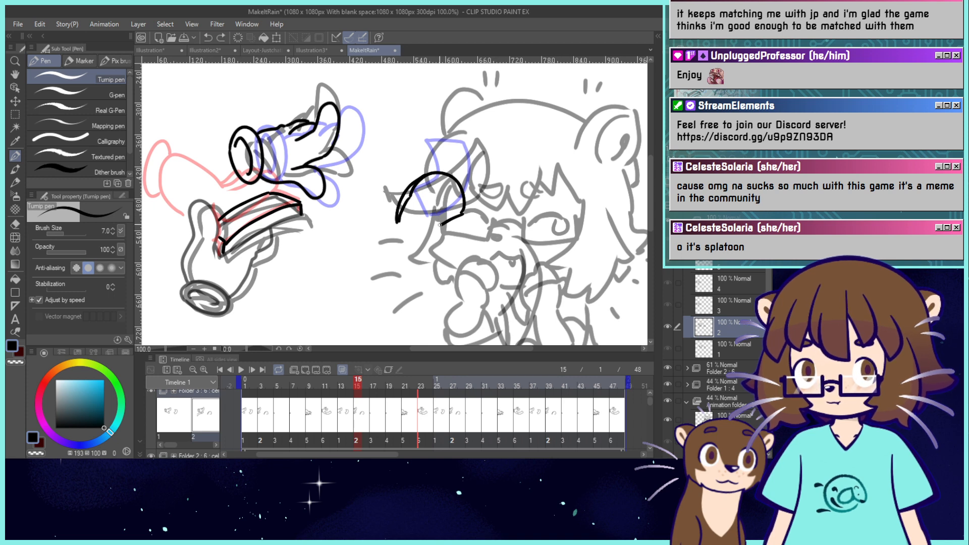
key(ctrl+z)
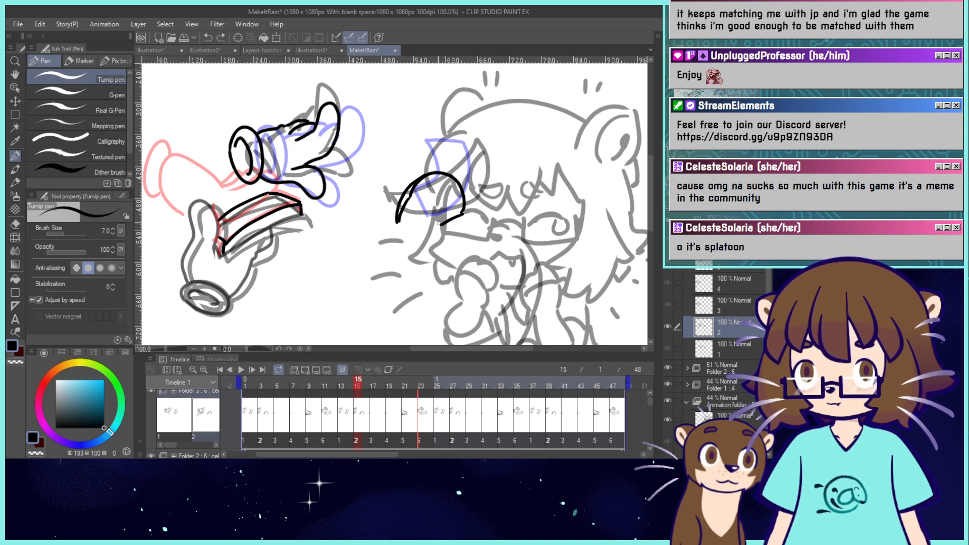
mouse_move(441, 225)
mouse_down()
mouse_move(435, 205)
mouse_move(413, 192)
mouse_up()
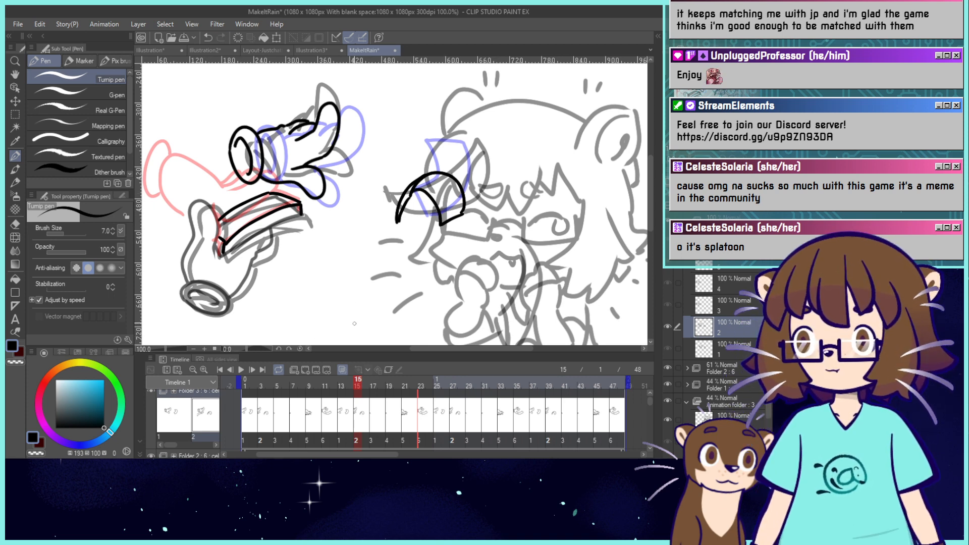
key(ctrl+minus)
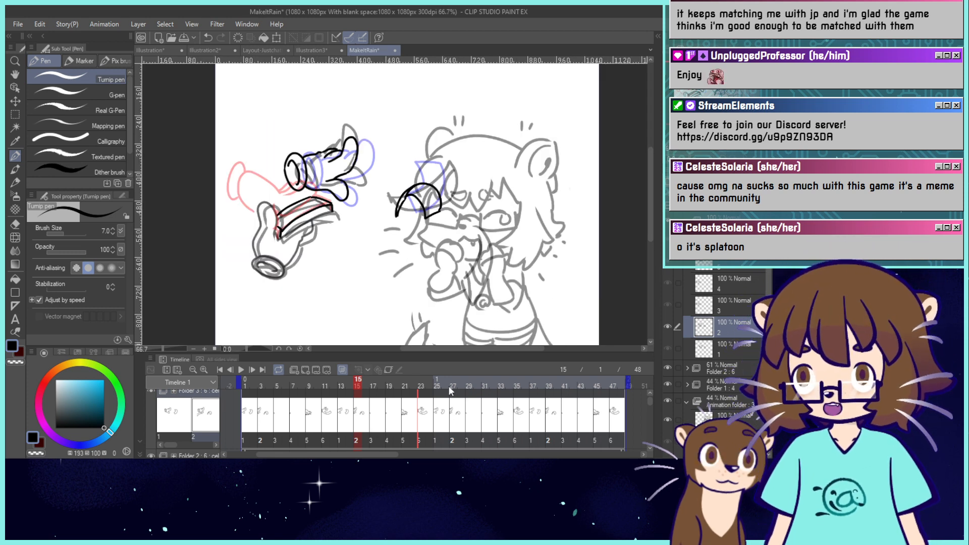
Sketch a wavy, slanted banknote on frame 17, below the onion-skinned bill and beside the character's chin.
click(377, 432)
scroll(407, 325, up, 4)
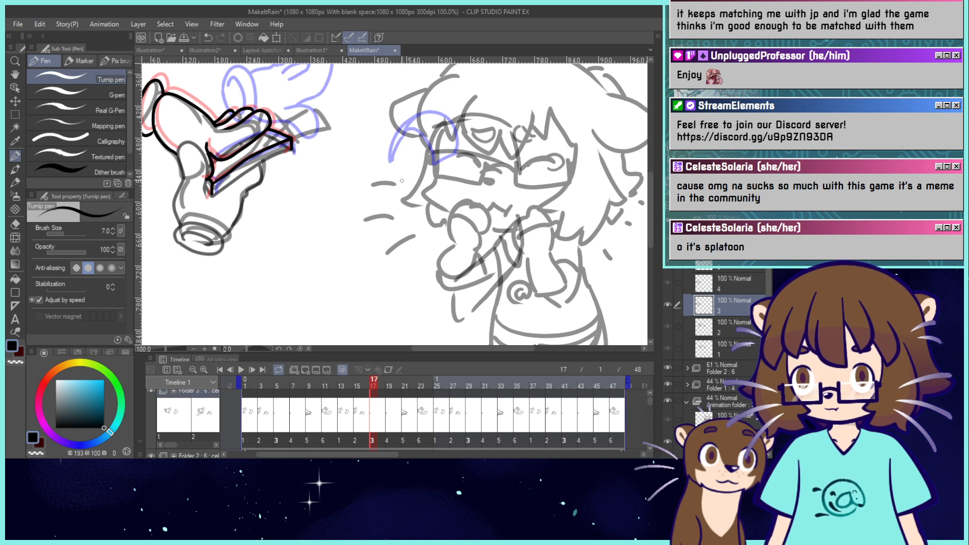
drag(439, 204, 408, 236)
key(ctrl+z)
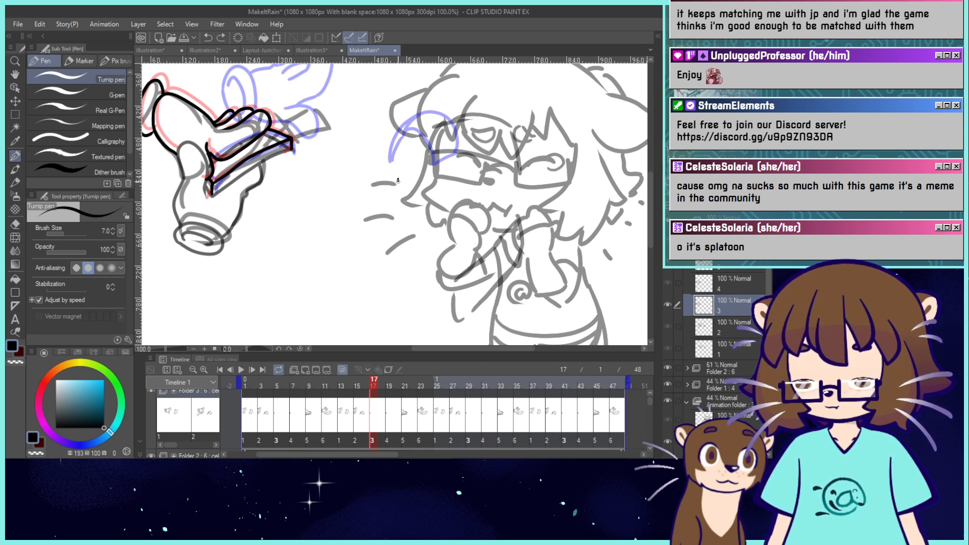
drag(398, 181, 443, 251)
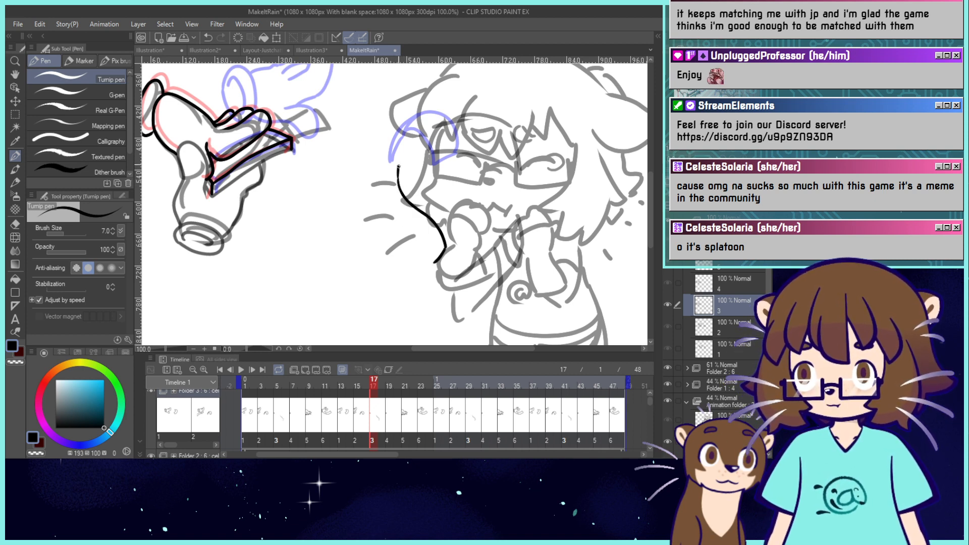
mouse_move(398, 164)
mouse_down()
mouse_move(384, 191)
mouse_move(412, 255)
mouse_up()
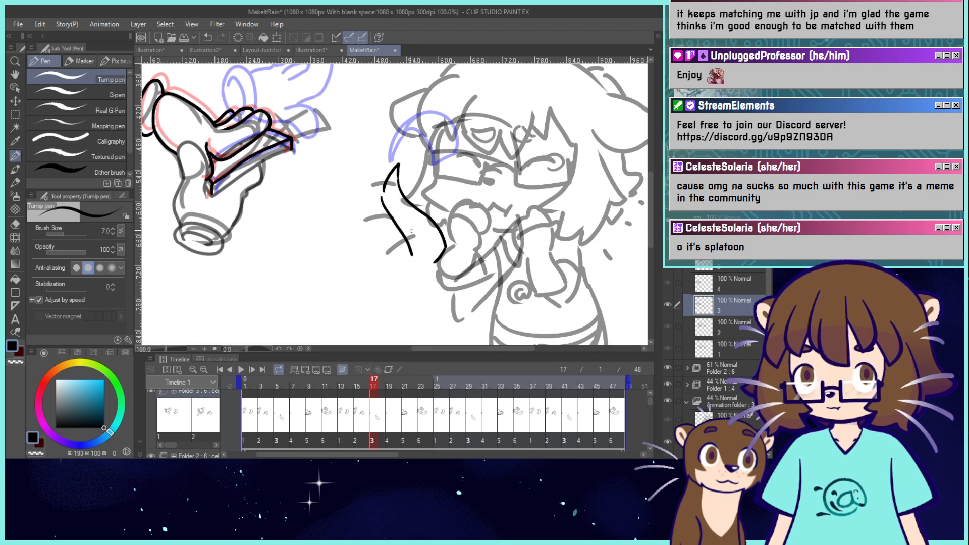
key(ctrl+z)
drag(384, 194, 424, 267)
key(ctrl+z)
mouse_move(437, 226)
mouse_down()
mouse_move(419, 263)
mouse_move(412, 250)
mouse_move(447, 232)
mouse_move(449, 244)
mouse_up()
key(e)
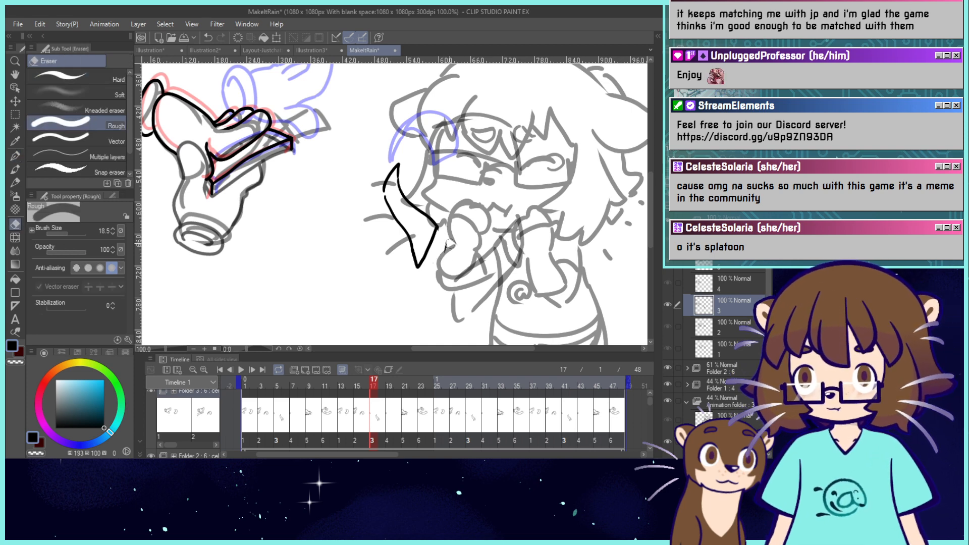
key(p)
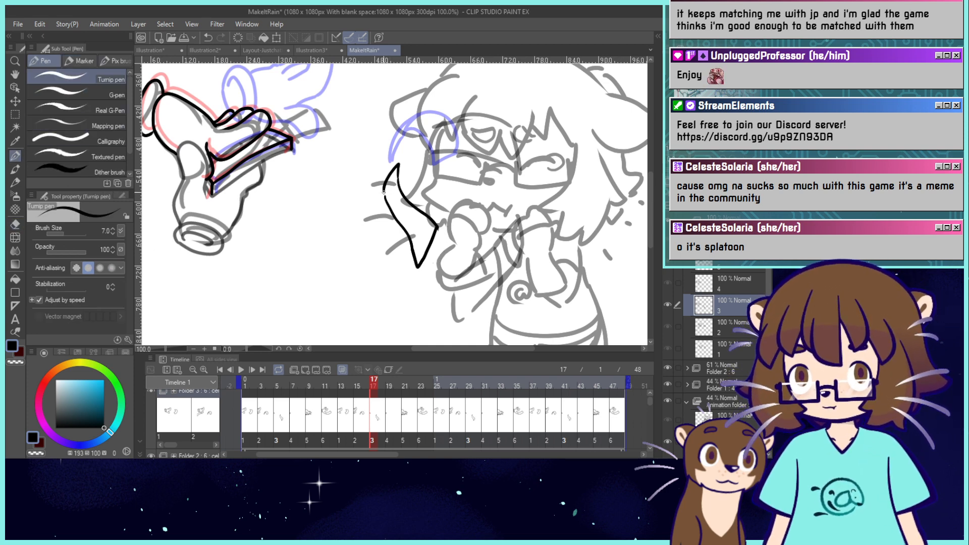
drag(383, 191, 413, 245)
key(ctrl+z)
drag(383, 185, 412, 257)
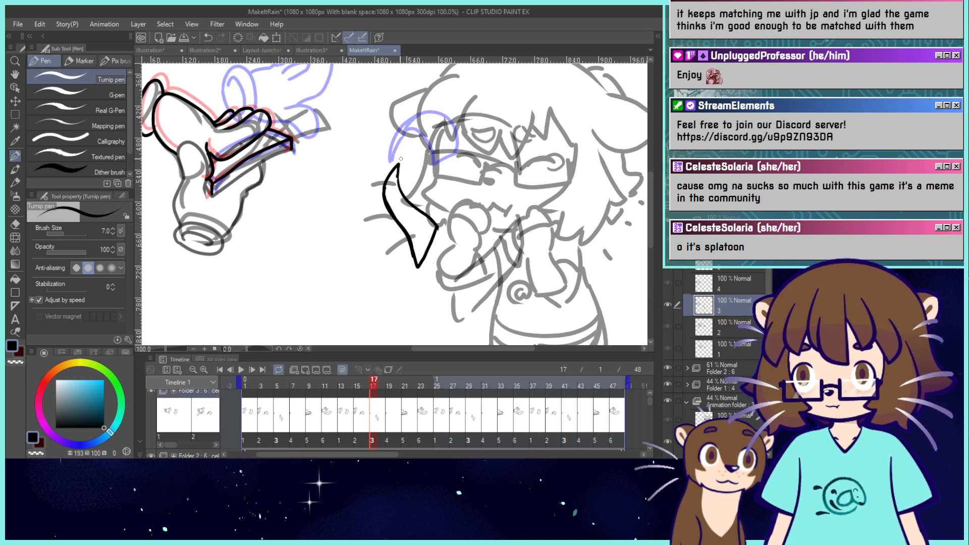
drag(372, 385, 371, 385)
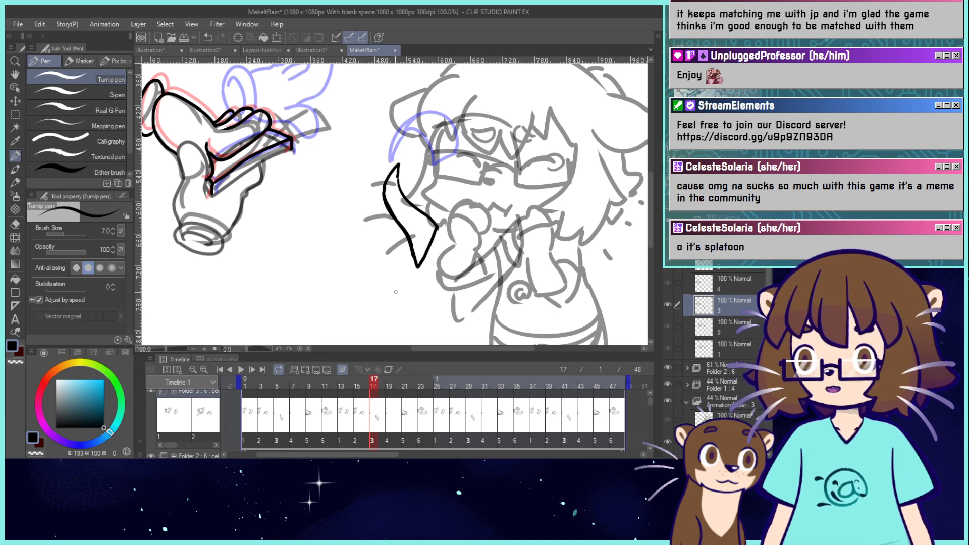
Try a higher arc over the onion-skinned bill, and undo it along with the wavy bill on frame 17.
mouse_move(458, 135)
mouse_down()
mouse_move(440, 113)
mouse_move(406, 137)
mouse_up()
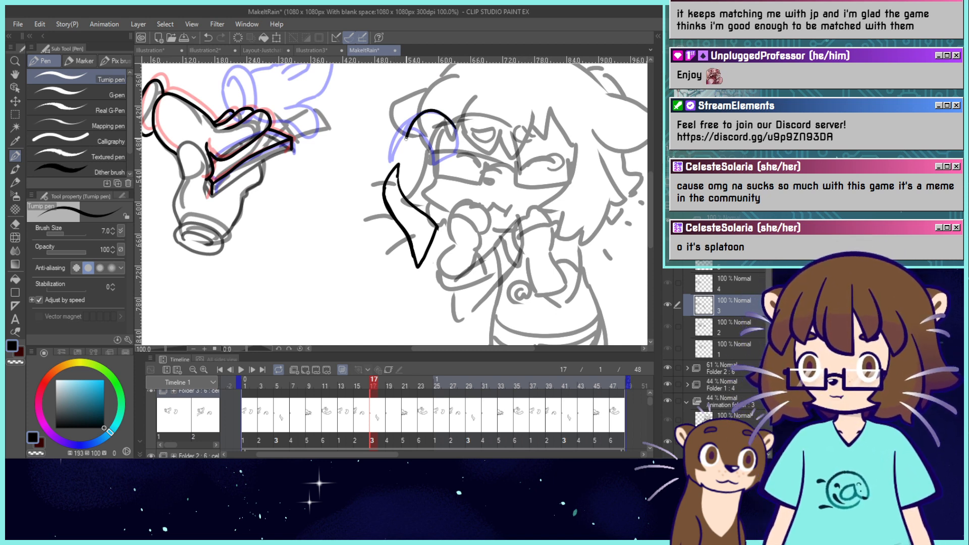
key(ctrl+z)
key(ctrl+z)
key(ctrl+z)
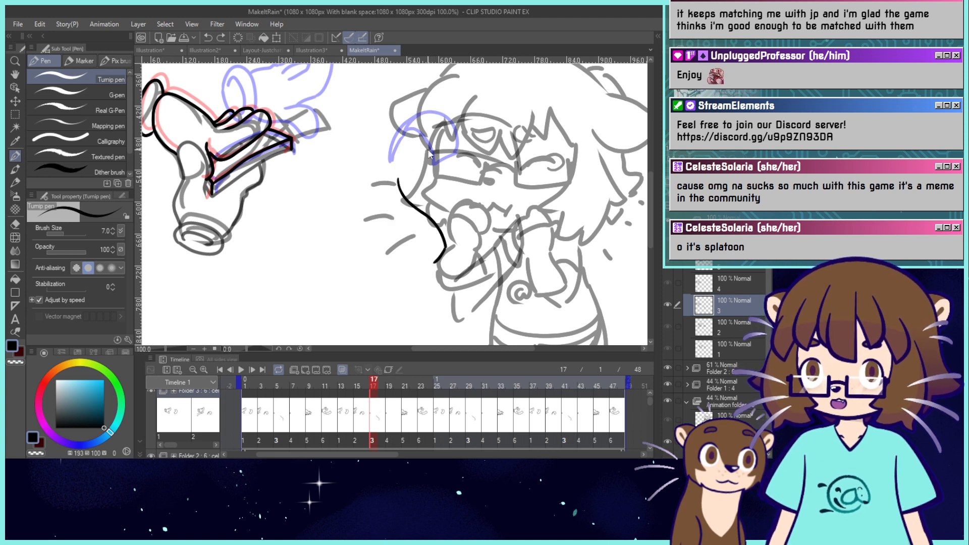
key(ctrl+z)
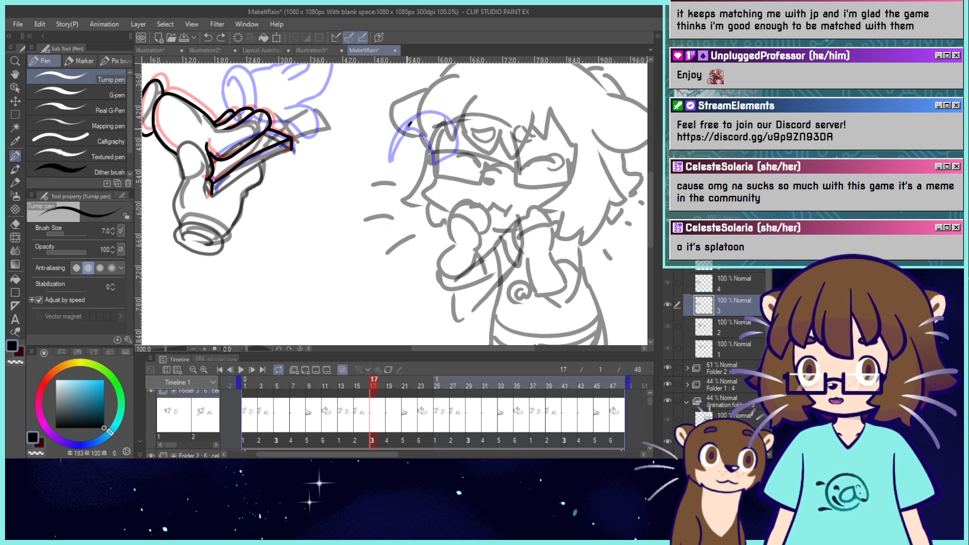
Sketch the falling banknote on frame 17 as a thin upright crescent beside the character's glasses and cheek.
mouse_move(410, 123)
mouse_down()
mouse_move(402, 157)
mouse_move(427, 199)
mouse_up()
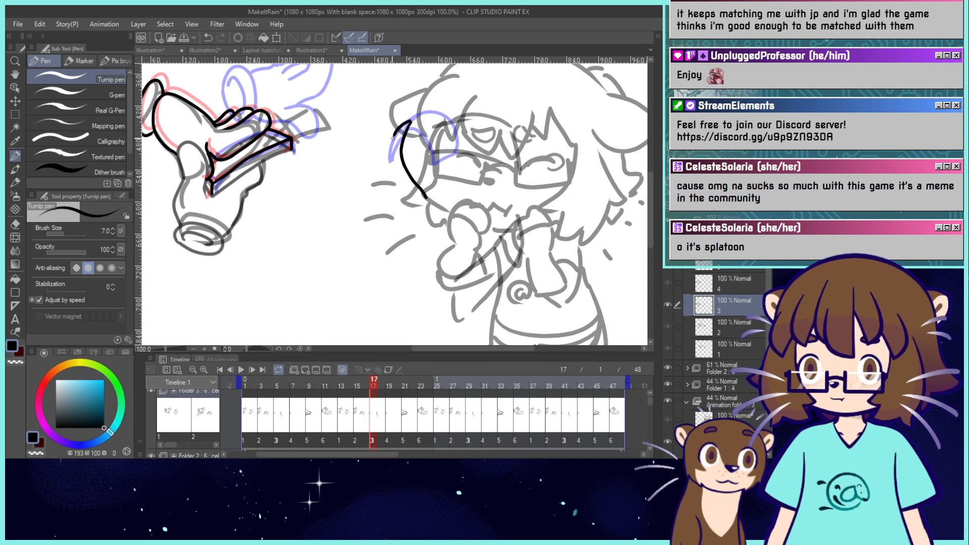
mouse_move(410, 121)
mouse_down()
mouse_move(389, 145)
mouse_move(400, 205)
mouse_move(416, 218)
mouse_up()
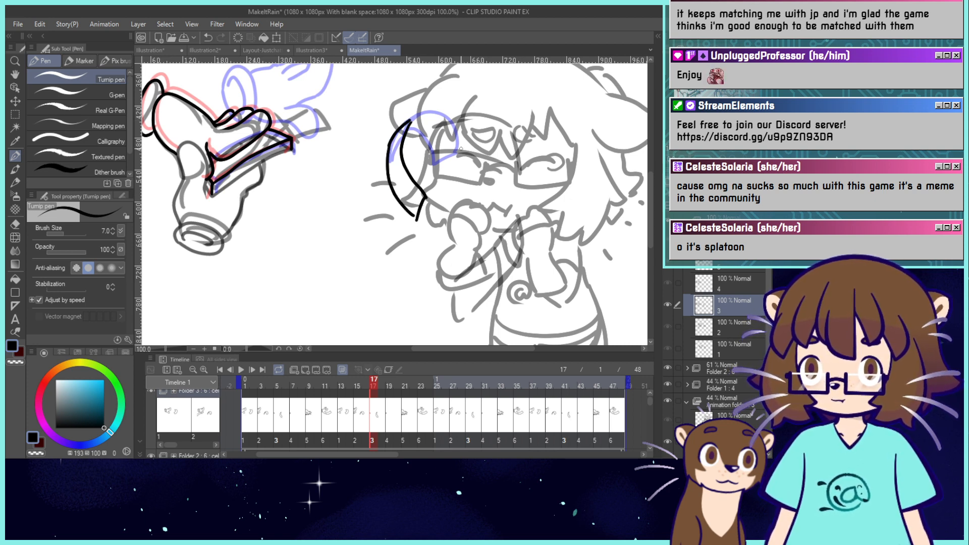
key(ctrl+z)
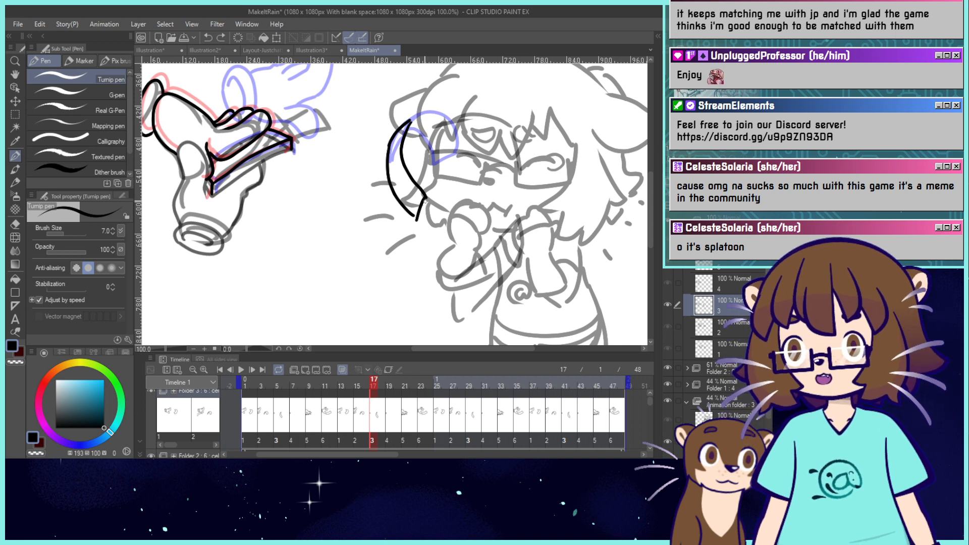
Sketch the falling banknote on frame 19 as a narrow curved upright strip in front of the character's raised hand.
click(398, 413)
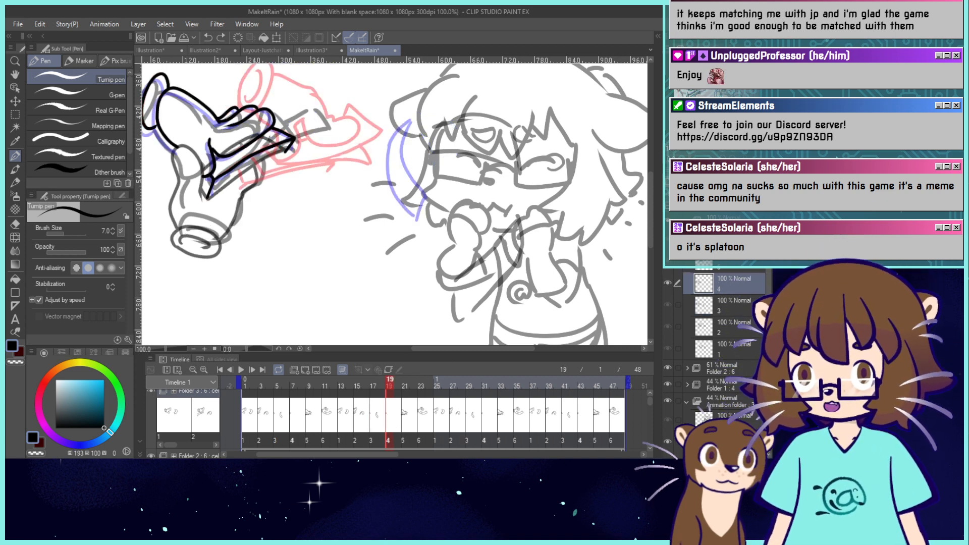
drag(413, 282, 425, 223)
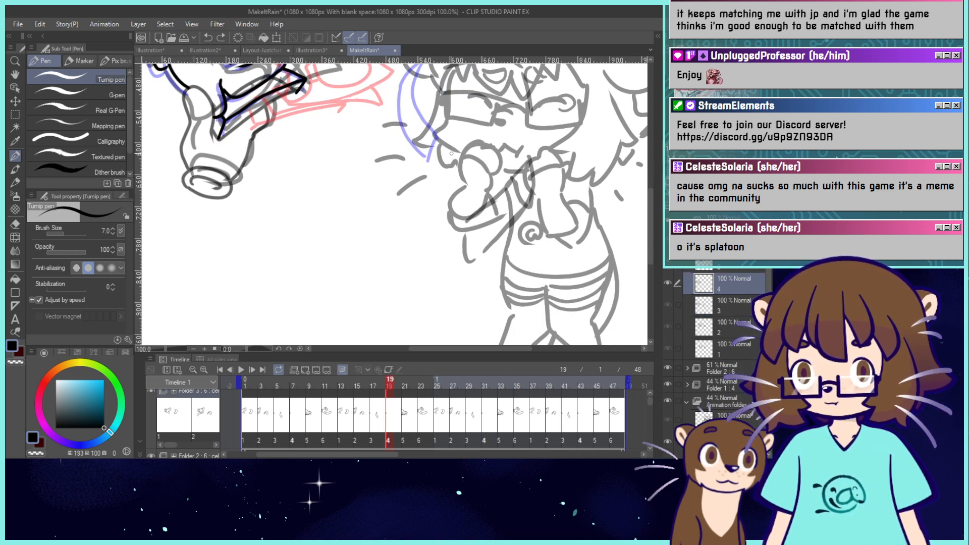
mouse_move(446, 145)
mouse_down()
mouse_move(467, 187)
mouse_move(470, 224)
mouse_up()
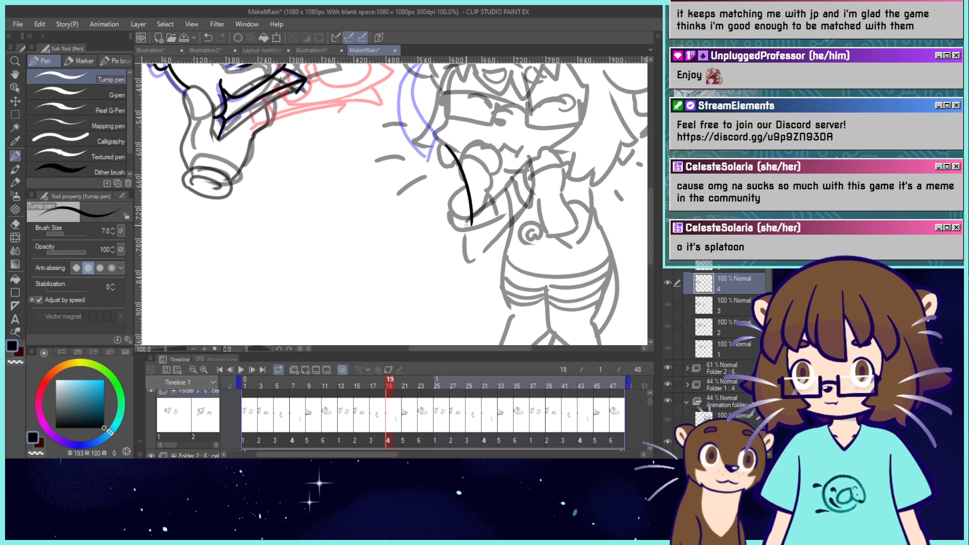
mouse_move(445, 145)
mouse_down()
mouse_move(443, 237)
mouse_move(467, 232)
mouse_move(442, 240)
mouse_up()
key(ctrl+z)
key(ctrl+minus)
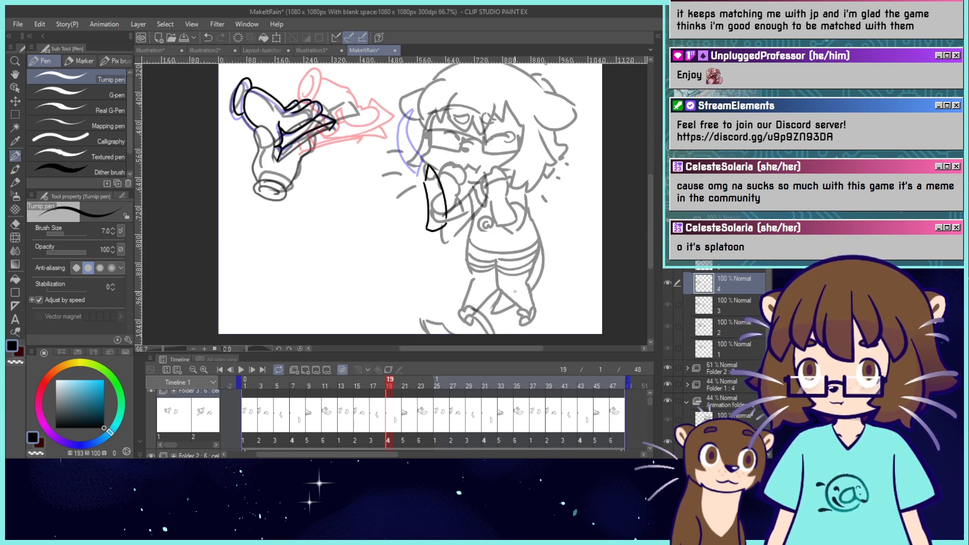
Sketch the falling banknote on frame 21 as a curved four-sided strip beside the character's waist.
click(407, 436)
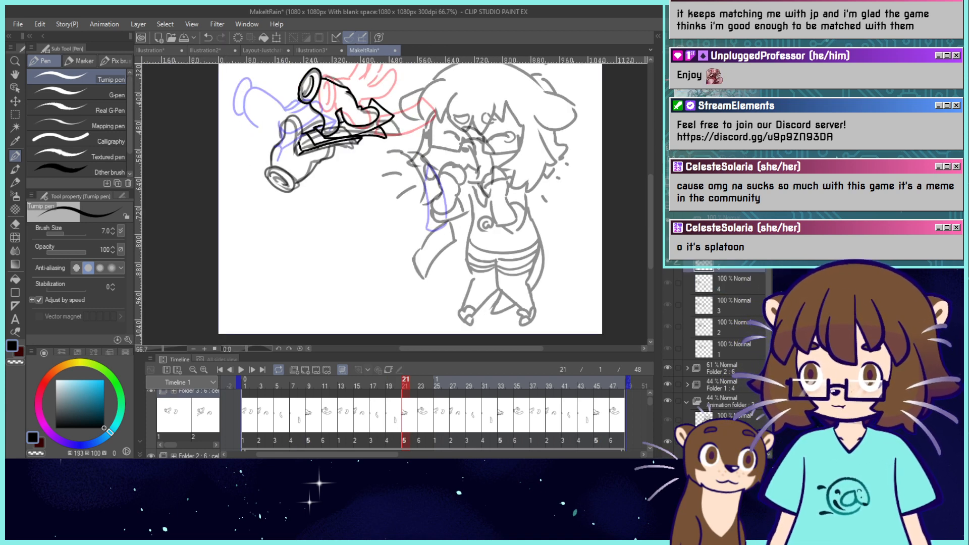
scroll(393, 200, down, 2)
key(ctrl+plus)
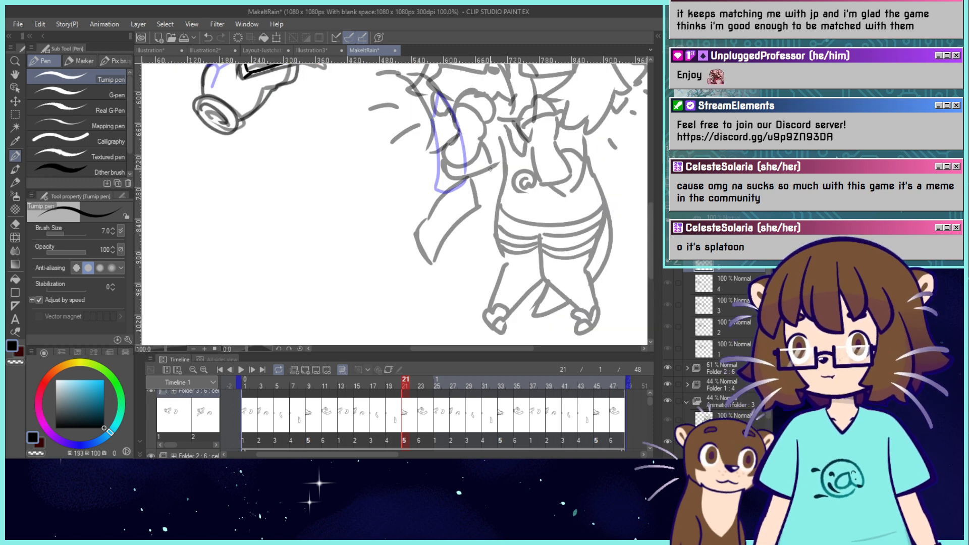
scroll(394, 204, down, 1)
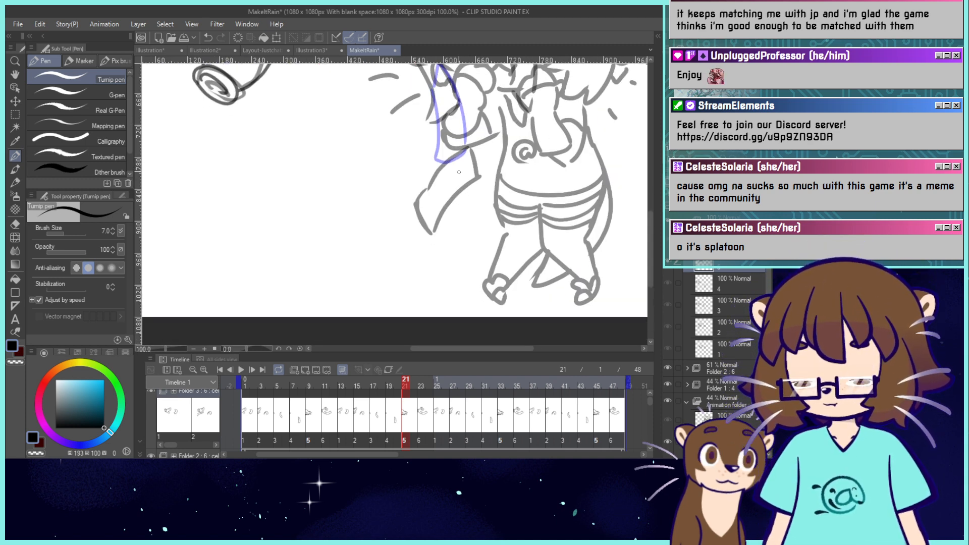
mouse_move(437, 180)
mouse_down()
mouse_move(466, 178)
mouse_move(441, 226)
mouse_up()
key(ctrl+z)
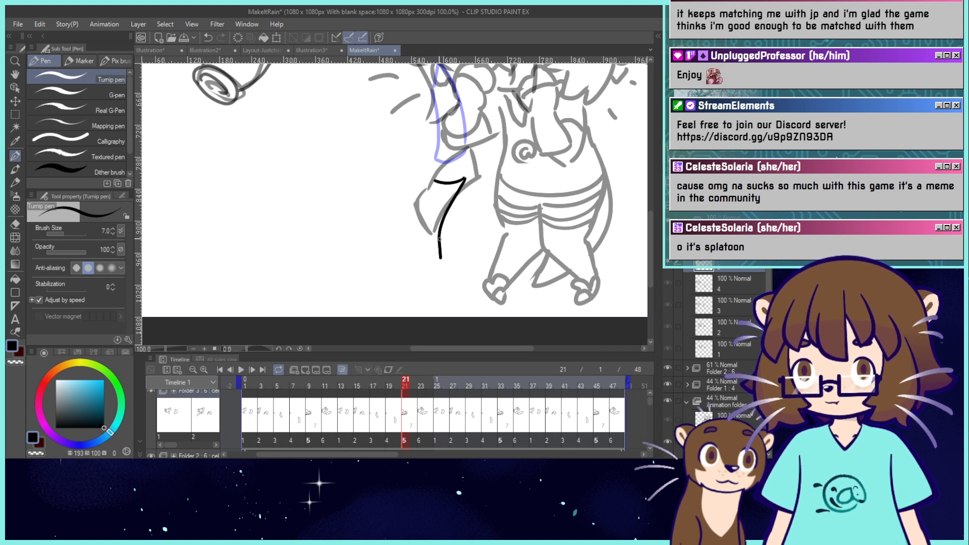
drag(429, 183, 420, 245)
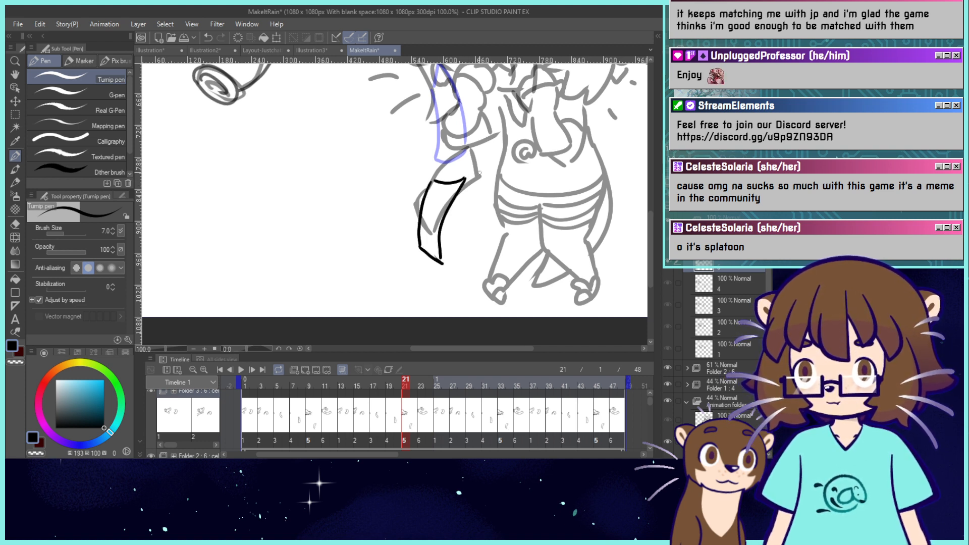
Sketch the falling banknote on frame 23 as a slanted strip running off the canvas's lower edge.
click(426, 429)
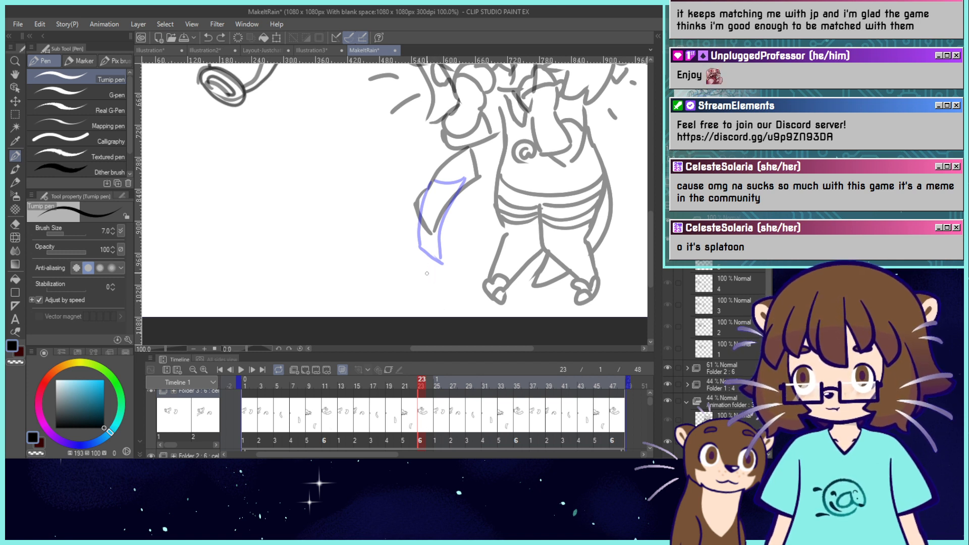
mouse_move(426, 275)
mouse_down()
mouse_move(446, 277)
mouse_move(468, 317)
mouse_move(454, 321)
mouse_up()
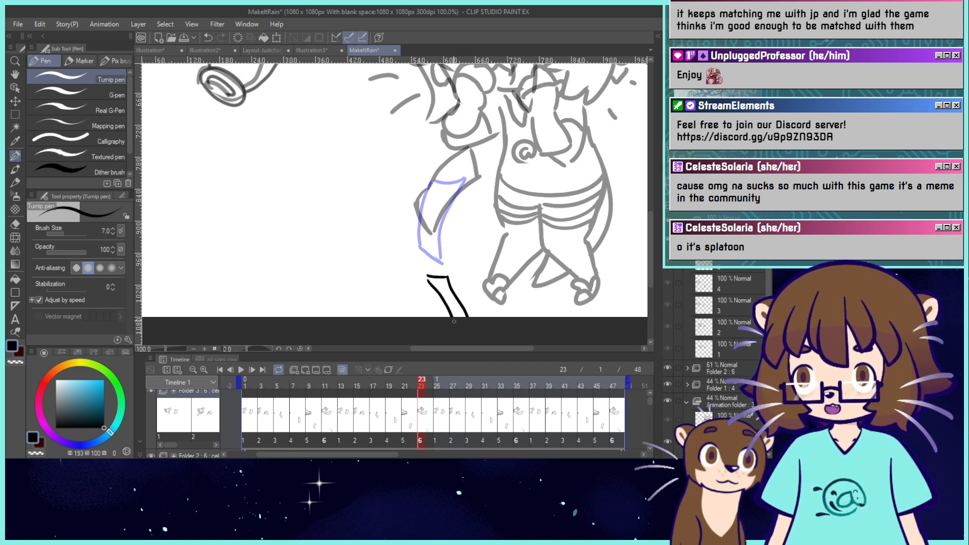
Play the animation from its first frame to check the falling banknote's motion, and stop the playback.
key(ctrl+0)
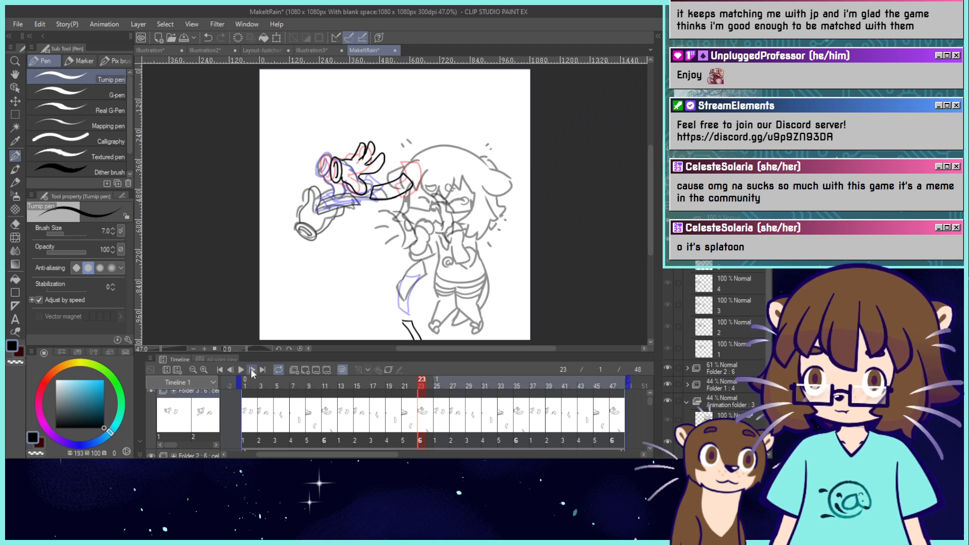
click(220, 370)
click(241, 370)
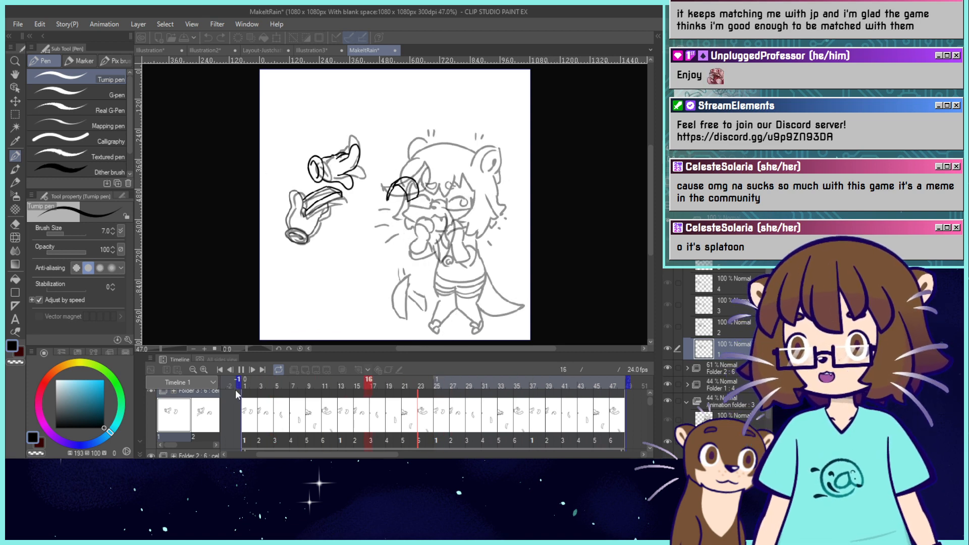
key(ctrl+plus)
drag(533, 312, 539, 288)
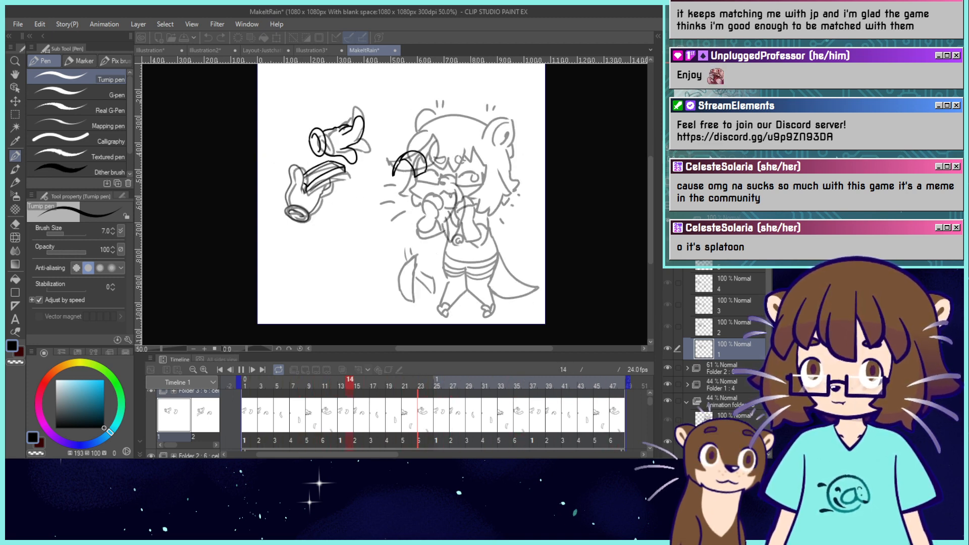
click(249, 369)
Rotate the falling banknote on frame 17 about 20 degrees clockwise and deselect it.
drag(305, 384, 380, 398)
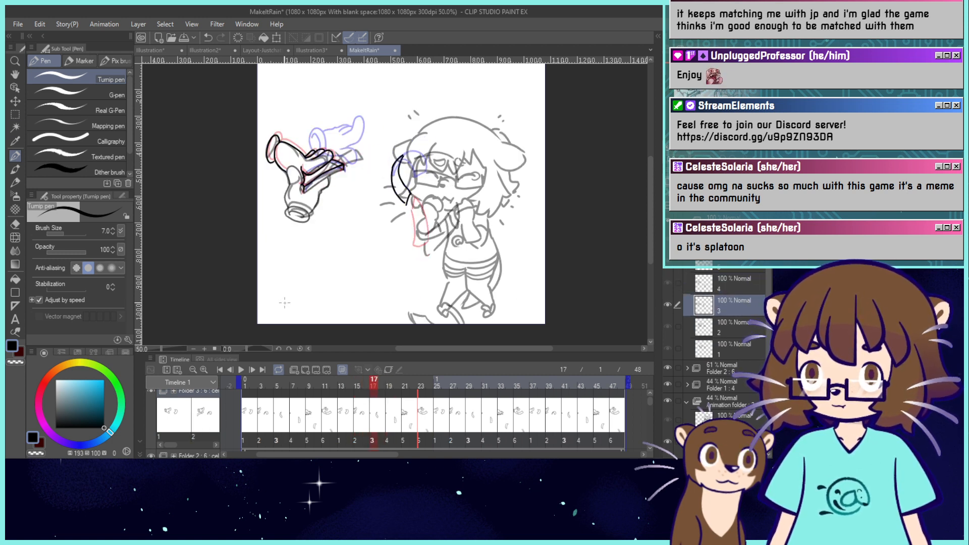
key(m)
drag(378, 129, 441, 227)
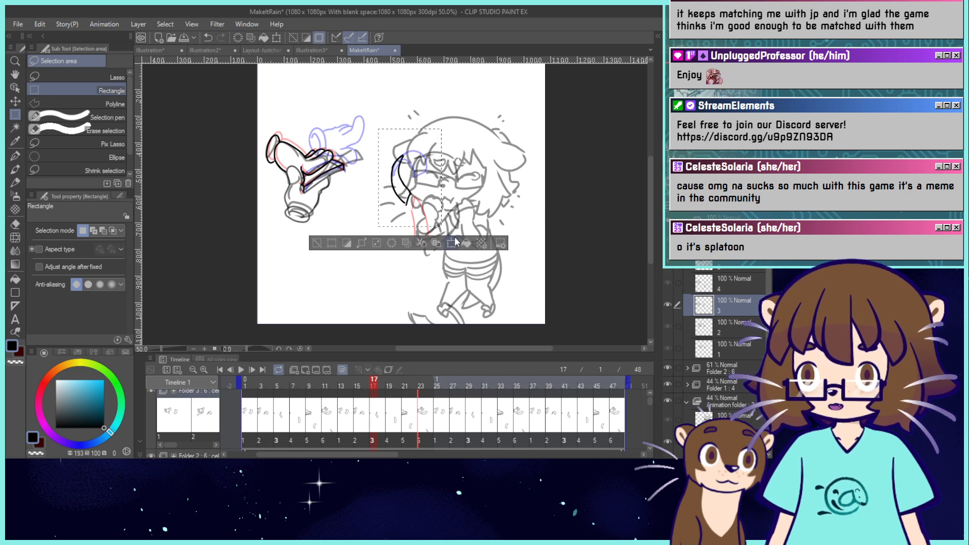
click(455, 243)
drag(492, 189, 486, 211)
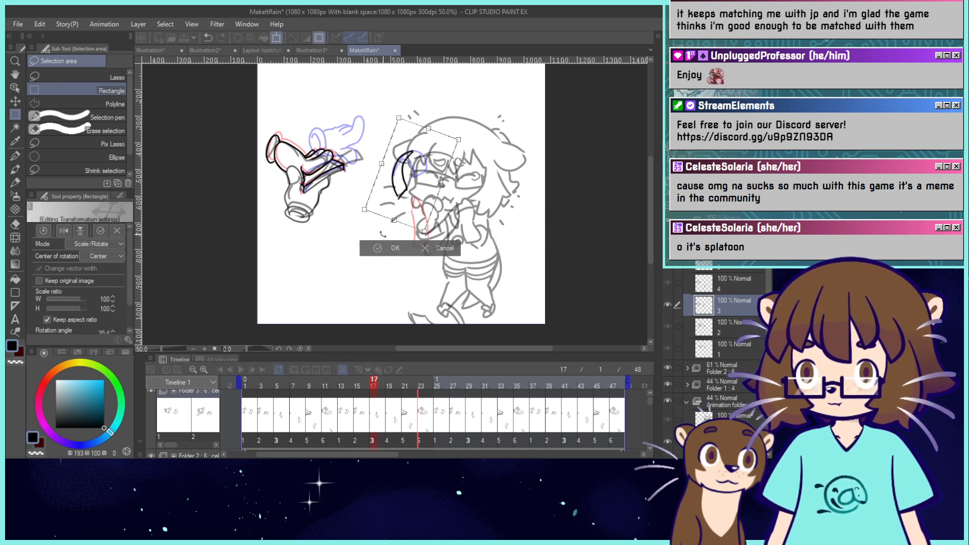
click(378, 251)
click(317, 249)
Rotate the falling banknote on frame 19 about 11.5 degrees counterclockwise and move it up closer to the previous frame's banknote.
click(394, 418)
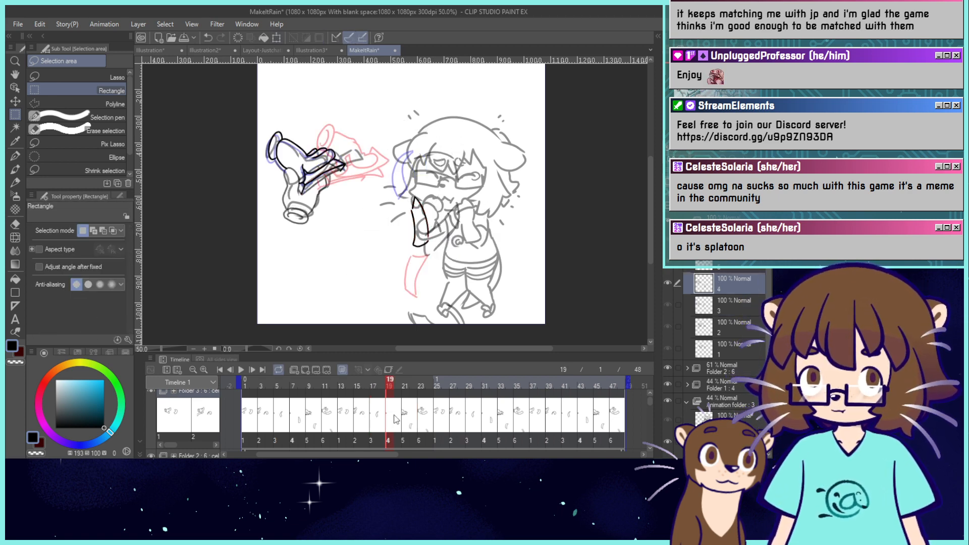
drag(470, 174, 390, 272)
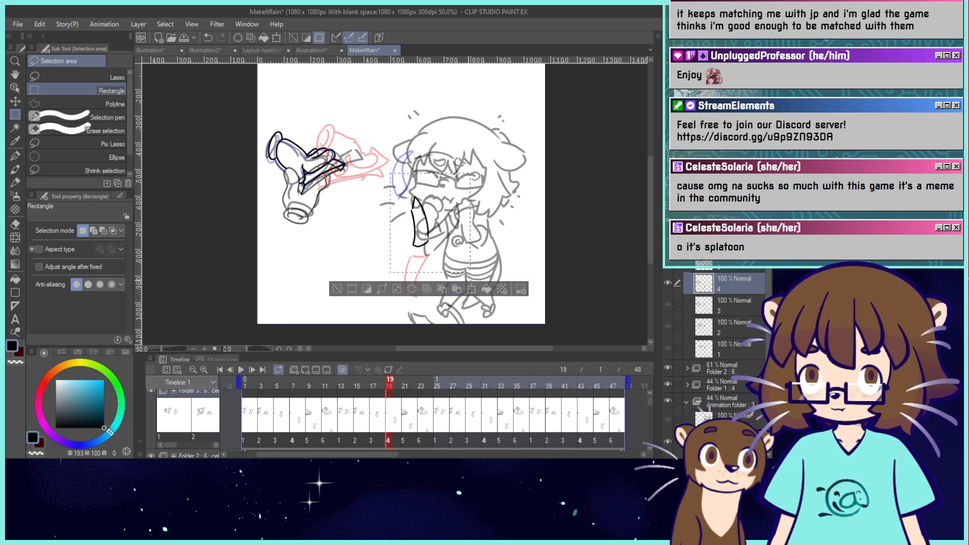
click(472, 289)
drag(474, 247, 453, 220)
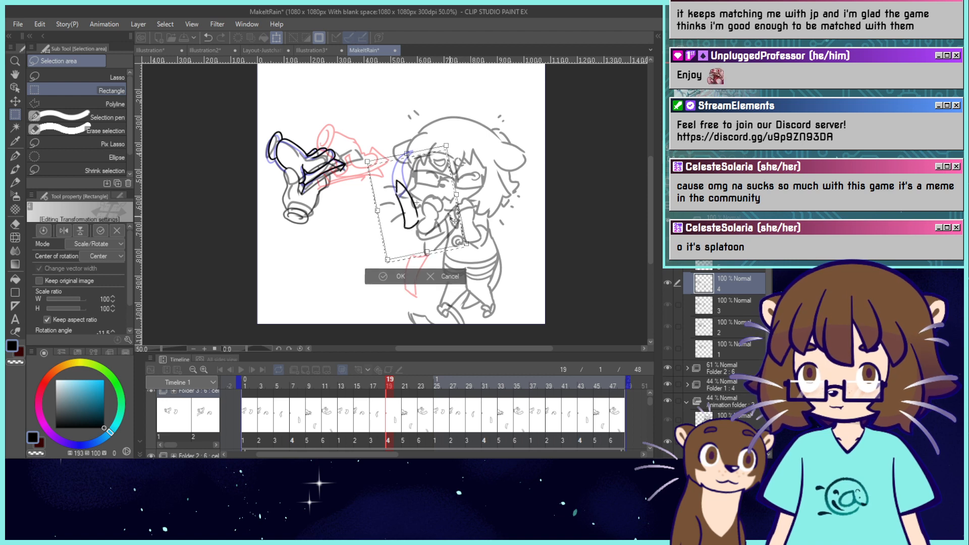
click(391, 276)
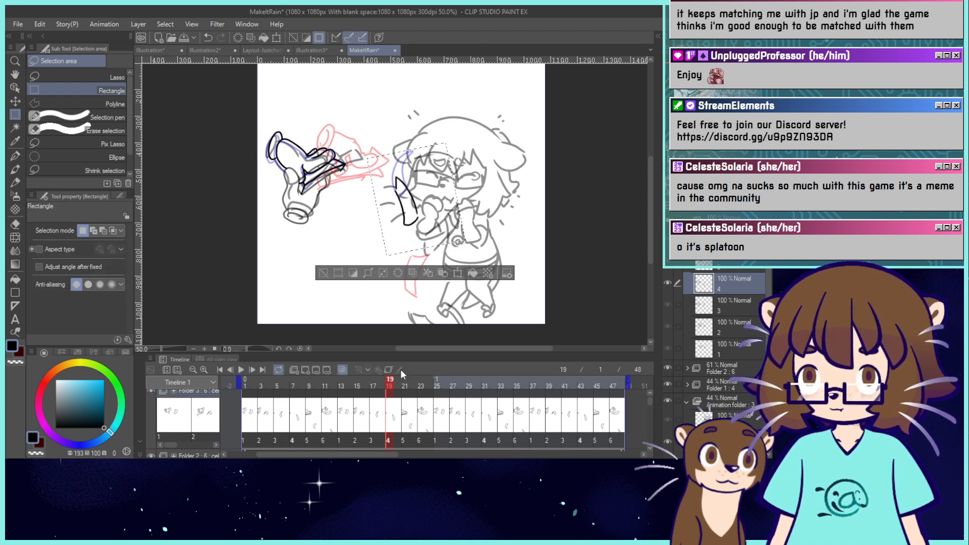
Try to tilt the falling banknote on frame 21 slightly counterclockwise and move it higher.
click(406, 430)
click(396, 300)
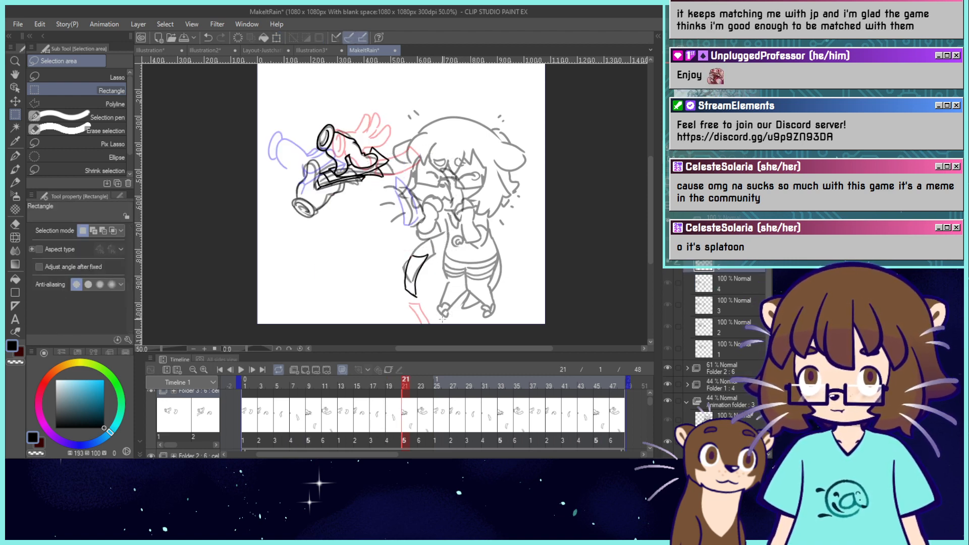
click(393, 387)
click(404, 386)
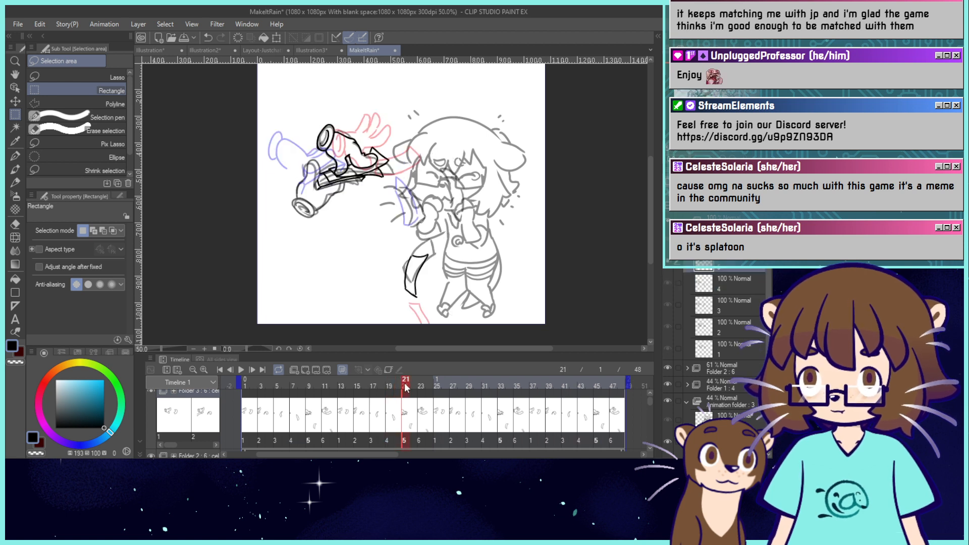
mouse_move(385, 227)
mouse_down()
mouse_move(452, 317)
mouse_move(472, 286)
mouse_move(435, 252)
mouse_move(473, 258)
mouse_move(437, 269)
mouse_up()
click(459, 333)
click(393, 310)
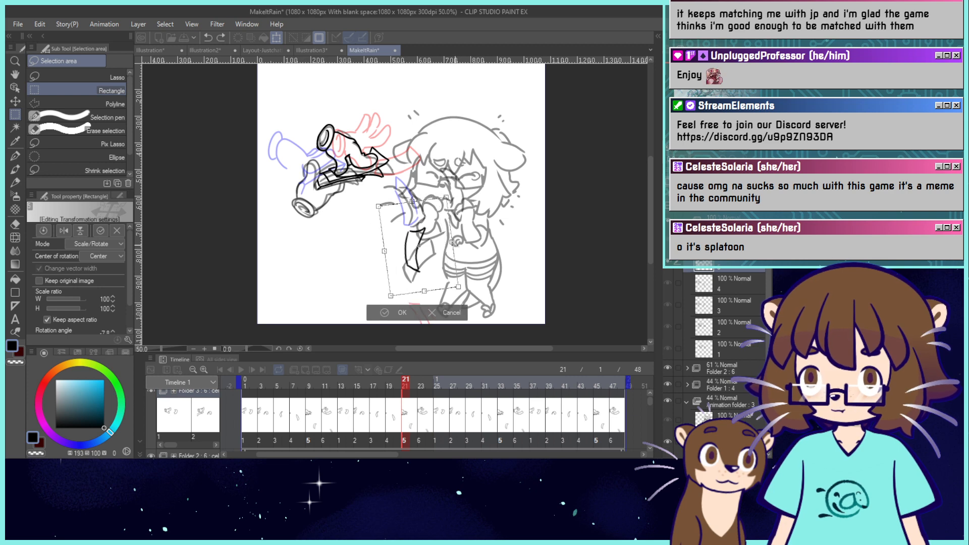
Delete the falling banknote's sketches from frames 21 and 23 and clear the selection.
drag(385, 227, 453, 317)
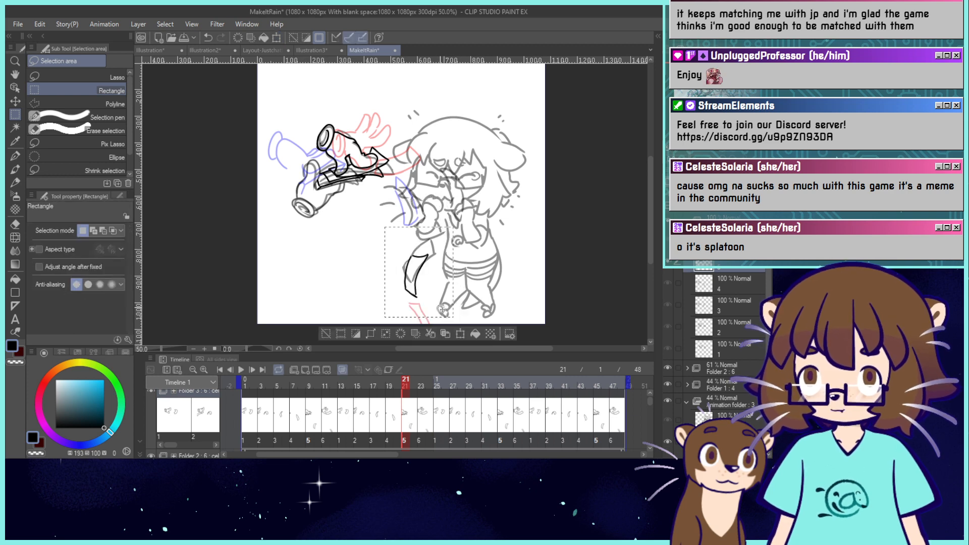
click(399, 333)
click(421, 437)
drag(419, 283, 423, 308)
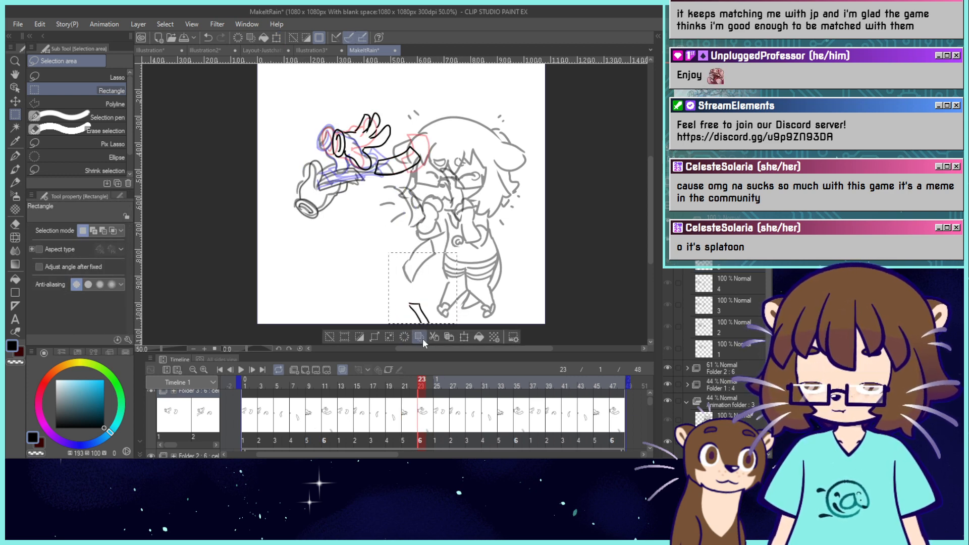
click(352, 336)
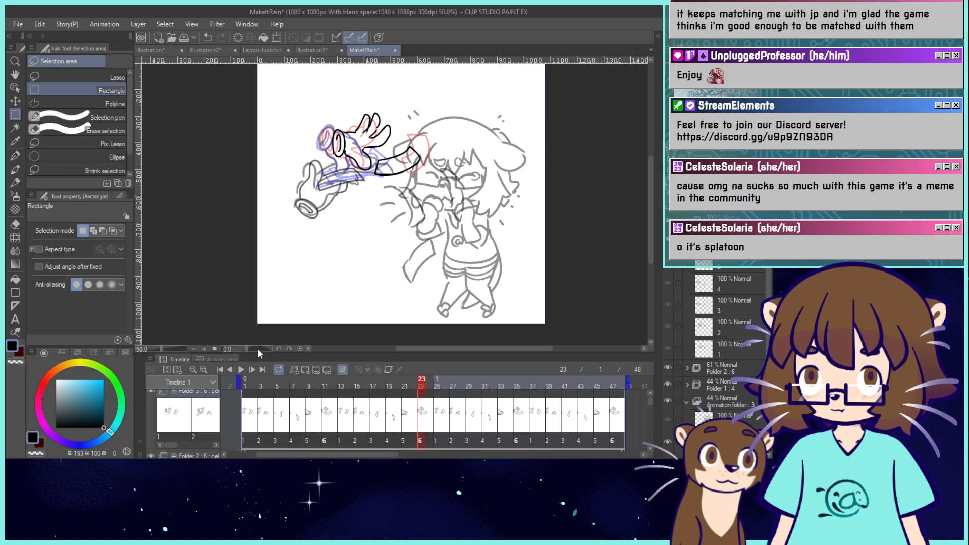
Play the animation from its start to check the shortened banknote fall, and stop the playback.
click(221, 371)
click(243, 370)
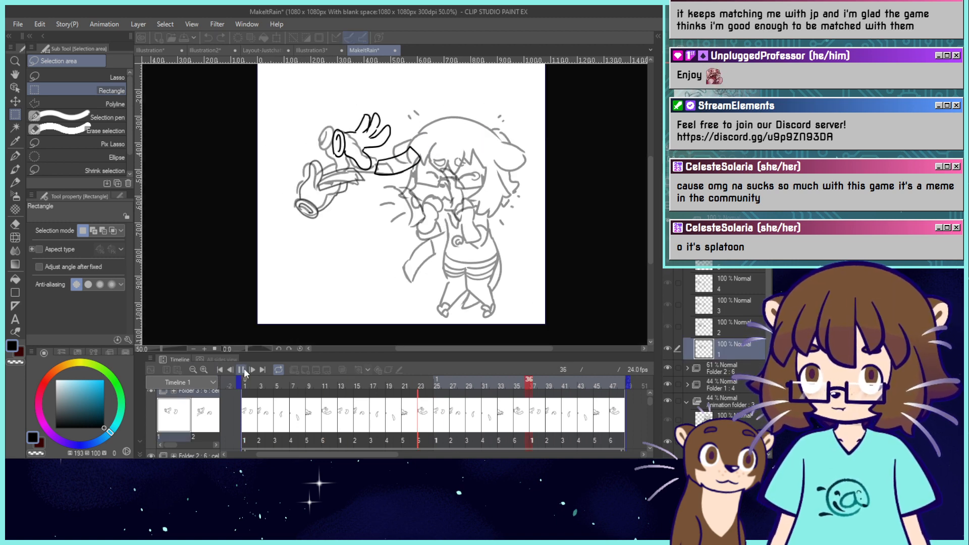
click(242, 369)
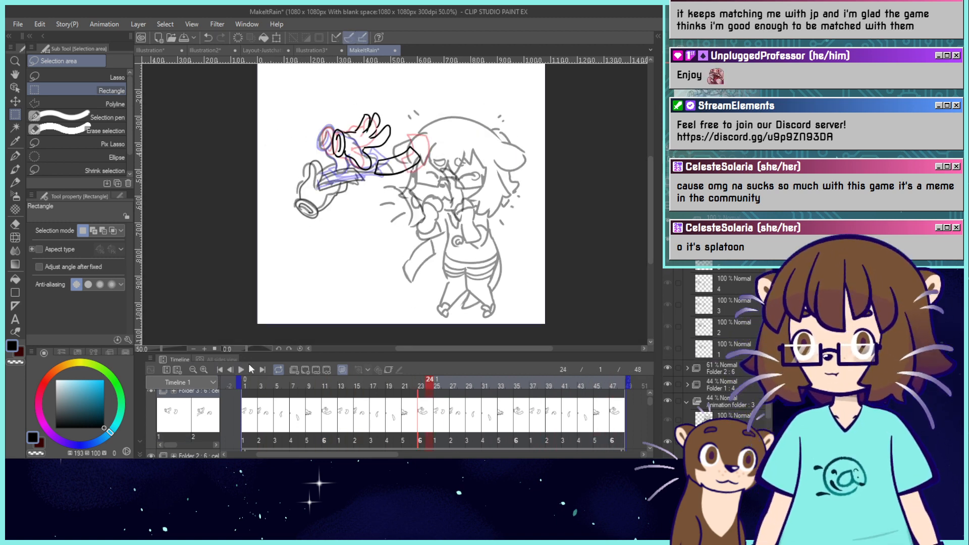
Redraw the falling banknote as curved four-sided strips, beside the character's waist on frame 9 and lower and farther from the body on frame 11.
mouse_move(270, 380)
mouse_down()
mouse_move(261, 383)
mouse_move(309, 392)
mouse_up()
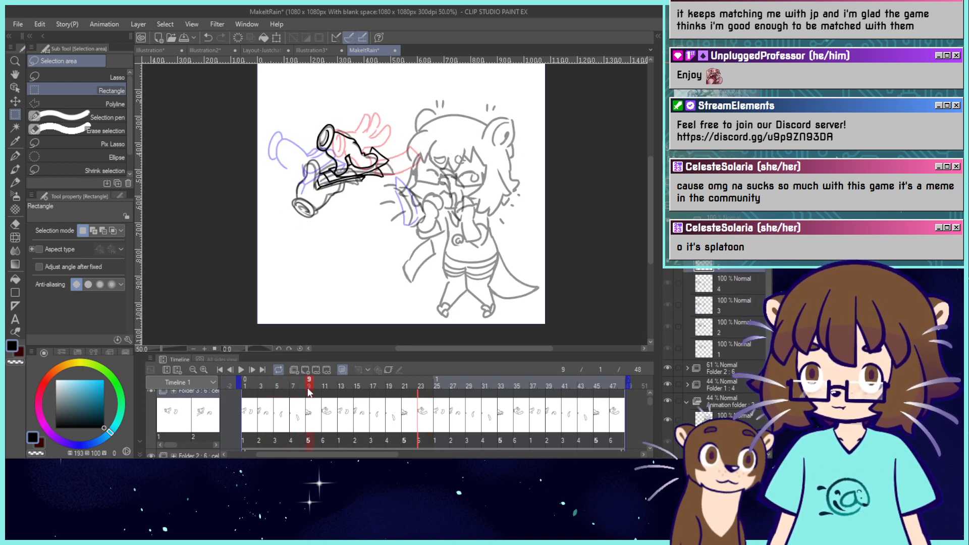
key(p)
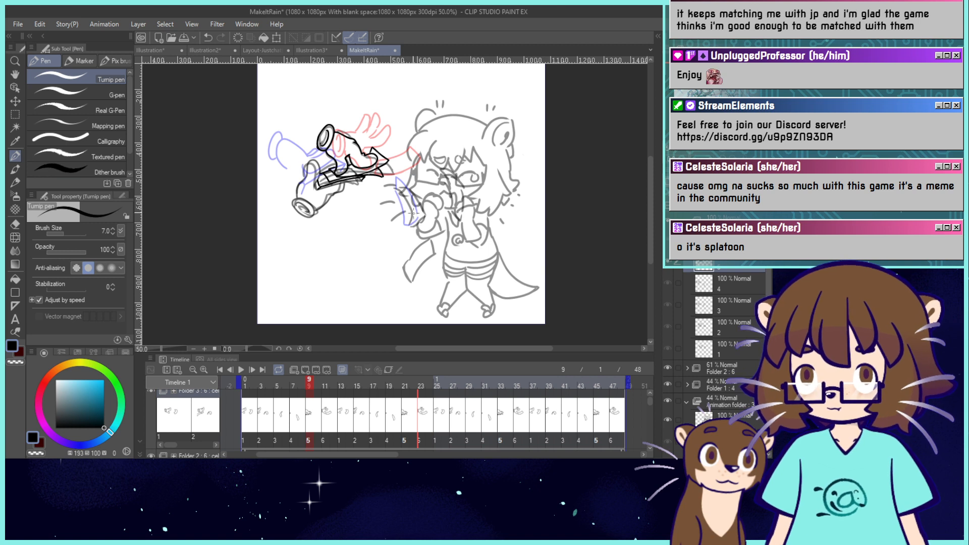
drag(417, 214, 406, 247)
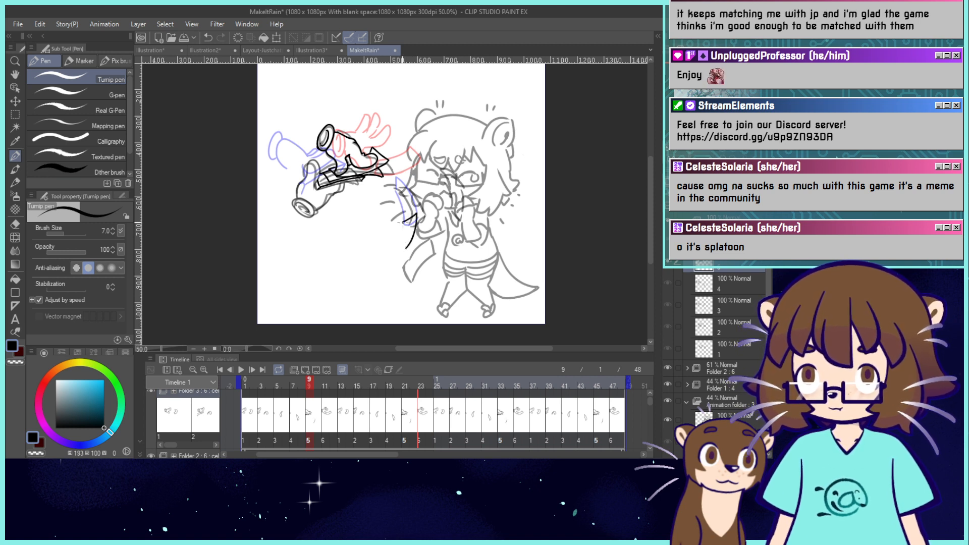
drag(417, 225, 388, 254)
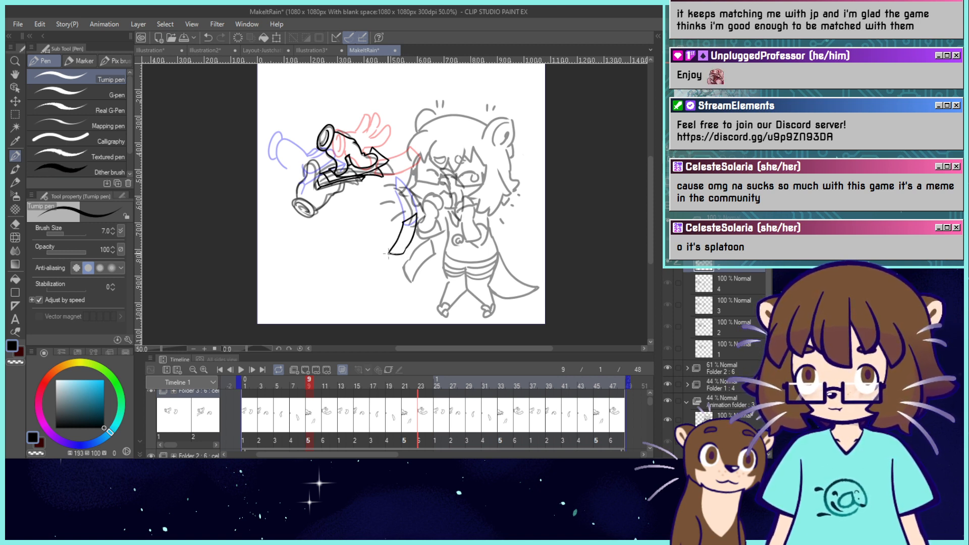
click(329, 417)
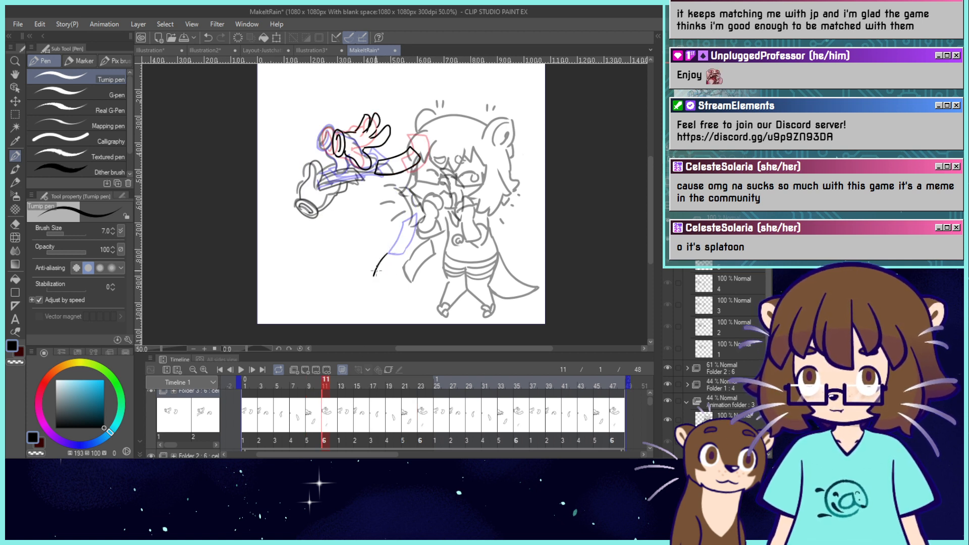
mouse_move(388, 252)
mouse_down()
mouse_move(402, 249)
mouse_move(386, 291)
mouse_up()
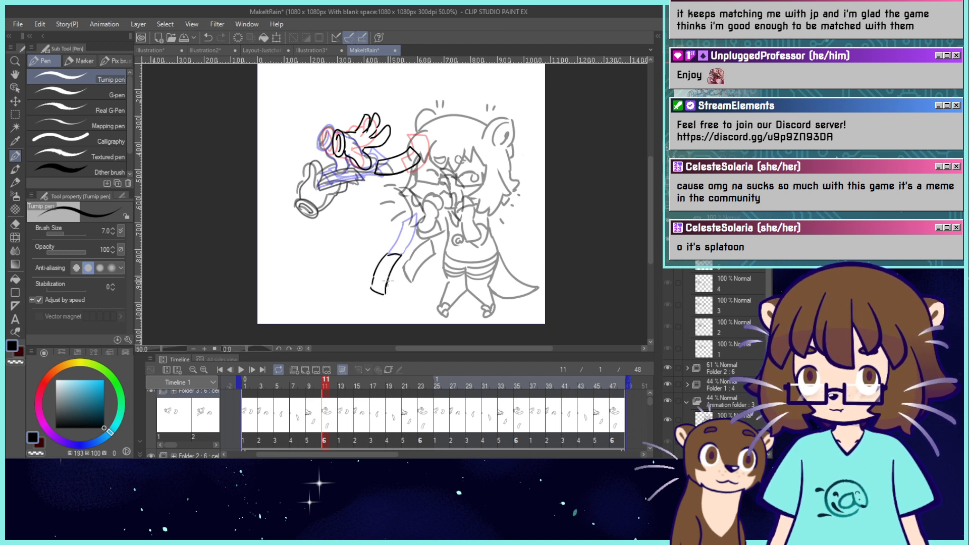
Sketch the banknote as a slanted strip reaching the canvas's lower edge on frame 13, and only its small tip on frame 15.
click(344, 418)
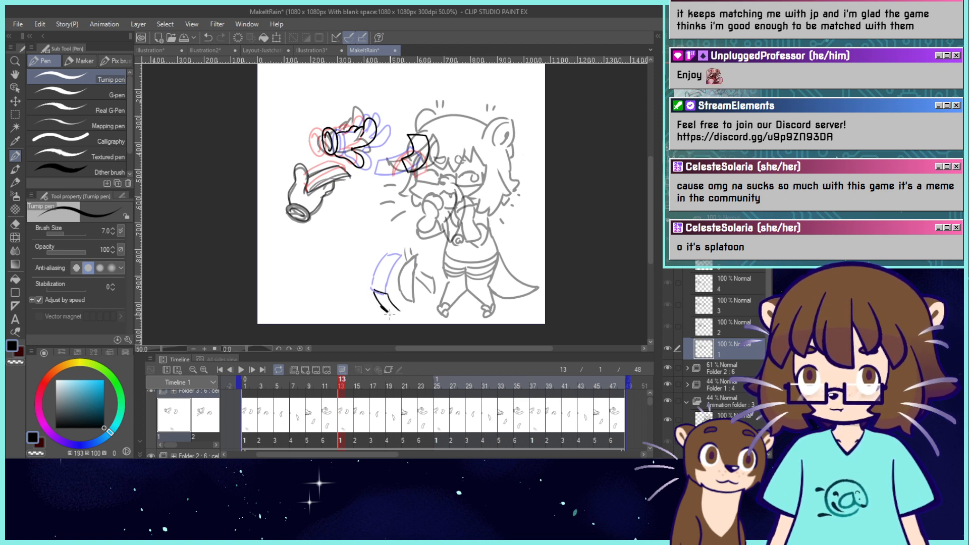
drag(389, 314, 406, 319)
key(ctrl+z)
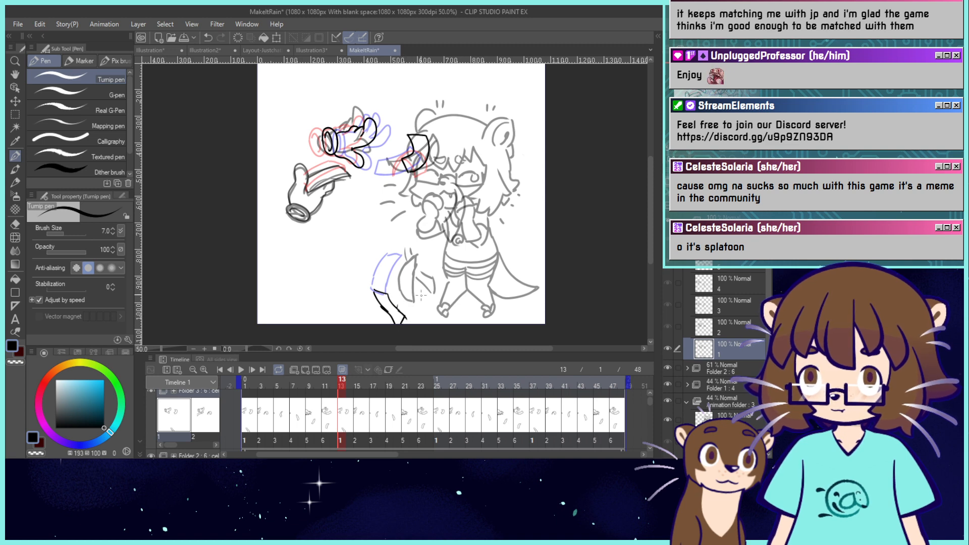
click(365, 418)
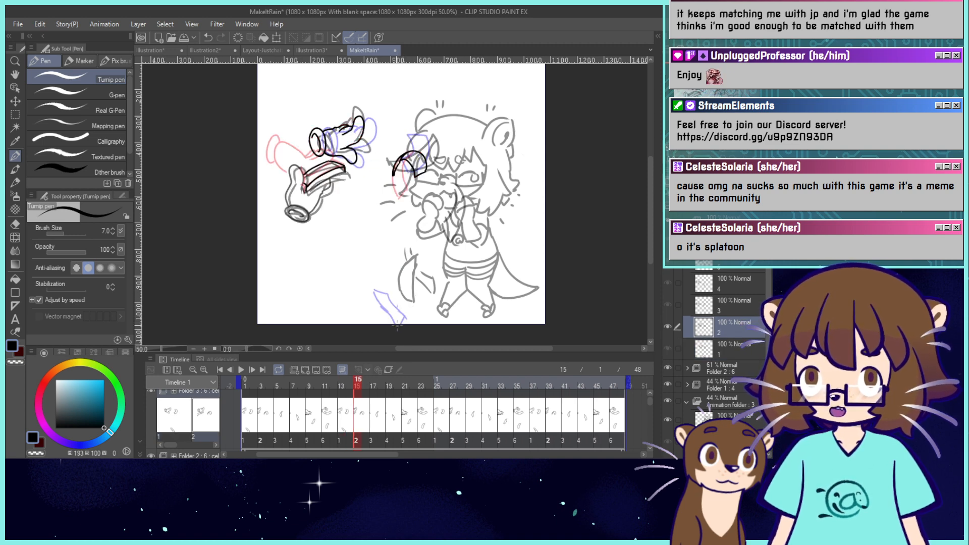
drag(398, 324, 405, 323)
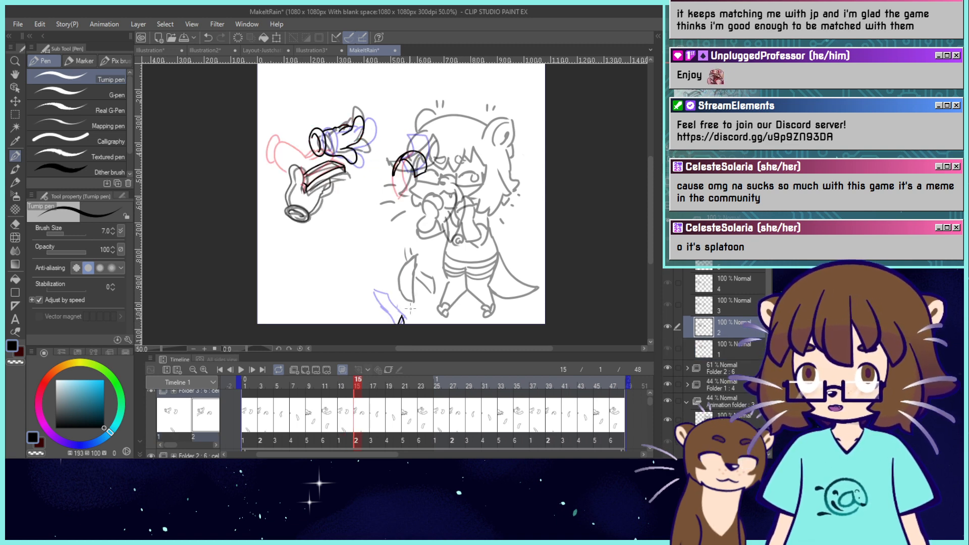
Play the animation from its first frame to review the redrawn banknote fall, and stop the playback.
click(220, 369)
click(241, 369)
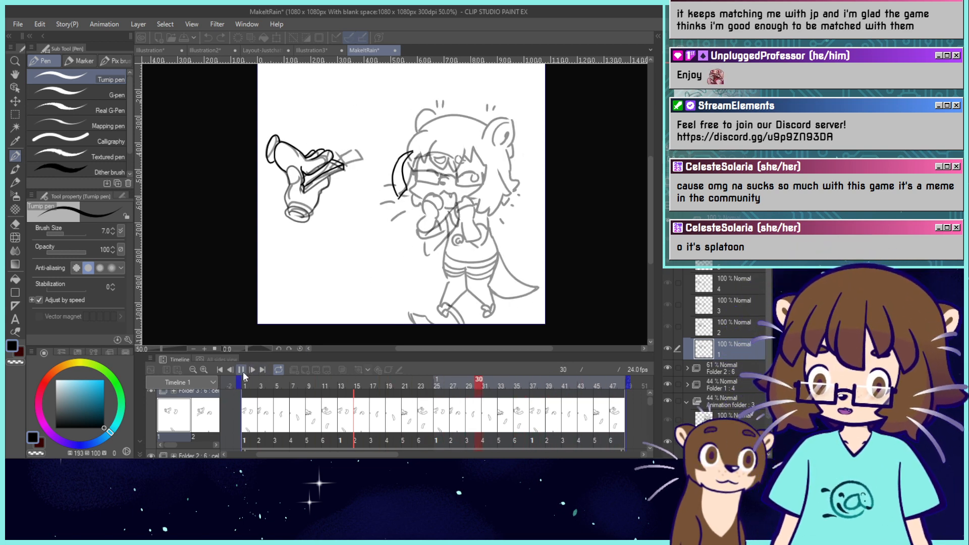
click(242, 369)
Sketch a second falling banknote on frame 11 as a curved four-sided strip over the character's raised hand.
mouse_move(359, 382)
mouse_down()
mouse_move(344, 386)
mouse_move(410, 382)
mouse_move(347, 386)
mouse_move(295, 412)
mouse_move(375, 402)
mouse_move(318, 413)
mouse_up()
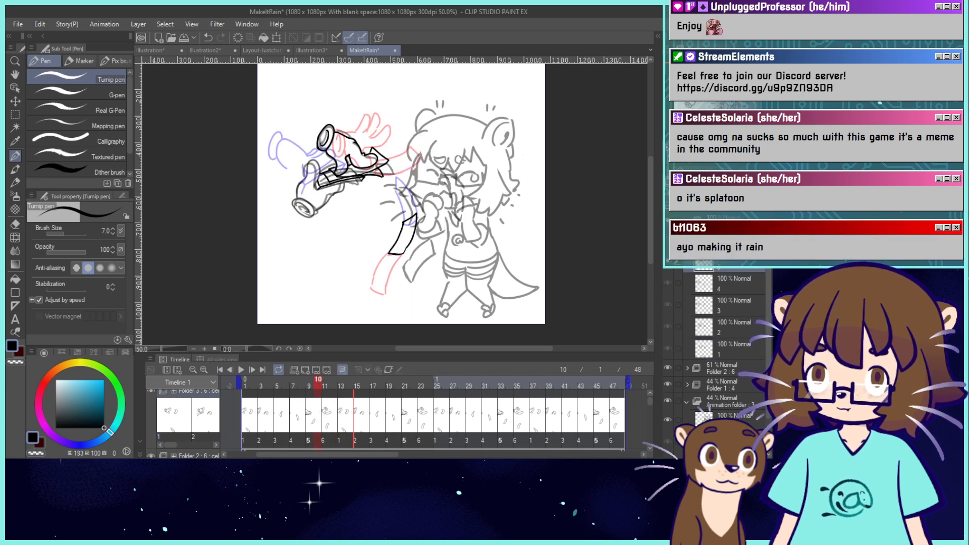
key(ctrl+plus)
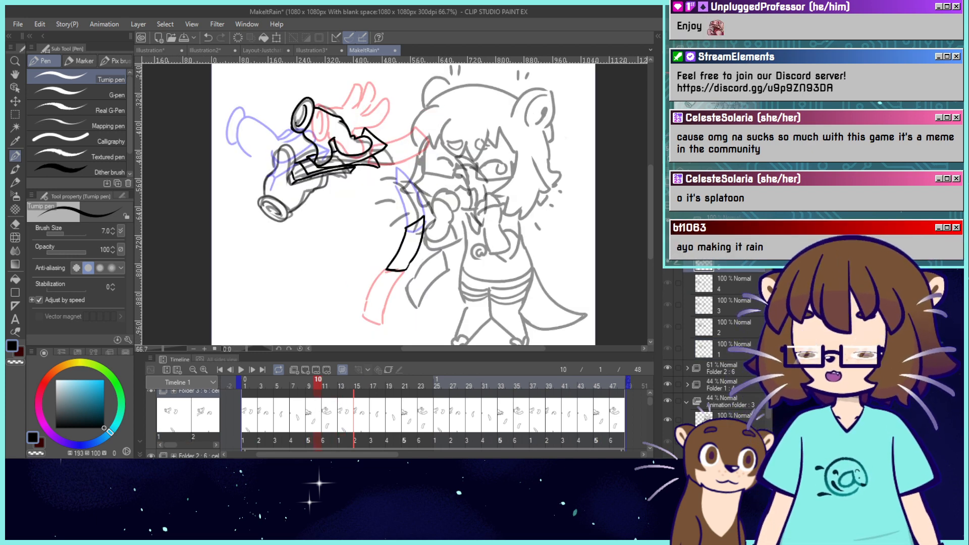
drag(626, 100, 642, 109)
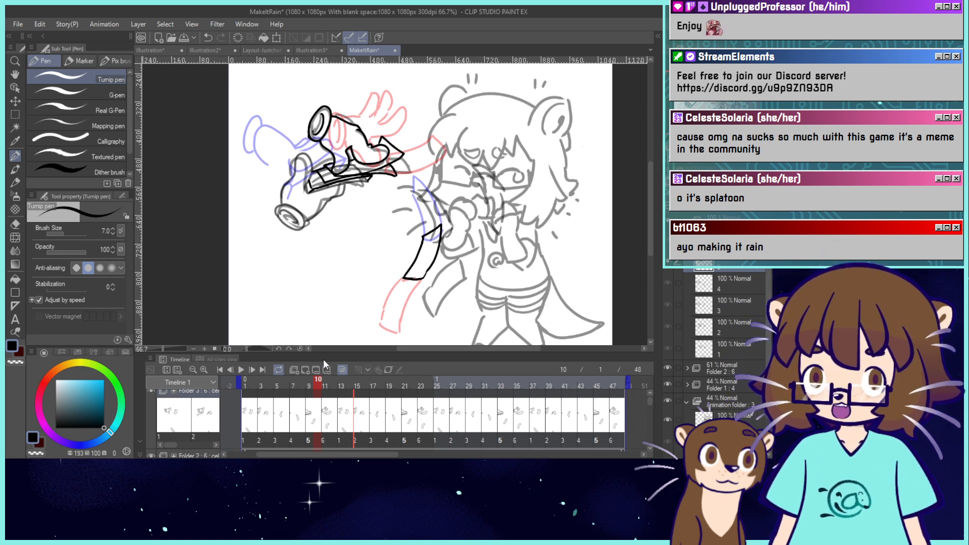
mouse_move(318, 386)
mouse_down()
mouse_move(291, 384)
mouse_move(332, 385)
mouse_move(299, 386)
mouse_move(323, 394)
mouse_up()
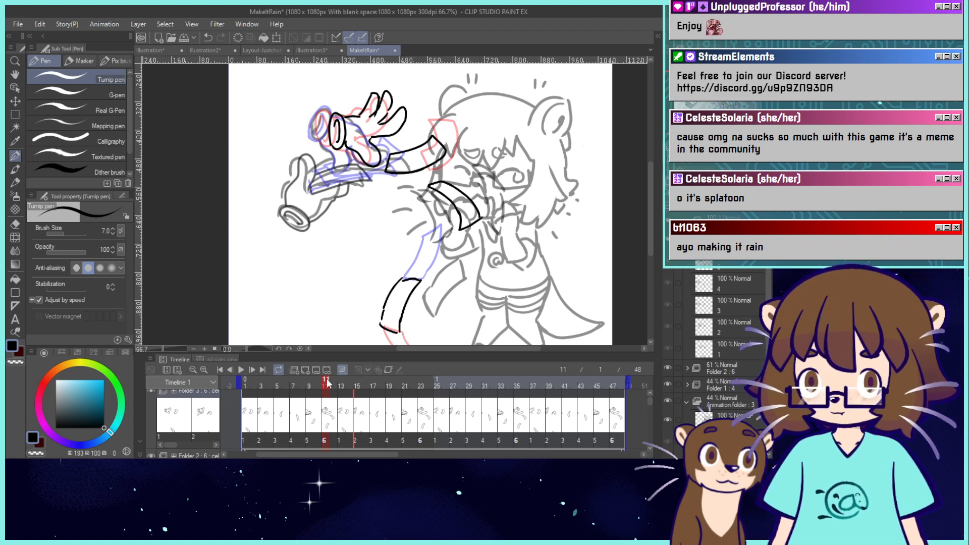
Sketch the second falling banknote on frame 13 as an upright curved strip over the character's raised hand and chest.
drag(327, 384, 342, 387)
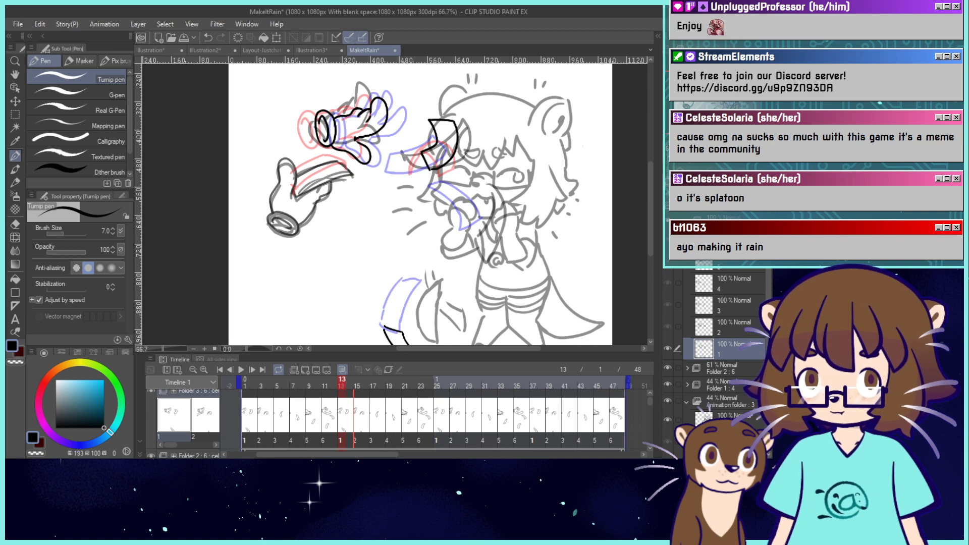
scroll(420, 204, down, 3)
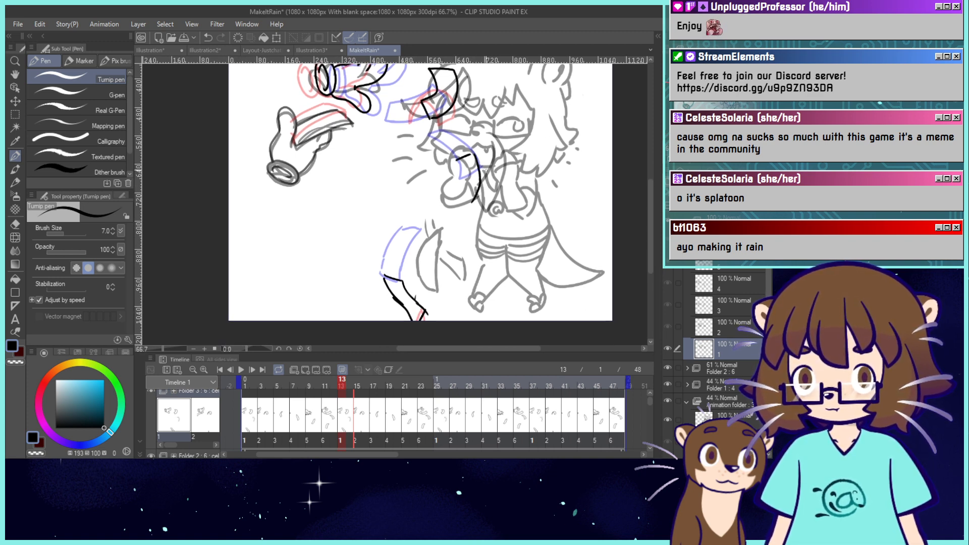
key(ctrl+z)
drag(473, 152, 455, 154)
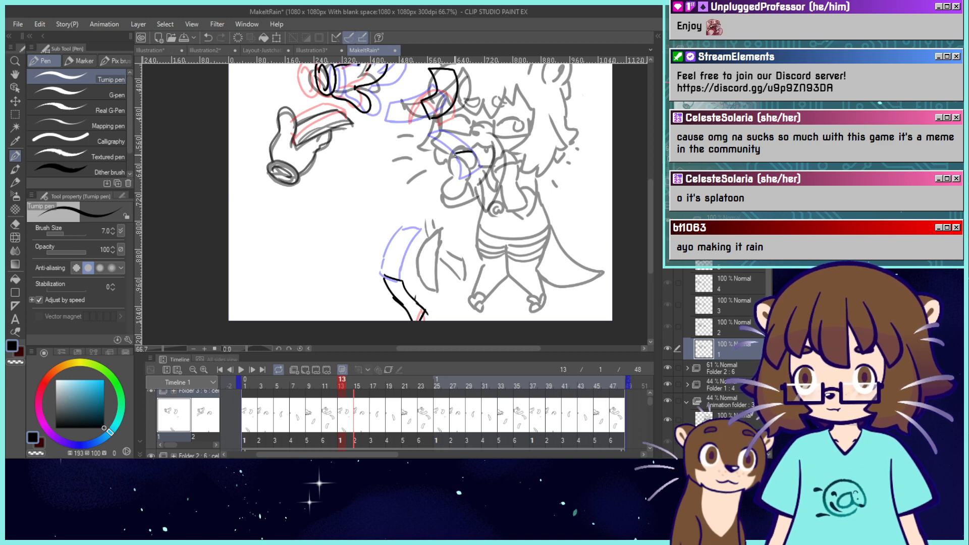
key(ctrl+z)
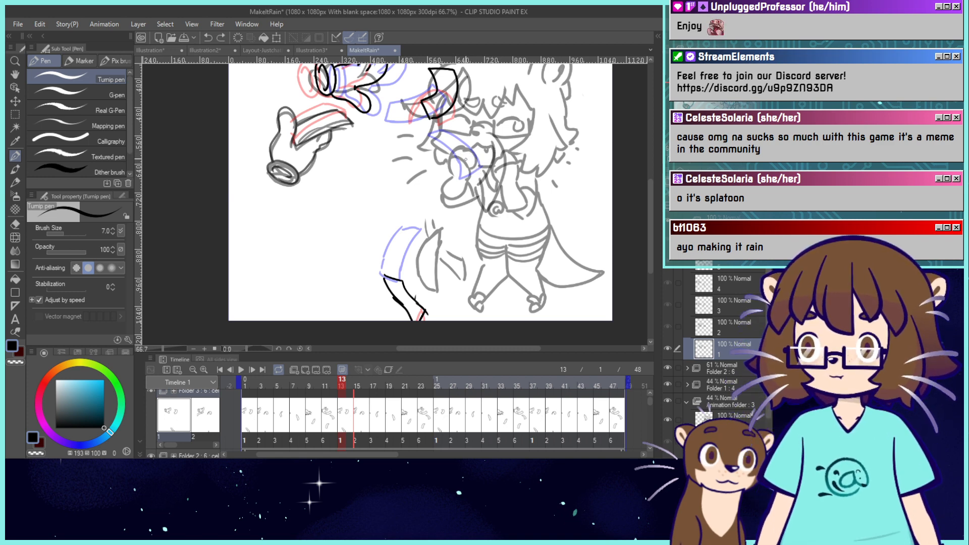
drag(472, 151, 477, 201)
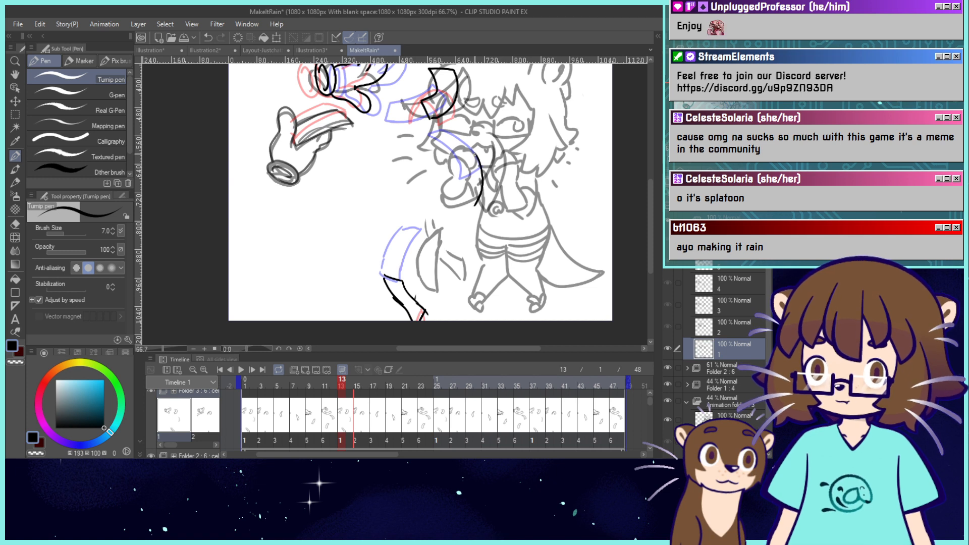
mouse_move(475, 154)
mouse_down()
mouse_move(461, 161)
mouse_move(455, 196)
mouse_up()
key(ctrl+z)
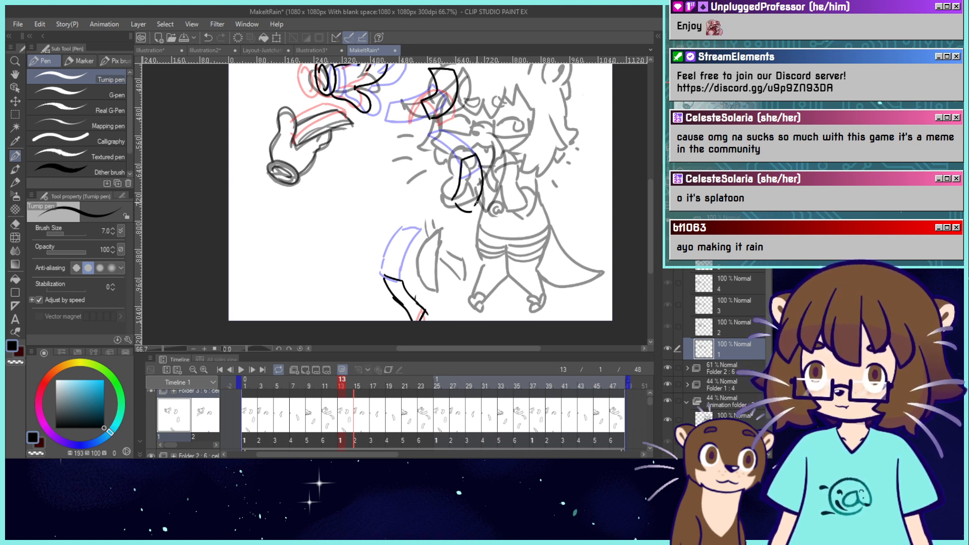
Sketch the second banknote on frame 16 as a curved strip sweeping down and outward from the character's hand, tapering beside the waist.
click(364, 430)
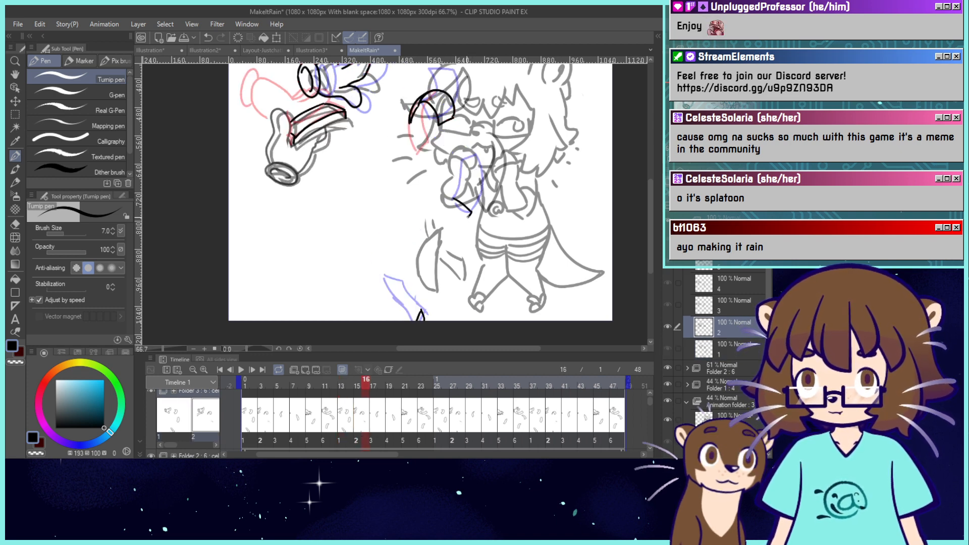
drag(470, 215, 425, 241)
drag(454, 200, 418, 229)
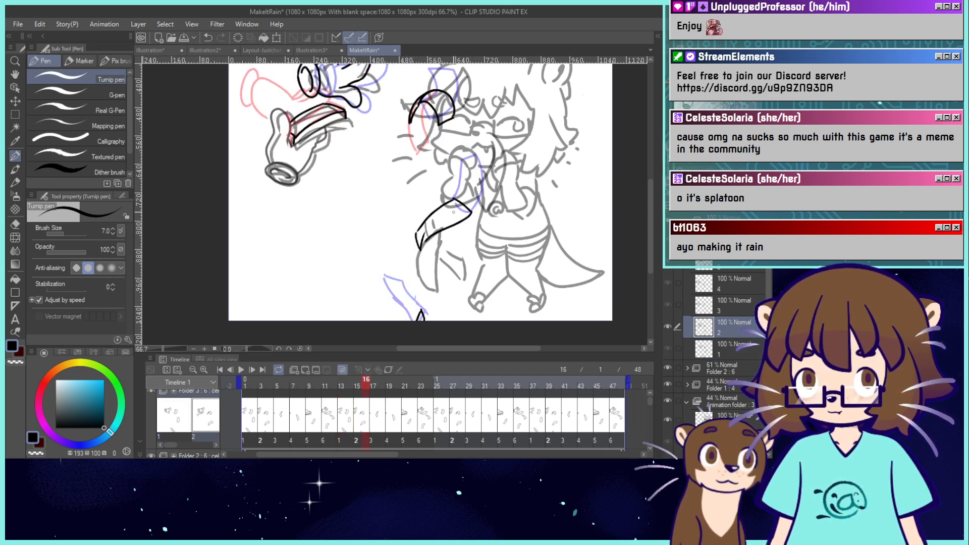
Sketch the second banknote on frame 18 as a narrow crescent-shaped strip hanging beside the character's shorts and legs.
click(382, 429)
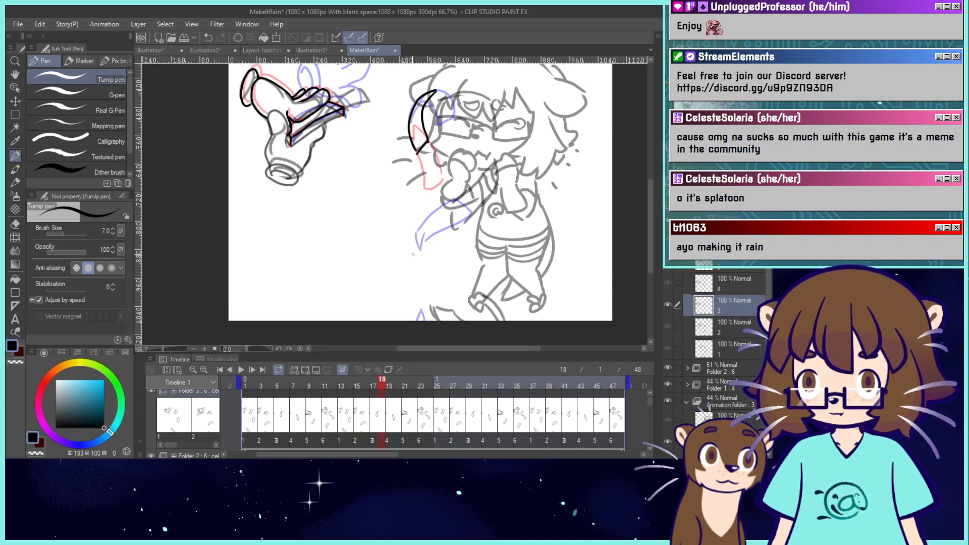
key(ctrl+z)
drag(434, 232, 413, 282)
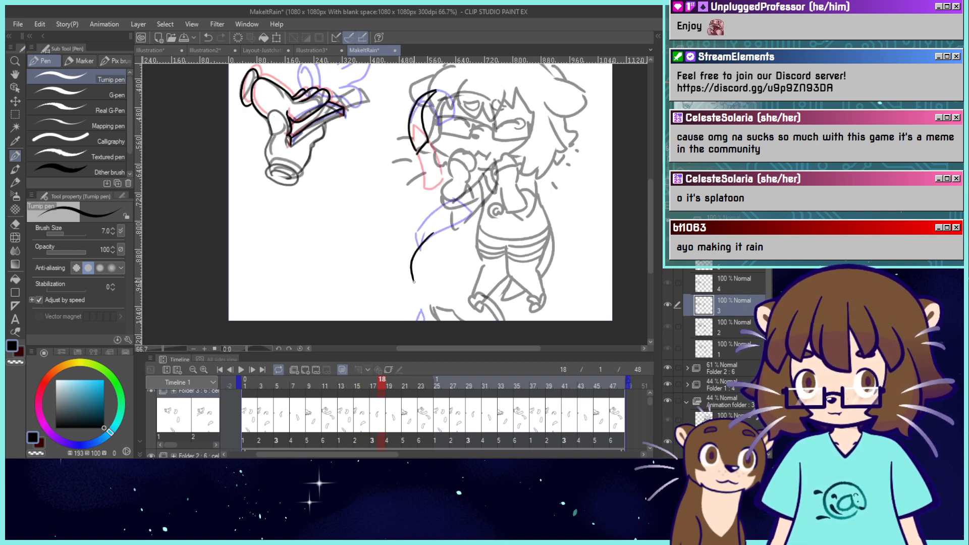
key(ctrl+z)
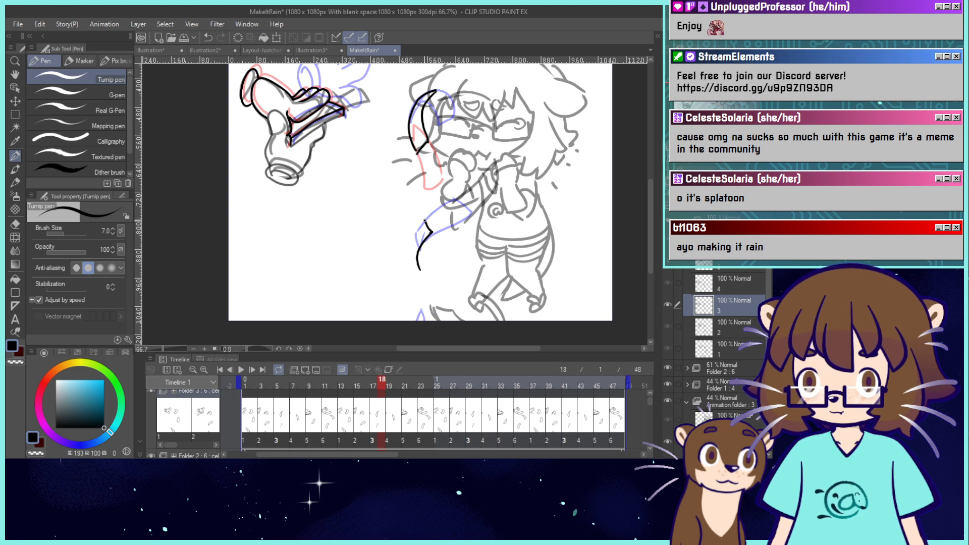
mouse_move(424, 218)
mouse_down()
mouse_move(409, 235)
mouse_move(414, 276)
mouse_up()
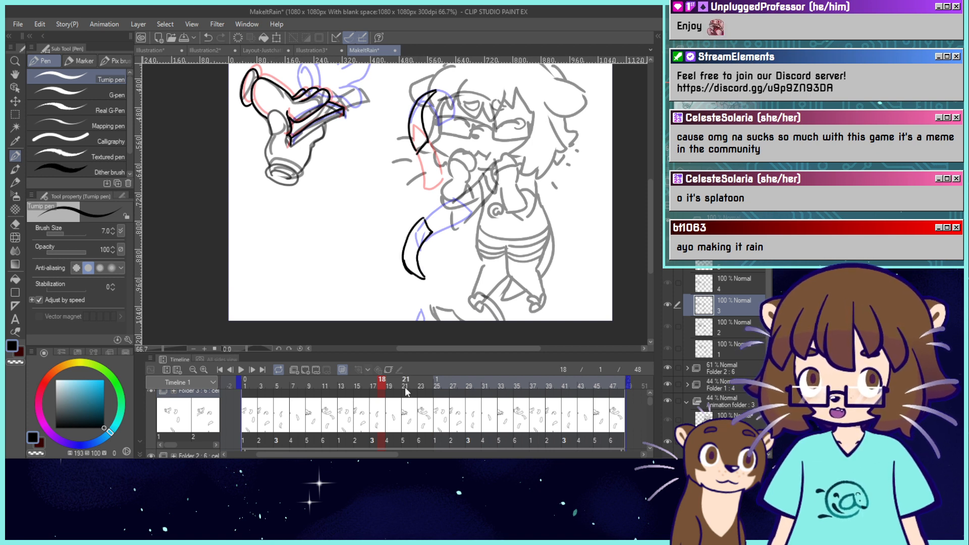
Sketch the second banknote on frame 19 as a near-horizontal curved strip beside the legs, and on frame 21 as an arched strip across the feet.
click(392, 432)
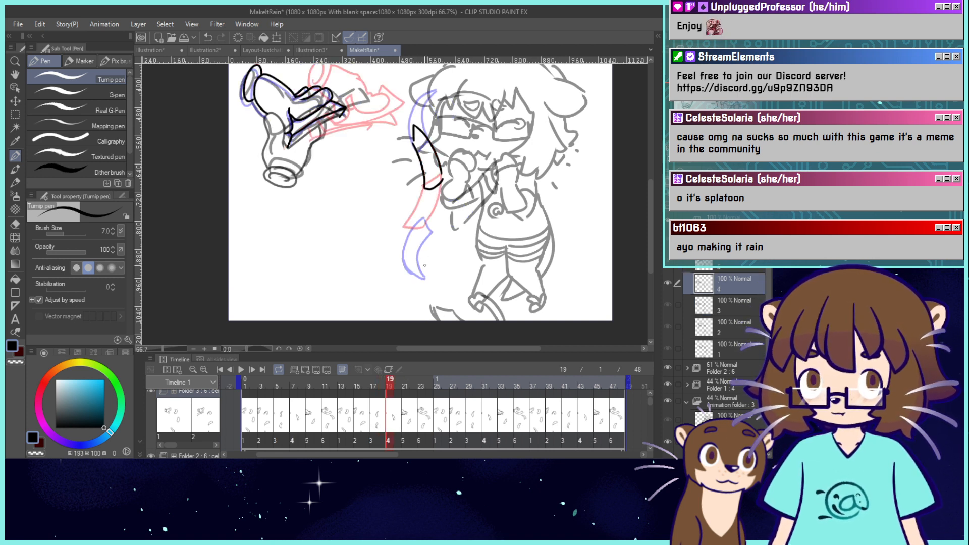
drag(422, 264, 456, 278)
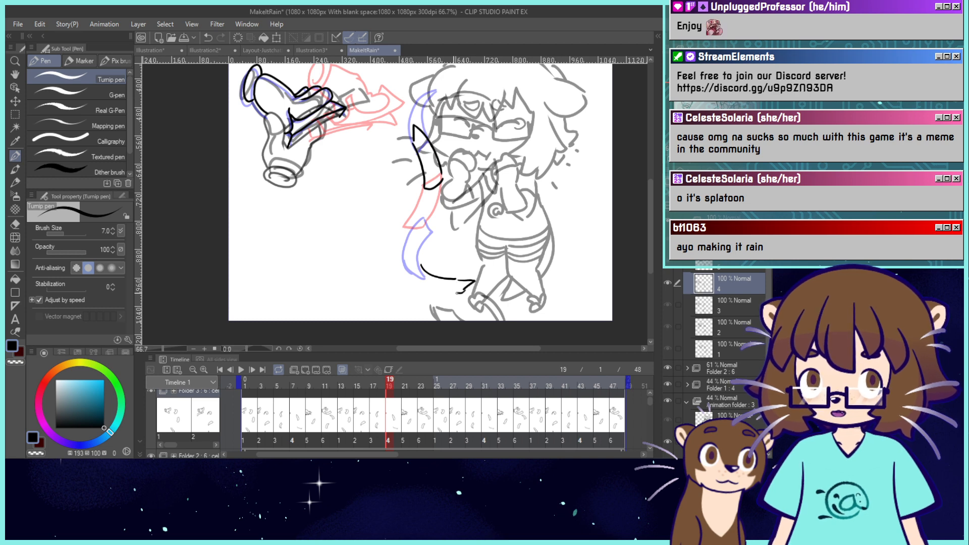
click(407, 434)
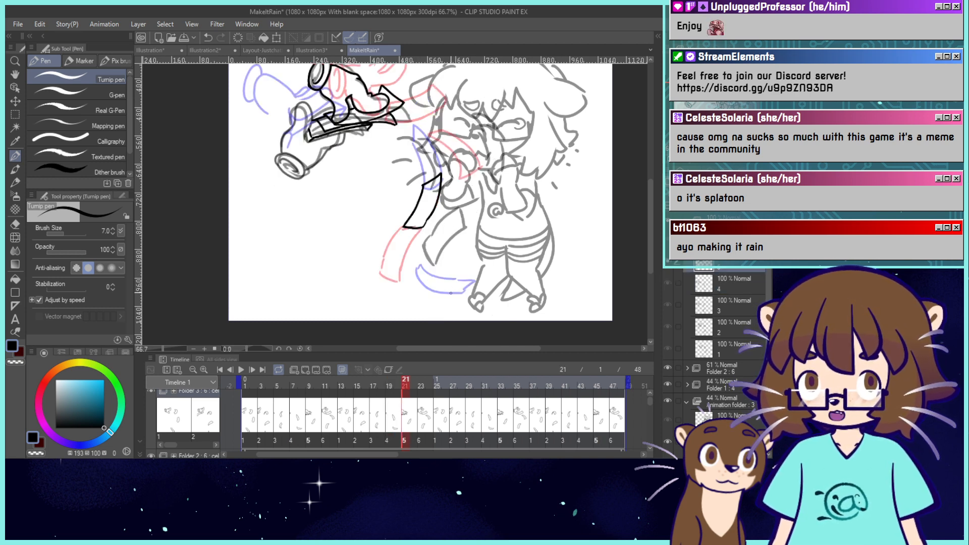
drag(457, 298, 517, 301)
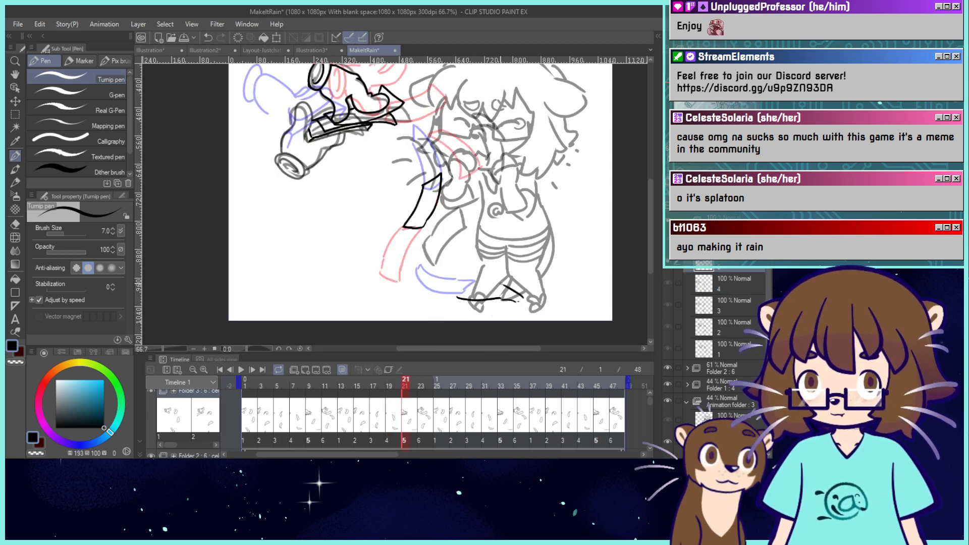
click(422, 424)
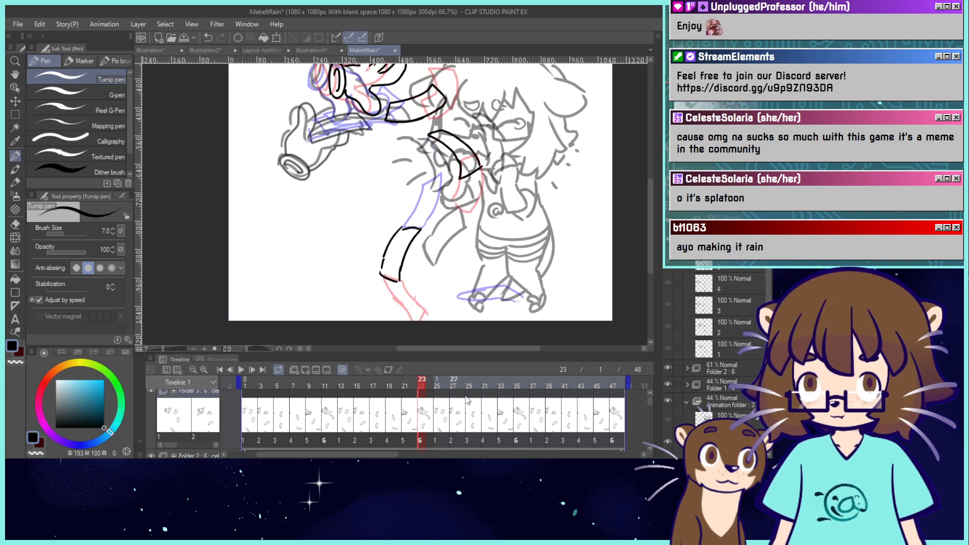
click(409, 419)
key(ctrl+z)
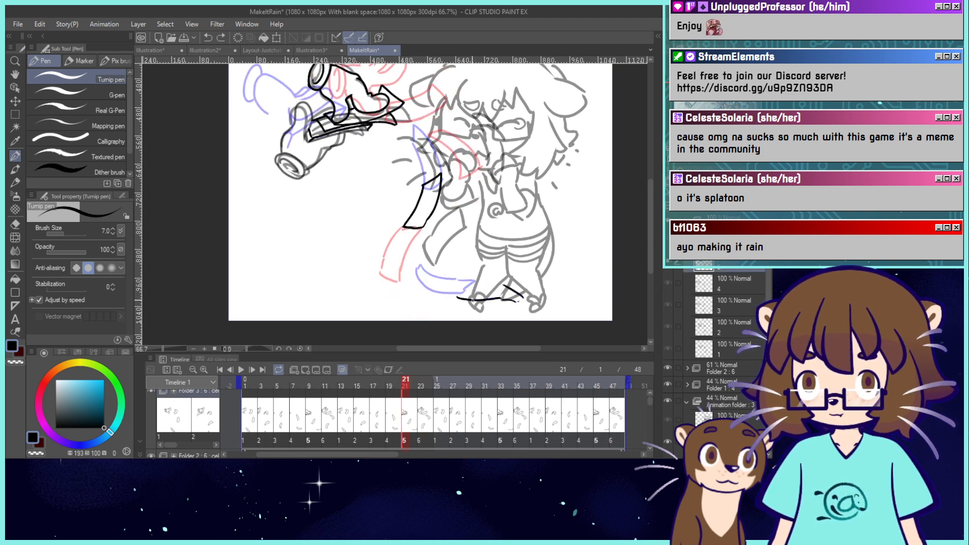
key(ctrl+z)
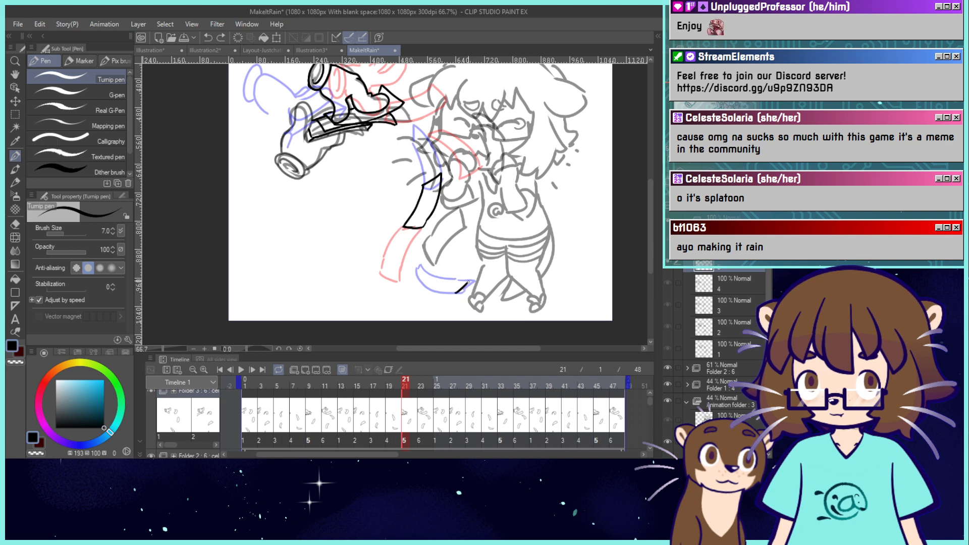
mouse_move(468, 283)
mouse_down()
mouse_move(512, 301)
mouse_move(507, 309)
mouse_move(458, 292)
mouse_up()
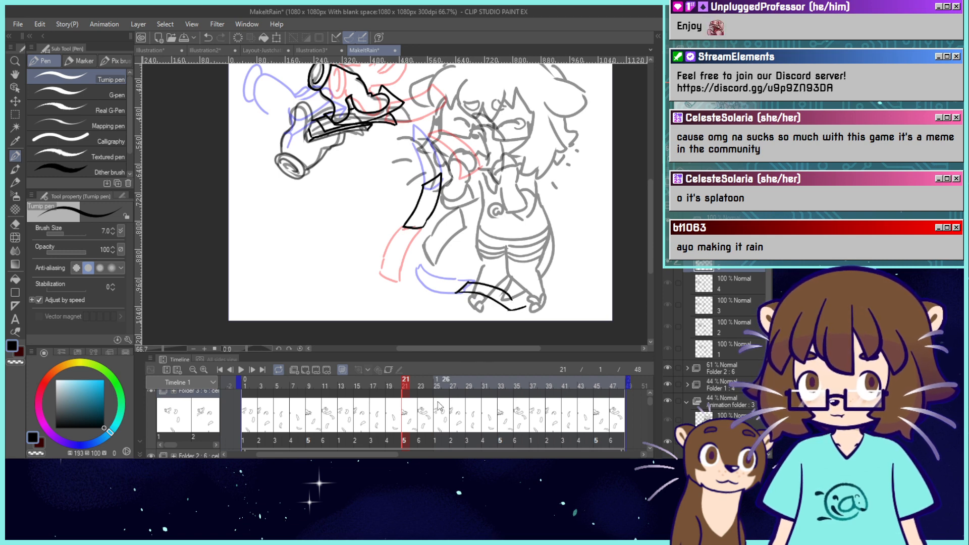
Sketch the second banknote crossing the canvas's lower edge by the character's foot on frame 23, and only its small tip on frame 25.
click(426, 422)
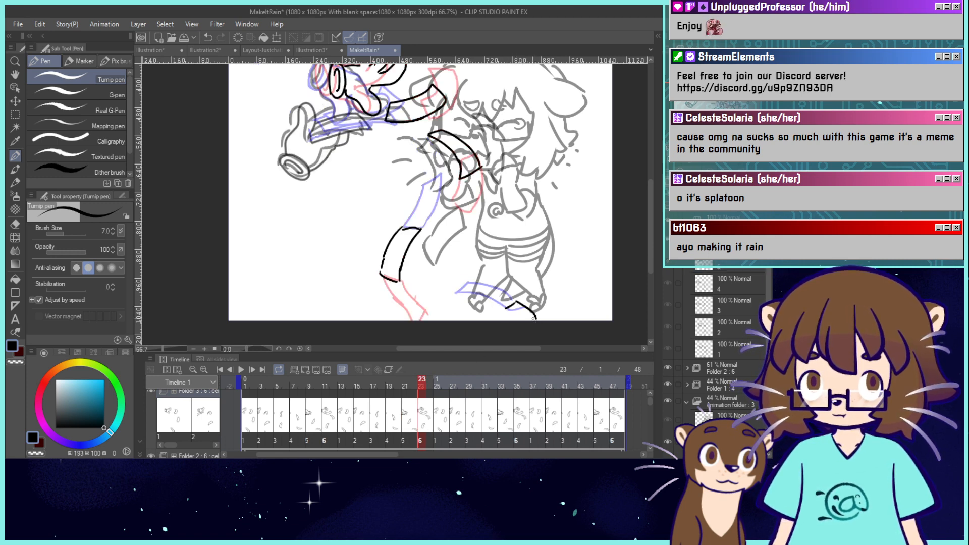
key(ctrl+z)
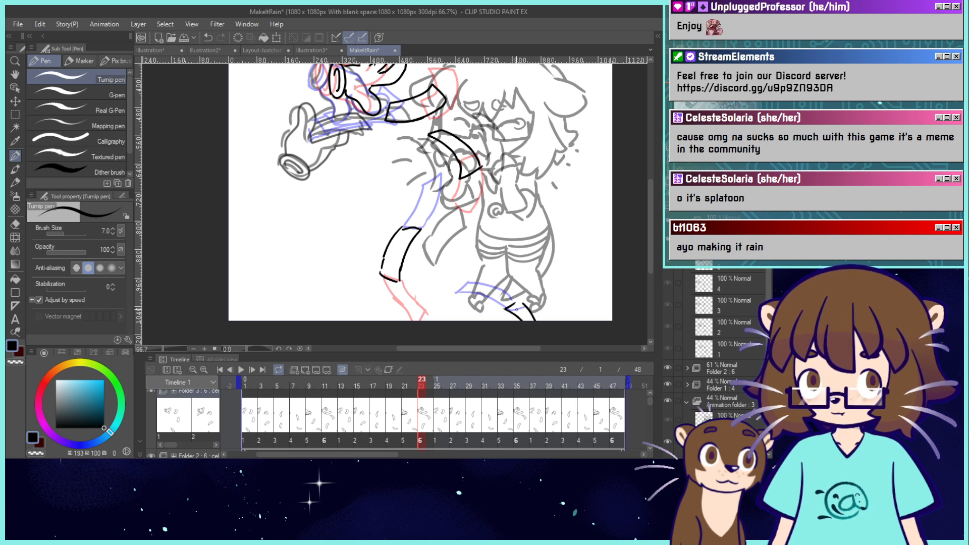
click(439, 426)
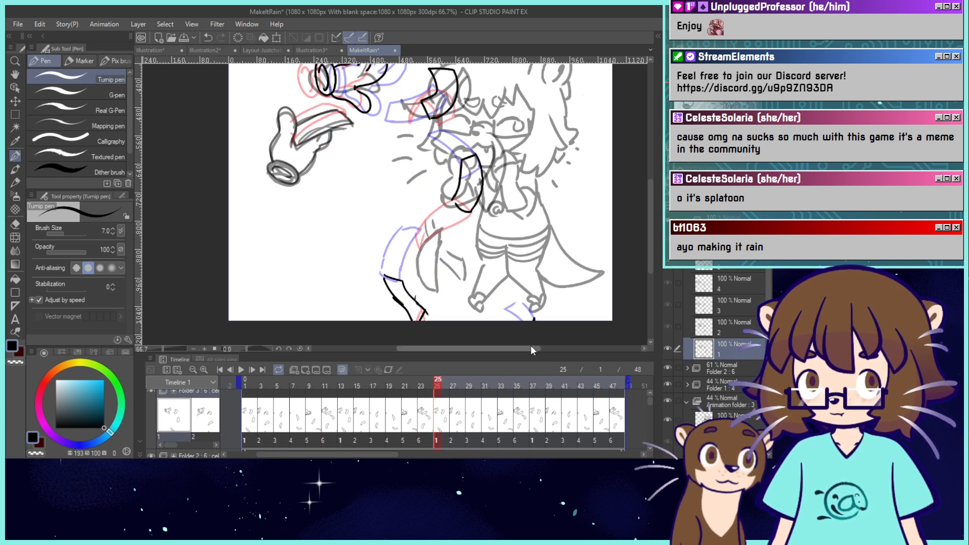
Review the banknotes' fall in playback with and without Folder 1 : 4 visible, and restore that folder's visibility.
key(ctrl+0)
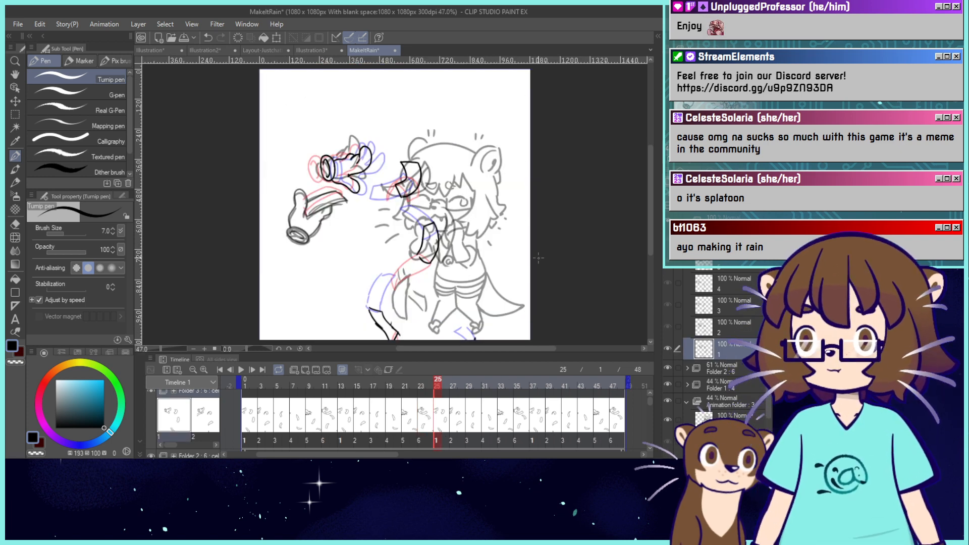
click(242, 370)
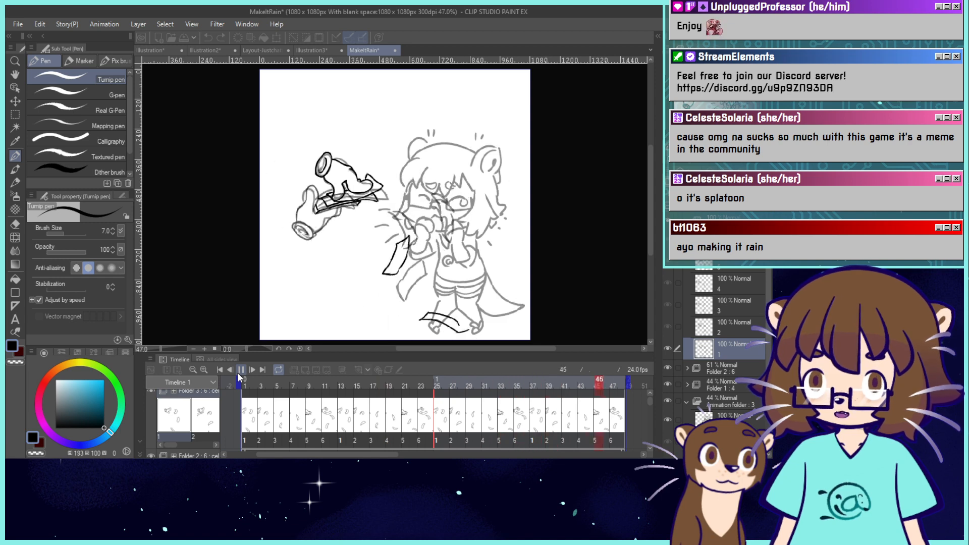
click(665, 368)
click(666, 385)
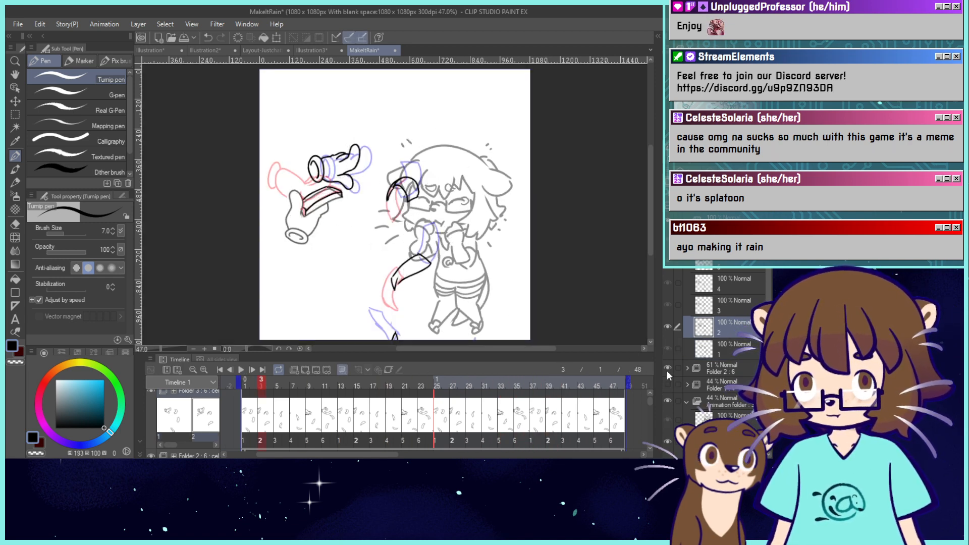
click(242, 370)
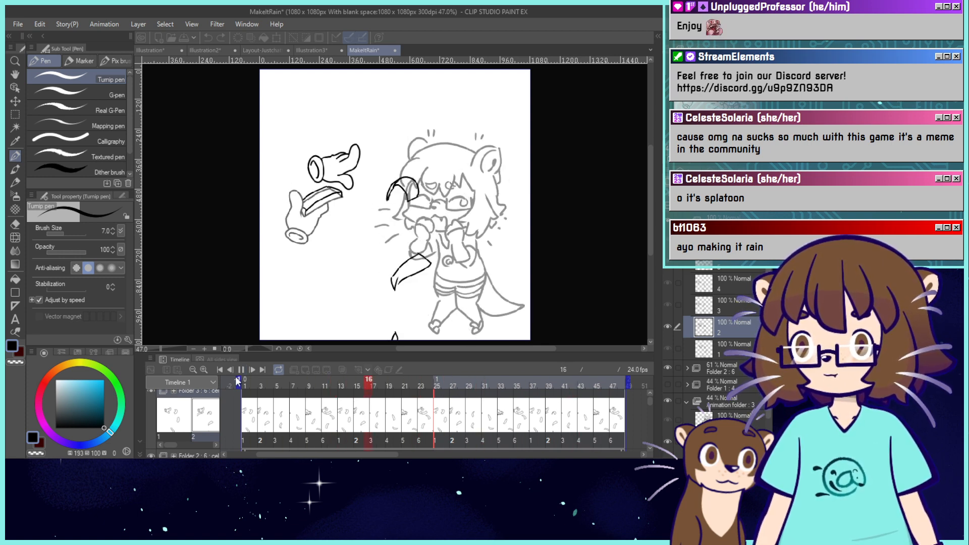
click(242, 370)
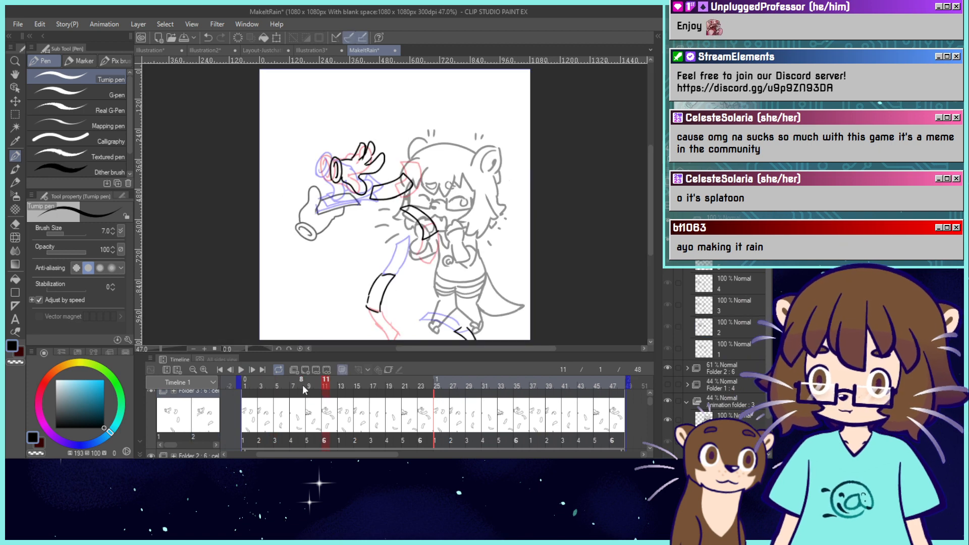
mouse_move(306, 385)
mouse_down()
mouse_move(254, 387)
mouse_move(374, 398)
mouse_move(468, 385)
mouse_move(534, 388)
mouse_move(296, 426)
mouse_move(343, 423)
mouse_up()
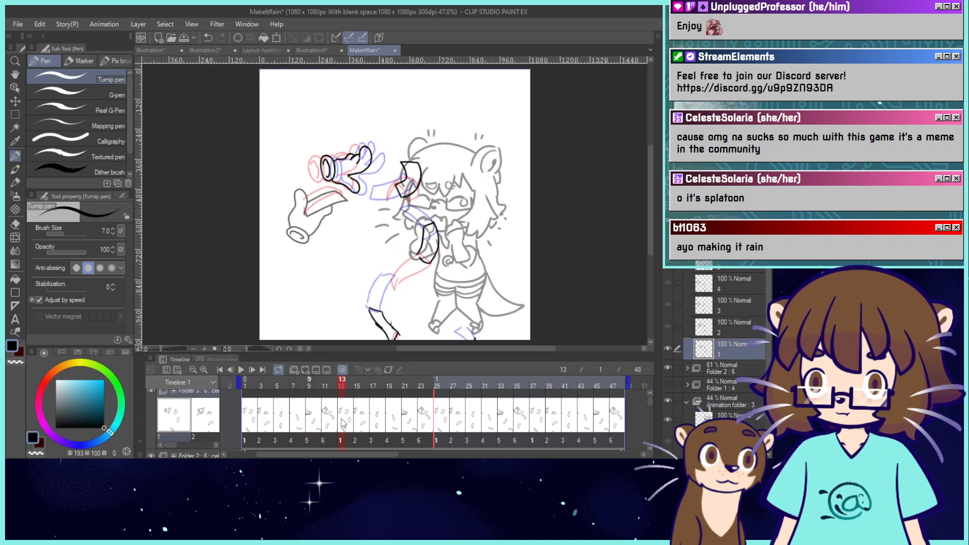
click(667, 384)
Sketch a third banknote on frame 11 as a shallow, nearly horizontal four-sided strip leaving the stack beneath the open hand.
scroll(393, 166, up, 1)
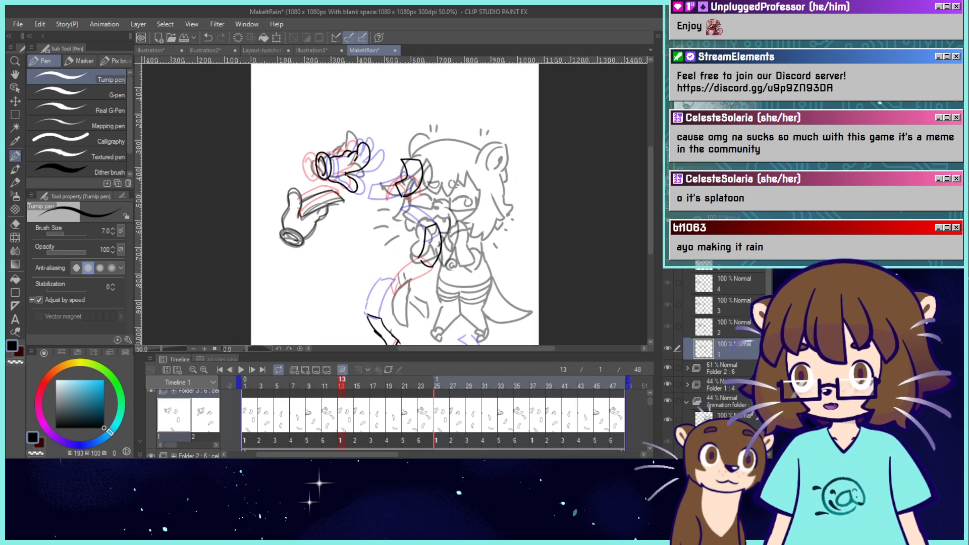
click(333, 381)
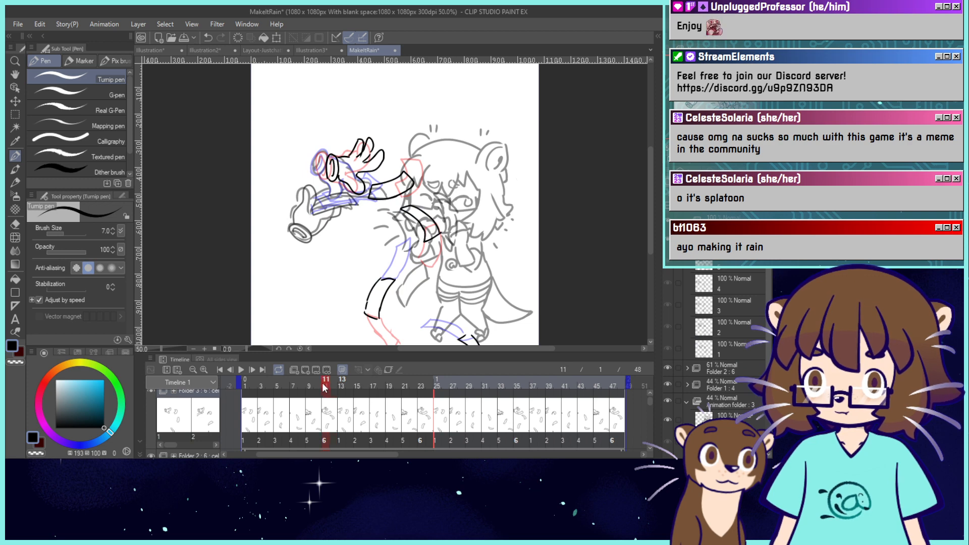
click(313, 382)
click(323, 384)
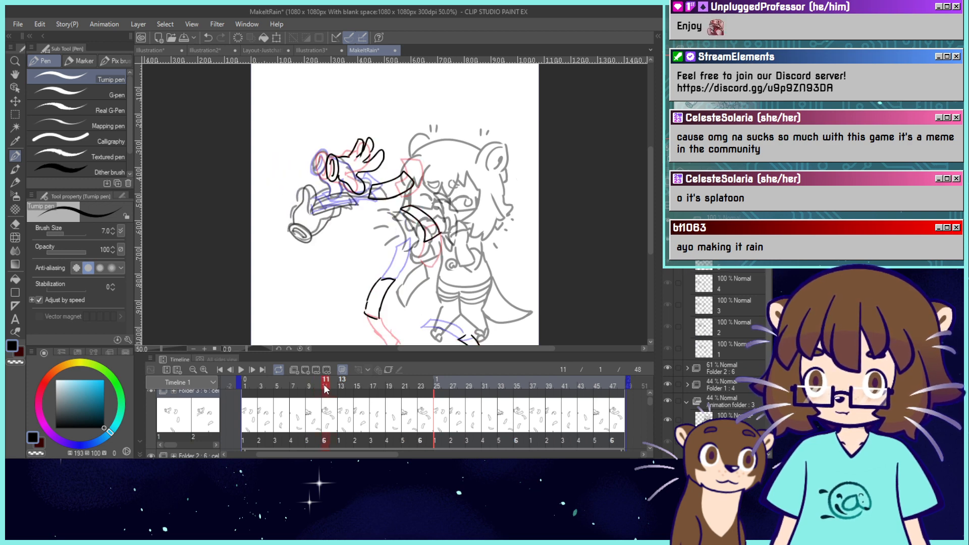
click(318, 384)
click(323, 384)
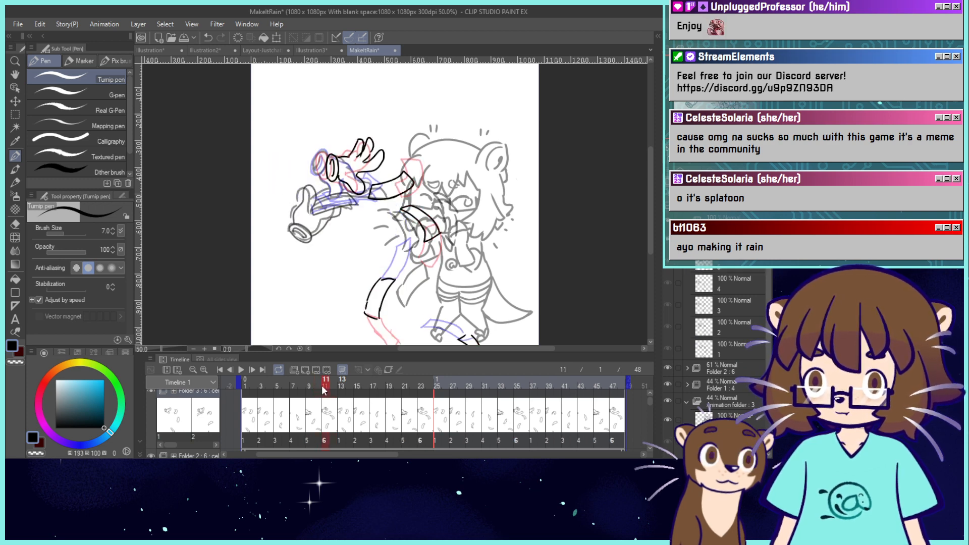
key(ctrl+plus)
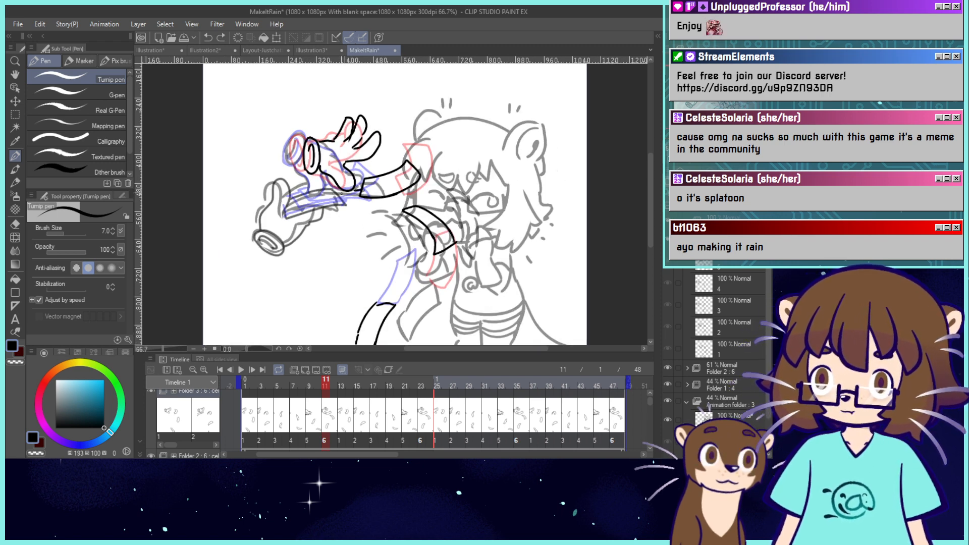
drag(329, 213, 390, 216)
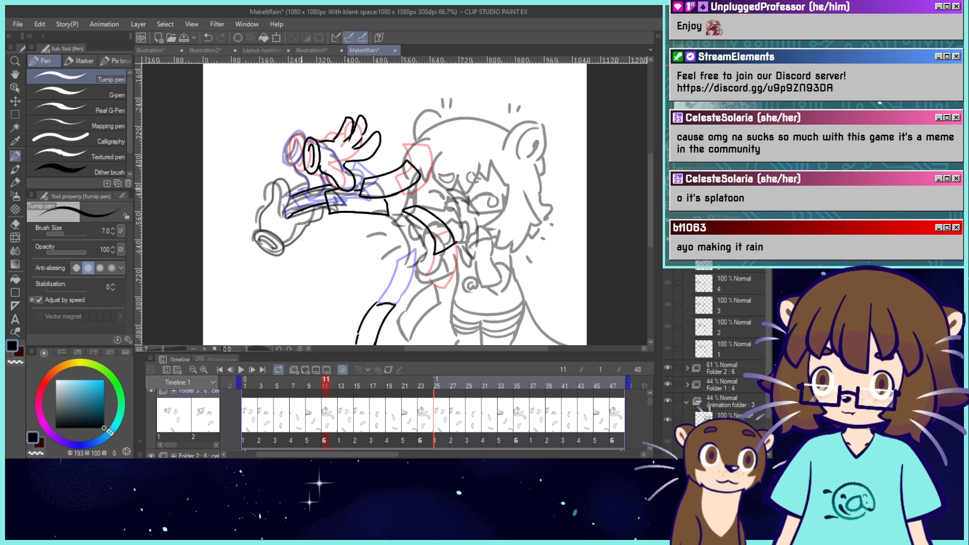
Complete the stack's edges on frame 11, and sketch the third banknote on frame 14 as a downward-curving strip with a cleaned-up lower tip.
drag(291, 197, 336, 183)
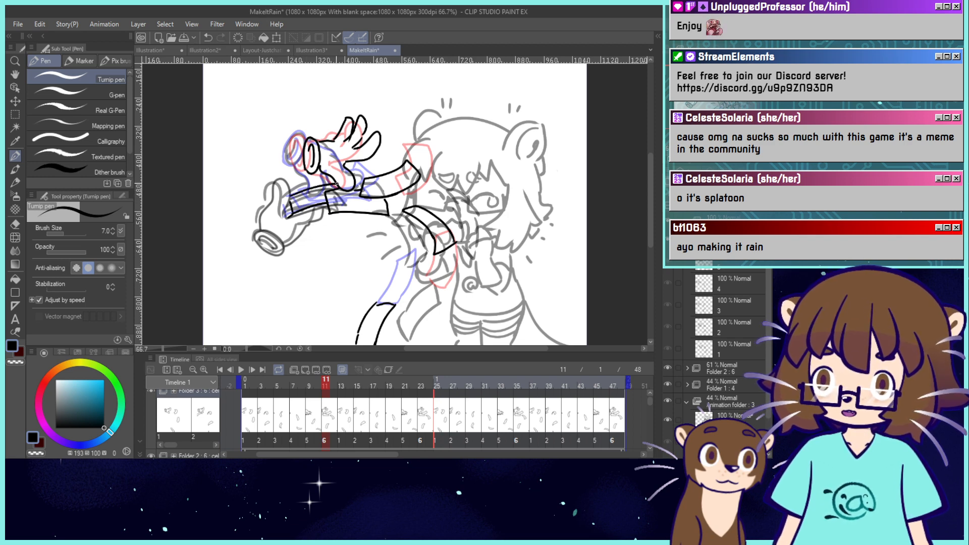
drag(341, 384, 346, 386)
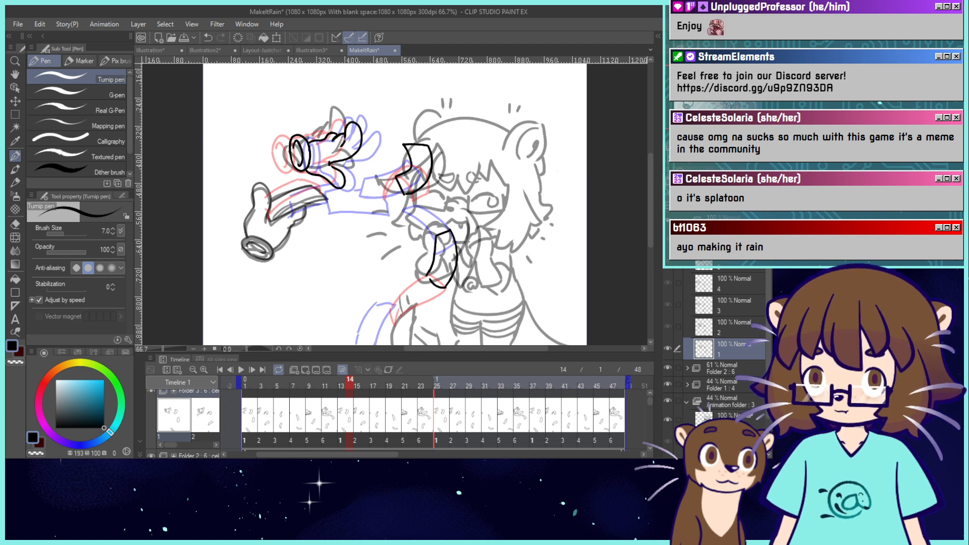
mouse_move(521, 250)
mouse_down()
mouse_move(514, 191)
mouse_move(500, 186)
mouse_up()
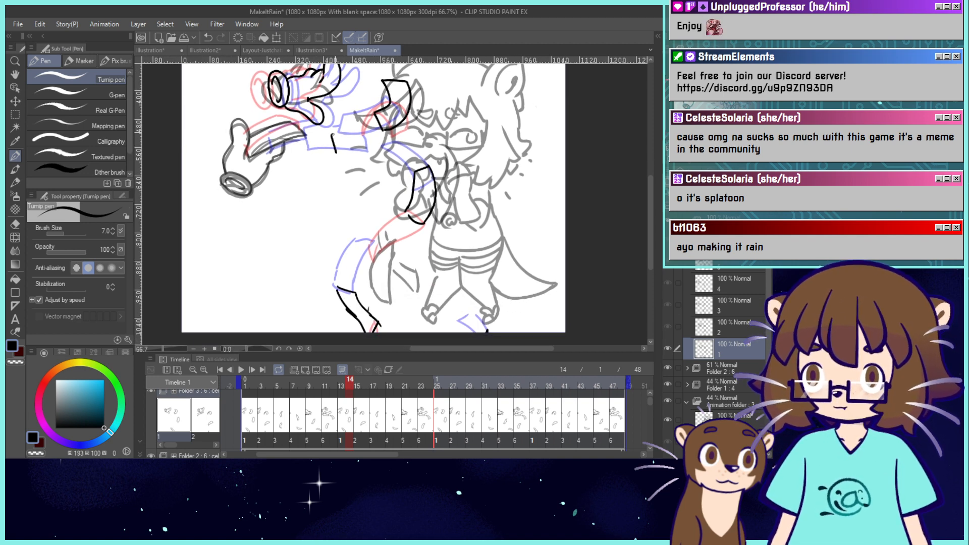
key(ctrl+z)
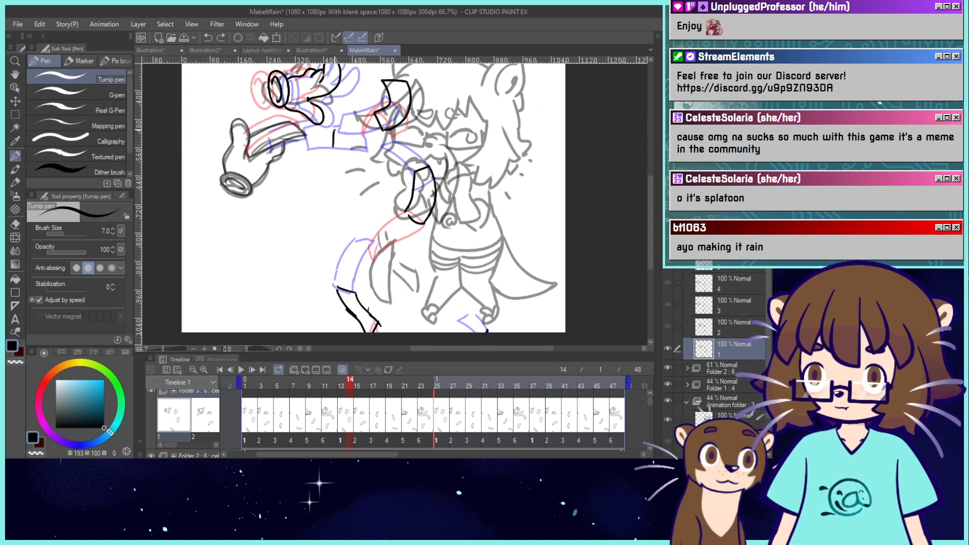
mouse_move(333, 130)
mouse_down()
mouse_move(371, 144)
mouse_move(384, 169)
mouse_move(376, 178)
mouse_move(336, 147)
mouse_up()
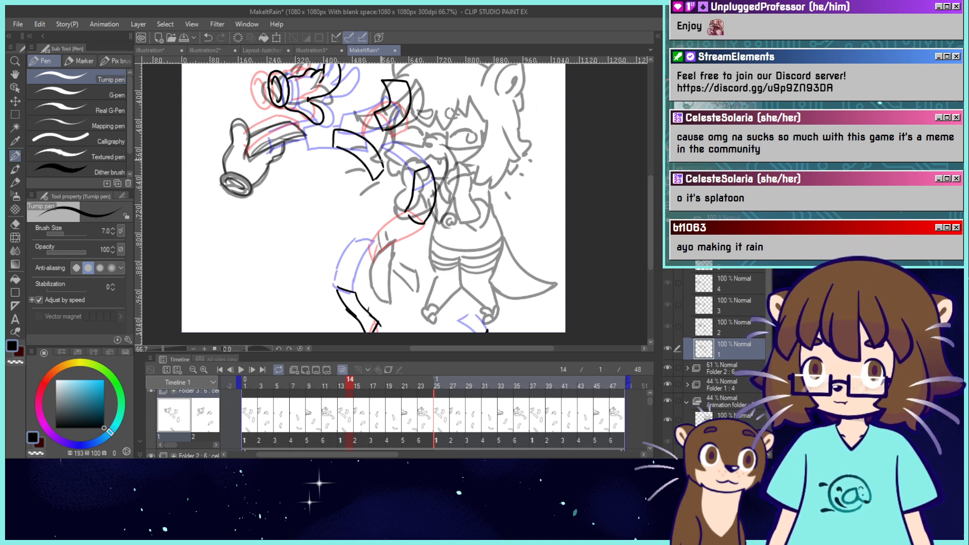
click(15, 224)
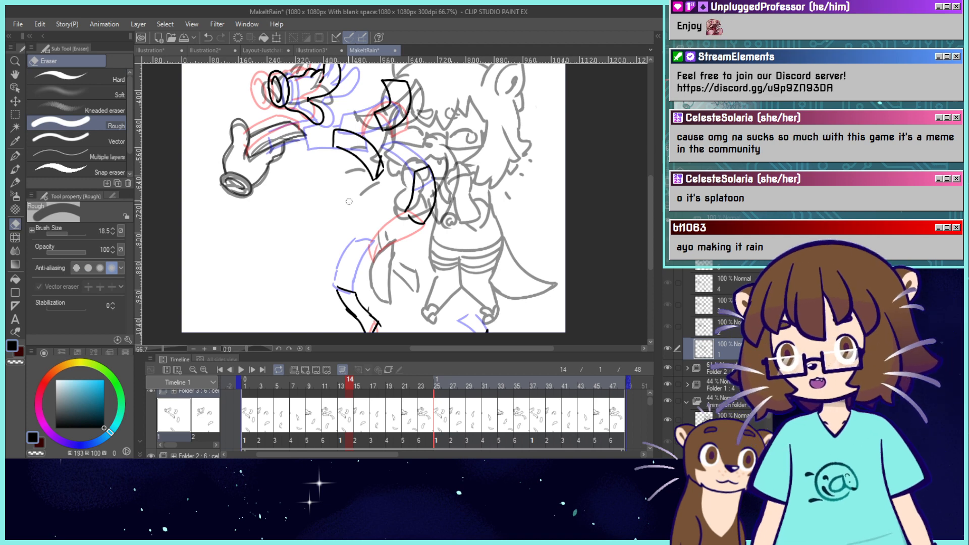
drag(383, 158, 381, 179)
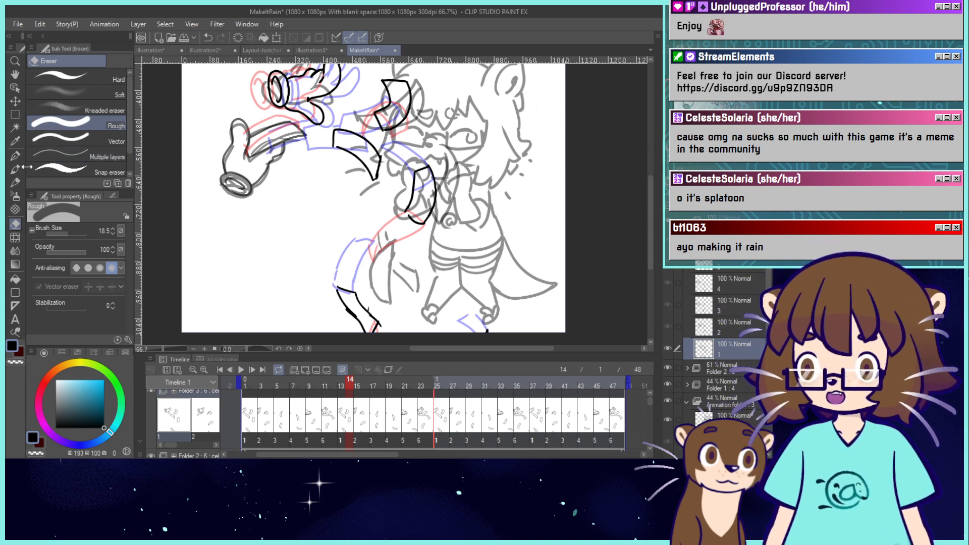
click(15, 156)
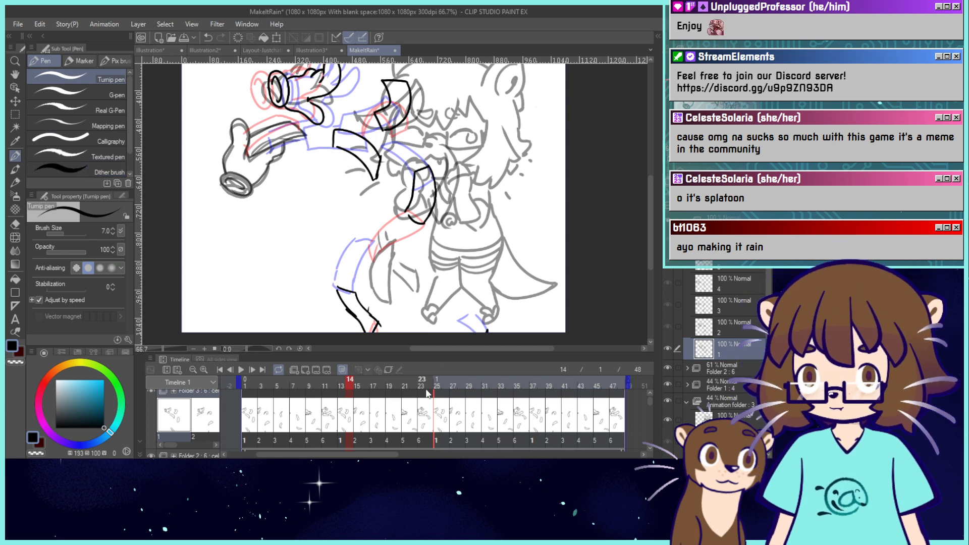
Sketch the third banknote on frame 15 as a steep narrow strip beside the arm, and on frame 17 as a strip curving away from the body.
click(362, 420)
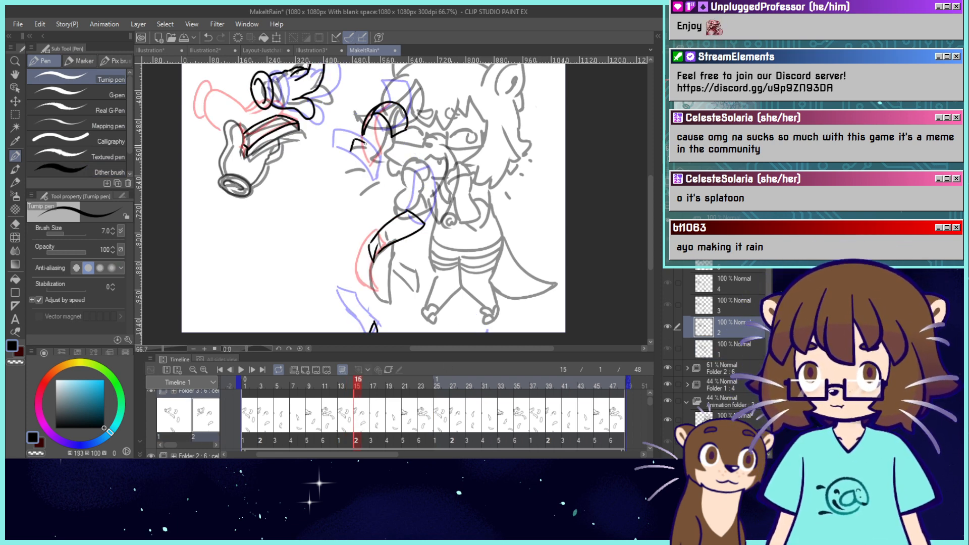
drag(365, 143, 386, 179)
key(ctrl+z)
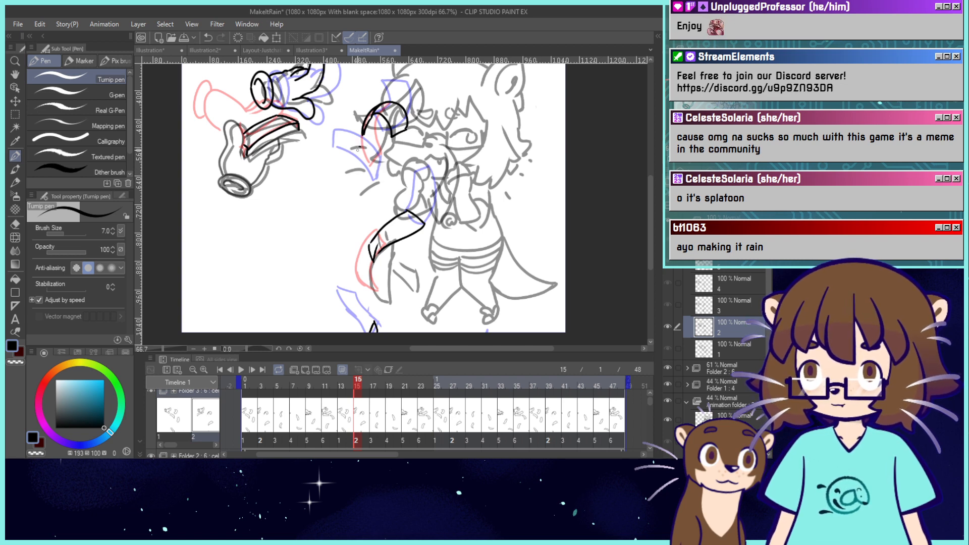
key(ctrl+z)
mouse_move(365, 143)
mouse_down()
mouse_move(387, 177)
mouse_move(387, 201)
mouse_move(364, 170)
mouse_up()
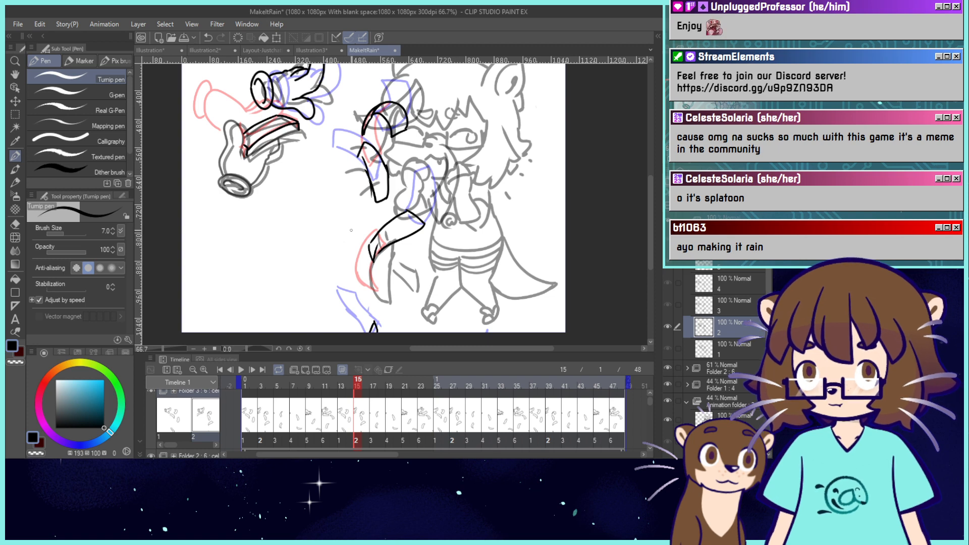
click(376, 433)
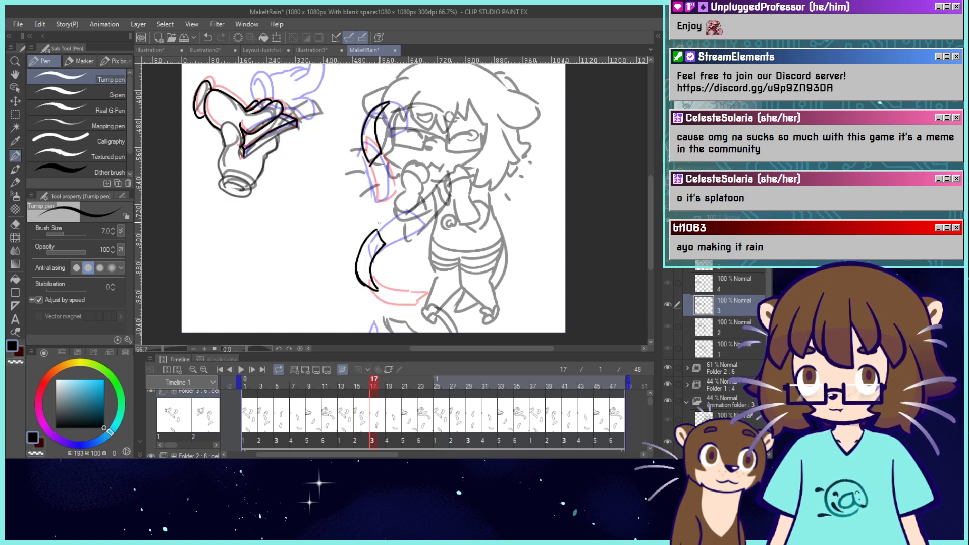
drag(388, 183, 373, 217)
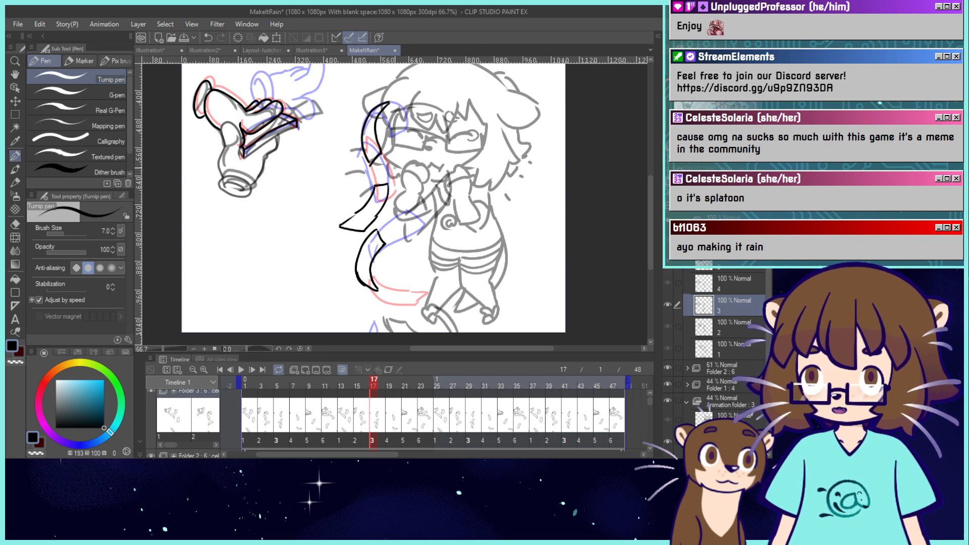
Sketch the third banknote drifting farther from the character, as a shallow slanted strip on frame 19 and a steeper curved strip on frame 21.
click(391, 432)
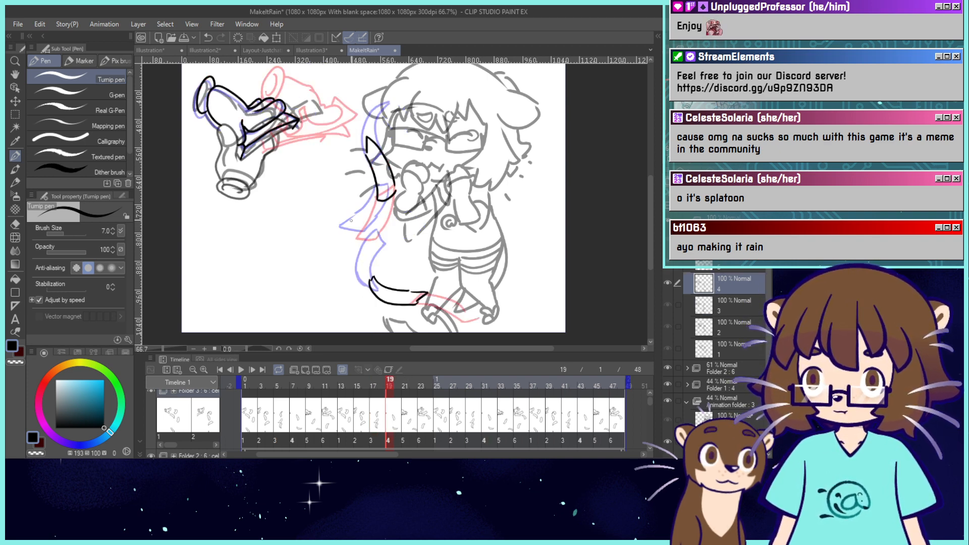
drag(352, 220, 315, 258)
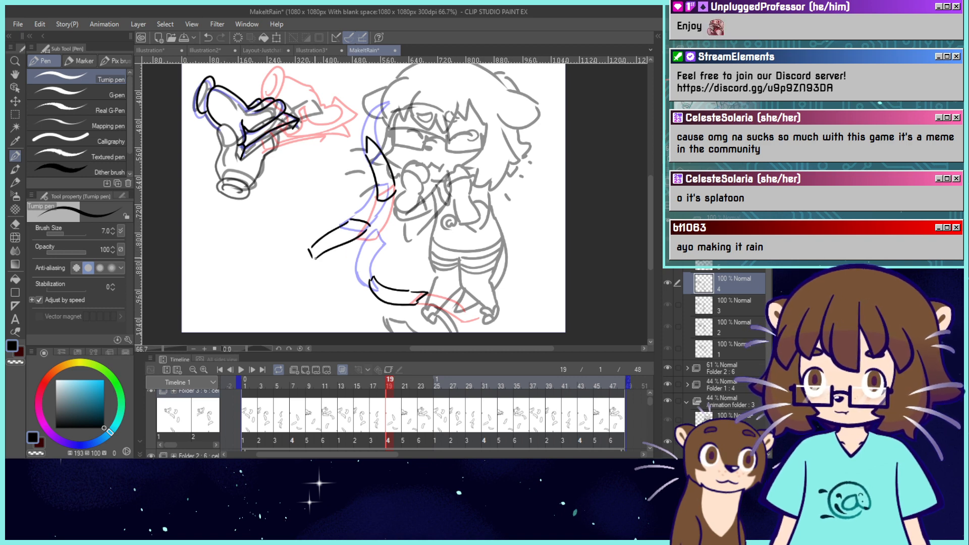
click(405, 437)
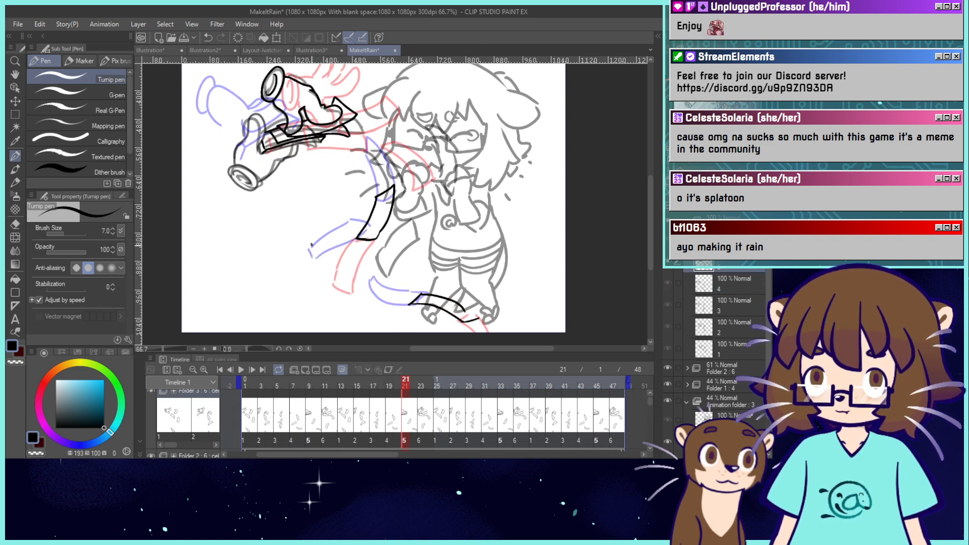
key(ctrl+z)
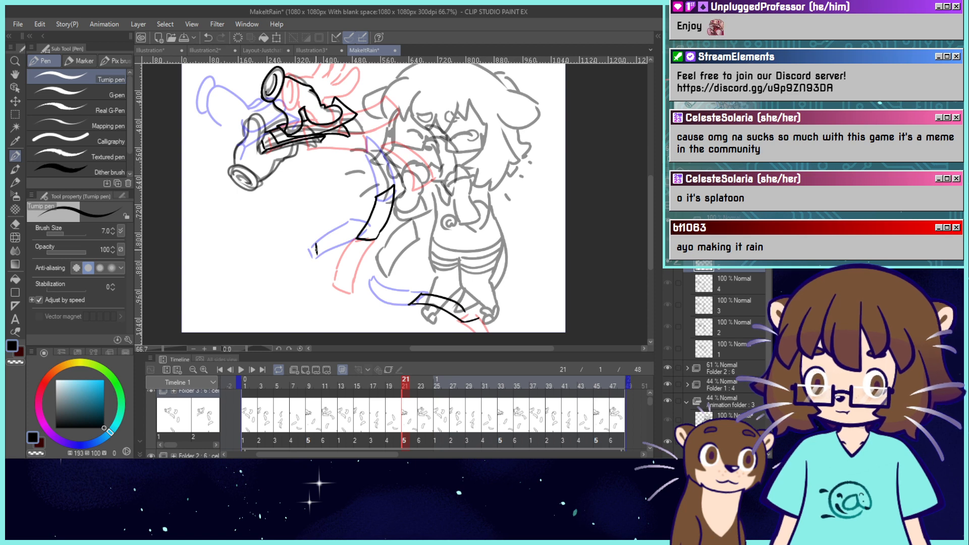
drag(316, 244, 279, 284)
mouse_move(317, 253)
mouse_down()
mouse_move(277, 285)
mouse_move(305, 268)
mouse_move(291, 292)
mouse_up()
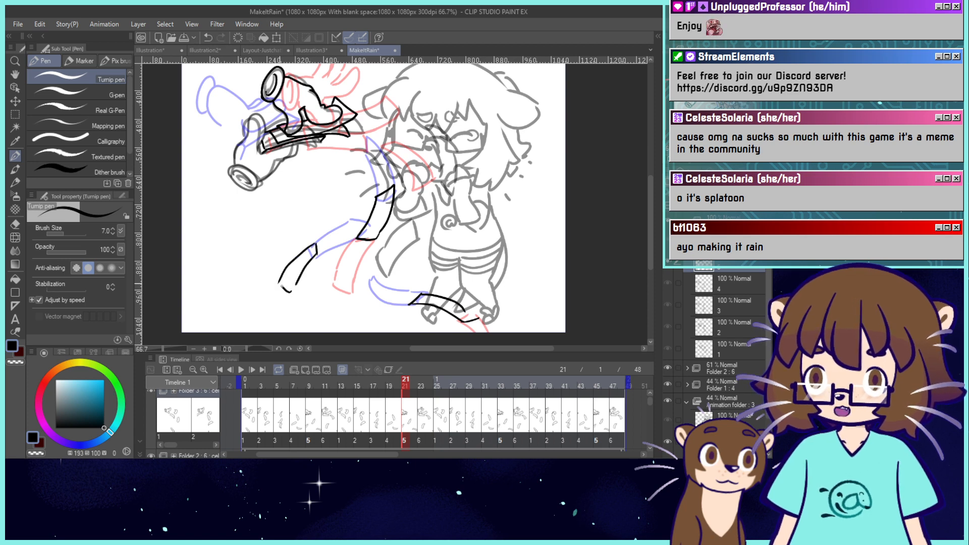
Sketch the third banknote as a steep strip nearing the canvas's lower edge on frame 24, and only its small tip on frame 26.
click(428, 417)
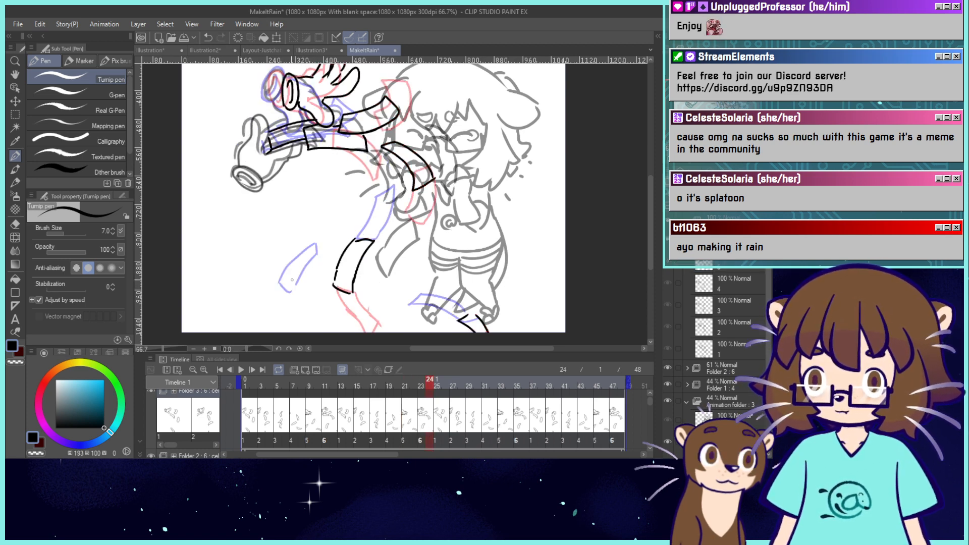
mouse_move(291, 282)
mouse_down()
mouse_move(302, 326)
mouse_move(284, 310)
mouse_up()
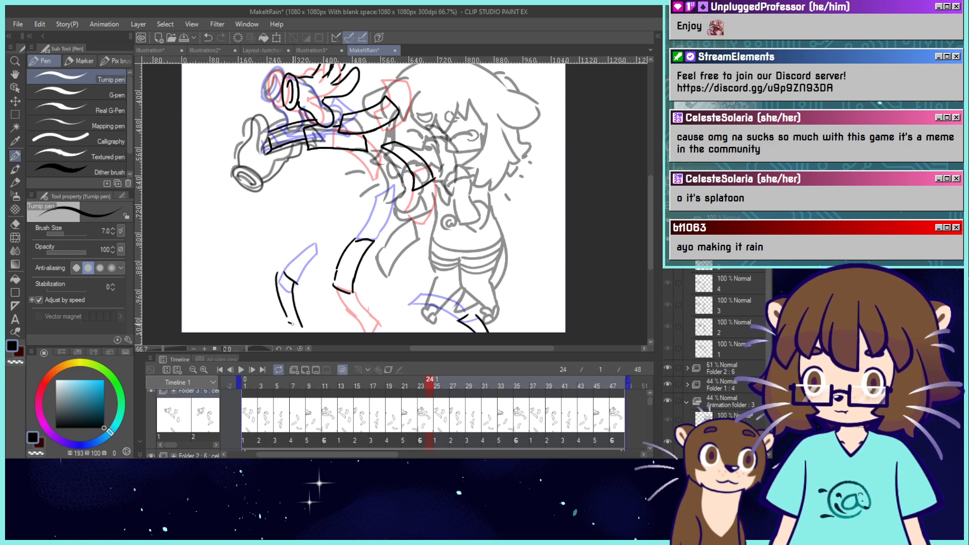
click(443, 428)
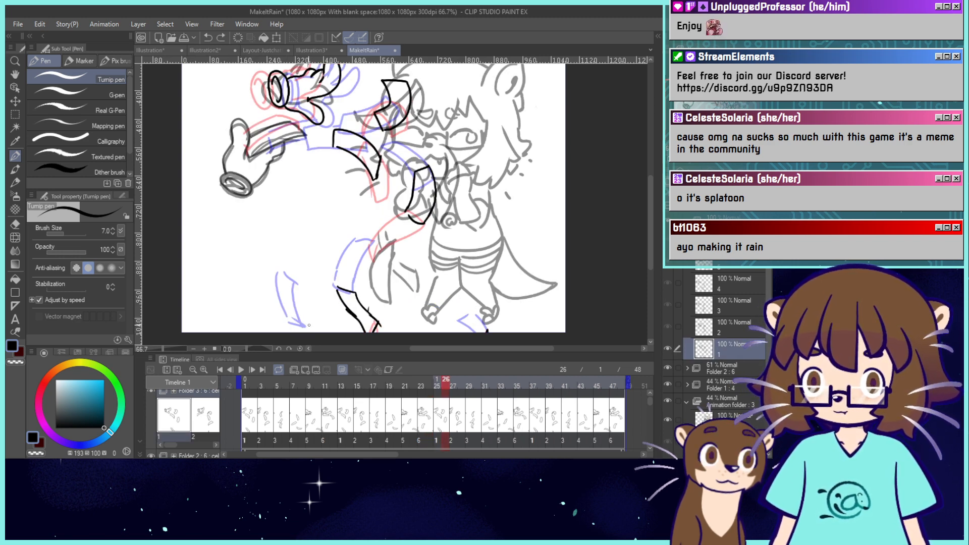
Play back the looping animation from the start to review the third banknote's fall.
scroll(479, 268, down, 1)
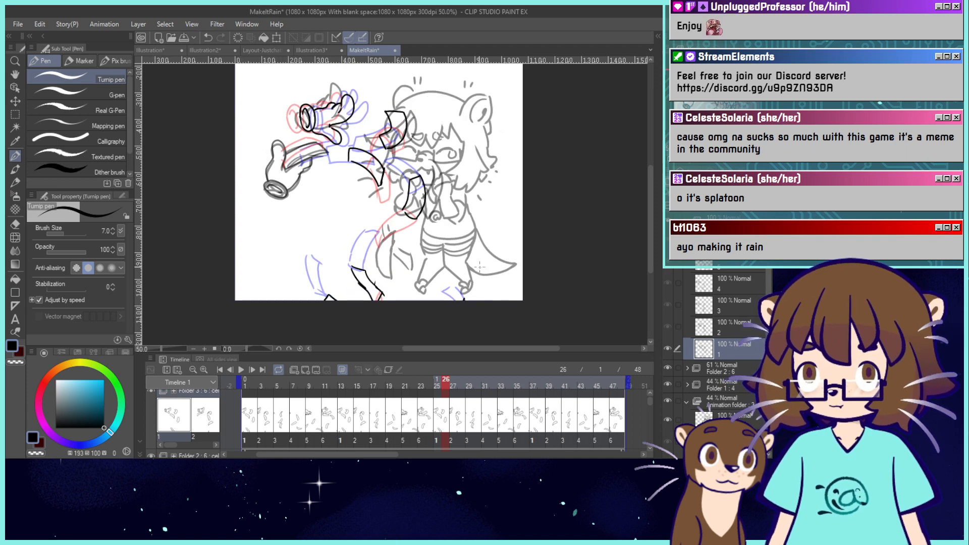
click(223, 370)
click(242, 369)
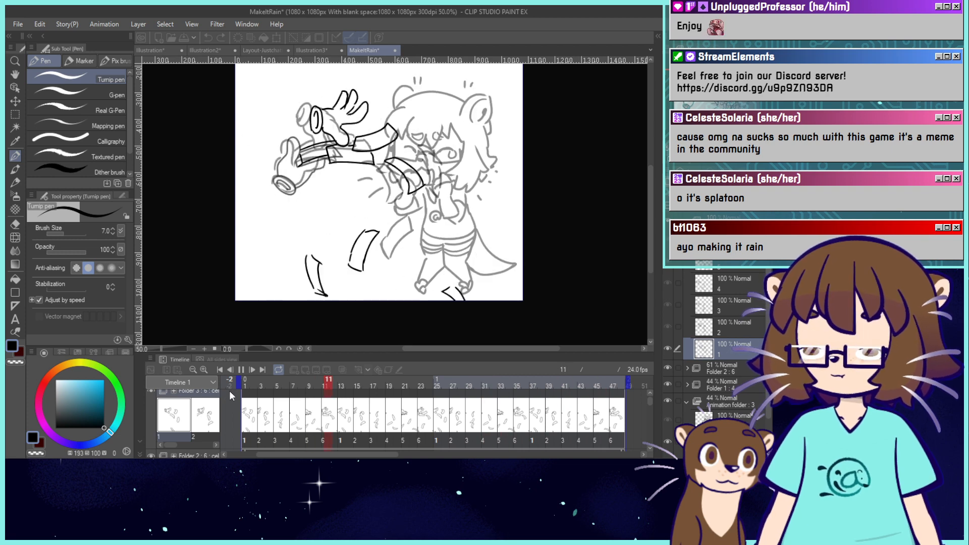
click(241, 373)
Redraw the banknote stack in the lower open hand on frame 14 as a thin slanted slab with upper and lower long edges.
mouse_move(244, 384)
mouse_down()
mouse_move(367, 382)
mouse_move(350, 383)
mouse_up()
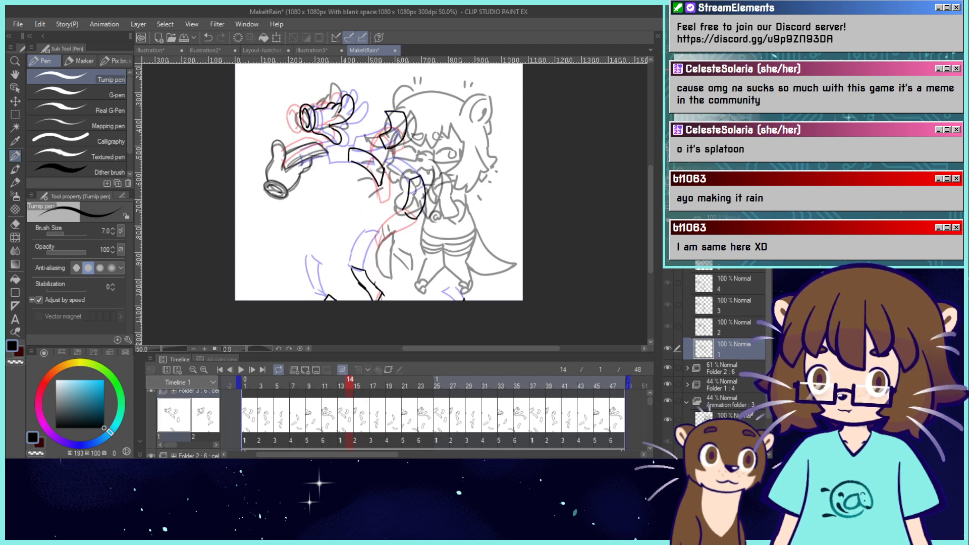
scroll(331, 146, up, 3)
drag(280, 172, 310, 205)
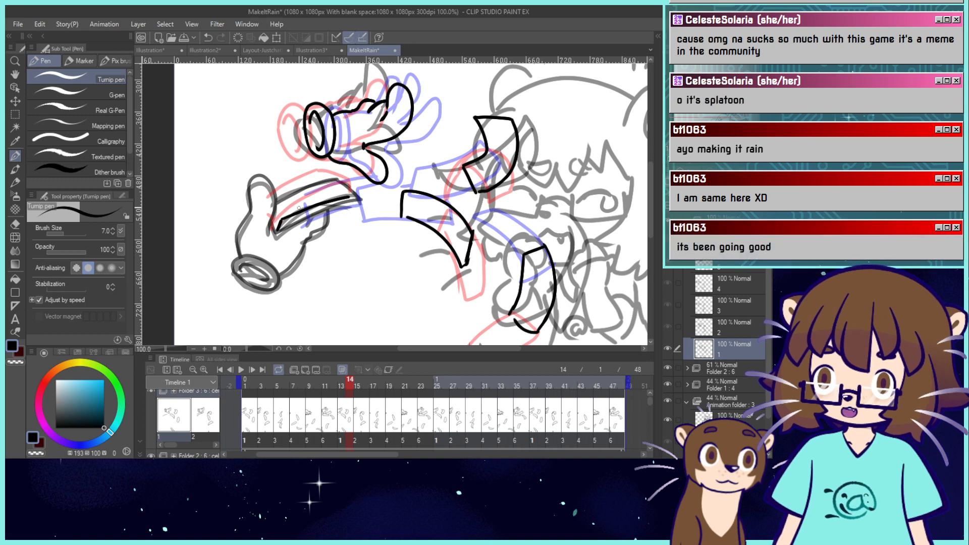
key(ctrl+z)
drag(277, 229, 363, 190)
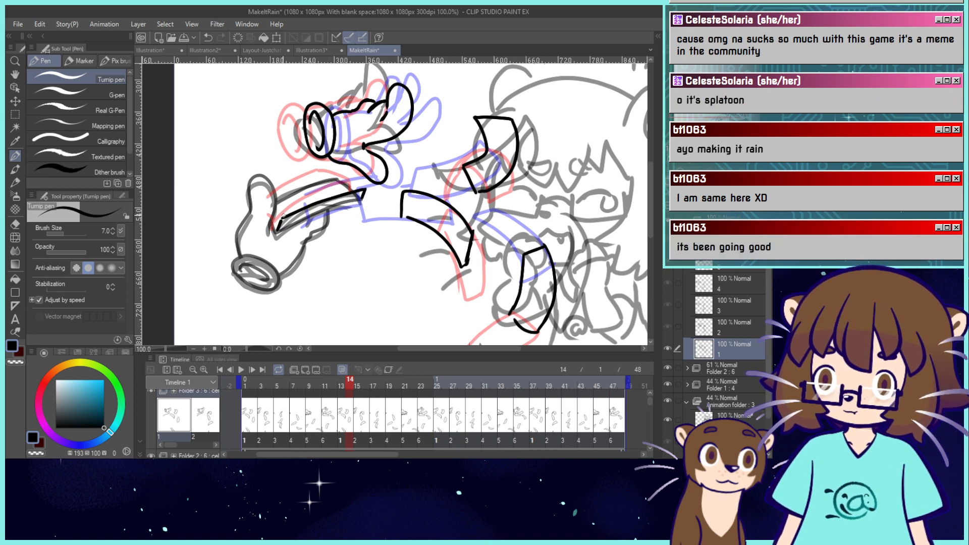
mouse_move(283, 216)
mouse_down()
mouse_move(321, 176)
mouse_move(338, 171)
mouse_move(364, 188)
mouse_up()
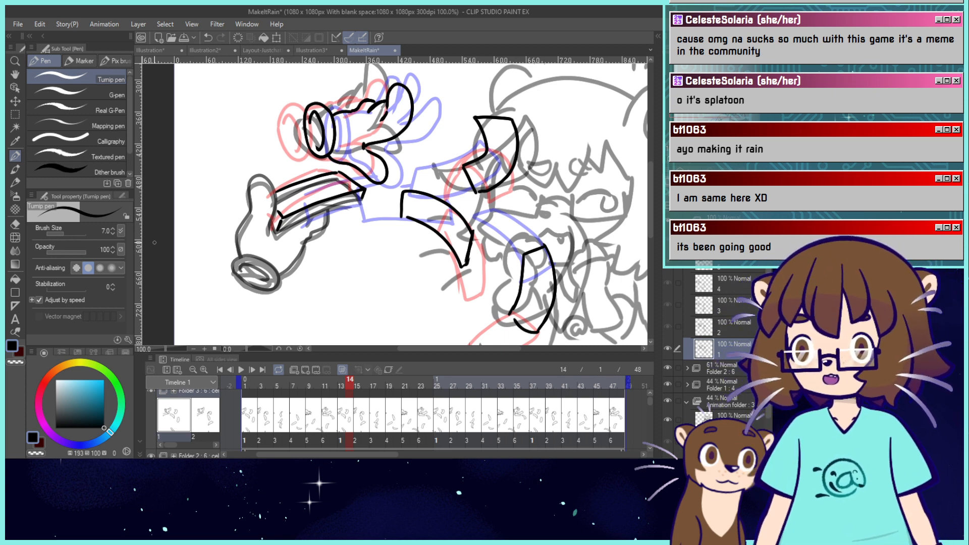
key(ctrl+minus)
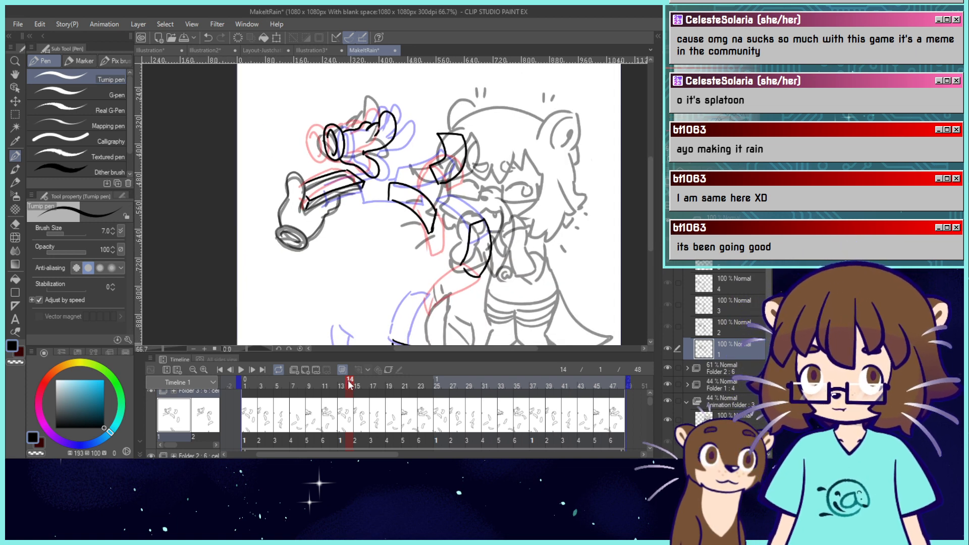
Sketch a fourth banknote on frame 11 as a wide, slightly arched four-sided strip across the character's face.
click(318, 386)
mouse_move(309, 391)
mouse_down()
mouse_move(297, 396)
mouse_move(328, 399)
mouse_up()
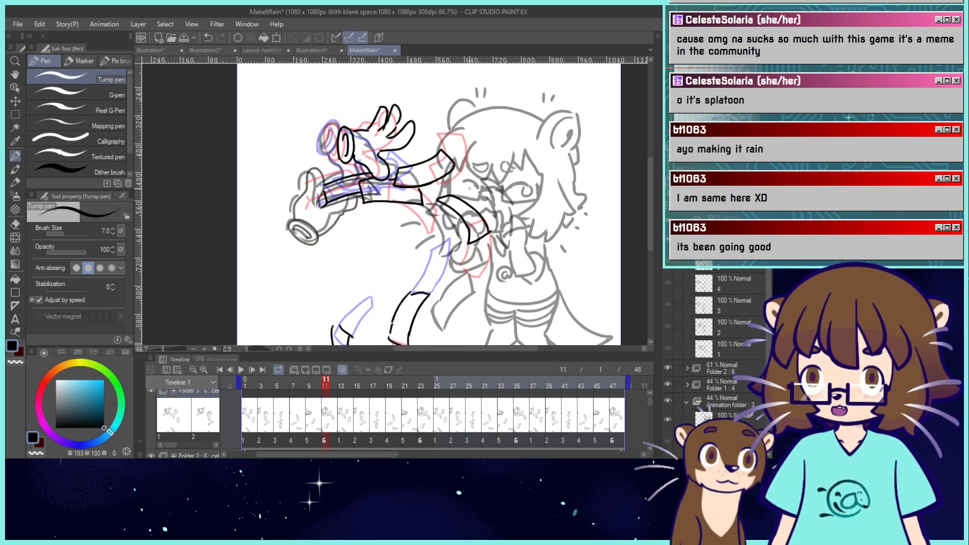
mouse_move(468, 176)
mouse_down()
mouse_move(541, 174)
mouse_move(549, 182)
mouse_move(538, 213)
mouse_move(472, 190)
mouse_up()
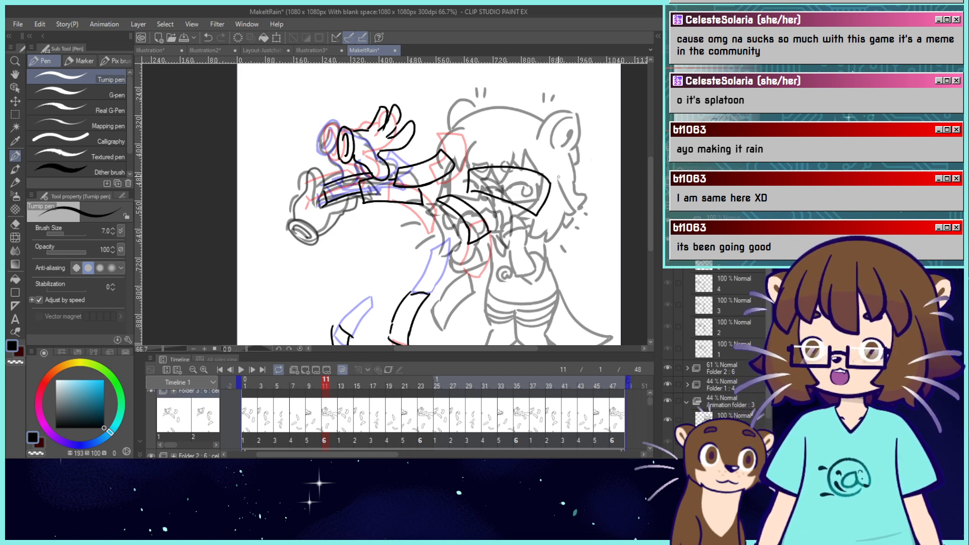
key(ctrl+z)
key(ctrl+z)
key(ctrl+y)
key(ctrl+y)
key(ctrl+y)
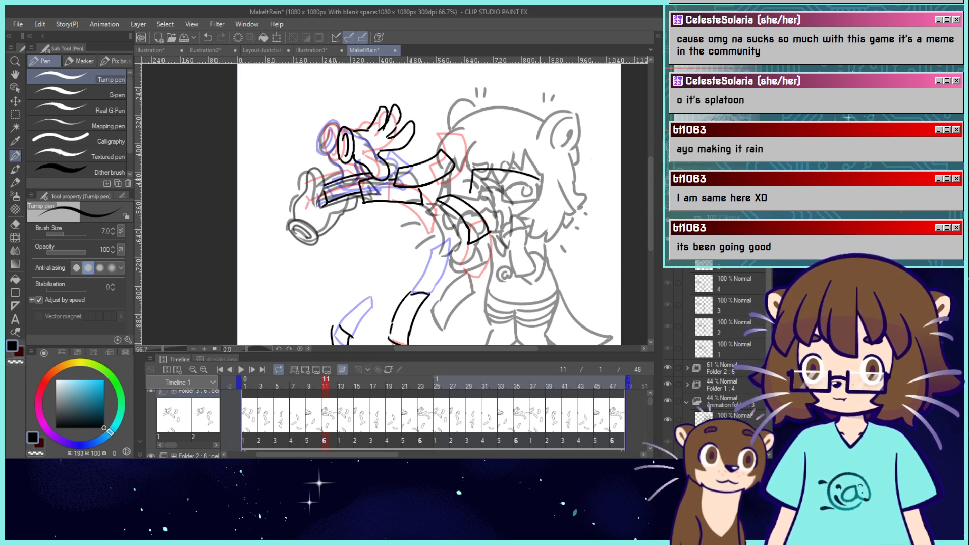
mouse_move(474, 211)
mouse_down()
mouse_move(425, 159)
mouse_move(484, 153)
mouse_up()
Sketch the fourth banknote on frame 13 as a downward-curving strip over the character's chin and chest.
click(345, 416)
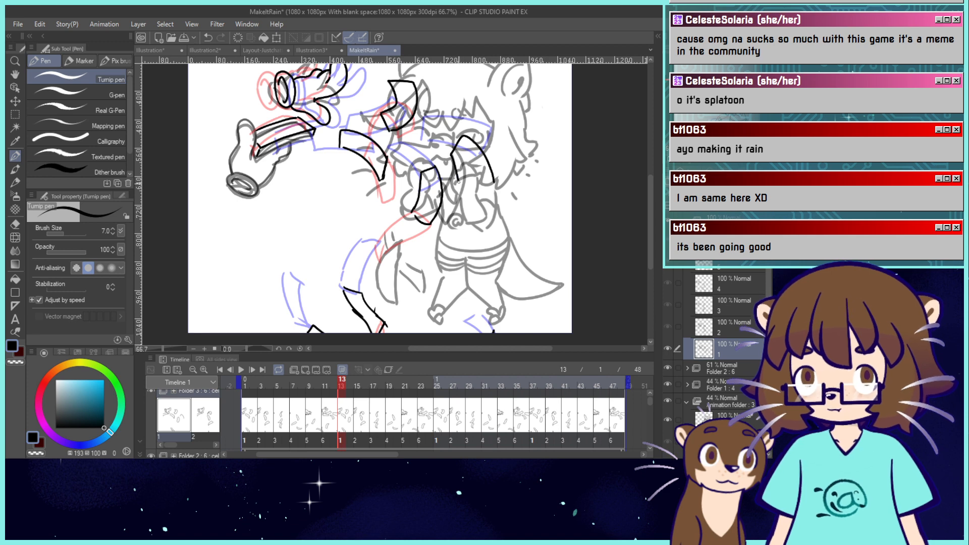
key(ctrl+z)
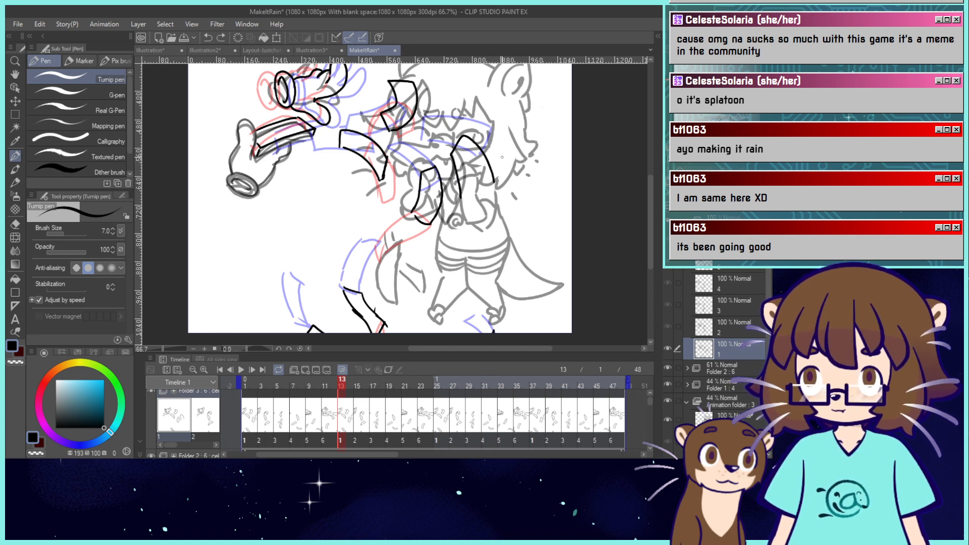
key(ctrl+z)
mouse_move(439, 150)
mouse_down()
mouse_move(461, 135)
mouse_move(496, 161)
mouse_up()
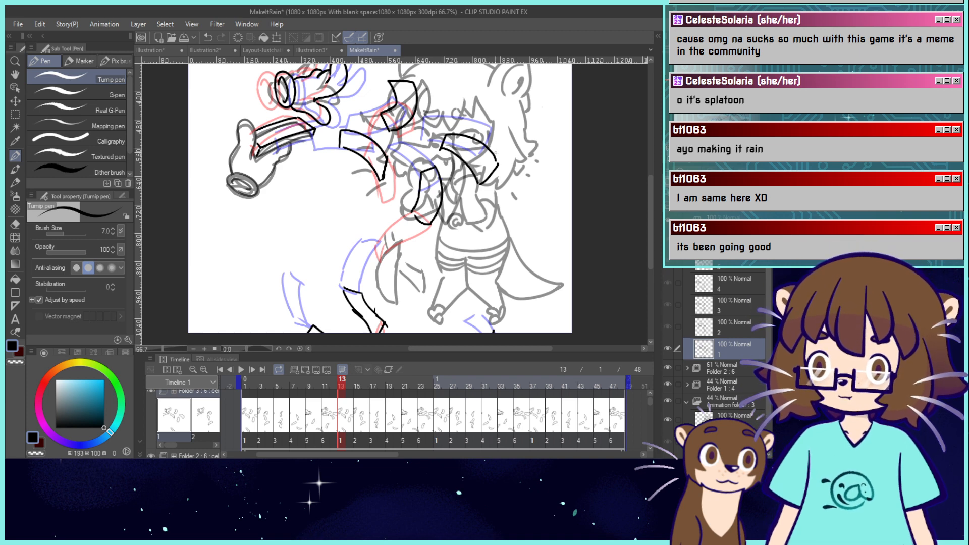
key(ctrl+z)
drag(478, 185, 443, 150)
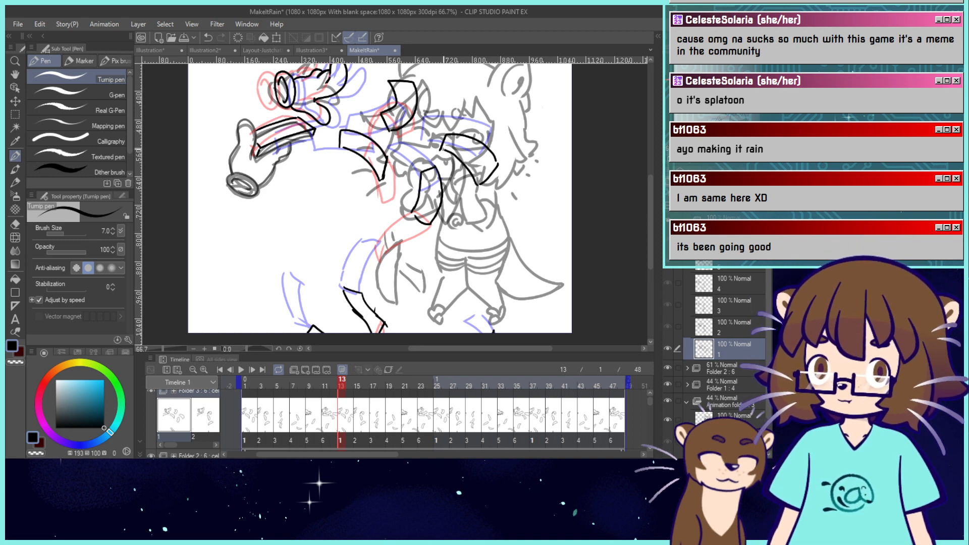
Sketch the fourth banknote on frame 15 as a narrow curved strip slanting down across the character's chest.
click(362, 426)
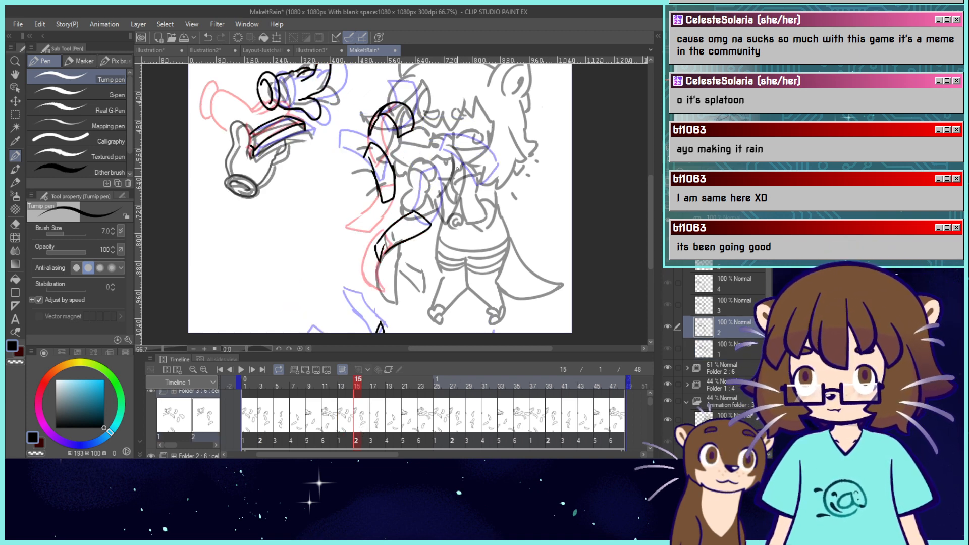
mouse_move(458, 153)
mouse_down()
mouse_move(495, 206)
mouse_move(486, 211)
mouse_move(459, 176)
mouse_up()
key(ctrl+z)
key(ctrl+z)
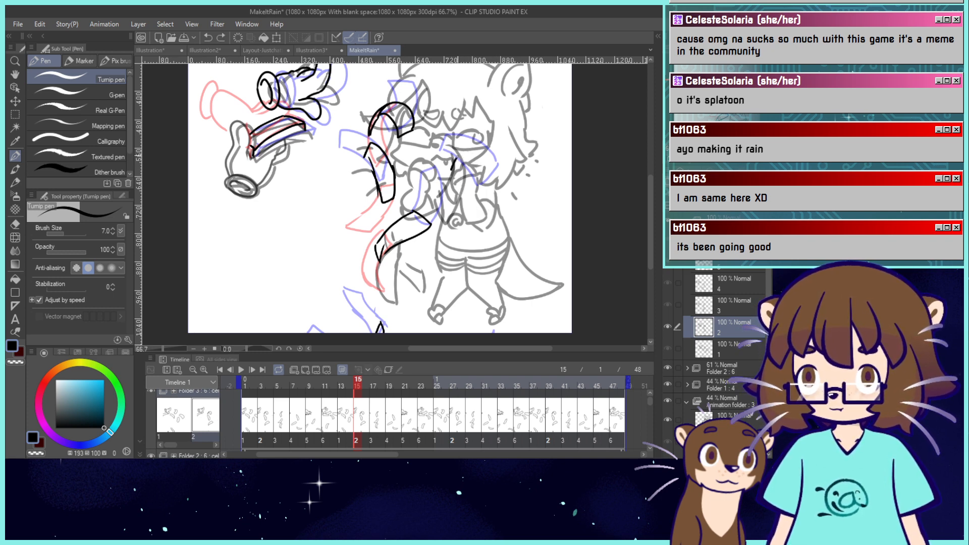
drag(491, 210, 456, 163)
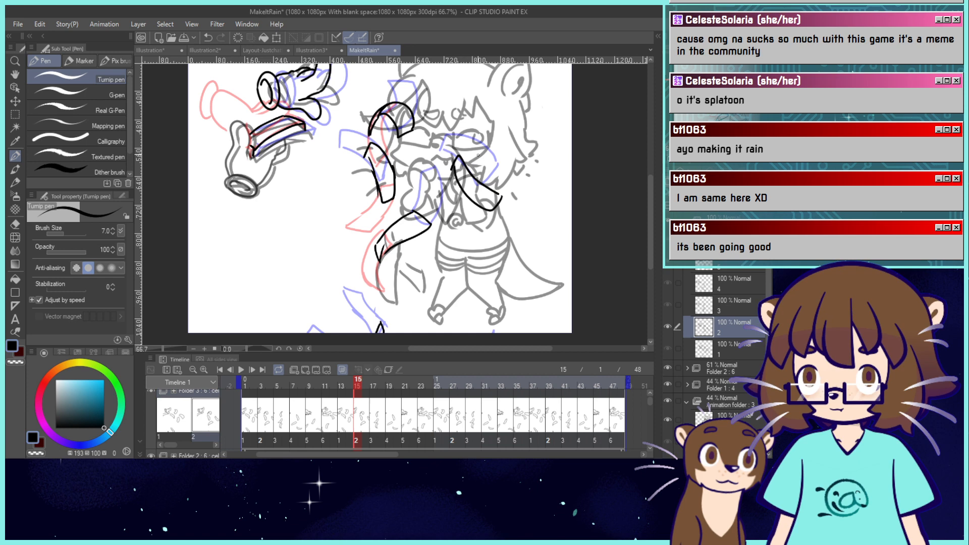
Sketch the fourth banknote on frame 17 as a thin, nearly flat strip from the character's belly past the waist.
click(371, 432)
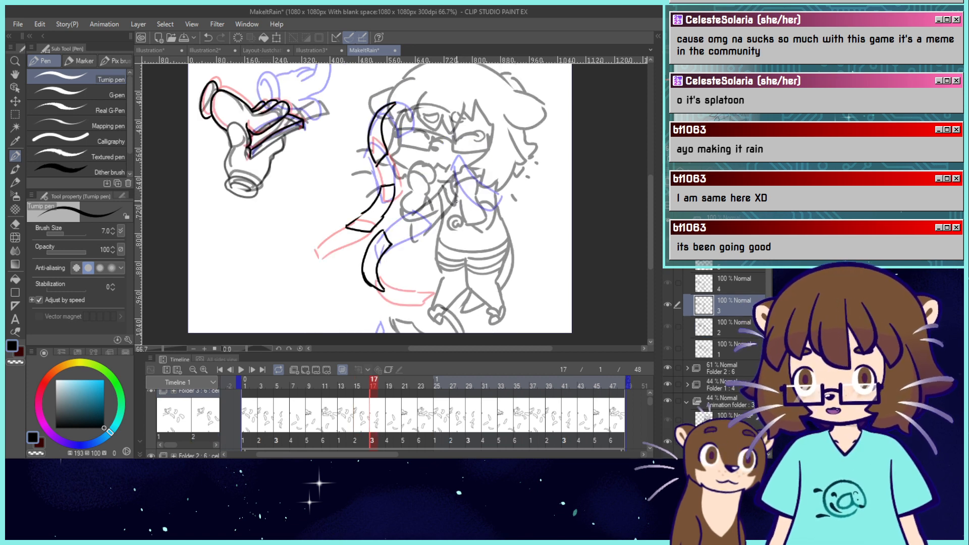
mouse_move(482, 207)
mouse_down()
mouse_move(533, 237)
mouse_move(474, 213)
mouse_up()
key(ctrl+z)
key(ctrl+z)
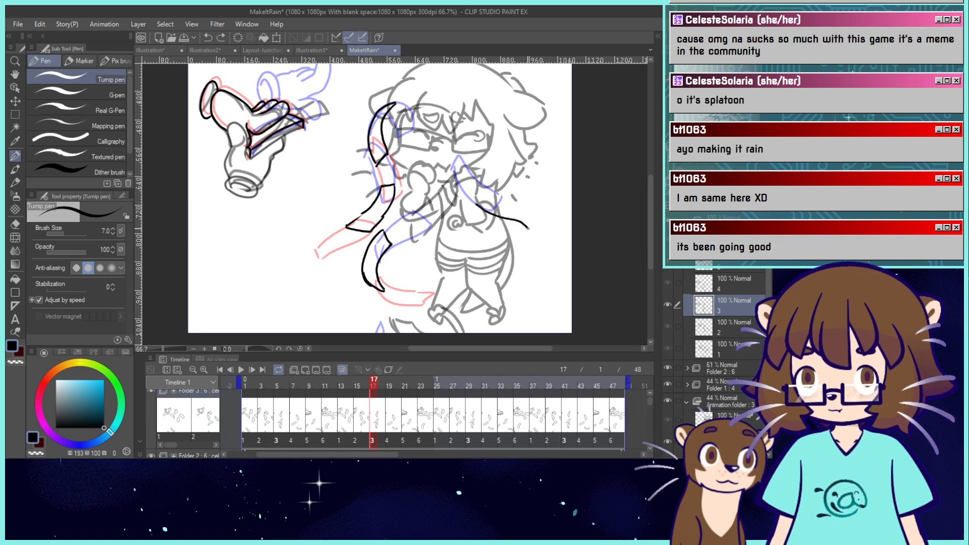
drag(528, 228, 482, 217)
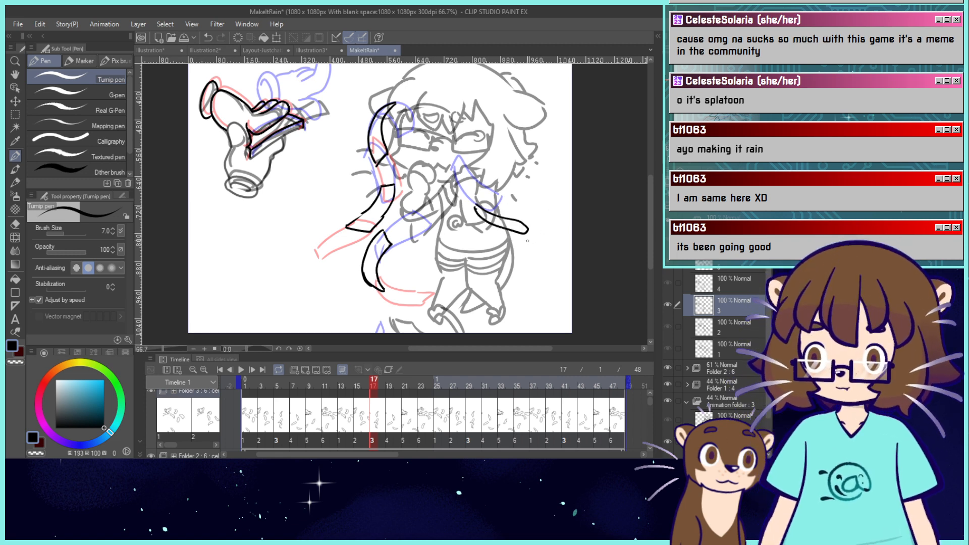
Sketch the fourth banknote as an upward-curving strip across the hips on frame 19 and a rising slanted strip beside the legs on frame 21.
click(392, 430)
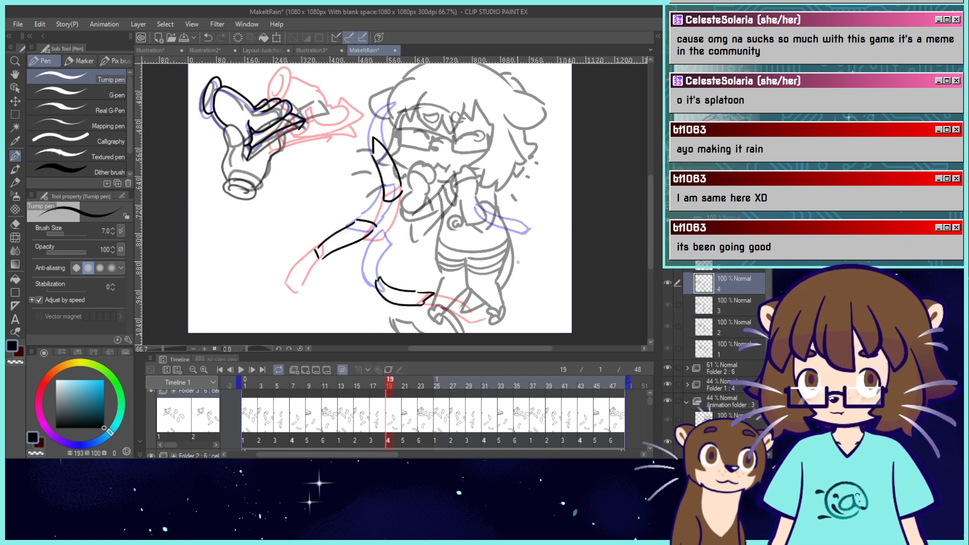
mouse_move(493, 250)
mouse_down()
mouse_move(543, 243)
mouse_move(540, 228)
mouse_up()
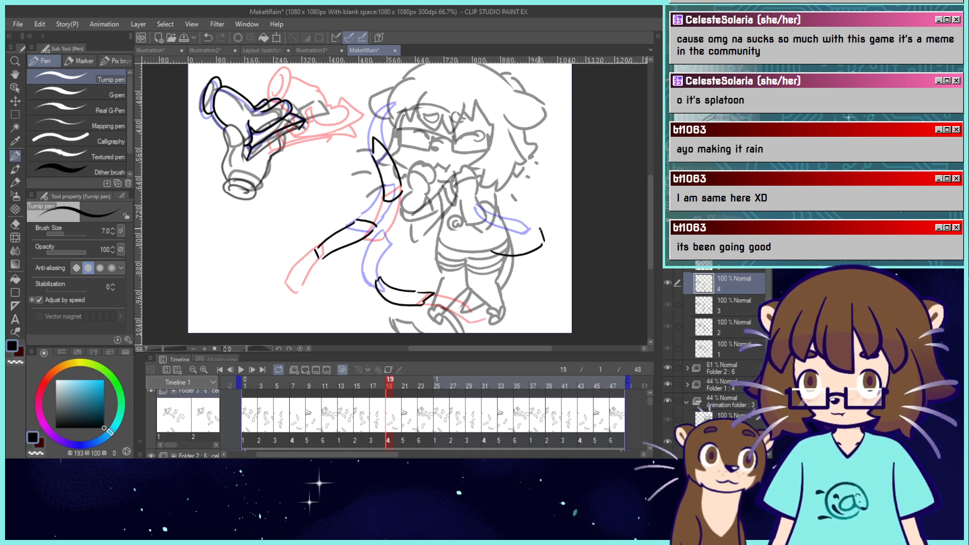
click(407, 429)
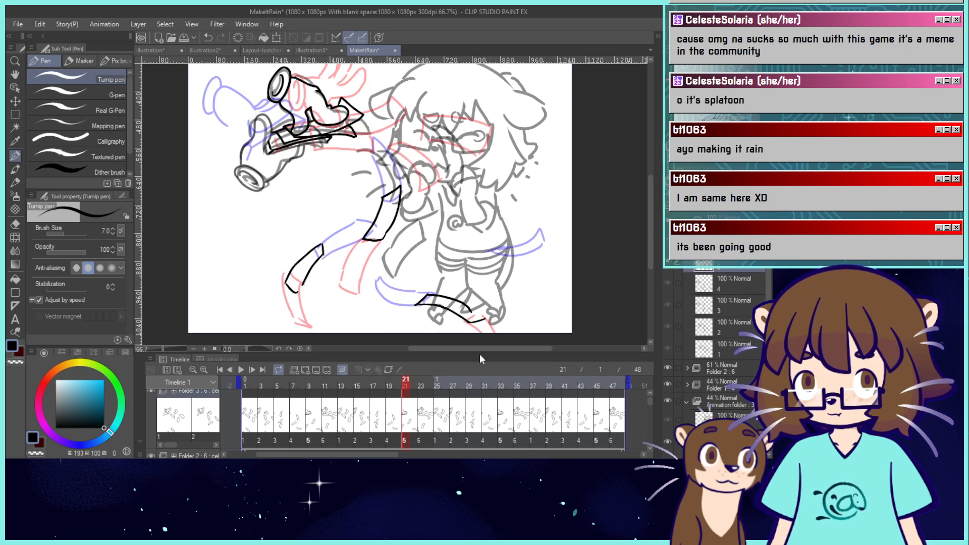
drag(506, 281, 551, 254)
mouse_move(551, 253)
mouse_down()
mouse_move(509, 280)
mouse_move(501, 308)
mouse_up()
Continue the fourth banknote's fall with a steep thin strip on frame 23 and flat strips near the feet on frames 25 and 27.
click(420, 430)
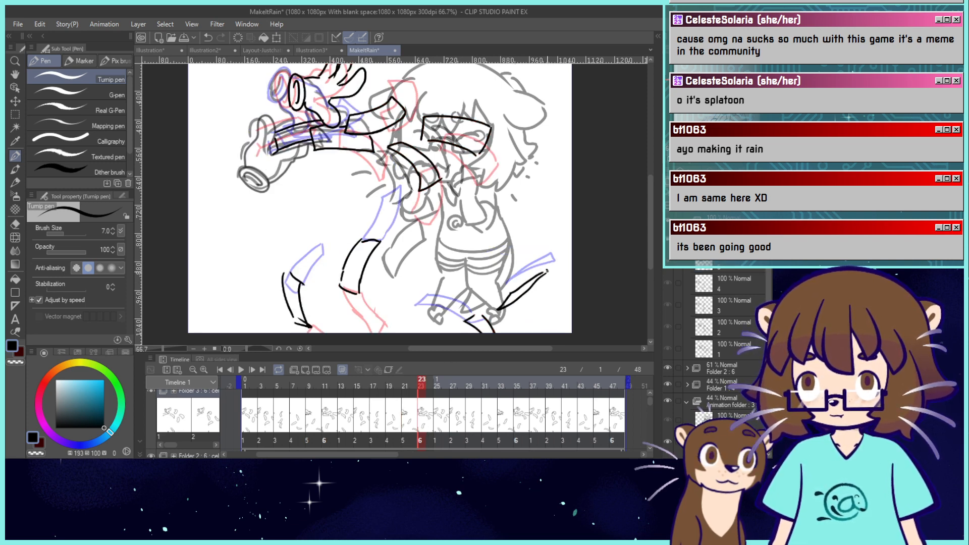
click(437, 429)
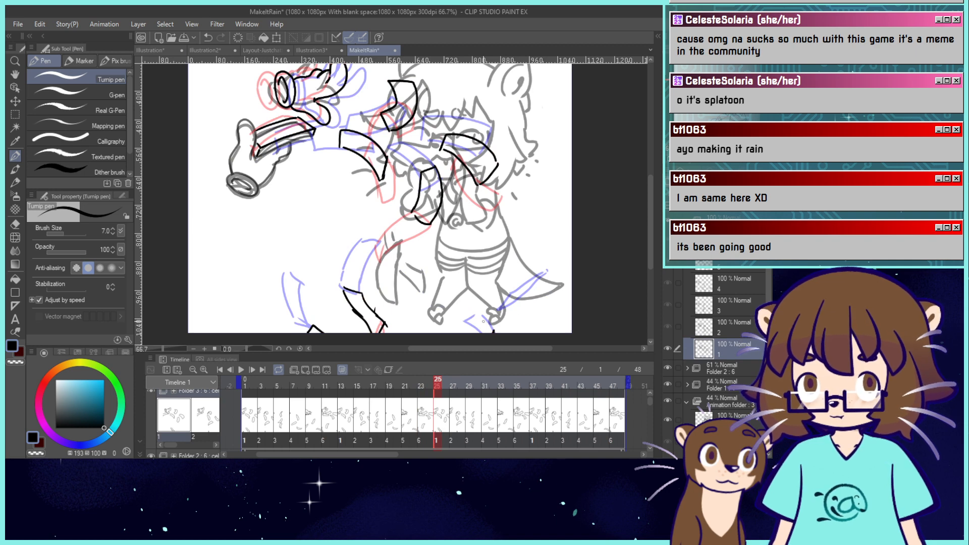
drag(483, 321, 536, 313)
drag(489, 311, 536, 308)
click(453, 430)
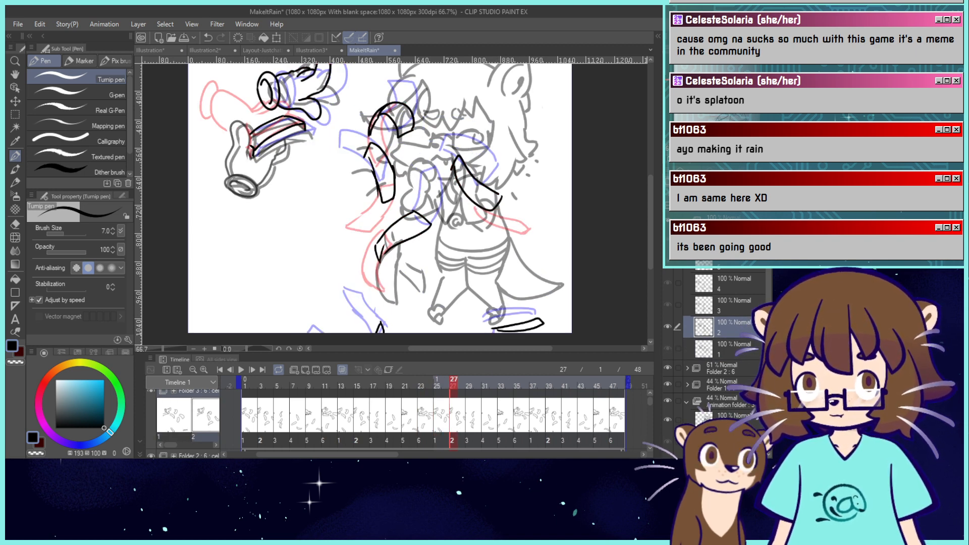
Fit the whole canvas in view and play back the looping animation to review the fourth banknote's fall.
key(ctrl+0)
drag(452, 386, 260, 379)
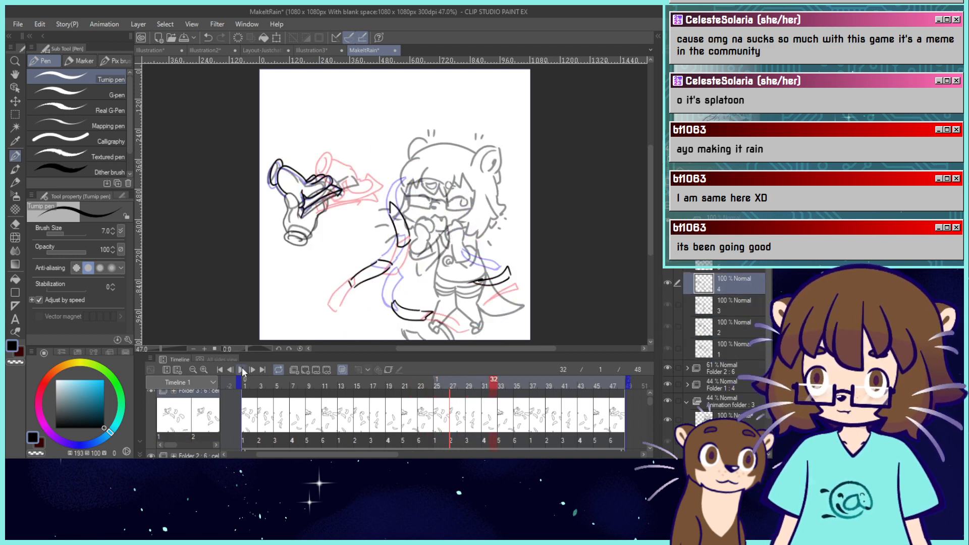
click(242, 369)
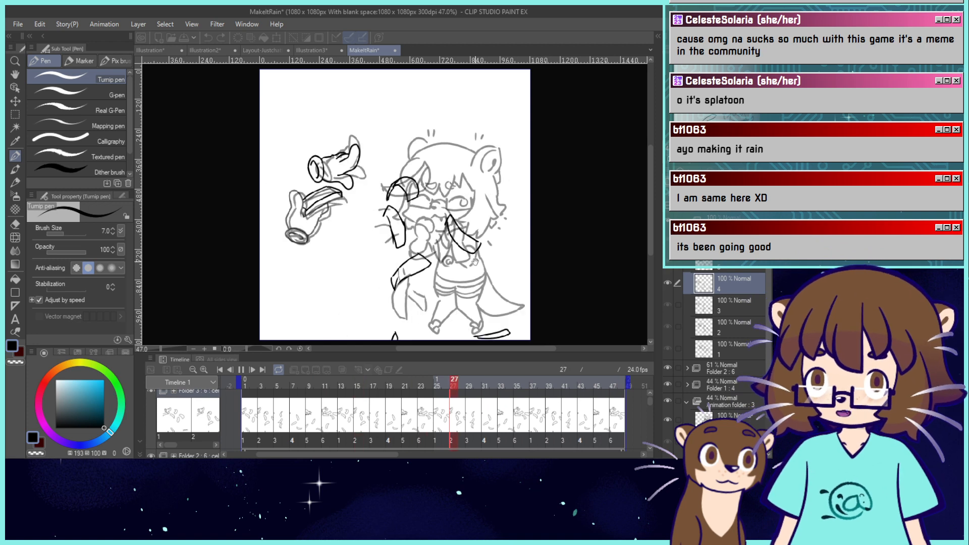
click(241, 370)
Scribble a small solid banknote beside the character's cheek on frame 12 and next to the raised paws on frame 15.
drag(341, 379, 334, 401)
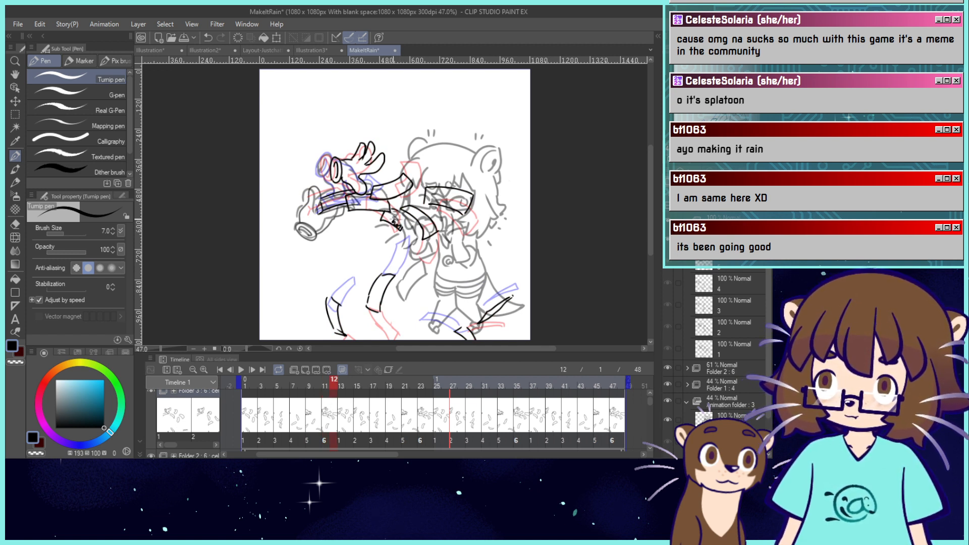
drag(384, 216, 400, 228)
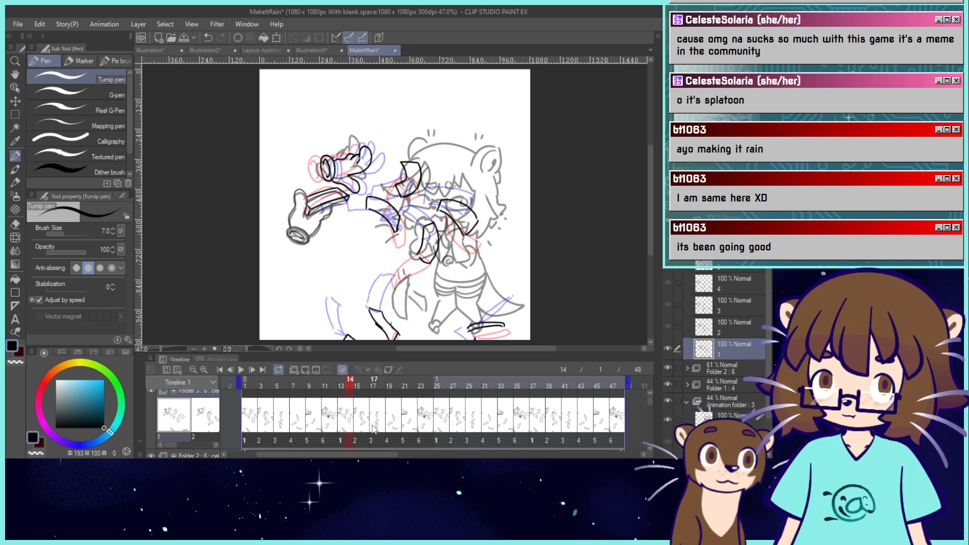
click(355, 424)
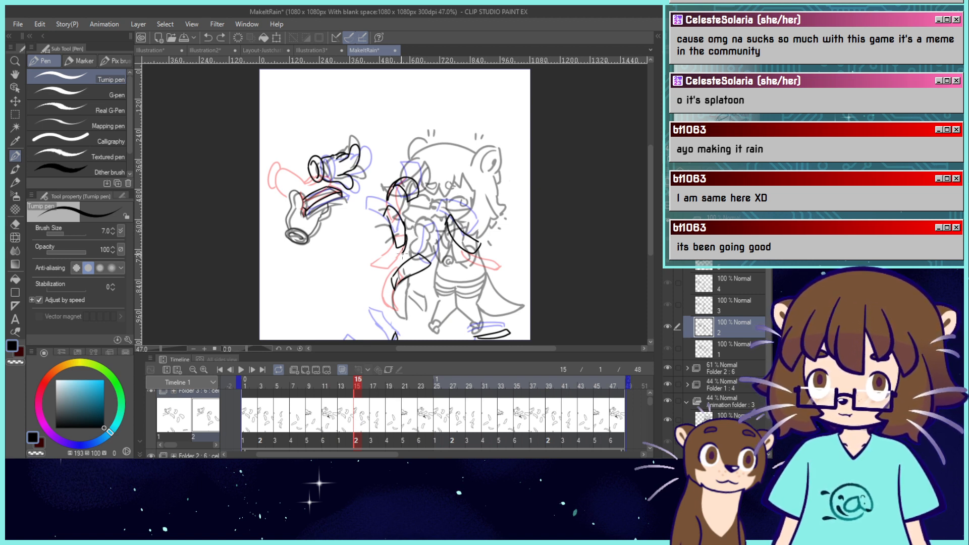
key(ctrl+z)
drag(414, 237, 408, 230)
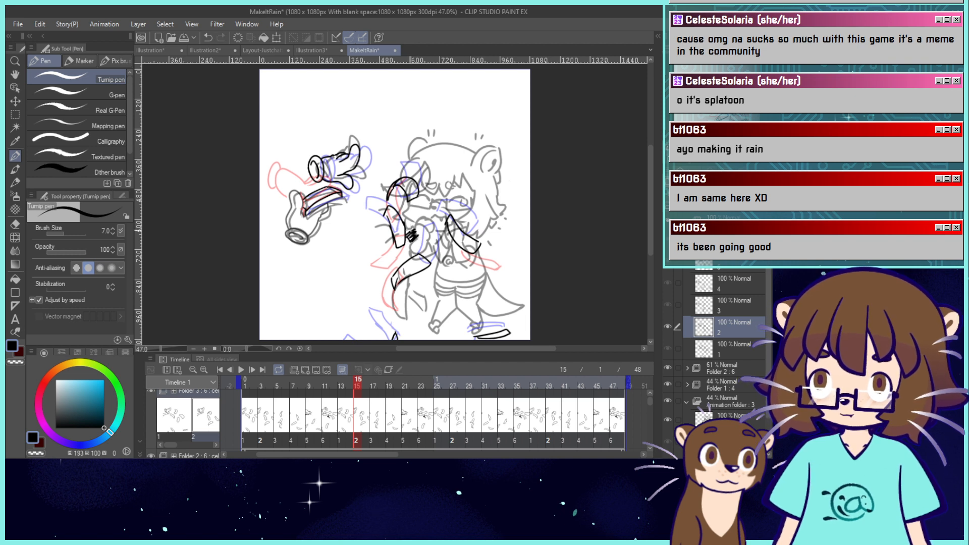
Scribble the small solid banknote just below the character's paws on frame 18, comparing its position with the neighbouring frames.
click(381, 421)
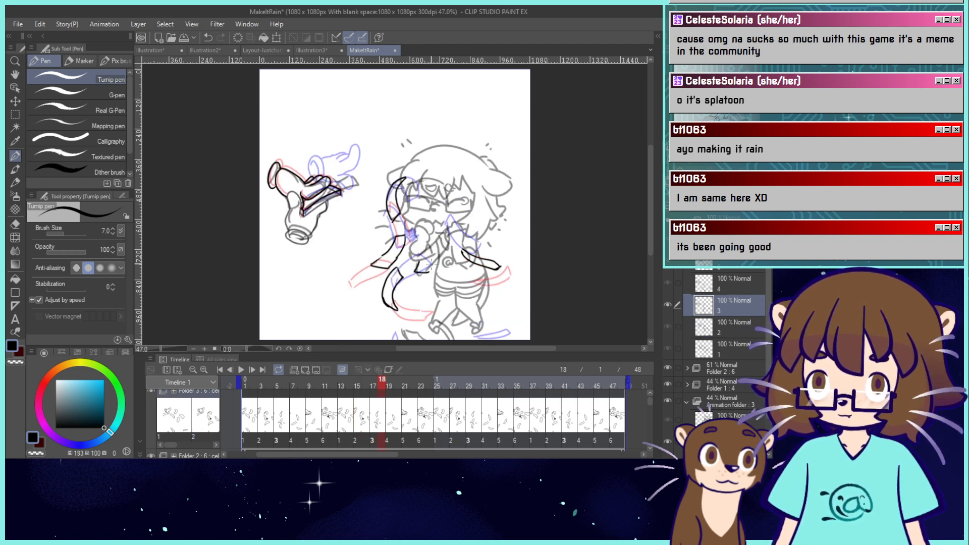
key(ctrl+z)
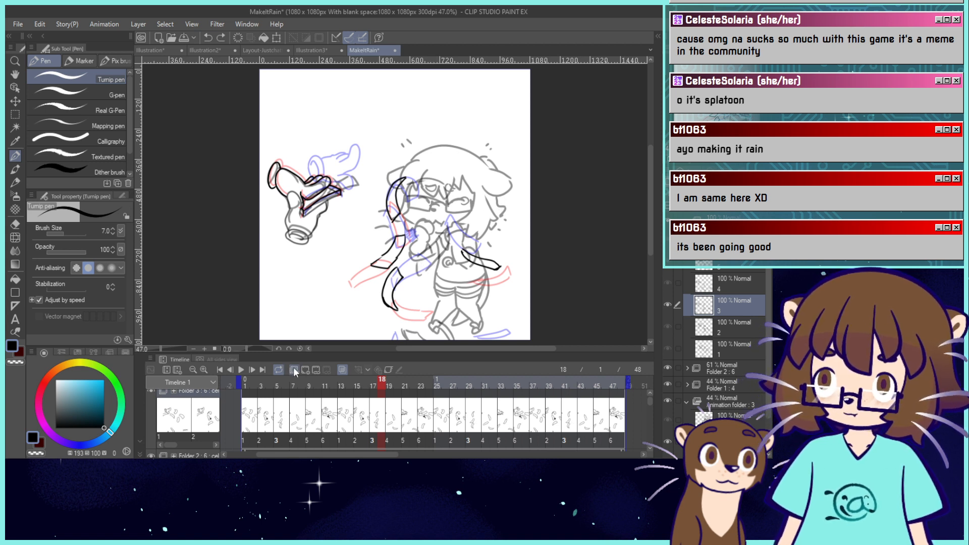
click(342, 370)
click(344, 368)
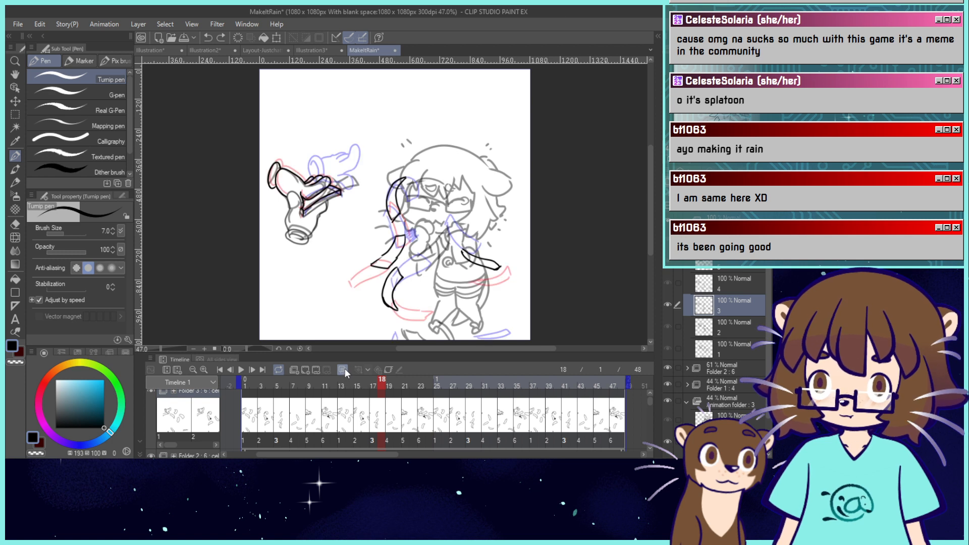
click(345, 368)
click(346, 368)
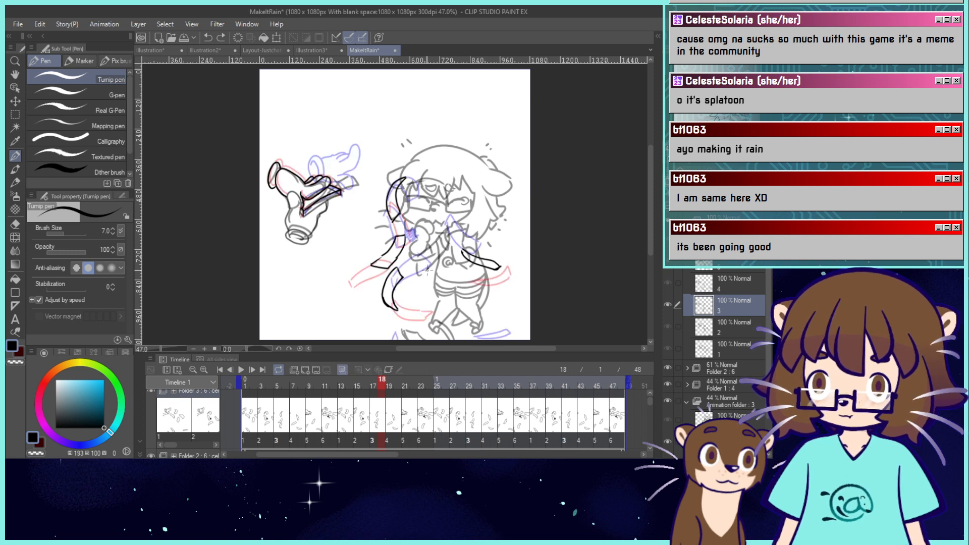
click(399, 421)
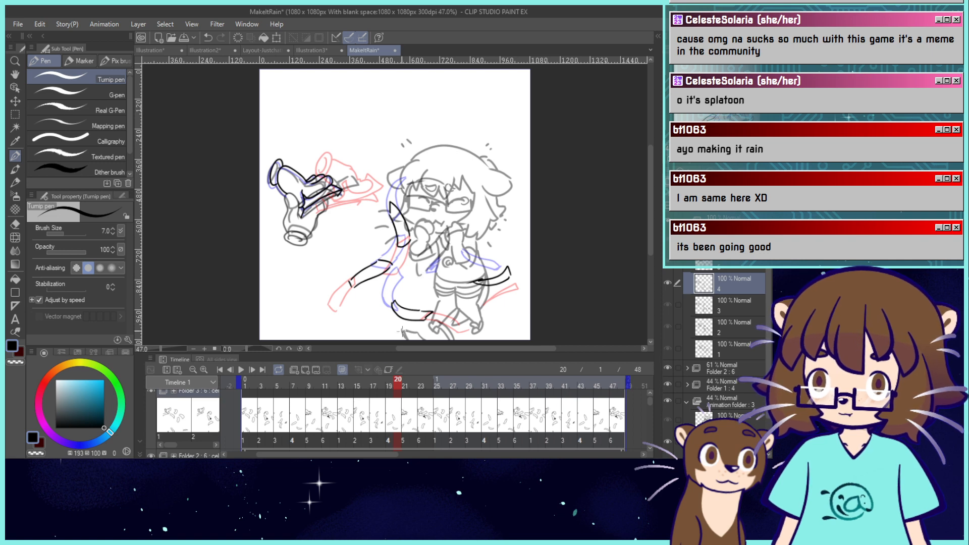
mouse_move(395, 383)
mouse_down()
mouse_move(367, 385)
mouse_move(382, 384)
mouse_up()
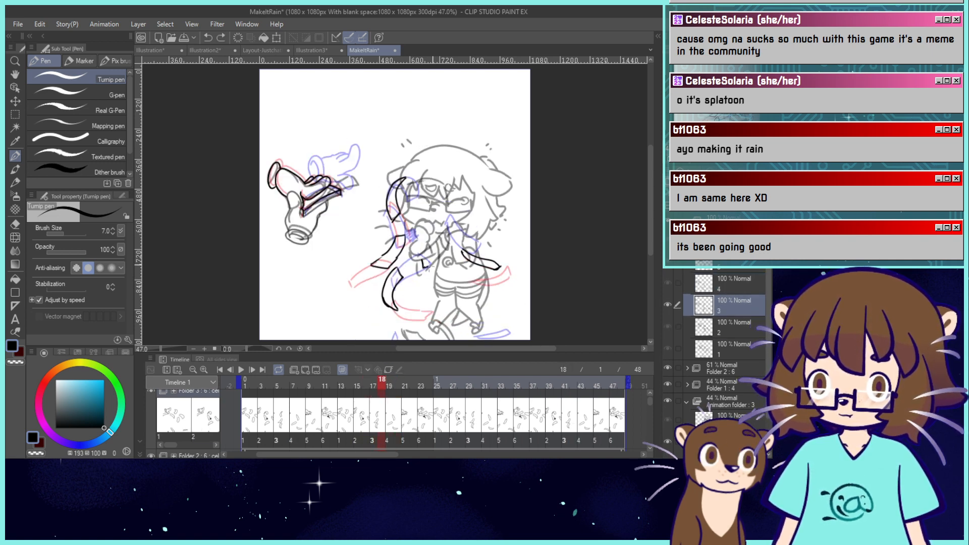
Scribble the small solid banknote as a slanted patch beside the hips on frame 20 and lower beside the legs on frame 22.
click(402, 387)
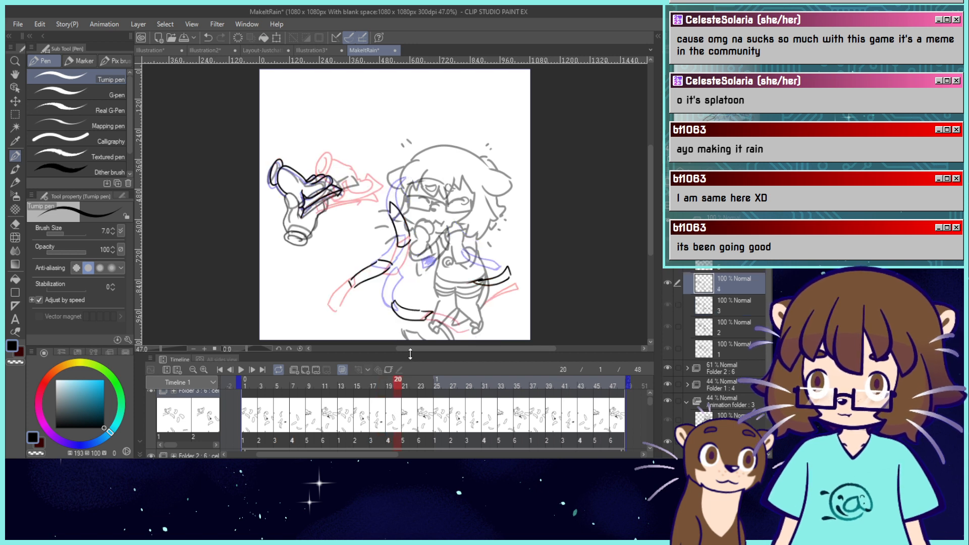
drag(427, 273, 408, 284)
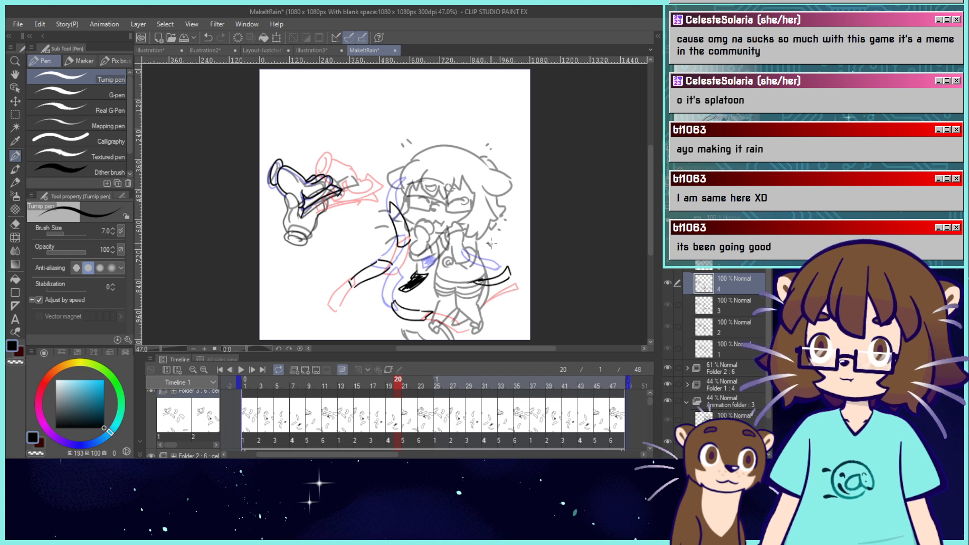
click(411, 432)
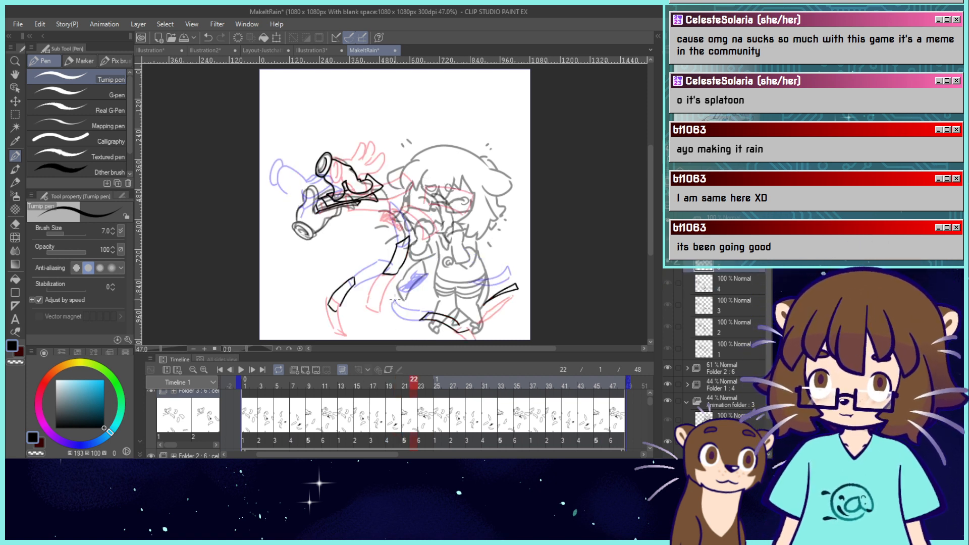
drag(399, 287, 405, 291)
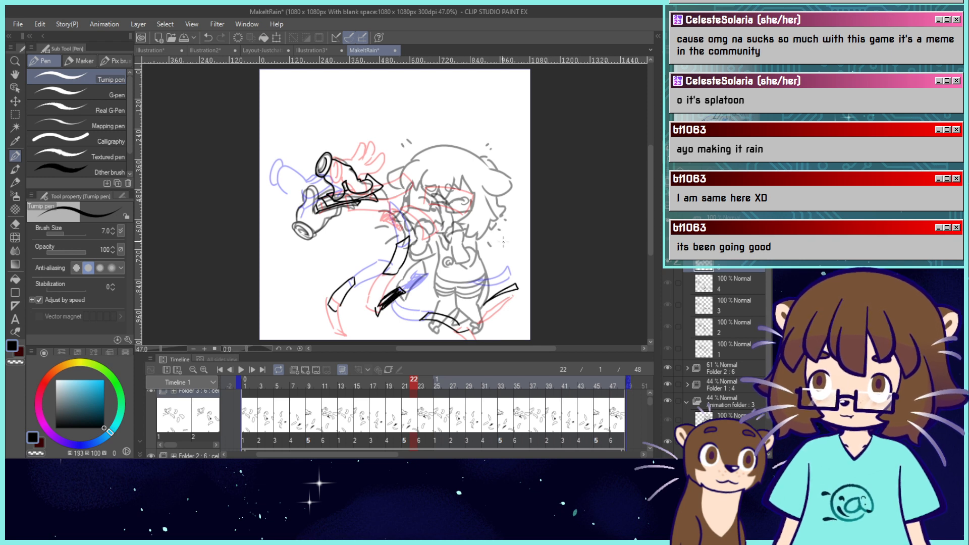
Finish the small banknote's fall with a thin arc on frame 23 and short strokes at the canvas's lower edge on frames 25 and 27.
click(423, 425)
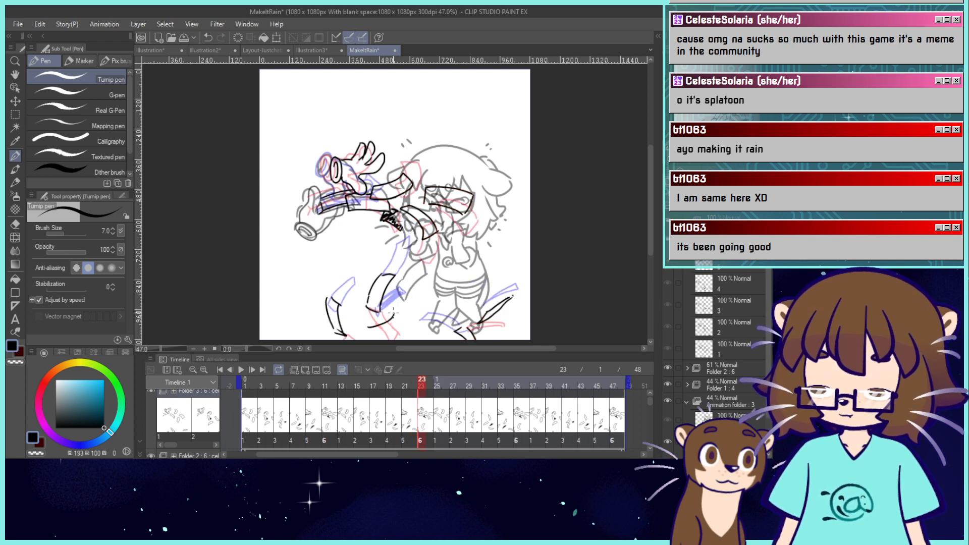
click(437, 426)
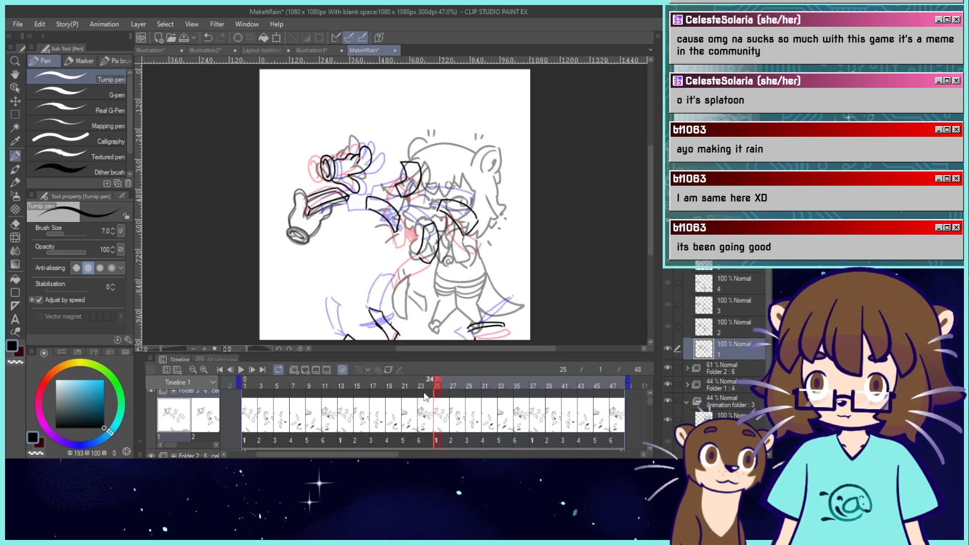
drag(348, 333, 374, 331)
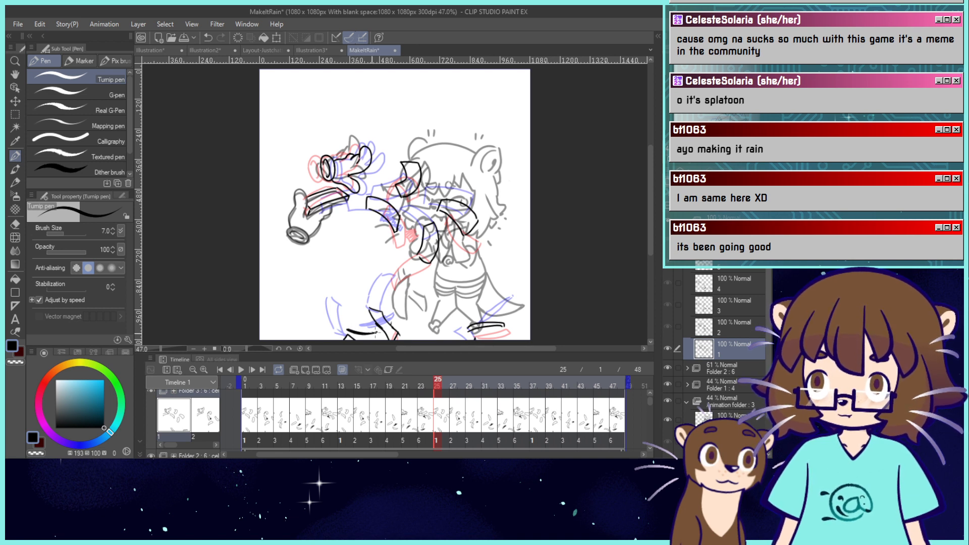
click(453, 425)
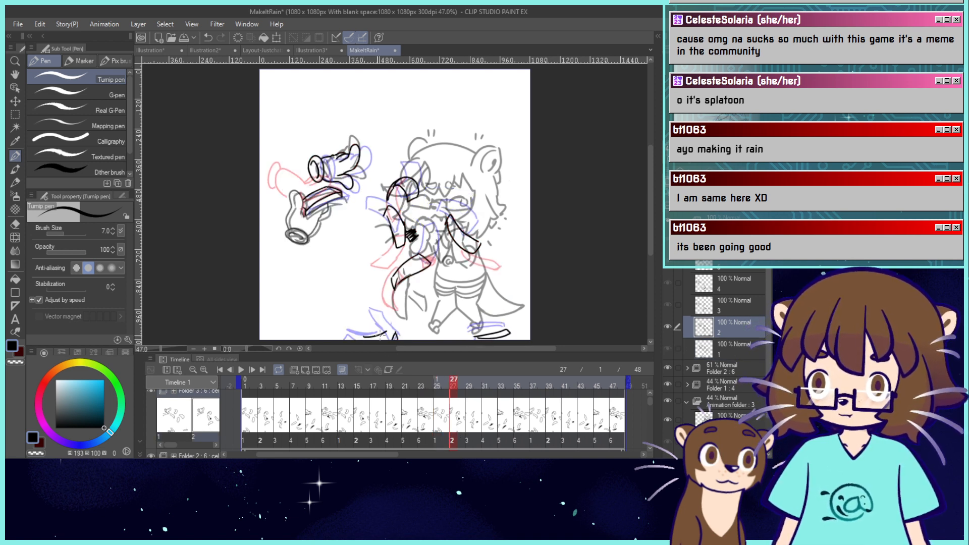
drag(369, 338, 387, 334)
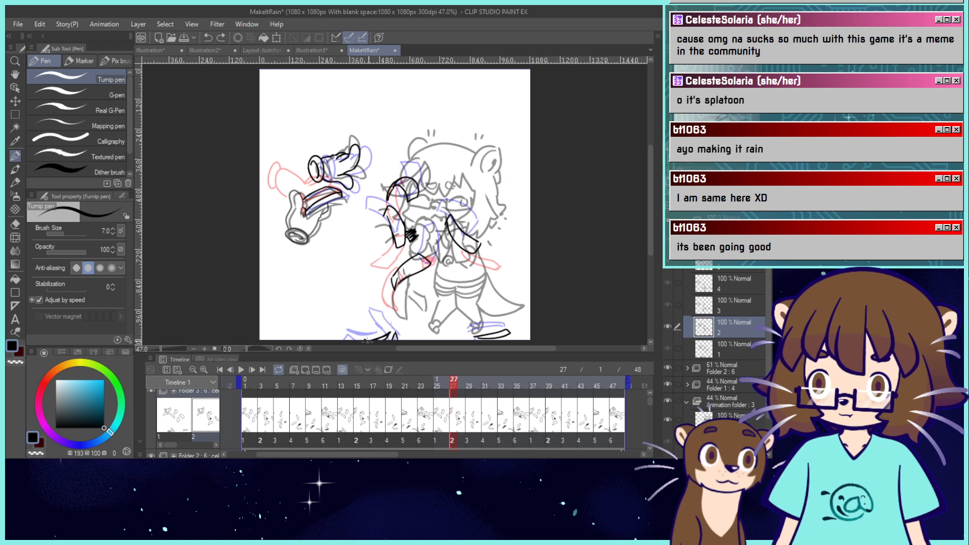
Play back the looping animation to review the small solid banknote's fall.
drag(461, 382, 494, 382)
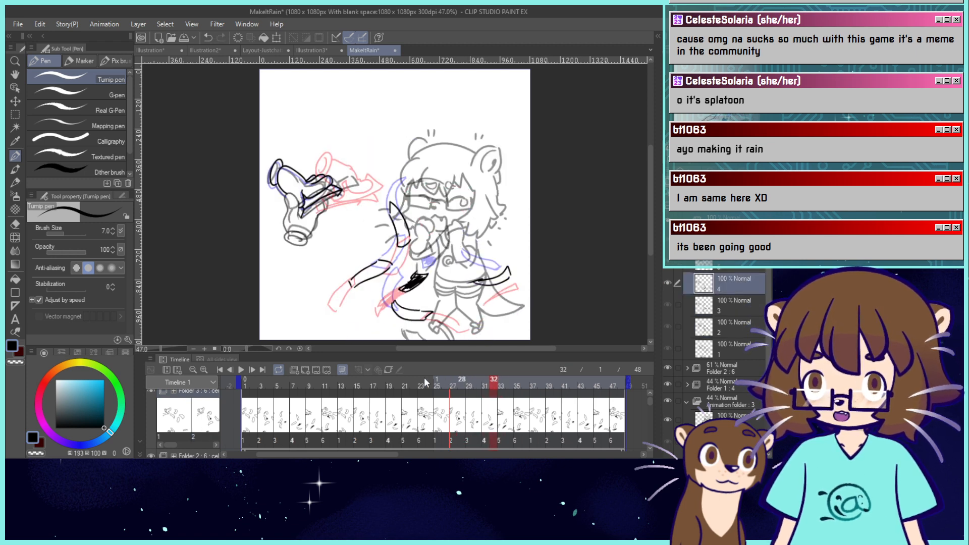
click(240, 369)
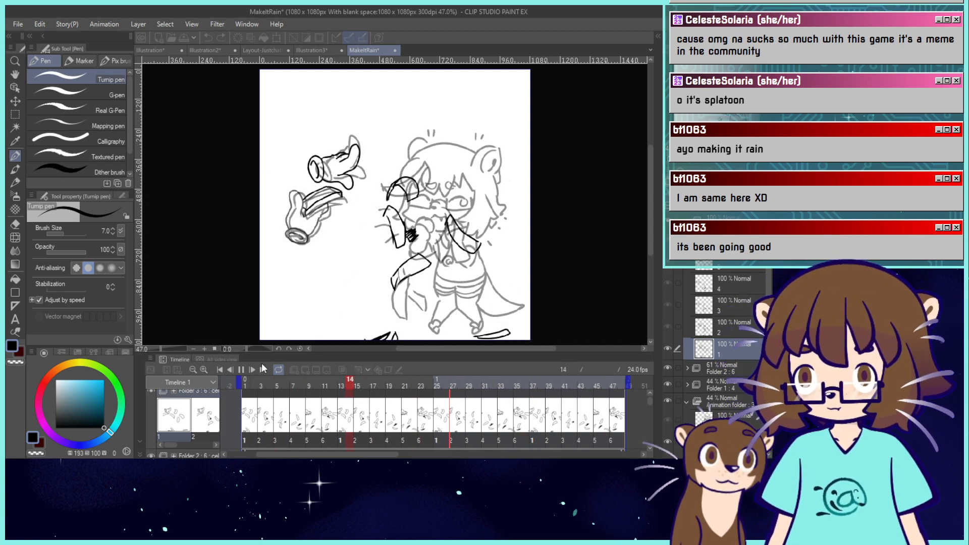
Stop playback, hide the Folder 1 rough, turn off onion skin and play the loop again to review the motion.
click(242, 369)
click(667, 383)
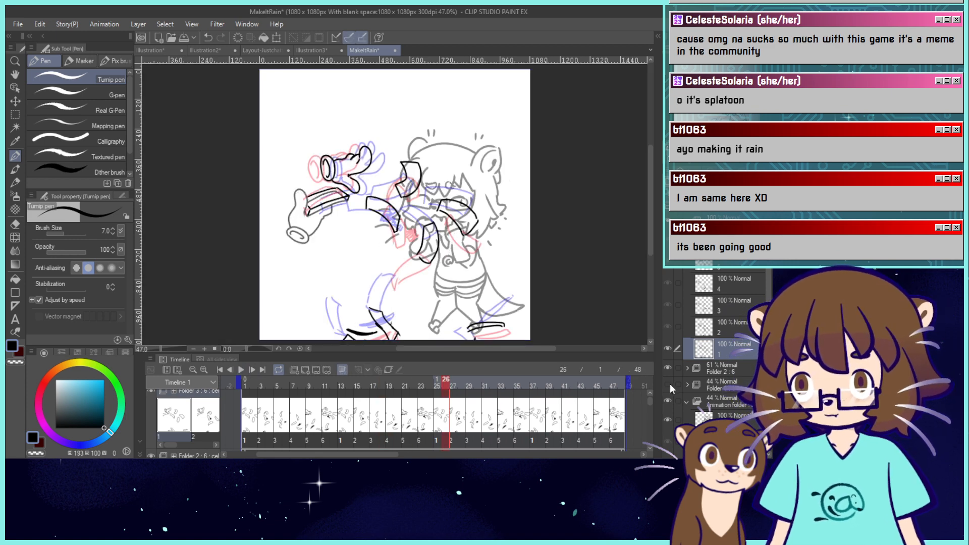
click(668, 383)
click(668, 383)
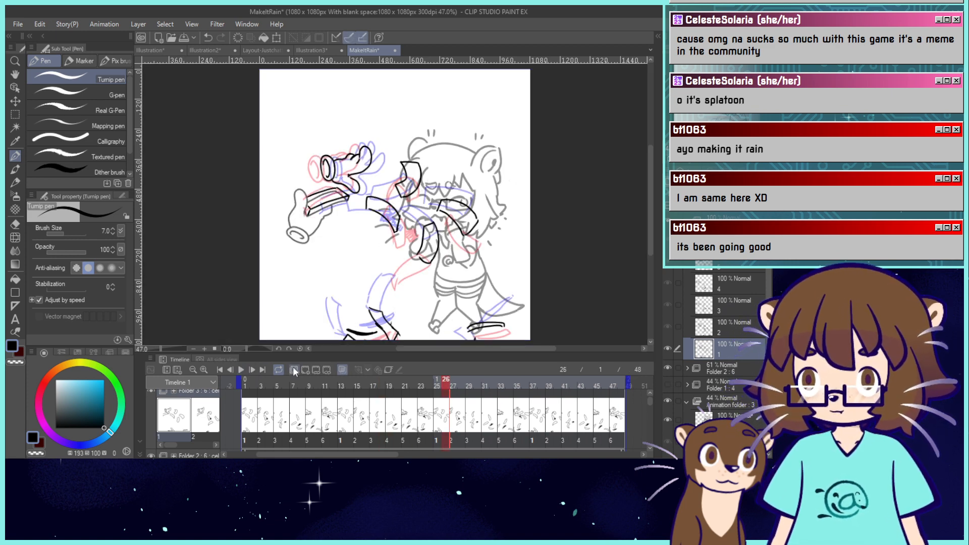
click(342, 370)
click(240, 370)
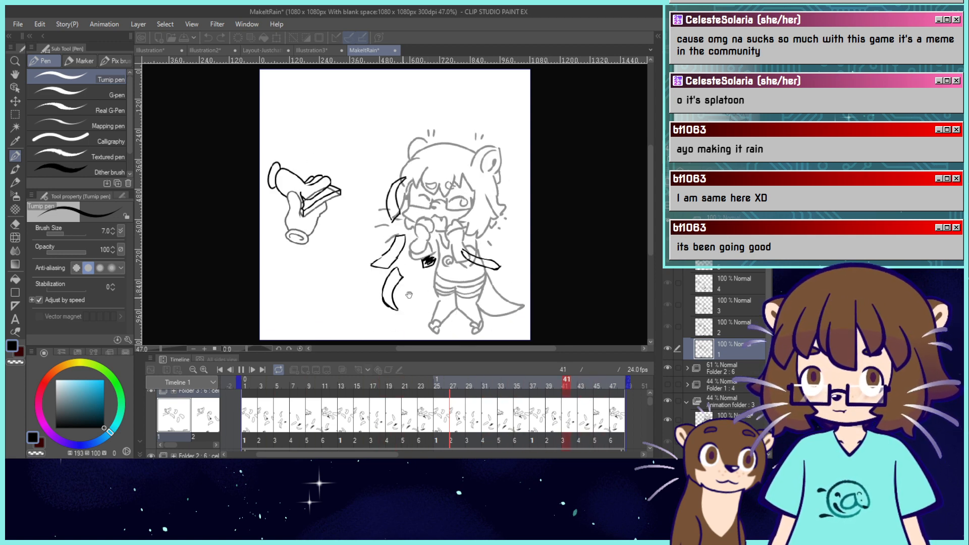
Compare the small solid banknote around frames 20 to 23, and undo its fill and outline on frame 21.
drag(368, 385, 394, 384)
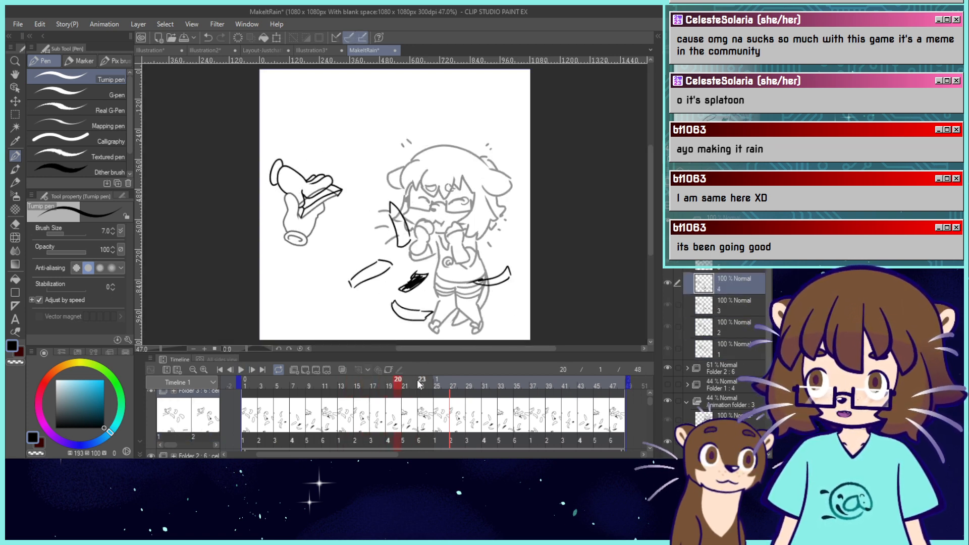
click(407, 385)
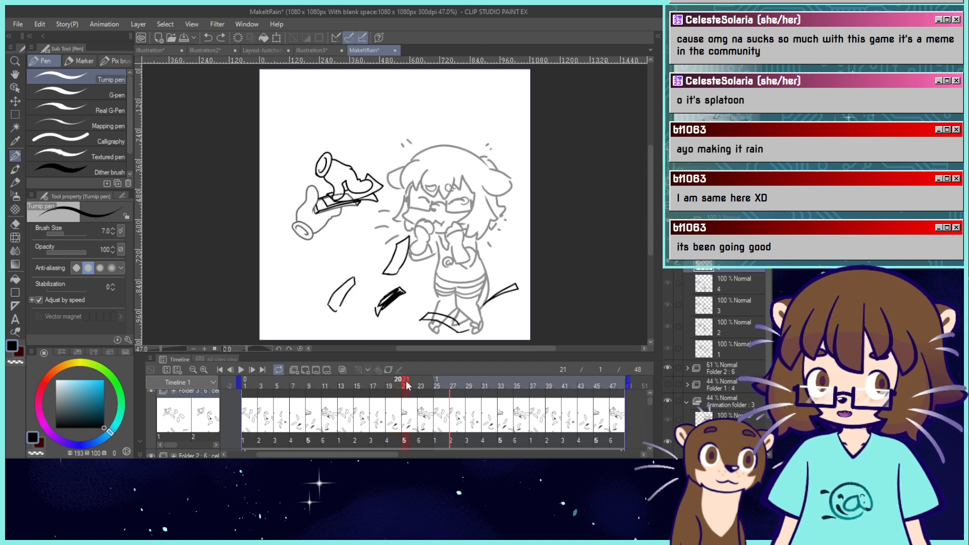
mouse_move(413, 382)
mouse_down()
mouse_move(423, 383)
mouse_move(408, 380)
mouse_up()
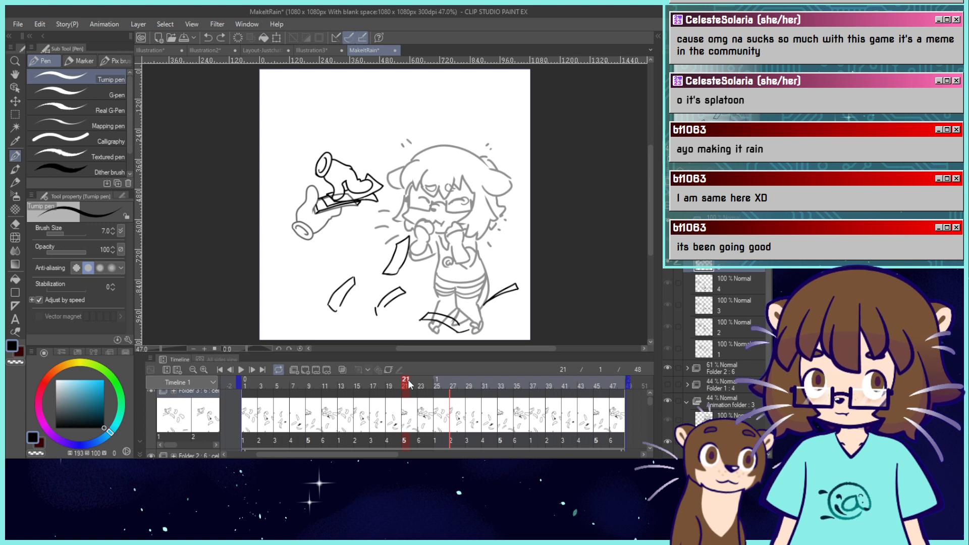
key(ctrl+z)
key(ctrl+z)
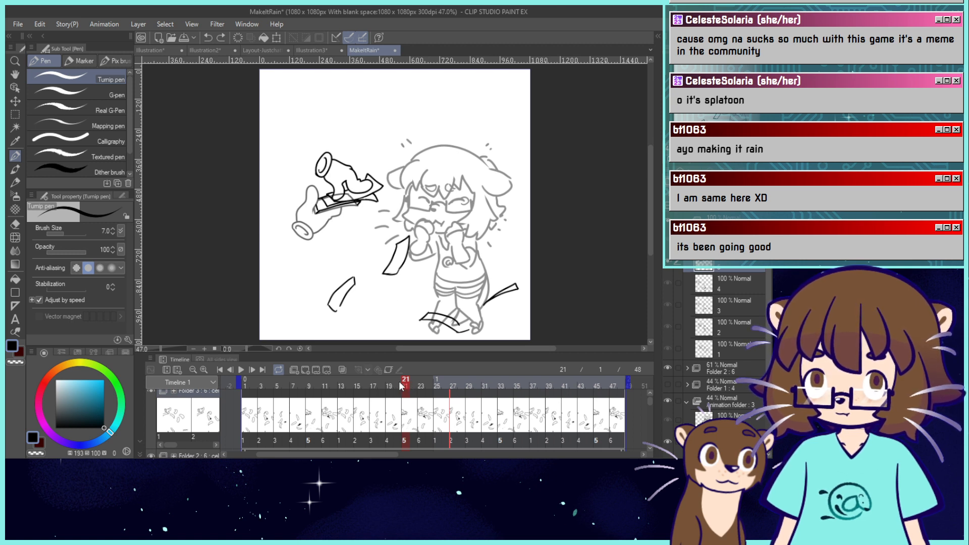
mouse_move(399, 381)
mouse_down()
mouse_move(366, 389)
mouse_move(403, 402)
mouse_up()
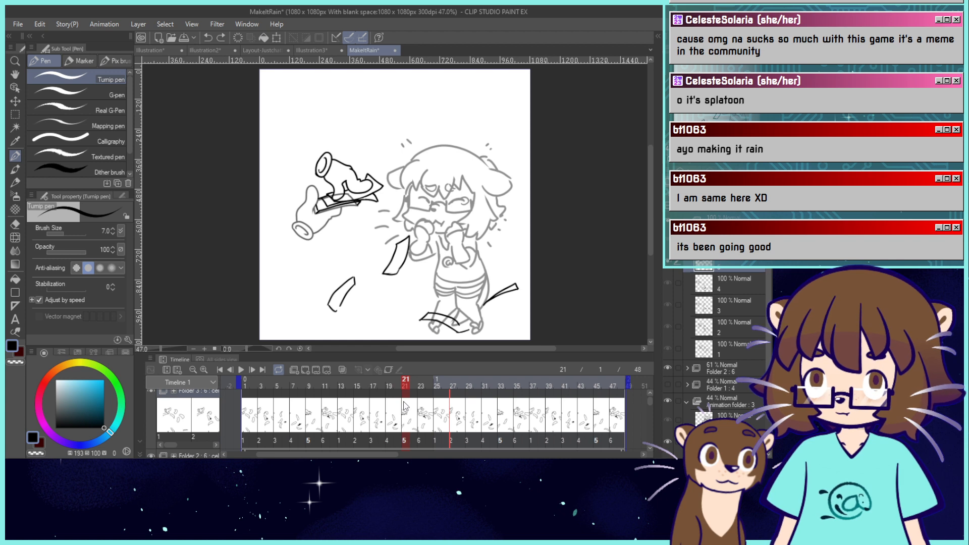
With onion skin on, redraw the small solid banknote as a slanted patch on frame 21 and a narrow, steep patch at the lower edge on frame 23.
click(342, 369)
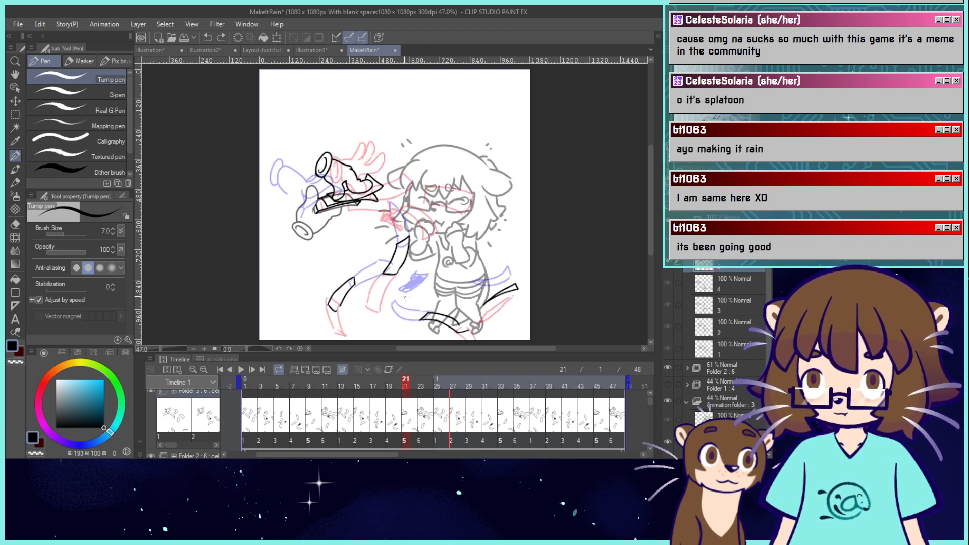
drag(404, 297, 388, 312)
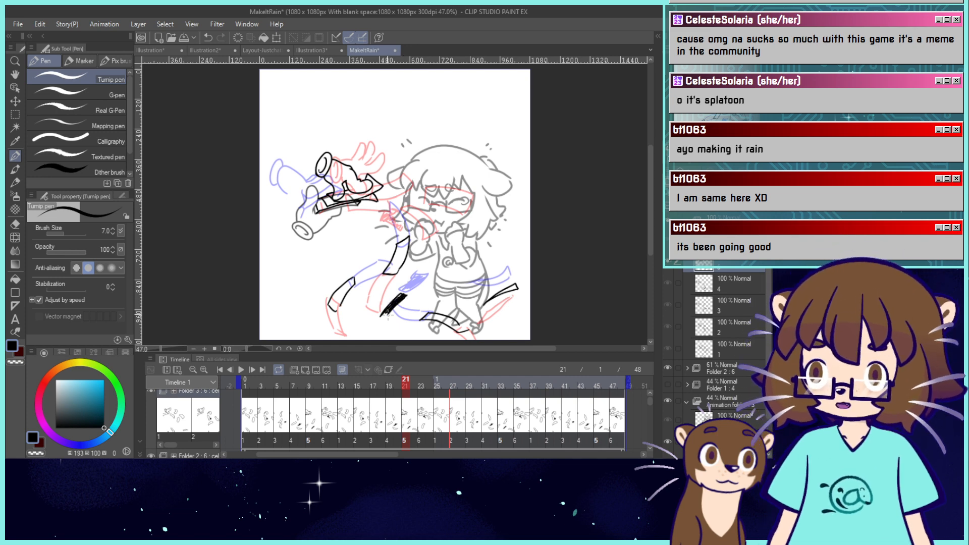
click(425, 433)
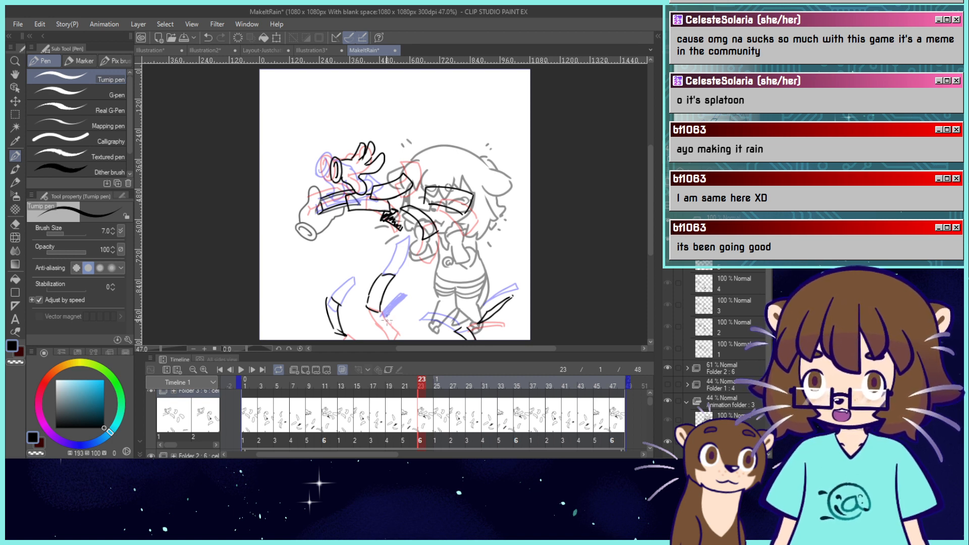
drag(387, 316, 383, 336)
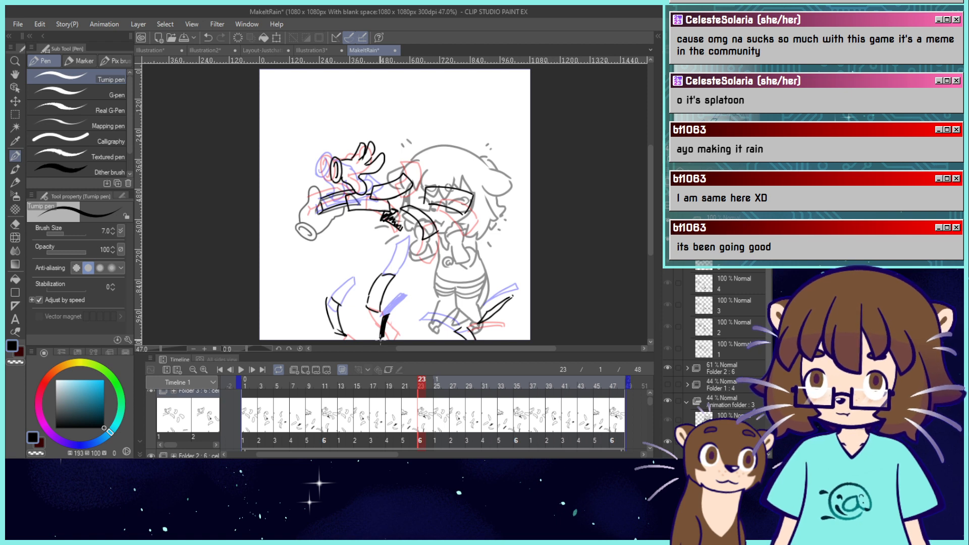
Add a short stroke at the canvas's lower edge on frame 26 to finish the small banknote's fall.
key(Right)
key(Right)
key(Right)
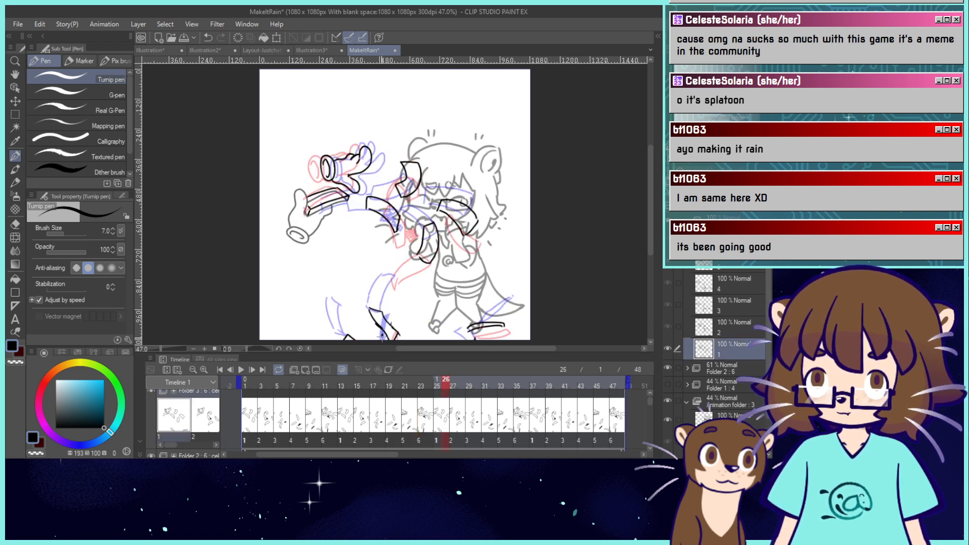
drag(386, 329, 380, 339)
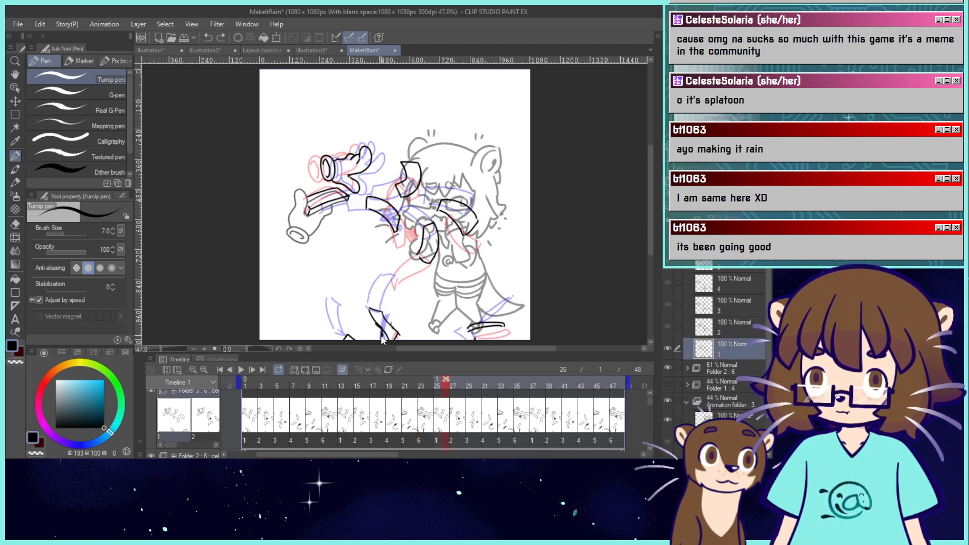
Play back the loop to check the redrawn small banknote, and return to frame 1.
click(456, 385)
drag(463, 384, 244, 367)
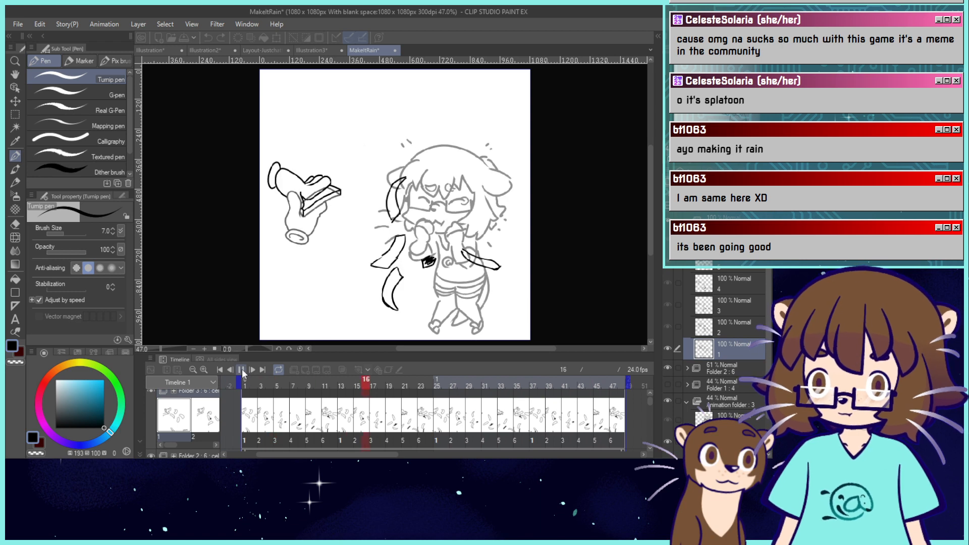
click(241, 369)
click(245, 385)
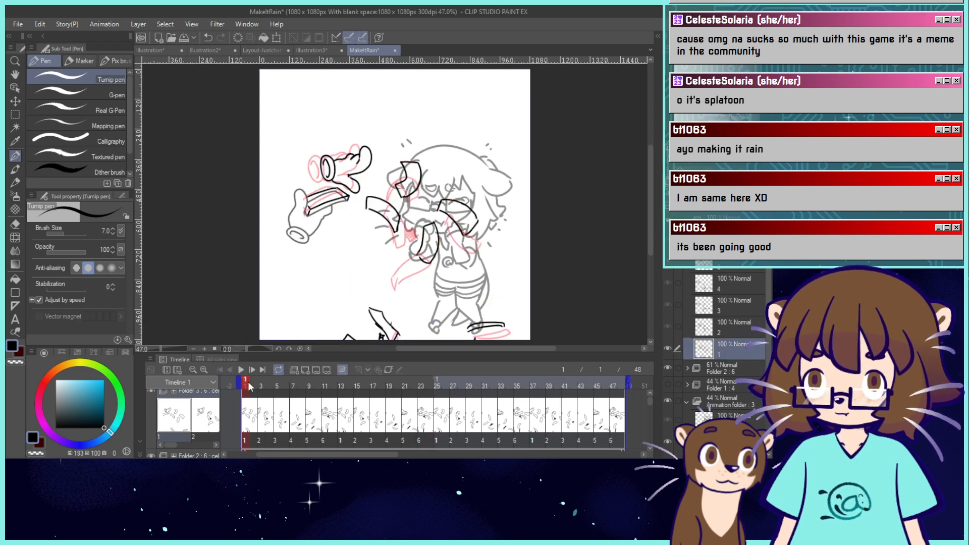
mouse_move(249, 387)
mouse_down()
mouse_move(563, 384)
mouse_move(244, 384)
mouse_up()
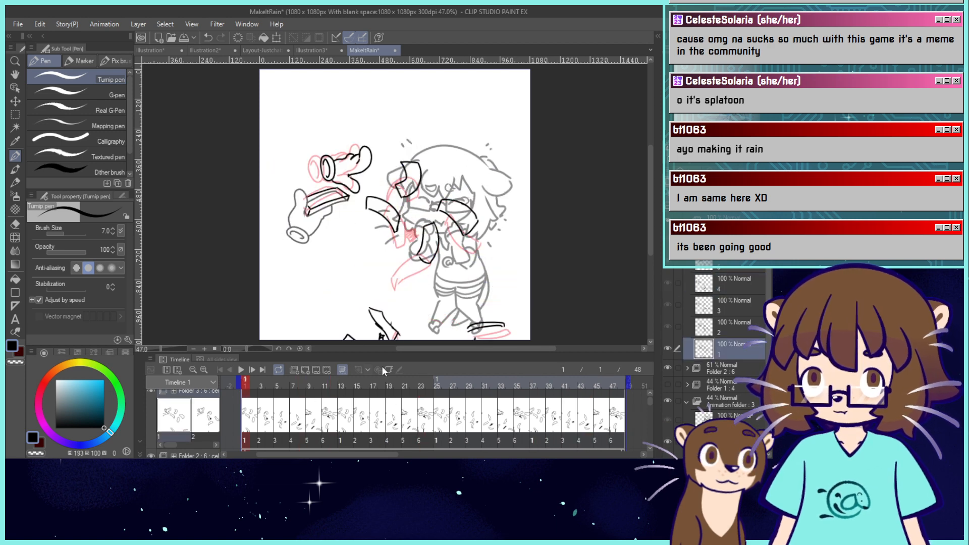
Set Folder 2's opacity to 100% and check the contents of Folder 1 and the character's animation folder by toggling their visibility.
click(670, 369)
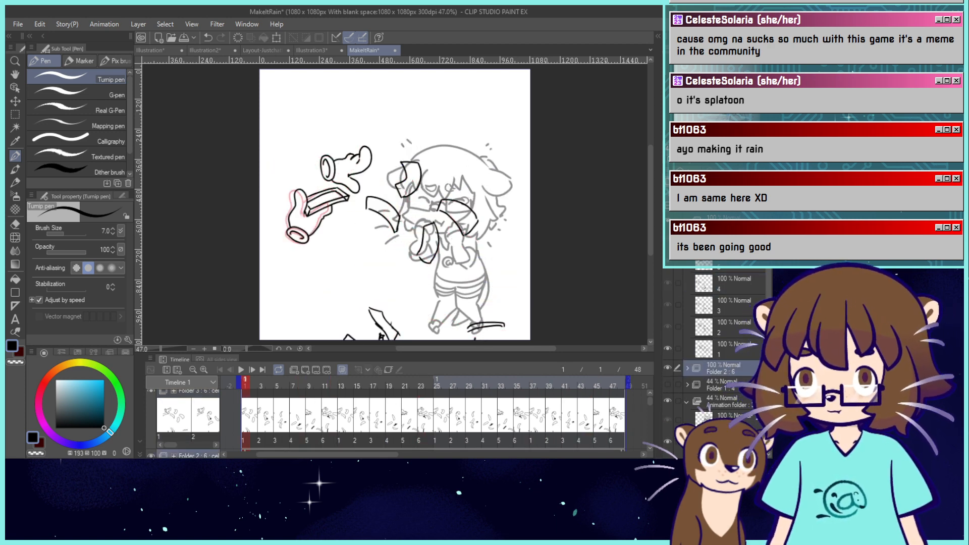
click(667, 386)
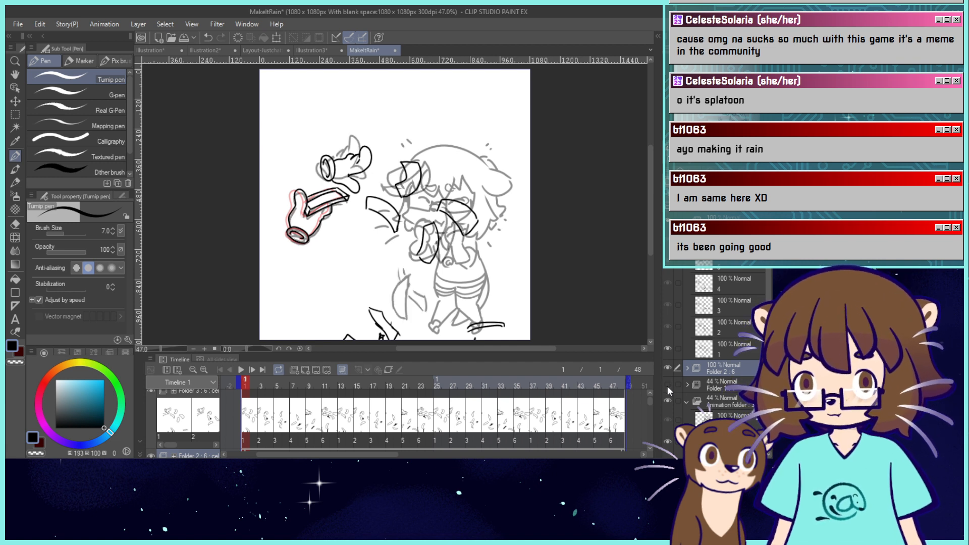
click(667, 386)
click(666, 400)
click(666, 401)
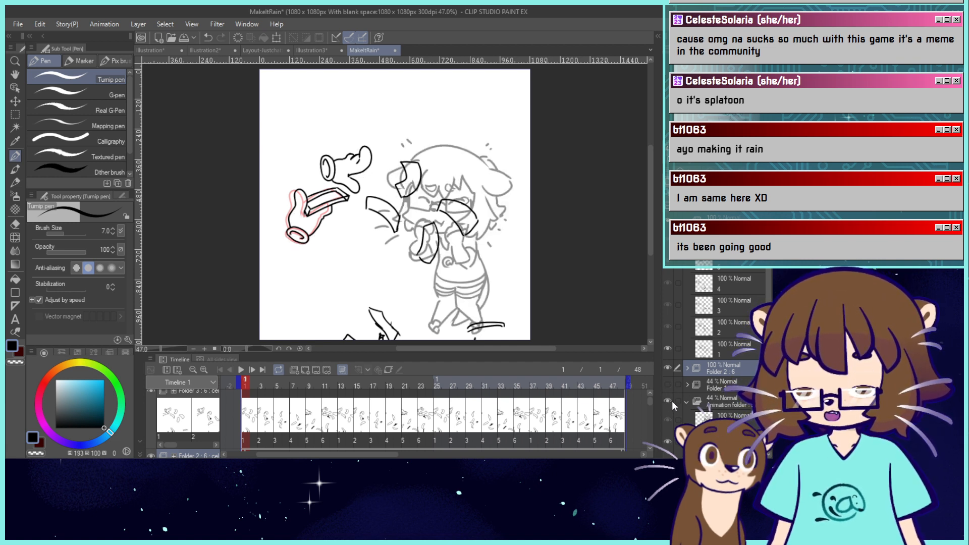
Add a new animation folder with a cel above the character's animation folder, and place layer 1 between Folder 2 and Folder 1.
click(716, 399)
click(687, 402)
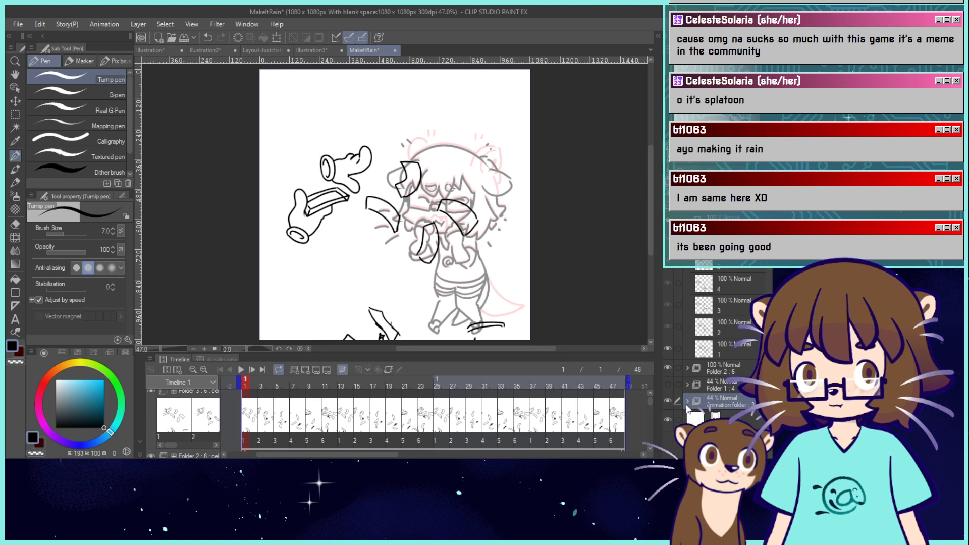
click(294, 371)
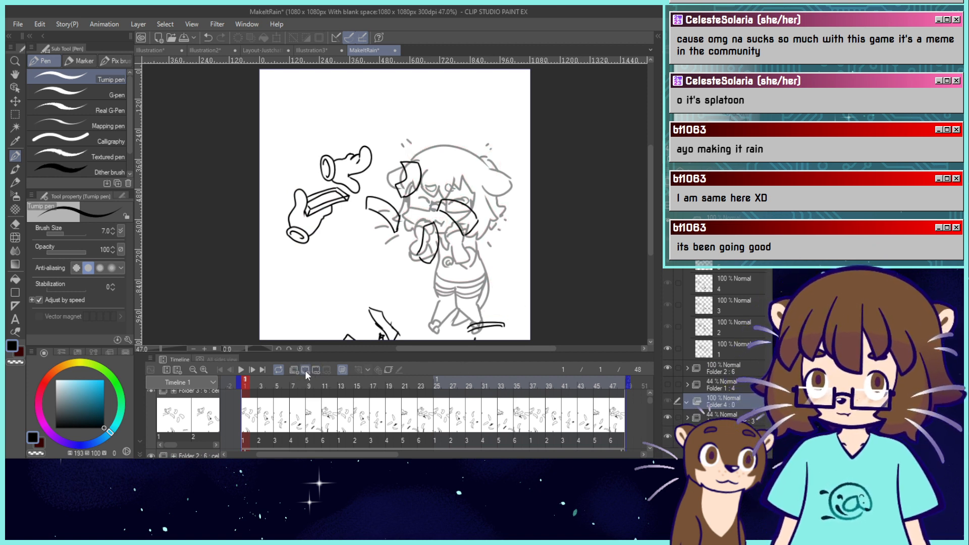
click(304, 371)
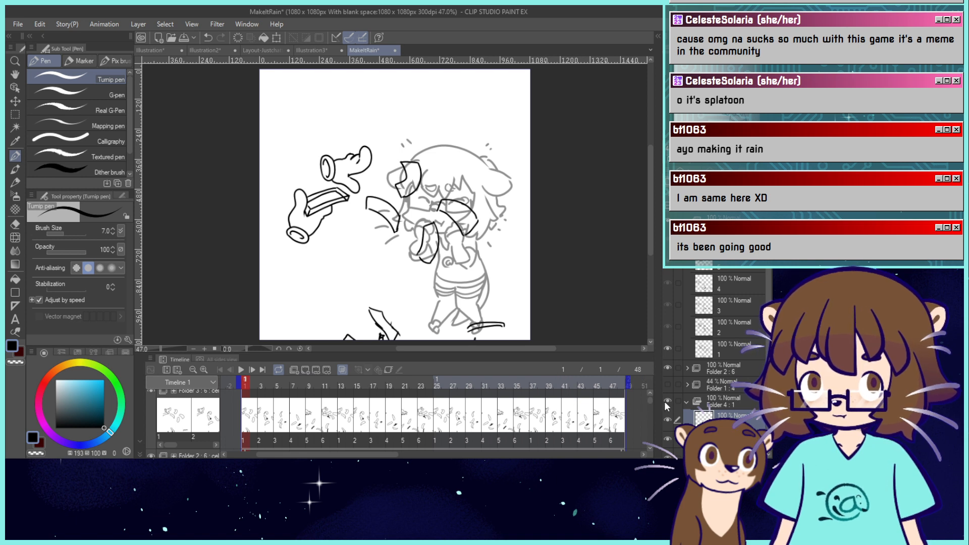
drag(725, 401, 725, 377)
drag(649, 402, 648, 416)
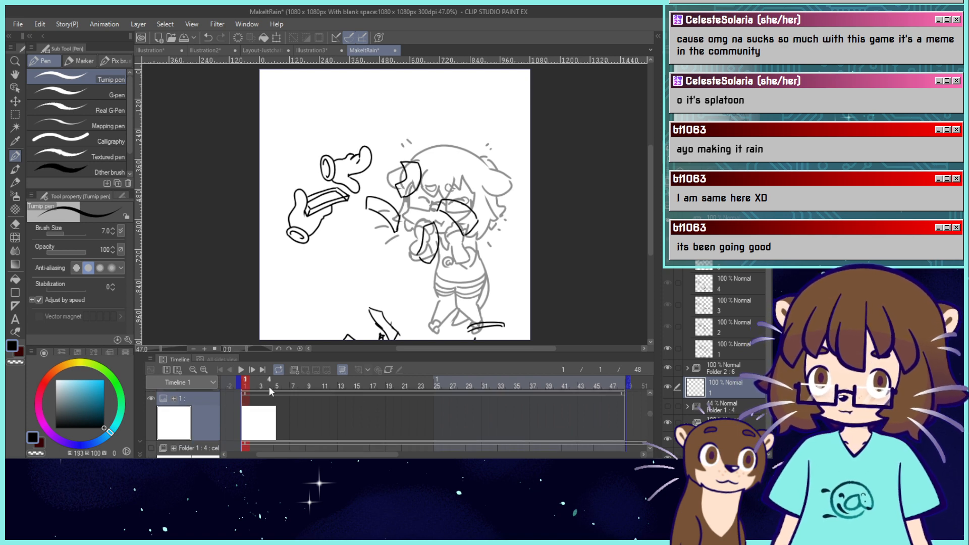
Start inking the character on the new layer at frame 1, outlining the left forearm and paw over the rough sketch.
scroll(423, 215, up, 3)
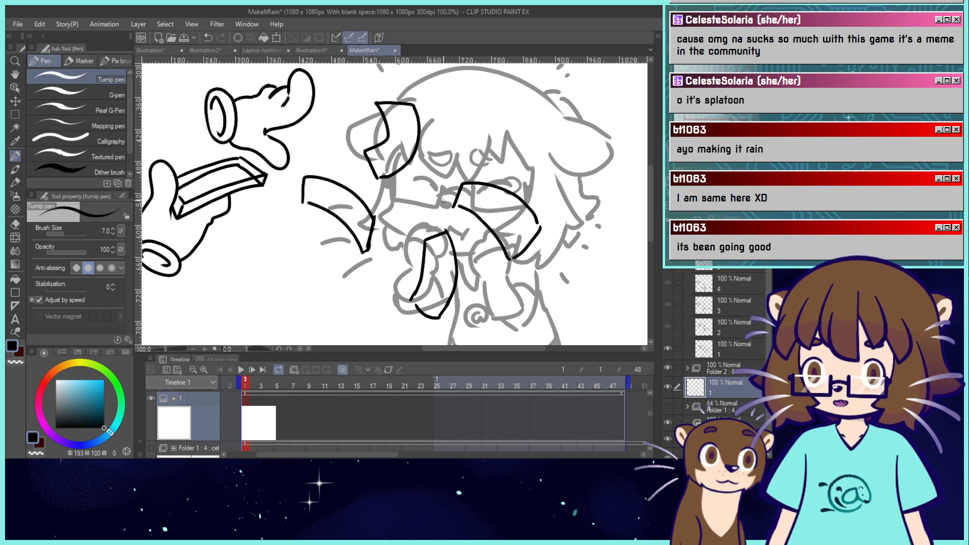
drag(440, 204, 453, 206)
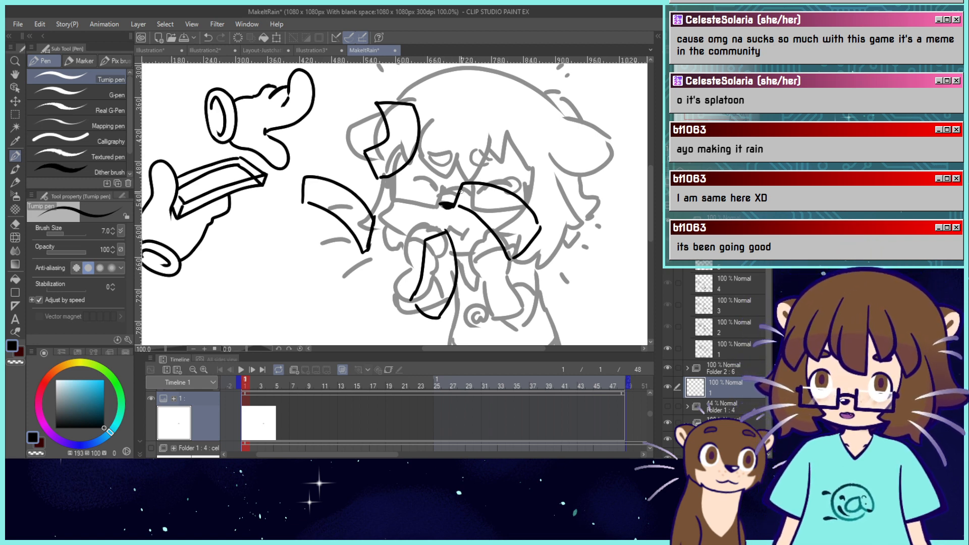
scroll(460, 191, down, 5)
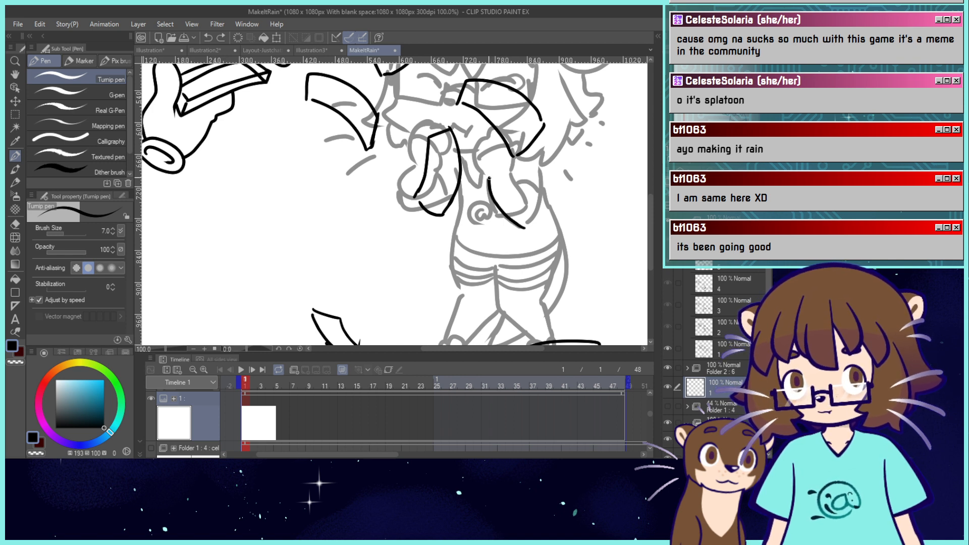
drag(484, 173, 478, 150)
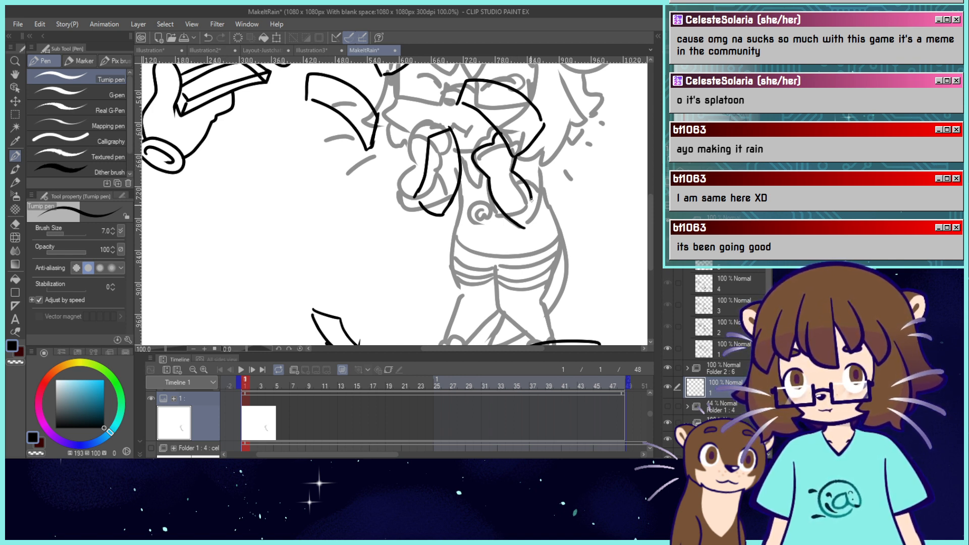
drag(511, 169, 516, 182)
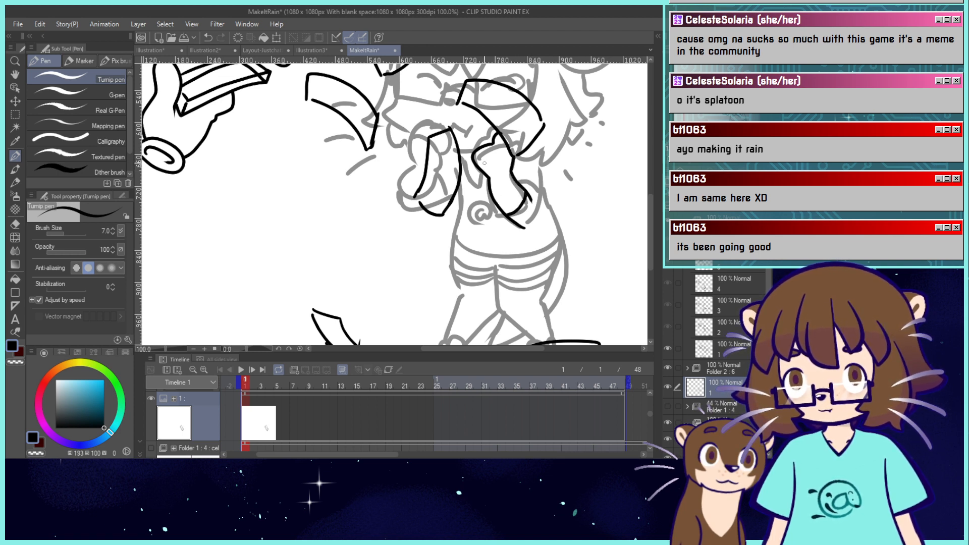
Hide the falling banknotes and complete the left arm with the inner paw line, outer sleeve curve and thumb.
mouse_move(485, 157)
mouse_down()
mouse_move(504, 146)
mouse_move(524, 228)
mouse_up()
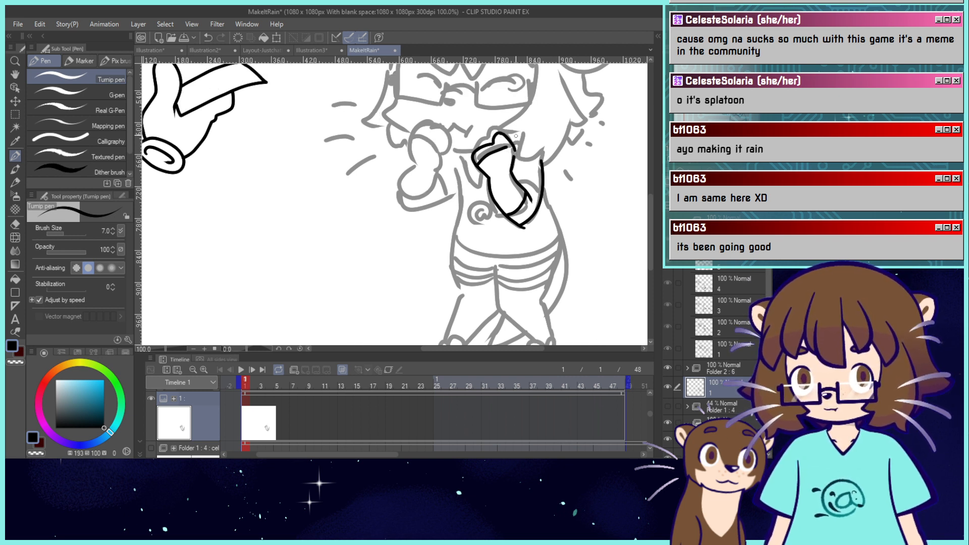
key(ctrl+z)
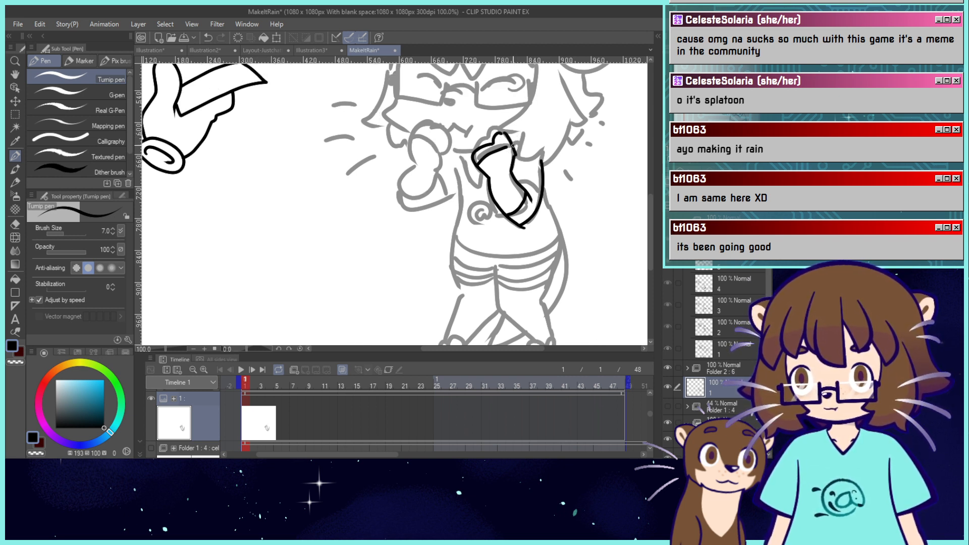
drag(515, 146, 513, 160)
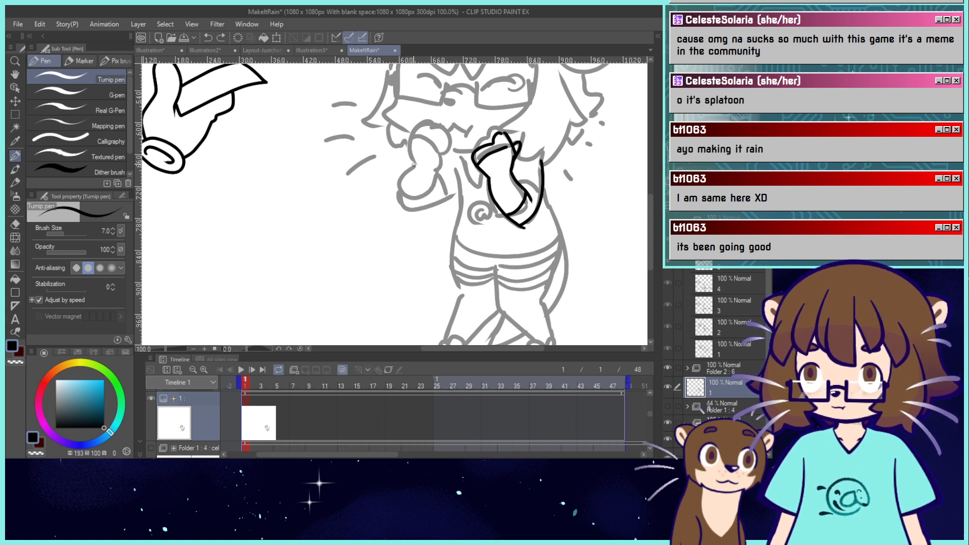
Ink the character's right arm and paw, plus the neckline and the adjacent side of the torso.
drag(413, 164, 402, 204)
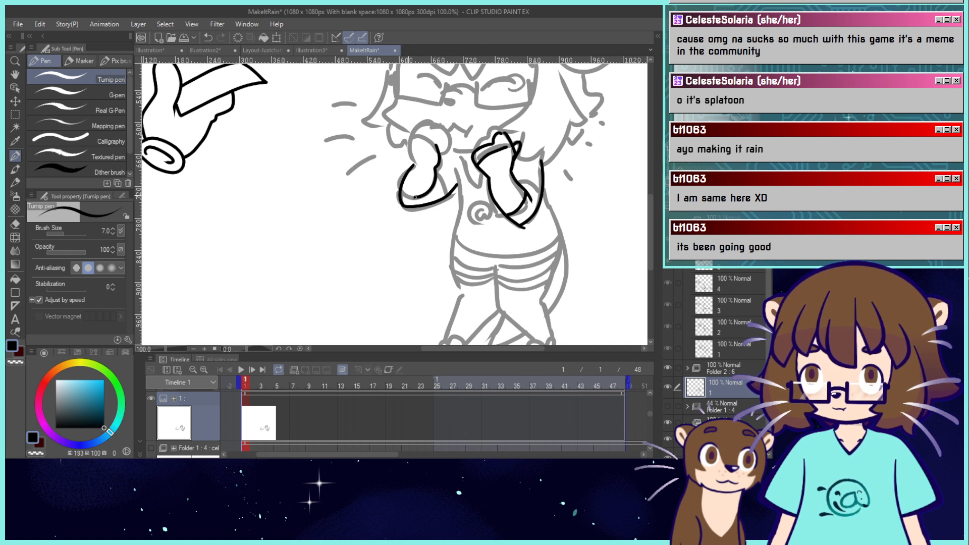
mouse_move(412, 152)
mouse_down()
mouse_move(417, 127)
mouse_move(445, 146)
mouse_up()
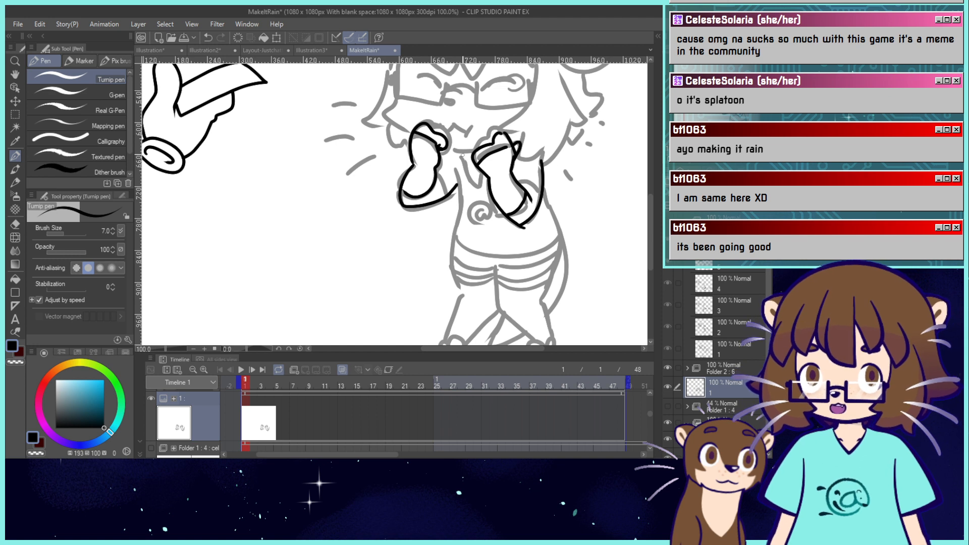
mouse_move(462, 156)
mouse_down()
mouse_move(480, 181)
mouse_move(456, 232)
mouse_up()
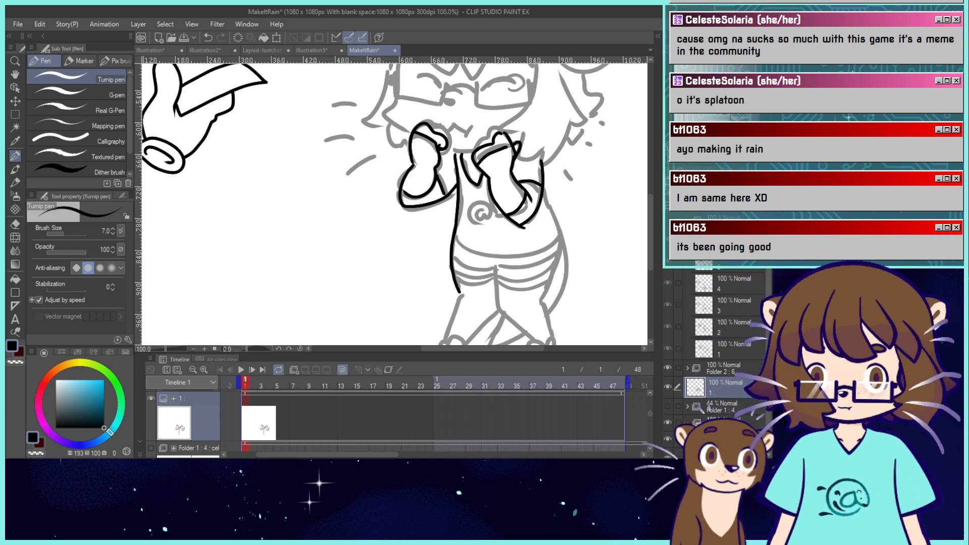
Ink the remaining side of the torso and hip, the left leg with its foot, and the centre seam of the shorts.
scroll(616, 129, down, 3)
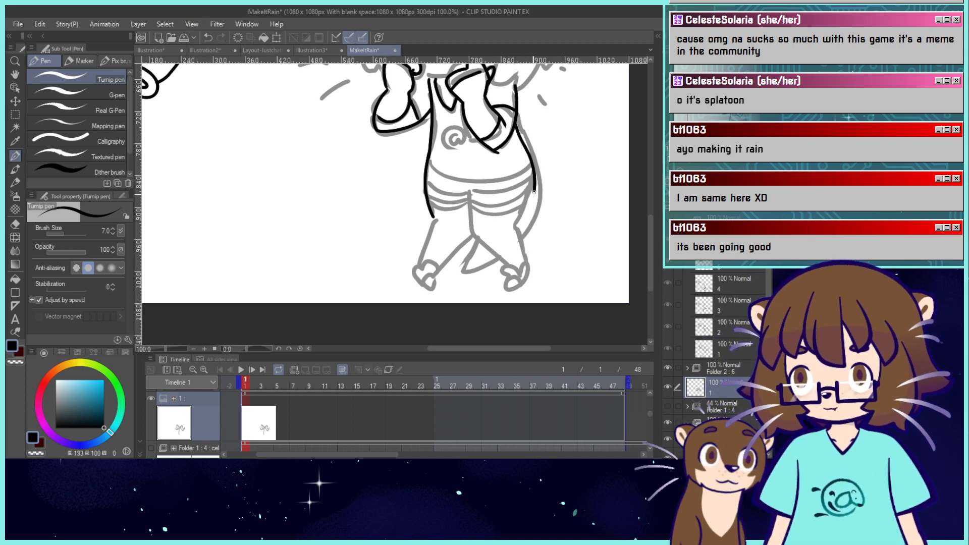
drag(534, 192, 520, 218)
drag(516, 124, 519, 219)
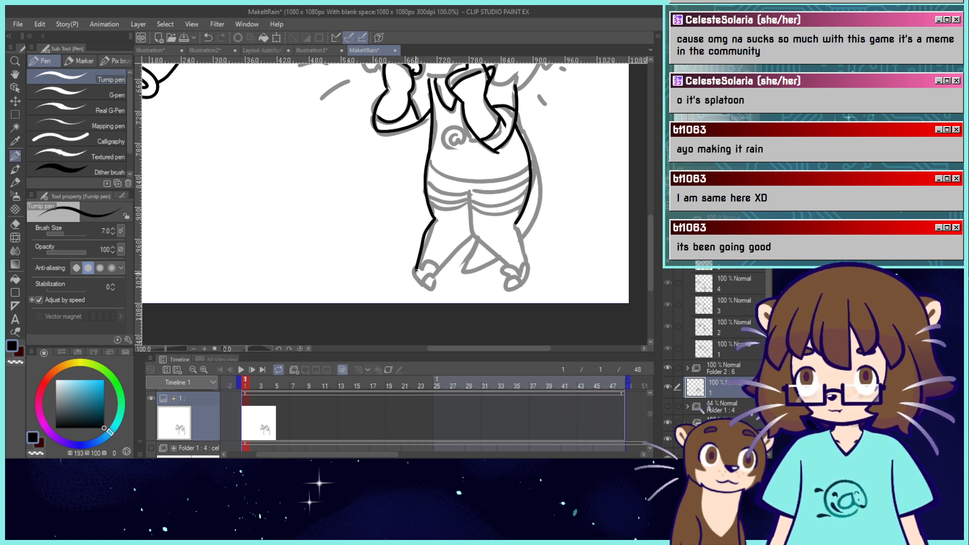
mouse_move(414, 273)
mouse_down()
mouse_move(440, 281)
mouse_move(473, 233)
mouse_up()
drag(472, 187, 473, 232)
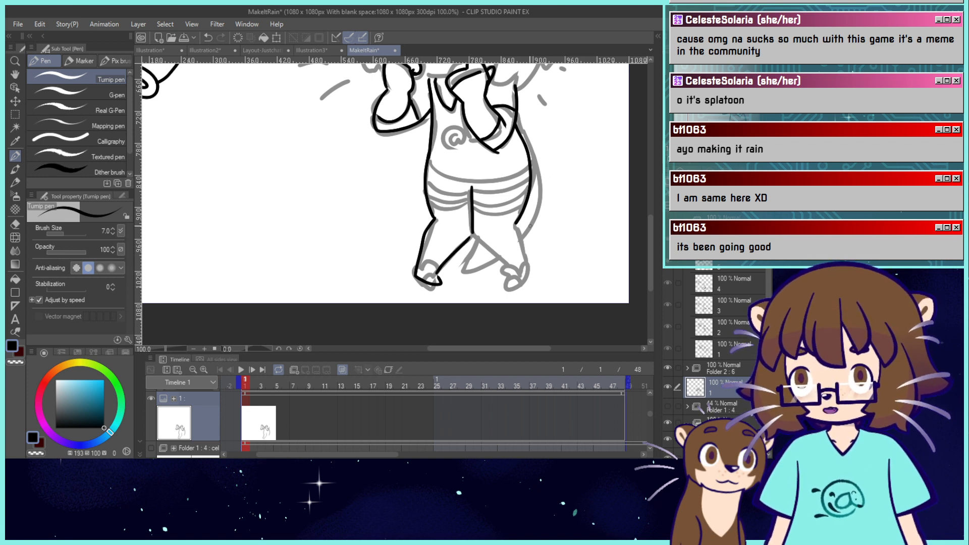
Ink the character's right leg and foot, and add the ankle and toe details on both feet.
key(ctrl+z)
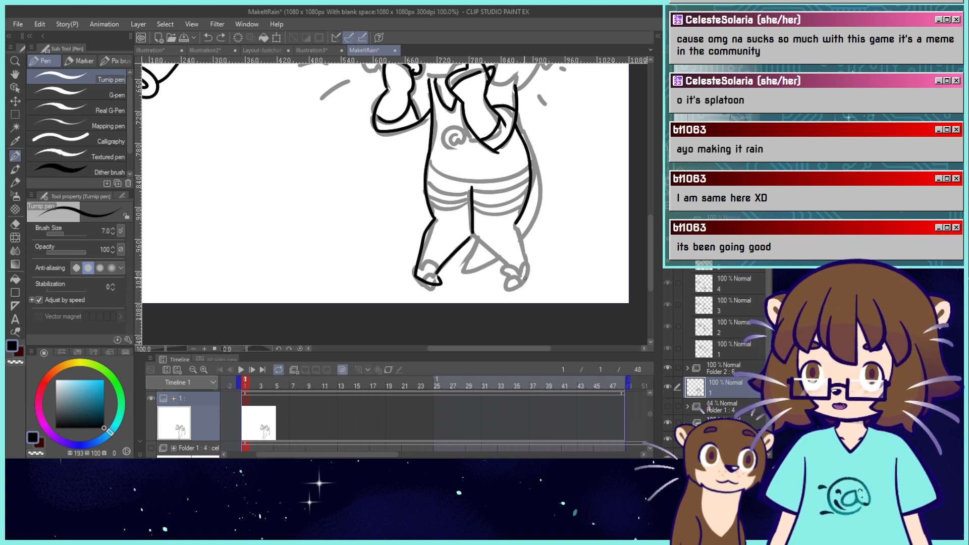
drag(511, 275, 474, 236)
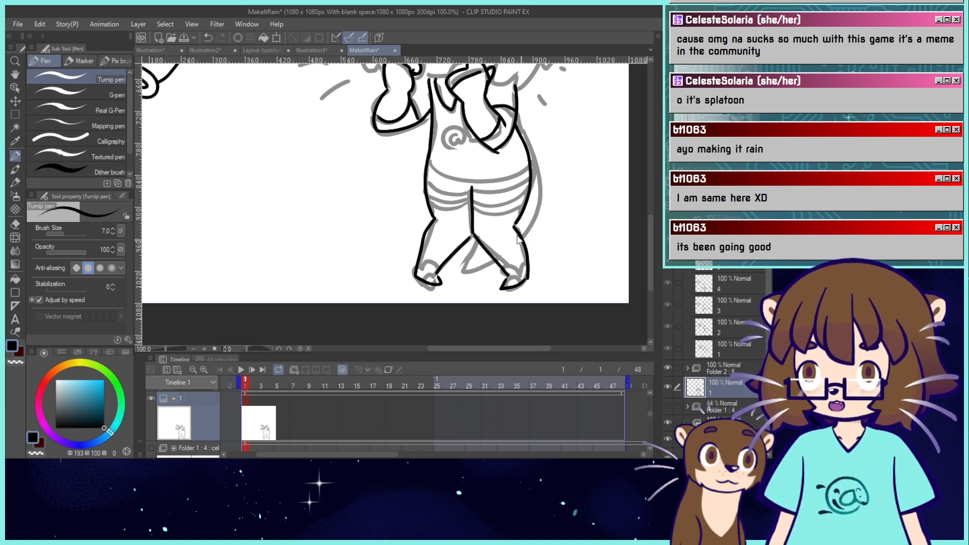
key(ctrl+z)
mouse_move(514, 227)
mouse_down()
mouse_move(527, 277)
mouse_move(518, 273)
mouse_up()
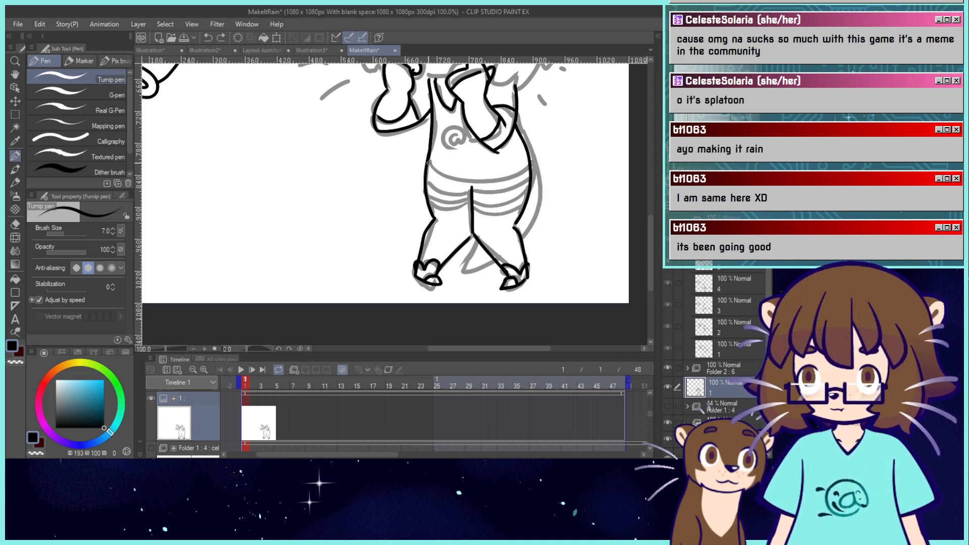
Ink the shirt hem, the curved bands across the shorts and the @ emblem on the shirt.
drag(428, 163, 512, 170)
key(ctrl+z)
drag(428, 163, 518, 166)
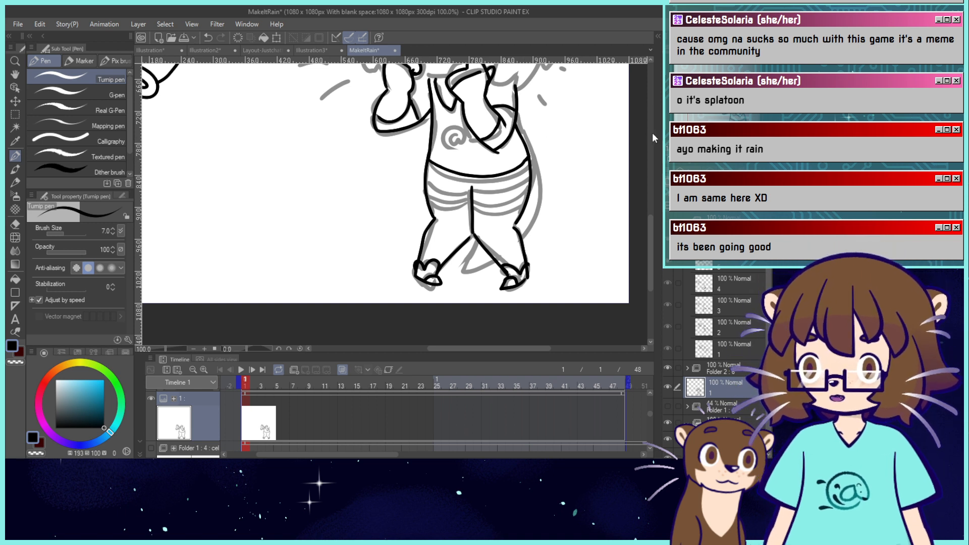
mouse_move(454, 189)
mouse_down()
mouse_move(458, 212)
mouse_move(429, 208)
mouse_up()
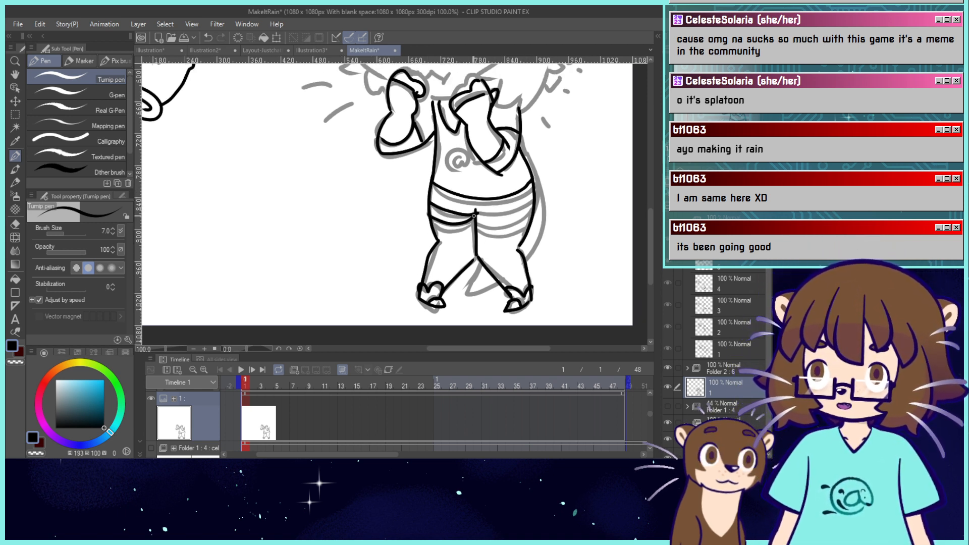
drag(476, 213, 537, 202)
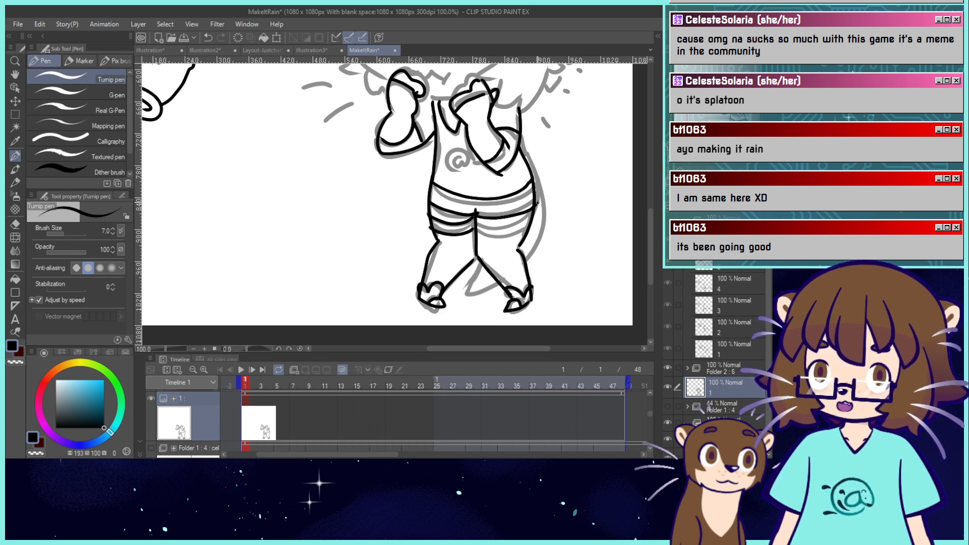
drag(477, 225, 498, 227)
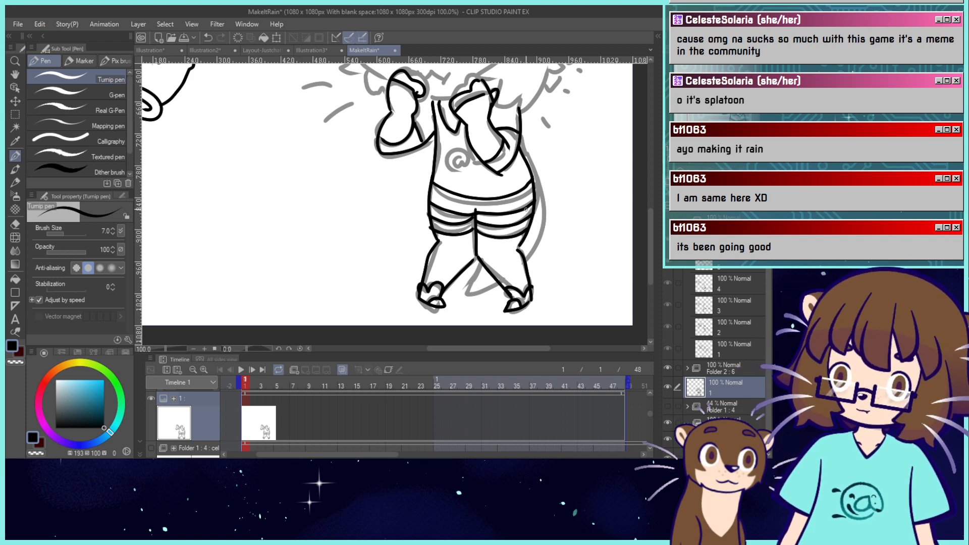
mouse_move(484, 162)
mouse_down()
mouse_move(488, 282)
mouse_move(503, 299)
mouse_move(491, 192)
mouse_move(470, 167)
mouse_move(487, 218)
mouse_up()
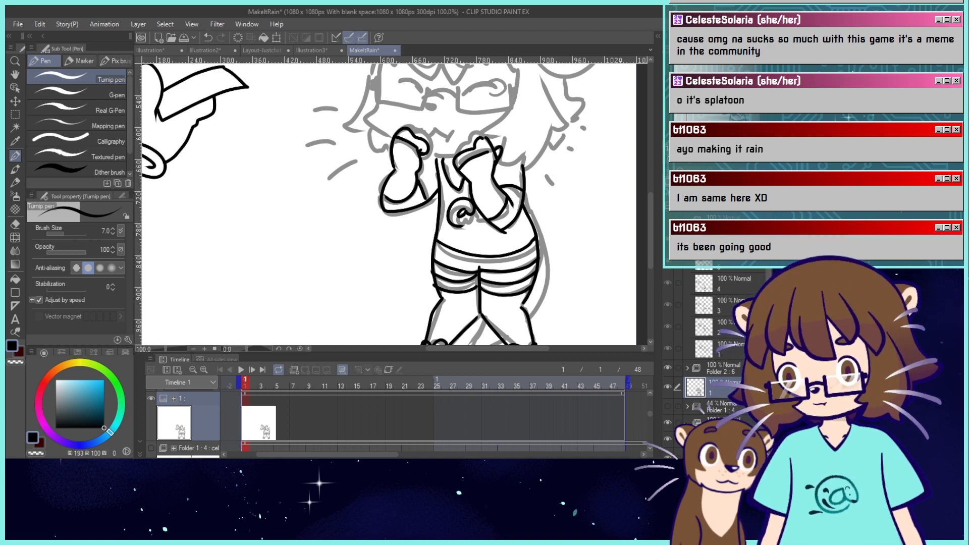
Try to duplicate the inked layer 1 in place by copying and pasting it, after checking the neighbouring frames.
key(ctrl+minus)
click(262, 383)
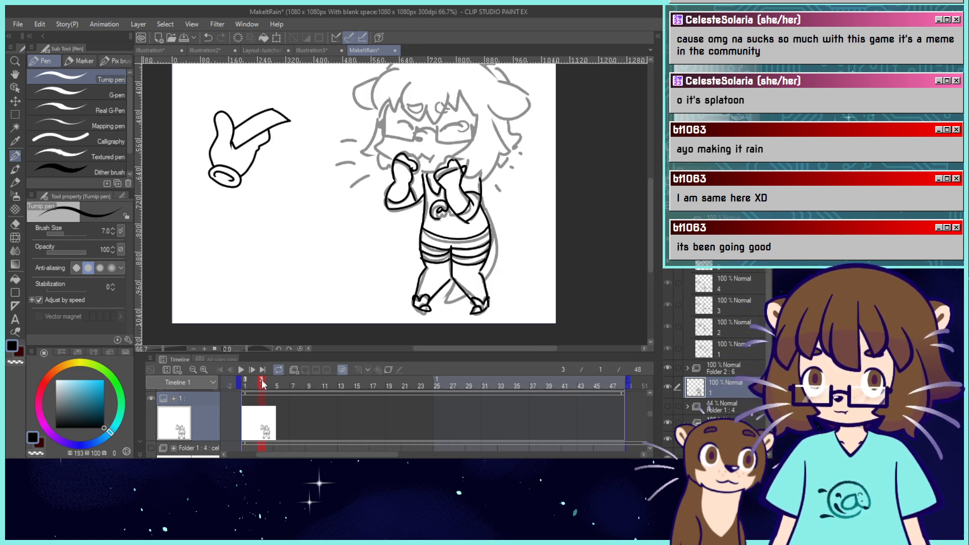
mouse_move(262, 384)
mouse_down()
mouse_move(498, 387)
mouse_move(350, 377)
mouse_move(211, 383)
mouse_up()
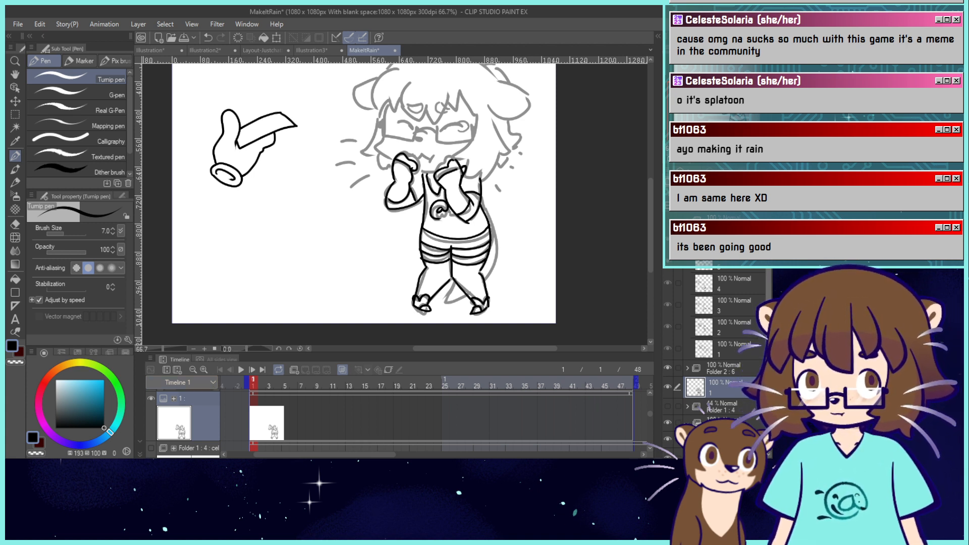
scroll(732, 327, down, 1)
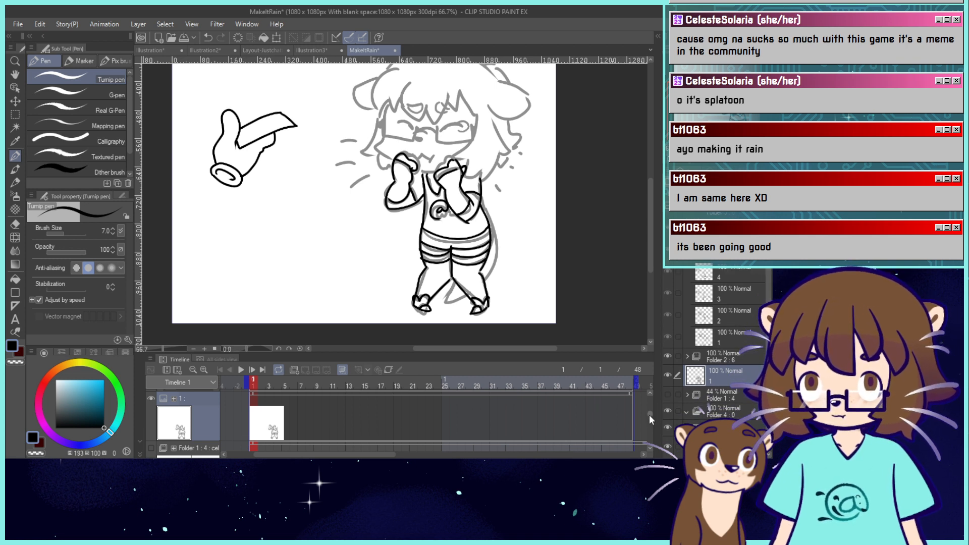
drag(649, 414, 649, 419)
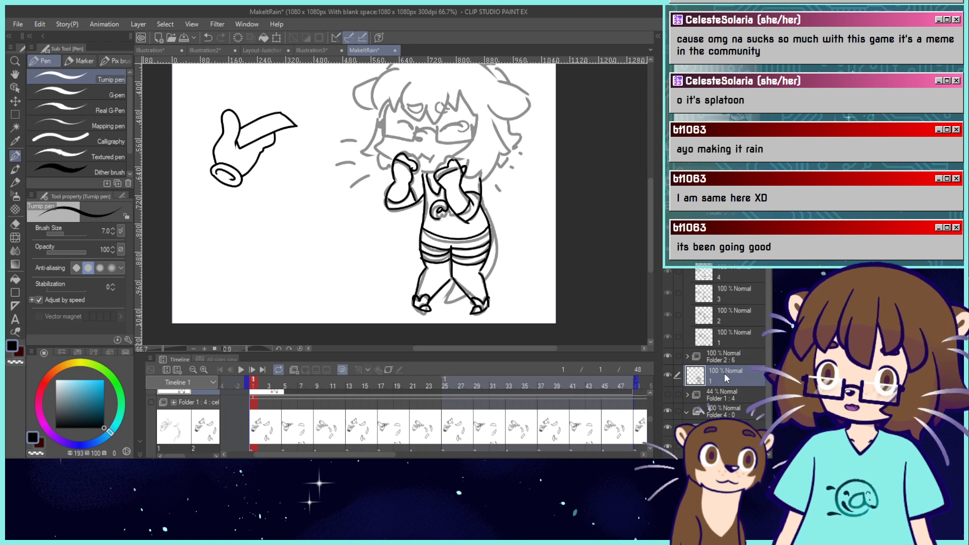
key(ctrl+c)
key(ctrl+v)
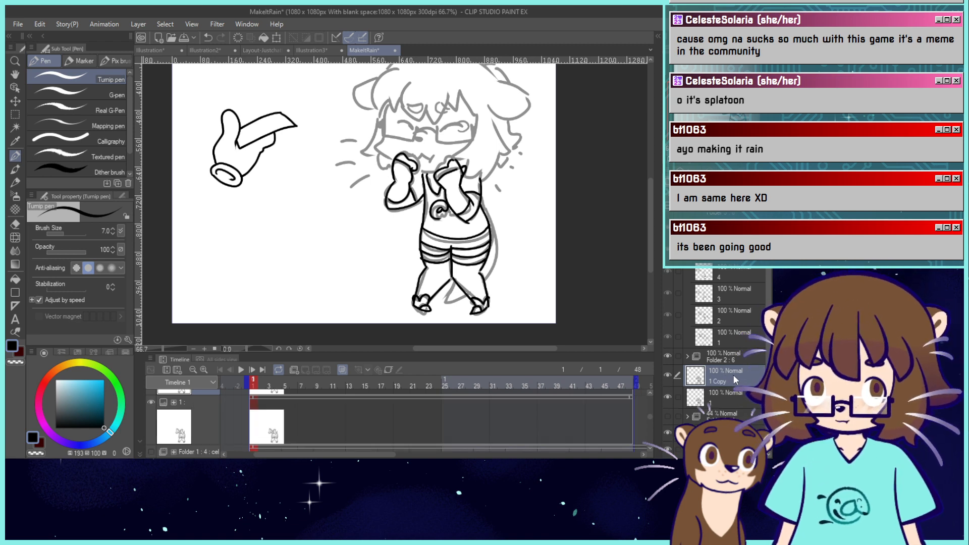
key(ctrl+z)
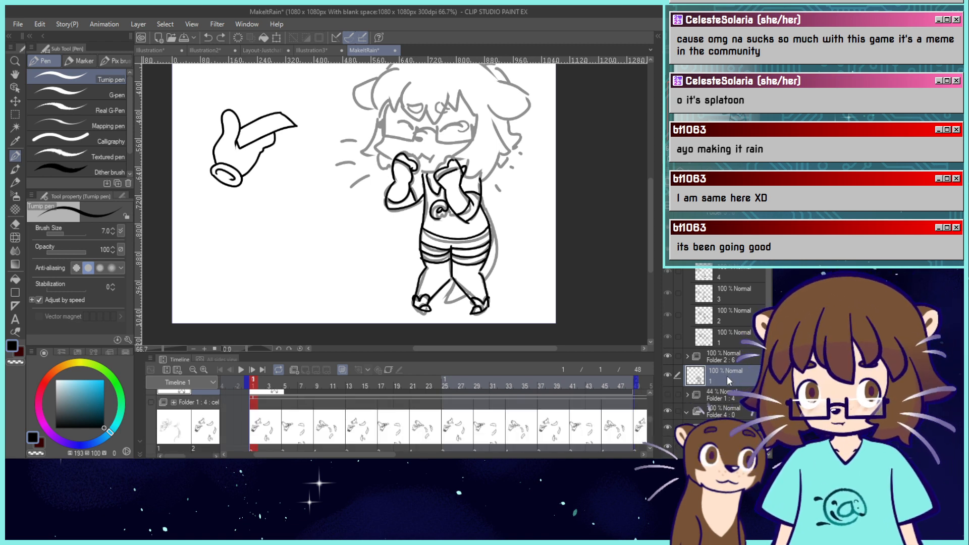
Toggle layer 1's visibility and look inside Folder 1 and Folder 2 to examine how the layers are organised, collapsing Folder 4.
click(668, 376)
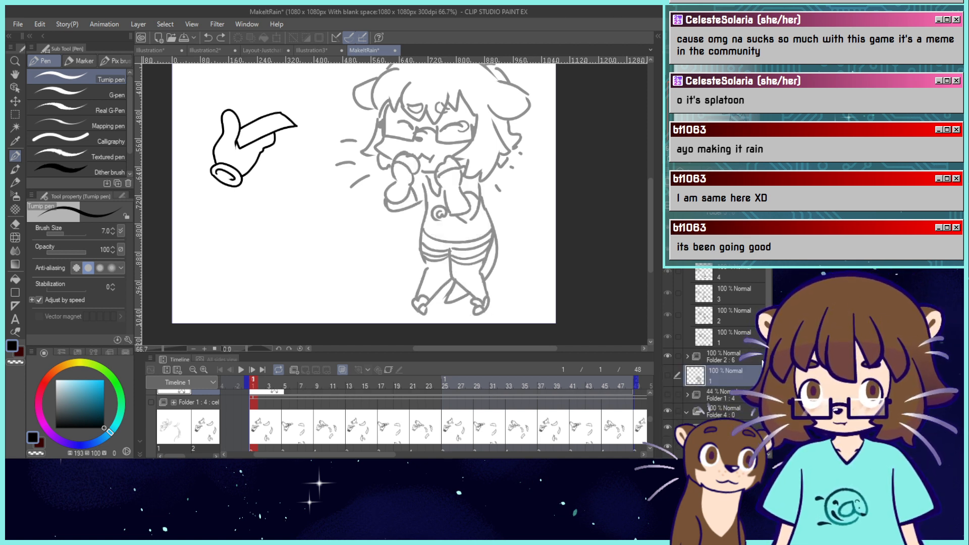
click(688, 395)
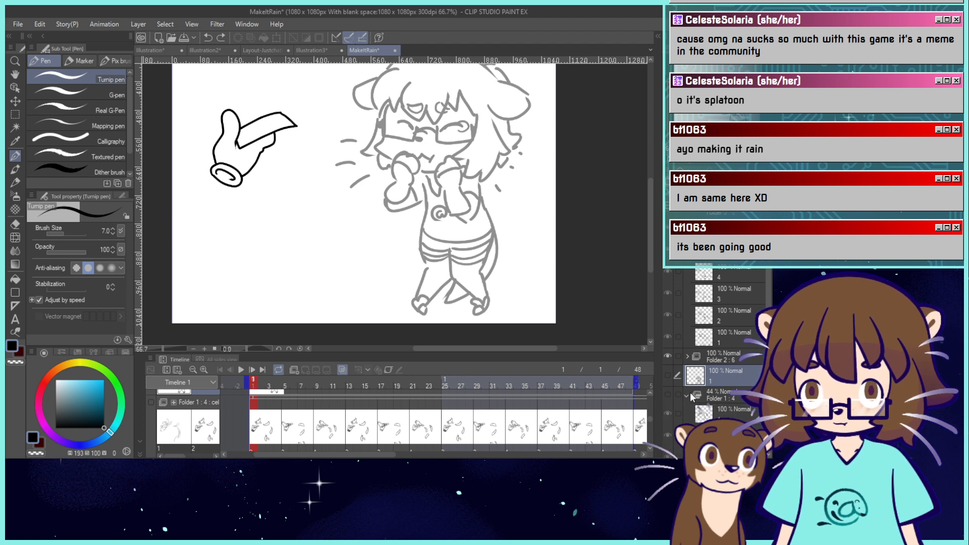
click(687, 395)
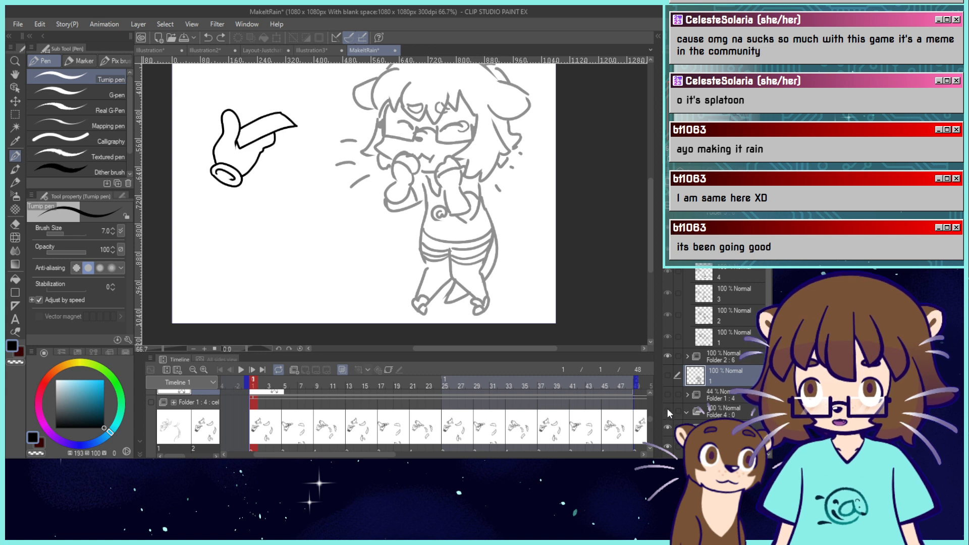
click(686, 412)
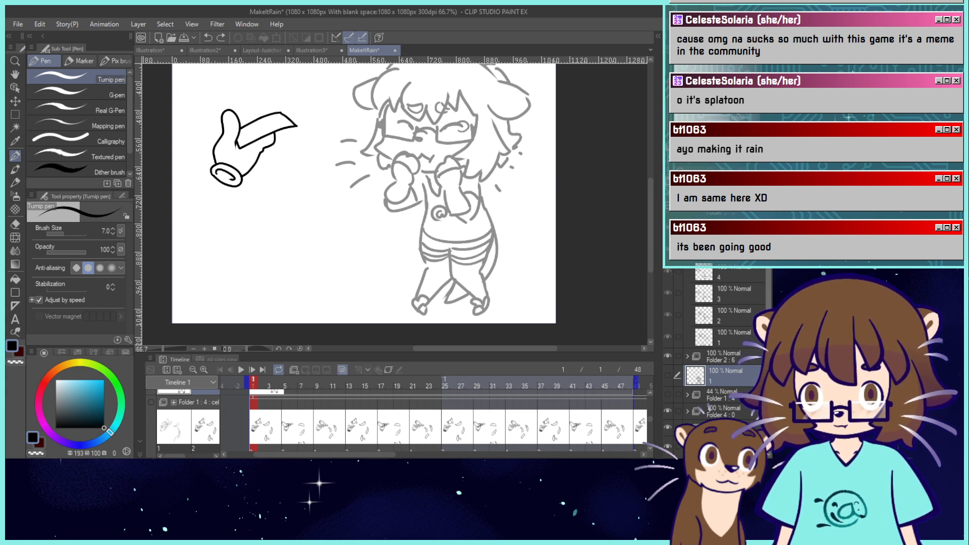
click(688, 356)
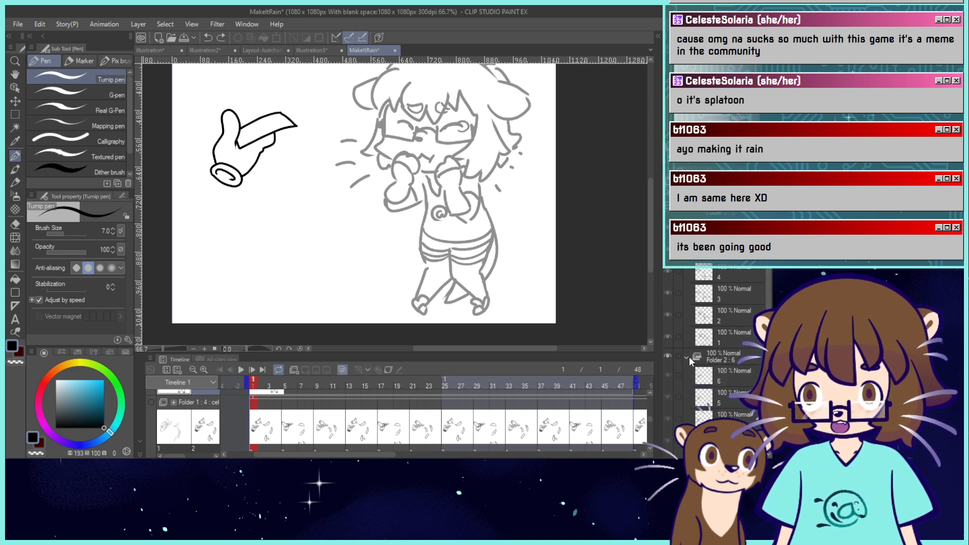
click(687, 356)
click(670, 374)
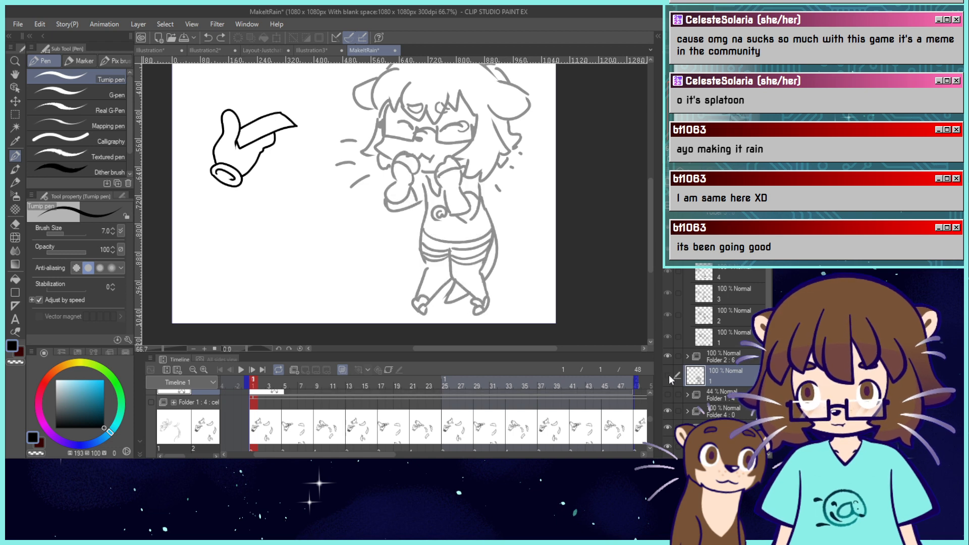
click(687, 356)
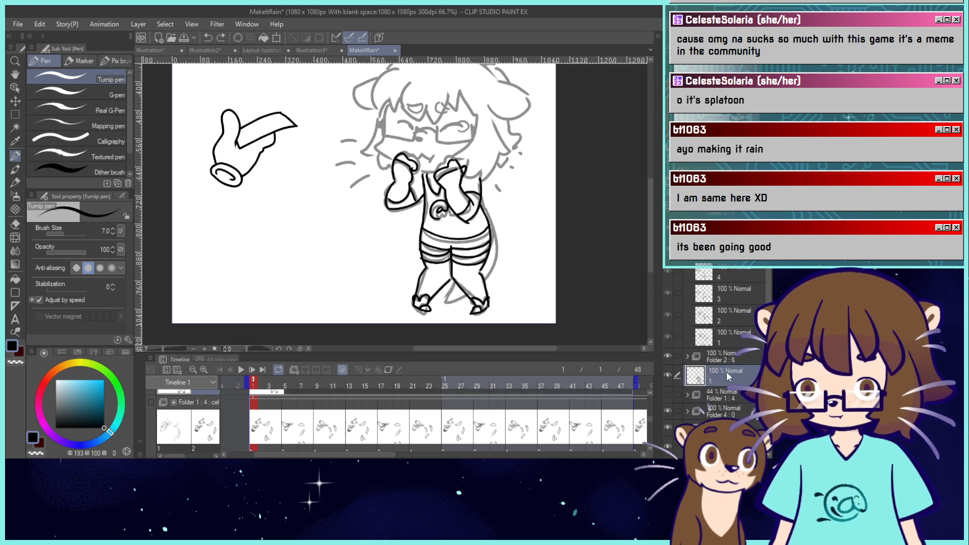
Try pasting a copy of layer 1 again, and try moving layer 1 into Folder 2.
key(ctrl+v)
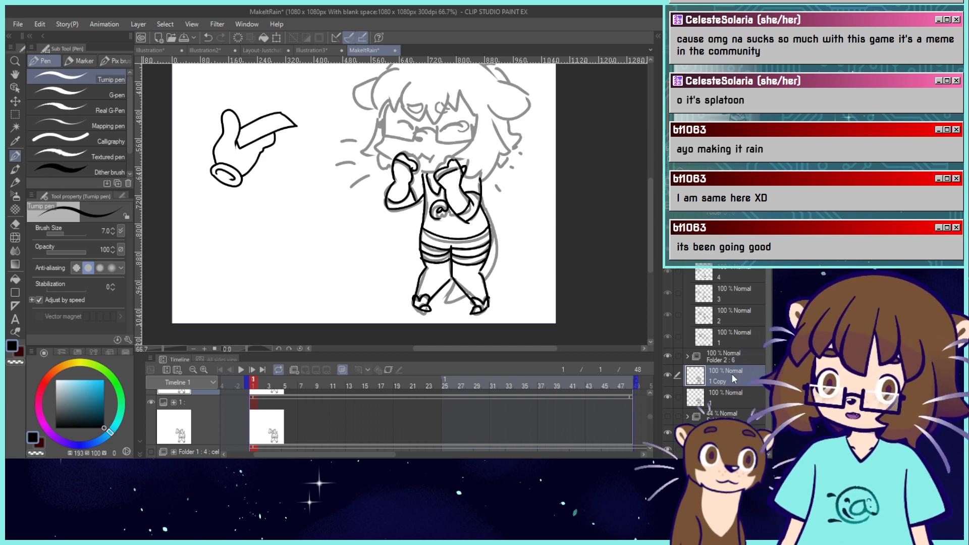
key(ctrl+z)
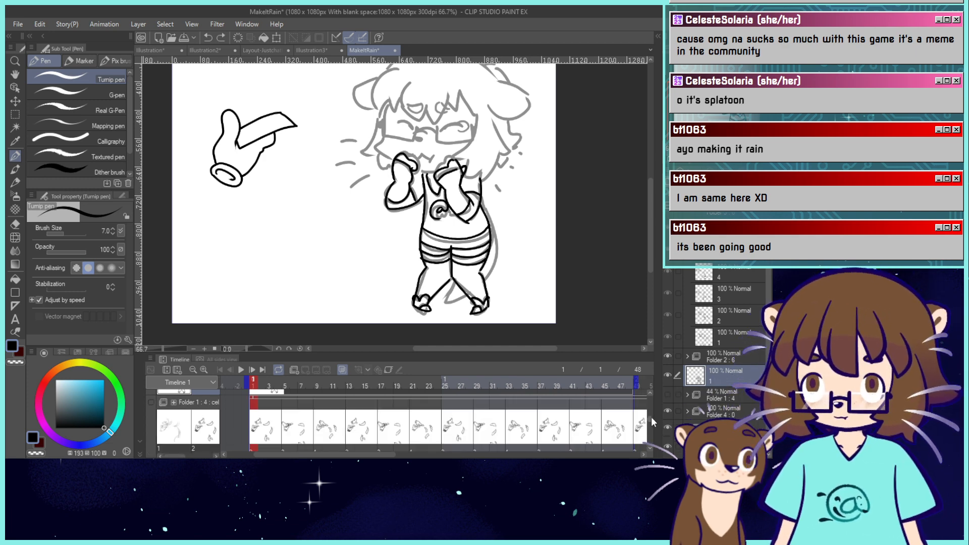
drag(650, 418, 650, 415)
drag(716, 376, 730, 357)
click(686, 367)
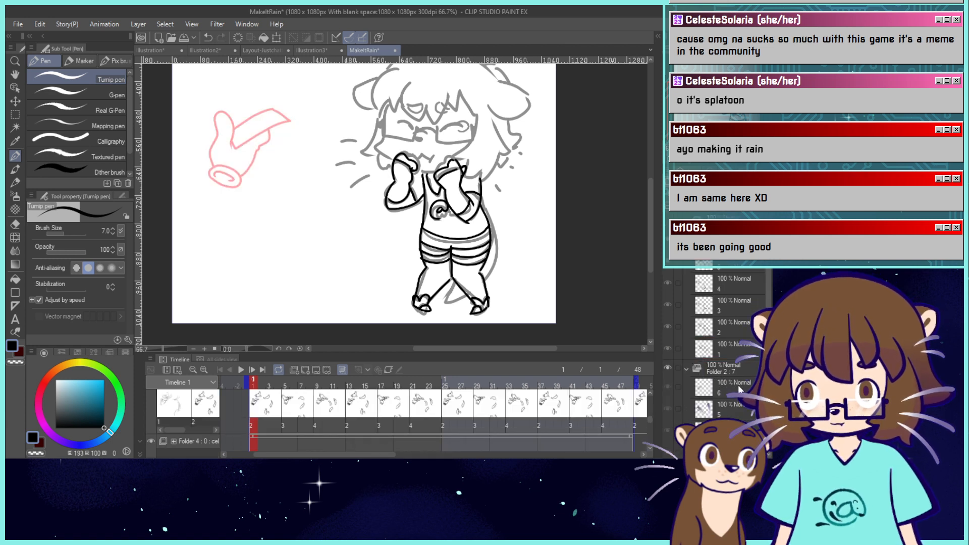
key(ctrl+z)
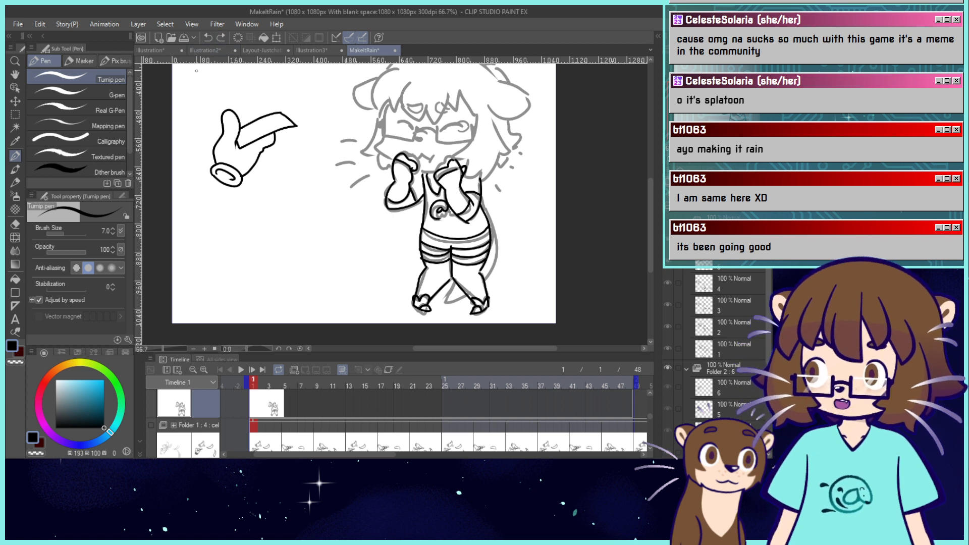
Collapse and hide Folder 2, and toggle the visibility of layer 1, Folder 1 and Folder 4 to identify their contents.
click(698, 363)
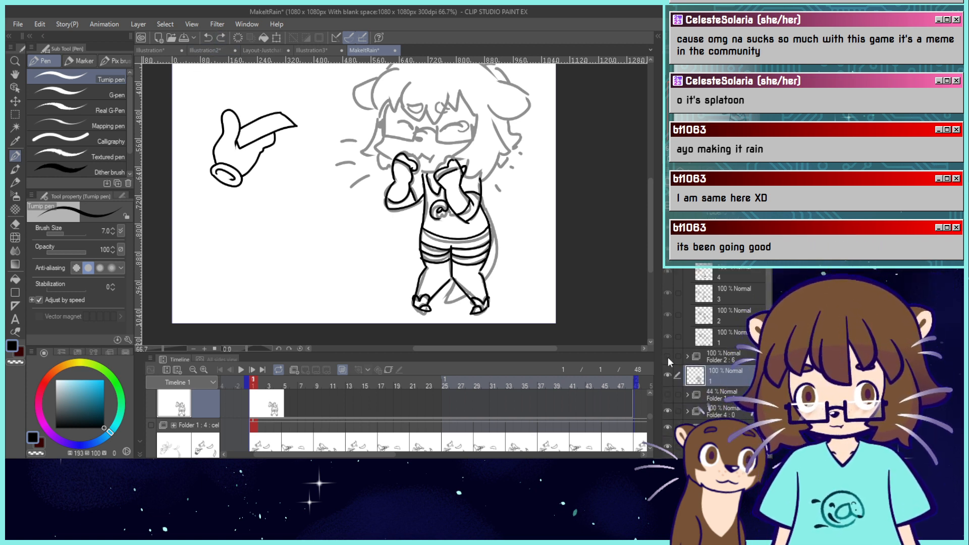
click(667, 357)
click(666, 376)
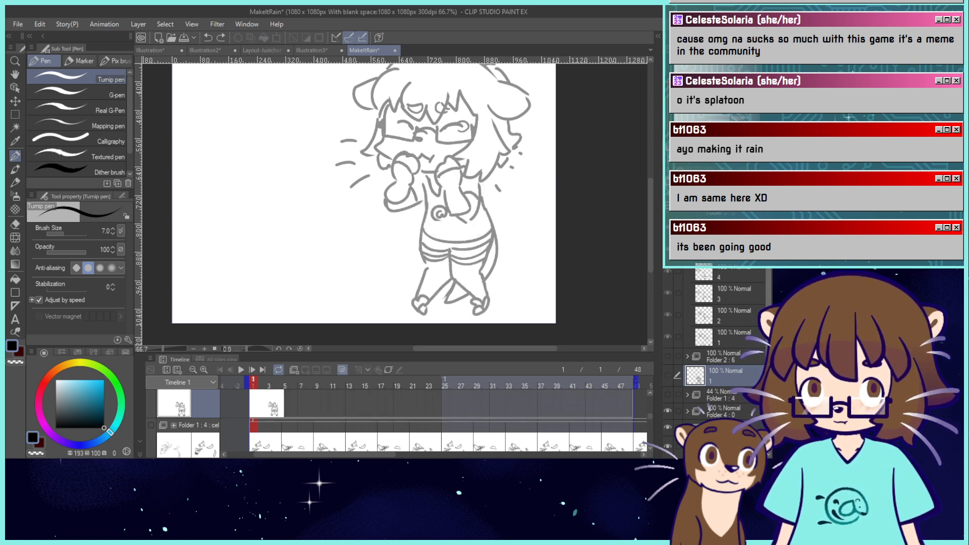
scroll(717, 353, up, 1)
click(687, 220)
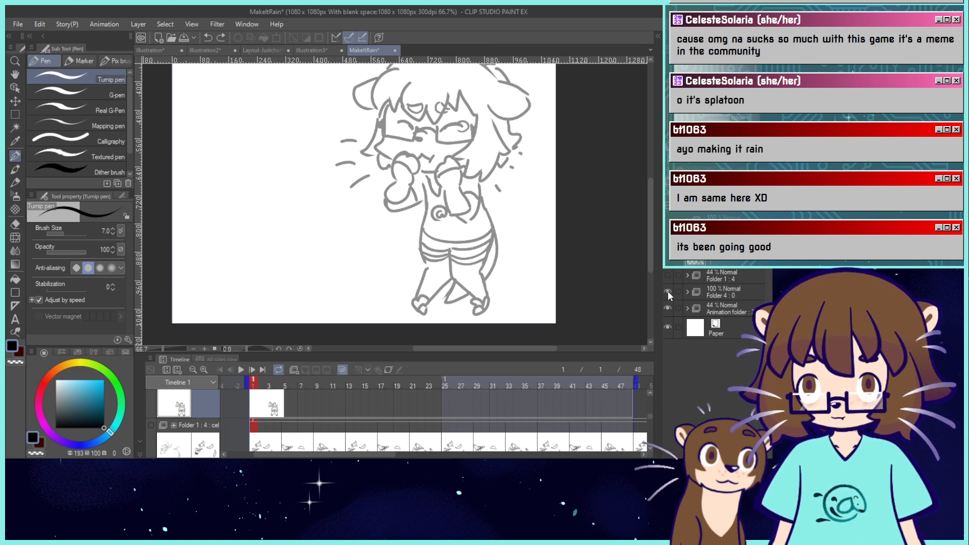
click(667, 276)
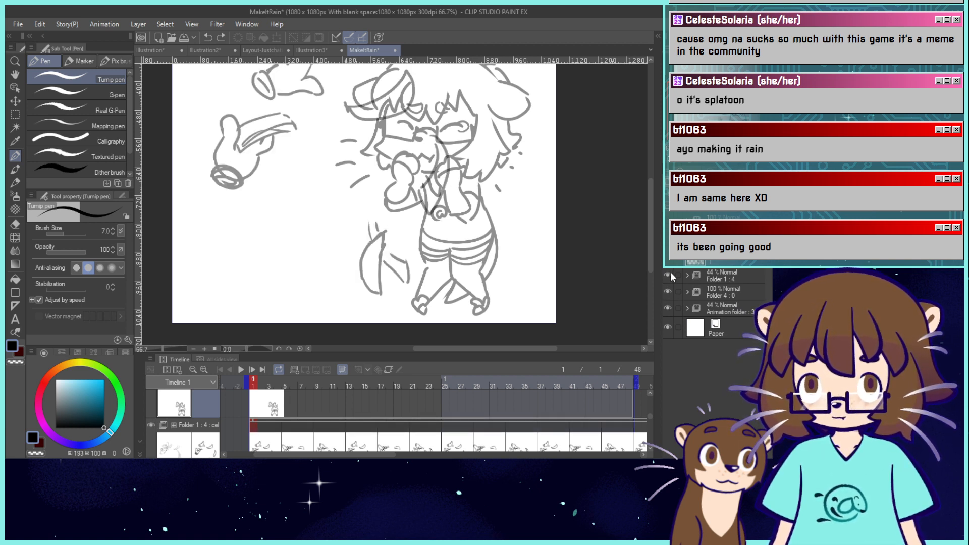
click(668, 276)
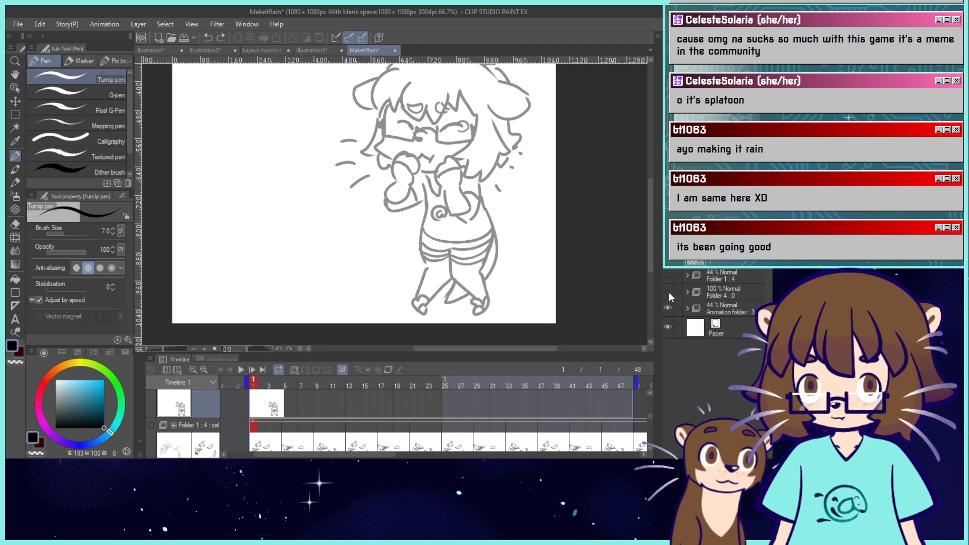
Move the inked layer 1 into the empty Folder 4 and paste a copy of it there as a second cel.
drag(688, 290, 732, 280)
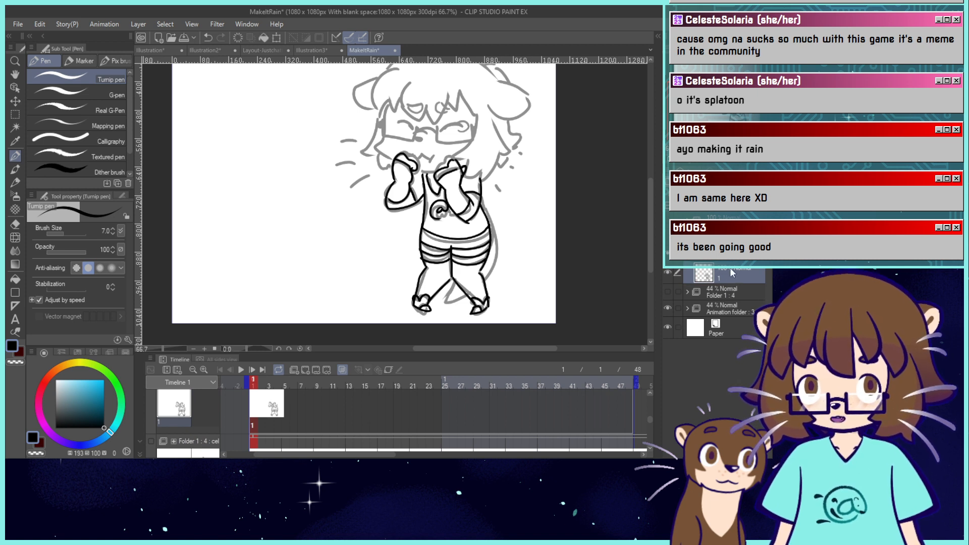
key(ctrl+v)
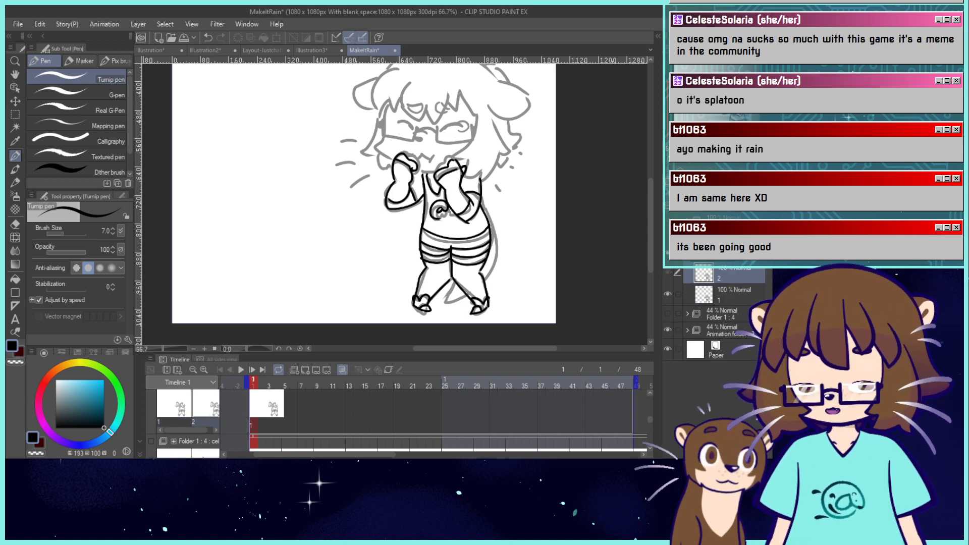
Assign the second line-art cel at frame 5 on the line-art folder's timeline track.
drag(649, 417, 654, 428)
click(193, 369)
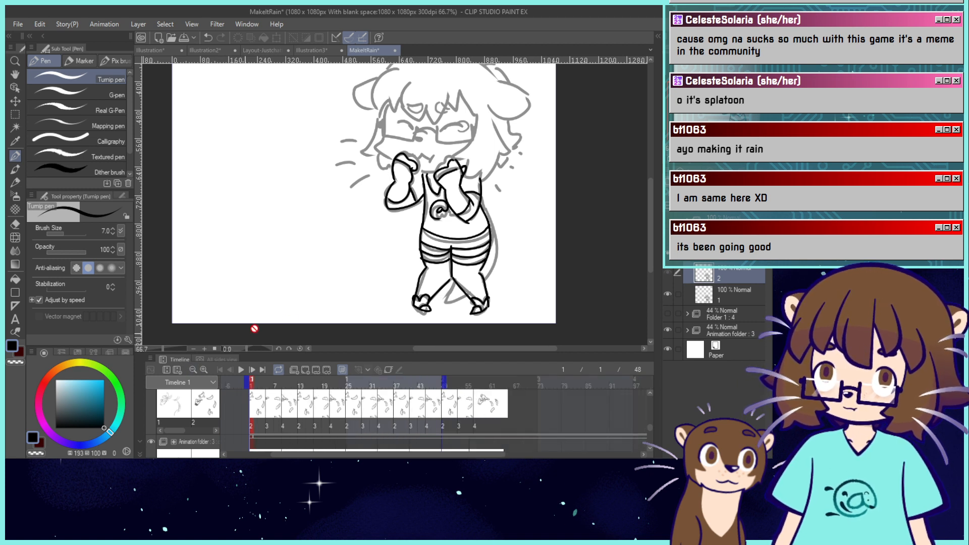
drag(649, 427, 653, 420)
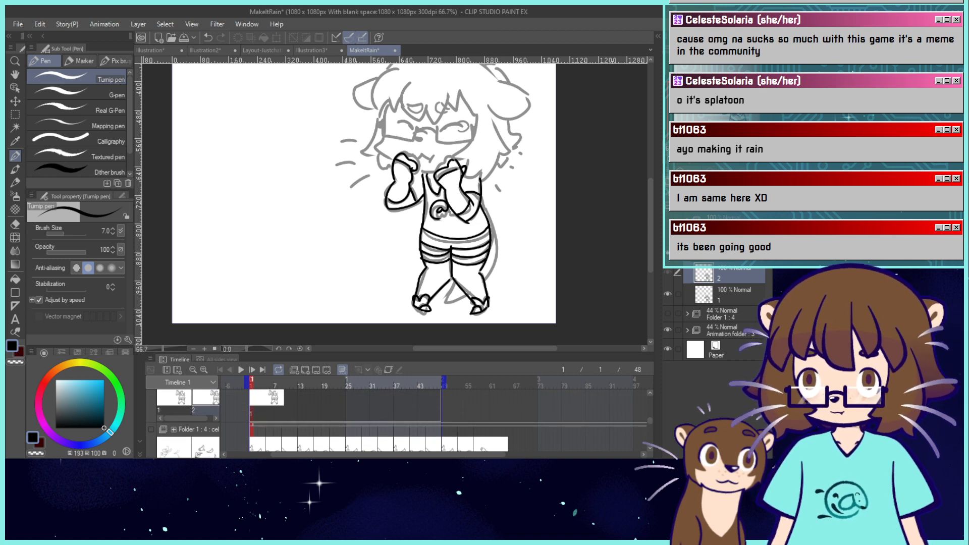
click(282, 397)
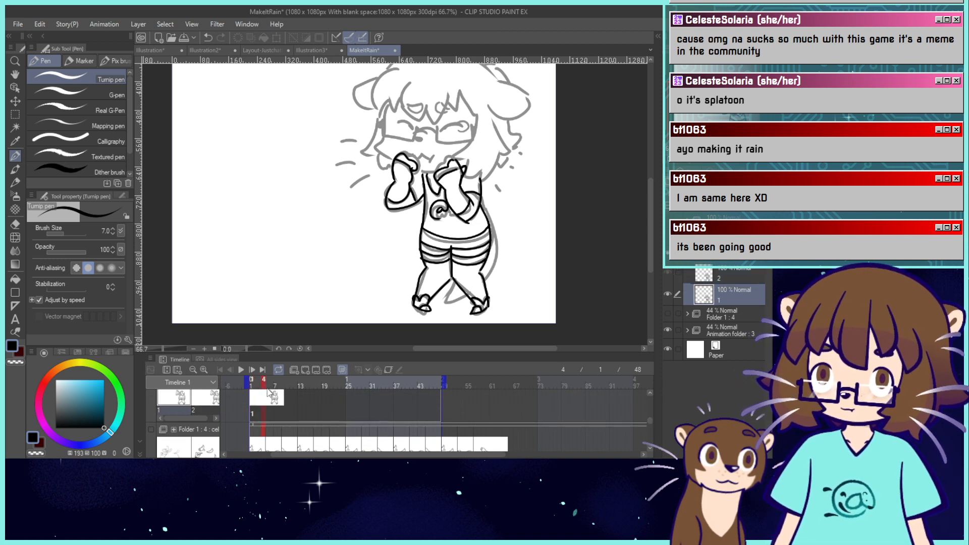
click(266, 405)
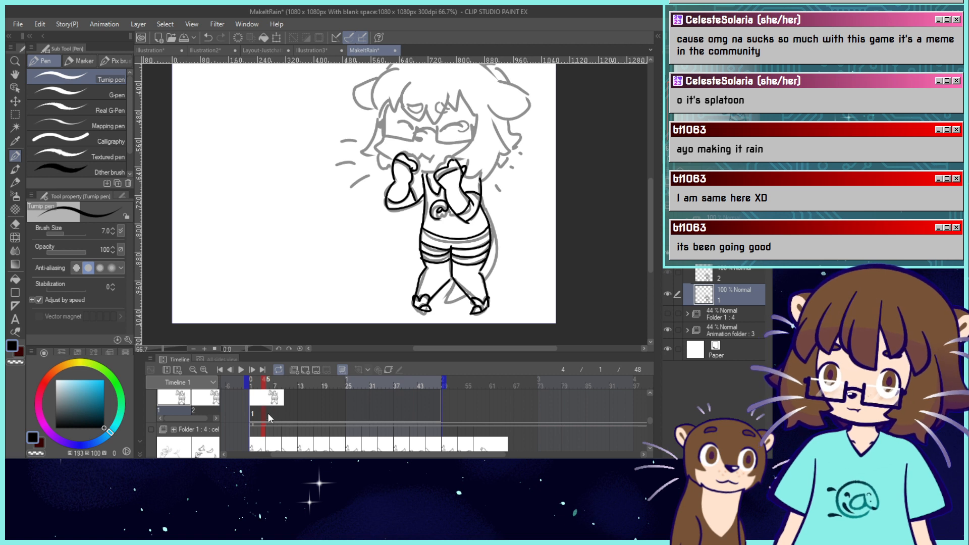
right_click(269, 417)
click(307, 210)
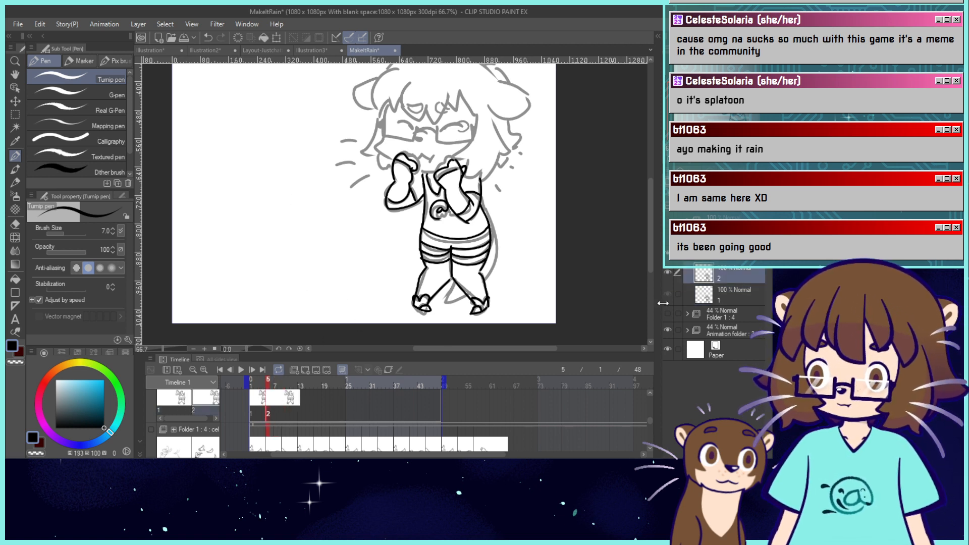
Paste two more copies of the line art as cels 3 and 4, assigning them at frames 9 and 13.
drag(729, 271, 681, 171)
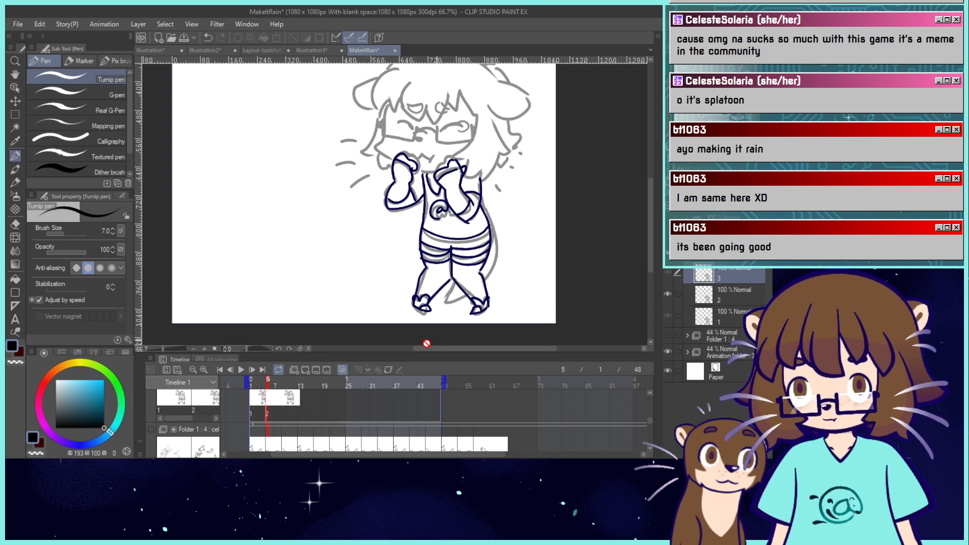
click(283, 416)
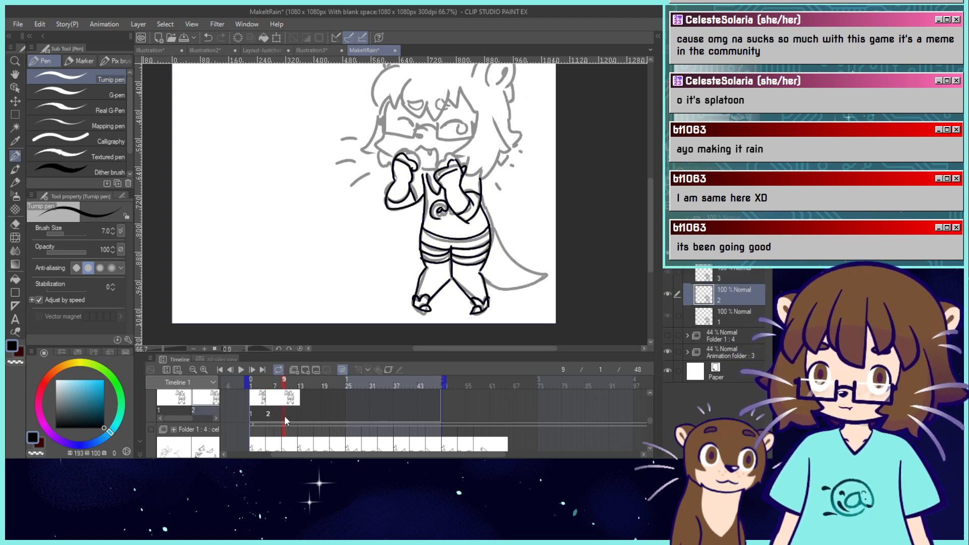
click(297, 183)
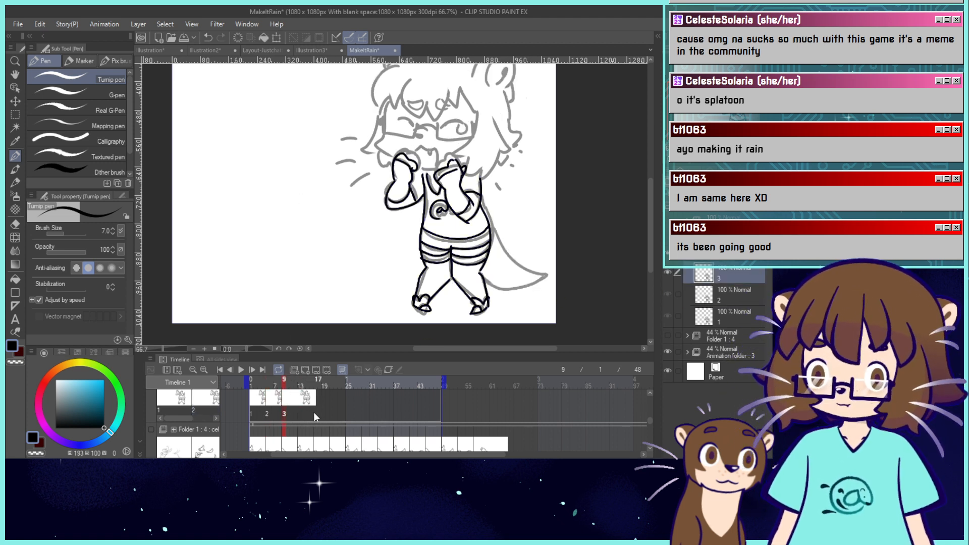
click(301, 415)
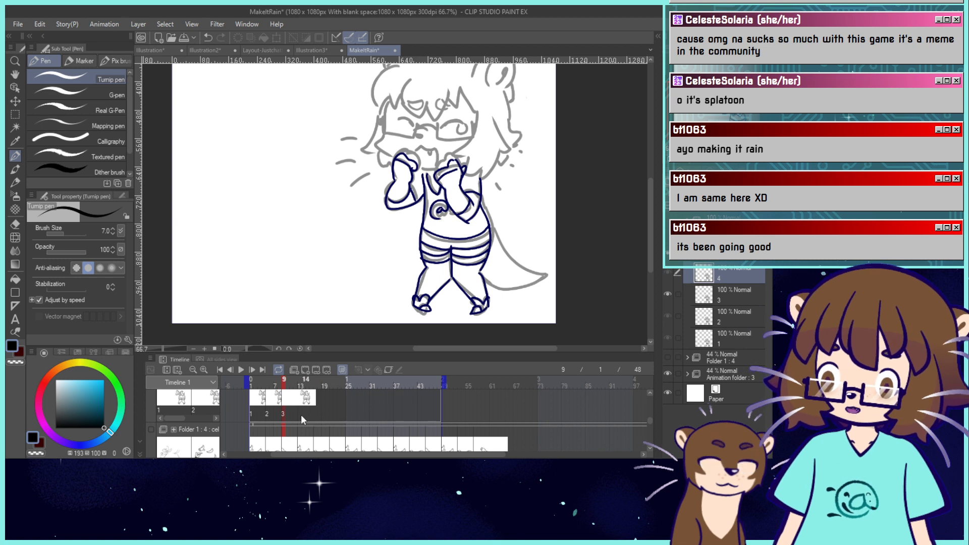
click(307, 187)
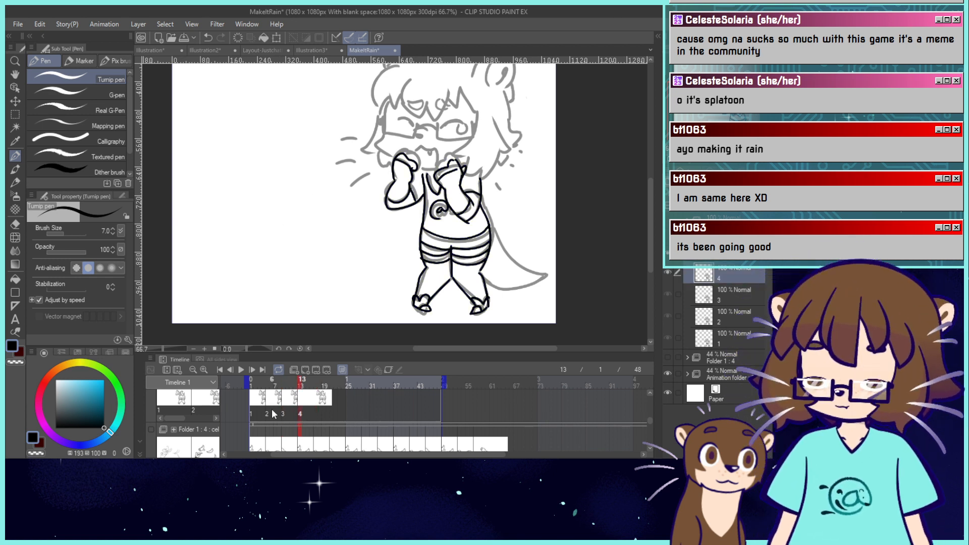
Transform cel 2 into a slight squash, lowering and widening its upper edge to about 103% width and 98% height.
click(255, 412)
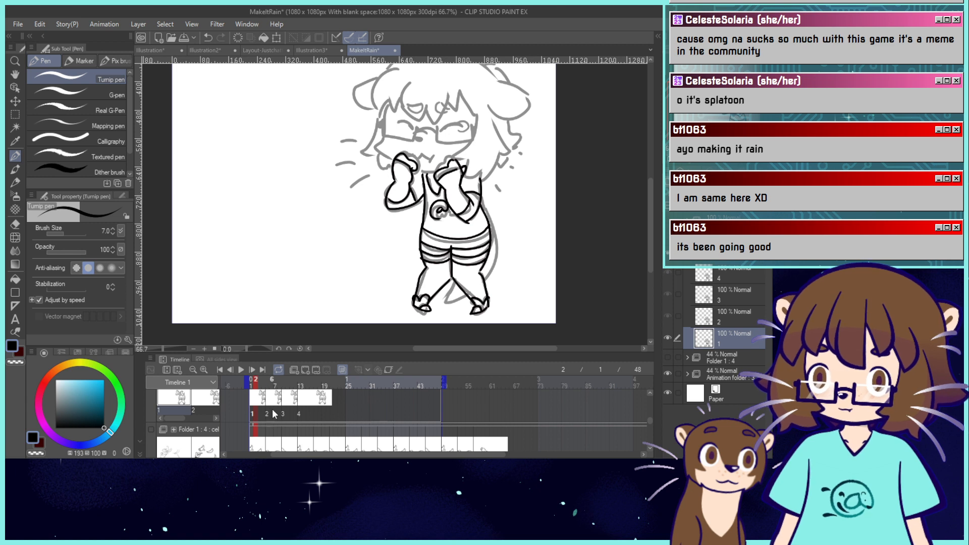
click(267, 415)
click(277, 38)
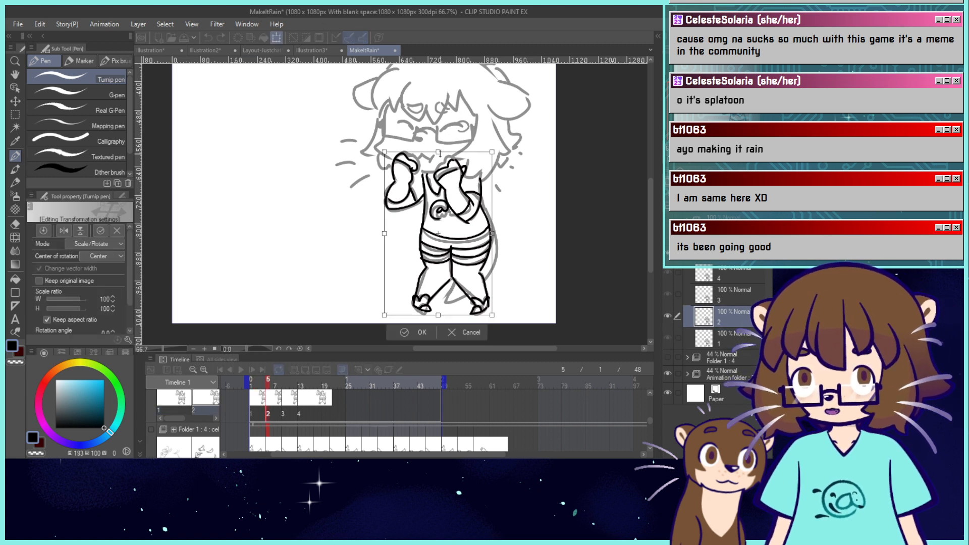
drag(439, 153, 382, 156)
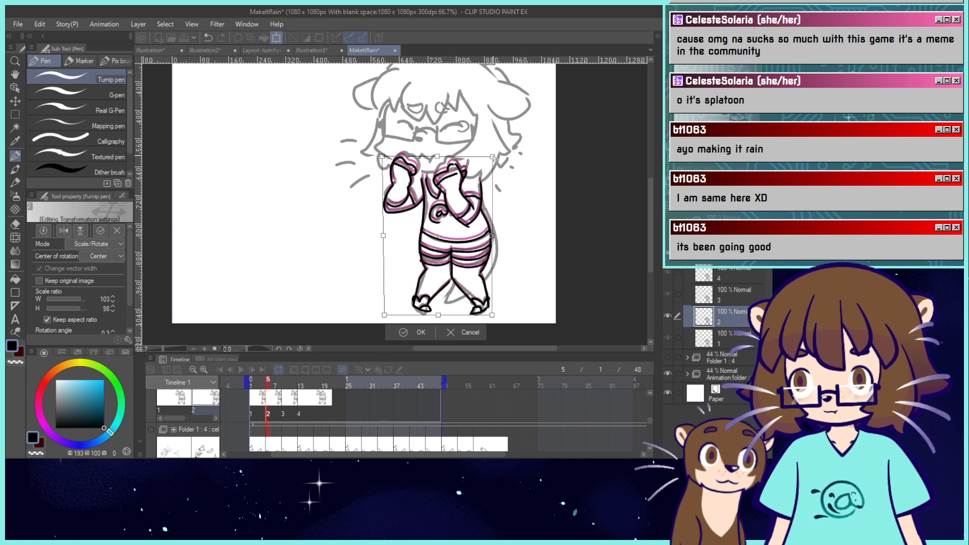
drag(493, 157, 495, 157)
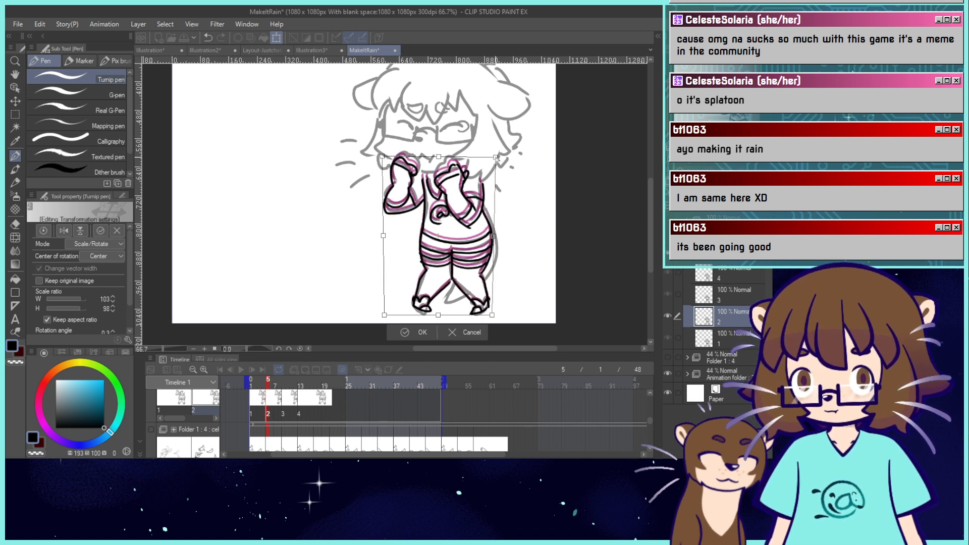
click(404, 334)
Transform cel 3 into a slight upward stretch, raising and narrowing its upper edge to about 103% height.
click(283, 409)
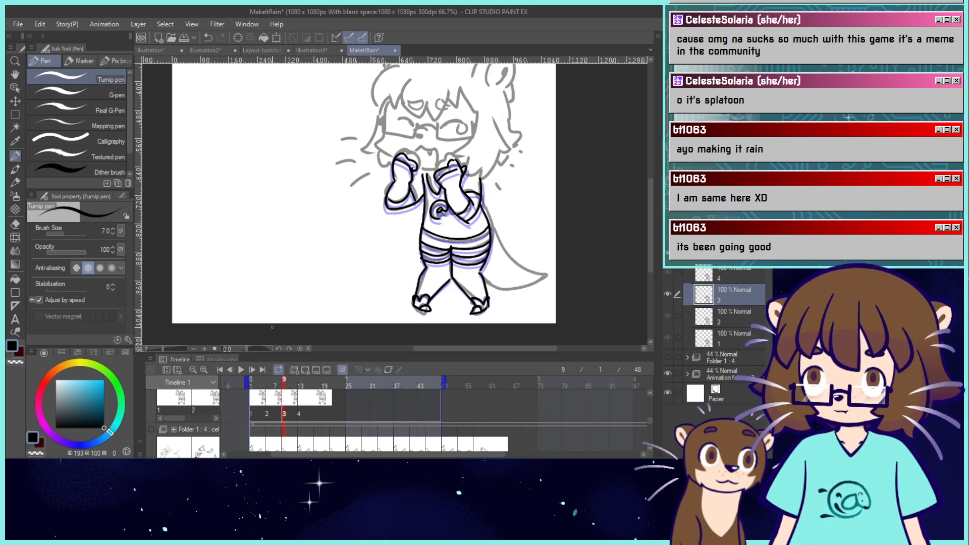
click(276, 37)
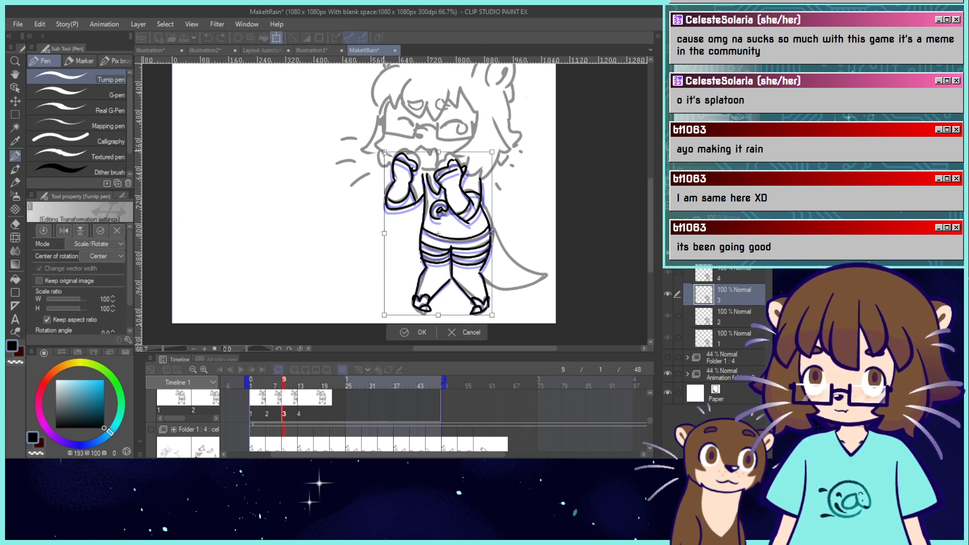
drag(384, 152, 386, 147)
drag(496, 153, 492, 151)
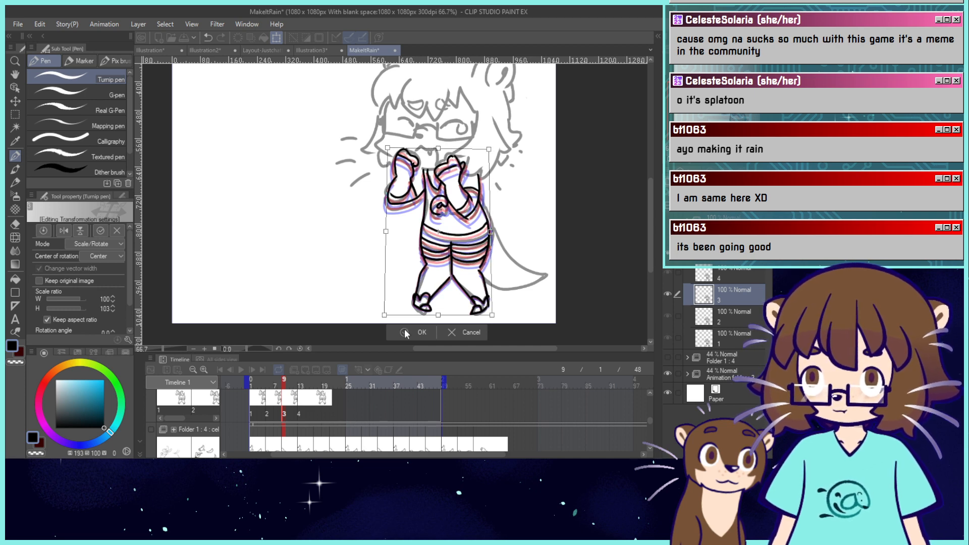
click(405, 333)
Scrub through the four cels and assign cel 1 at frame 17.
click(259, 383)
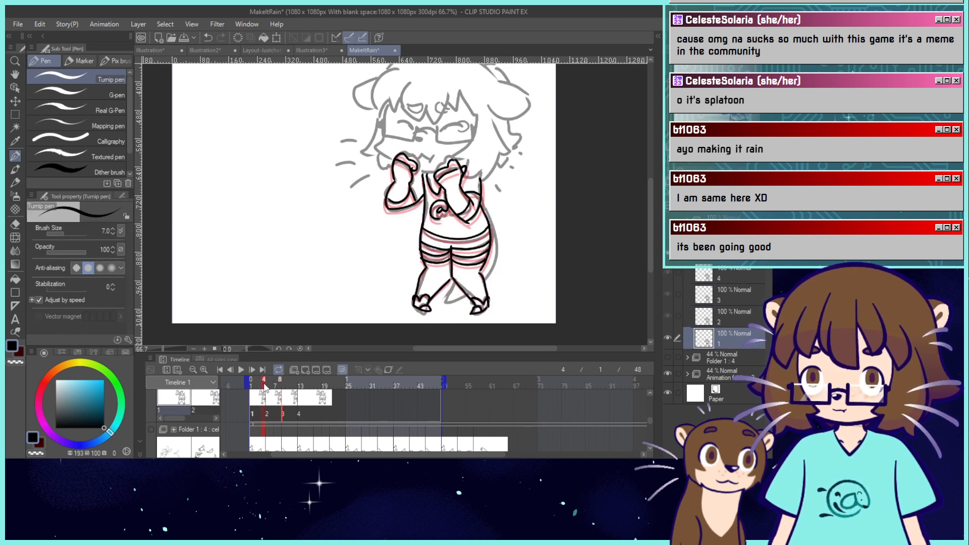
drag(264, 387, 308, 402)
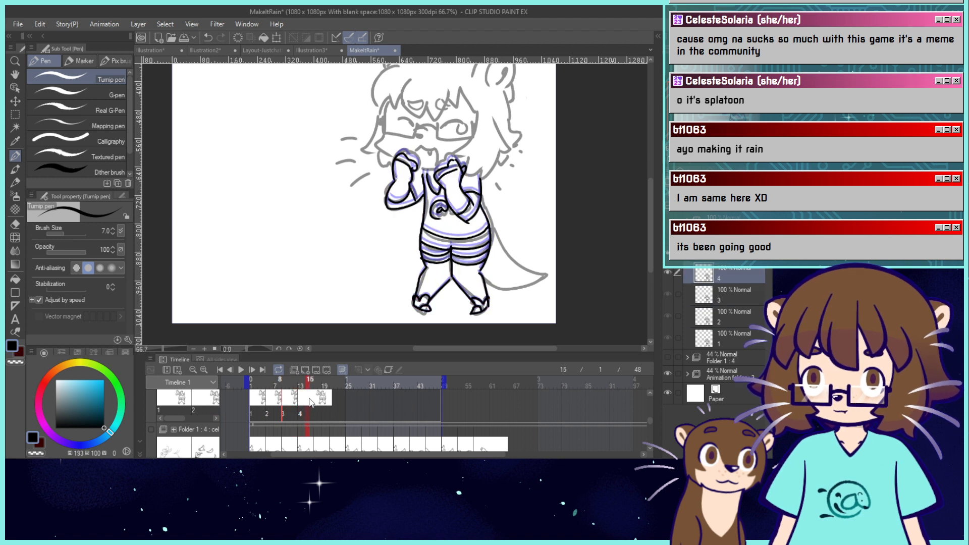
click(317, 413)
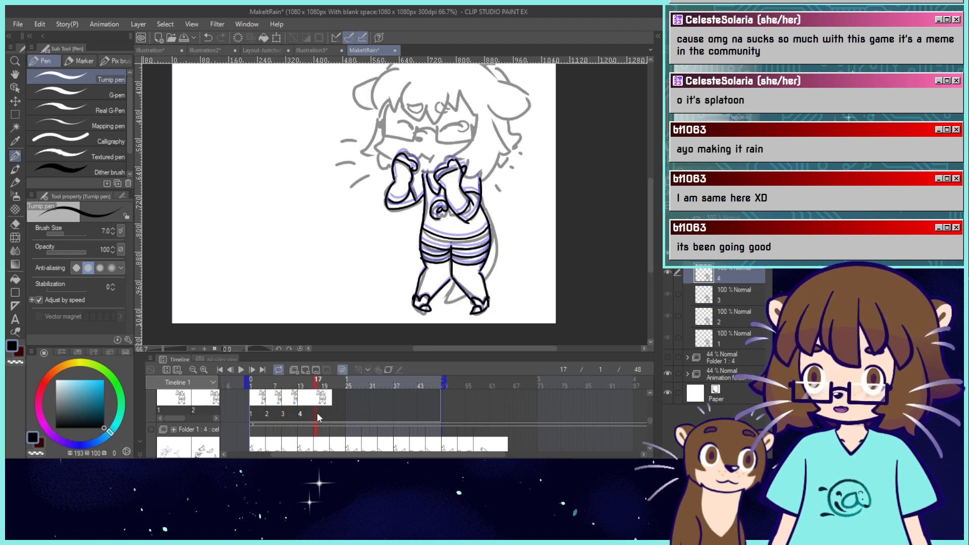
Transform cel 4 by lowering and slightly widening its upper edge, to about 101% width and 100% height.
click(304, 404)
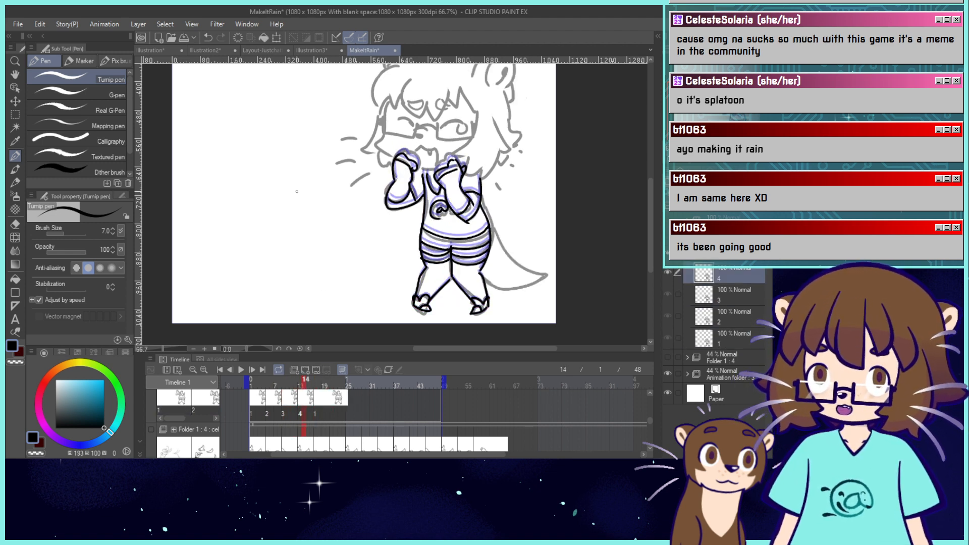
click(276, 39)
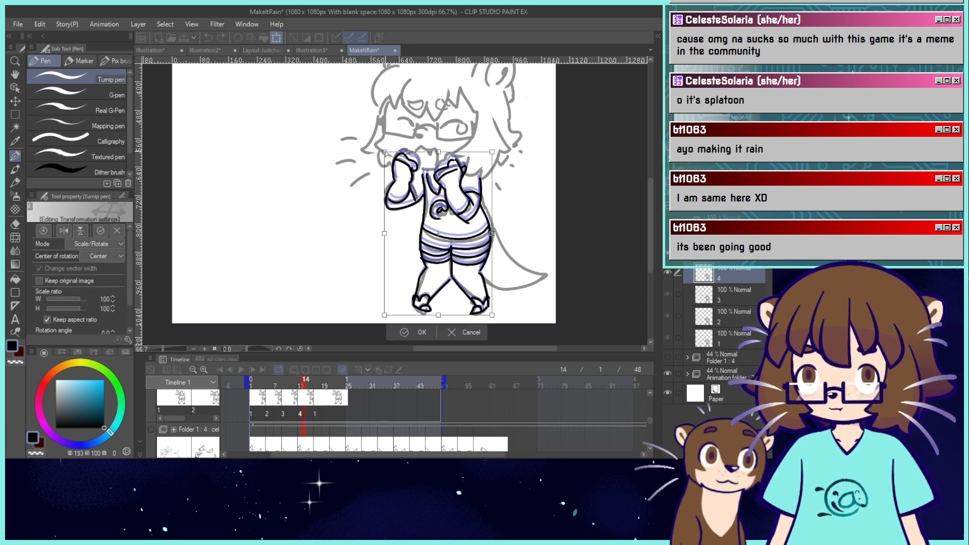
drag(384, 152, 385, 151)
drag(492, 152, 491, 150)
key(ctrl+z)
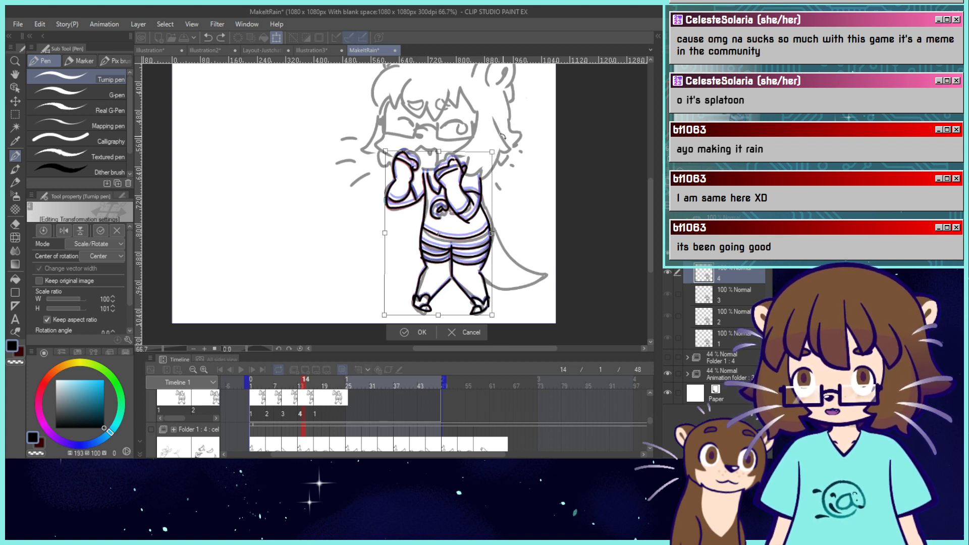
key(ctrl+z)
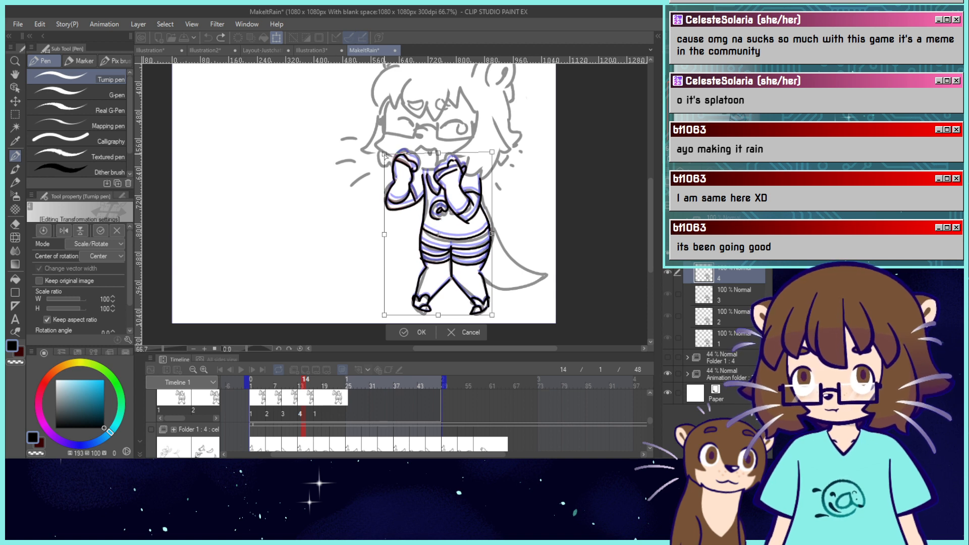
drag(384, 152, 384, 155)
drag(498, 163, 499, 165)
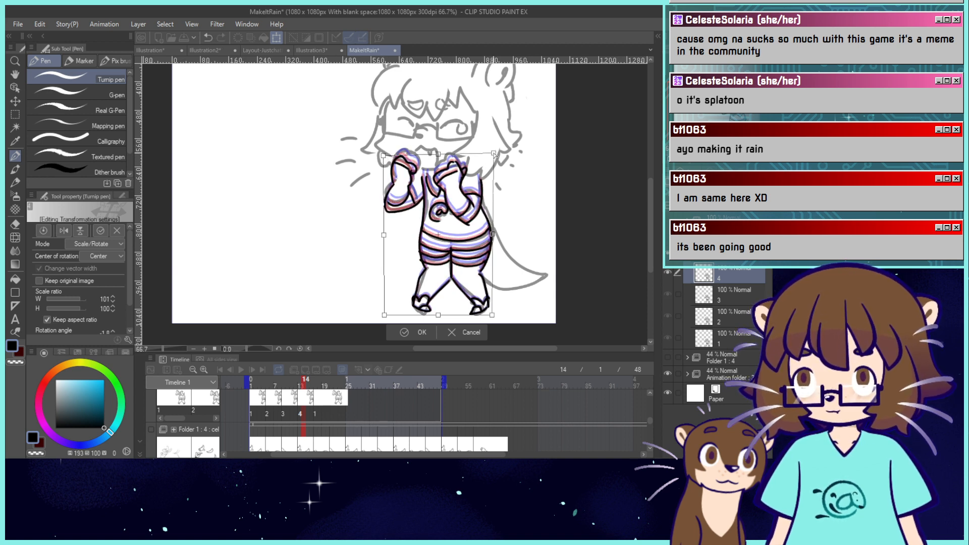
click(411, 331)
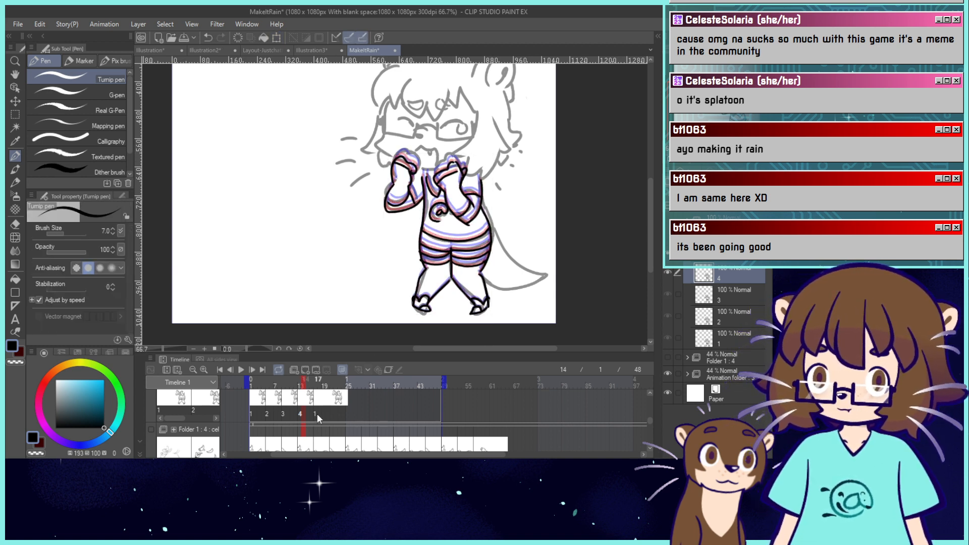
Remove cel 1 from frame 17, and repeat the cel sequence 1 to 4 starting at frames 17 and 33.
click(314, 414)
click(326, 368)
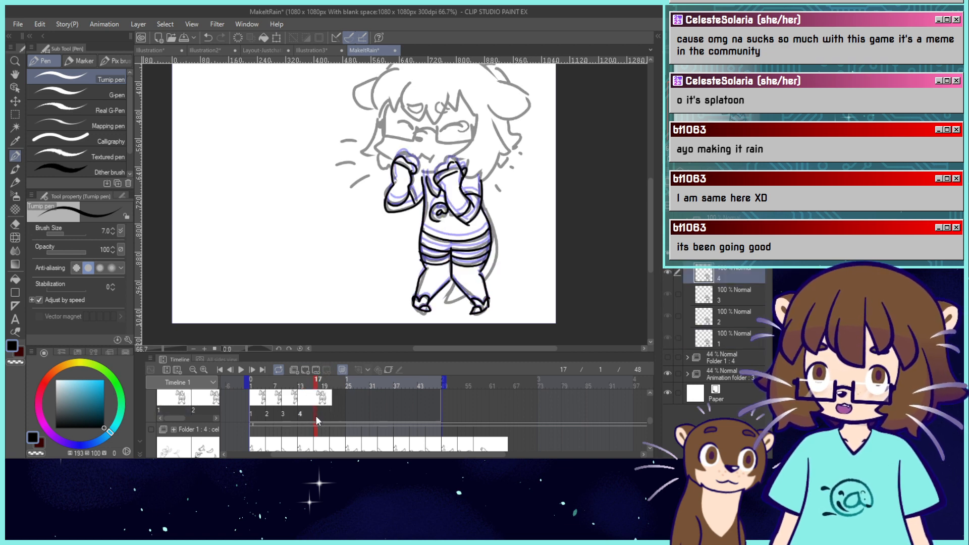
click(299, 406)
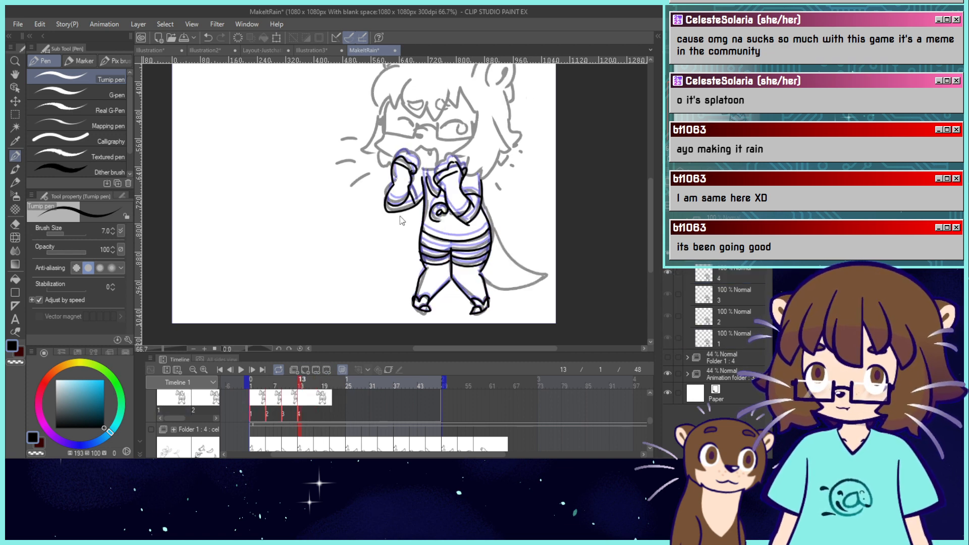
click(316, 415)
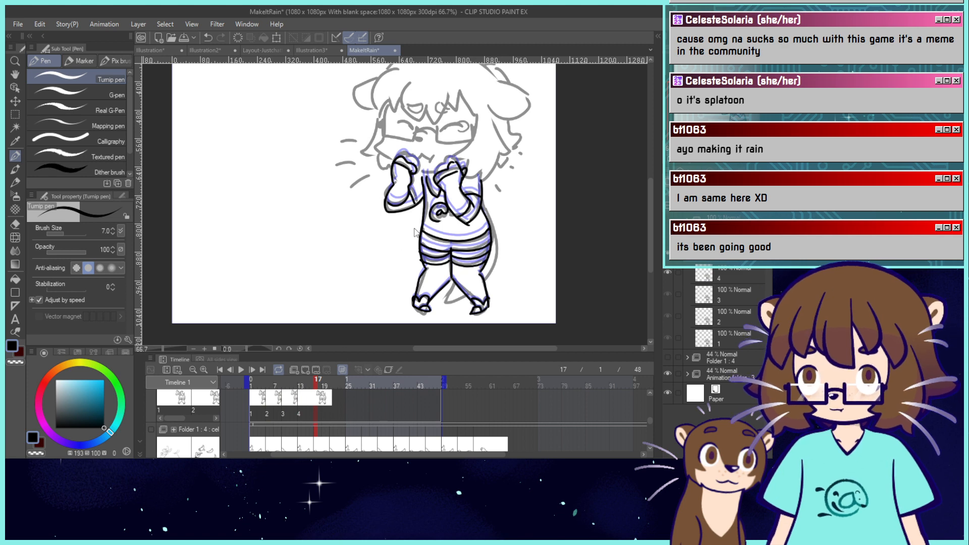
key(ctrl+v)
click(379, 414)
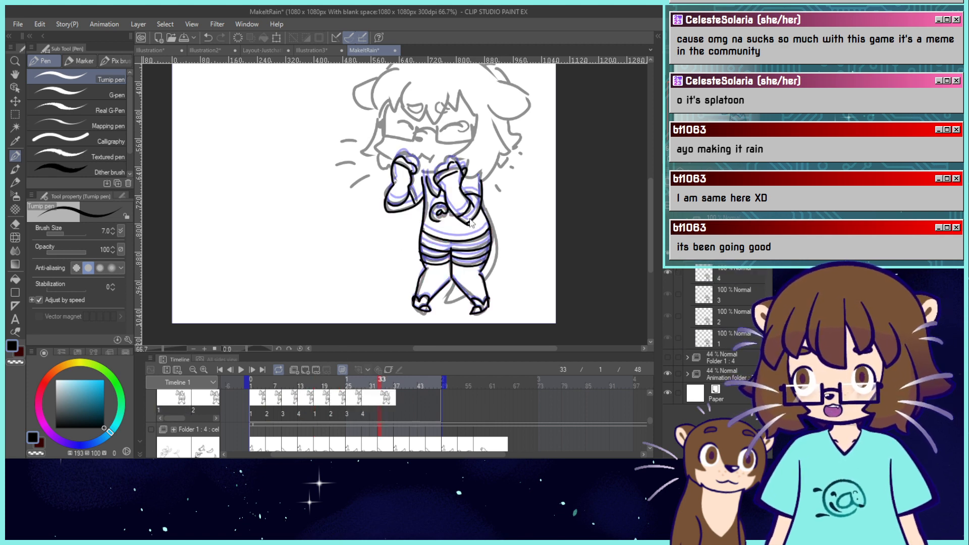
key(ctrl+v)
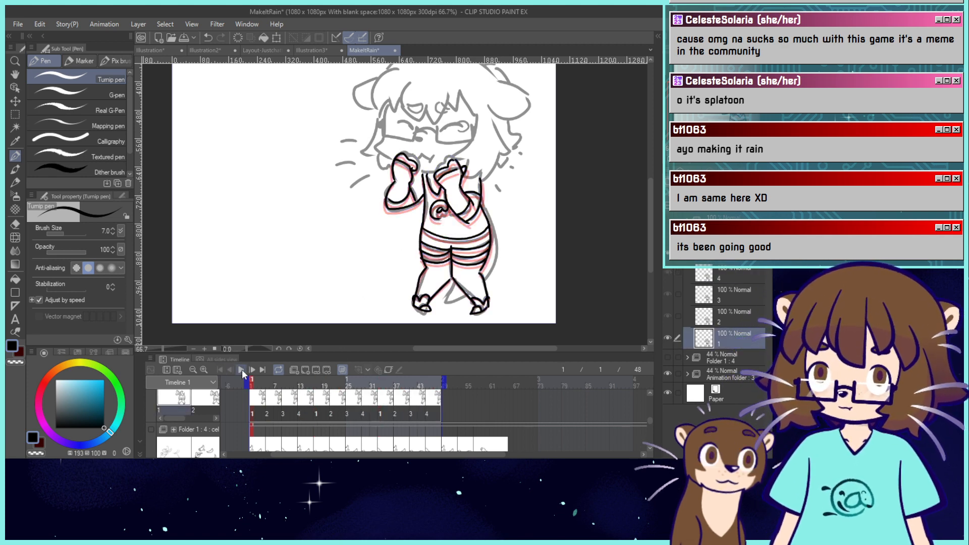
Play the looping animation to check the body's bounce across the whole canvas.
click(241, 369)
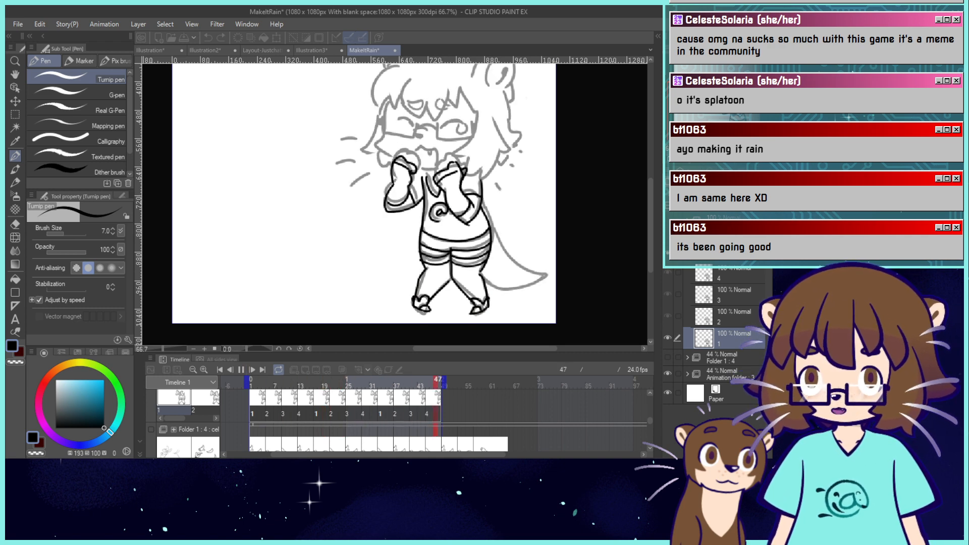
click(241, 370)
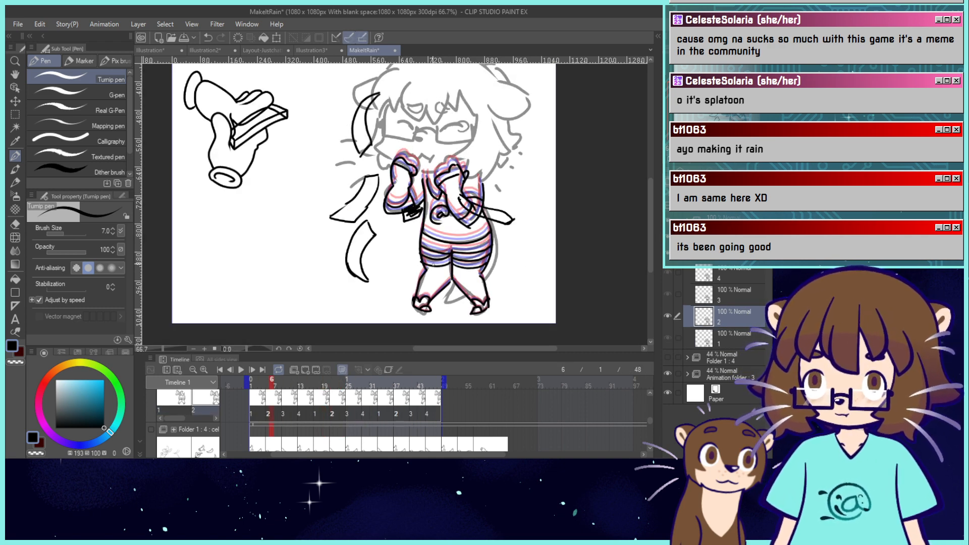
click(241, 369)
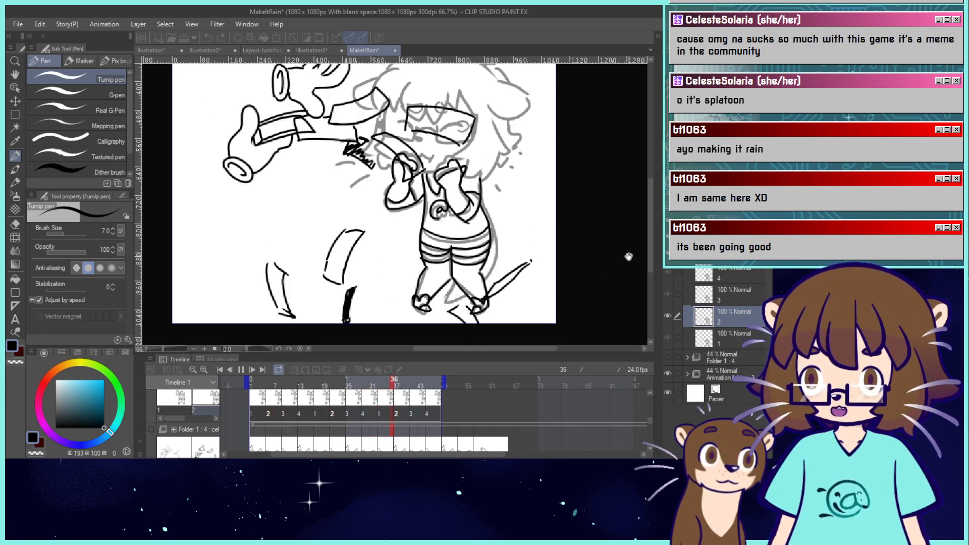
key(ctrl+0)
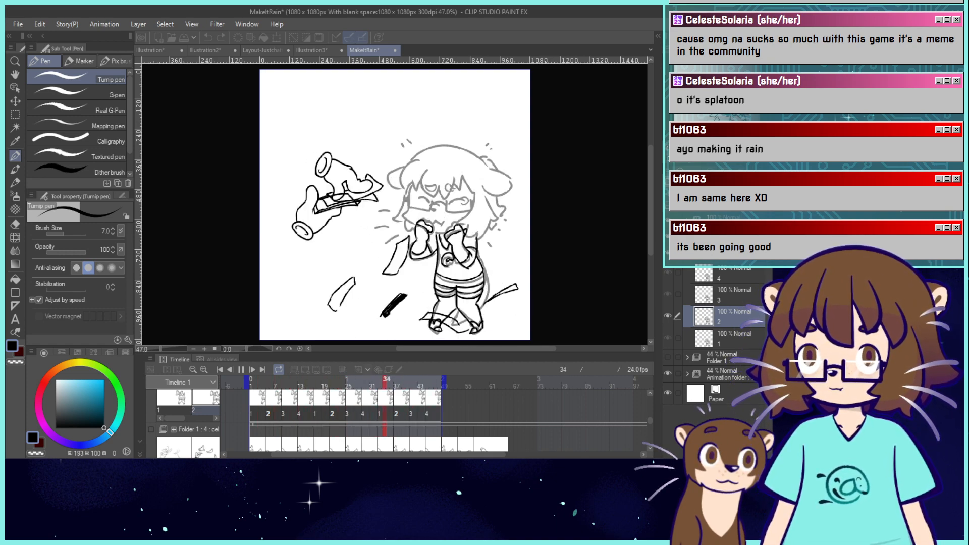
Stop playback and ink the tail on cel 4 at frame 13, sweeping outward from the hip to a raised pointed tip.
click(244, 370)
key(ctrl+plus)
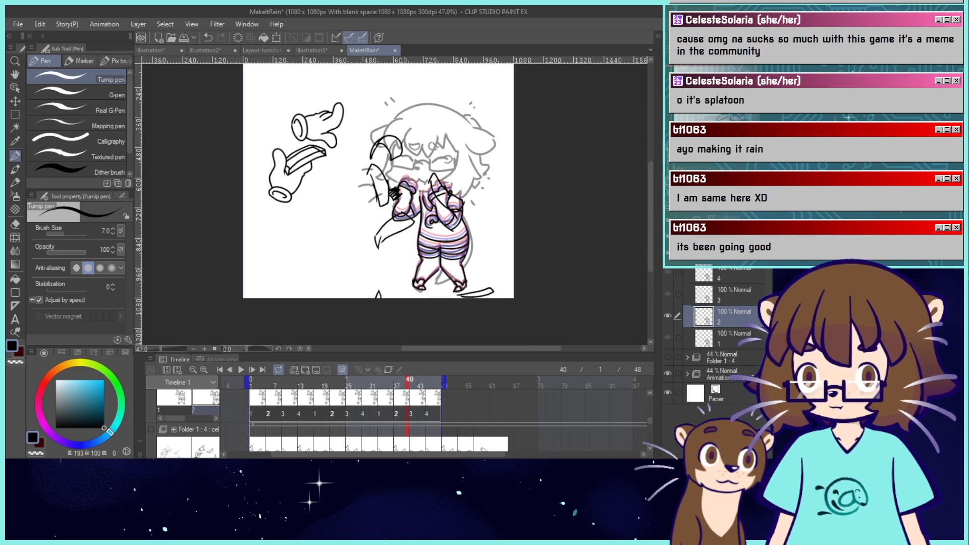
click(248, 392)
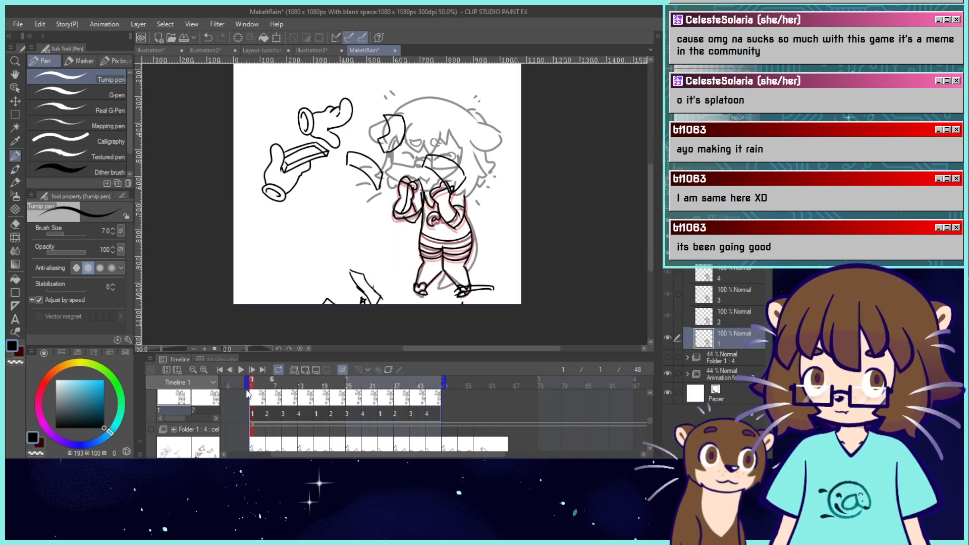
mouse_move(276, 386)
mouse_down()
mouse_move(302, 386)
mouse_move(285, 391)
mouse_up()
scroll(316, 329, up, 1)
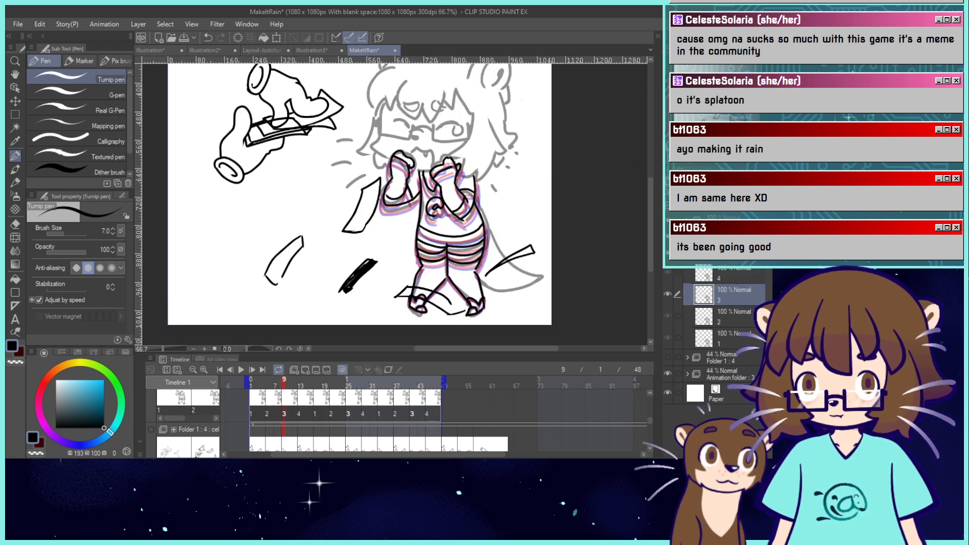
click(299, 410)
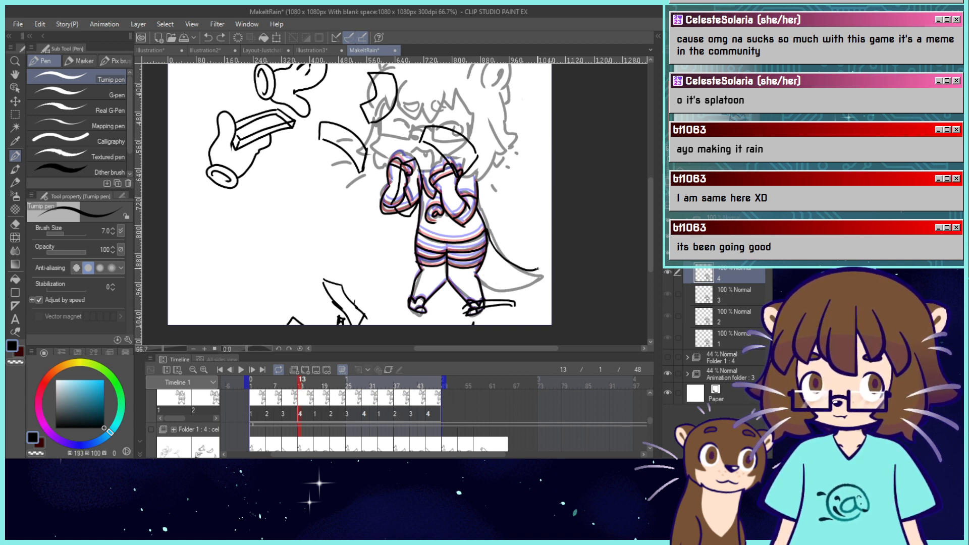
mouse_move(544, 270)
mouse_down()
mouse_move(521, 288)
mouse_move(487, 291)
mouse_up()
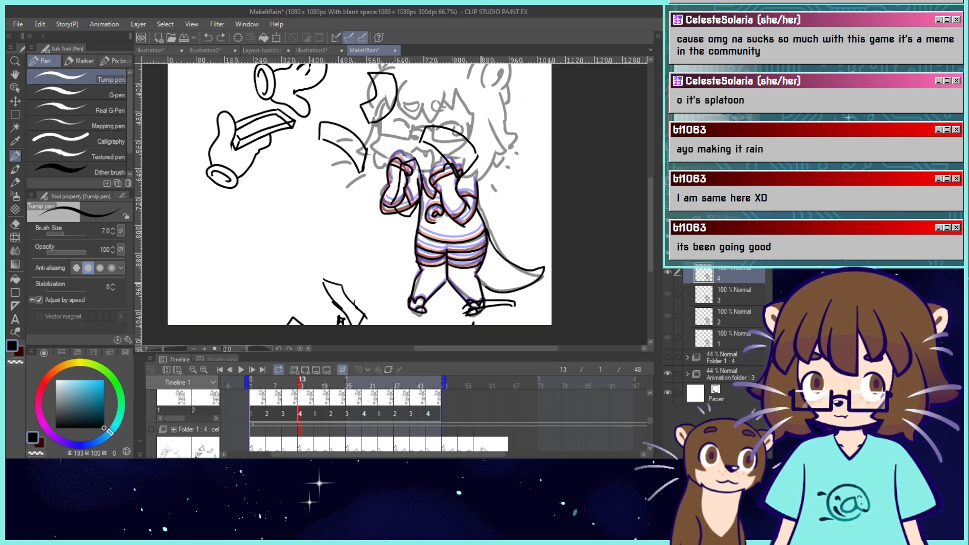
Ink the tail on cel 3 with its pointed tip lower than on cel 4, comparing the two cels.
click(288, 409)
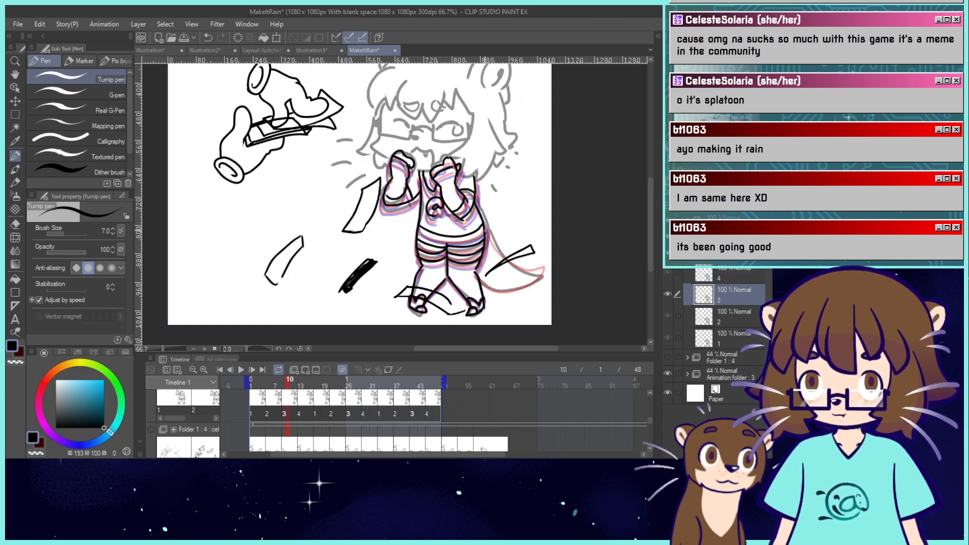
key(ctrl+z)
drag(485, 229, 510, 263)
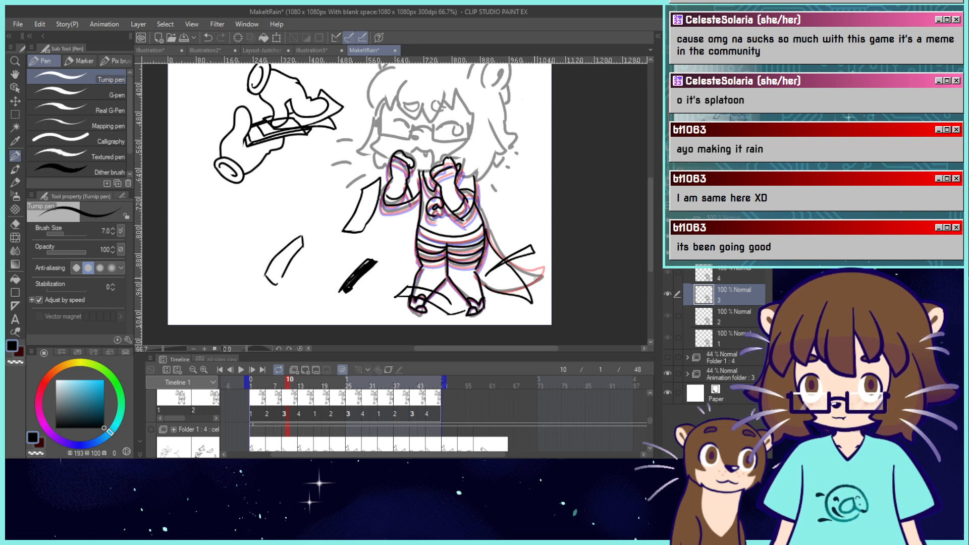
key(ctrl+z)
drag(487, 289, 531, 308)
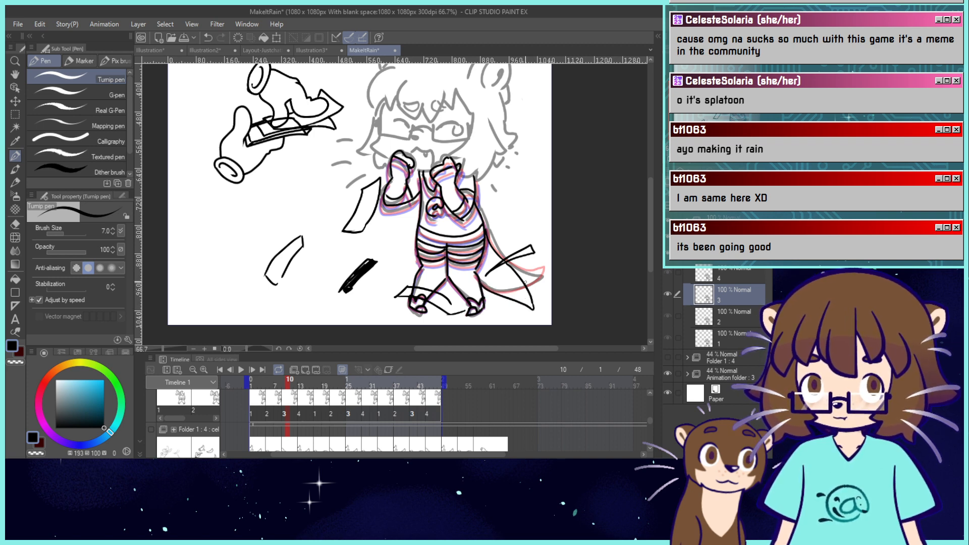
click(303, 386)
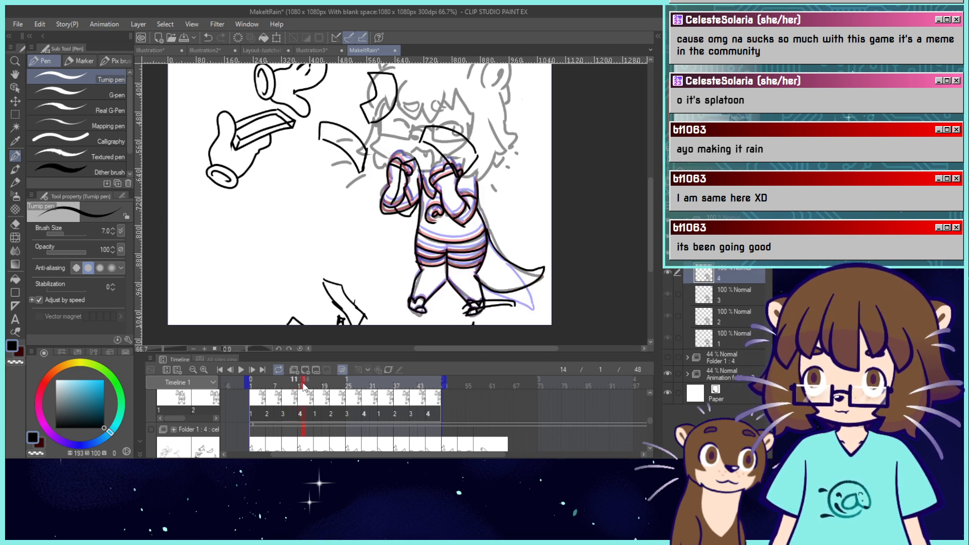
mouse_move(304, 386)
mouse_down()
mouse_move(348, 382)
mouse_move(305, 387)
mouse_move(278, 402)
mouse_move(285, 405)
mouse_up()
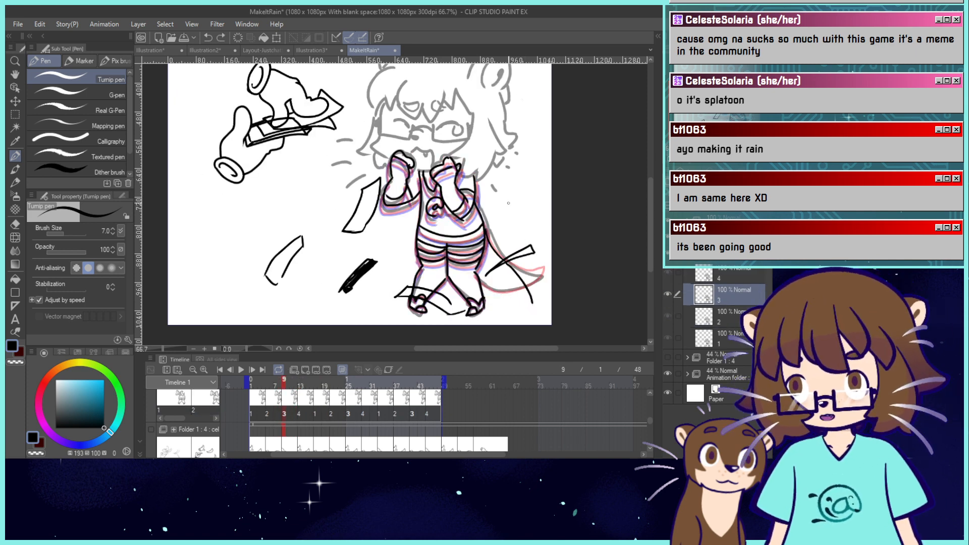
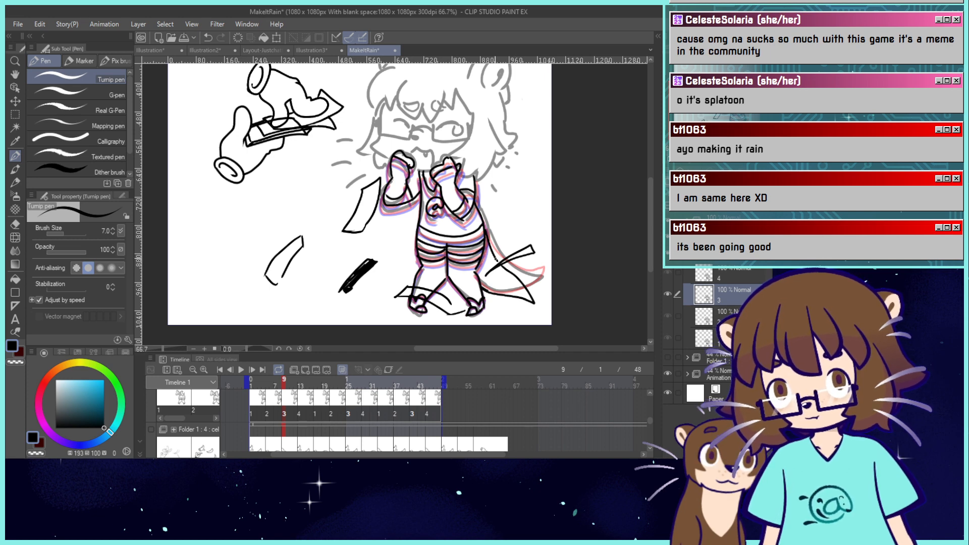
Try to ink the tail on cel 1 at frame 17, curving down from the hip toward the foot.
mouse_move(289, 377)
mouse_down()
mouse_move(258, 385)
mouse_move(290, 390)
mouse_up()
click(318, 396)
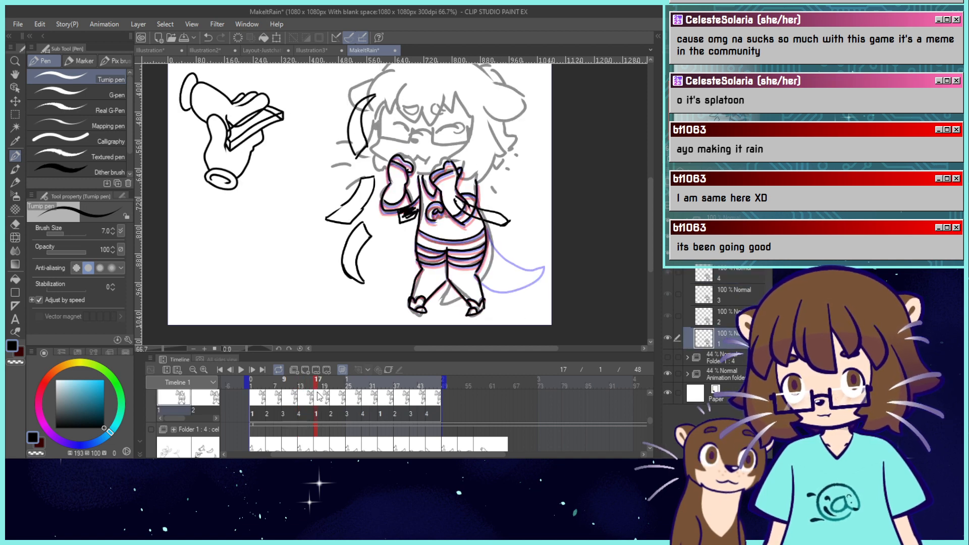
drag(490, 236, 494, 279)
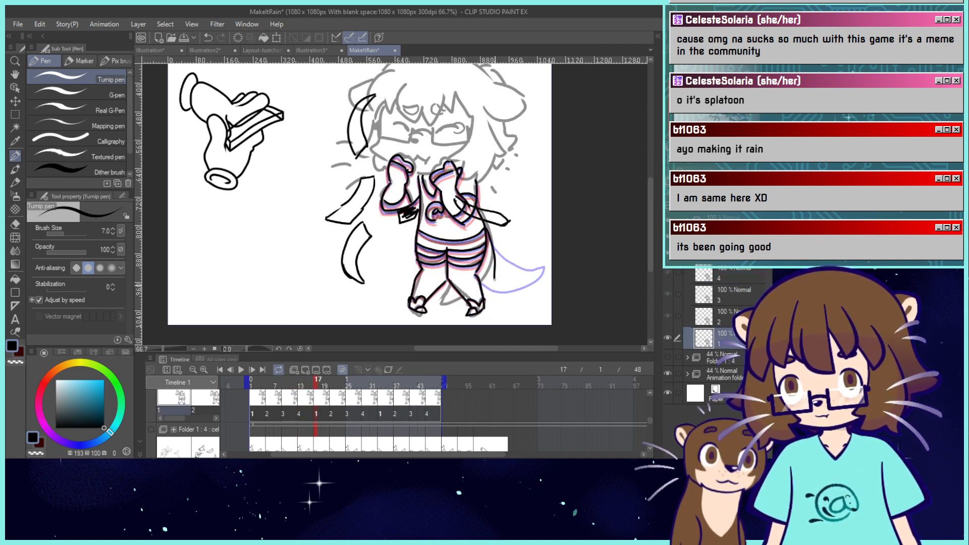
key(ctrl+z)
mouse_move(487, 233)
mouse_down()
mouse_move(494, 276)
mouse_move(518, 290)
mouse_up()
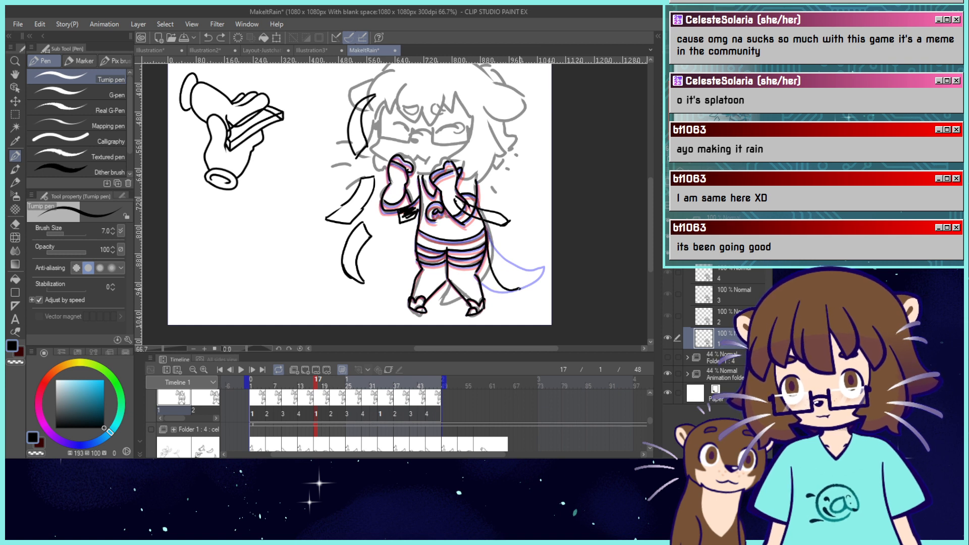
key(ctrl+z)
mouse_move(487, 234)
mouse_down()
mouse_move(500, 296)
mouse_move(525, 294)
mouse_move(489, 262)
mouse_move(524, 290)
mouse_up()
key(ctrl+z)
key(ctrl+z)
mouse_move(487, 233)
mouse_down()
mouse_move(497, 295)
mouse_move(515, 295)
mouse_move(488, 305)
mouse_up()
Compare cel 1's tail with cels 2 and 3, and clear the tail stroke from cel 1.
click(333, 413)
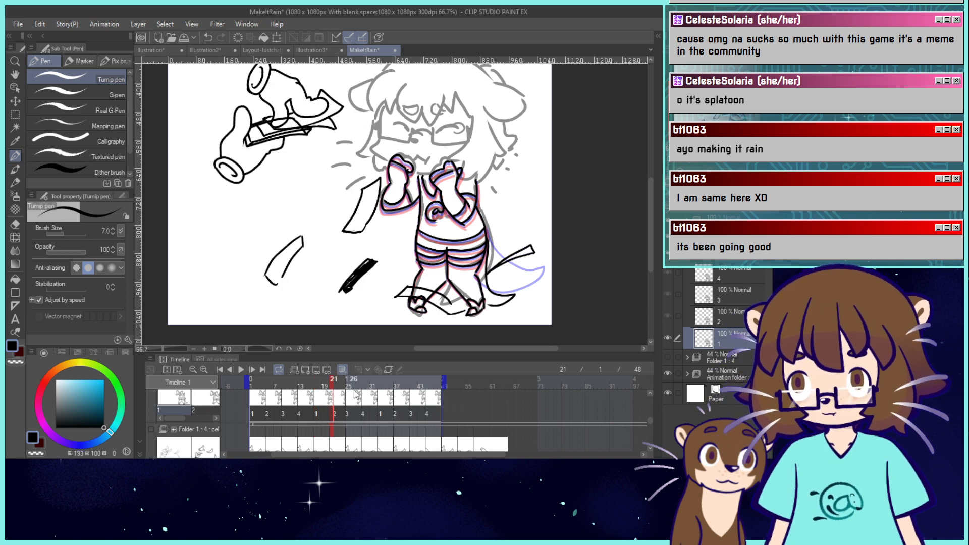
click(334, 414)
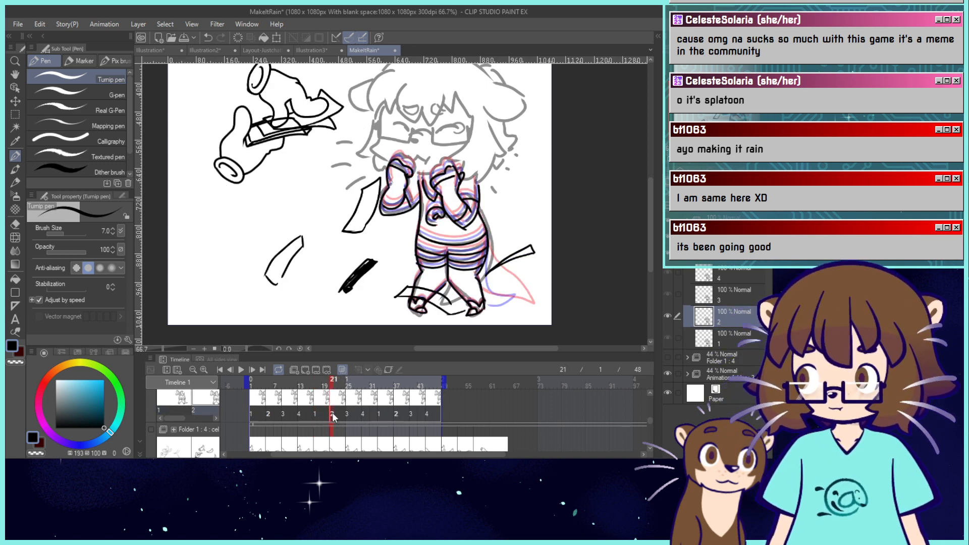
click(344, 409)
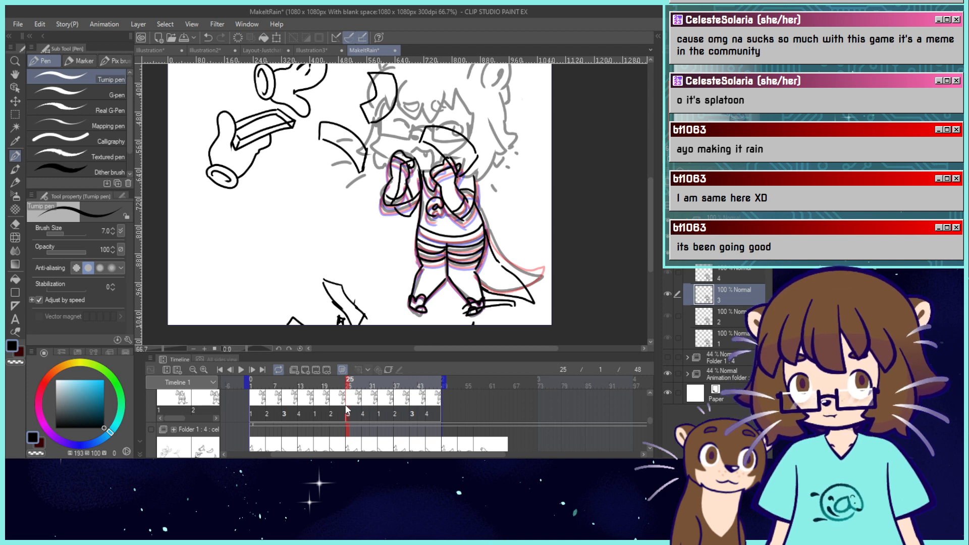
click(333, 412)
click(320, 412)
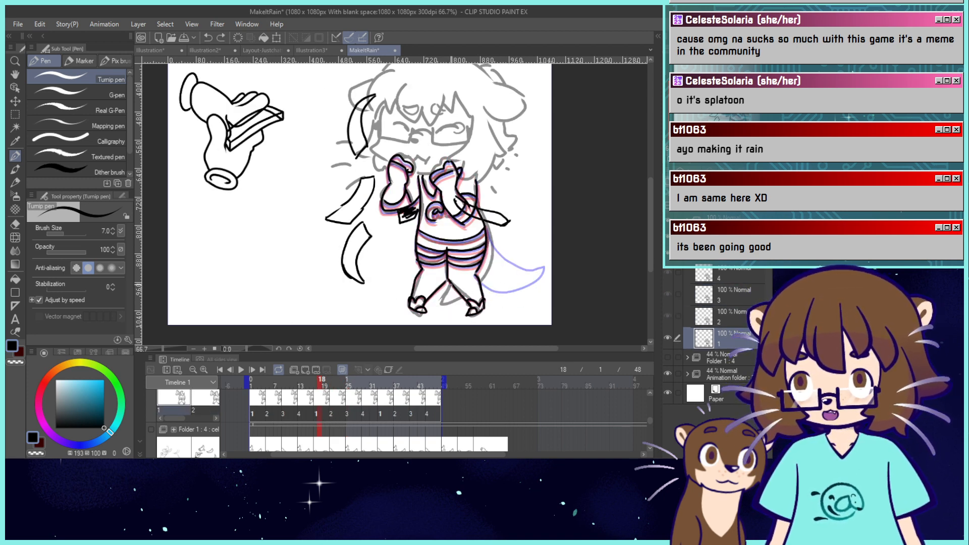
Ink the tail on cel 1 hanging close beside the leg with its tip at the foot, and on cel 2 swinging behind the legs.
drag(487, 230, 510, 292)
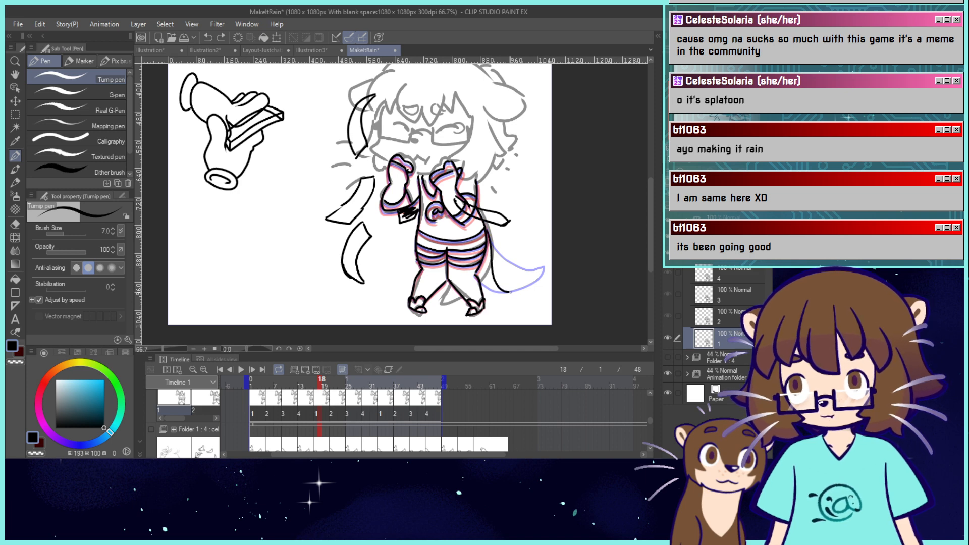
key(ctrl+z)
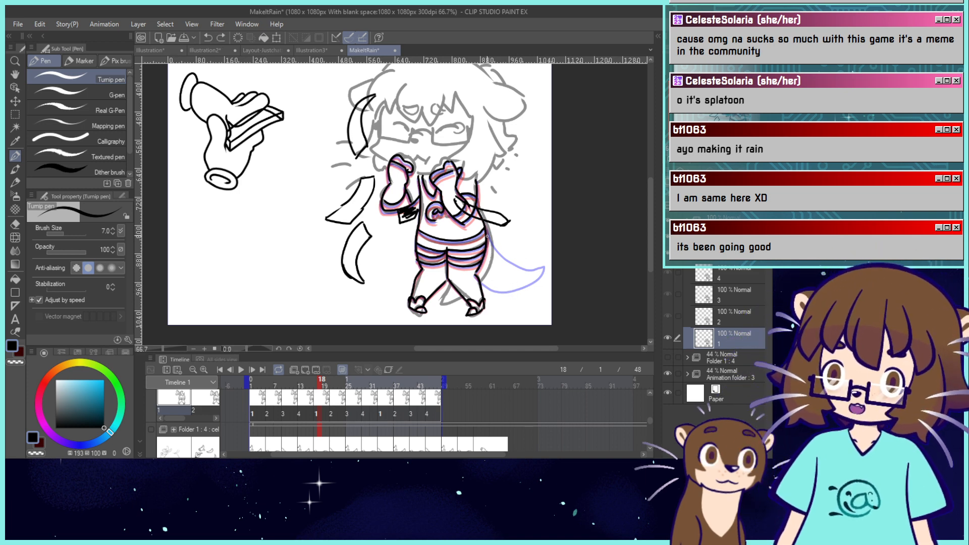
mouse_move(486, 236)
mouse_down()
mouse_move(495, 278)
mouse_move(512, 288)
mouse_up()
key(ctrl+z)
drag(486, 235, 483, 307)
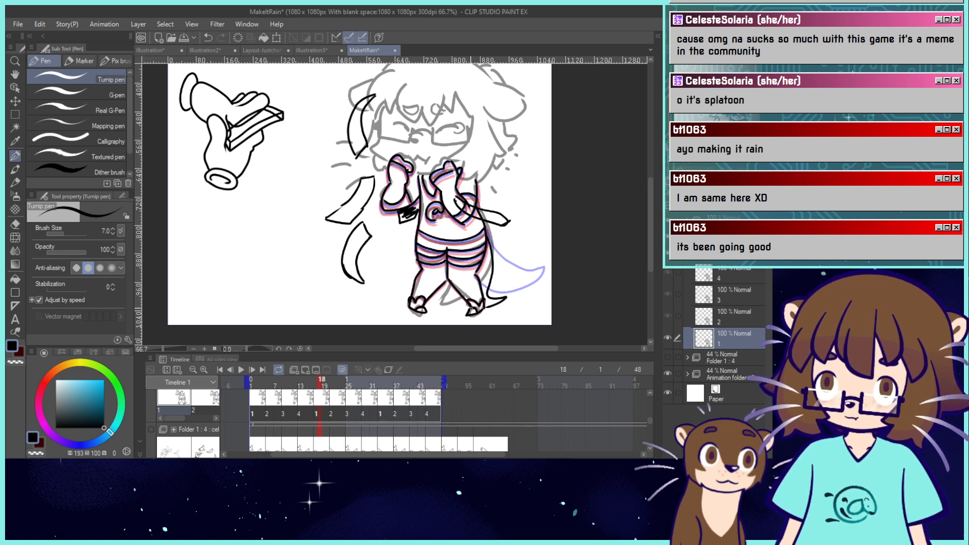
click(336, 411)
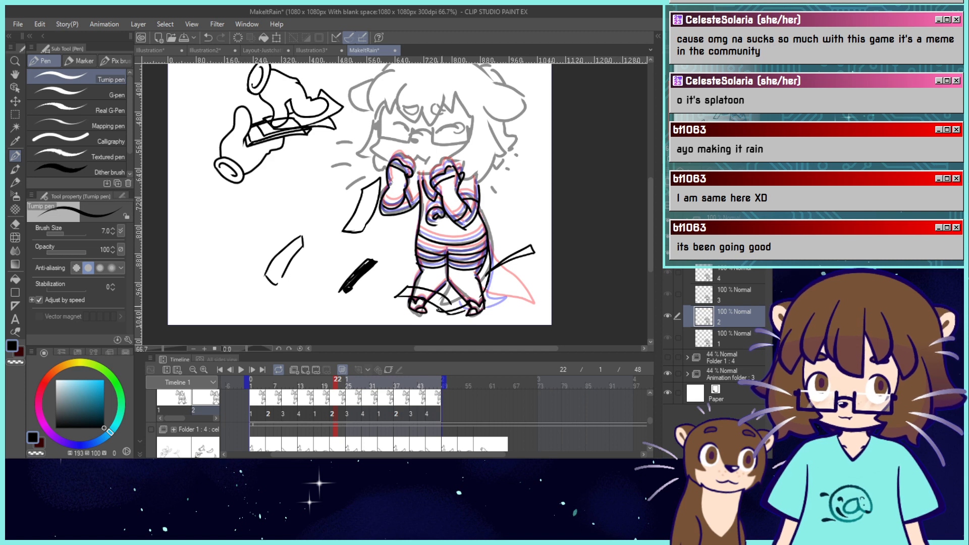
Erase the tail on cel 3 at frame 25 and redraw it as a rounder curve with its tip beside the foot.
click(346, 405)
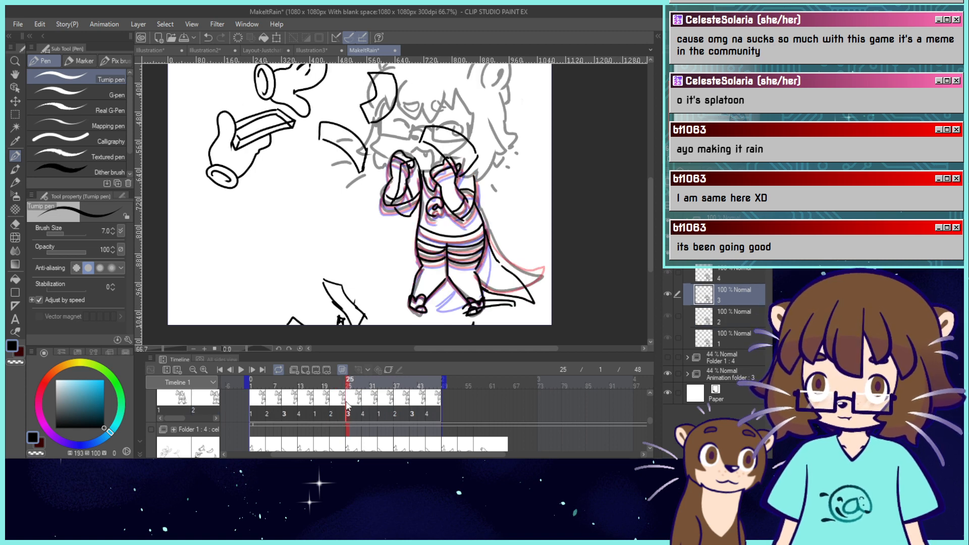
key(e)
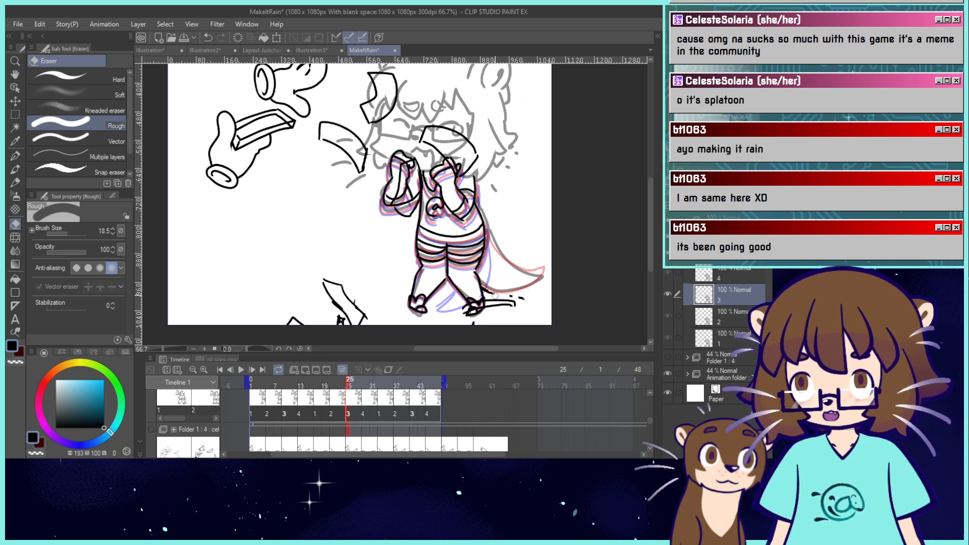
key(p)
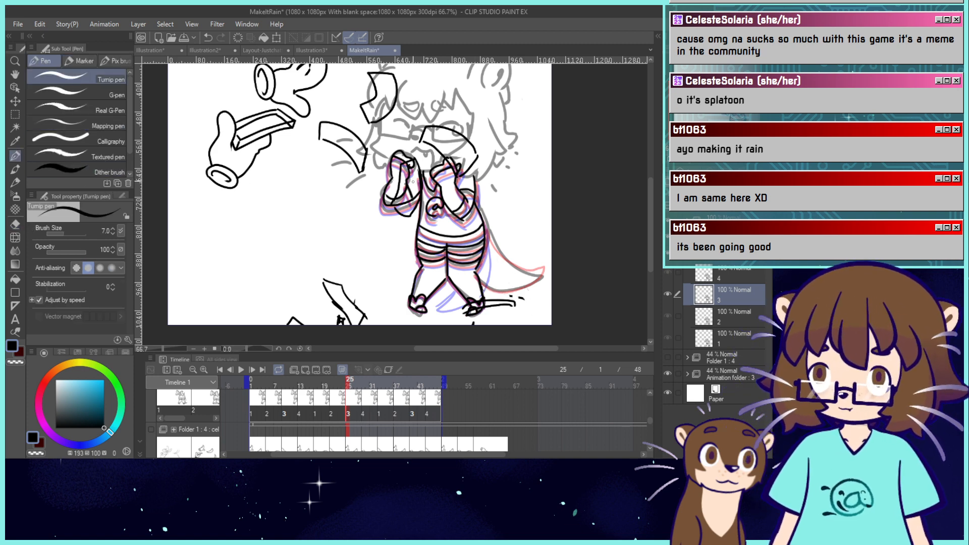
drag(482, 231, 528, 293)
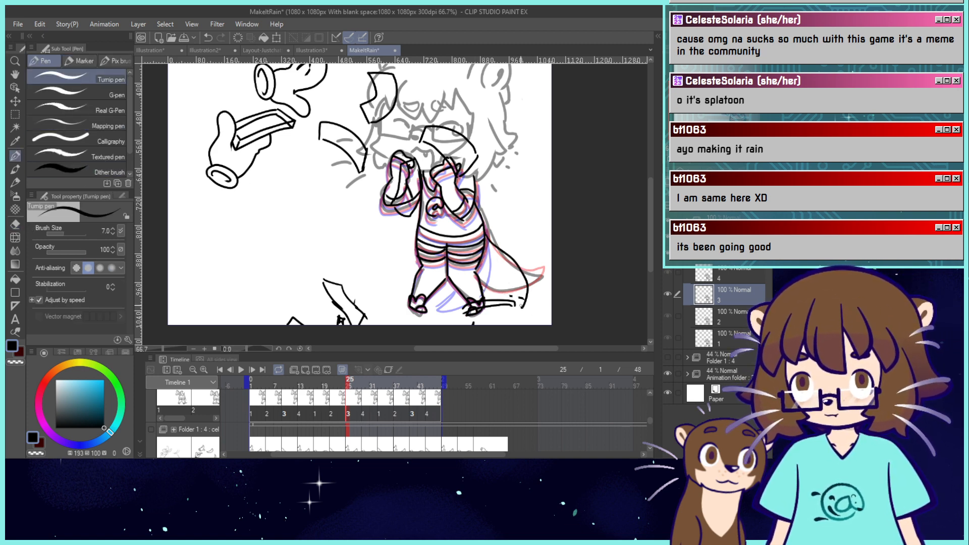
key(ctrl+z)
drag(499, 254, 514, 290)
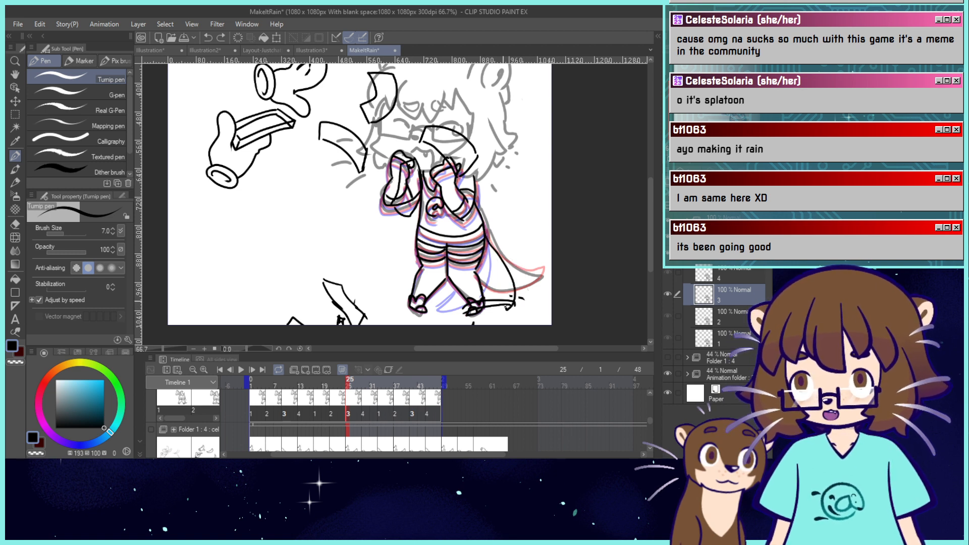
key(ctrl+z)
mouse_move(487, 233)
mouse_down()
mouse_move(512, 256)
mouse_move(516, 291)
mouse_move(500, 307)
mouse_move(479, 275)
mouse_move(491, 303)
mouse_up()
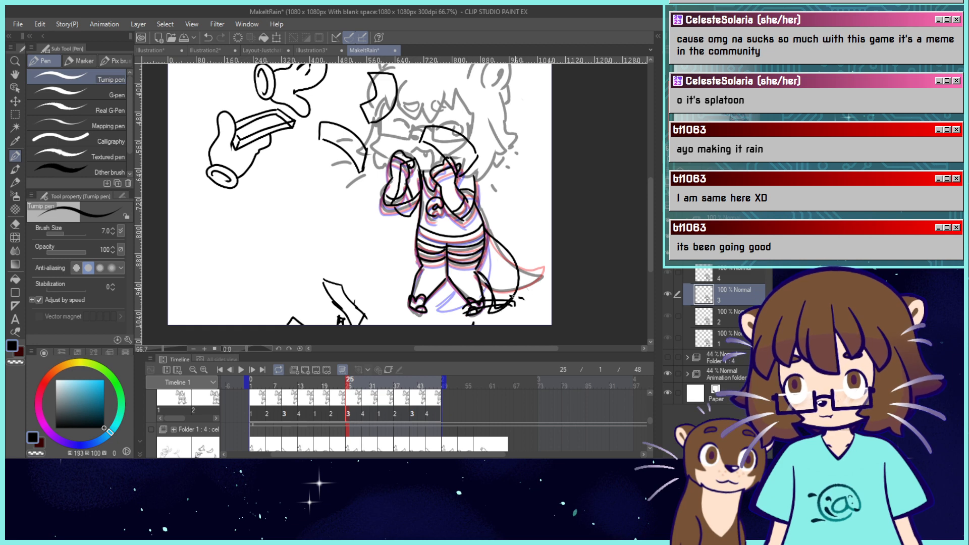
Play the looping animation and view the whole canvas to check the tail's swing.
drag(377, 388, 387, 387)
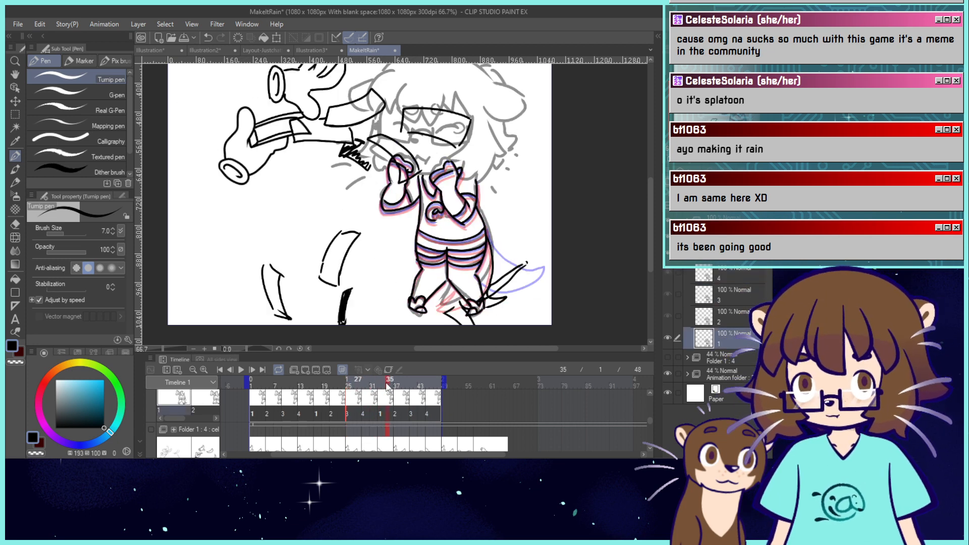
click(240, 370)
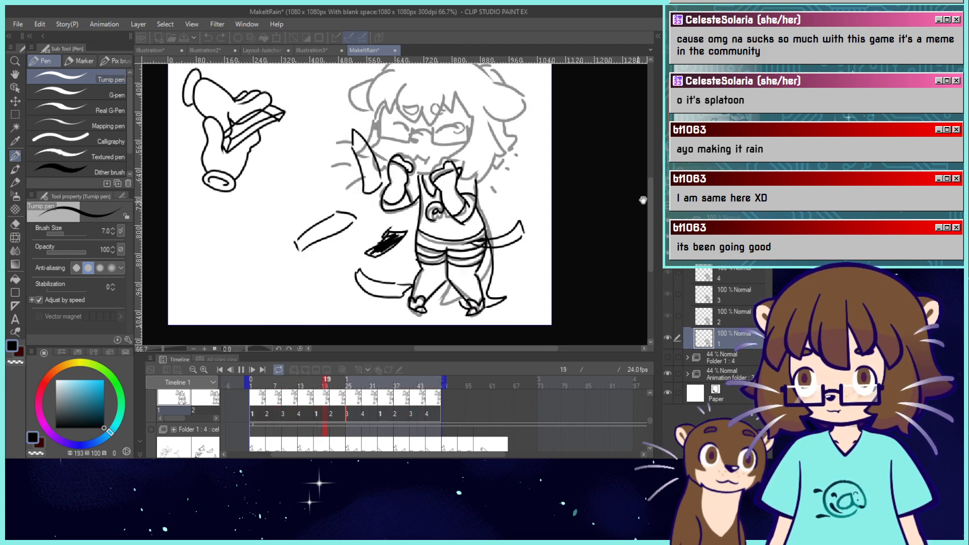
key(ctrl+0)
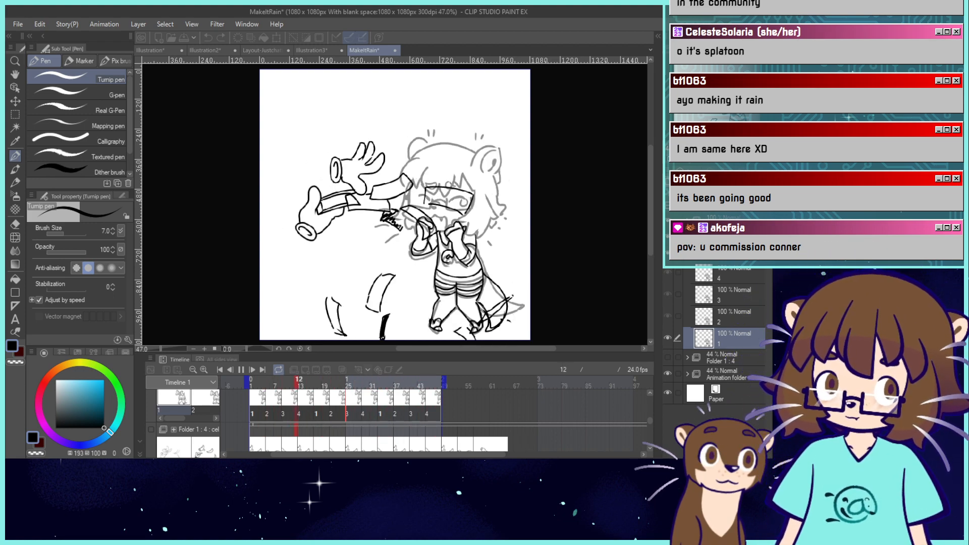
Add a new animation folder above the body's folder and create its cel 1 at frame 1.
click(252, 383)
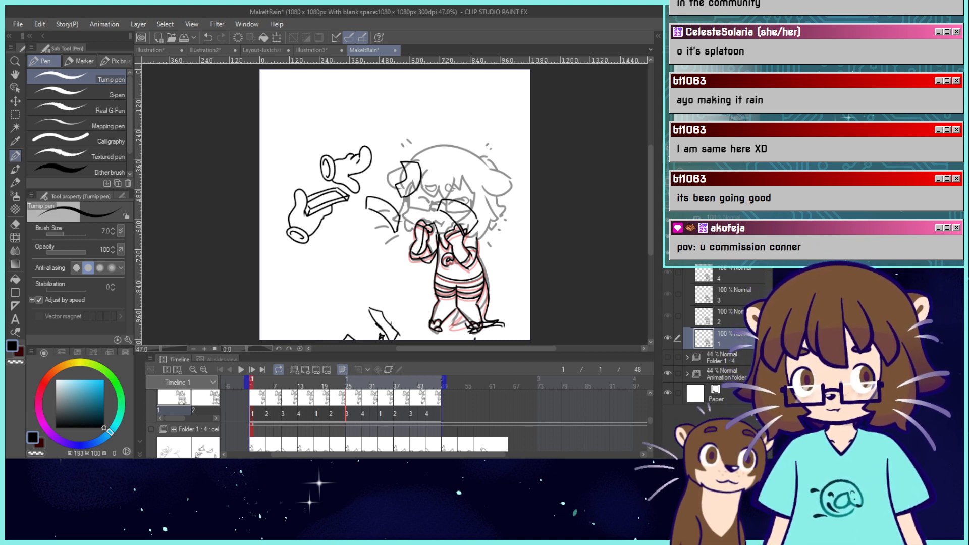
click(724, 253)
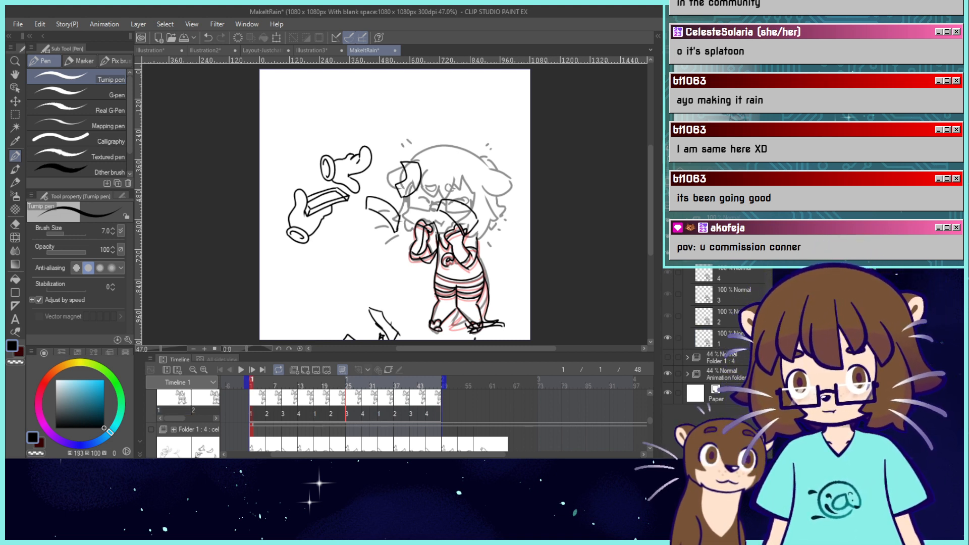
click(292, 370)
click(302, 370)
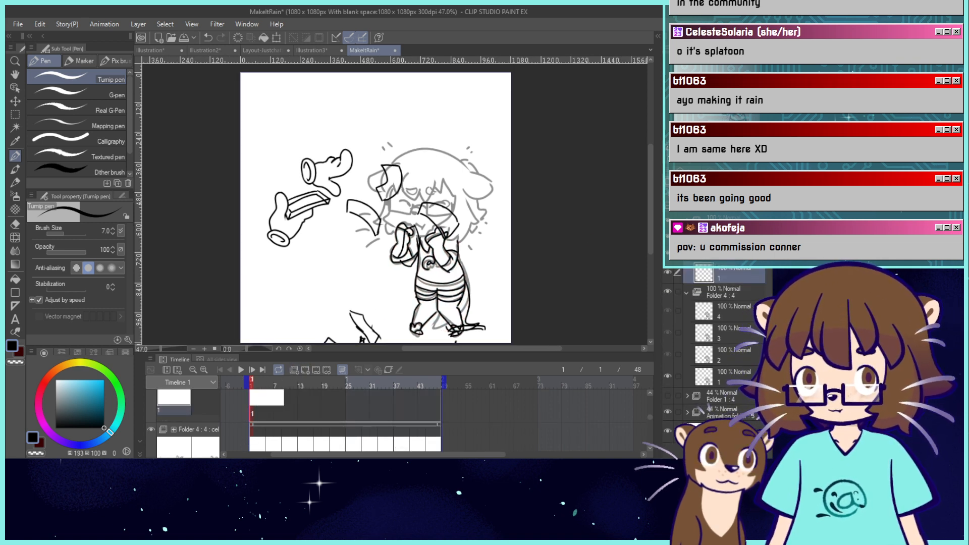
Scrub through the first ten frames close up to examine the head sketch's poses against the body and hands.
key(ctrl+plus)
key(ctrl+plus)
key(ctrl+plus)
drag(252, 384, 288, 387)
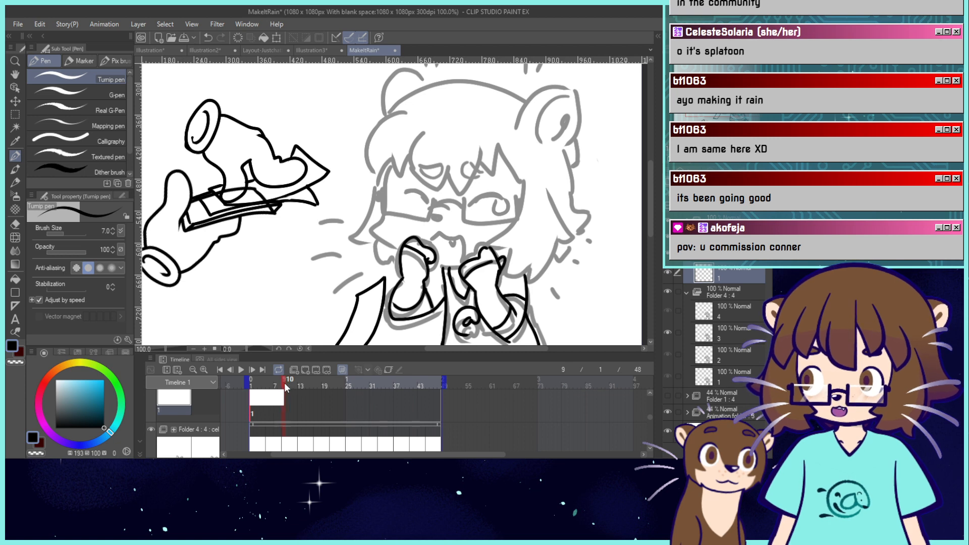
mouse_move(284, 382)
mouse_down()
mouse_move(295, 383)
mouse_move(283, 385)
mouse_up()
drag(649, 417, 649, 421)
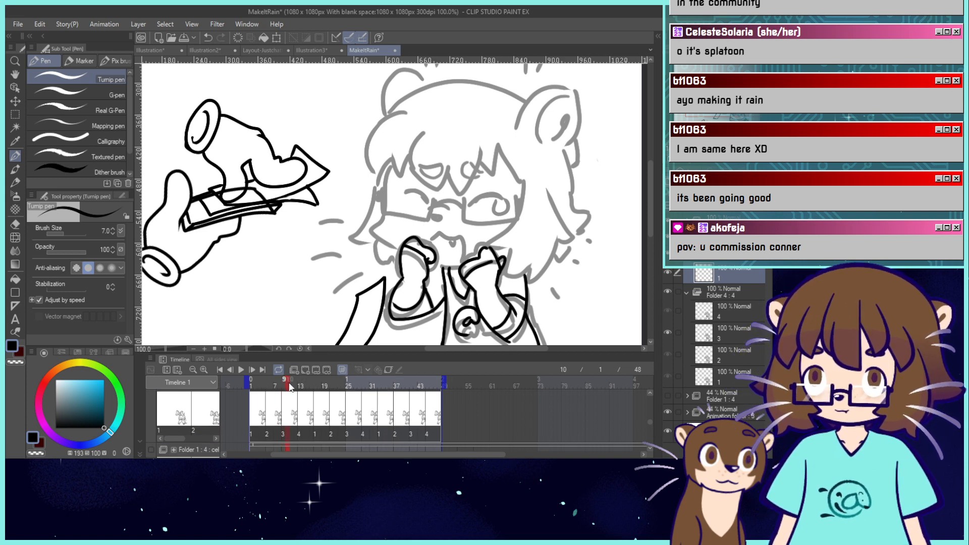
mouse_move(286, 384)
mouse_down()
mouse_move(325, 387)
mouse_move(321, 402)
mouse_move(403, 403)
mouse_move(256, 428)
mouse_move(268, 426)
mouse_up()
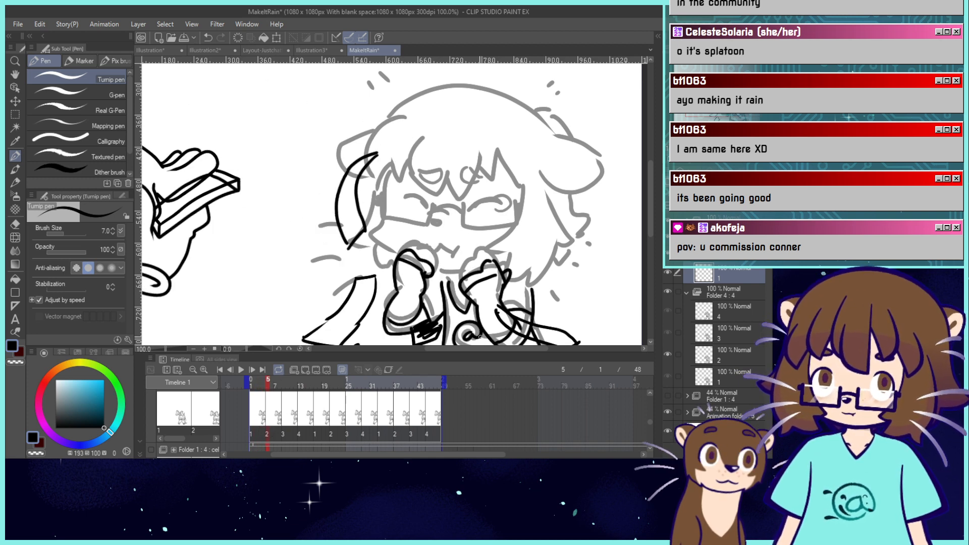
Duplicate the body's cel 1 as in-between cel 1a and assign it to frame 3.
key(ctrl+minus)
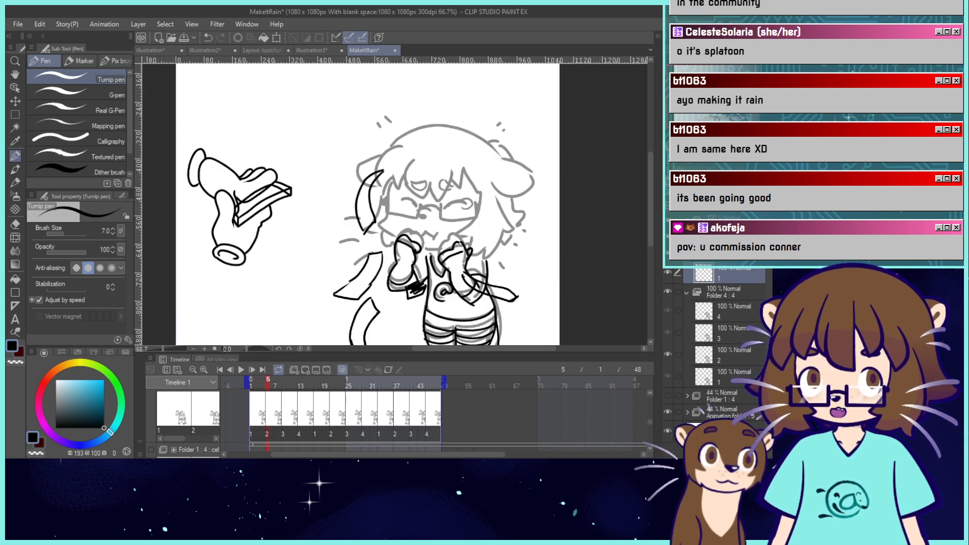
click(204, 370)
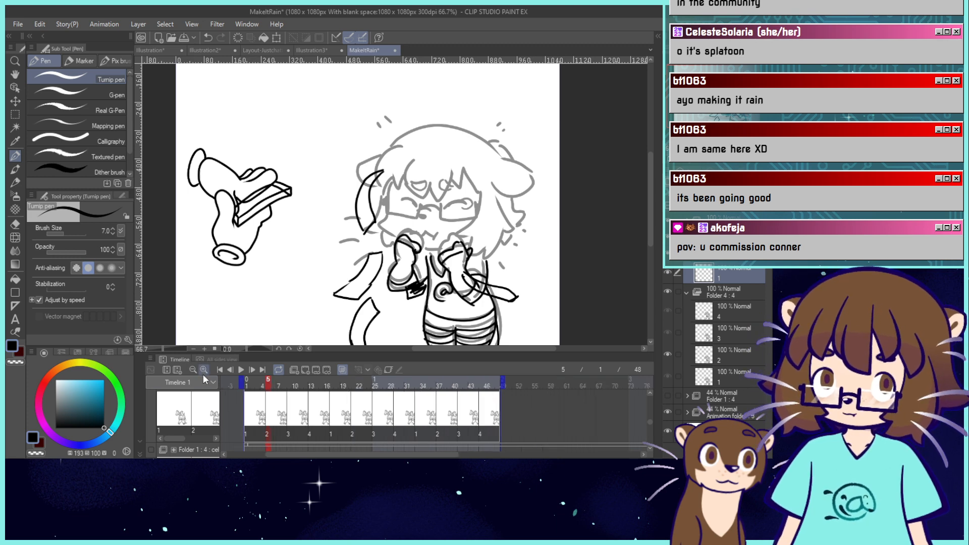
scroll(650, 419, down, 2)
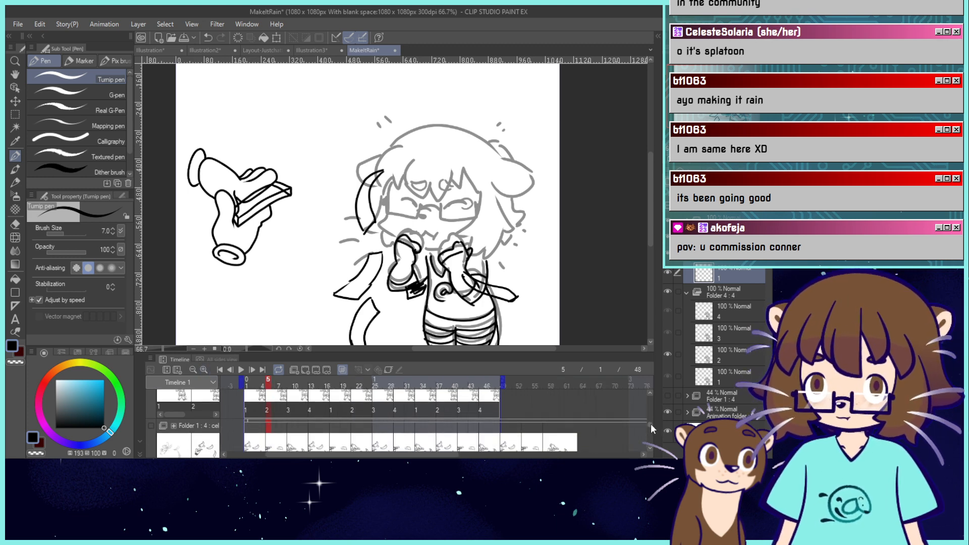
click(258, 387)
click(247, 388)
drag(257, 390, 268, 395)
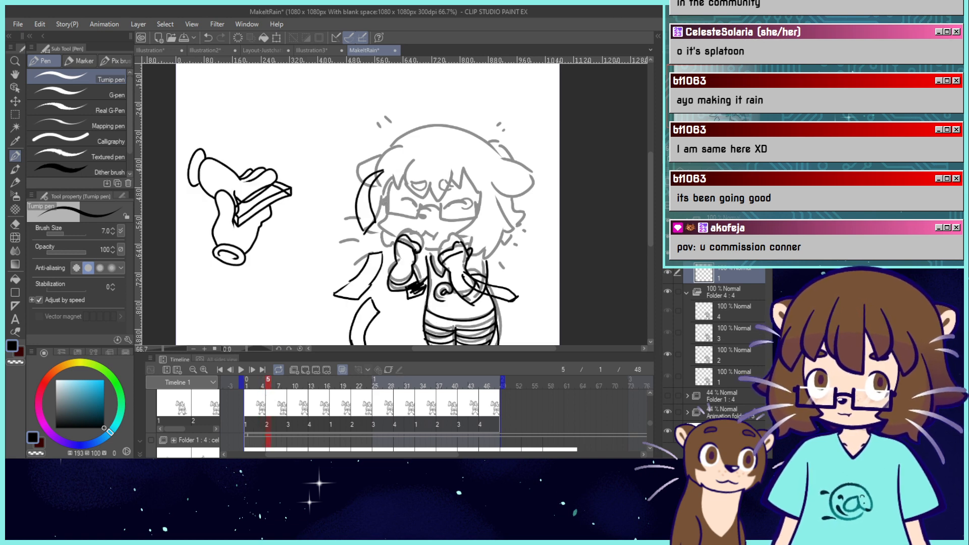
drag(392, 227, 368, 163)
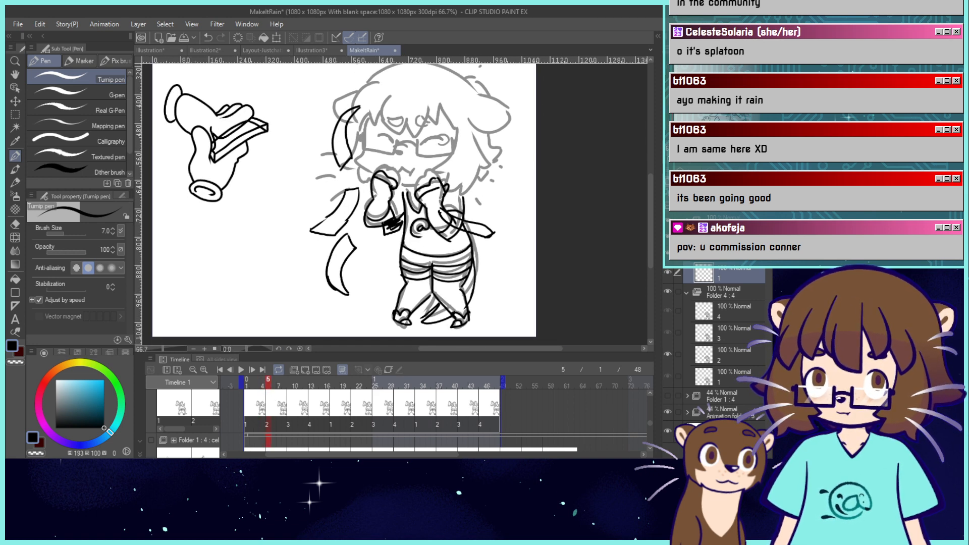
click(247, 423)
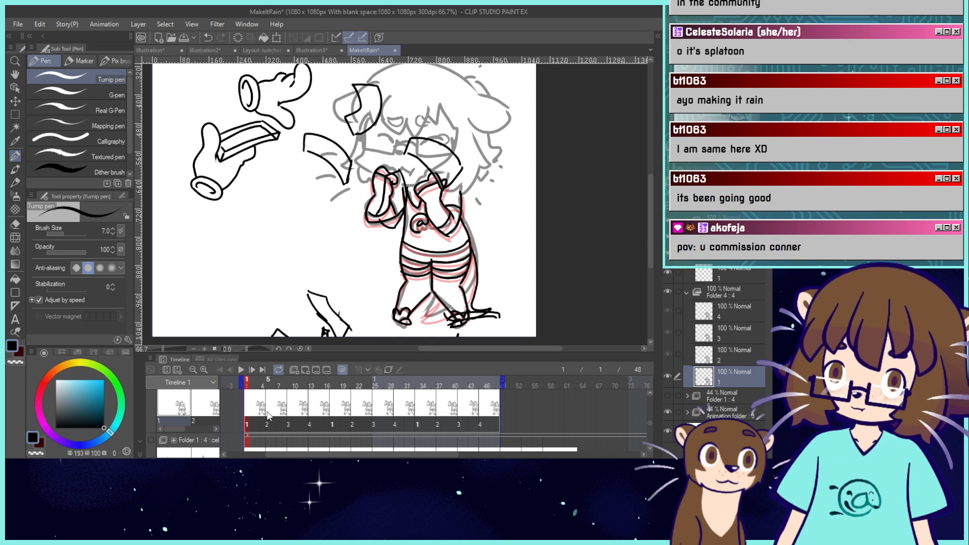
key(ctrl+v)
click(256, 427)
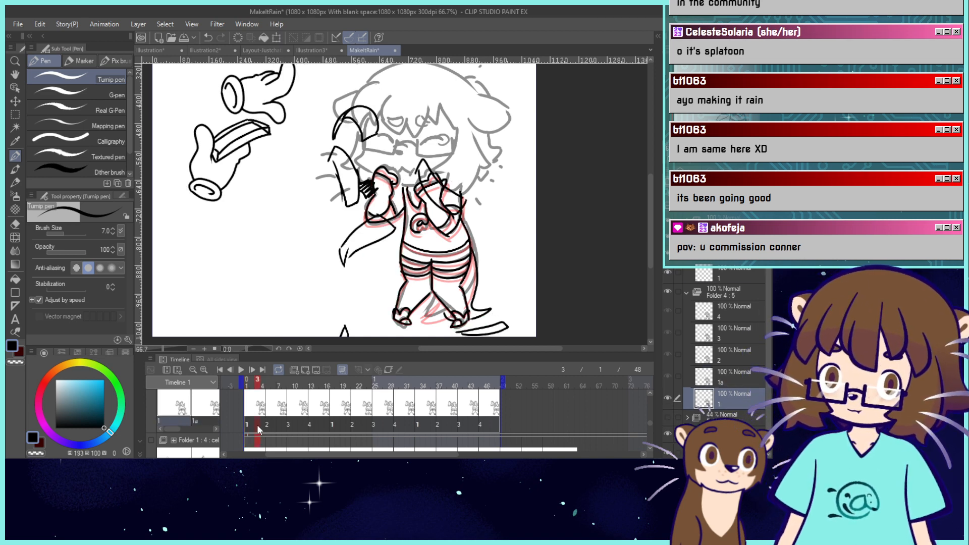
click(706, 376)
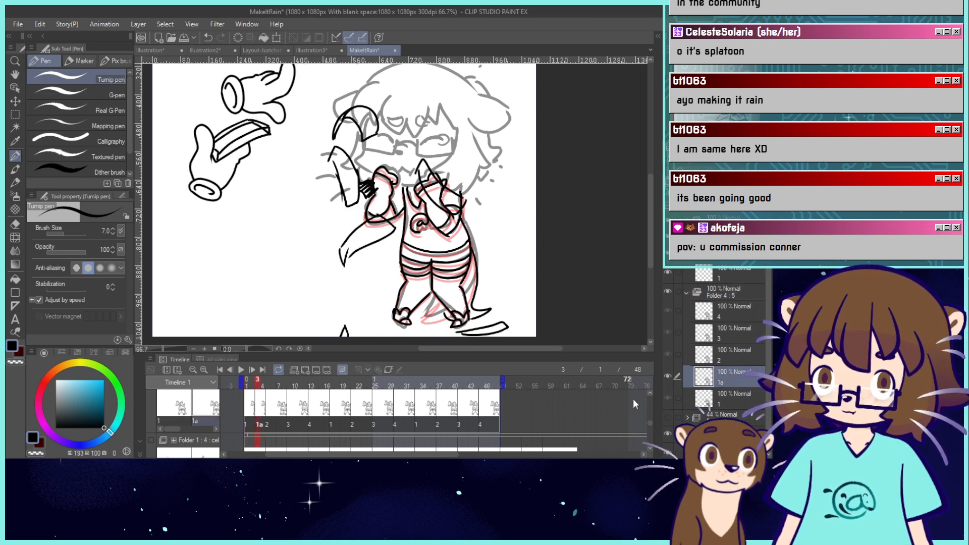
Erase the tail from cel 1a with the Rough eraser, leaving only the body's line art.
mouse_move(652, 420)
mouse_down()
mouse_move(652, 404)
mouse_move(650, 422)
mouse_move(652, 413)
mouse_up()
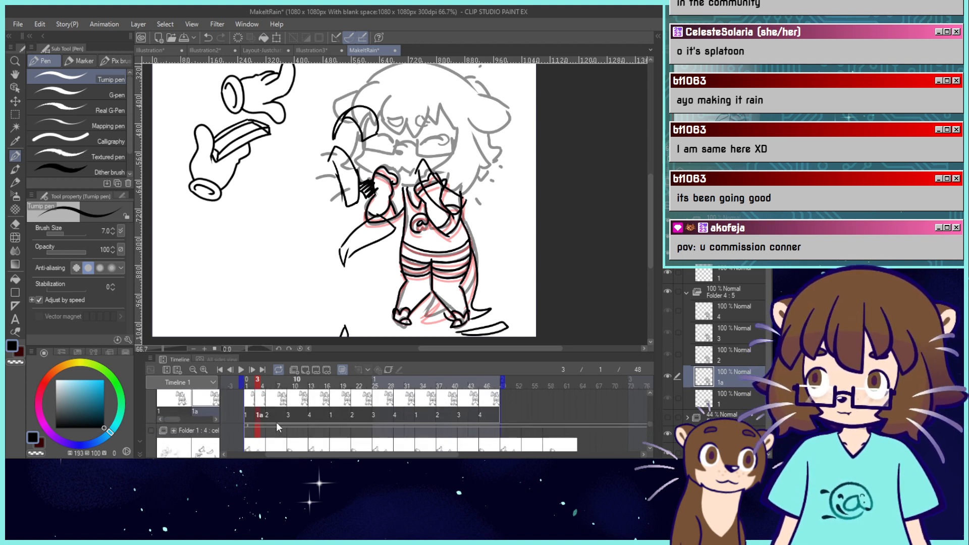
click(326, 371)
key(ctrl+z)
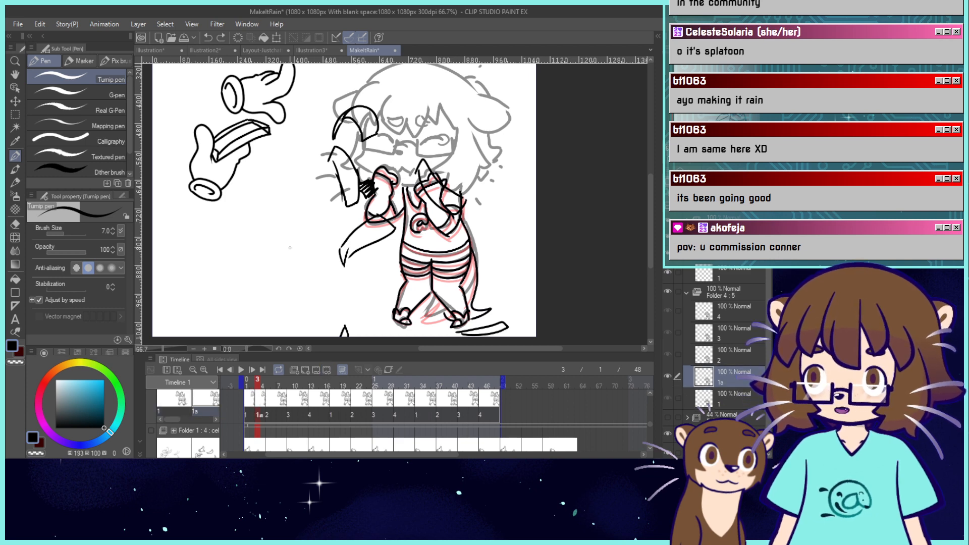
key(e)
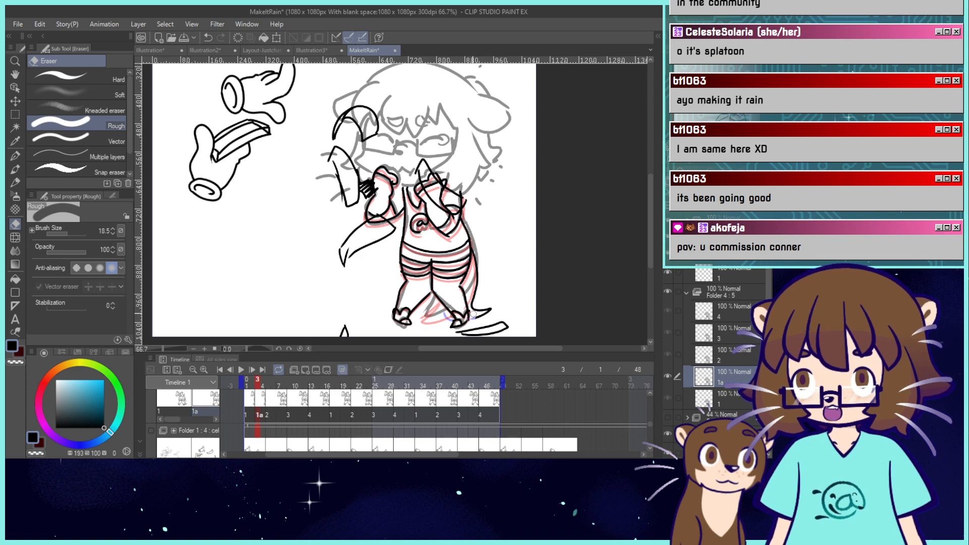
drag(473, 314, 476, 249)
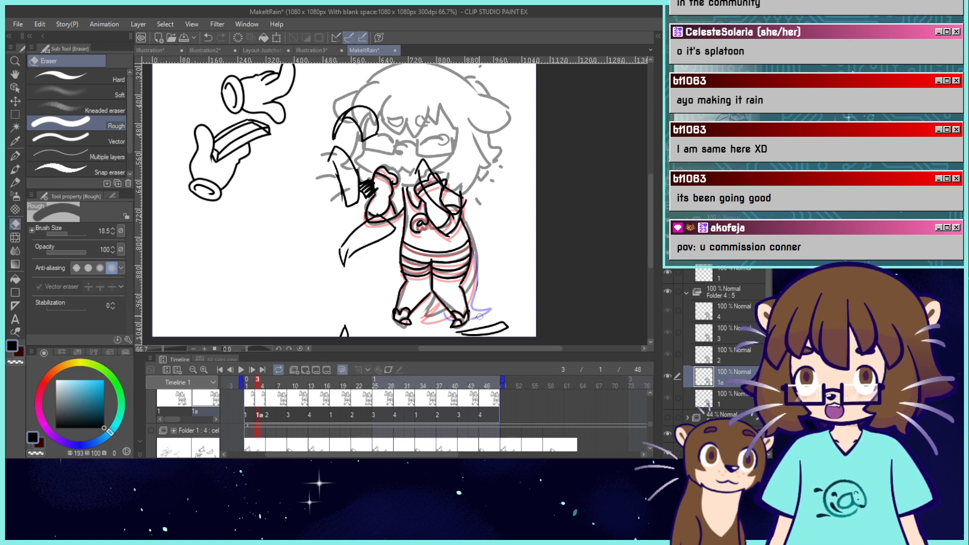
Squash the body on cel 1a to about 102% width and 99% height, and patch the foot's outline beside the erased tail.
click(275, 38)
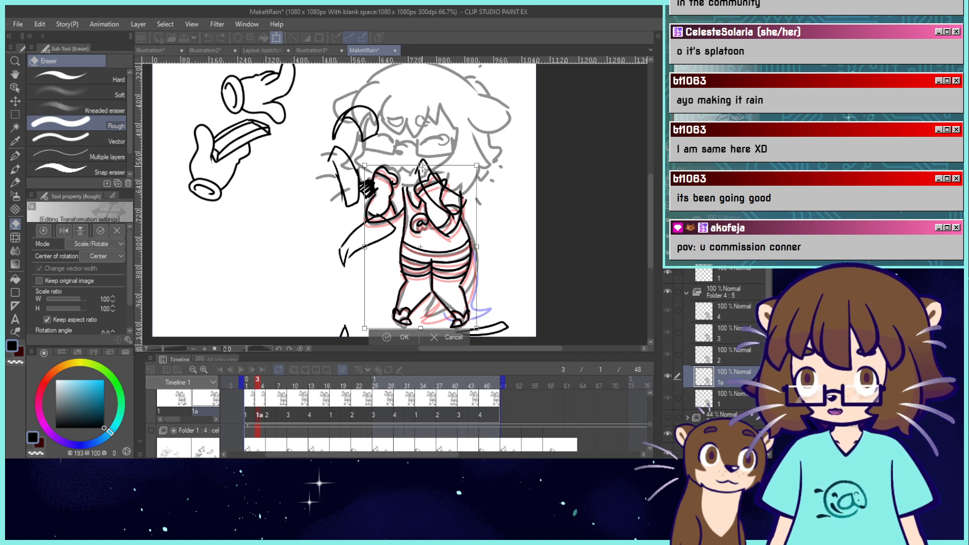
drag(422, 167, 363, 168)
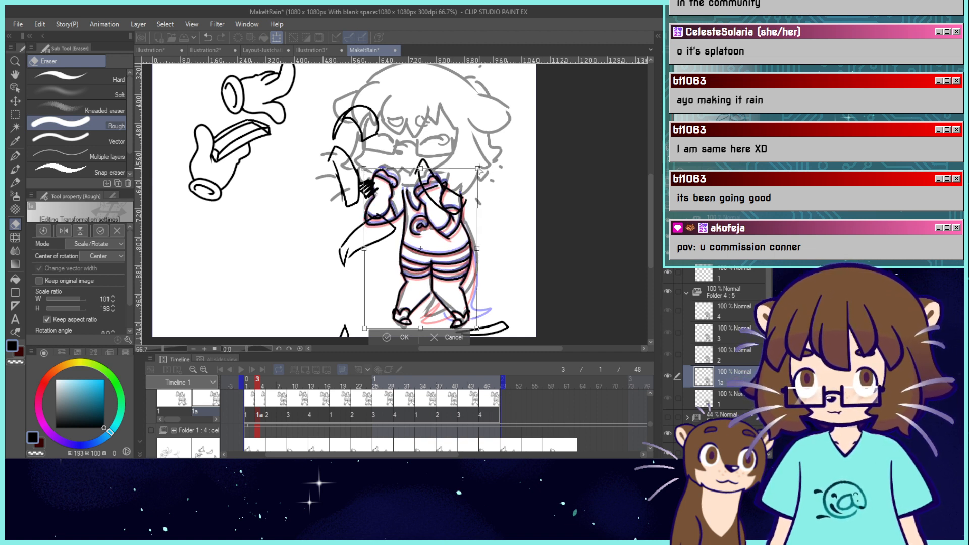
drag(480, 171, 483, 167)
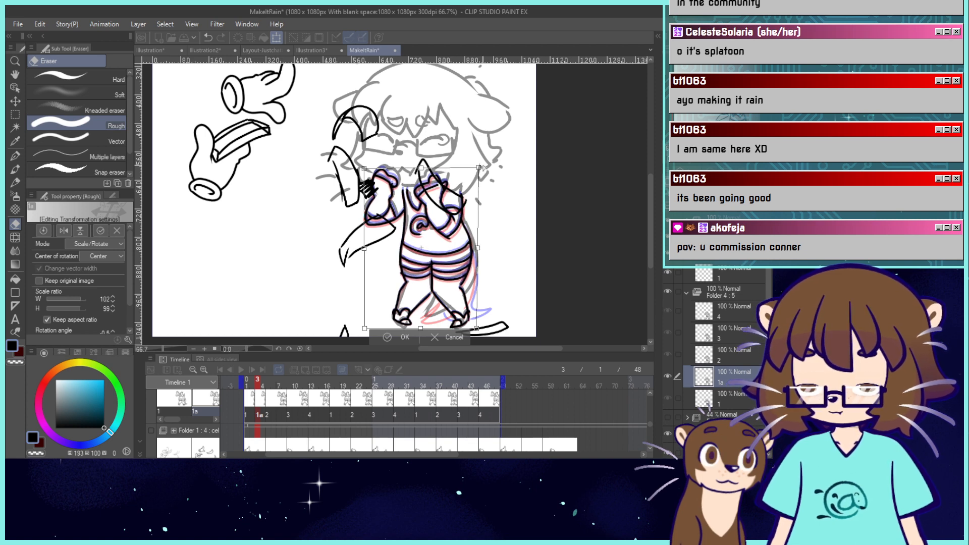
click(390, 337)
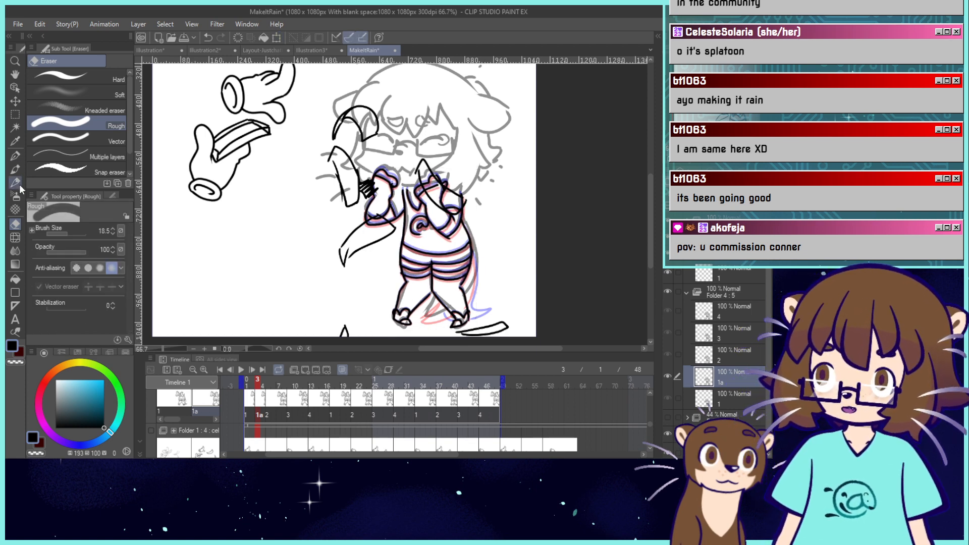
key(p)
mouse_move(257, 390)
mouse_down()
mouse_move(268, 393)
mouse_move(257, 398)
mouse_up()
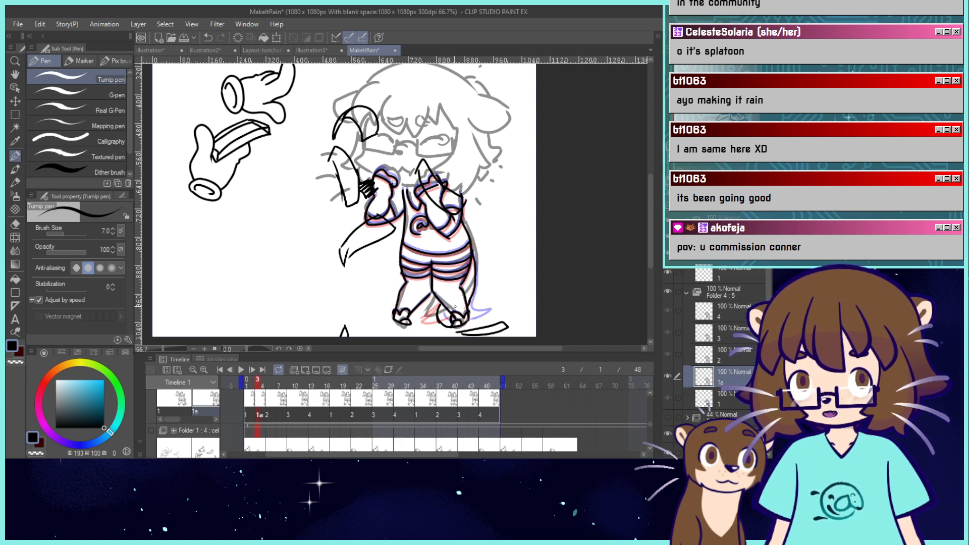
Duplicate the body's cel 2 as in-between cel 2a and assign it to frame 7.
click(269, 413)
key(ctrl+v)
click(277, 414)
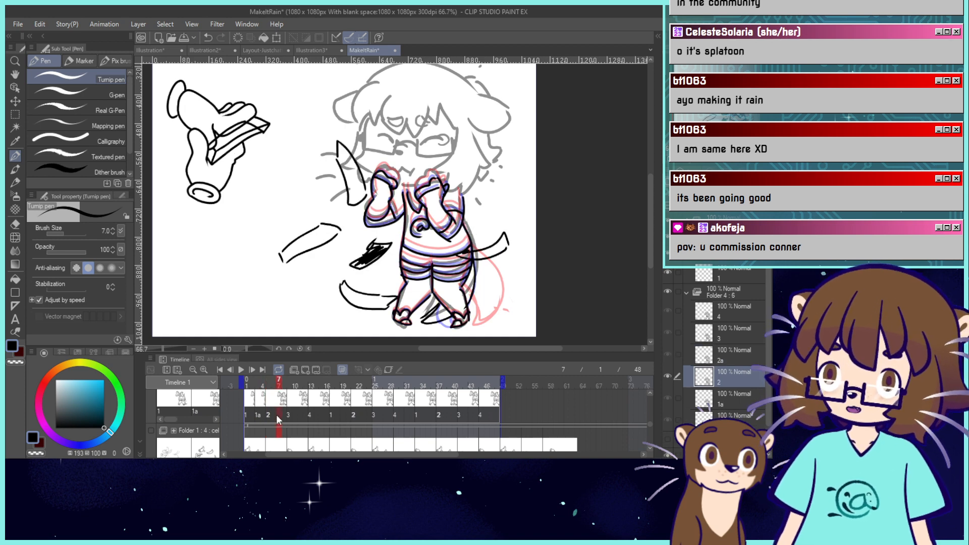
click(277, 414)
click(290, 197)
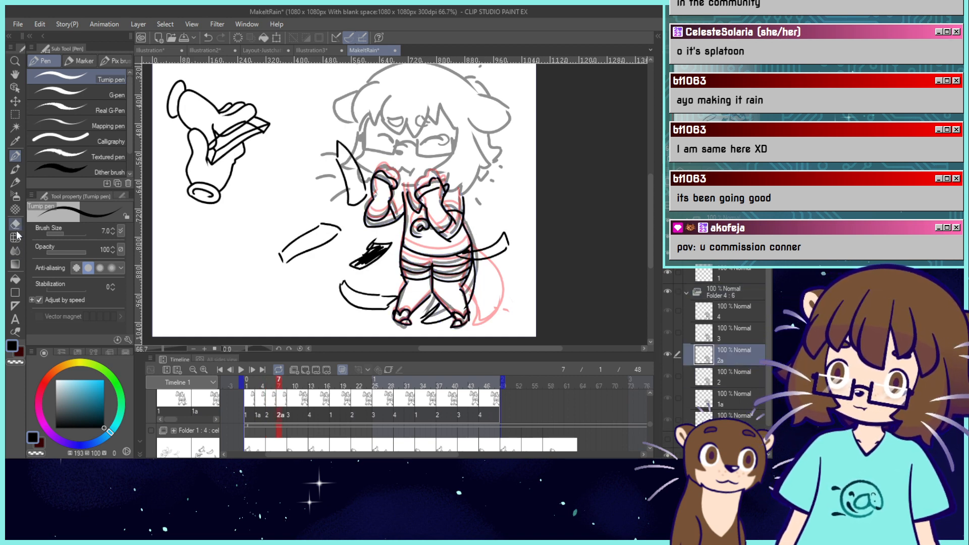
Erase the tail from cel 2a and compare the pose with the neighbouring cels from frame 4 to frame 9.
click(15, 224)
mouse_move(475, 265)
mouse_down()
mouse_move(472, 303)
mouse_move(425, 316)
mouse_up()
click(272, 384)
click(262, 384)
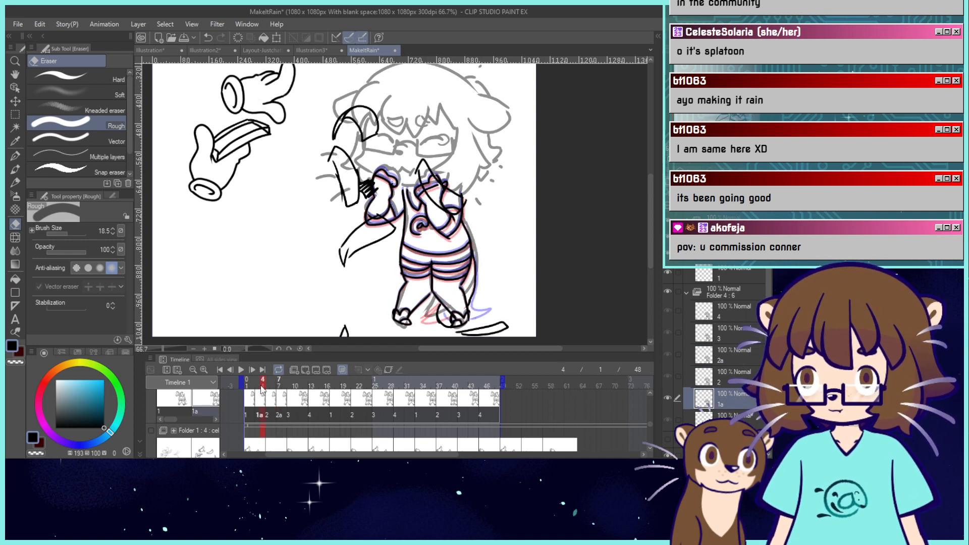
click(272, 388)
click(277, 393)
click(289, 393)
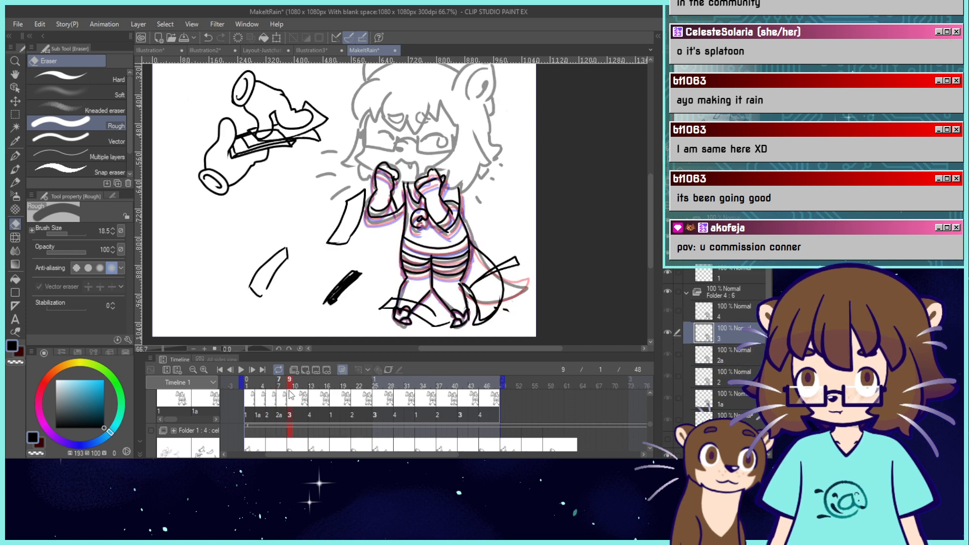
click(279, 393)
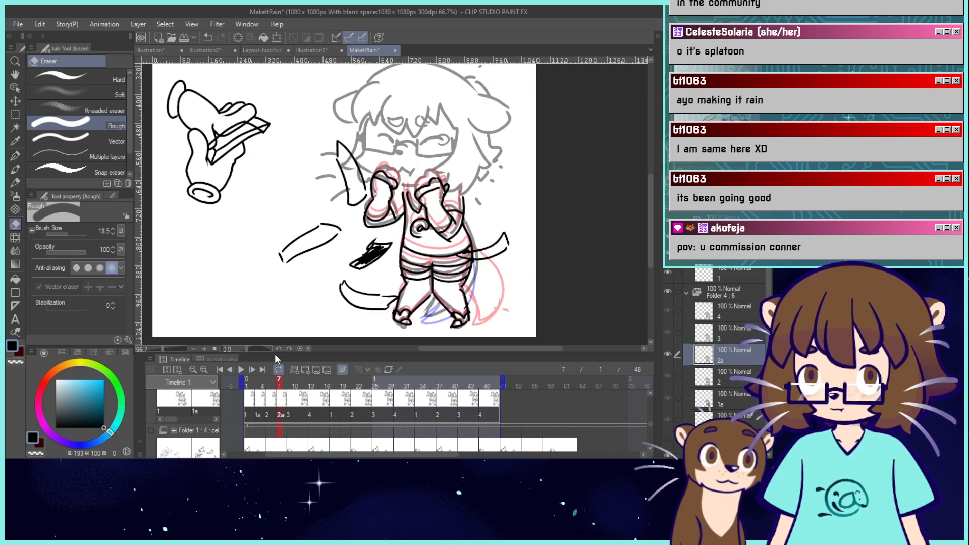
Stretch the body on cel 2a upward to about 103% height by adjusting its upper corners.
click(276, 38)
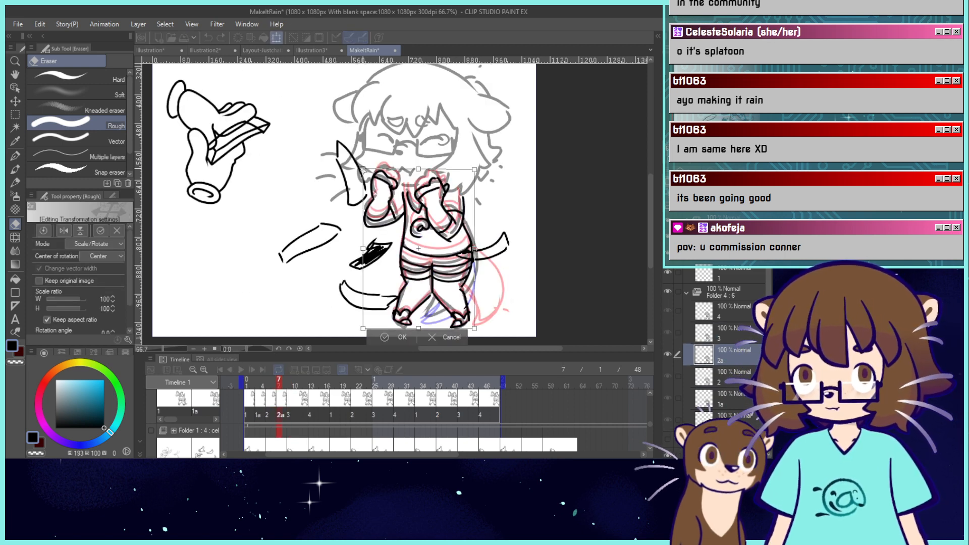
drag(363, 170, 362, 166)
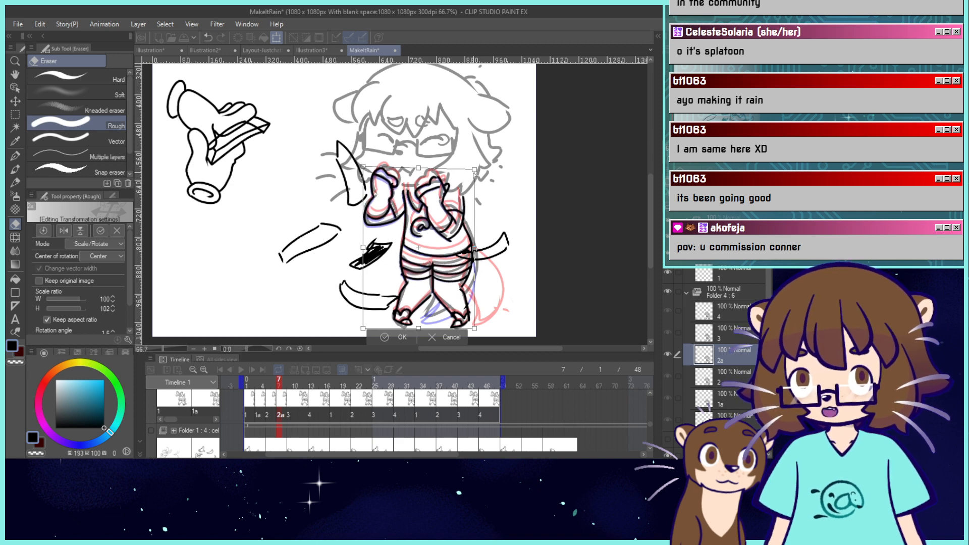
drag(475, 172, 471, 163)
drag(362, 168, 364, 167)
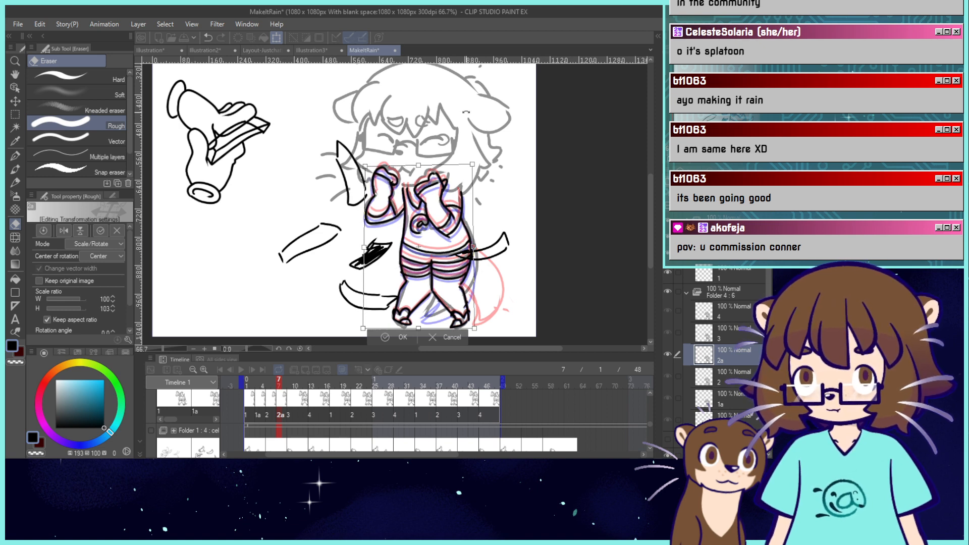
click(384, 336)
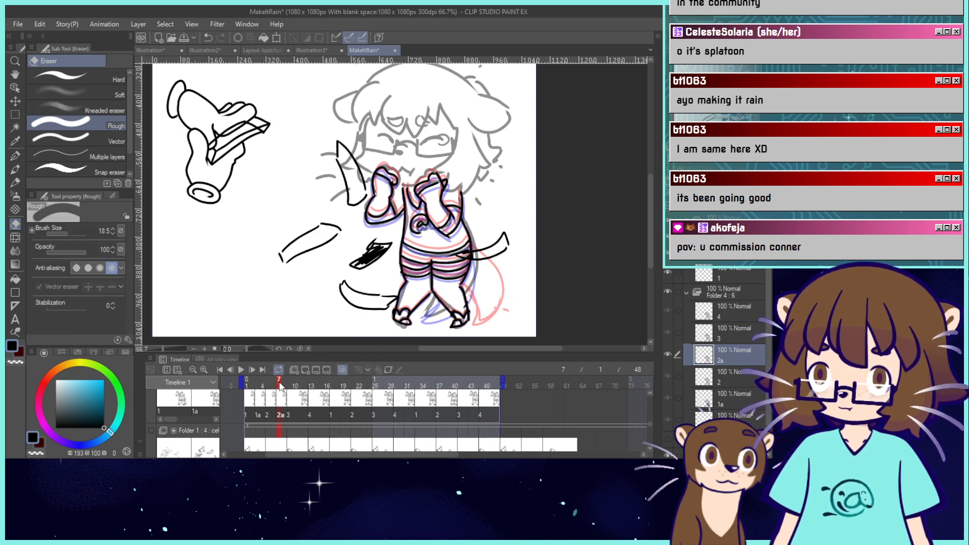
Draw the character's curved tail on cel 2a with the Turnip pen, retrying the strokes until it sits between the onion-skin tails.
key(p)
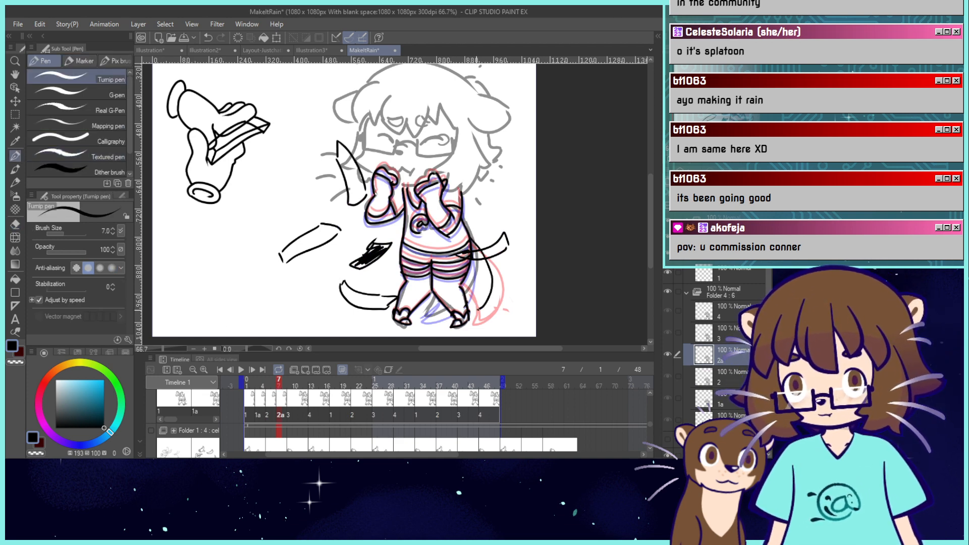
key(ctrl+z)
drag(481, 235, 485, 292)
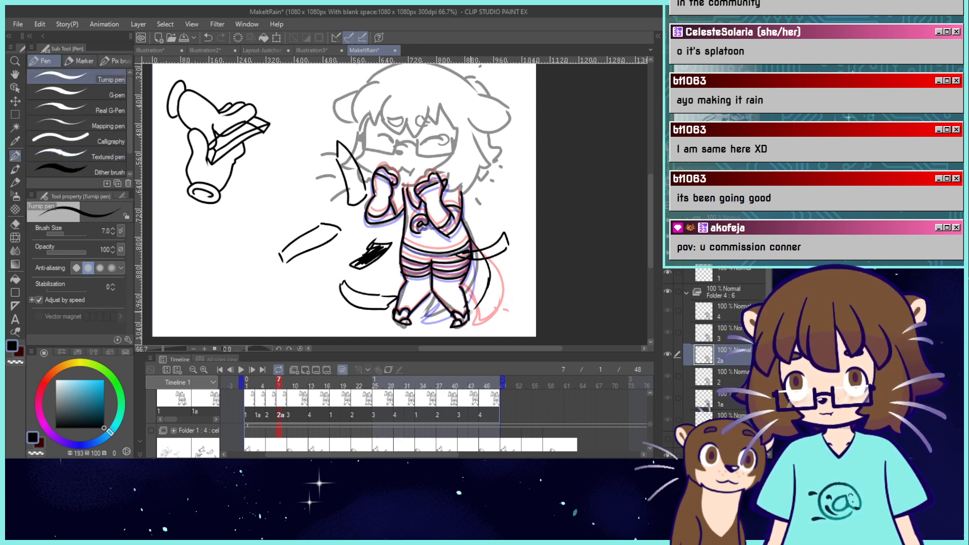
key(ctrl+z)
key(ctrl+z)
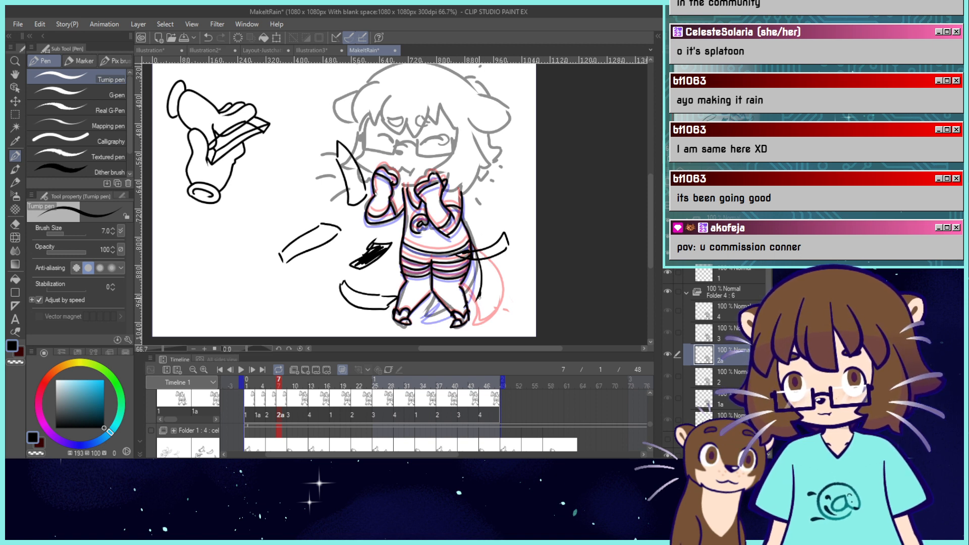
key(ctrl+z)
drag(473, 240, 477, 300)
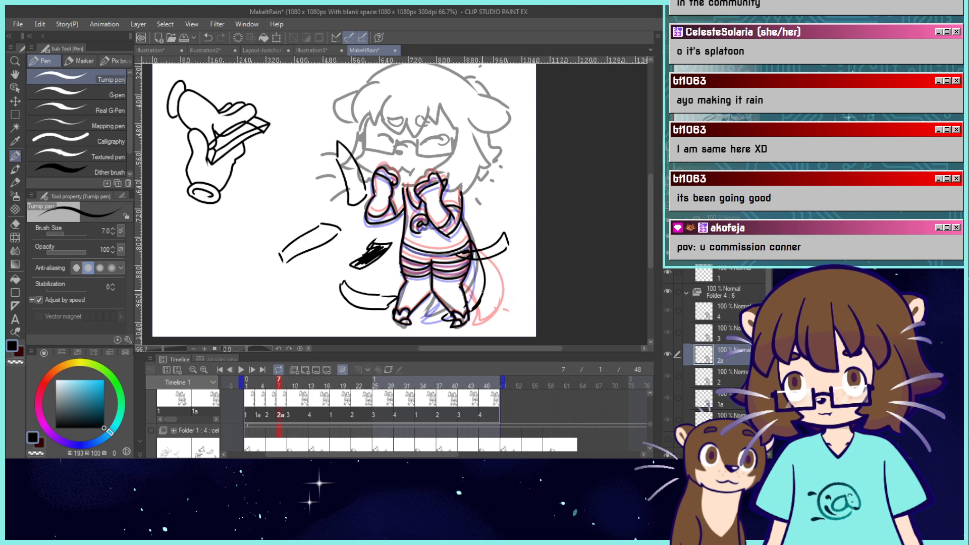
drag(482, 293, 472, 311)
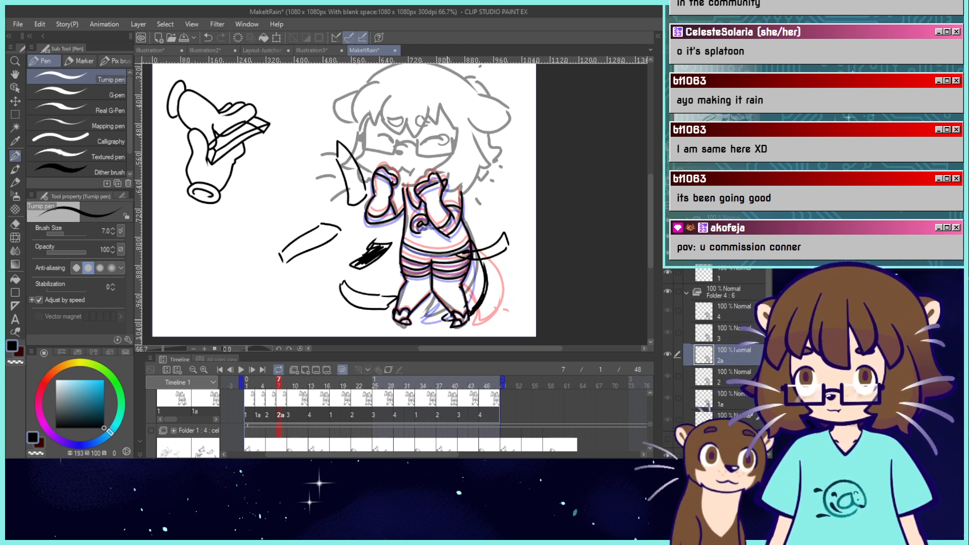
Add a duplicate of cel 3 as cel 3a at frame 11 and erase its tail.
click(294, 412)
key(ctrl+v)
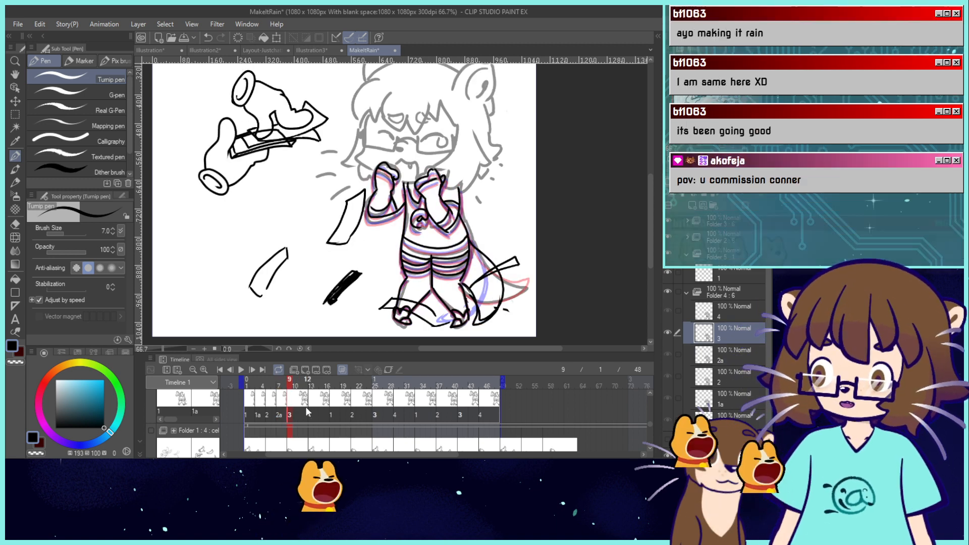
click(299, 415)
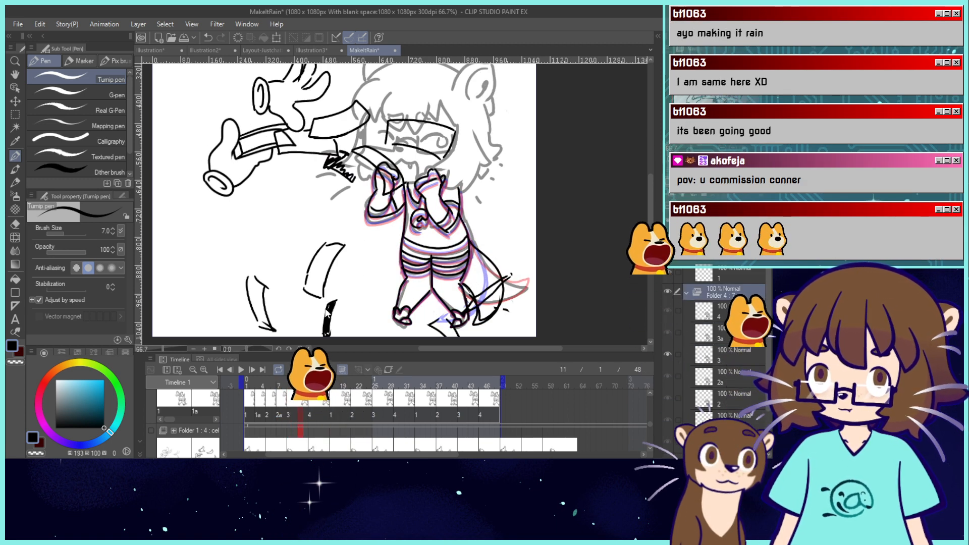
key(e)
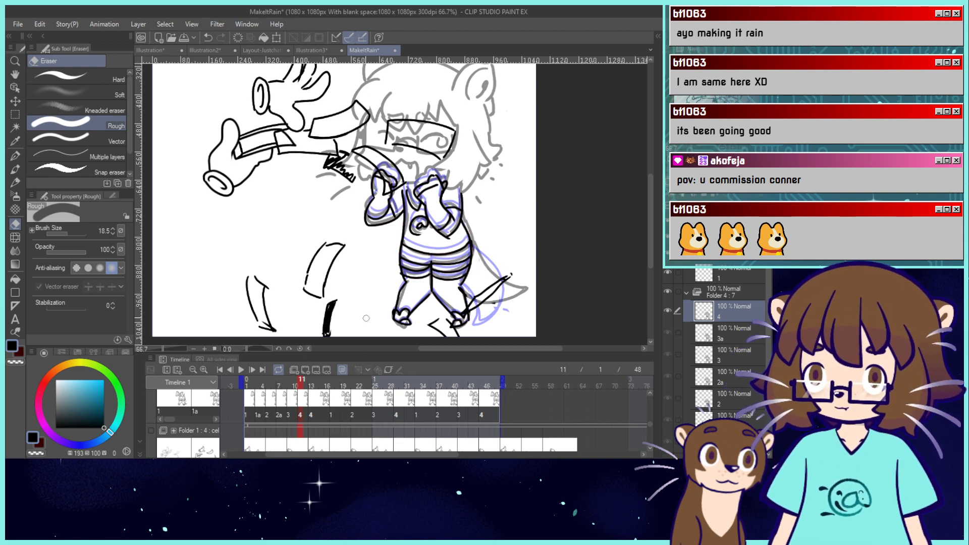
key(ctrl+z)
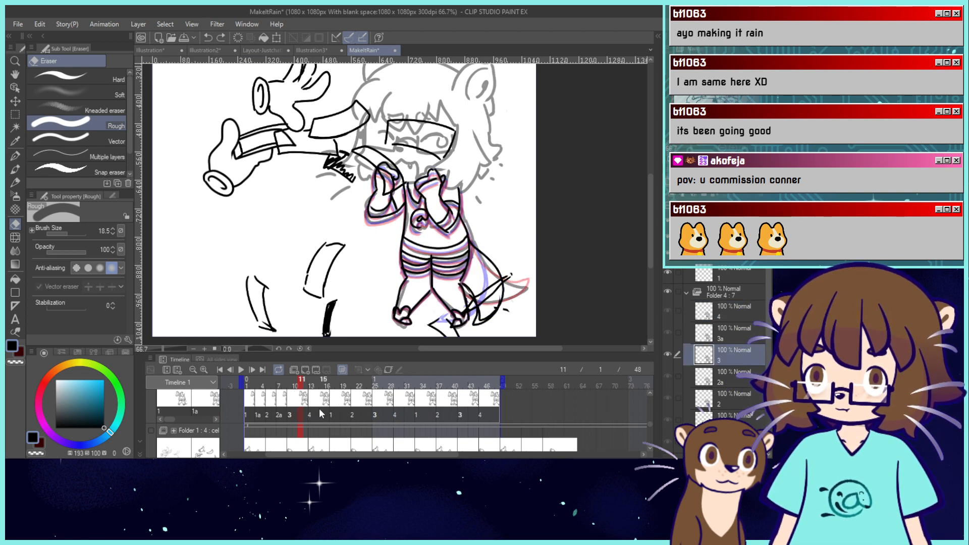
click(297, 420)
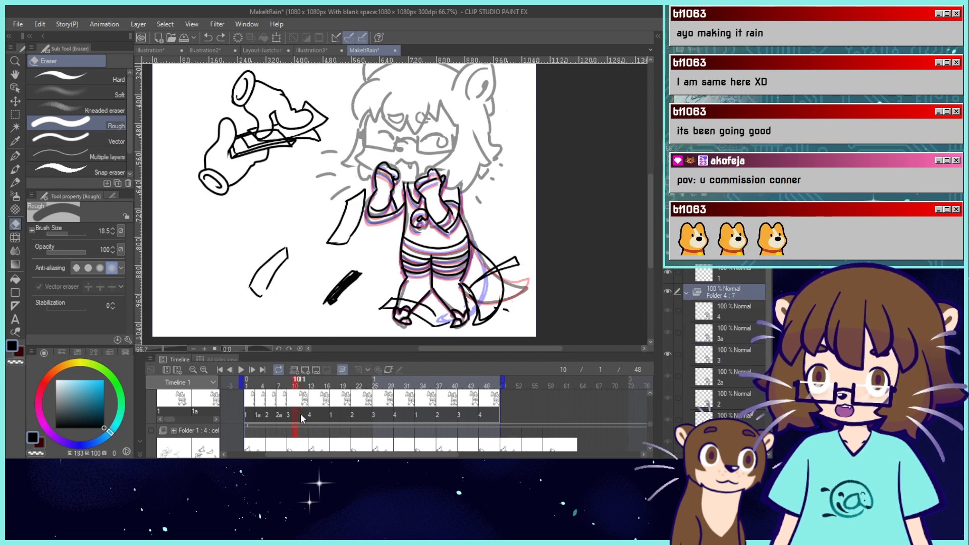
click(301, 417)
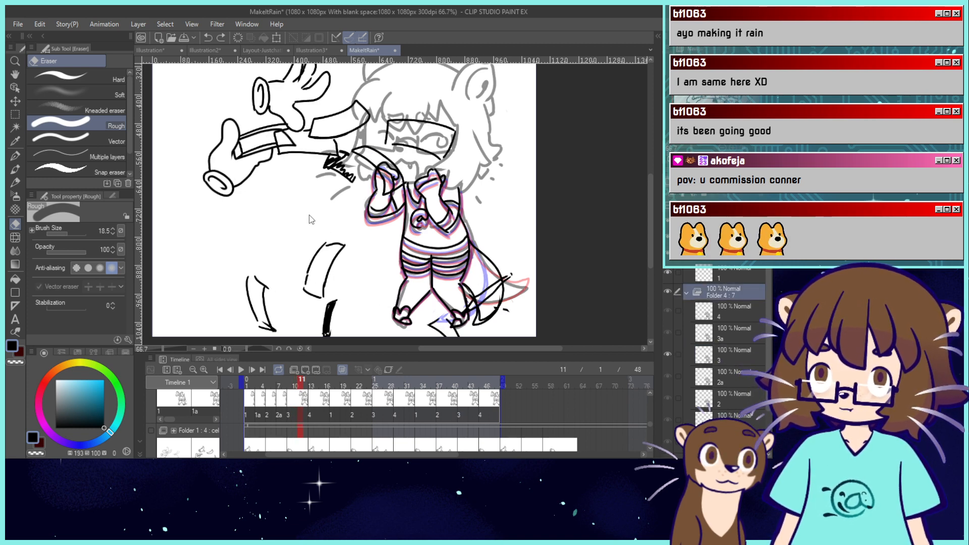
key(ctrl+y)
mouse_move(466, 286)
mouse_down()
mouse_move(510, 298)
mouse_move(496, 325)
mouse_move(504, 299)
mouse_move(473, 326)
mouse_move(498, 285)
mouse_up()
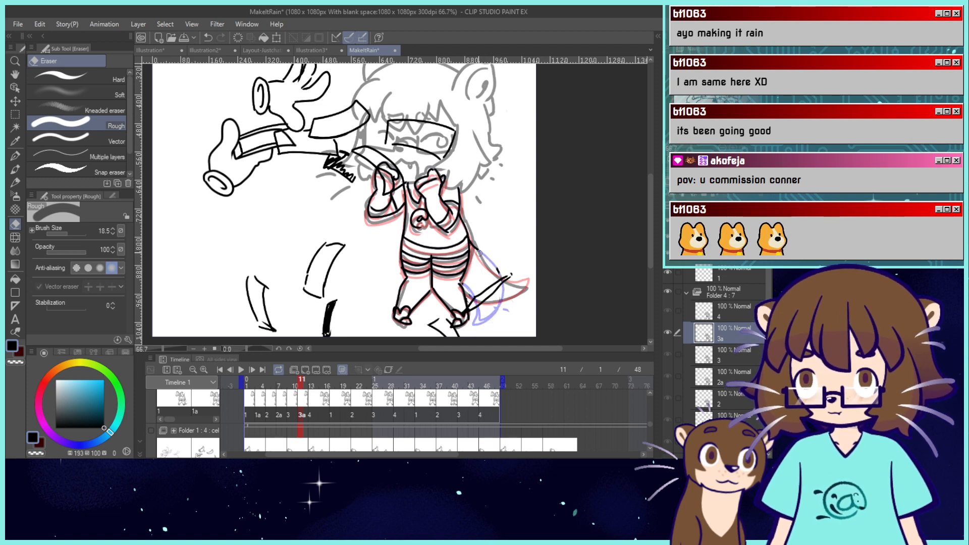
Scale the body on cel 3a to about 102% width and 99% height, squashing it slightly from above.
click(276, 39)
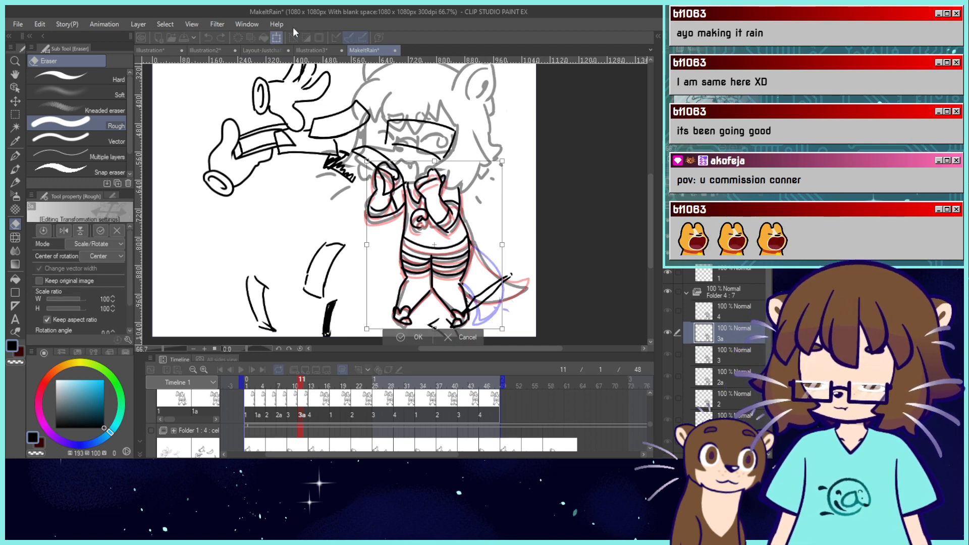
click(450, 335)
click(291, 411)
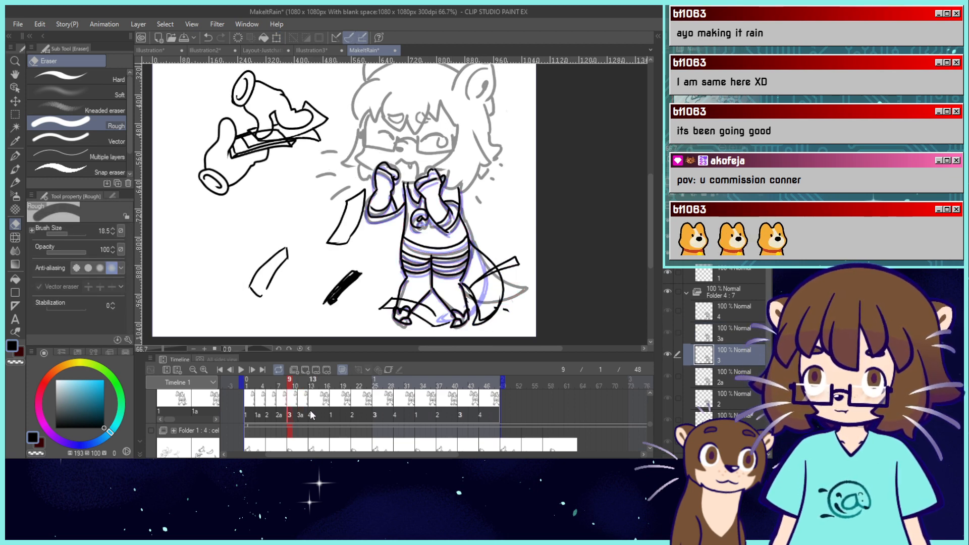
click(299, 413)
click(275, 40)
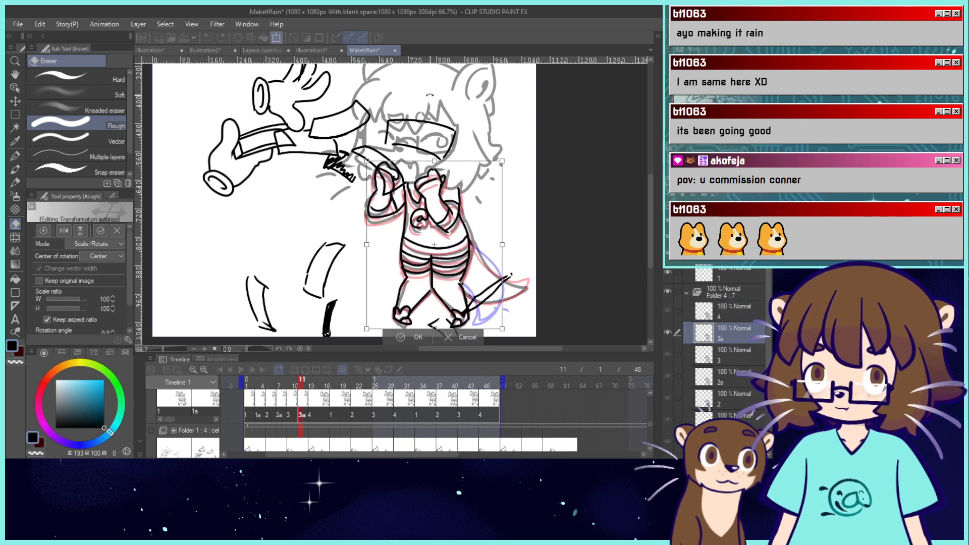
drag(435, 162, 434, 163)
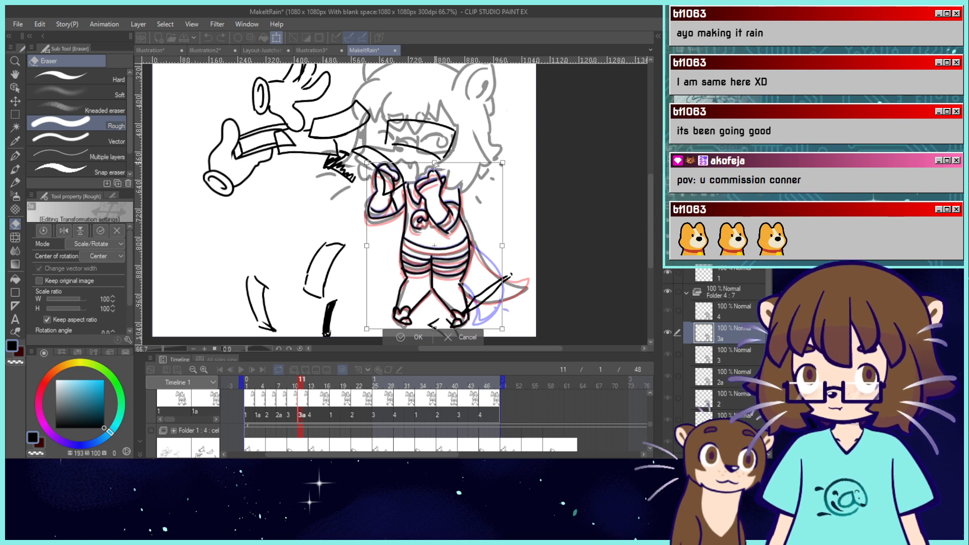
drag(367, 164, 365, 163)
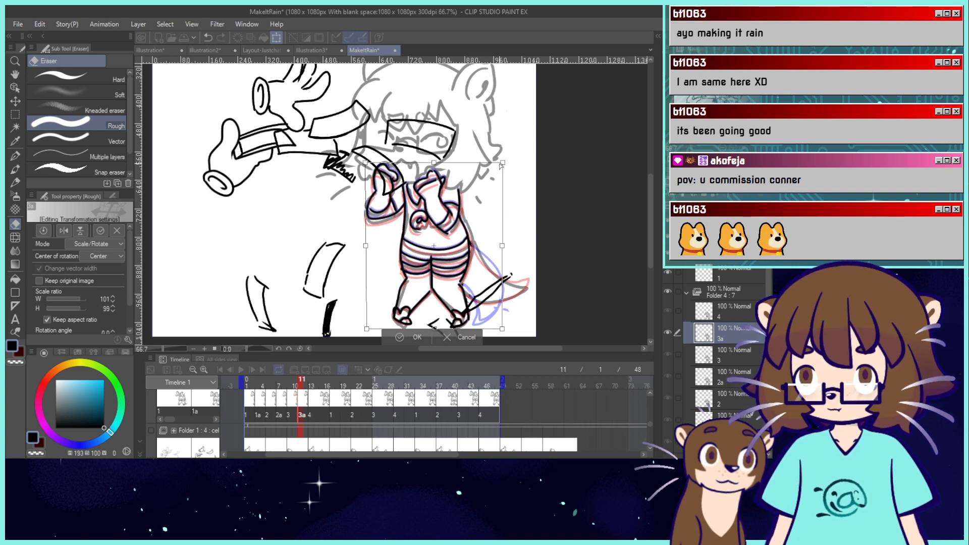
drag(500, 166, 504, 162)
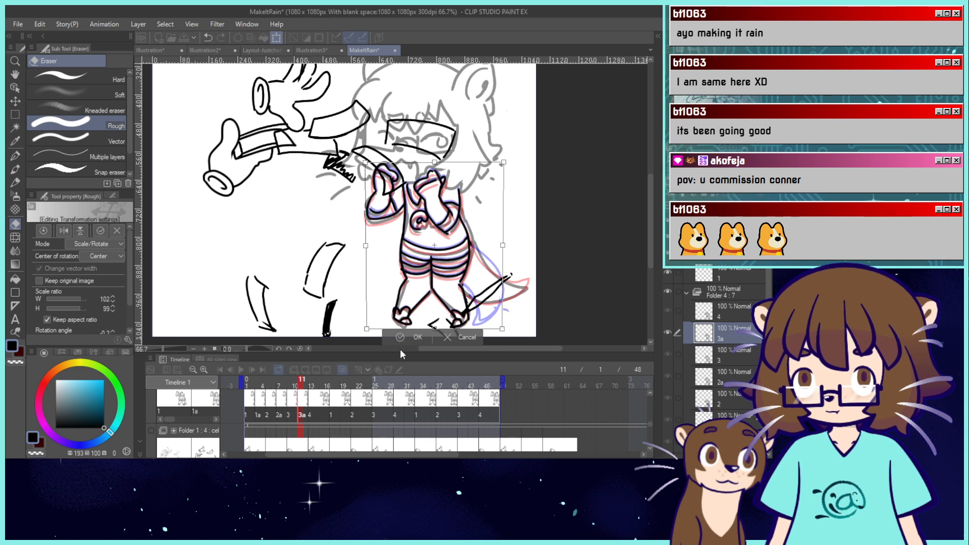
key(Return)
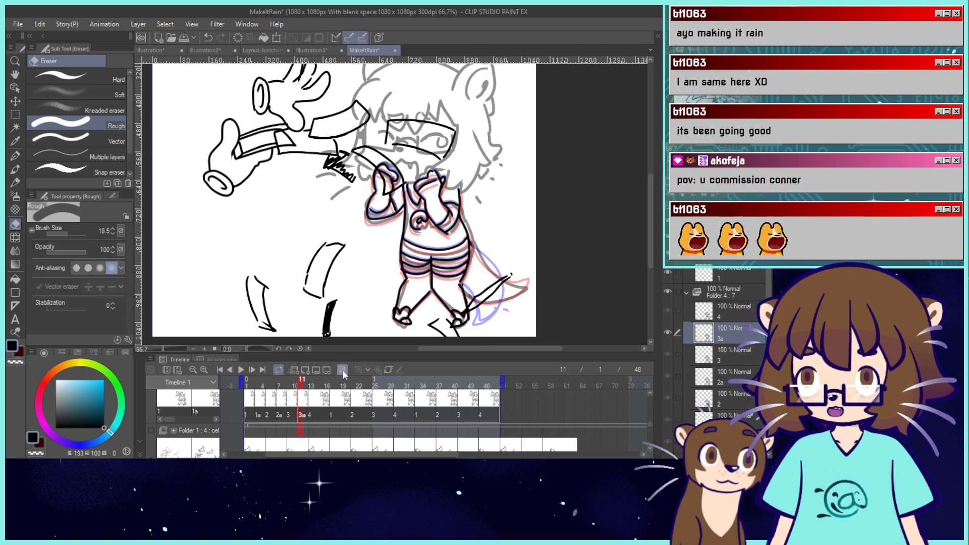
Draw a new curved tail with a pointed fin on cel 3a with the Turnip pen, between the onion-skin tails.
click(16, 157)
mouse_move(302, 379)
mouse_down()
mouse_move(283, 390)
mouse_move(307, 391)
mouse_up()
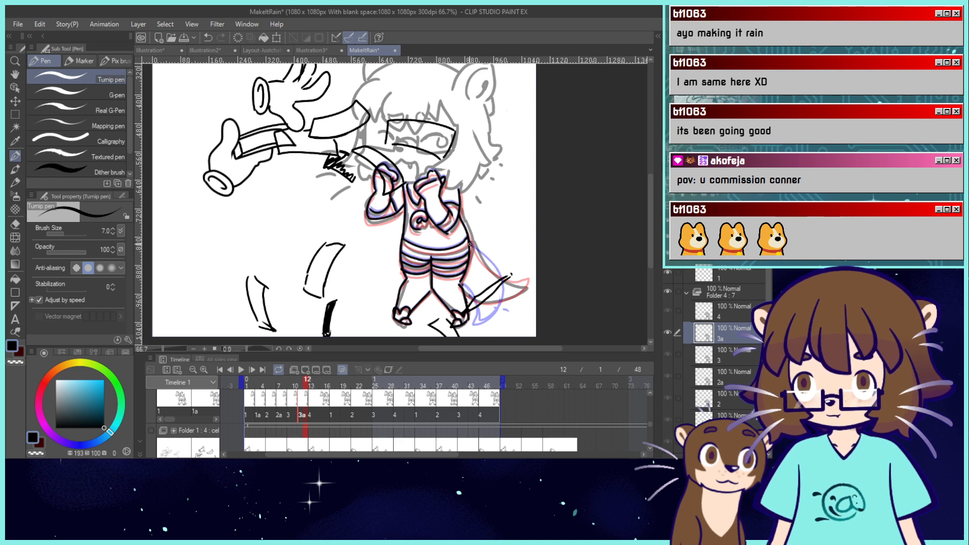
key(ctrl+z)
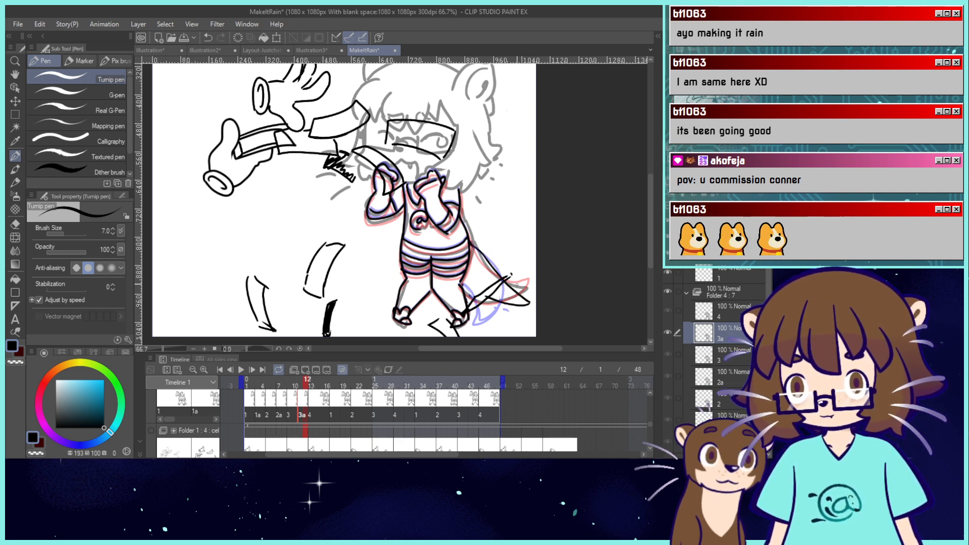
key(ctrl+z)
mouse_move(470, 246)
mouse_down()
mouse_move(527, 309)
mouse_move(486, 306)
mouse_up()
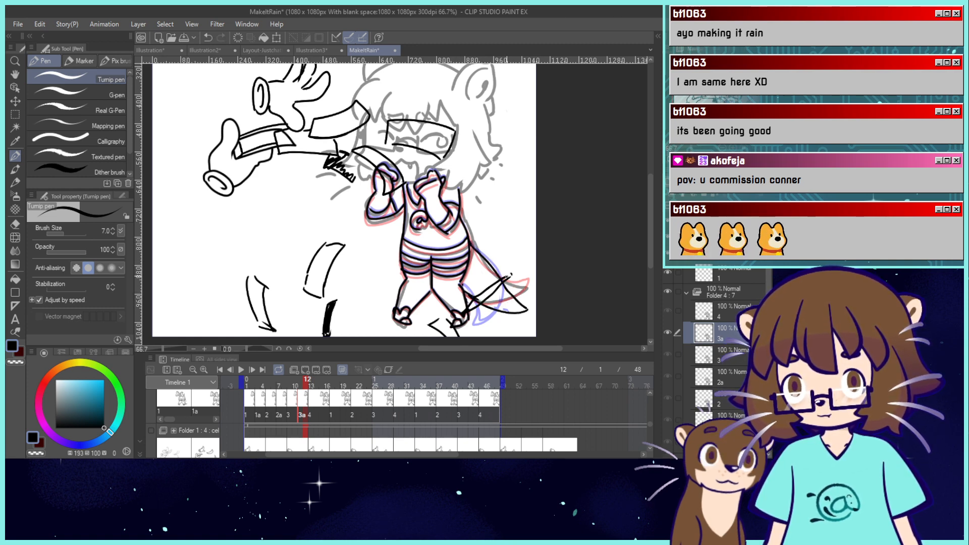
Add a duplicate of cel 4 as cel 5 at frame 15 and erase its tail.
click(315, 387)
click(310, 414)
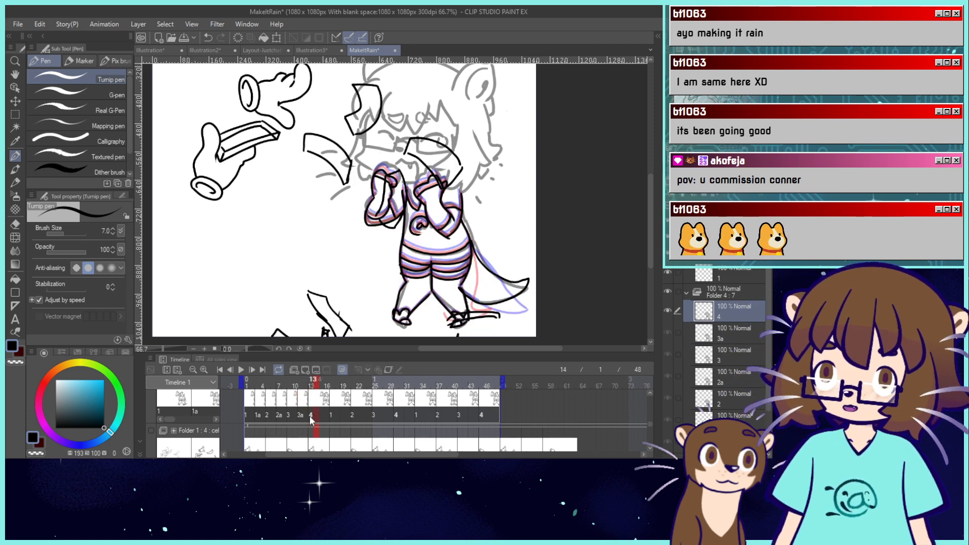
click(320, 413)
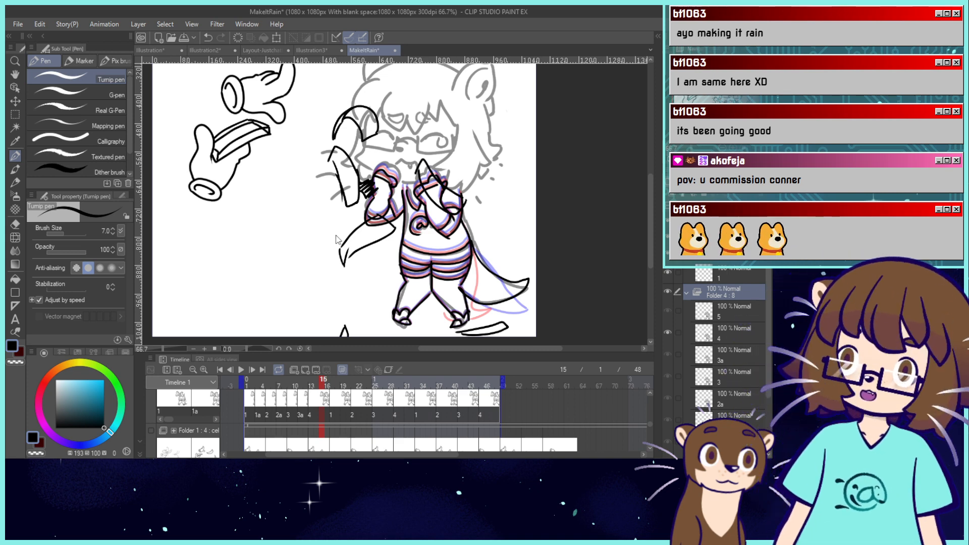
key(e)
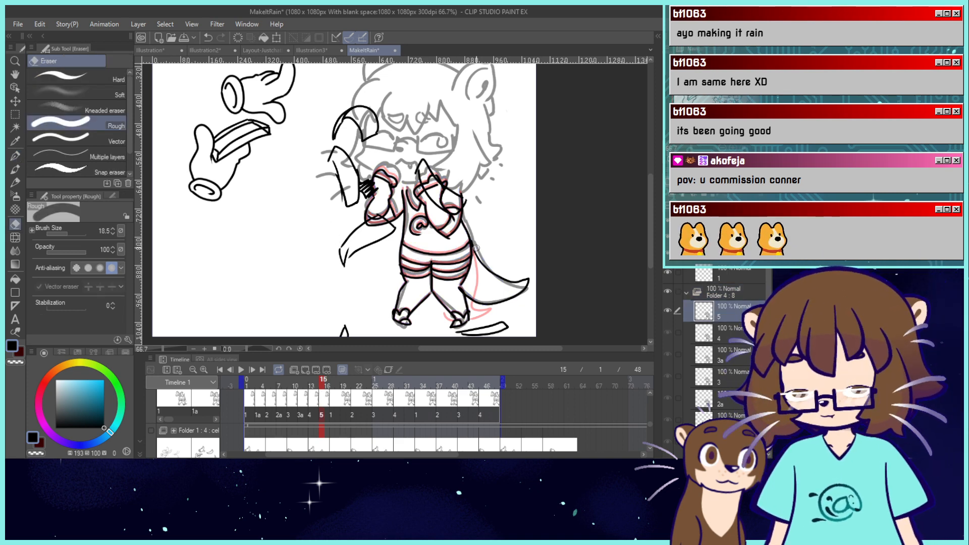
mouse_move(476, 248)
mouse_down()
mouse_move(473, 280)
mouse_move(497, 302)
mouse_move(512, 304)
mouse_move(520, 274)
mouse_move(493, 289)
mouse_up()
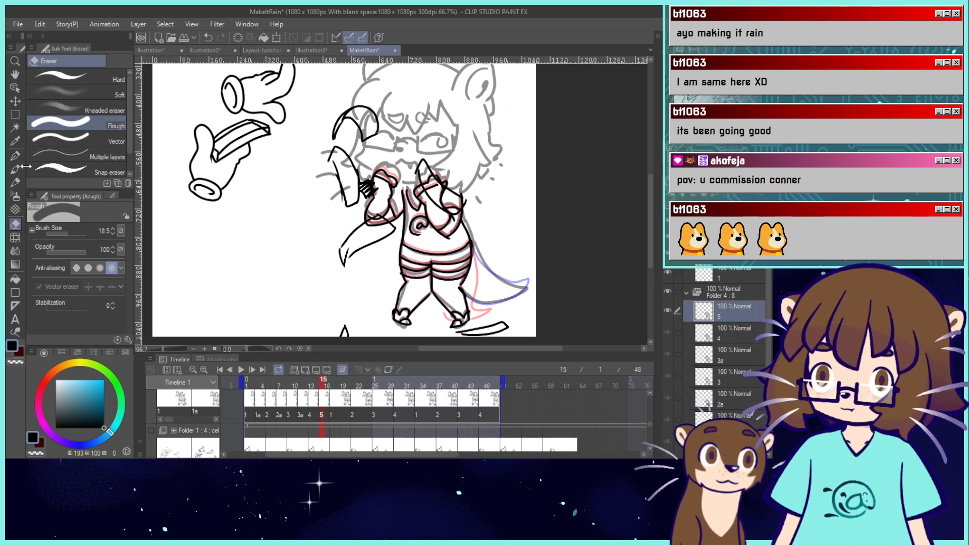
Stretch the body on cel 5 slightly taller and draw a new curved, finned tail between the onion-skin tails.
click(15, 155)
click(277, 38)
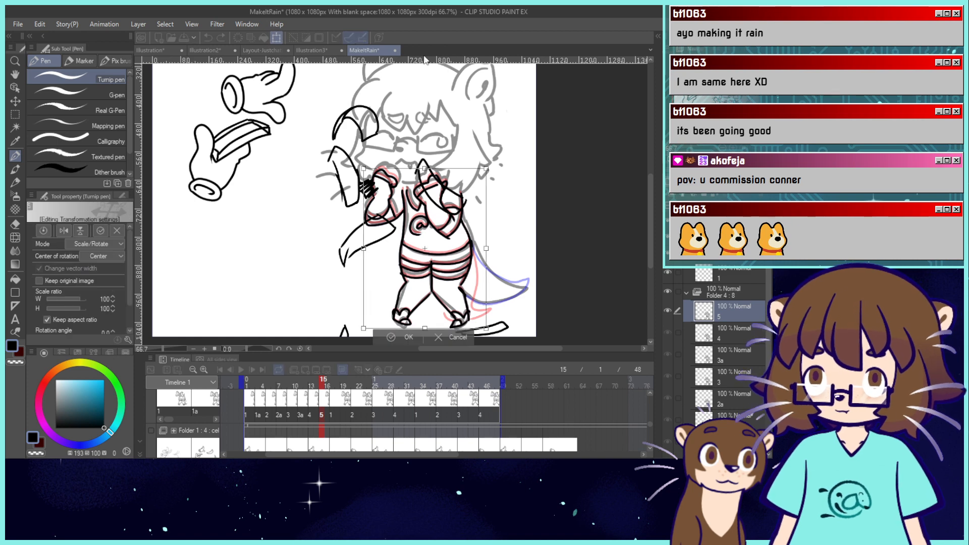
drag(425, 169, 425, 167)
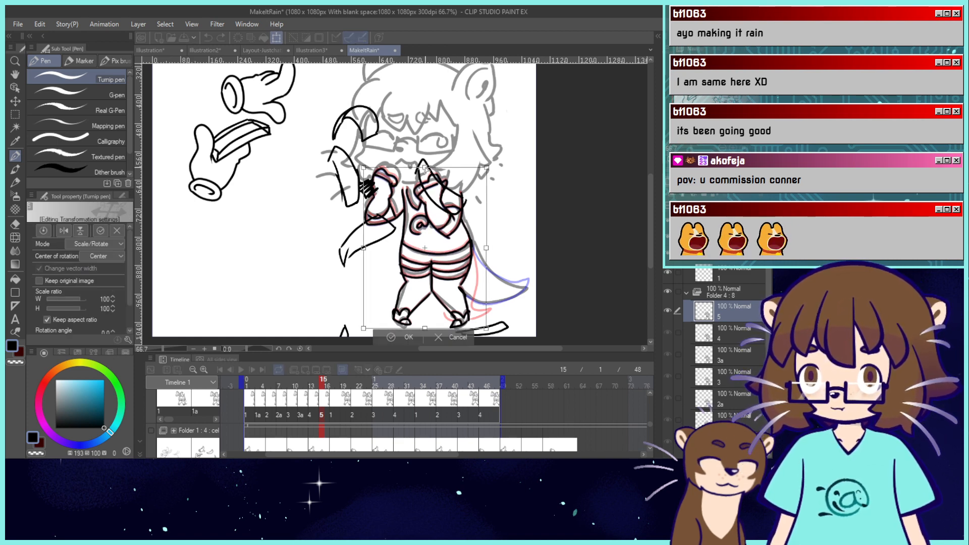
click(390, 335)
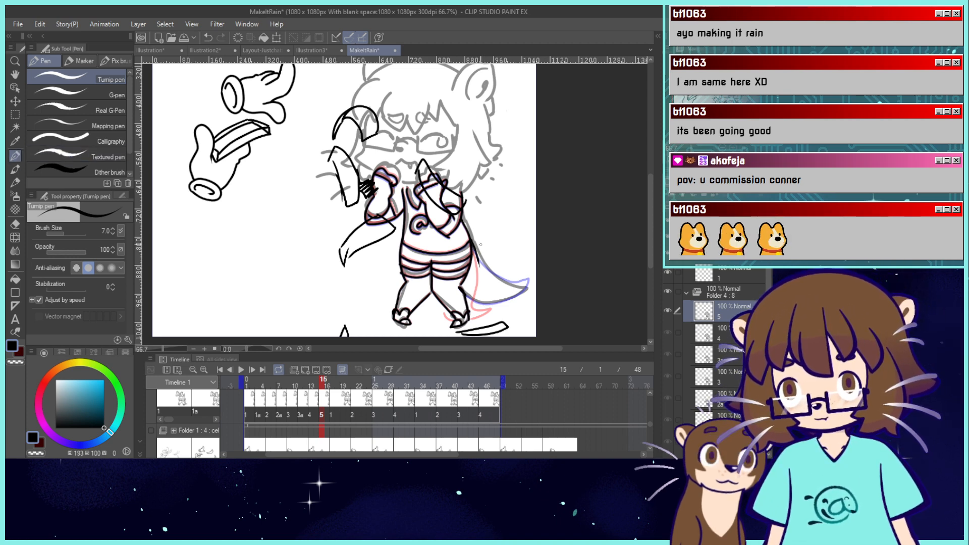
key(ctrl+z)
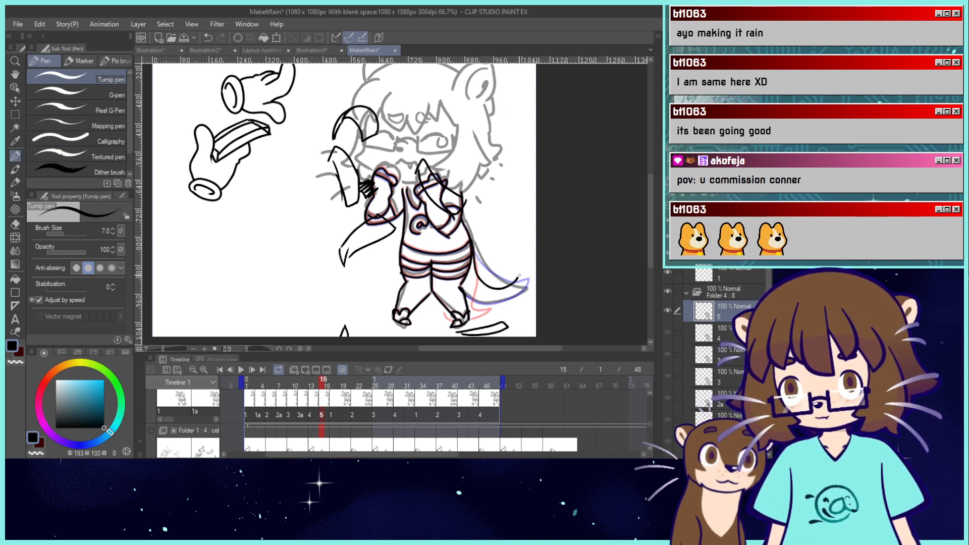
drag(498, 302, 482, 309)
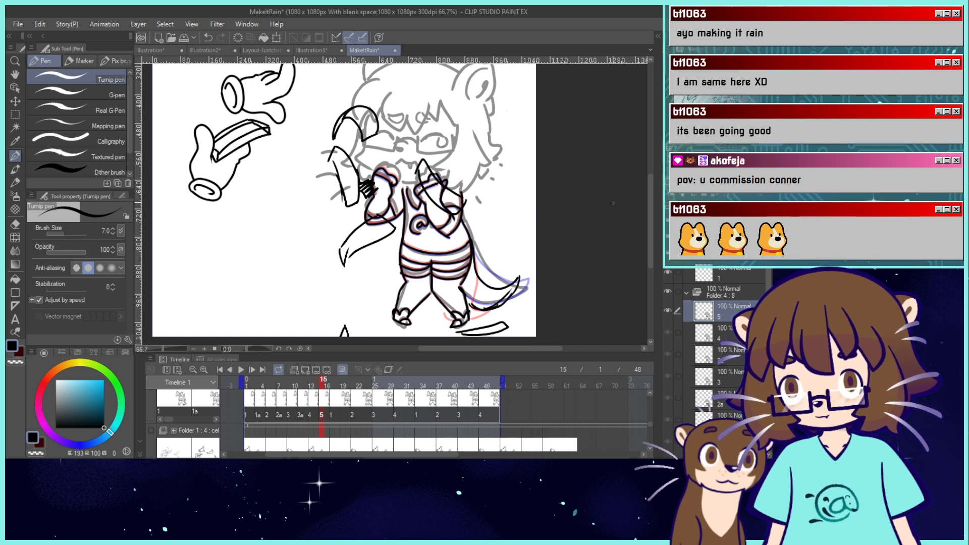
Remove the old cels after cel 5 and paste copies of the cel 1 to 5 sequence at frames 17 and 33.
key(ctrl+0)
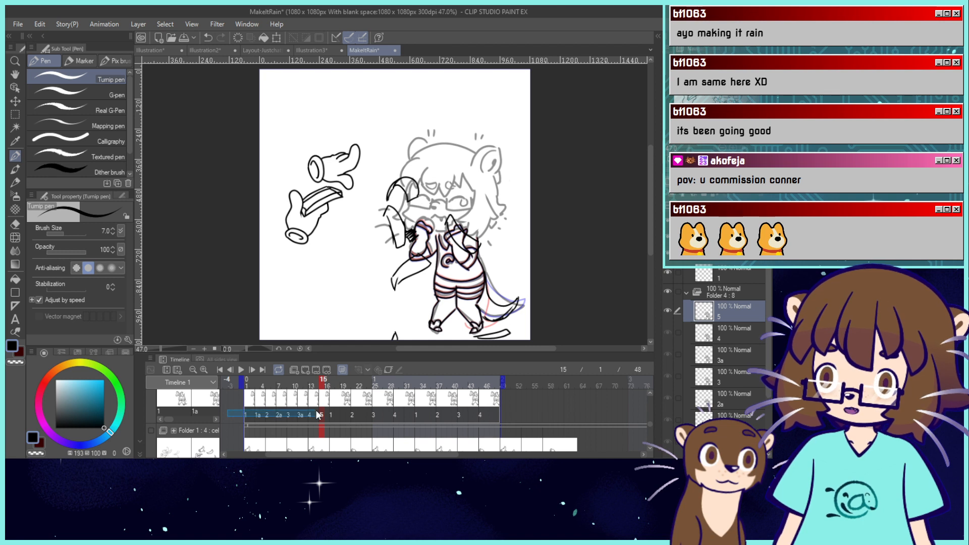
drag(520, 407, 326, 410)
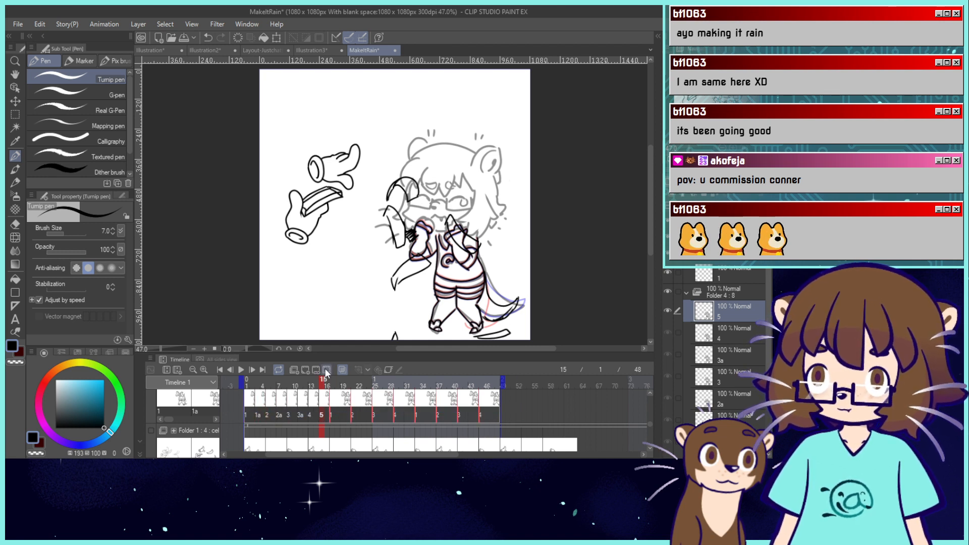
click(326, 369)
click(318, 410)
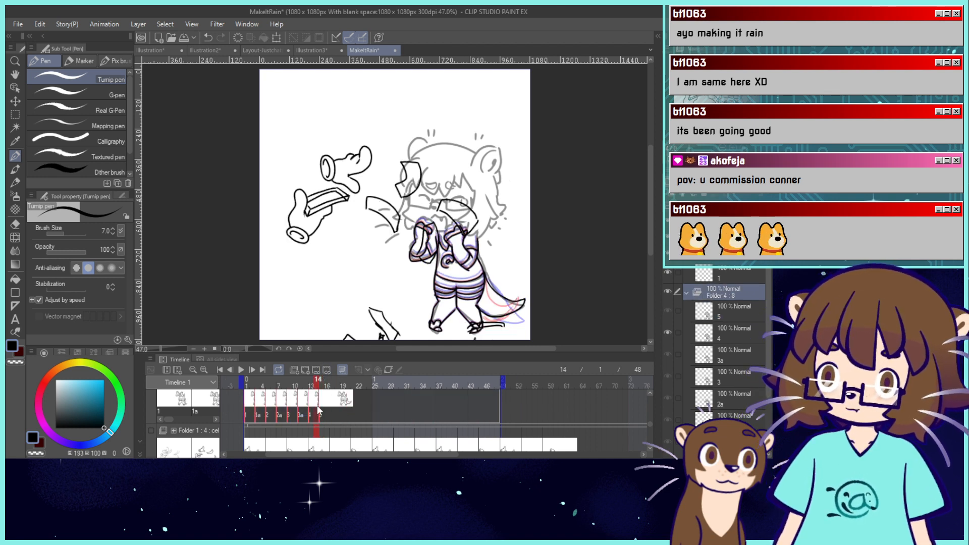
click(331, 415)
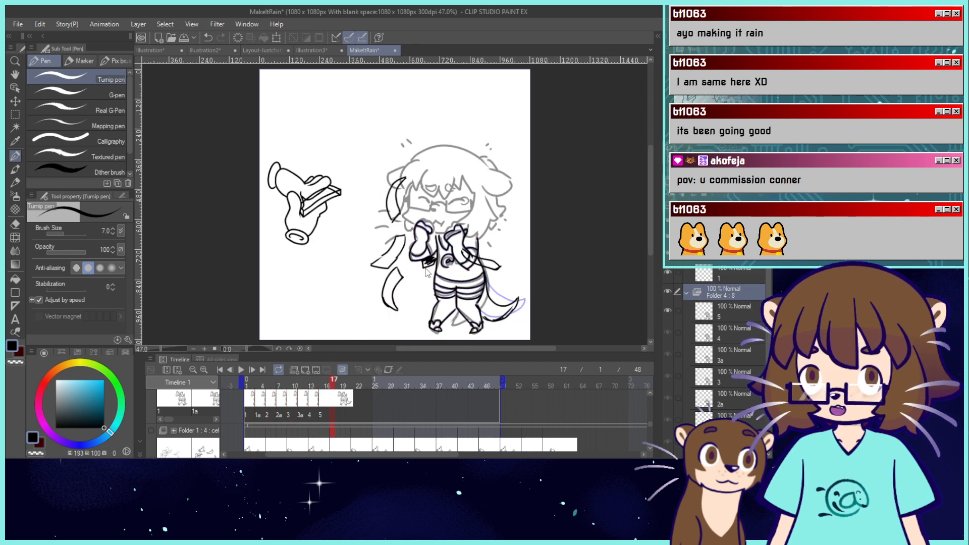
key(ctrl+v)
click(419, 415)
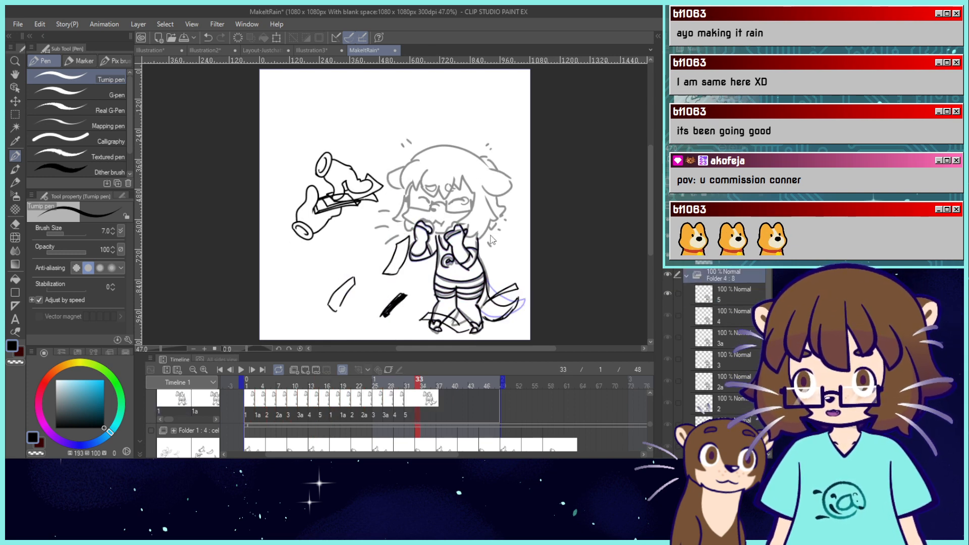
key(ctrl+v)
Play back the rebuilt body and tail loop and save the MakeItRain file.
click(241, 369)
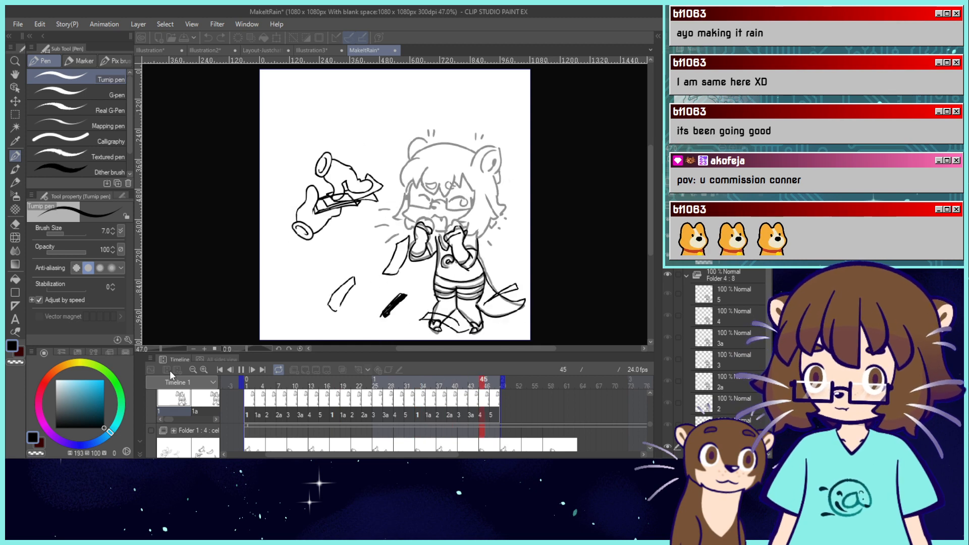
click(241, 370)
drag(651, 424, 651, 415)
click(248, 421)
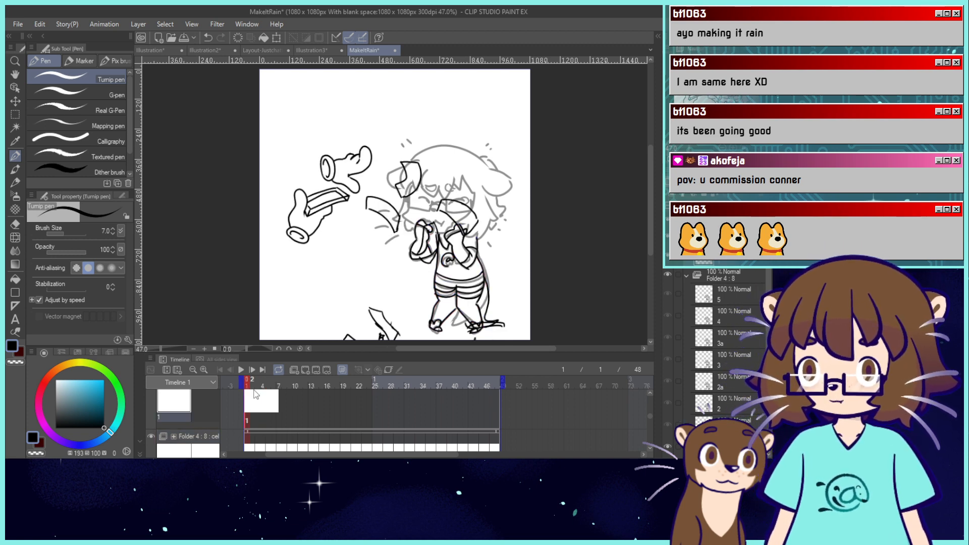
click(184, 39)
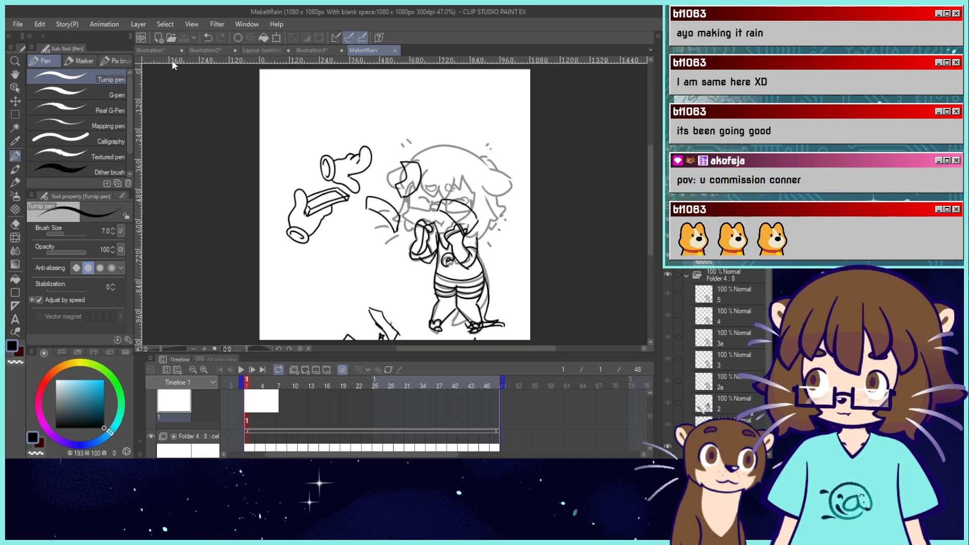
Dim the hands and falling money line art to gray and hide their onion skin for reference while drawing the face.
key(ctrl+plus)
key(ctrl+plus)
key(ctrl+plus)
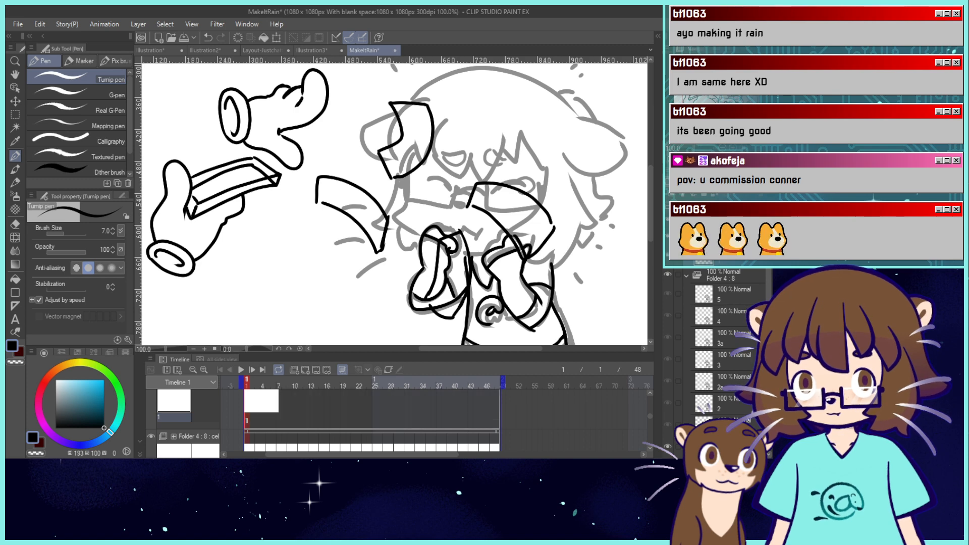
key(ctrl+z)
key(ctrl+y)
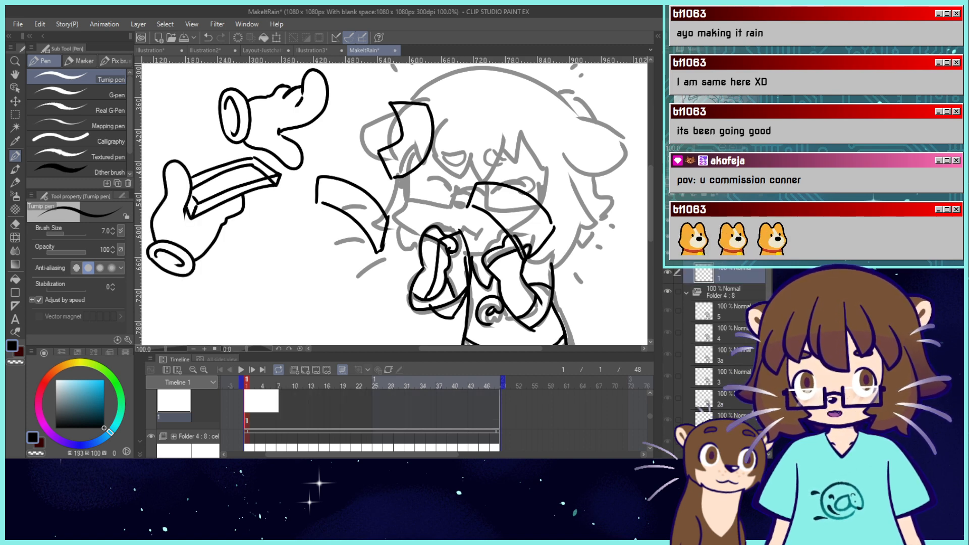
key(alt+])
key(alt+])
key(alt+])
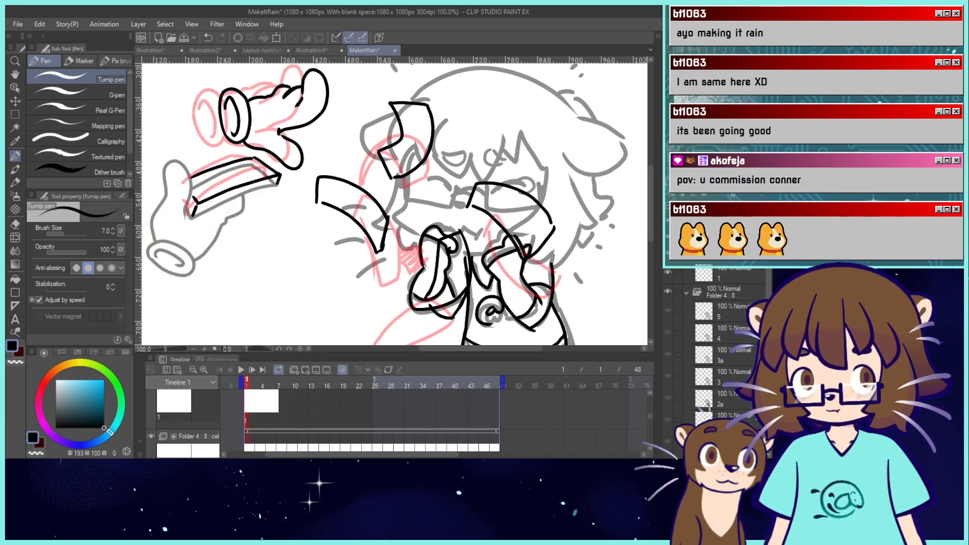
key(alt+])
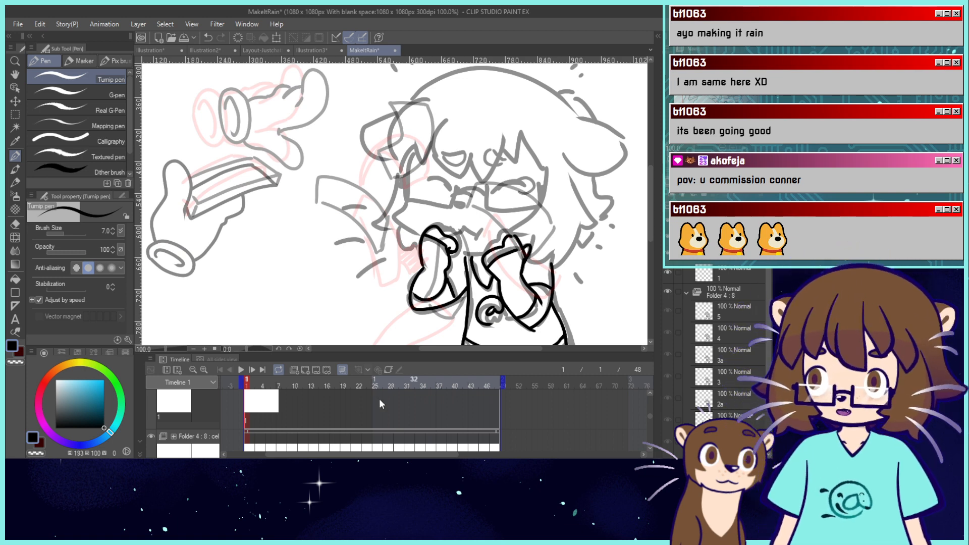
Draw the nose and small open mouth on cel 1 of the empty face folder with the Turnip pen, tracing the gray head sketch.
click(247, 416)
drag(394, 204, 355, 159)
key(ctrl+plus)
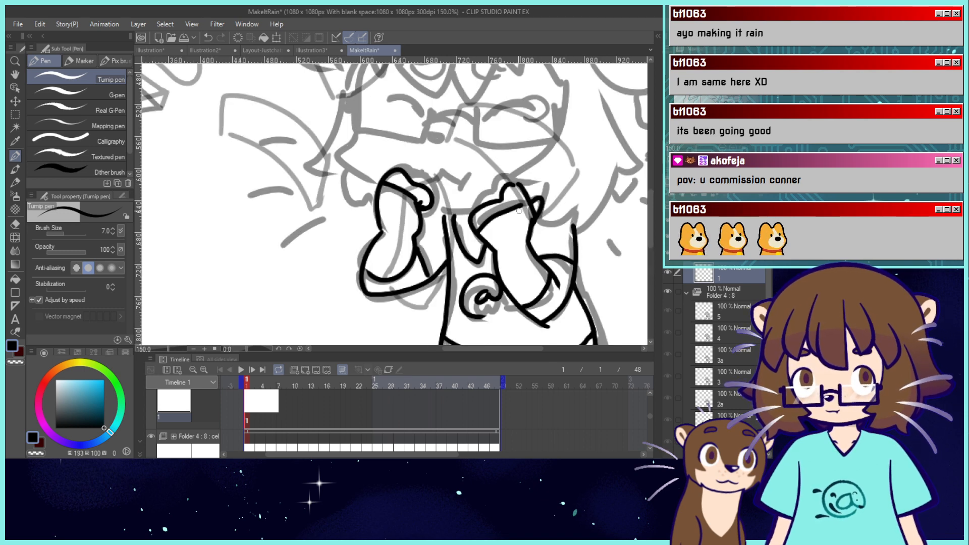
key(ctrl+minus)
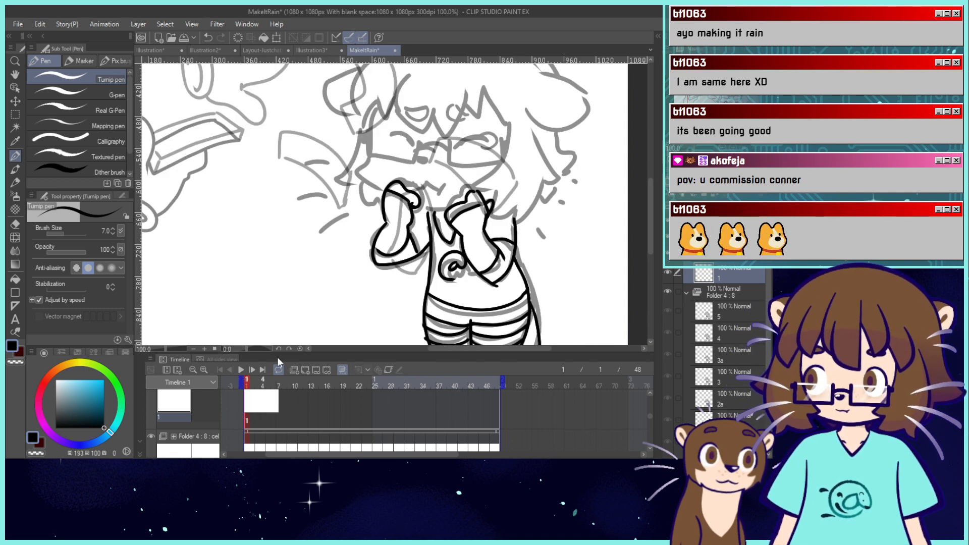
mouse_move(418, 162)
mouse_down()
mouse_move(416, 189)
mouse_move(439, 192)
mouse_up()
key(ctrl+z)
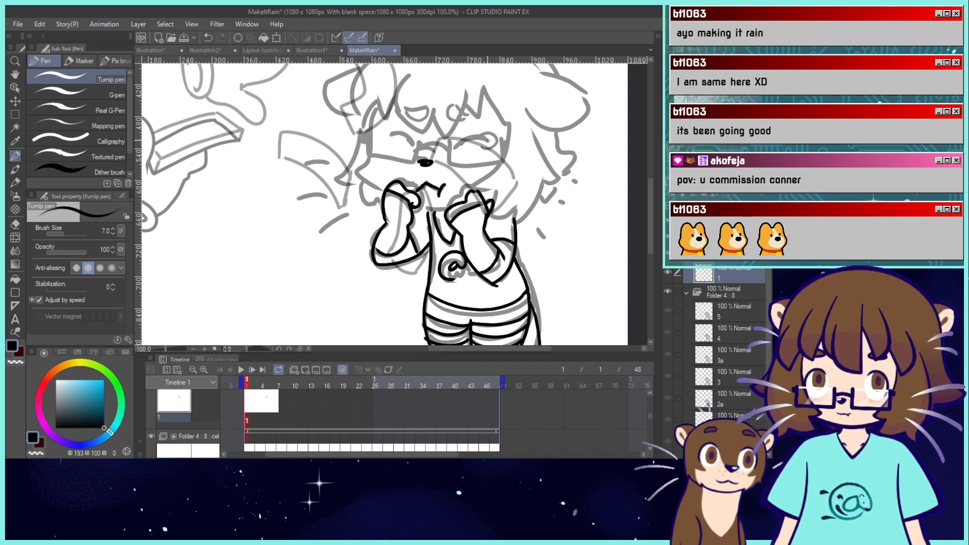
Draw the half-rim glasses, curved eyelids and round pupil on the face in cel 1, following the gray sketch.
mouse_move(427, 150)
mouse_down()
mouse_move(447, 142)
mouse_move(451, 168)
mouse_move(503, 146)
mouse_up()
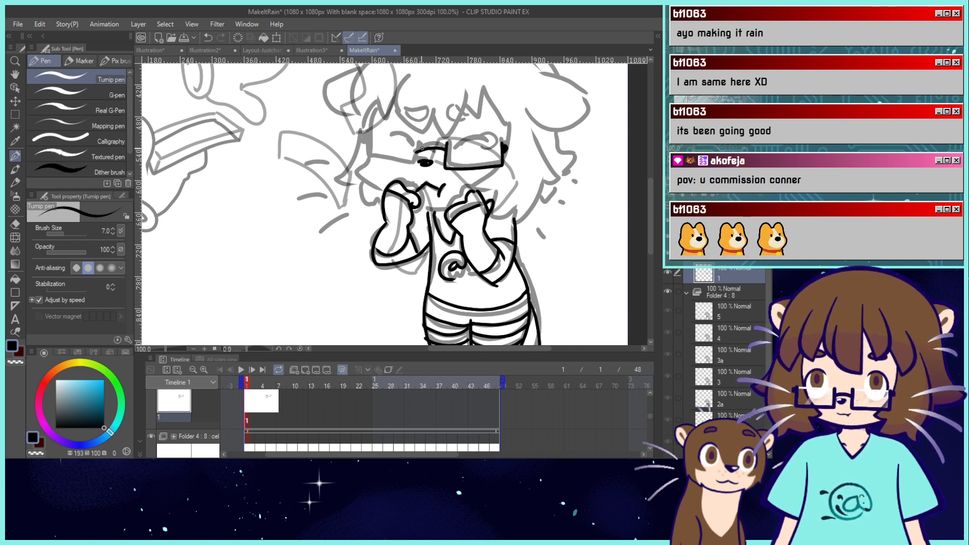
mouse_move(414, 160)
mouse_down()
mouse_move(373, 154)
mouse_move(374, 133)
mouse_move(401, 138)
mouse_up()
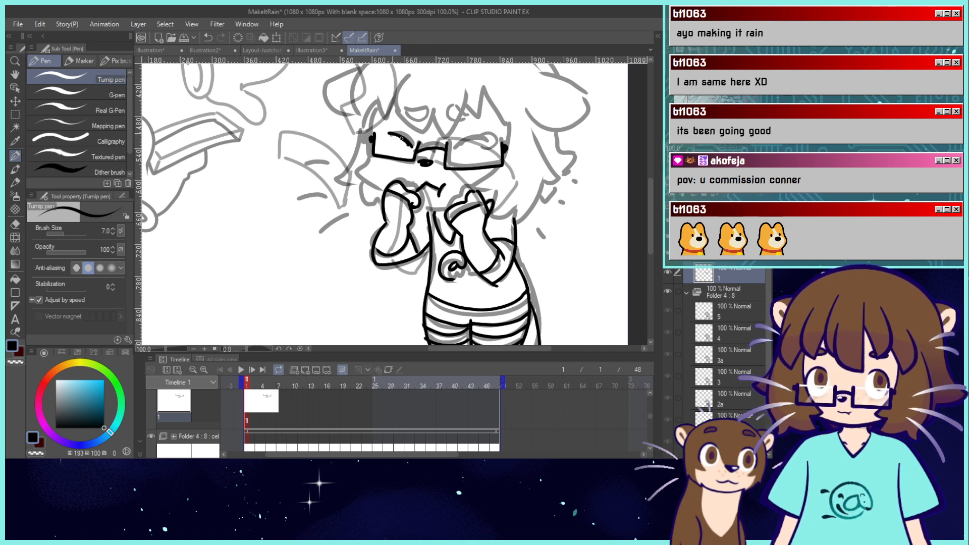
mouse_move(457, 147)
mouse_down()
mouse_move(486, 138)
mouse_move(458, 147)
mouse_move(485, 137)
mouse_move(391, 131)
mouse_up()
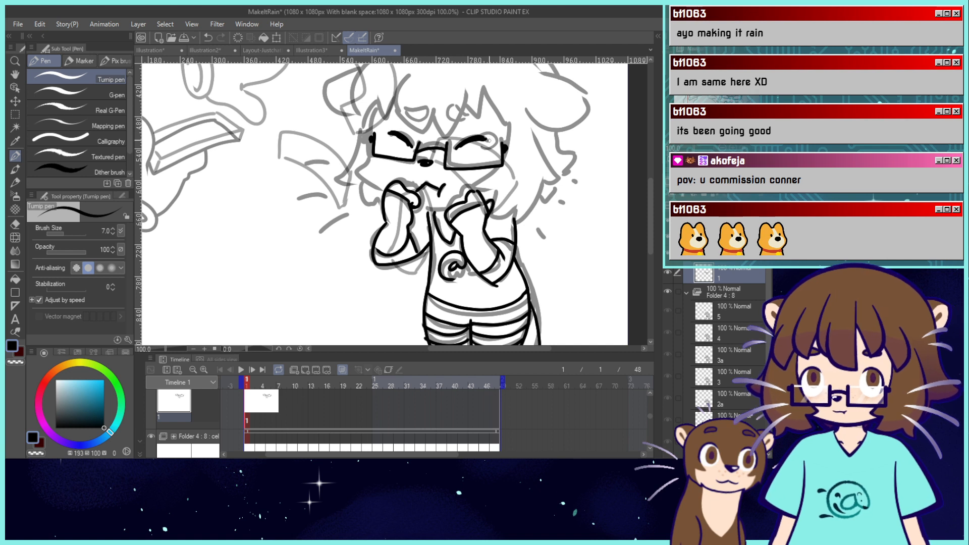
mouse_move(487, 140)
mouse_down()
mouse_move(475, 149)
mouse_move(492, 137)
mouse_up()
key(ctrl+z)
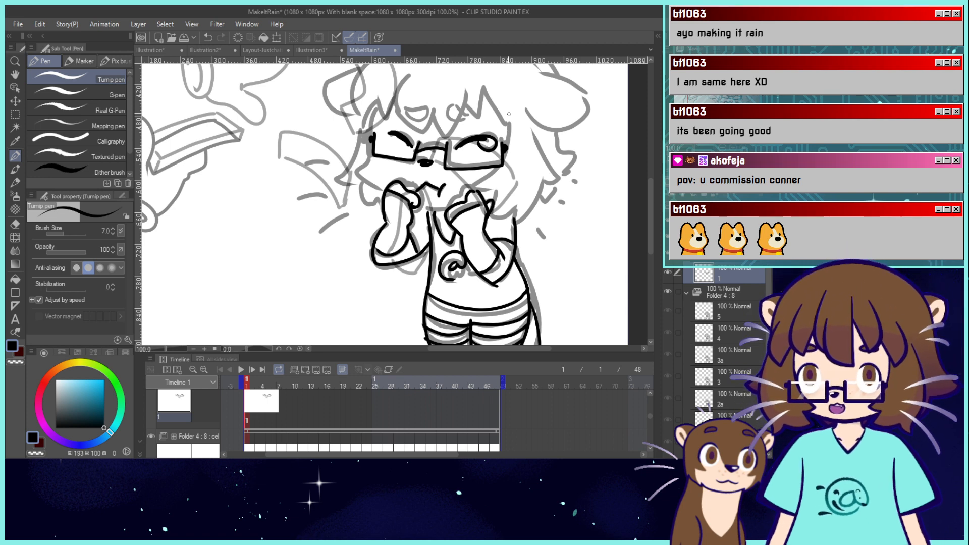
Add face cel 2 at frame 5 and draw its mouth and filled nose lower than on cel 1.
click(258, 391)
click(268, 392)
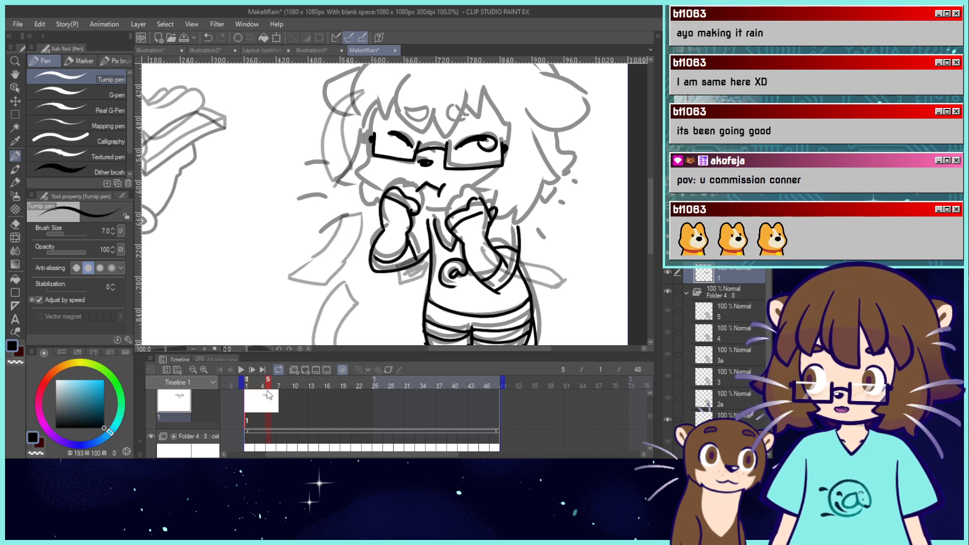
click(304, 369)
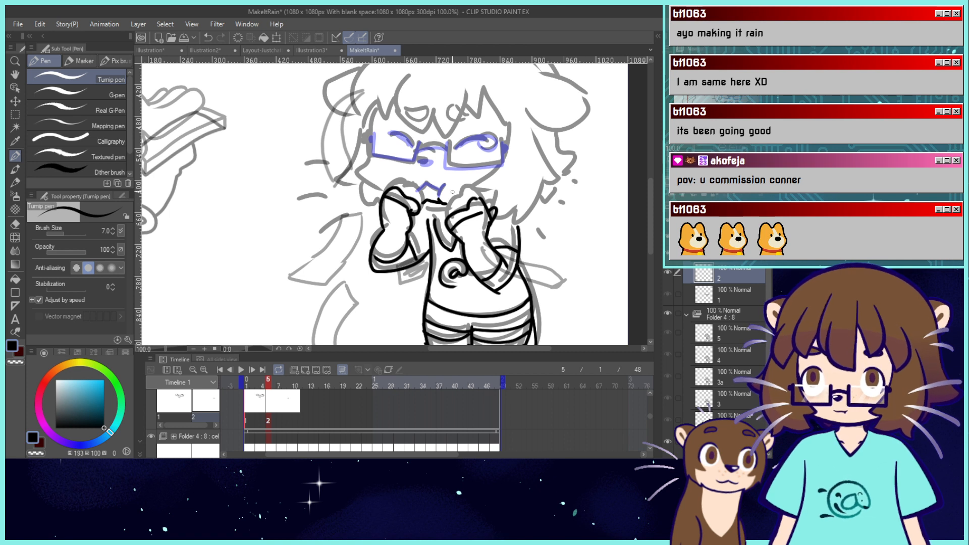
key(ctrl+z)
mouse_move(421, 203)
mouse_down()
mouse_move(440, 203)
mouse_move(425, 185)
mouse_up()
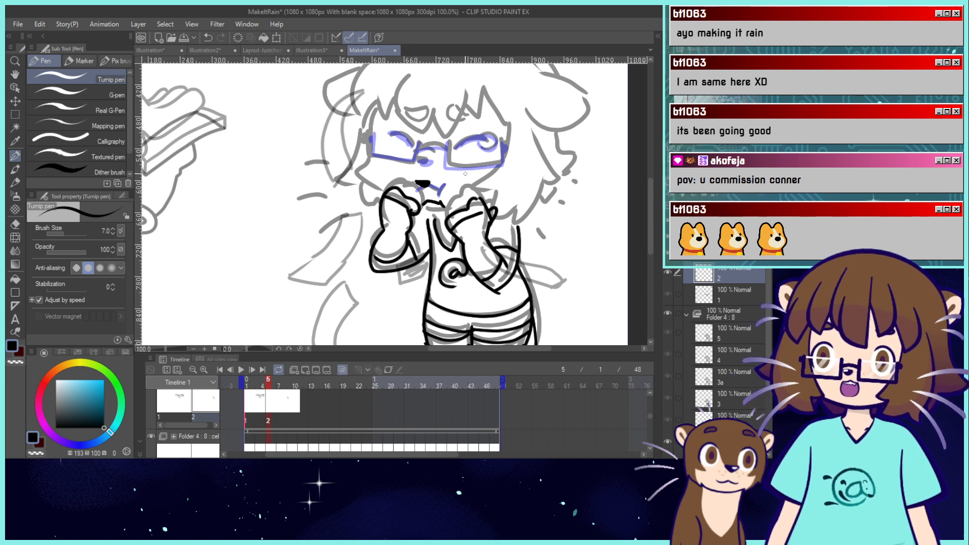
Draw the right-hand glasses lens, bridge and slanted eyelid on cel 2, below the onion-skin glasses.
drag(466, 155, 478, 183)
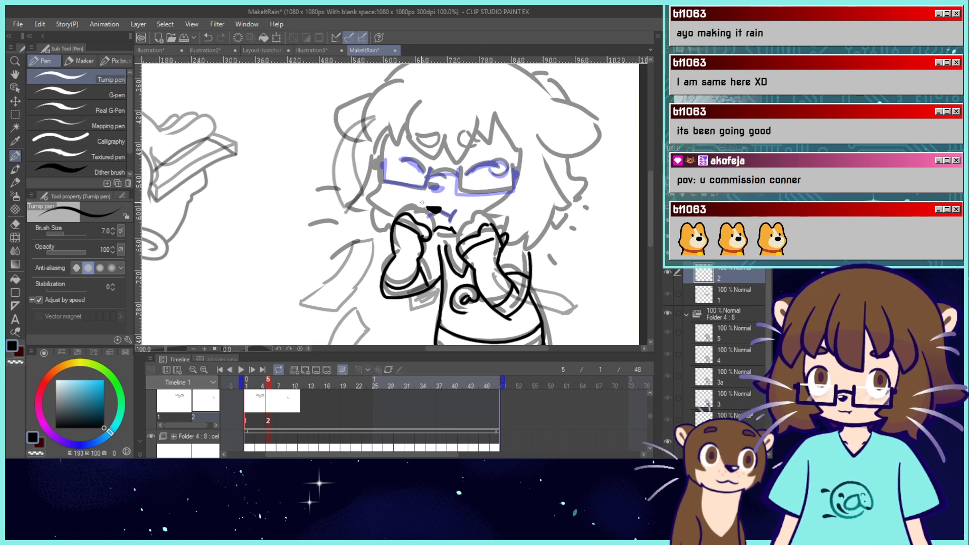
mouse_move(421, 202)
mouse_down()
mouse_move(447, 198)
mouse_move(449, 214)
mouse_move(500, 200)
mouse_move(452, 213)
mouse_up()
key(ctrl+z)
key(ctrl+z)
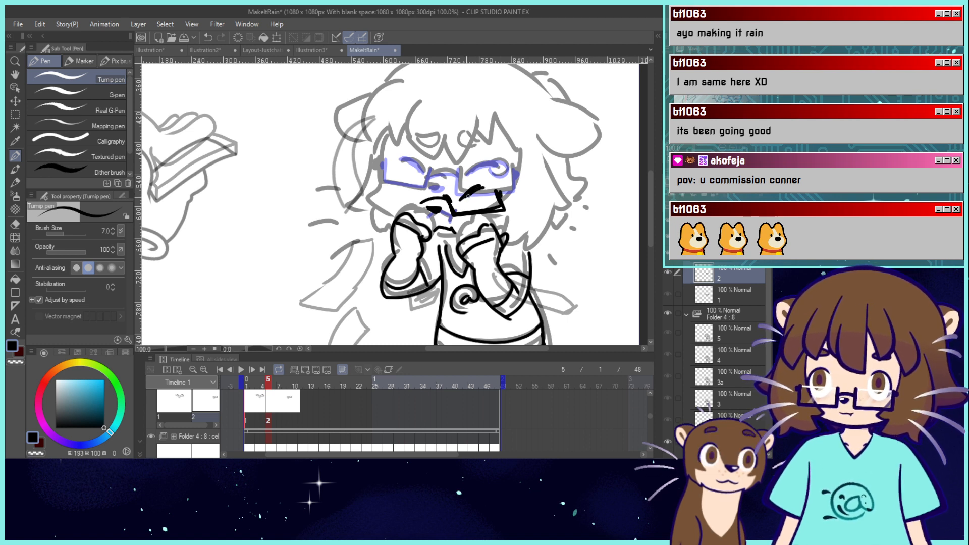
drag(468, 196, 461, 201)
key(ctrl+z)
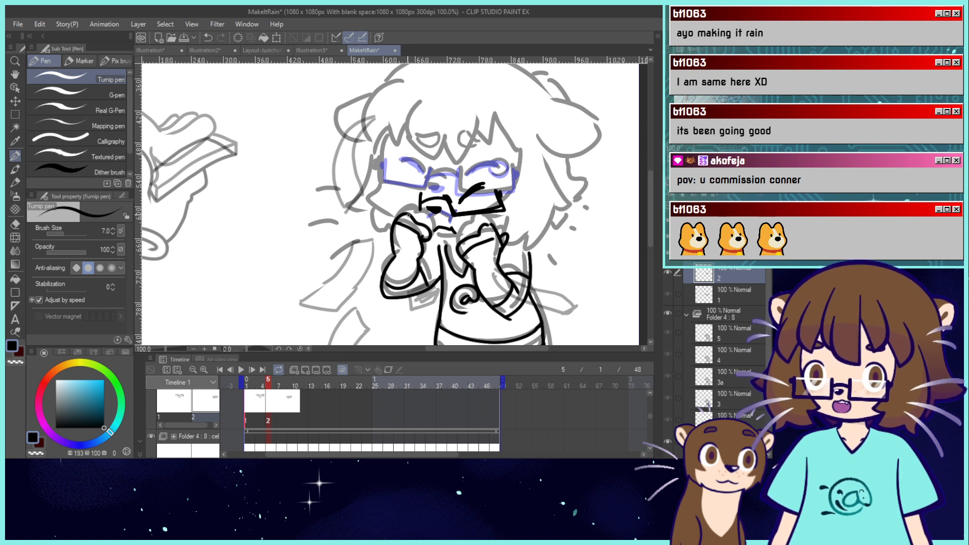
key(ctrl+z)
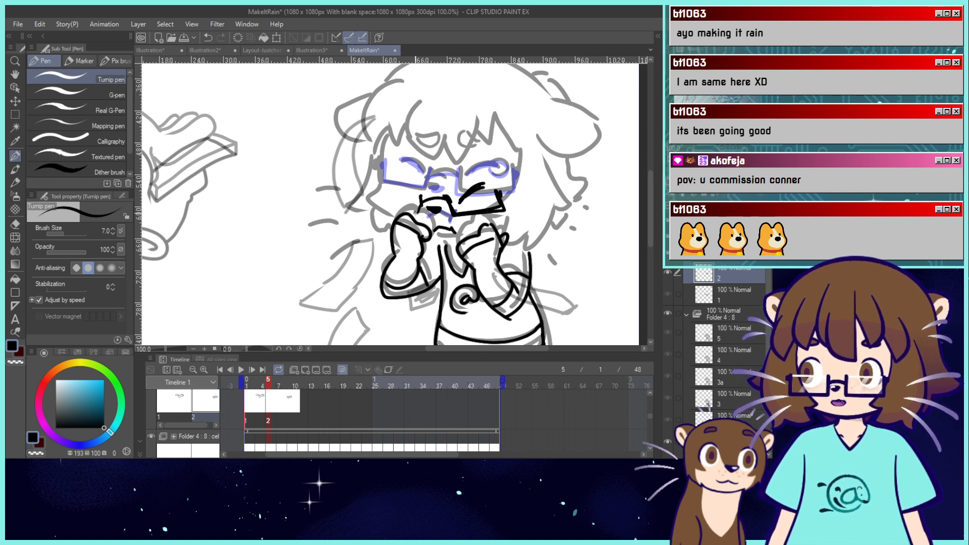
Draw the left-hand glasses lens and eye on cel 2 and add a looped pupil to the right-hand eye.
mouse_move(377, 197)
mouse_down()
mouse_move(380, 215)
mouse_move(401, 218)
mouse_move(382, 212)
mouse_move(378, 196)
mouse_move(413, 199)
mouse_up()
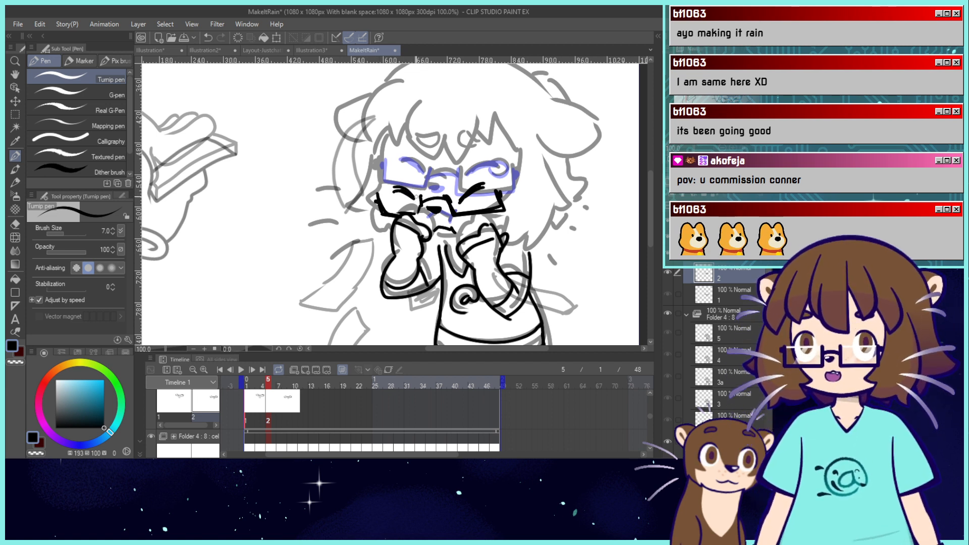
key(ctrl+z)
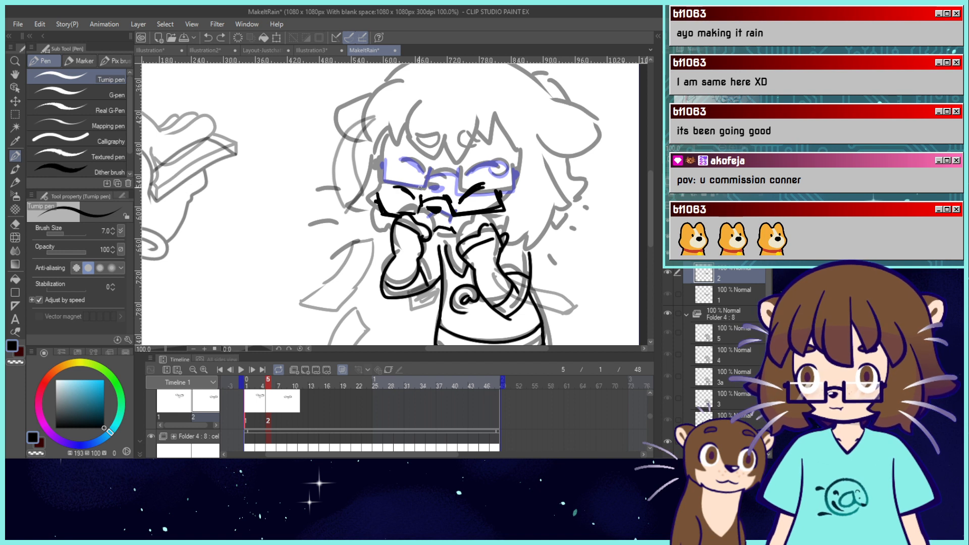
key(ctrl+z)
drag(417, 200, 402, 188)
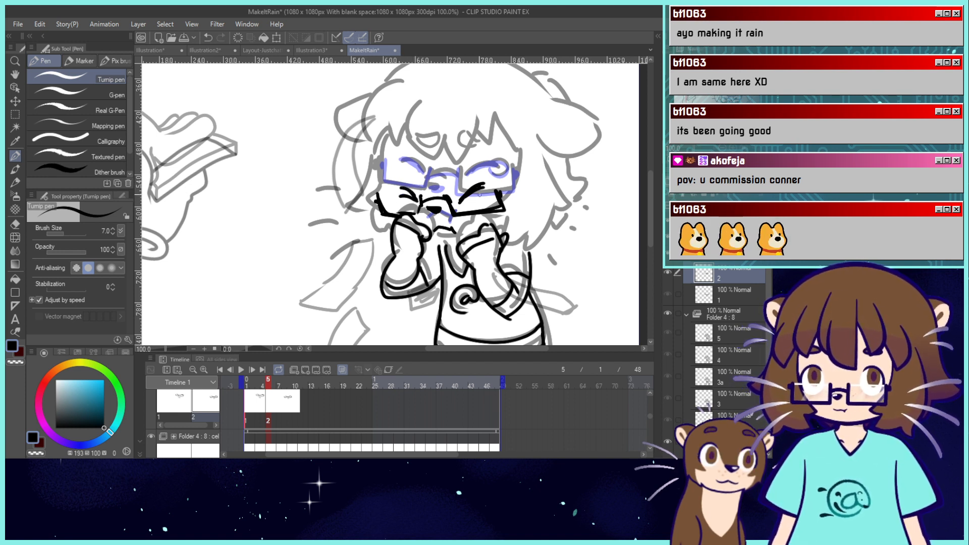
drag(478, 186, 491, 187)
key(ctrl+z)
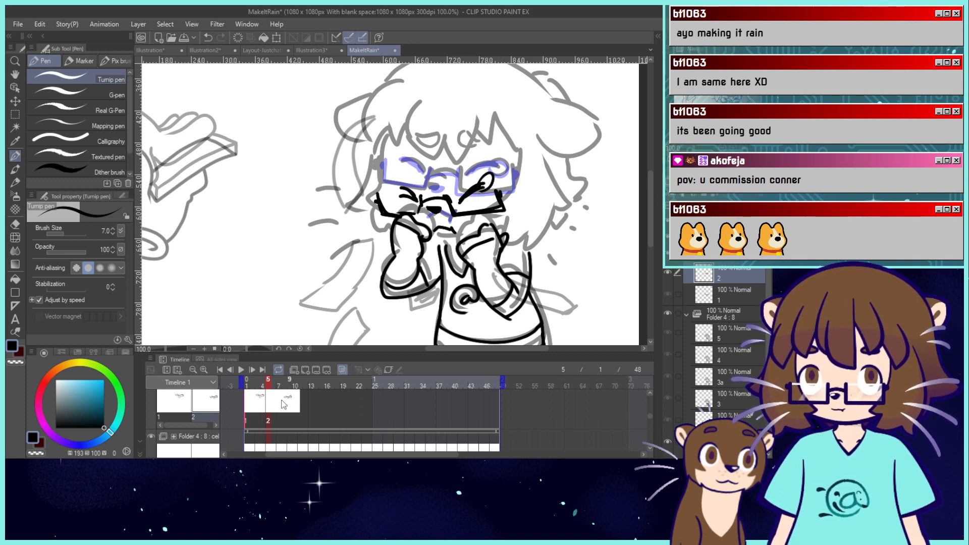
Add face cel 3 at frame 9 and draw the nose, open mouth and half-rim glasses over the gray sketch.
drag(268, 382, 288, 383)
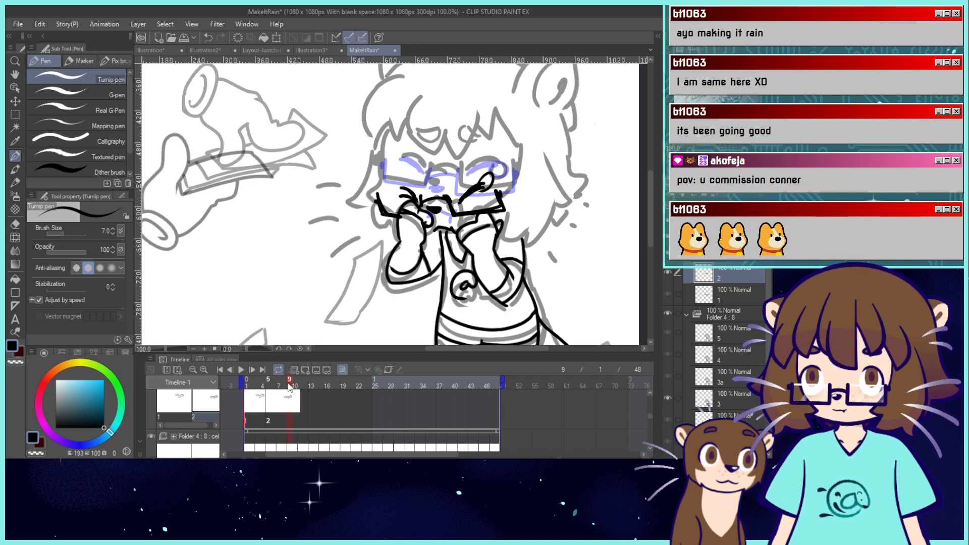
click(305, 370)
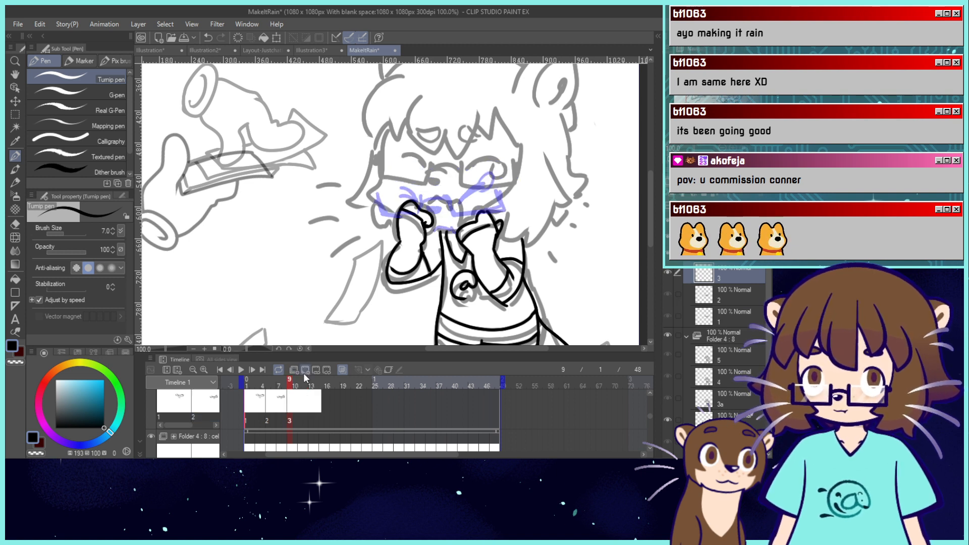
key(ctrl+z)
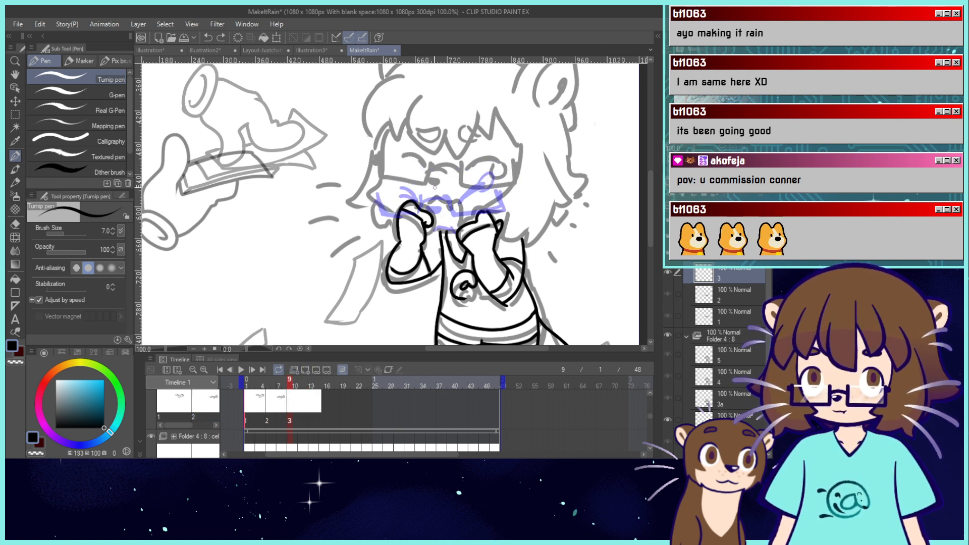
drag(428, 192, 458, 209)
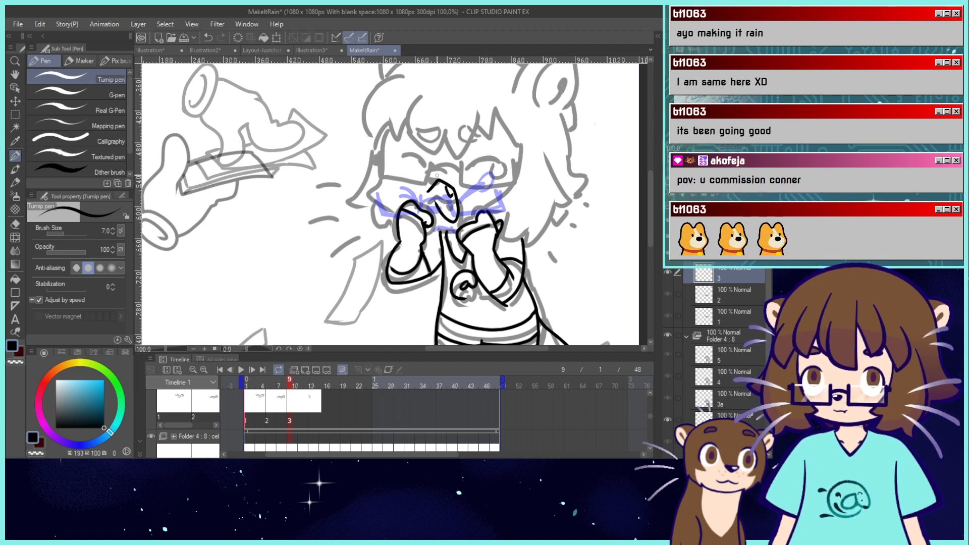
mouse_move(437, 175)
mouse_down()
mouse_move(457, 156)
mouse_move(457, 175)
mouse_move(508, 179)
mouse_move(511, 156)
mouse_up()
mouse_move(428, 158)
mouse_down()
mouse_move(382, 173)
mouse_move(377, 161)
mouse_up()
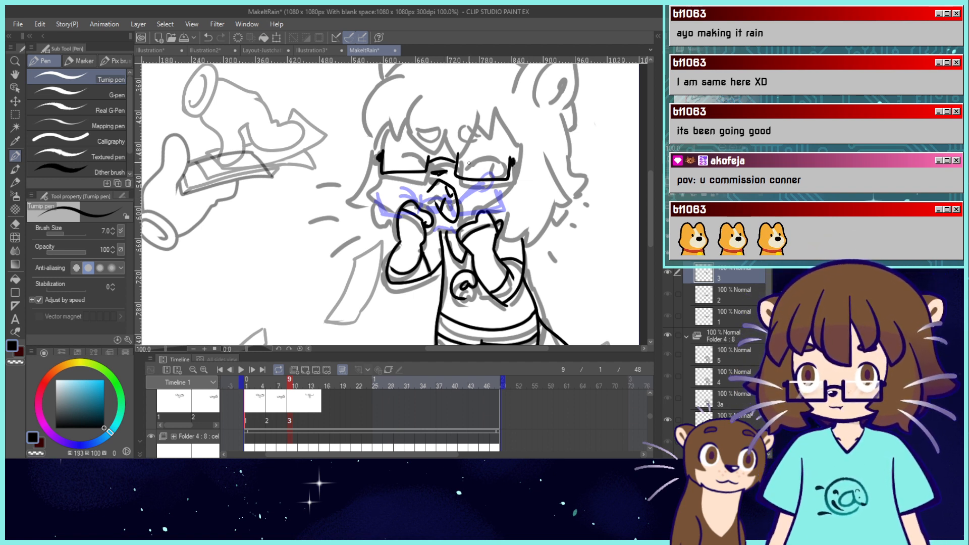
Draw the right-hand eye with its pupil and the slanted left-hand eyelid inside the glasses on face cel 3.
drag(465, 165, 495, 154)
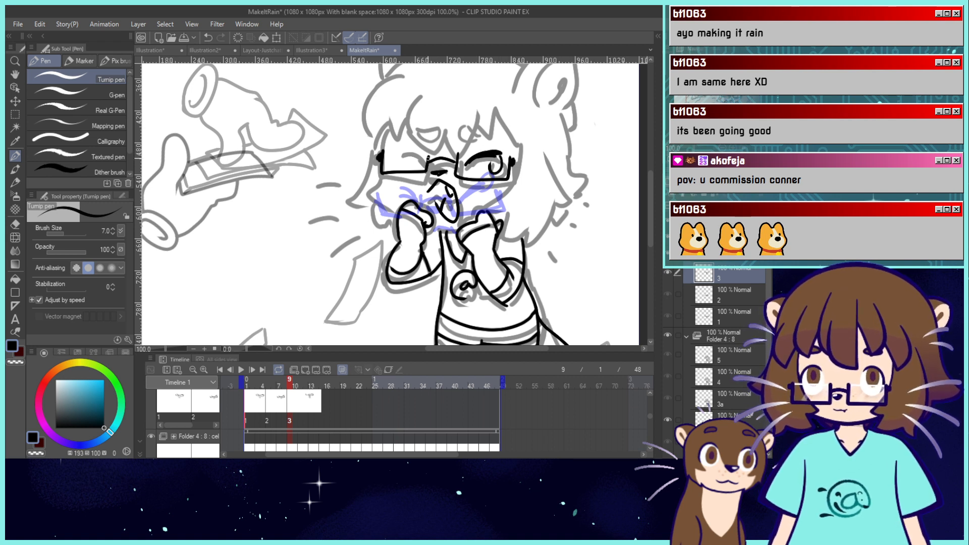
drag(402, 153, 396, 151)
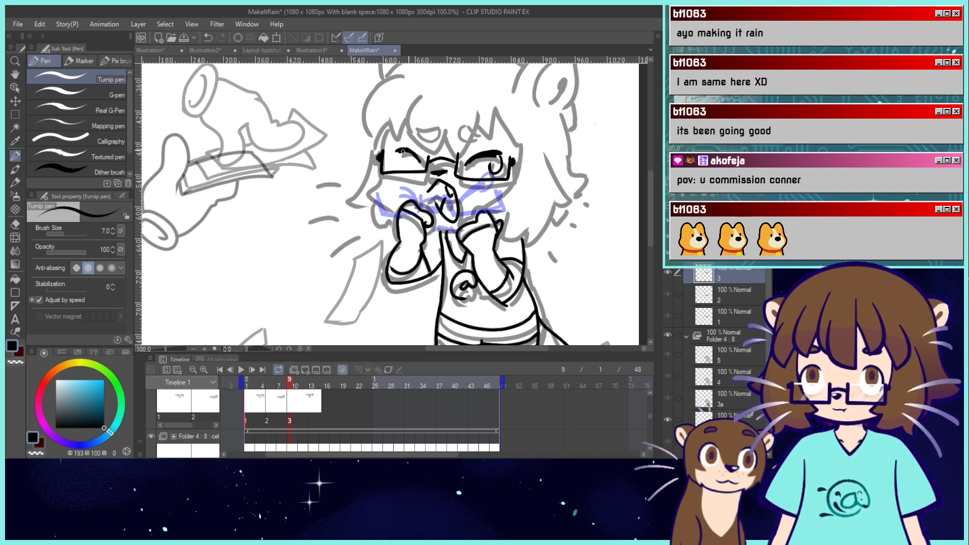
Add face cel 4 at frame 13 and assign cel 1 to frame 17 as its onion-skin reference.
click(310, 421)
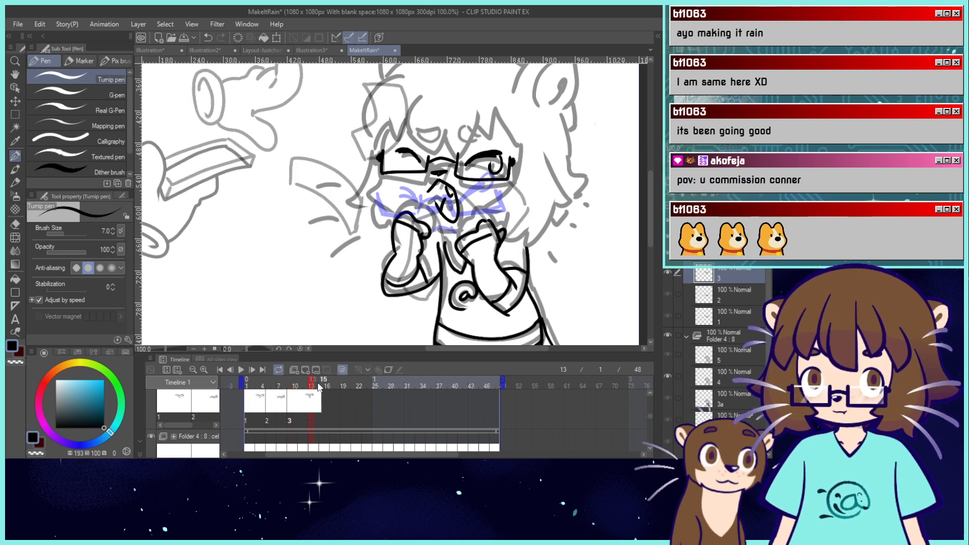
click(313, 370)
click(331, 418)
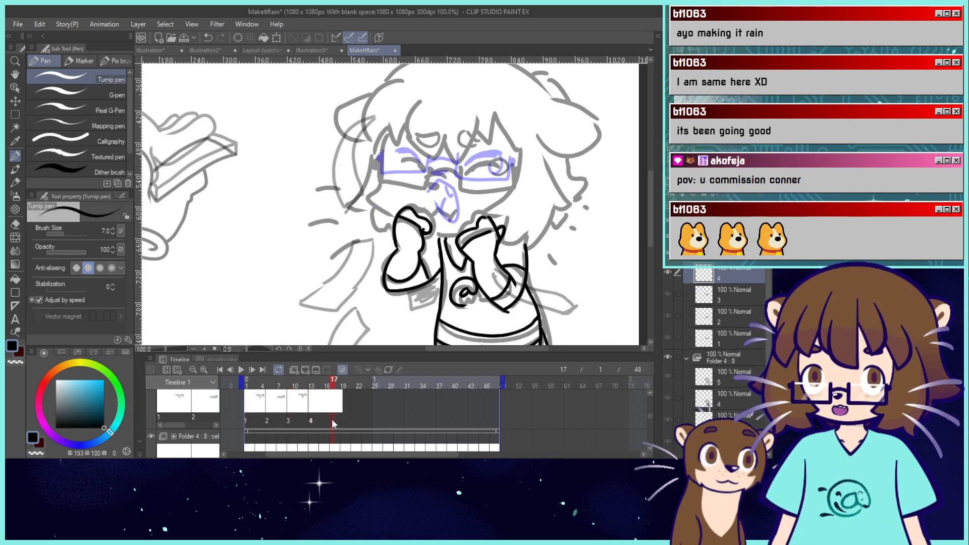
click(173, 401)
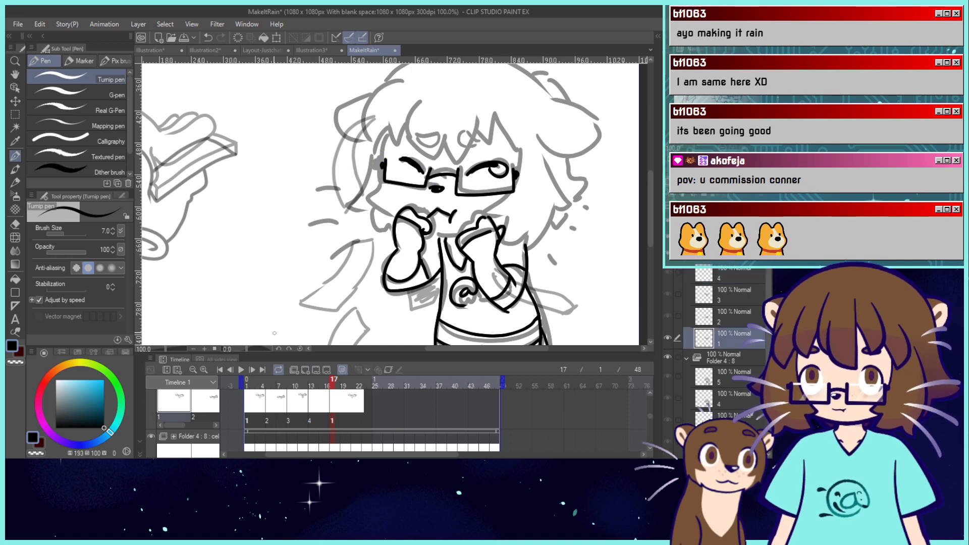
click(313, 418)
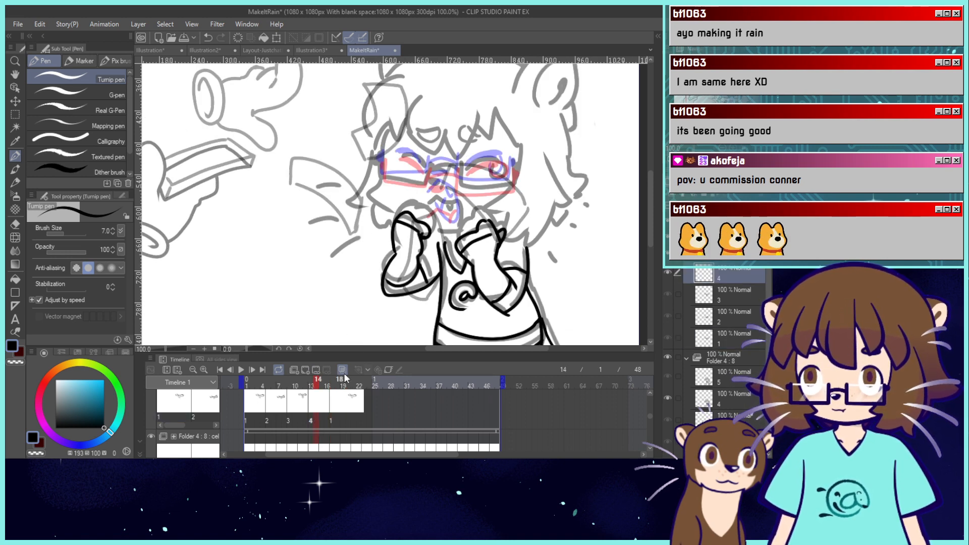
Draw the filled nose and small open mouth on face cel 4 between the red and blue onion-skin faces.
mouse_move(411, 202)
mouse_down()
mouse_move(394, 252)
mouse_move(433, 256)
mouse_move(423, 256)
mouse_up()
key(ctrl+plus)
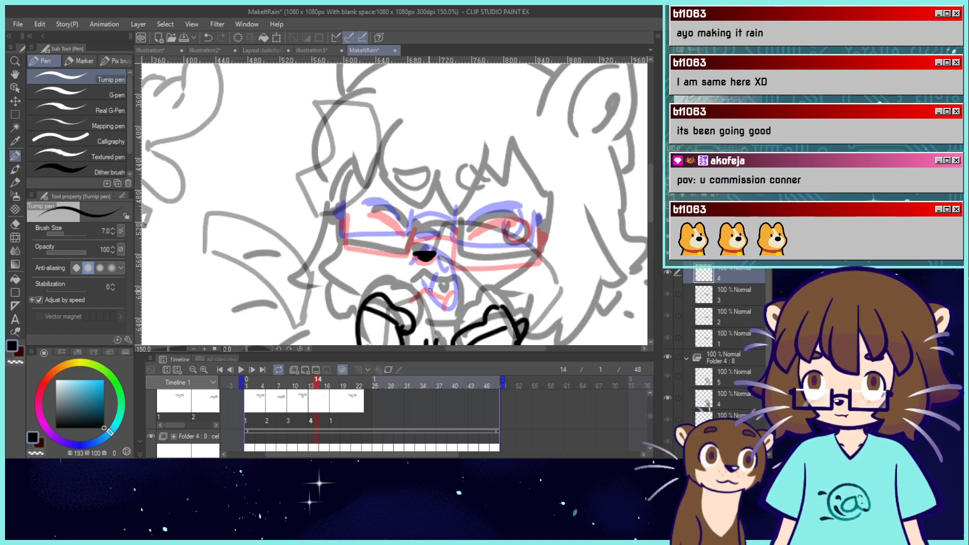
mouse_move(416, 294)
mouse_down()
mouse_move(429, 283)
mouse_move(448, 294)
mouse_move(438, 310)
mouse_move(424, 295)
mouse_up()
key(ctrl+z)
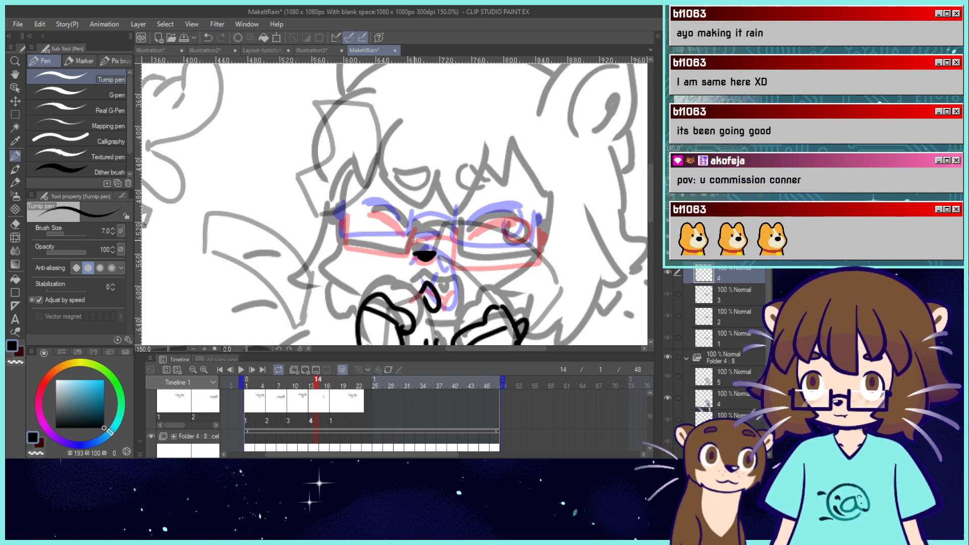
Draw the half-rim glasses with both lenses and the bridge on cel 4, midway between the onion-skin glasses.
mouse_move(414, 241)
mouse_down()
mouse_move(453, 236)
mouse_move(452, 258)
mouse_move(535, 252)
mouse_move(541, 226)
mouse_up()
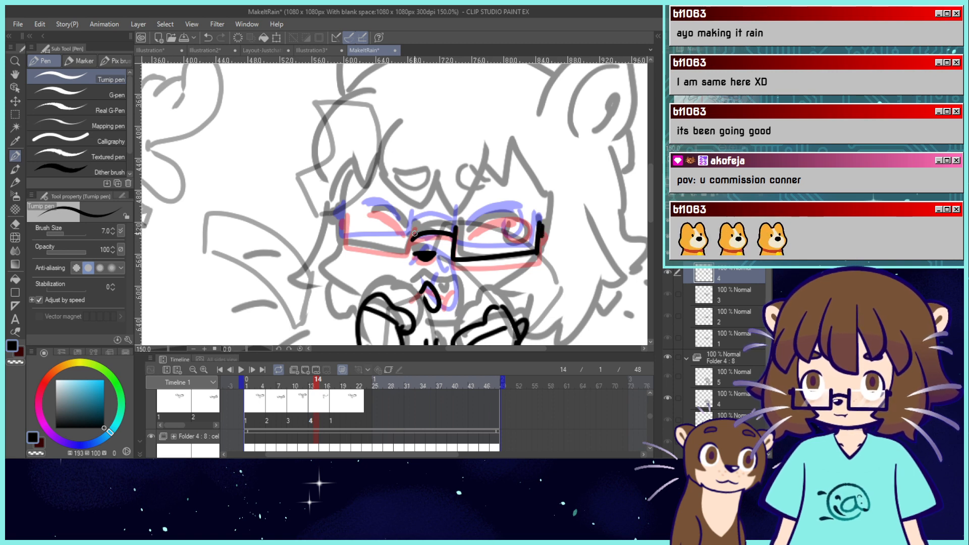
mouse_move(414, 233)
mouse_down()
mouse_move(410, 254)
mouse_move(346, 247)
mouse_move(344, 214)
mouse_up()
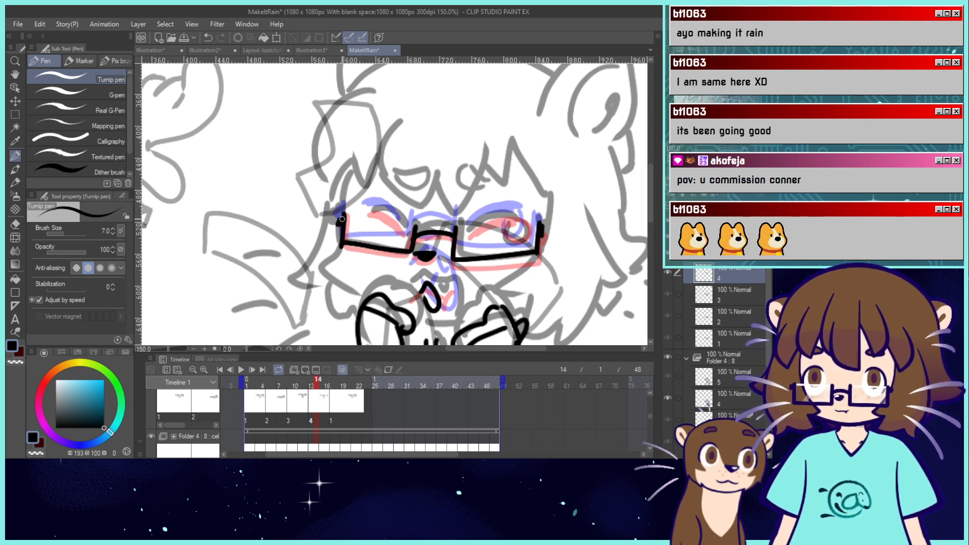
drag(411, 250, 344, 244)
Draw the left-hand and right-hand eyes inside the glasses on cel 4, undoing the unwanted strokes.
mouse_move(402, 229)
mouse_down()
mouse_move(387, 215)
mouse_move(376, 213)
mouse_move(400, 230)
mouse_move(371, 218)
mouse_move(395, 227)
mouse_up()
key(ctrl+z)
key(ctrl+z)
mouse_move(468, 231)
mouse_down()
mouse_move(521, 216)
mouse_move(509, 231)
mouse_up()
key(ctrl+z)
key(ctrl+0)
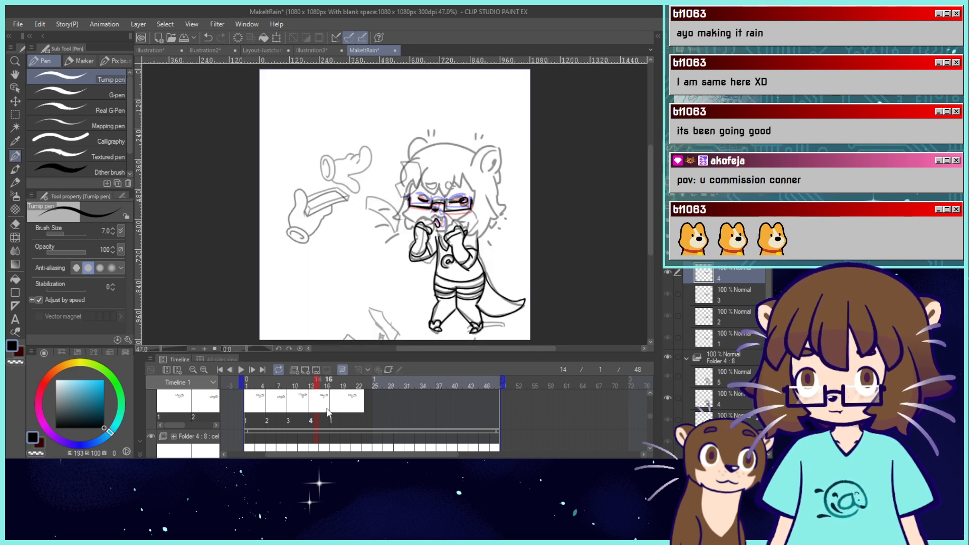
Remove cel 1 from frame 17, then copy face cels 1 to 4 and paste the sequence at frame 17.
click(330, 409)
click(326, 370)
drag(351, 394, 250, 411)
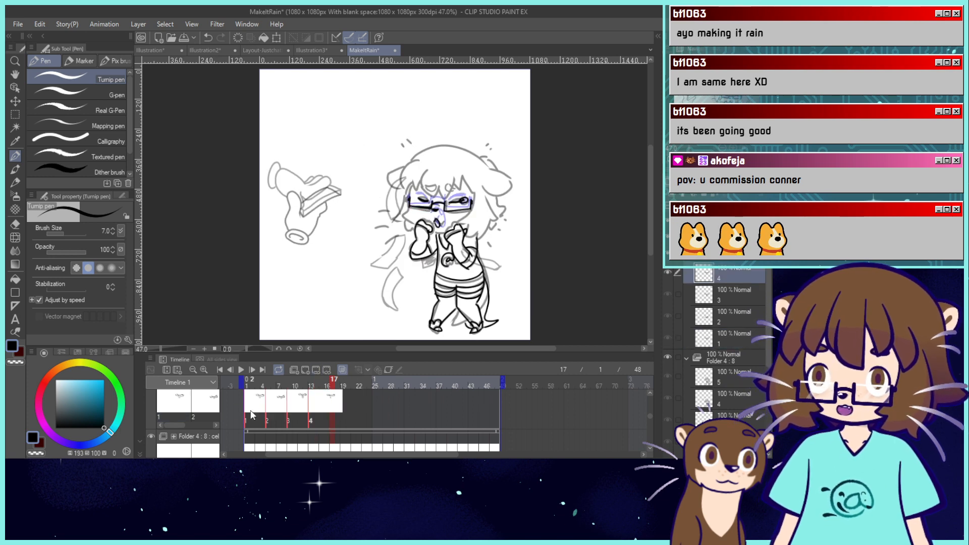
click(254, 400)
click(327, 418)
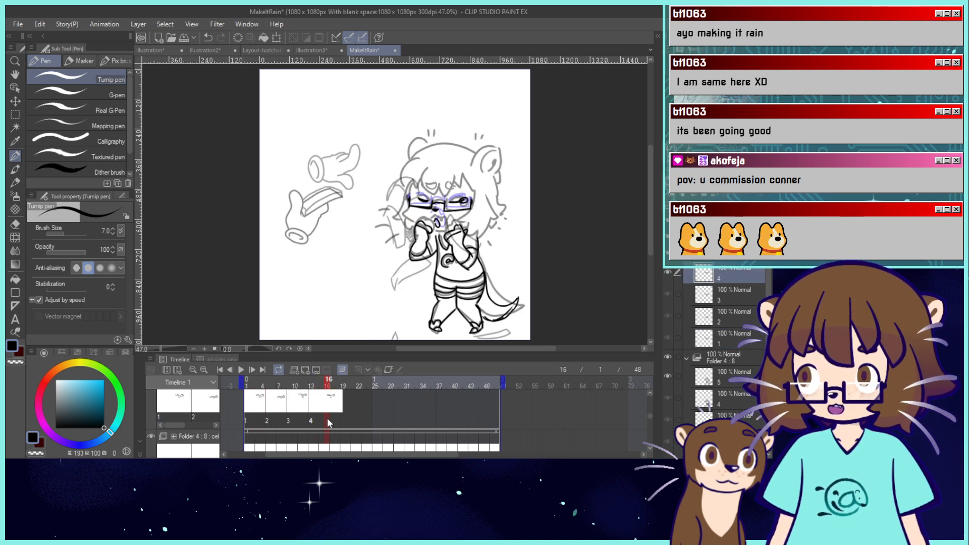
click(331, 419)
key(ctrl+v)
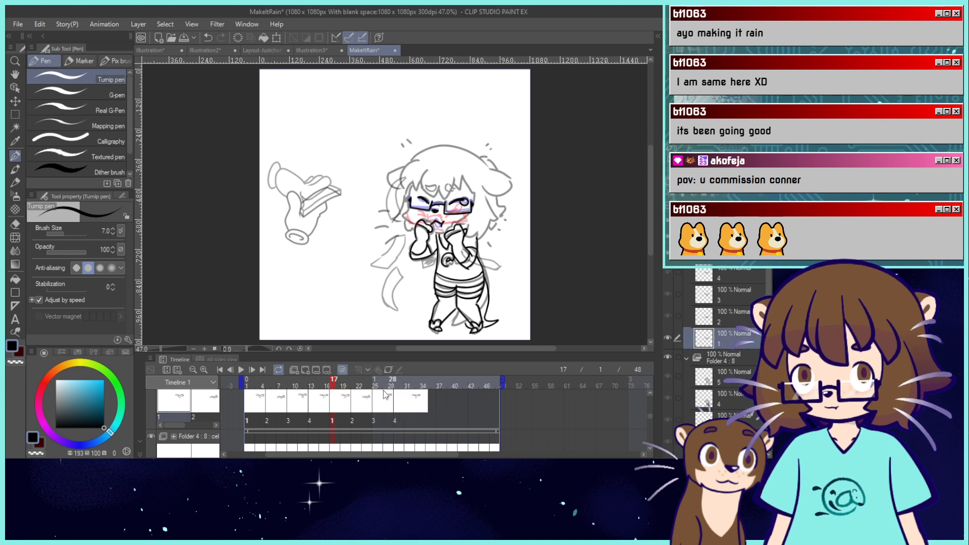
click(420, 416)
key(ctrl+v)
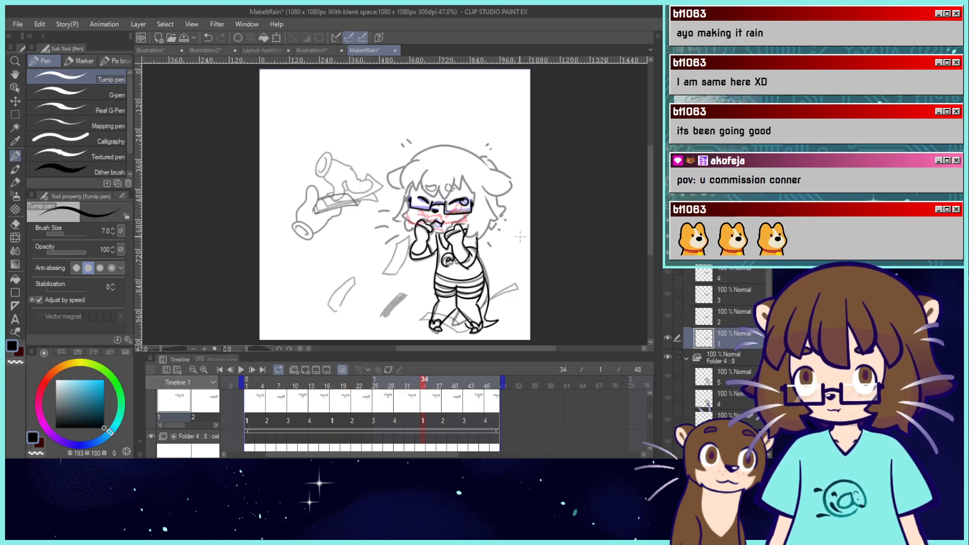
key(ctrl+z)
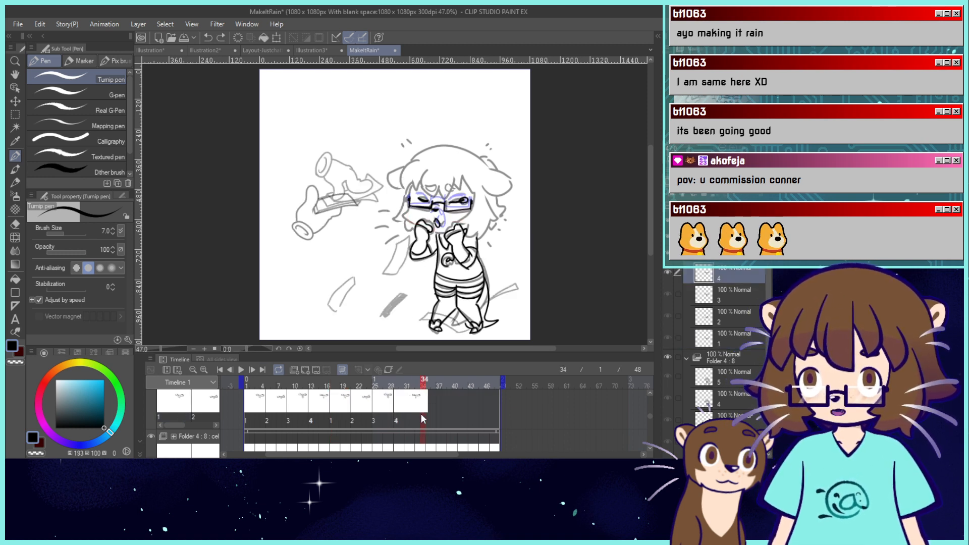
Paste the face cel sequence 1 to 4 at frame 33 and play back the animation.
click(416, 422)
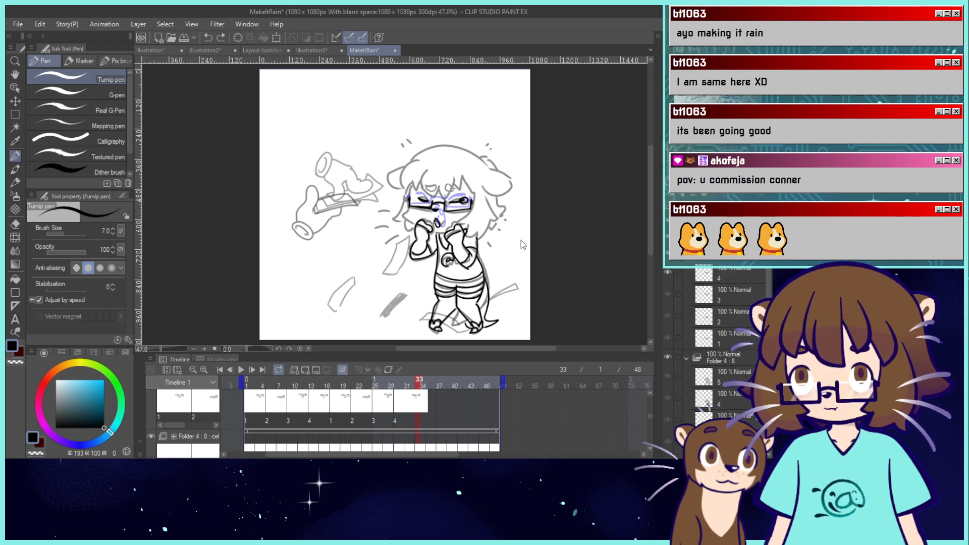
key(ctrl+v)
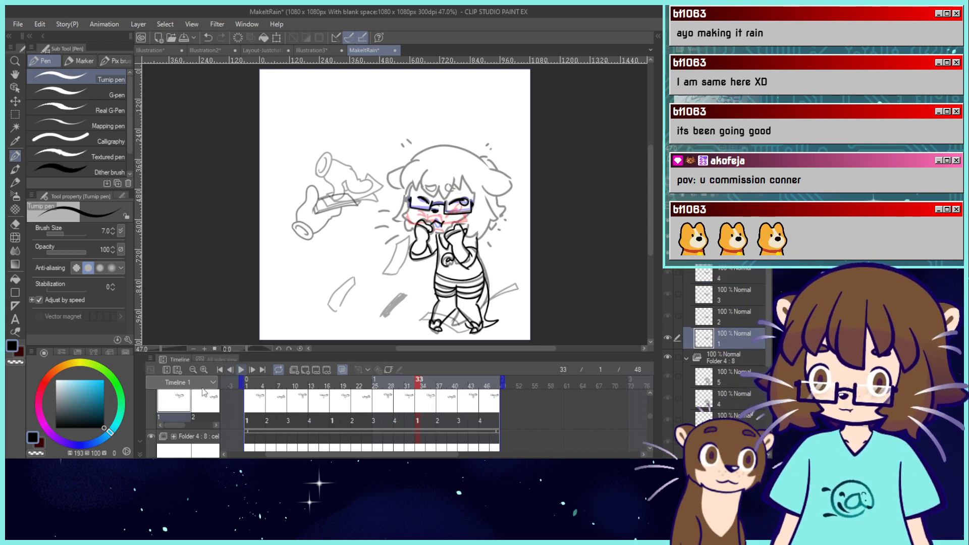
key(space)
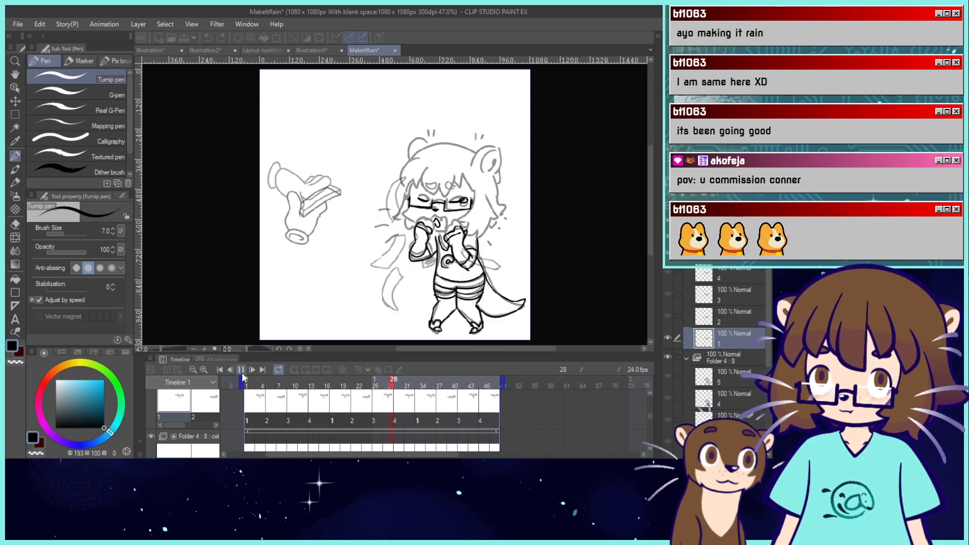
Stop the playback and duplicate each of the face cels 1, 2, 3 and 4.
click(247, 421)
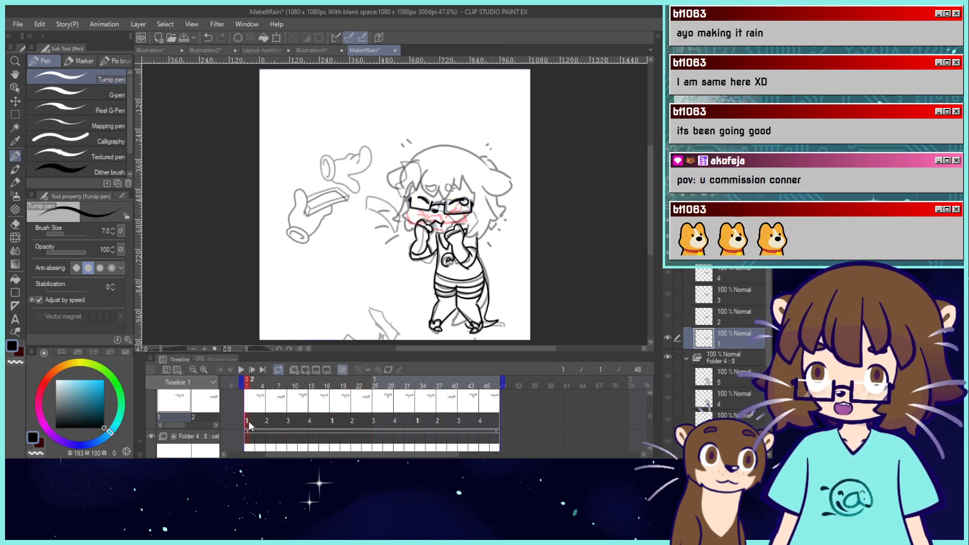
click(268, 421)
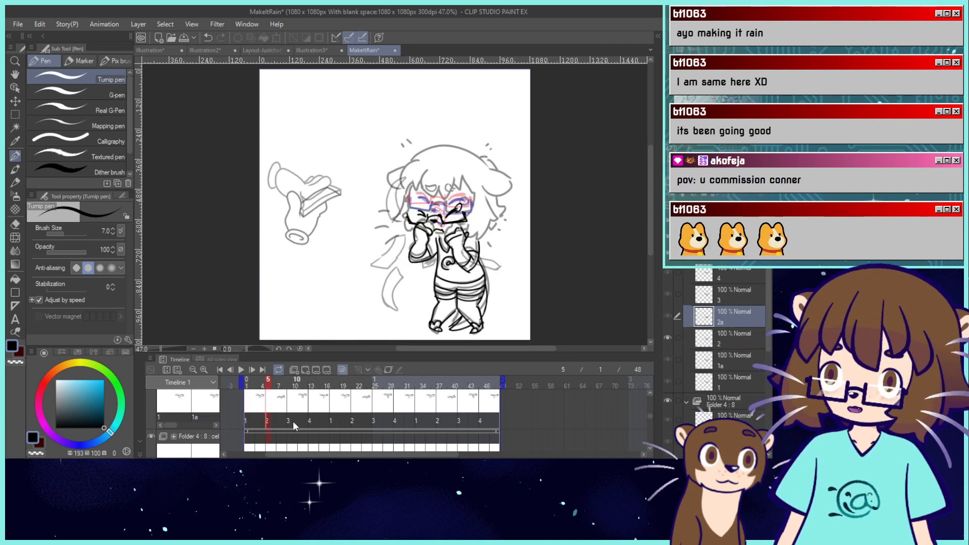
click(292, 420)
click(312, 421)
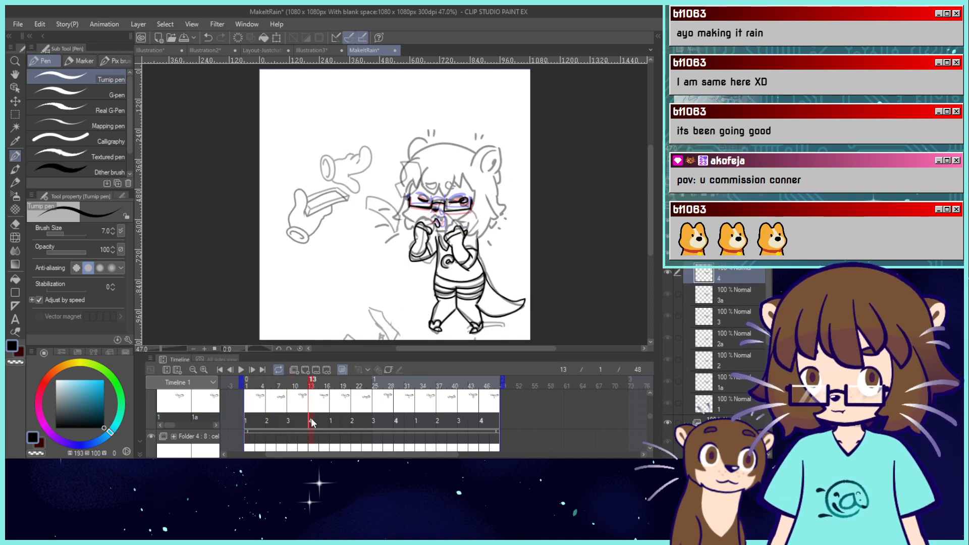
Assign cel 1a to frame 3 and cel 2a to frame 7, nudging the drawings slightly with Move layer.
click(256, 421)
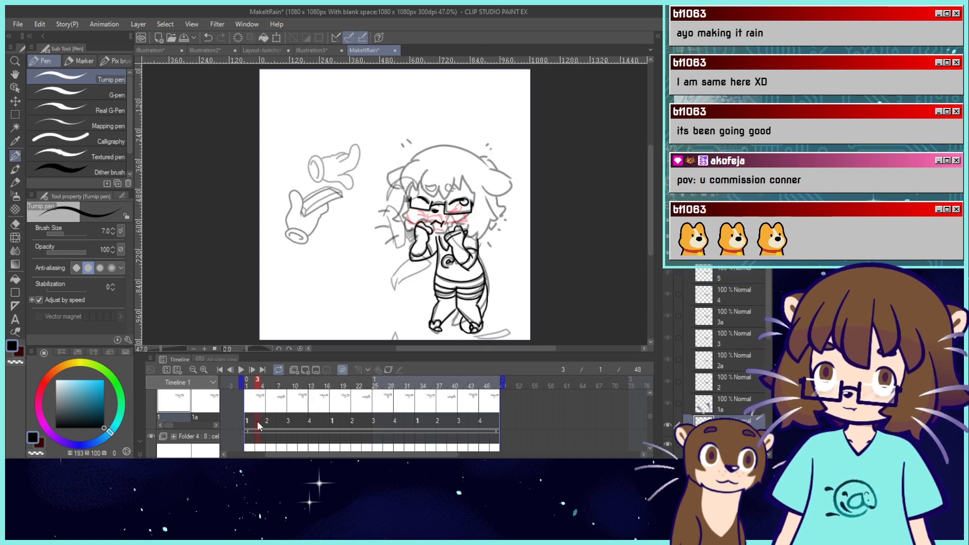
click(205, 401)
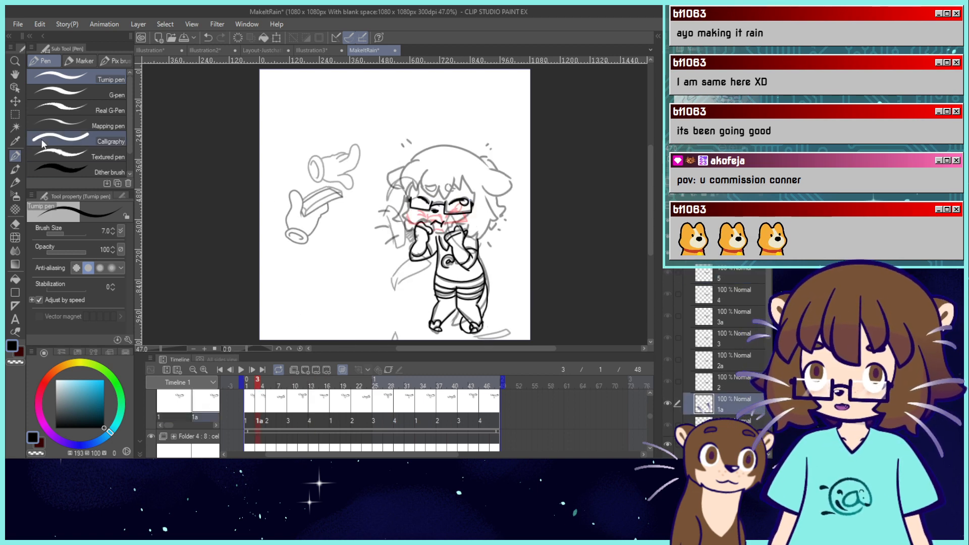
click(18, 101)
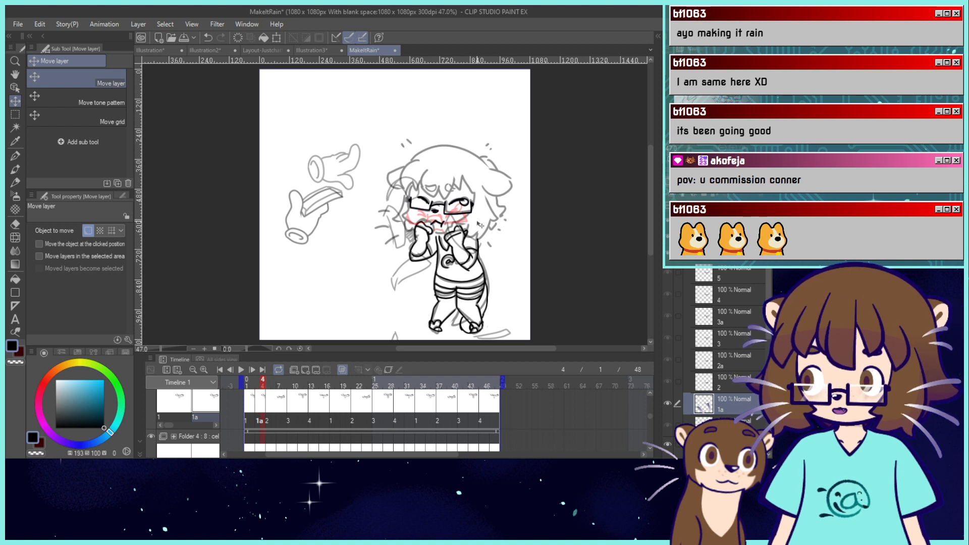
drag(478, 221, 474, 222)
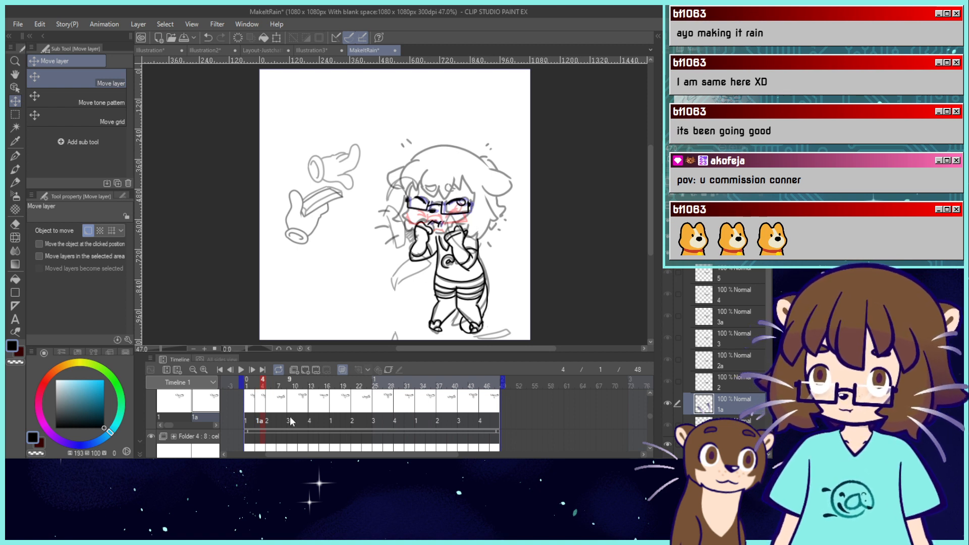
click(279, 420)
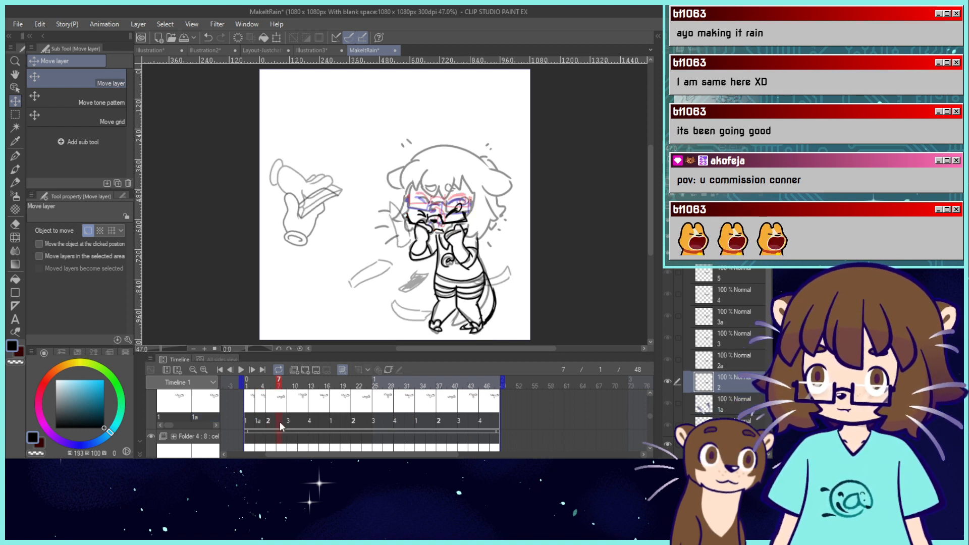
click(297, 201)
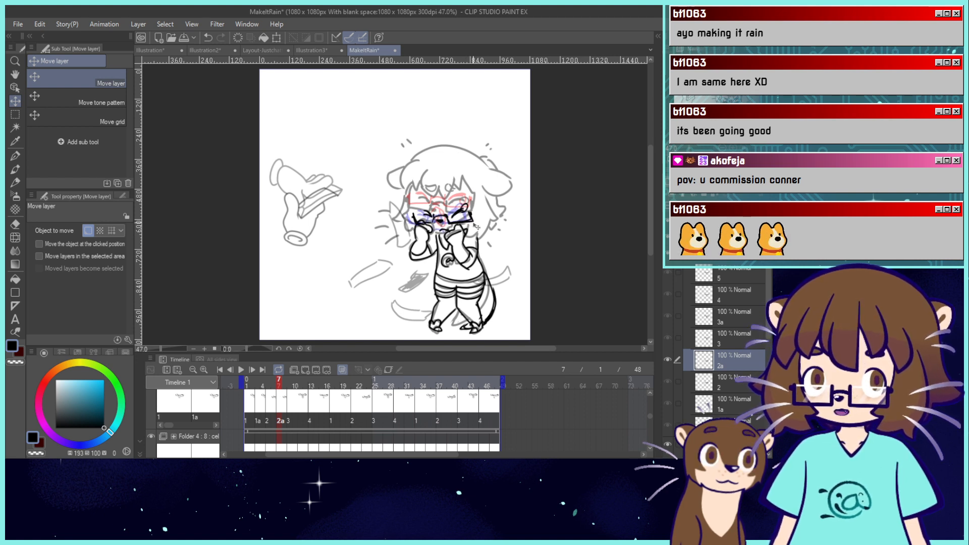
Assign cel 3a to frame 11, shifted slightly up and left, and cel 5 to frame 15, shifted slightly right.
click(299, 420)
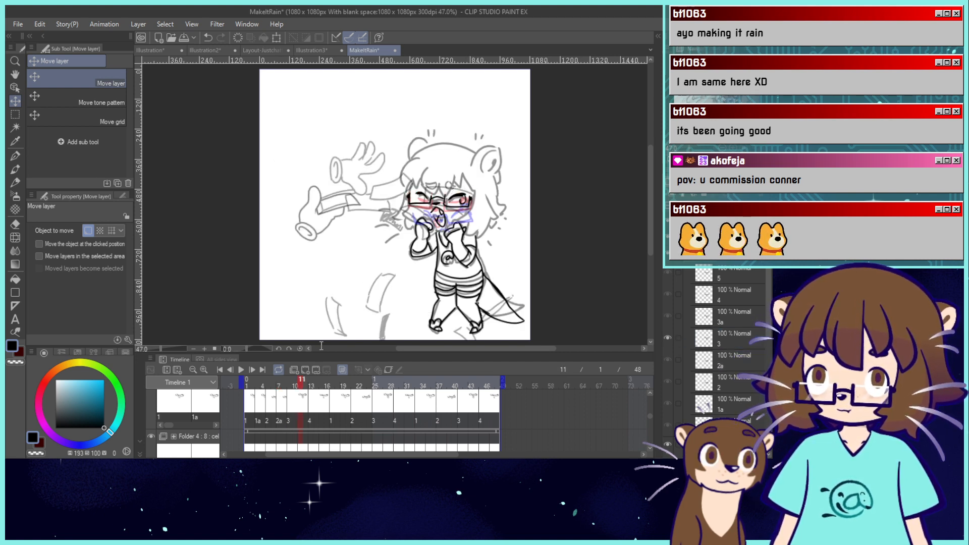
key(ctrl+Right)
drag(480, 209, 474, 207)
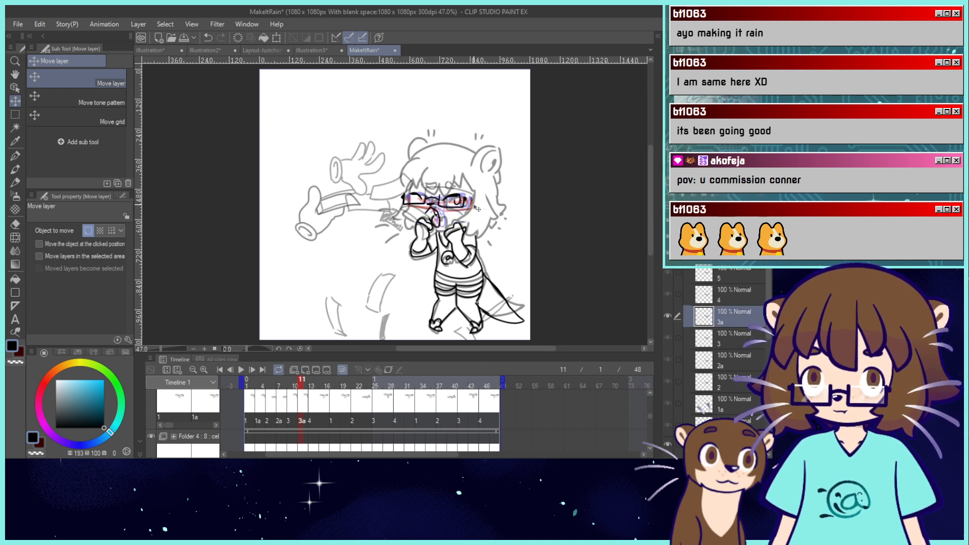
click(321, 419)
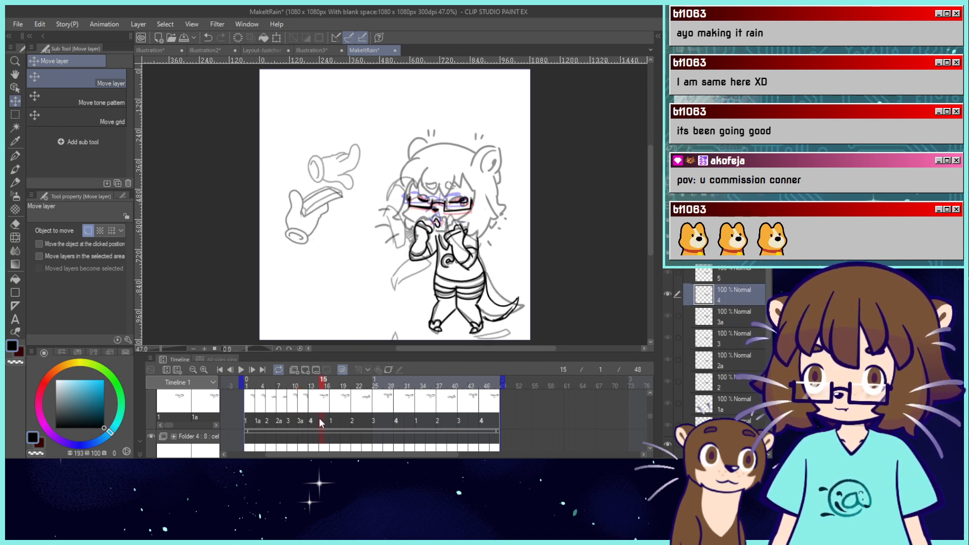
key(ctrl+Right)
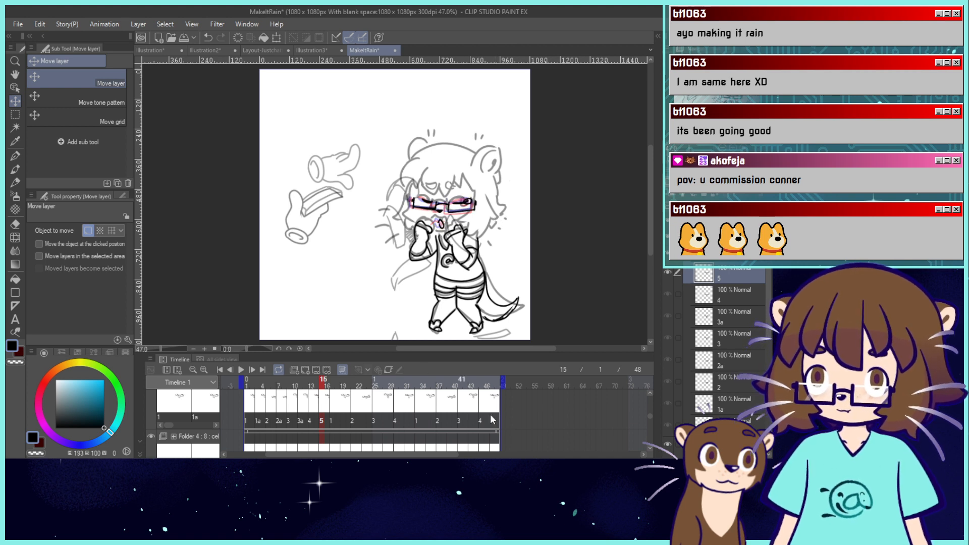
Clear the old face cels after cel 5 and paste the sequence 1 to 5 at frames 17 and 33.
drag(417, 413, 327, 407)
click(326, 370)
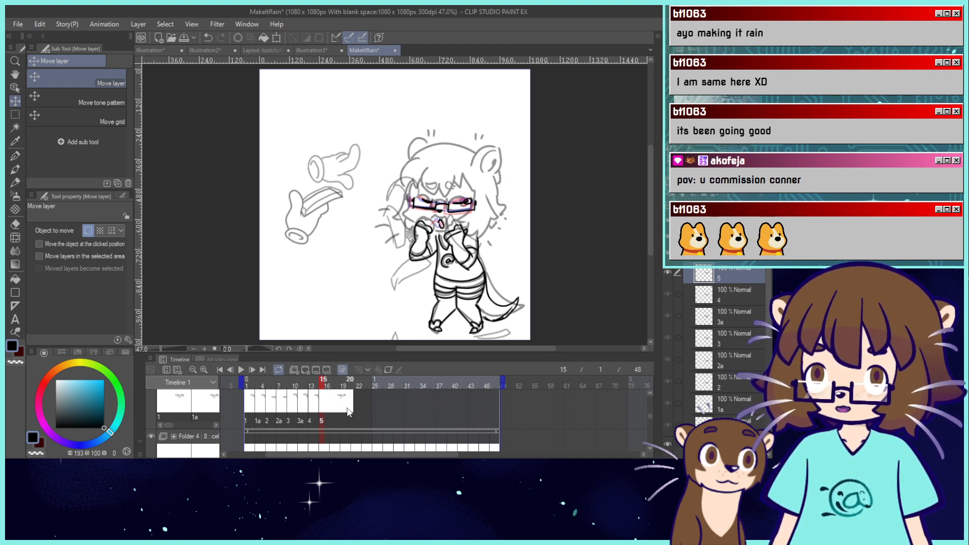
click(258, 409)
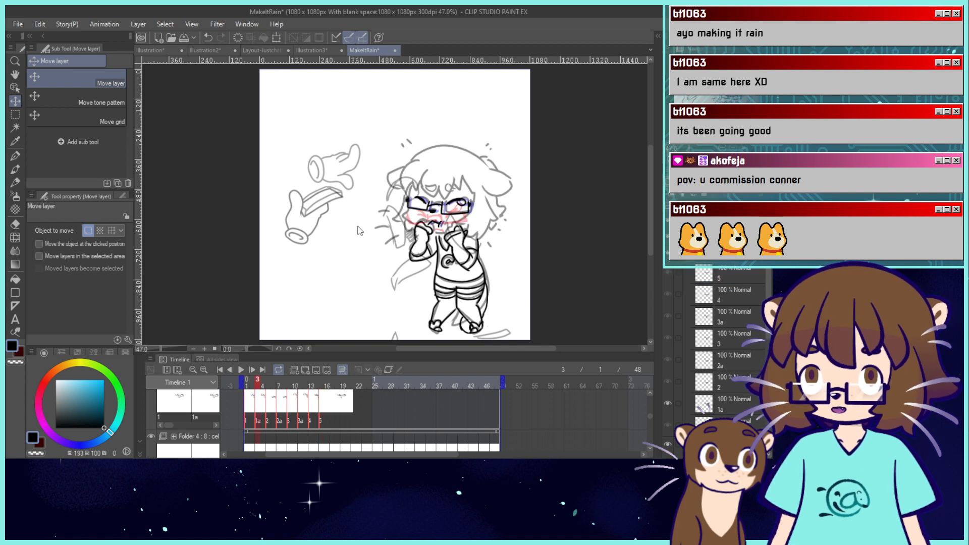
click(333, 420)
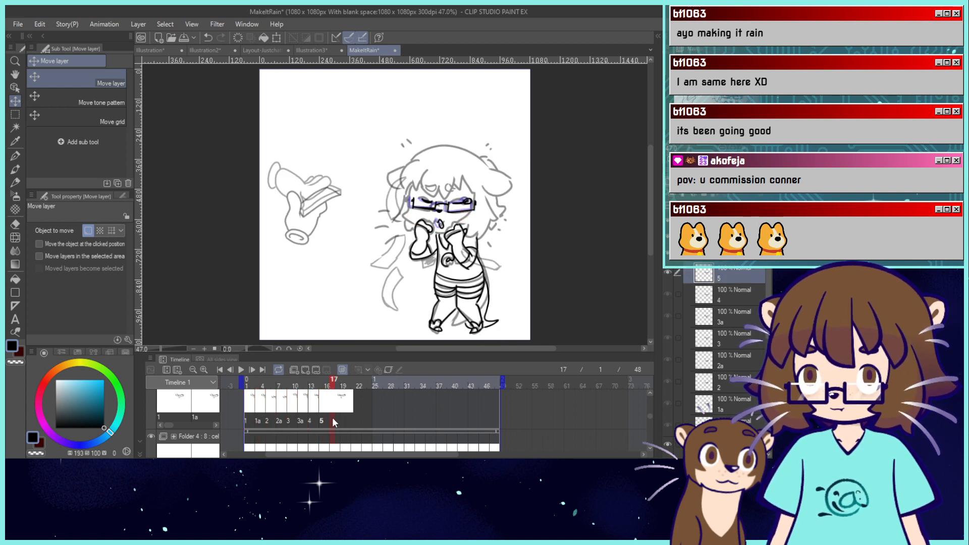
key(ctrl+v)
click(418, 420)
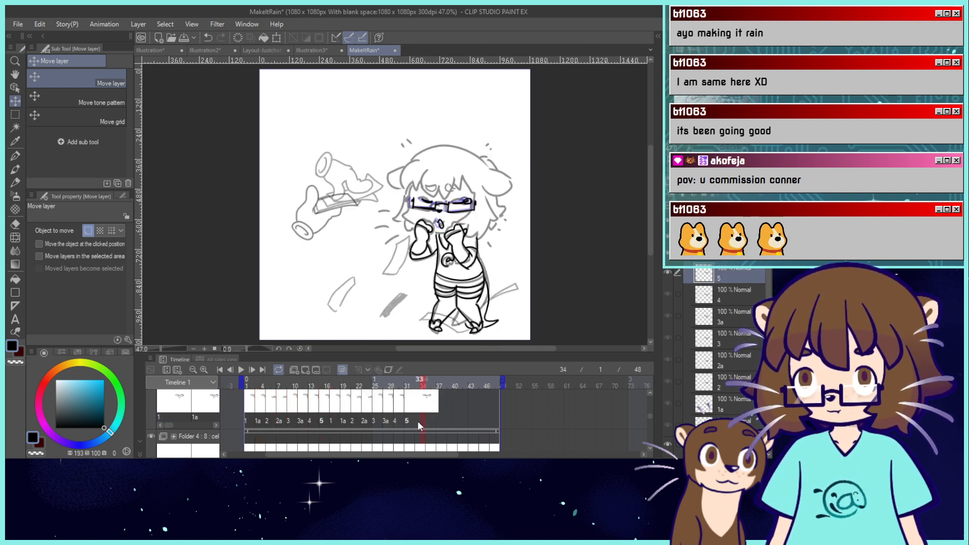
key(ctrl+v)
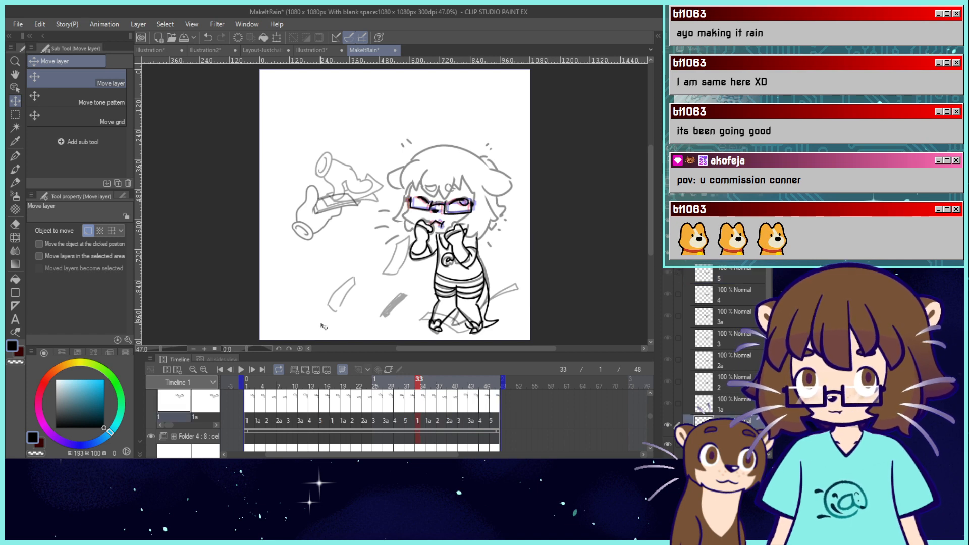
Play the animation from the first frame to review the repeated face sequence, and stop it.
click(219, 370)
click(241, 370)
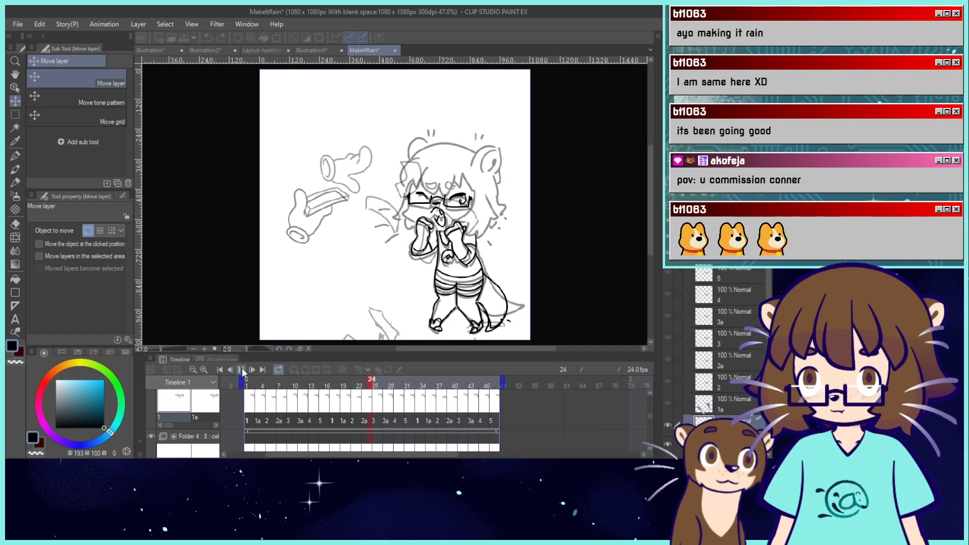
click(247, 371)
click(342, 370)
Compare face cels 1 and 1a at frames 1 and 3 and shift cel 1a slightly right with Move layer.
scroll(344, 348, up, 2)
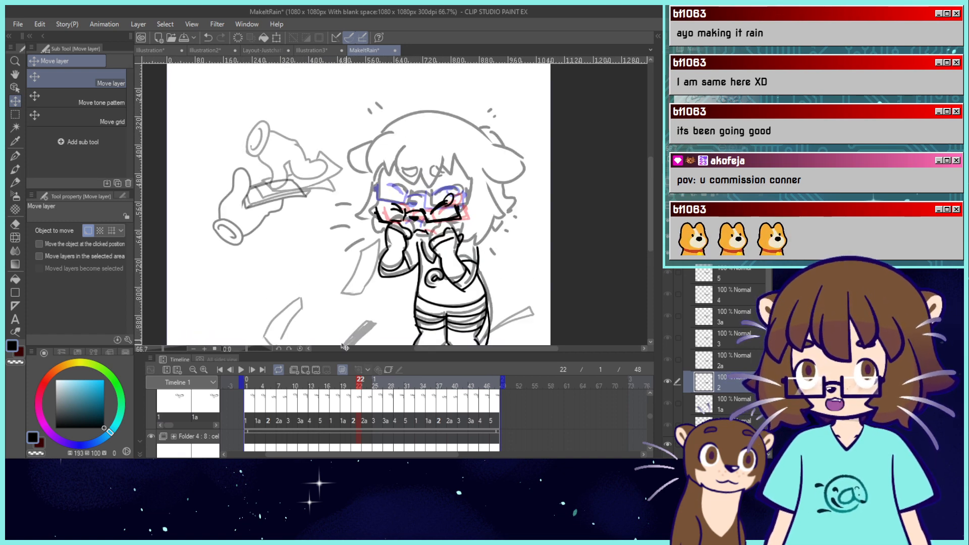
click(246, 385)
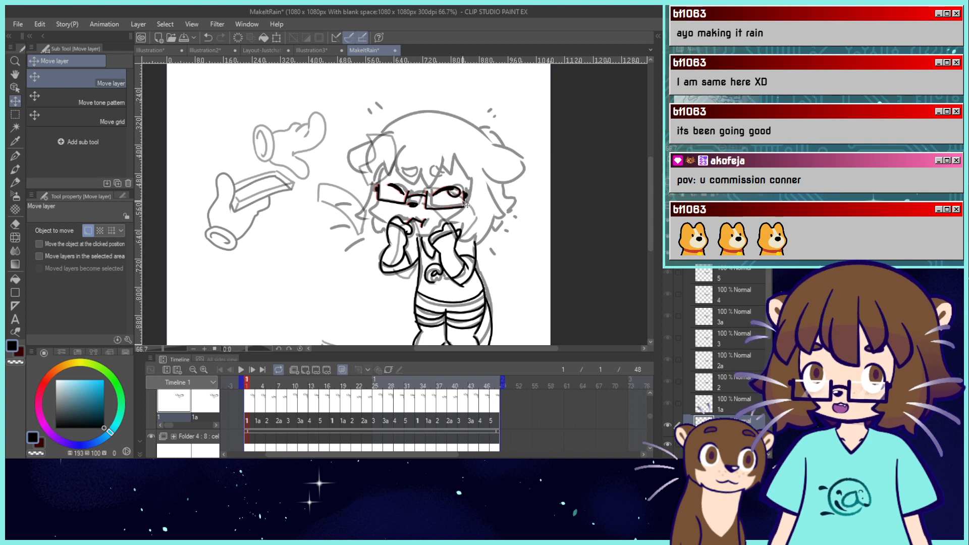
click(259, 416)
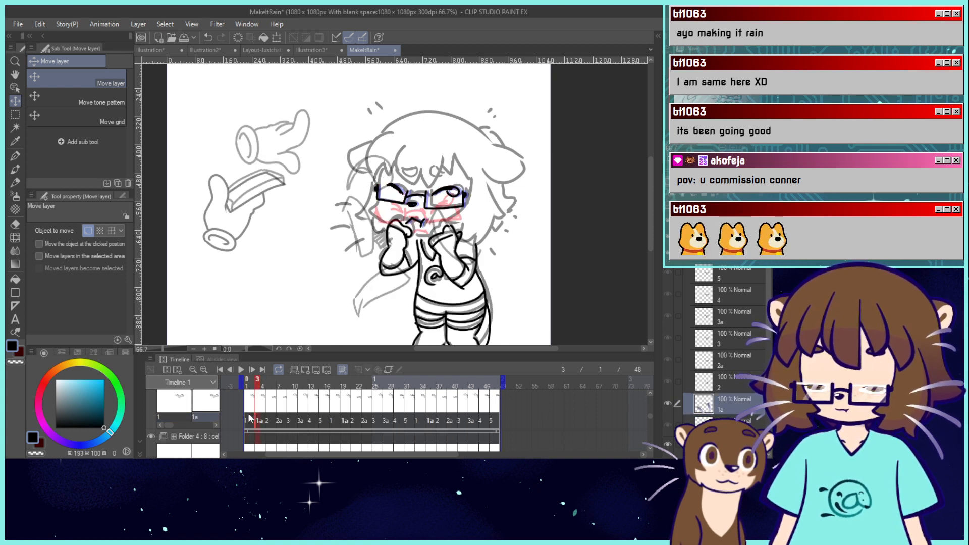
click(248, 421)
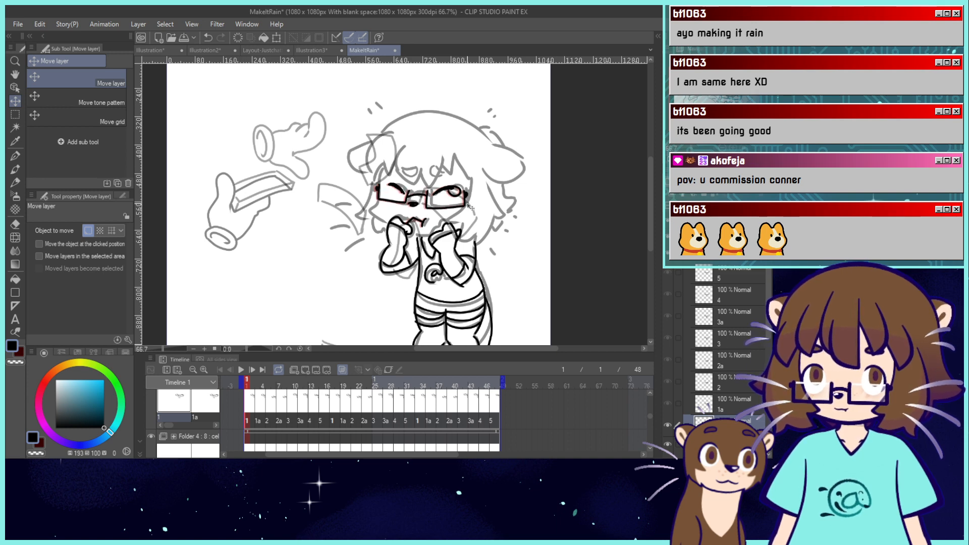
drag(469, 203, 477, 206)
click(260, 406)
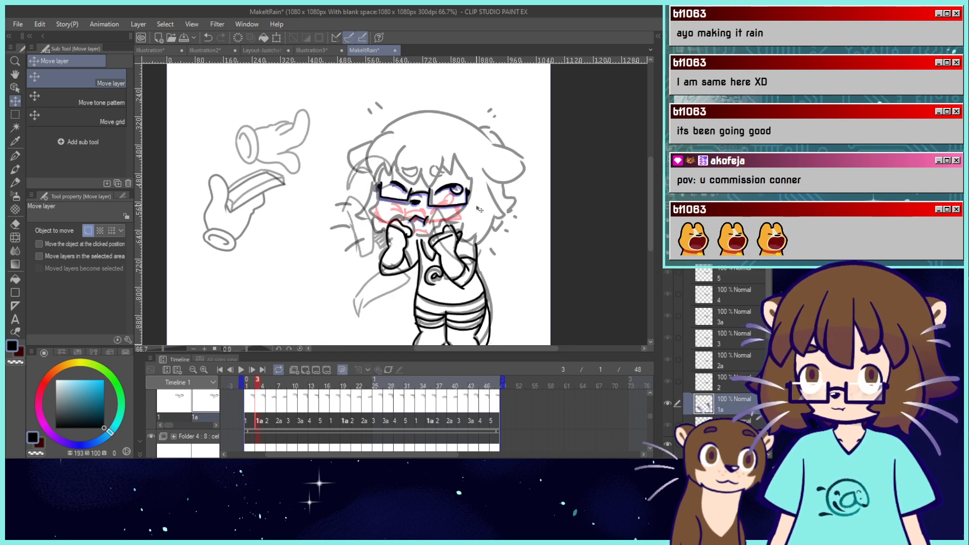
Shift face cel 2a slightly left and fine-tune the positions of cels 3 and 3a with Move layer.
click(268, 420)
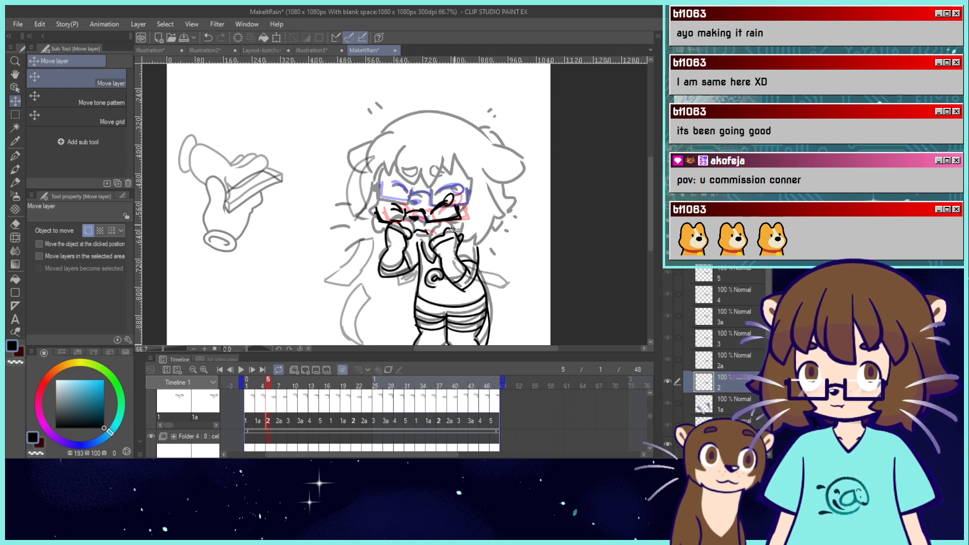
click(284, 410)
drag(473, 221, 461, 220)
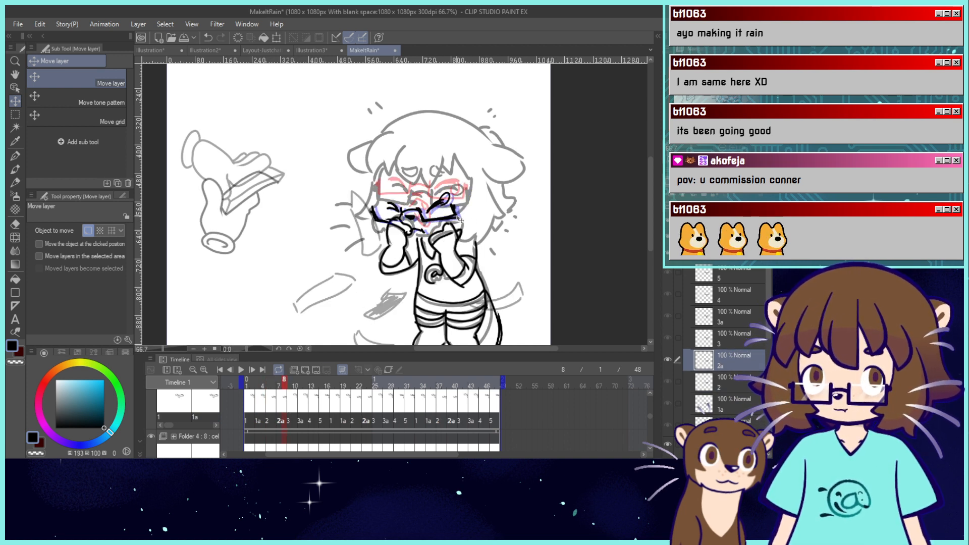
click(293, 416)
drag(476, 193, 481, 191)
click(303, 414)
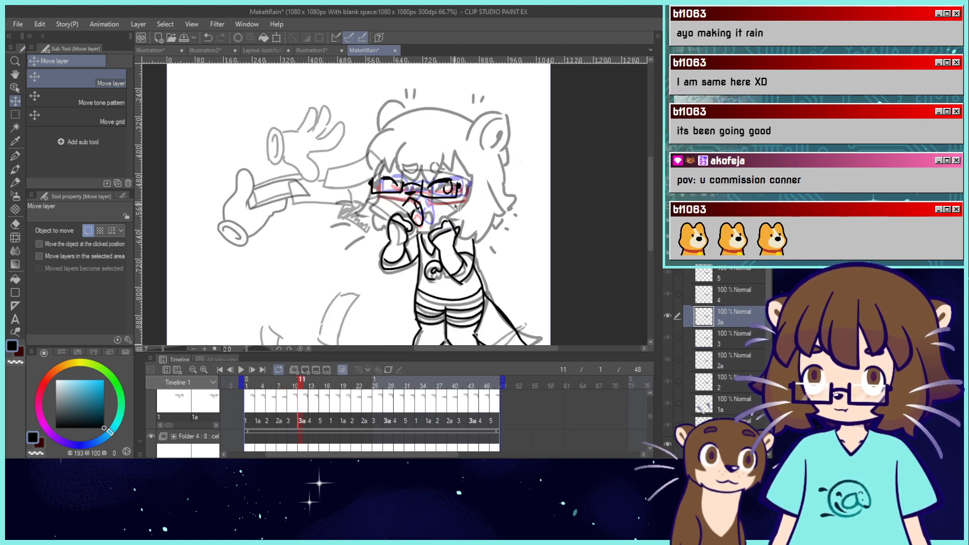
click(312, 418)
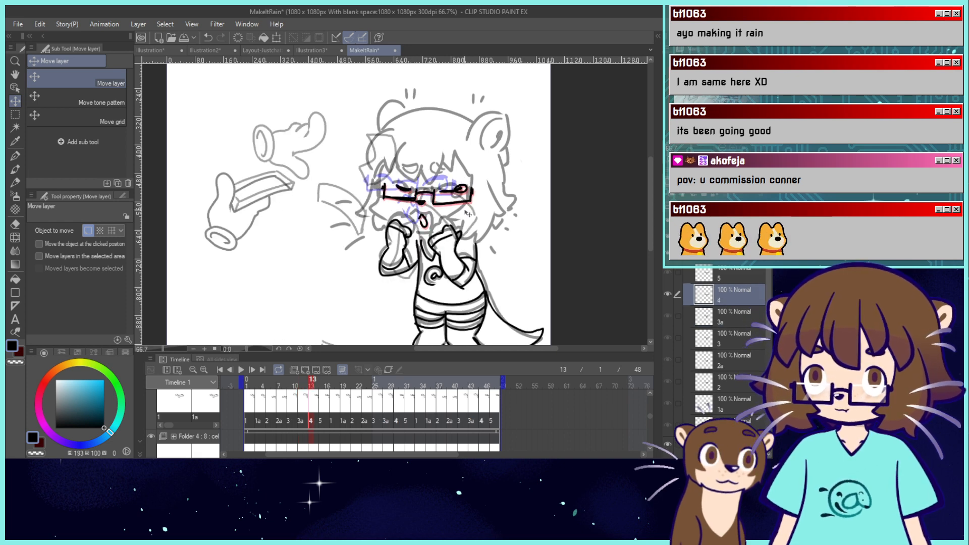
Shift face cel 5 at frame 15 slightly left and compare it with cel 1 at frame 17.
click(325, 421)
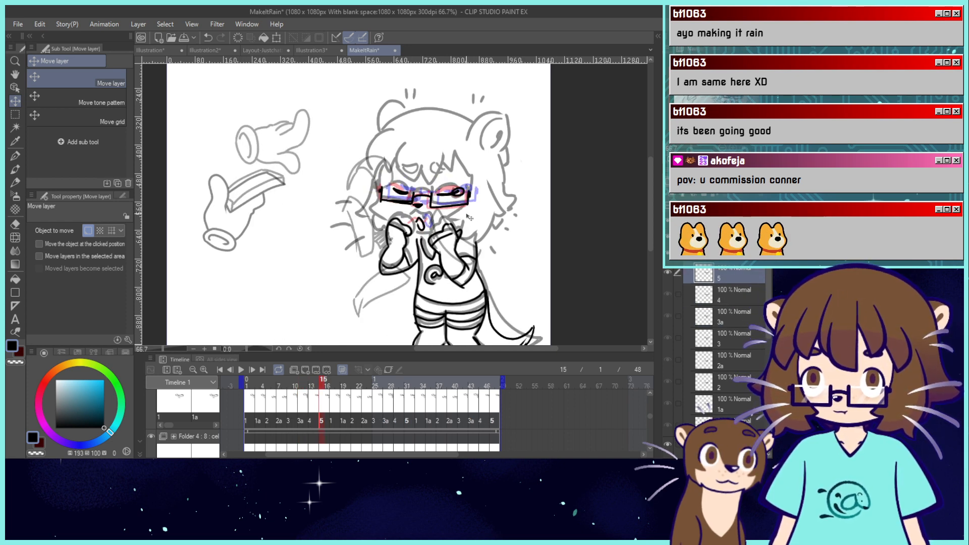
drag(470, 214, 465, 214)
click(333, 421)
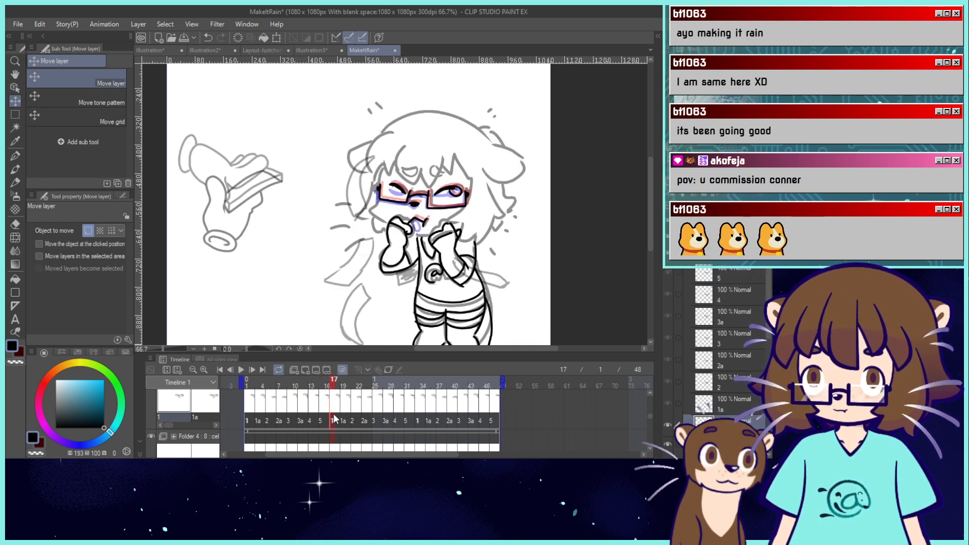
click(321, 421)
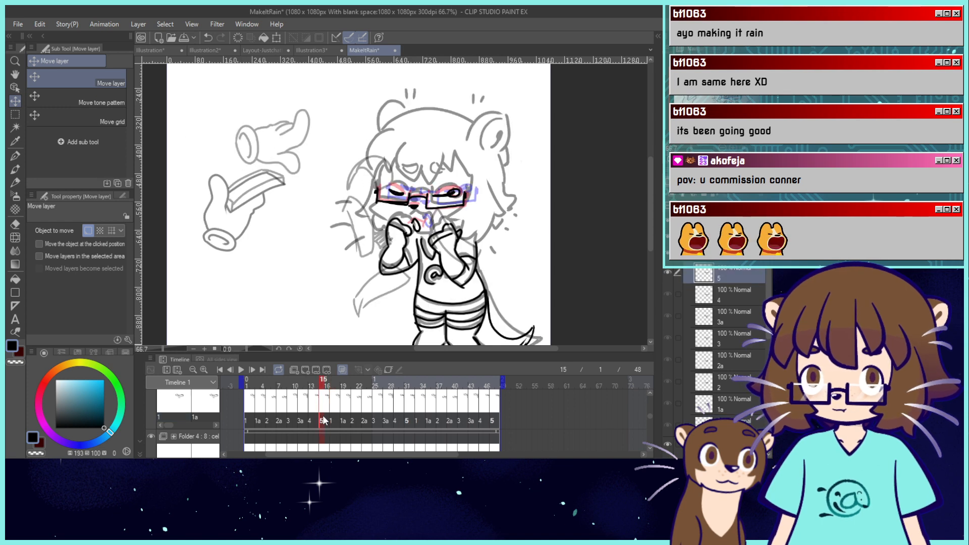
Play the animation from the start with the whole canvas in view, and stop it.
click(221, 371)
click(242, 370)
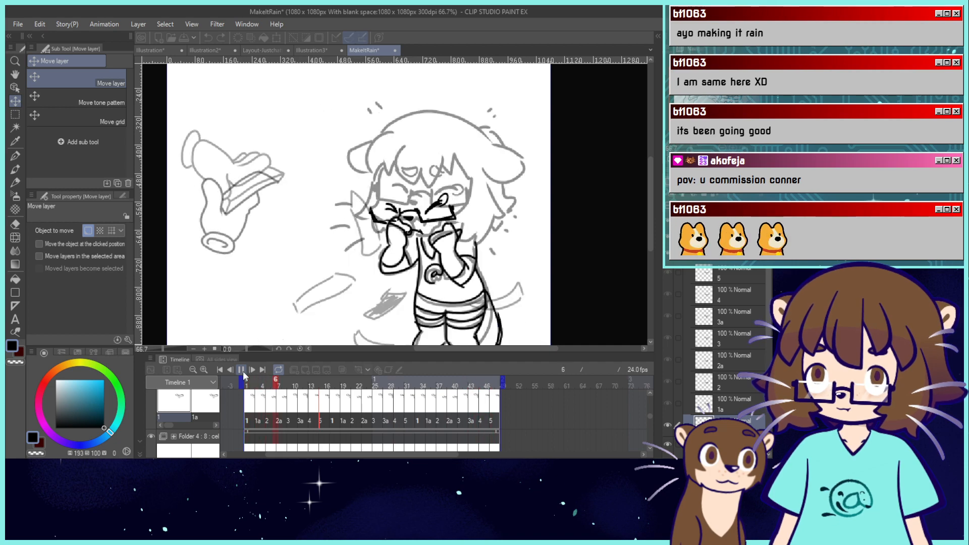
key(ctrl+0)
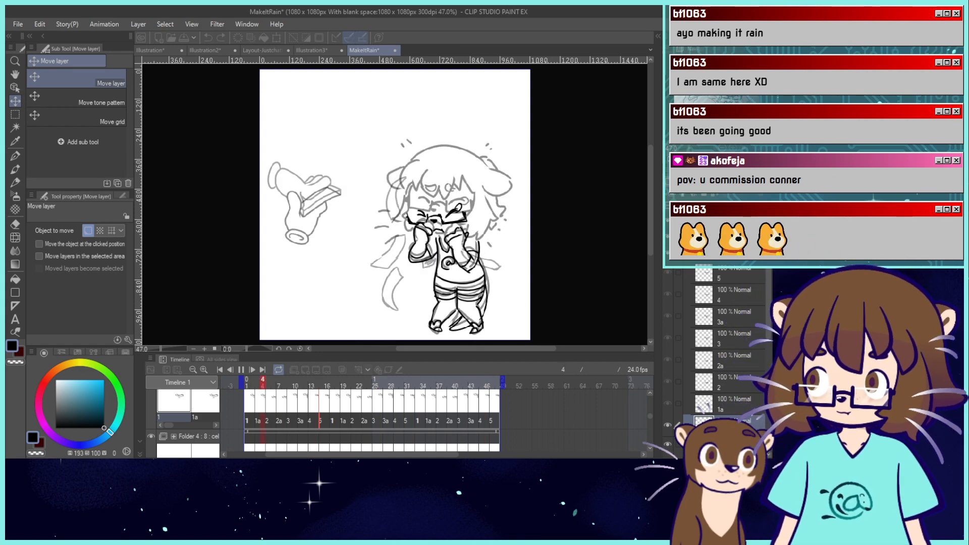
click(242, 369)
Check cel 1 at frame 17 and shift face cel 5 at frame 15 slightly right.
click(250, 403)
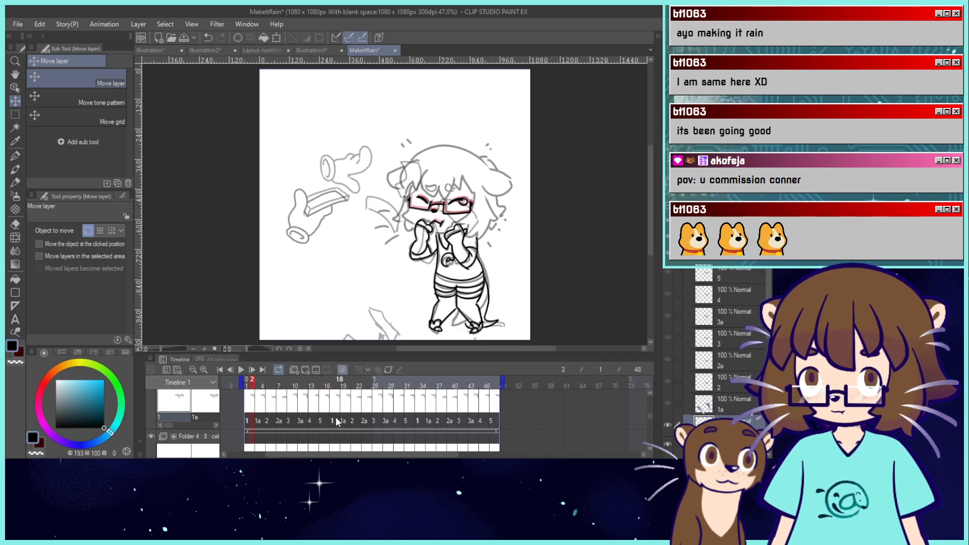
click(333, 416)
key(ctrl+plus)
key(ctrl+plus)
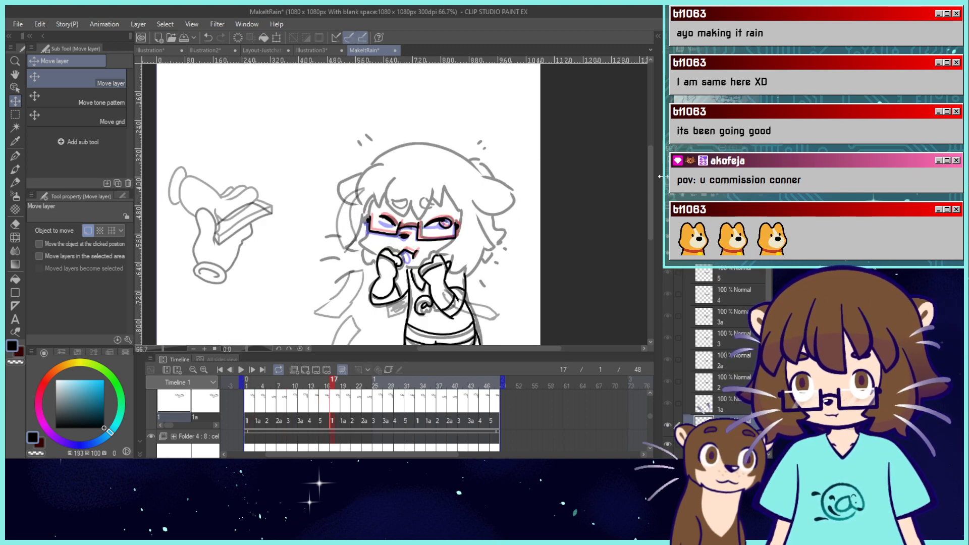
click(323, 417)
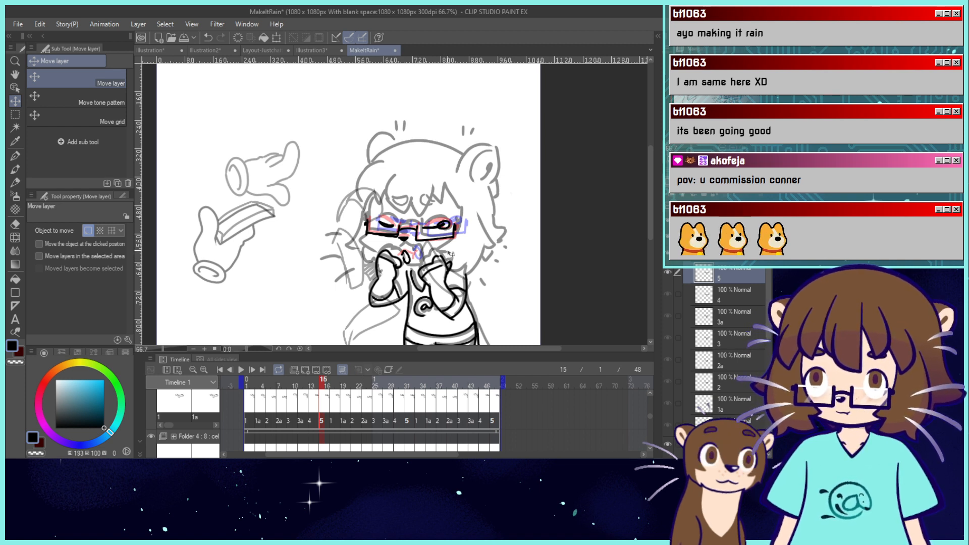
drag(448, 253, 455, 253)
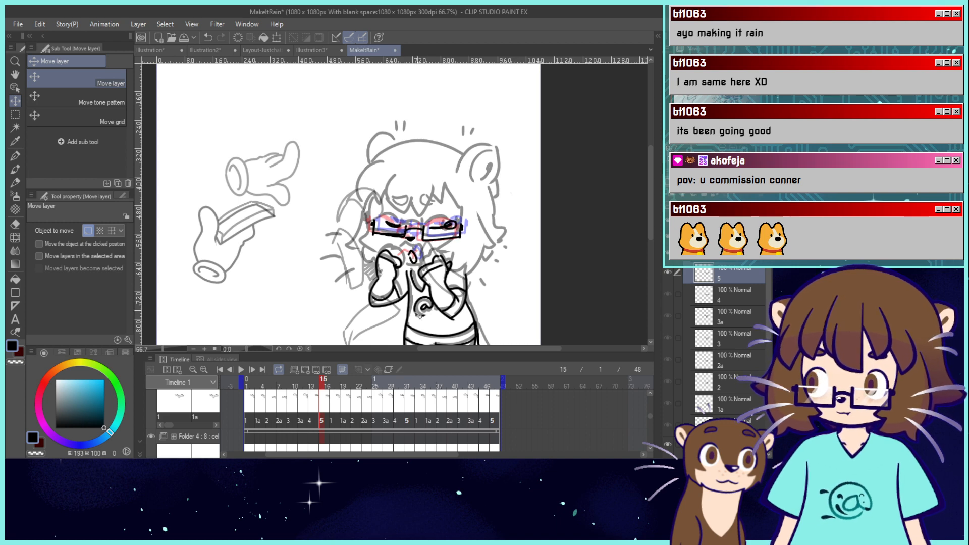
Compare the faces around frames 12 to 17 and nudge face cel 5 slightly up and right.
click(308, 415)
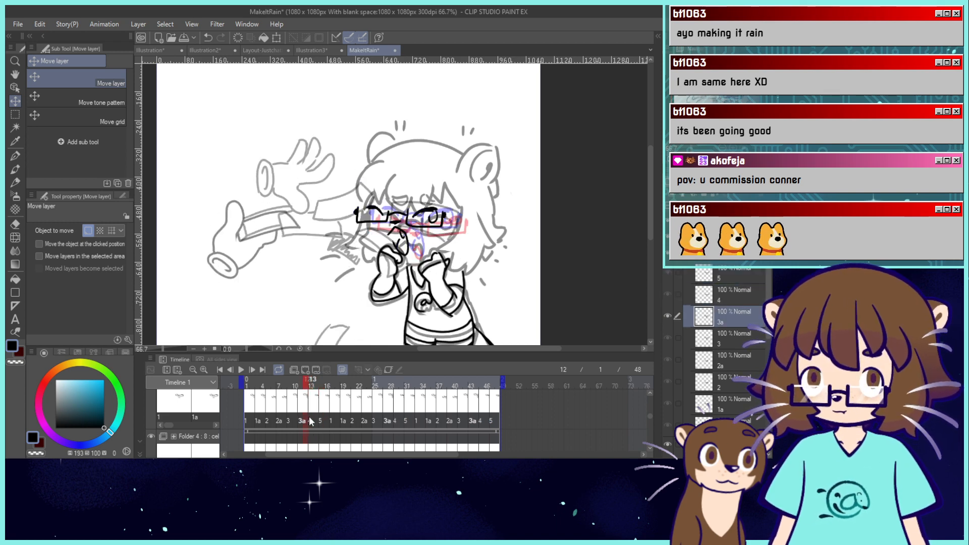
click(319, 414)
click(331, 414)
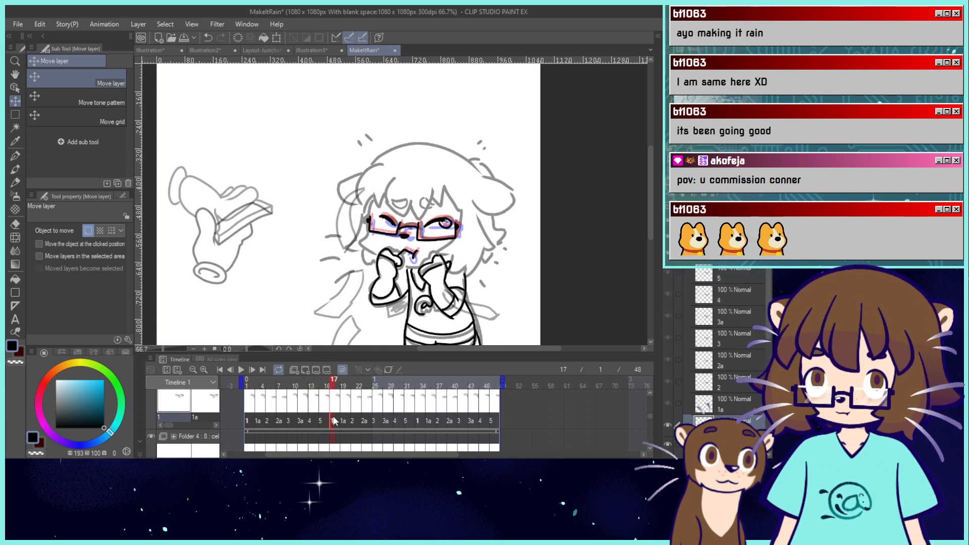
drag(458, 258, 459, 256)
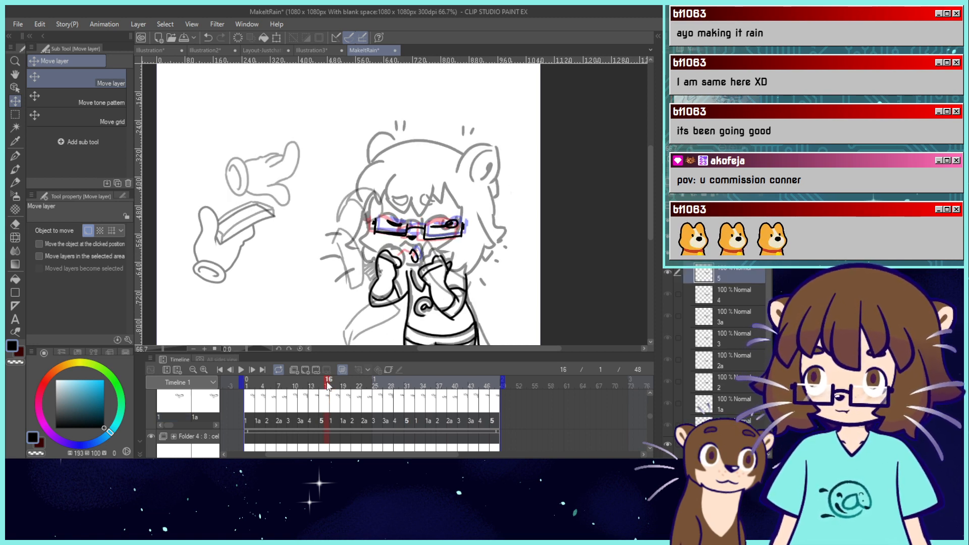
Scrub through frames 11 to 16 and play back the full animation to review the face motion.
click(299, 387)
drag(300, 389, 327, 393)
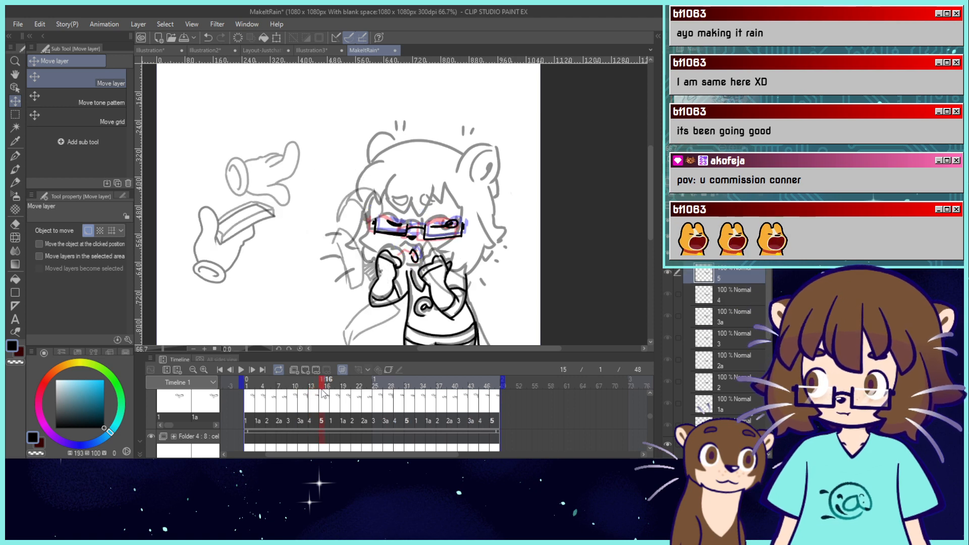
click(240, 370)
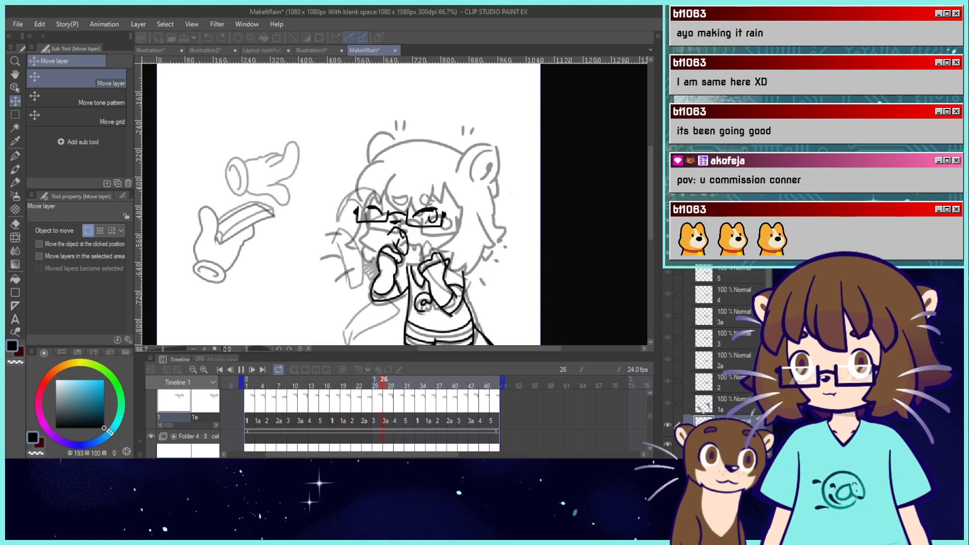
key(ctrl+0)
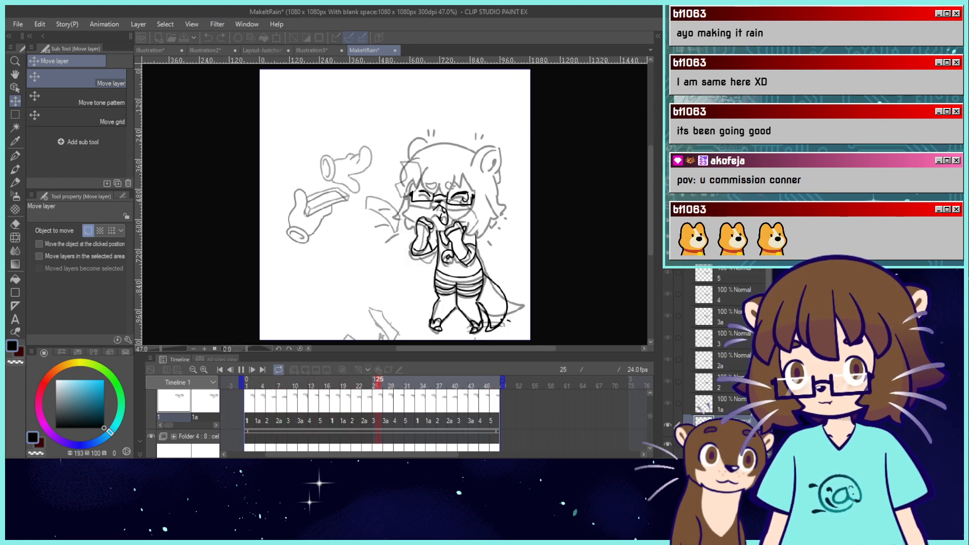
click(240, 370)
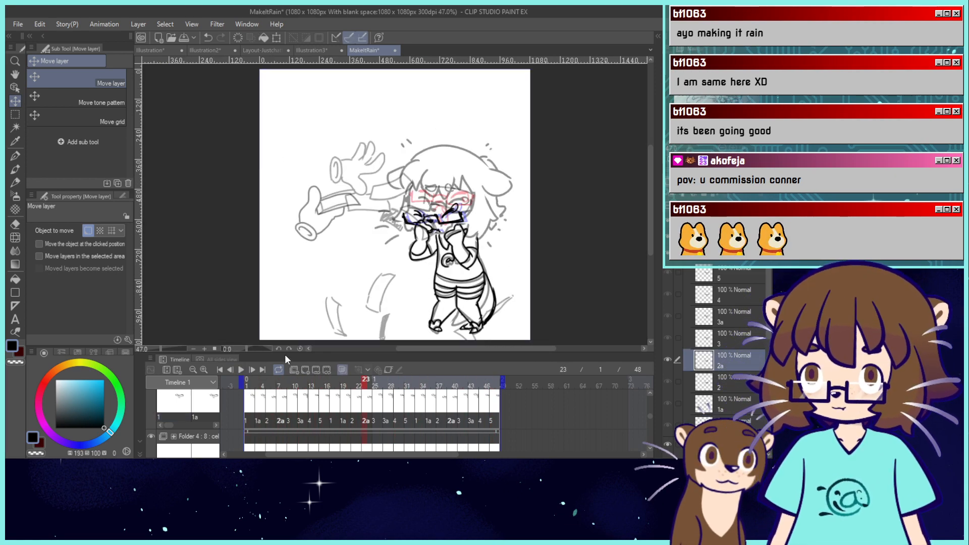
Compare face cels 1 and 1a around frames 2 to 4 and briefly play the animation.
key(ctrl+plus)
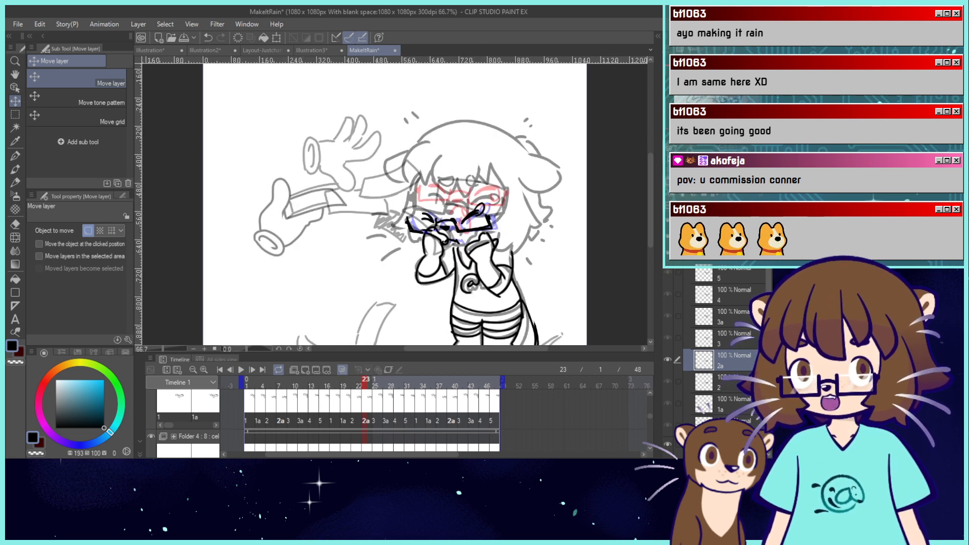
click(252, 412)
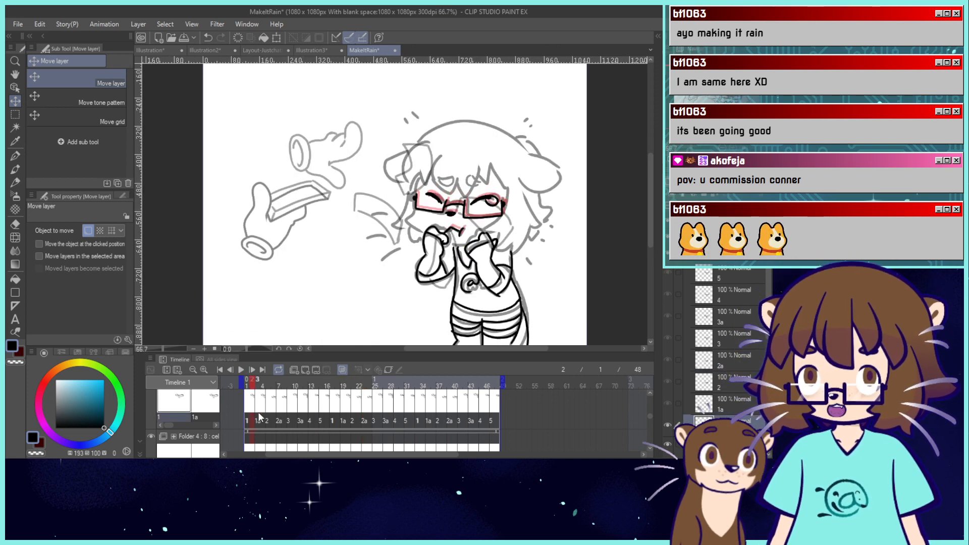
click(260, 413)
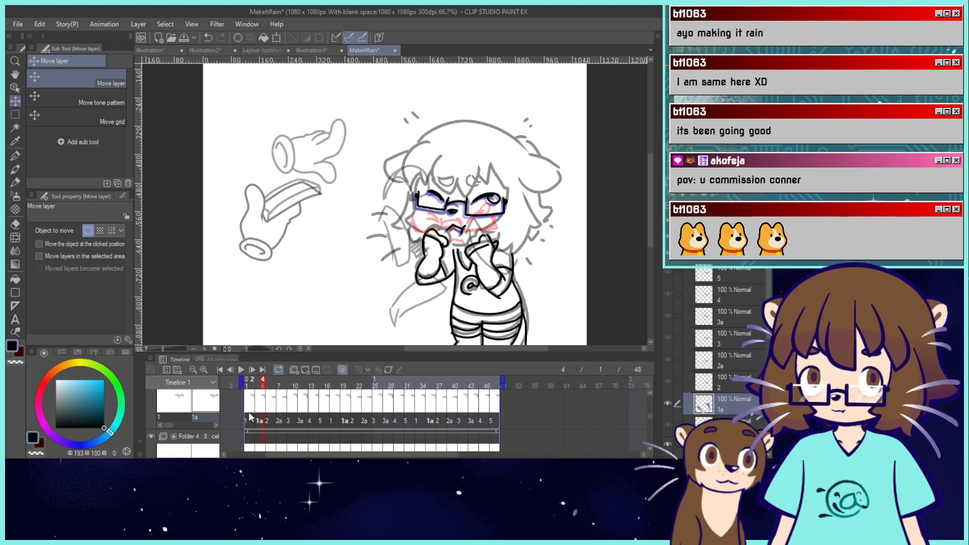
click(252, 414)
key(space)
key(space)
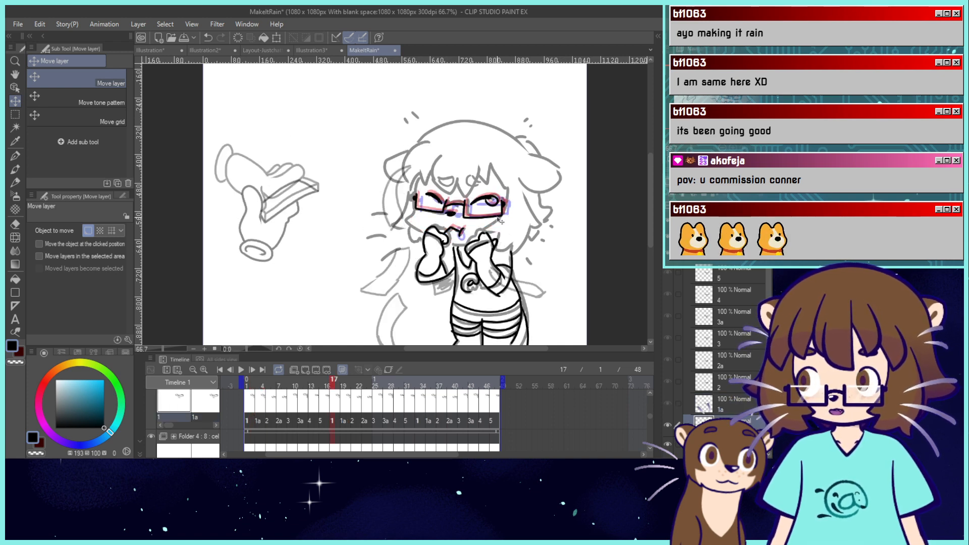
Check face cels 1, 1a and 2 over frames 1 to 6, and shift face cel 2a at frame 8 slightly right.
click(249, 403)
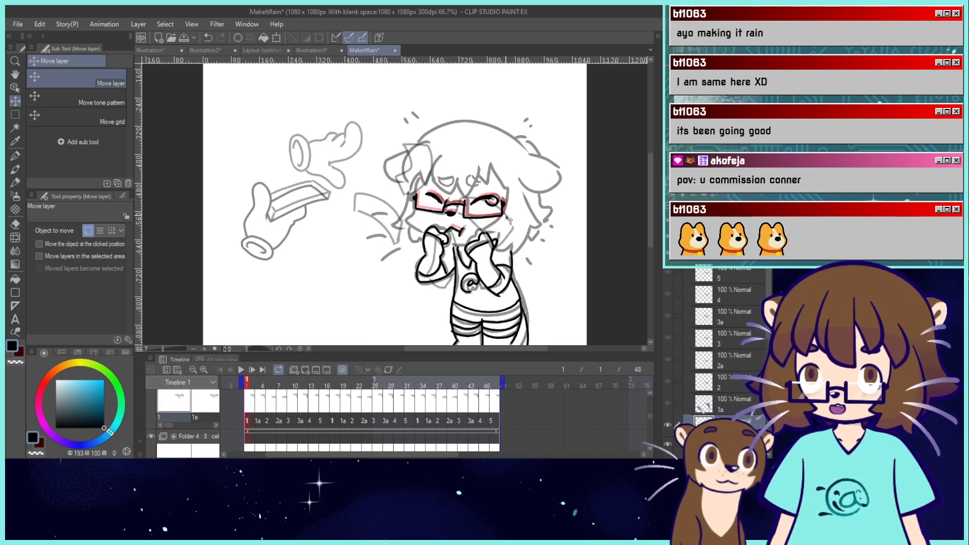
click(258, 420)
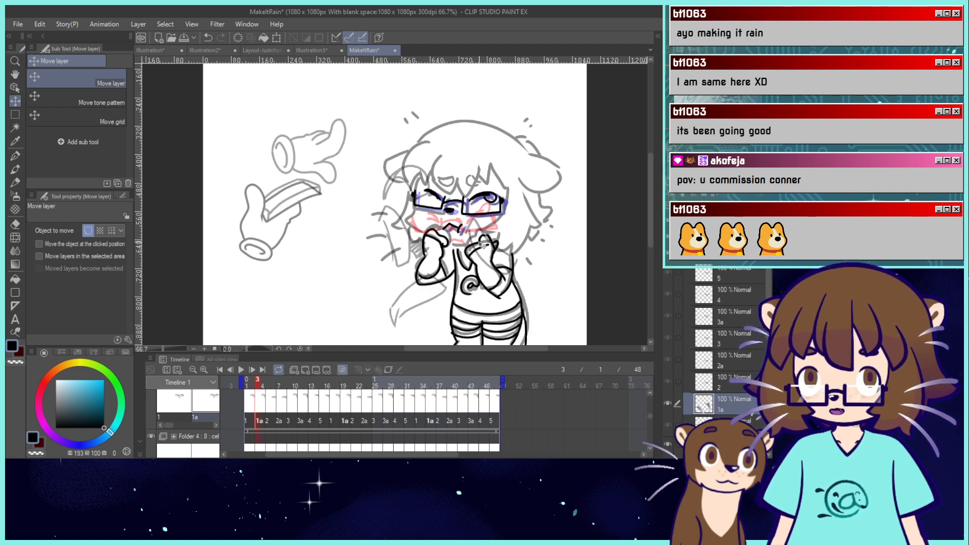
click(272, 412)
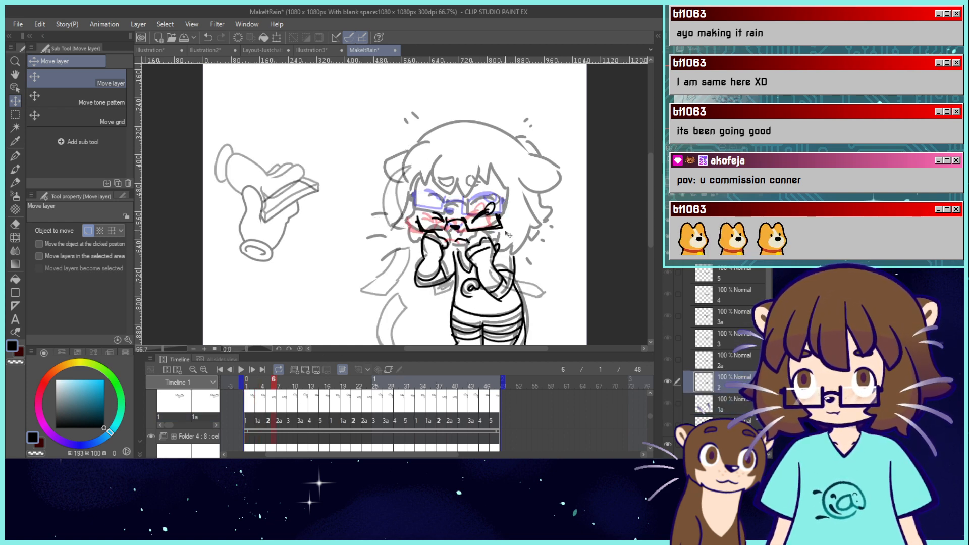
click(285, 422)
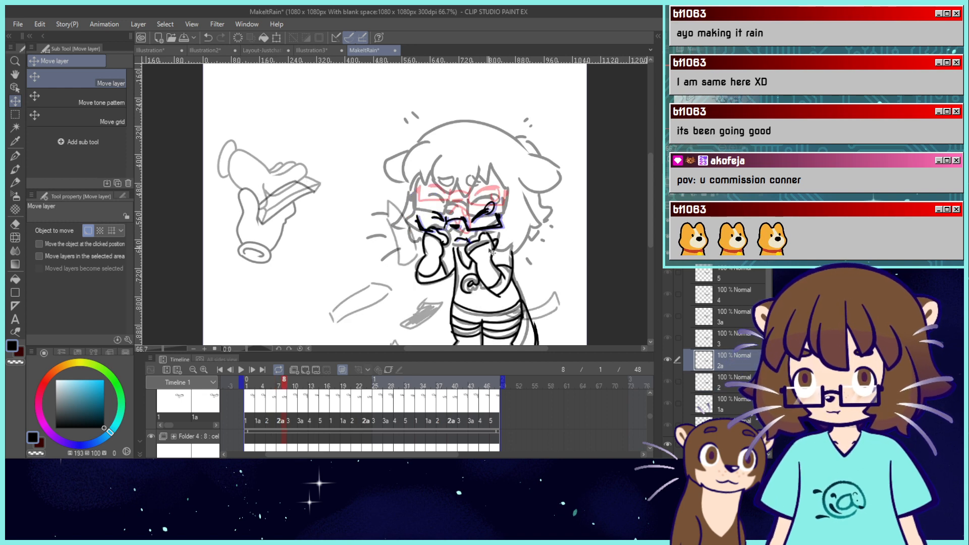
drag(490, 251, 498, 253)
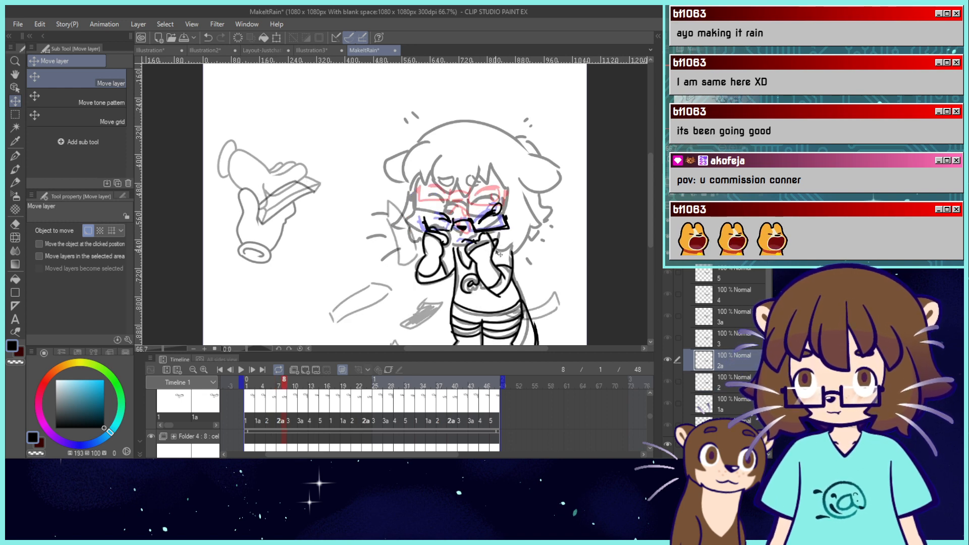
Shift face cel 3 at frame 10 left and slightly down, and move face cel 3a at frame 11 slightly right.
click(295, 410)
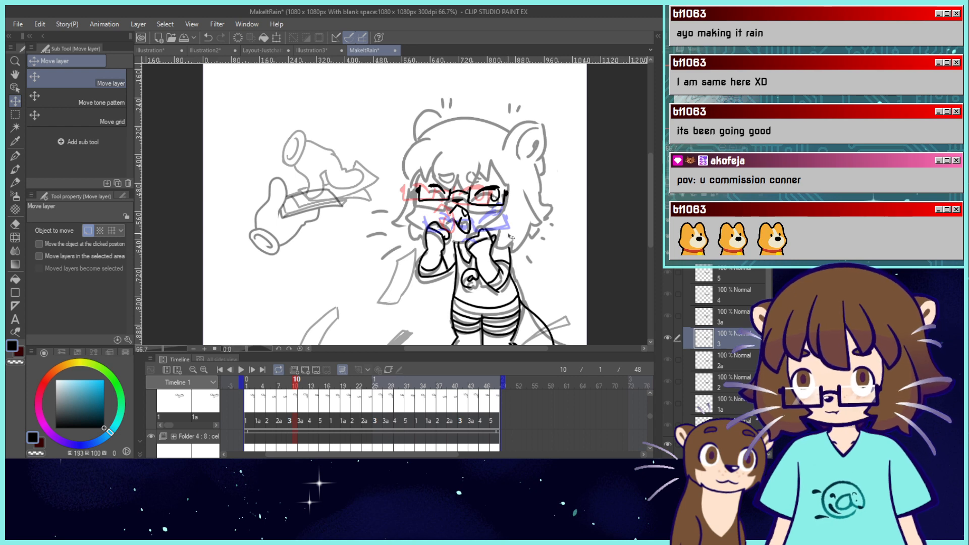
drag(508, 236, 498, 245)
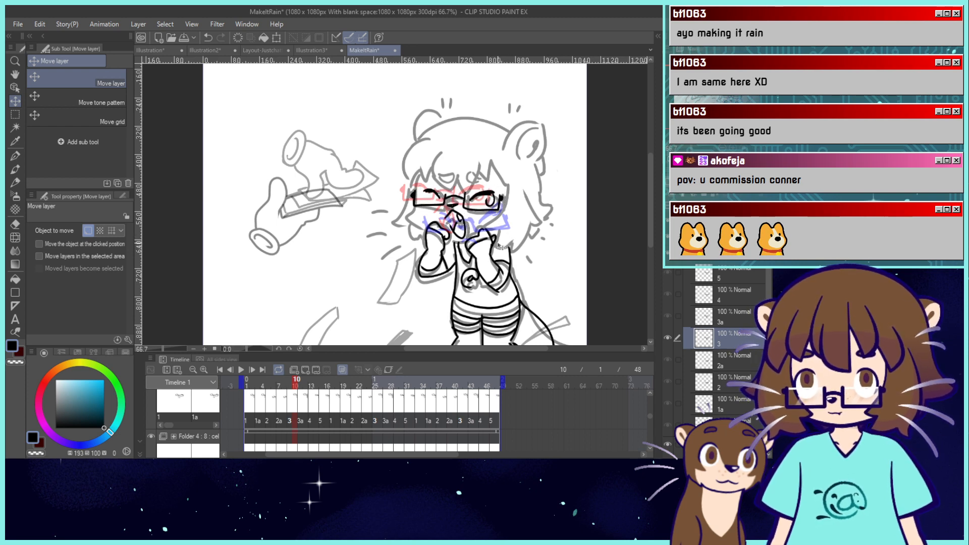
click(300, 411)
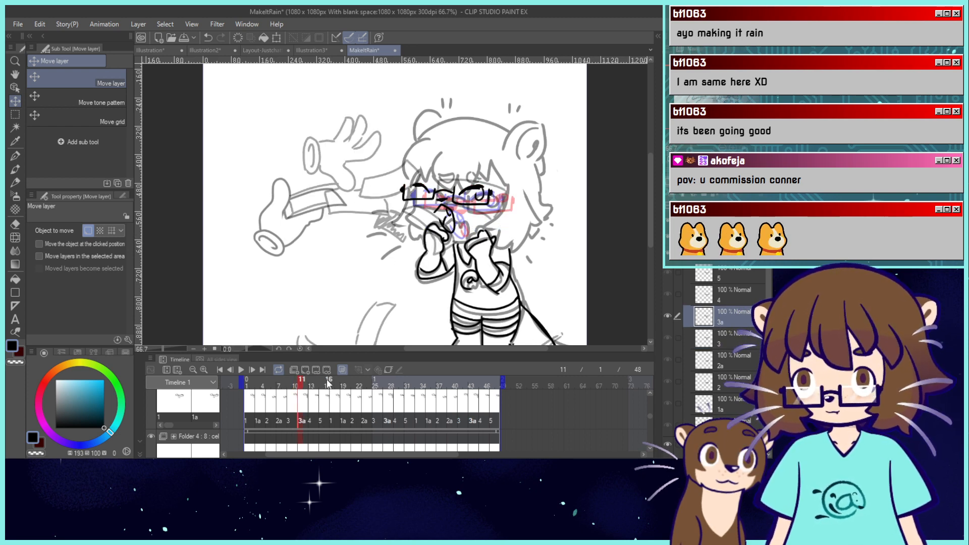
click(289, 411)
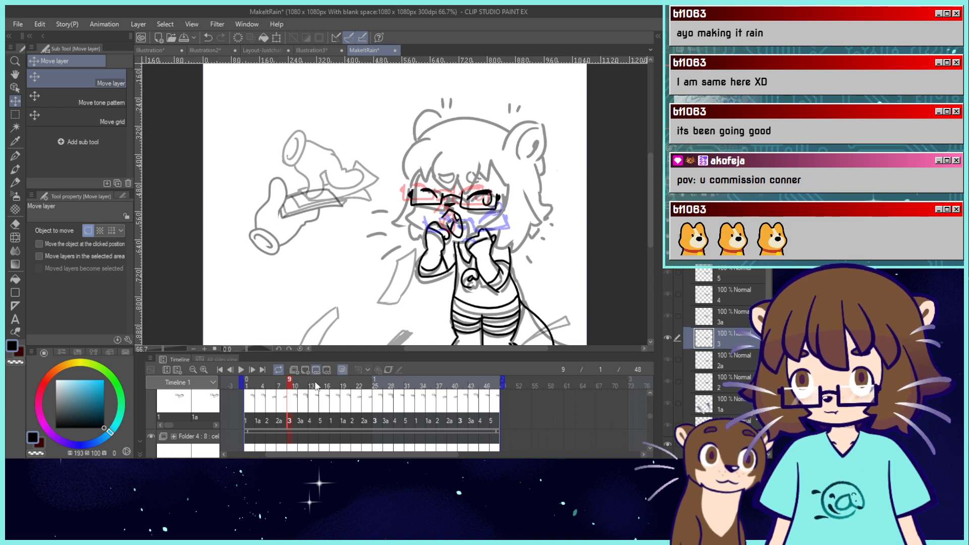
click(301, 411)
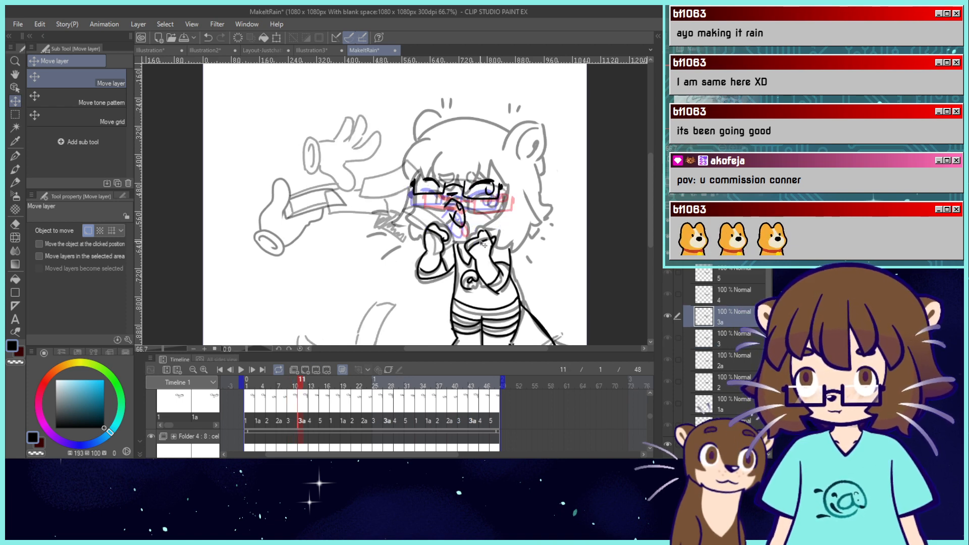
Nudge face cel 4 at frame 13 slightly left and down, and check the faces at frames 15 to 21.
drag(306, 413, 311, 411)
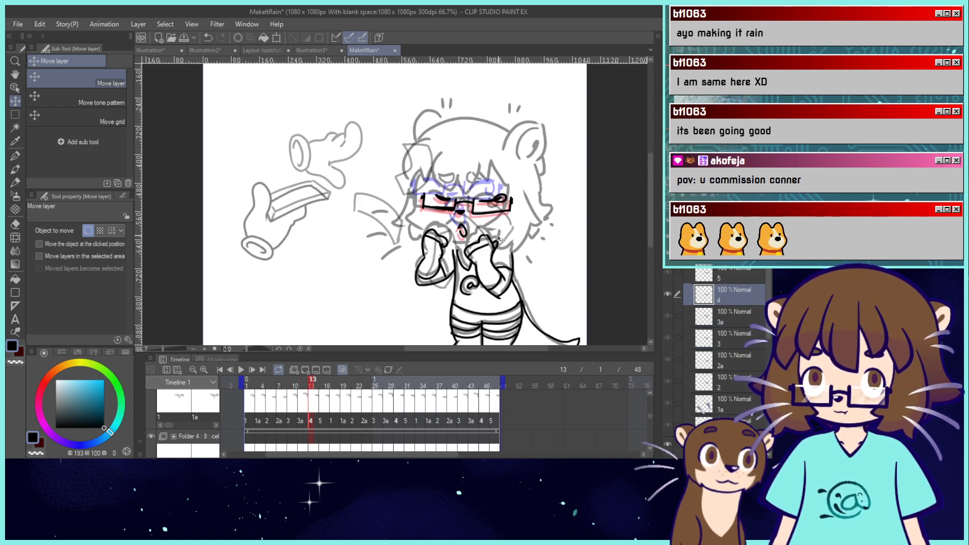
drag(500, 240, 493, 243)
click(322, 412)
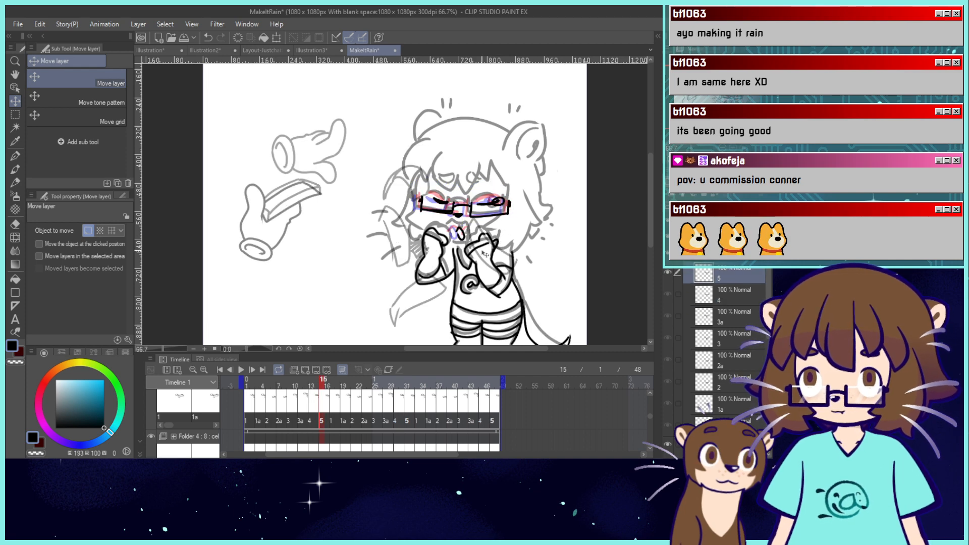
click(332, 414)
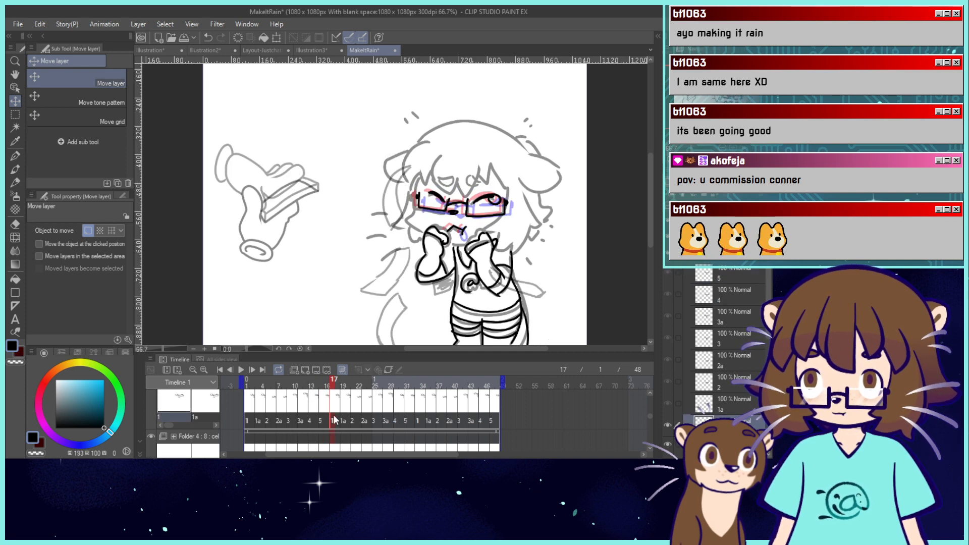
click(342, 413)
click(354, 411)
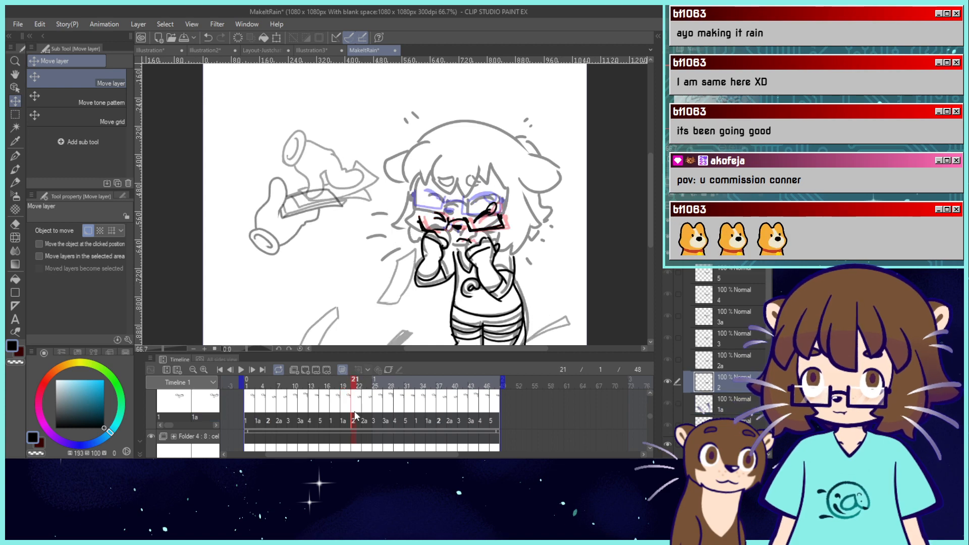
Play the animation from the first frame, fit the whole canvas in view, and stop playback.
click(220, 370)
click(241, 369)
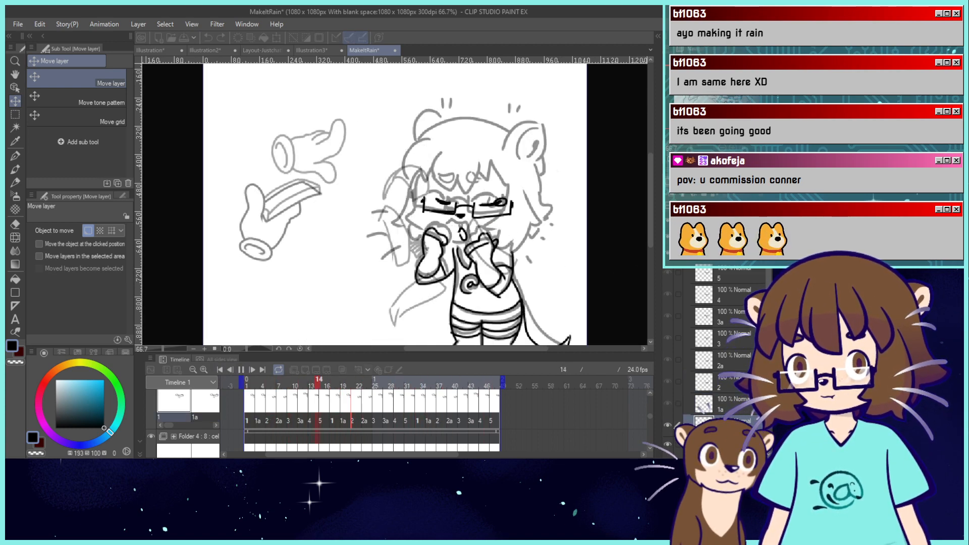
key(ctrl+0)
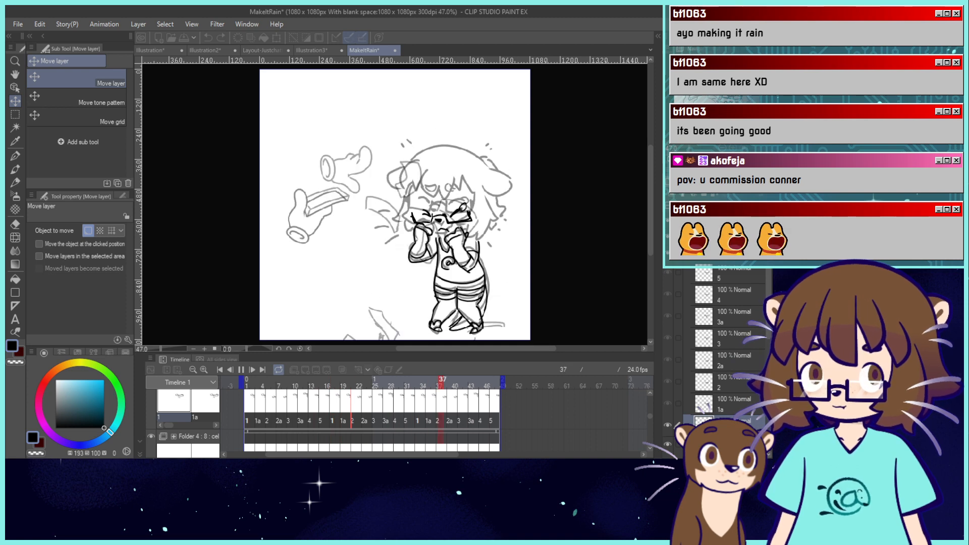
click(241, 369)
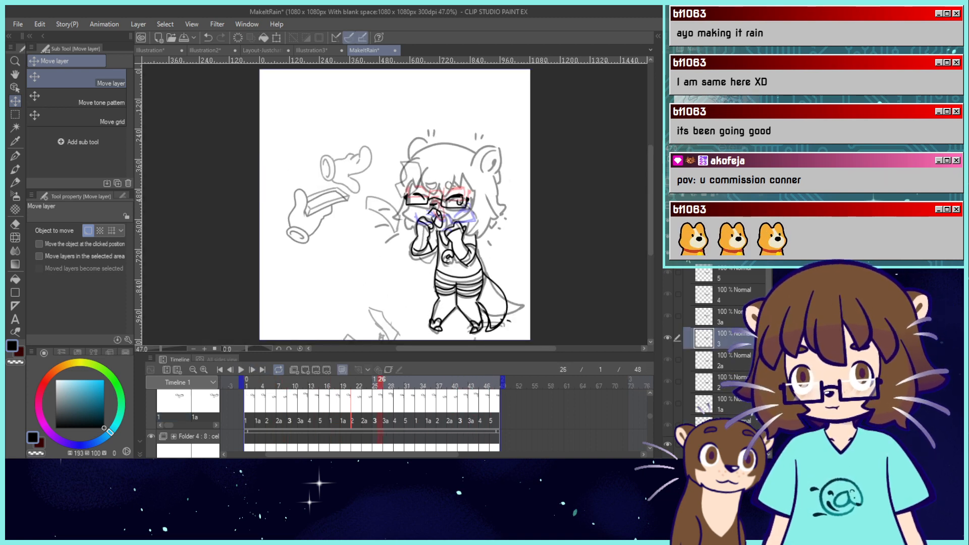
Collapse the face cel folder, lower the bottom sketch animation folder's opacity to 22 %, and play the animation.
scroll(731, 354, up, 1)
click(687, 271)
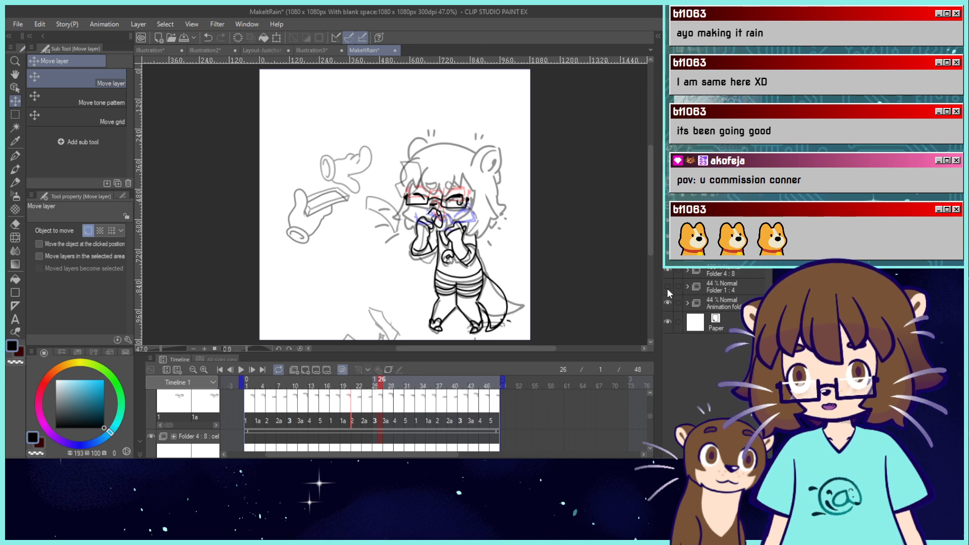
click(724, 300)
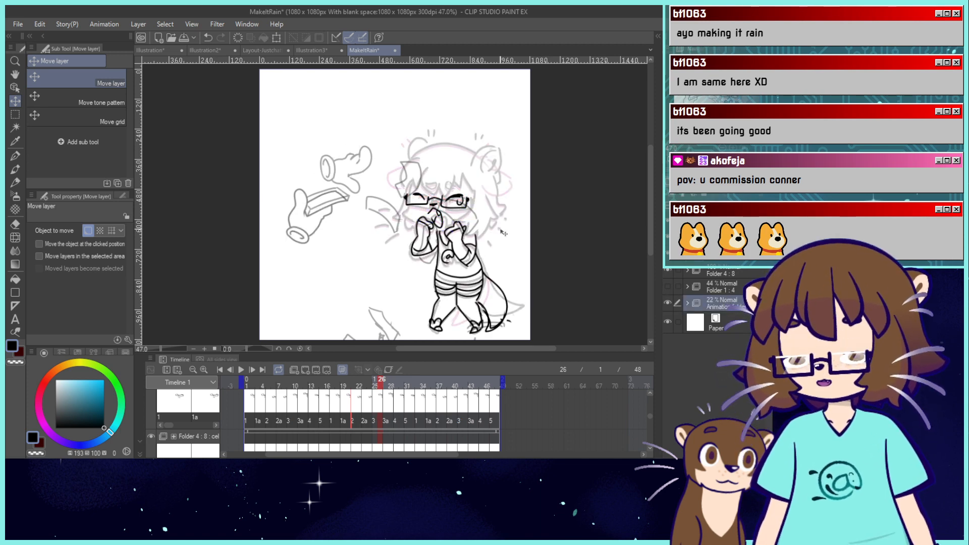
click(241, 369)
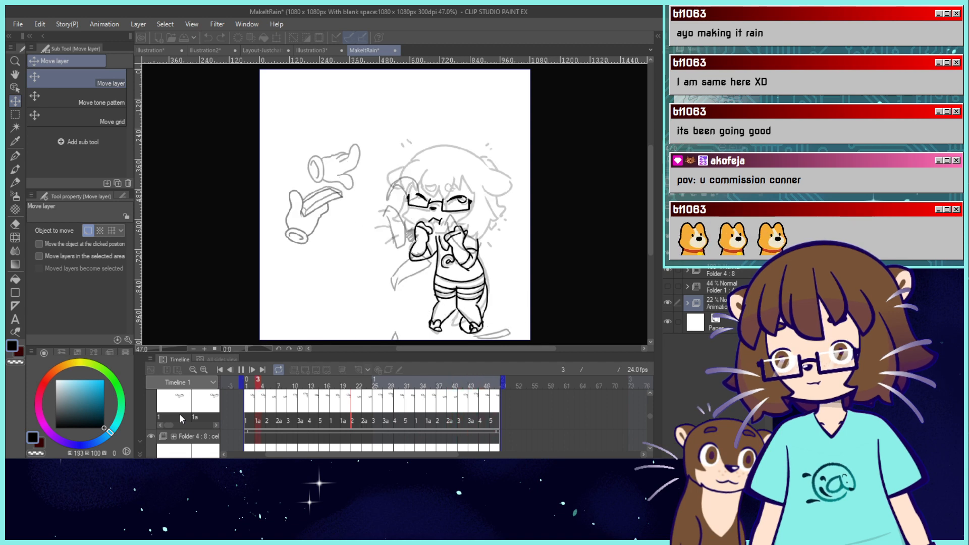
click(240, 370)
Shift face cel 2 at frame 6 slightly right and face cel 2a at frame 7 slightly left.
key(ctrl+plus)
key(ctrl+plus)
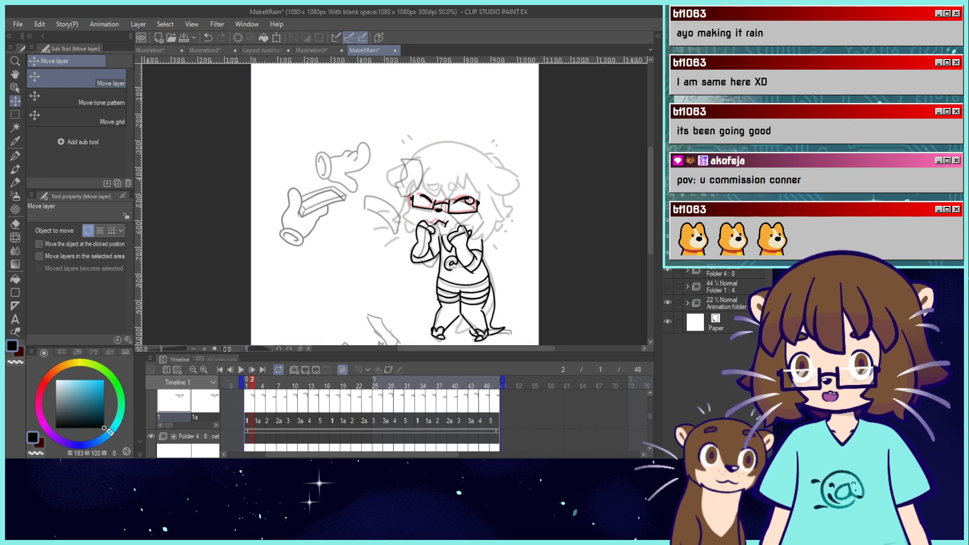
click(257, 411)
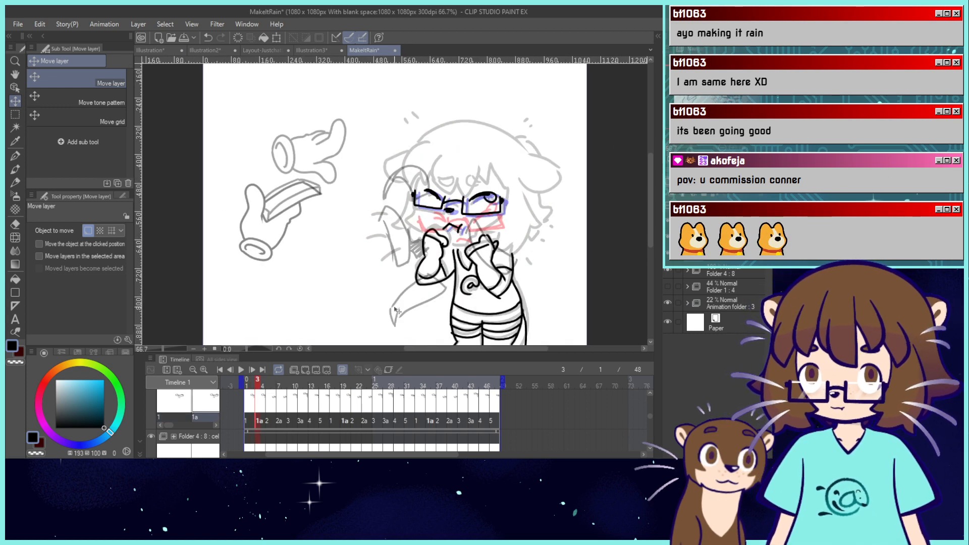
click(272, 412)
drag(489, 246, 498, 247)
click(279, 421)
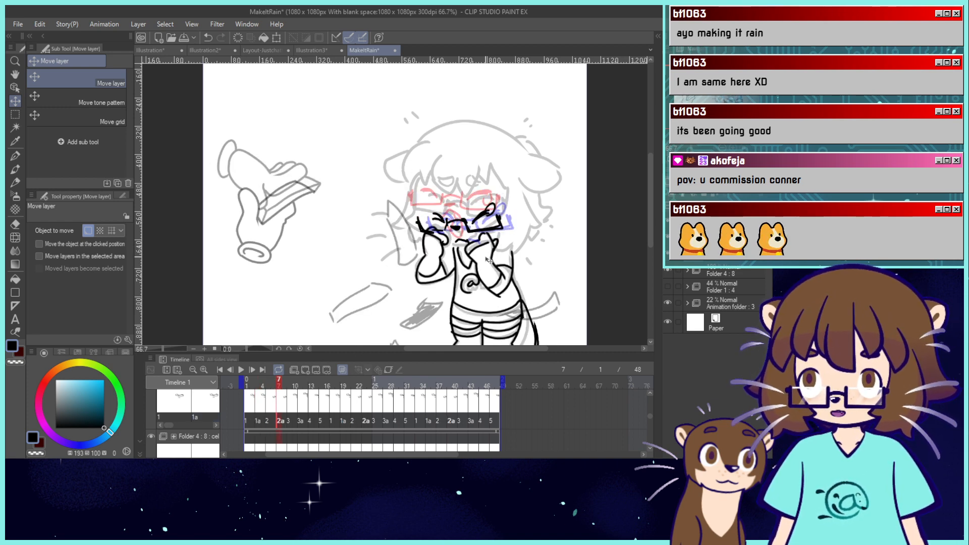
Check face cel 3 at frame 10 and rotate face cel 3a at frame 11 clockwise by about 7.5 degrees.
click(294, 414)
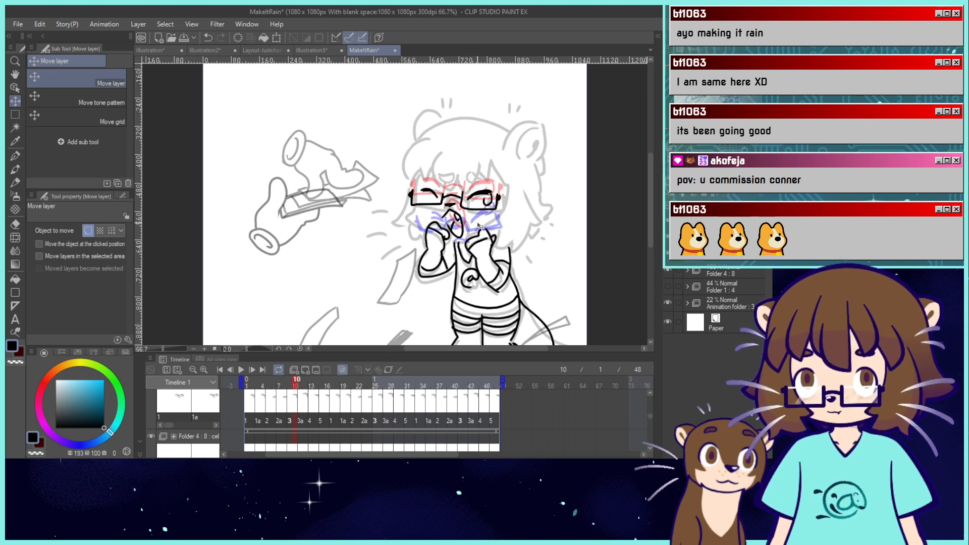
click(299, 416)
drag(470, 214, 472, 203)
key(ctrl+z)
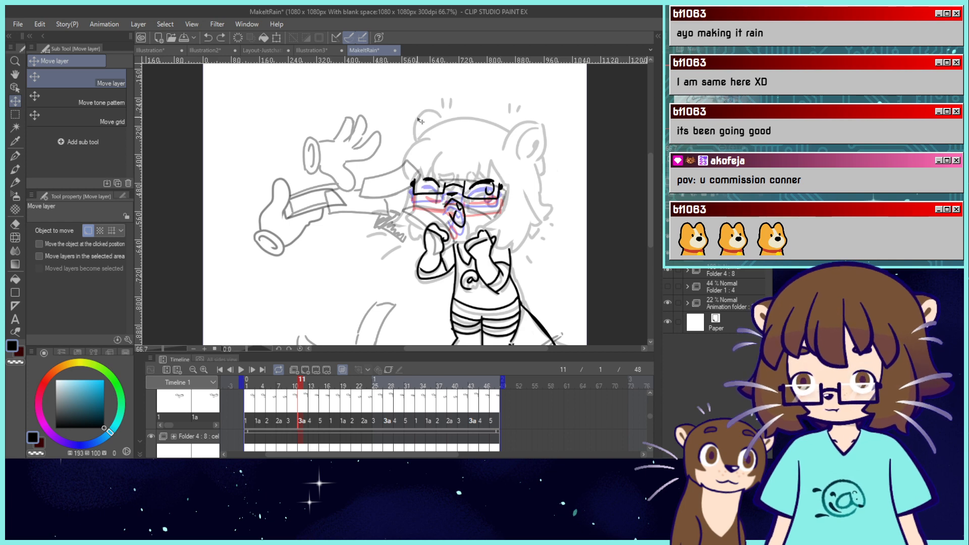
click(276, 38)
drag(514, 176, 482, 183)
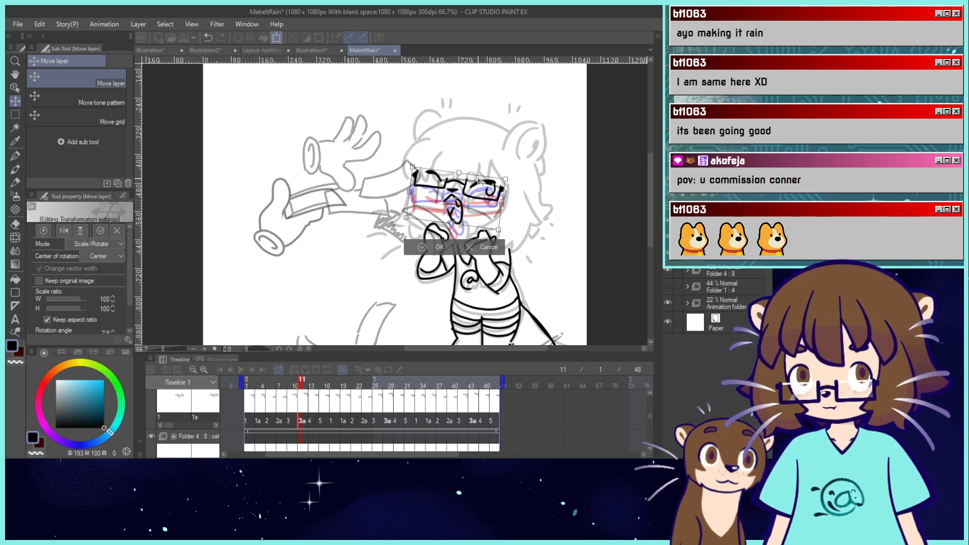
click(437, 248)
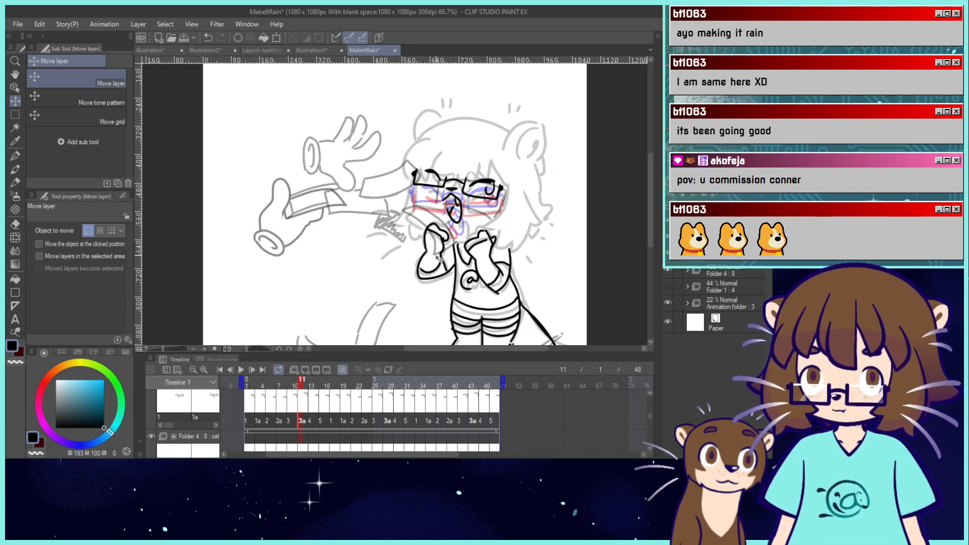
Nudge face cel 4 at frame 13 slightly right, shift face cel 5 at frame 15 left, and check the faces through frame 19.
click(312, 418)
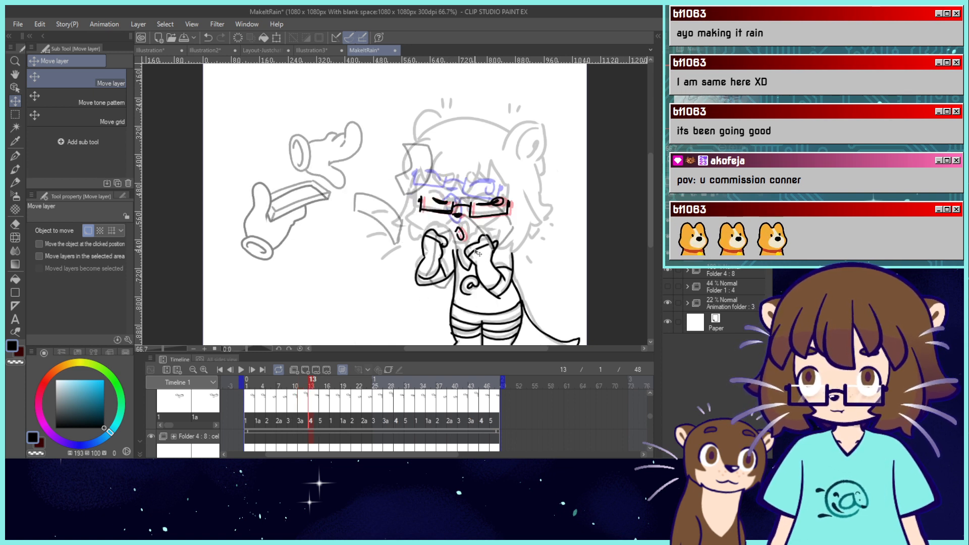
drag(467, 254, 477, 258)
click(322, 418)
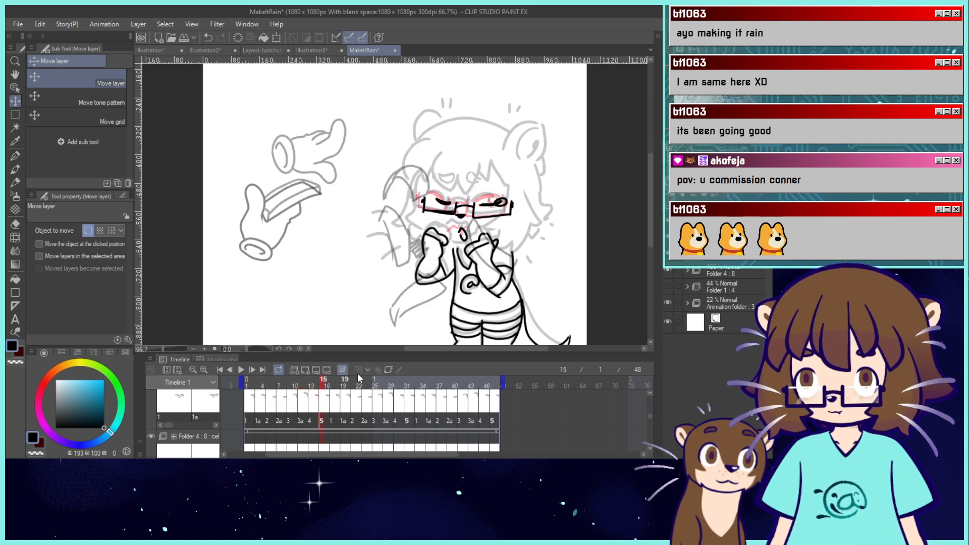
click(331, 417)
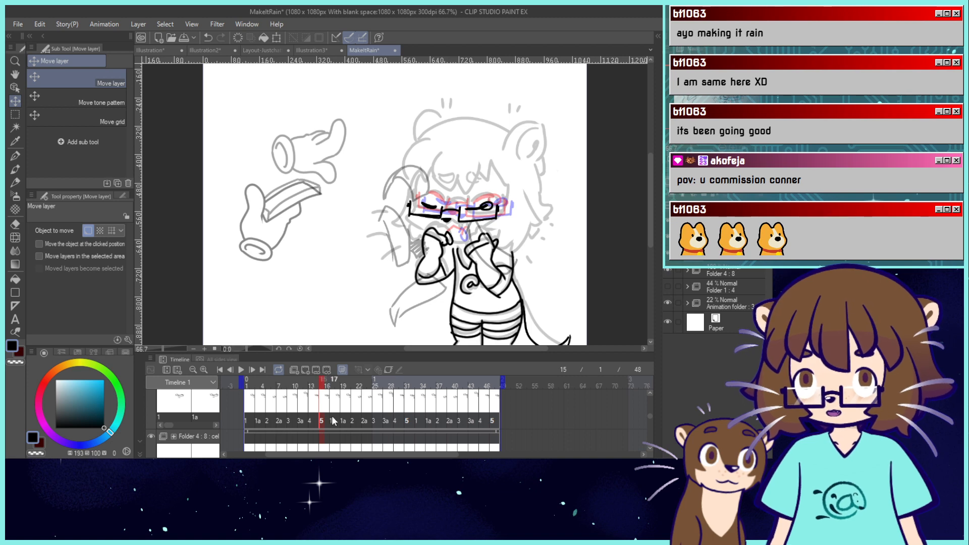
mouse_move(332, 384)
mouse_down()
mouse_move(296, 397)
mouse_move(343, 387)
mouse_up()
key(ctrl+0)
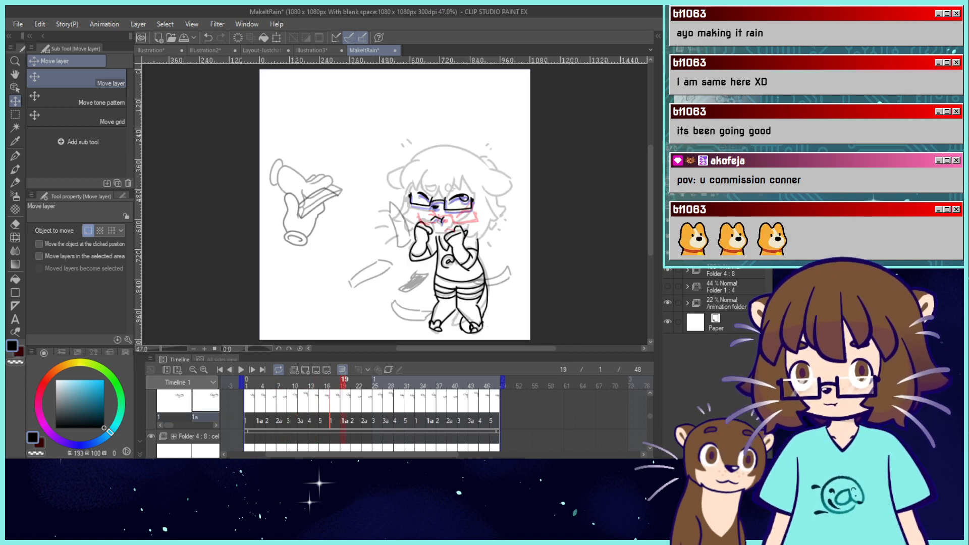
Play the loop once and erase the old mouth on face cel 1 at frame 2 with the Rough eraser.
click(241, 370)
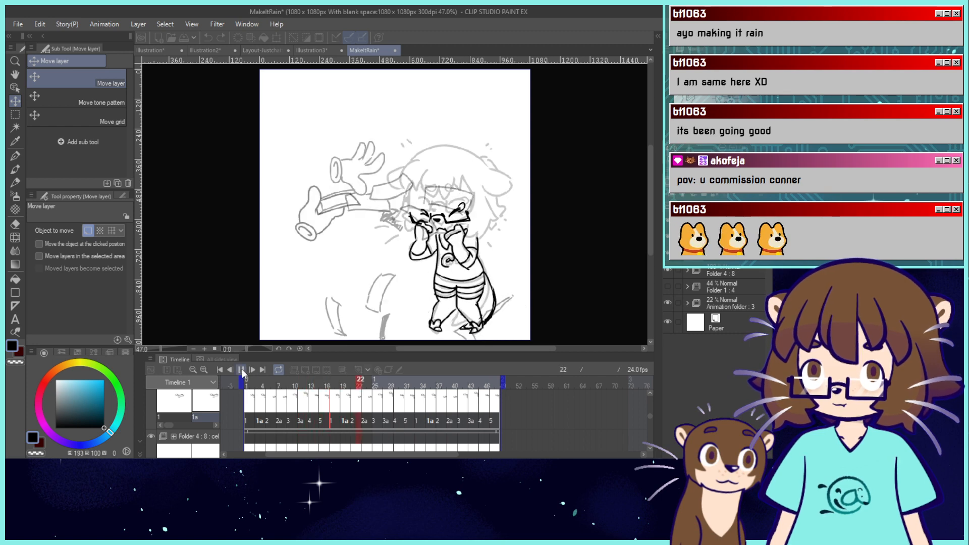
click(241, 370)
click(251, 382)
drag(395, 205, 375, 213)
key(ctrl+plus)
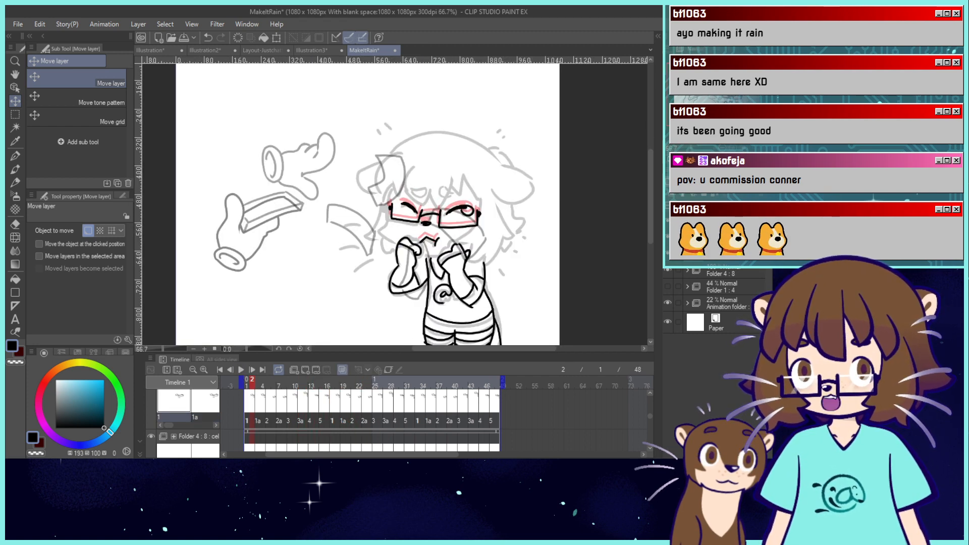
click(16, 224)
mouse_move(434, 243)
mouse_down()
mouse_move(411, 240)
mouse_move(444, 252)
mouse_up()
Erase the old mouths from the remaining face cels, 1a through 5, up to frame 15.
click(259, 400)
click(268, 404)
key(ctrl+z)
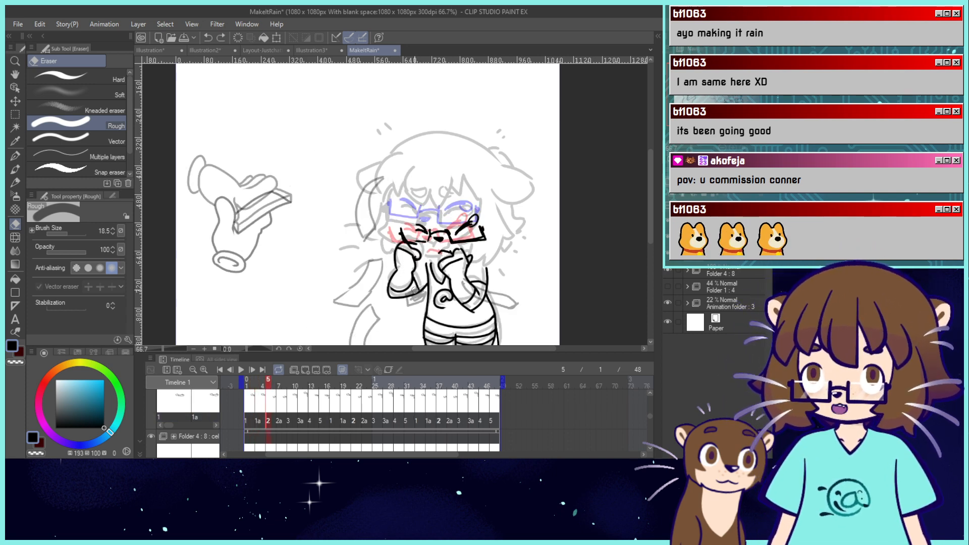
click(282, 419)
click(290, 416)
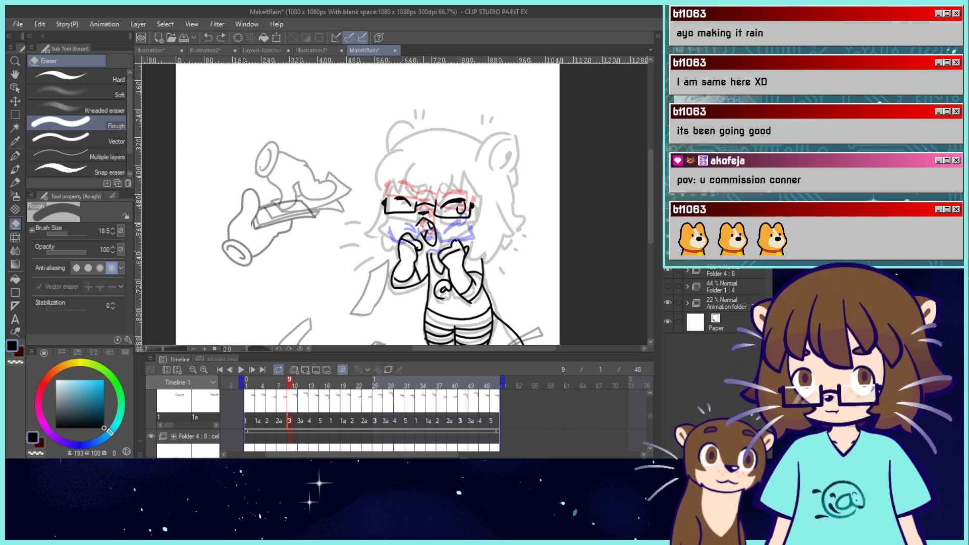
mouse_move(421, 221)
mouse_down()
mouse_move(441, 236)
mouse_move(421, 244)
mouse_move(424, 229)
mouse_move(432, 224)
mouse_move(425, 258)
mouse_up()
click(301, 381)
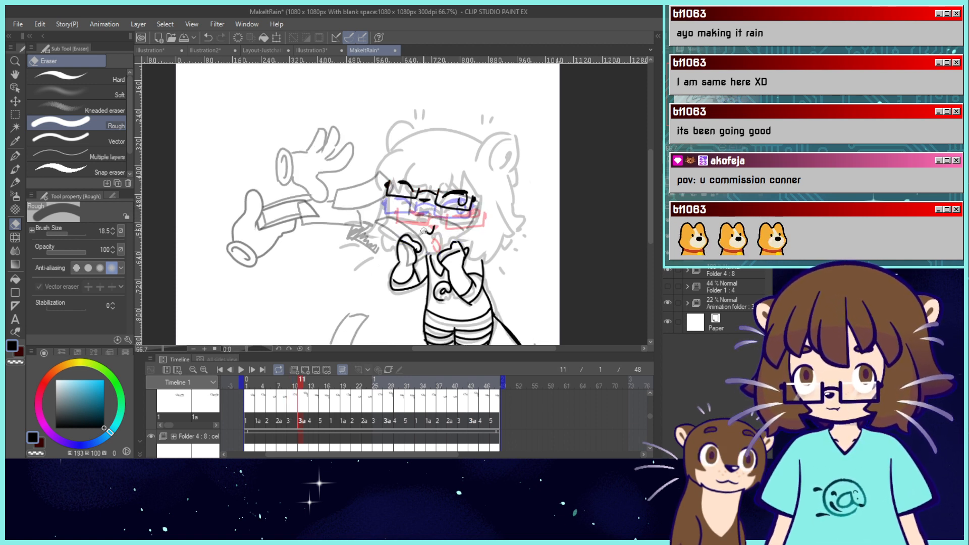
click(318, 414)
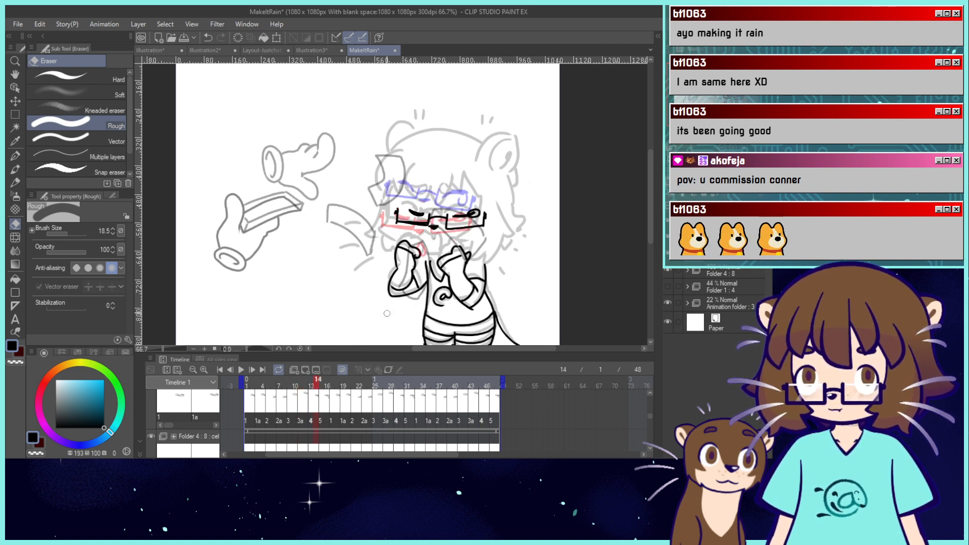
click(321, 397)
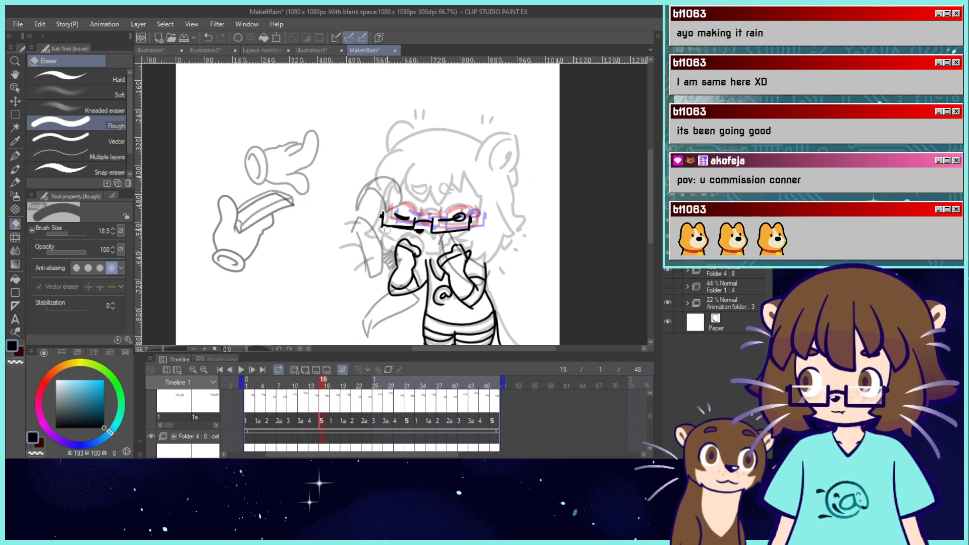
Draw new small mouths with the Turnip pen on face cels 5, 4, 1, 1a, 2 and 2a.
key(p)
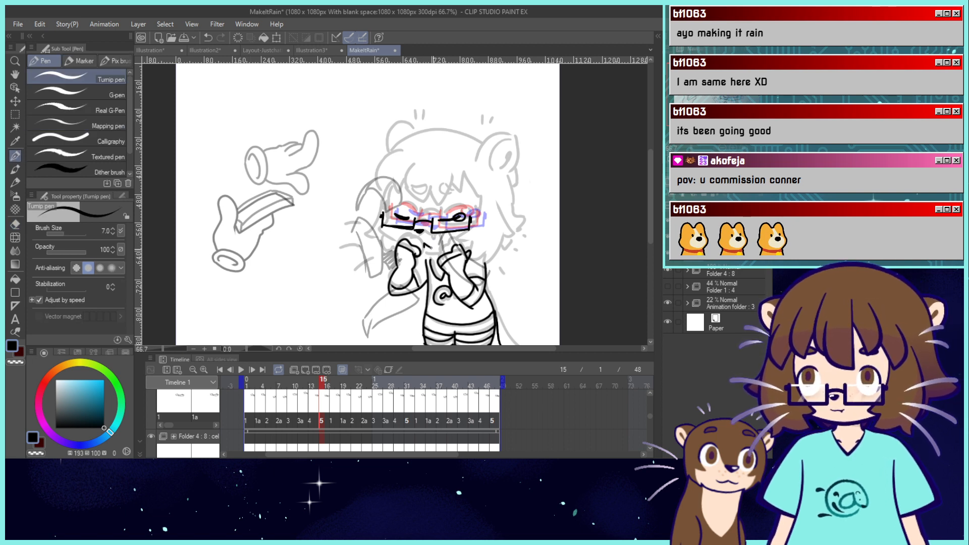
key(ctrl+Left)
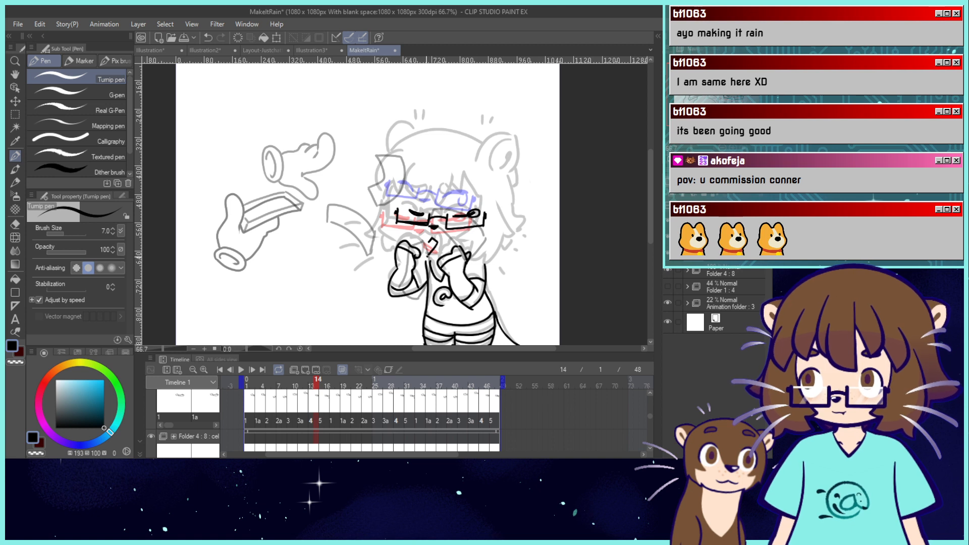
click(332, 415)
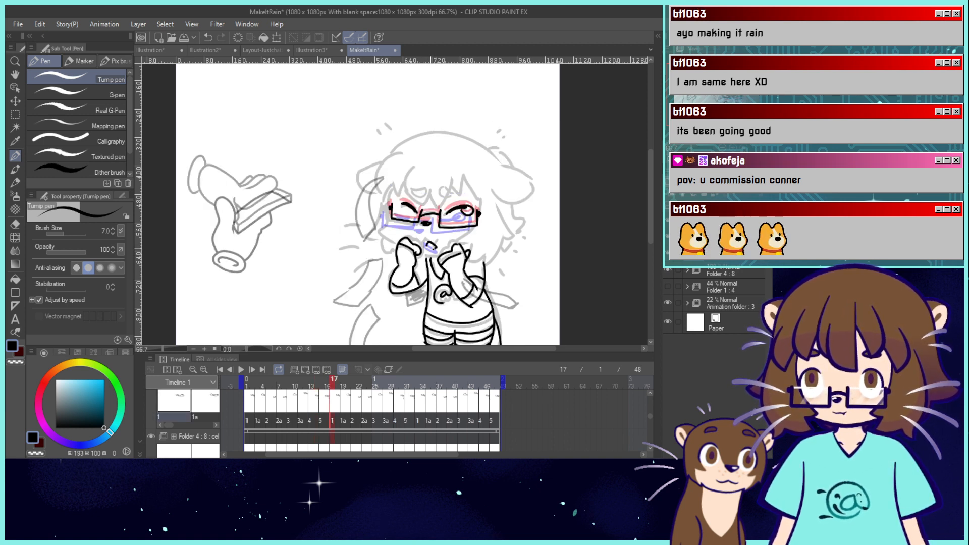
click(344, 416)
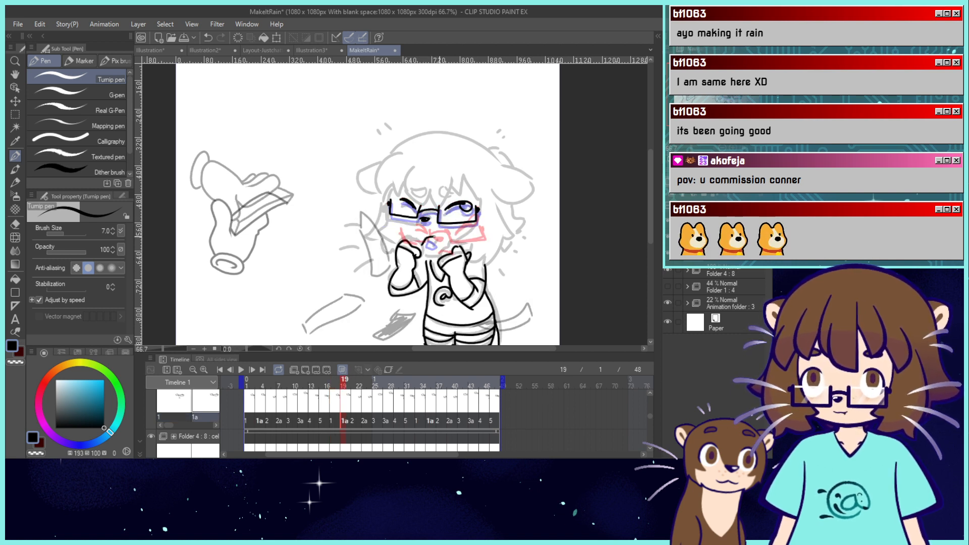
click(355, 417)
click(366, 414)
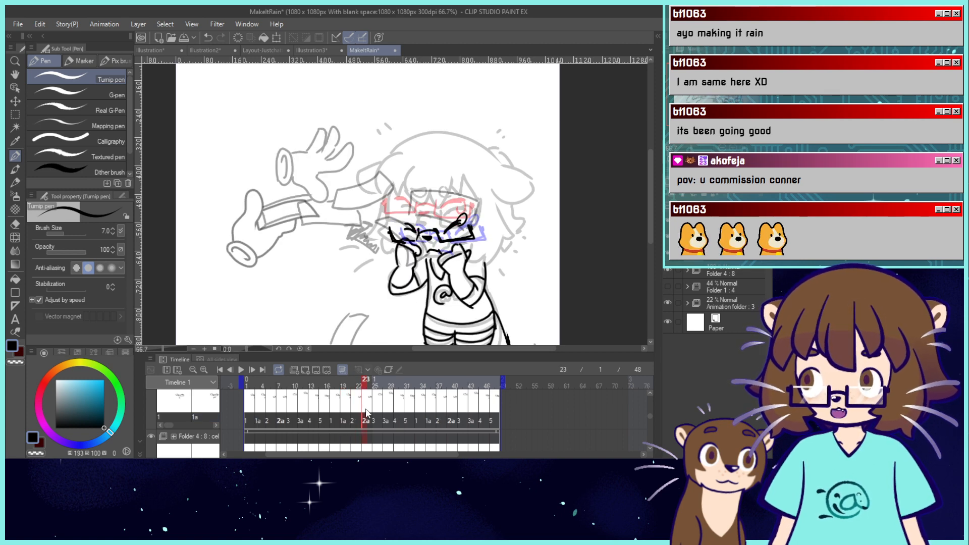
Draw a new mouth on face cel 3 at frame 26 and a wide triangular open mouth on cel 3a at frame 28.
click(380, 412)
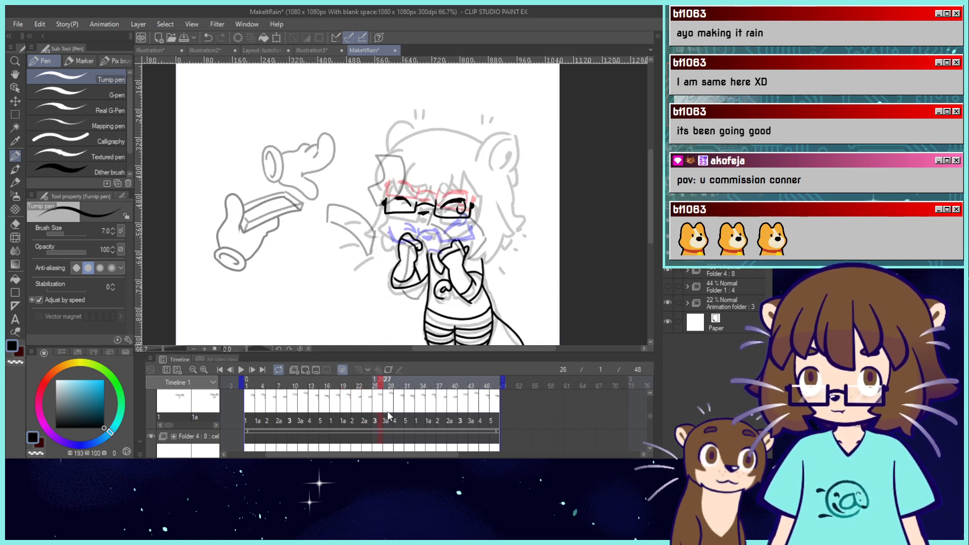
click(398, 437)
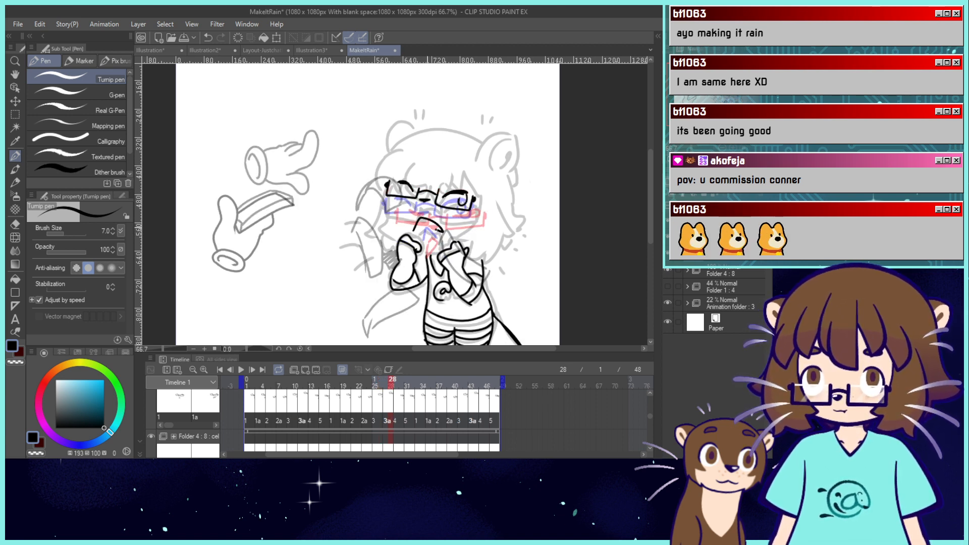
key(ctrl+z)
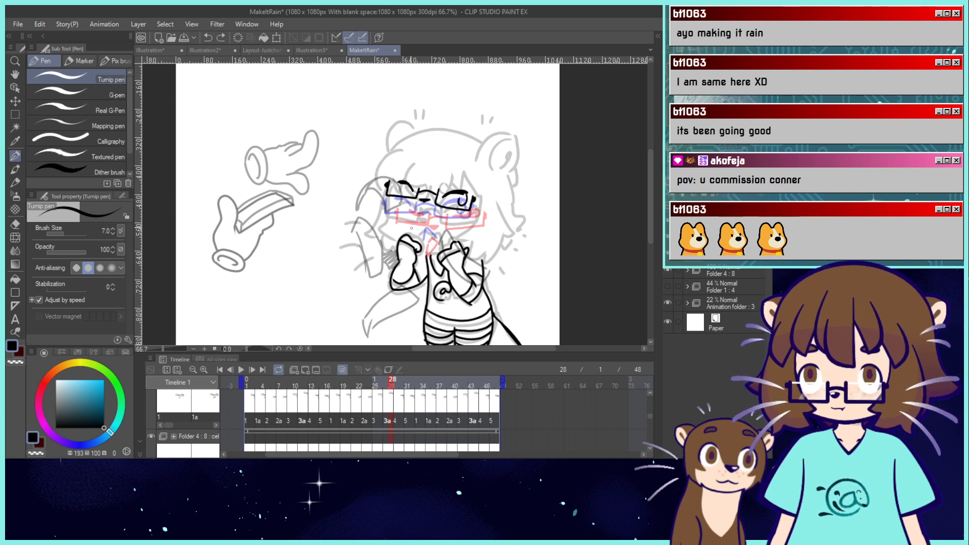
drag(414, 217, 443, 231)
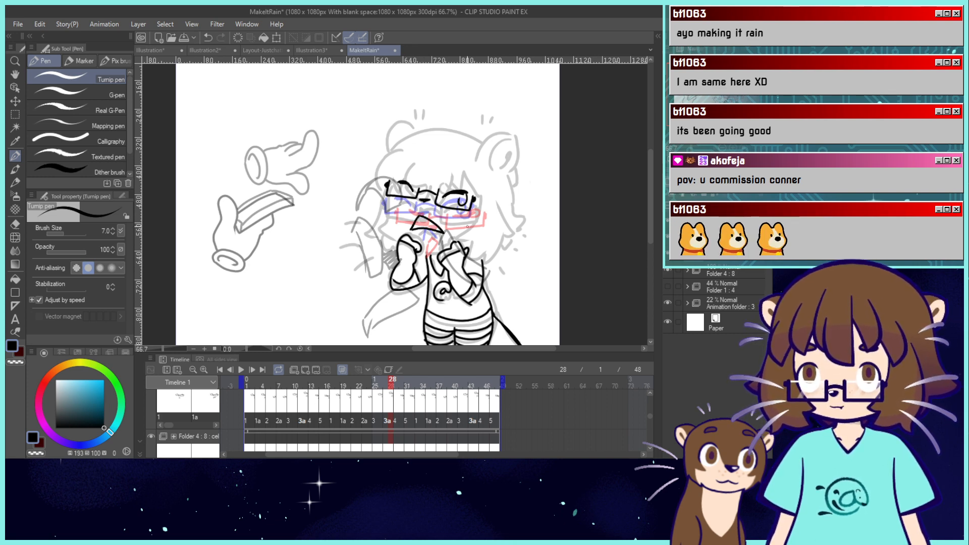
Play the loop from the start and redraw the mouth on face cel 1a at frame 4 as a flatter shape.
click(219, 370)
click(241, 371)
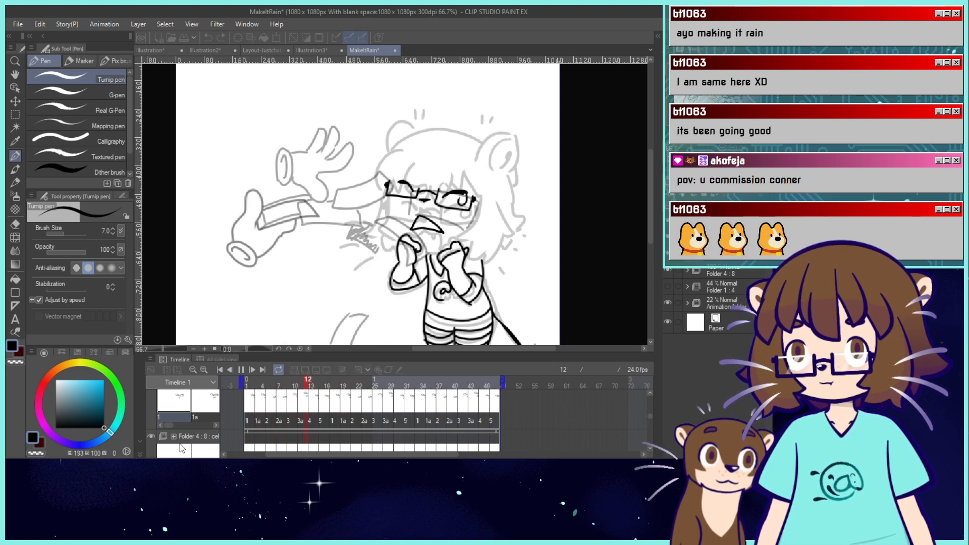
click(241, 370)
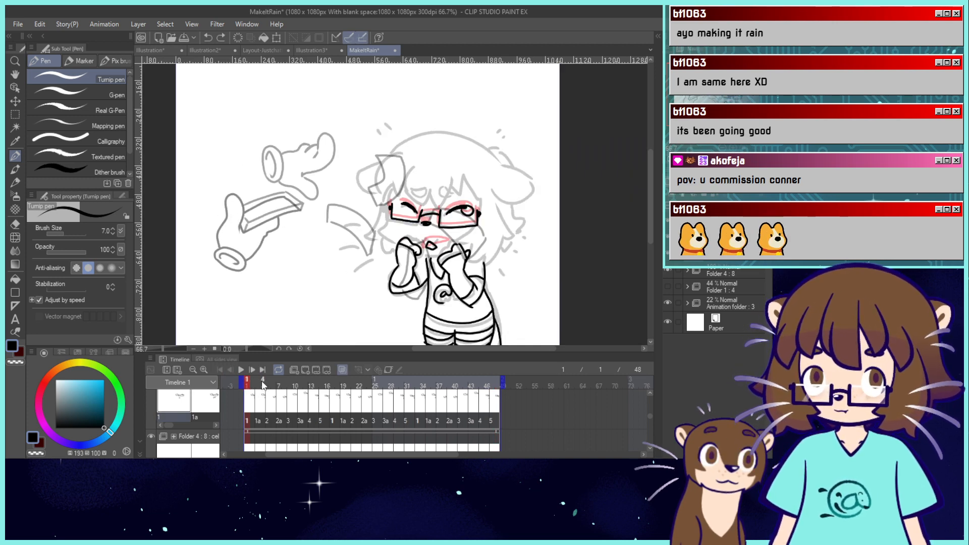
click(263, 383)
mouse_move(265, 385)
mouse_down()
mouse_move(346, 390)
mouse_move(247, 418)
mouse_move(262, 419)
mouse_up()
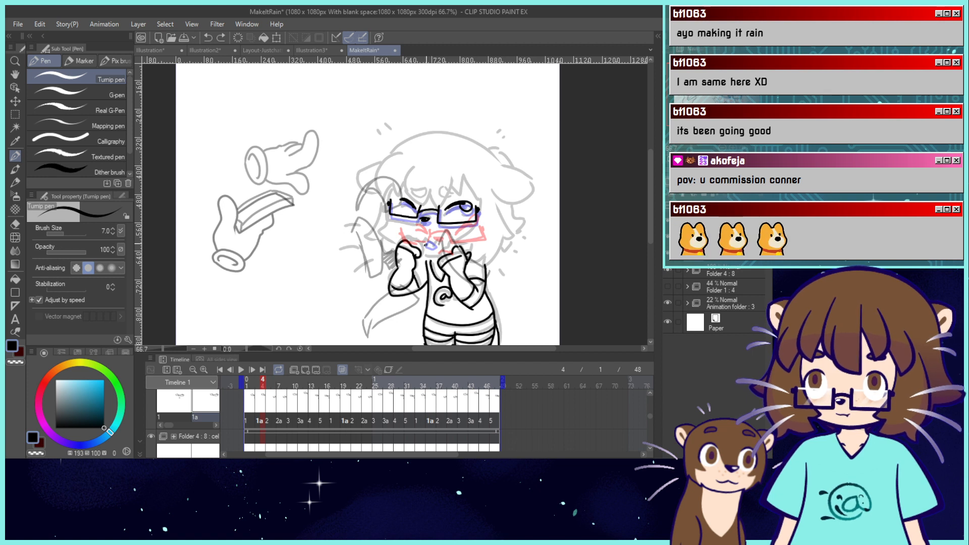
drag(432, 246, 428, 245)
key(ctrl+z)
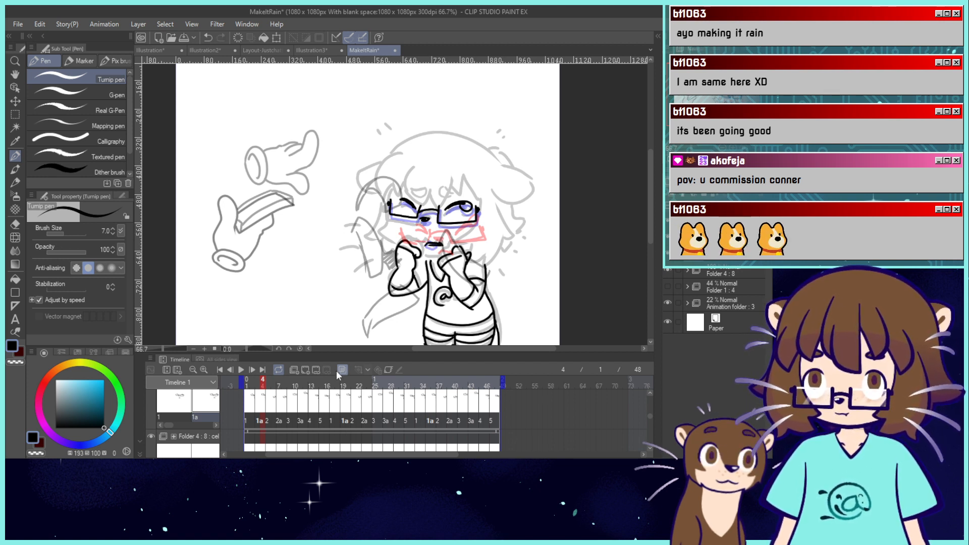
Redraw the mouth on face cel 3a at frame 11 as a narrow, tall open mouth and compare it with cel 3.
click(270, 413)
drag(272, 417, 298, 391)
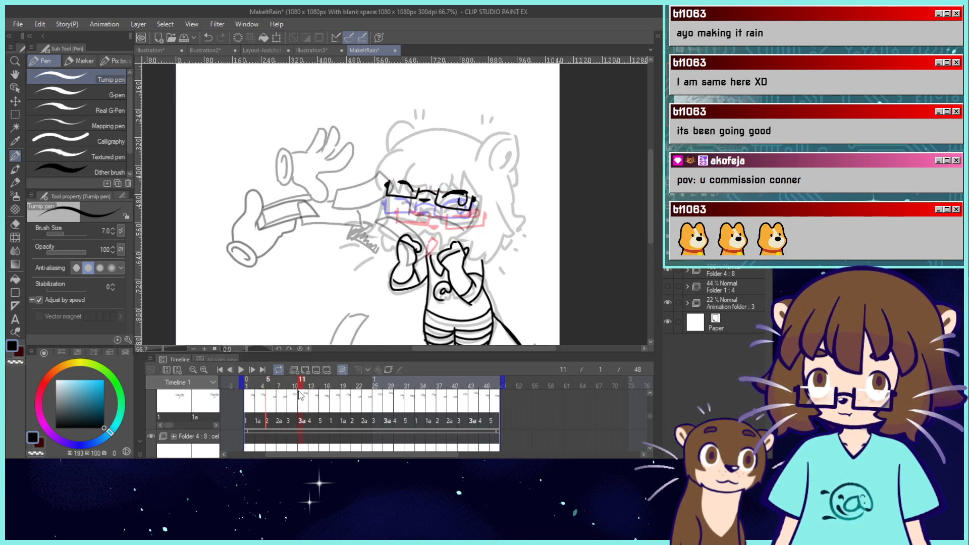
drag(428, 219, 431, 234)
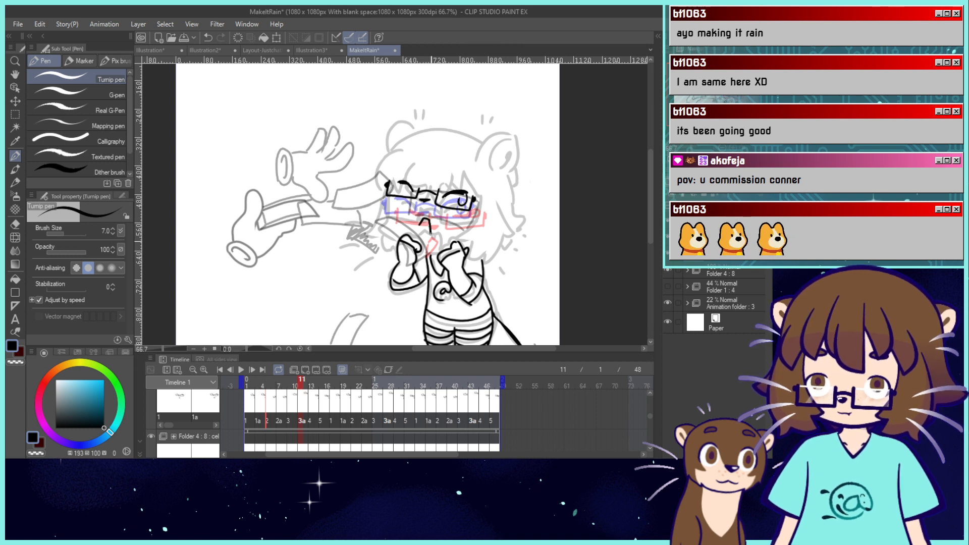
click(291, 416)
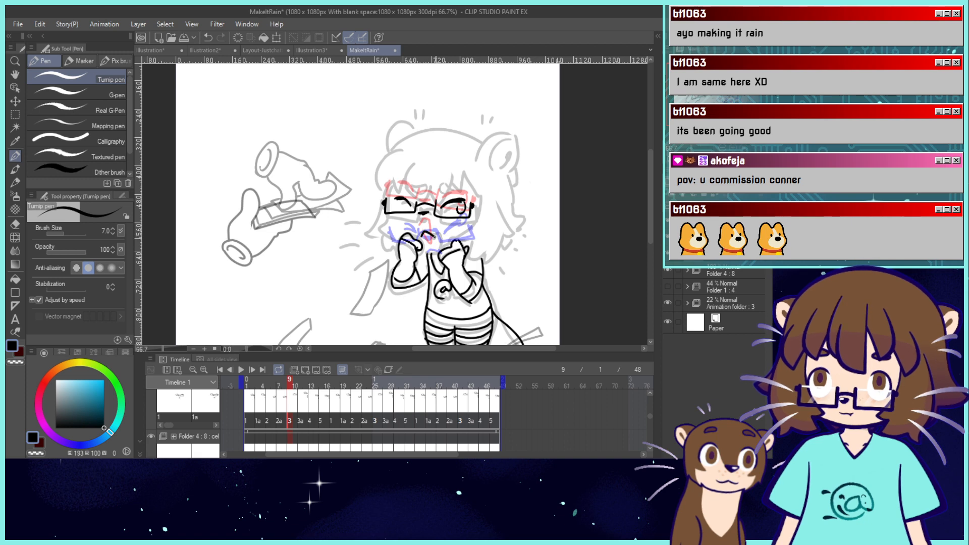
Scrub from frame 12 to 26 and play the loop from the start to check the new mouths.
click(307, 386)
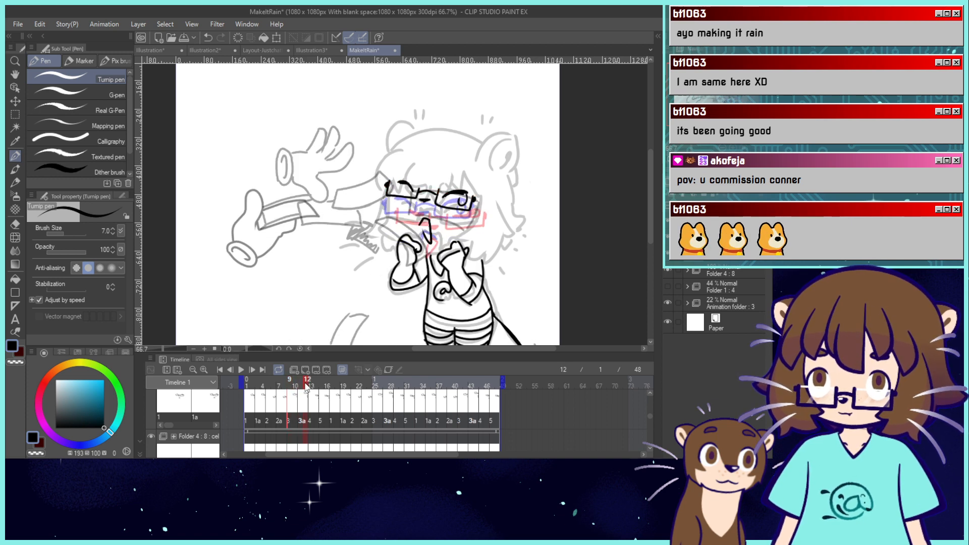
drag(306, 388, 380, 390)
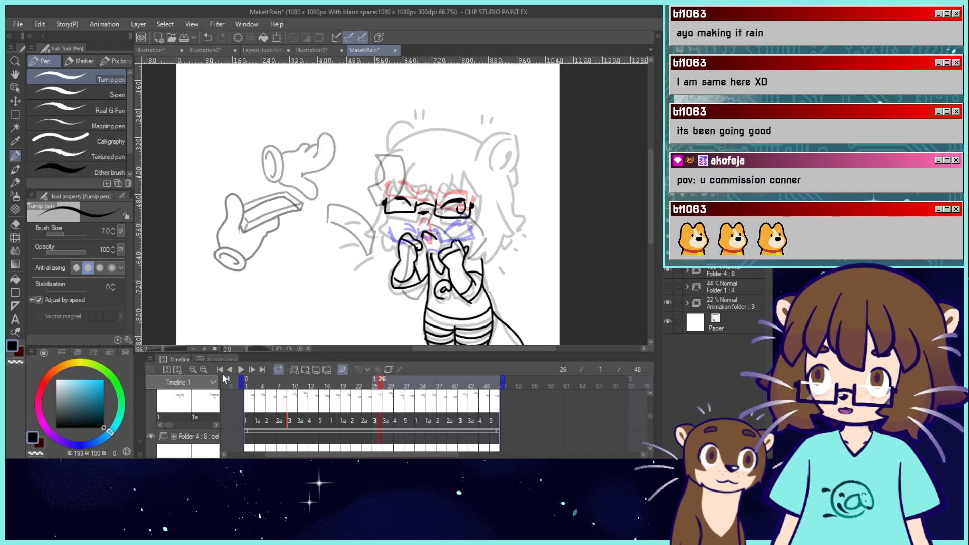
click(220, 370)
click(241, 370)
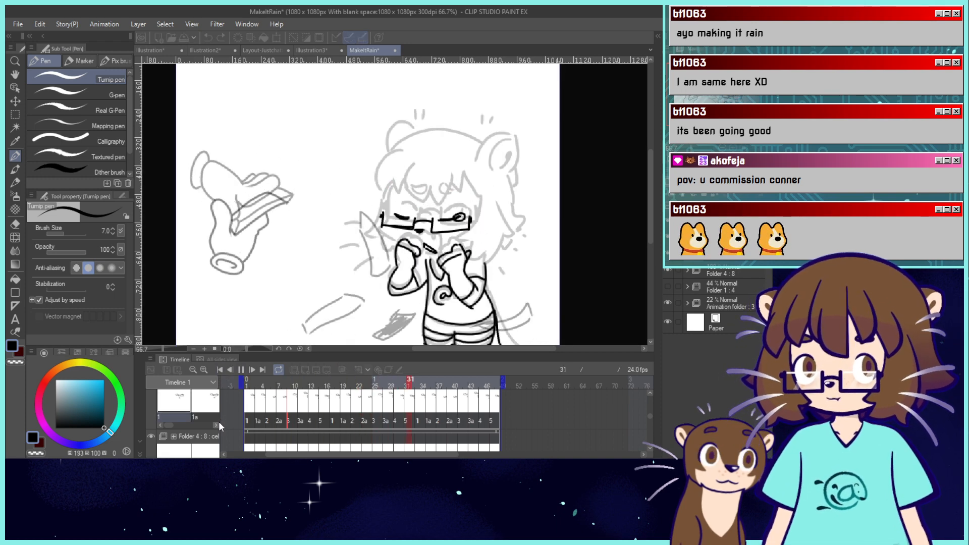
click(241, 370)
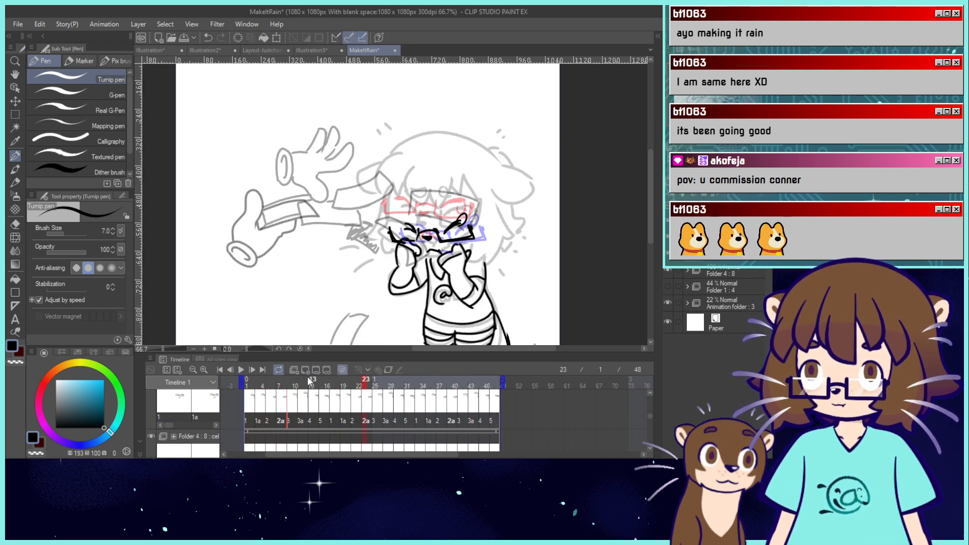
Erase the new mouths on face cel 5 at frame 15 and face cel 4 at frame 14.
drag(303, 382, 322, 384)
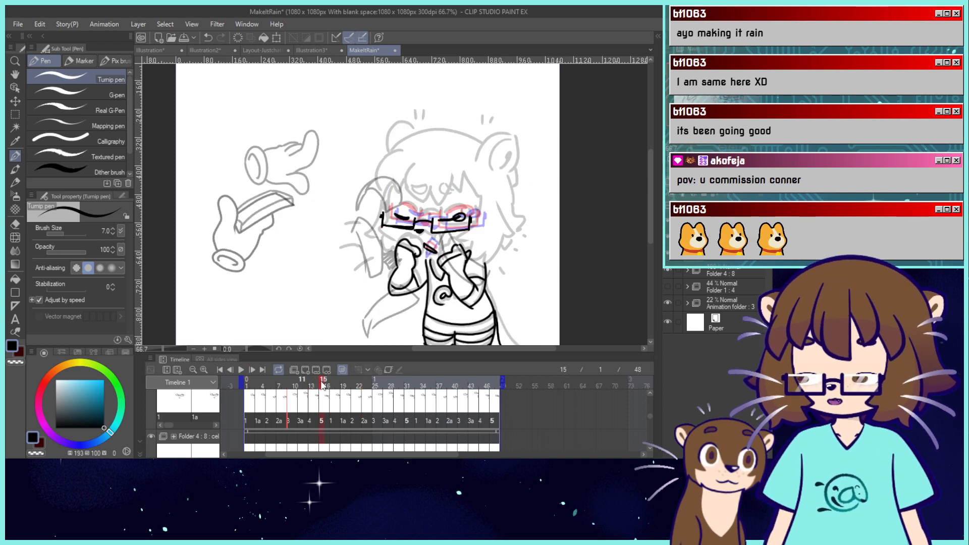
key(e)
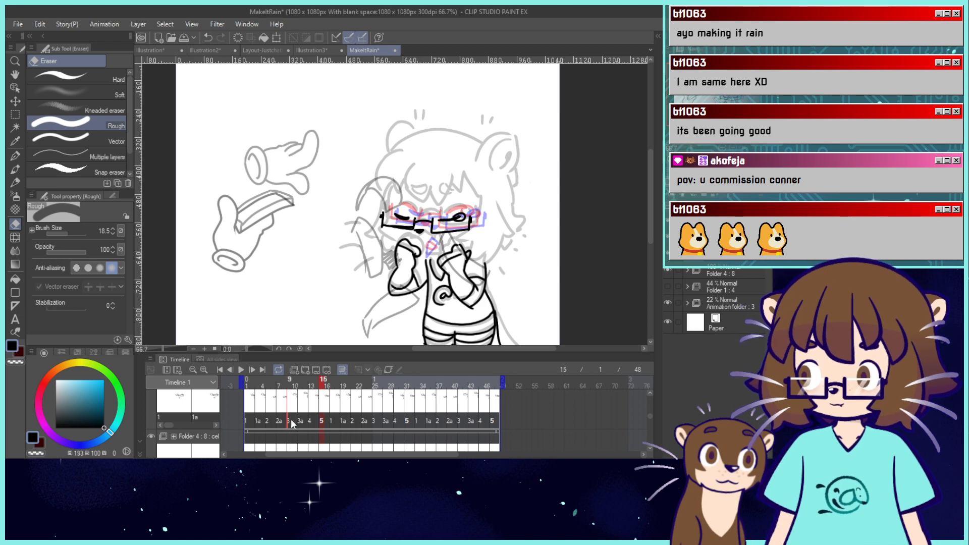
click(317, 418)
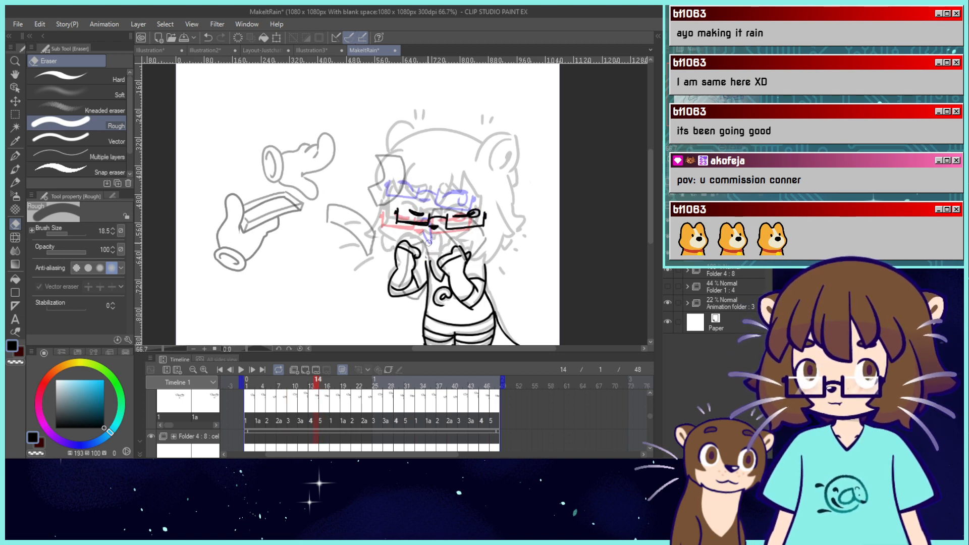
Draw a small triangular open mouth on face cel 4 at frame 13 and a matching mouth on face cel 5 at frame 15.
key(p)
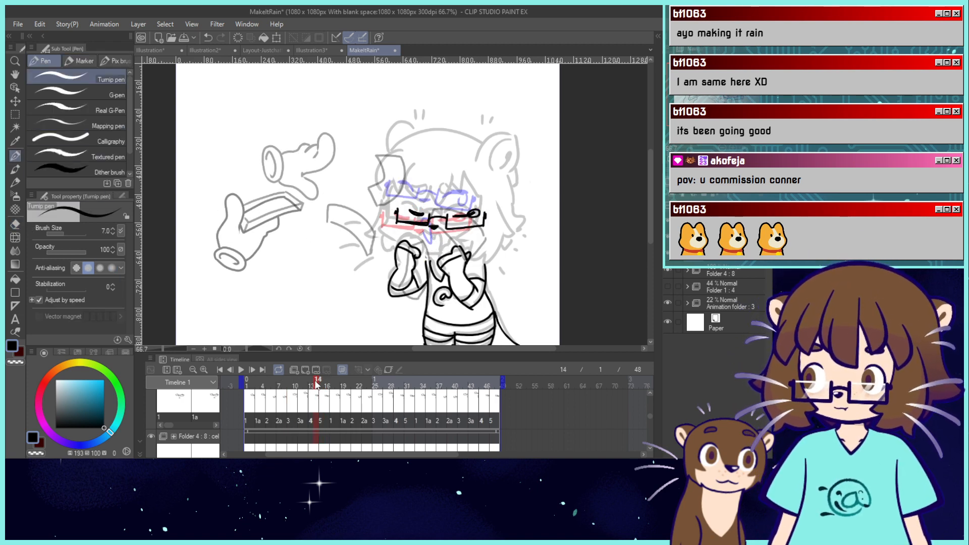
click(307, 384)
mouse_move(305, 382)
mouse_down()
mouse_move(295, 383)
mouse_move(311, 384)
mouse_up()
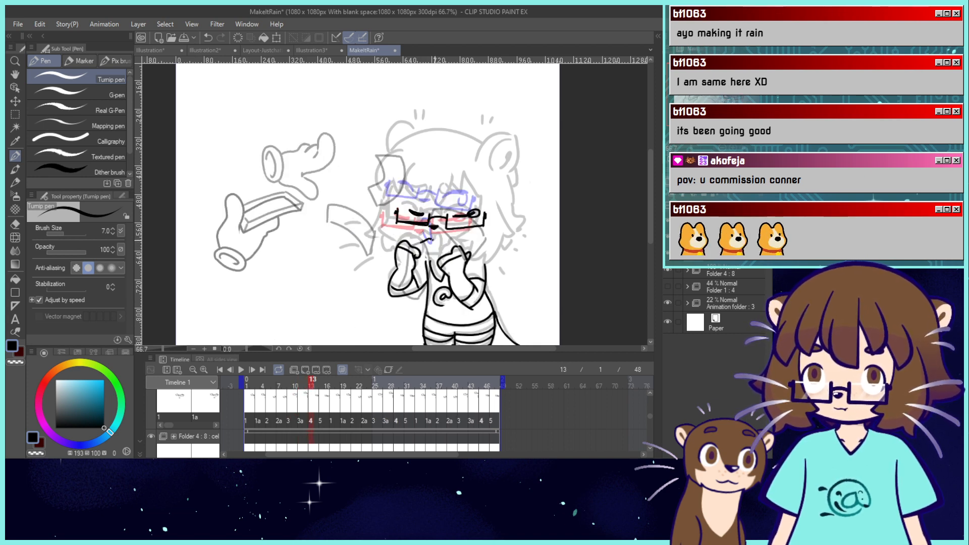
key(ctrl+z)
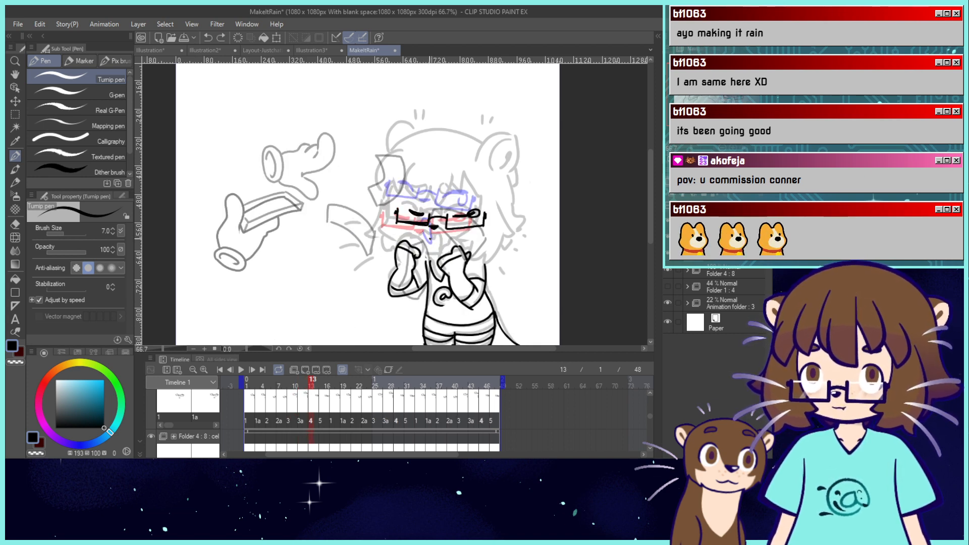
key(ctrl+y)
key(ctrl+y)
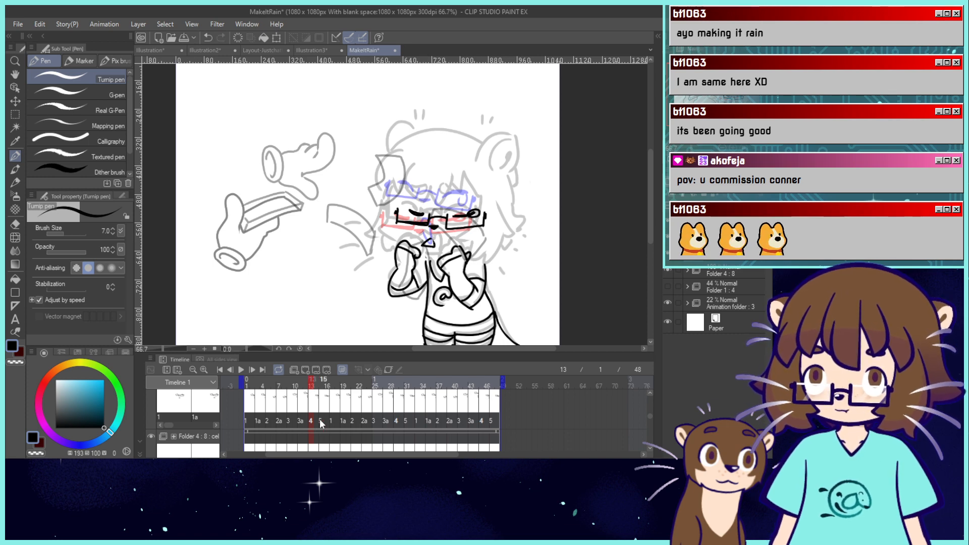
click(320, 419)
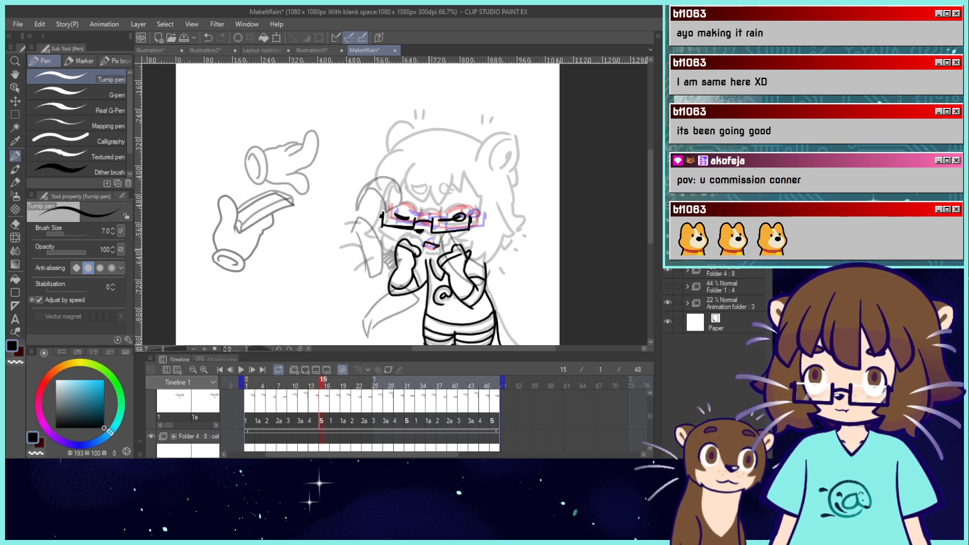
Play the loop from the start and compare the new mouths on face cels 4 and 5 around frames 13 to 15.
click(241, 370)
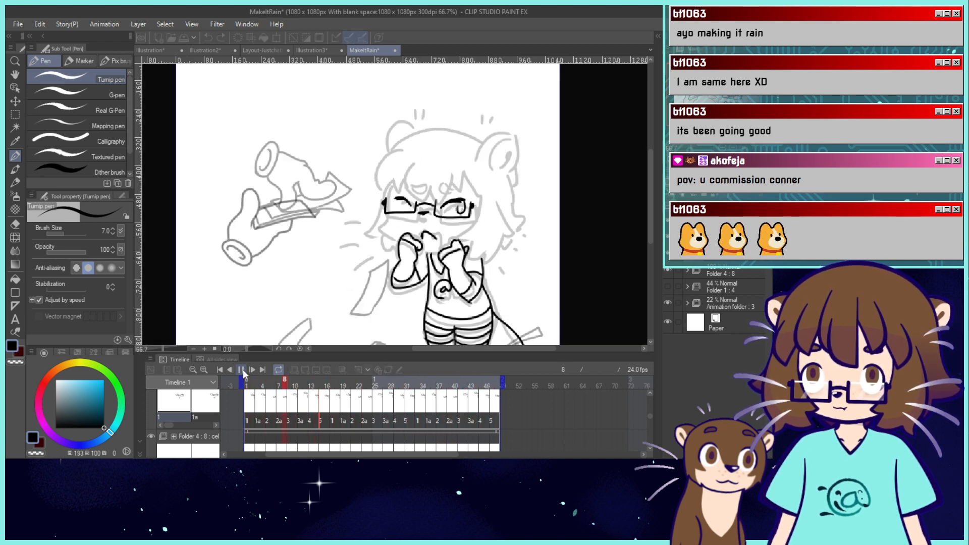
click(243, 369)
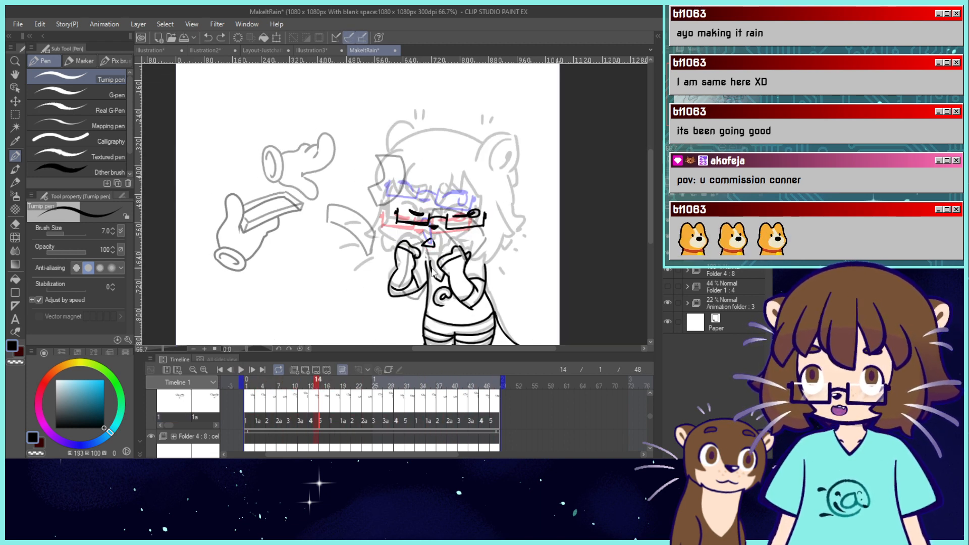
drag(311, 387, 322, 417)
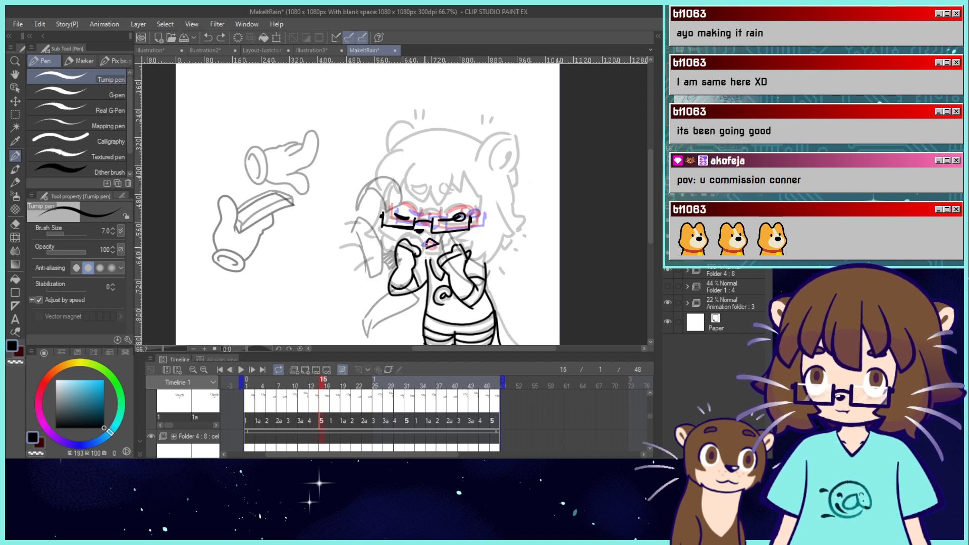
Erase the mouth on face cel 1 at frame 17 and redraw it as a small domed open mouth.
click(332, 387)
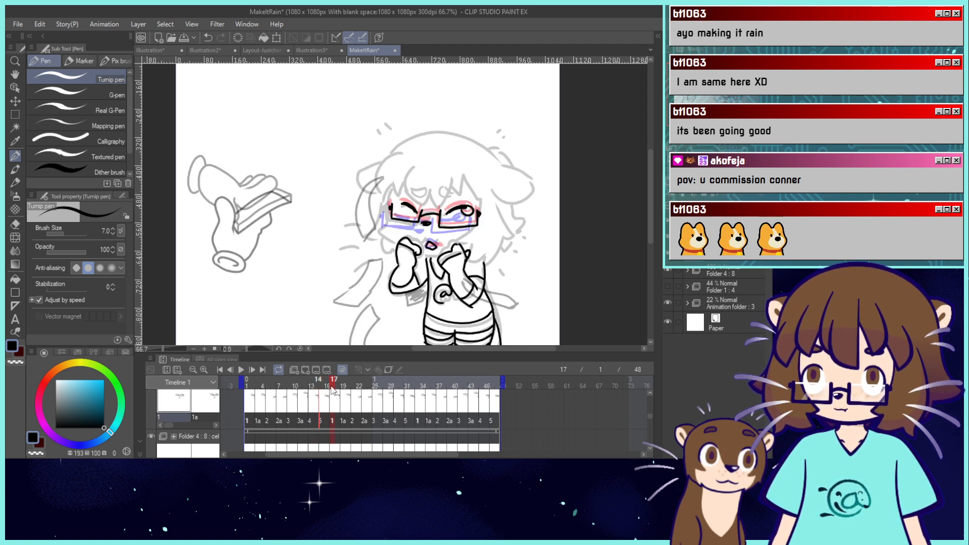
key(e)
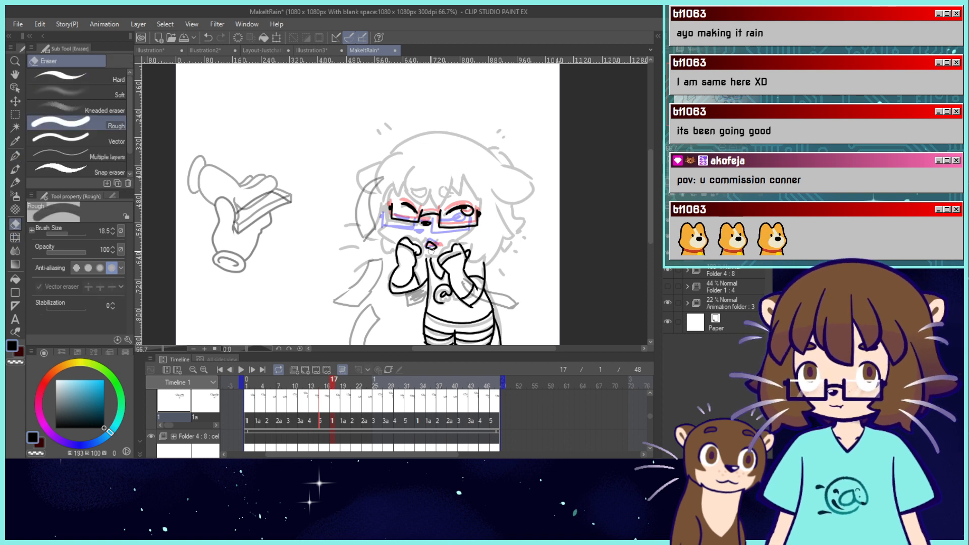
key(p)
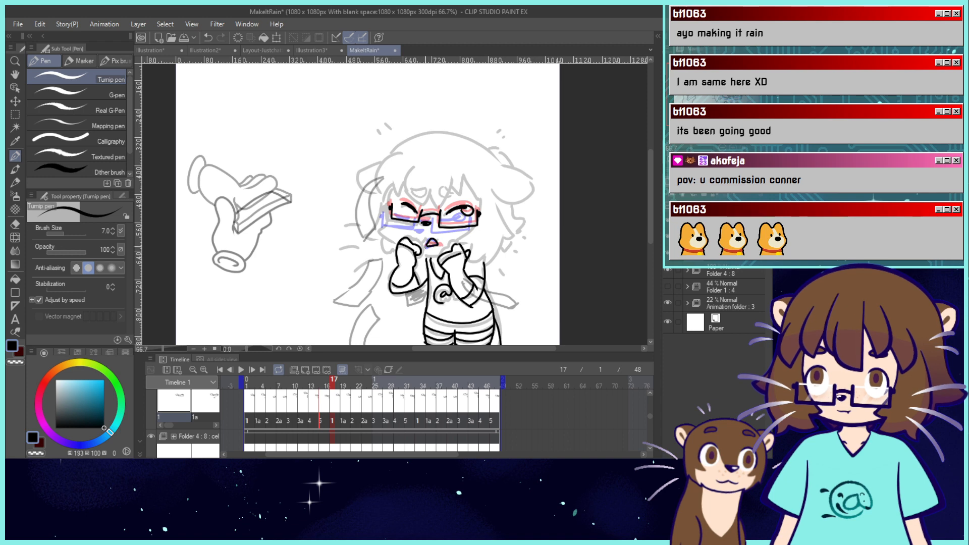
Compare the mouth with face cel 1a at frame 19 and play the loop from the start.
click(342, 387)
mouse_move(340, 383)
mouse_down()
mouse_move(354, 386)
mouse_move(343, 383)
mouse_up()
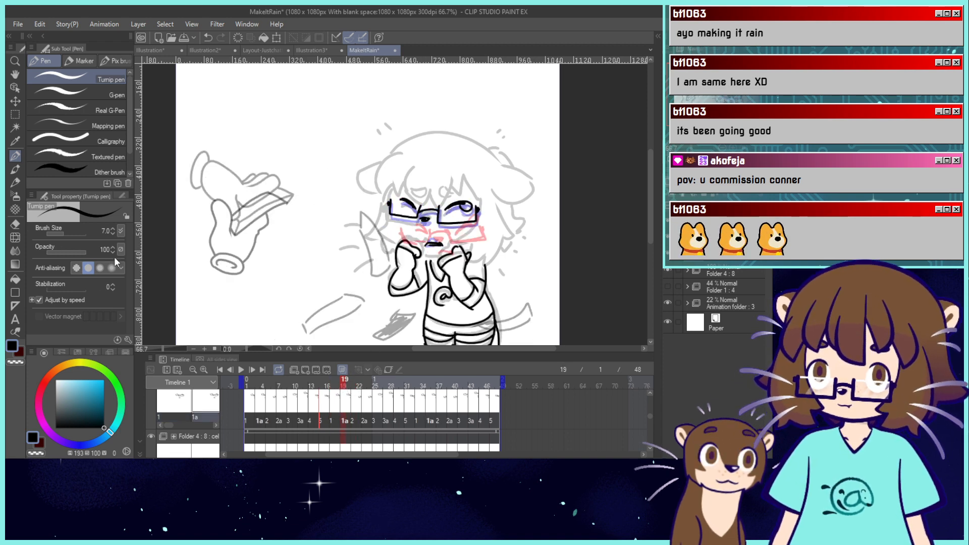
click(241, 369)
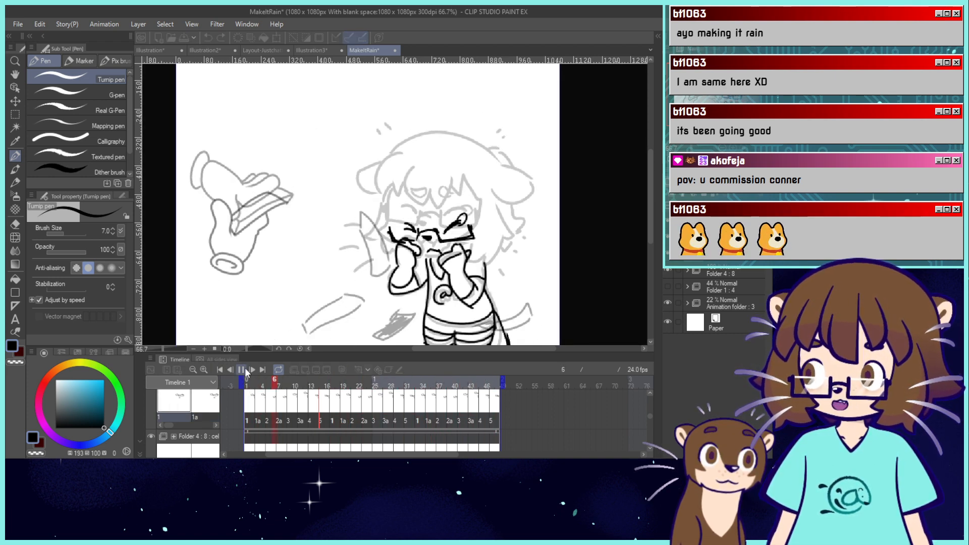
click(241, 370)
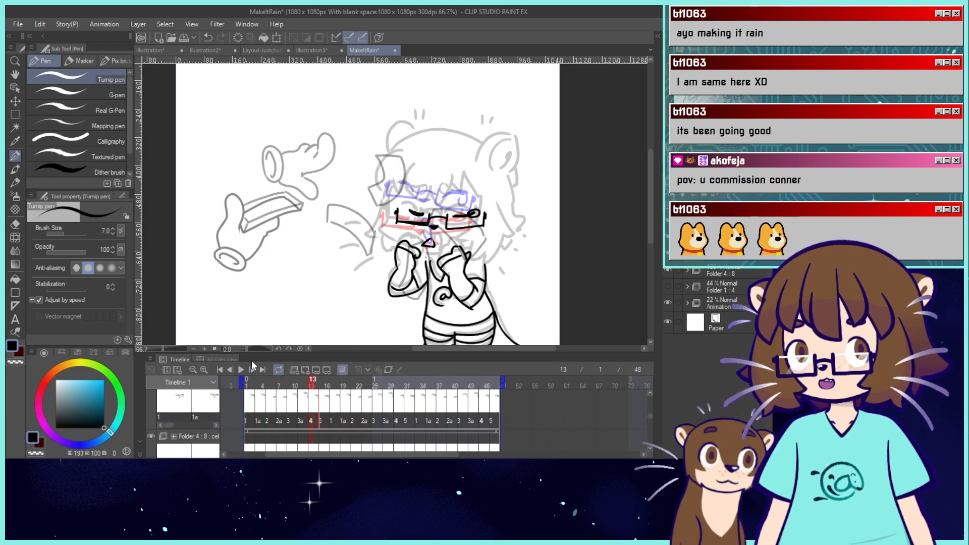
Erase the mouths on face cel 4 at frame 13, face cel 5 at frame 15 and face cel 3a at frame 11.
click(16, 223)
mouse_move(433, 243)
mouse_down()
mouse_move(415, 246)
mouse_move(424, 243)
mouse_up()
click(326, 412)
click(311, 413)
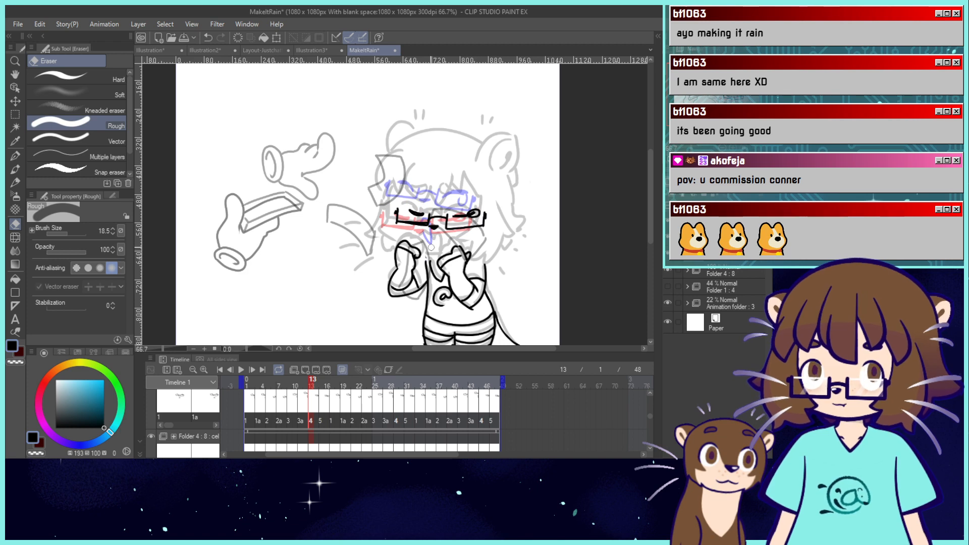
click(302, 417)
drag(431, 242, 425, 231)
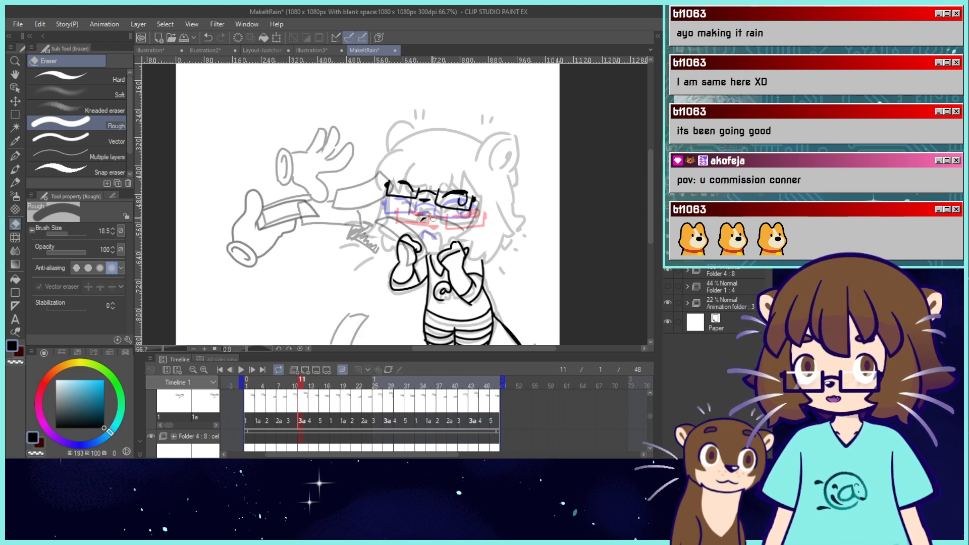
Erase the mouths on the remaining face cels 3, 2a, 2, 1a and 1, working backward from frame 9 to frame 1.
click(289, 416)
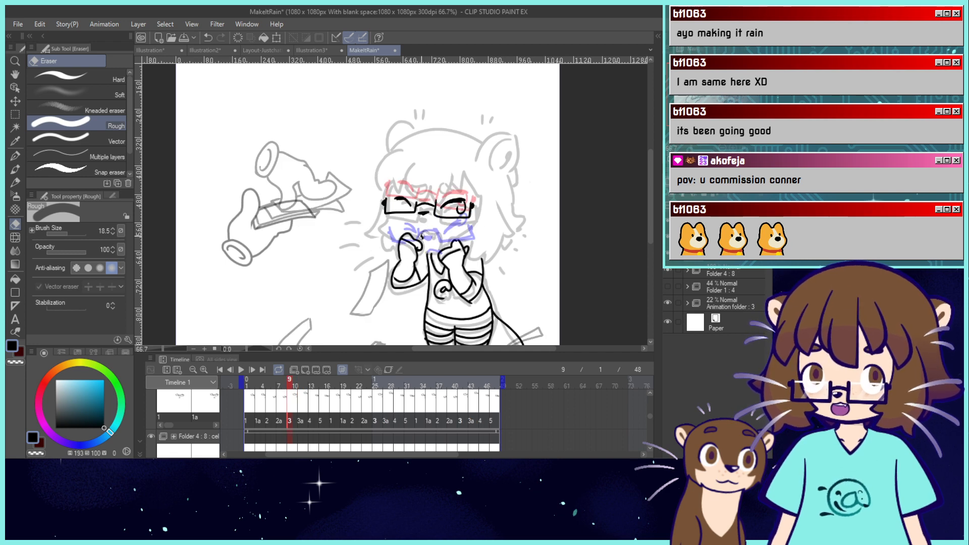
click(278, 416)
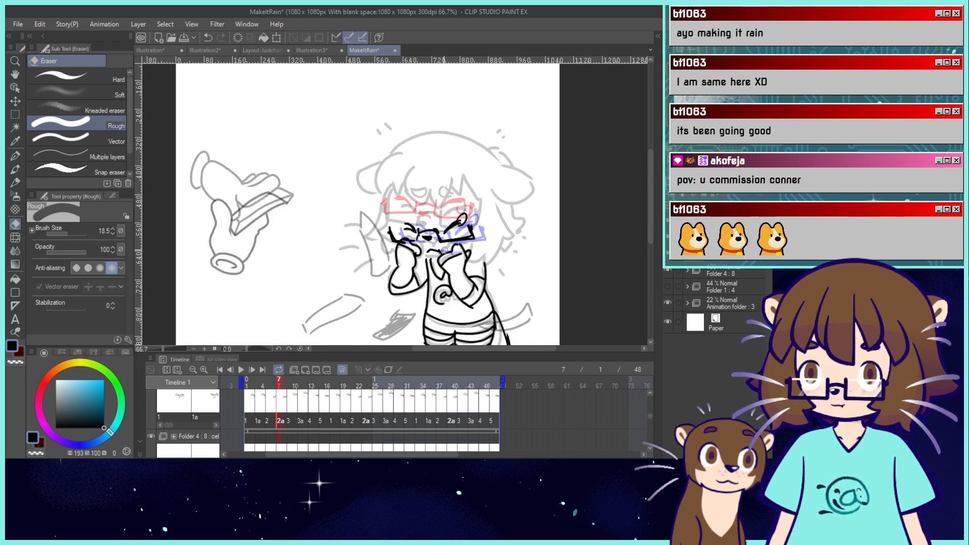
click(268, 417)
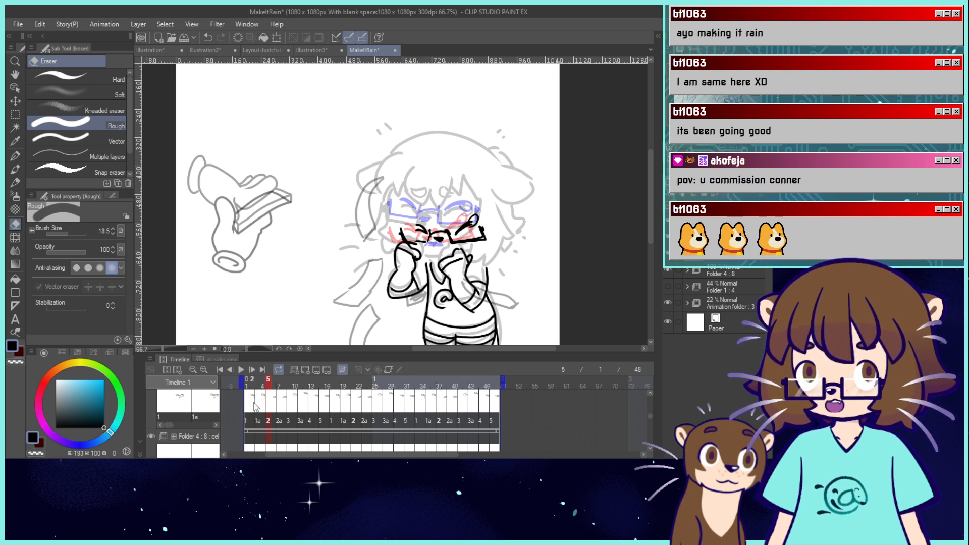
click(258, 406)
click(251, 398)
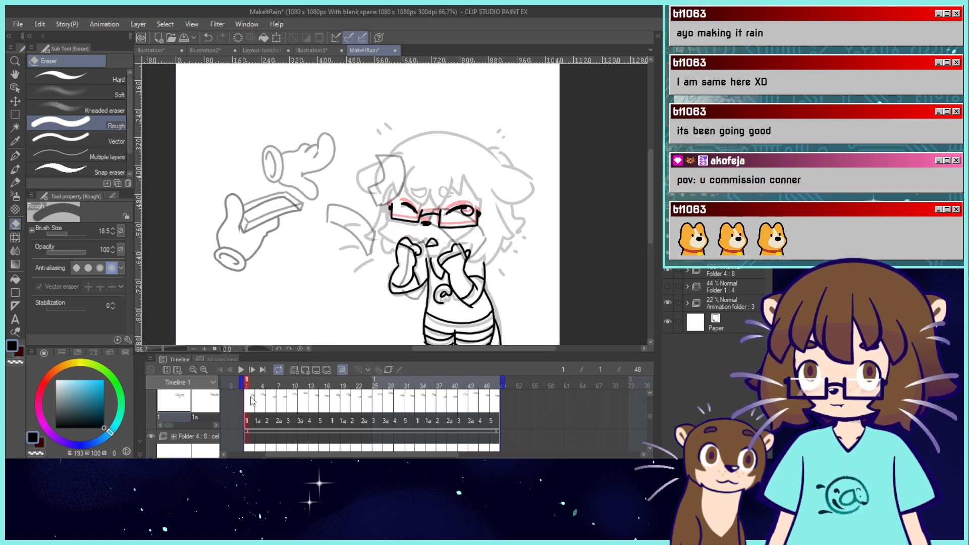
Scrub from frame 15 to 32 and check frames 1 and 3 for leftover mouths on the face cels.
click(328, 384)
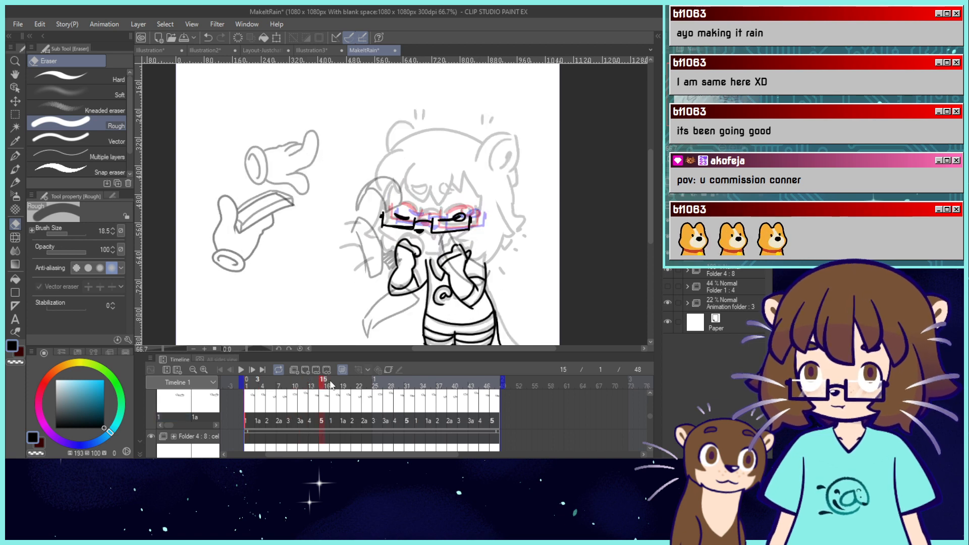
drag(330, 385, 413, 384)
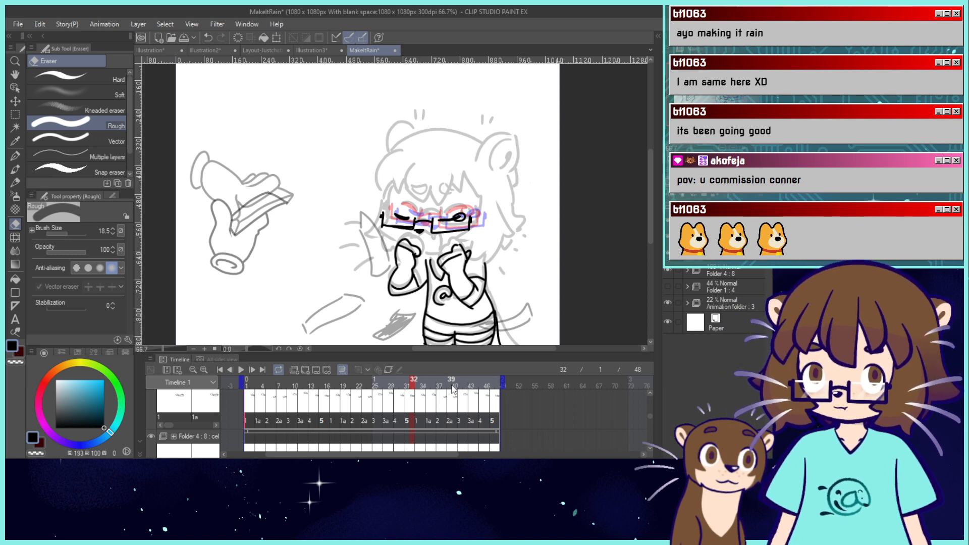
click(247, 386)
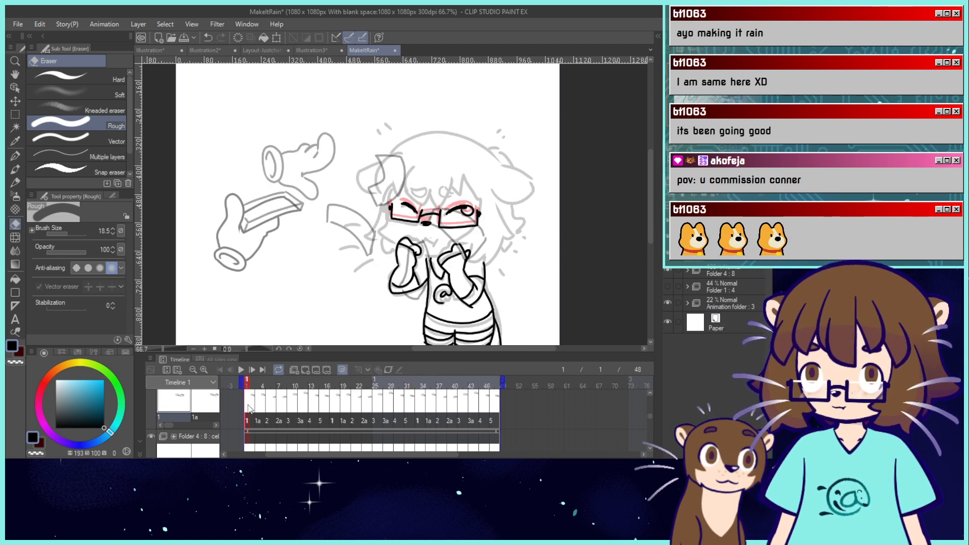
click(258, 386)
Draw new small mouths with the Turnip pen on face cel 1 at frame 1 and face cel 1a at frame 3.
click(247, 386)
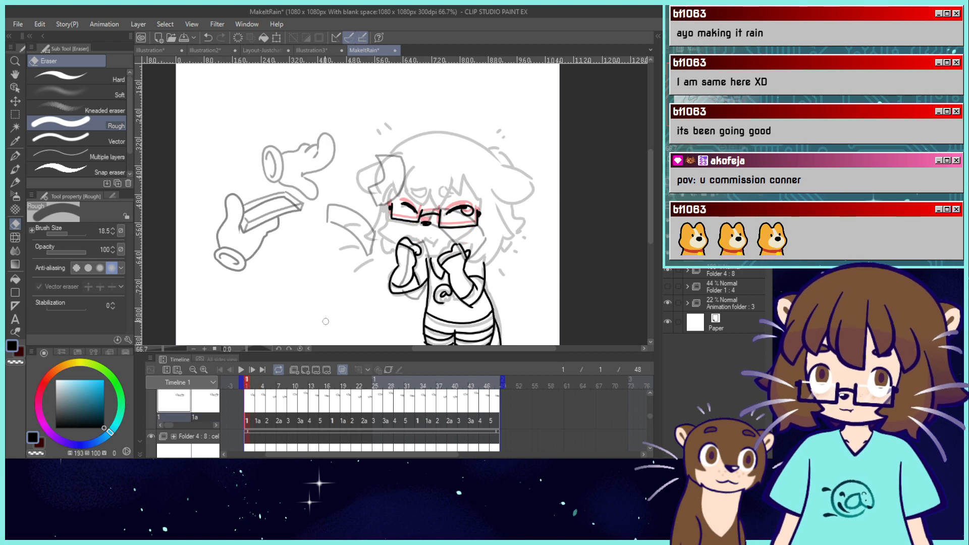
click(15, 156)
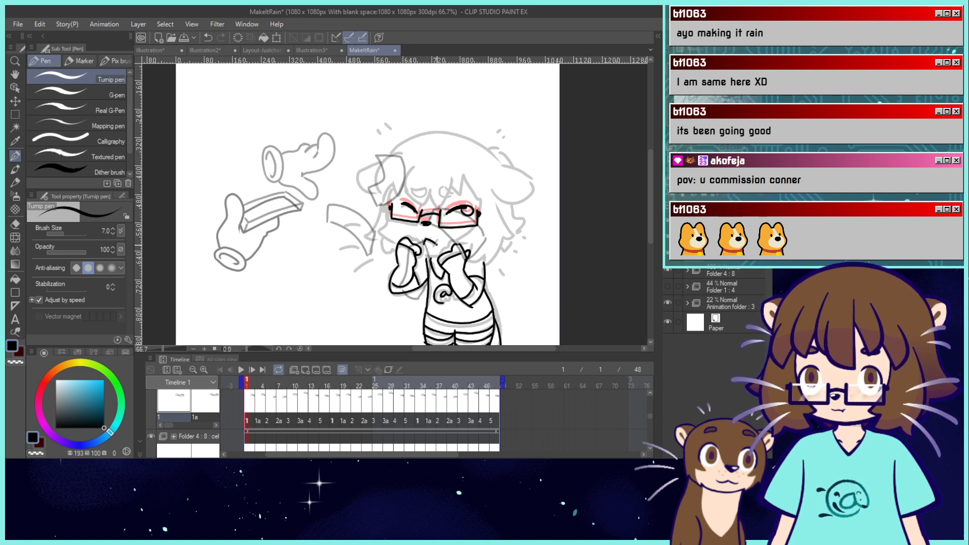
click(259, 401)
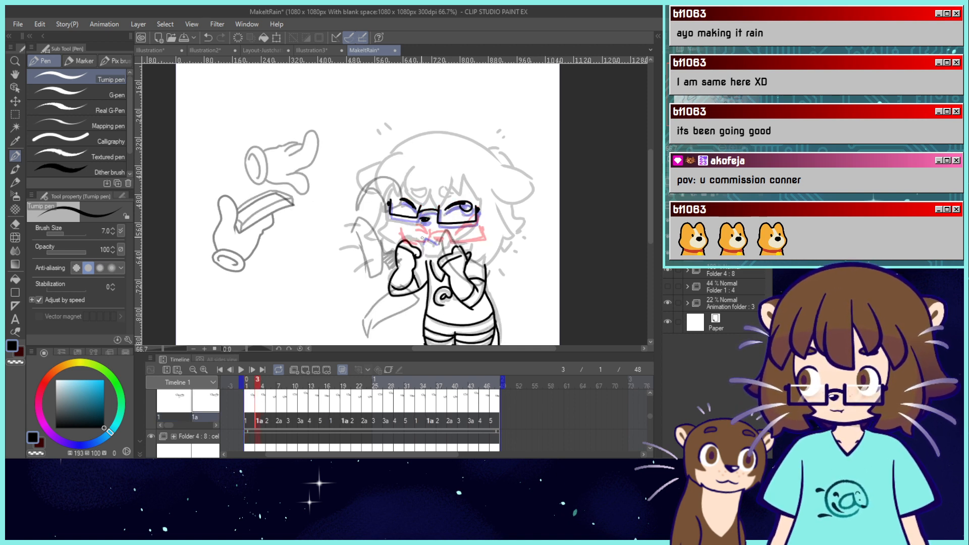
drag(423, 233, 417, 236)
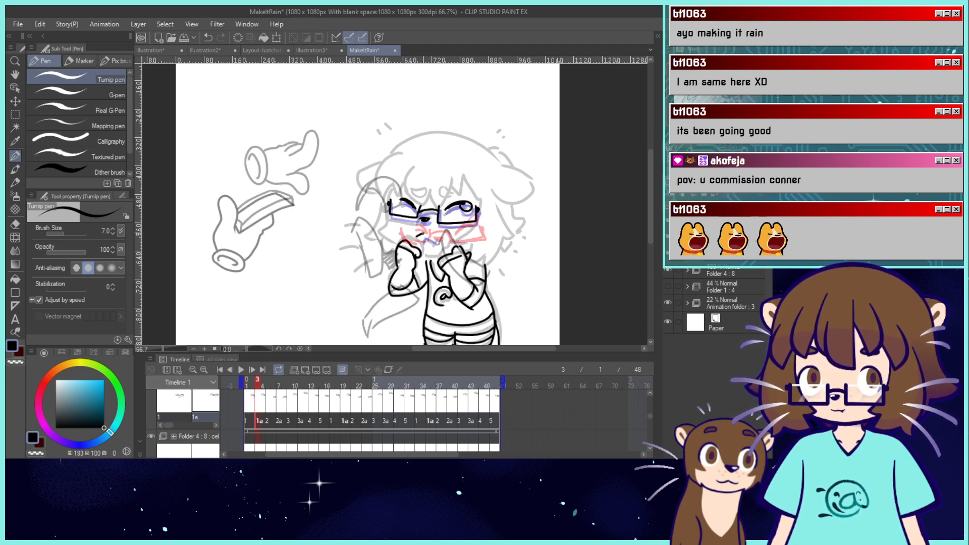
Draw new mouths on face cels 2, 2a and 3 at frames 5, 7 and 9, and a narrow, tall open mouth on face cel 3a.
click(266, 411)
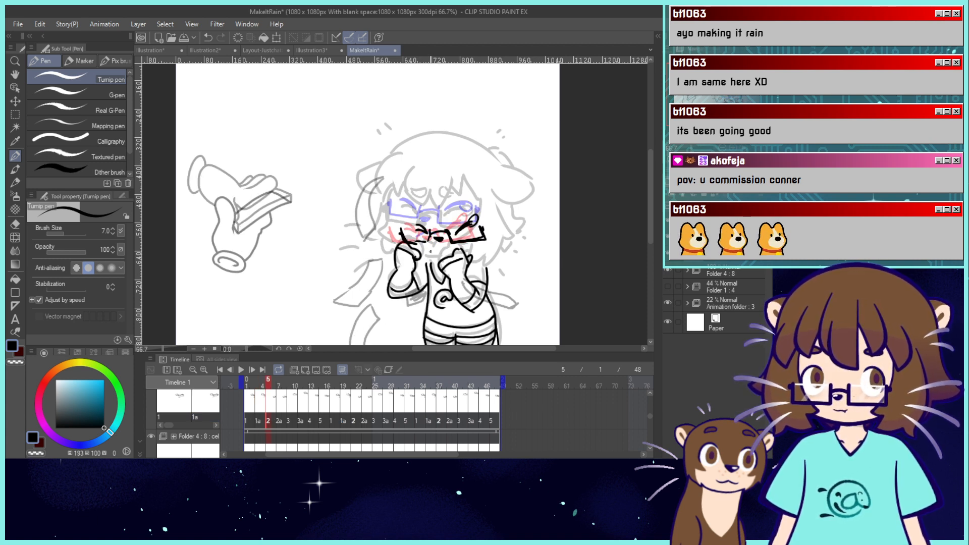
click(279, 410)
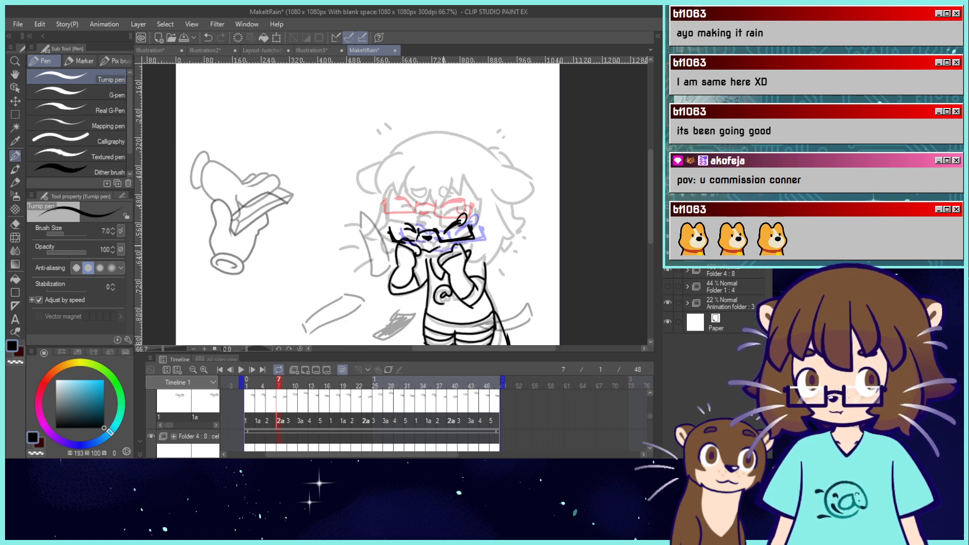
click(289, 410)
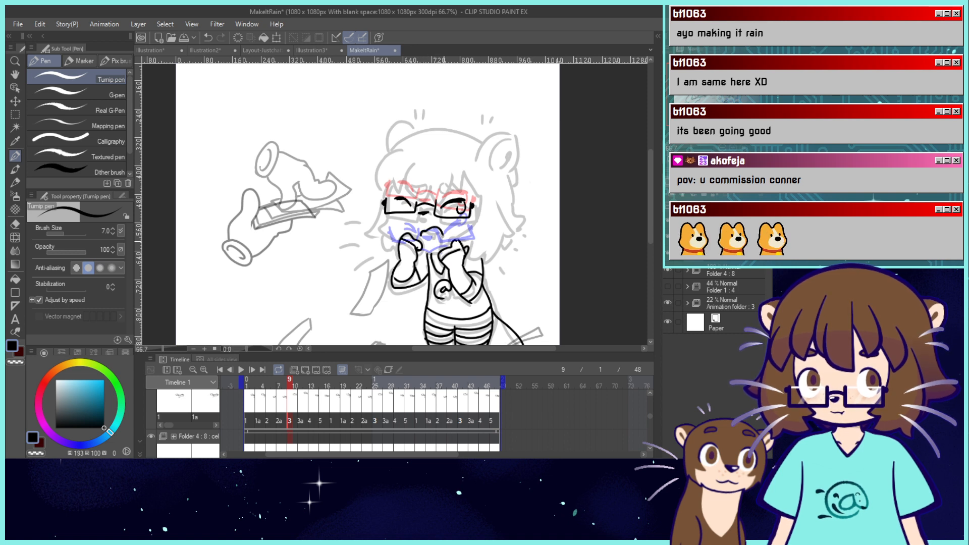
click(306, 411)
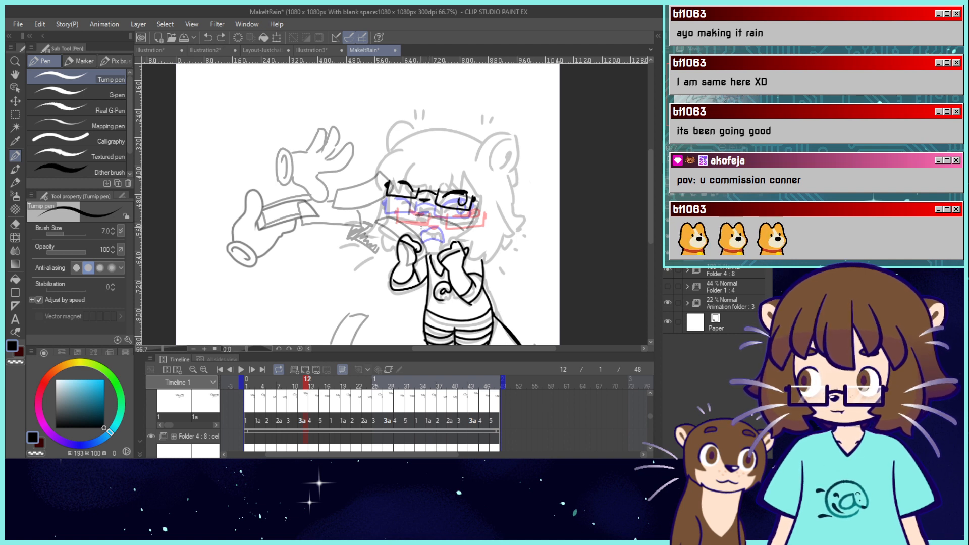
drag(434, 231, 411, 231)
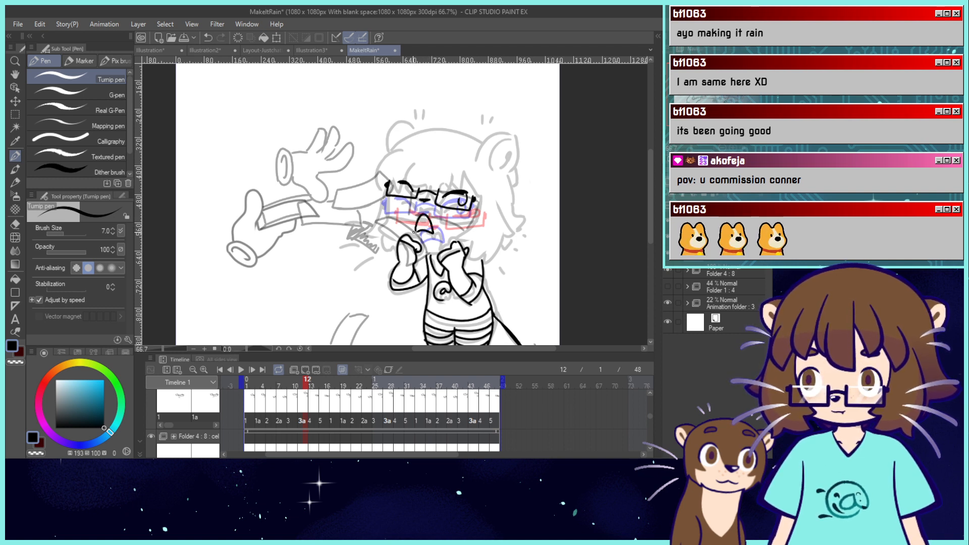
Draw new small mouths on face cels 4 and 5 at frames 13 and 15, comparing them with the neighbouring frames.
click(312, 412)
click(323, 415)
click(330, 417)
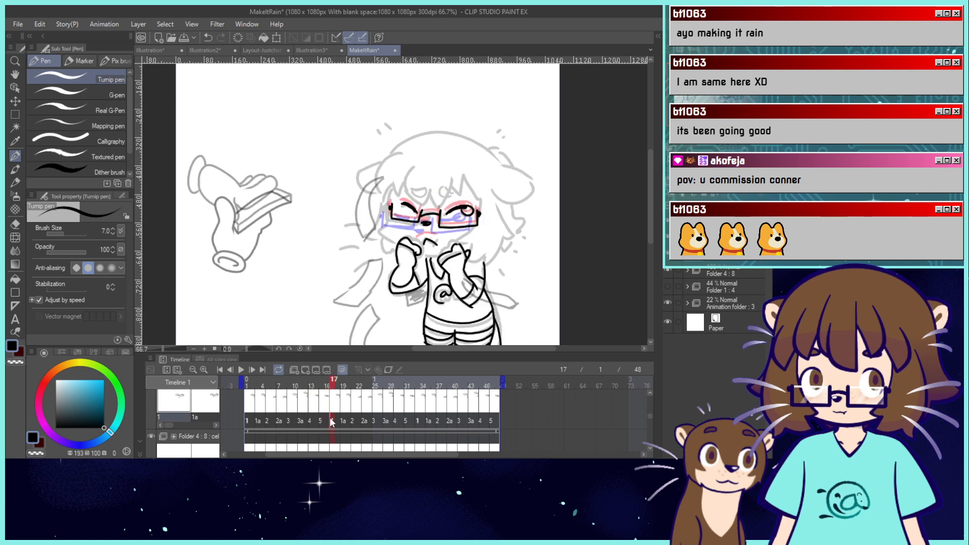
click(321, 418)
click(312, 415)
click(305, 416)
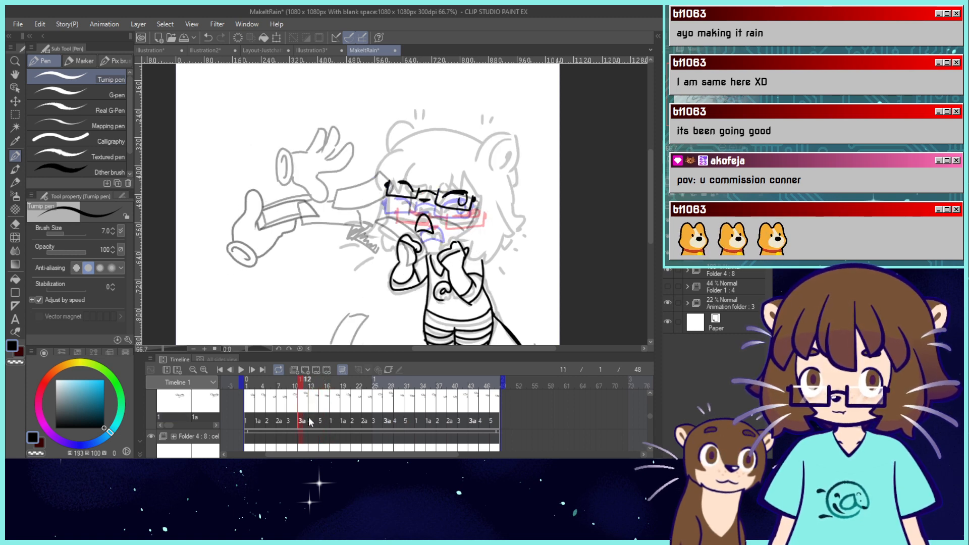
click(311, 414)
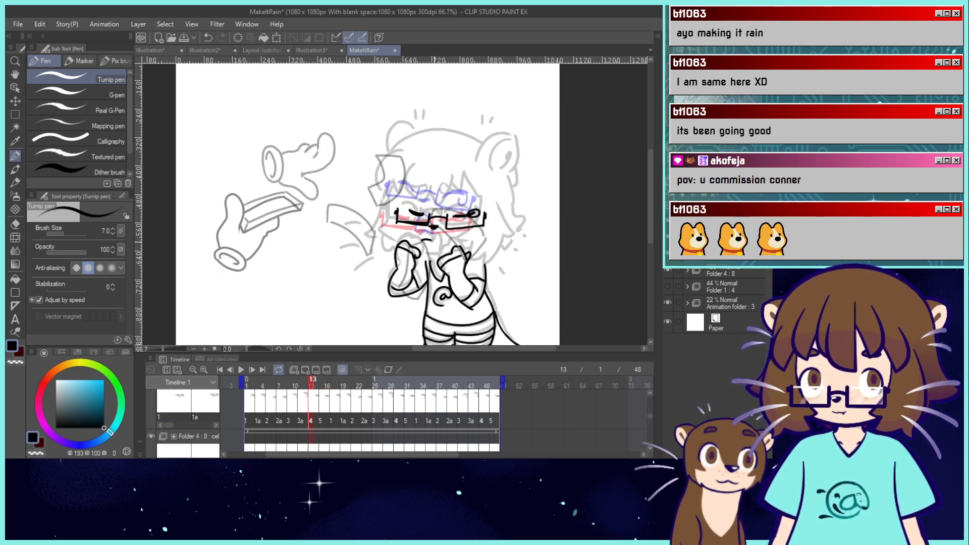
drag(311, 414, 322, 412)
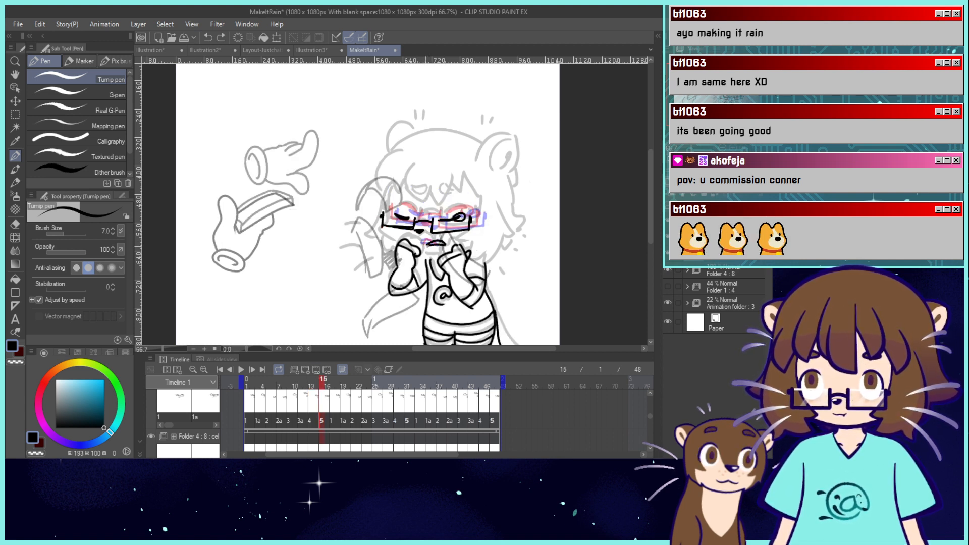
click(331, 415)
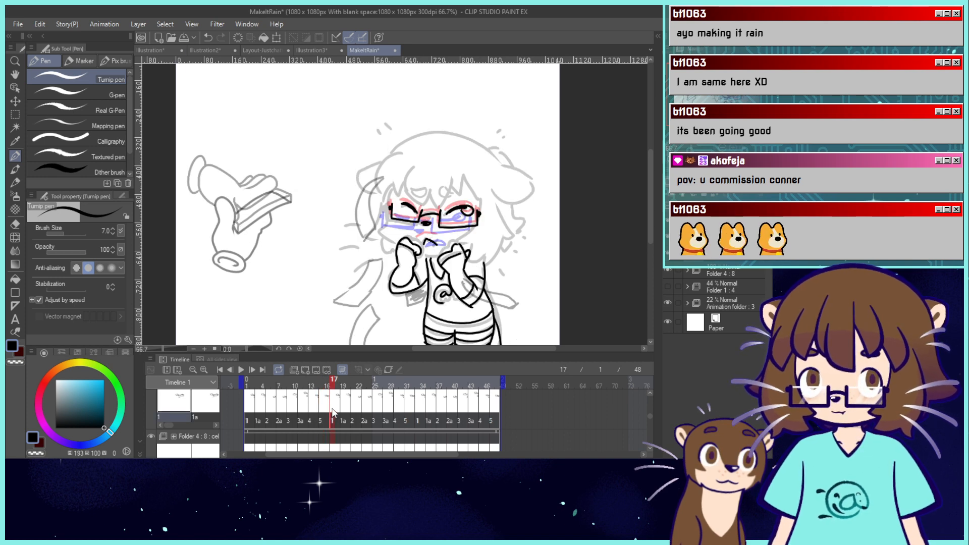
Play the loop from frame 1 and scrub the first frames to check how the new mouths move.
click(359, 380)
click(219, 369)
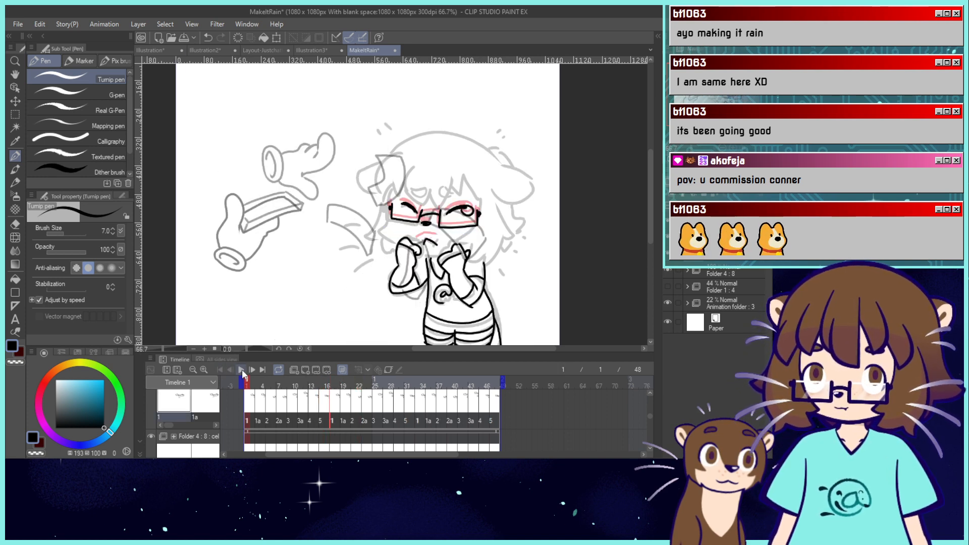
click(242, 370)
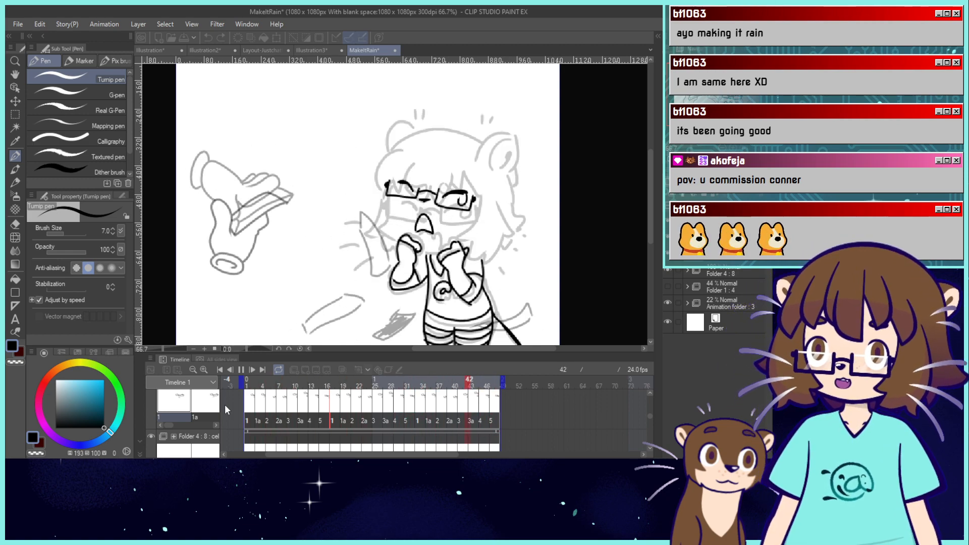
click(241, 369)
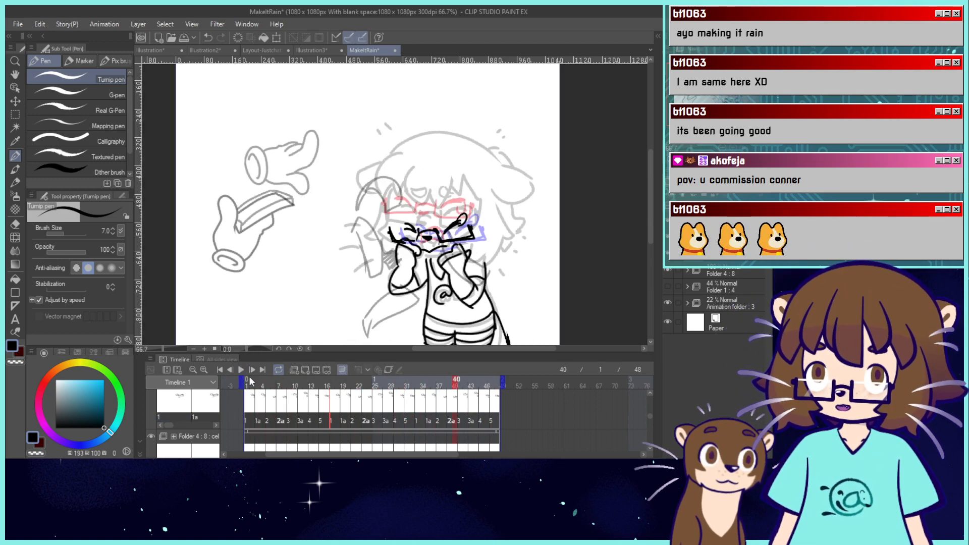
click(258, 403)
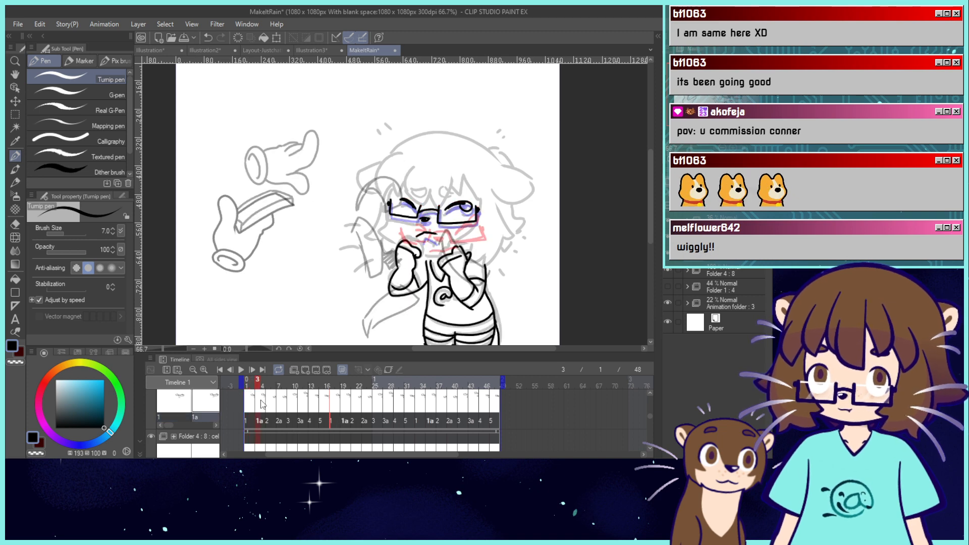
mouse_move(261, 401)
mouse_down()
mouse_move(290, 407)
mouse_move(249, 419)
mouse_up()
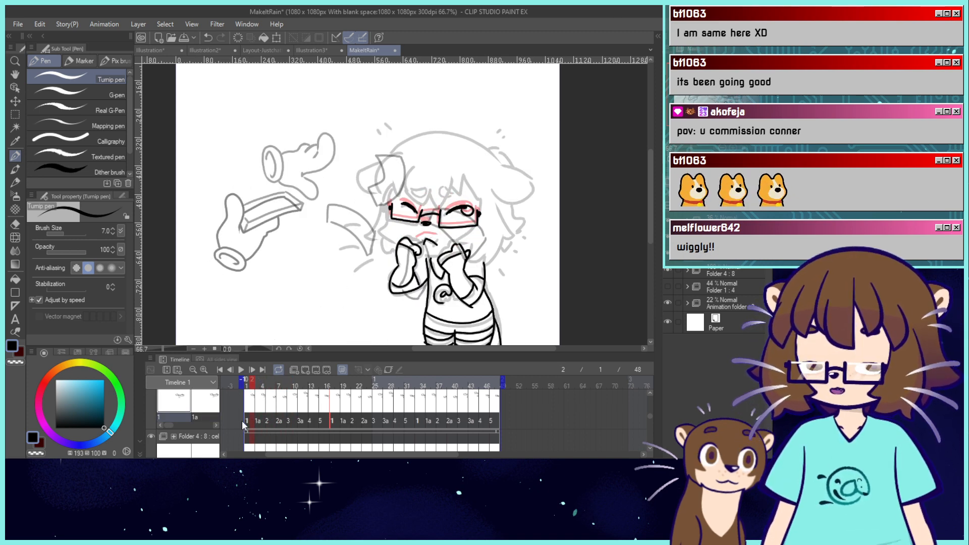
click(242, 370)
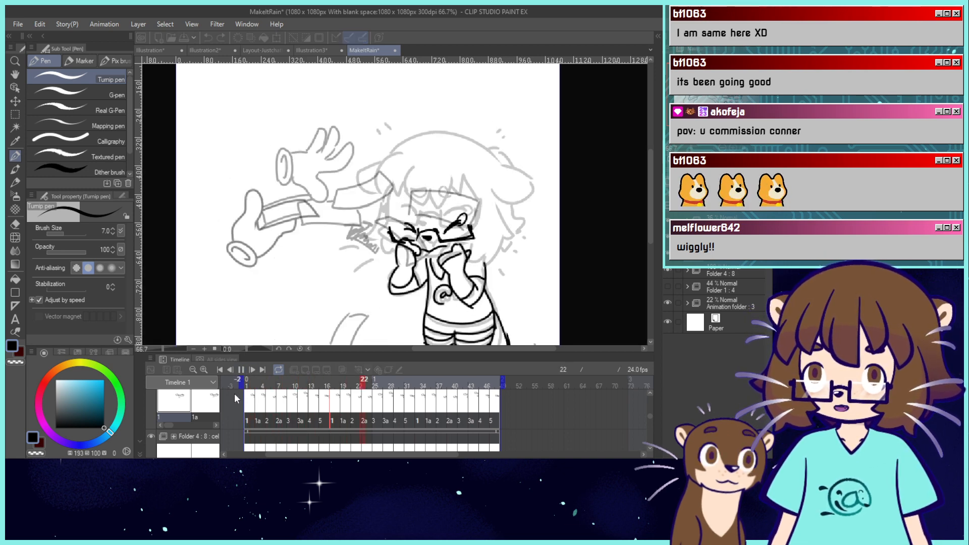
Play the loop with the whole canvas in view to review the full character's motion.
key(ctrl+0)
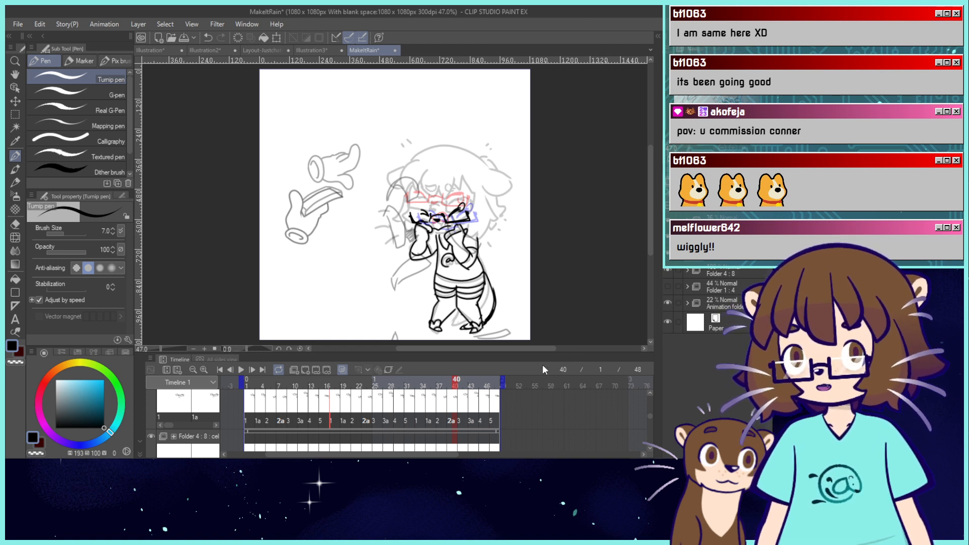
key(ctrl+plus)
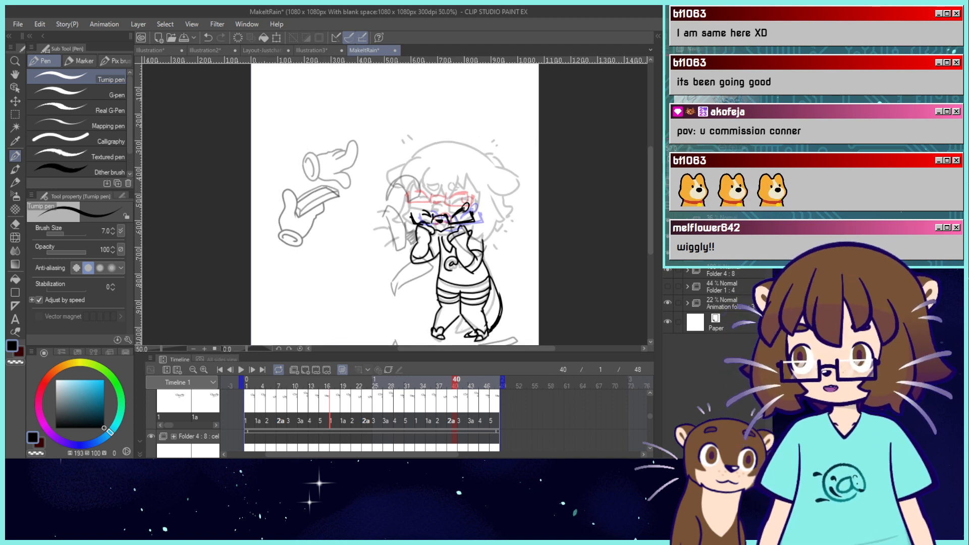
click(242, 370)
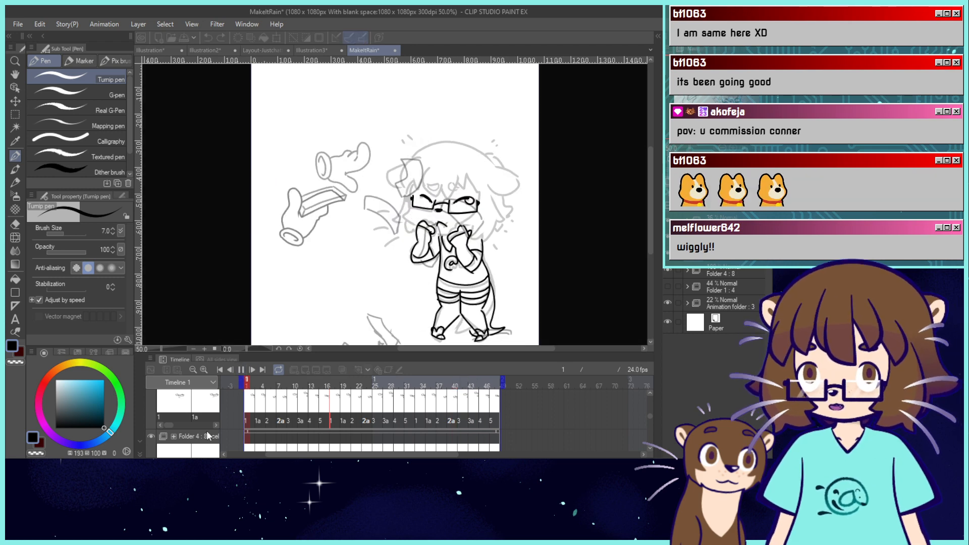
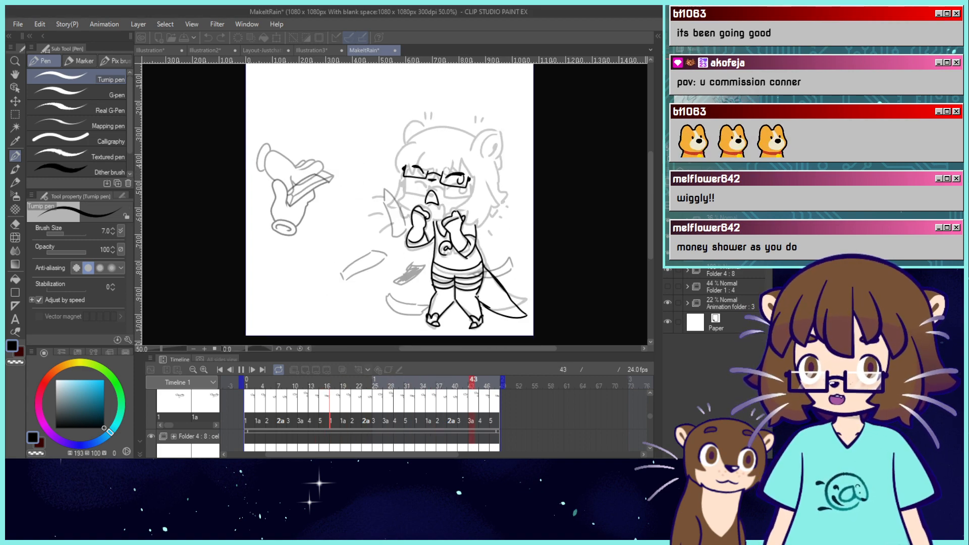
scroll(418, 256, up, 1)
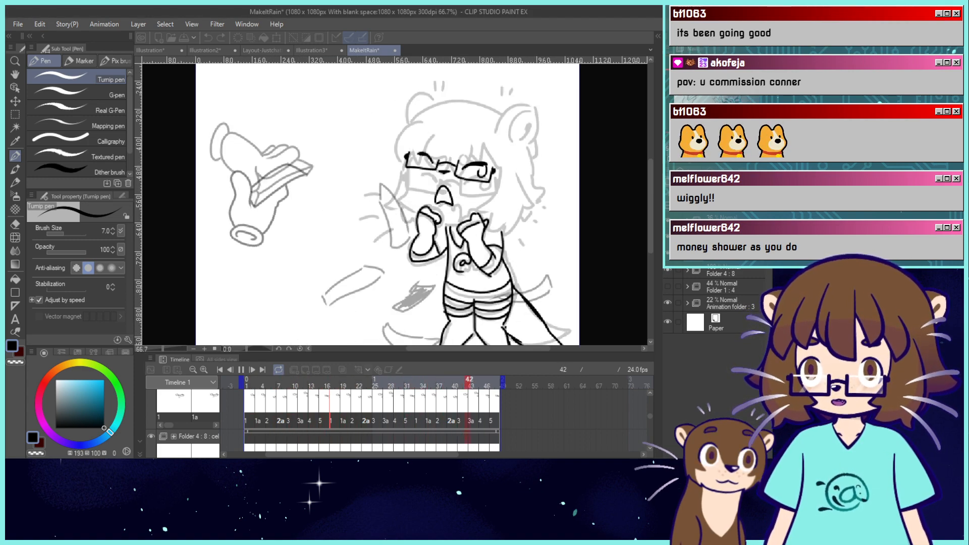
click(240, 369)
Draw jagged hair bangs over the glasses with the Turnip pen on face cel 1 at frame 1 and face cel 1a.
drag(256, 387, 328, 394)
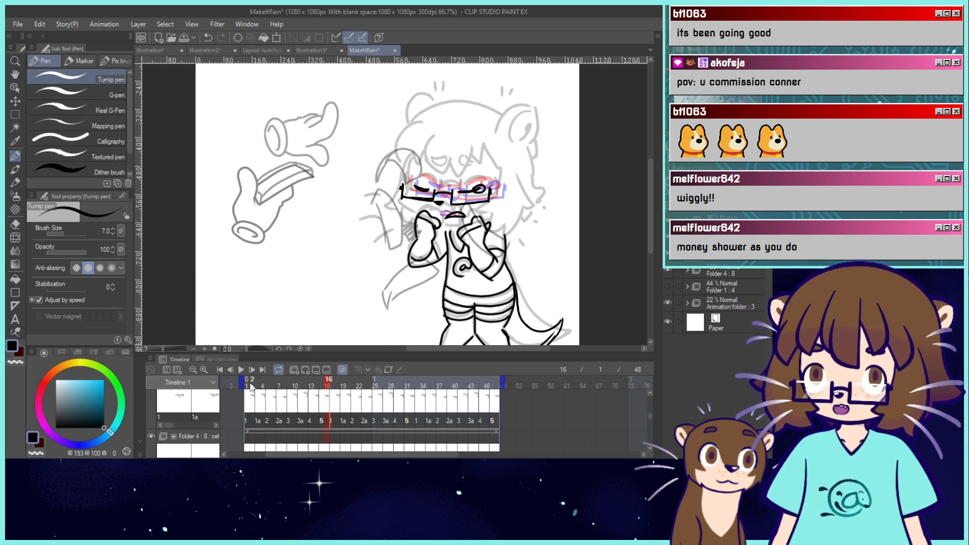
drag(252, 386, 243, 403)
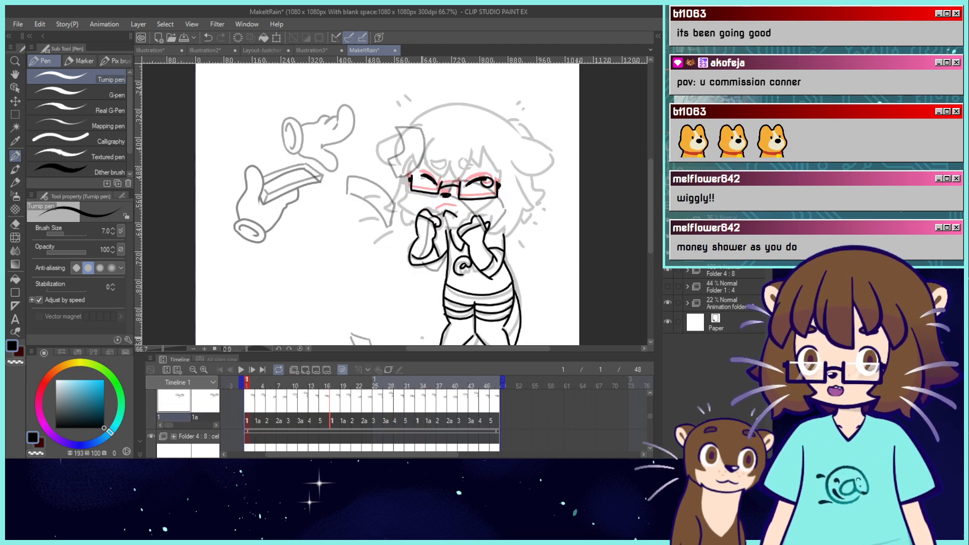
mouse_move(440, 133)
mouse_down()
mouse_move(424, 152)
mouse_move(446, 178)
mouse_up()
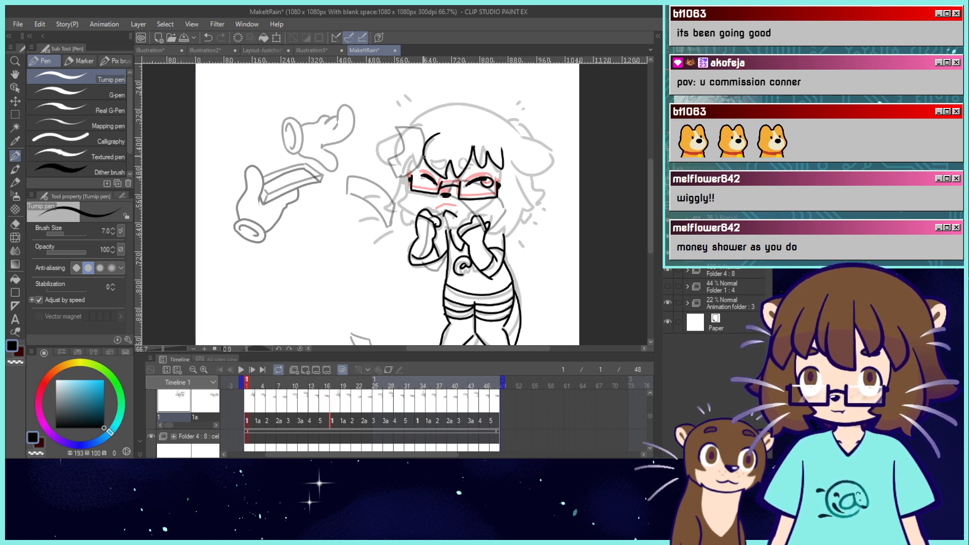
drag(425, 152, 408, 168)
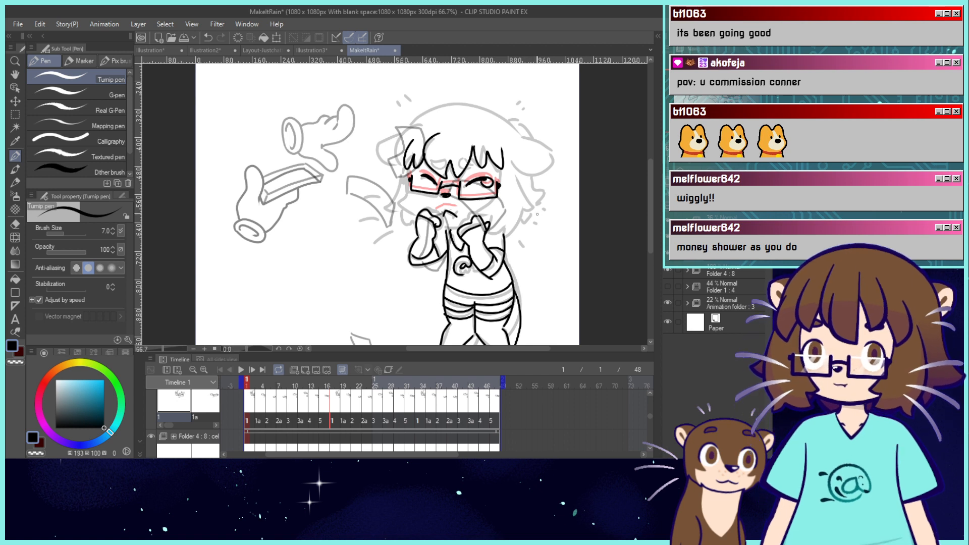
click(263, 397)
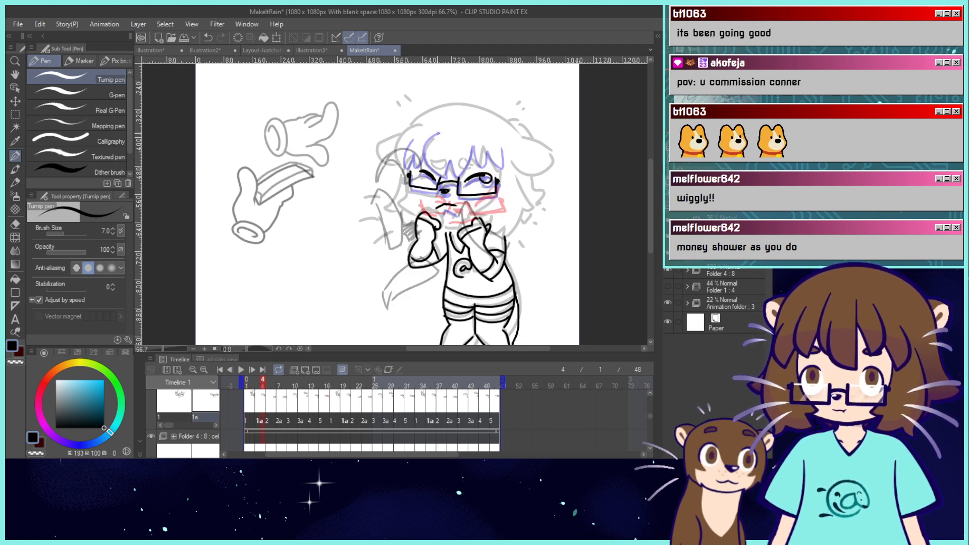
mouse_move(444, 124)
mouse_down()
mouse_move(423, 154)
mouse_move(450, 154)
mouse_up()
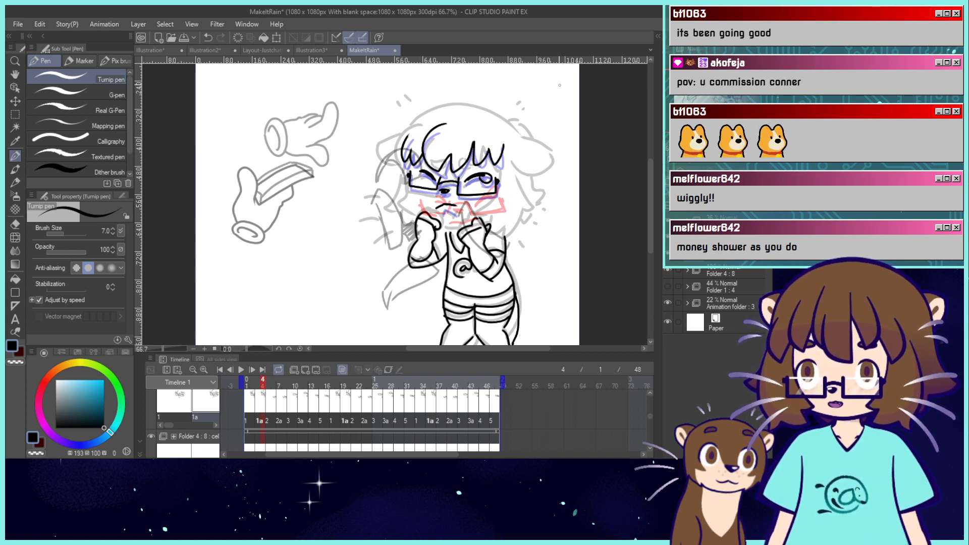
Draw the bangs on face cels 2 and 2a at frames 5 and 7, following the lowered head.
click(271, 417)
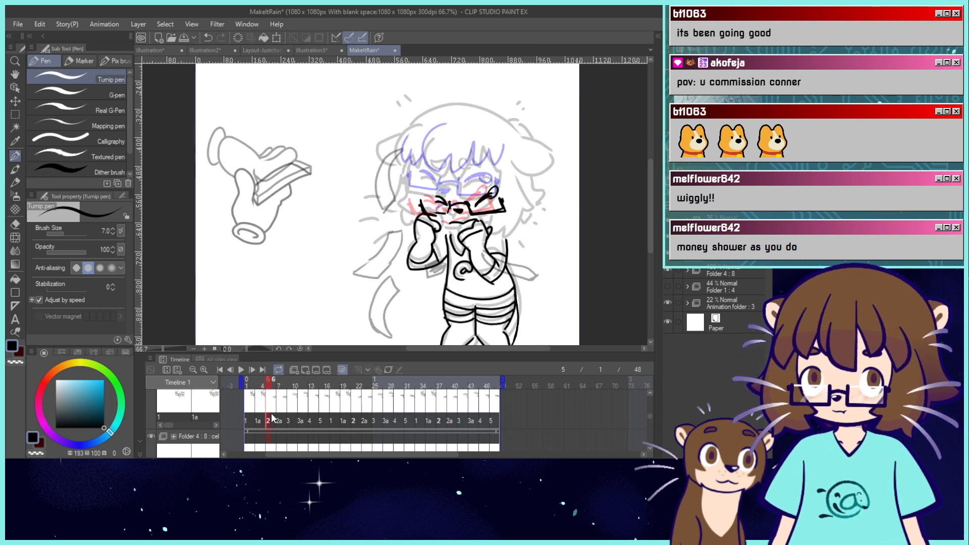
mouse_move(441, 145)
mouse_down()
mouse_move(412, 177)
mouse_move(445, 191)
mouse_move(468, 178)
mouse_up()
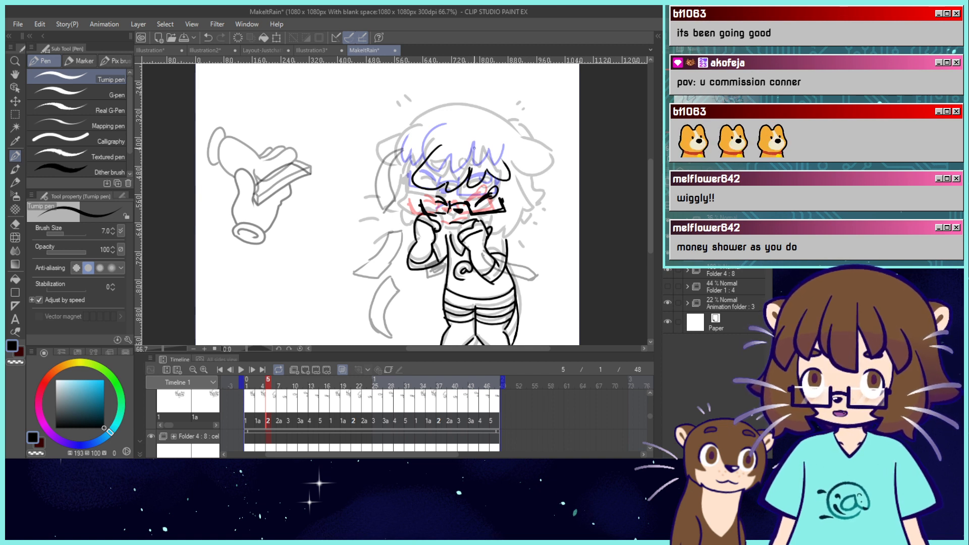
mouse_move(415, 162)
mouse_down()
mouse_move(399, 173)
mouse_move(393, 154)
mouse_up()
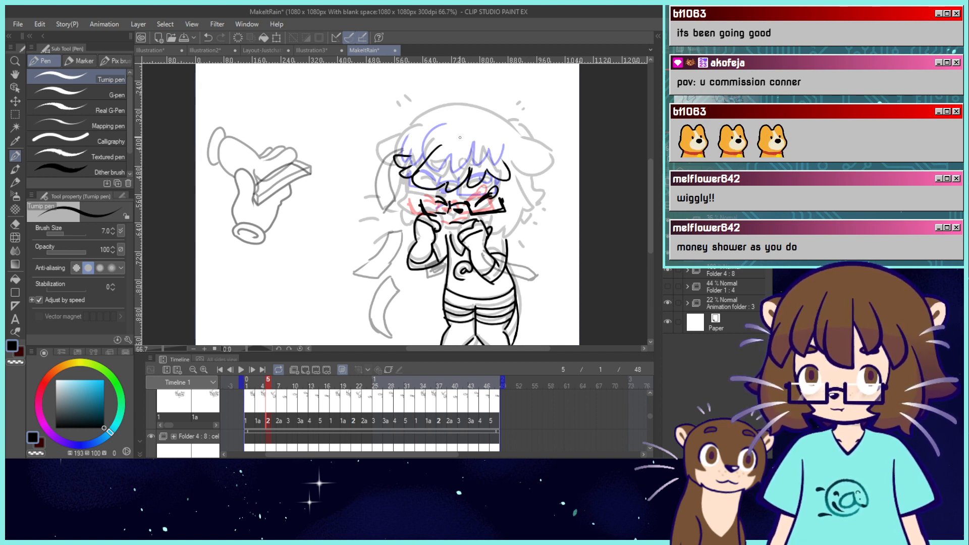
click(280, 416)
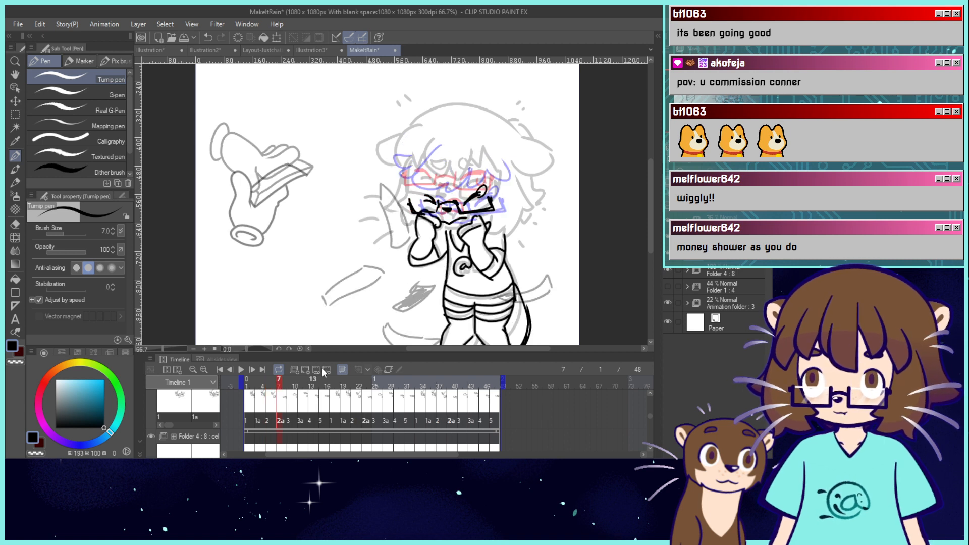
mouse_move(439, 154)
mouse_down()
mouse_move(428, 180)
mouse_move(435, 202)
mouse_move(458, 200)
mouse_up()
mouse_move(462, 201)
mouse_down()
mouse_move(470, 175)
mouse_move(478, 198)
mouse_move(488, 182)
mouse_move(478, 194)
mouse_up()
key(ctrl+z)
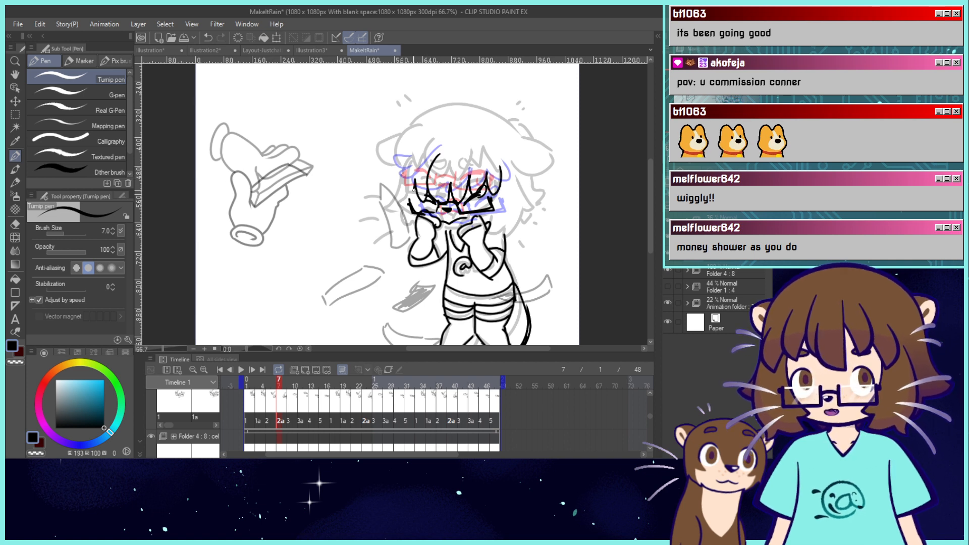
drag(403, 174, 412, 201)
Draw the bangs on face cel 3 at frame 9 and raised, outward-curving bangs on face cel 3a.
click(290, 416)
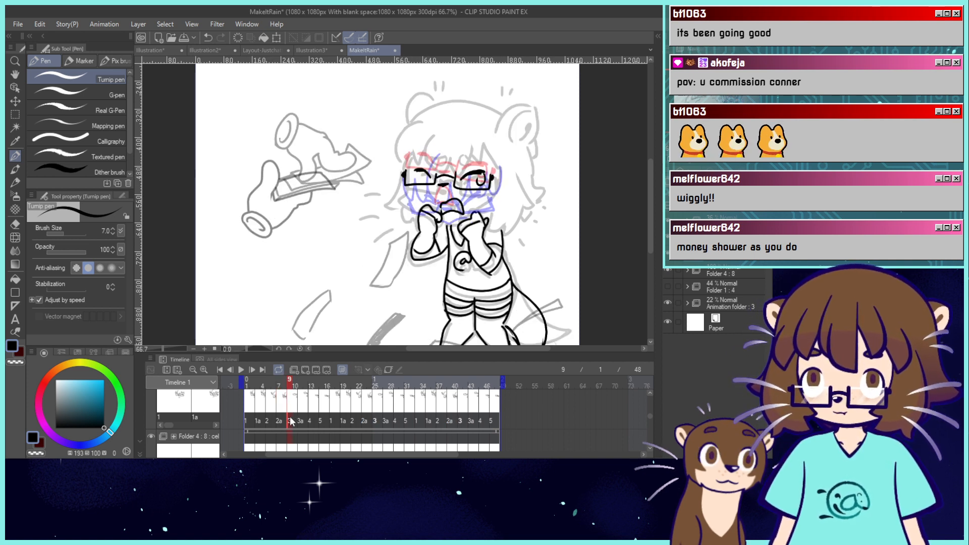
mouse_move(444, 132)
mouse_down()
mouse_move(435, 141)
mouse_move(447, 180)
mouse_move(457, 177)
mouse_up()
mouse_move(477, 143)
mouse_down()
mouse_move(468, 175)
mouse_move(498, 150)
mouse_up()
mouse_move(432, 153)
mouse_down()
mouse_move(426, 173)
mouse_move(406, 173)
mouse_up()
click(305, 415)
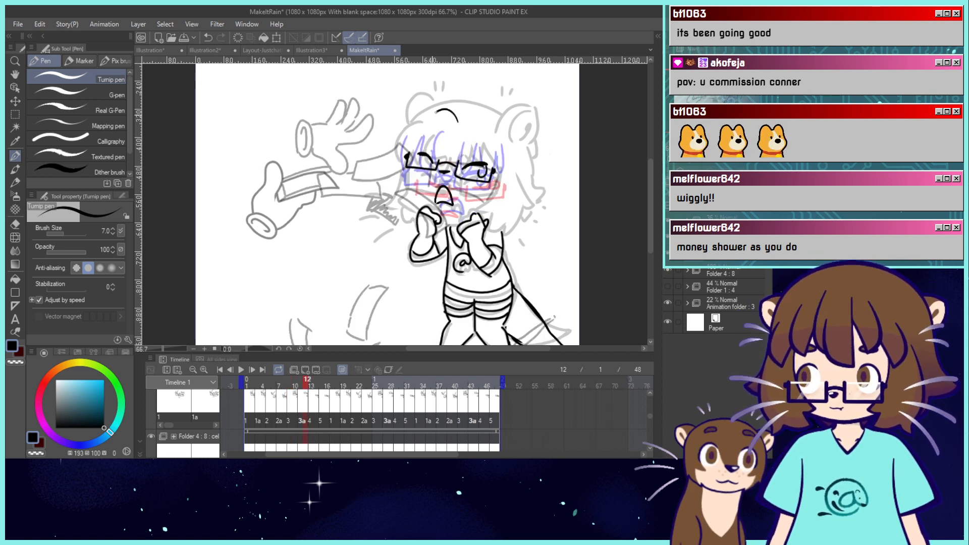
mouse_move(421, 144)
mouse_down()
mouse_move(452, 134)
mouse_move(420, 118)
mouse_move(397, 142)
mouse_move(406, 118)
mouse_up()
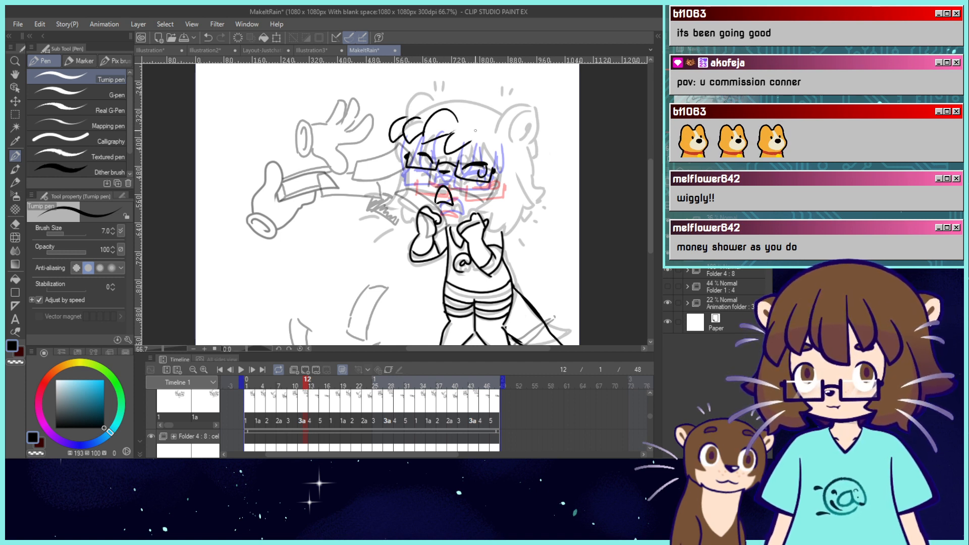
mouse_move(475, 132)
mouse_down()
mouse_move(465, 152)
mouse_move(489, 138)
mouse_move(506, 156)
mouse_up()
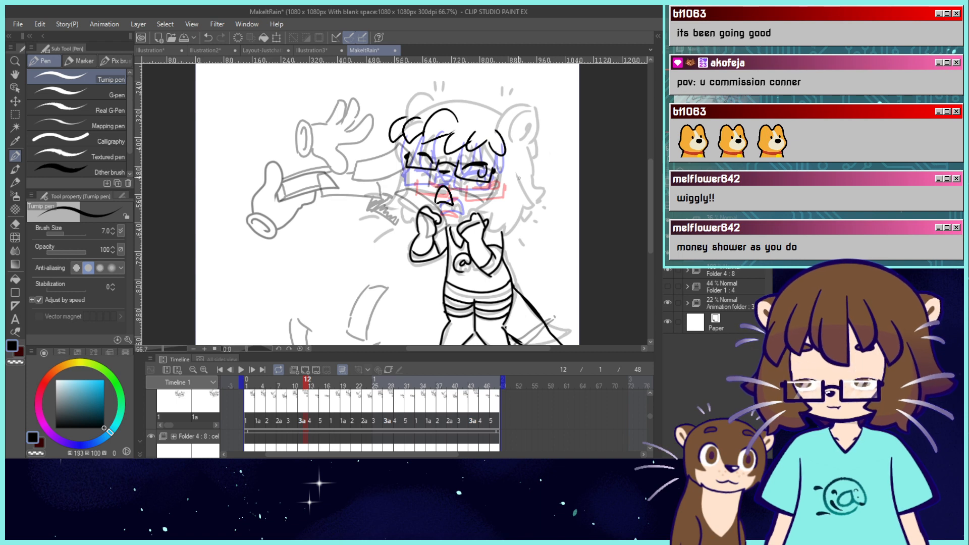
Draw scalloped hair bangs above the glasses on face cel 5 at frame 15, redoing the first strands.
mouse_move(312, 385)
mouse_down()
mouse_move(330, 385)
mouse_move(313, 387)
mouse_move(324, 391)
mouse_up()
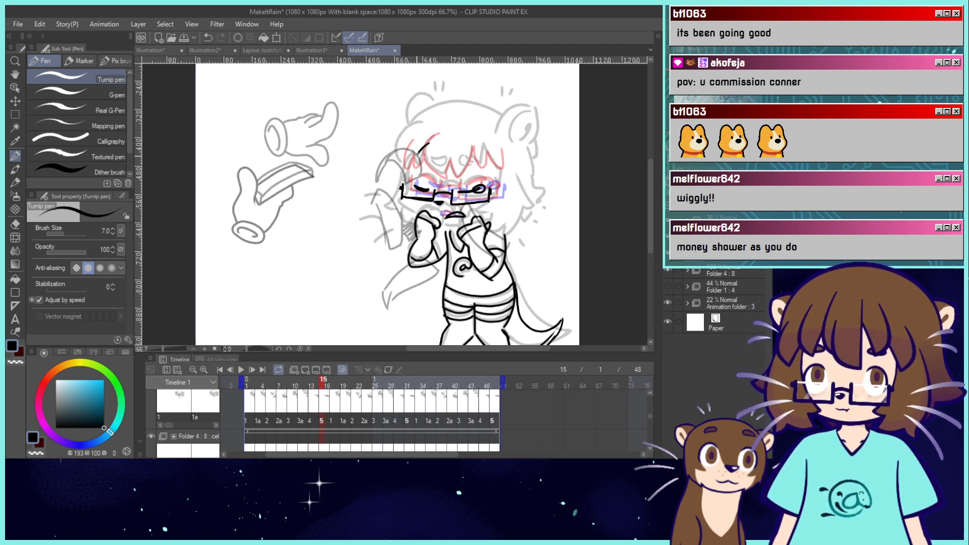
key(ctrl+z)
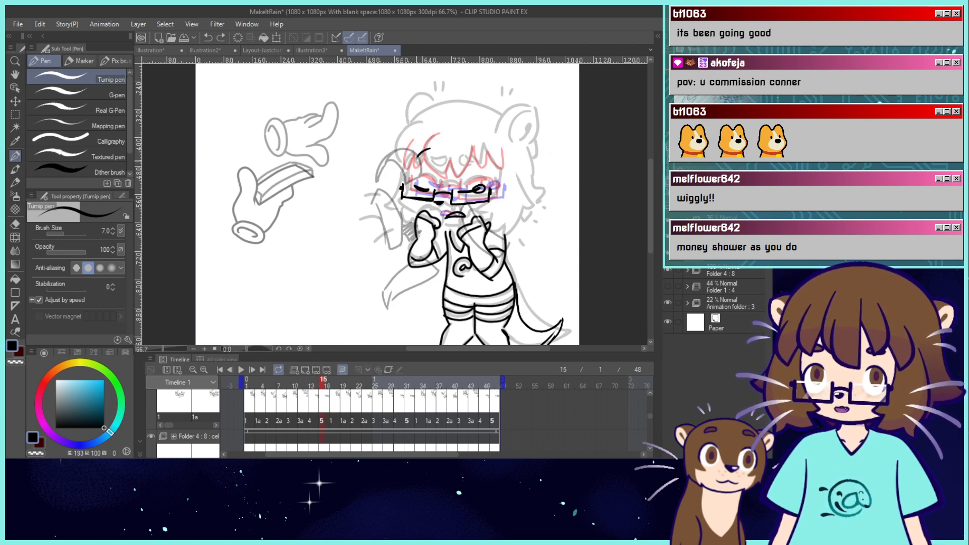
key(ctrl+z)
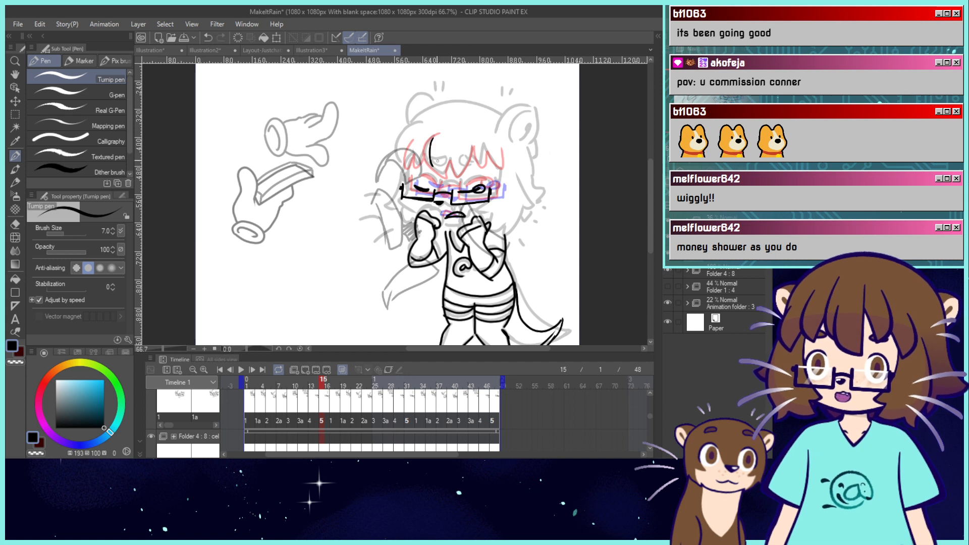
key(ctrl+z)
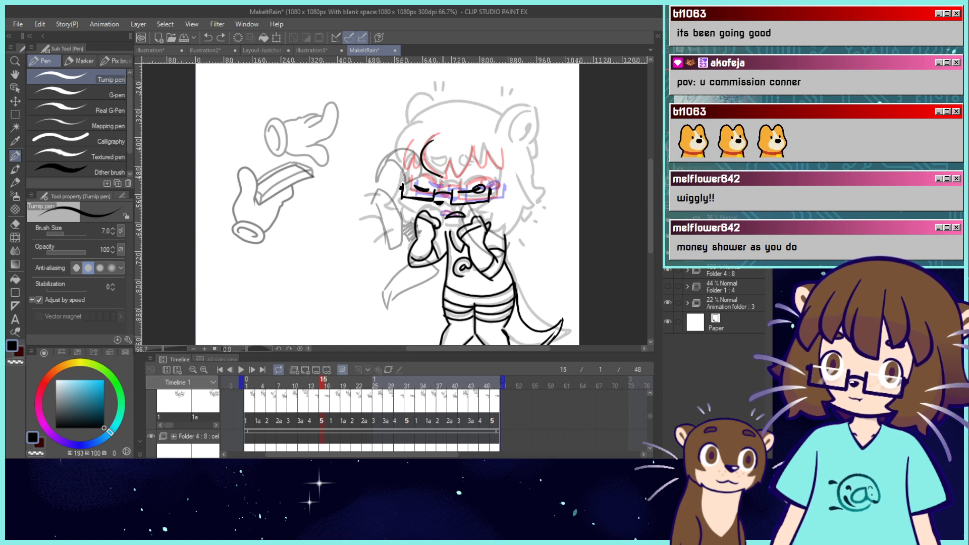
mouse_move(447, 166)
mouse_down()
mouse_move(460, 175)
mouse_move(472, 157)
mouse_move(495, 164)
mouse_move(506, 152)
mouse_up()
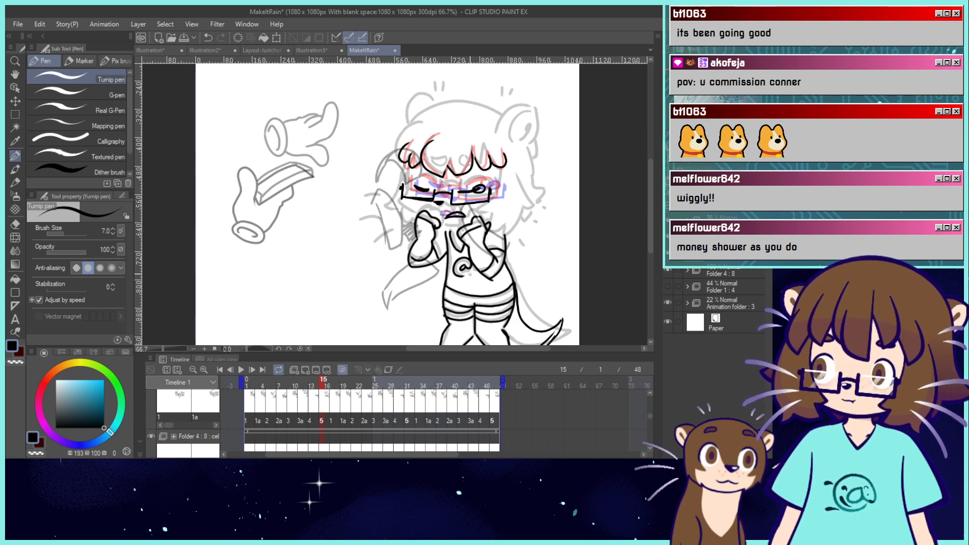
Draw rounded, curling bangs on face cel 4 at frame 13, spaced between the neighbouring cels' bangs.
click(326, 420)
click(332, 418)
click(322, 418)
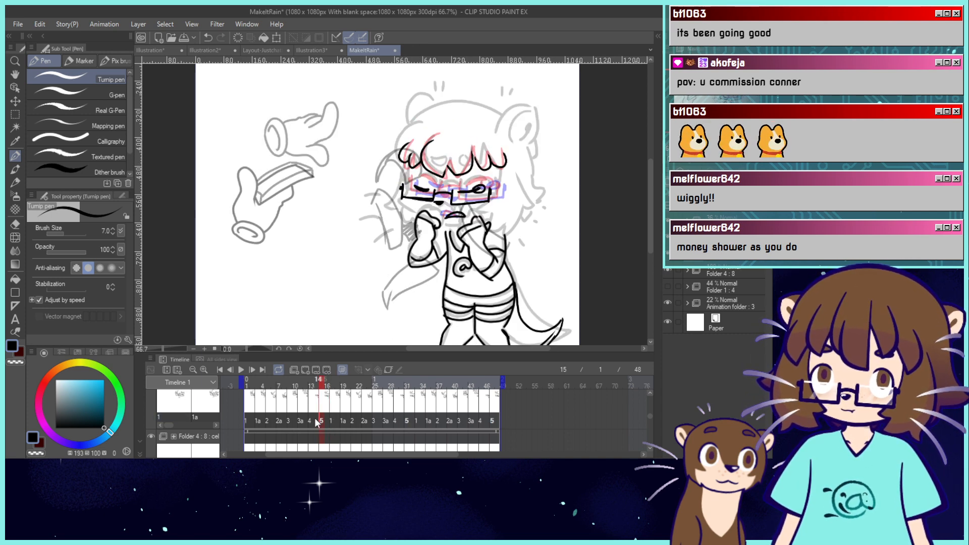
click(312, 418)
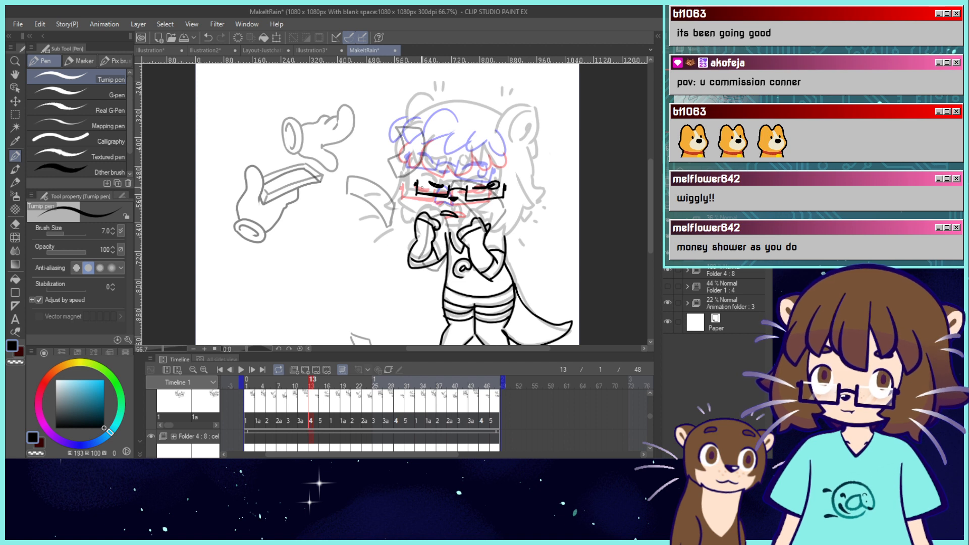
mouse_move(449, 151)
mouse_down()
mouse_move(438, 130)
mouse_move(456, 140)
mouse_move(452, 160)
mouse_move(470, 157)
mouse_move(468, 137)
mouse_move(484, 164)
mouse_move(486, 140)
mouse_move(505, 157)
mouse_move(404, 161)
mouse_up()
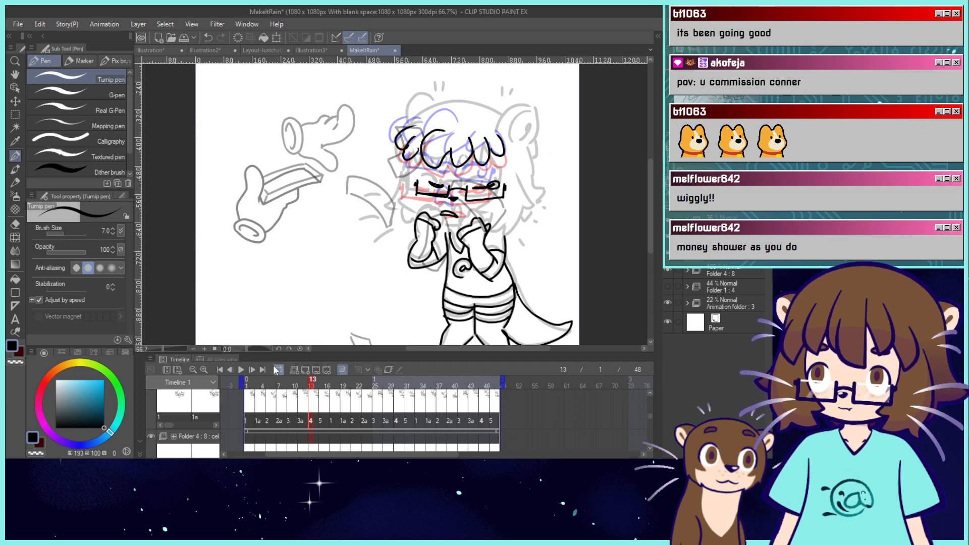
Review the loop's bangs and adjust them with a large Liquify brush on face cels 2a, 4 and 5.
click(241, 369)
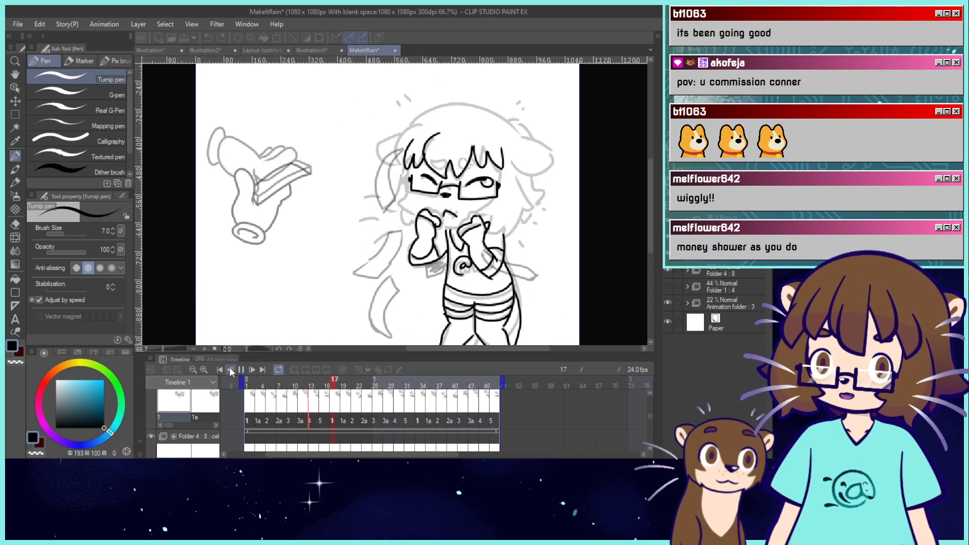
click(241, 370)
click(274, 387)
mouse_move(275, 385)
mouse_down()
mouse_move(290, 385)
mouse_move(279, 386)
mouse_up()
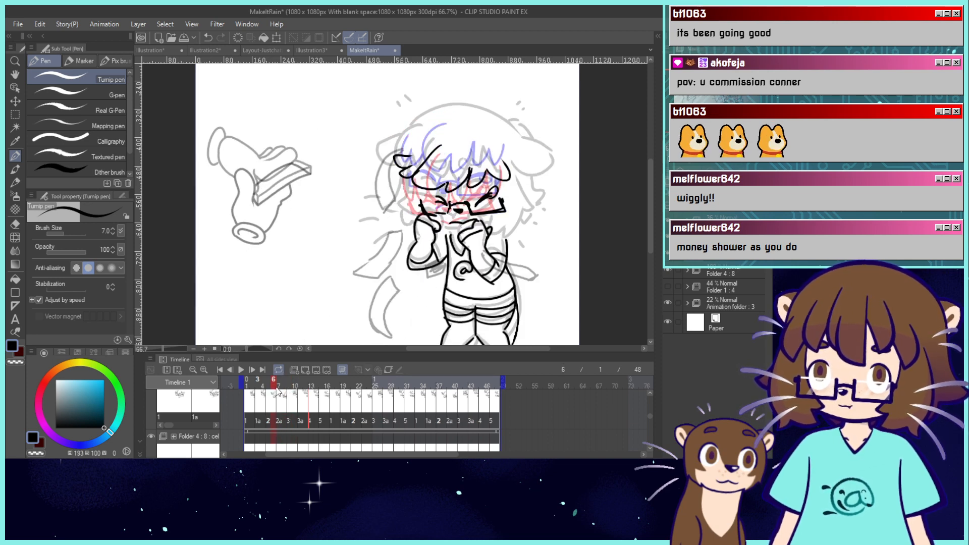
click(15, 237)
drag(75, 237, 78, 232)
mouse_move(443, 152)
mouse_down()
mouse_move(490, 136)
mouse_move(451, 142)
mouse_up()
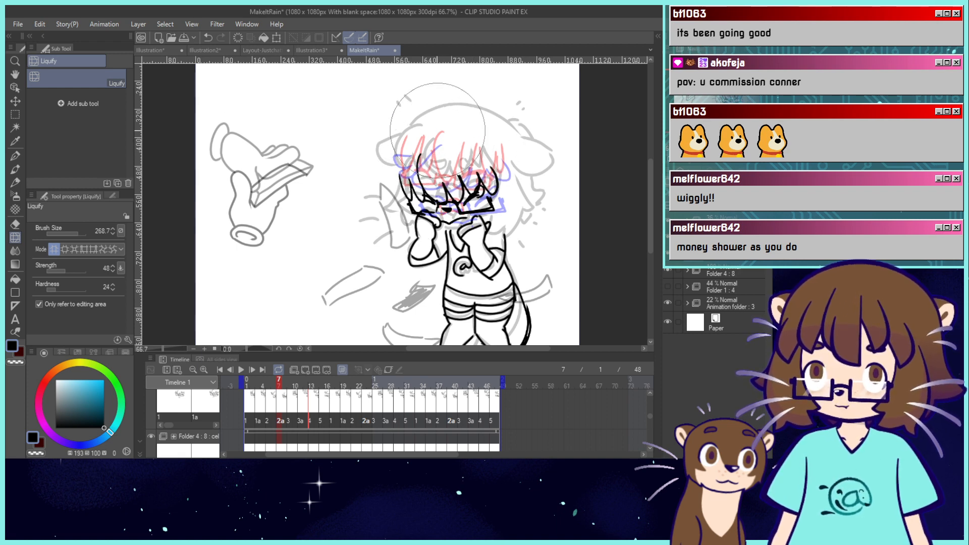
click(316, 418)
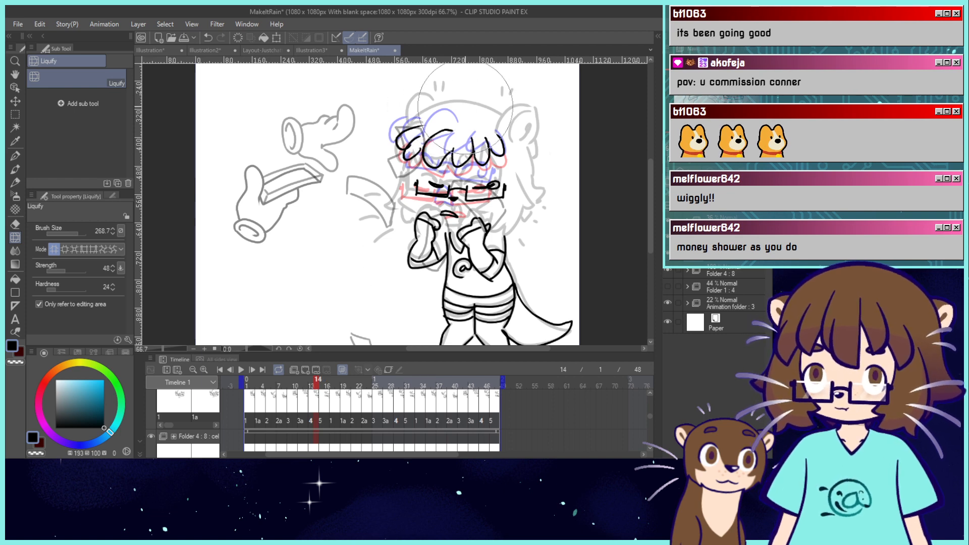
click(327, 414)
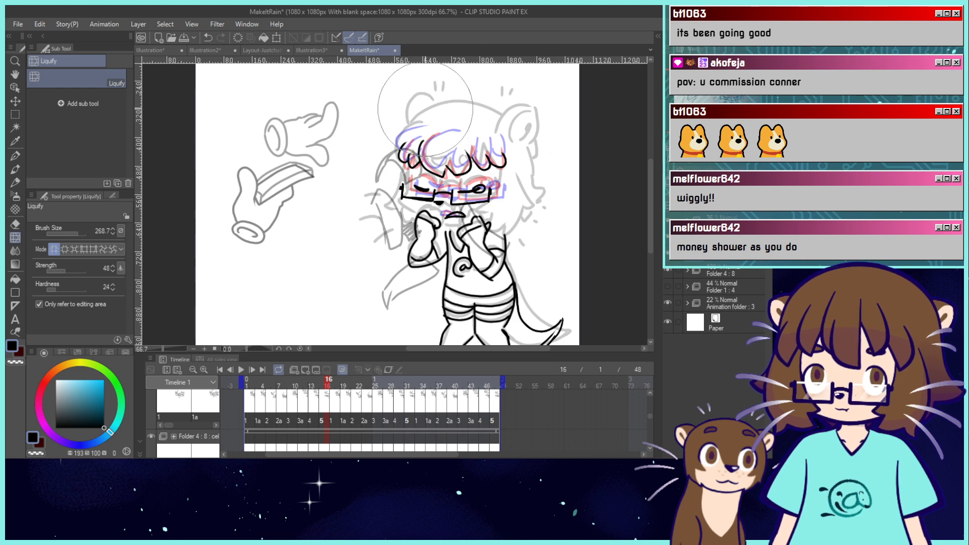
click(334, 414)
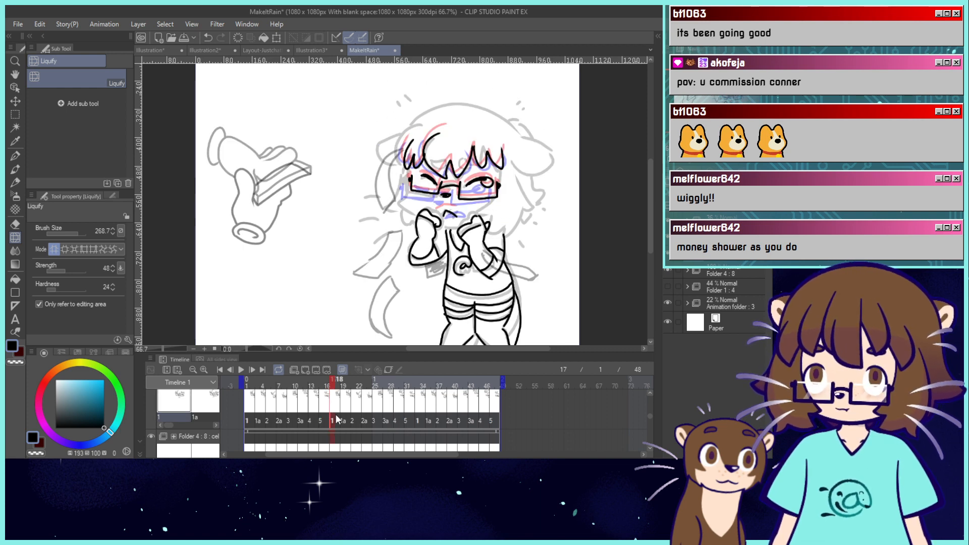
Play the loop to check the bangs' motion, and return to frame 1.
click(240, 369)
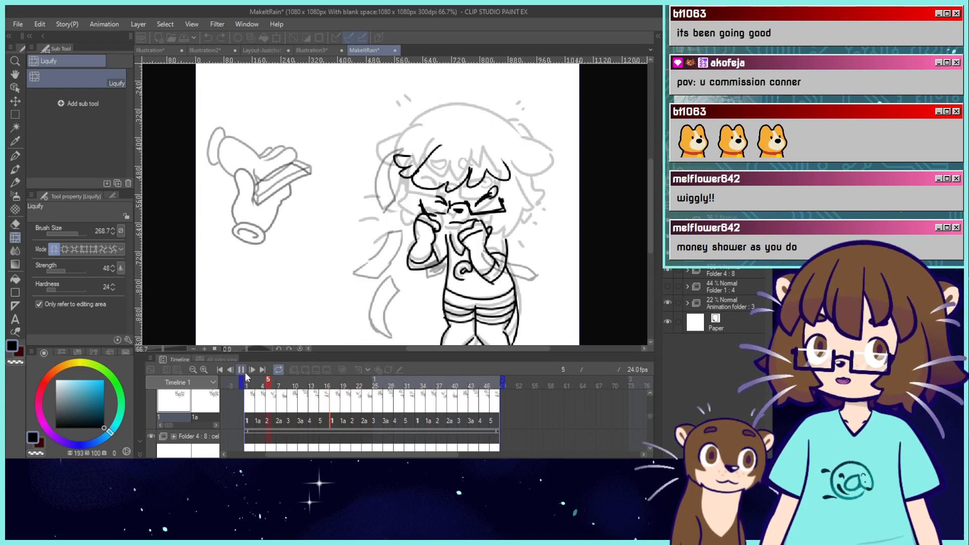
click(245, 373)
click(248, 405)
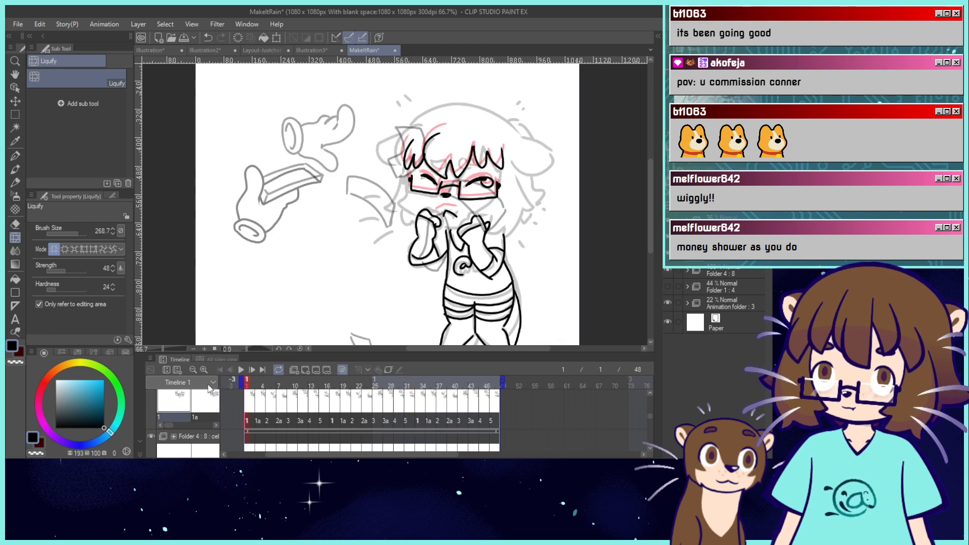
Draw the side hair to the right of the face on face cel 1 with the Turnip pen, redoing the jagged tips.
click(15, 155)
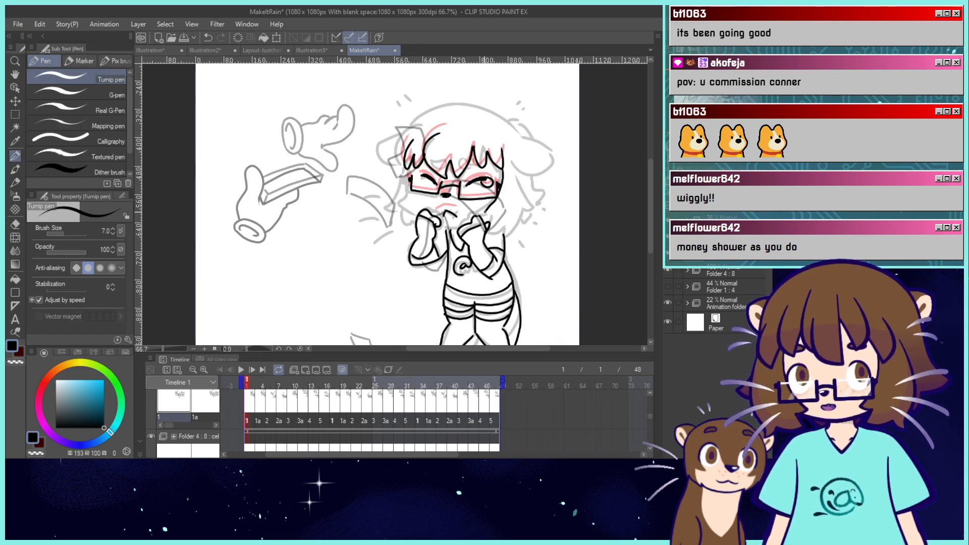
key(ctrl+z)
key(ctrl+z)
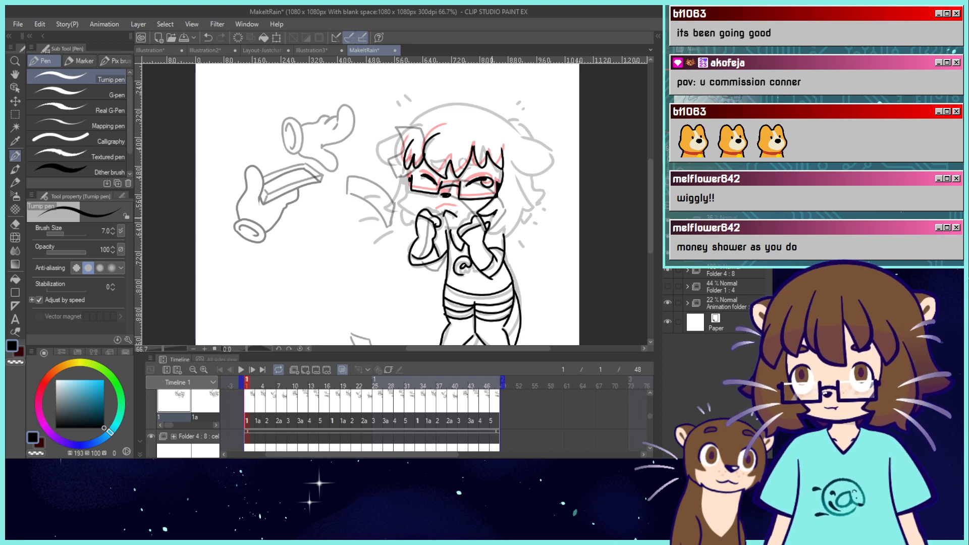
mouse_move(508, 225)
mouse_down()
mouse_move(523, 206)
mouse_move(543, 205)
mouse_move(520, 177)
mouse_up()
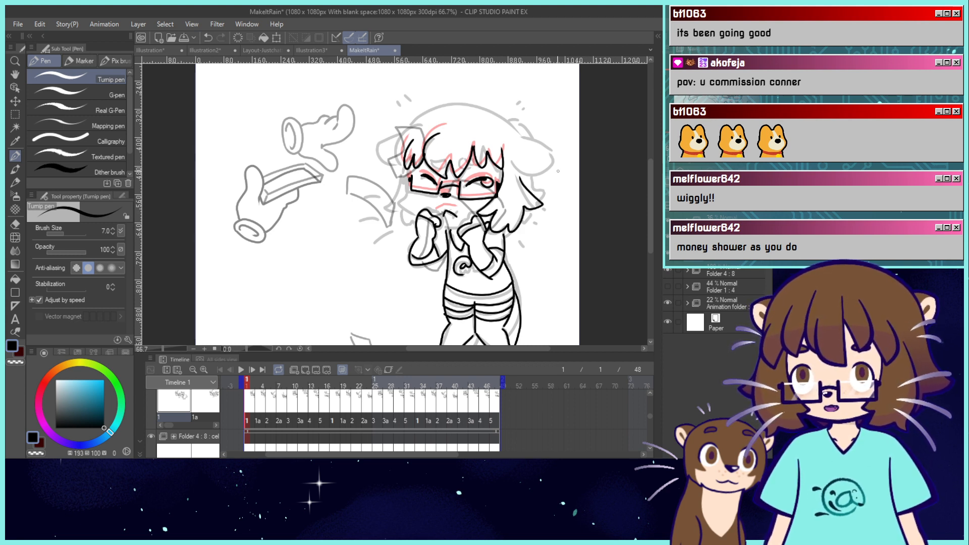
key(ctrl+z)
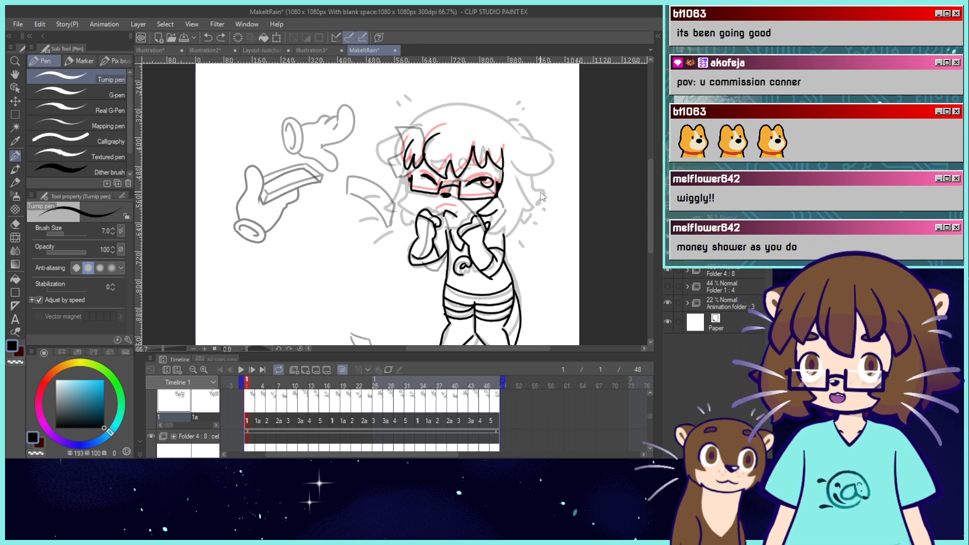
drag(489, 233, 534, 209)
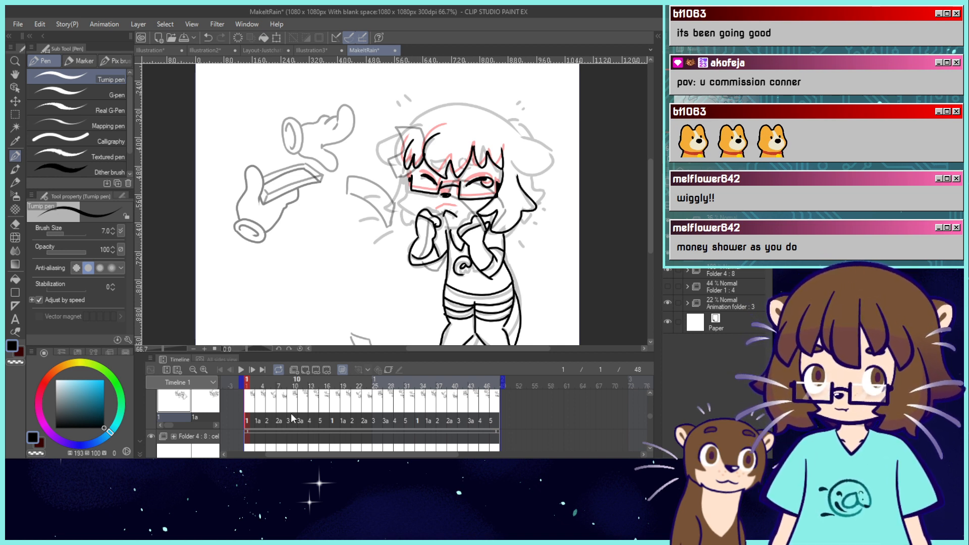
Draw the right-side hair on face cel 1a at frame 3, slightly inward of cel 1's outline.
click(255, 421)
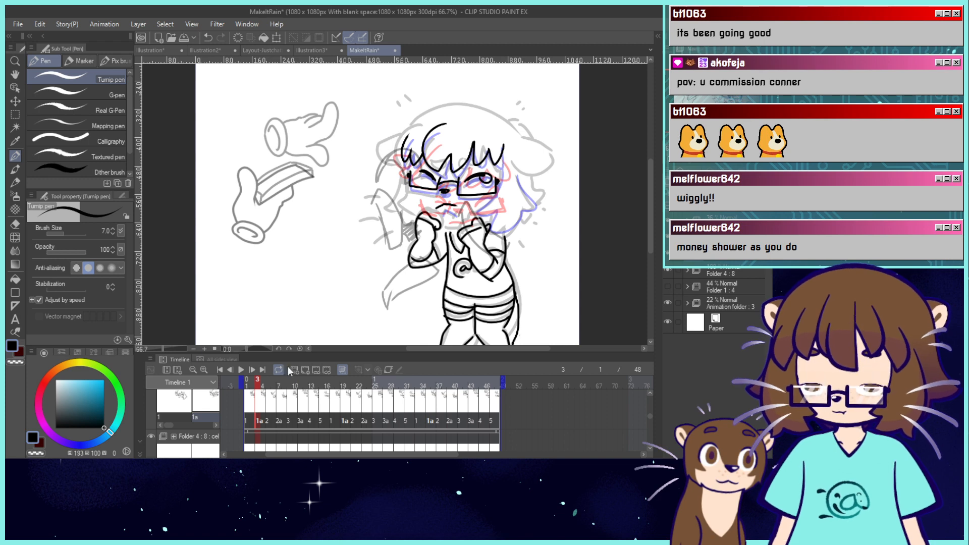
click(247, 387)
click(259, 389)
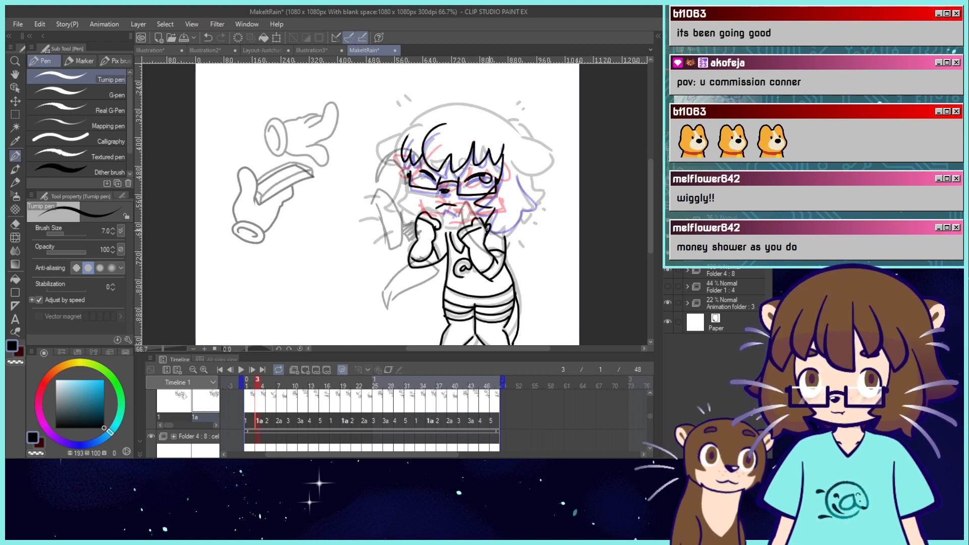
mouse_move(485, 232)
mouse_down()
mouse_move(528, 216)
mouse_move(519, 170)
mouse_up()
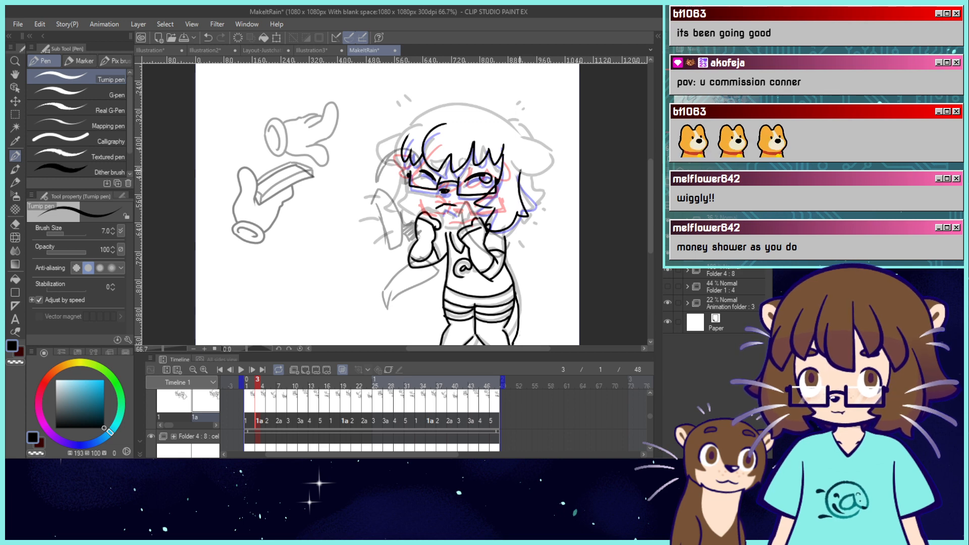
click(271, 413)
click(261, 423)
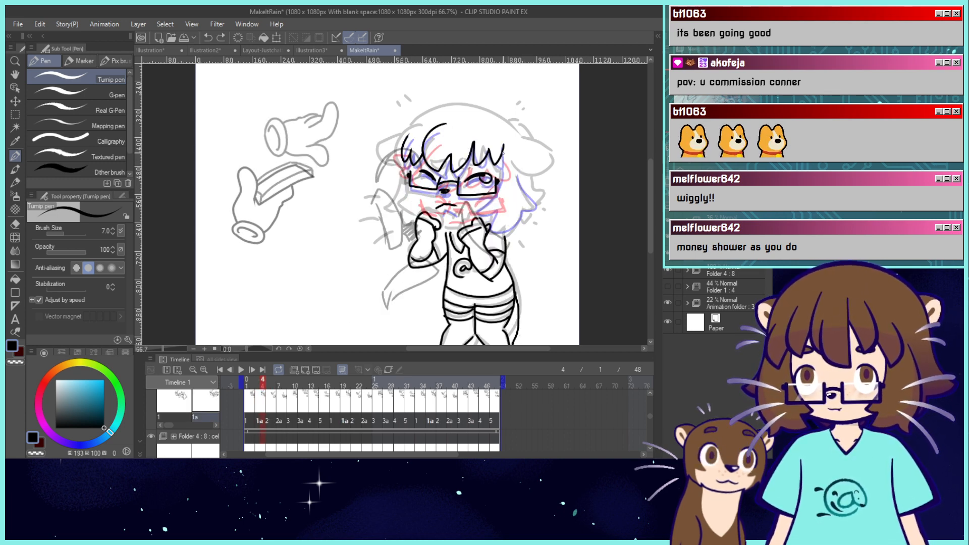
mouse_move(484, 202)
mouse_down()
mouse_move(477, 209)
mouse_move(497, 208)
mouse_up()
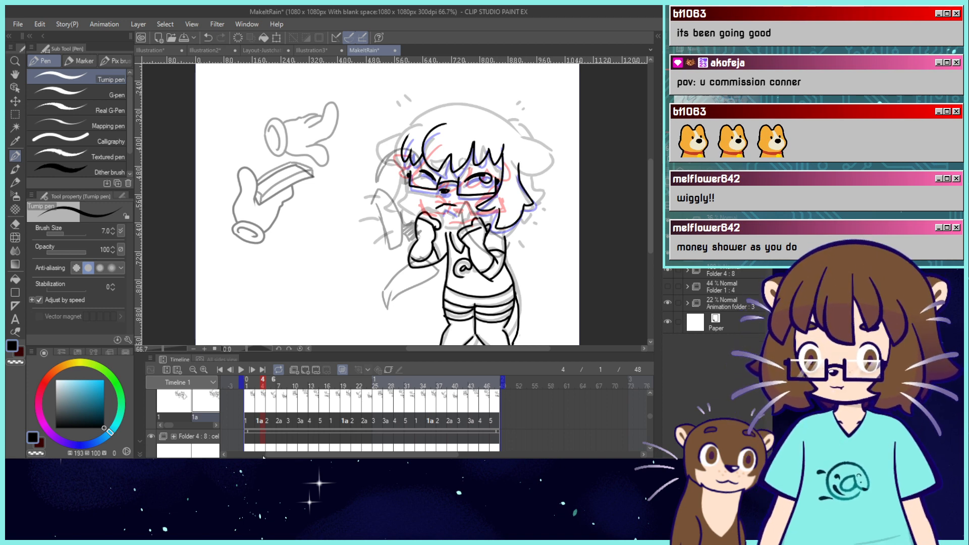
Draw the right-side hair on face cel 2 as a rounded lock with an outward-flipped tip, redoing rough strokes.
click(273, 413)
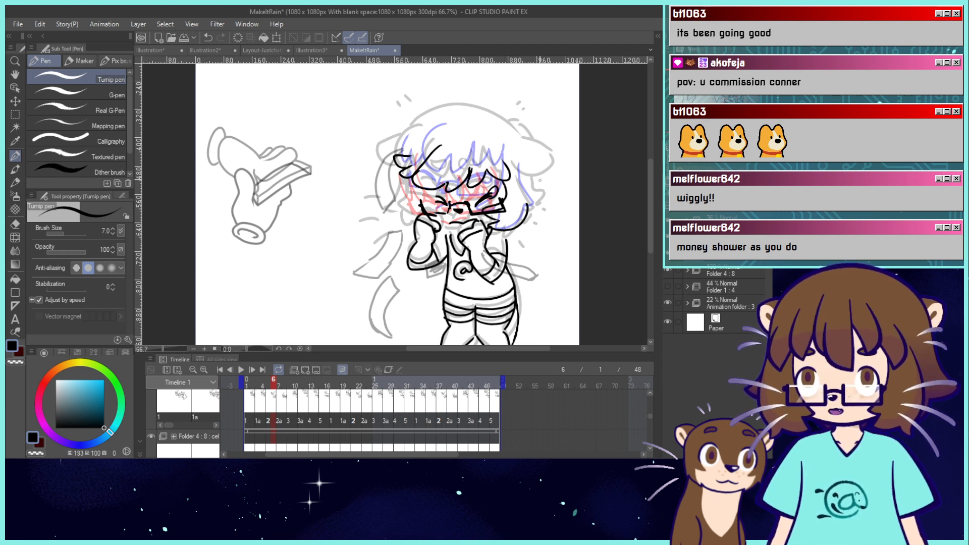
key(ctrl+z)
key(ctrl+z)
mouse_move(518, 165)
mouse_down()
mouse_move(547, 192)
mouse_move(500, 226)
mouse_move(532, 194)
mouse_up()
key(ctrl+z)
key(ctrl+z)
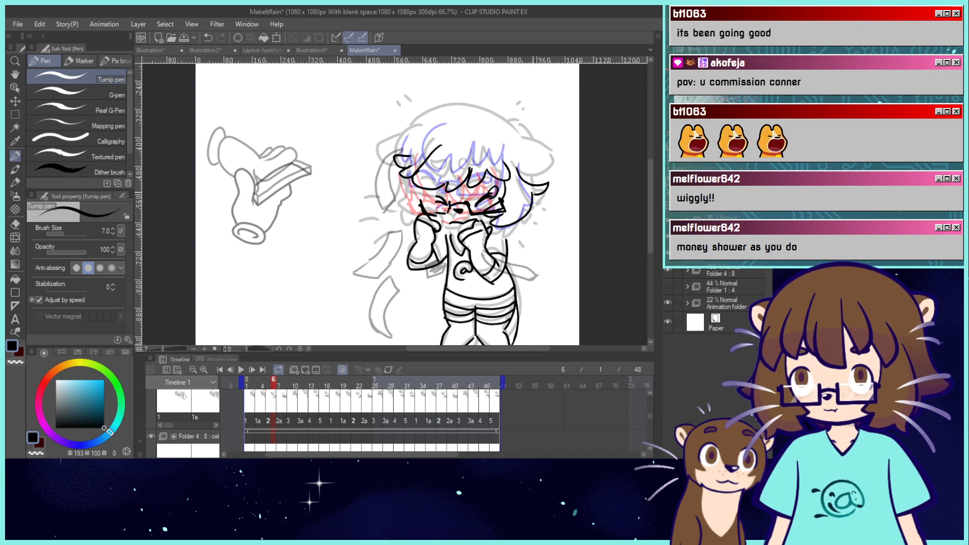
Draw right-side hair on face cel 2a at frame 7, redoing the drooping locks as spiky tips flaring outward.
click(281, 416)
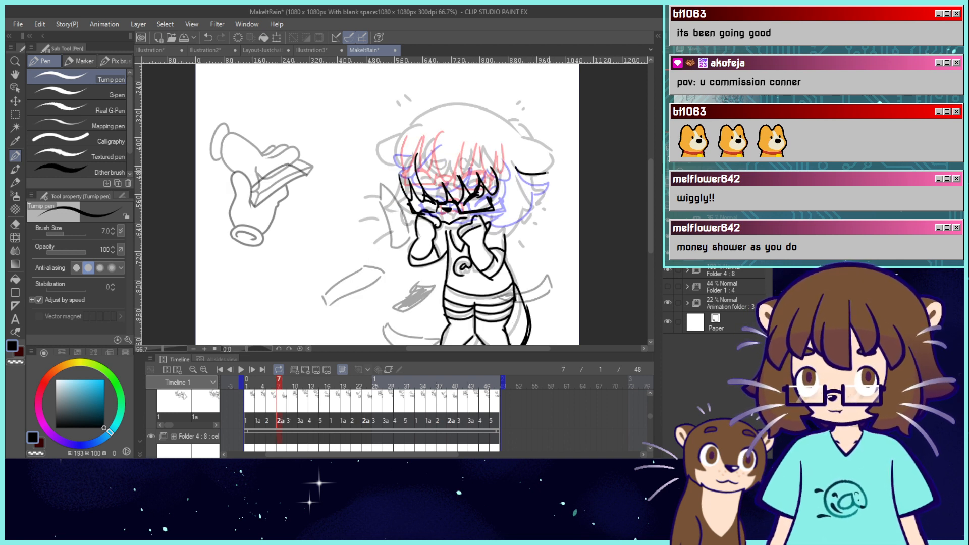
key(ctrl+z)
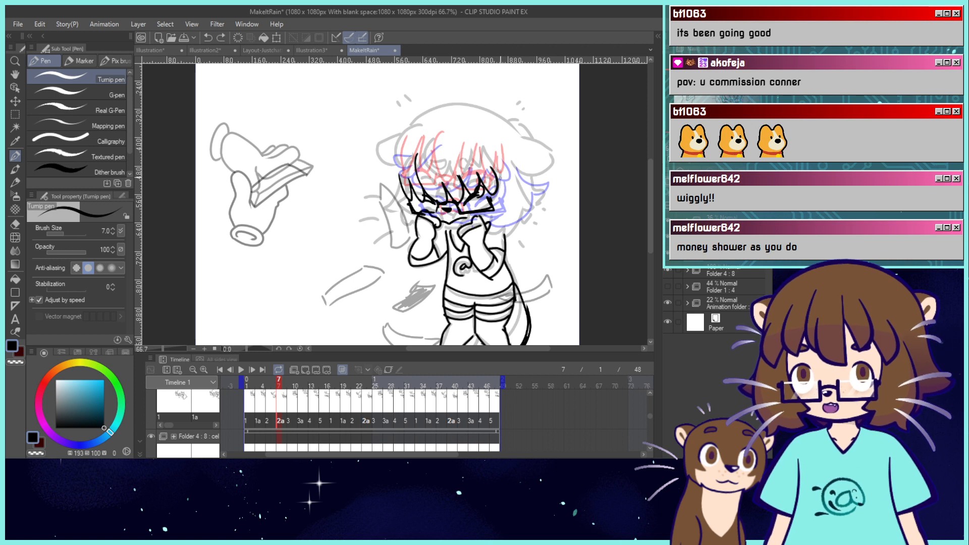
mouse_move(495, 180)
mouse_down()
mouse_move(502, 196)
mouse_move(532, 202)
mouse_move(531, 223)
mouse_up()
key(ctrl+z)
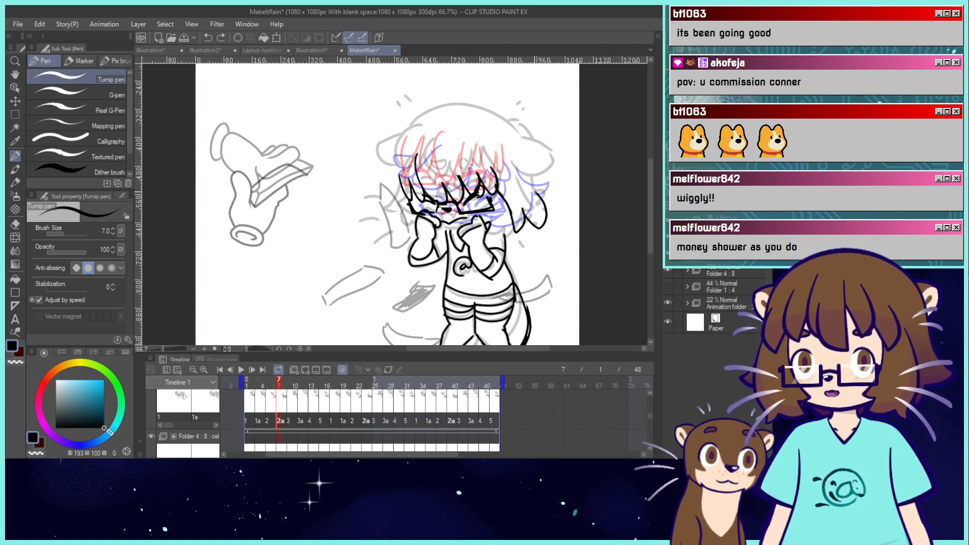
key(ctrl+z)
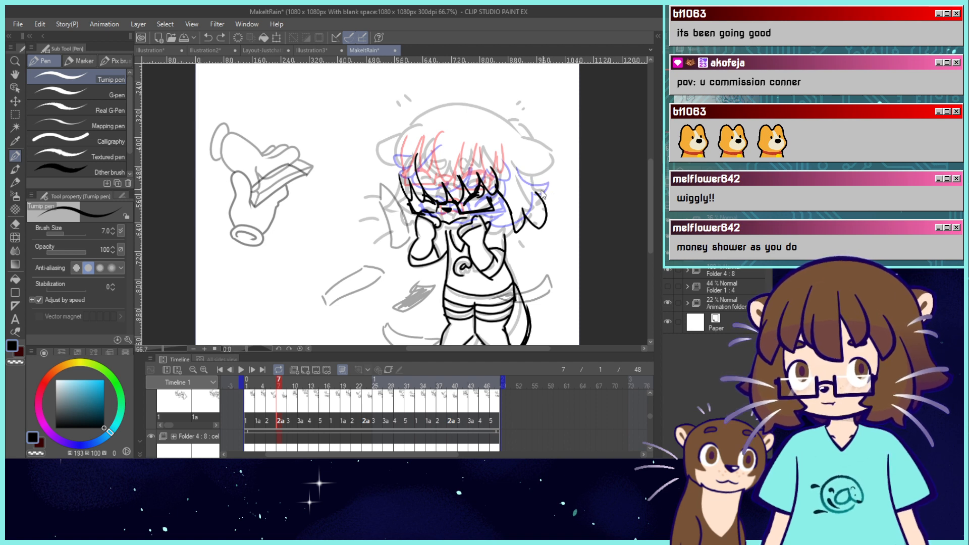
key(ctrl+z)
key(ctrl+z)
mouse_move(499, 188)
mouse_down()
mouse_move(519, 209)
mouse_move(543, 210)
mouse_up()
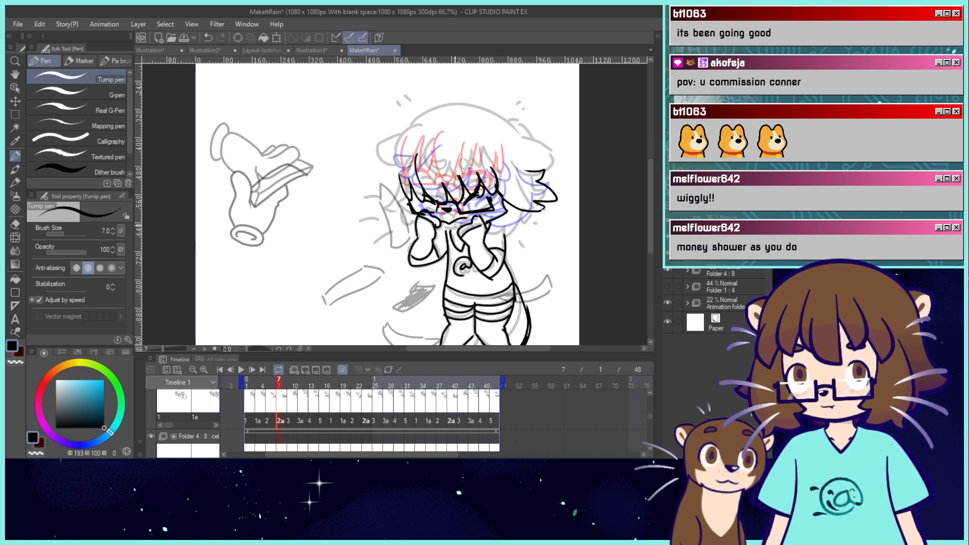
Draw the right-side hair on face cel 3, comparing it against cel 3a at frame 12.
click(291, 413)
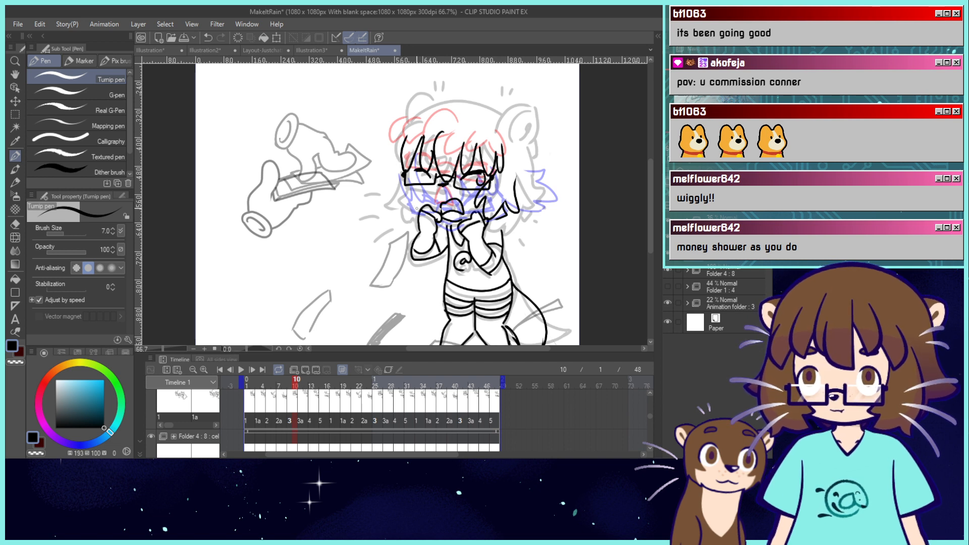
key(ctrl+z)
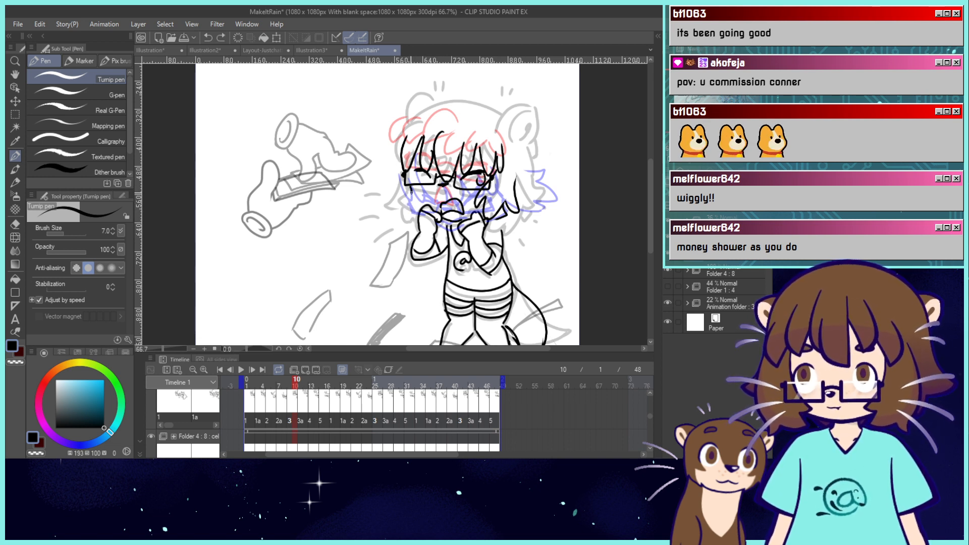
click(304, 415)
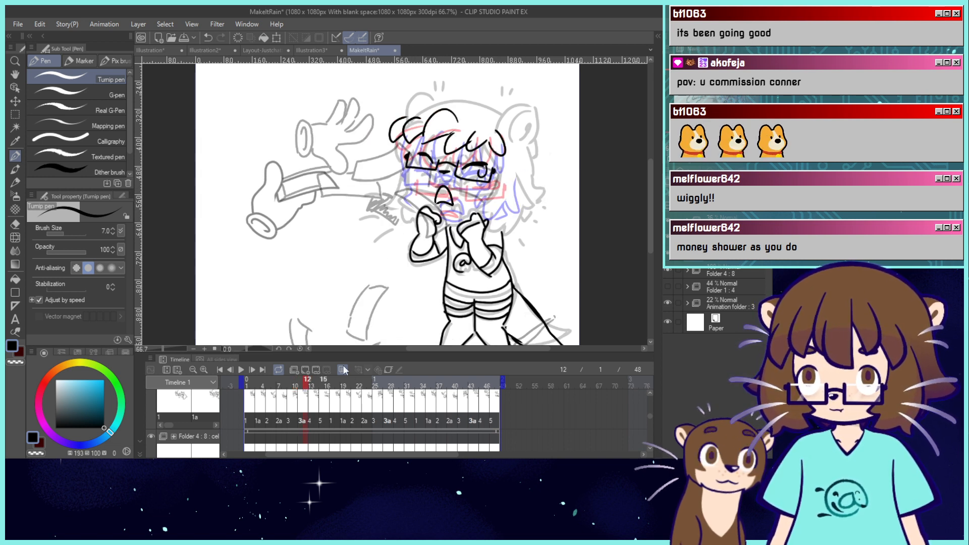
click(295, 386)
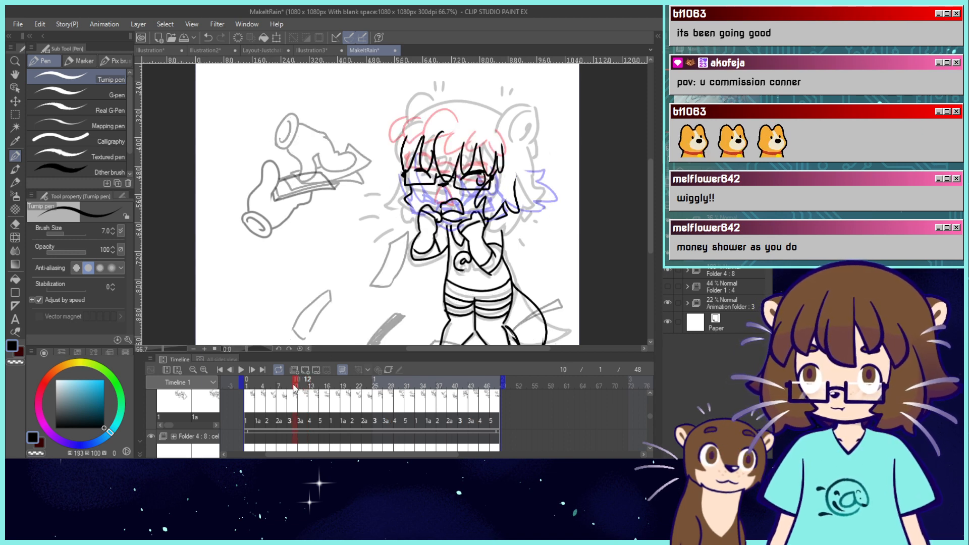
Draw the right-side hair on face cel 3a at frame 11 and outline the jaw and left cheek, redoing the rough stroke.
mouse_move(294, 389)
mouse_down()
mouse_move(323, 391)
mouse_move(256, 388)
mouse_move(432, 402)
mouse_move(313, 403)
mouse_move(274, 419)
mouse_move(301, 419)
mouse_up()
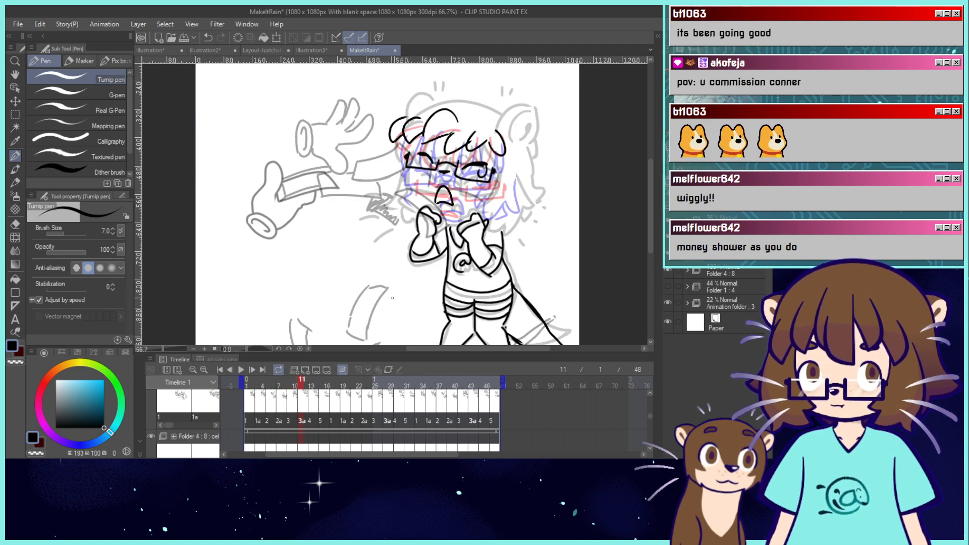
mouse_move(500, 153)
mouse_down()
mouse_move(471, 185)
mouse_move(514, 189)
mouse_move(517, 162)
mouse_up()
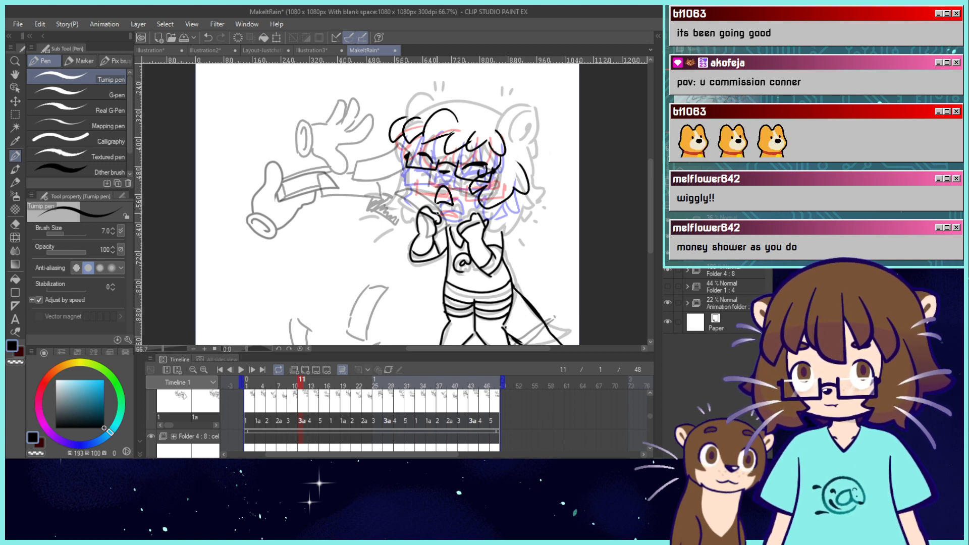
mouse_move(437, 214)
mouse_down()
mouse_move(471, 218)
mouse_move(502, 206)
mouse_up()
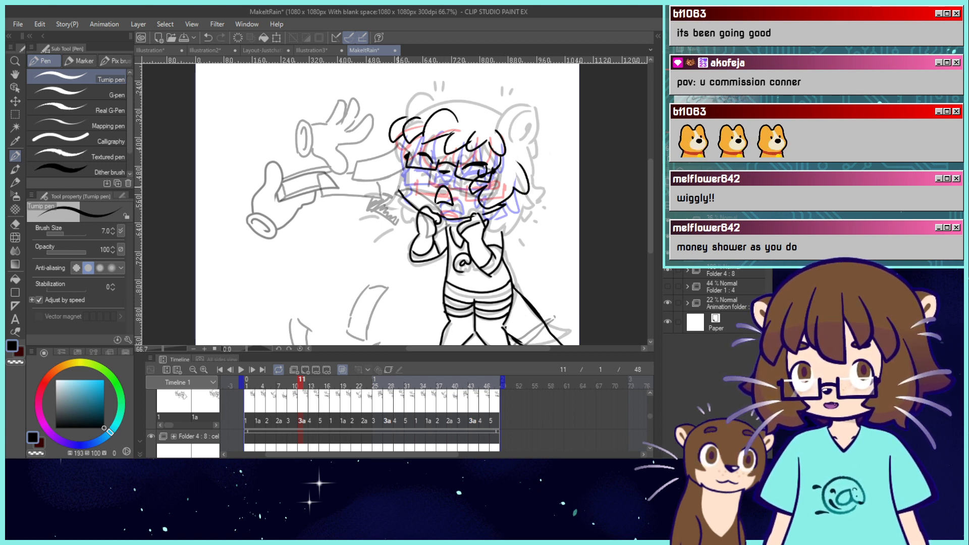
key(ctrl+z)
mouse_move(419, 208)
mouse_down()
mouse_move(398, 185)
mouse_move(407, 169)
mouse_up()
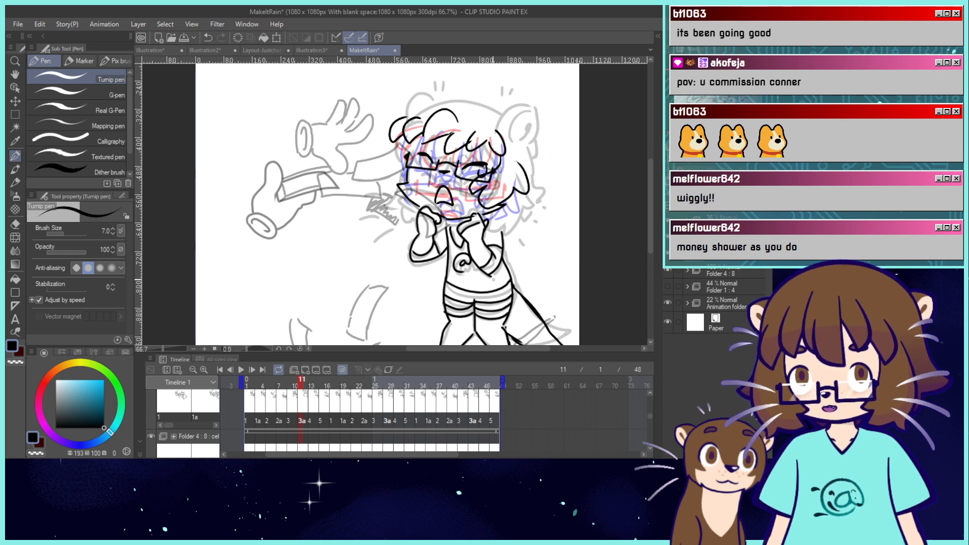
Draw the right-side hair on face cel 4 at frame 13 with an outward-flipped tip, and add the left cheek outline.
click(312, 414)
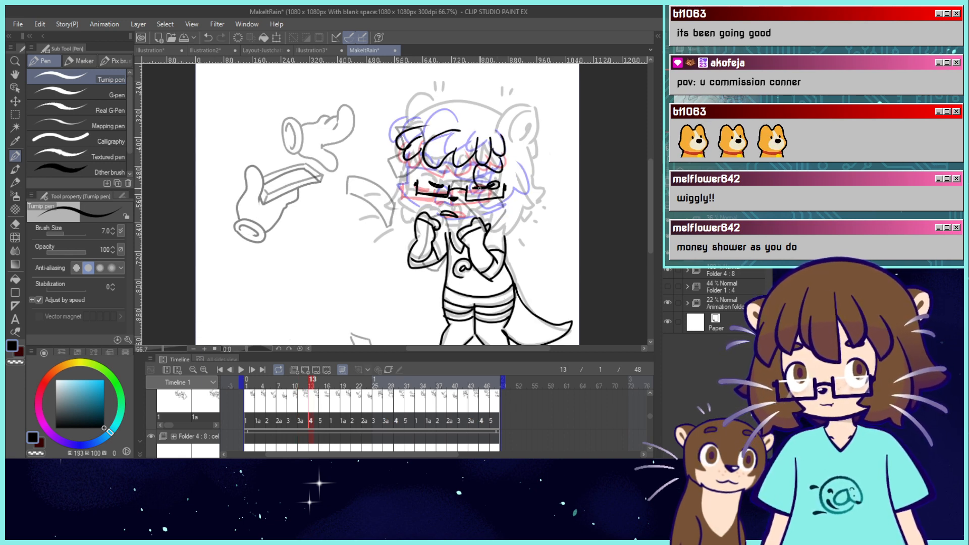
key(ctrl+z)
mouse_move(500, 151)
mouse_down()
mouse_move(493, 164)
mouse_move(467, 169)
mouse_move(484, 203)
mouse_move(519, 182)
mouse_move(519, 161)
mouse_up()
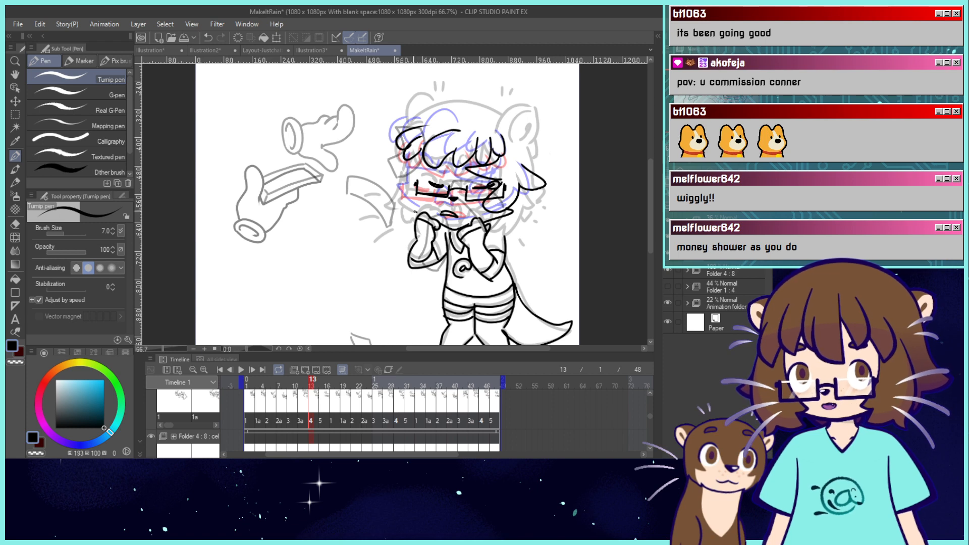
key(ctrl+z)
mouse_move(419, 213)
mouse_down()
mouse_move(399, 199)
mouse_move(409, 167)
mouse_up()
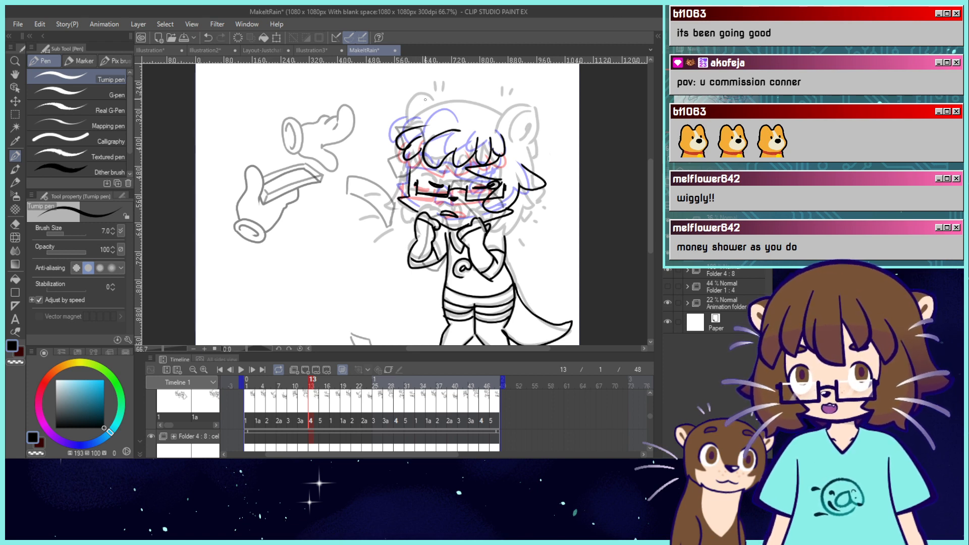
Draw the right-side hair as drooping locks on face cel 5 at frame 15 and play back the loop.
click(322, 419)
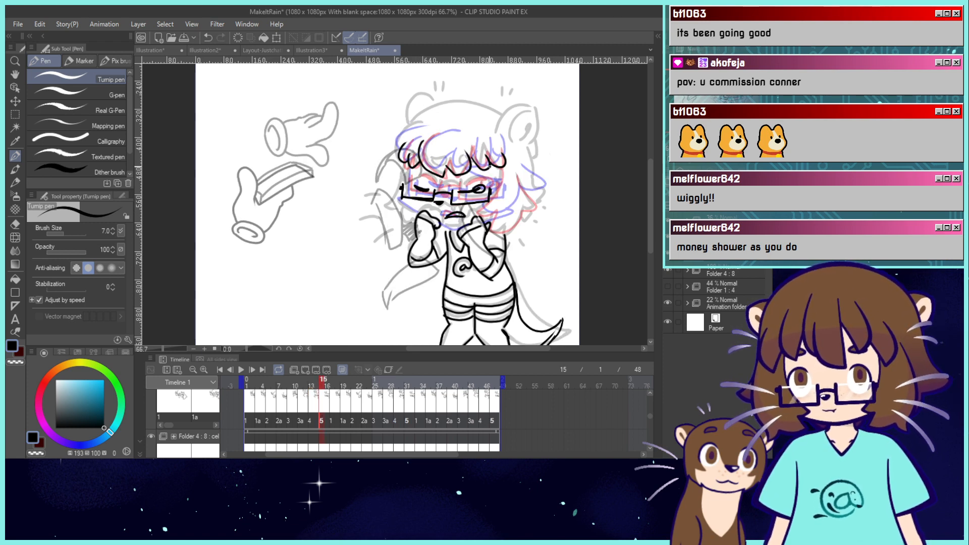
drag(502, 216, 521, 200)
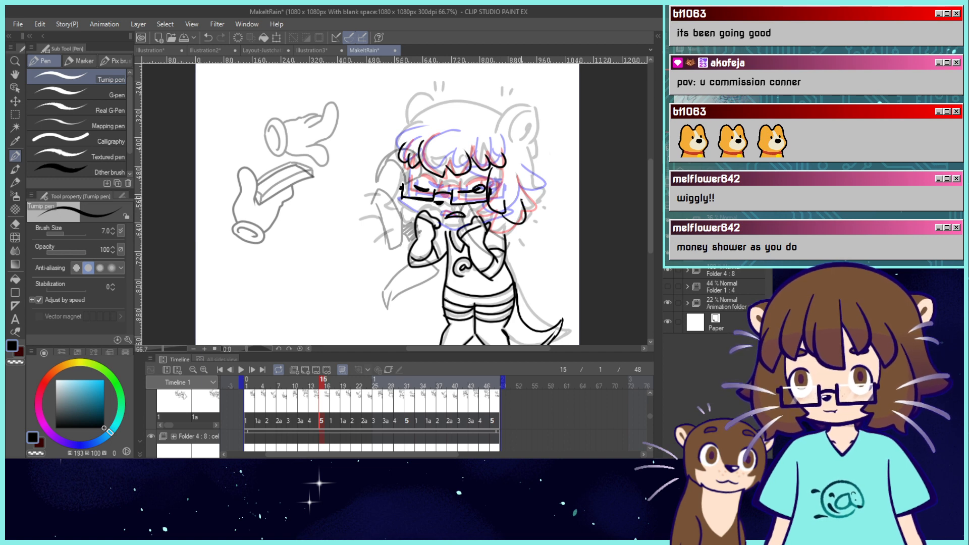
click(333, 419)
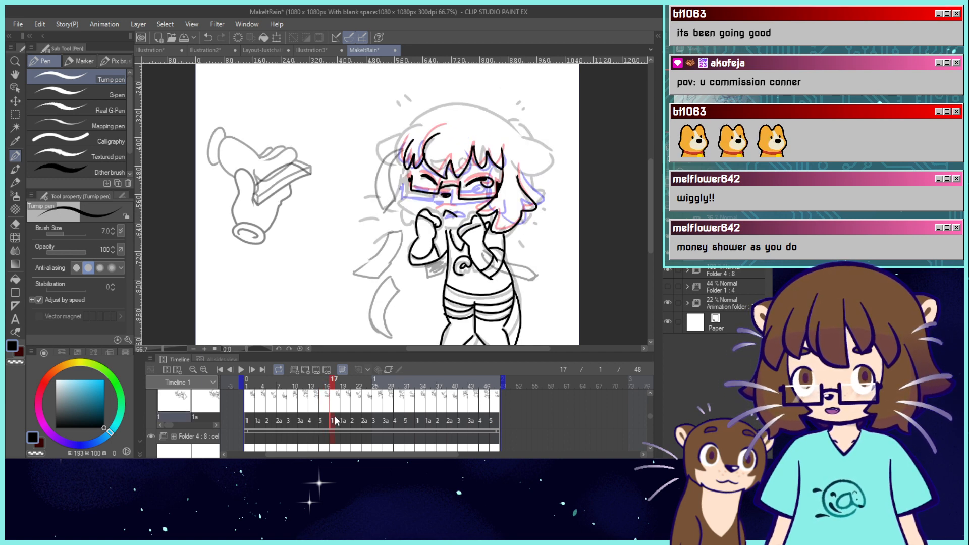
click(240, 370)
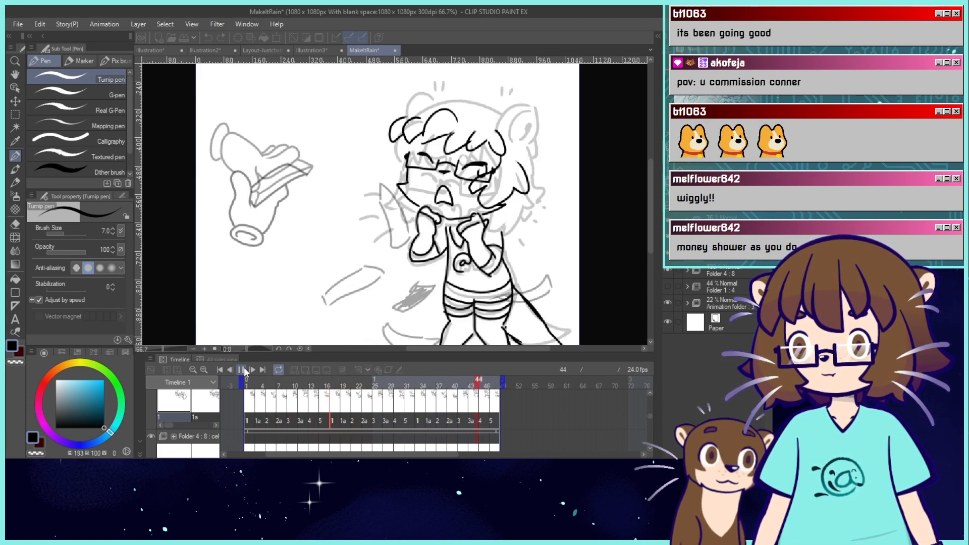
Outline the left cheek and jaw on face cel 1a at frame 3, redoing the first strokes.
click(258, 385)
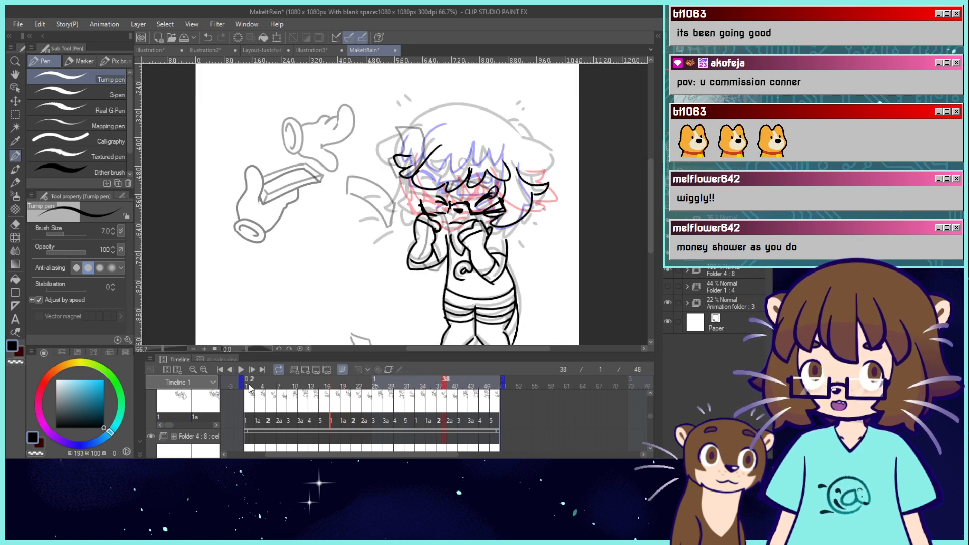
mouse_move(257, 386)
mouse_down()
mouse_move(279, 390)
mouse_move(257, 391)
mouse_up()
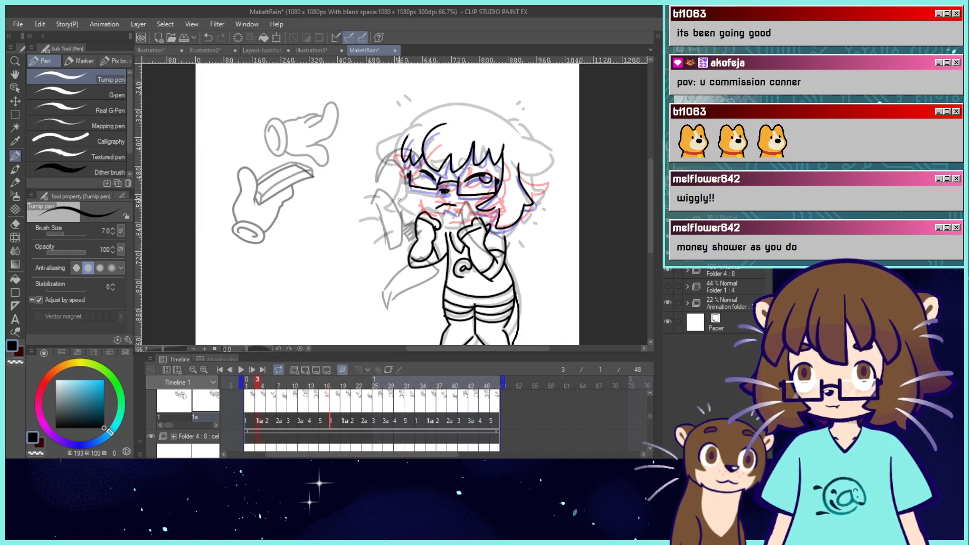
drag(440, 221, 482, 218)
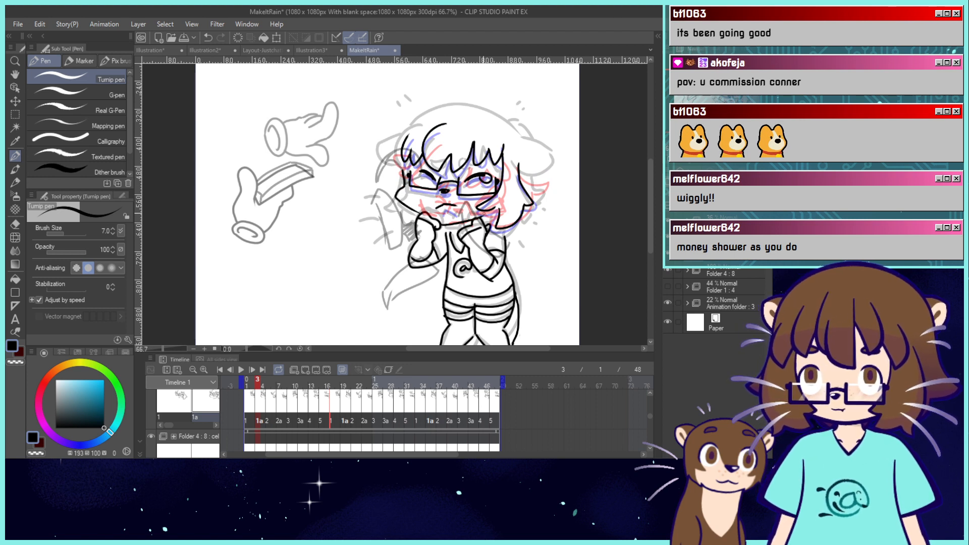
key(ctrl+z)
key(ctrl+z)
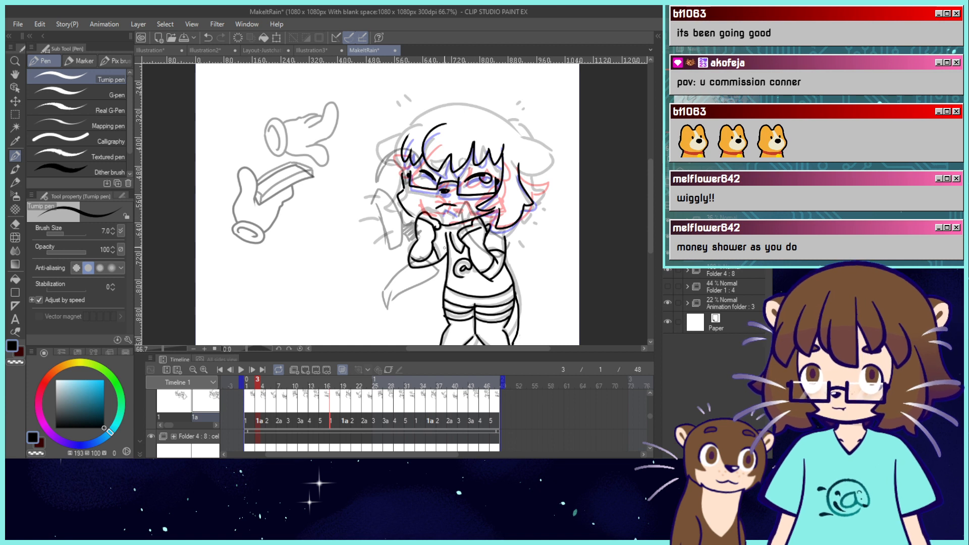
Add the left cheek outline to face cels 1, 2 and 2a, checking it against the following cels.
click(250, 414)
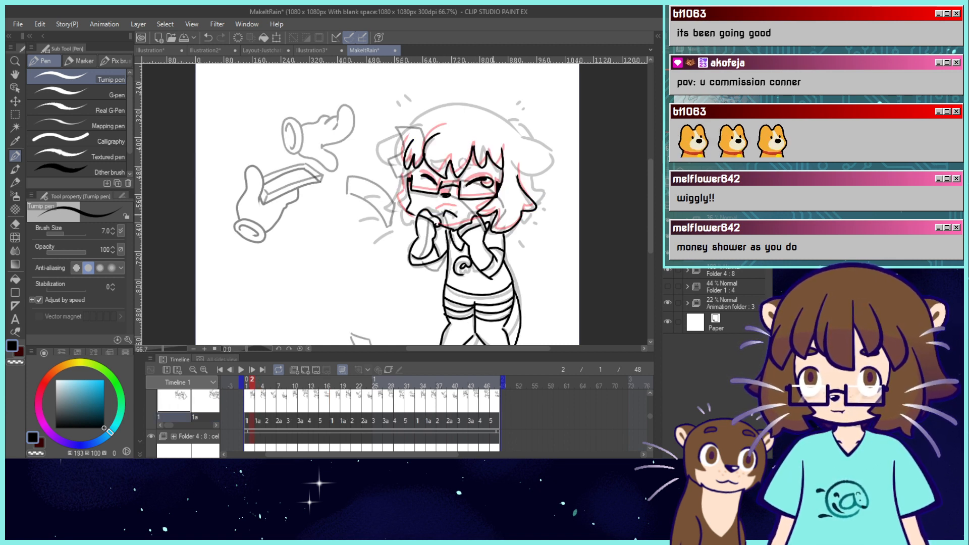
click(276, 412)
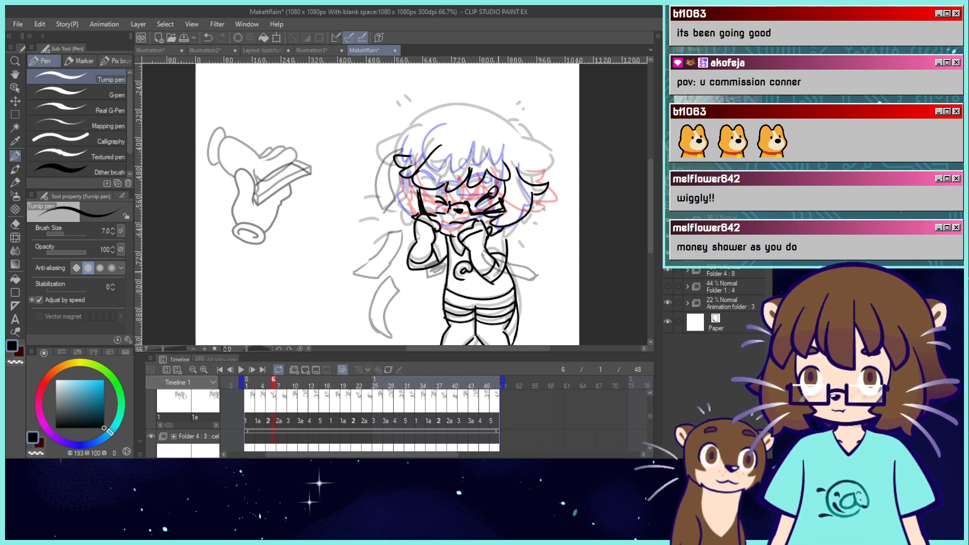
click(283, 420)
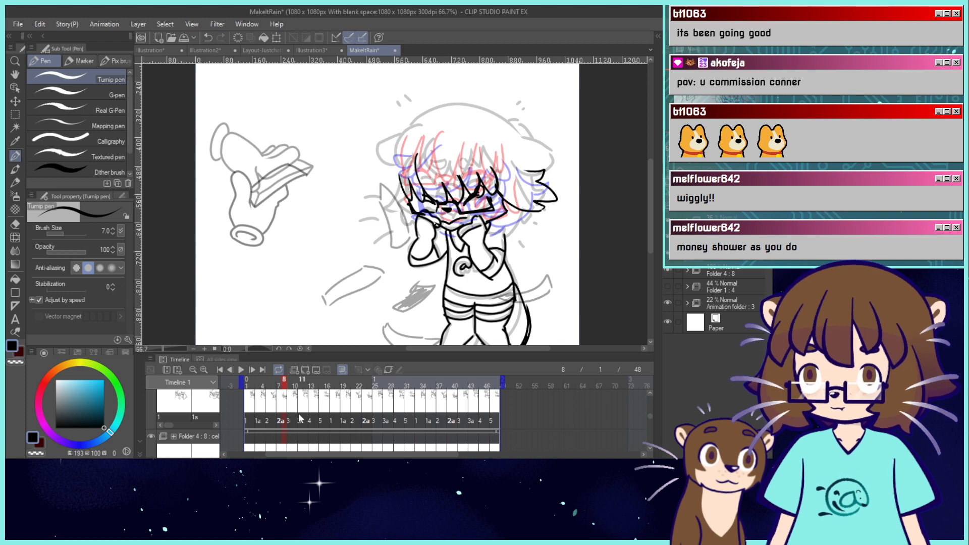
click(296, 417)
click(304, 418)
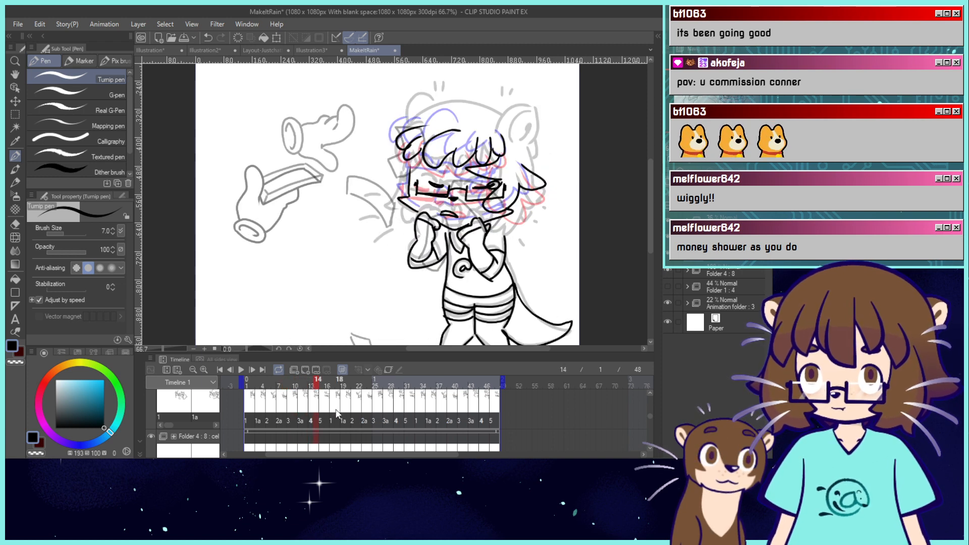
Play back the loop, fit the whole canvas in view and return to frame 1.
click(240, 370)
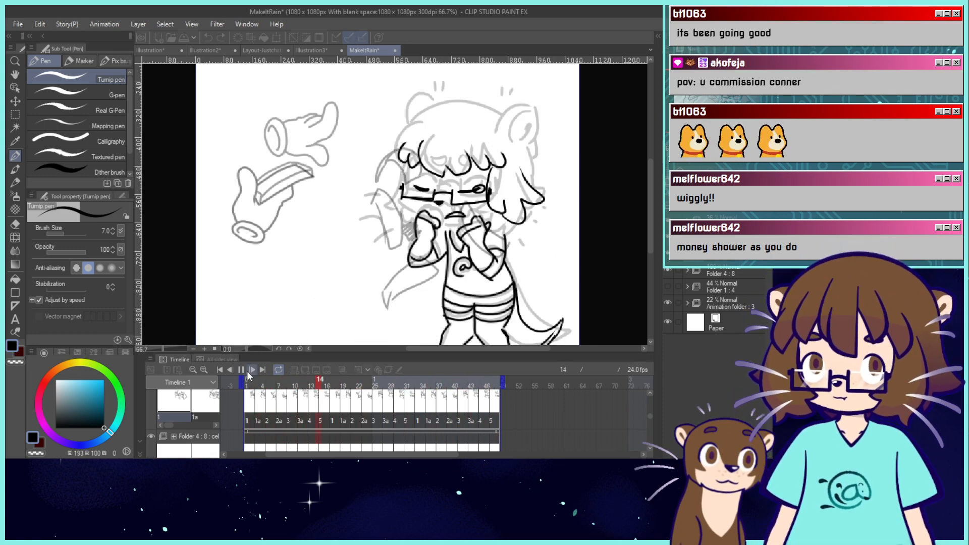
click(241, 370)
key(ctrl+0)
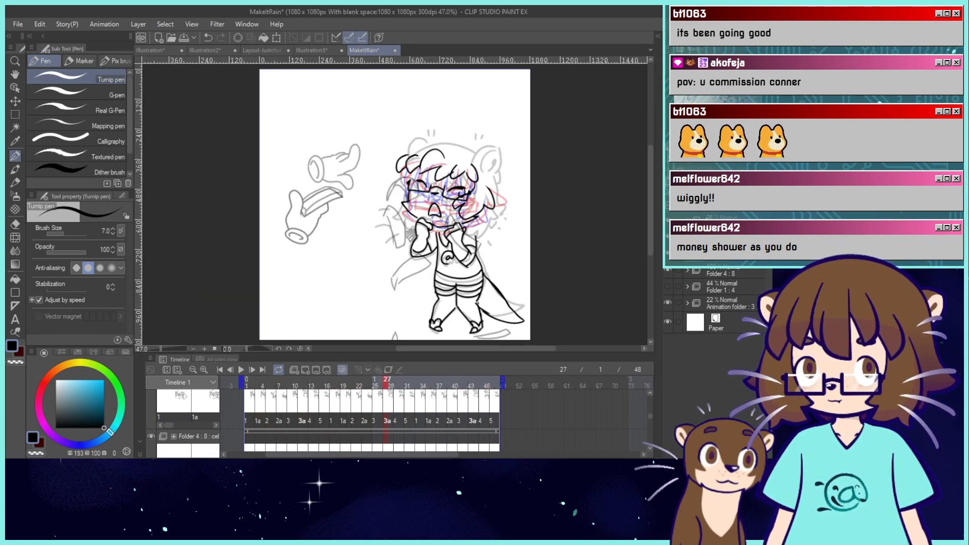
click(255, 392)
drag(255, 393, 244, 425)
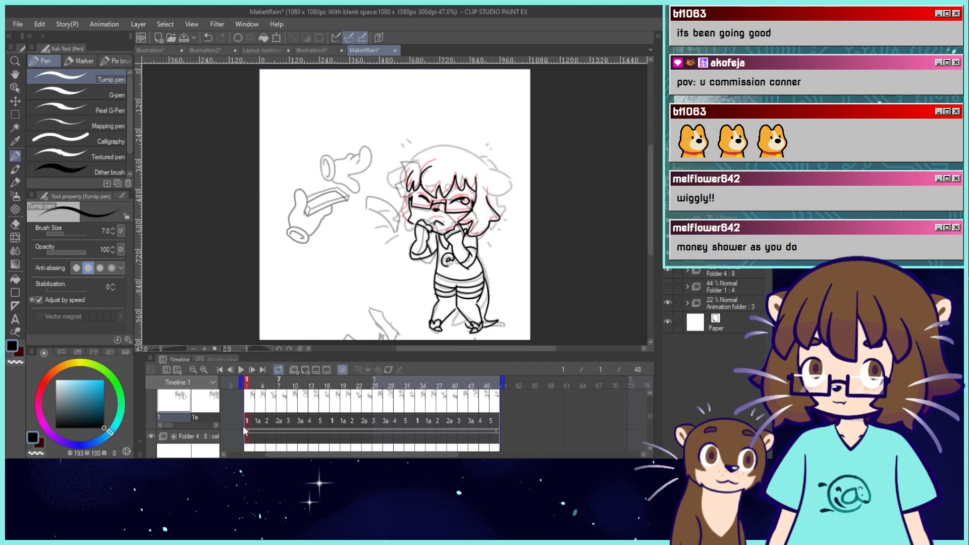
Hide and reshow the 22 % sketch animation folder to compare the line art, and save the file.
click(668, 303)
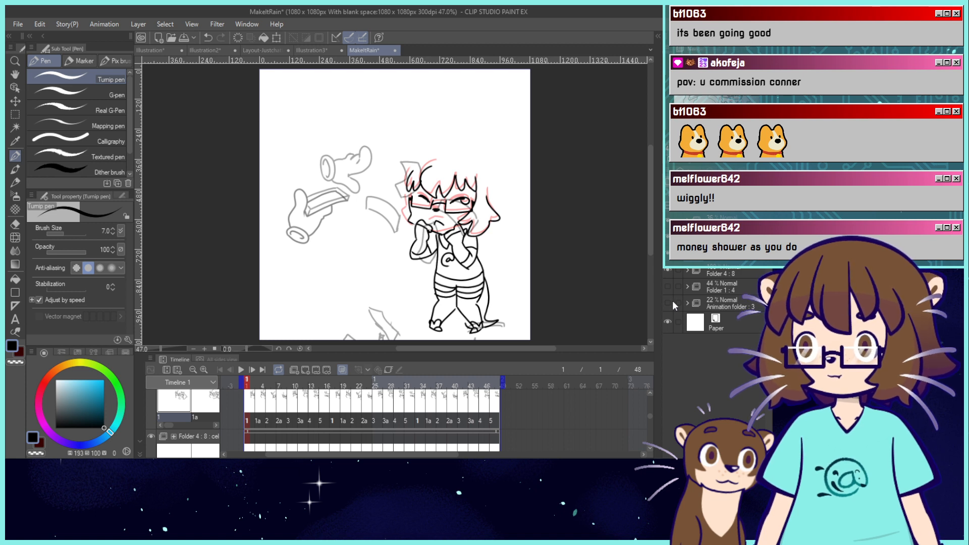
click(670, 304)
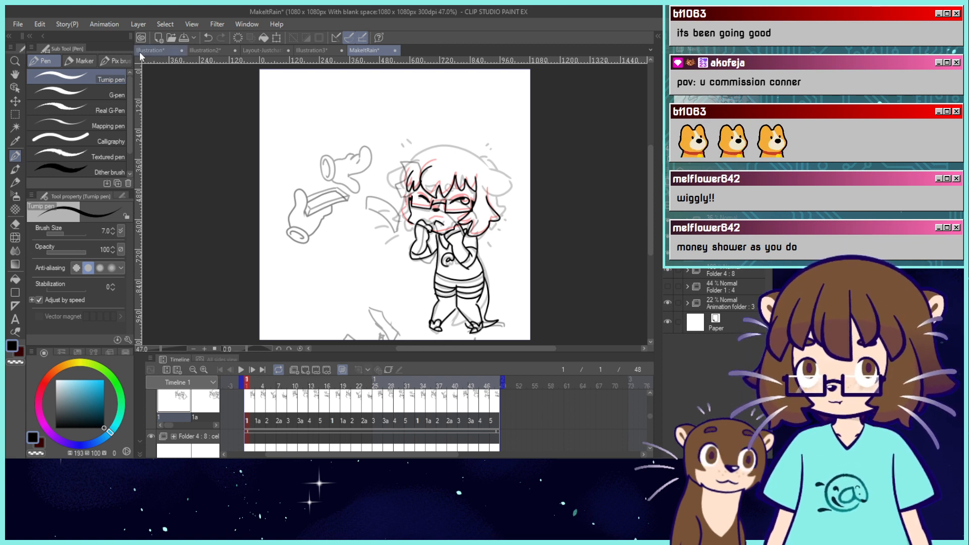
click(185, 39)
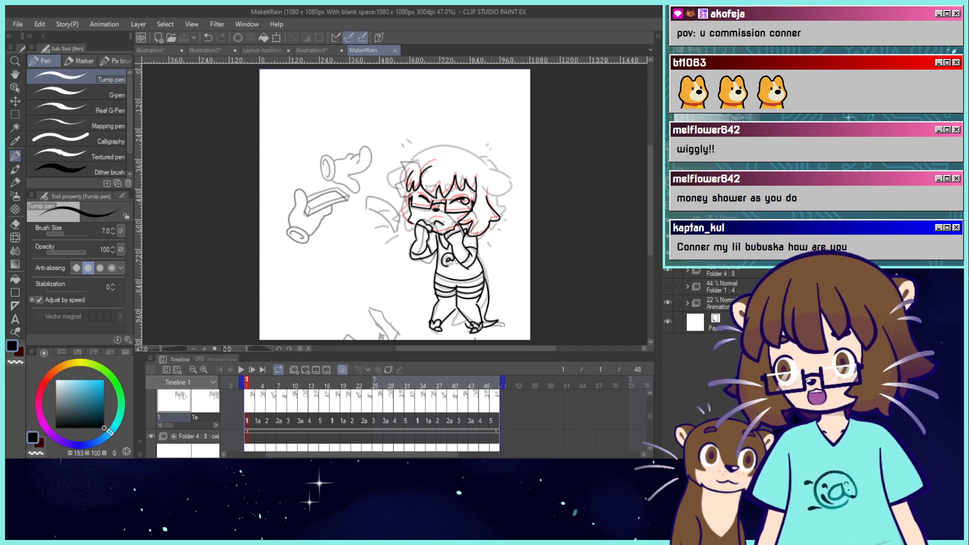
Play back the full loop with the hands and money, and scrub the timeline to frame 31.
click(241, 370)
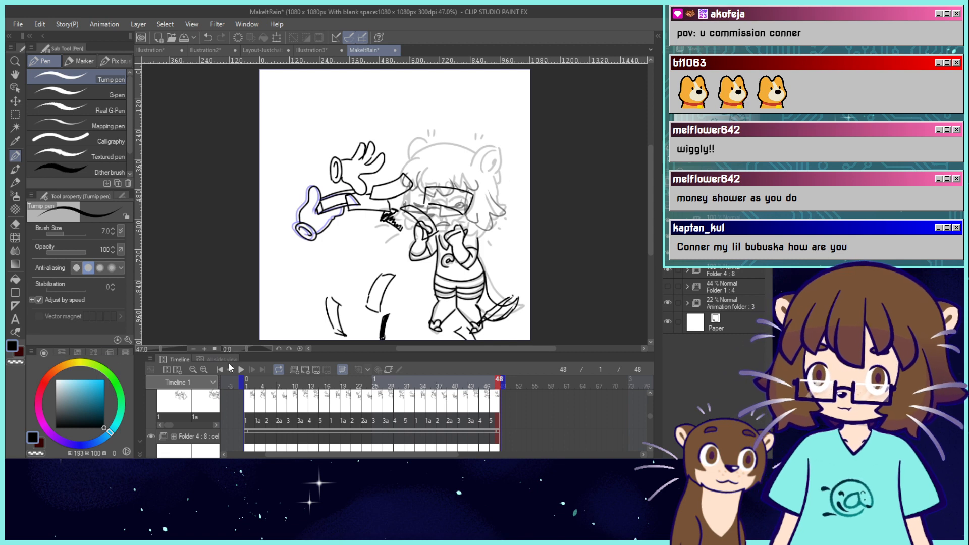
click(241, 370)
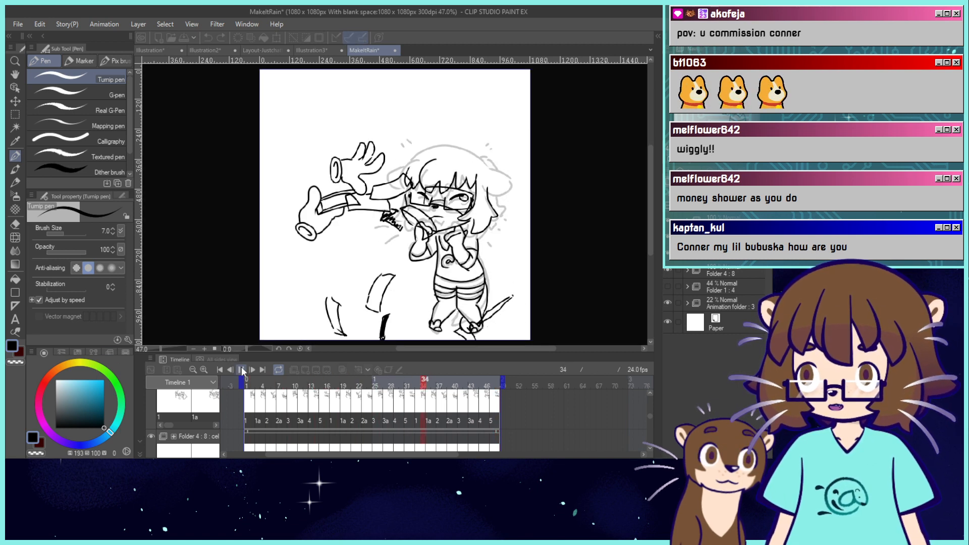
click(241, 370)
mouse_move(286, 378)
mouse_down()
mouse_move(420, 387)
mouse_move(406, 387)
mouse_up()
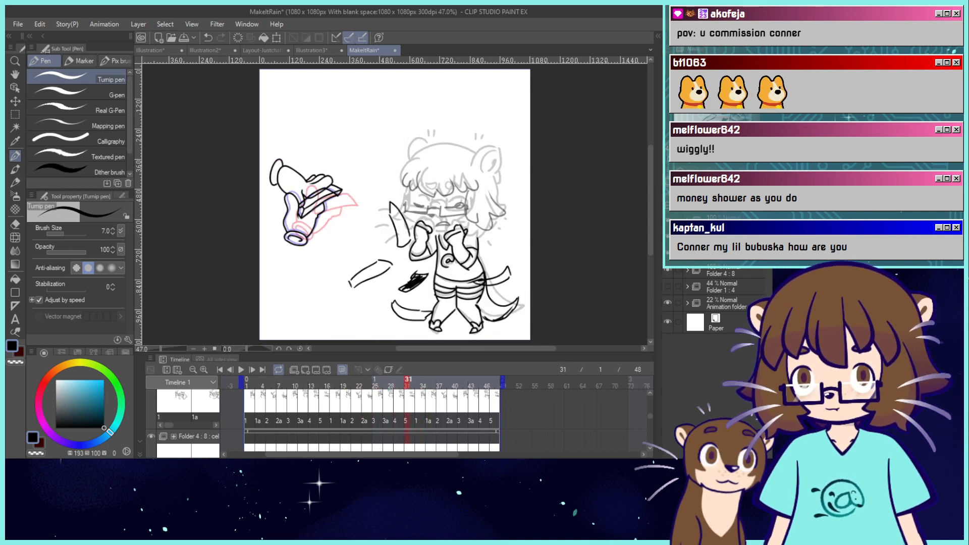
Hide and reshow hand cel 4 and the folders above the 44 % sketch to identify which folder holds the face line art.
scroll(729, 304, up, 5)
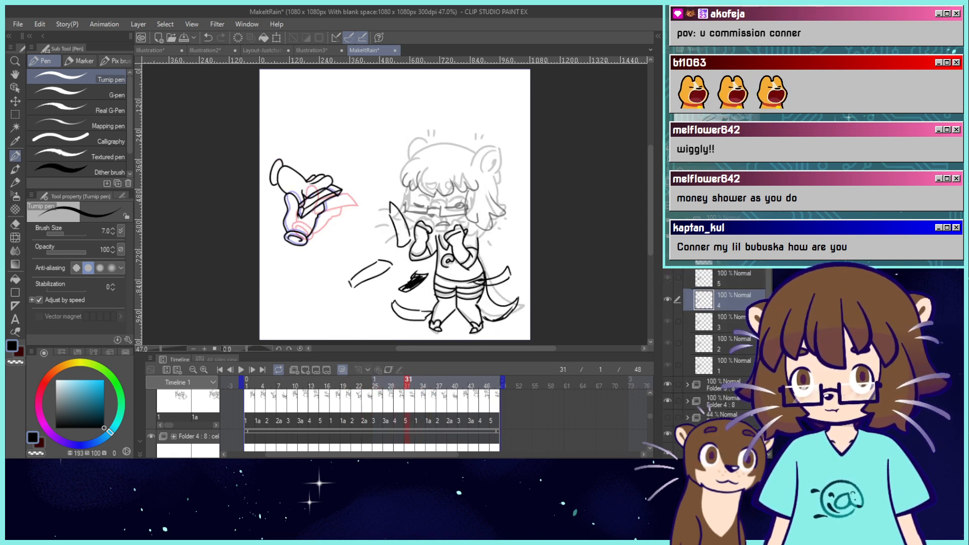
click(727, 323)
click(724, 299)
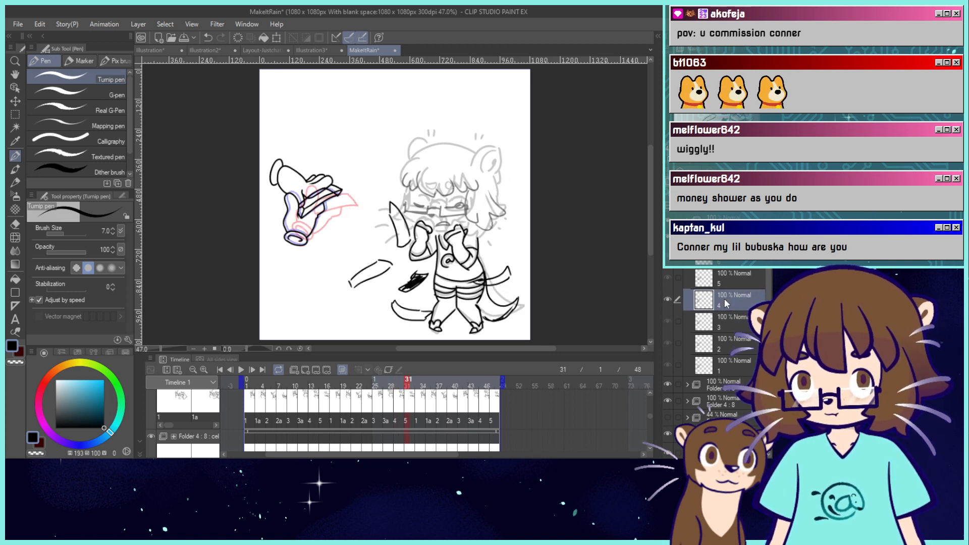
click(668, 299)
click(668, 300)
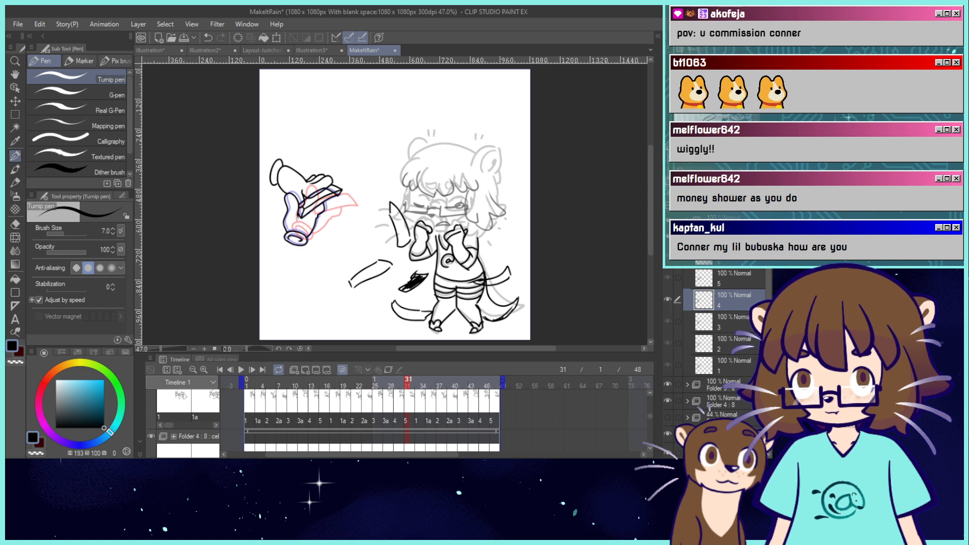
scroll(699, 289, down, 5)
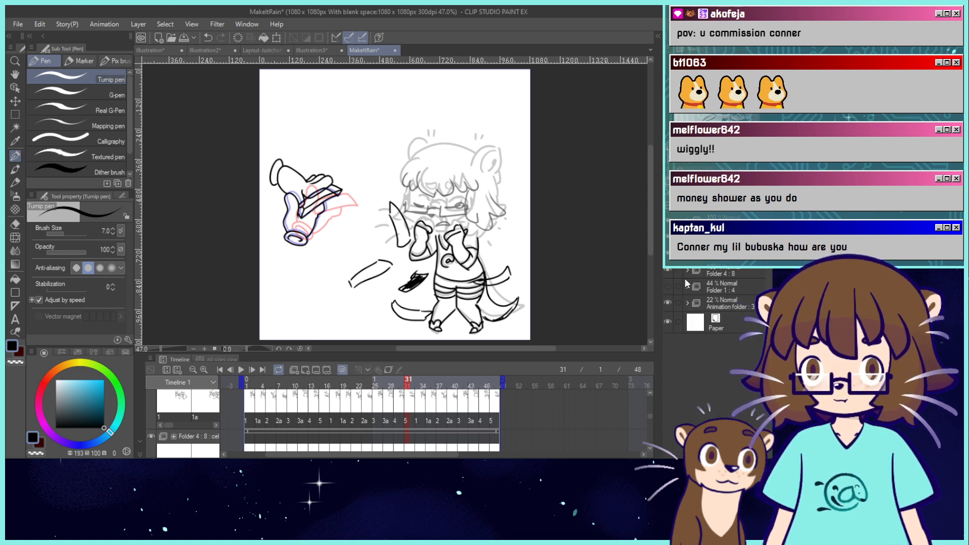
click(665, 271)
click(666, 271)
click(667, 253)
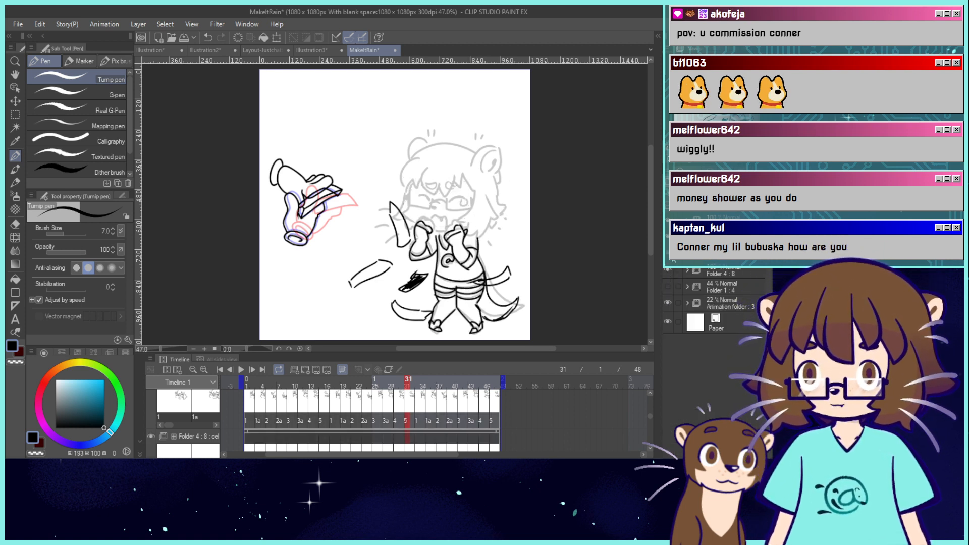
click(667, 254)
Review the face cels from 4 down to 1 and back up to 5, and collapse and select their folder.
scroll(722, 323, up, 5)
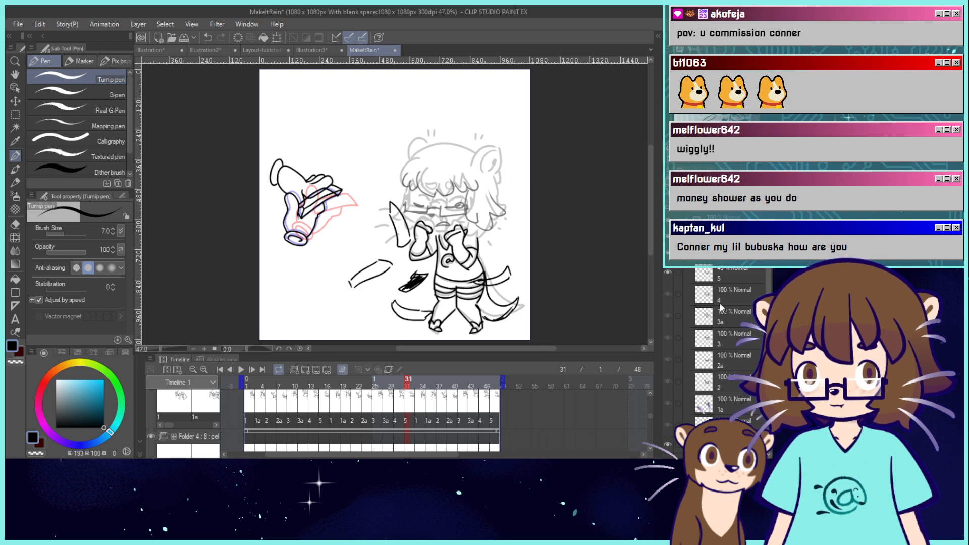
click(719, 301)
click(727, 318)
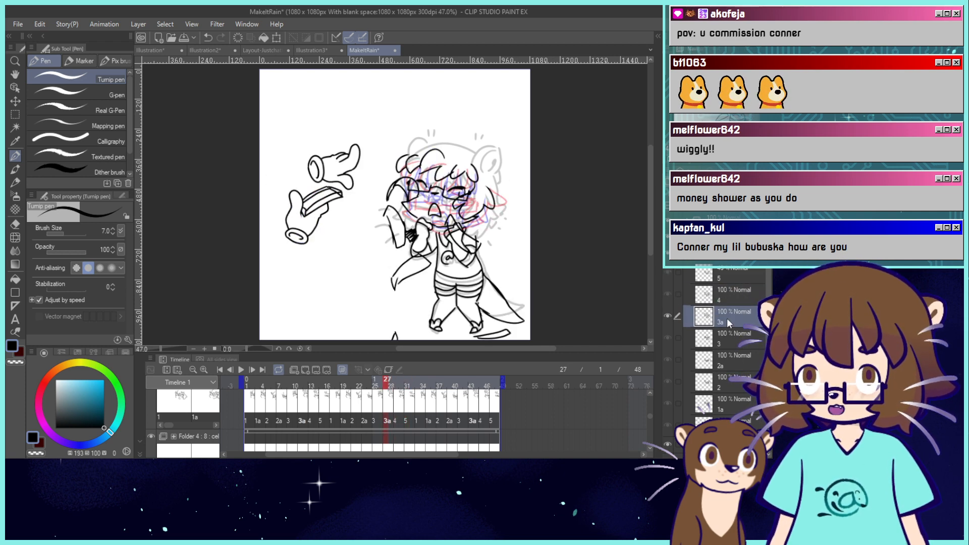
click(731, 335)
click(733, 360)
click(730, 382)
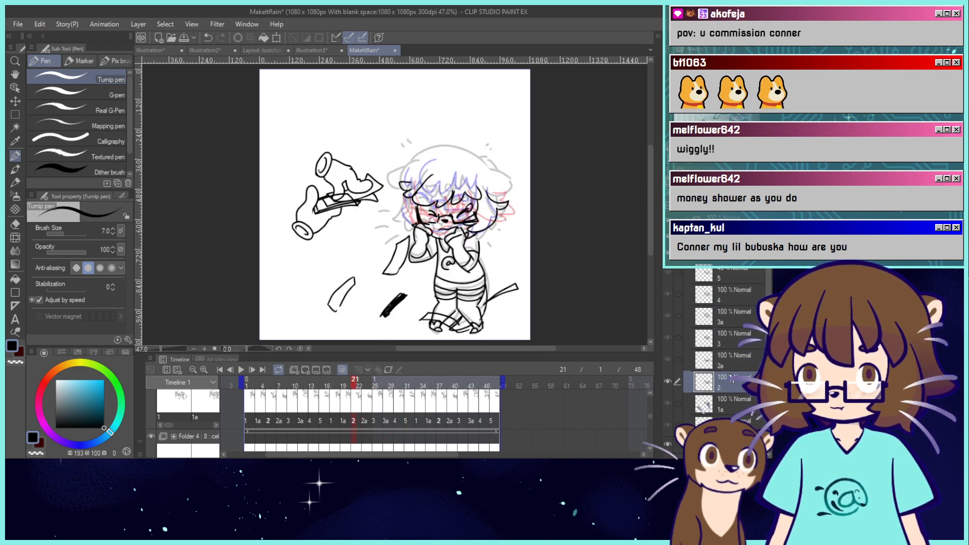
click(727, 397)
click(719, 364)
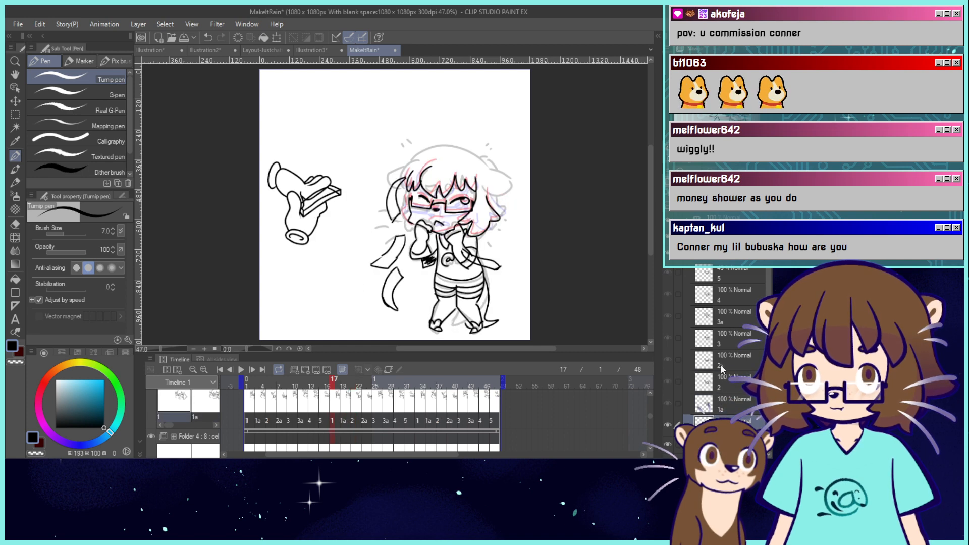
click(714, 298)
click(716, 277)
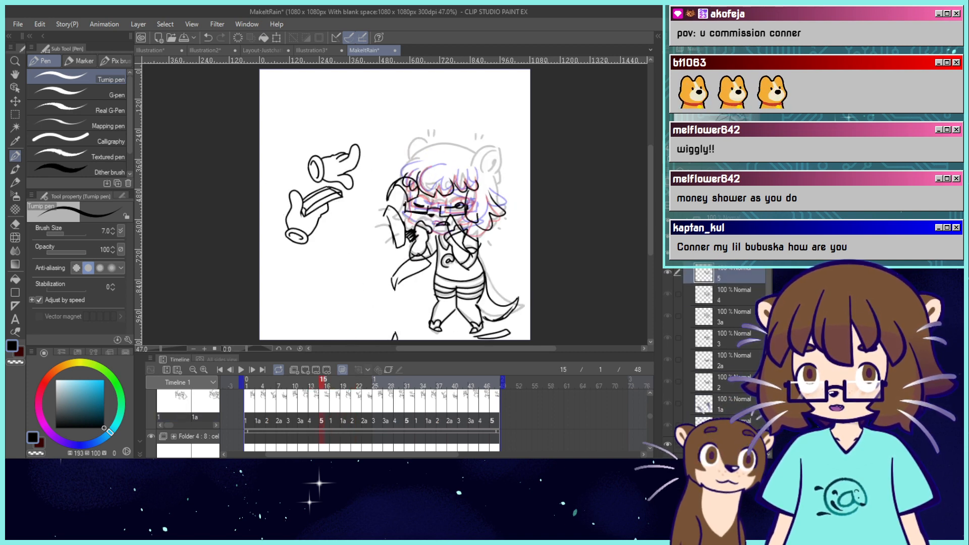
click(687, 253)
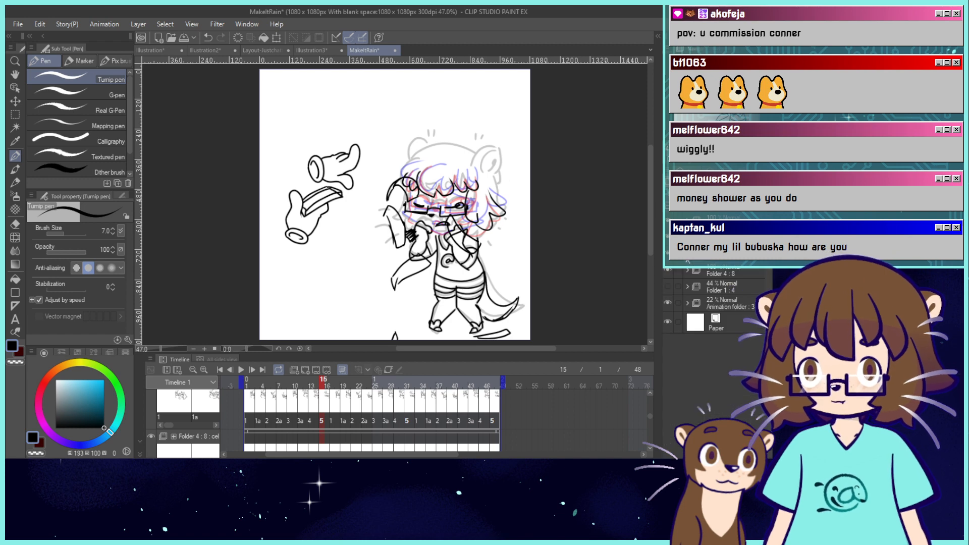
click(716, 253)
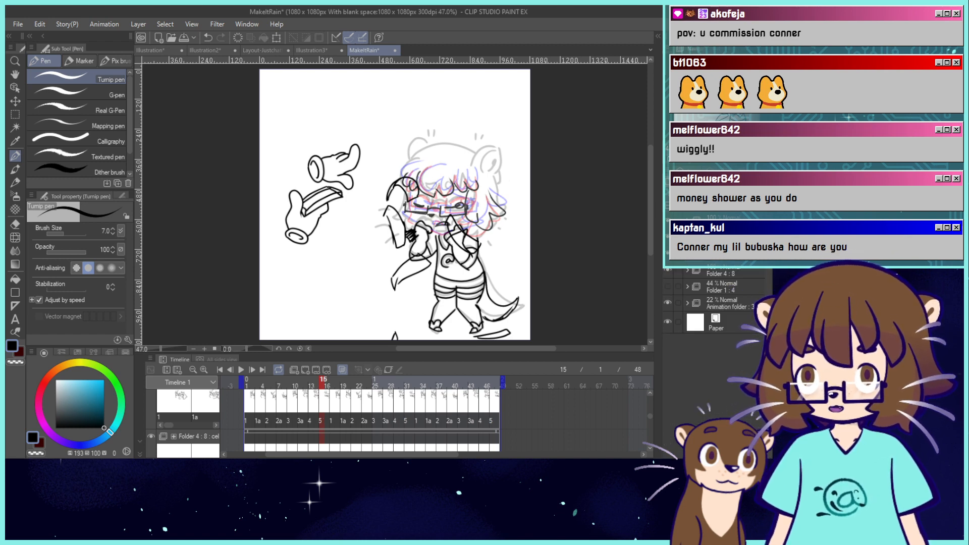
Play back the loop, stop at frame 6 and save the file.
click(240, 370)
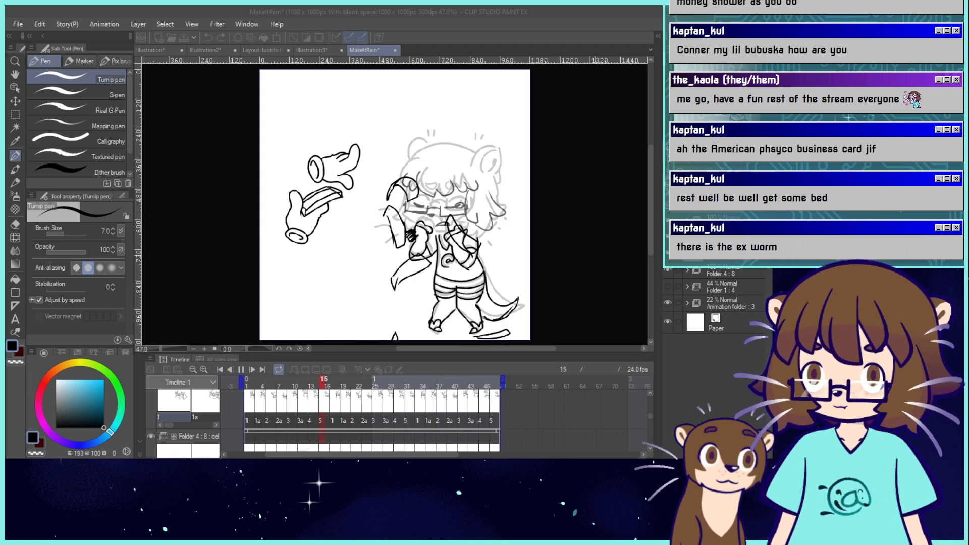
click(241, 371)
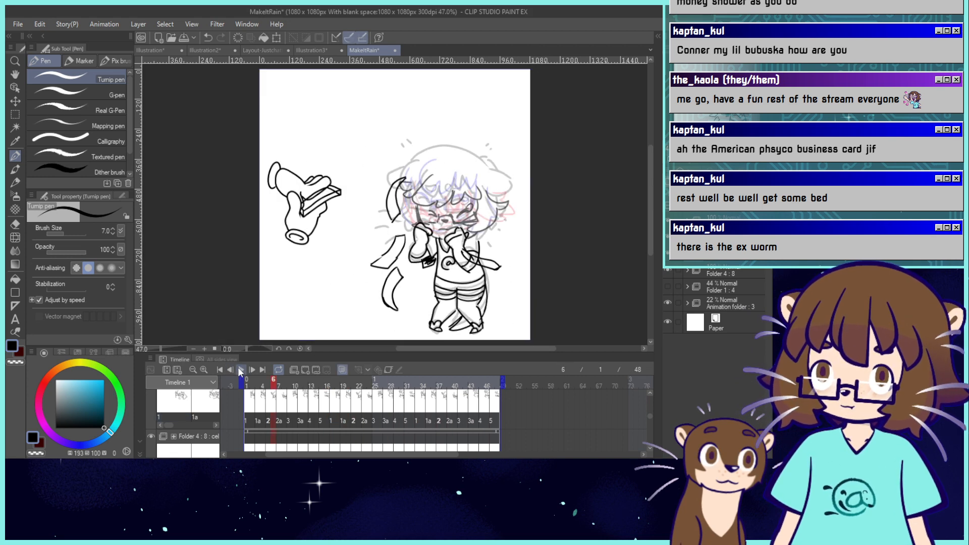
click(184, 38)
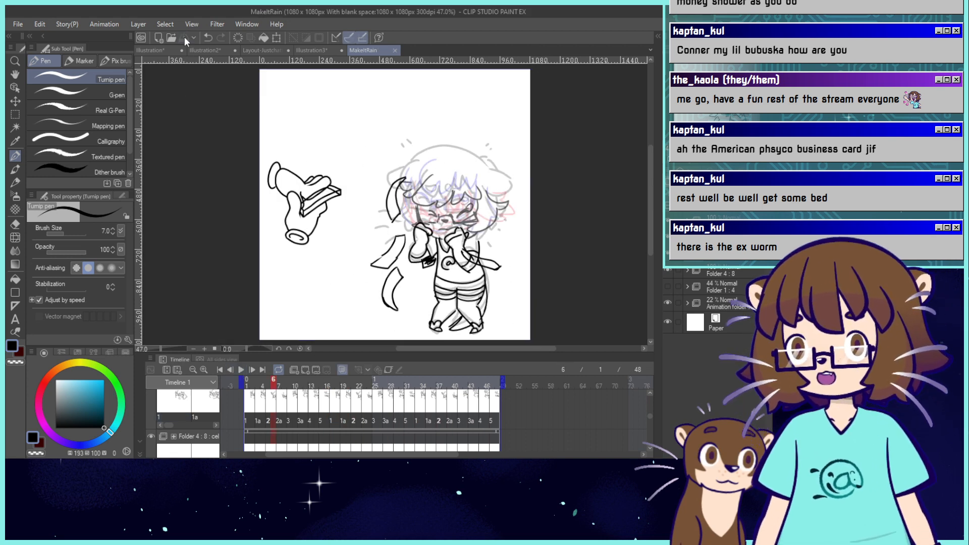